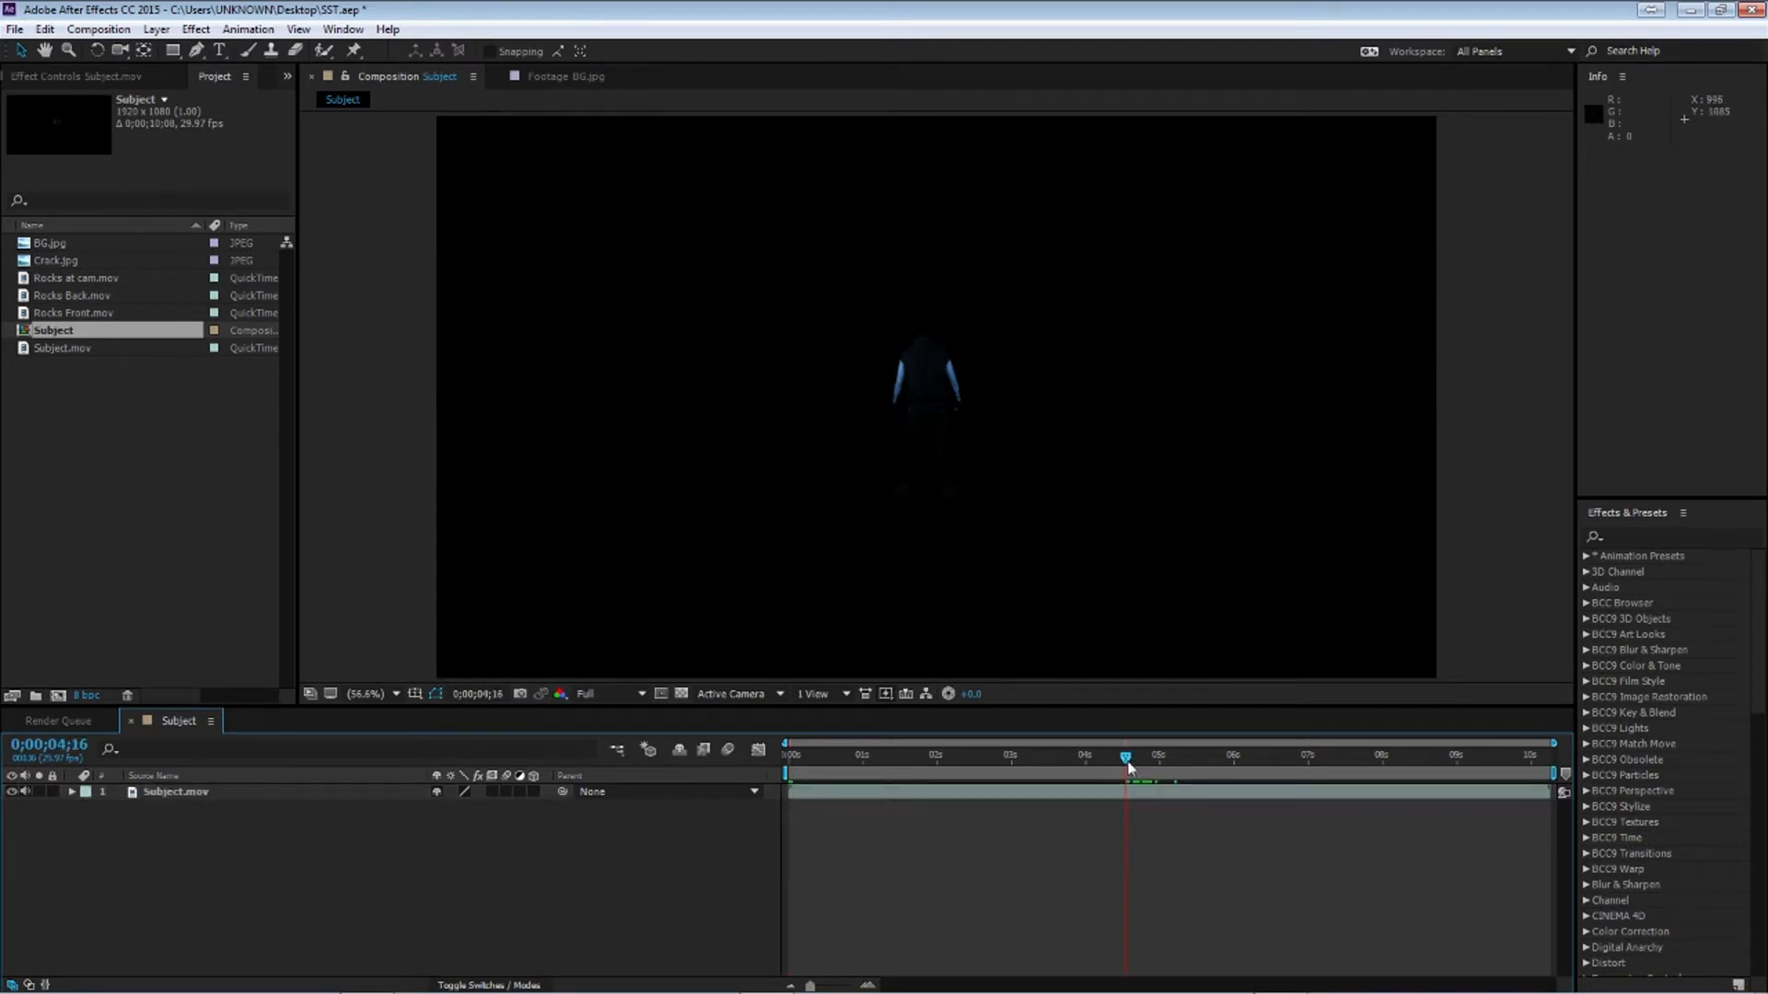
Add composition markers at 0;00;05;00, 0;00;05;09, 0;00;02;00 and 0;00;09;00 along the timeline
mouse_move(1128, 767)
left_mouse_down()
mouse_move(1075, 771)
mouse_move(1162, 766)
left_mouse_up()
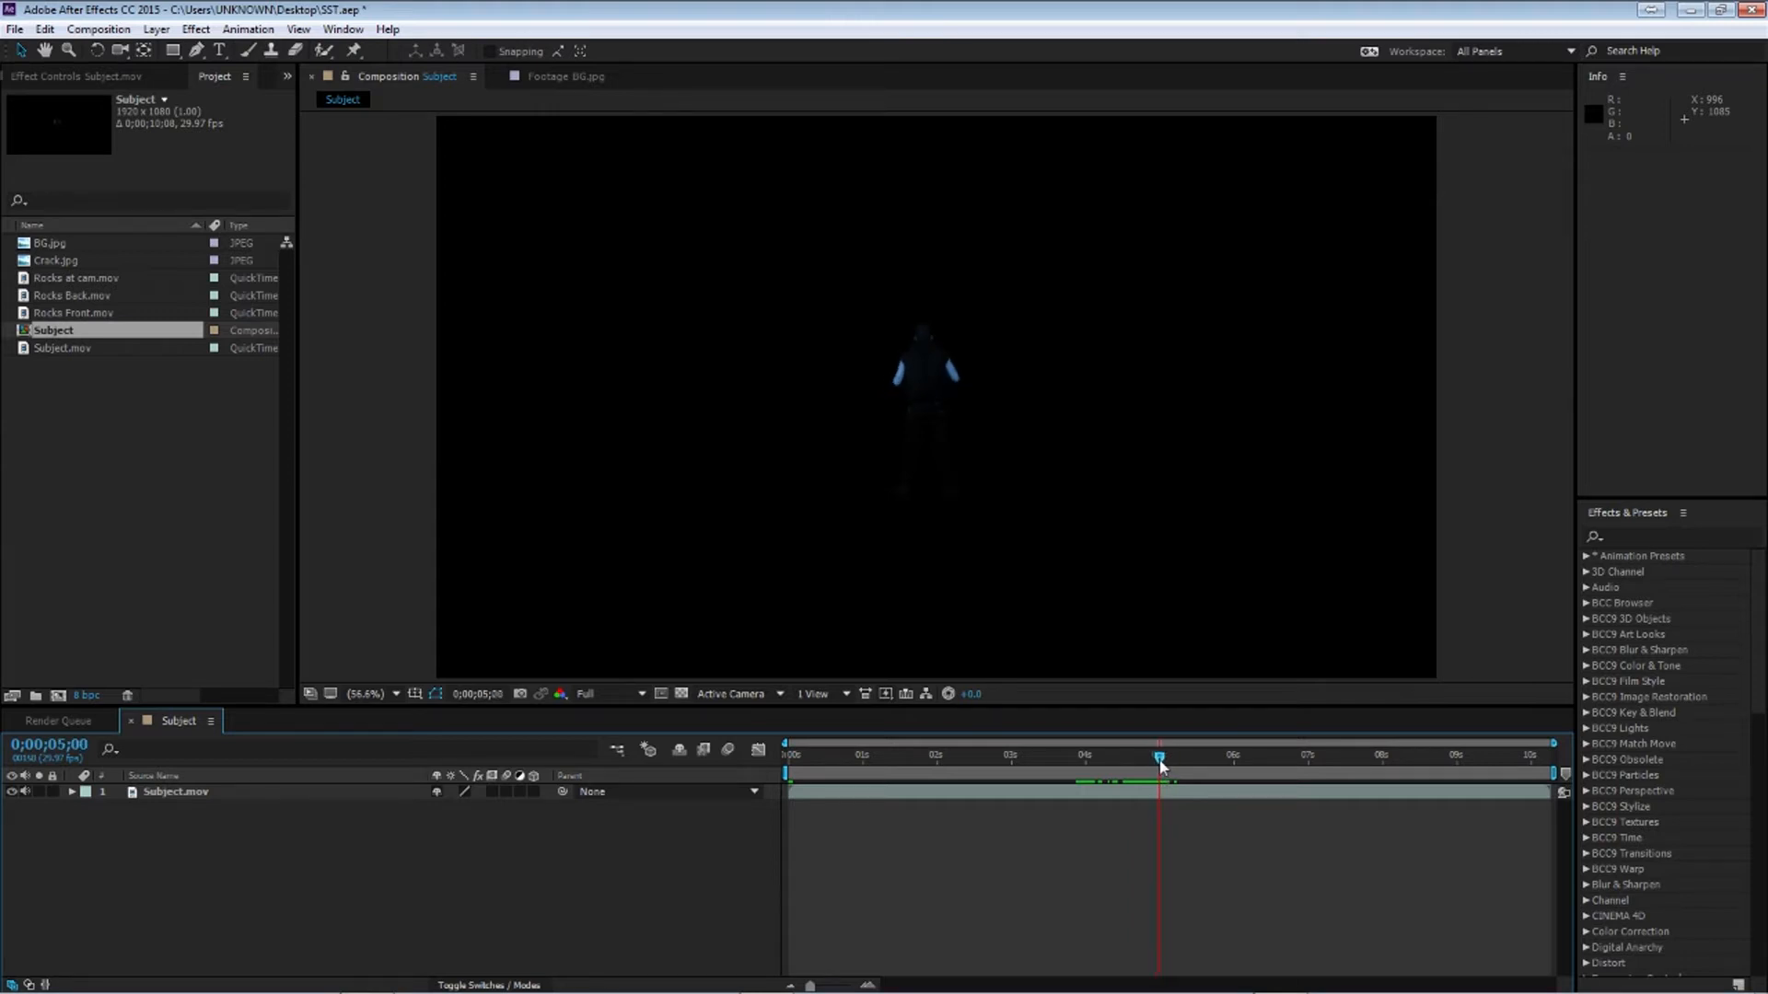
left_click_drag(1565, 775, 1158, 783)
left_click_drag(1162, 762, 1181, 764)
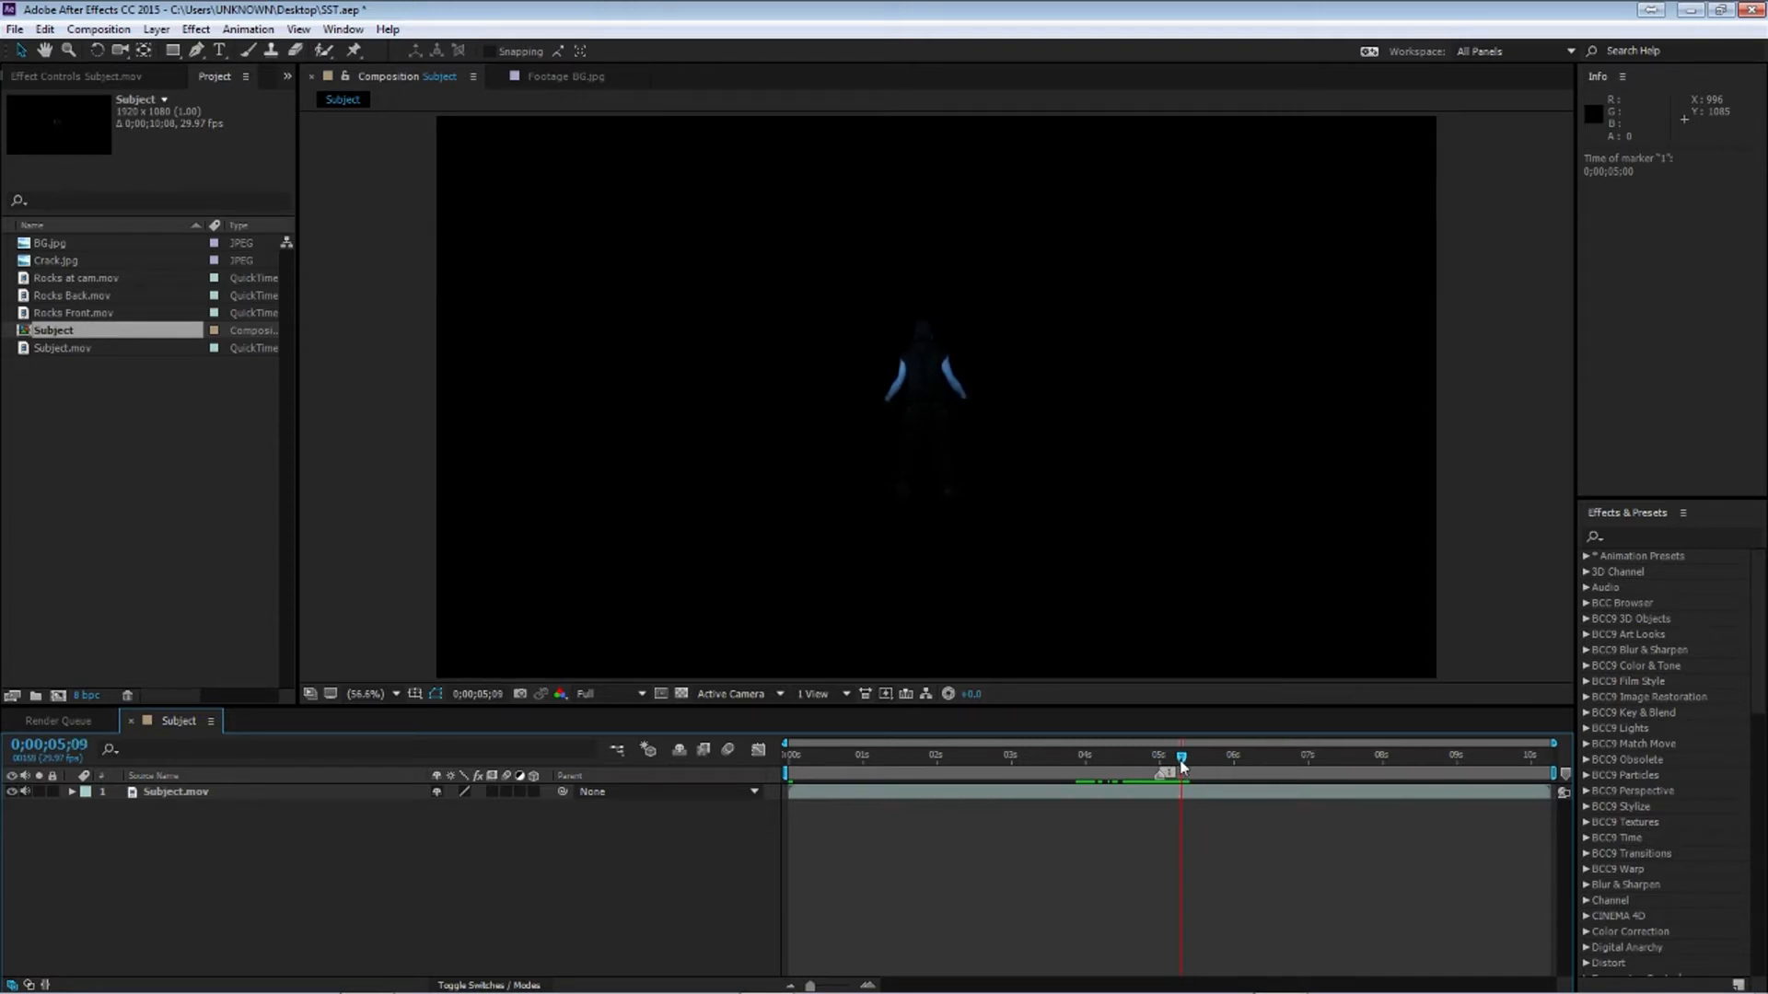
mouse_move(1566, 774)
left_mouse_down()
mouse_move(1160, 768)
mouse_move(1181, 776)
mouse_move(939, 829)
left_mouse_up()
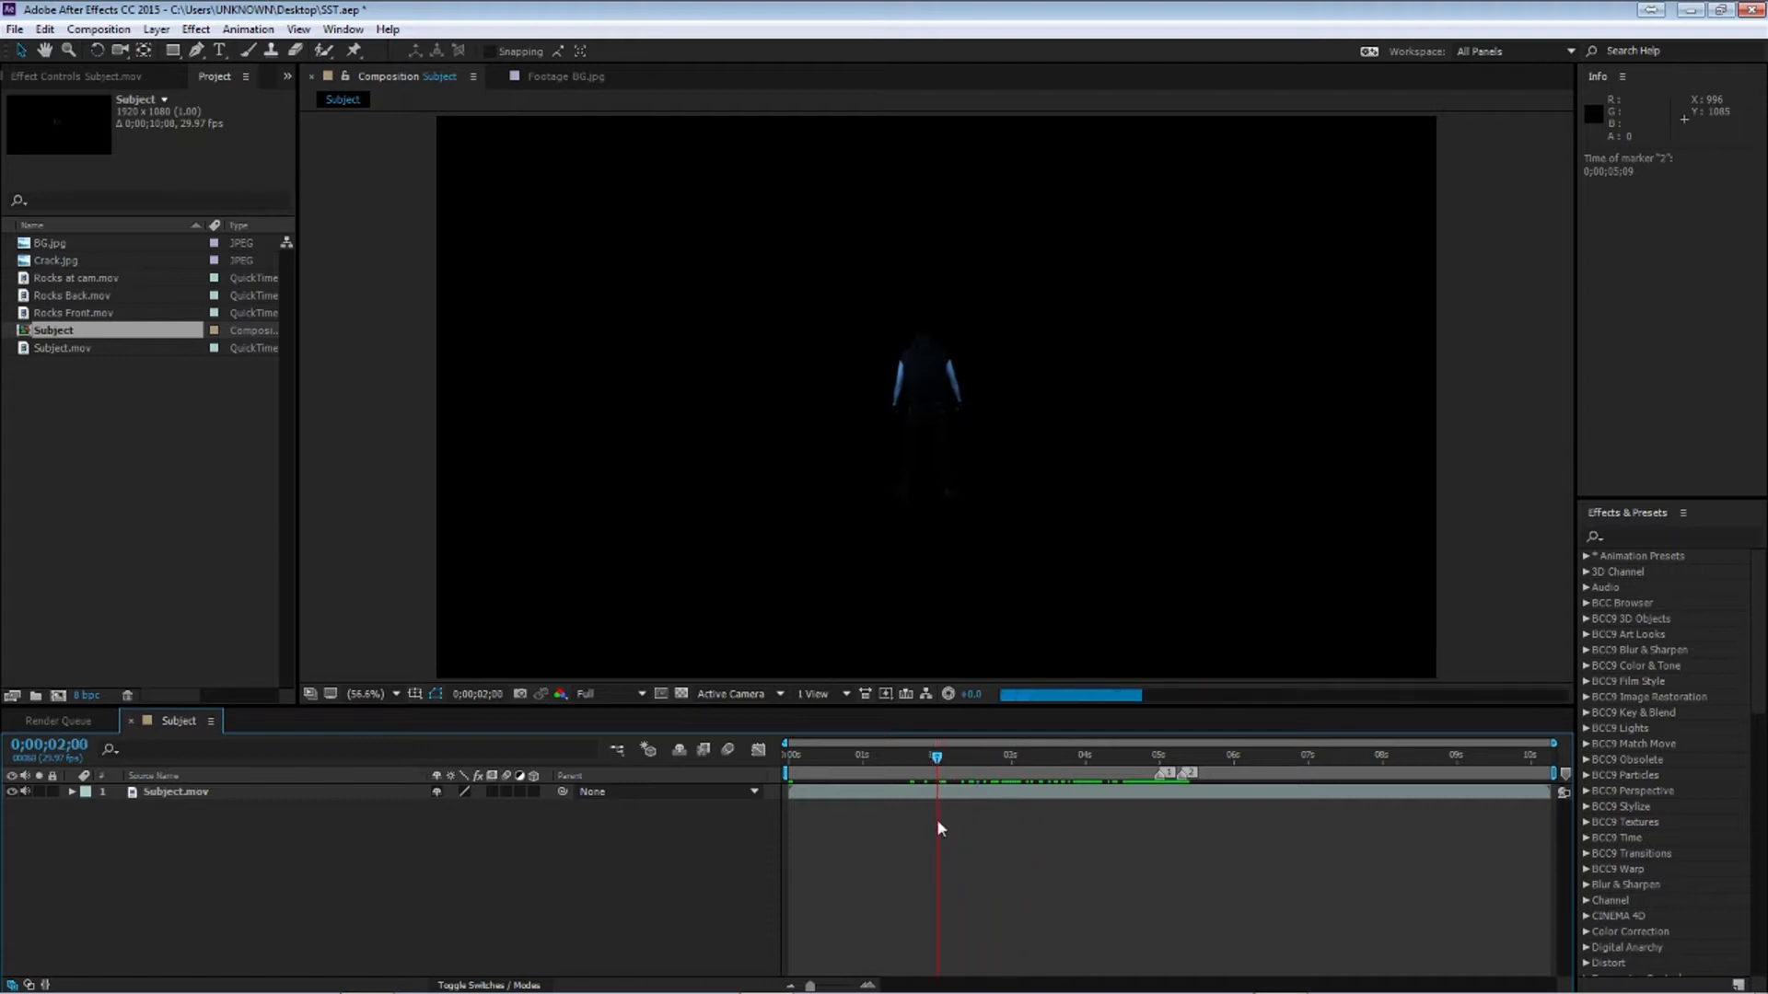
left_click_drag(1567, 776, 931, 788)
key("End")
left_click_drag(1548, 759, 1457, 798)
left_click_drag(1565, 780, 1444, 780)
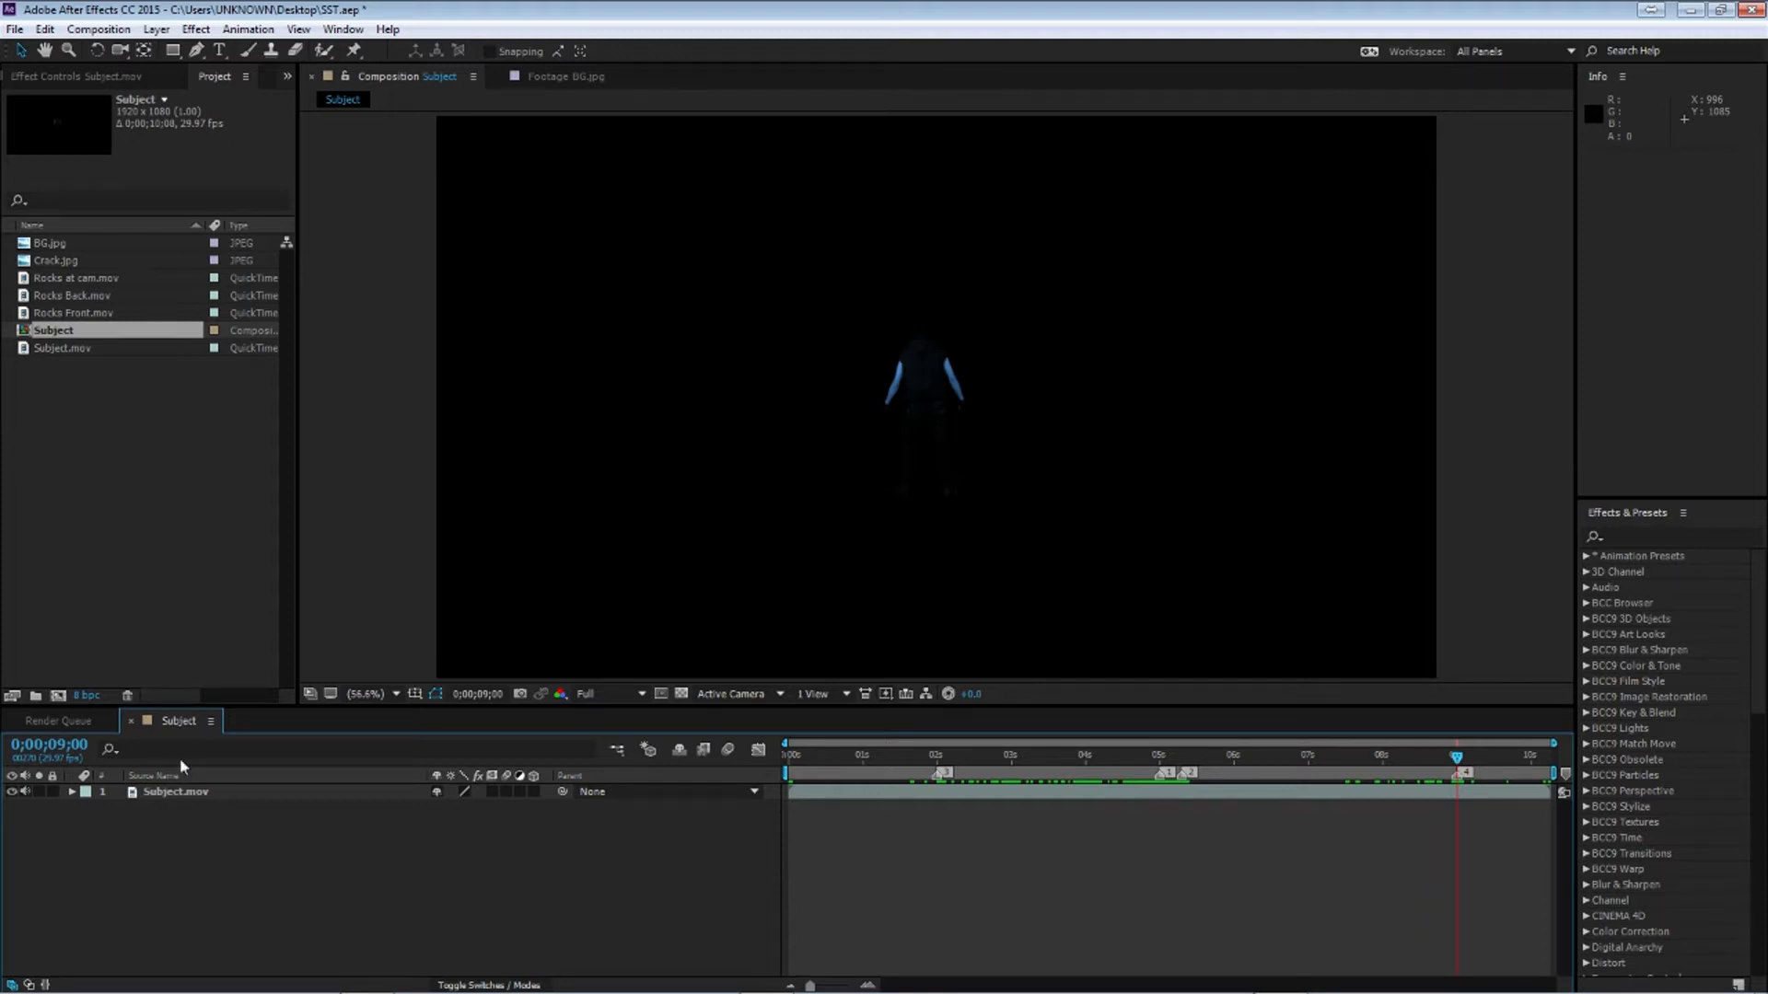
Add BG.jpg to the composition beneath Subject.mov and hide the Subject.mov layer
left_click(179, 794)
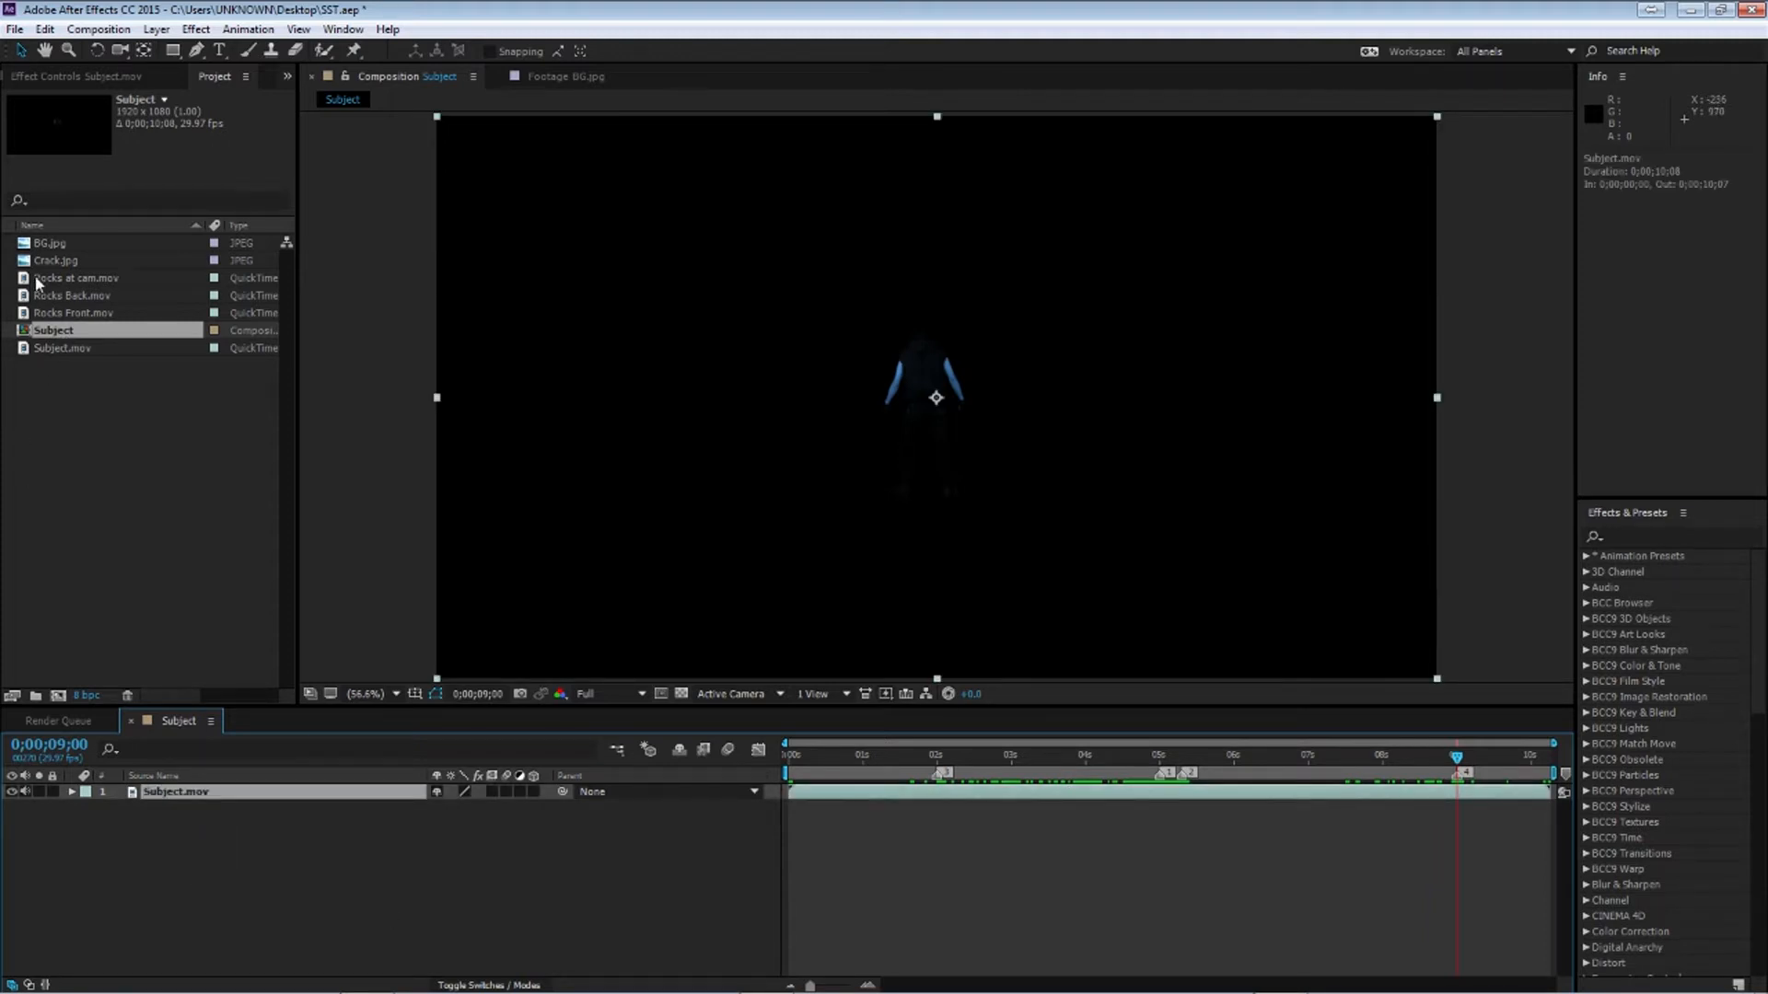
left_click_drag(50, 244, 184, 828)
left_click(12, 792)
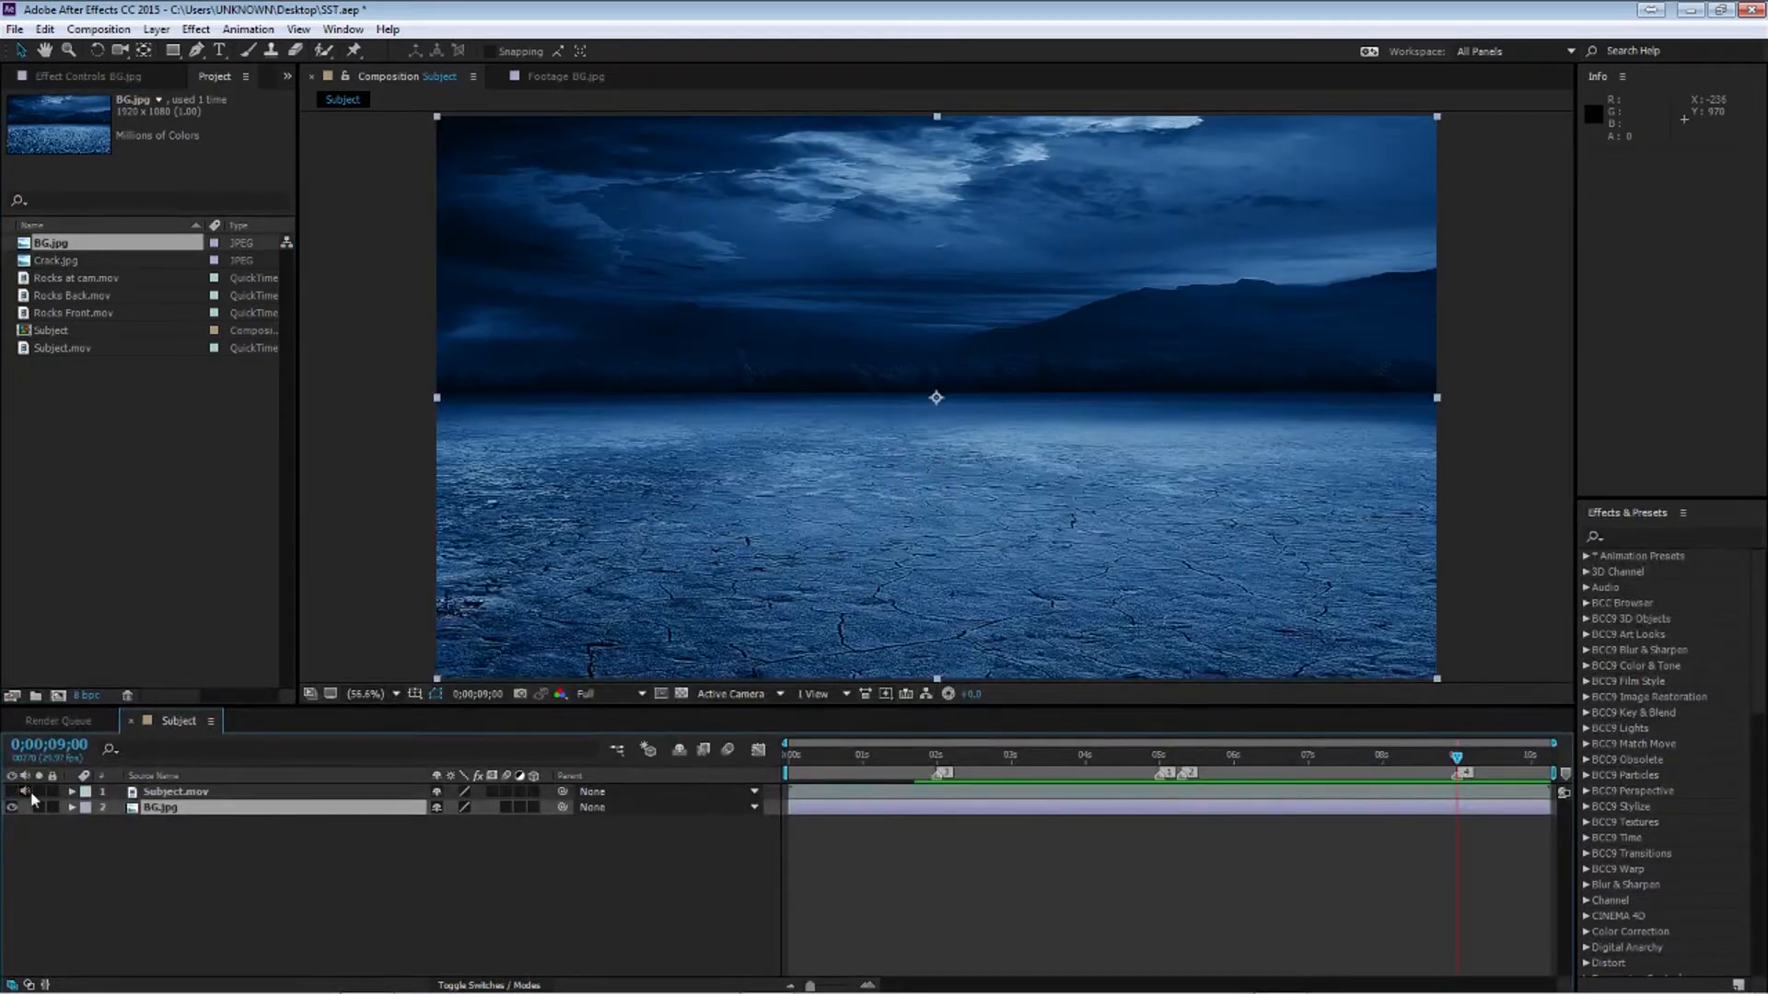
Add Crack.jpg to the composition between Subject.mov and BG.jpg at the start of the timeline
left_click(58, 845)
key("Home")
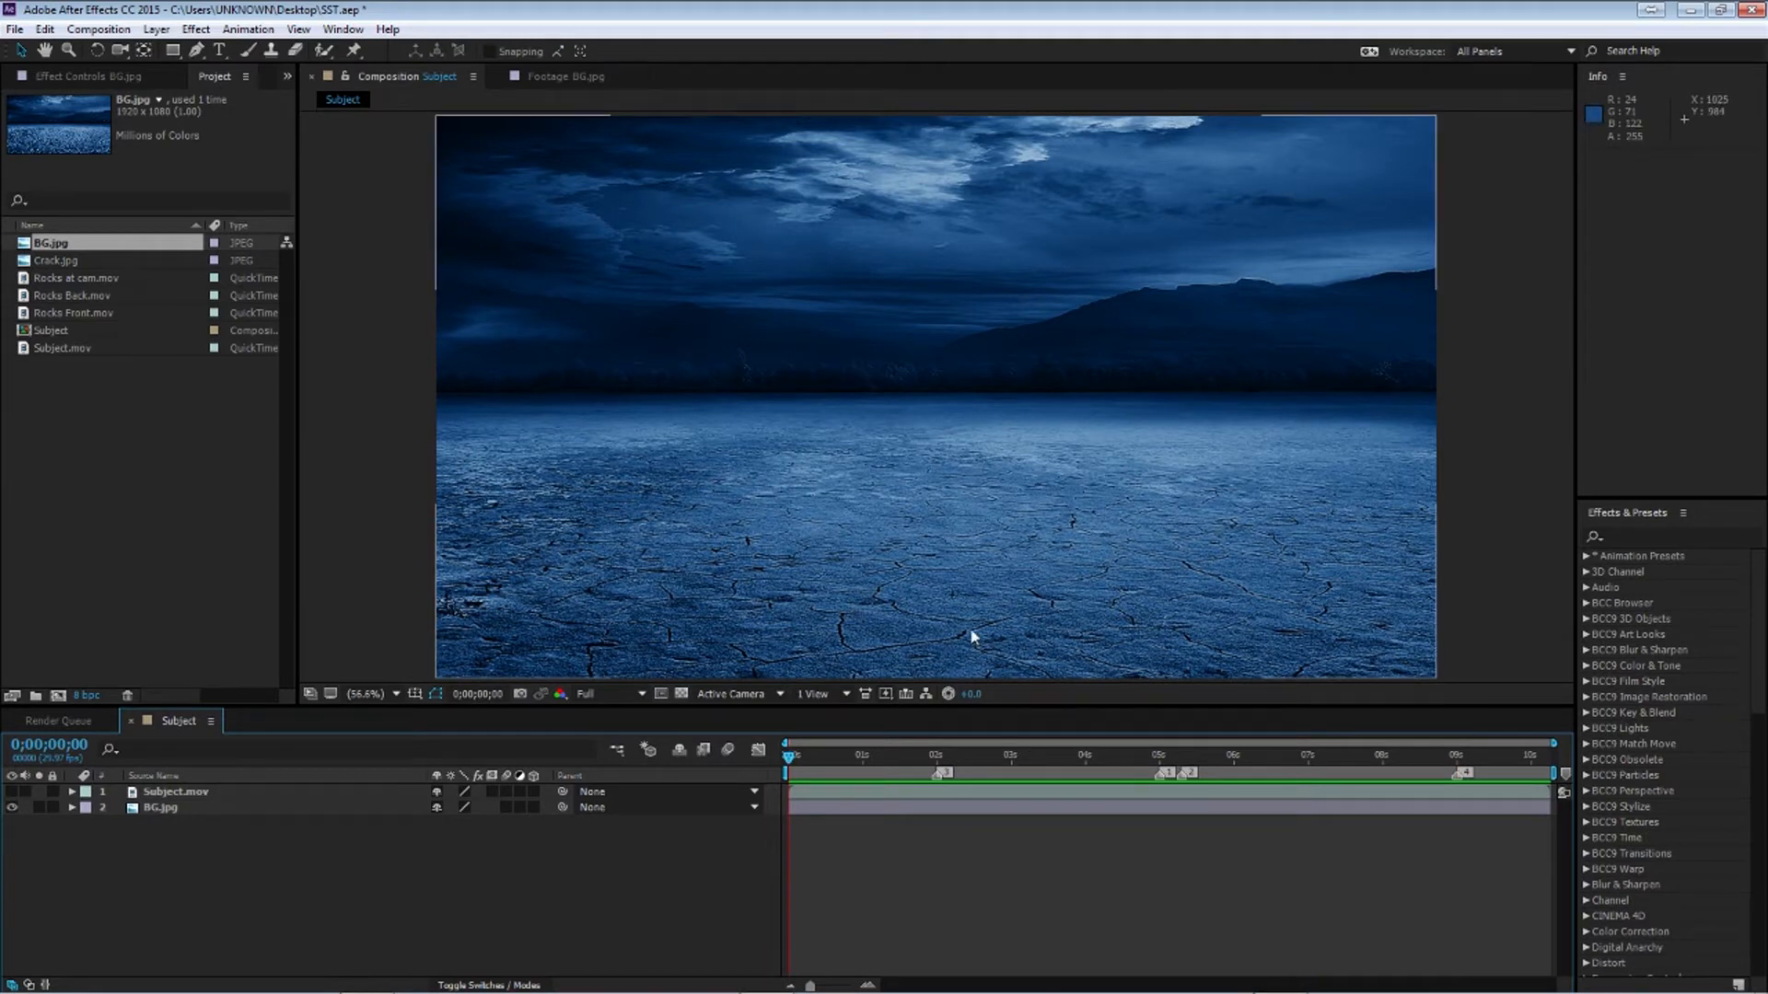
left_click_drag(76, 267, 240, 794)
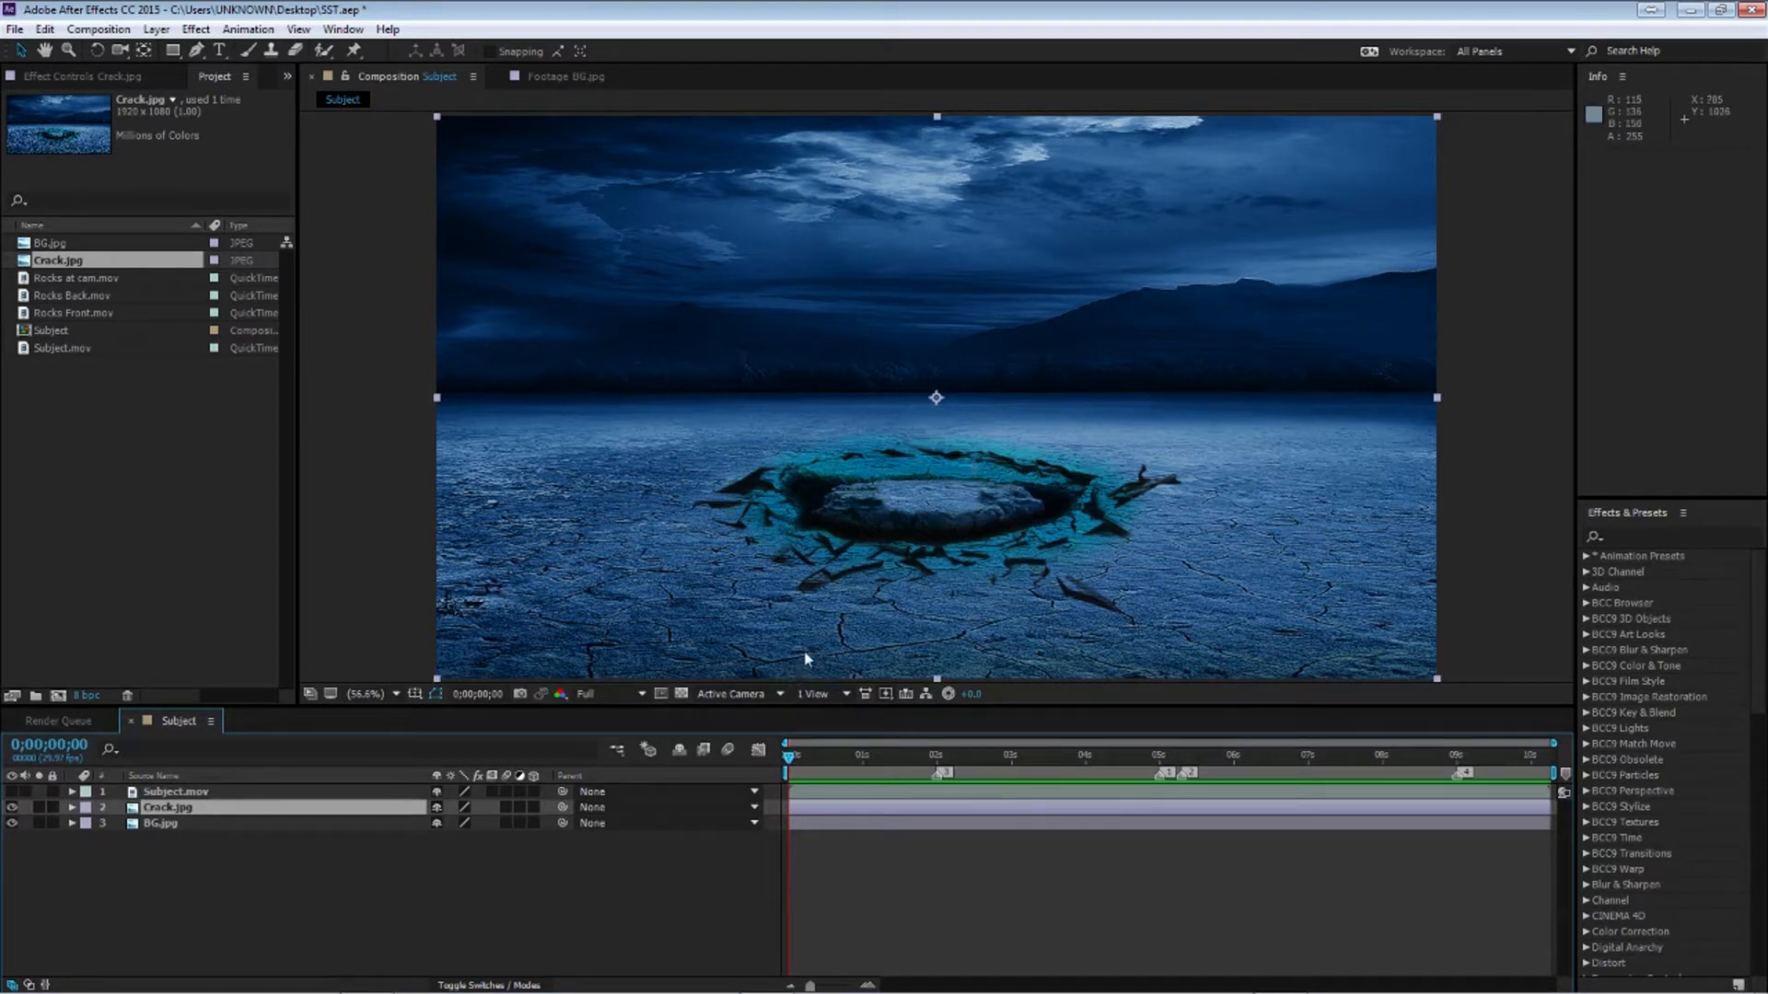
Draw an elliptical mask with the Ellipse tool around the crater on the Crack.jpg layer
left_click(173, 52)
left_click(252, 90)
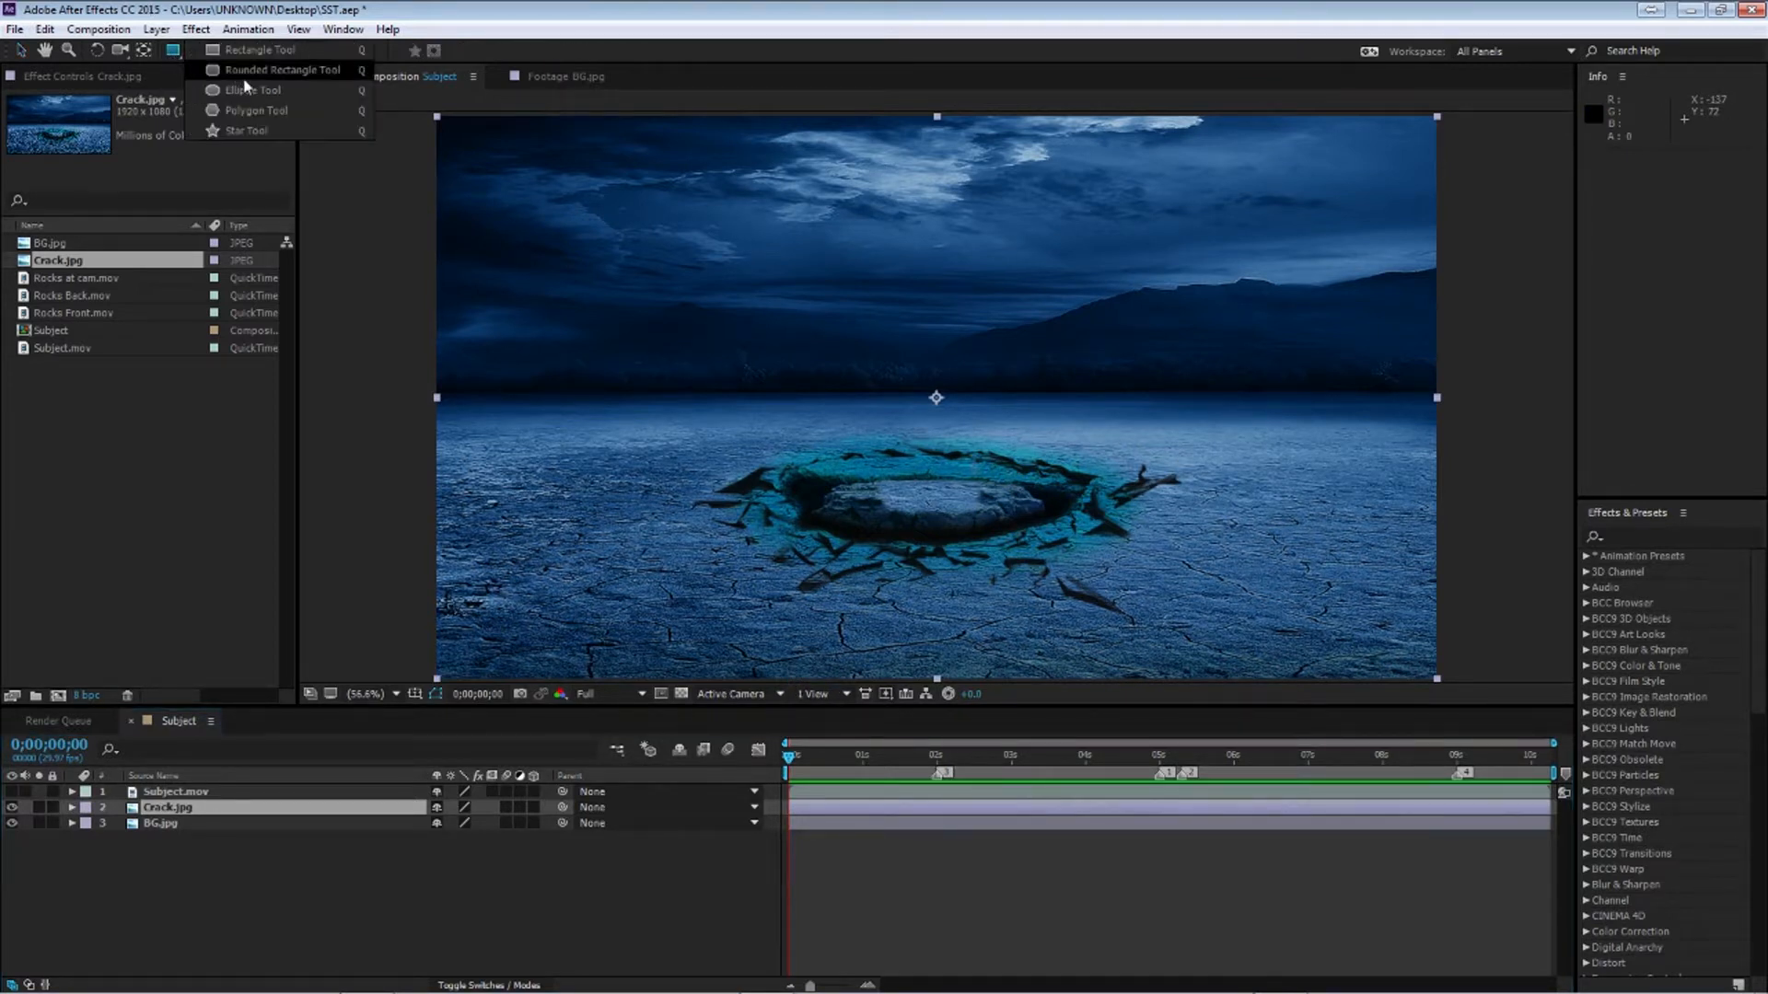
mouse_move(676, 409)
left_mouse_down()
mouse_move(1146, 640)
mouse_move(1258, 640)
left_mouse_up()
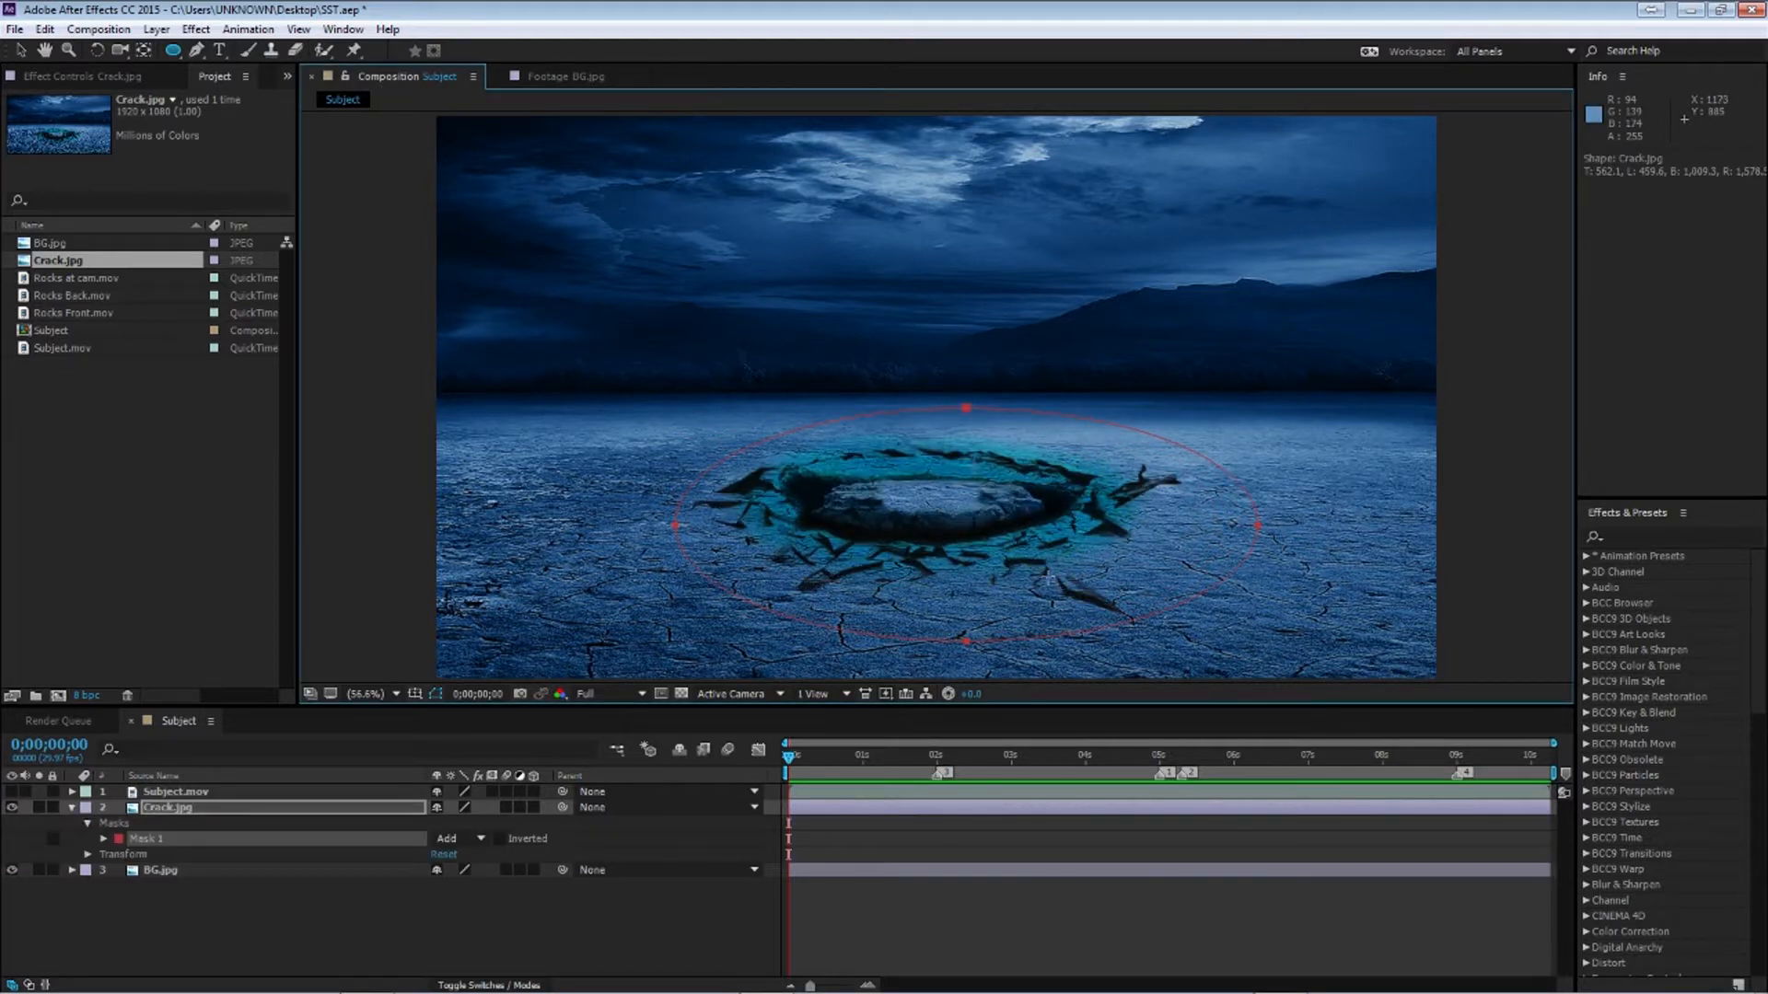
Nudge the ellipse mask's top vertex slightly down and left, then deselect
key("v")
left_click_drag(966, 411, 944, 425)
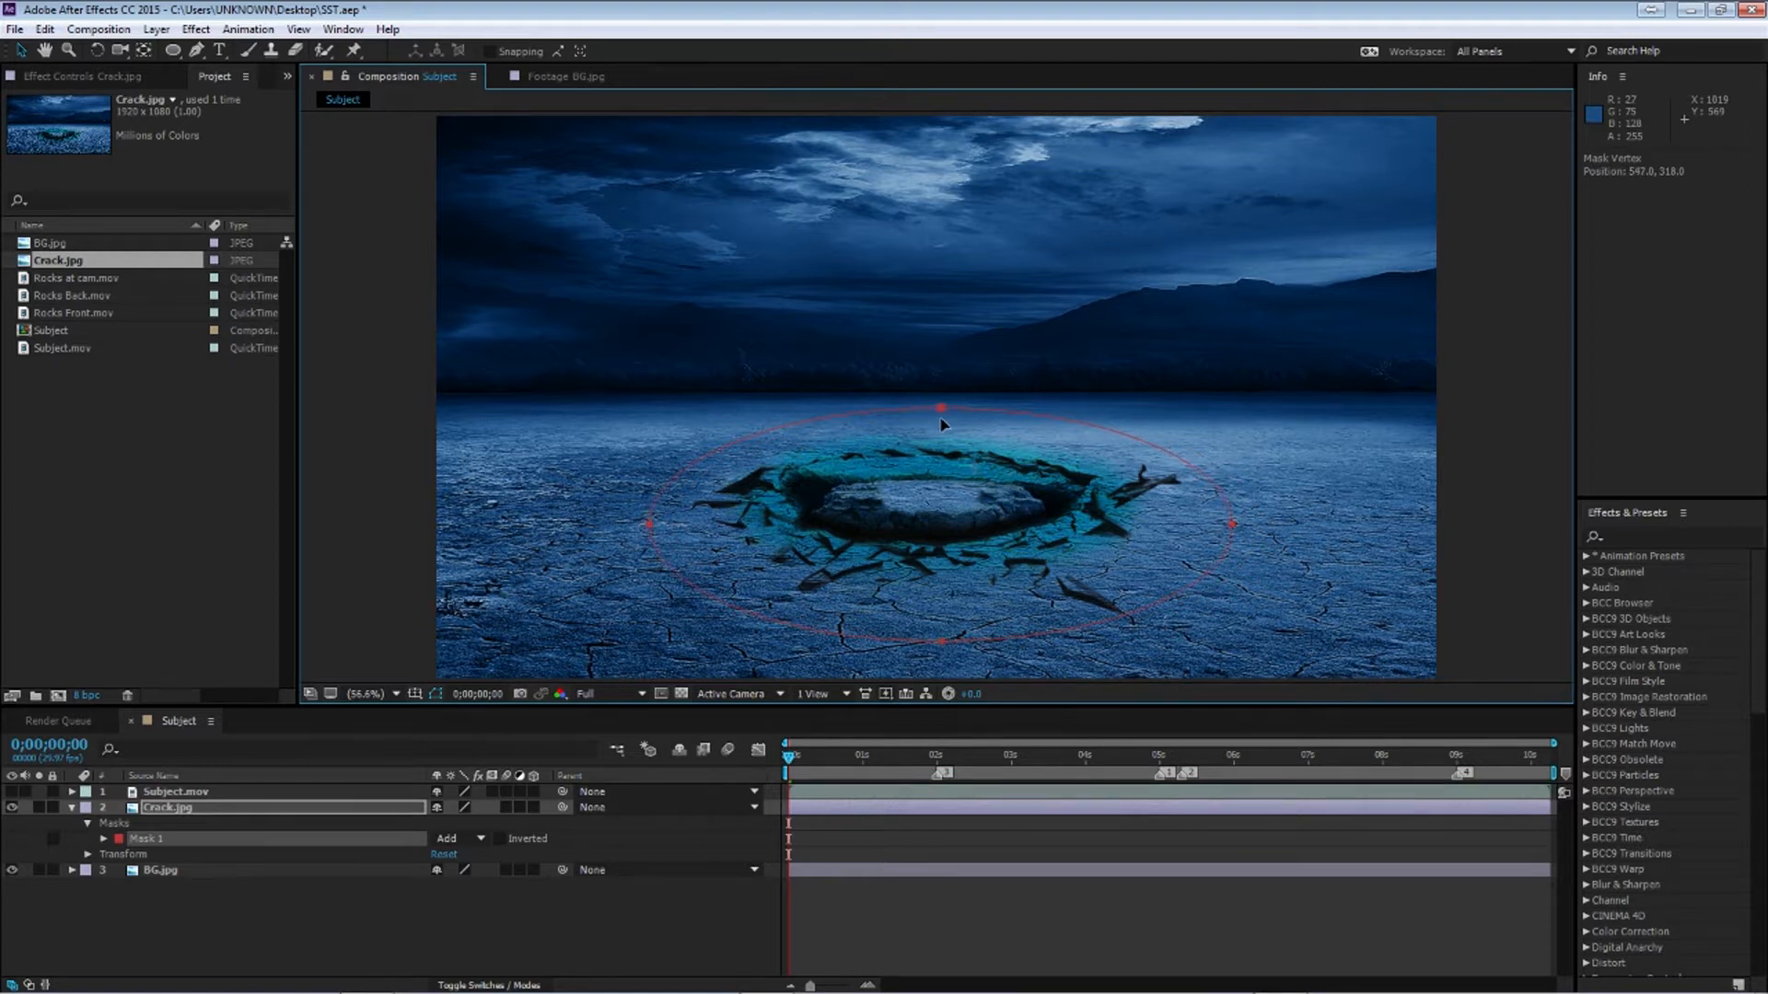
left_click(293, 952)
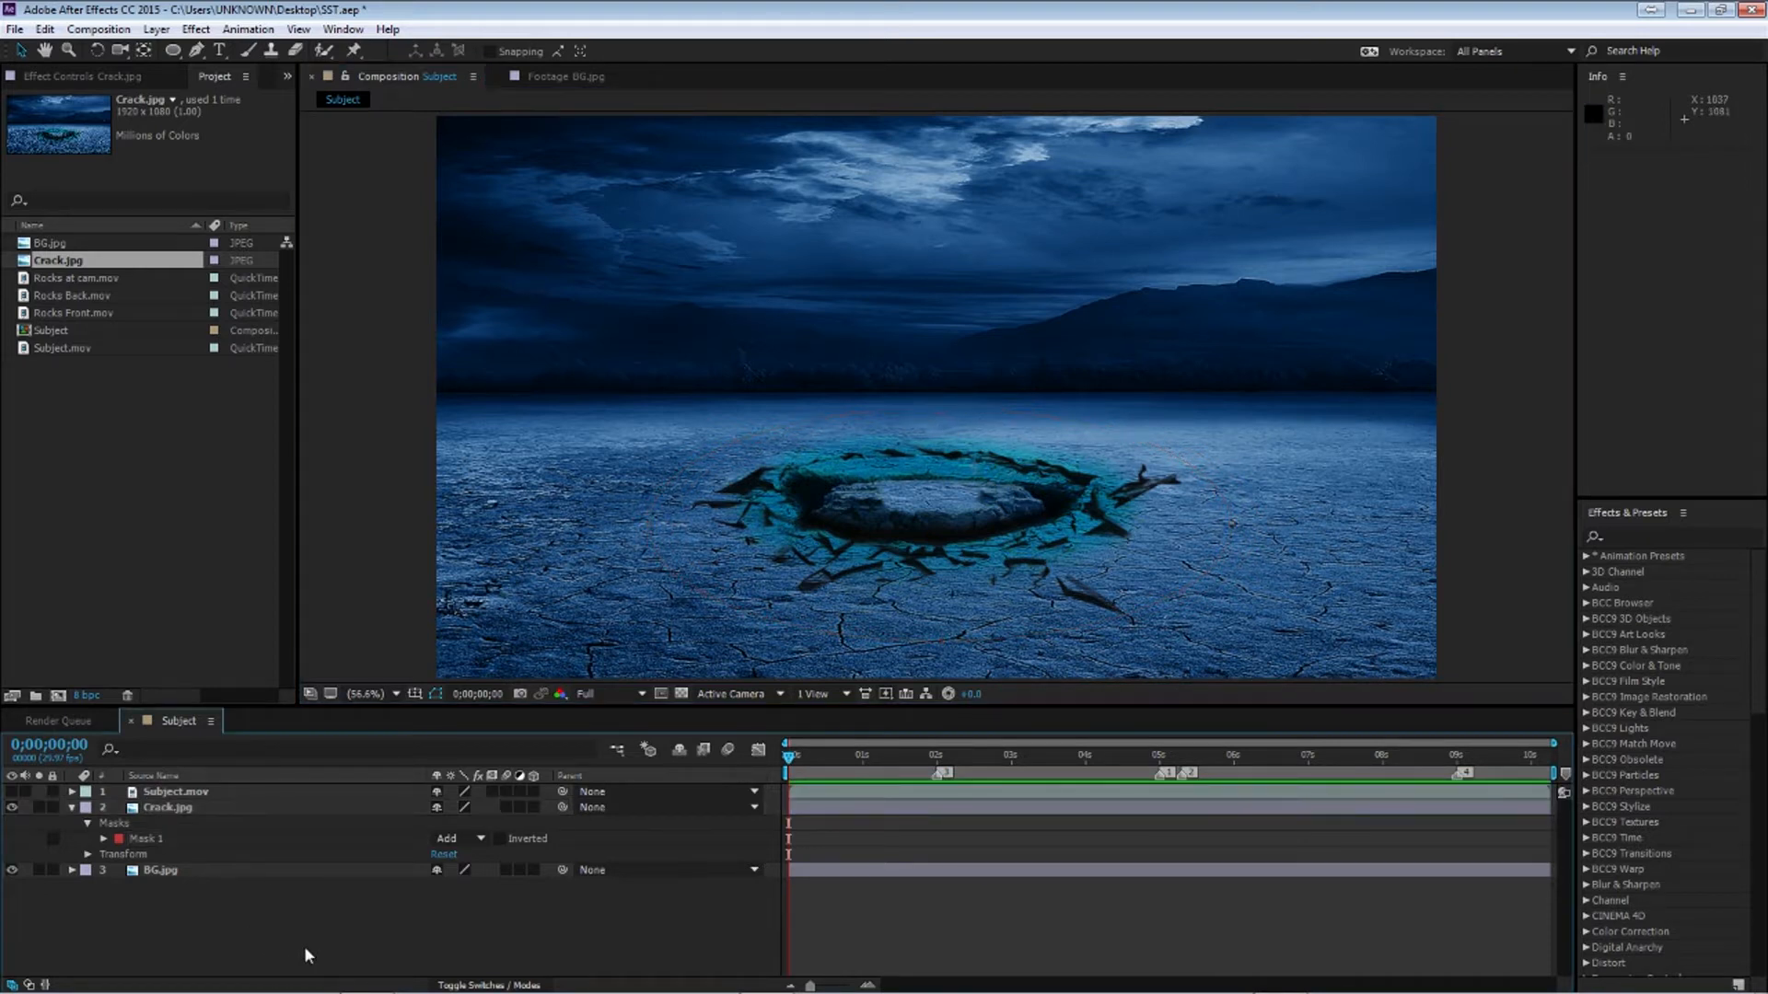
At 0;00;05;09, set a keyframe on the Mask Expansion of Crack.jpg's mask
left_click_drag(1162, 759, 1183, 764)
left_click(1090, 810)
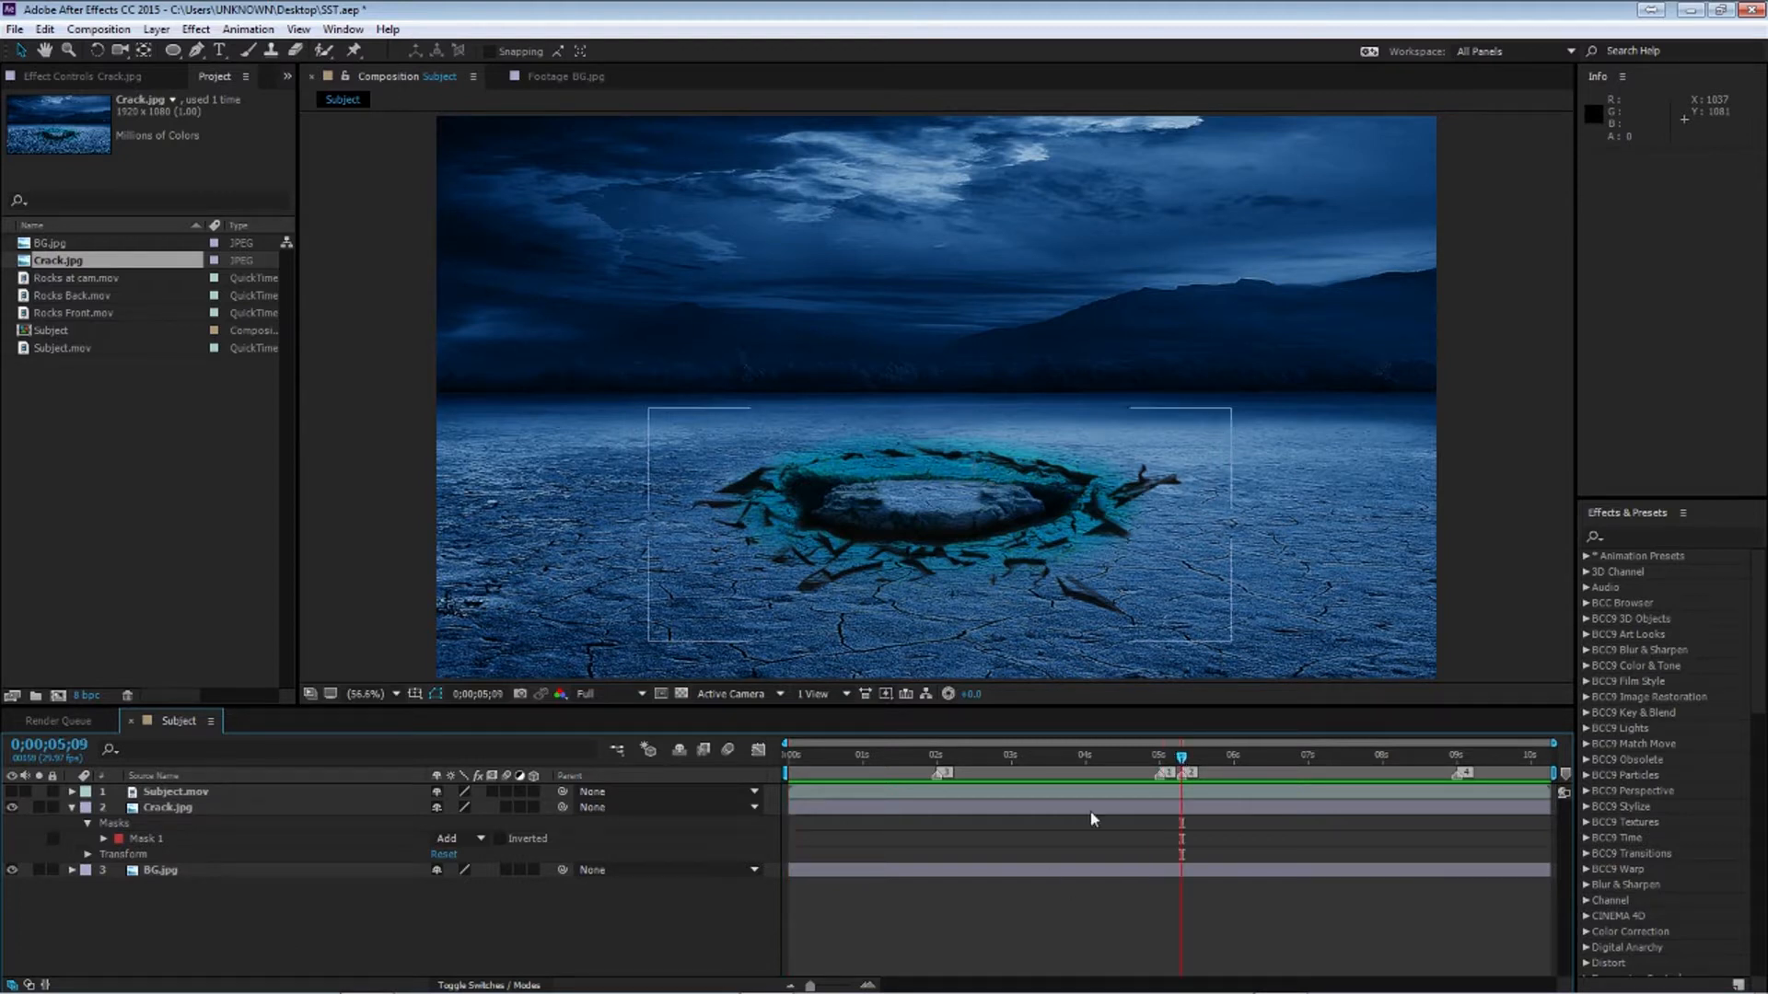
left_click(73, 808)
left_click(145, 937)
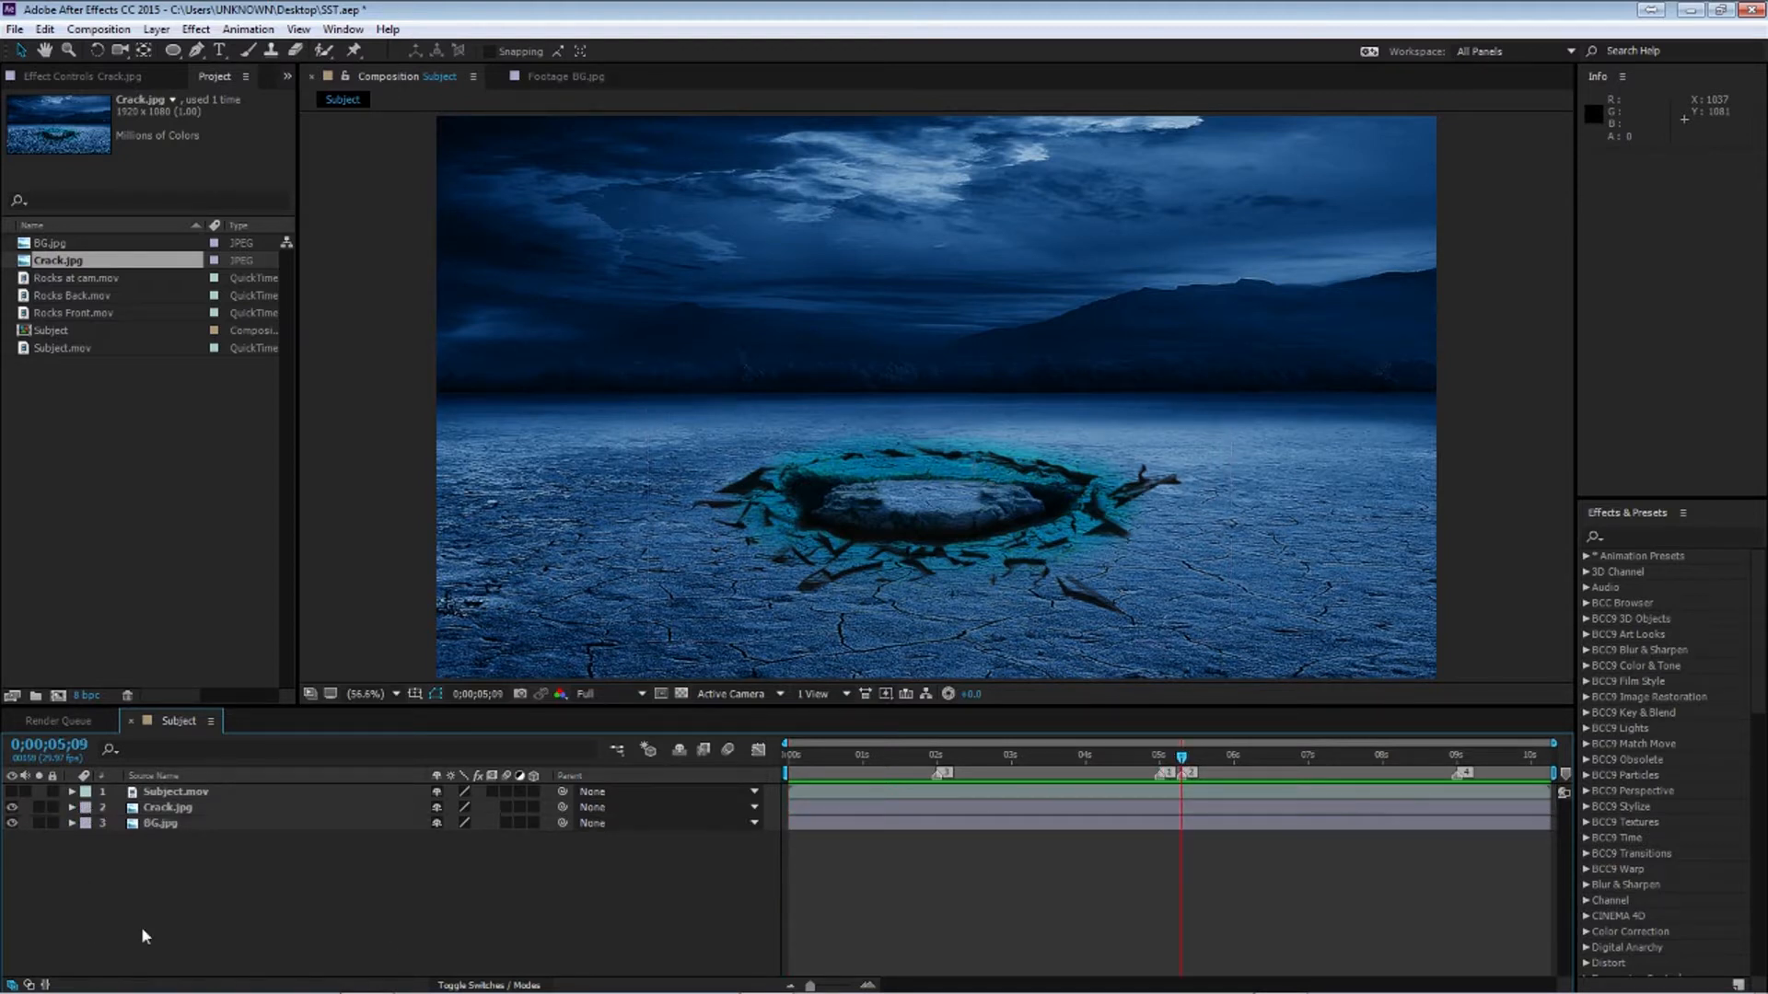
left_click(185, 807)
key("m")
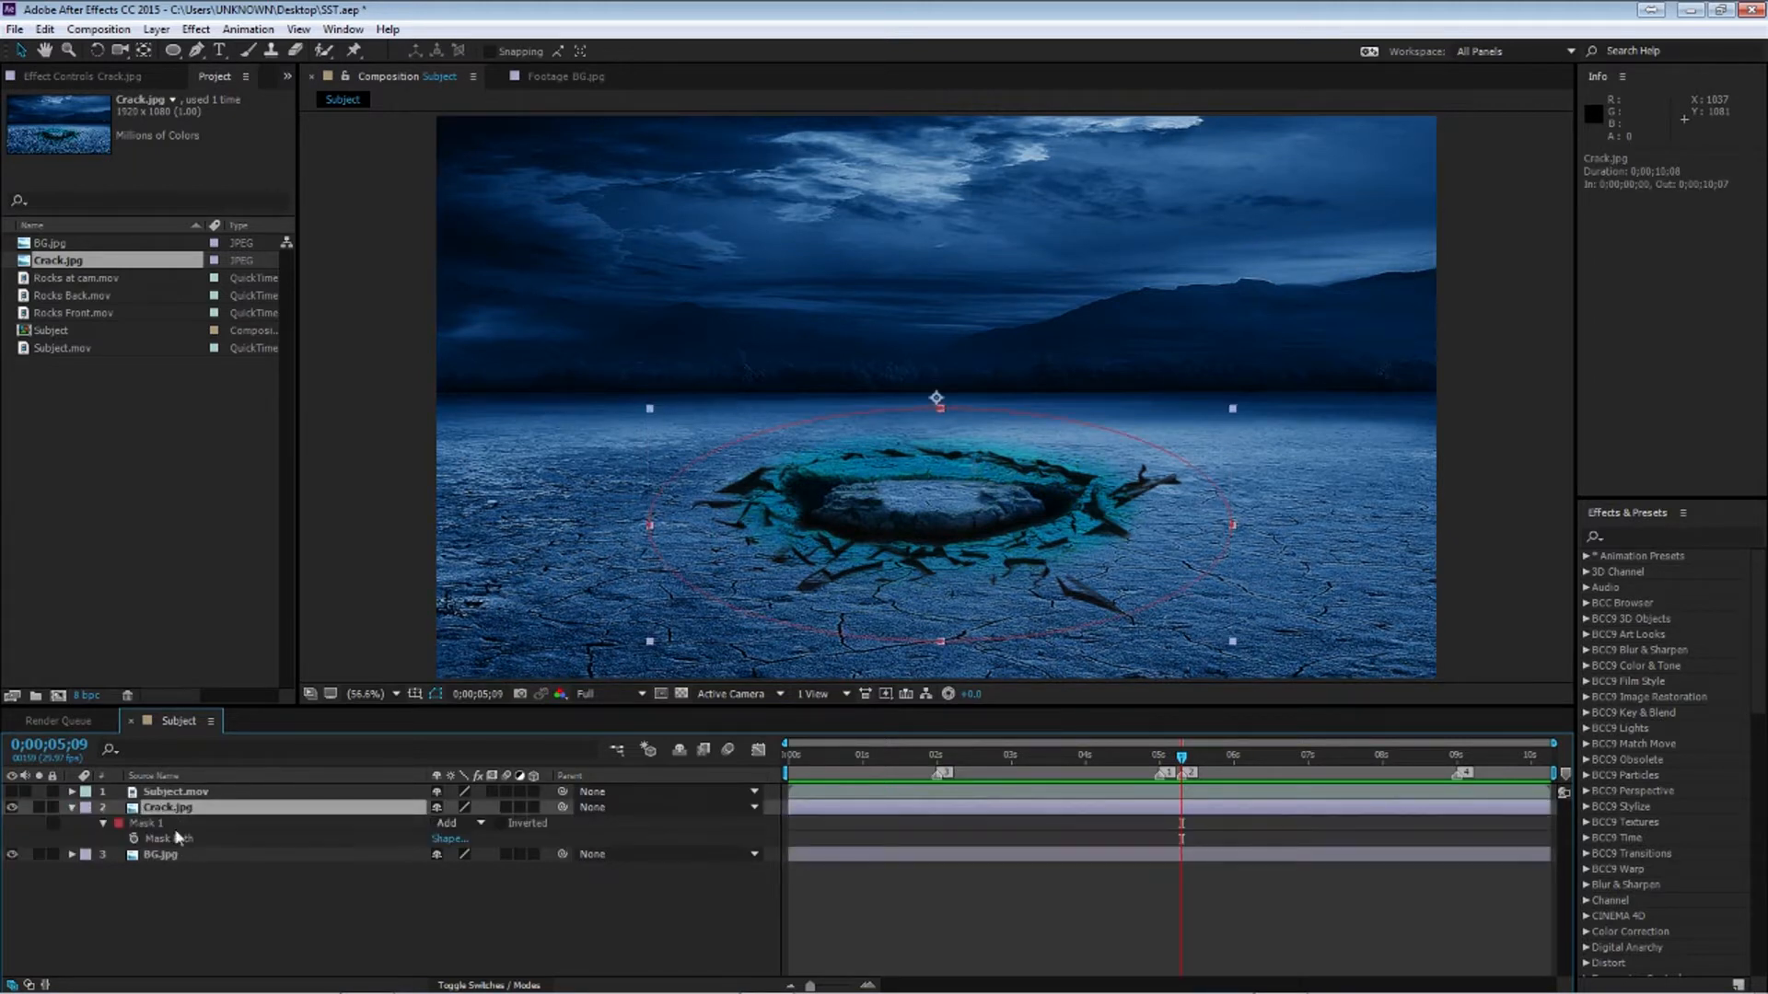
left_click(104, 824)
left_click(103, 824)
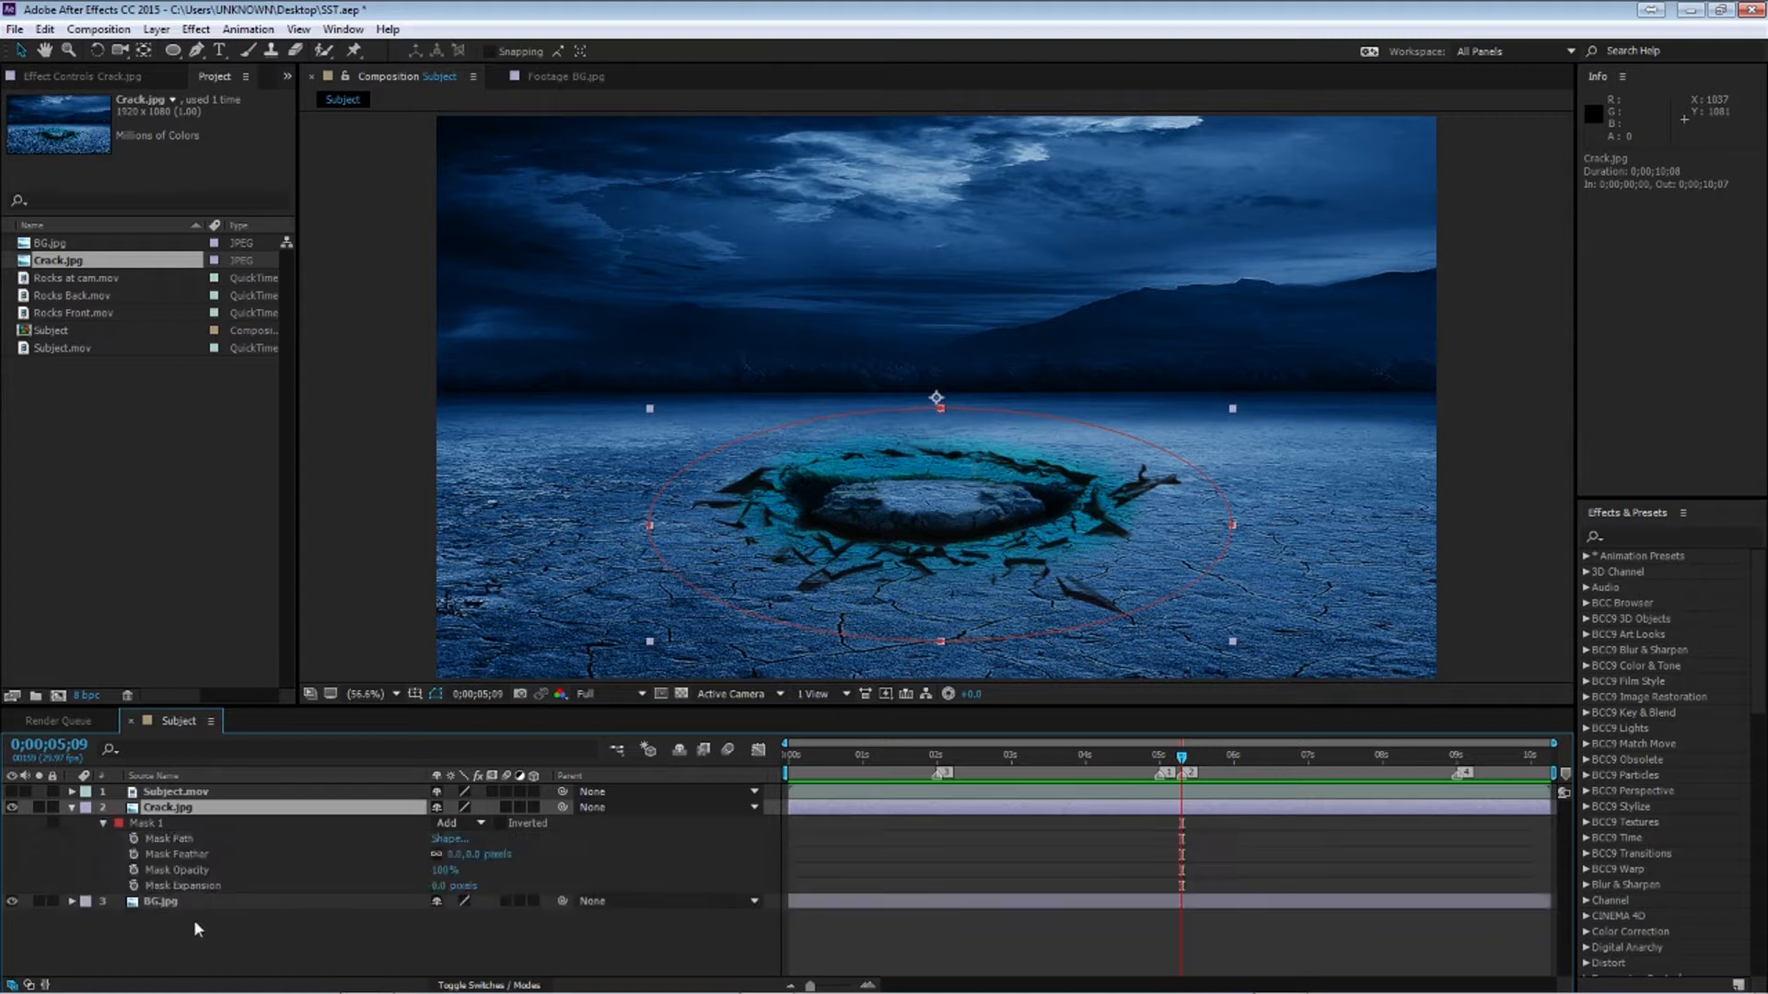
left_click(133, 885)
At 0;00;05;00, set Mask Expansion to -227 pixels and preview the crack reveal
left_click_drag(1182, 757, 1160, 759)
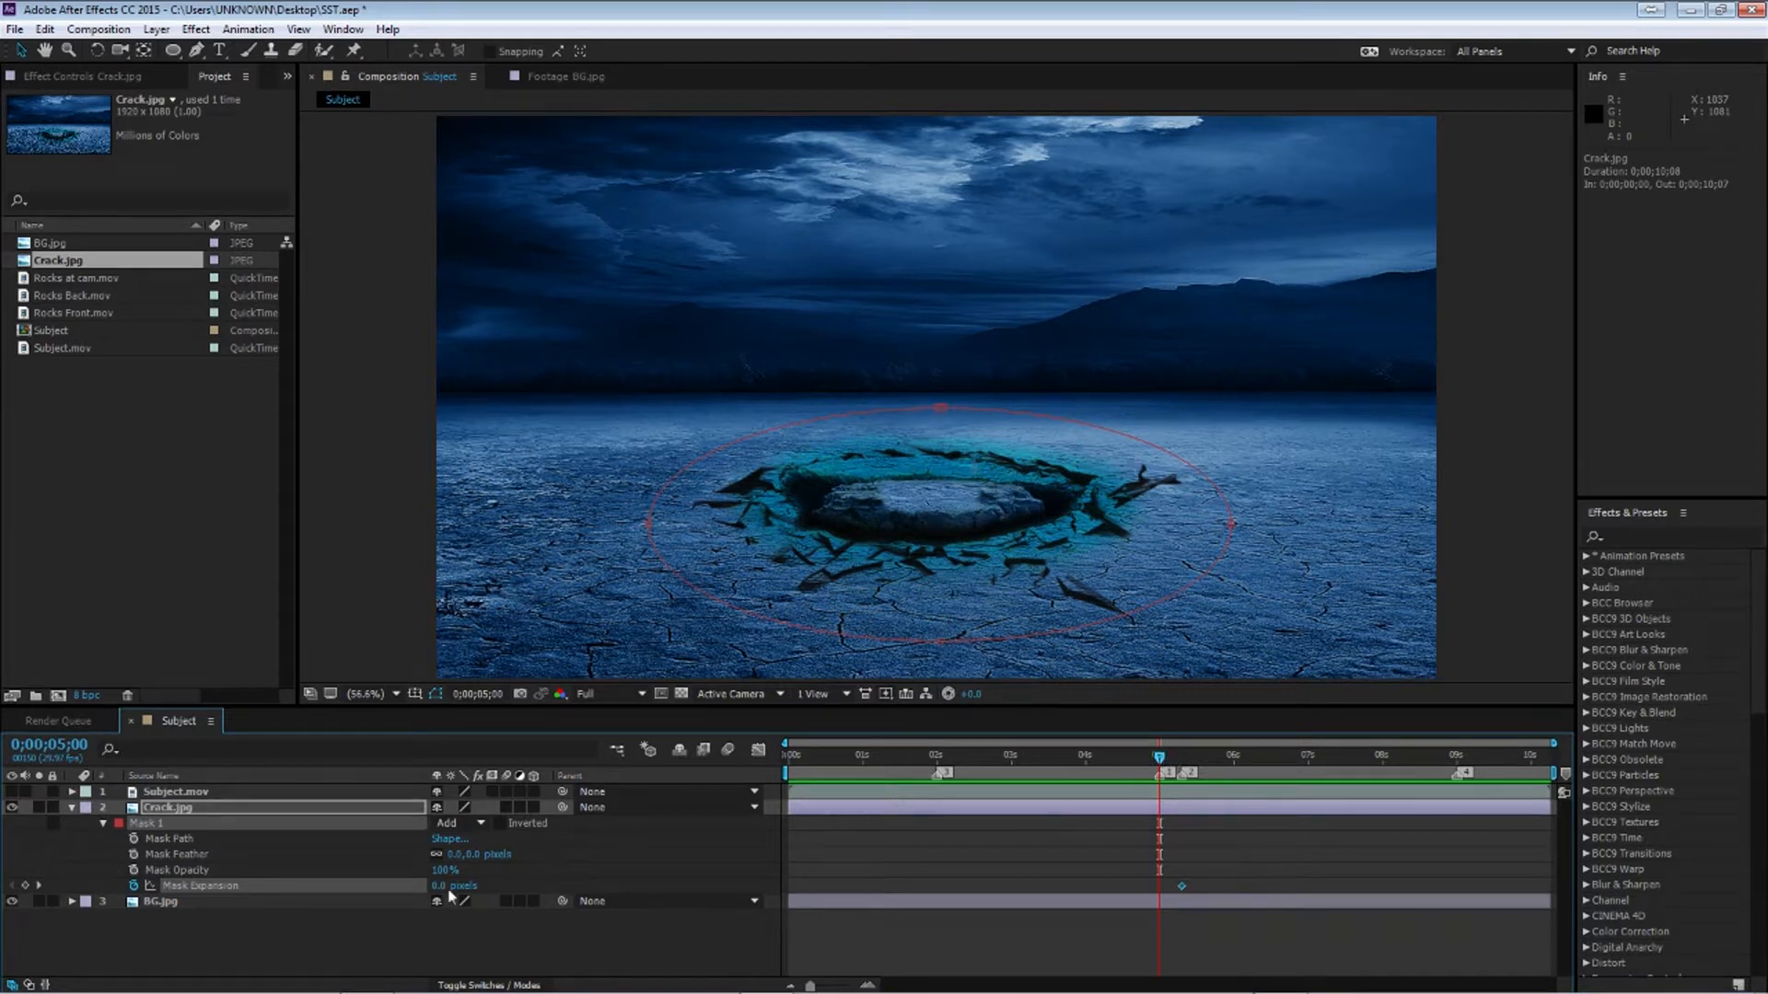
left_click_drag(444, 887, 430, 886)
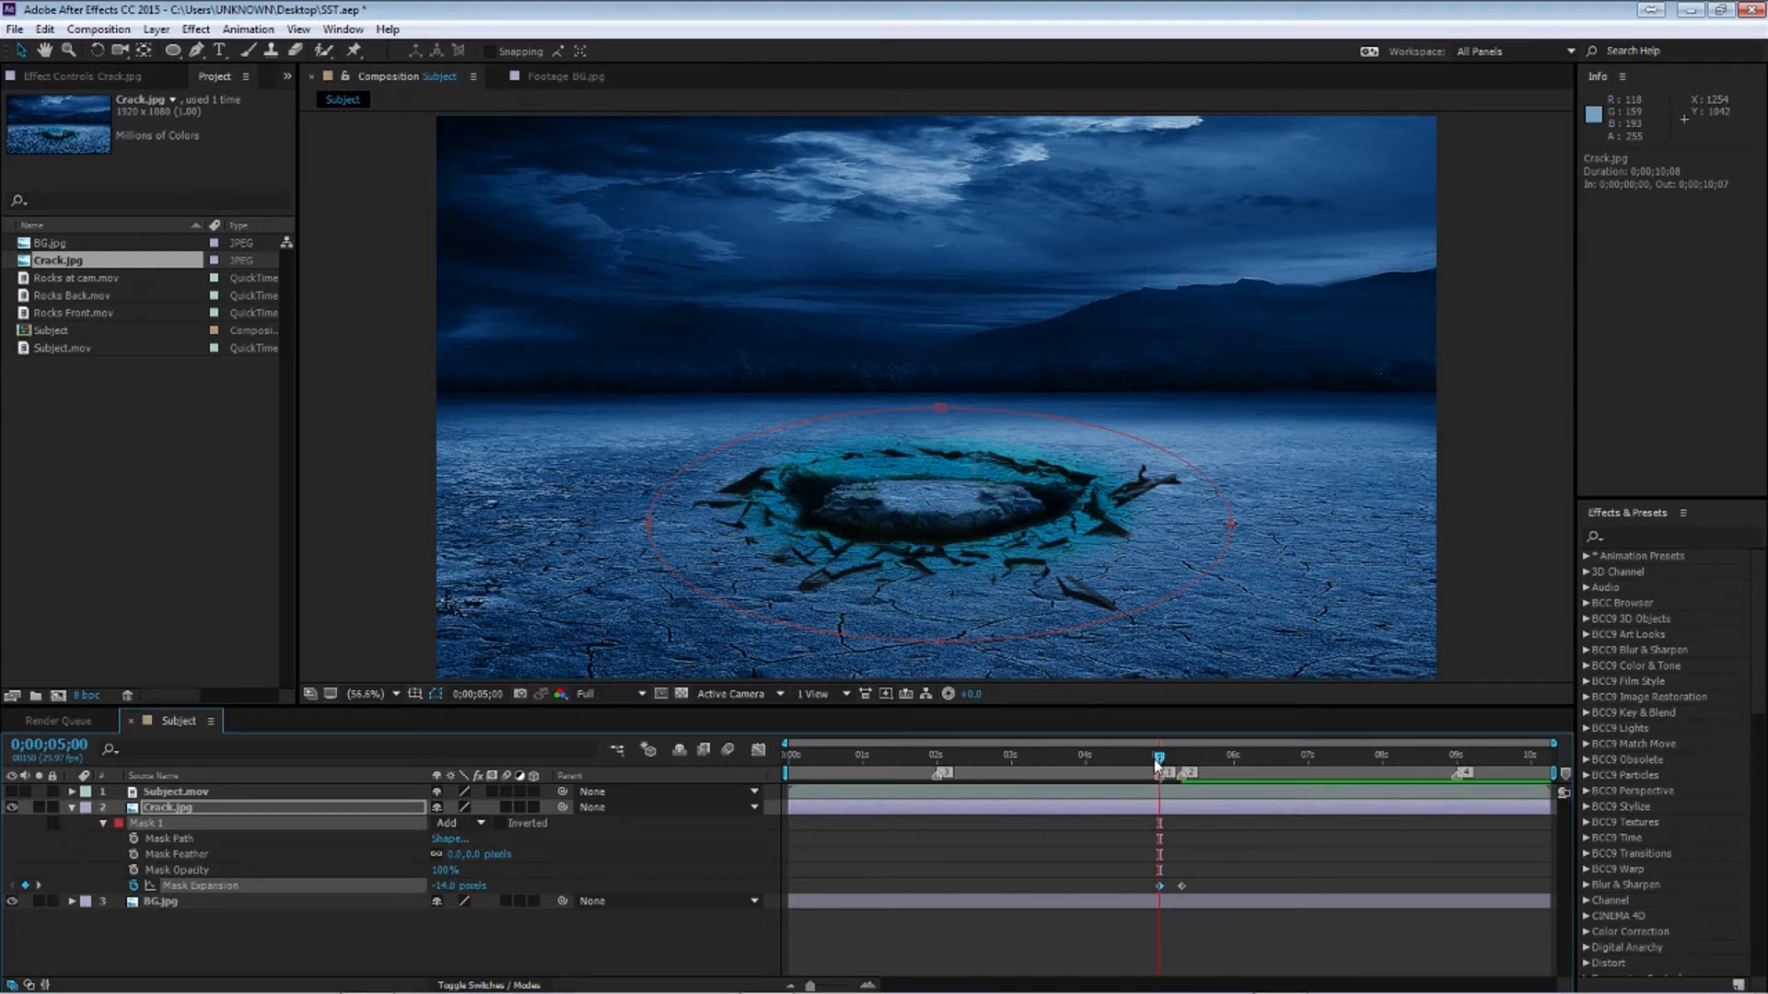
left_click_drag(1172, 757, 1161, 822)
left_click_drag(440, 886, 276, 914)
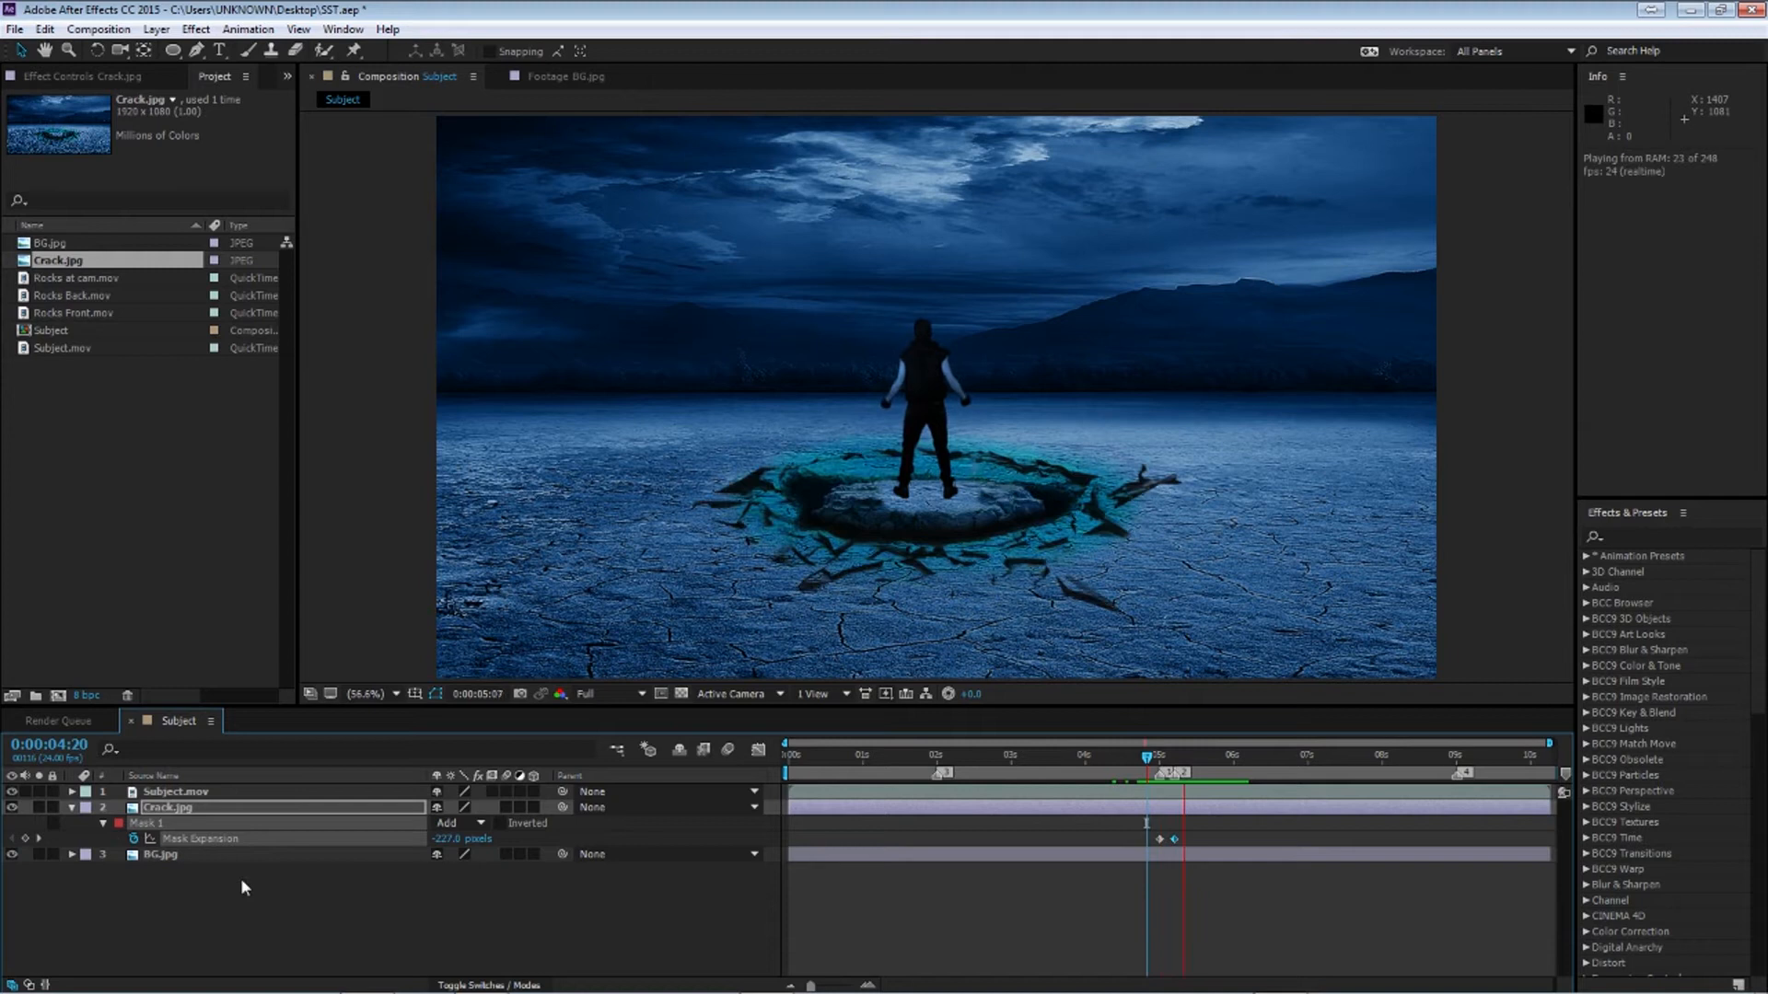
left_click(242, 881)
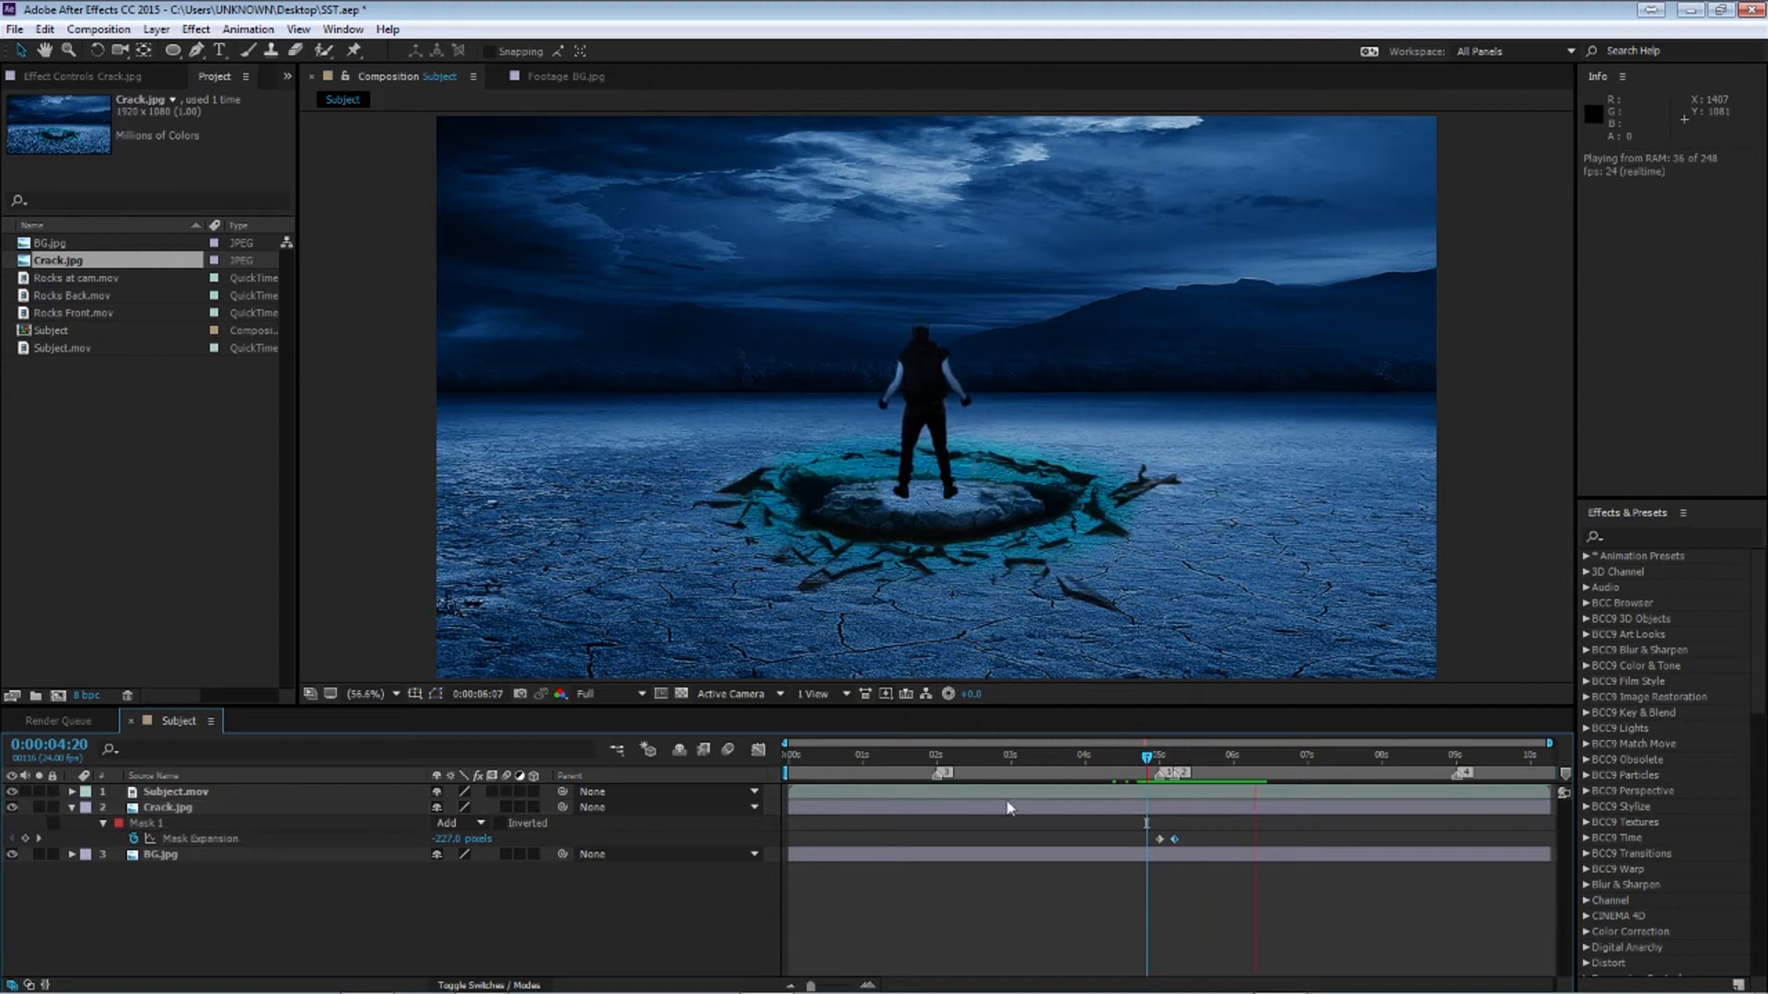
key("space")
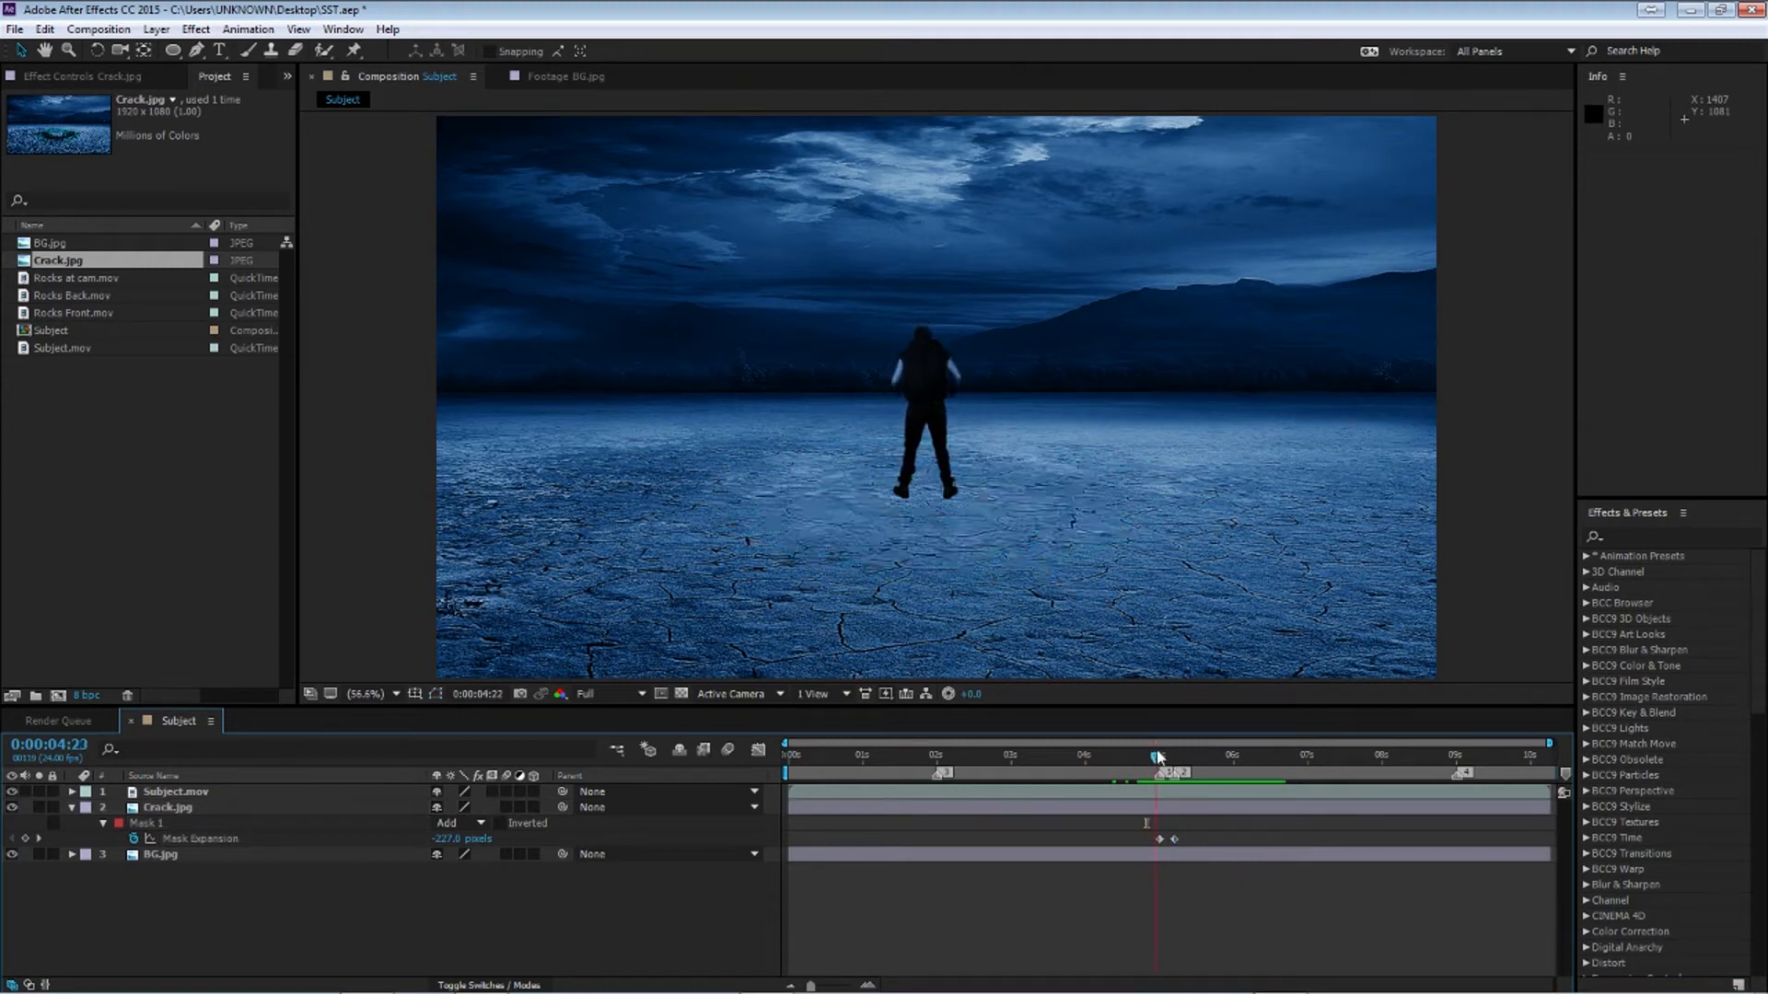
Create a new solid layer named Mir above Crack.jpg
left_click(72, 808)
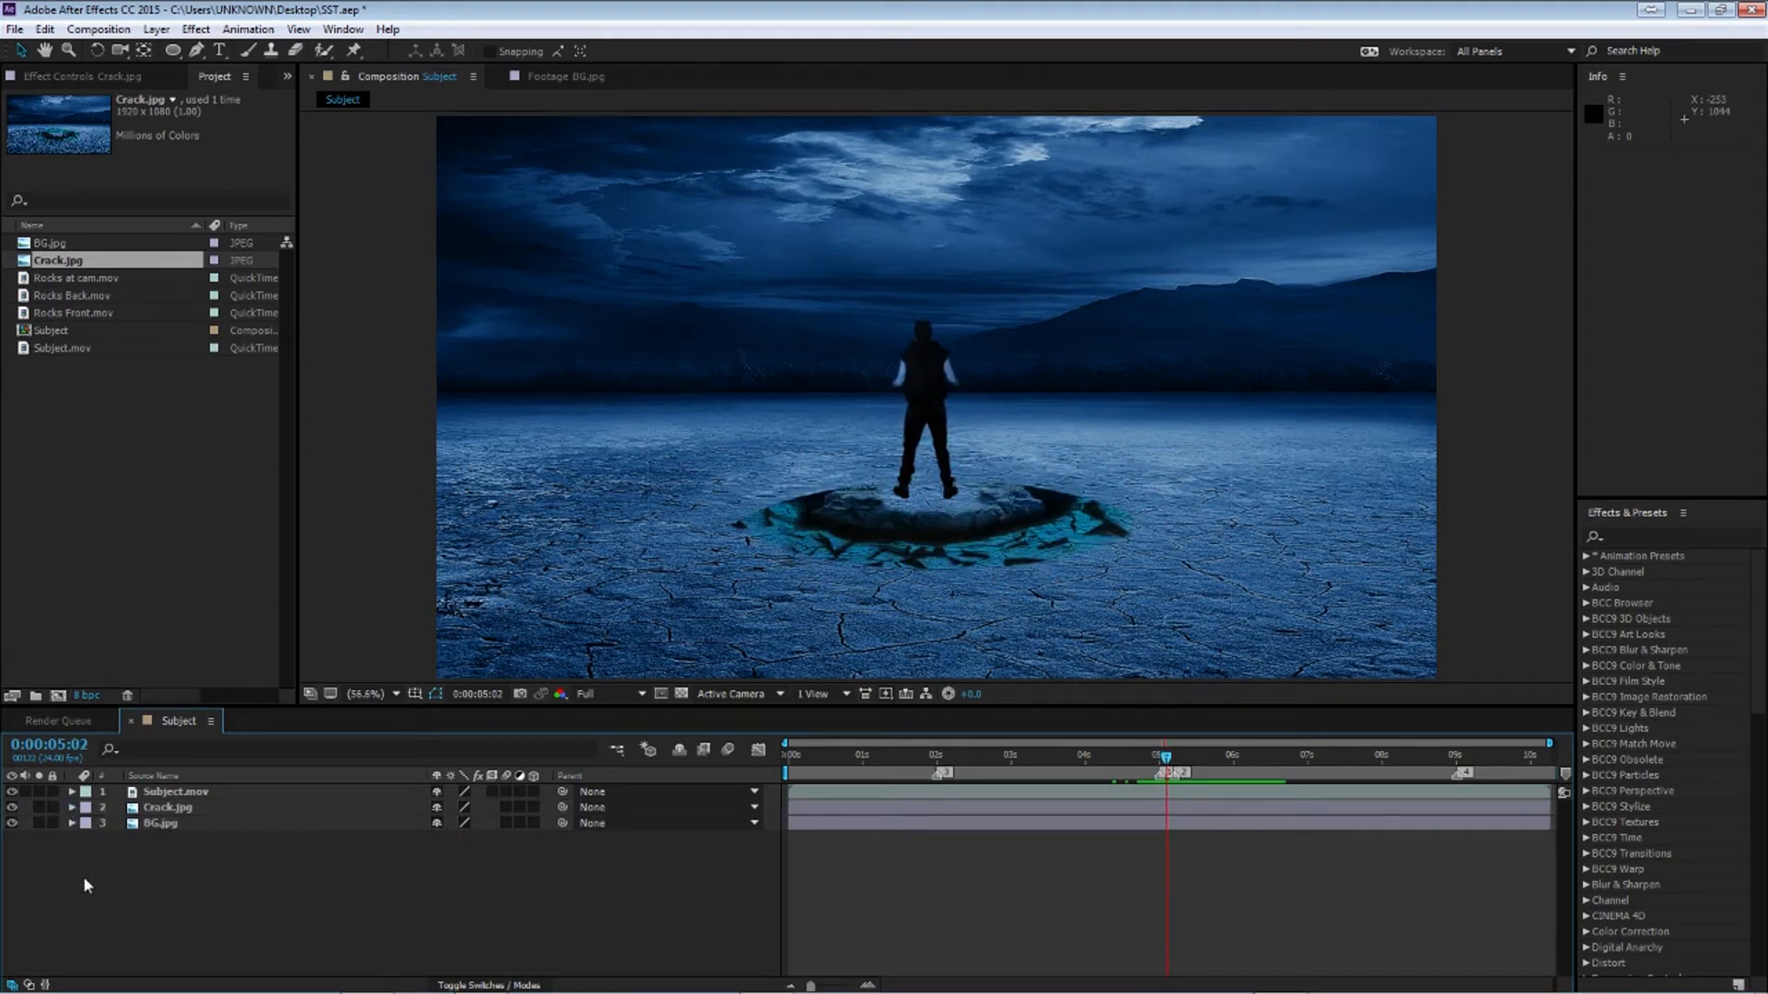
left_click(212, 809)
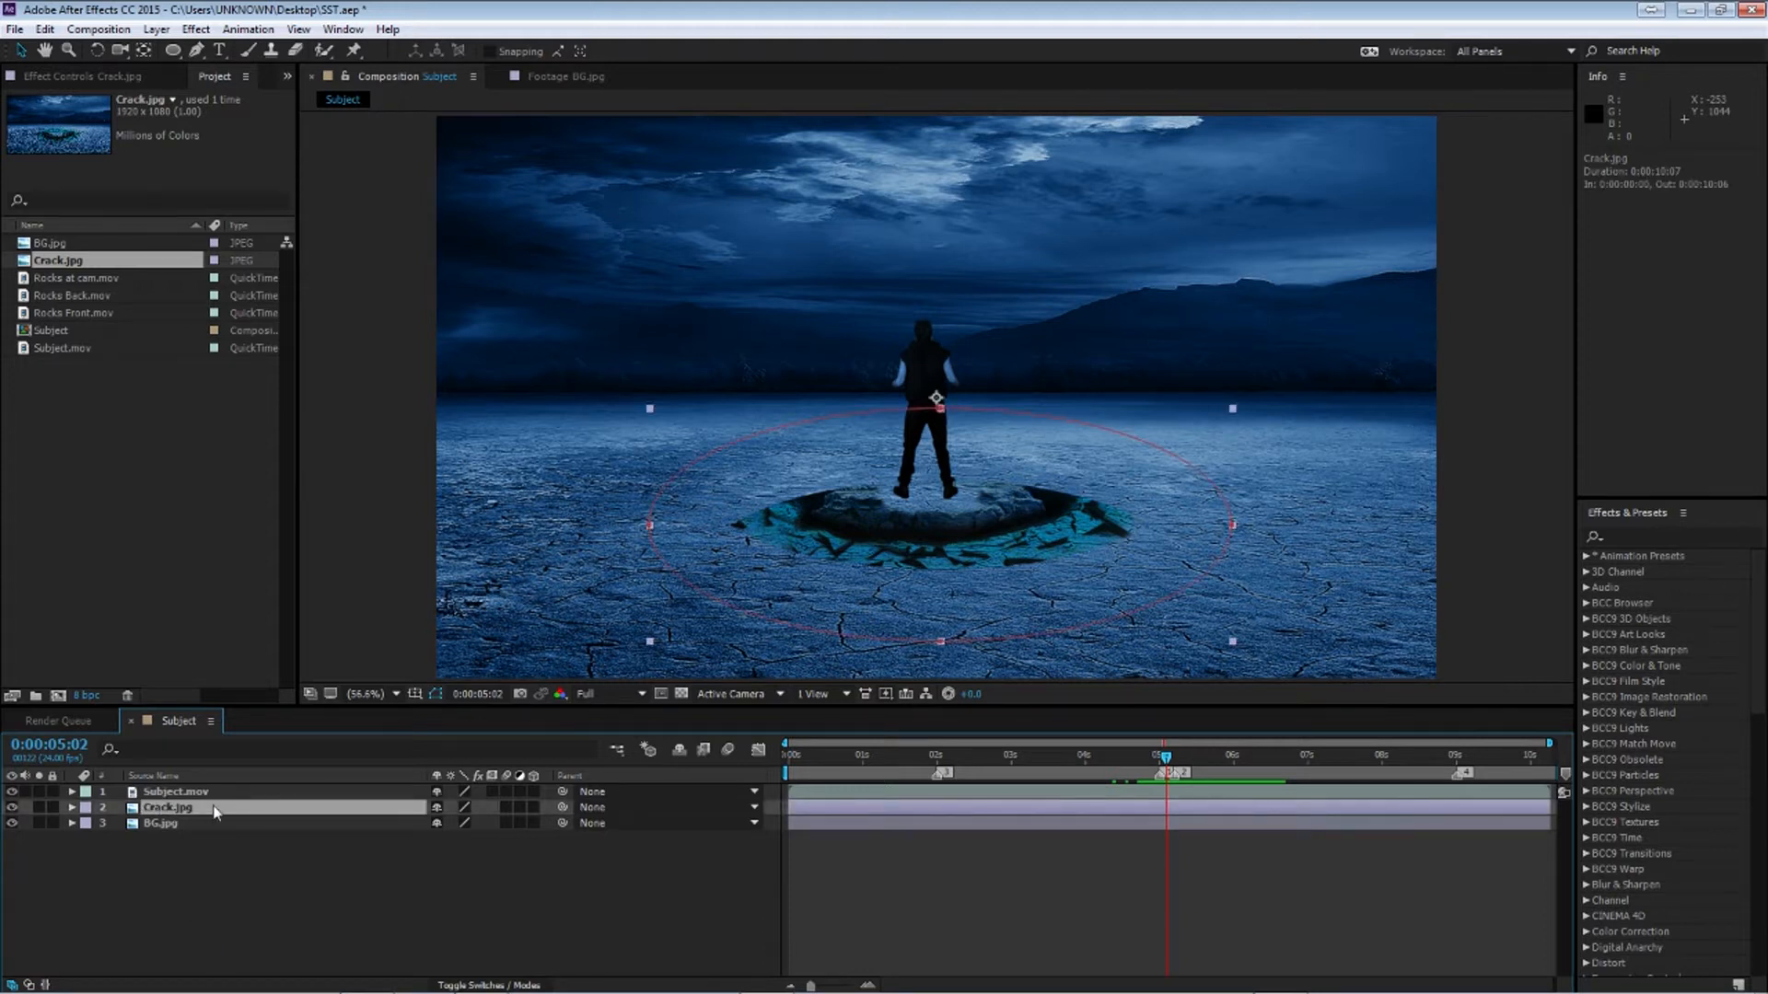
key("ctrl+y")
left_click(355, 580)
left_click_drag(313, 783, 13, 954)
left_click(543, 608)
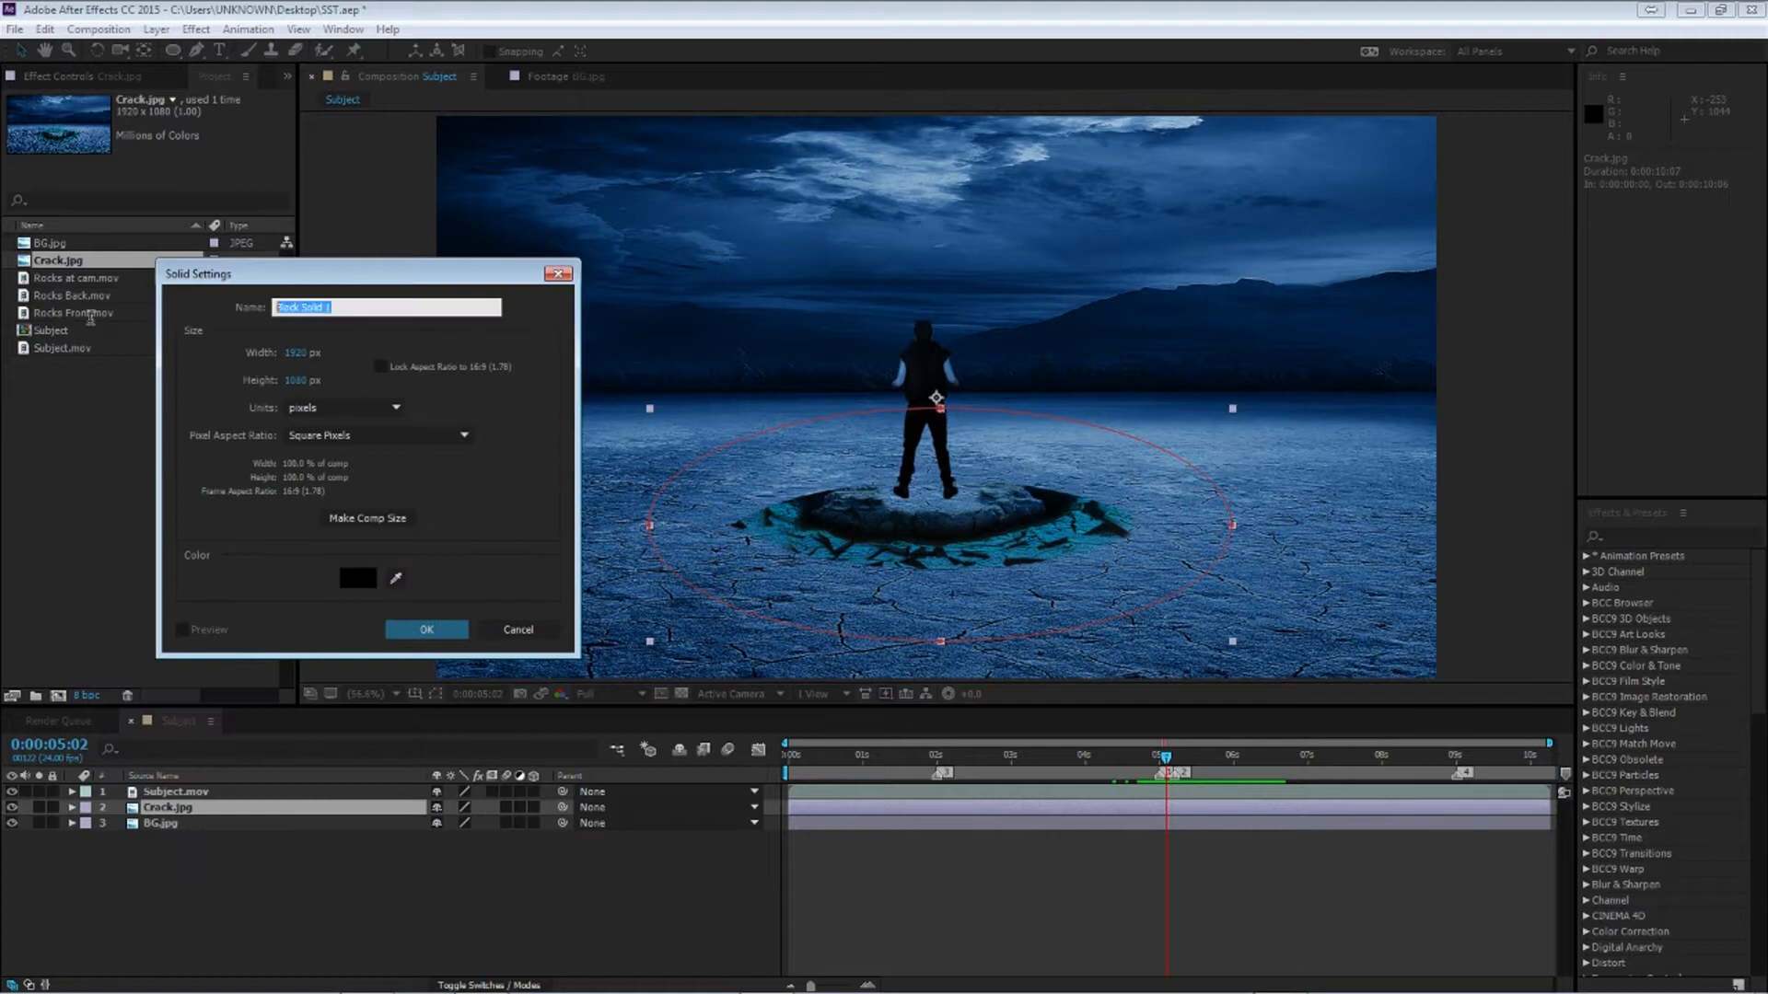
type("Mir")
key("Return")
Apply the Trapcode Mir effect from the effects search to the Mir solid
left_click(1641, 534)
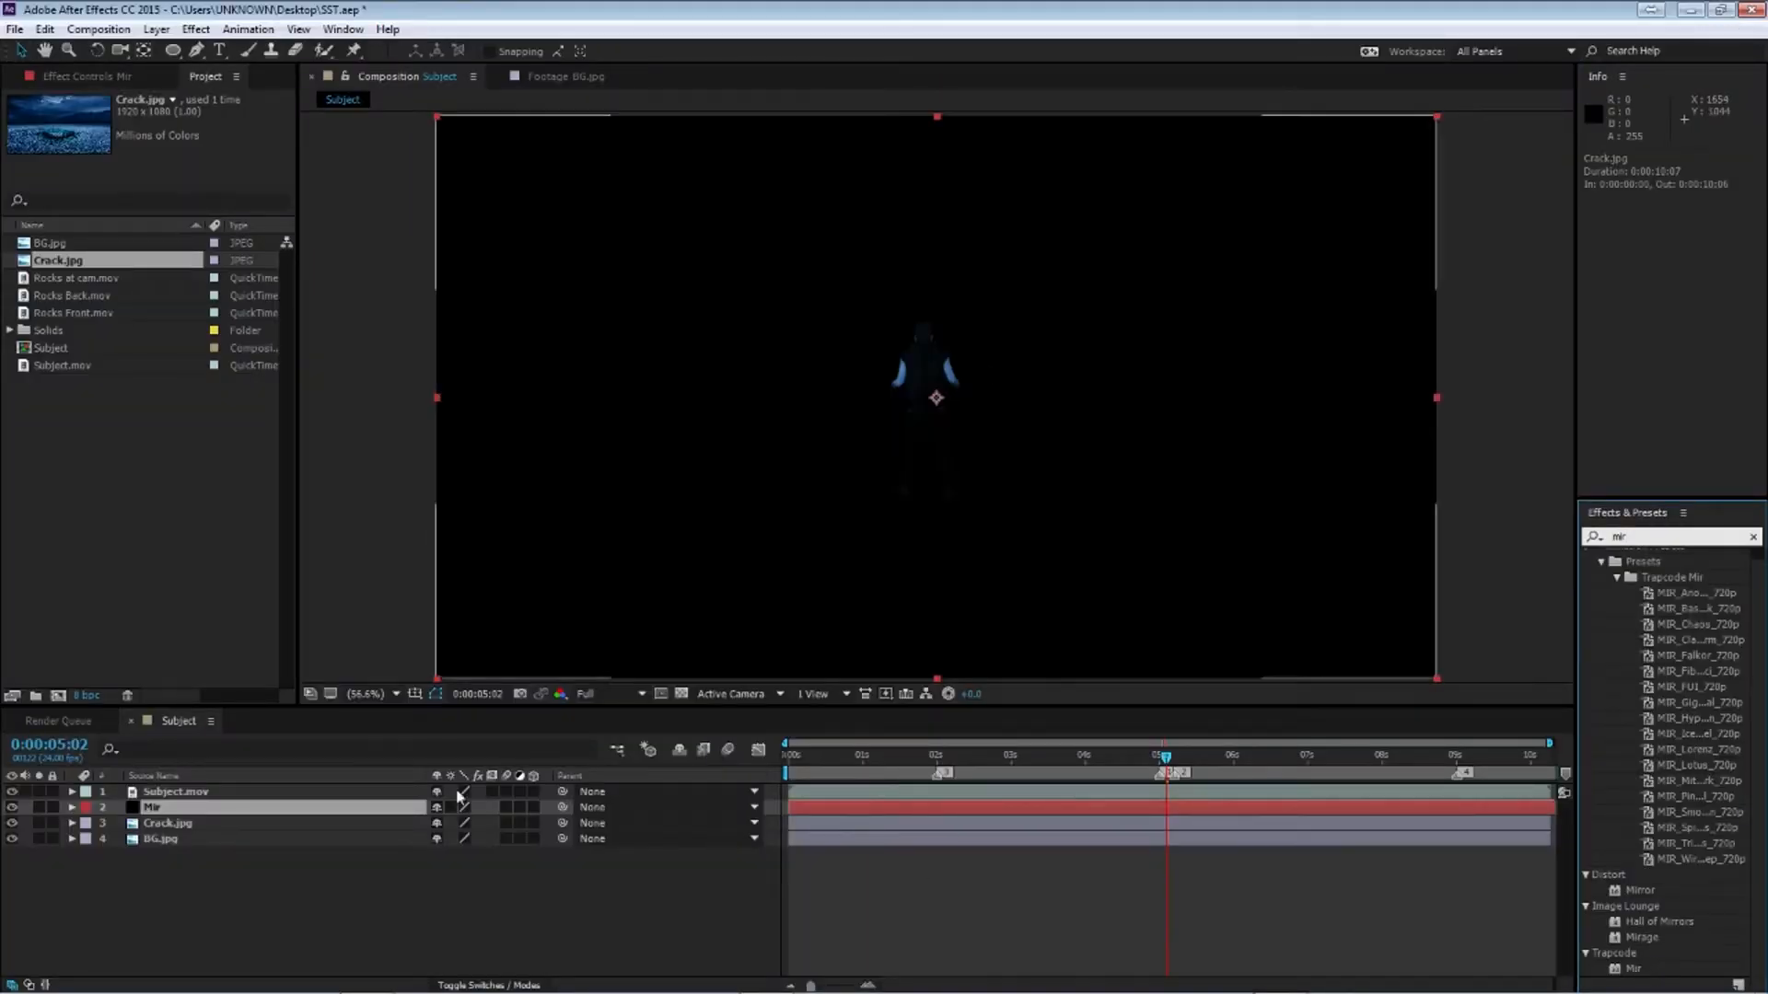
left_click(259, 808)
double_click(1634, 969)
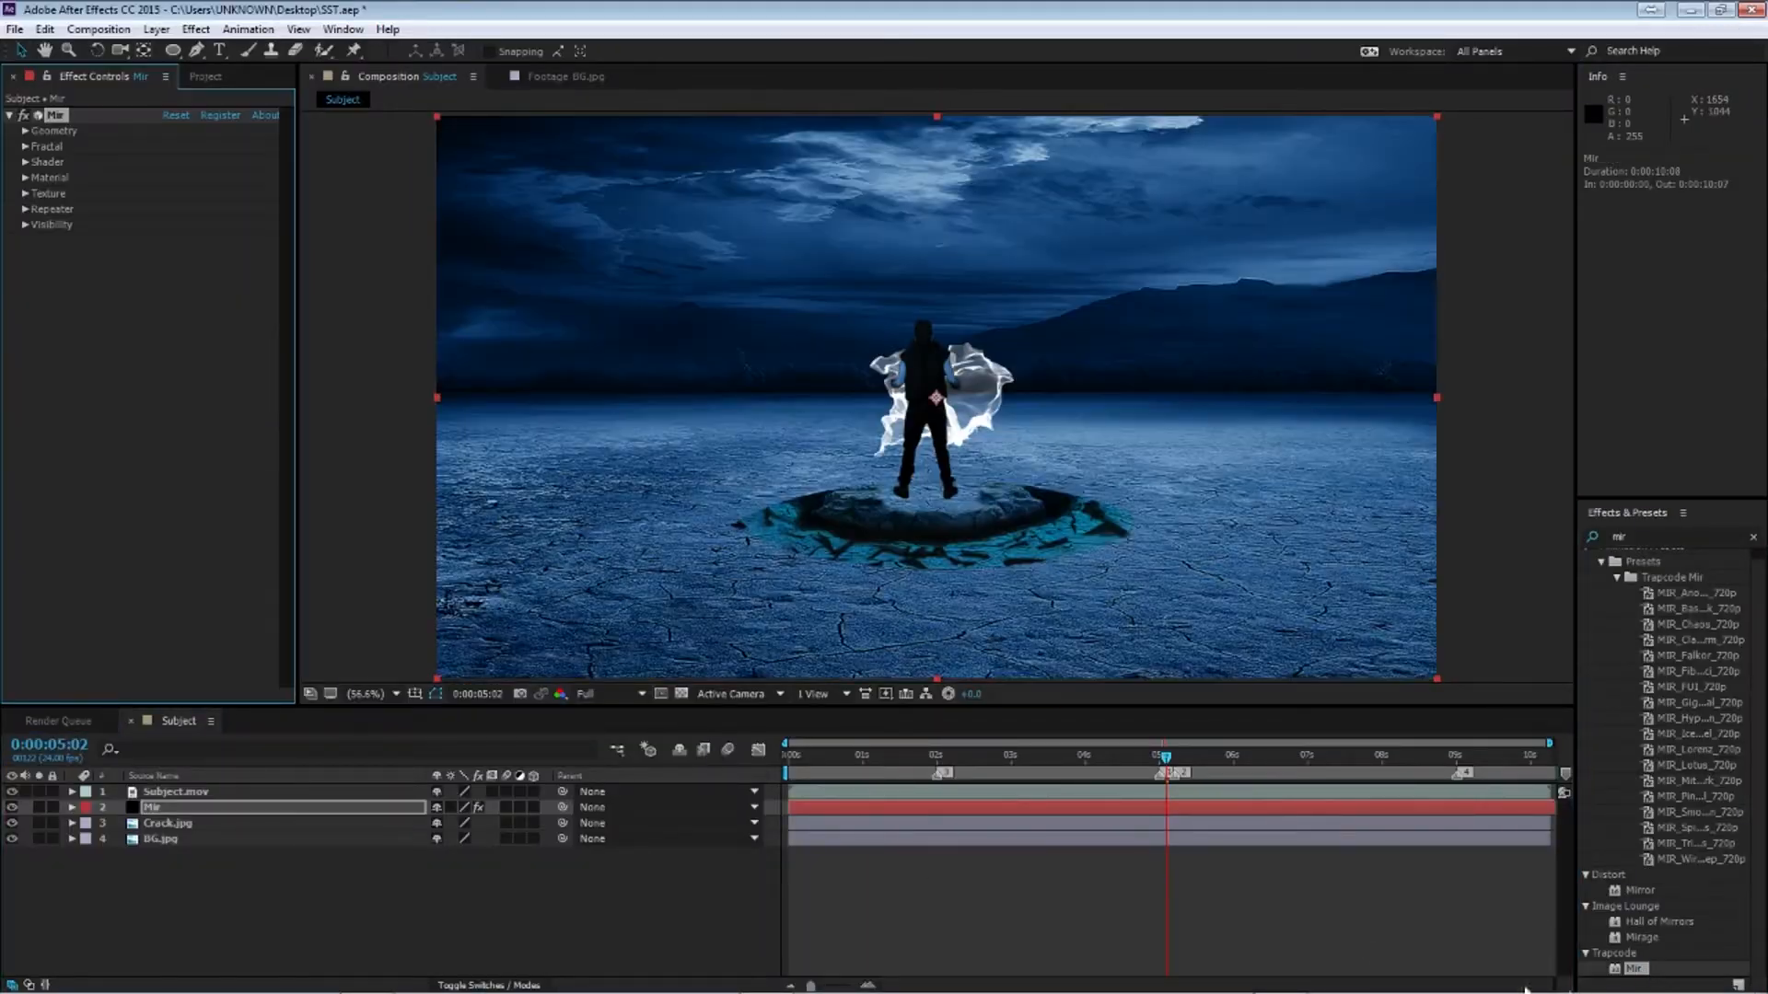
Open Mir's Geometry settings and raise the Vertices X and Vertices Y values
left_click(25, 131)
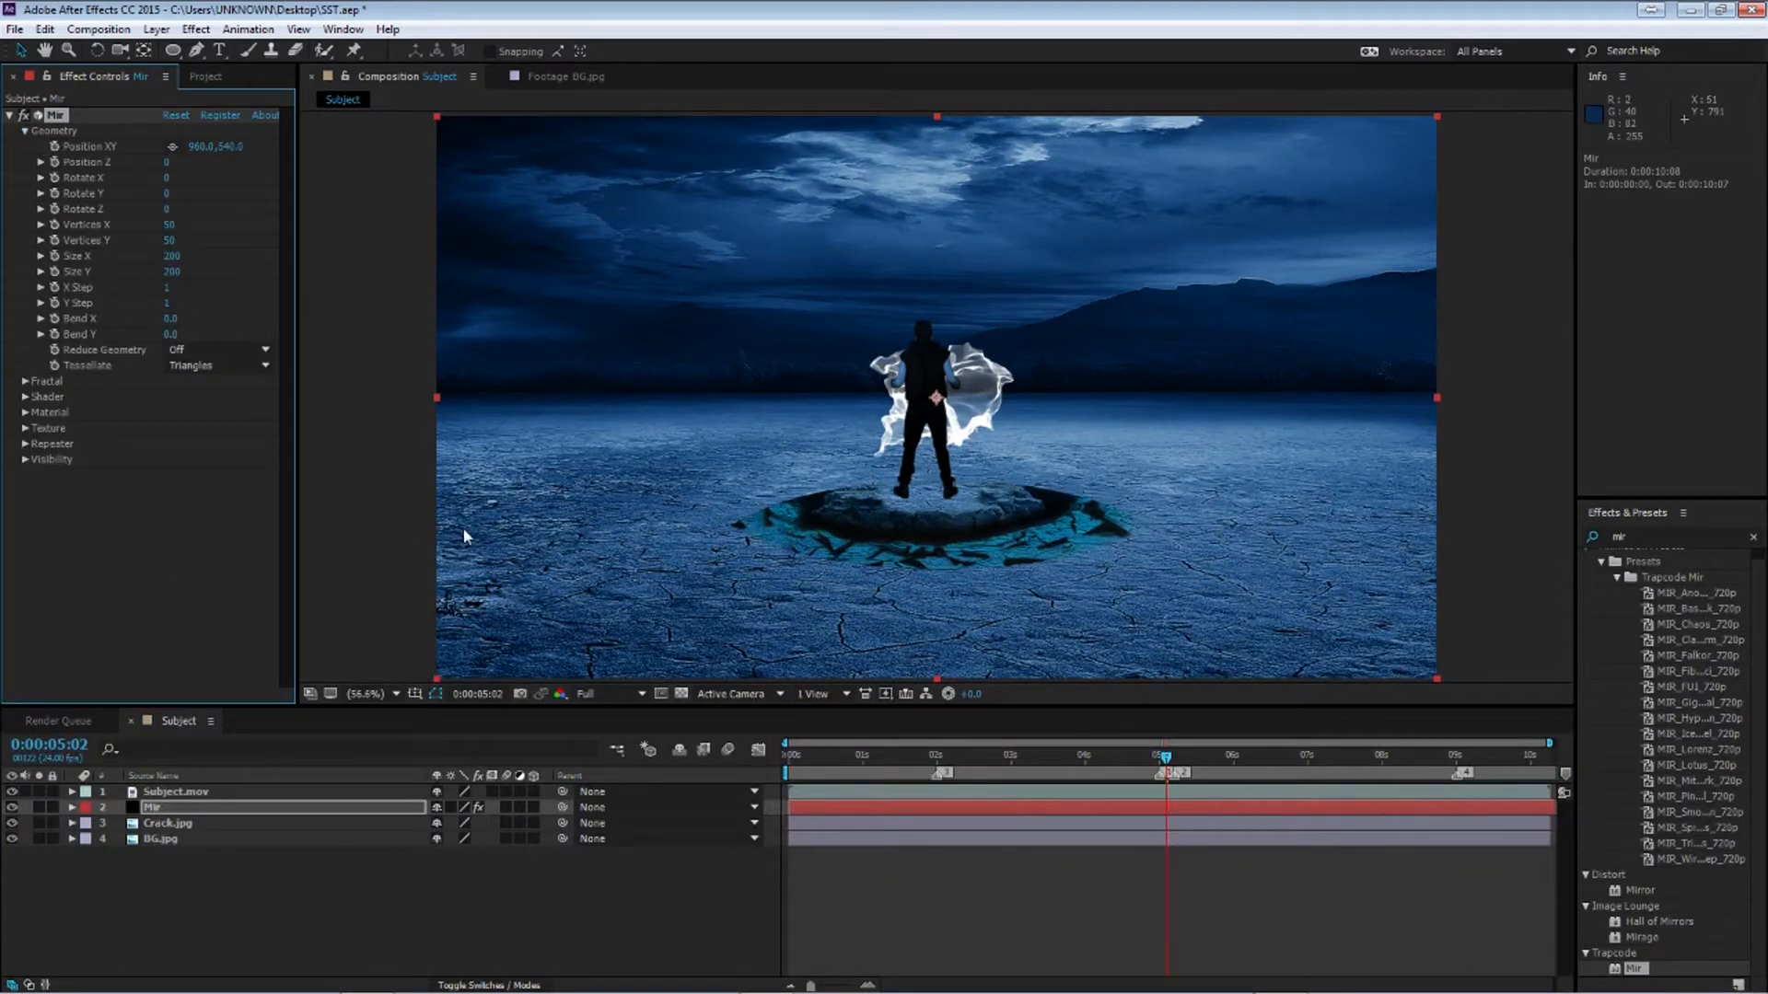
left_click(169, 224)
key("Return")
left_click(170, 240)
key("Return")
Set Mir's Size X to 1920 and Size Y to 1080
left_click(172, 255)
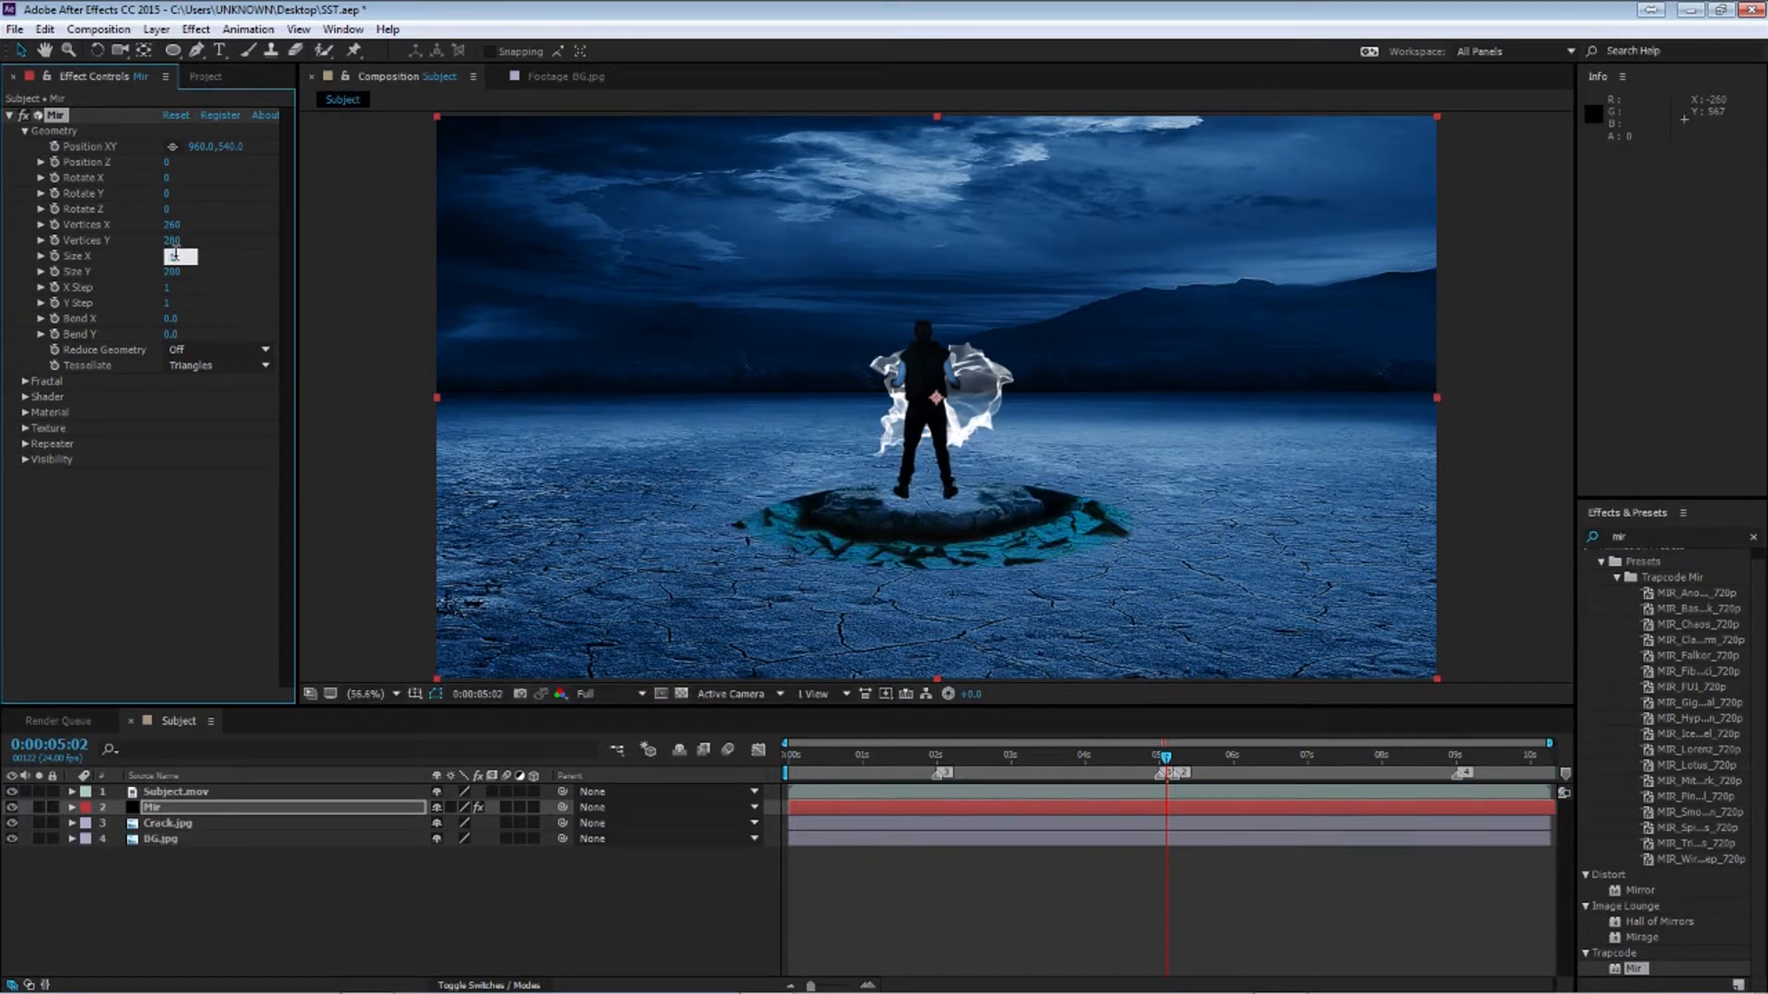
type("1920")
left_click(174, 271)
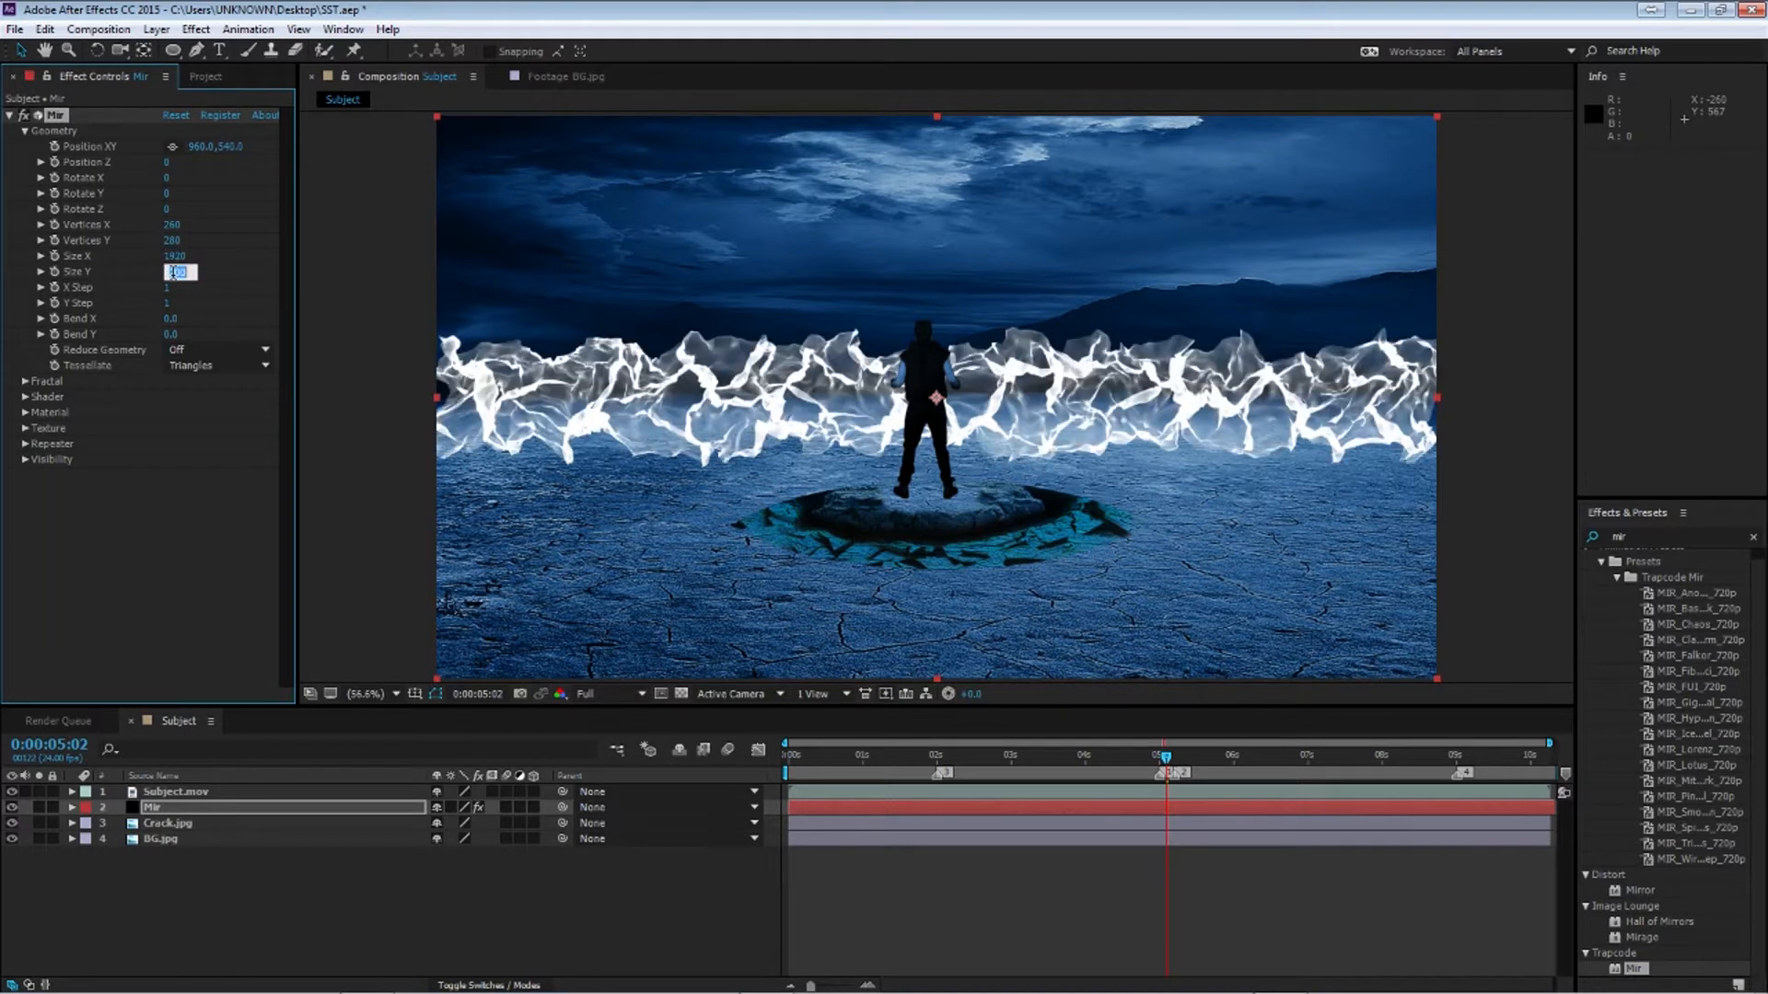
key("Return")
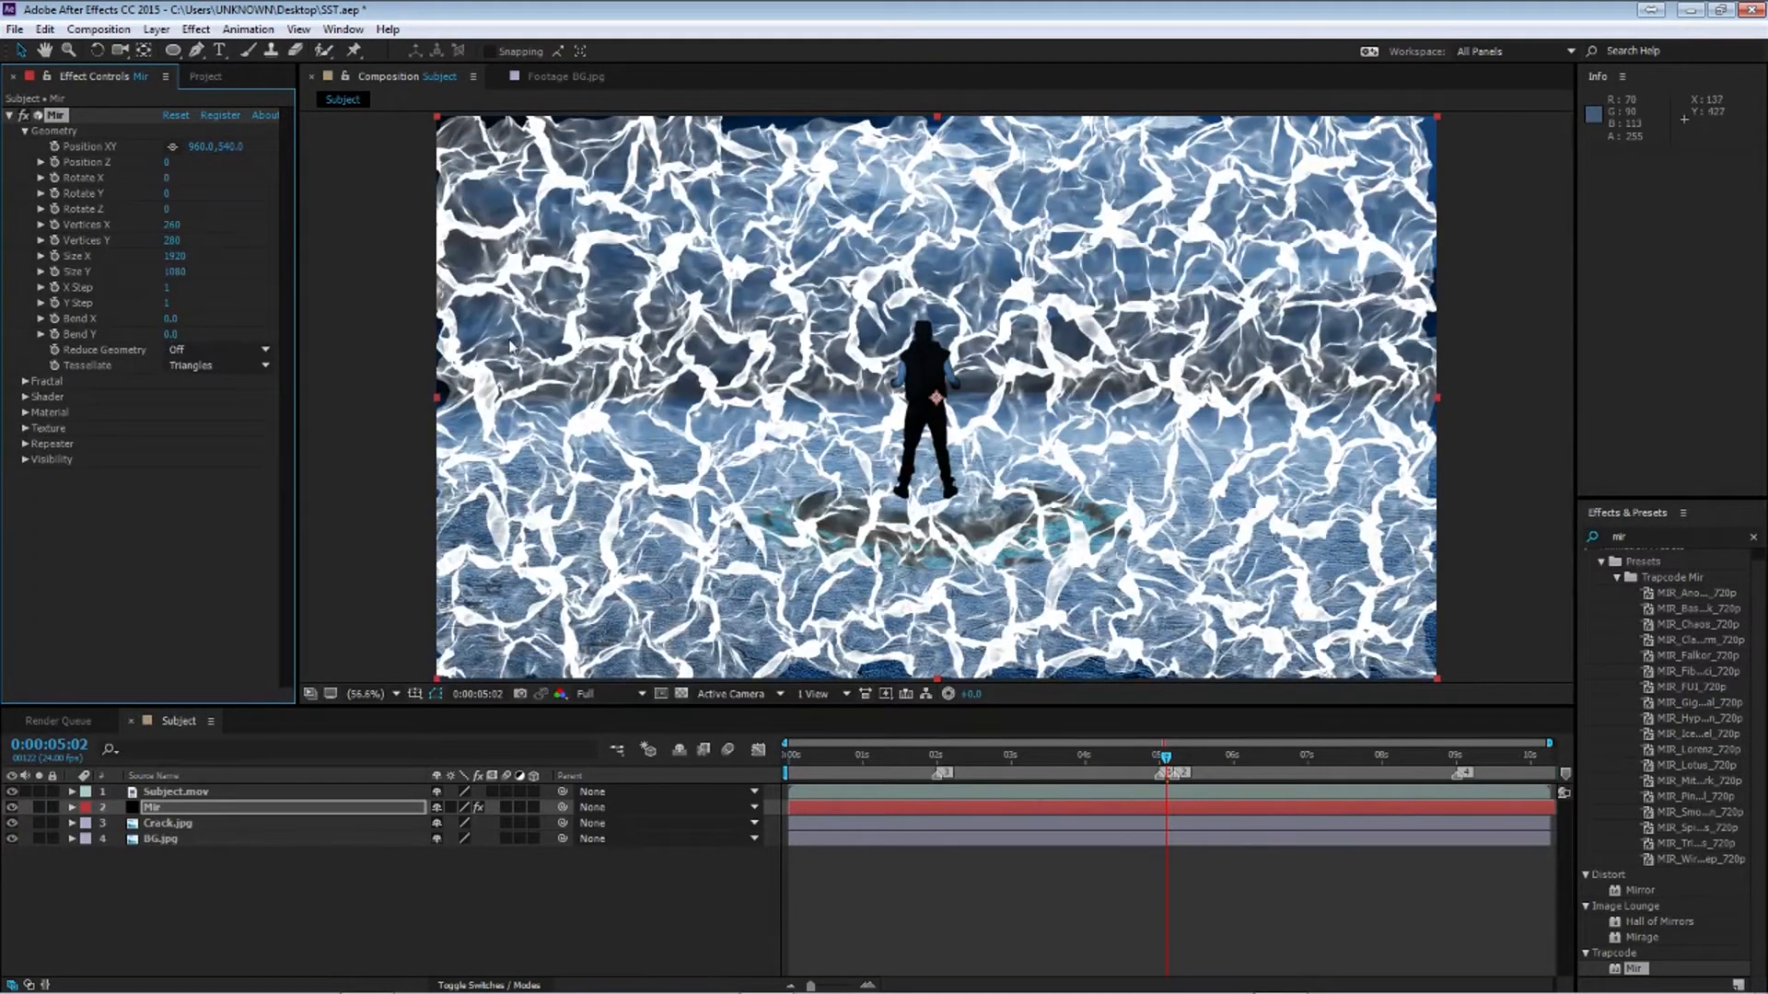
left_click(216, 350)
left_click(212, 366)
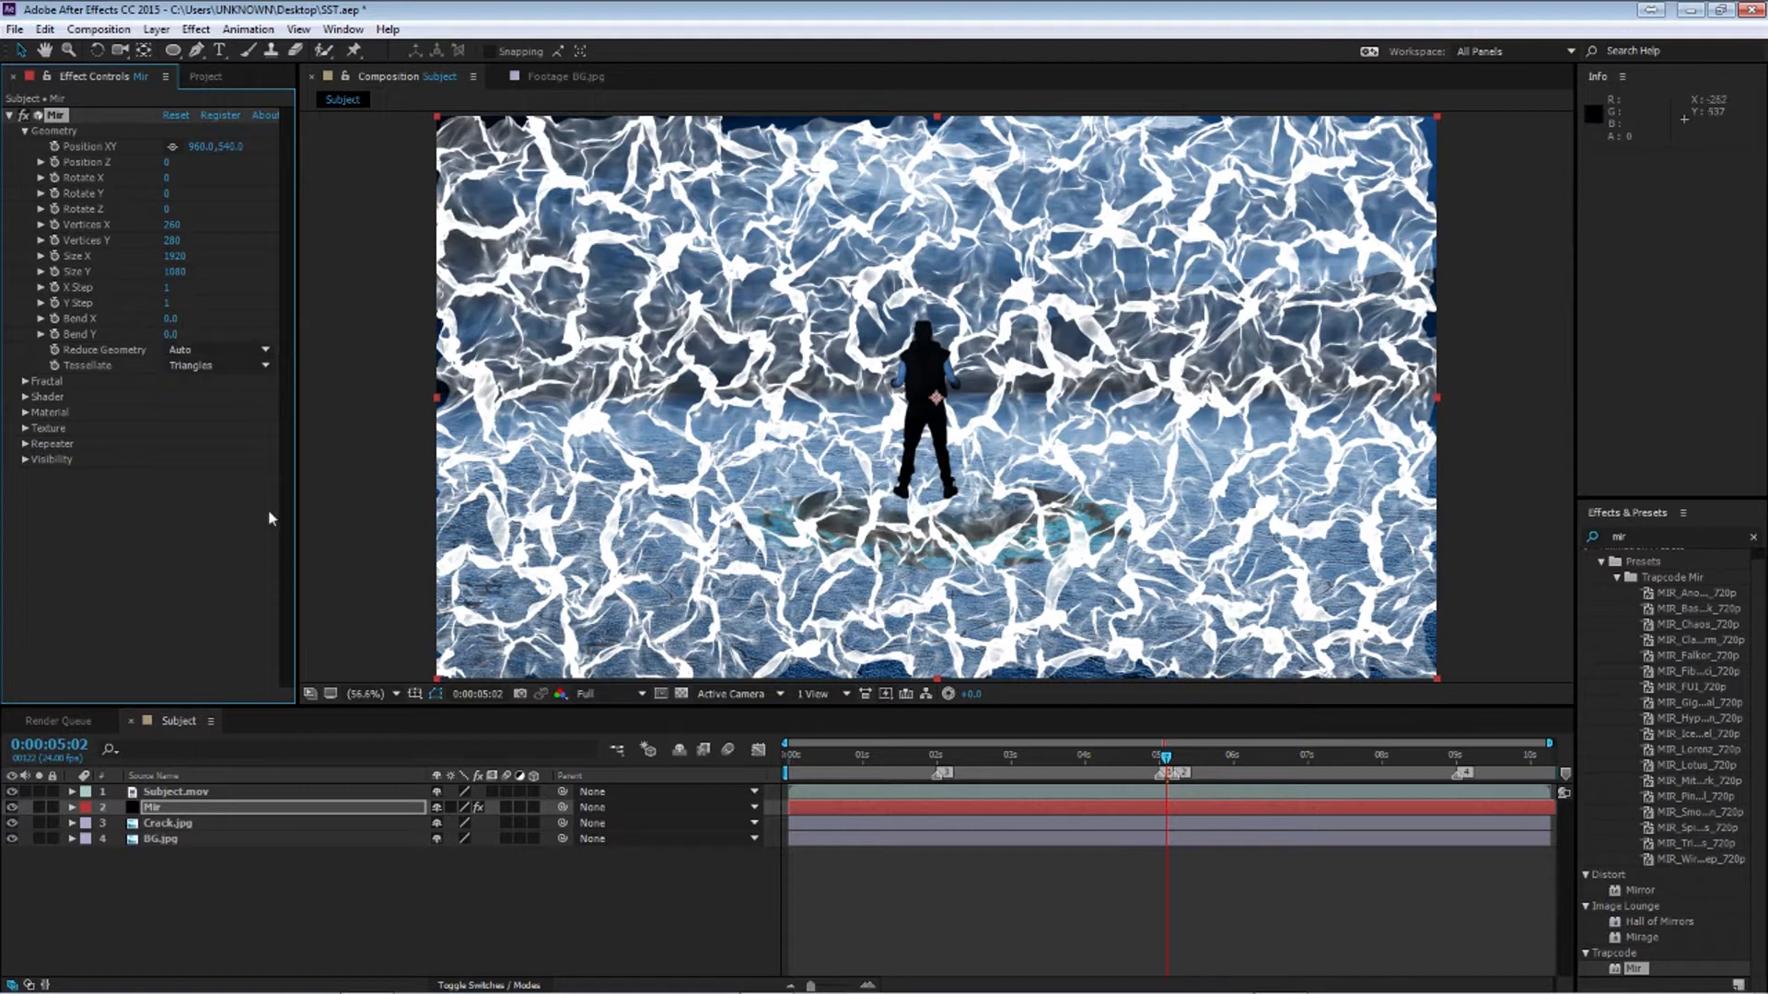
Open Mir's Fractal settings and set Amplitude to 7 and Frequency to 1000
left_click(24, 130)
left_click(25, 146)
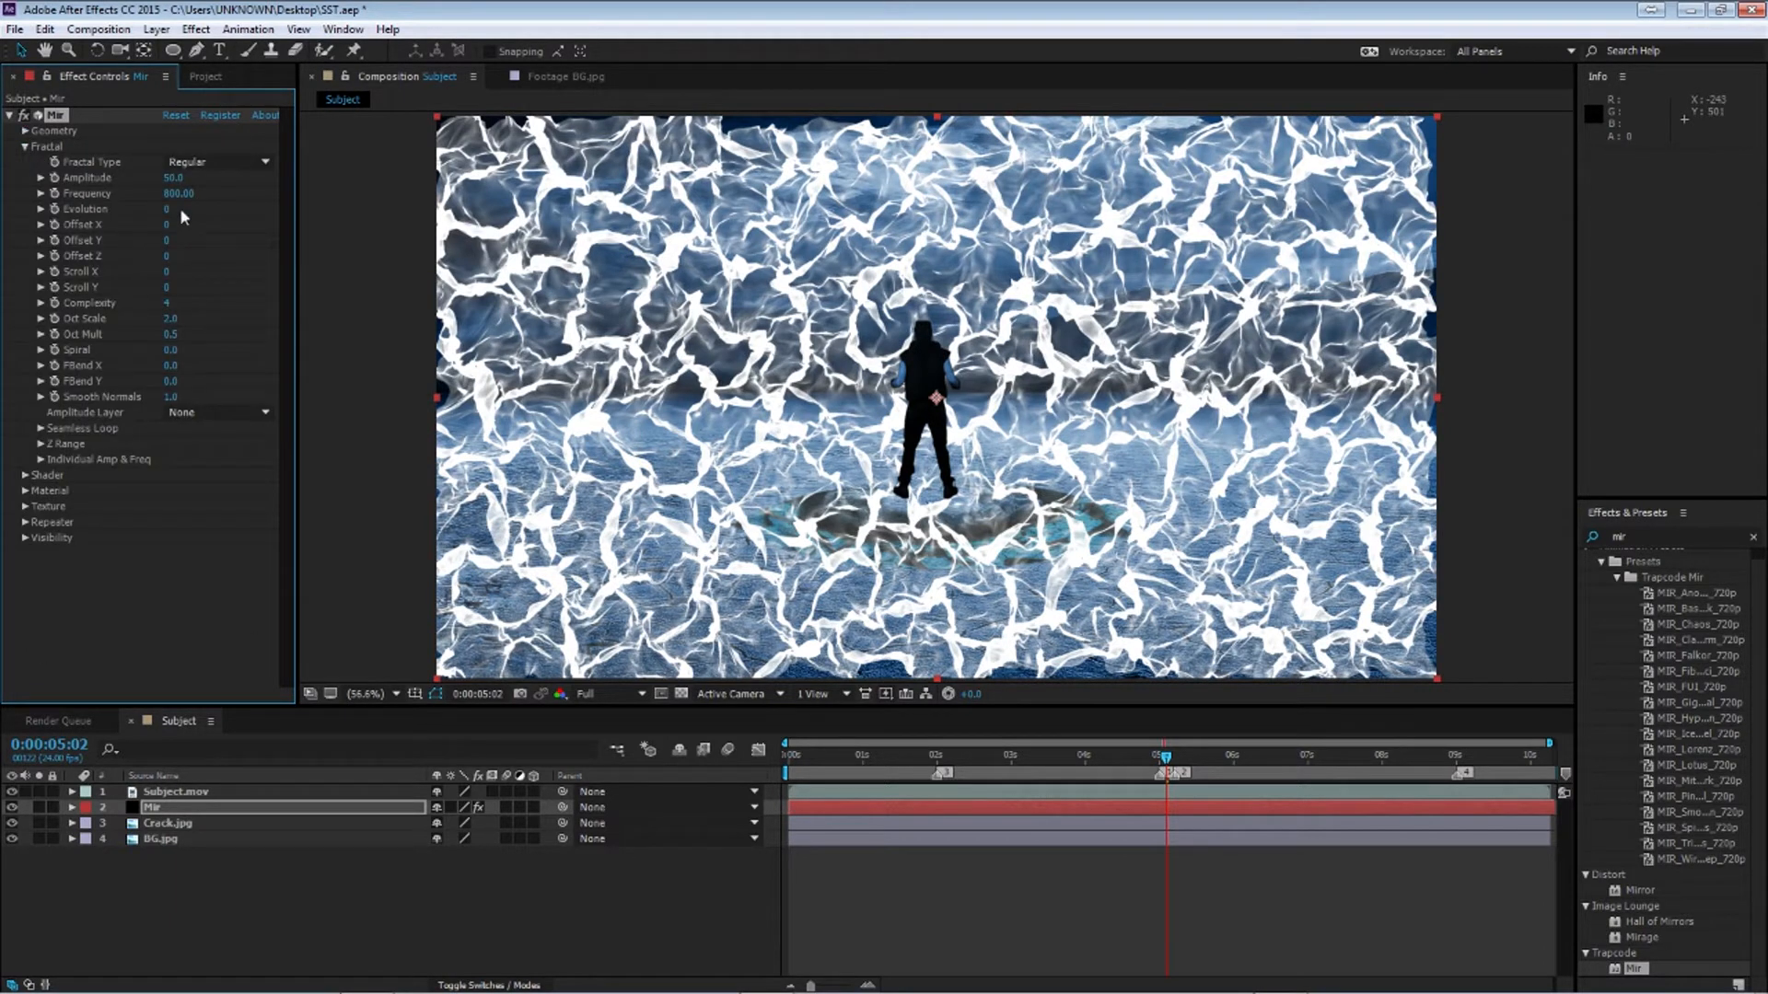
left_click(173, 178)
type("2")
key("Return")
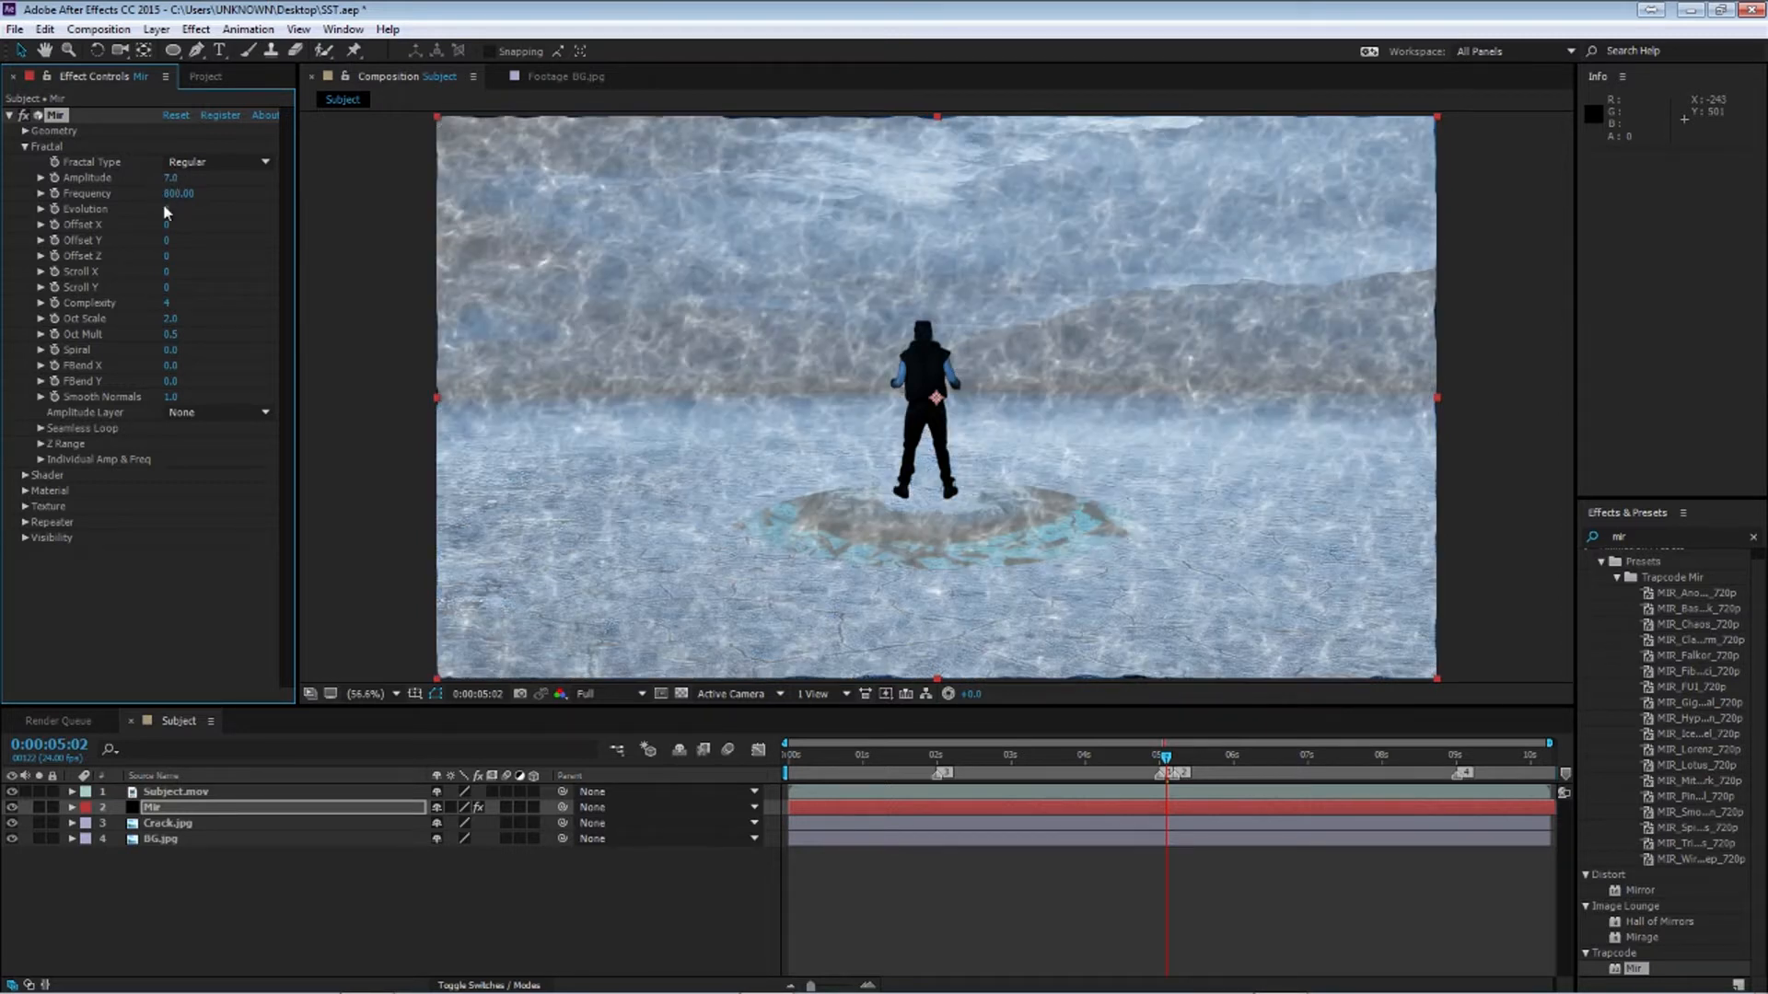
left_click(174, 193)
key("Return")
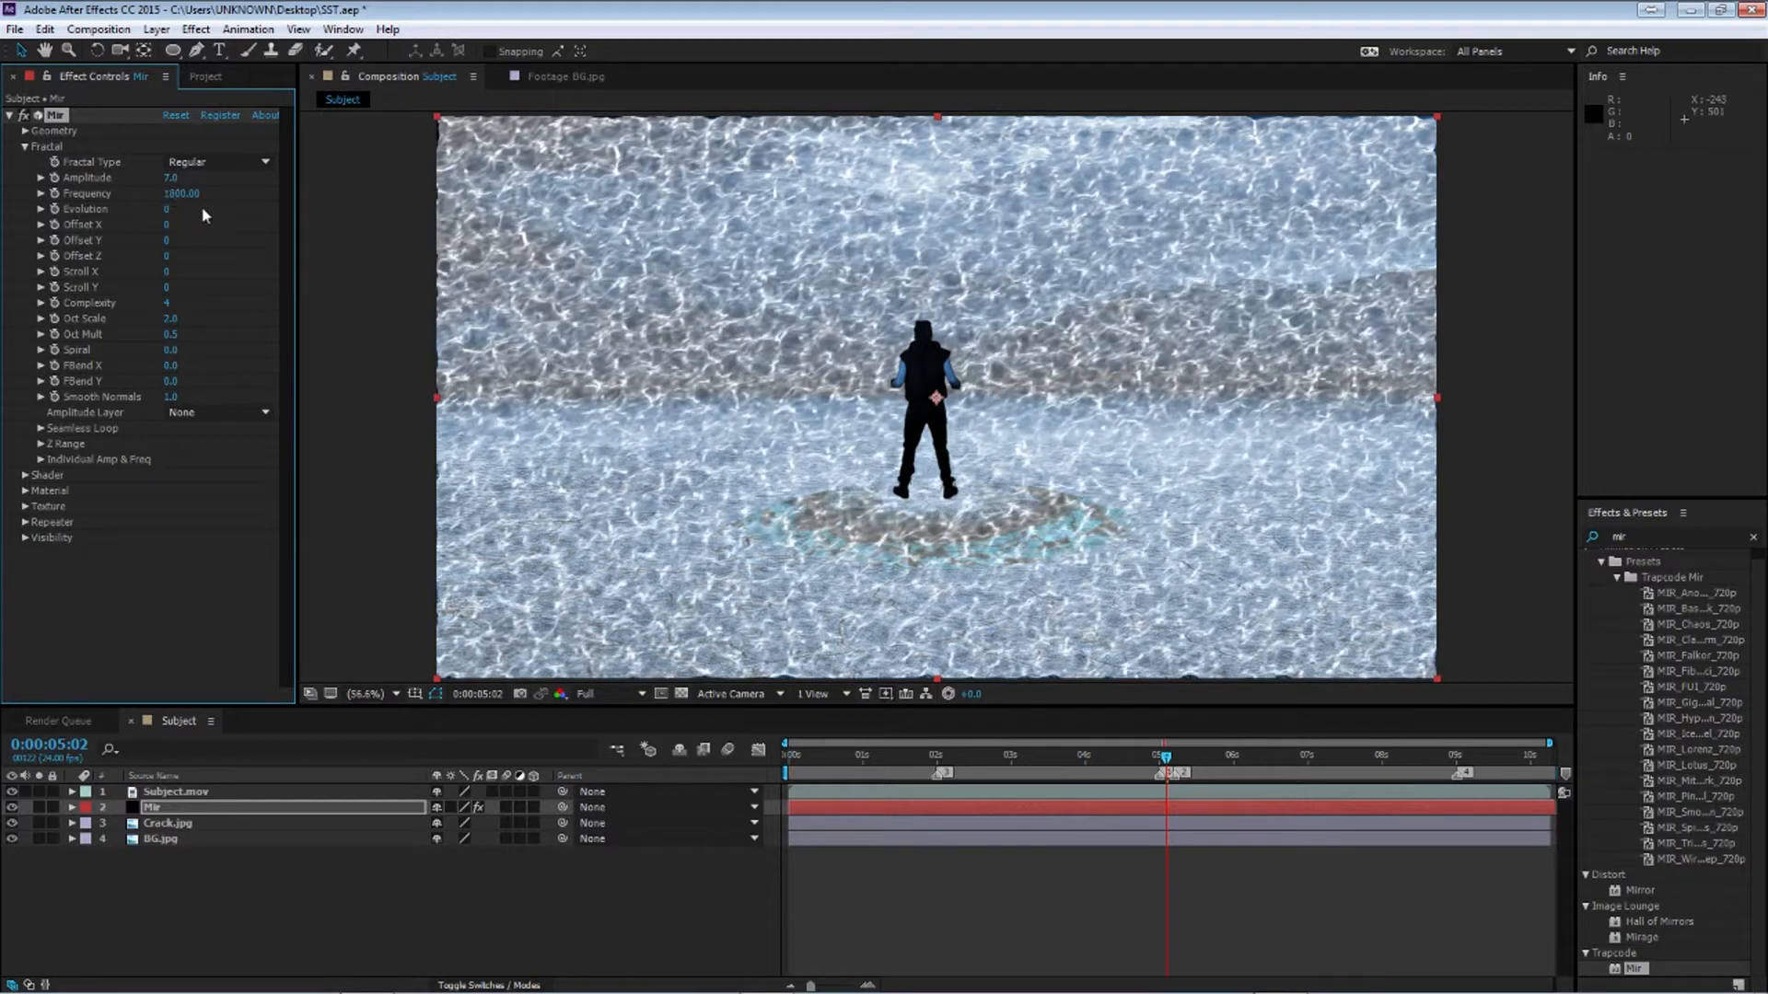
Try scrubbing the Evolution value and undo the change
left_click_drag(169, 217, 298, 318)
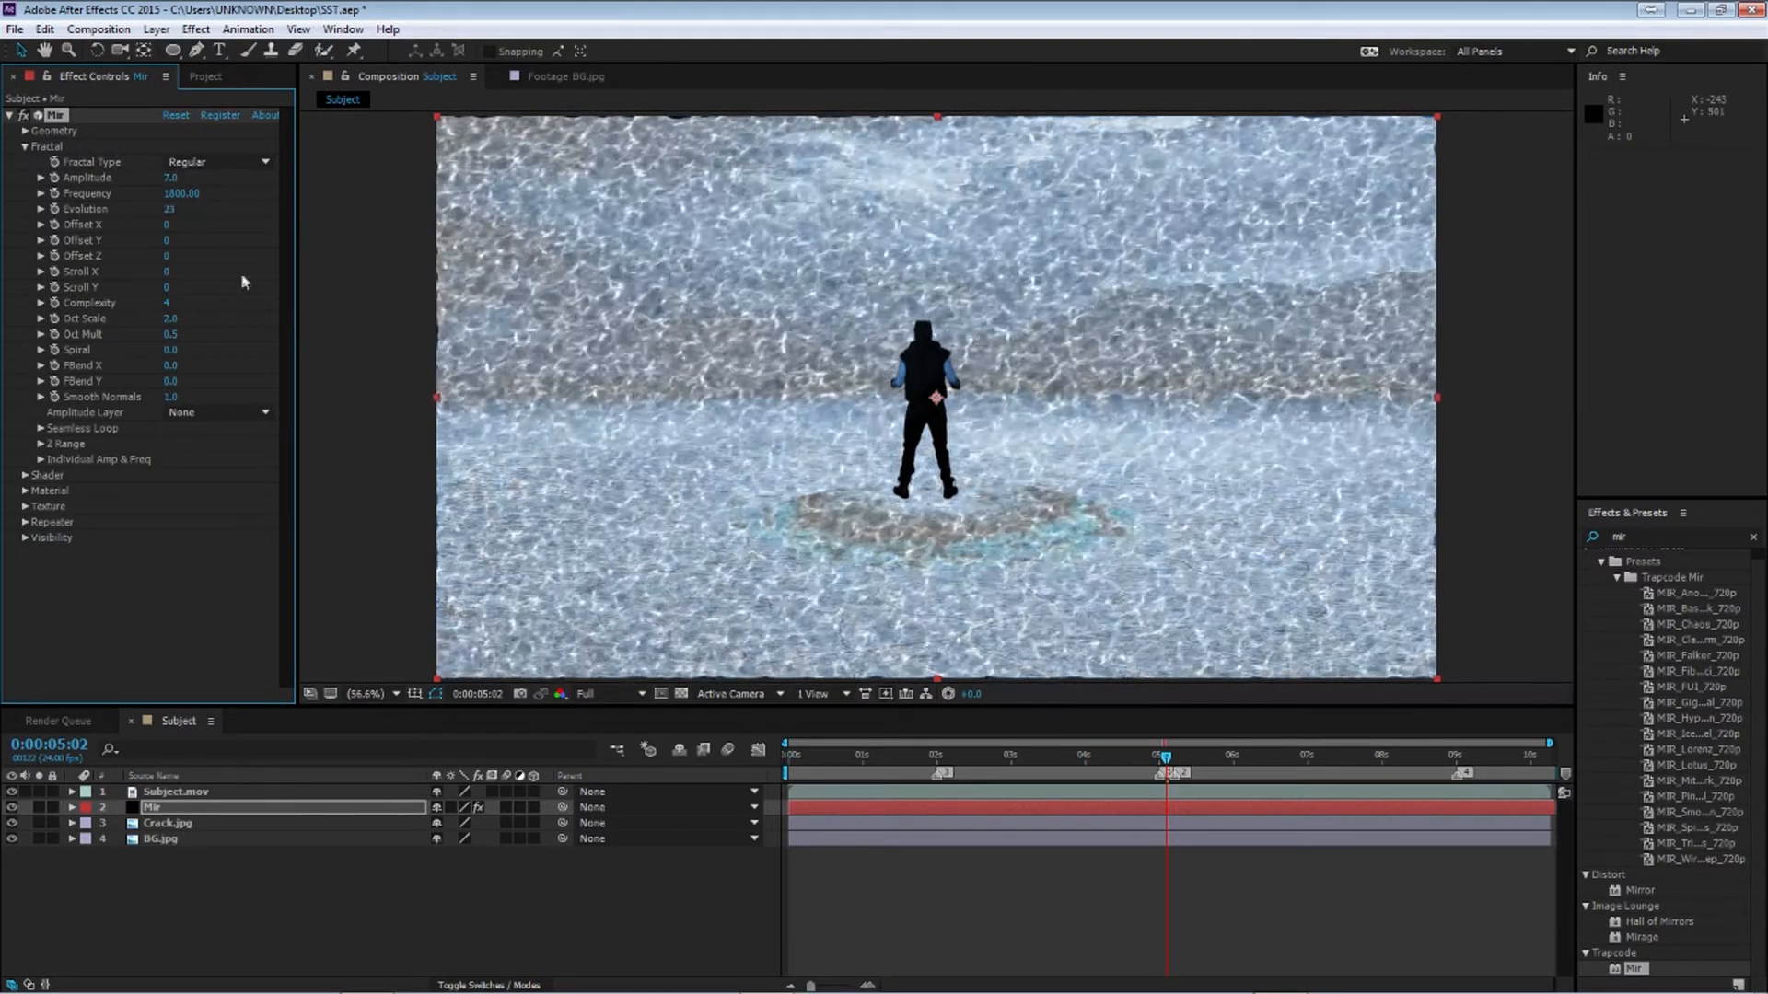
key("ctrl+z")
Add the expression time*100 to Mir's Evolution from the start of the timeline and preview the animation
key("Home")
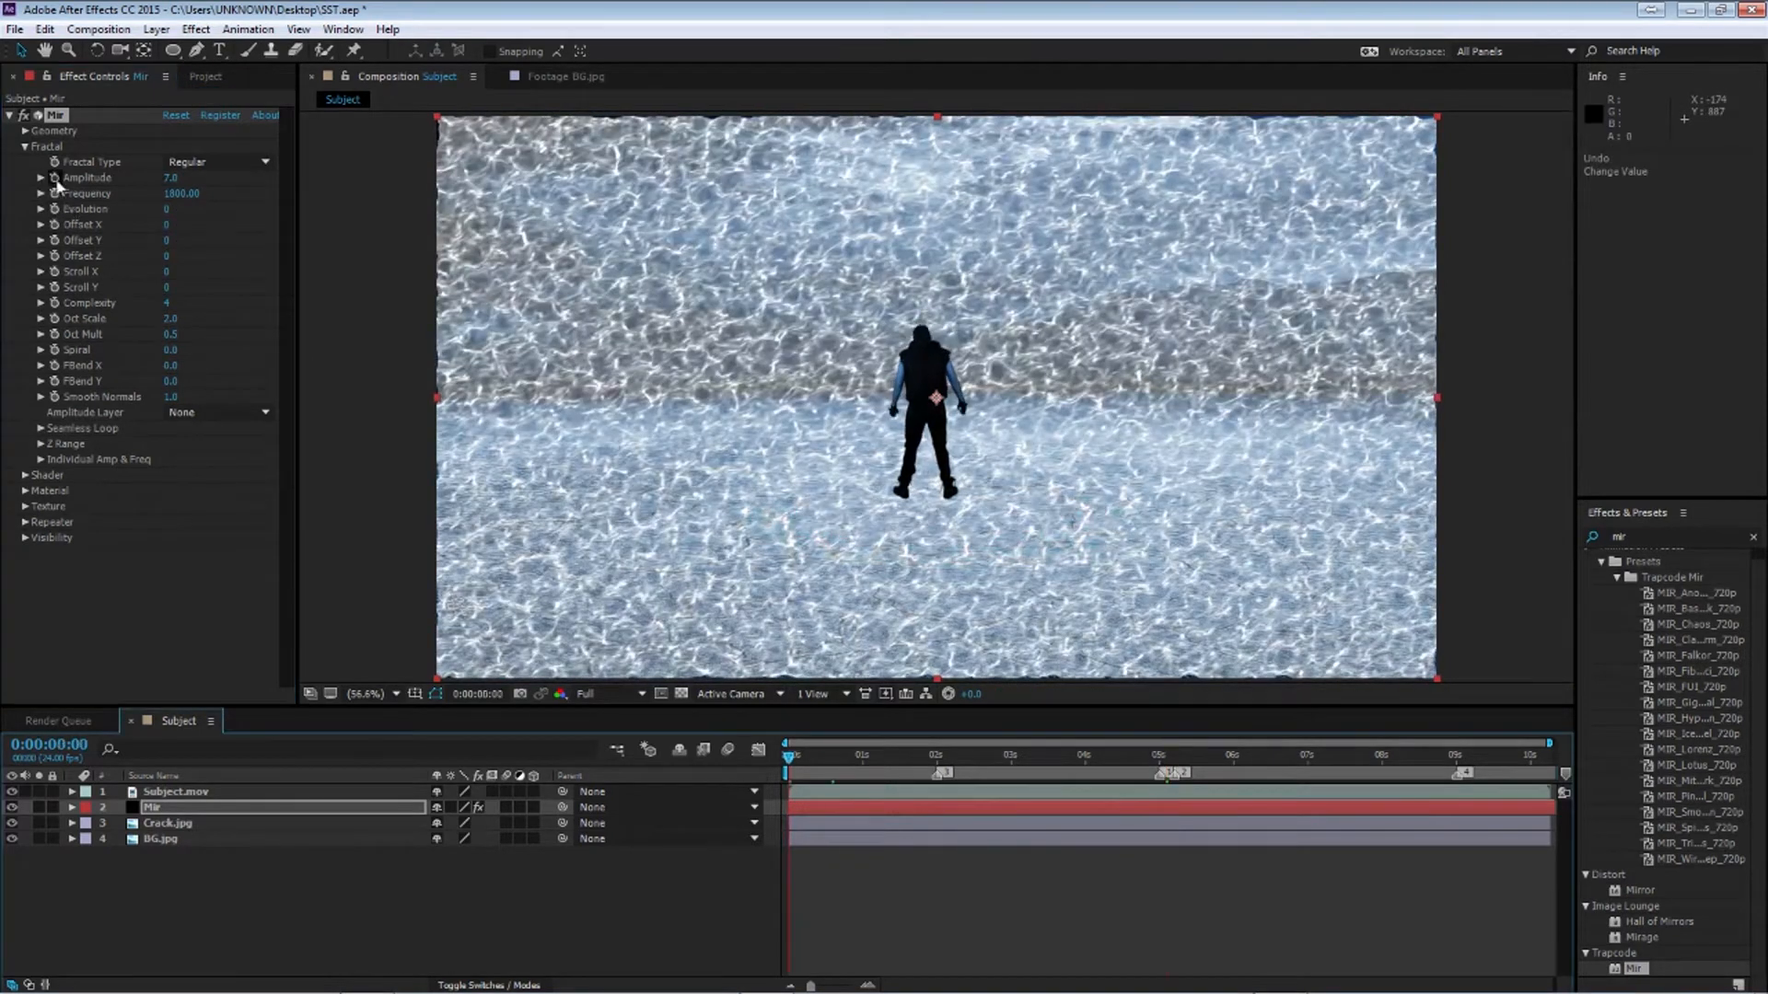
left_click(54, 209, "alt")
type("t")
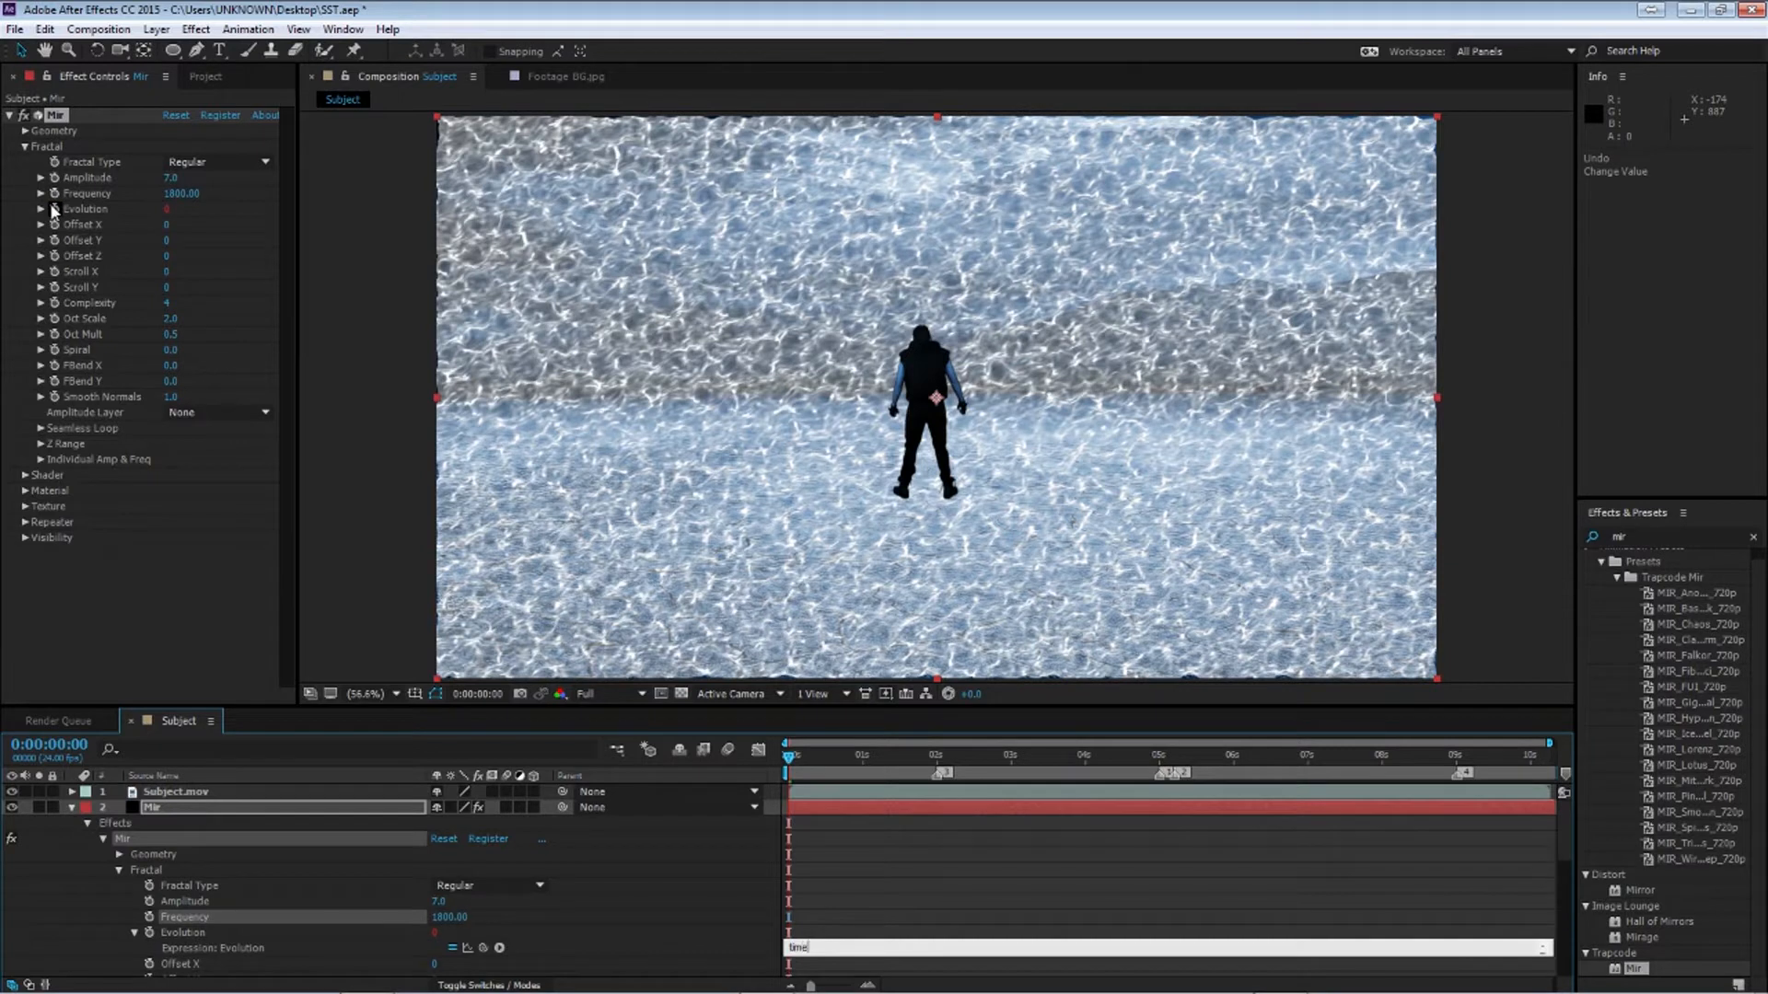
type("ime*100")
key("KP_Enter")
key("space")
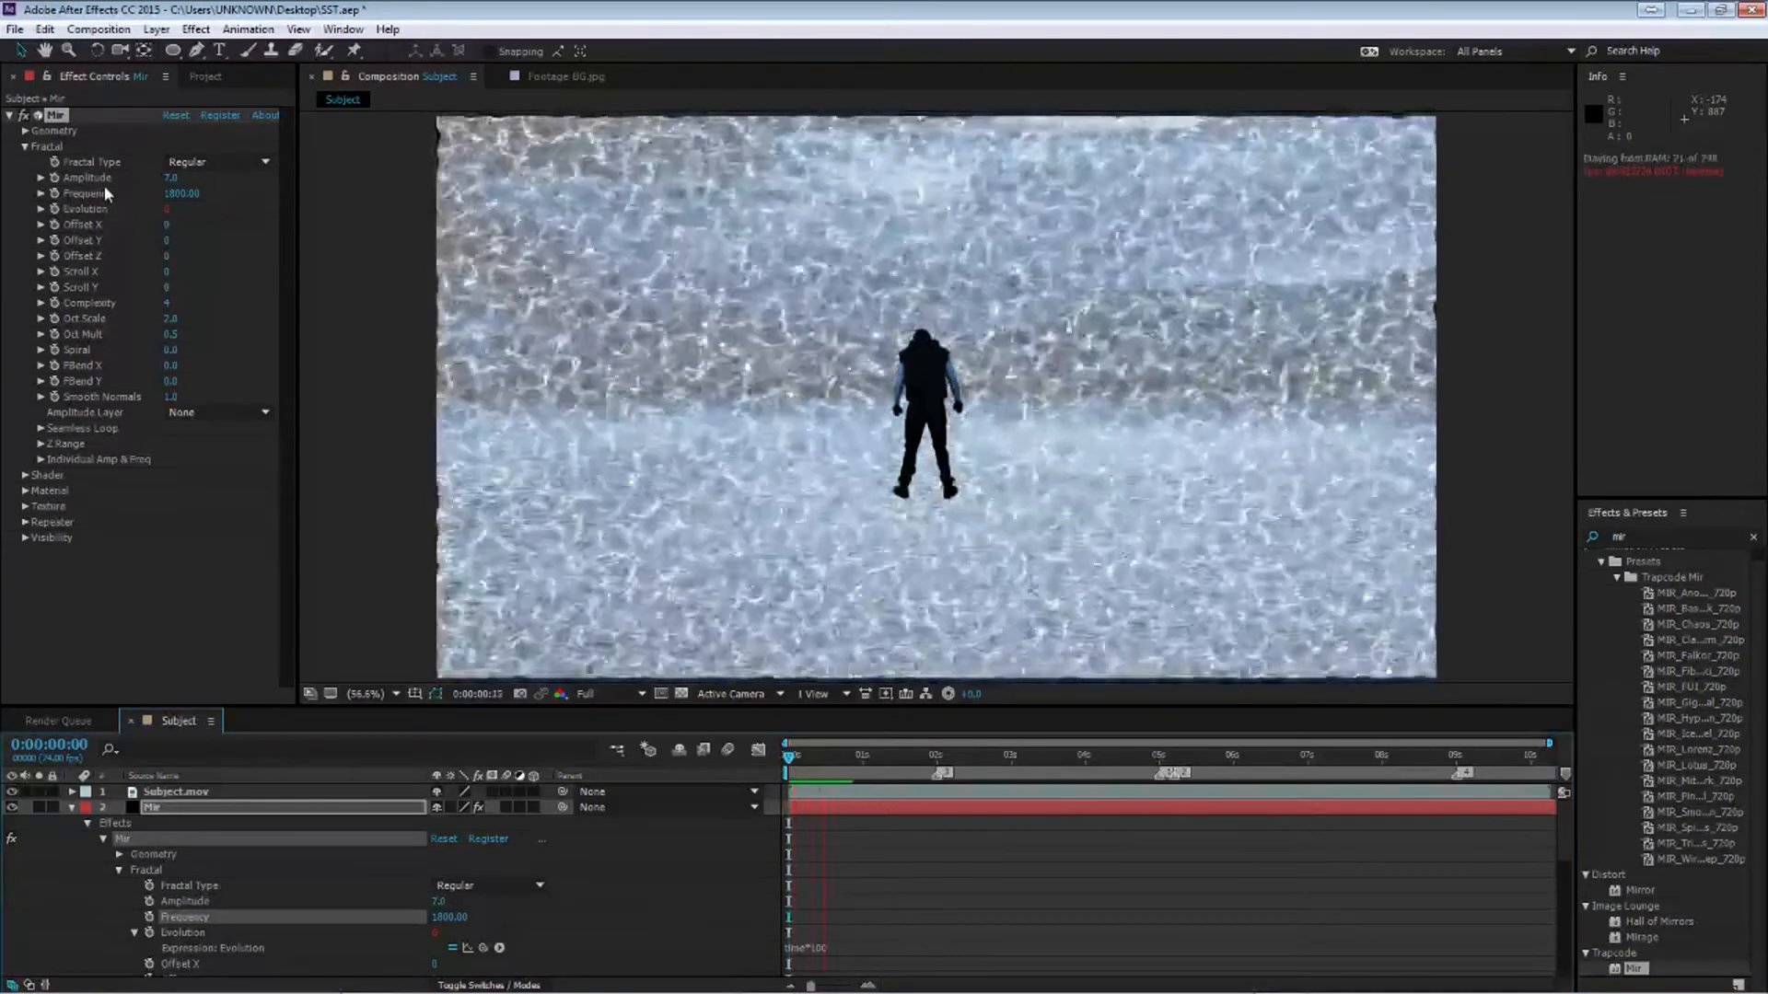
key("space")
left_click(816, 950)
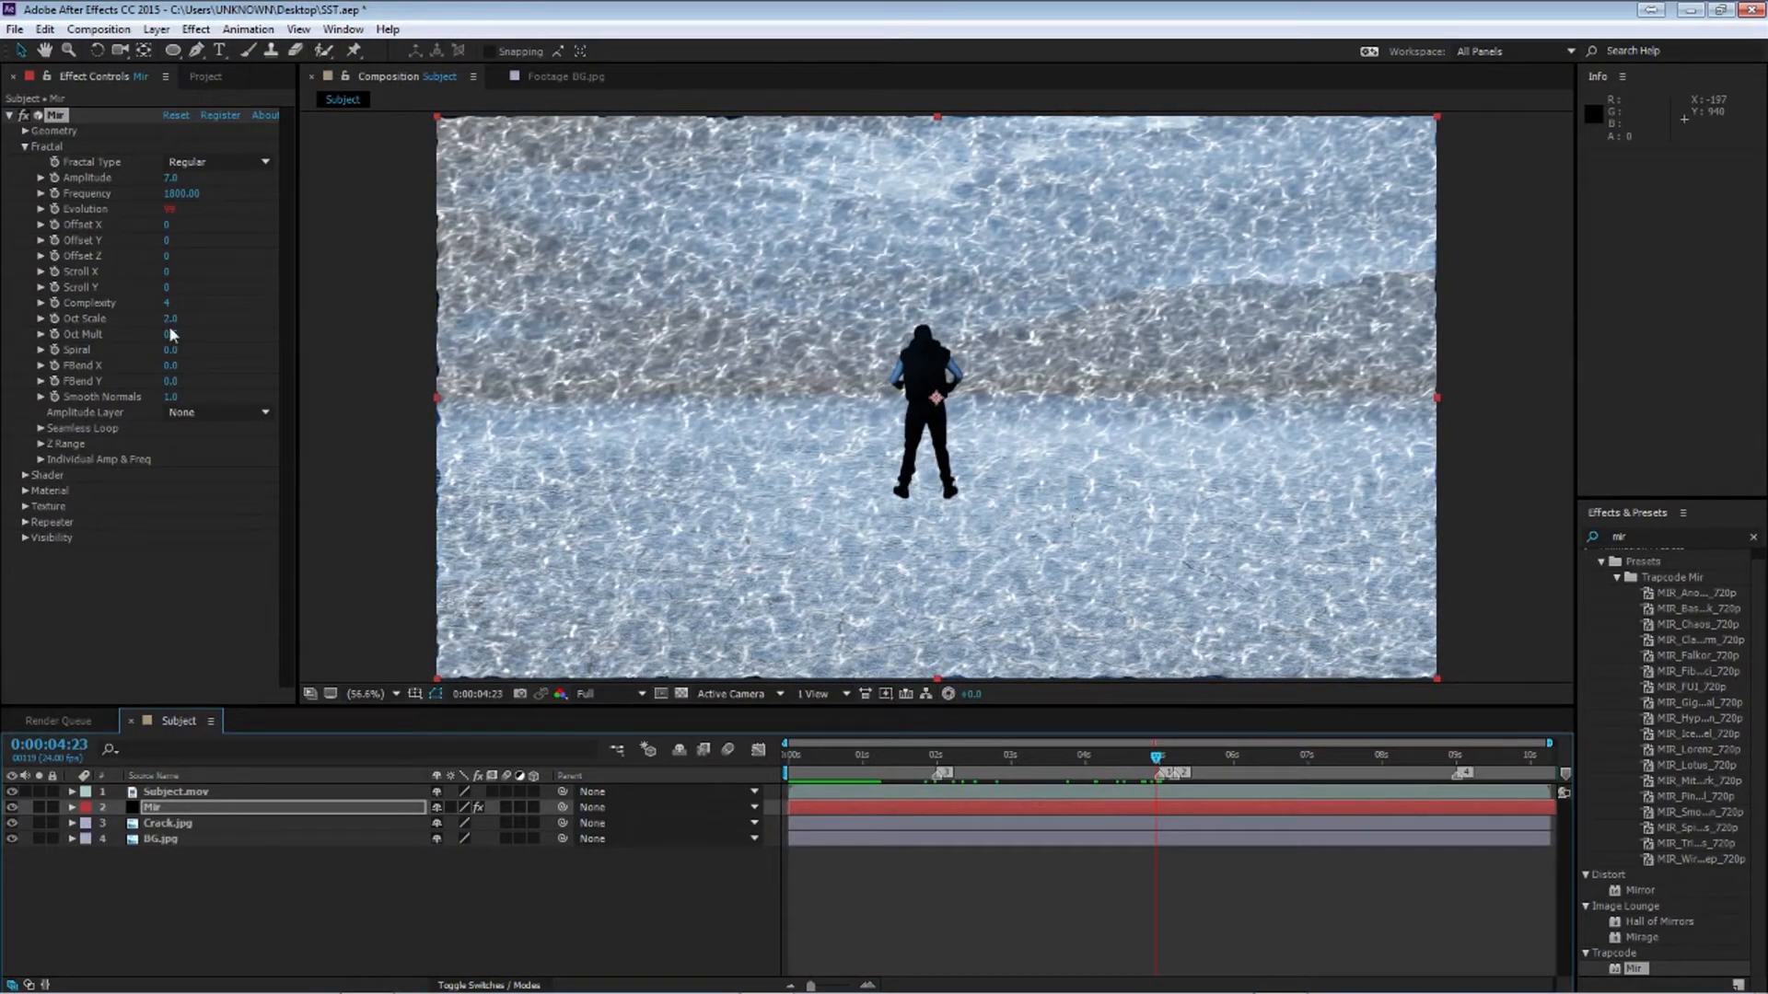
Set Mir's Complexity to 3, Oct Scale to 1 and Oct Mult to 1.3
left_click(167, 303)
type("3")
key("Return")
left_click(170, 317)
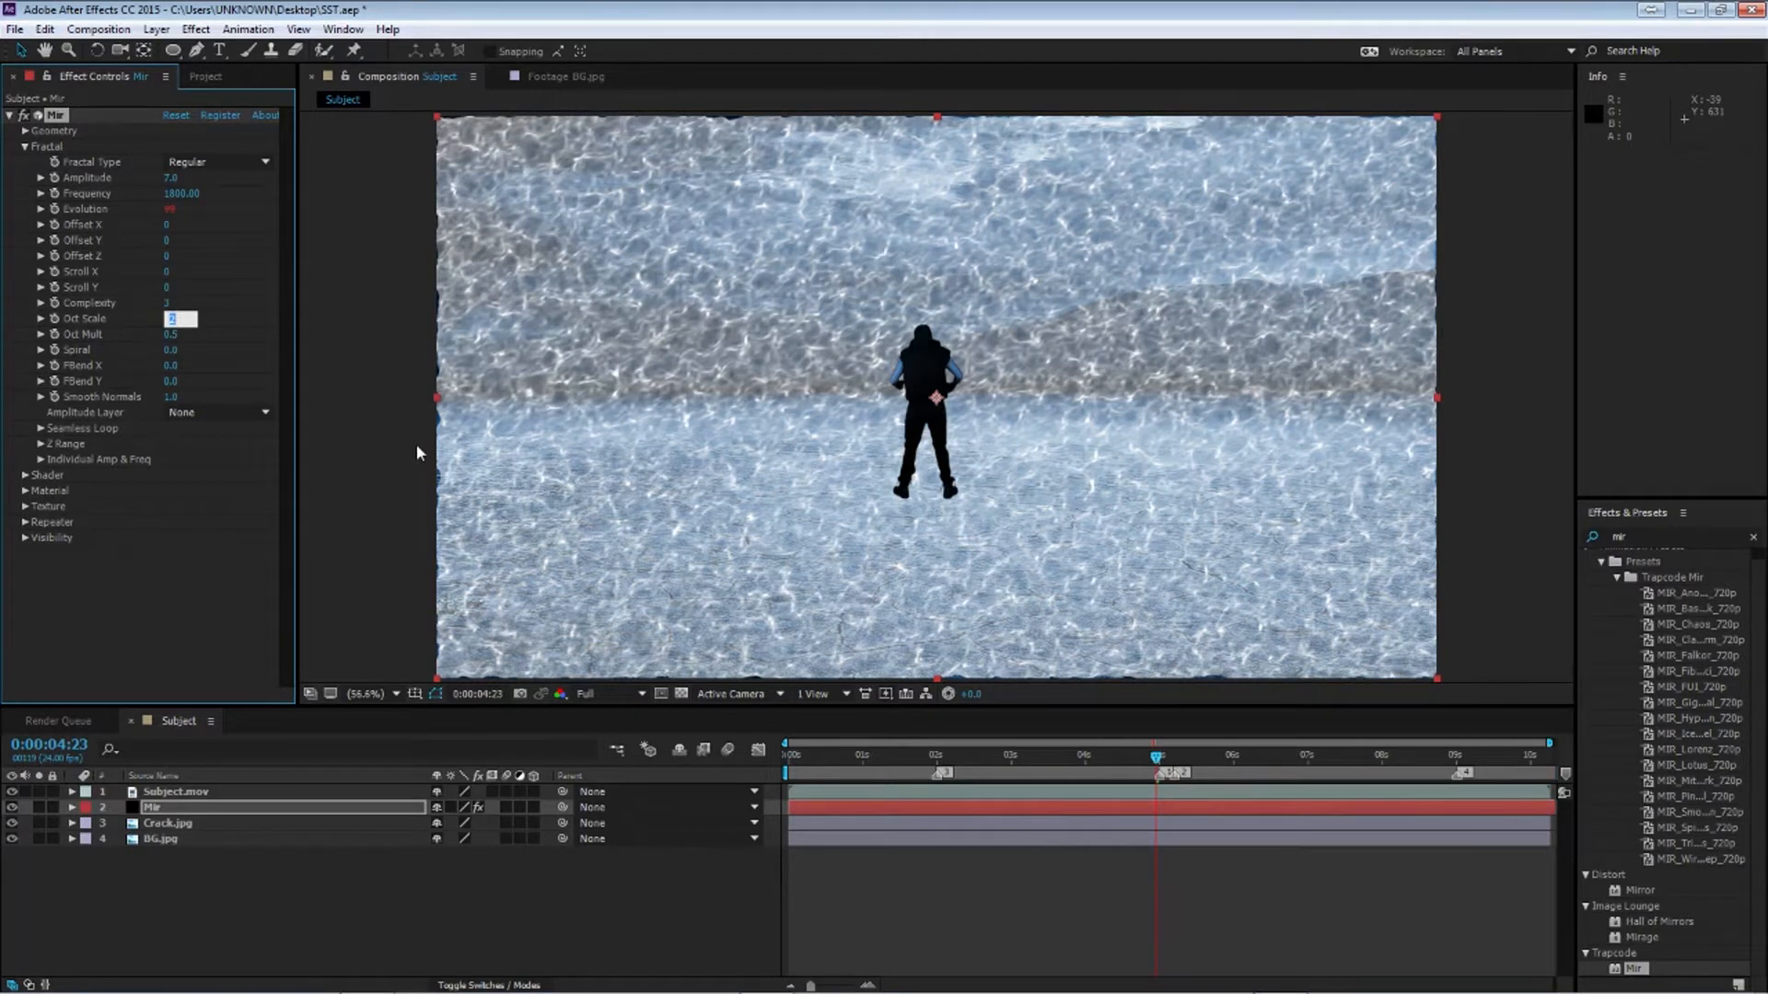
type("1")
key("Return")
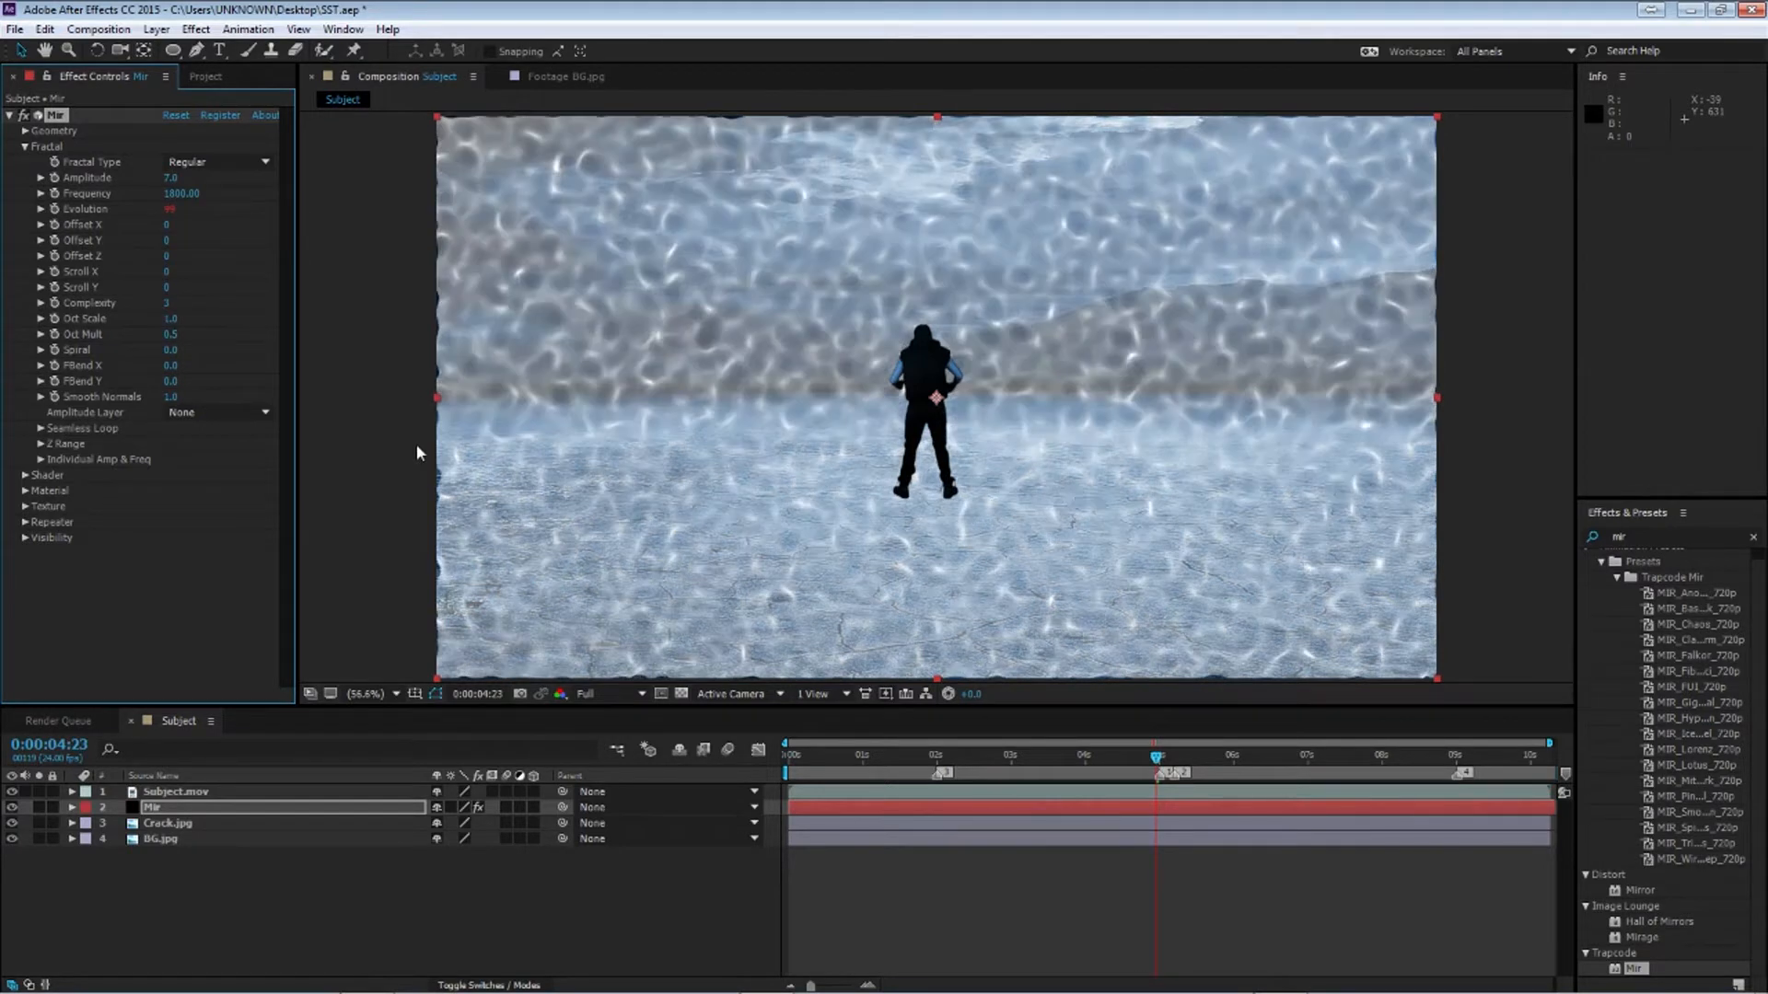
left_click(171, 335)
key("Return")
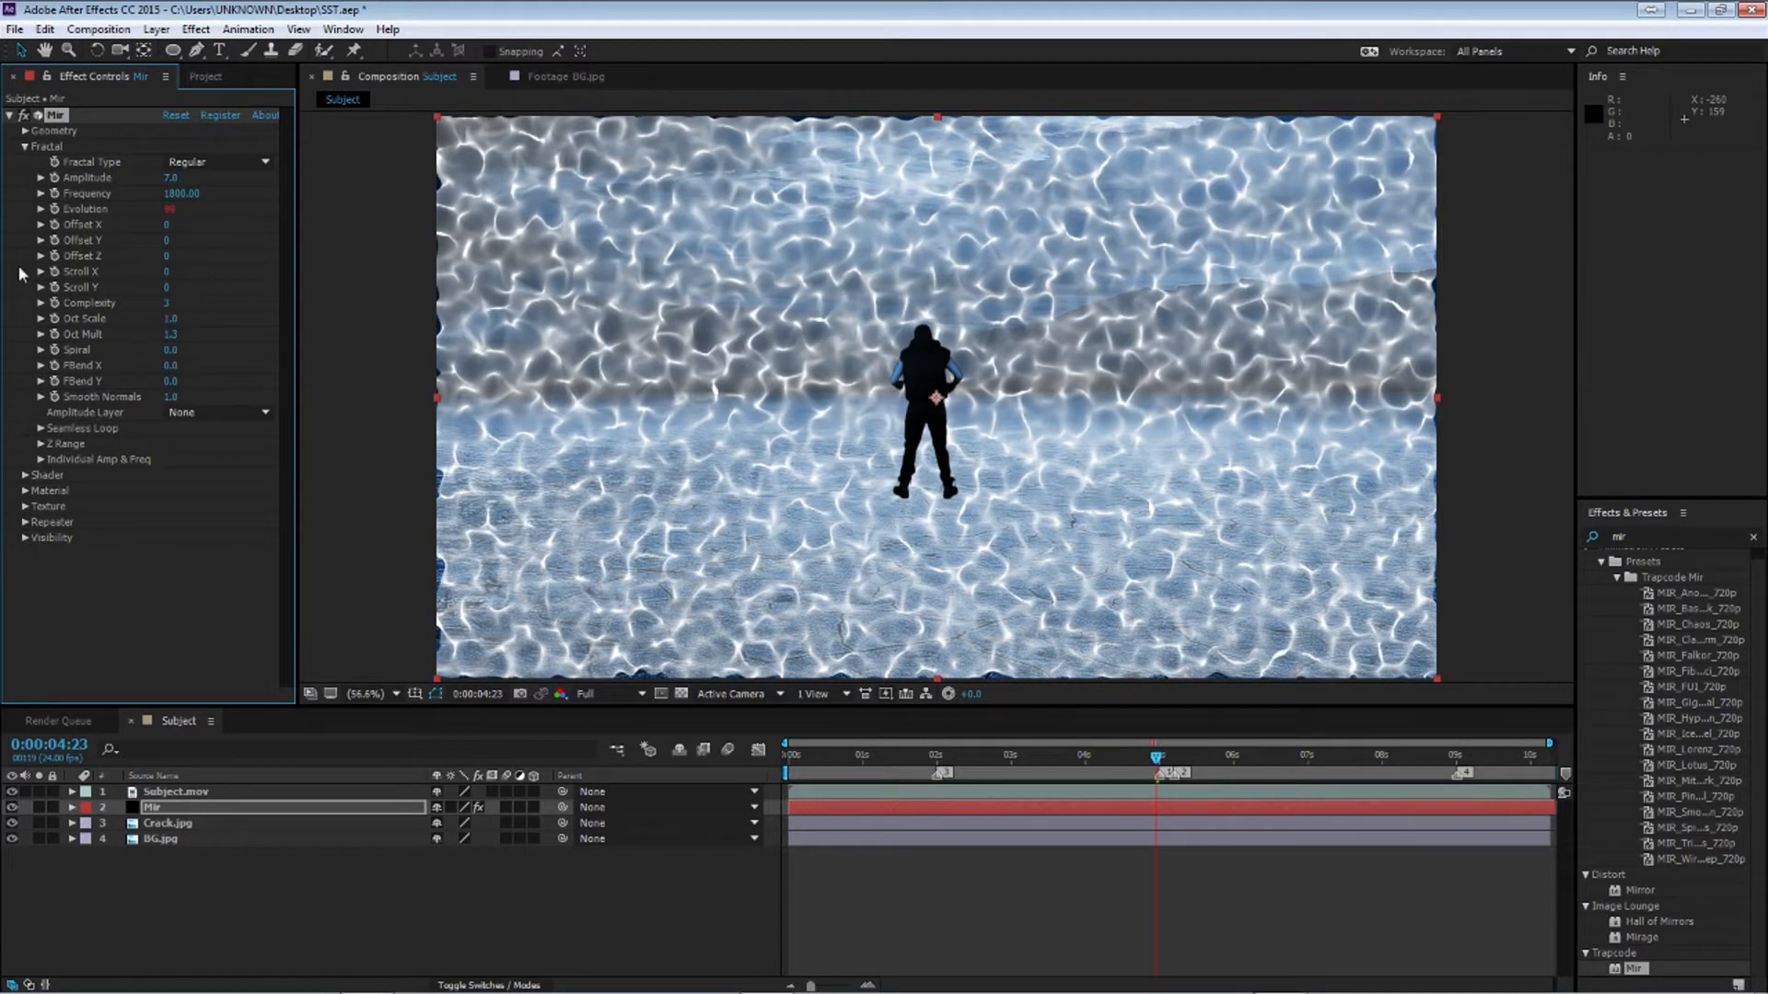
Open Mir's Shader settings and set Blend to Normal and Normal Affect to 90
left_click(25, 147)
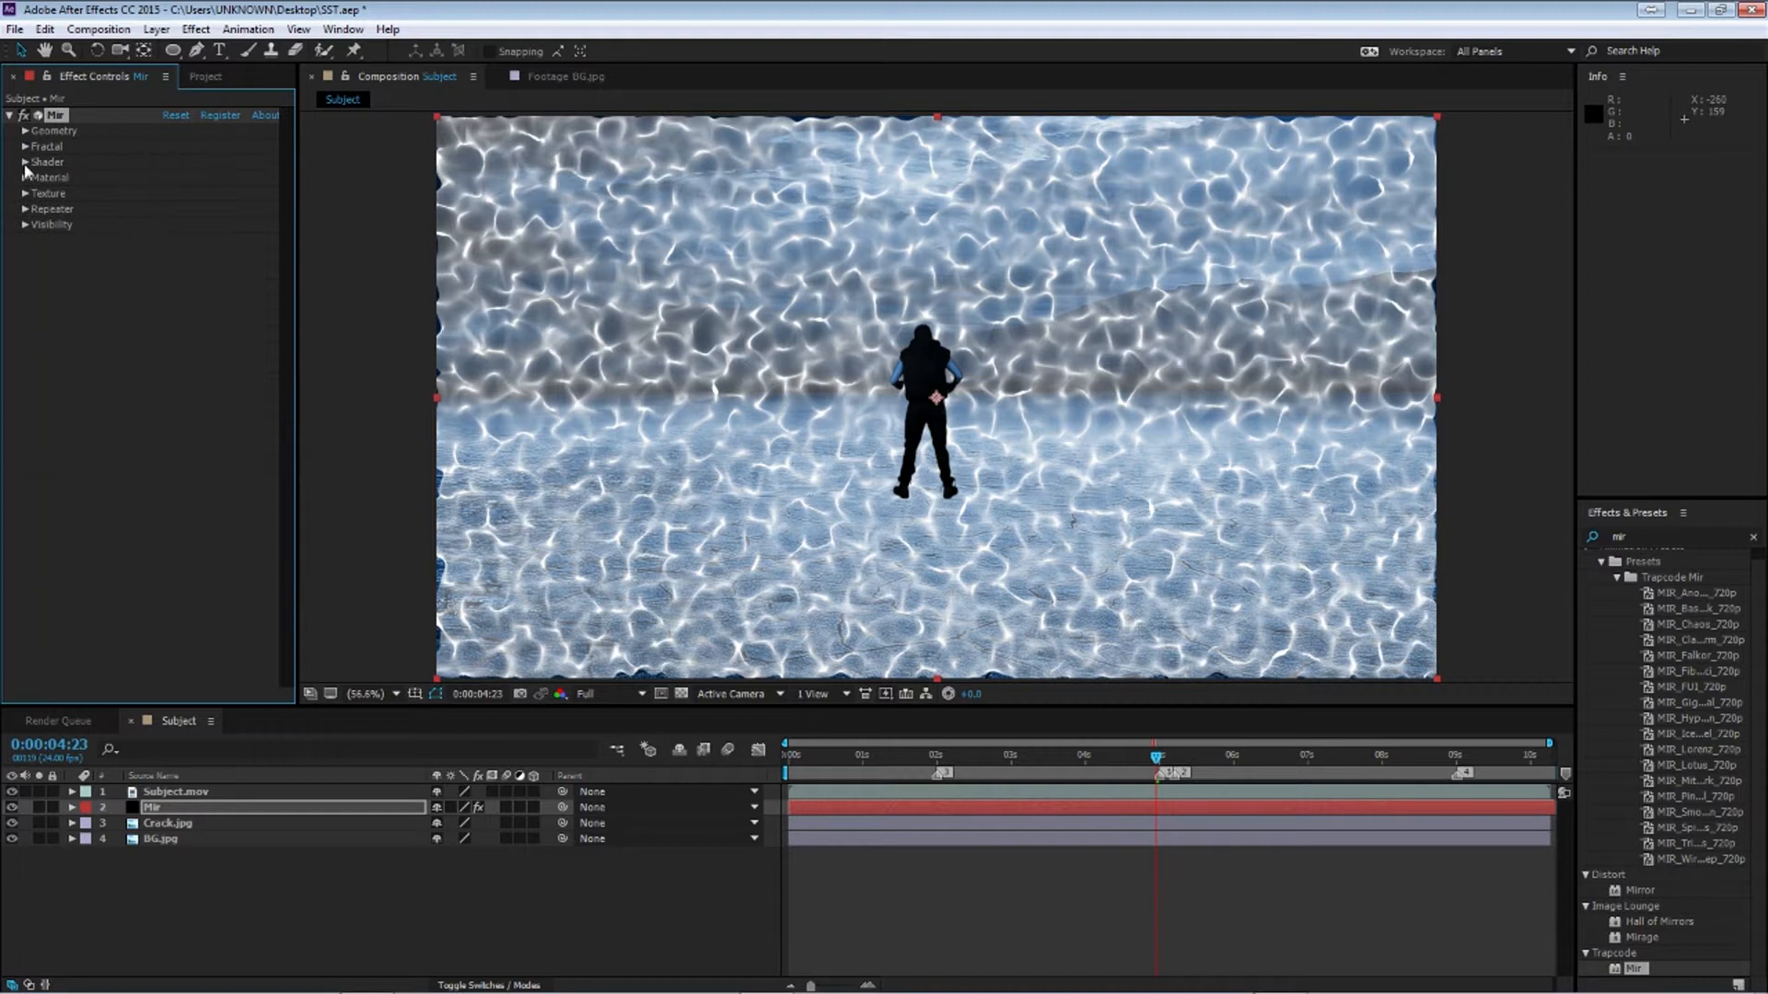
left_click(25, 162)
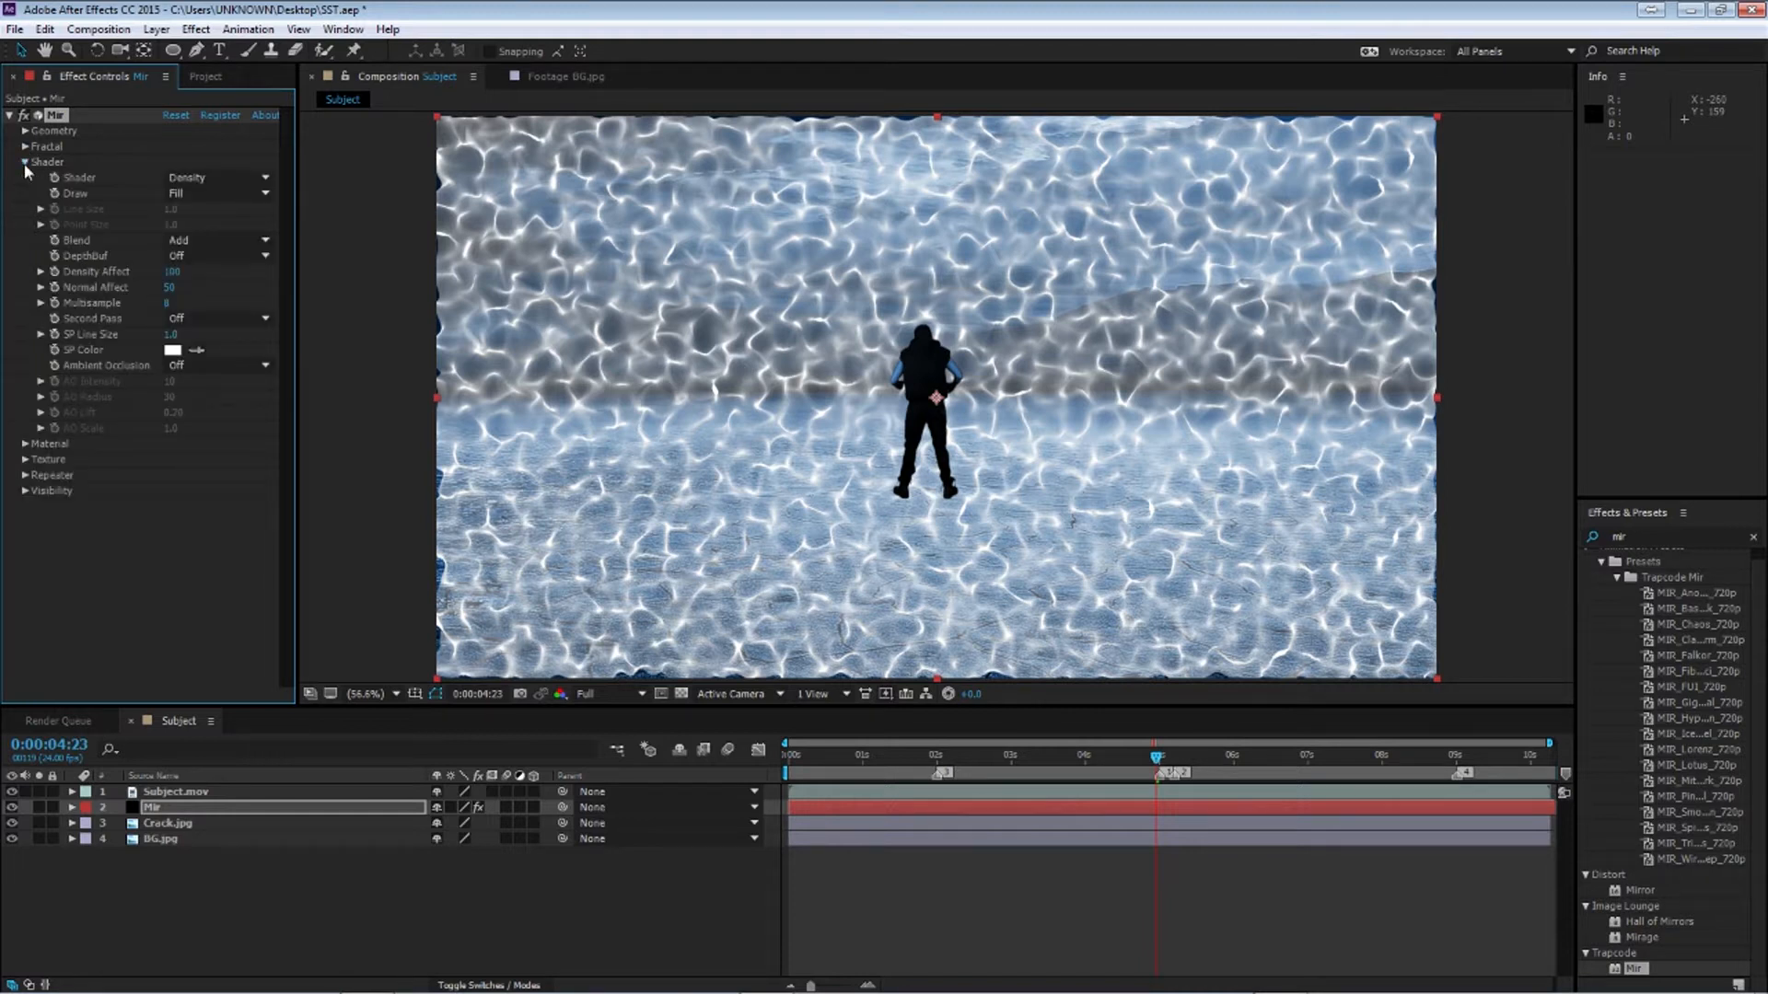
left_click(231, 250)
left_click(193, 291)
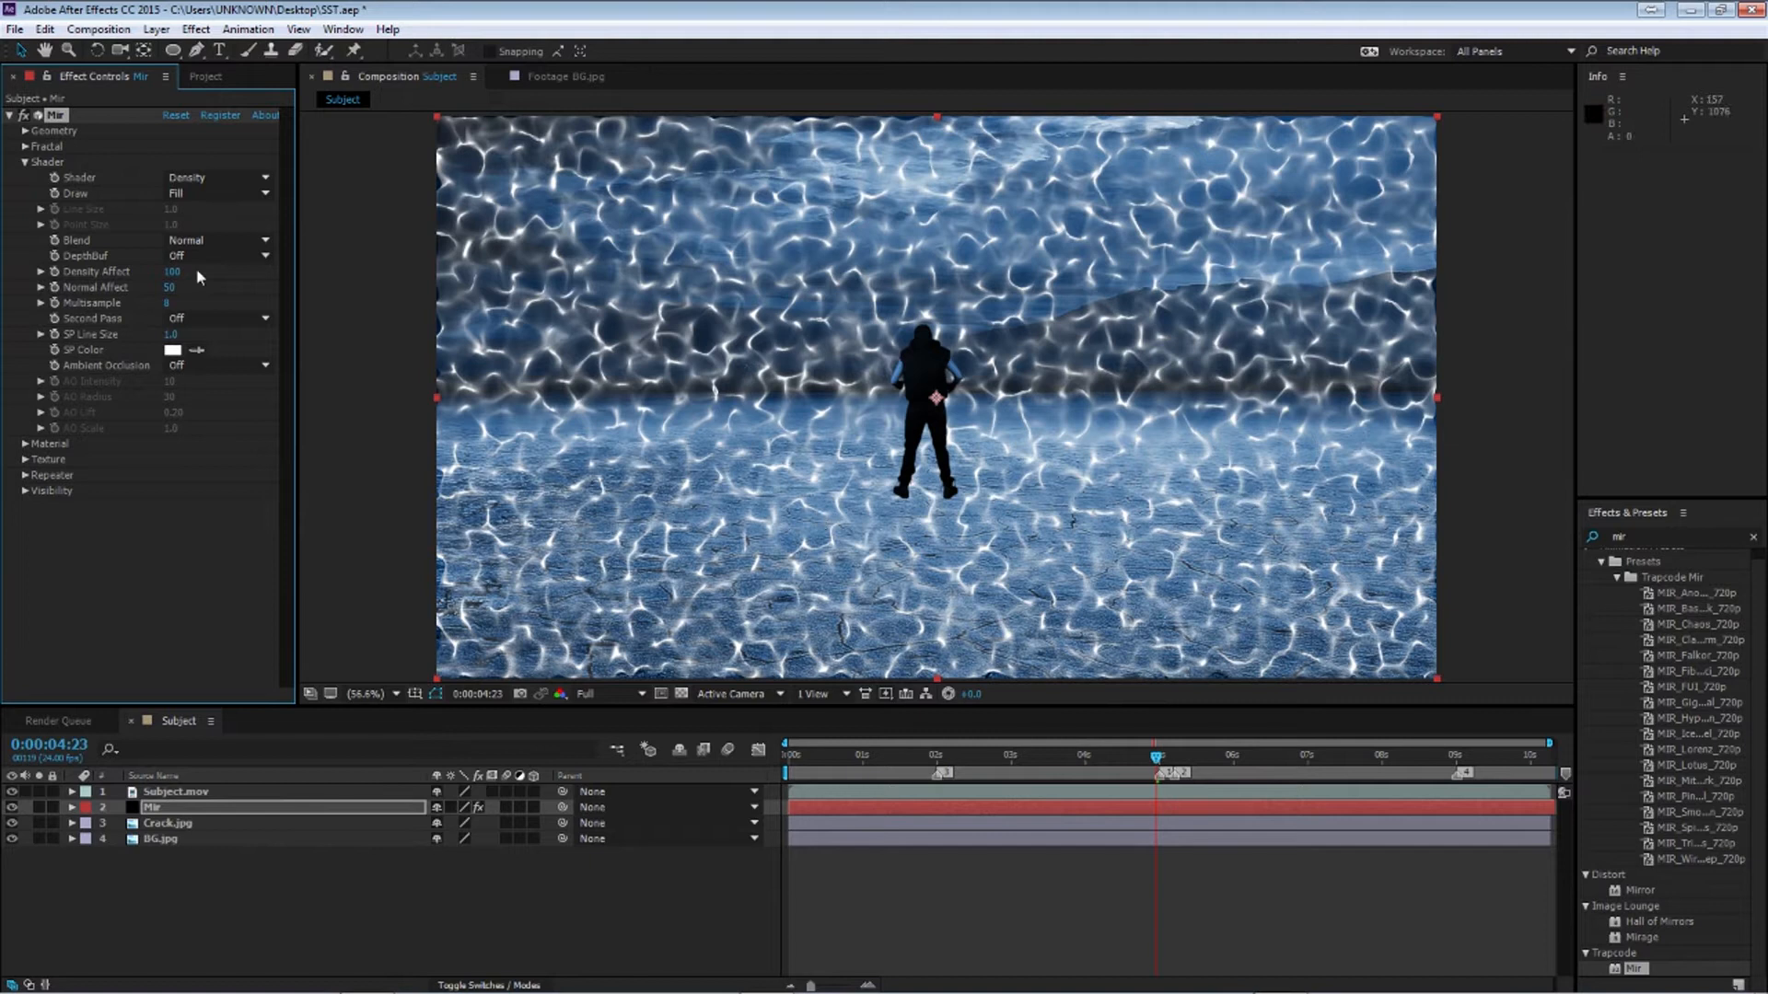
left_click(172, 288)
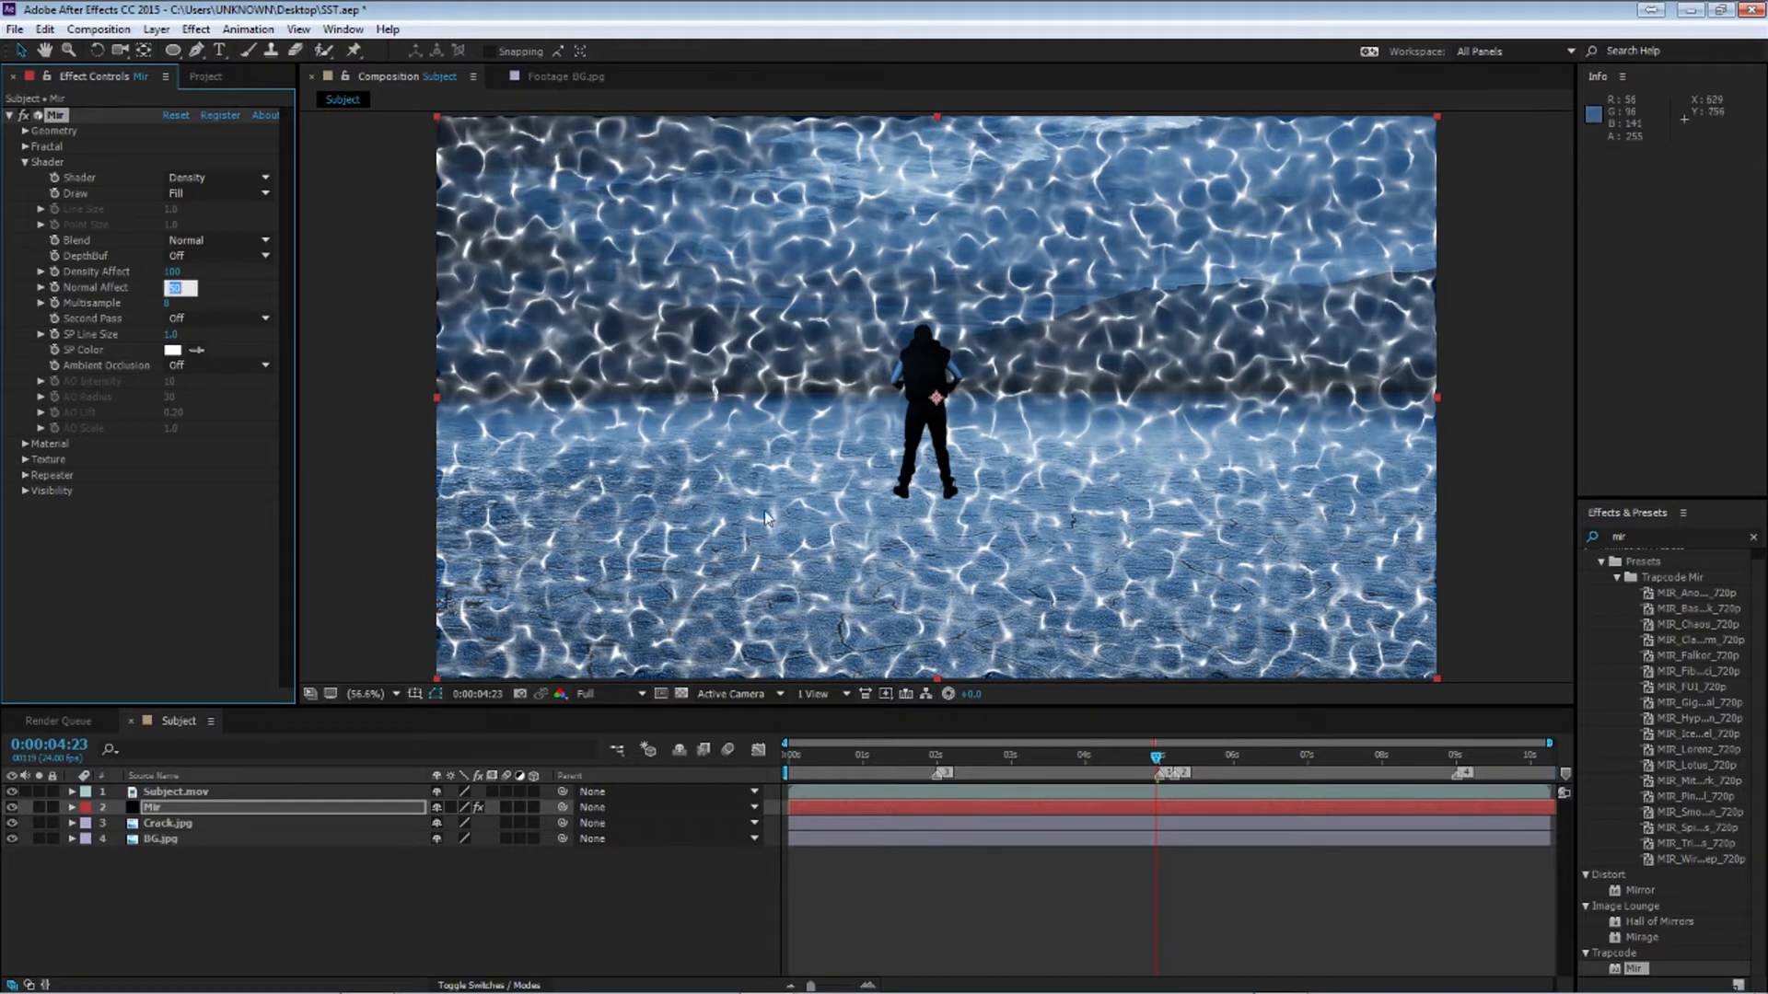
type("90")
key("Return")
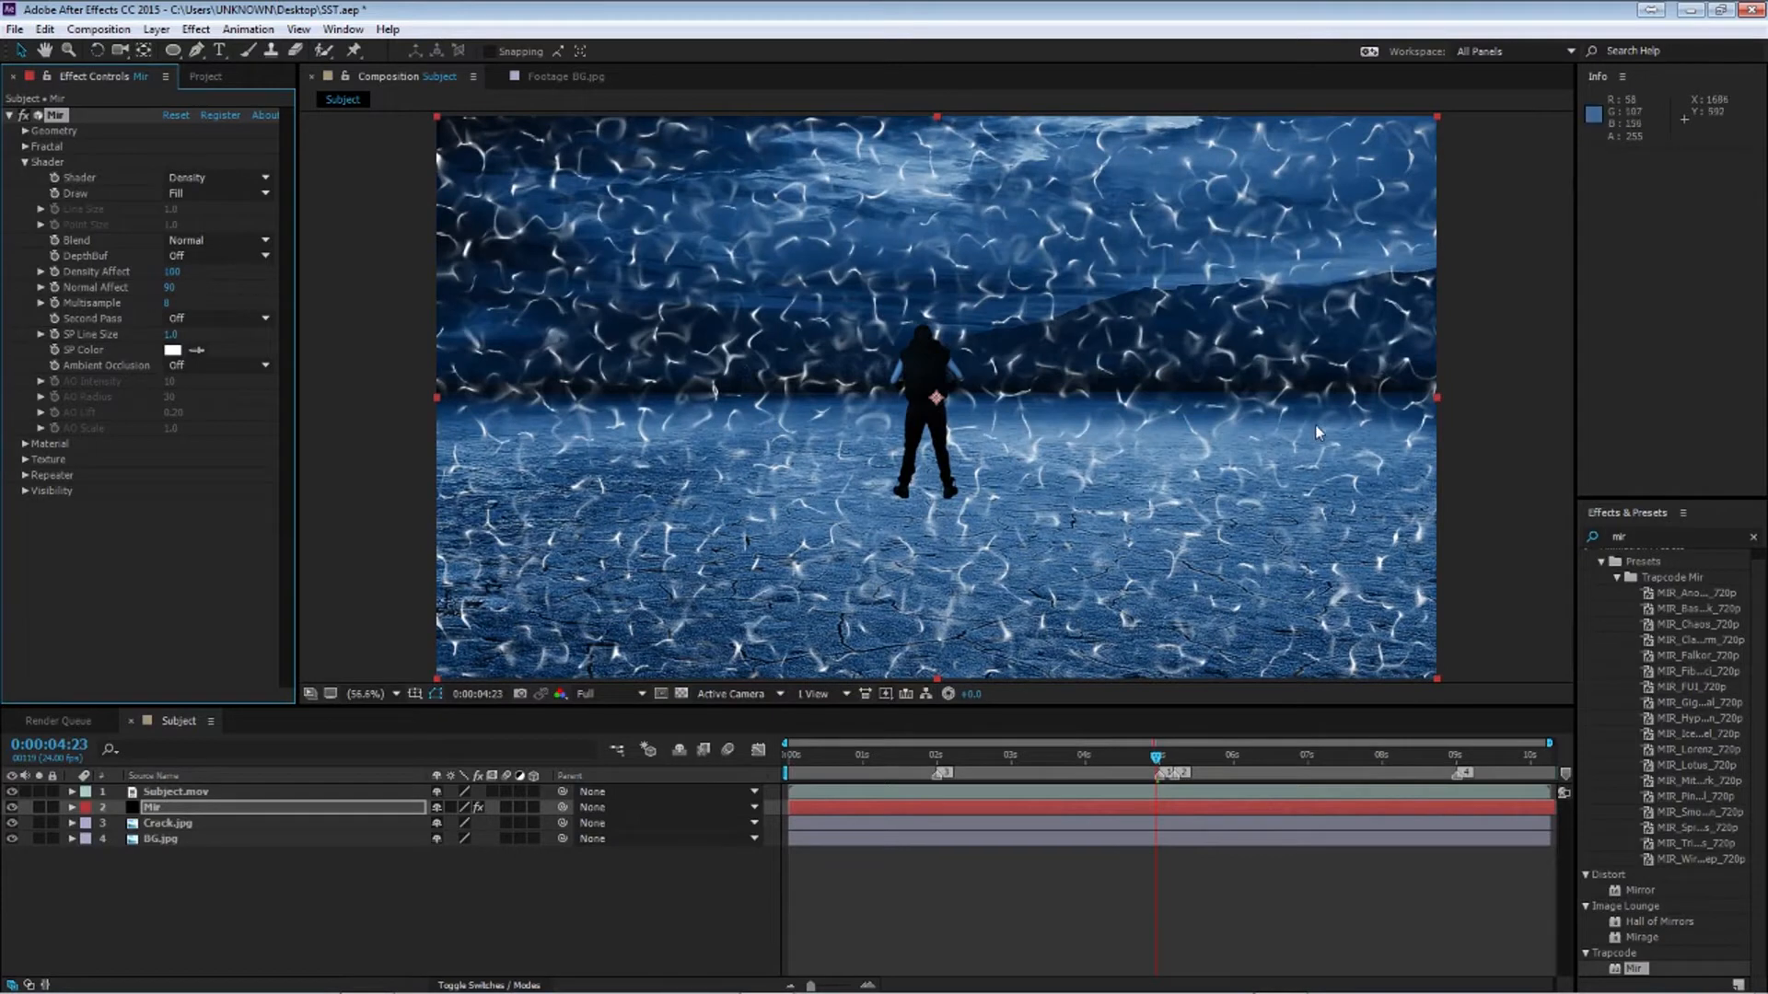
Open Mir's Material settings and set the Color to a violet blue
left_click(25, 162)
left_click(24, 178)
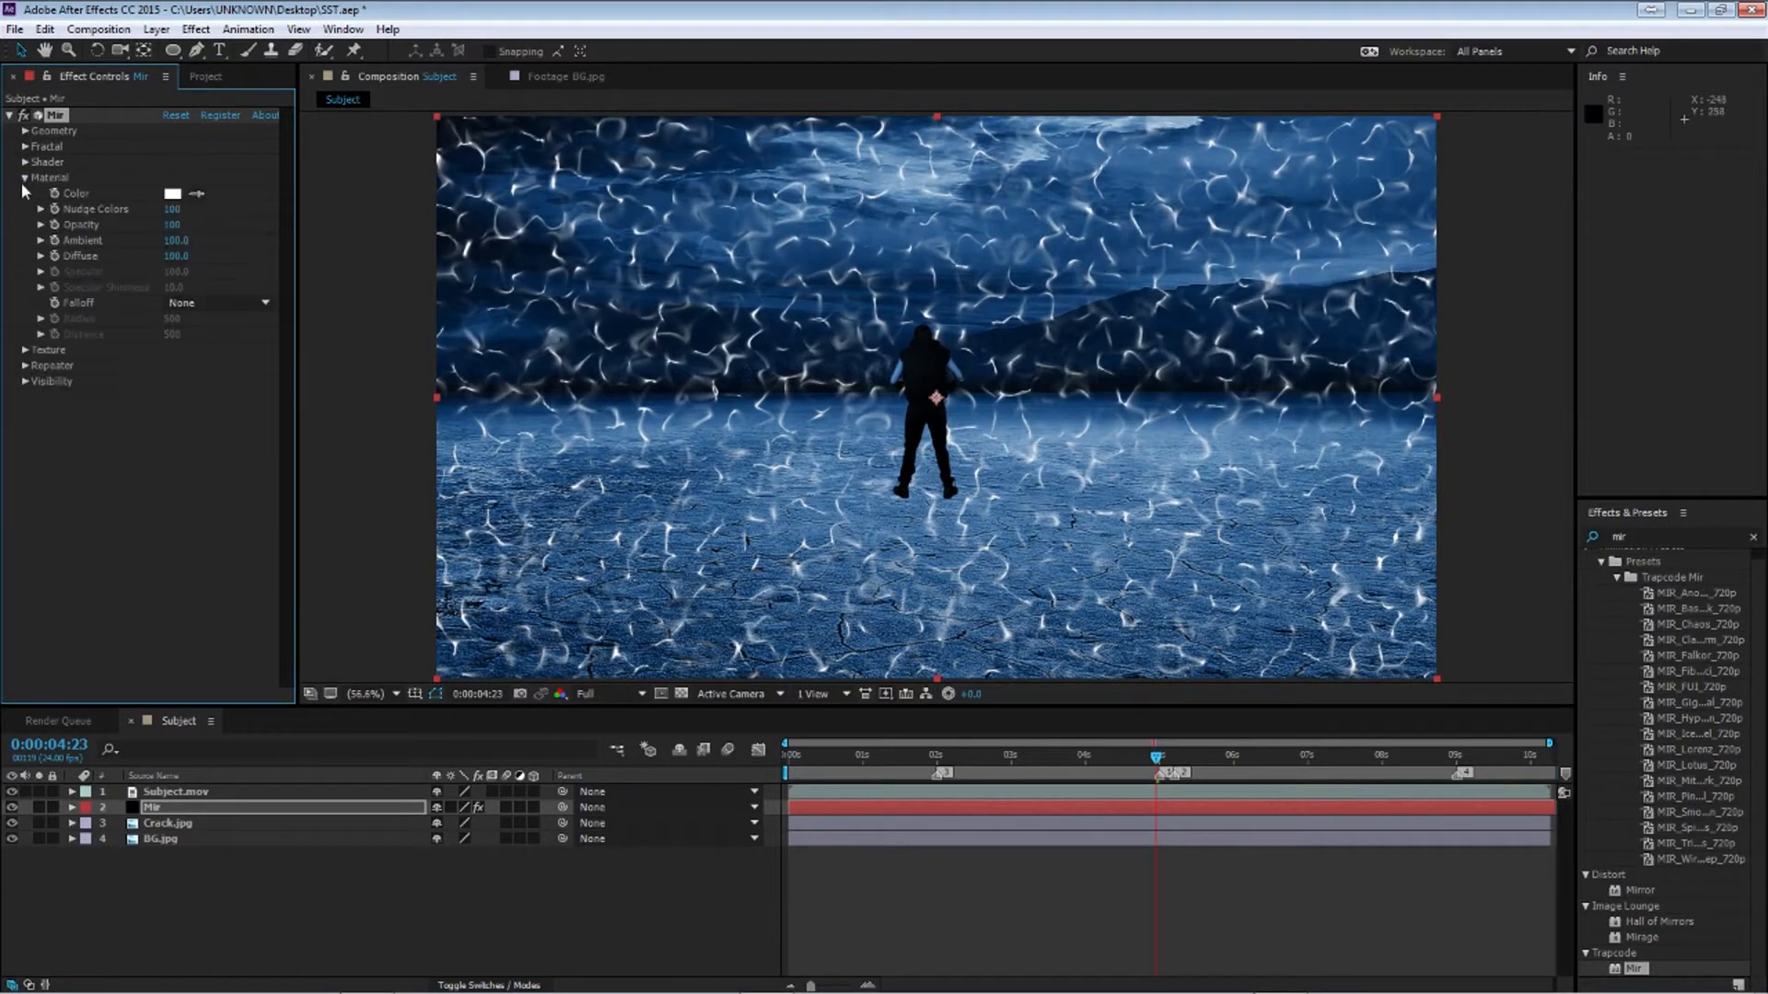
left_click(175, 198)
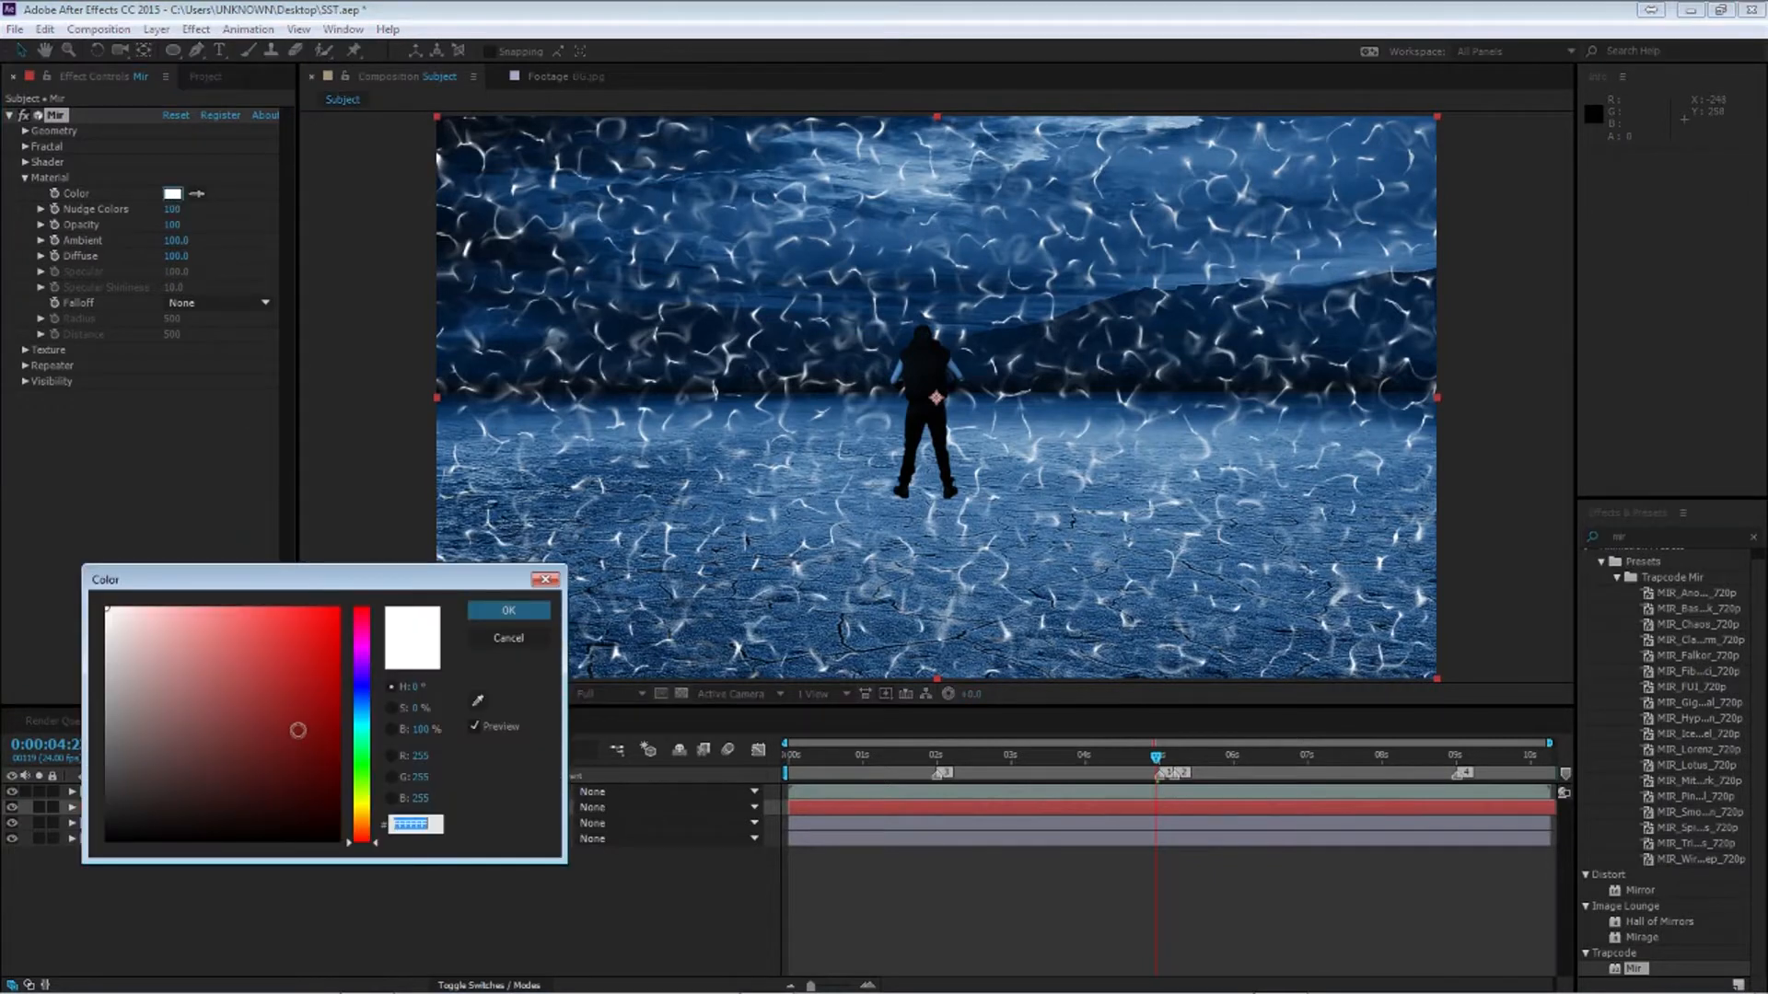
left_click(364, 685)
left_click_drag(317, 691, 342, 606)
left_click_drag(276, 682, 235, 584)
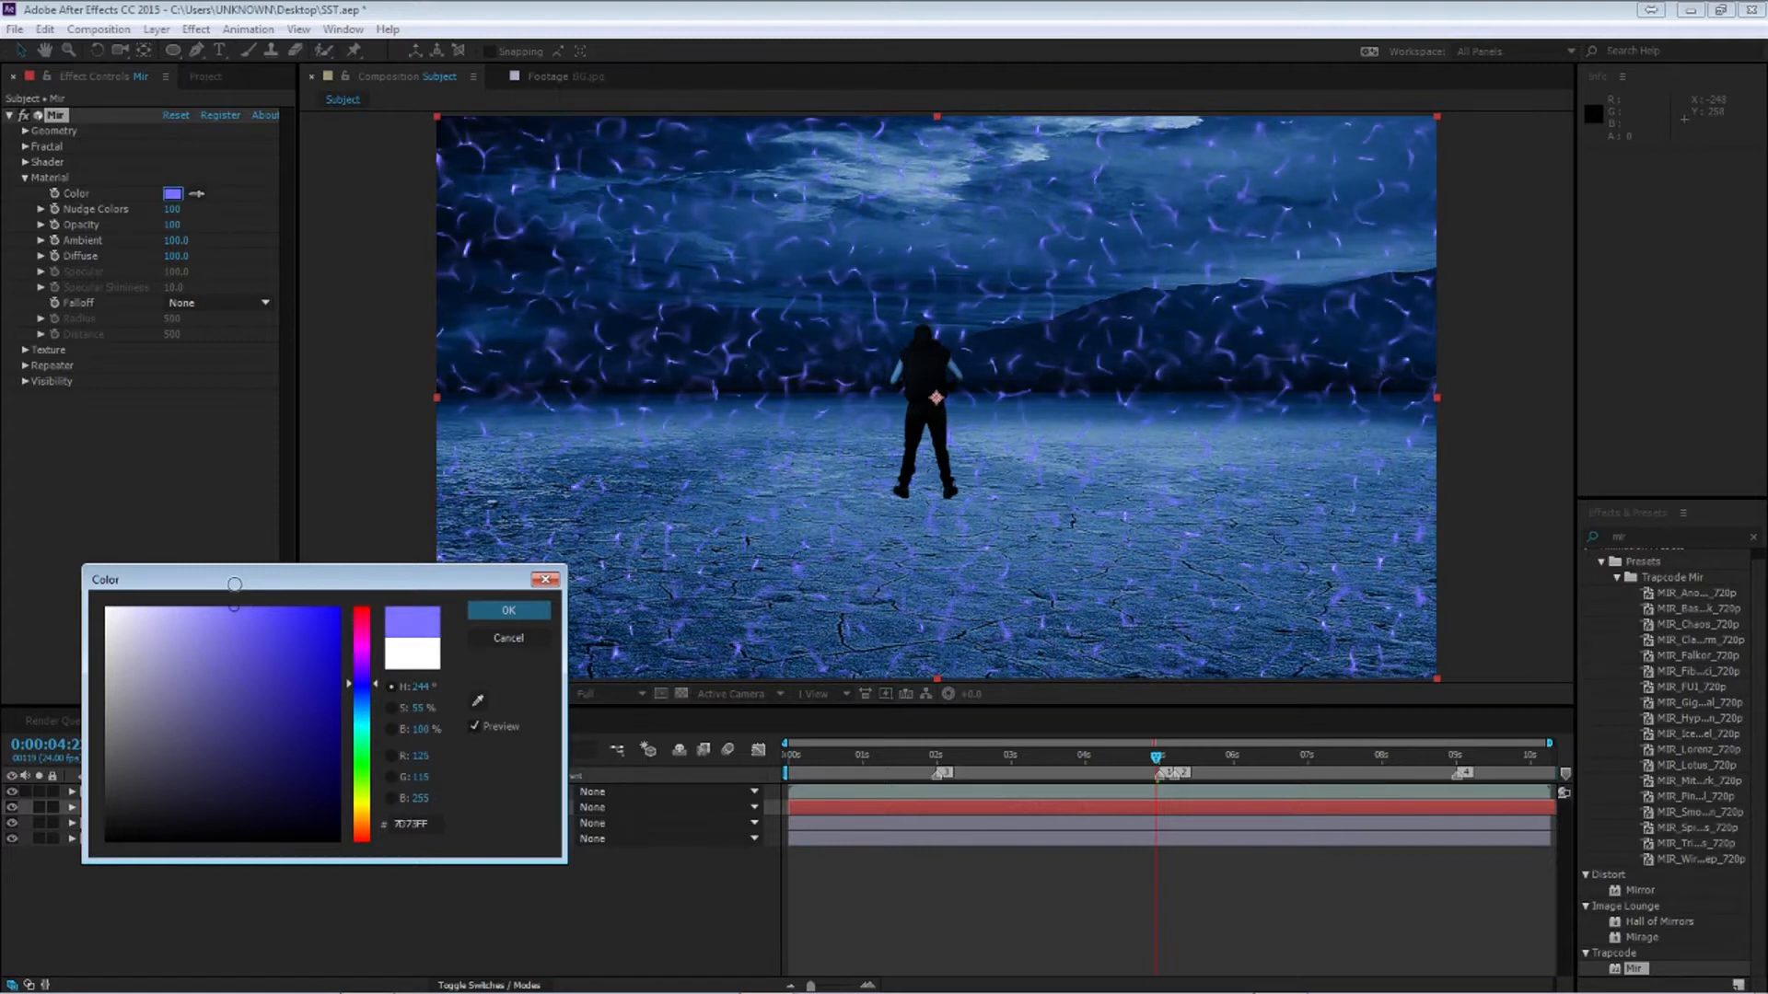
left_click(508, 610)
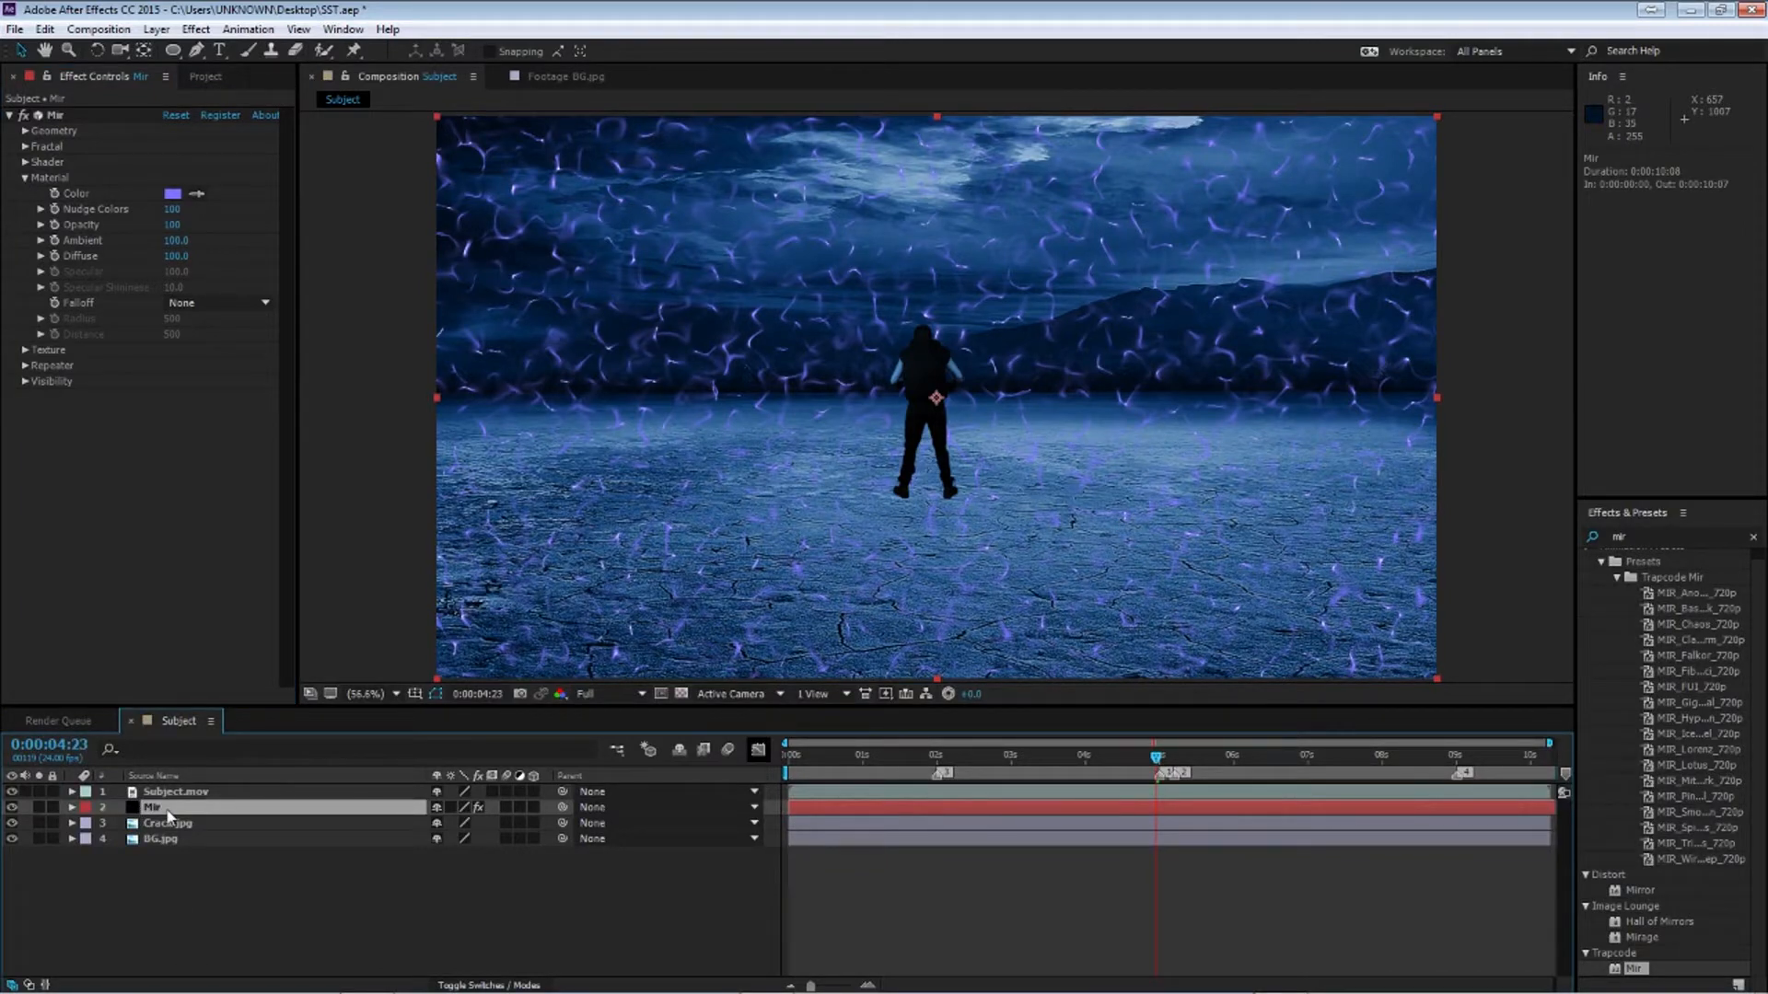
Pre-compose the Mir layer, moving all attributes into the new composition
key("ctrl+shift+c")
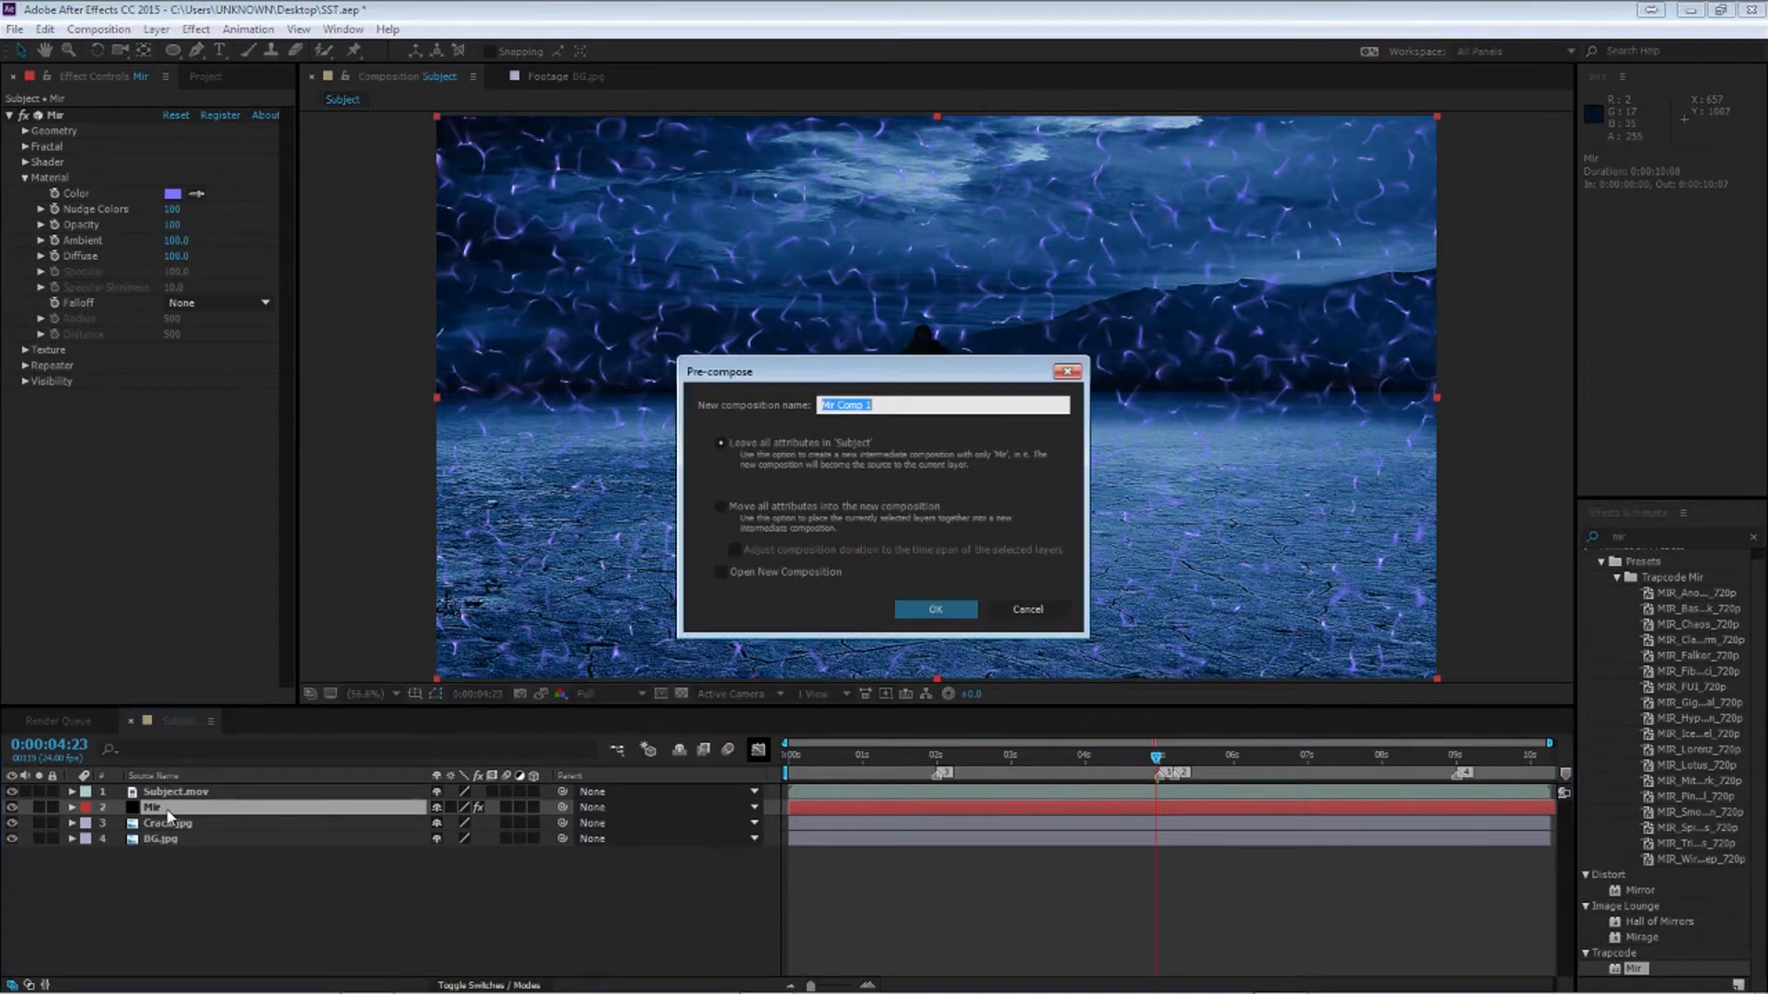
left_click(778, 512)
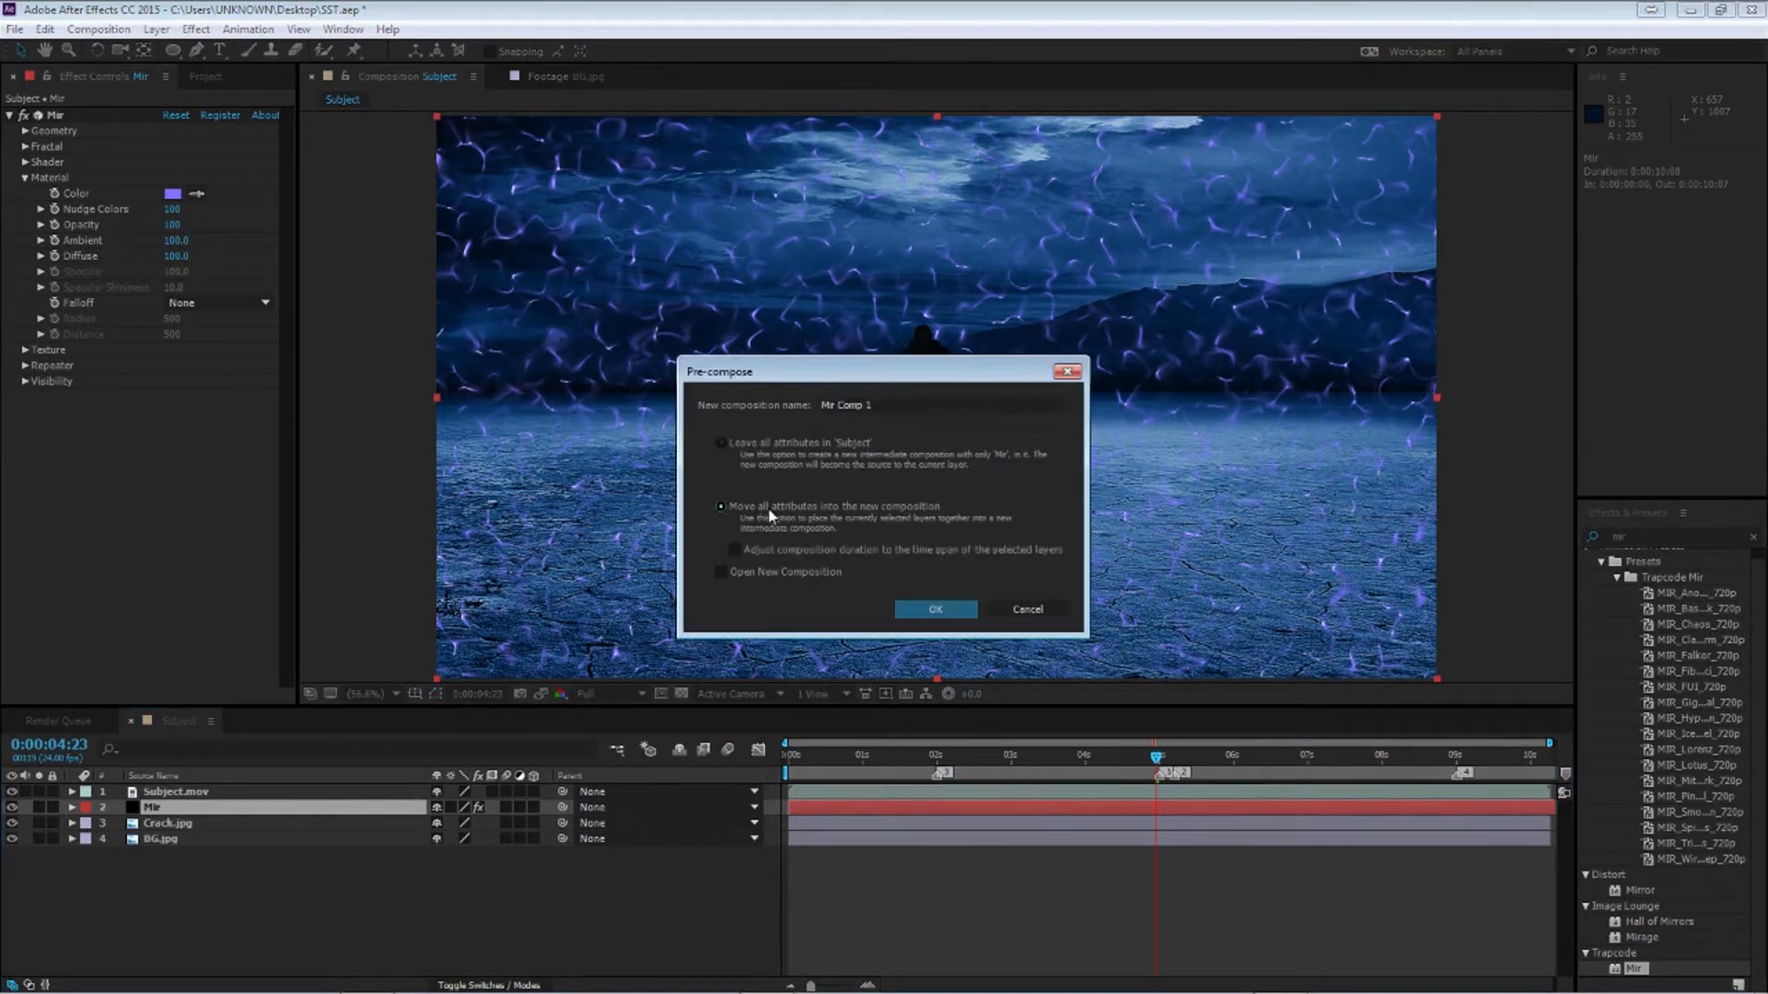
left_click(933, 610)
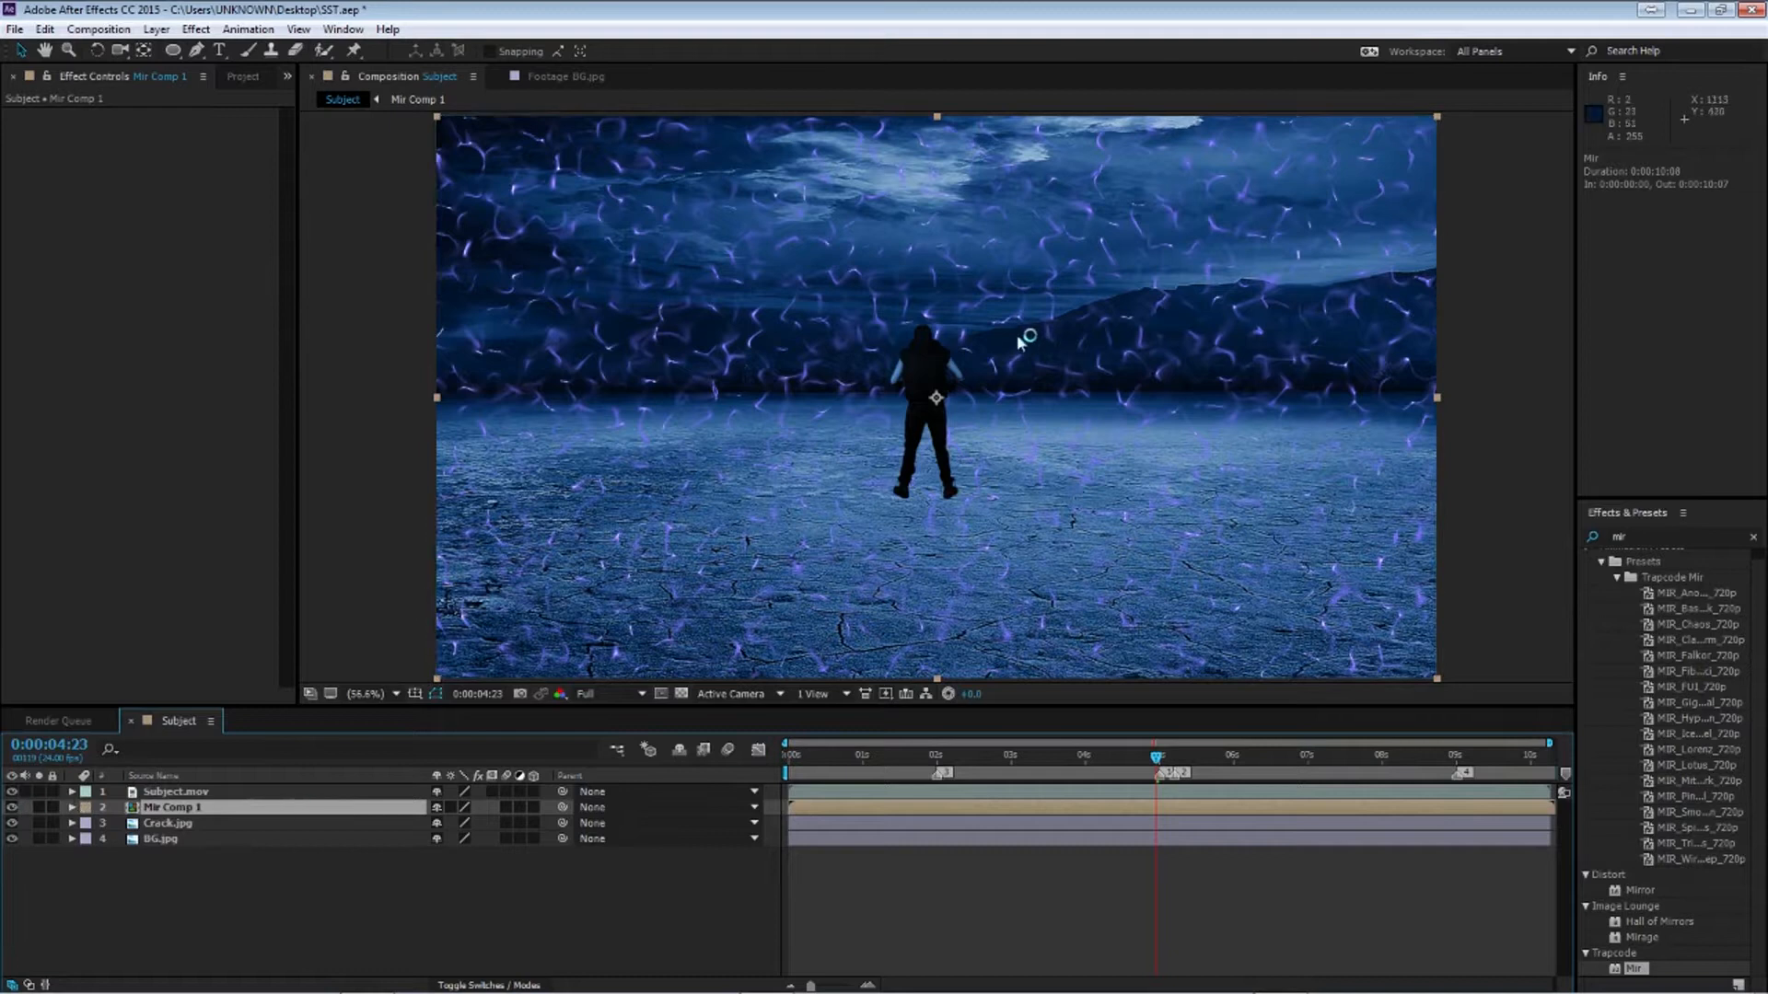
Draw a spiky star-shaped mask around the subject on the Mir Comp 1 layer with the Pen tool
key("g")
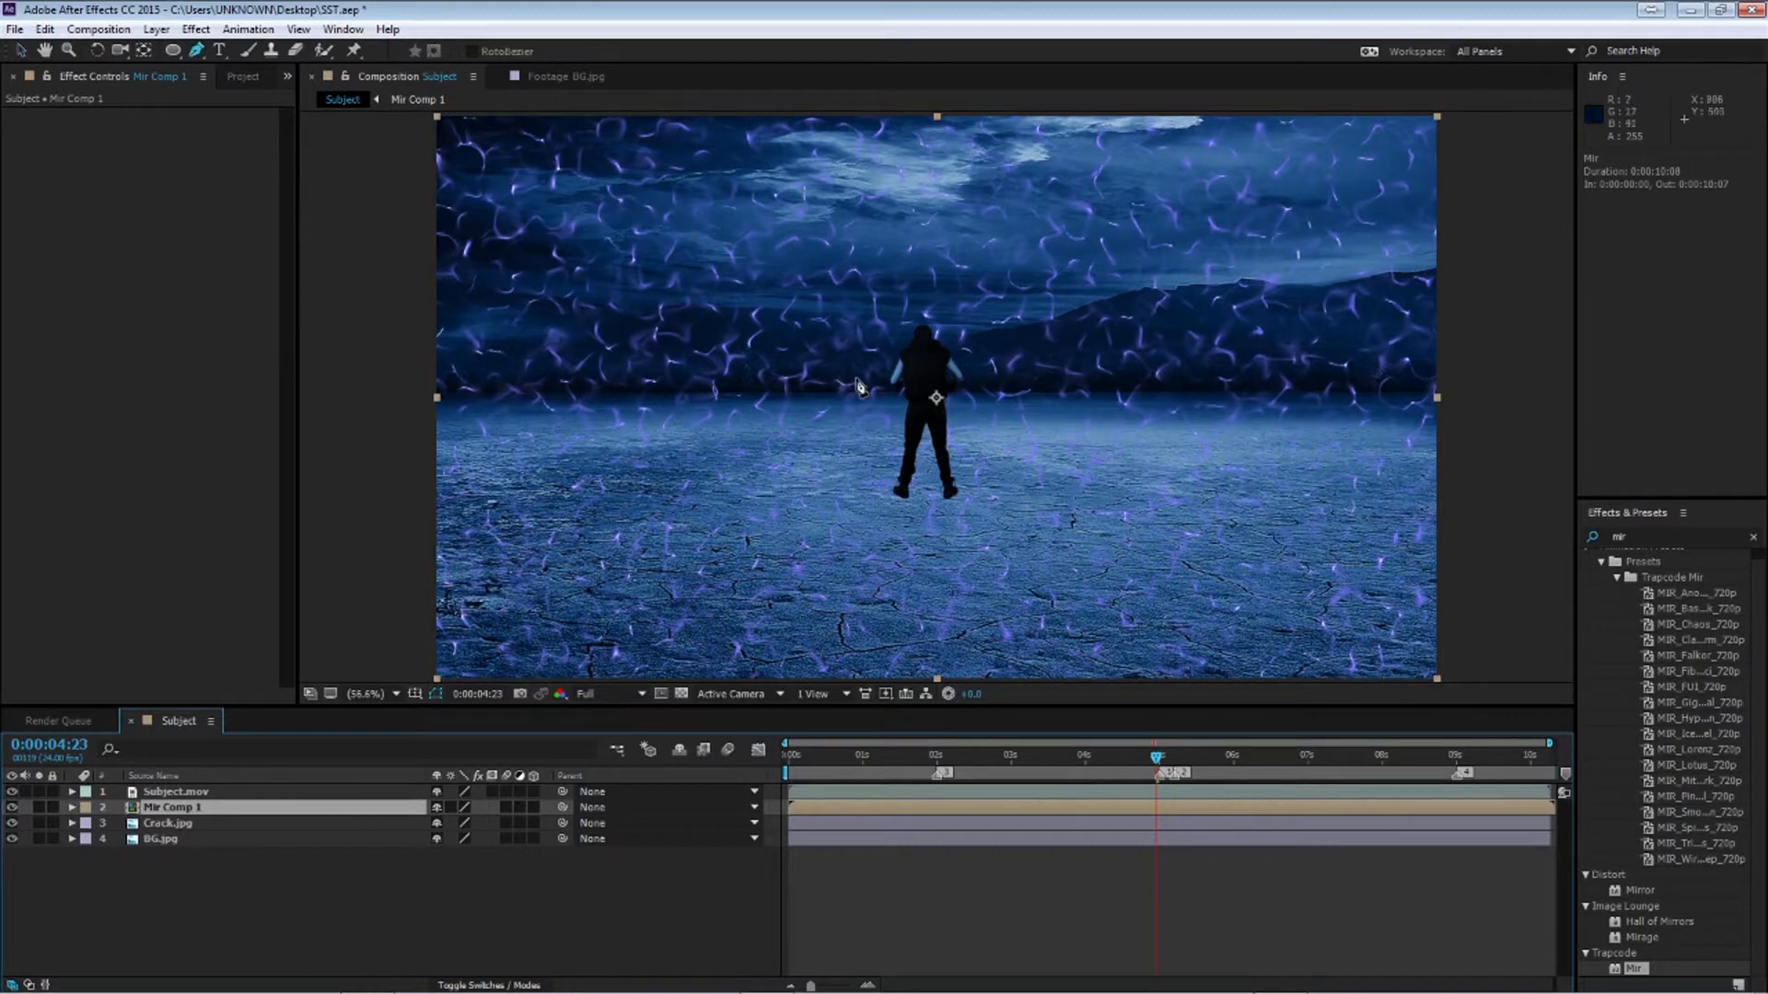
left_click(880, 482)
left_click(910, 499)
left_click(941, 498)
left_click(965, 492)
left_click(1023, 424)
left_click(967, 450)
left_click(990, 402)
left_click(946, 415)
left_click(1010, 348)
left_click(950, 366)
left_click(992, 311)
left_click(940, 329)
left_click(919, 264)
left_click(909, 341)
left_click(850, 312)
left_click(879, 346)
left_click(852, 346)
left_click(891, 378)
left_click(817, 369)
left_click(886, 411)
left_click(835, 402)
left_click(897, 437)
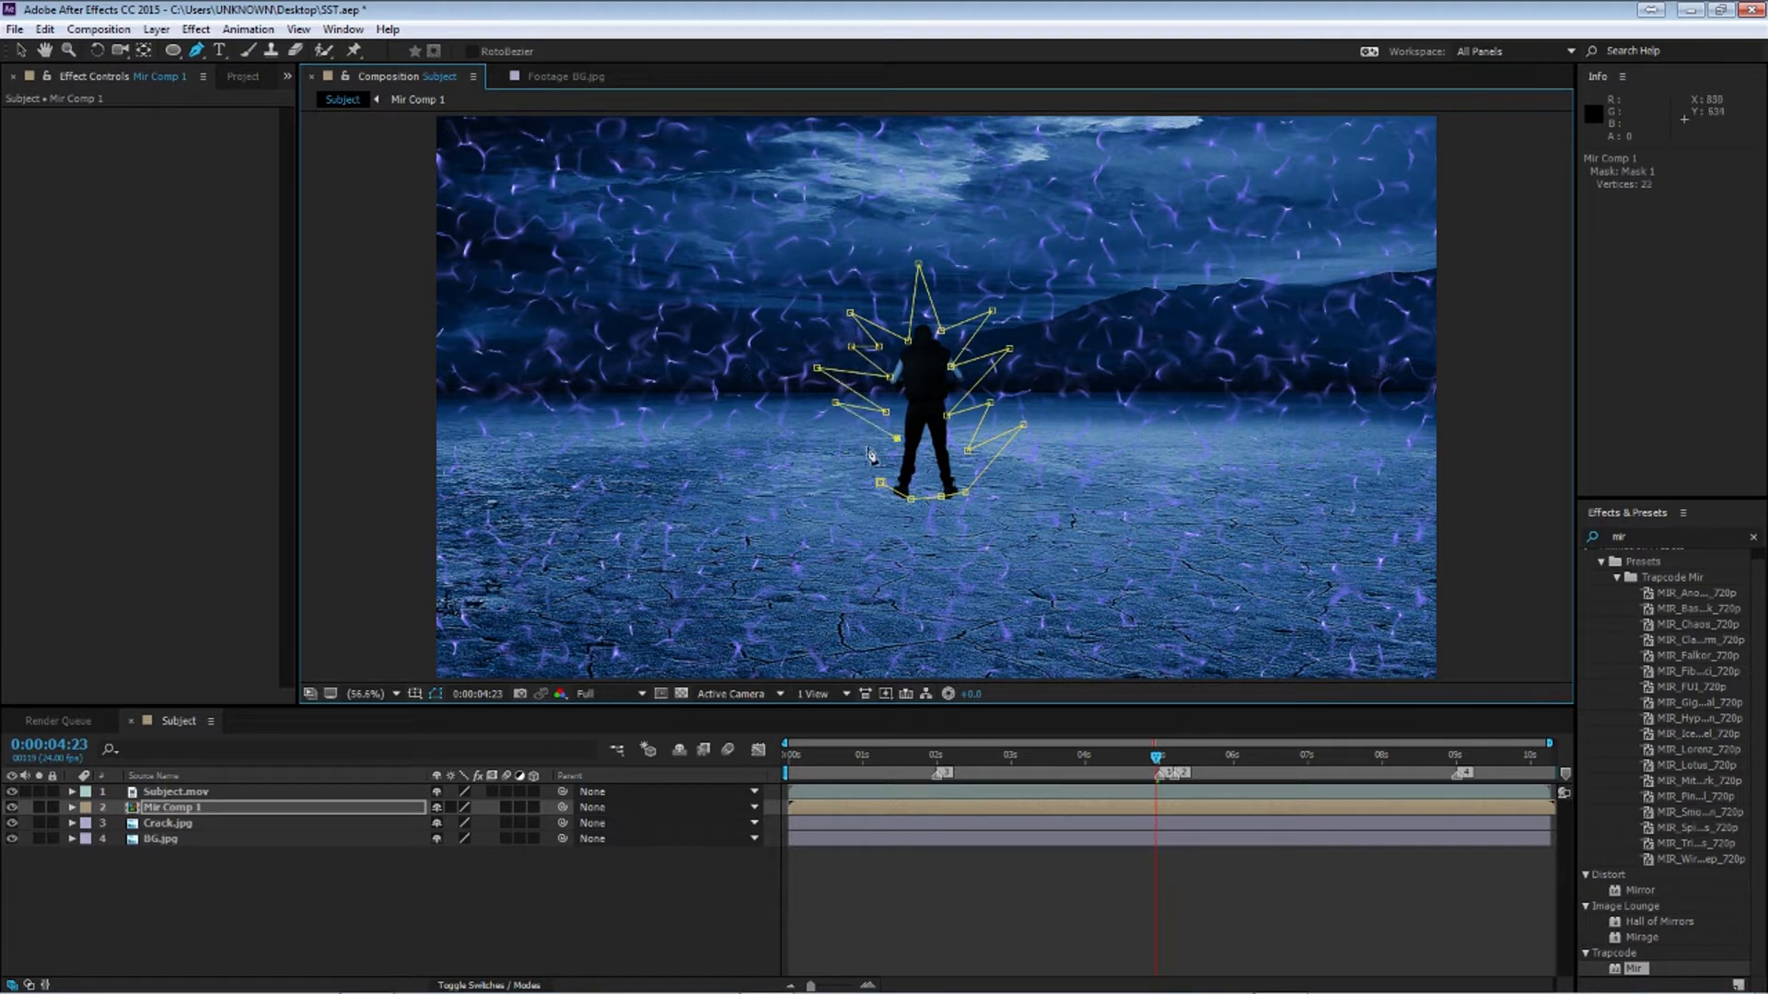
left_click(814, 440)
left_click(880, 481)
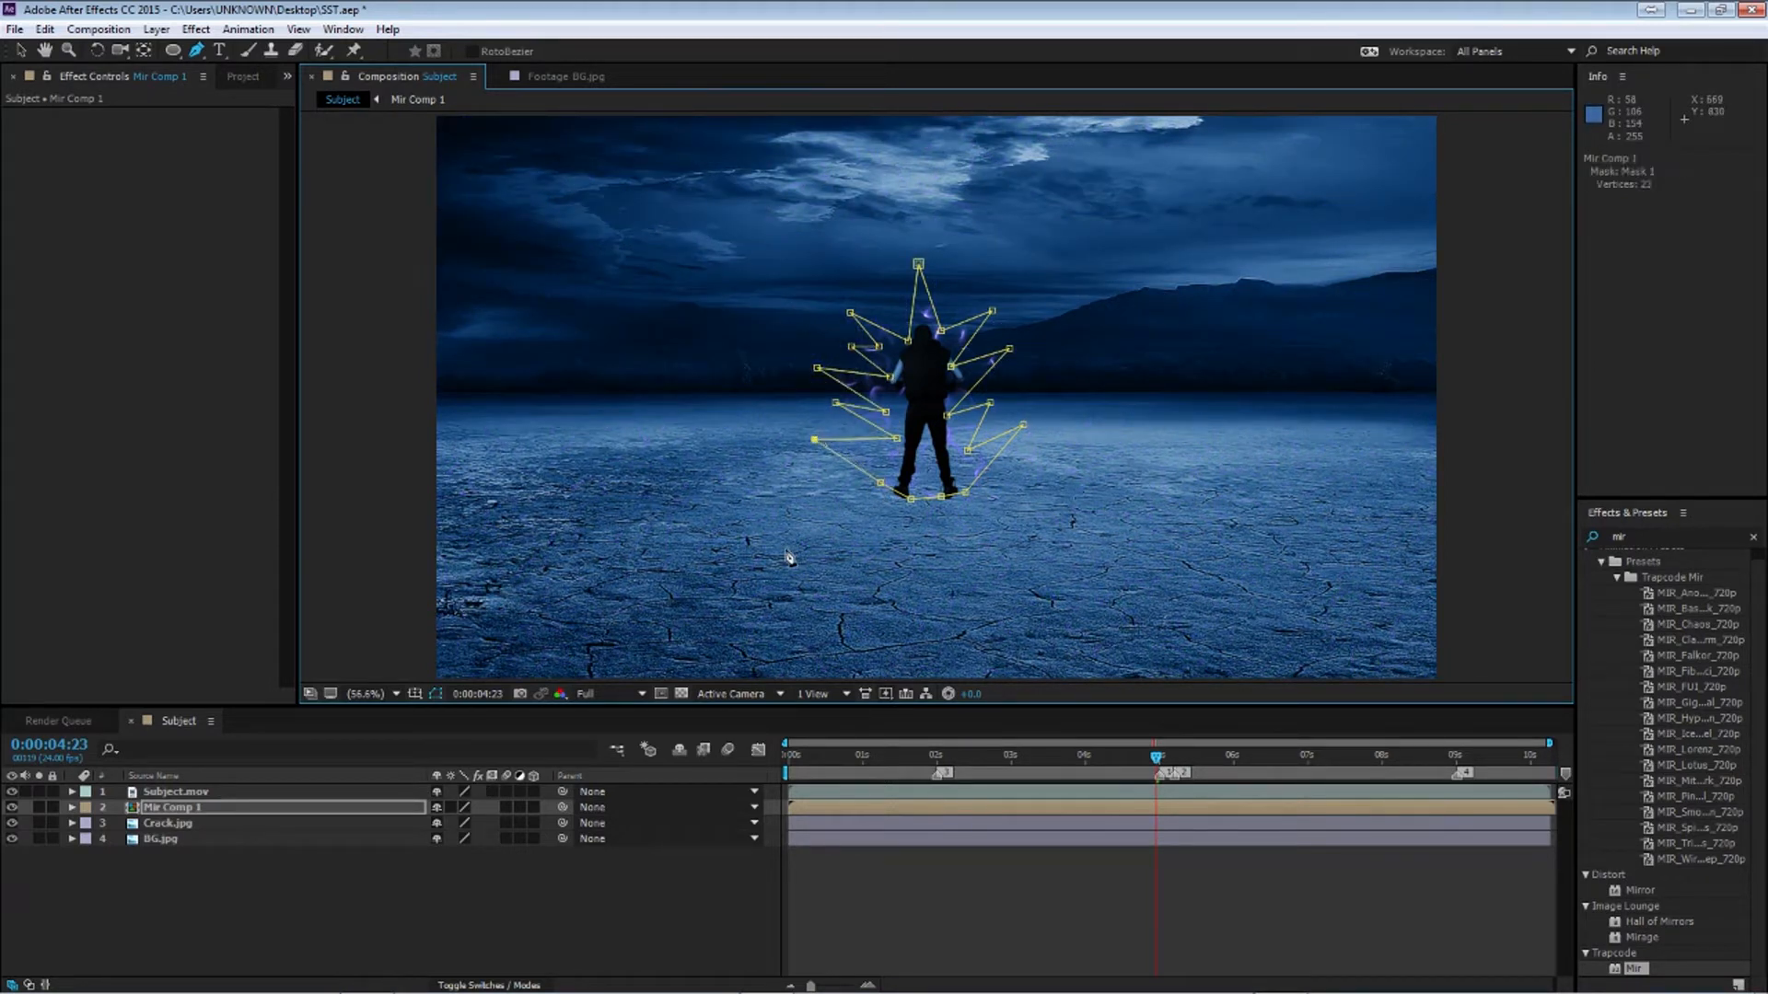
Set the mask's feather to 50 pixels
key("f")
left_click(455, 839)
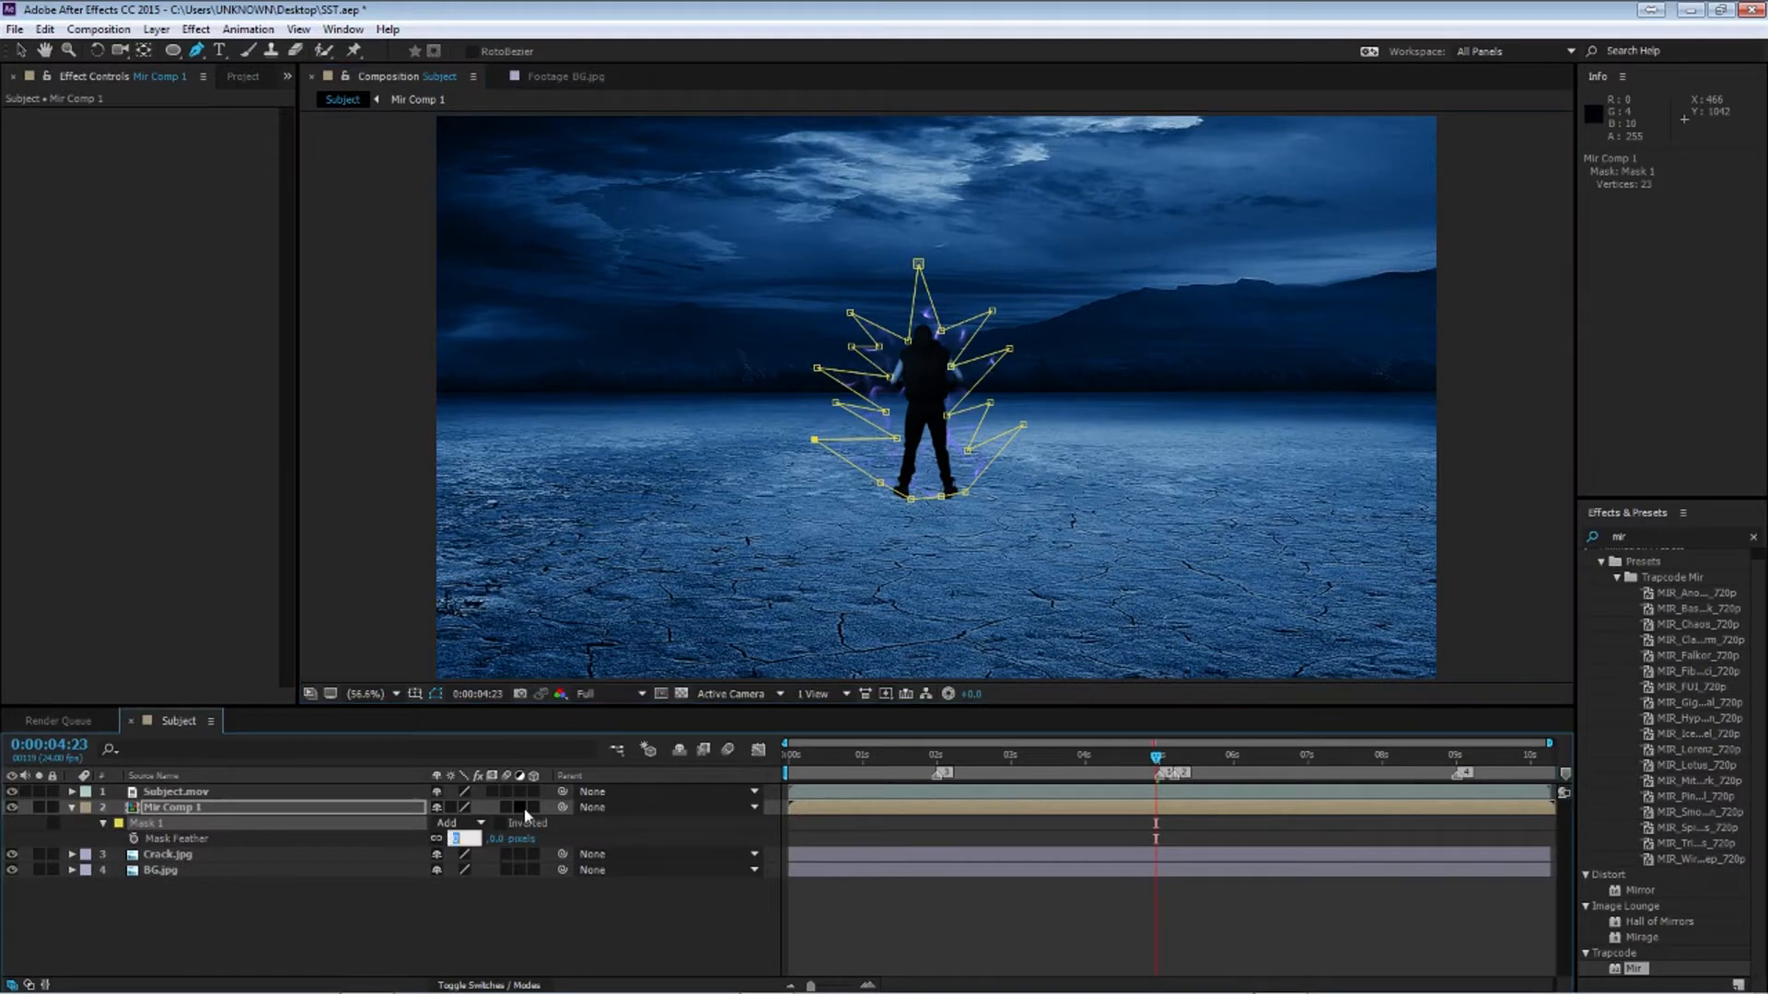
type("50")
key("Return")
left_click(286, 908)
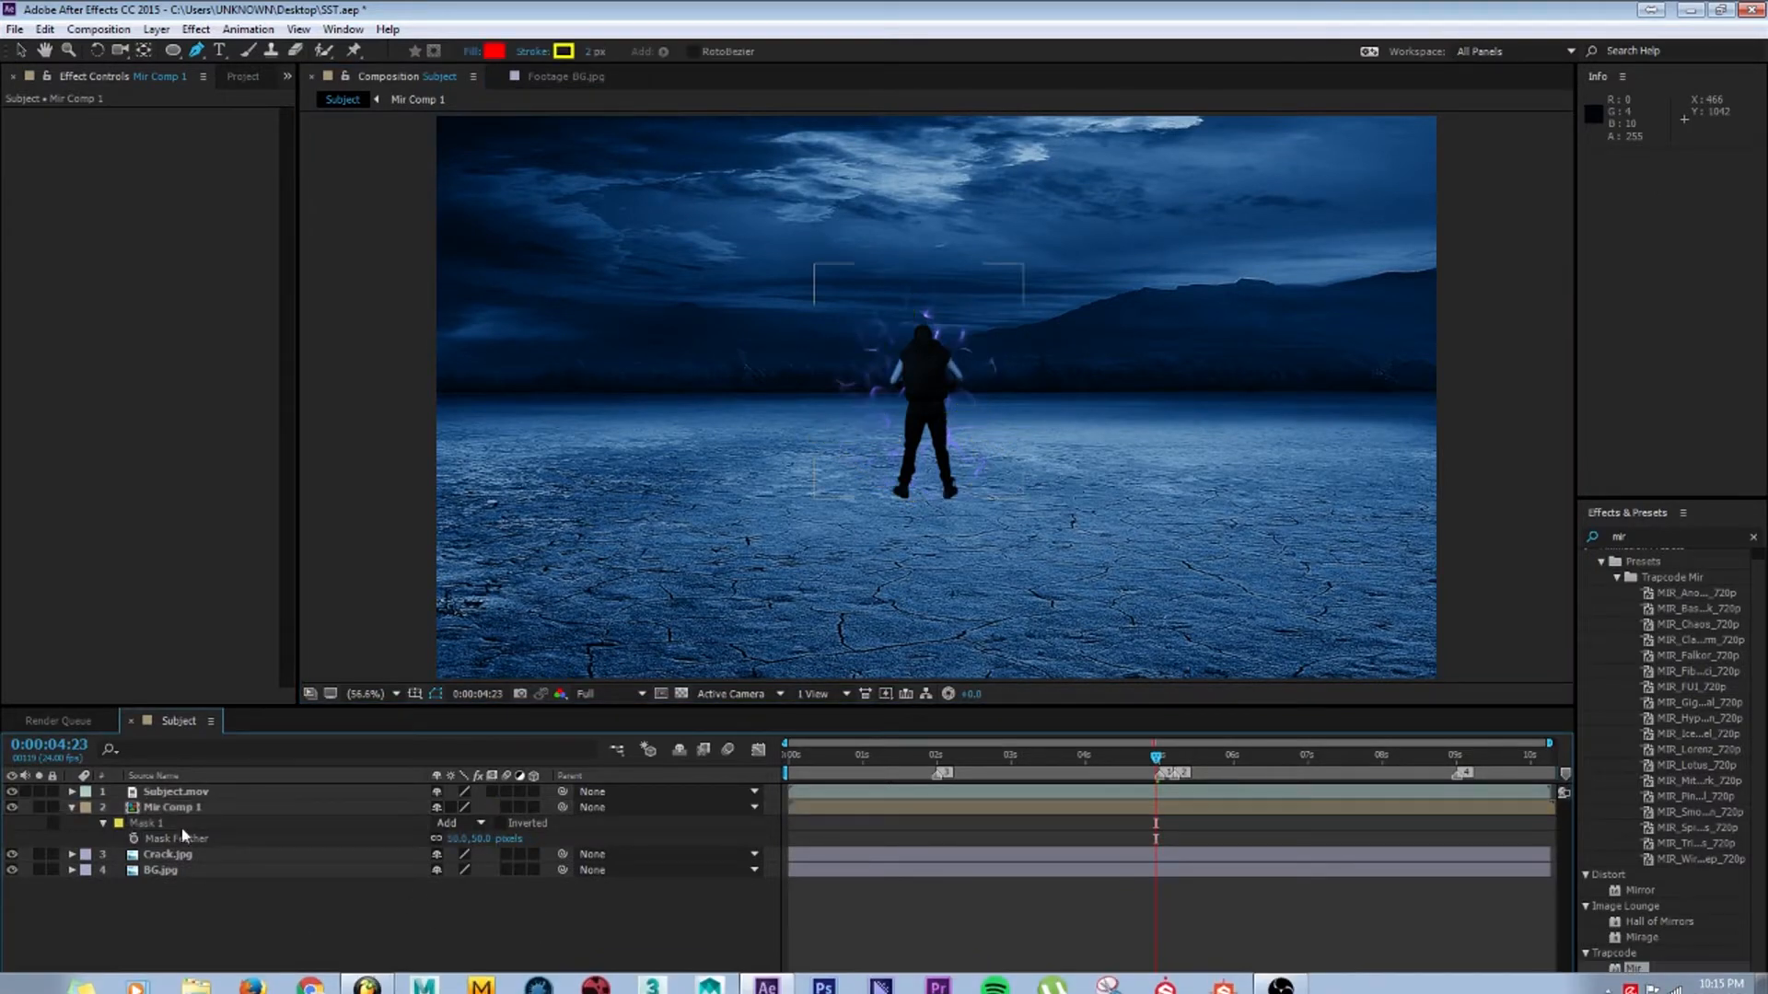
Open Mir Comp 1 and add an Offset Y keyframe on Mir's Fractal settings at 2 seconds
double_click(174, 809)
left_click_drag(1158, 755, 1158, 757)
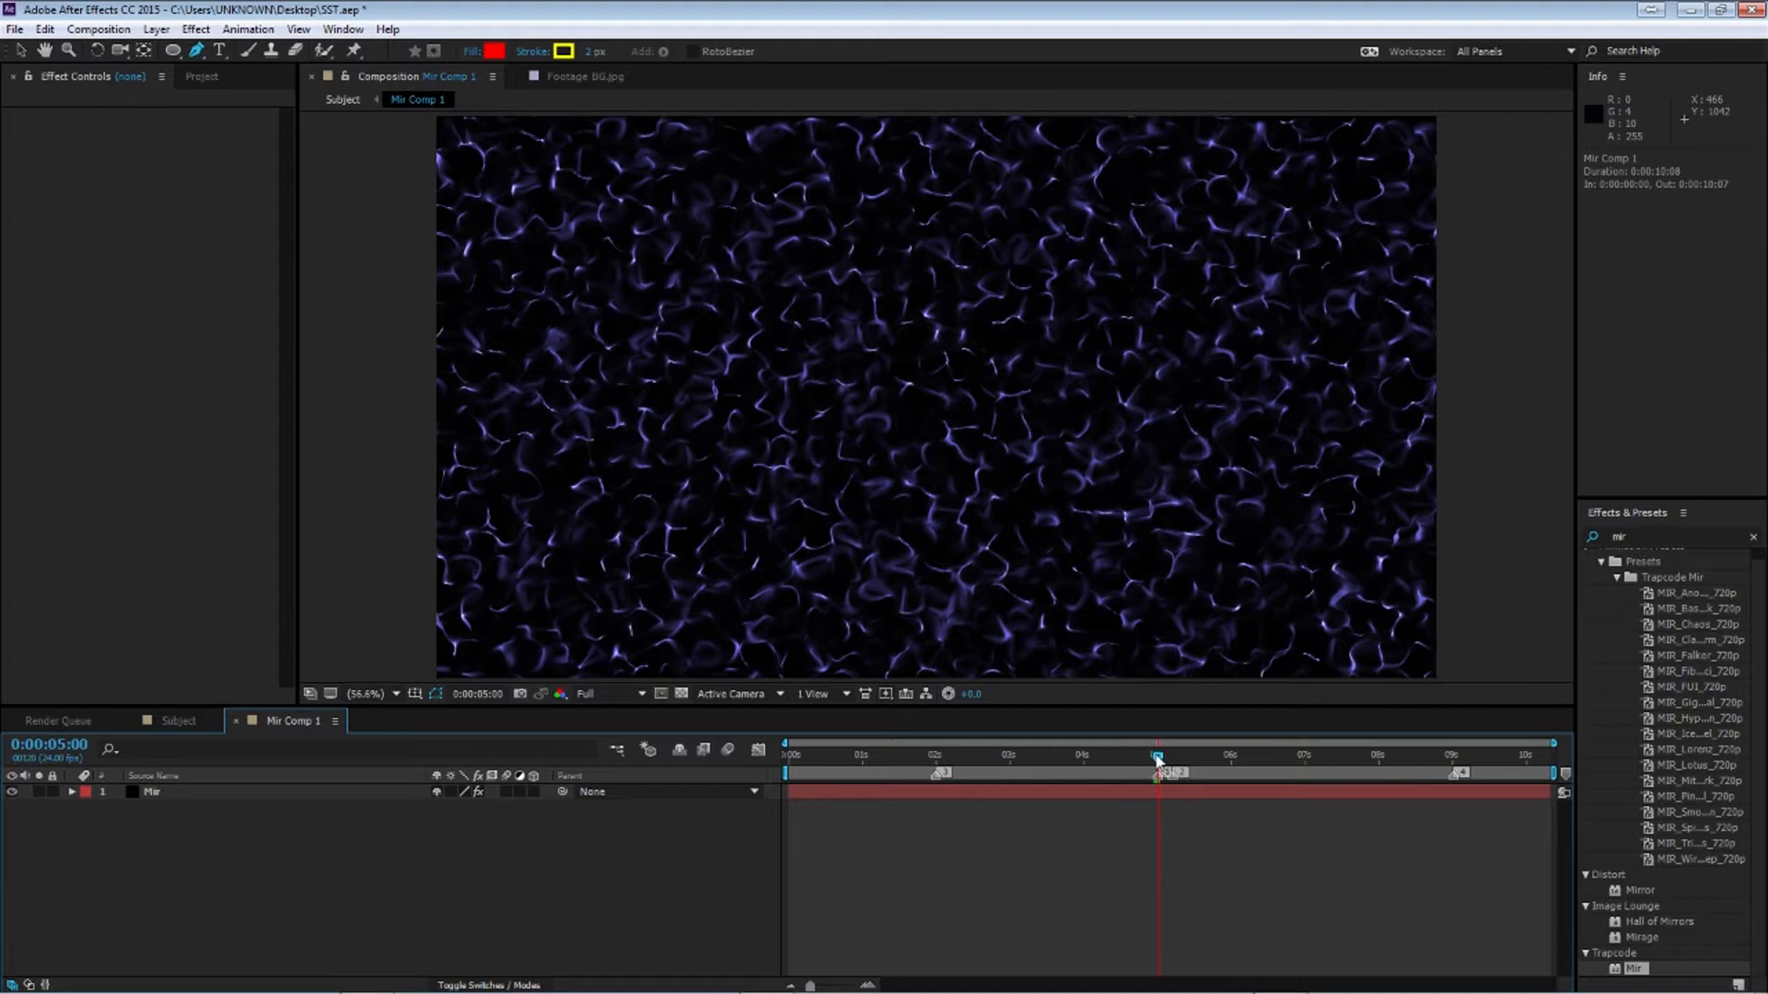
left_click(152, 792)
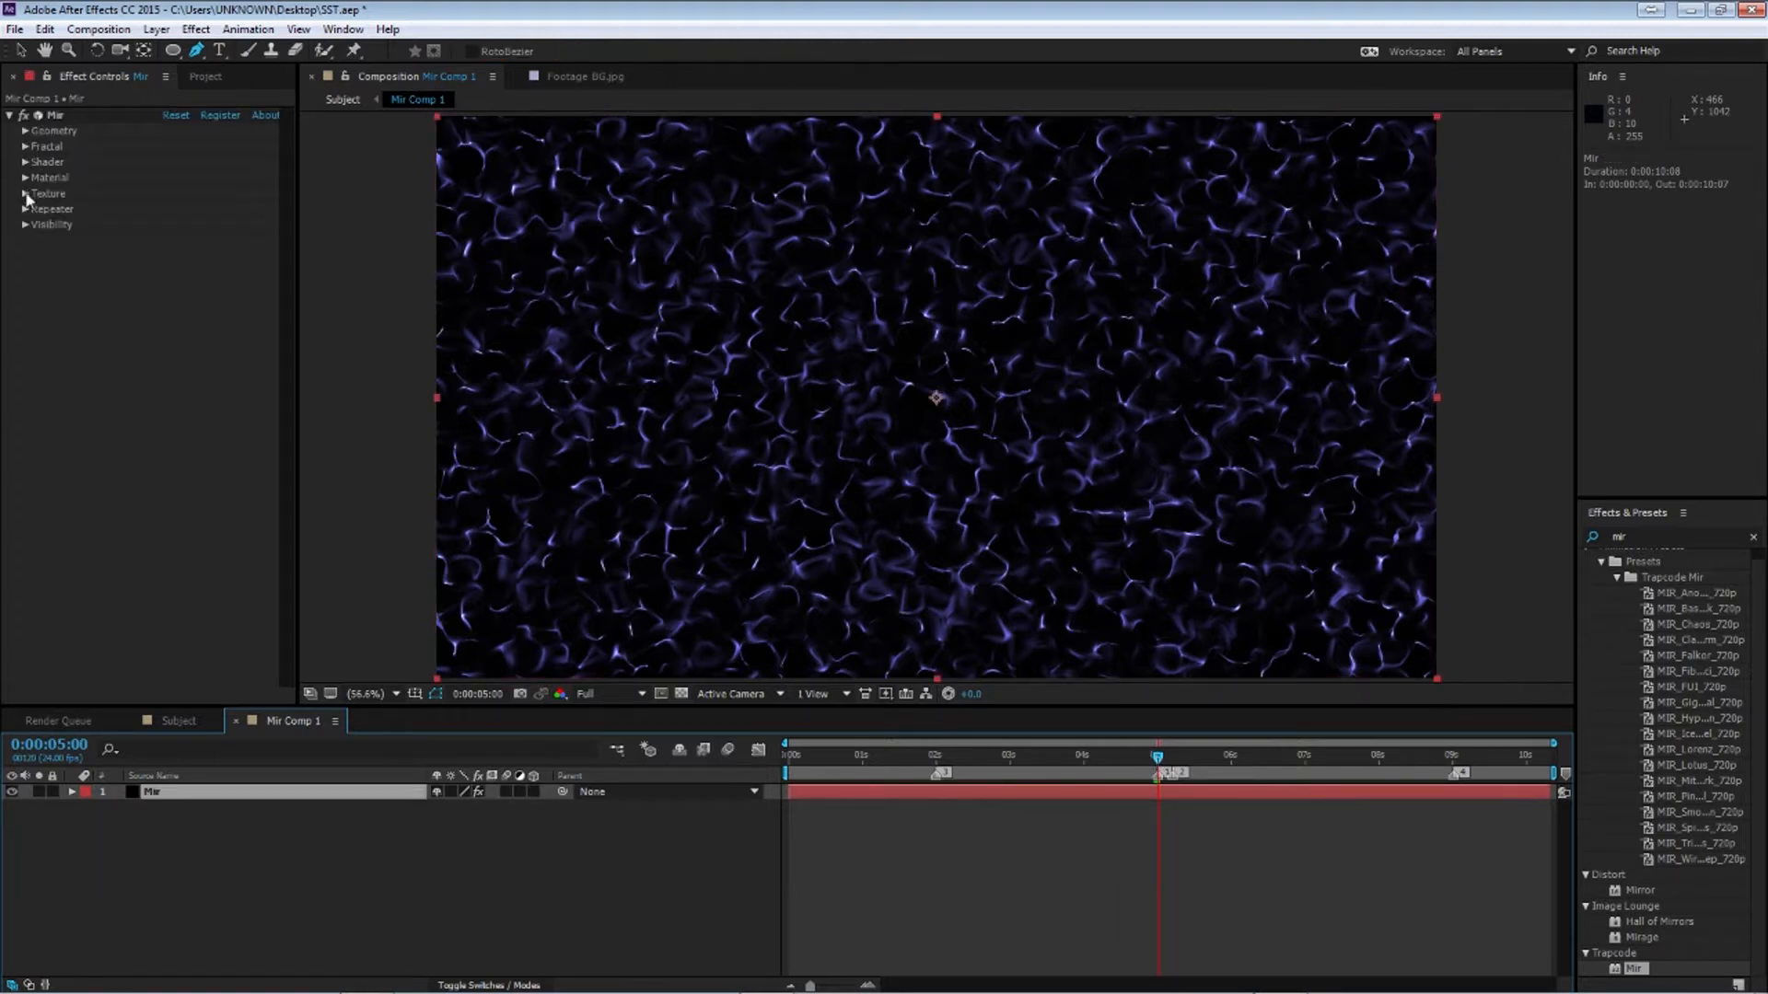
left_click(26, 148)
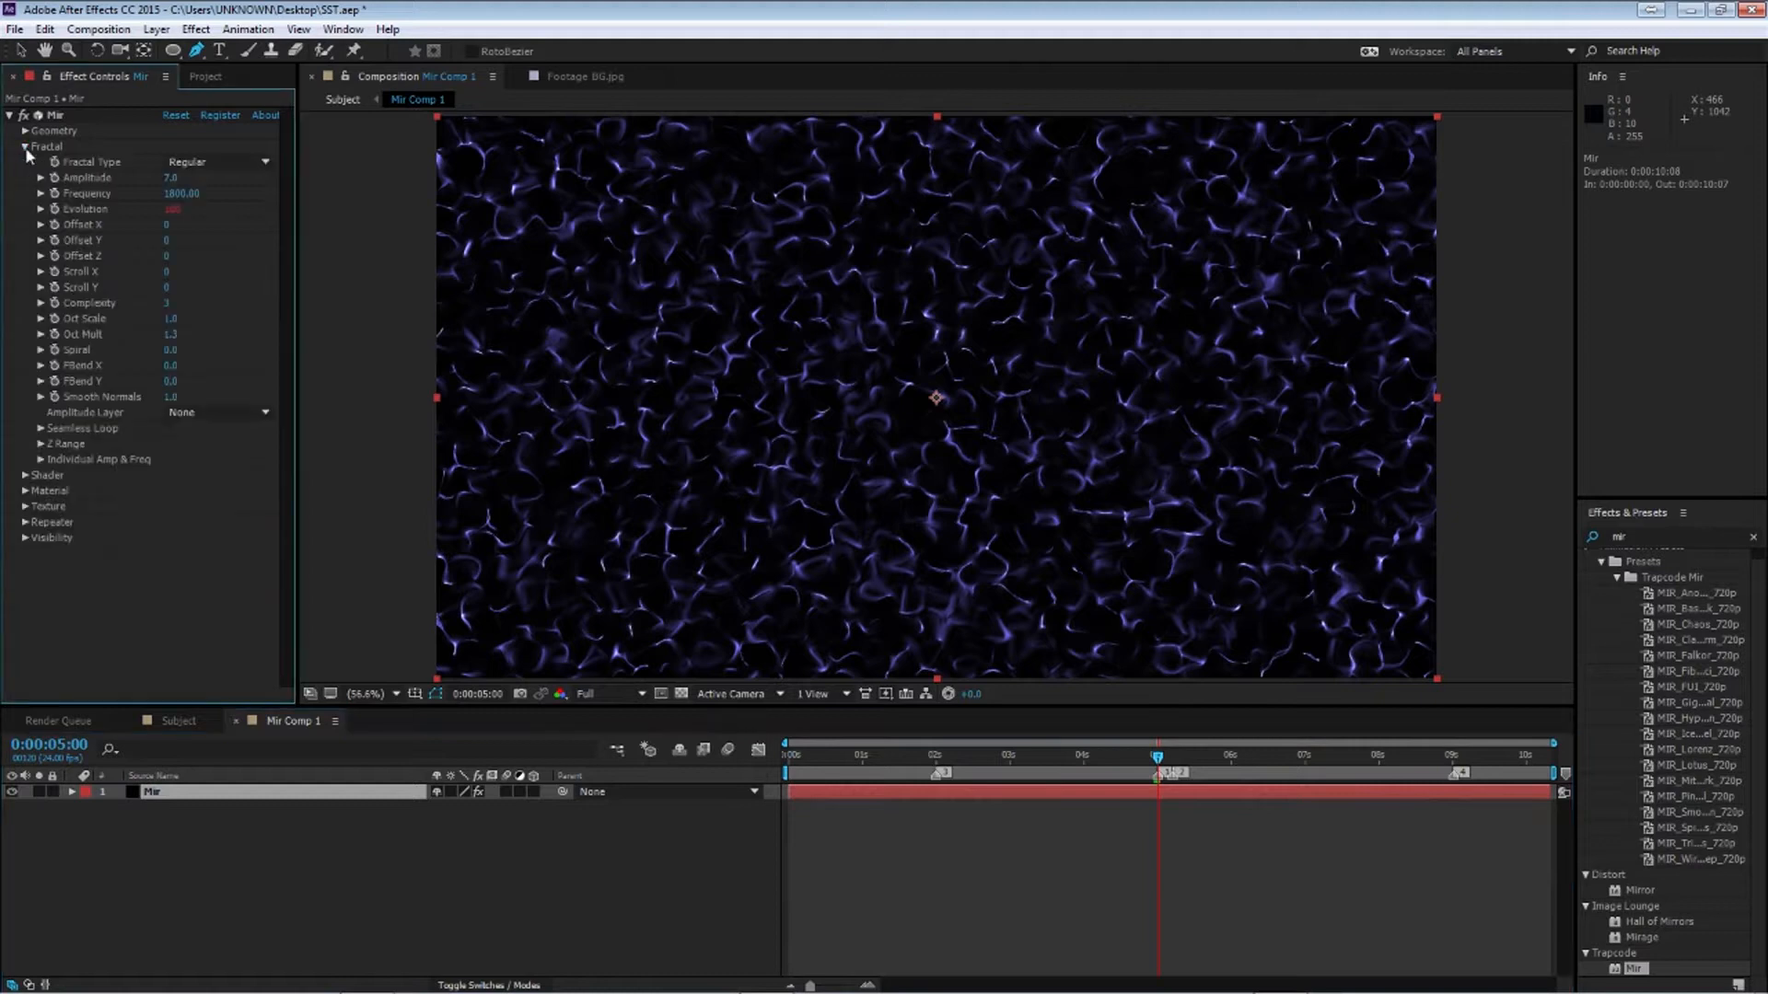
left_click_drag(1157, 758, 937, 783)
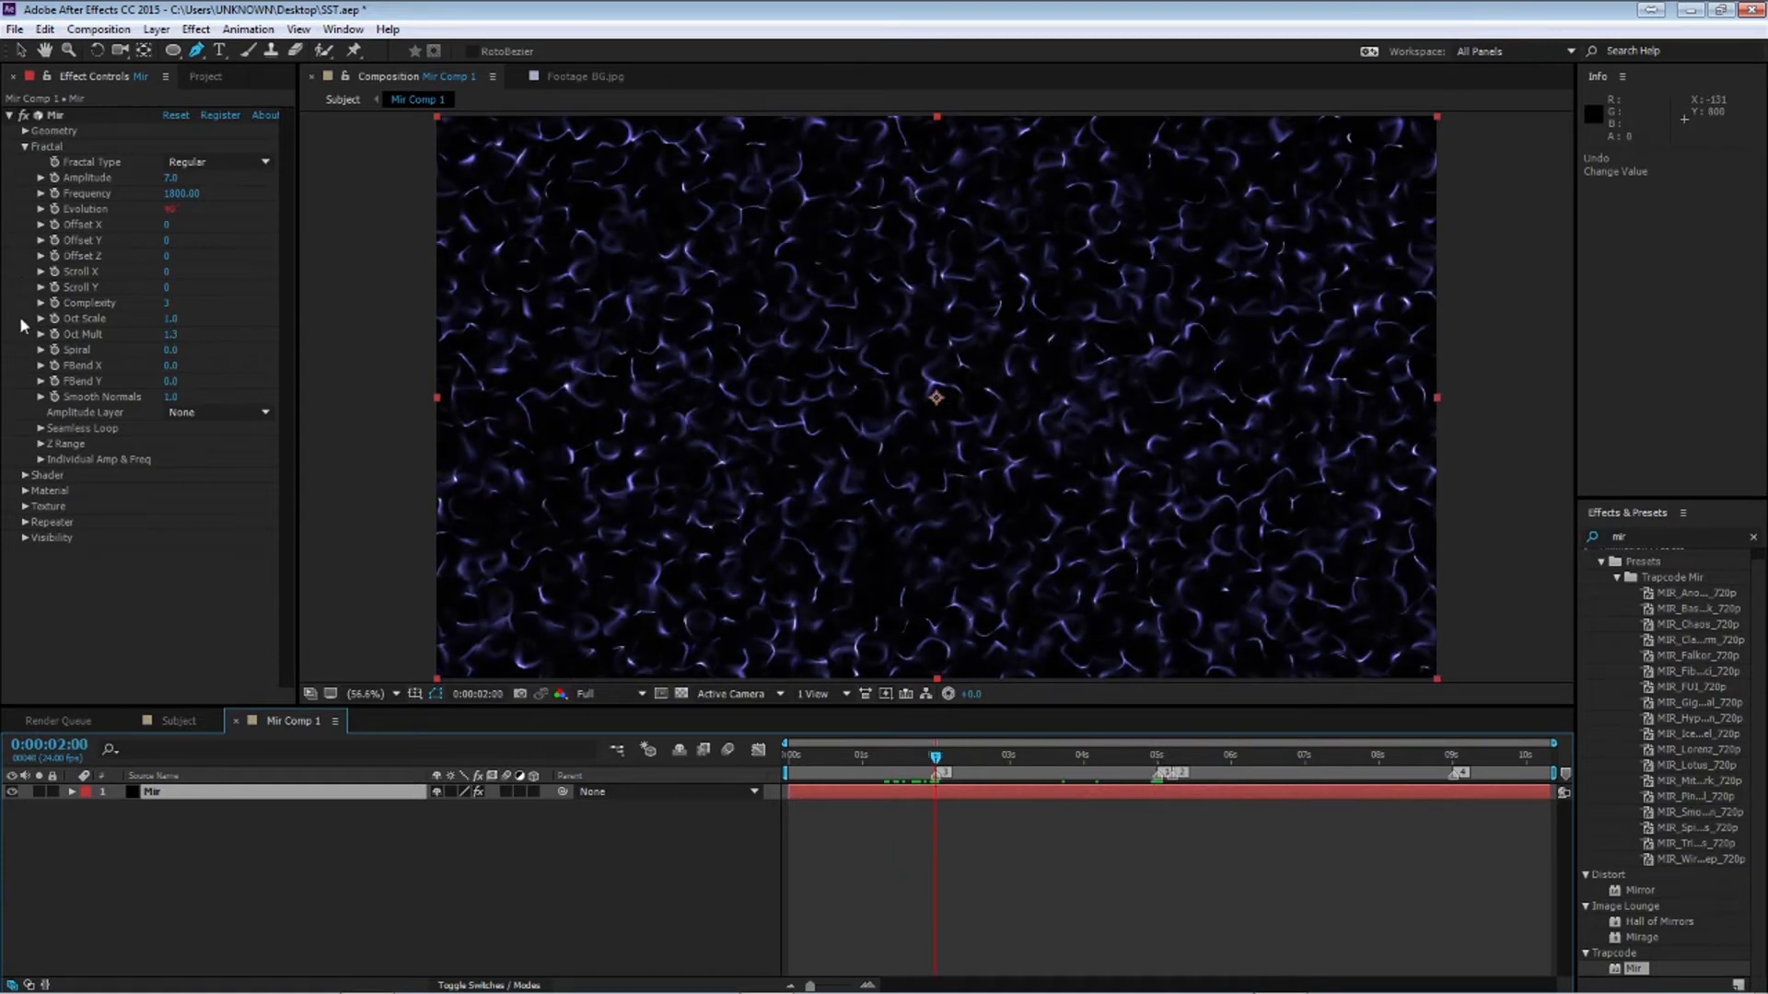
left_click(56, 241)
Set Offset Y to -100 at 5 seconds
left_click_drag(942, 747, 1158, 781)
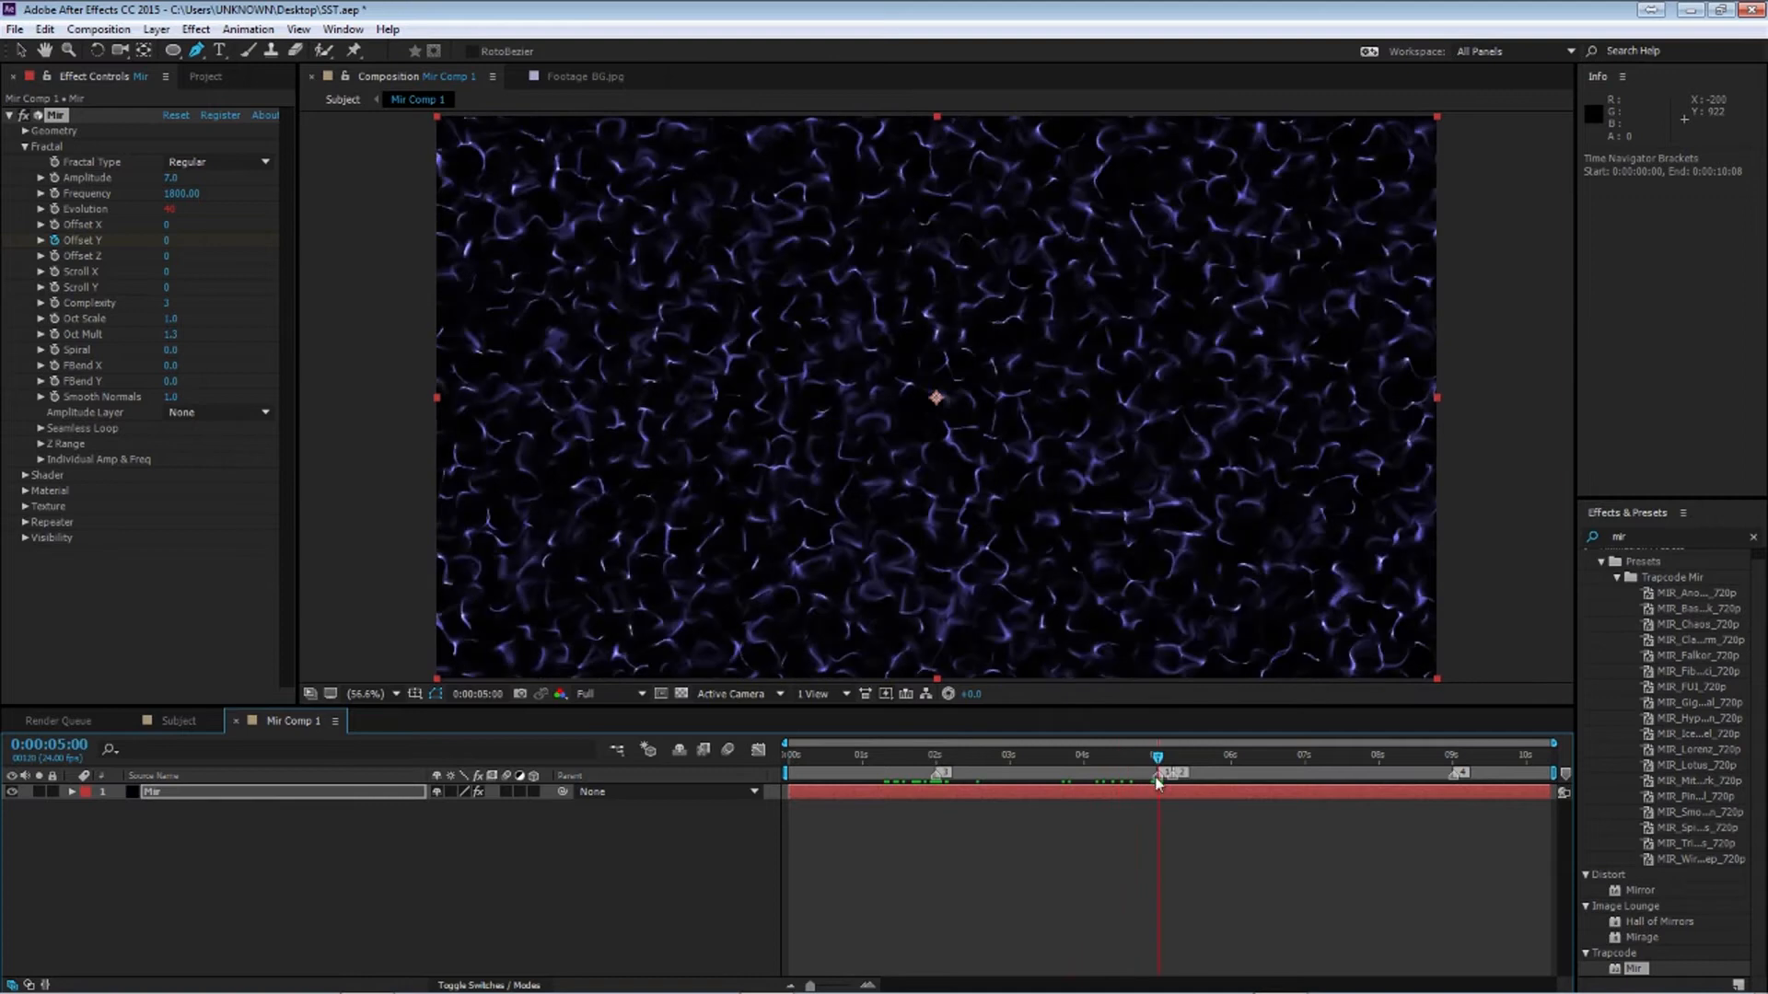
left_click_drag(166, 240, 0, 257)
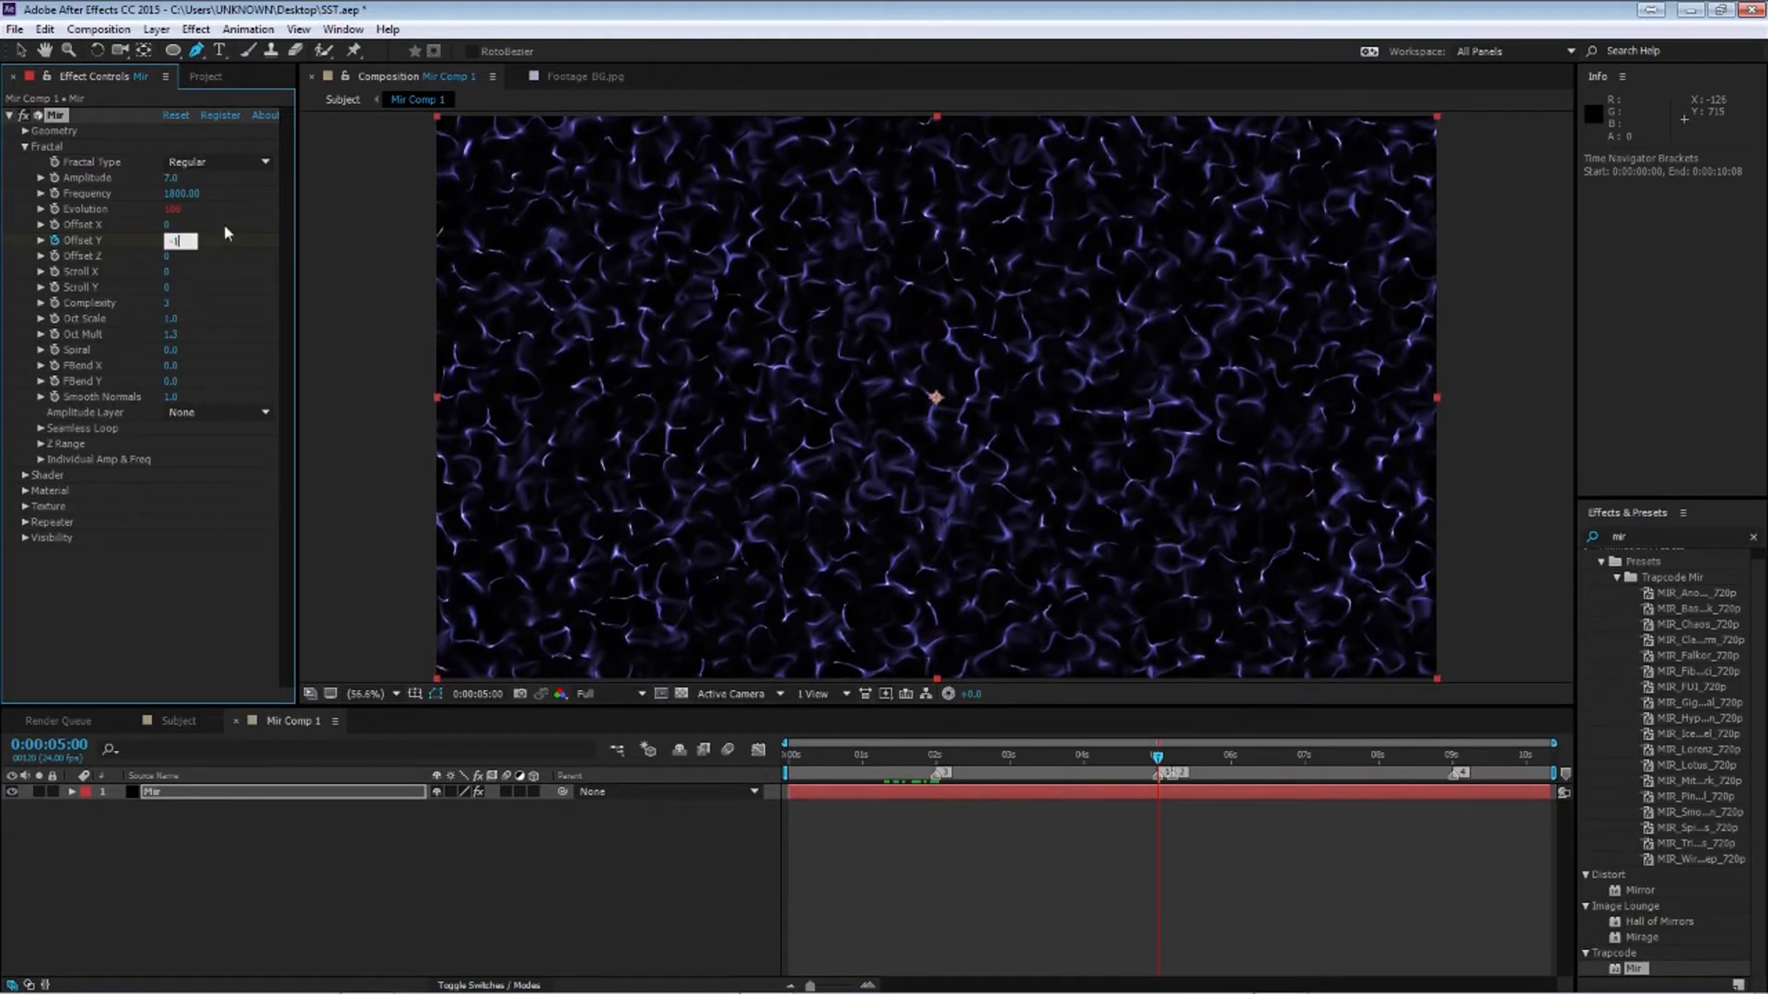
key("Return")
Set Offset Y to -500 at about 5 seconds 5 frames
left_click(933, 750)
left_click_drag(933, 751, 1172, 757)
left_click(176, 242)
type("-500")
key("Return")
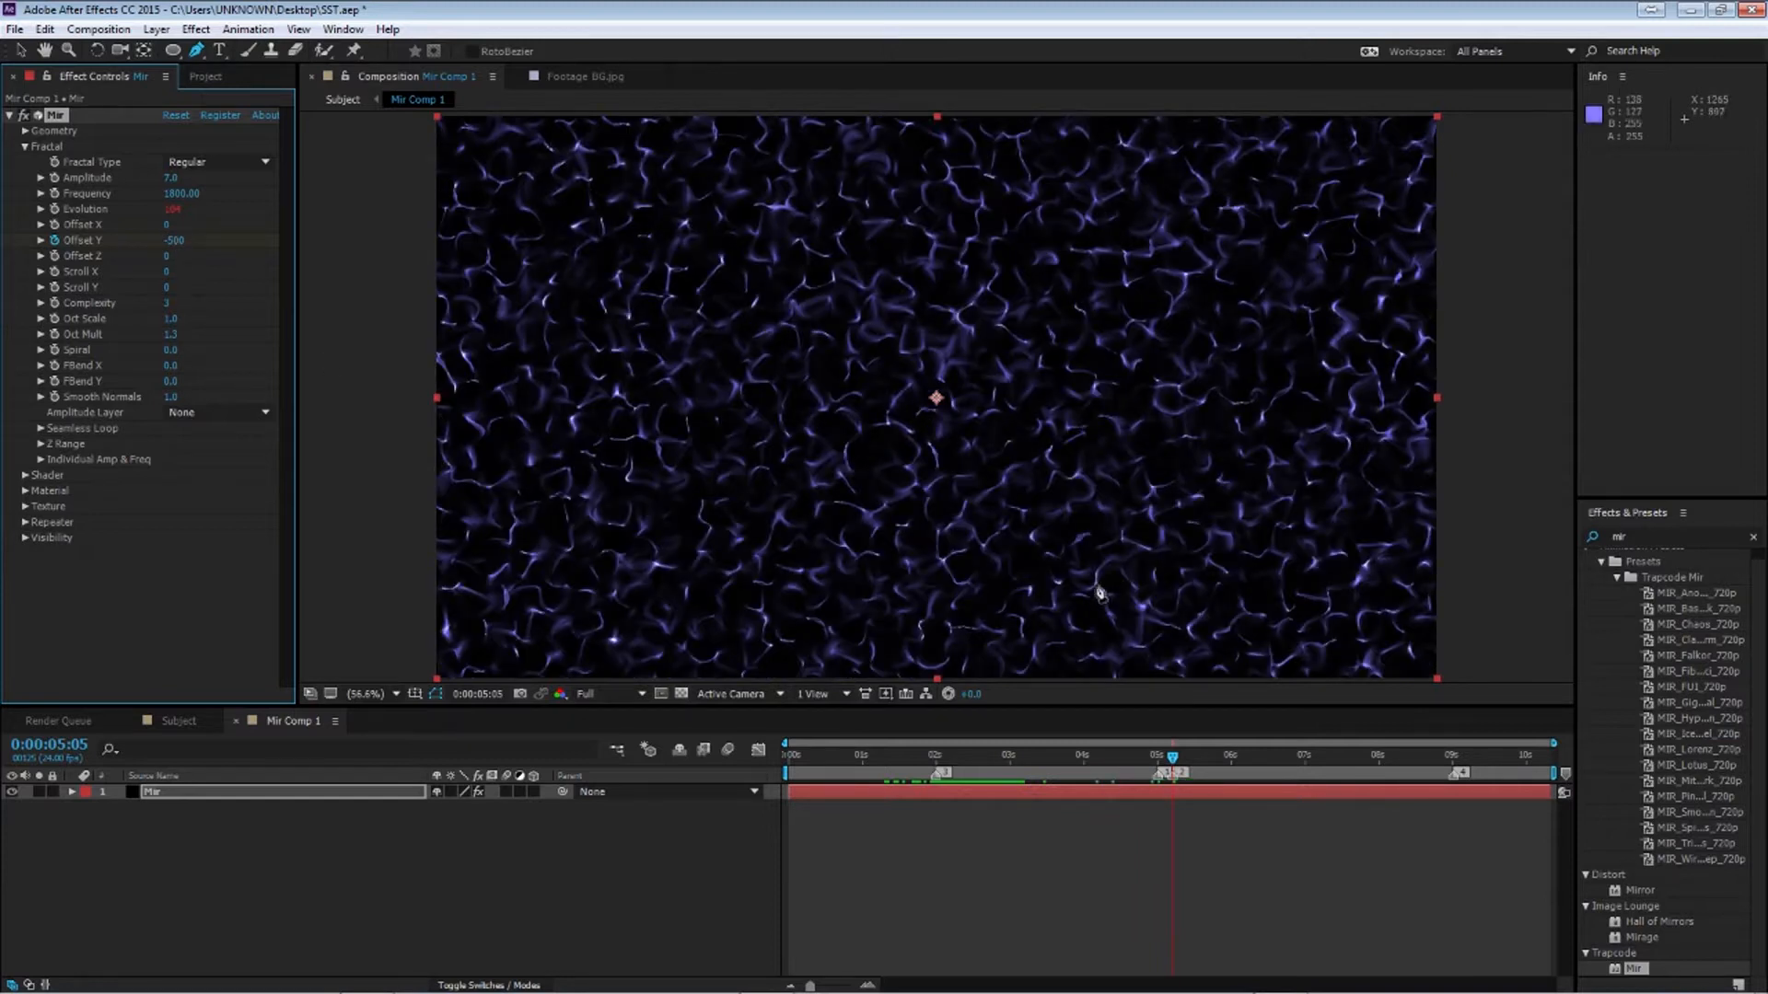
Set Offset Y to -700 at 9 seconds
left_click_drag(1172, 759, 1452, 757)
left_click(174, 240)
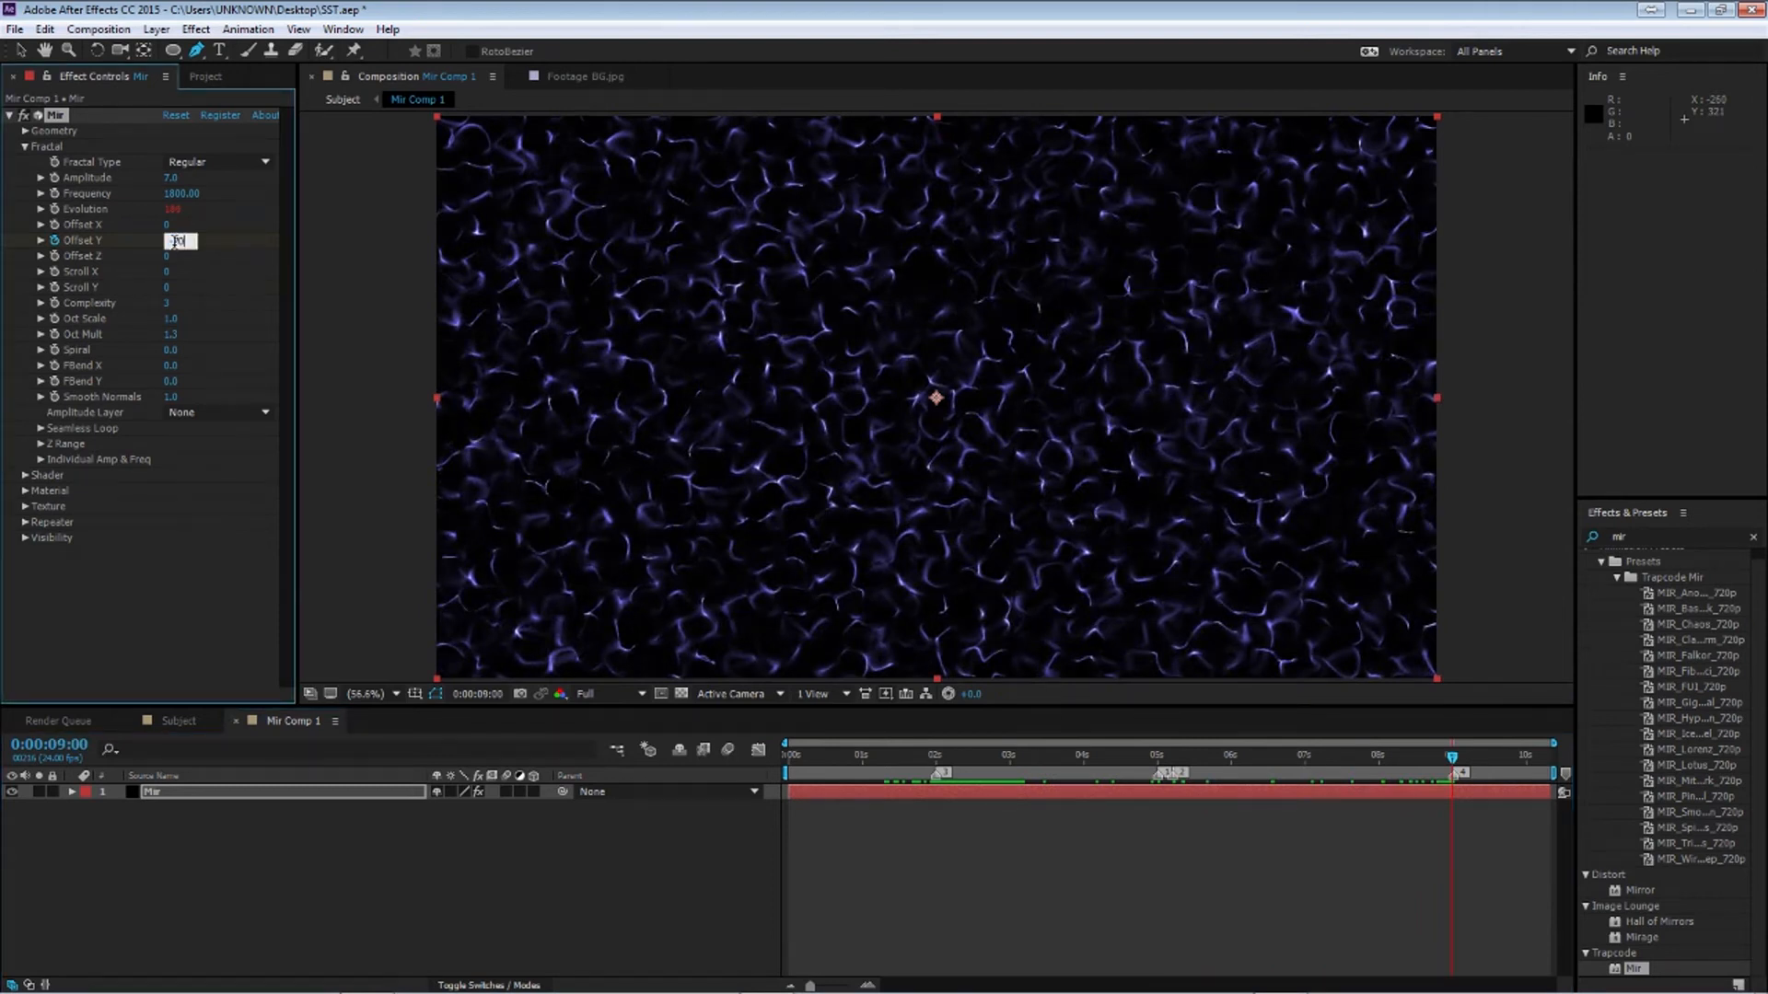
type("-700")
key("Return")
Reveal the layer's keyframes and preview the Offset Y animation
key("u")
left_click_drag(948, 756, 886, 757)
key("space")
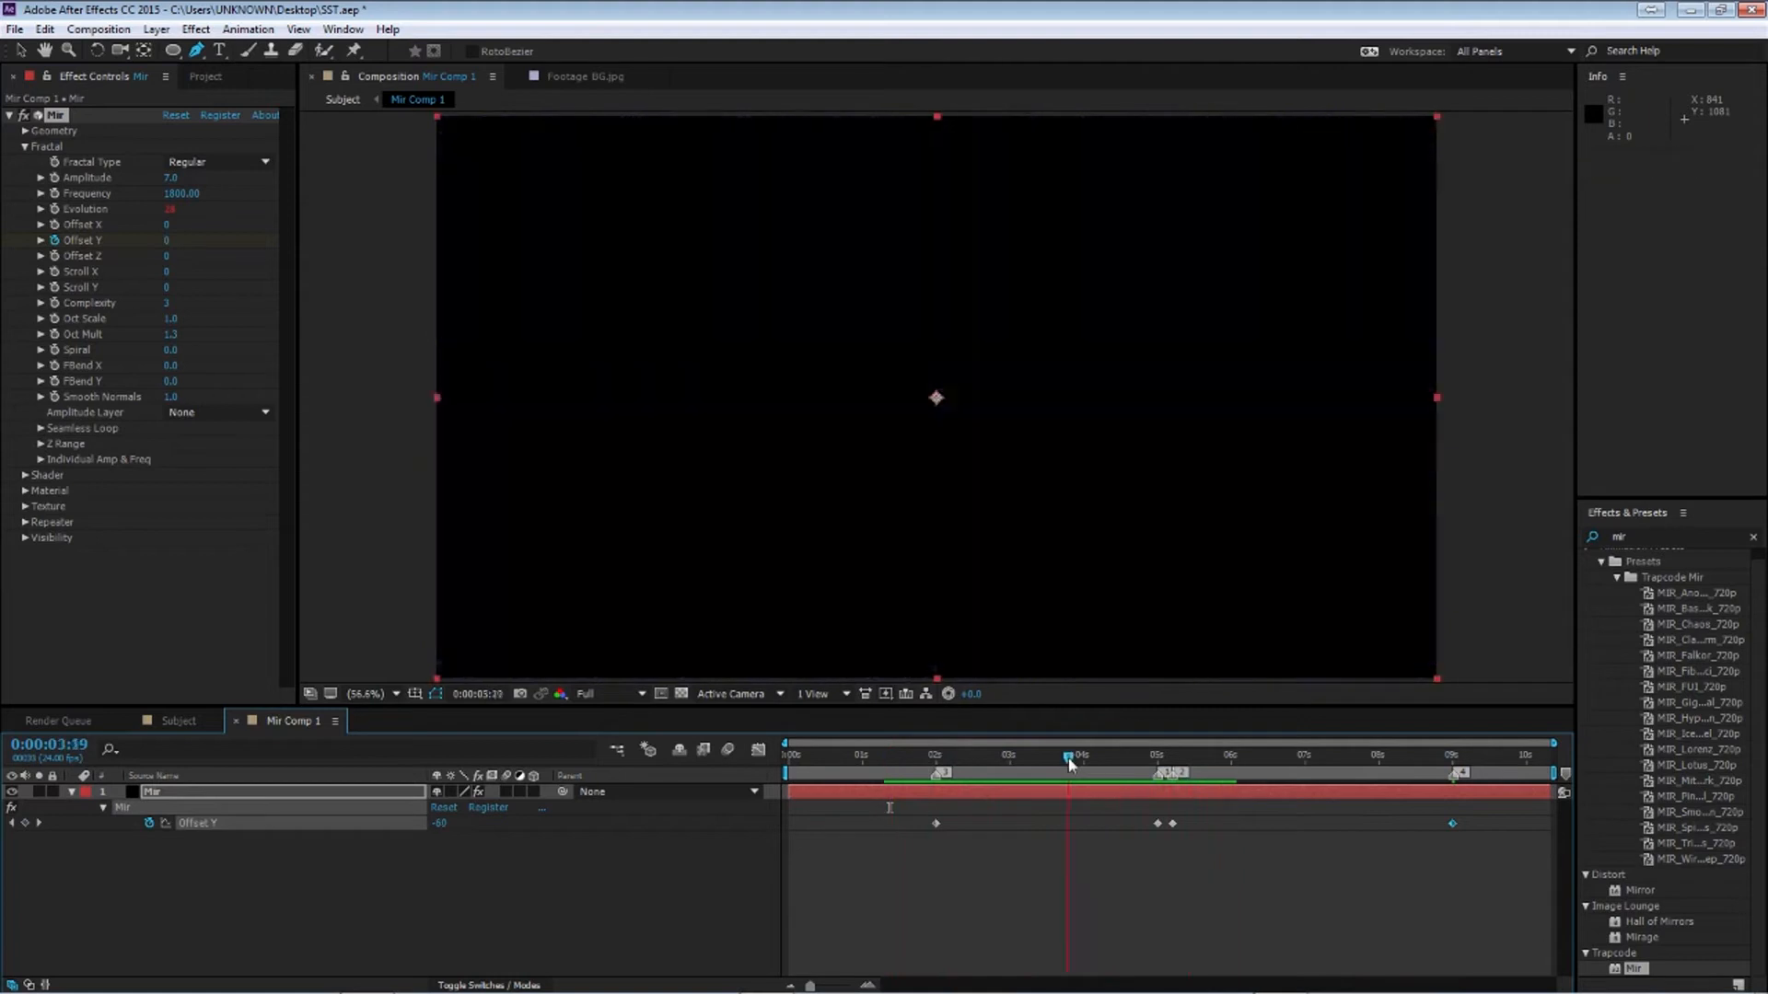
Delete the Offset Y keyframe at 5 seconds and scrub through the animation
left_click(1151, 757)
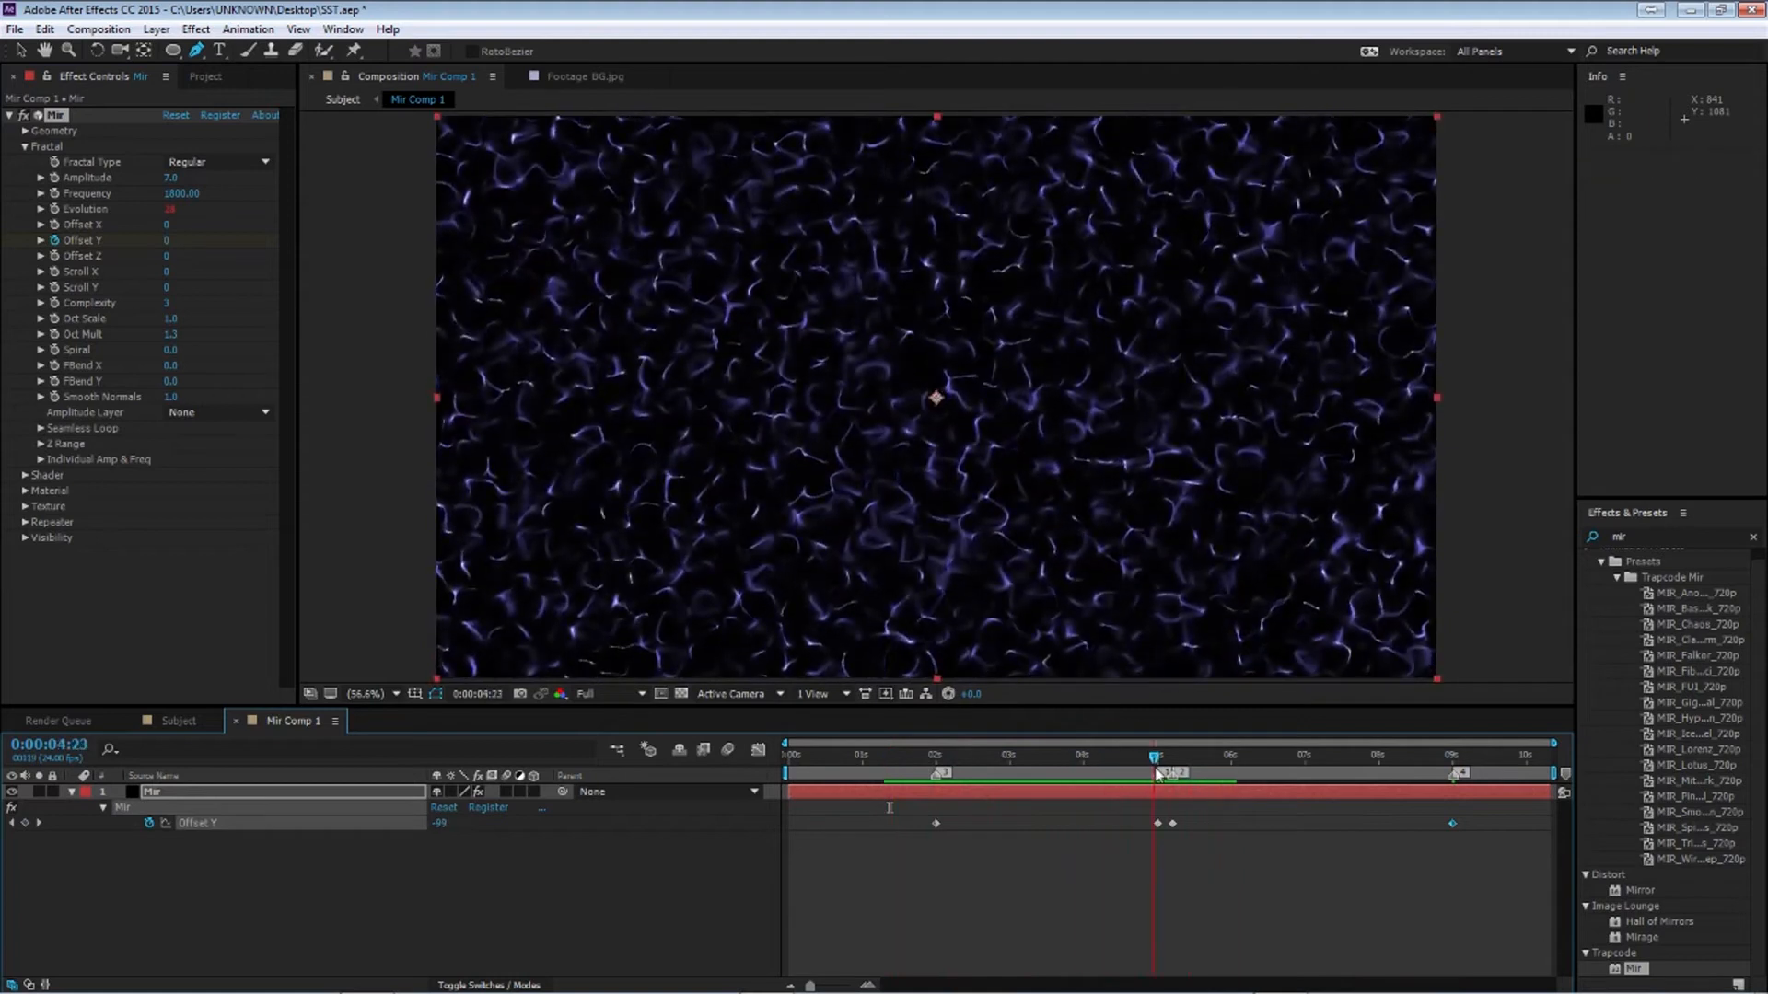
key("k")
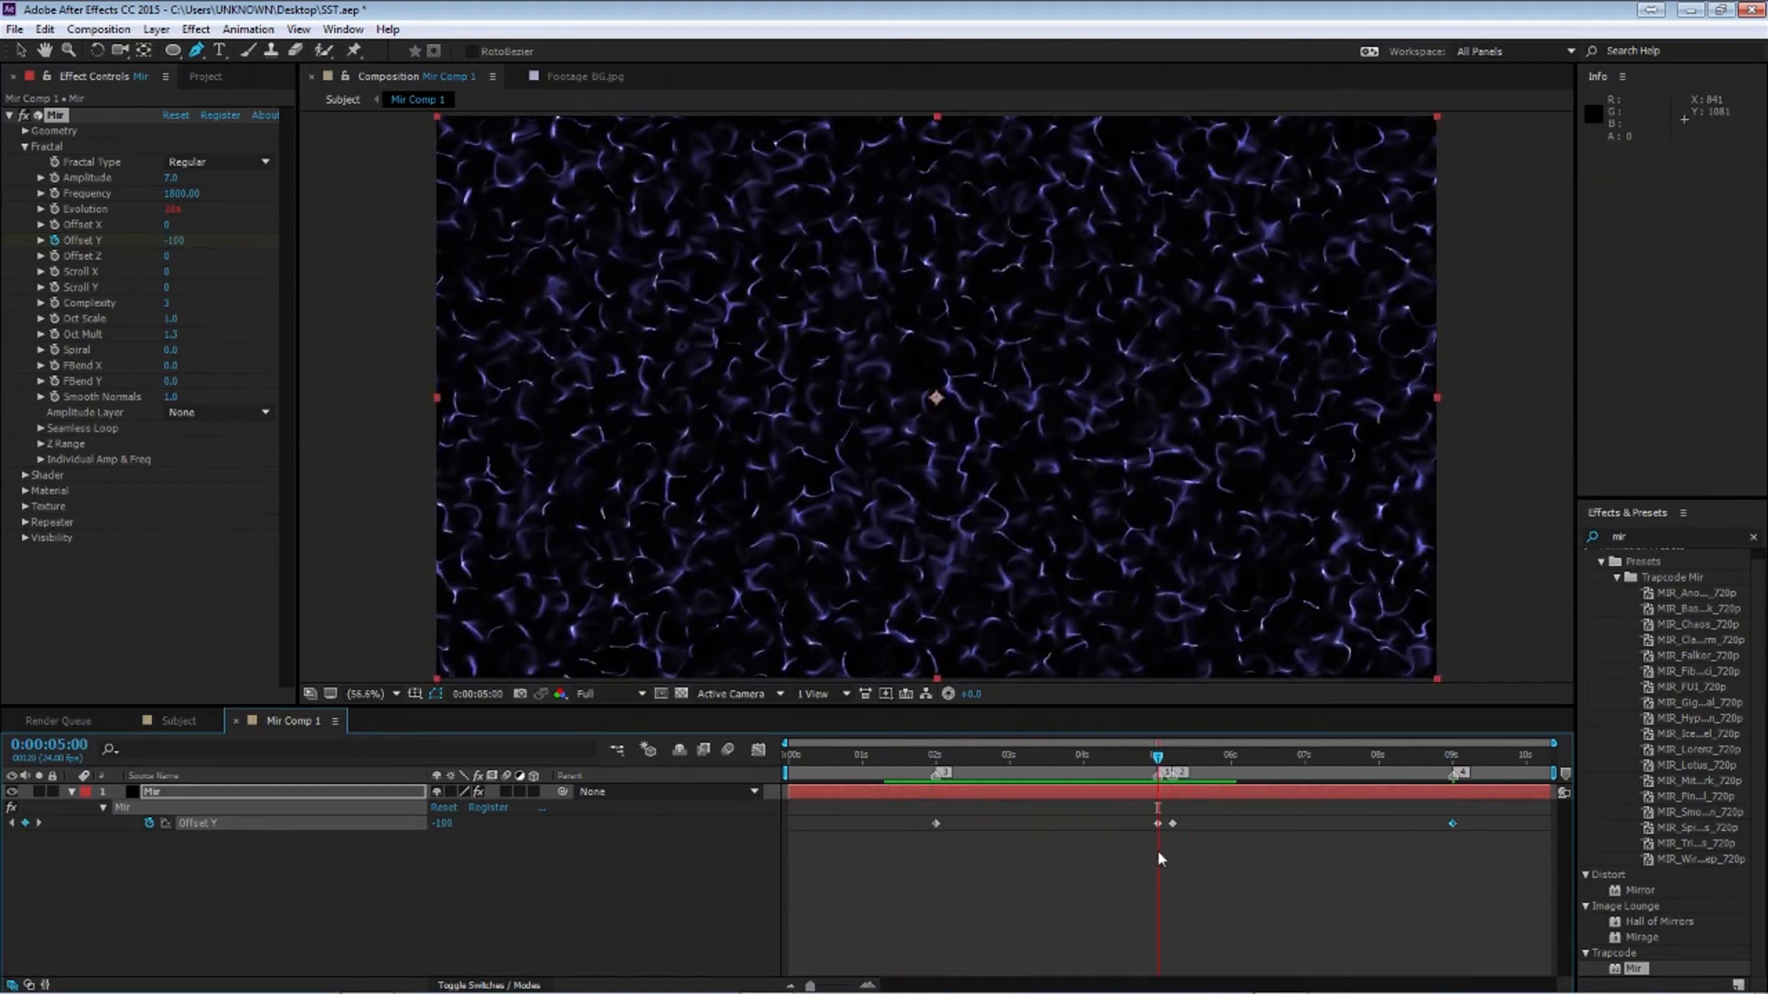
key("ctrl+x")
key("space")
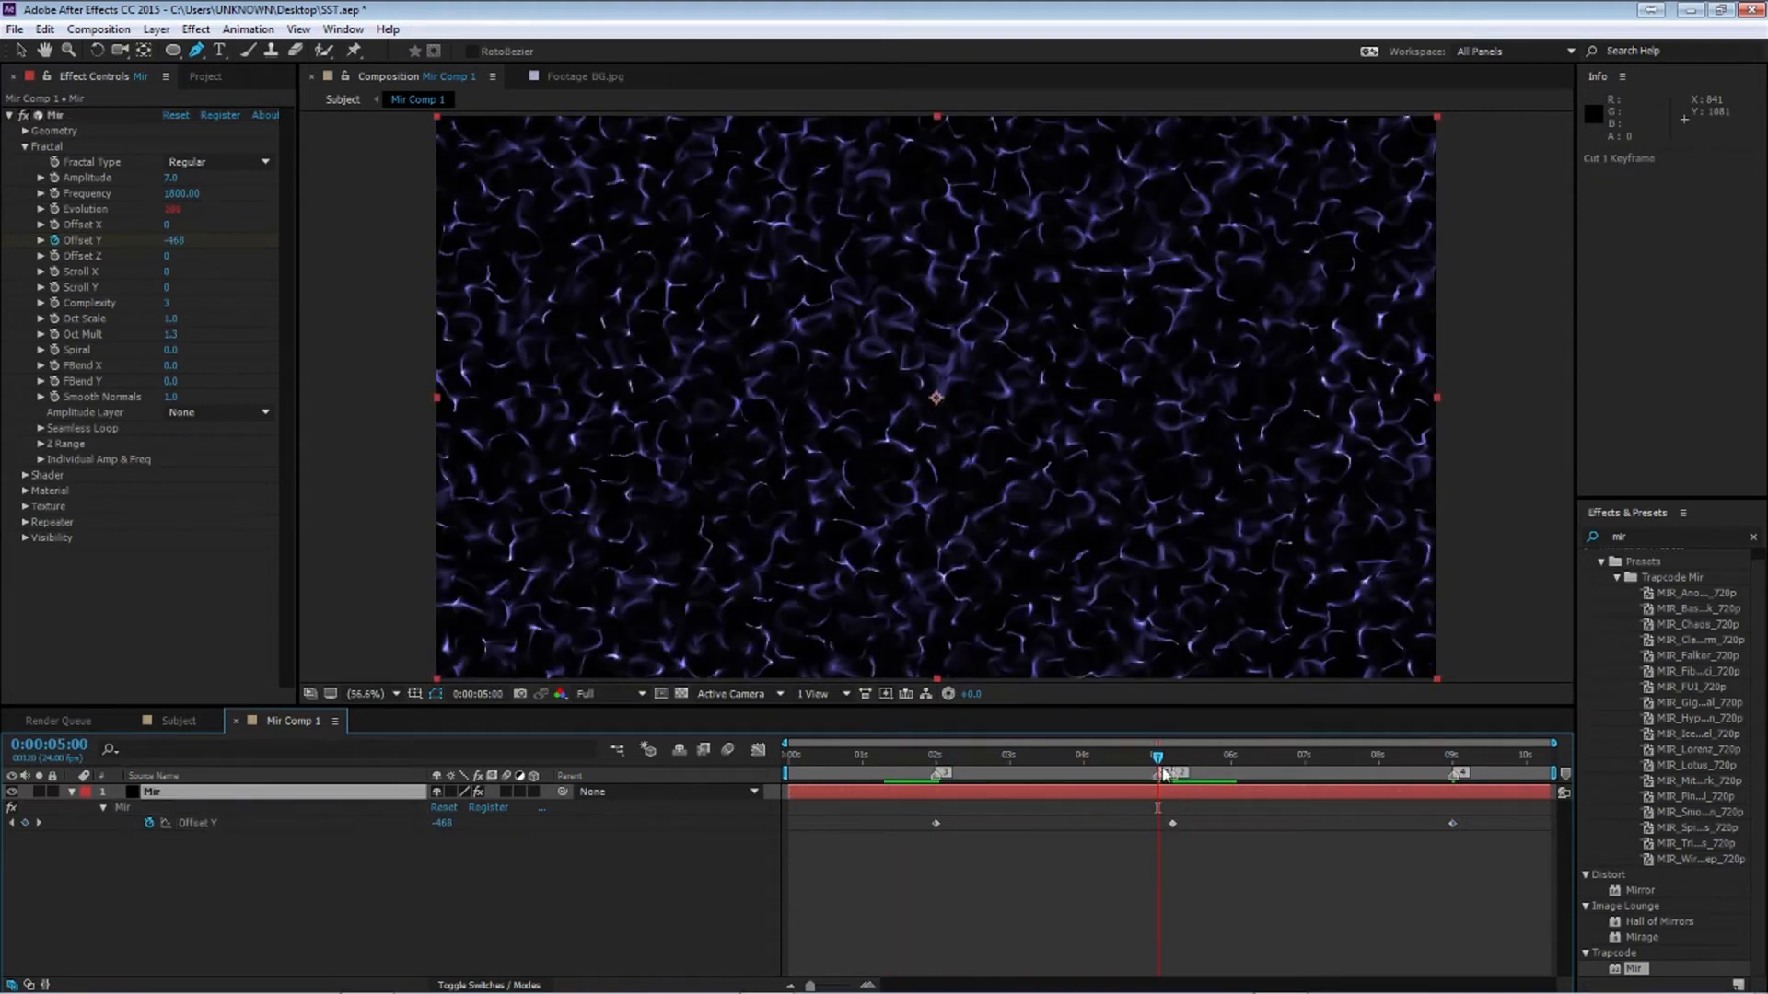
left_click_drag(1484, 814, 928, 840)
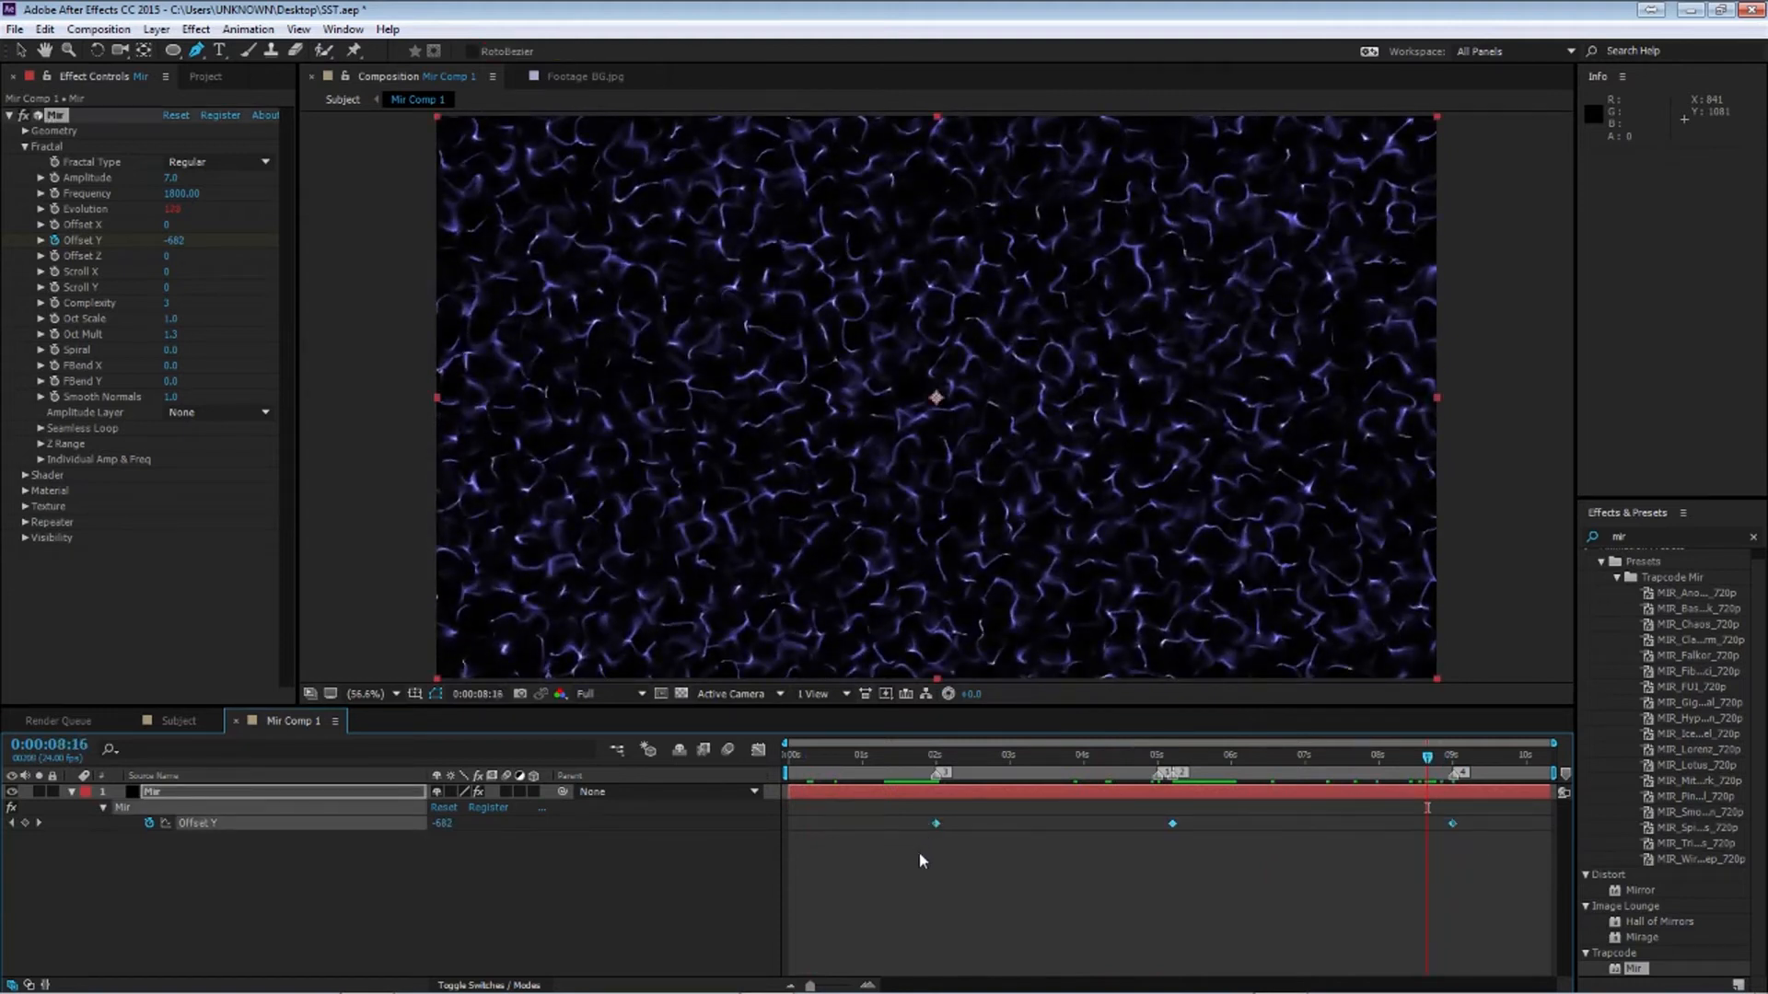
Apply easy ease to the Offset Y keyframes and reshape their Bezier handles in the graph editor
key("F9")
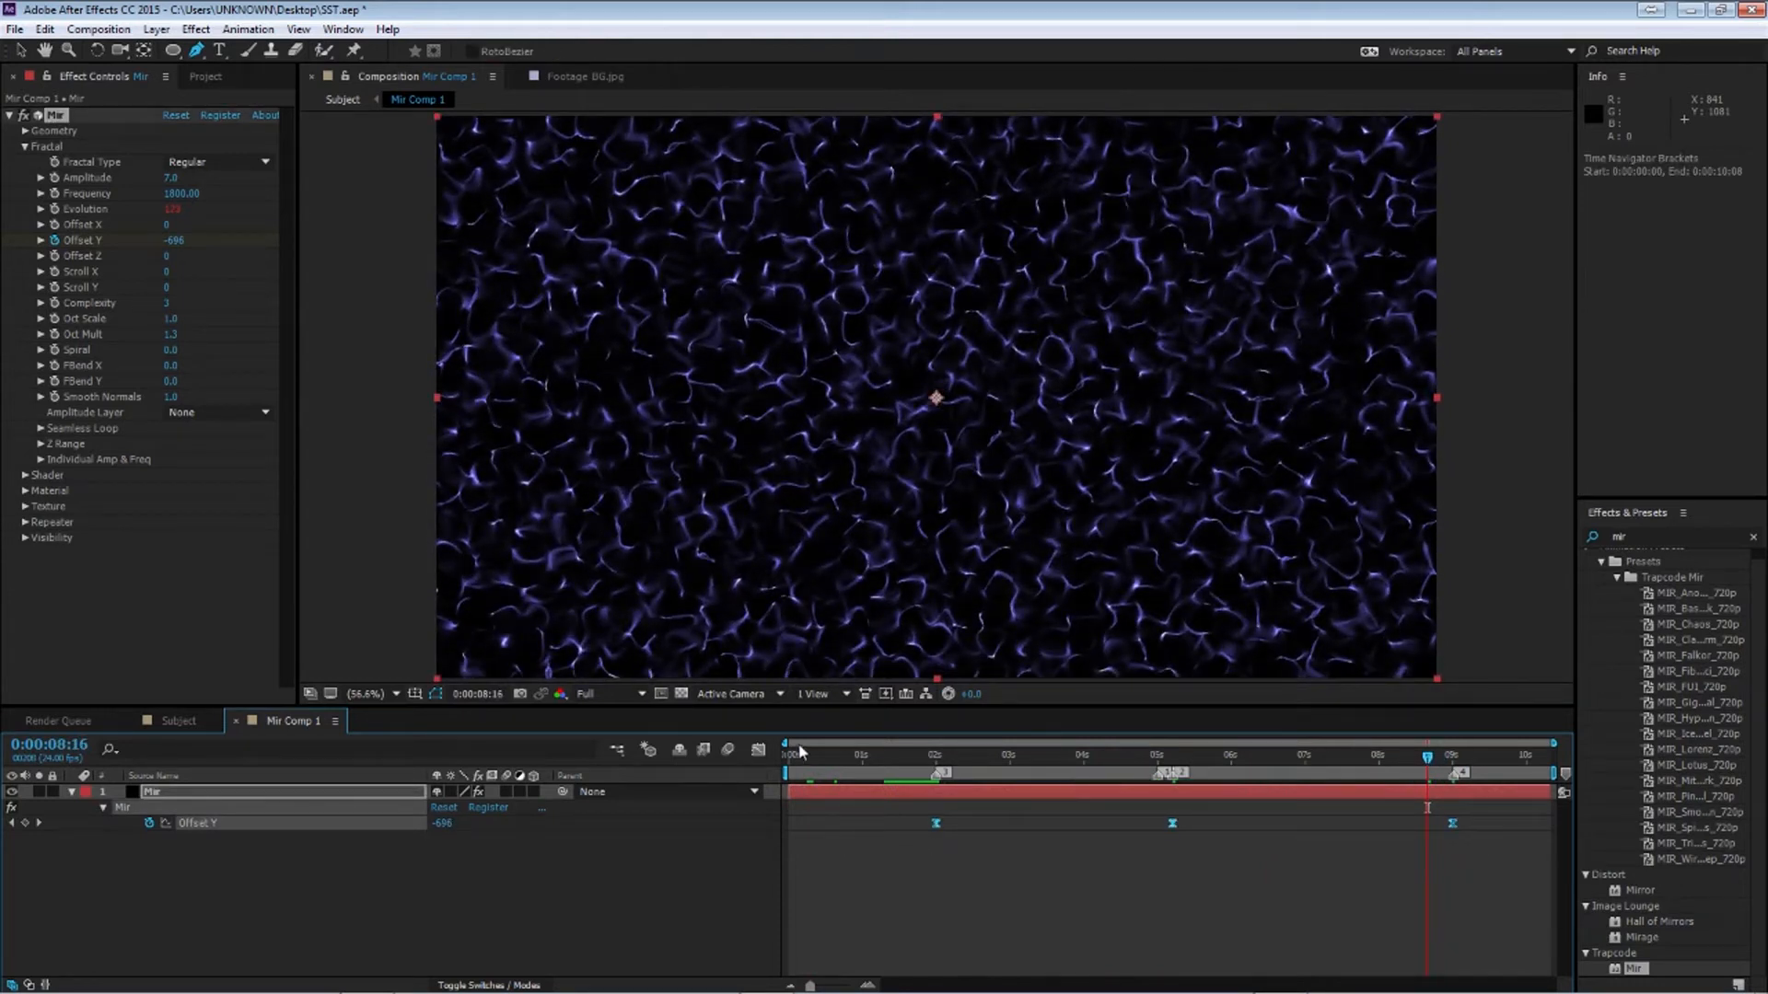
left_click(758, 749)
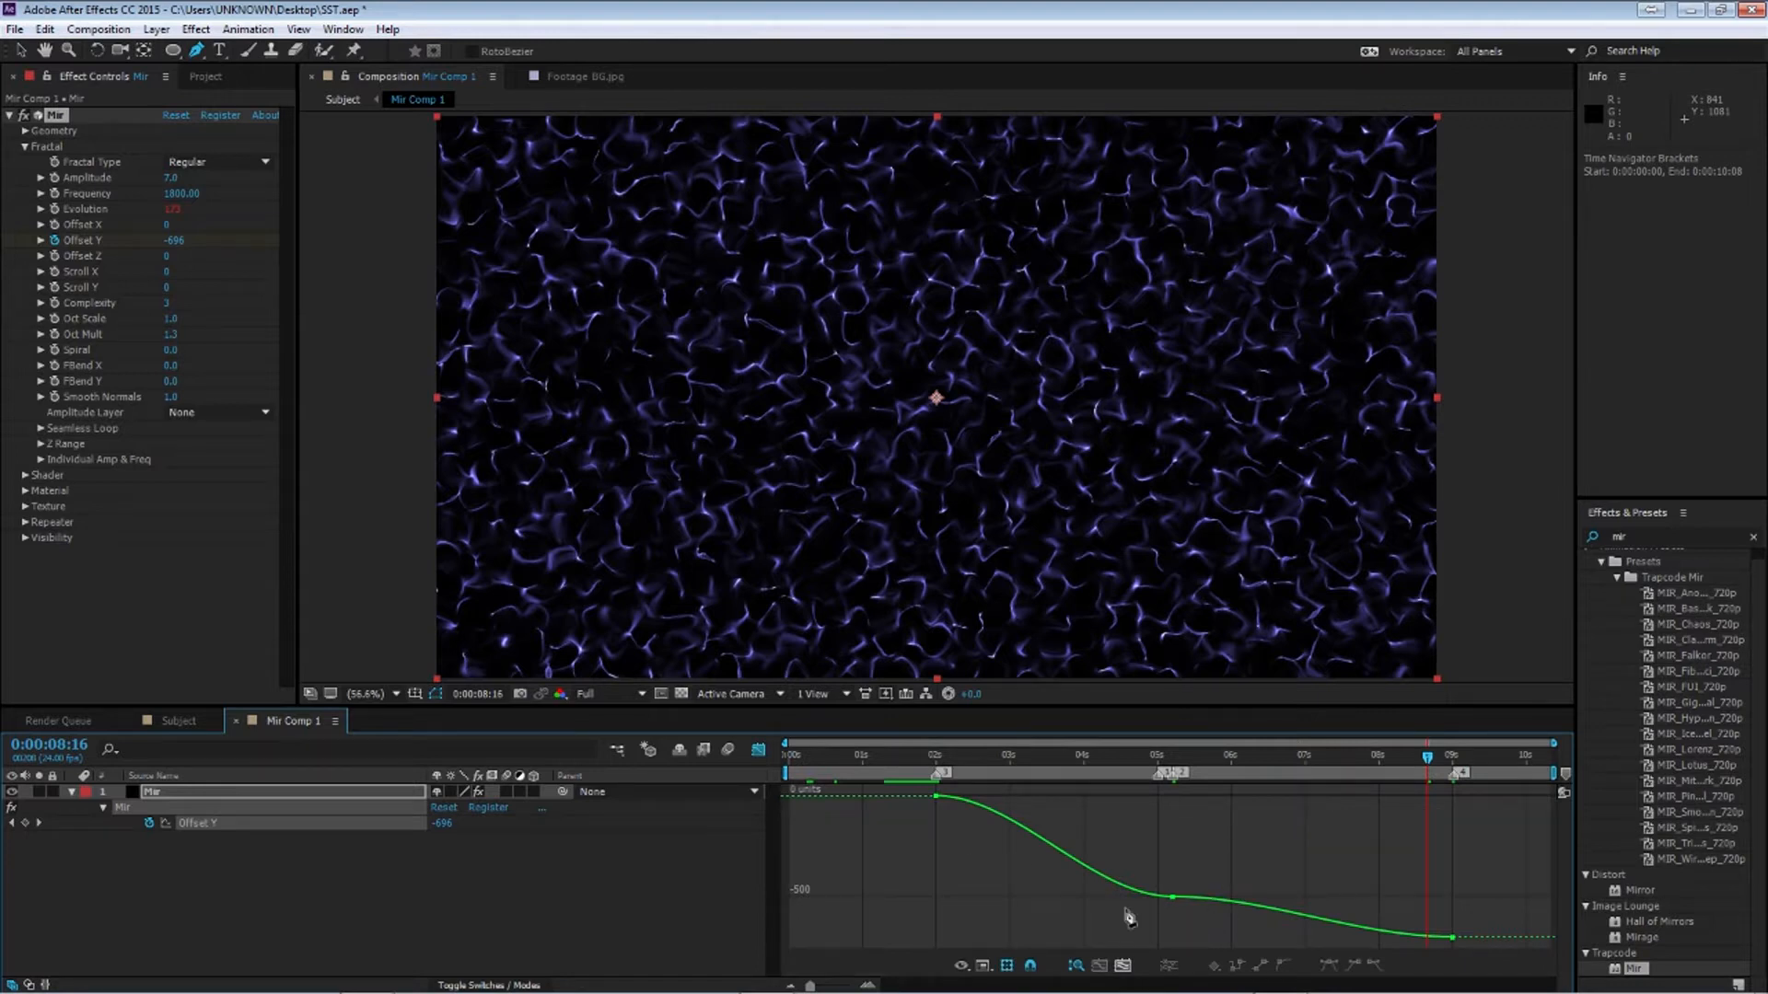
key("v")
left_click_drag(1197, 928, 1129, 871)
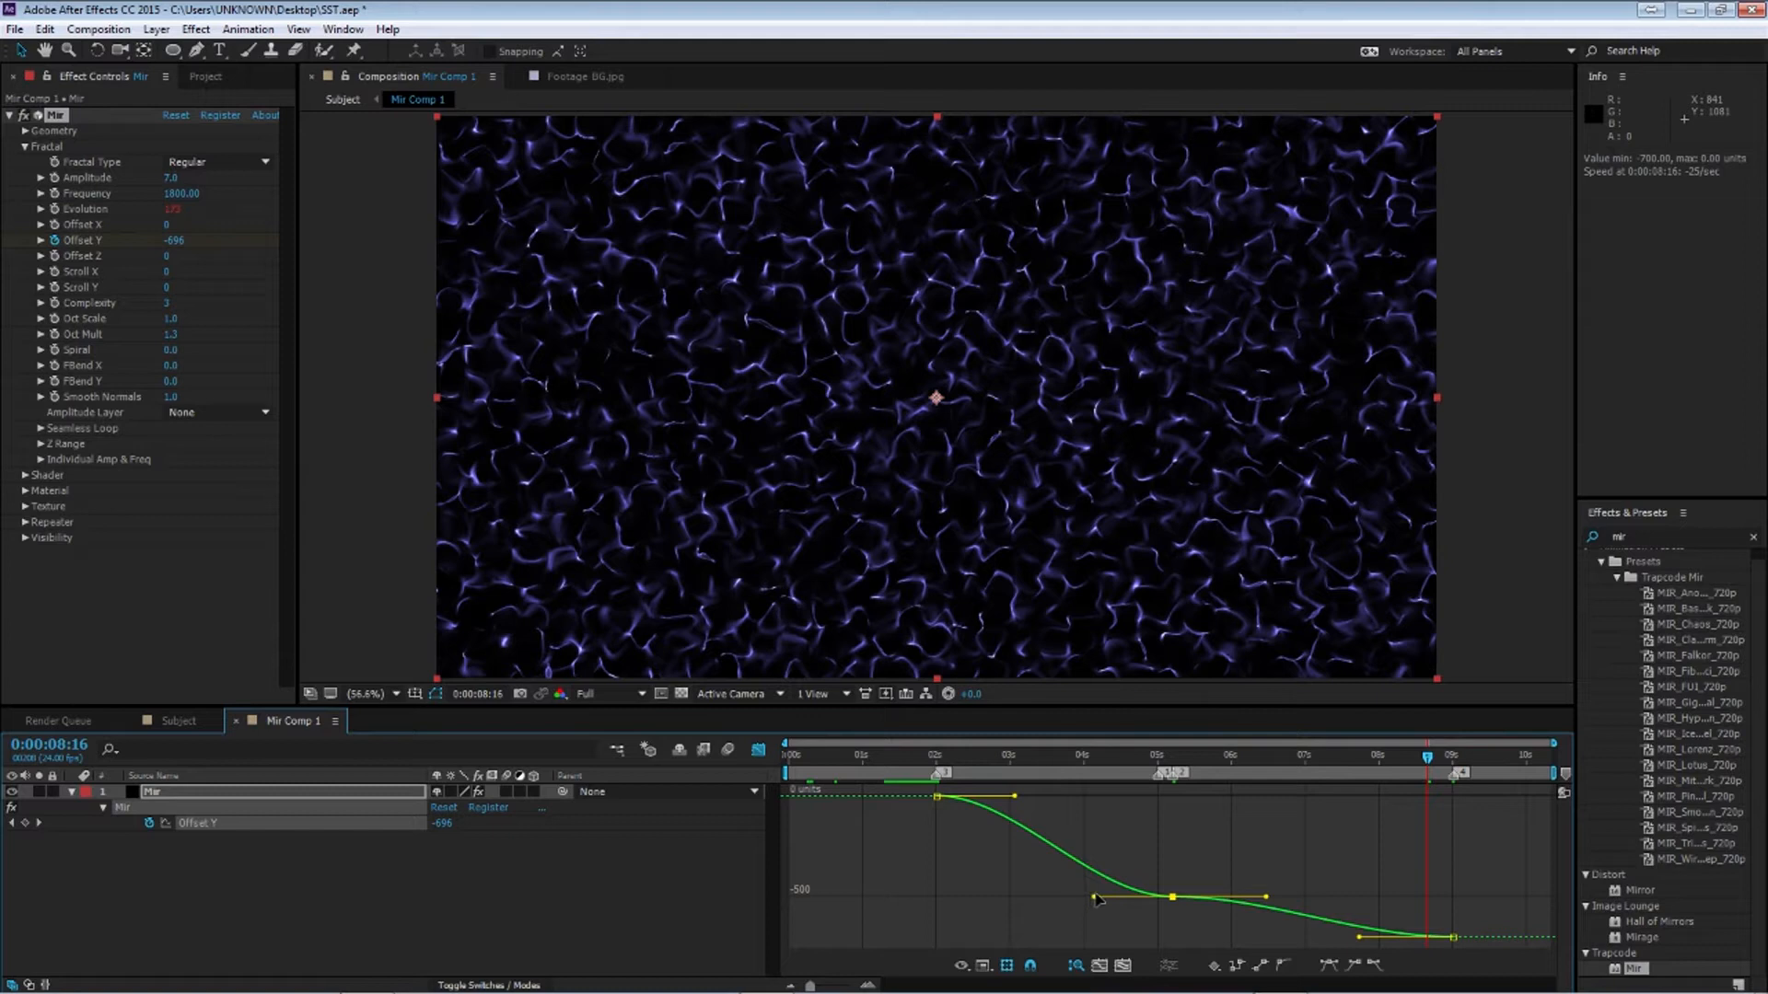
left_click_drag(1013, 842, 880, 779)
left_click_drag(1014, 797, 1171, 798)
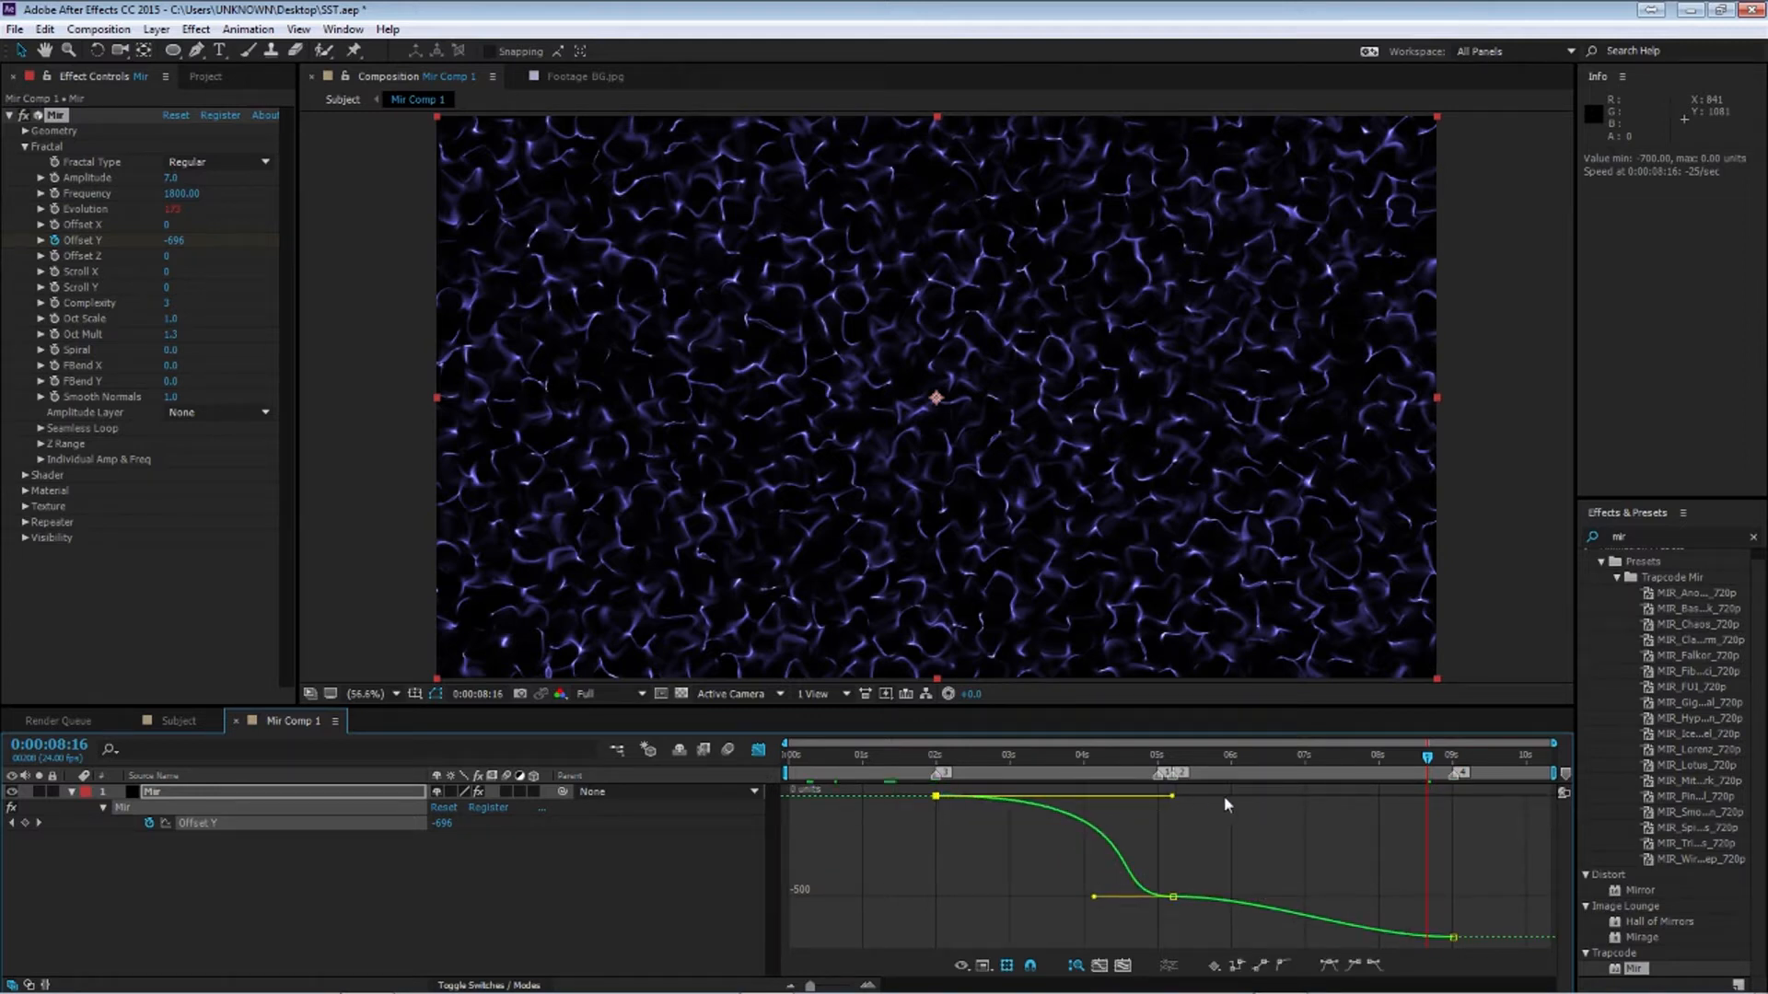
left_click_drag(1093, 899, 1135, 899)
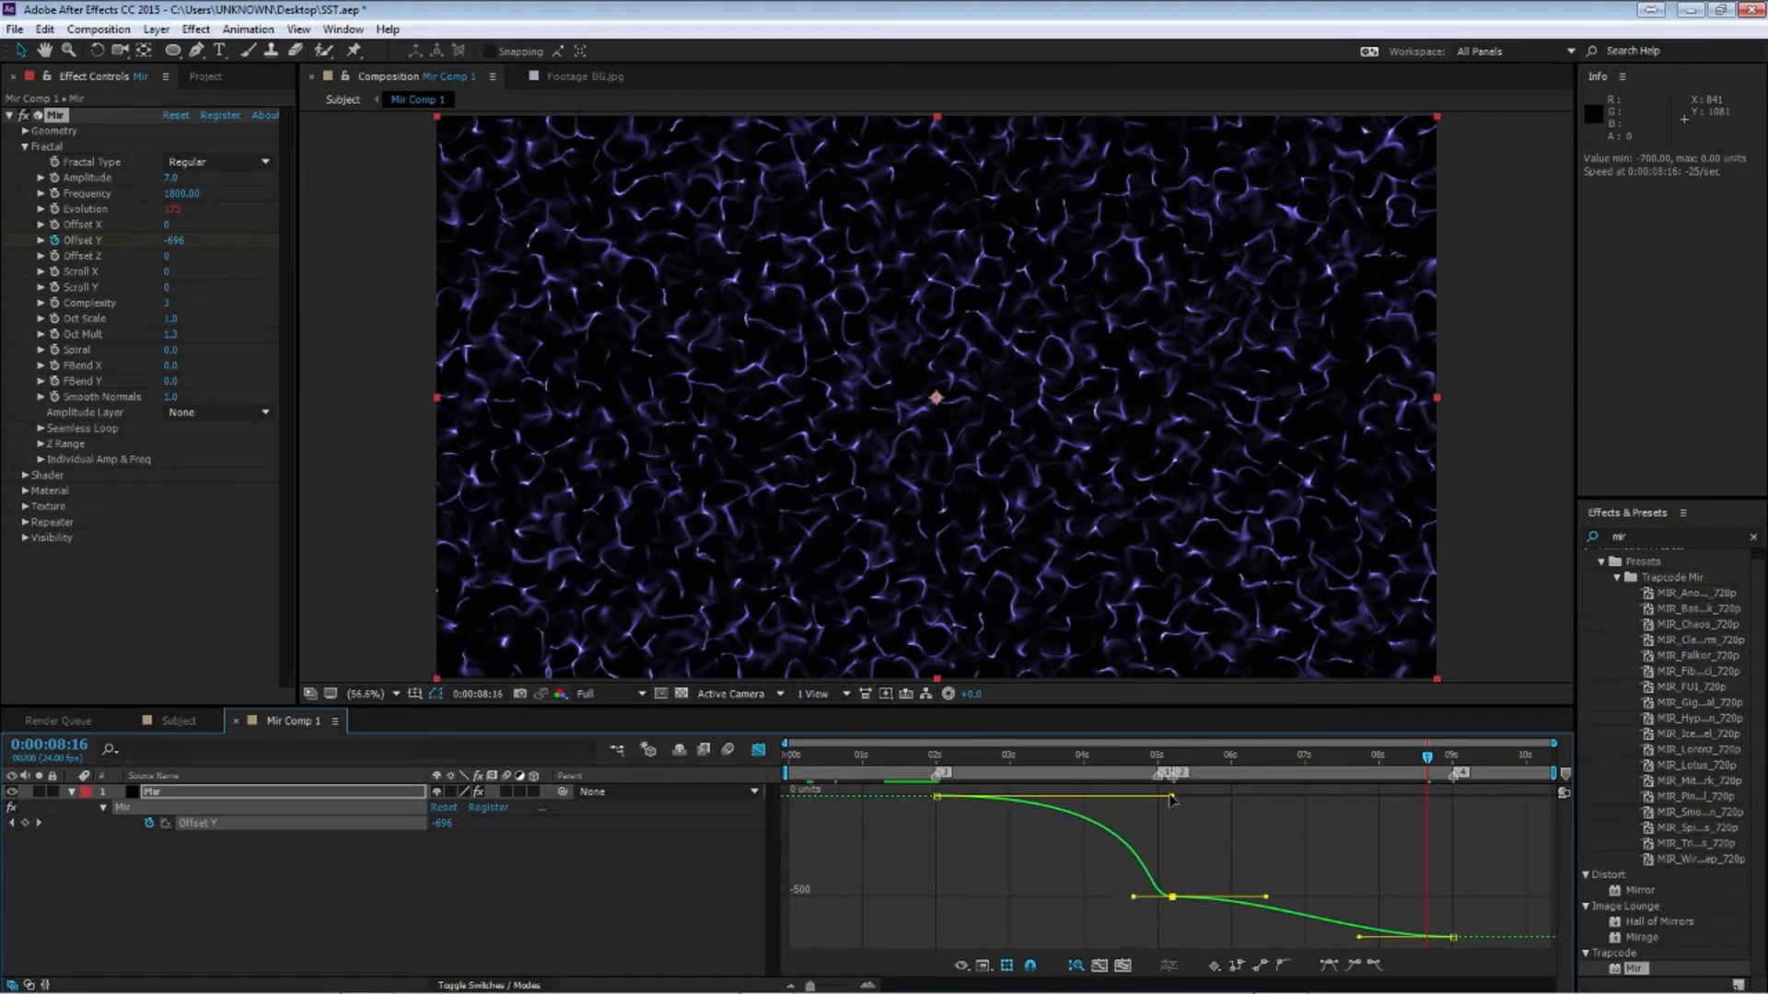
Scrub the timeline and lengthen the last Offset Y keyframe's incoming handle
left_click(930, 772)
left_click_drag(930, 773, 1235, 790)
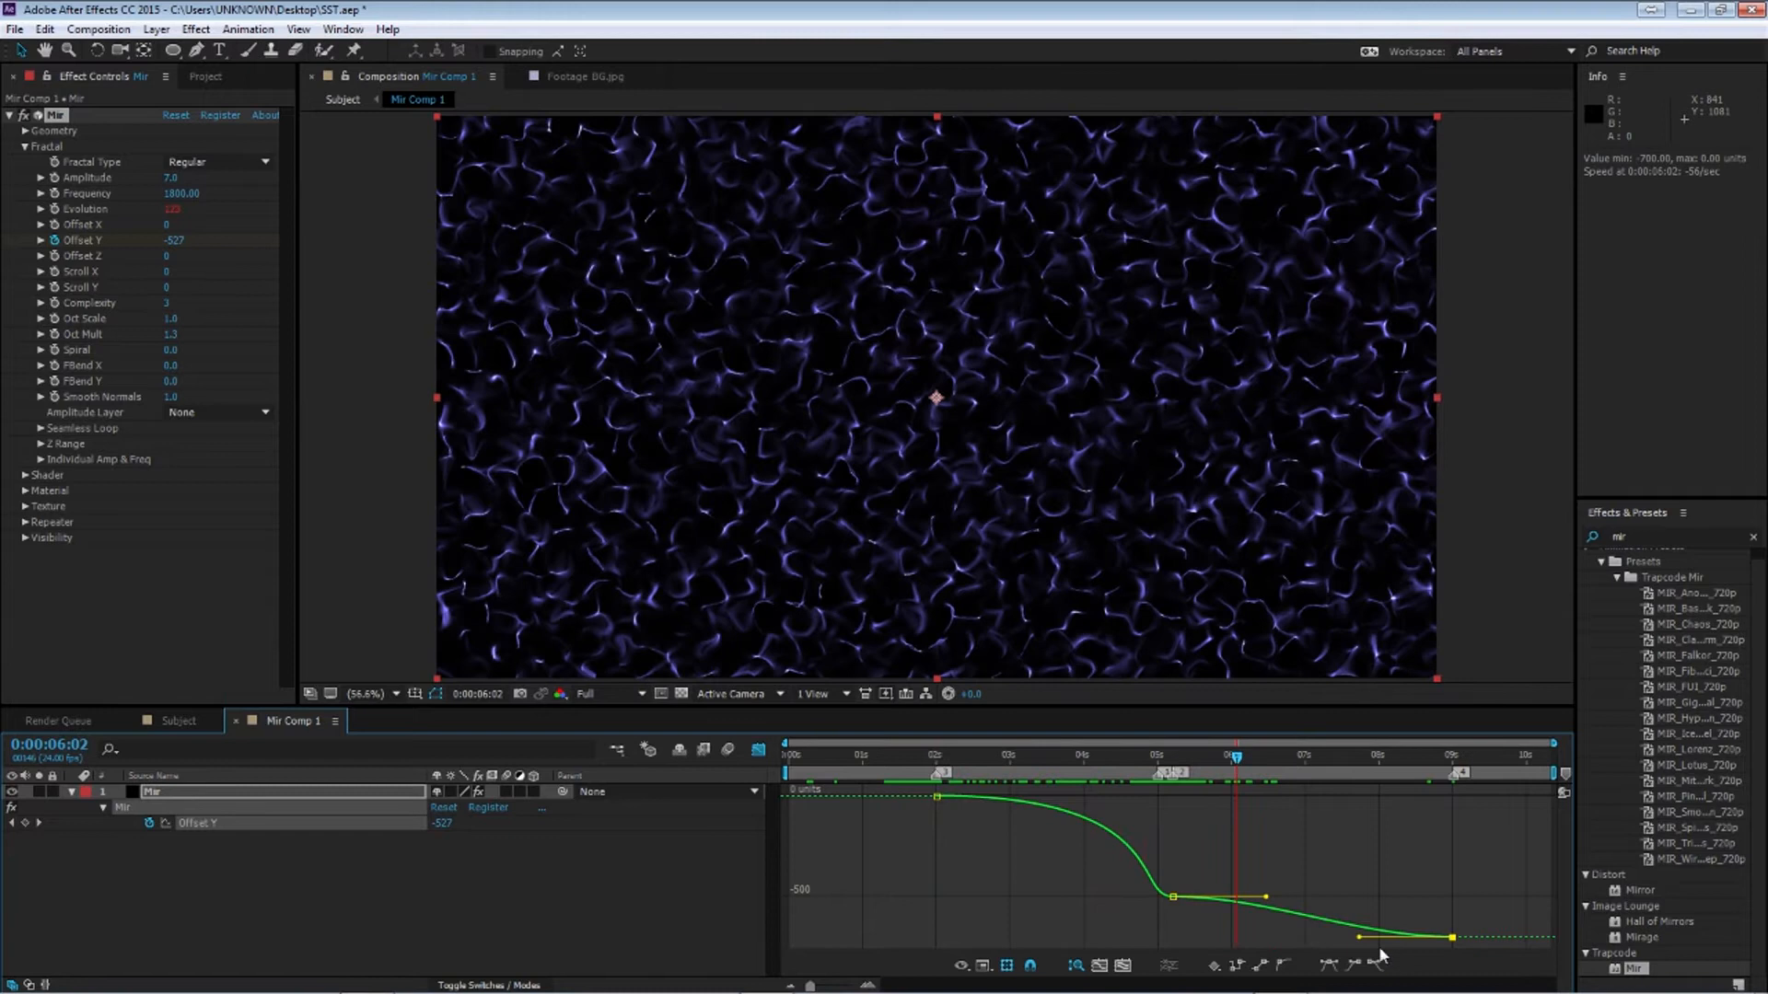
left_click_drag(1360, 938, 1172, 938)
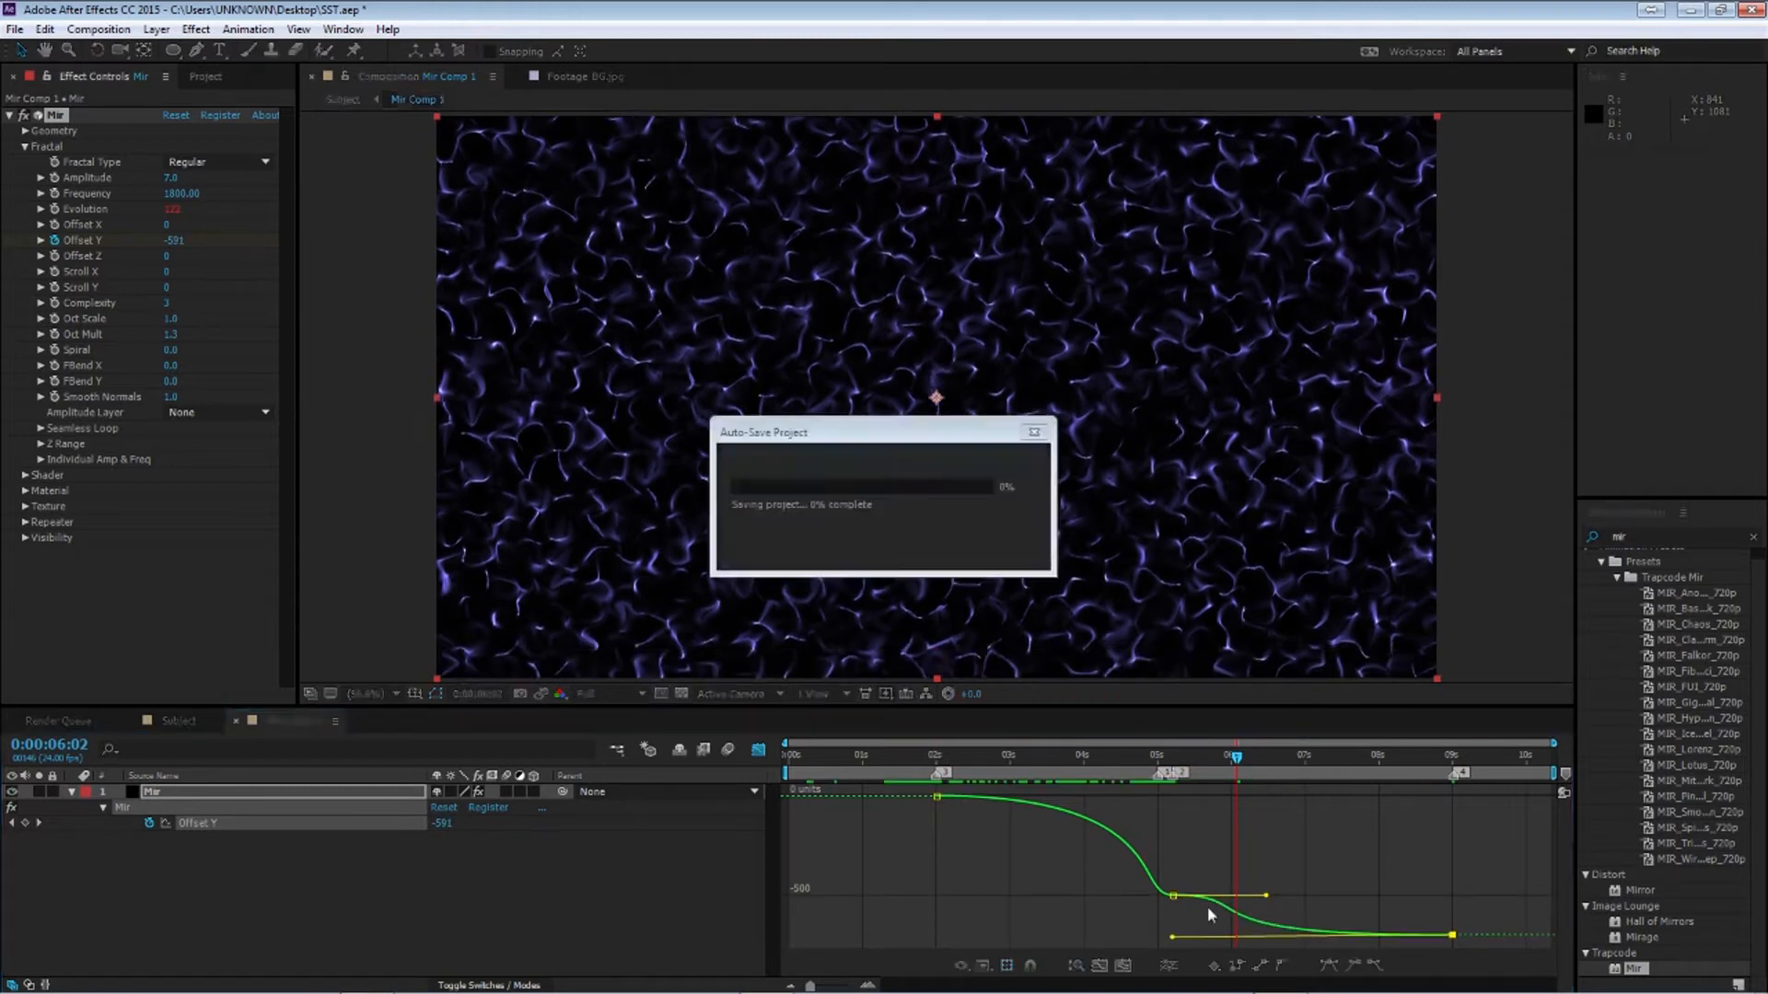
Try adjusting the middle keyframe's outgoing handle, undo it, and preview the animation
left_click_drag(1263, 897, 1212, 896)
key("ctrl+z")
left_click(1121, 757)
key("space")
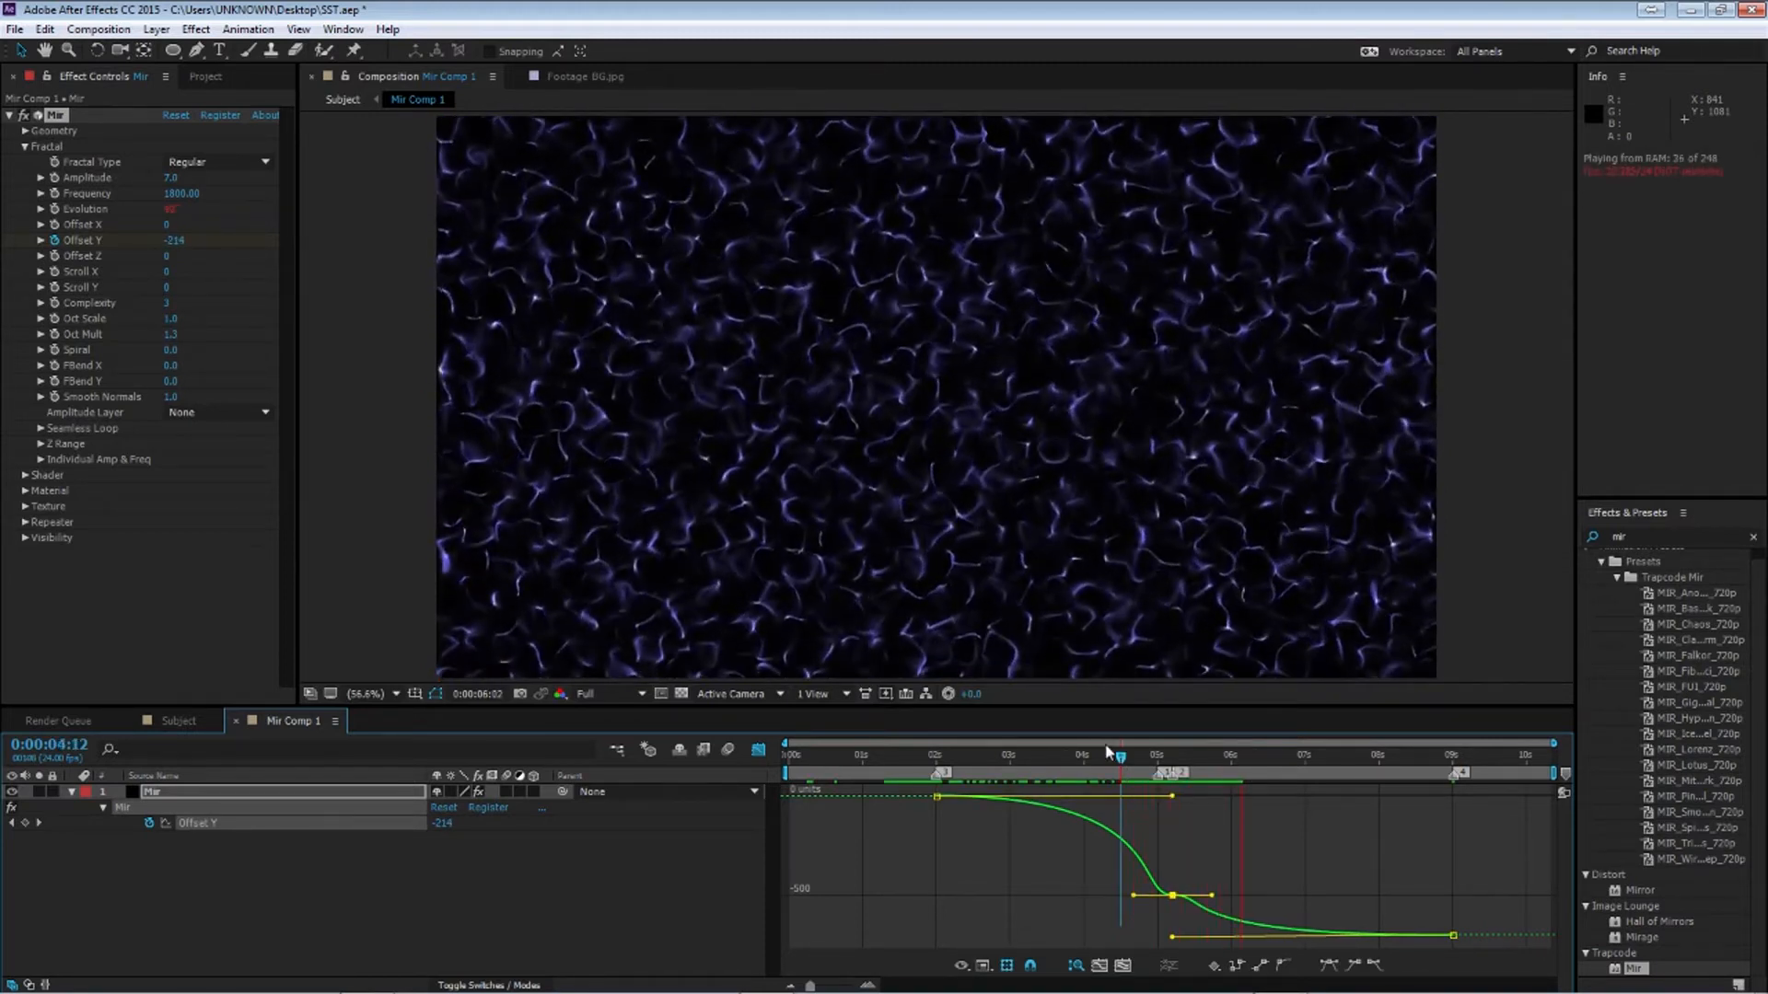
key("ctrl+z")
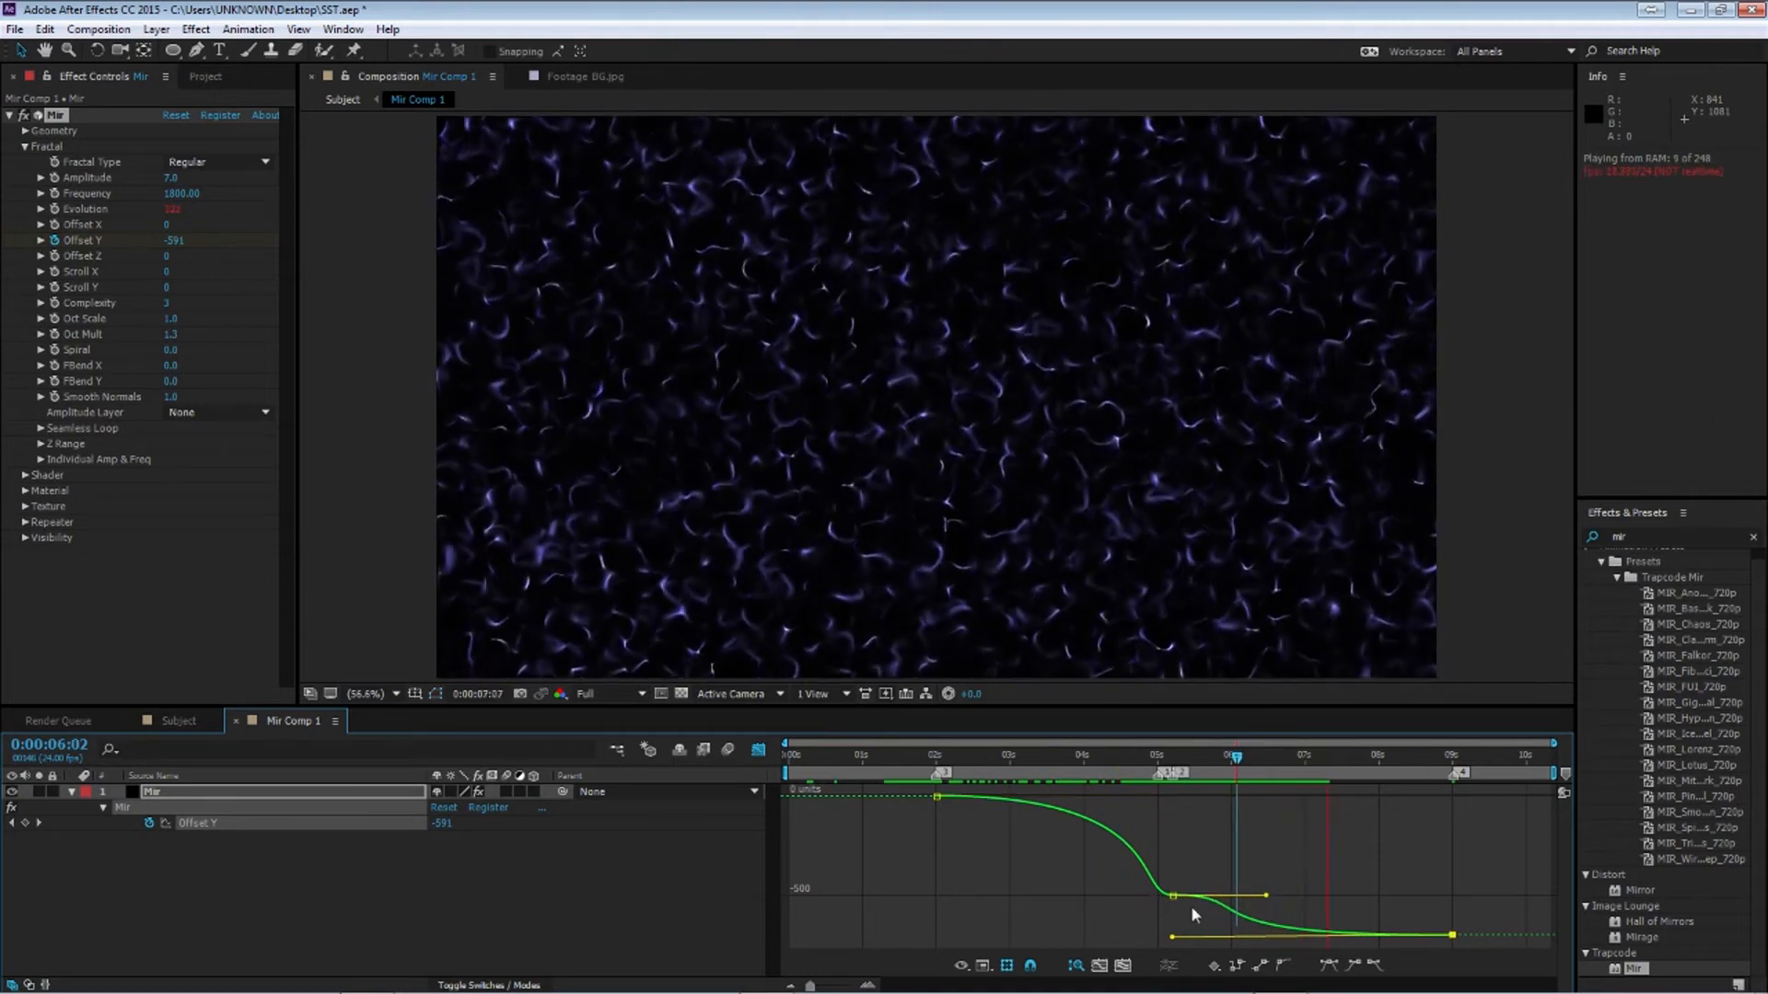
Convert the middle Offset Y keyframe to auto Bezier and preview the animation
left_click_drag(1195, 916, 1120, 875)
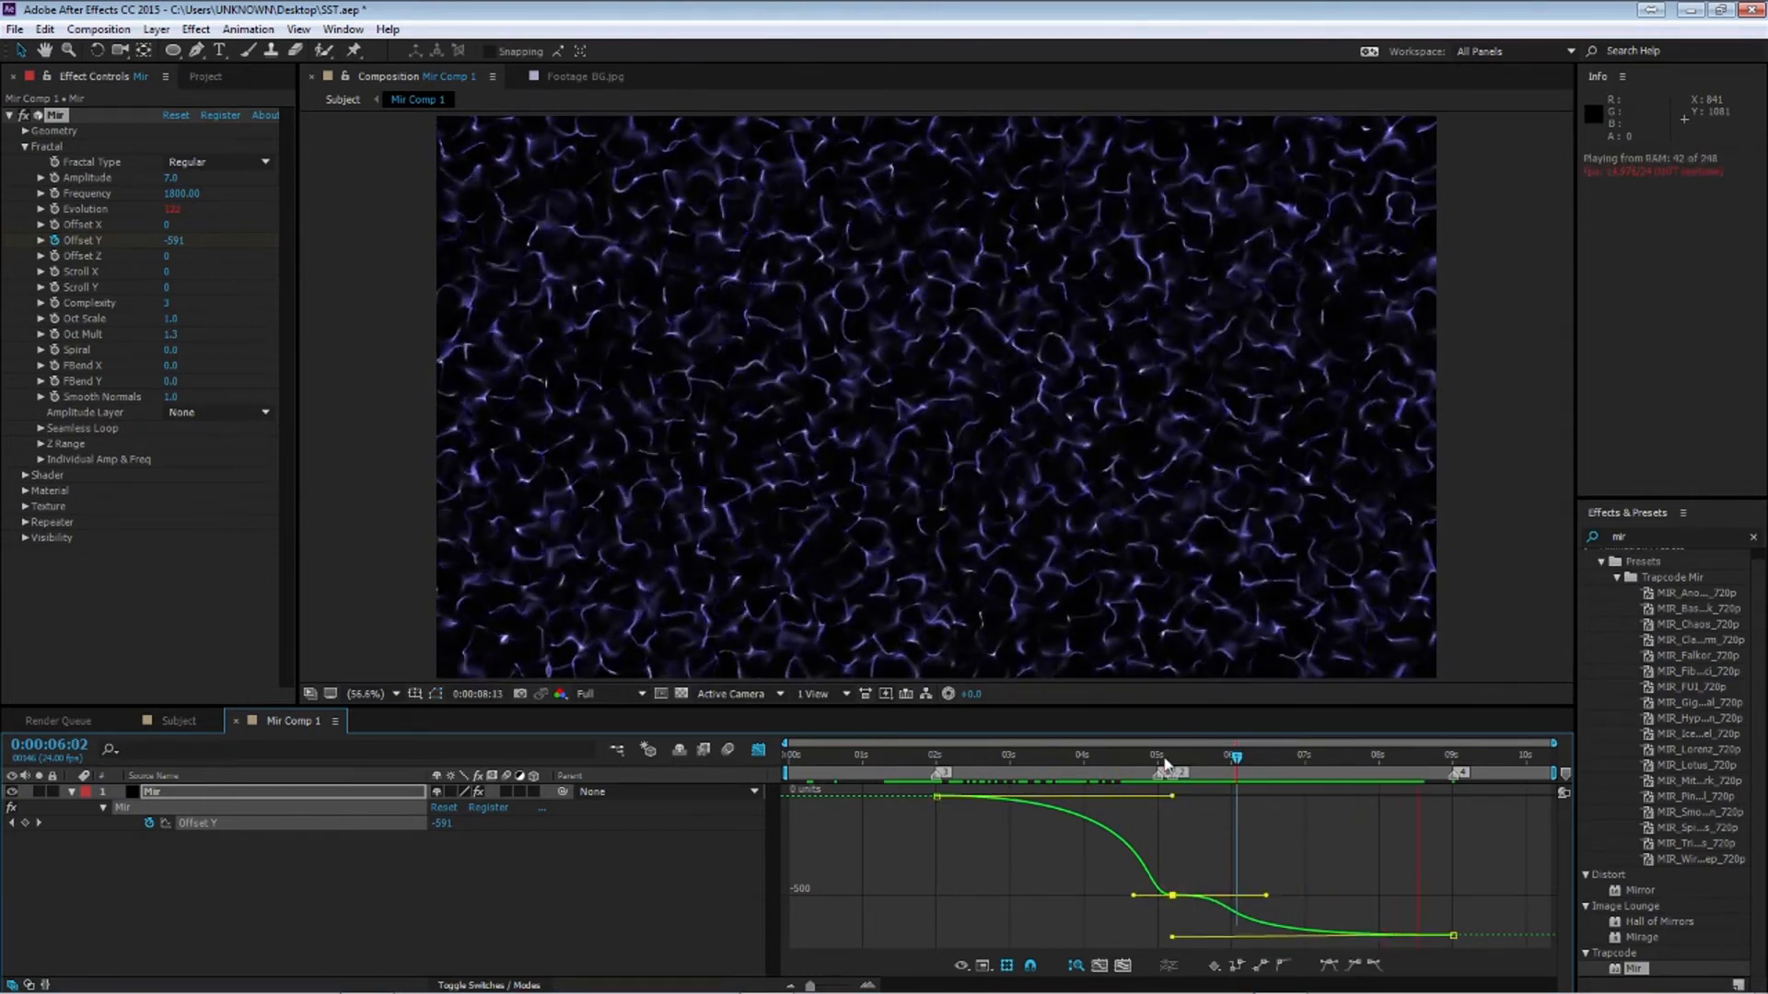
left_click(1164, 758)
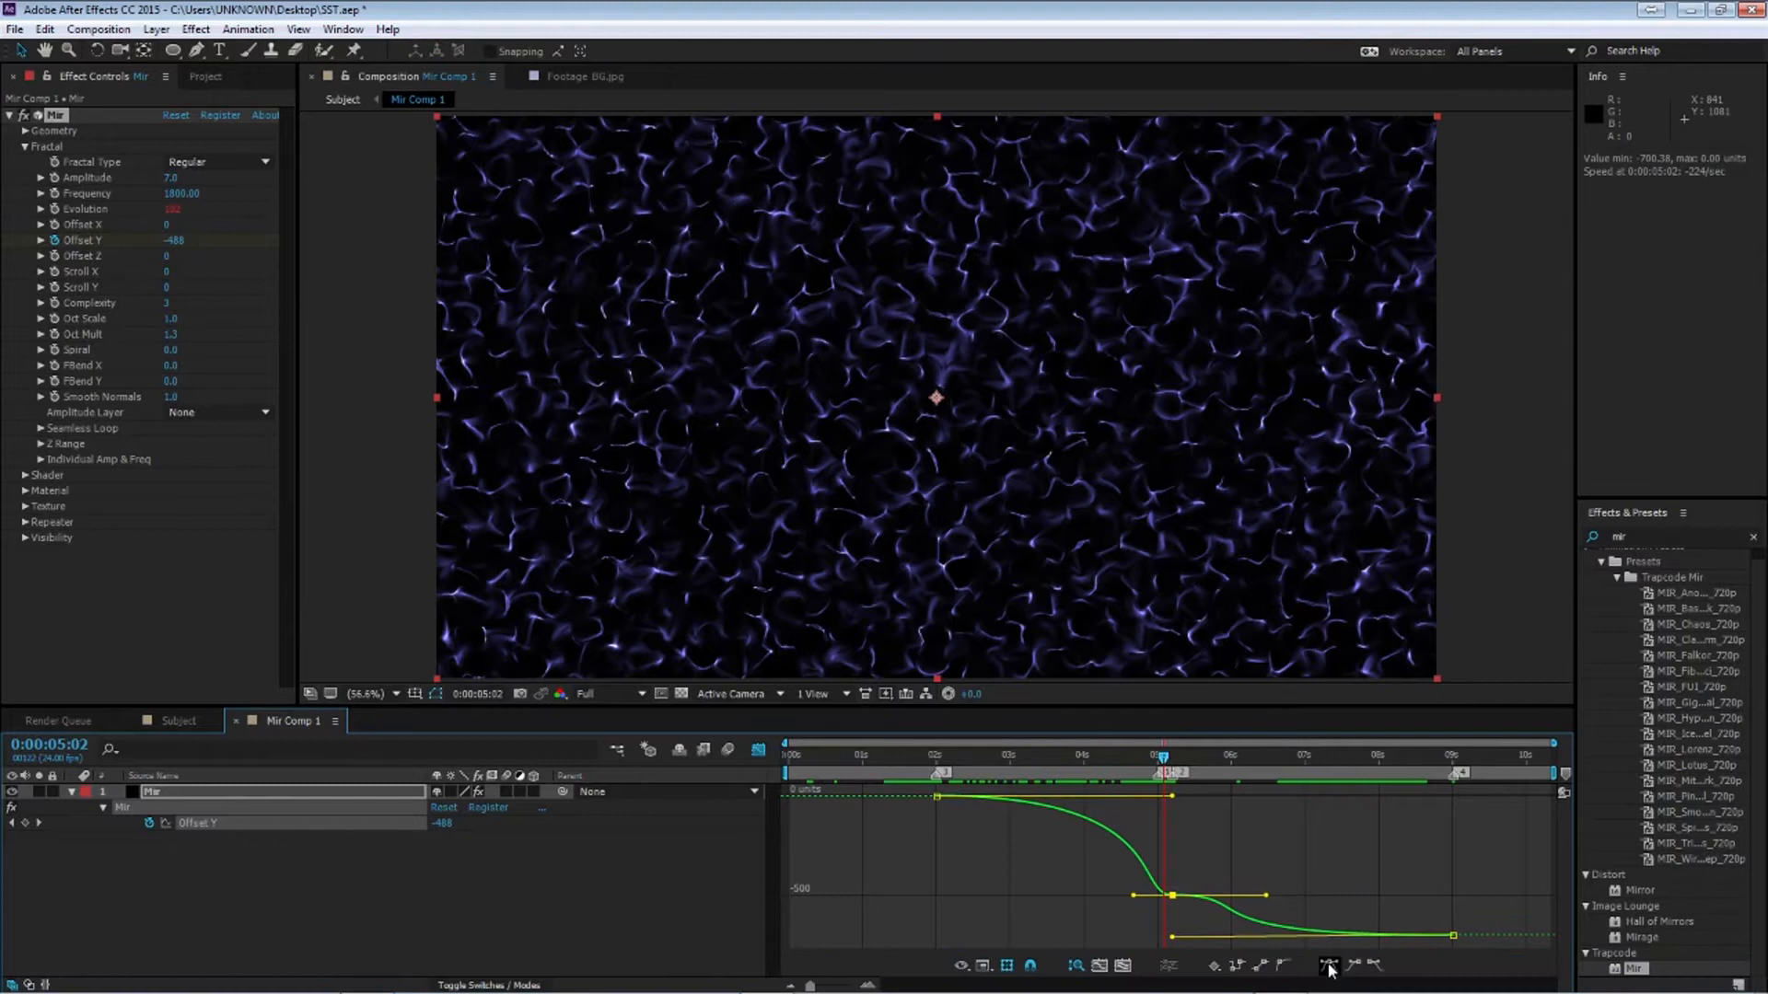
left_click(1328, 967)
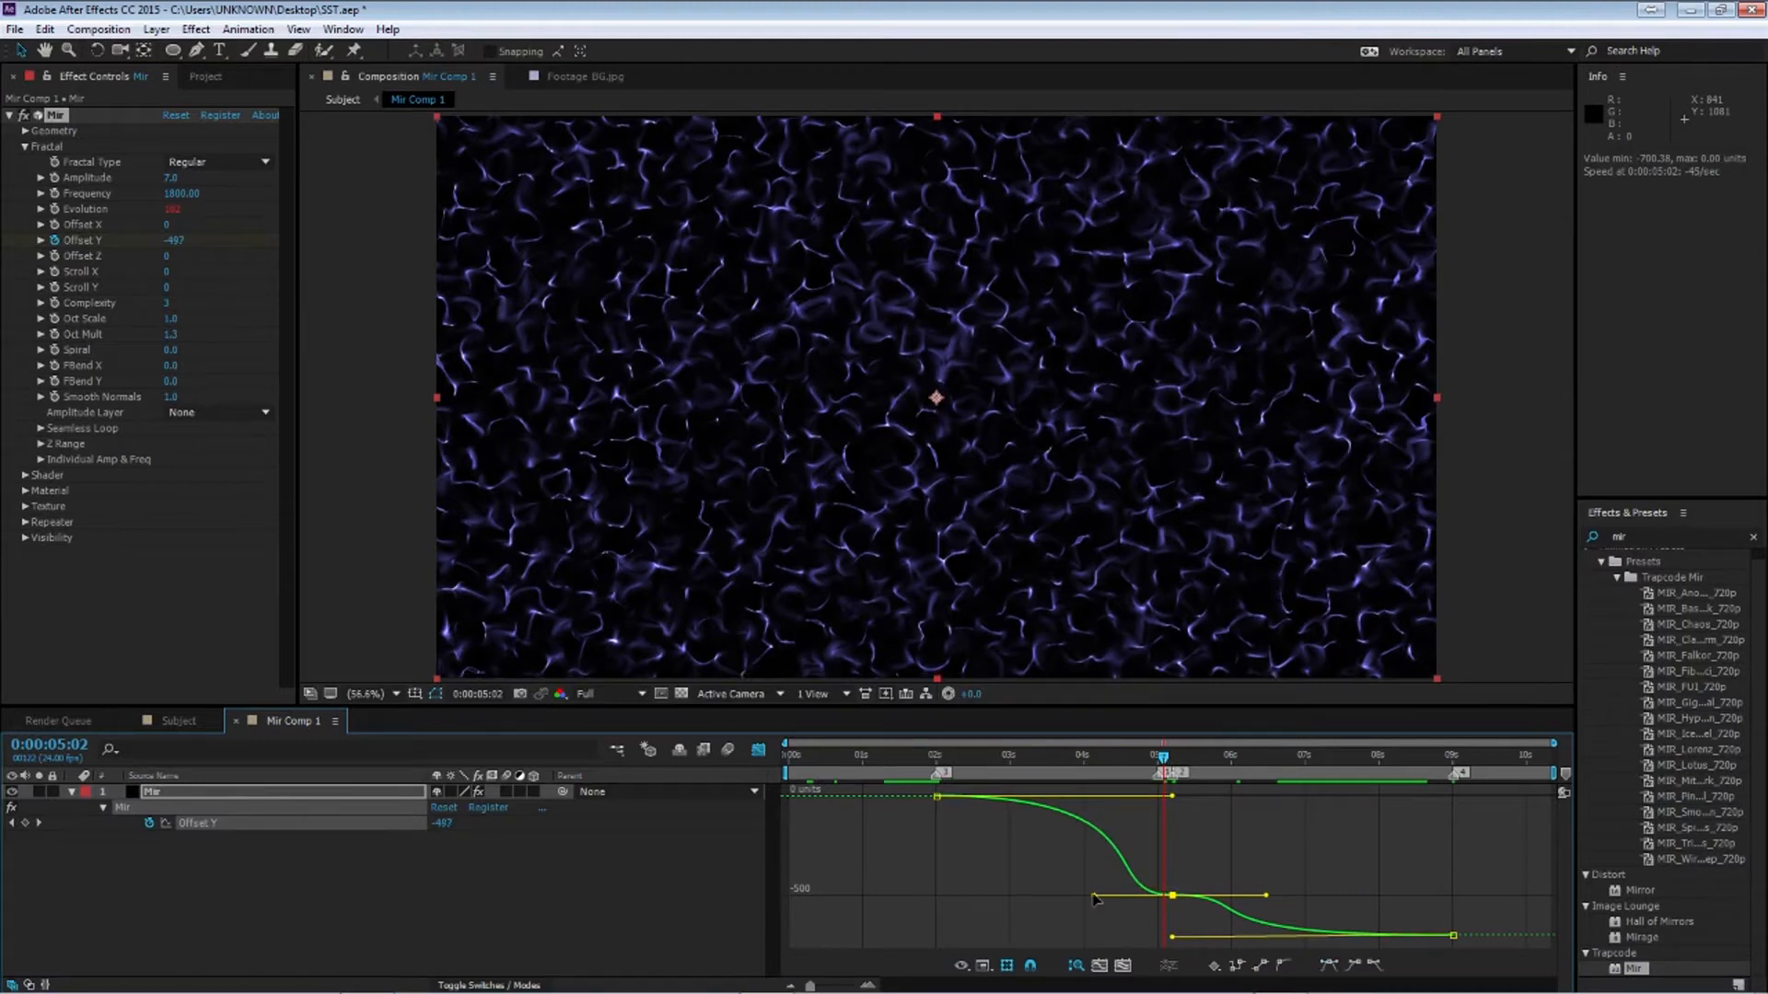
left_click(1283, 964)
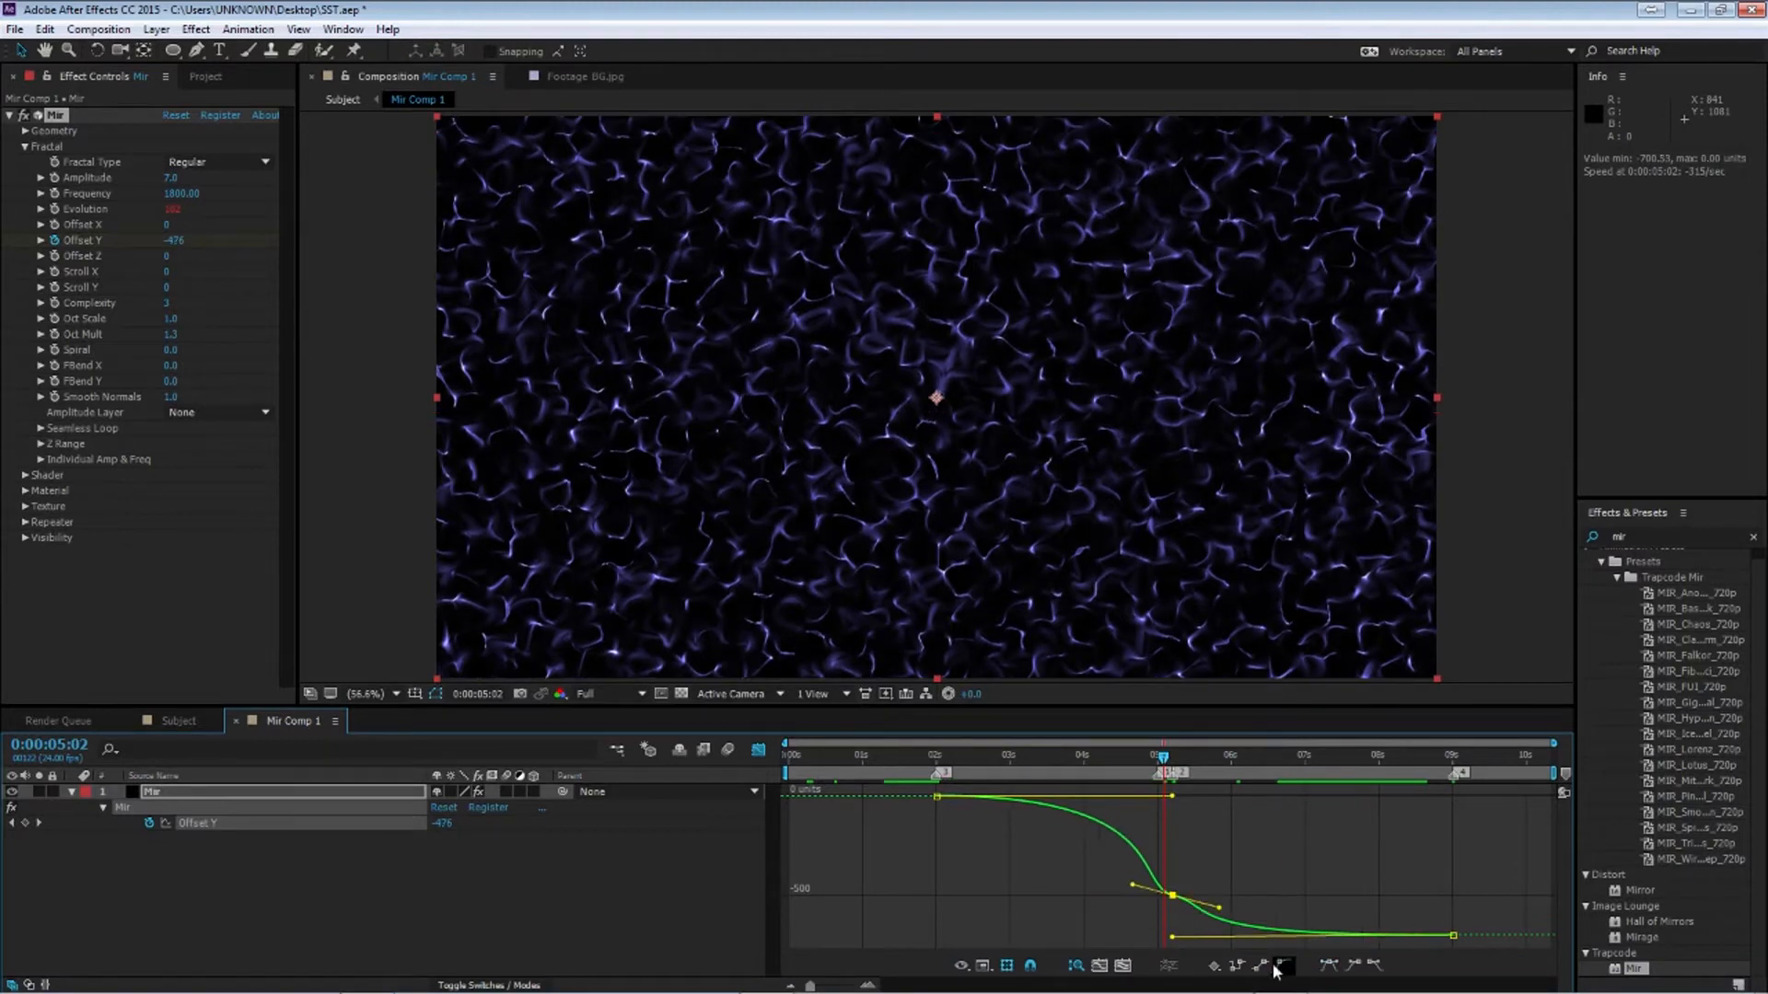
key("space")
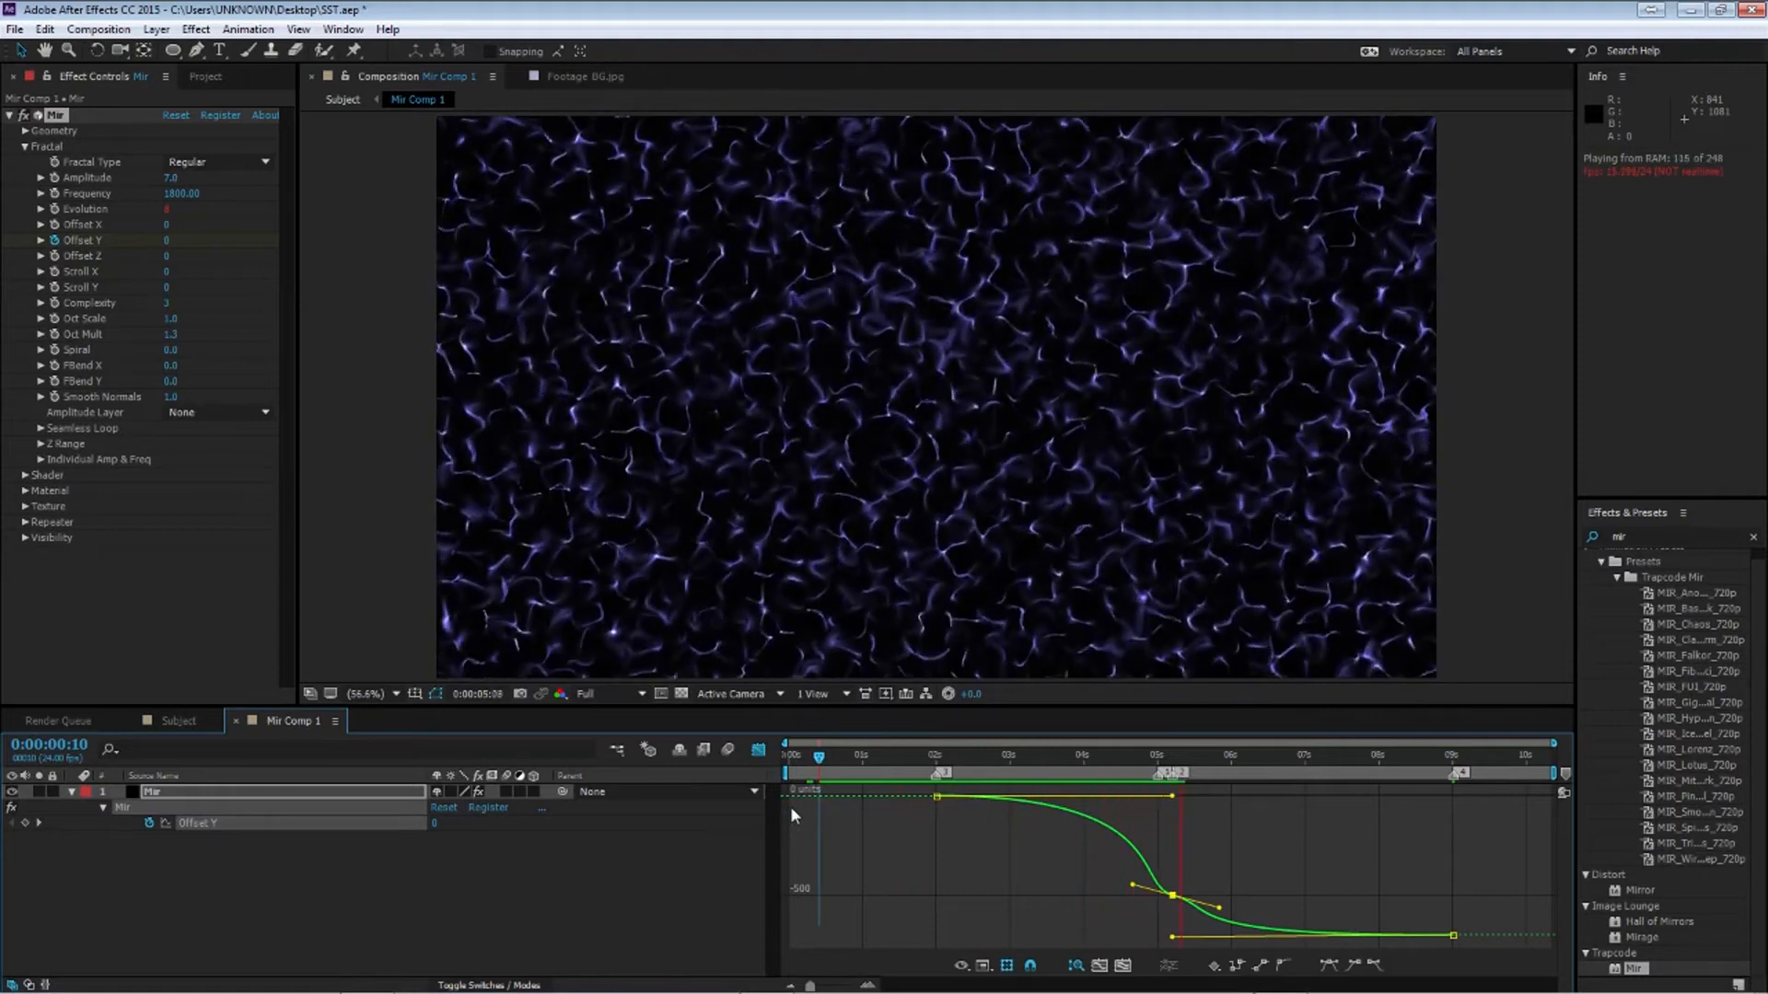
In the Subject composition, set a 0% opacity keyframe on Mir Comp 1 at 2 seconds
left_click(1136, 764)
left_click_drag(1136, 764, 1308, 760)
left_click(72, 793)
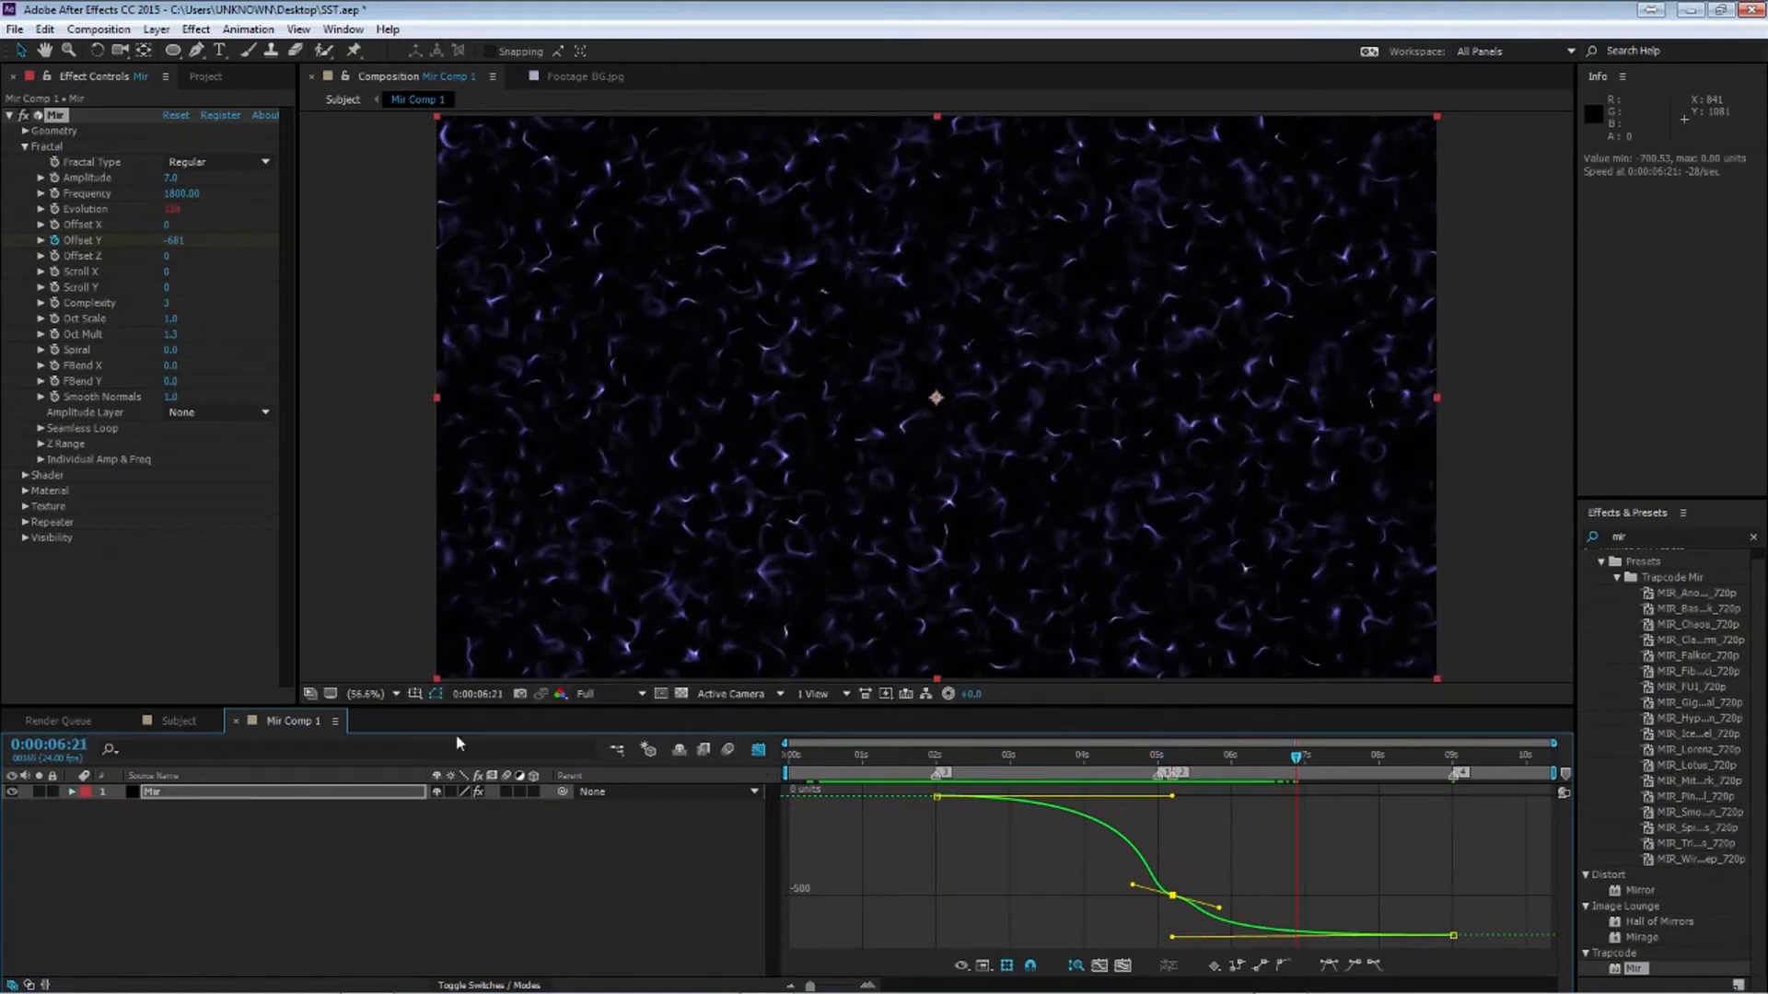
left_click(757, 750)
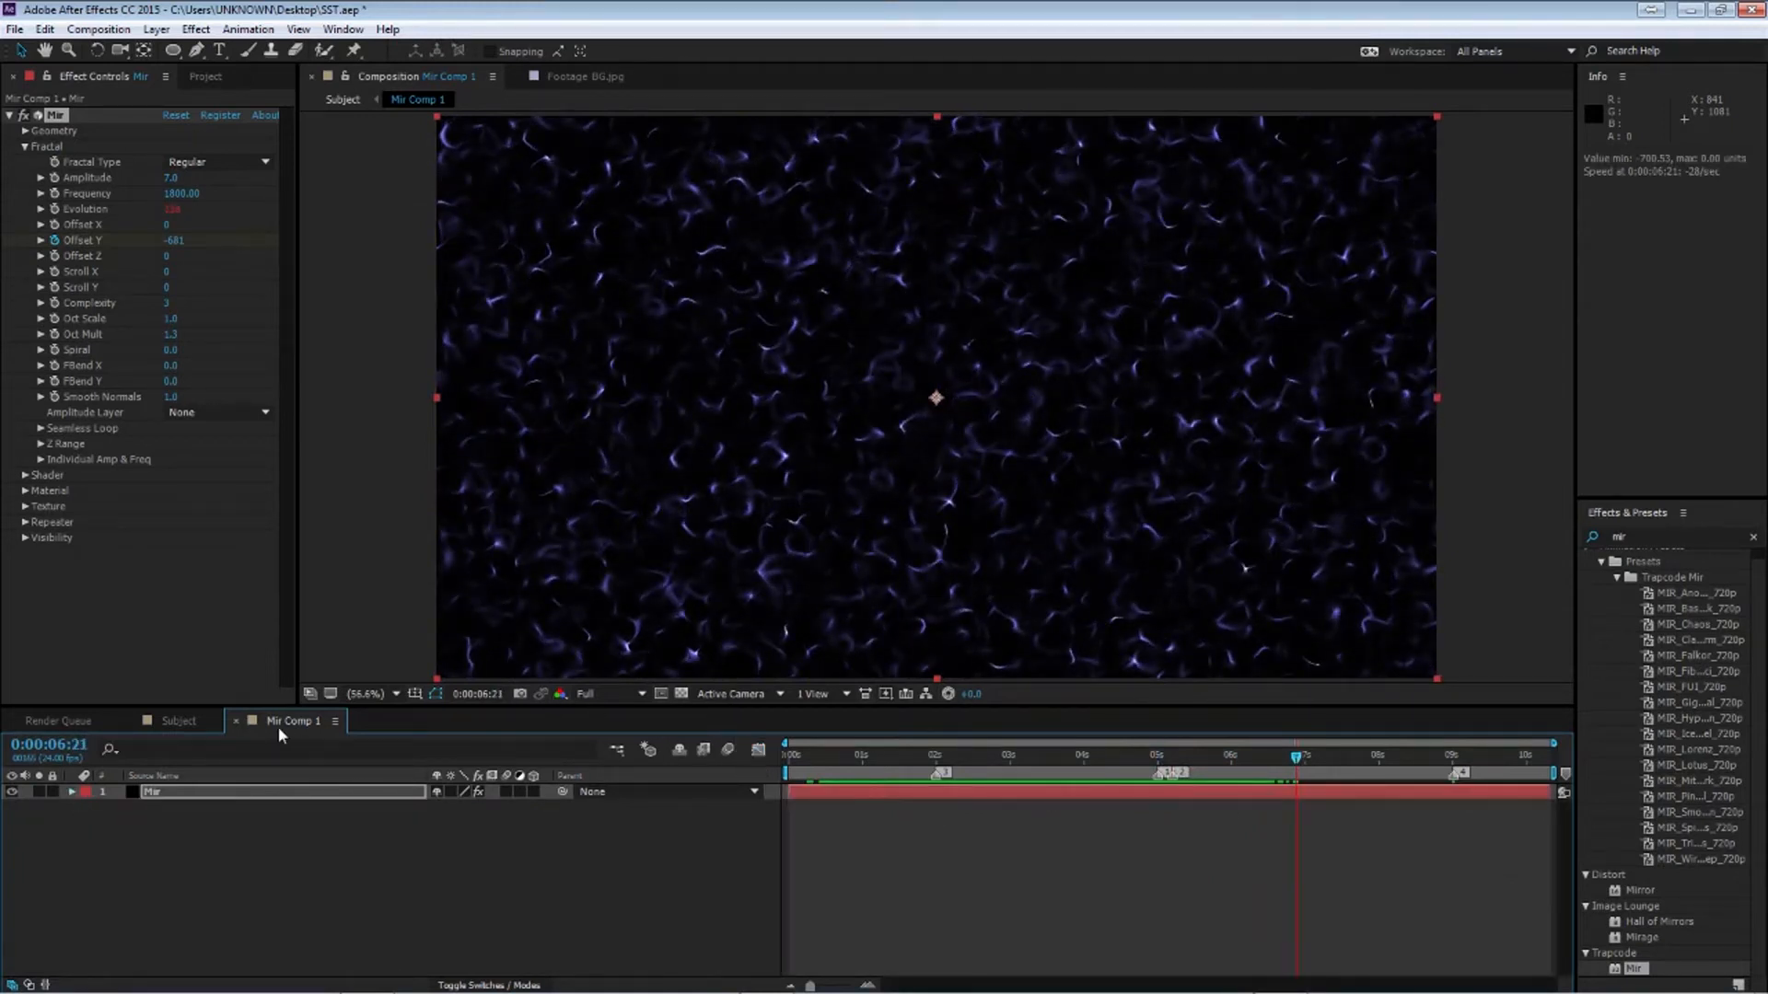
left_click(181, 723)
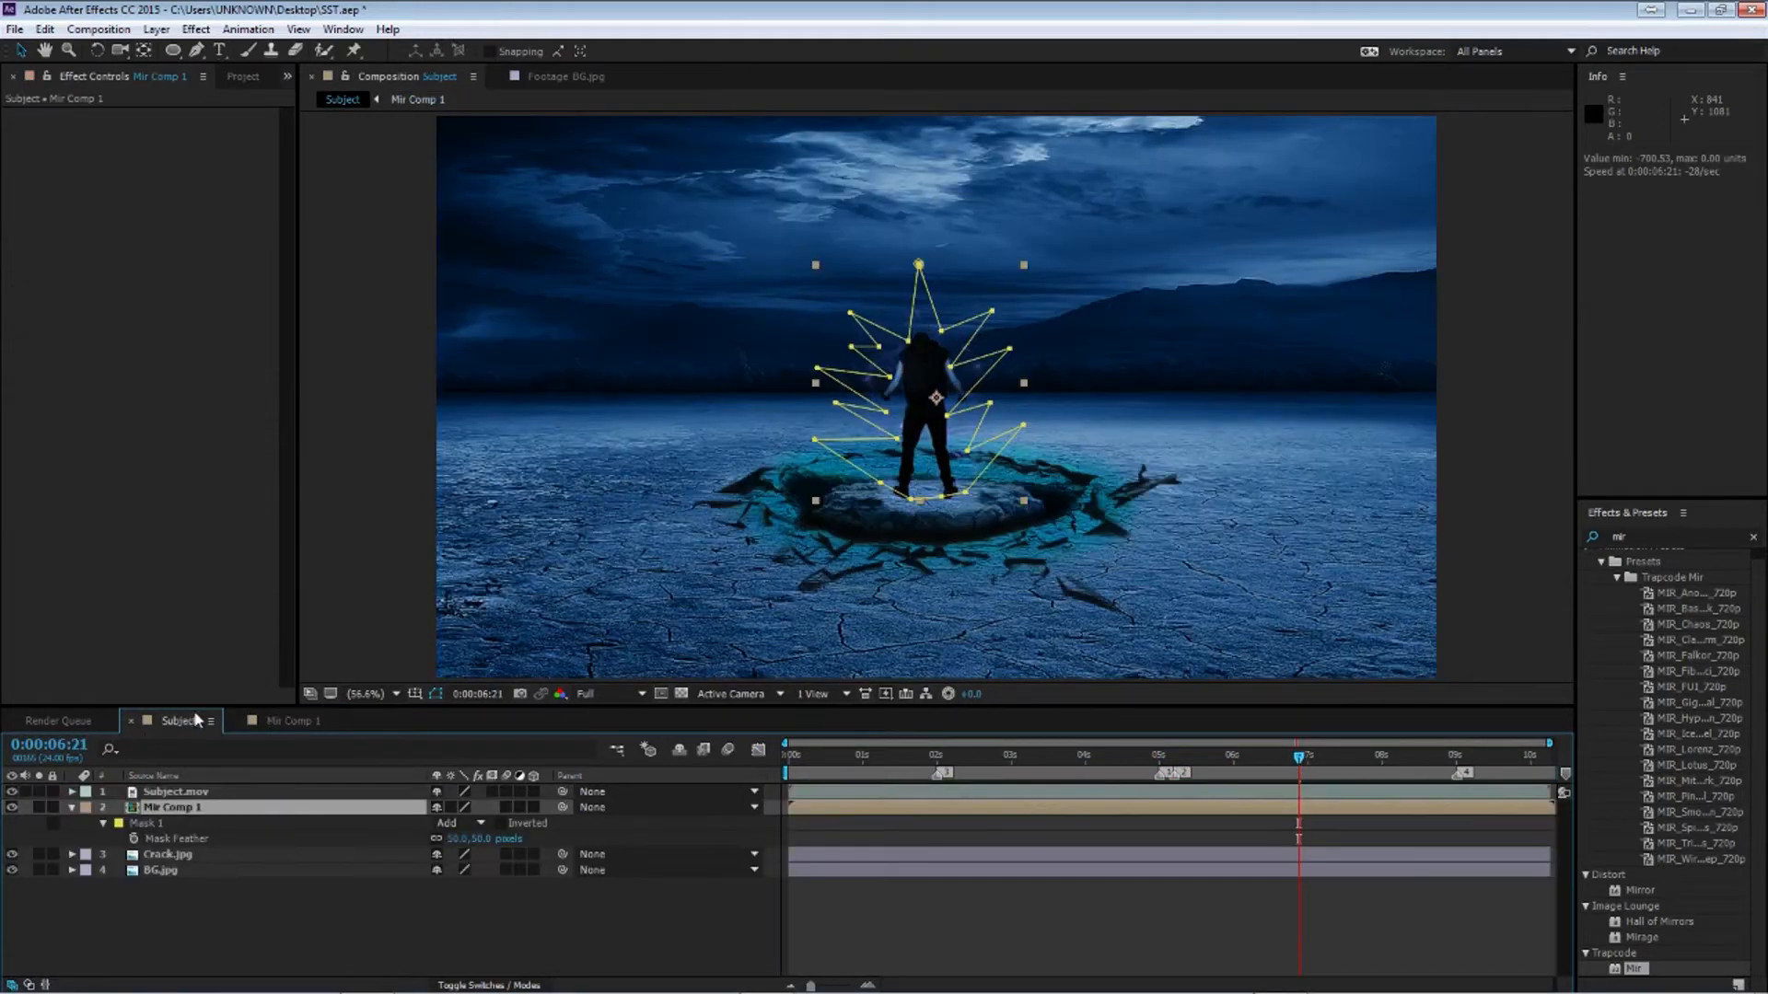
left_click(469, 891)
left_click(359, 807)
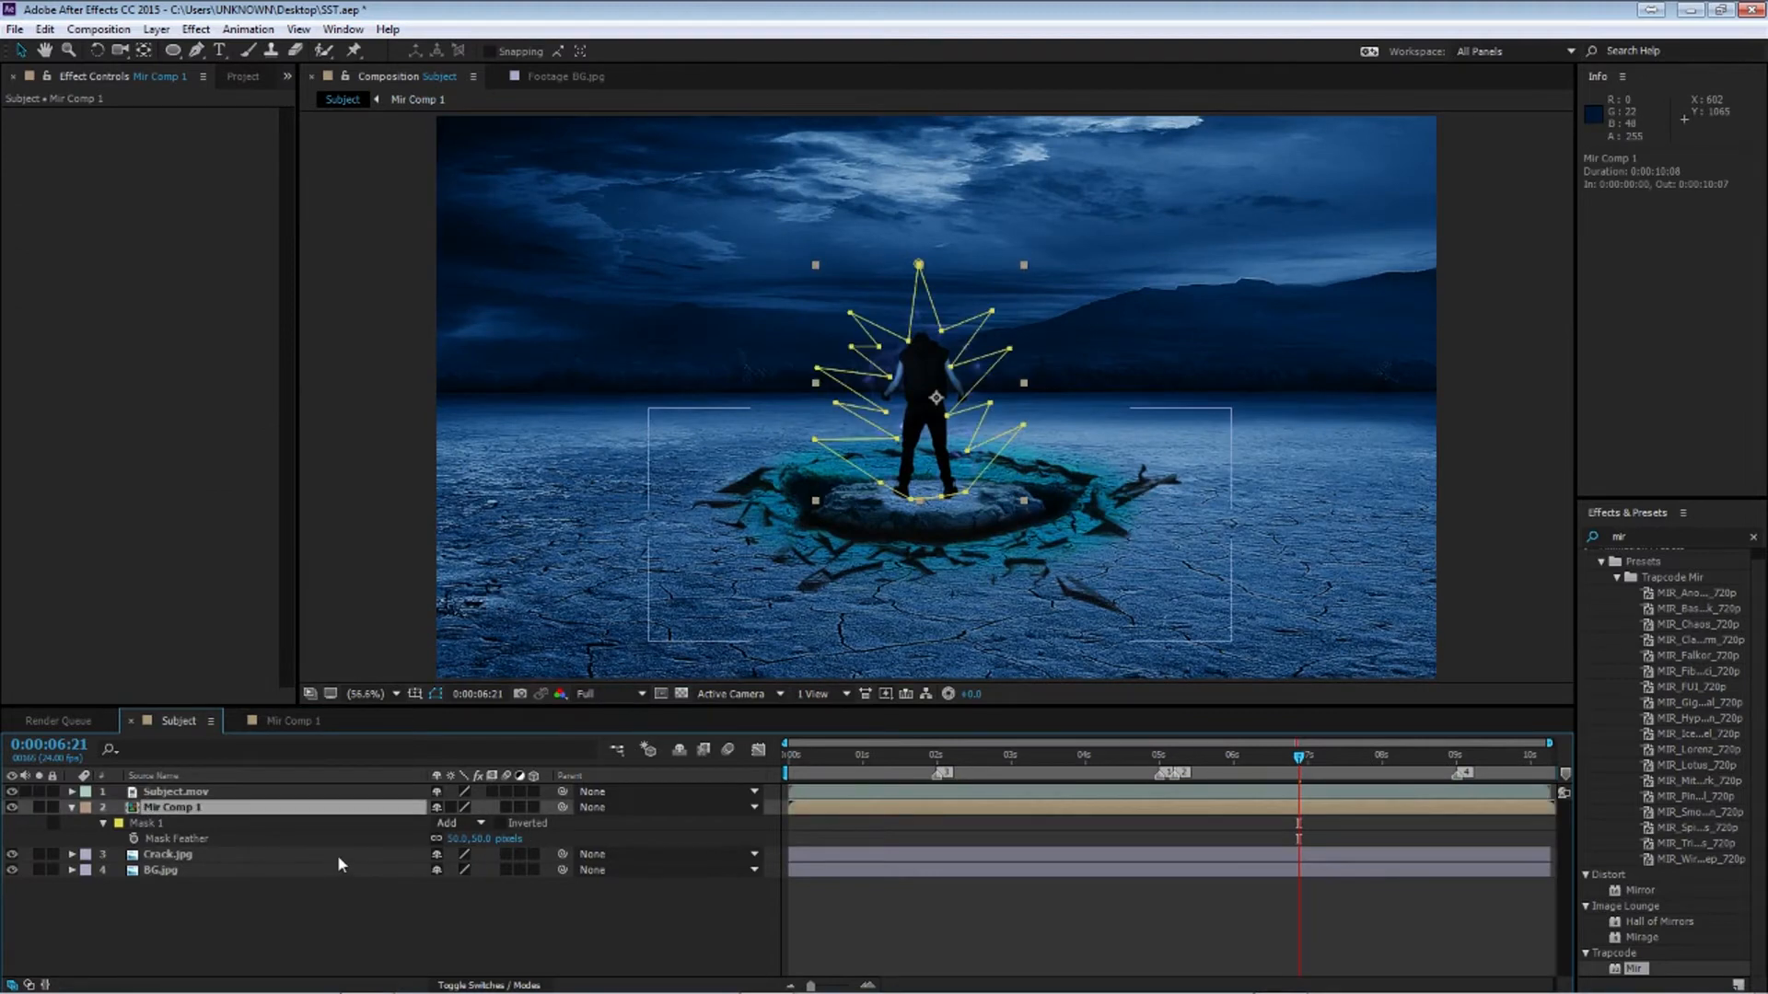
key("t")
left_click(940, 757)
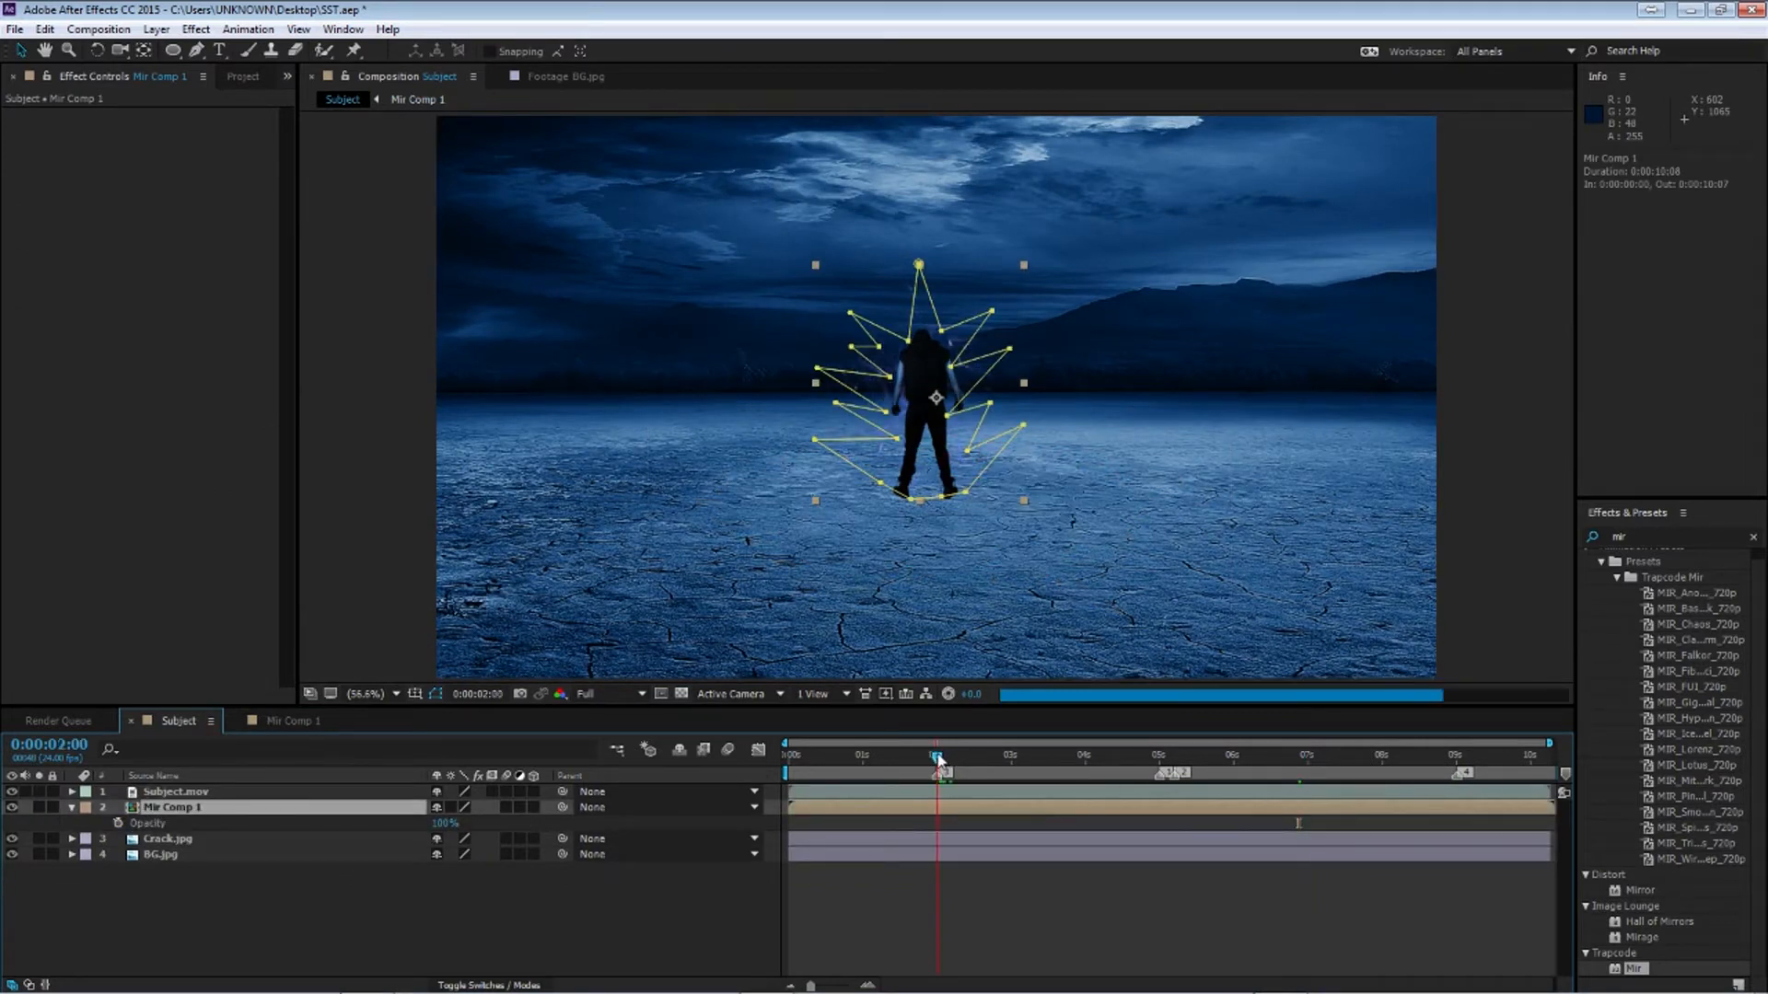
mouse_move(442, 824)
left_mouse_down()
mouse_move(357, 826)
mouse_move(429, 825)
left_mouse_up()
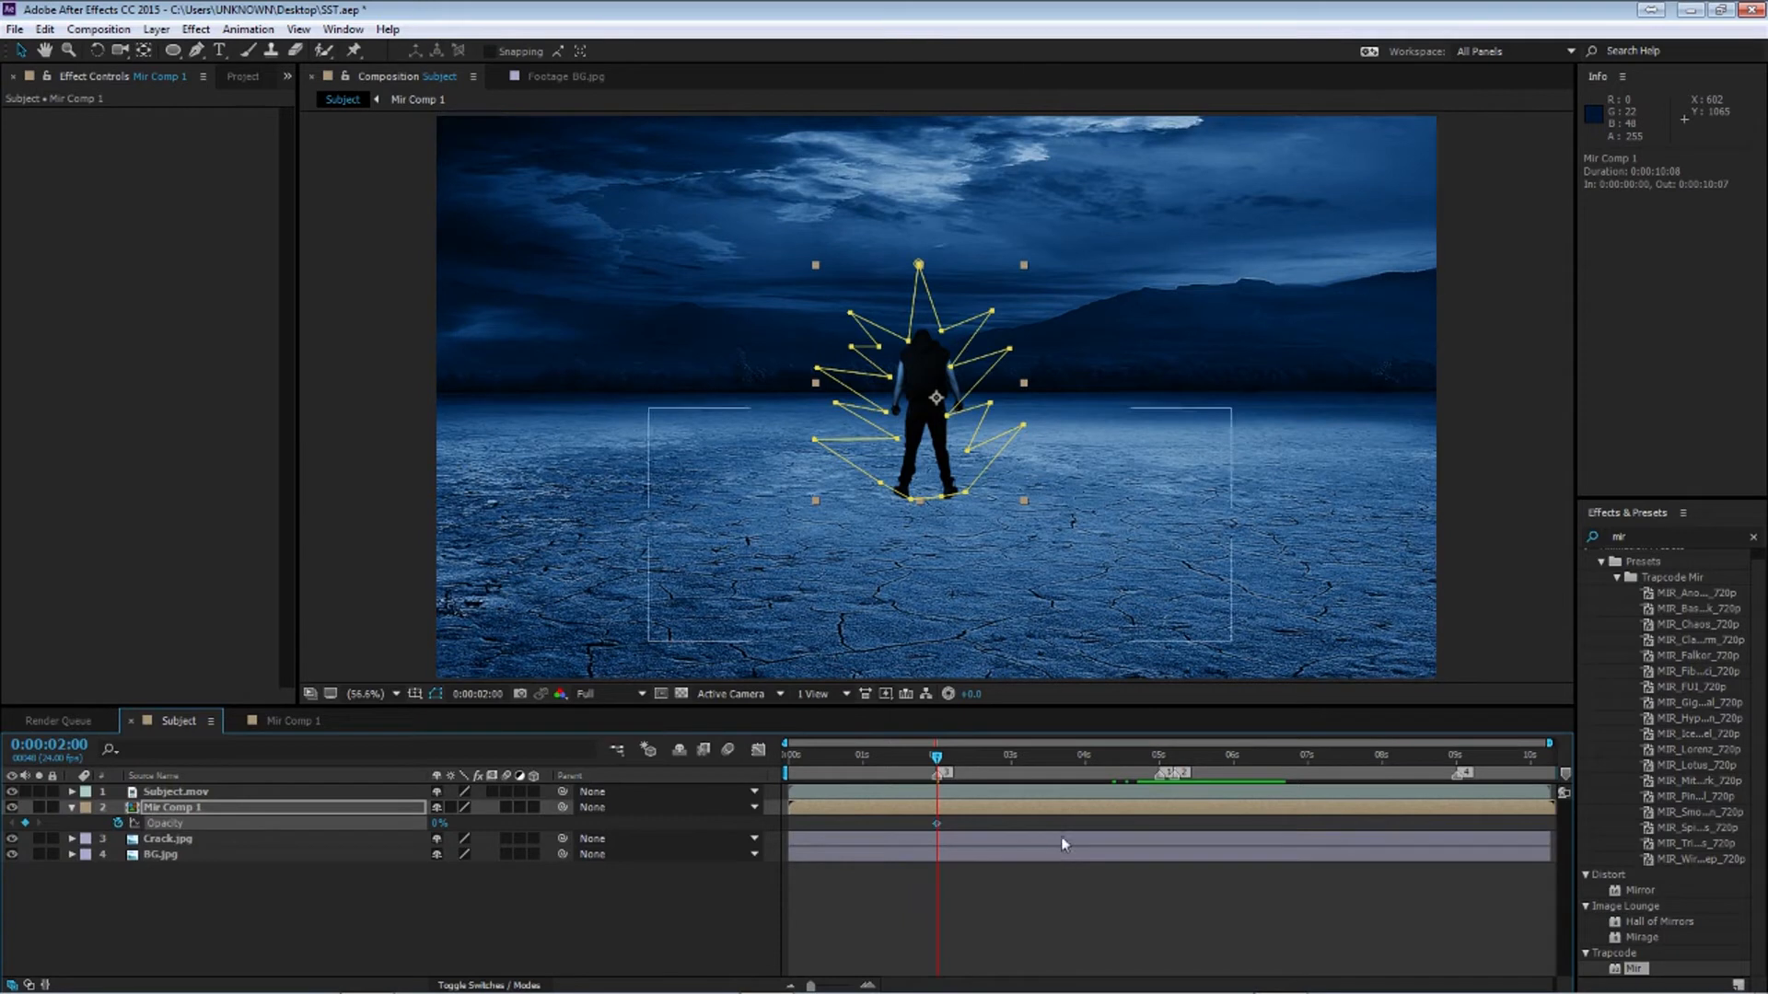
Set Mir Comp 1's opacity to 100% at 5 seconds 5 frames
left_click_drag(940, 771, 1156, 796)
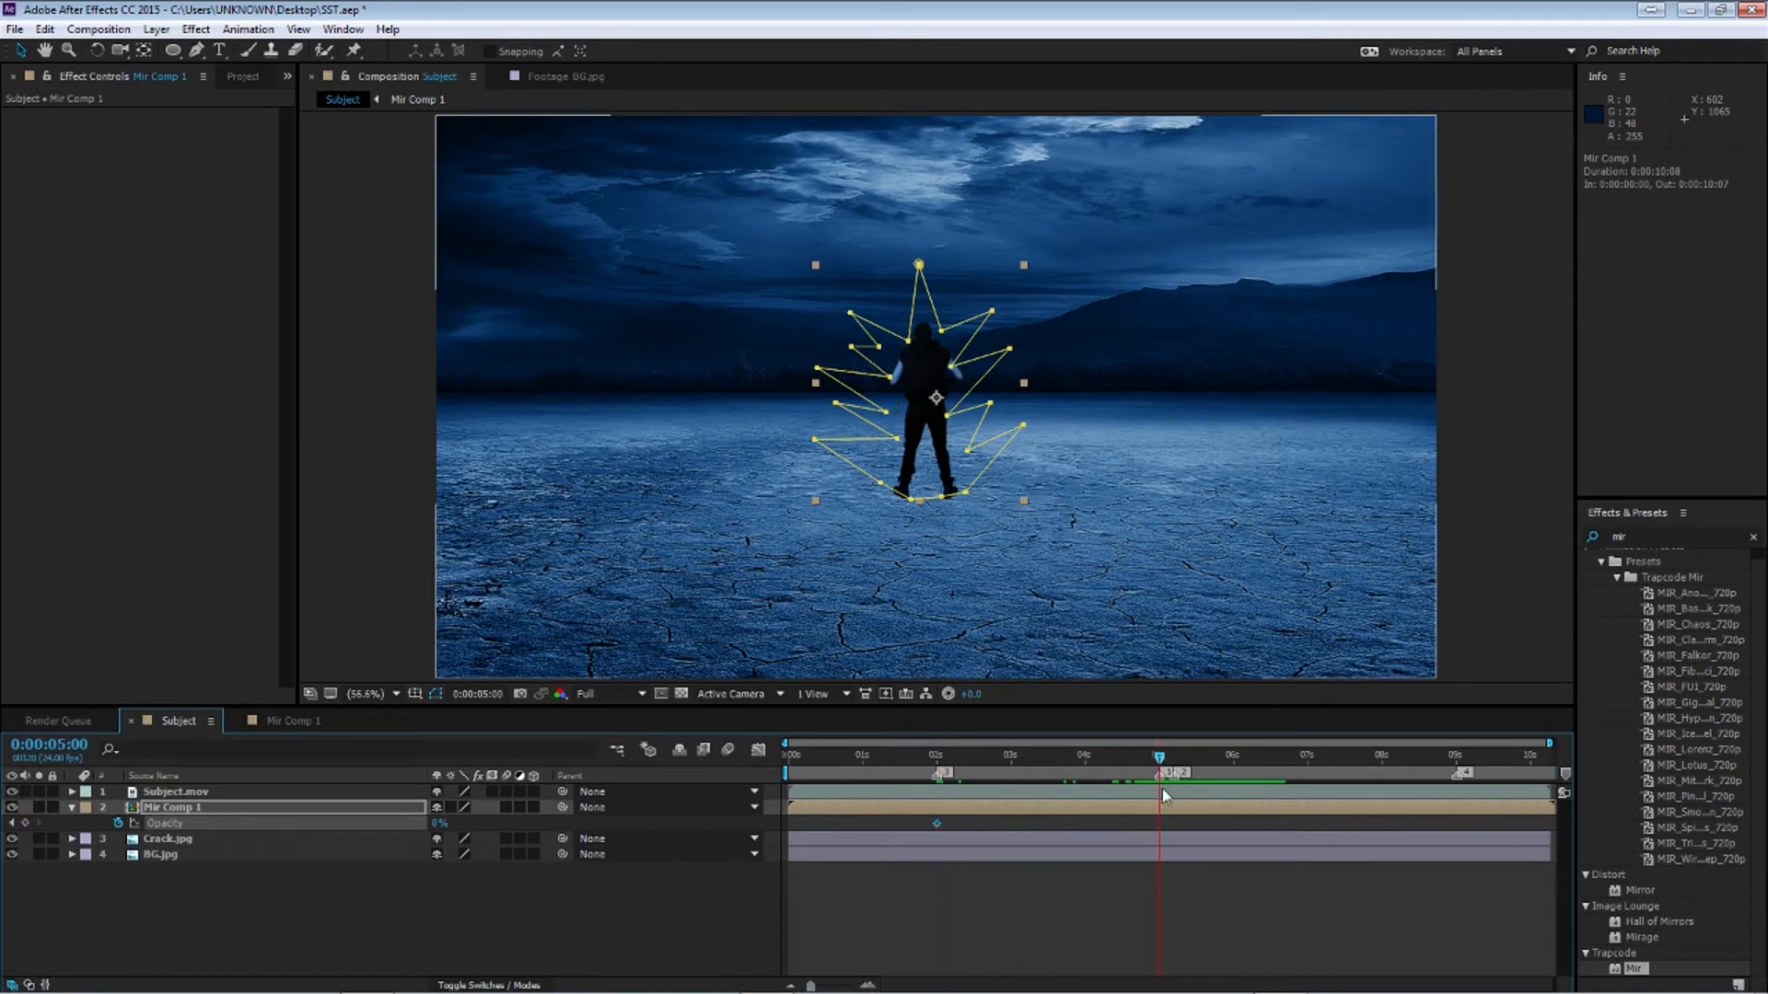
left_click(1160, 753)
left_click_drag(1163, 760, 1179, 764)
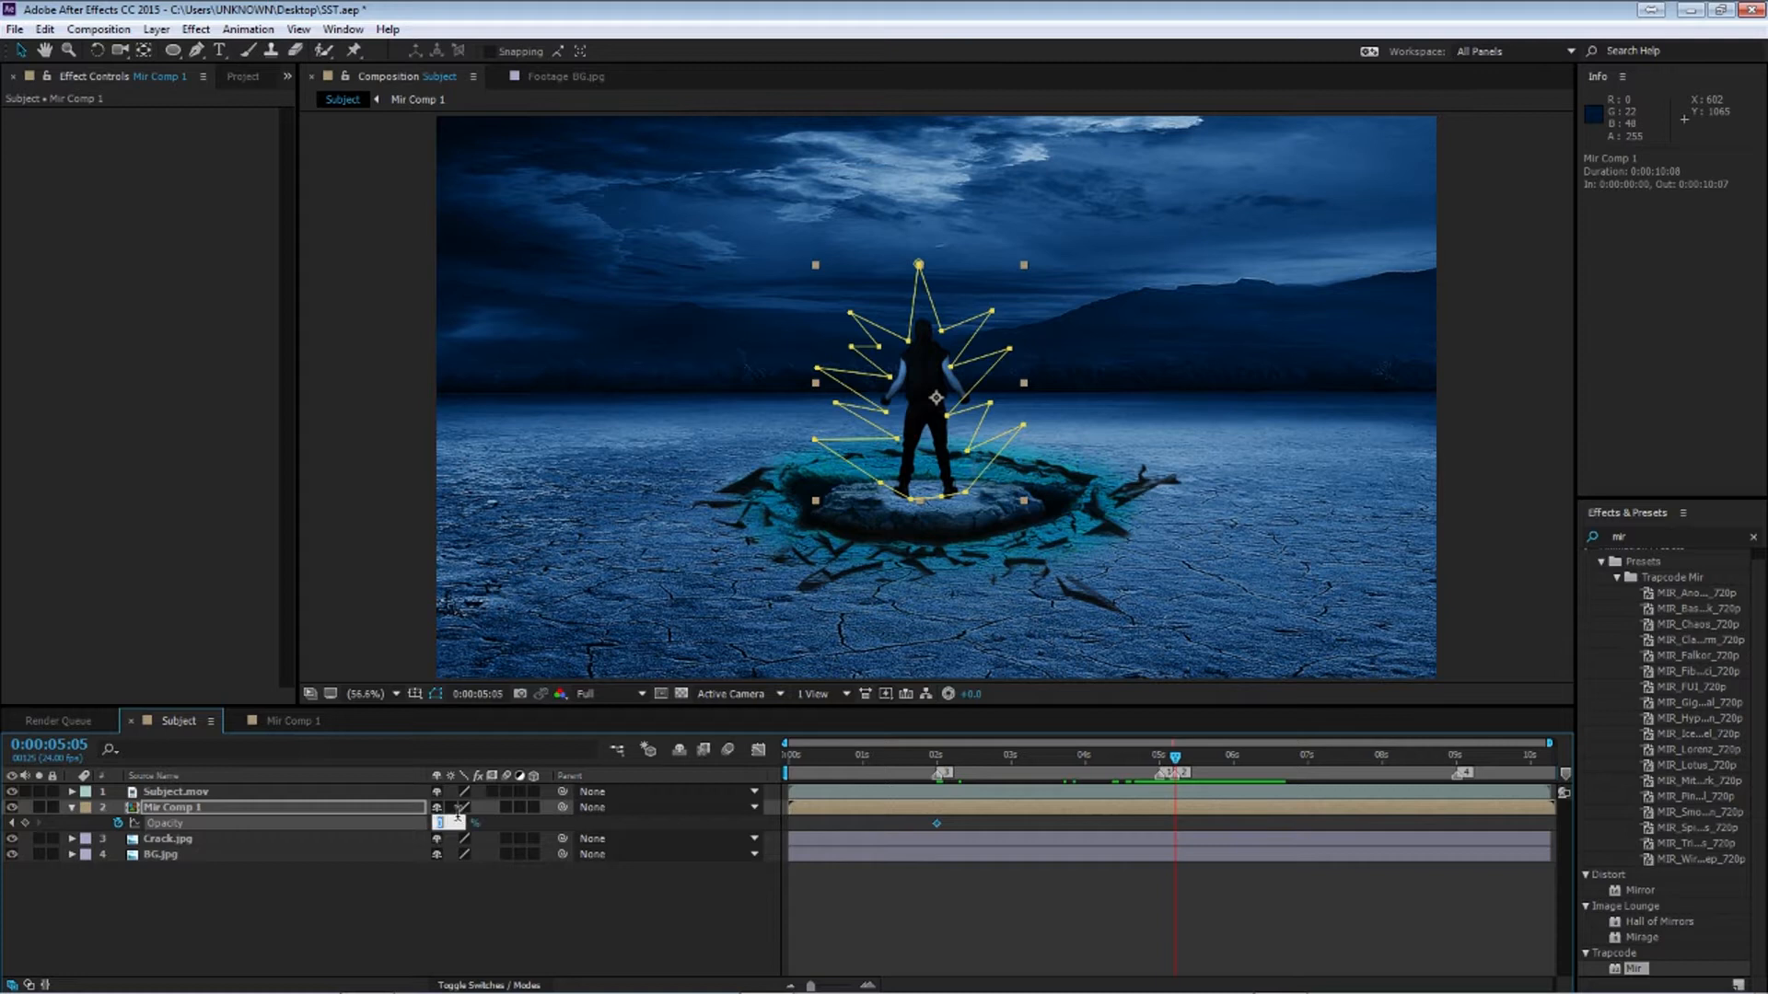
key("Return")
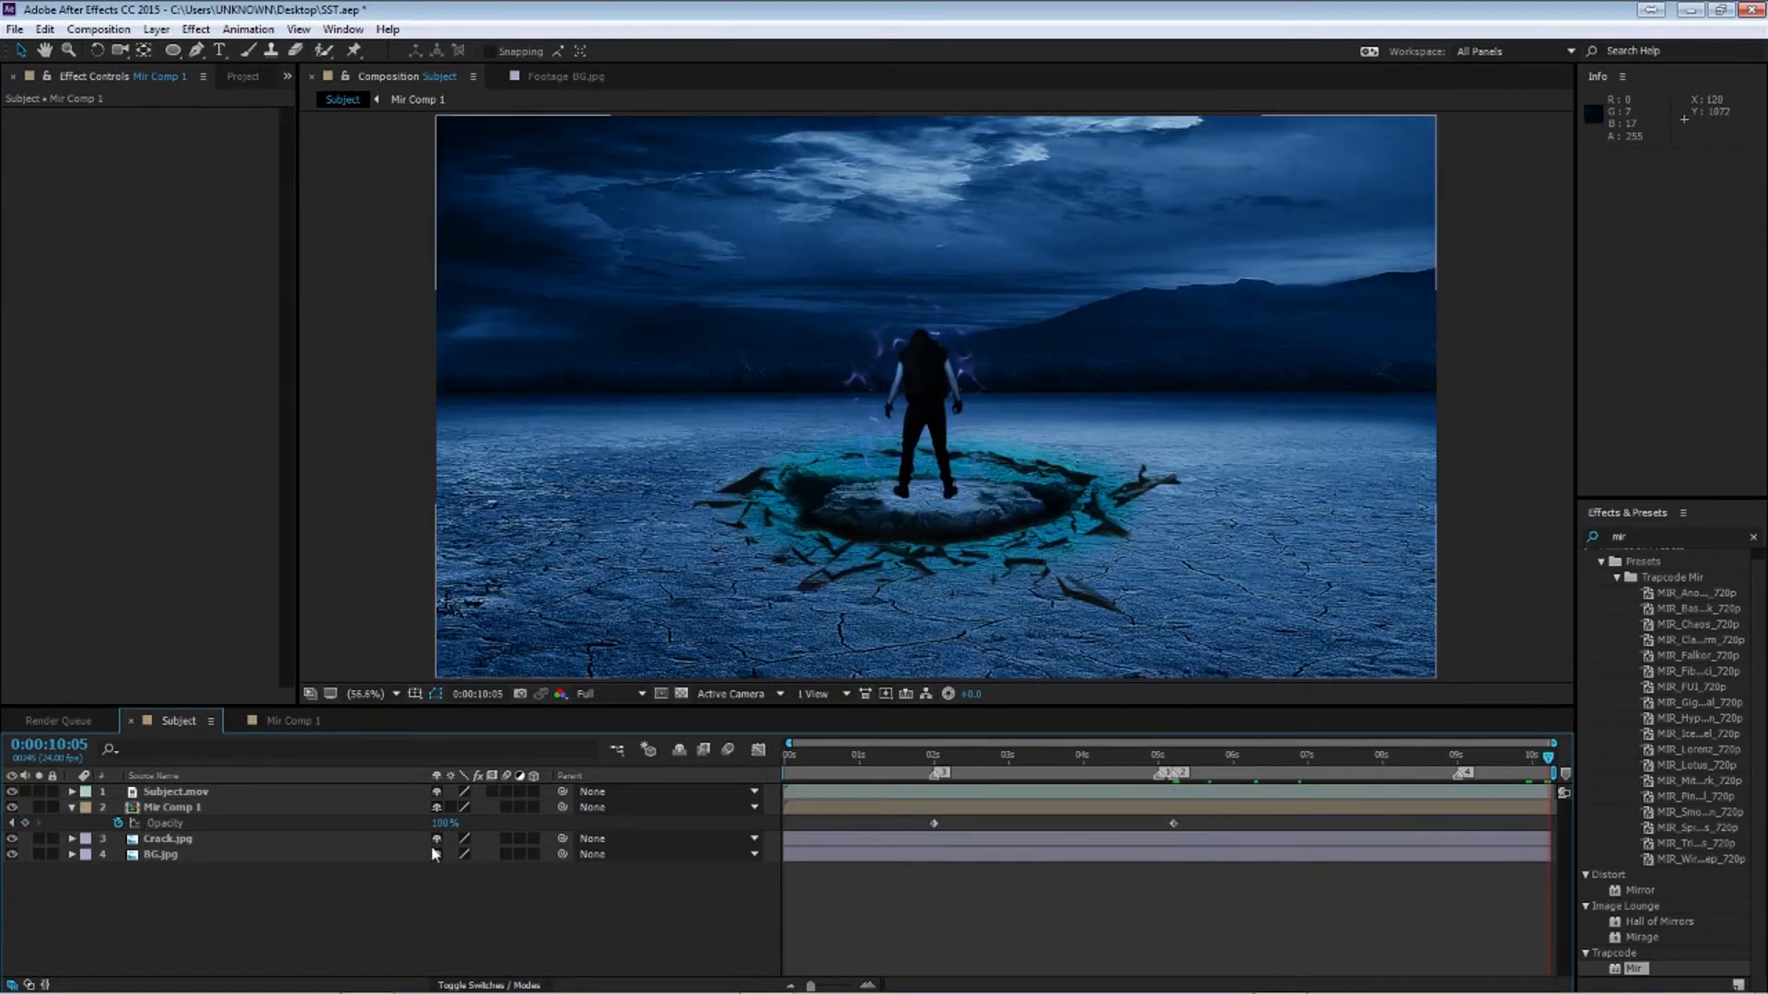
Preview the fade, then set Mir Comp 1's opacity to 50% at the end of the composition
left_click_drag(1114, 756, 1179, 776)
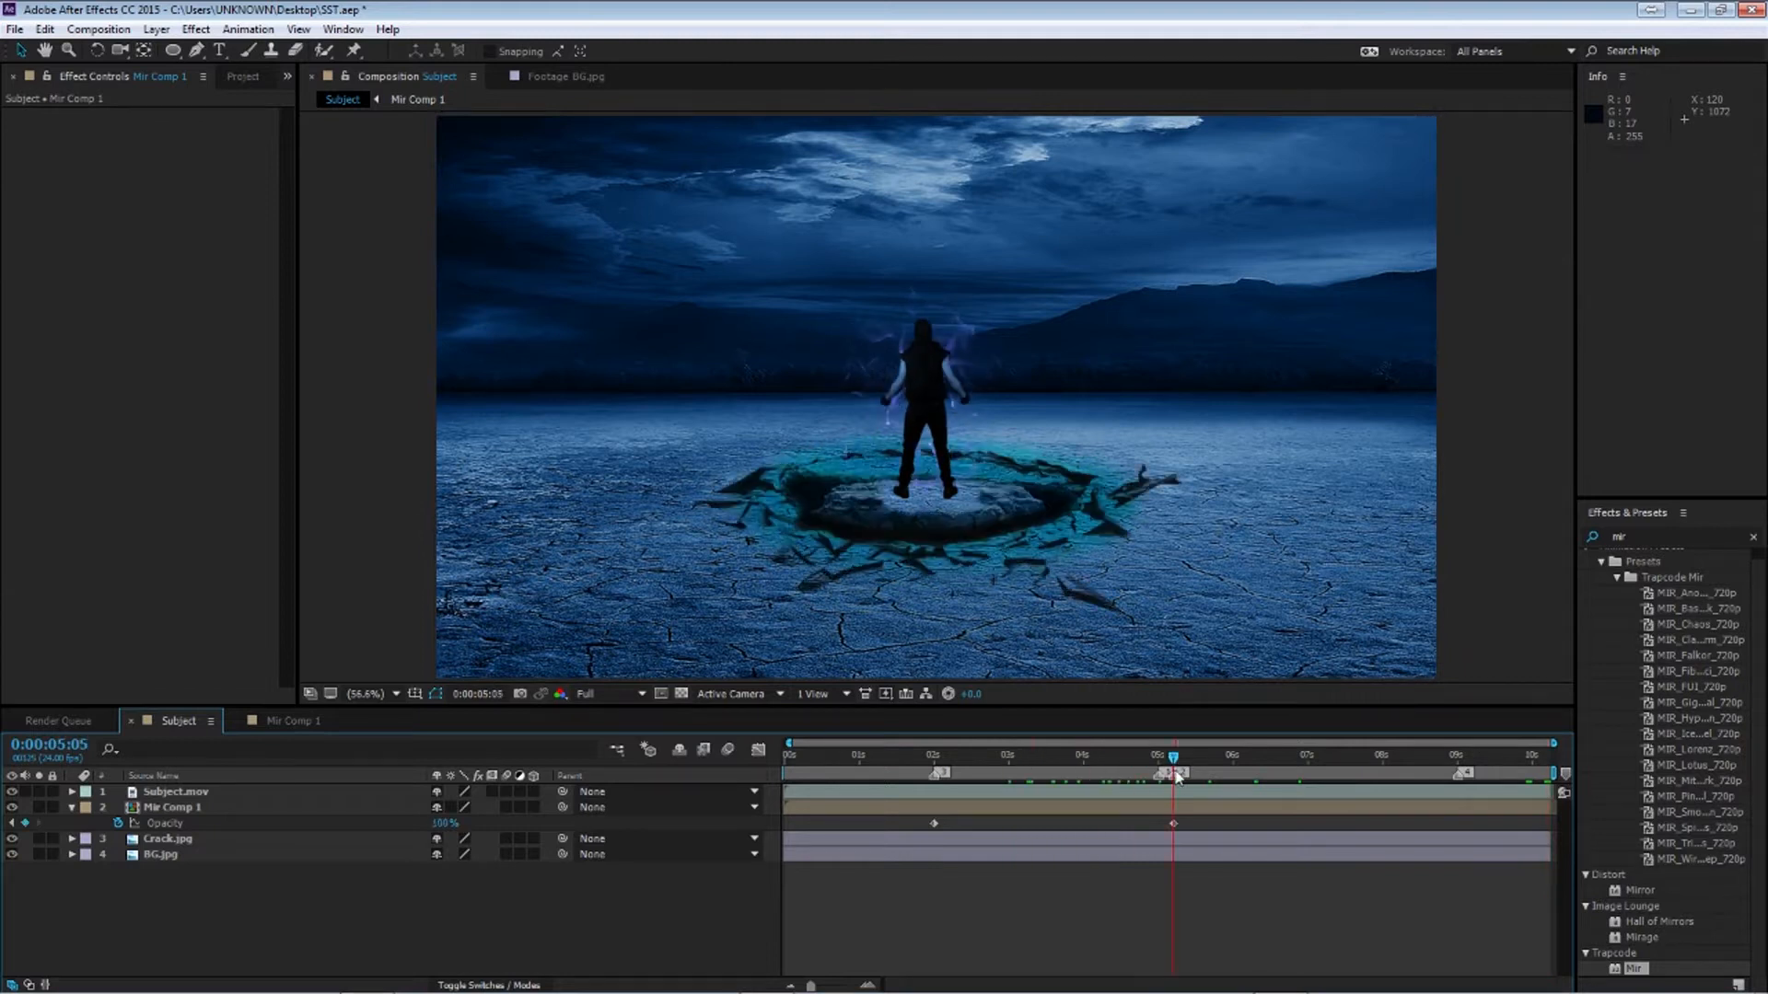
key("space")
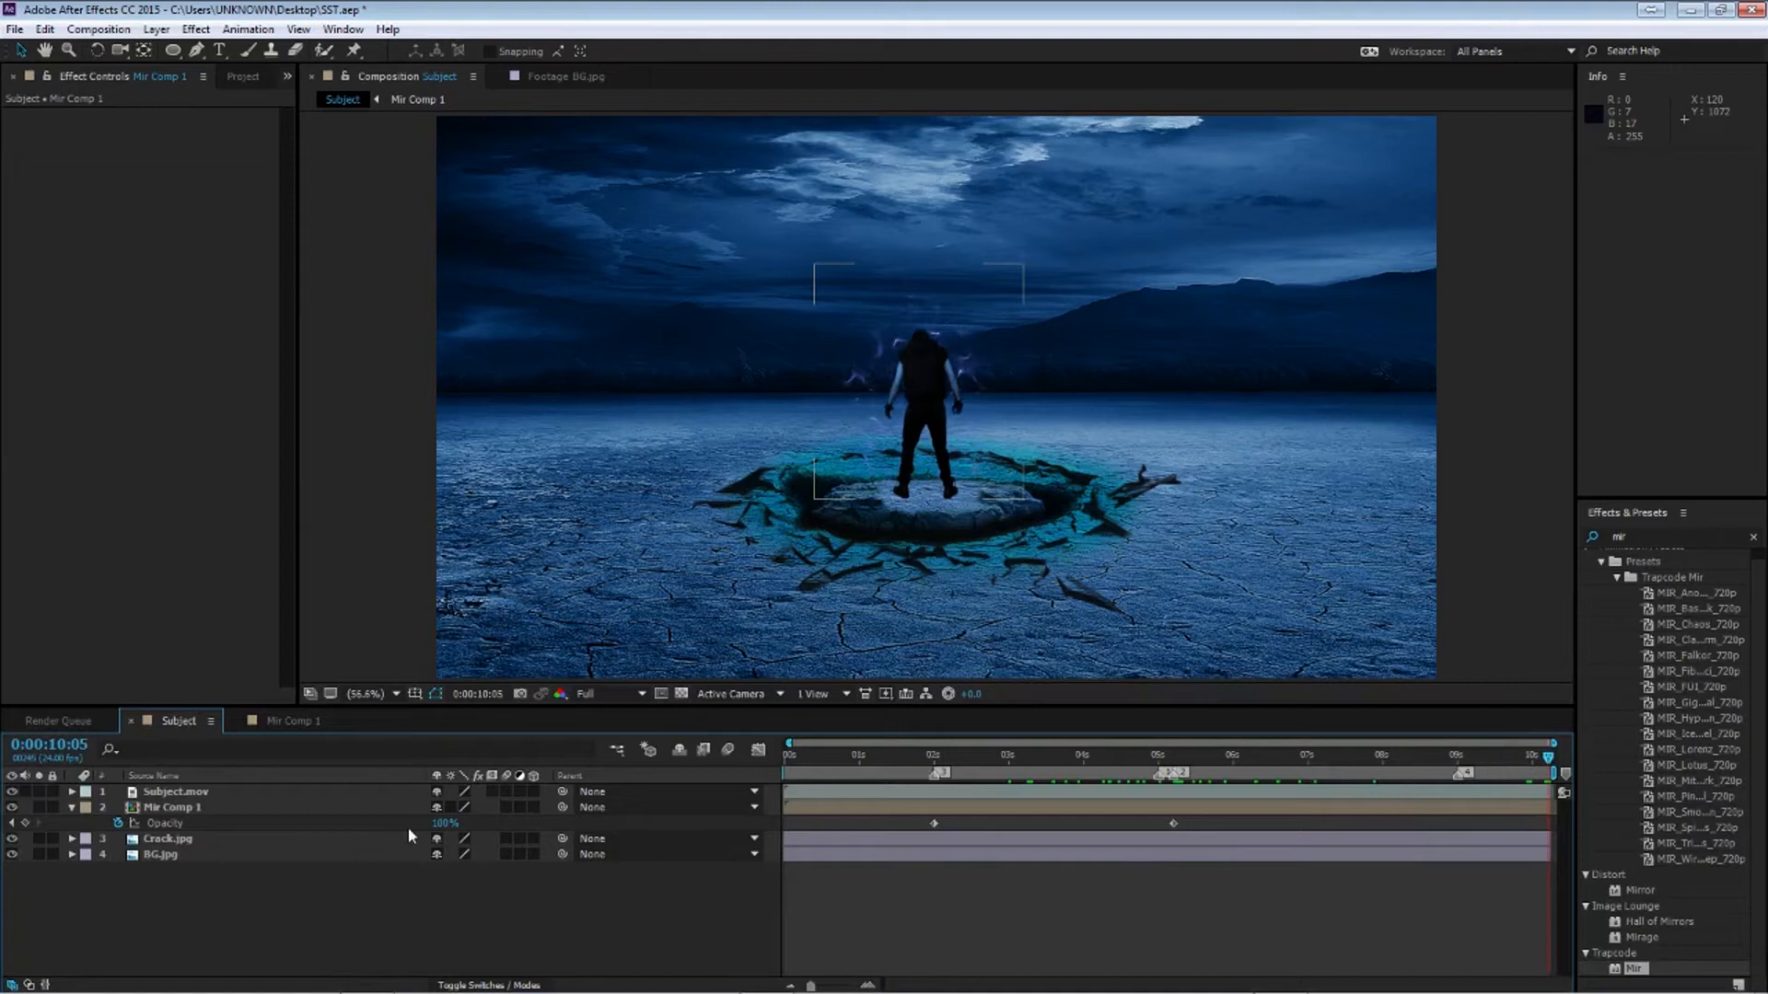
left_click(445, 824)
key("Return")
left_click(288, 940)
Select both opacity keyframes and lengthen the first keyframe's outgoing handle in the graph editor
left_click_drag(1057, 755, 949, 757)
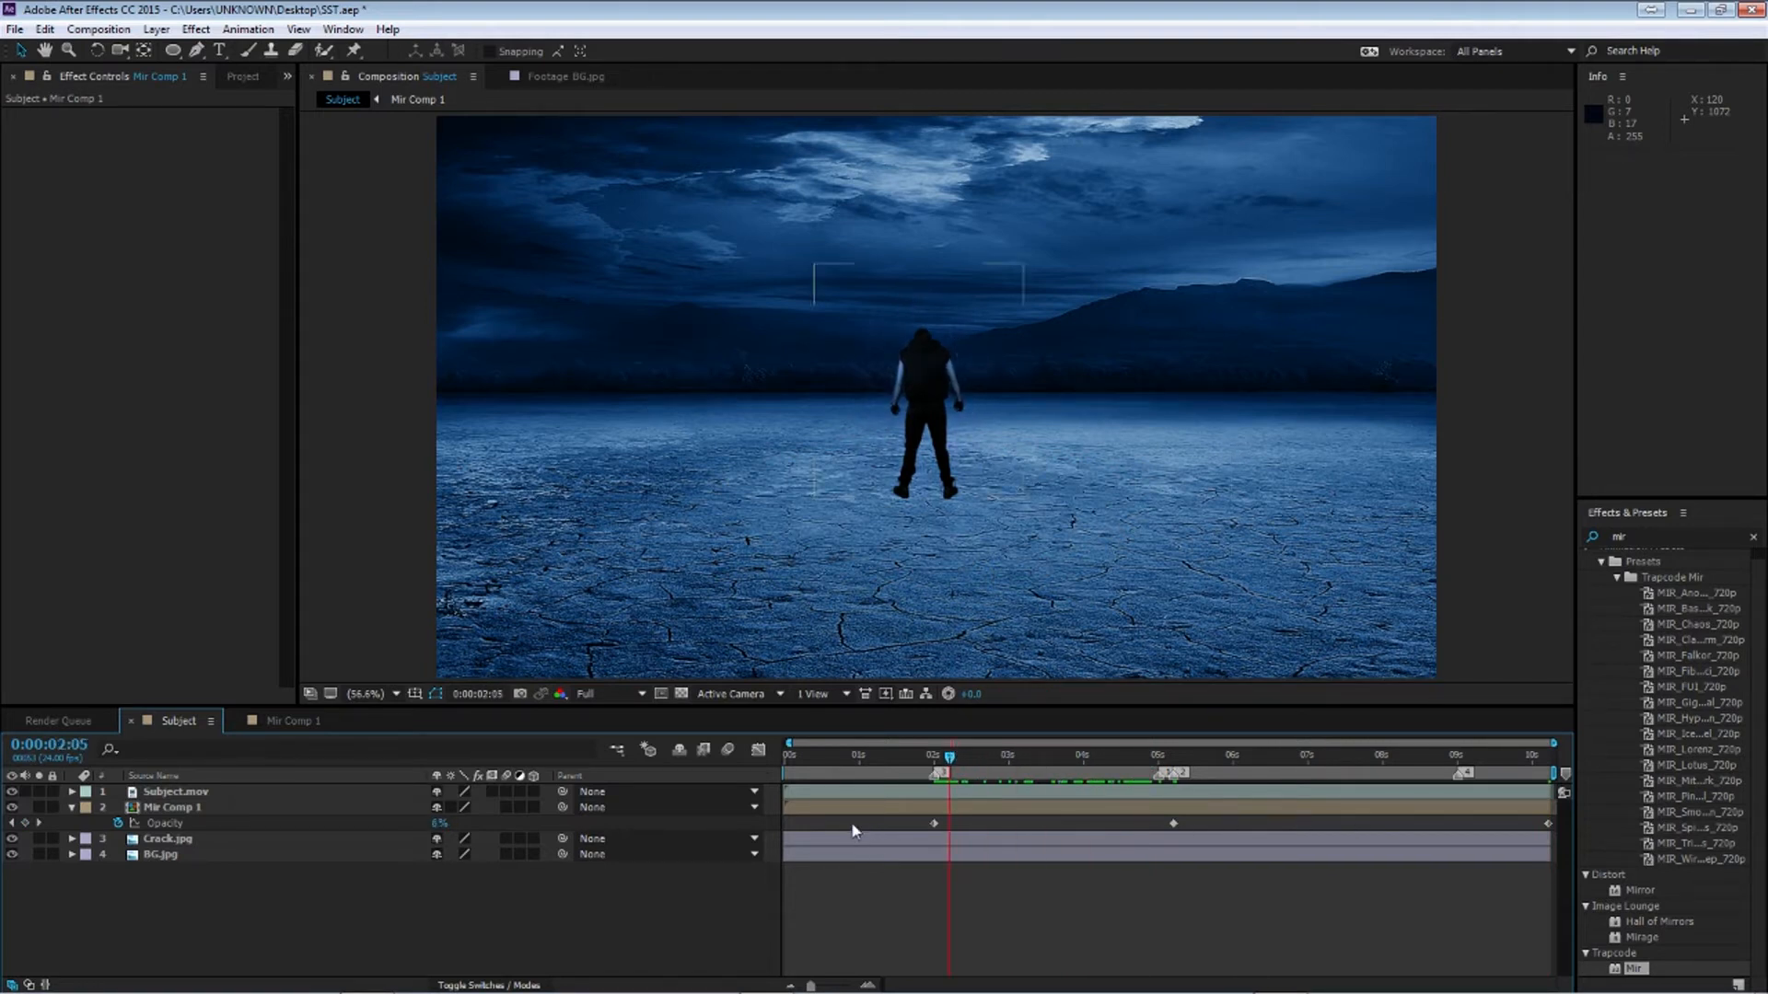
left_click_drag(879, 833, 1189, 841)
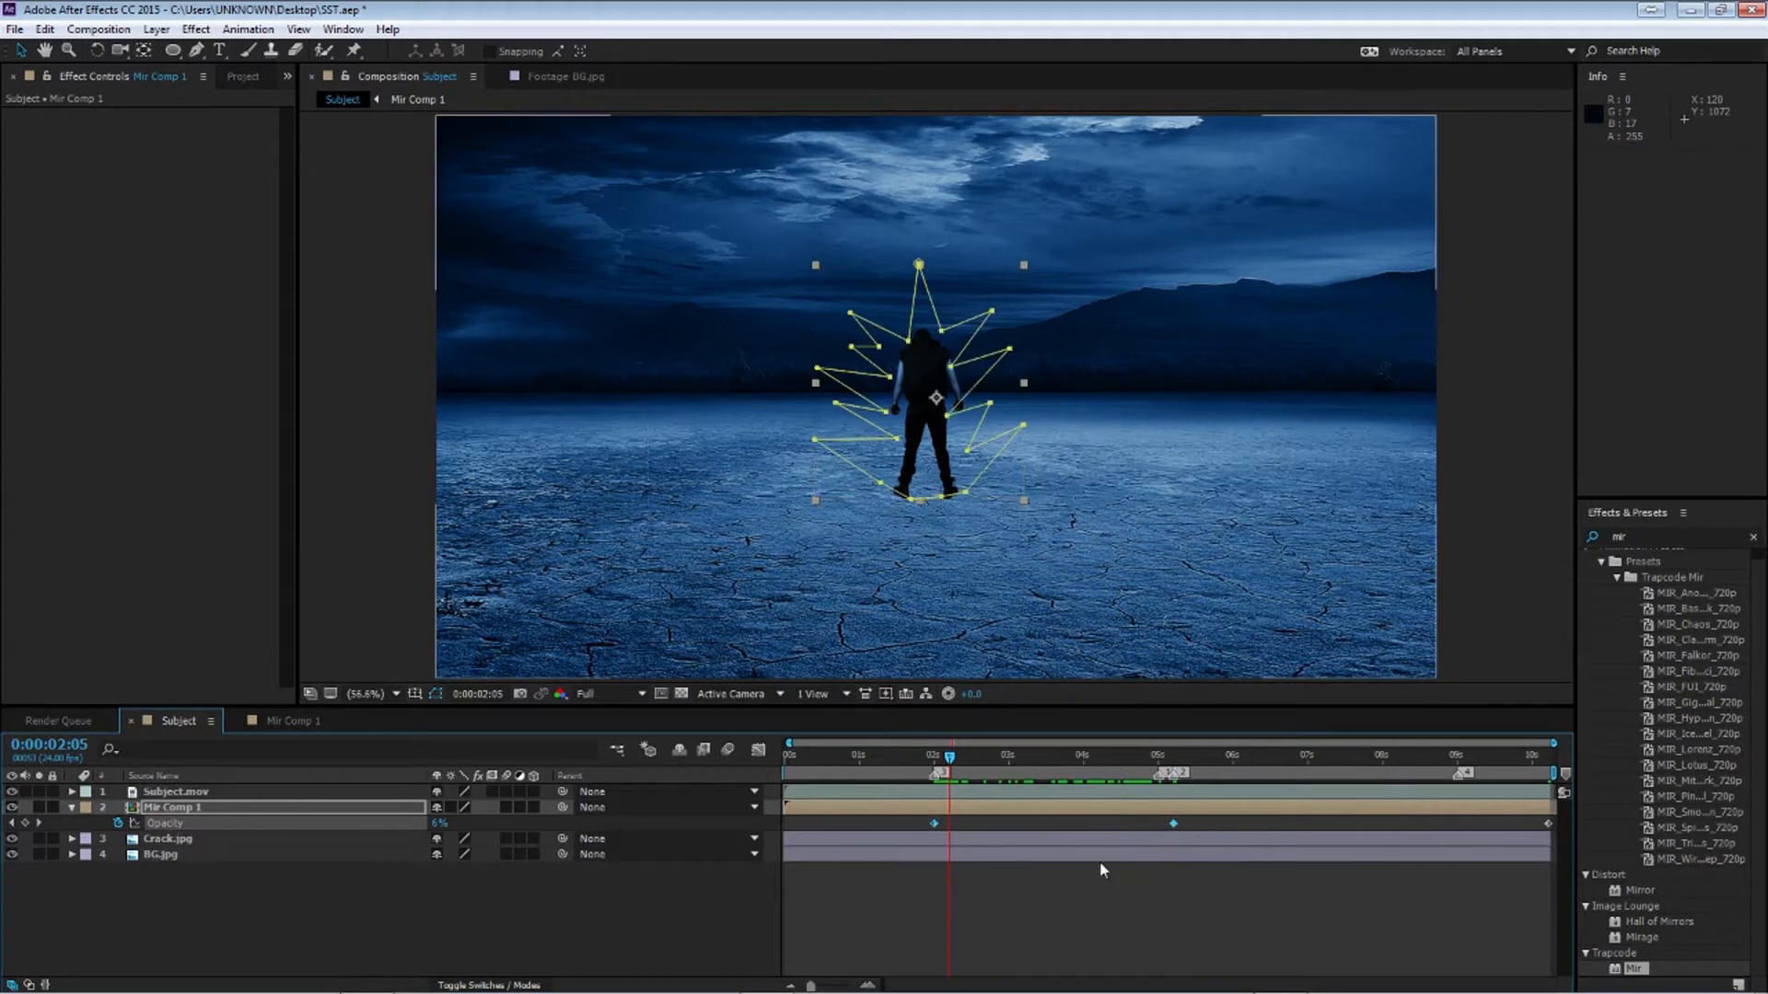
left_click(758, 749)
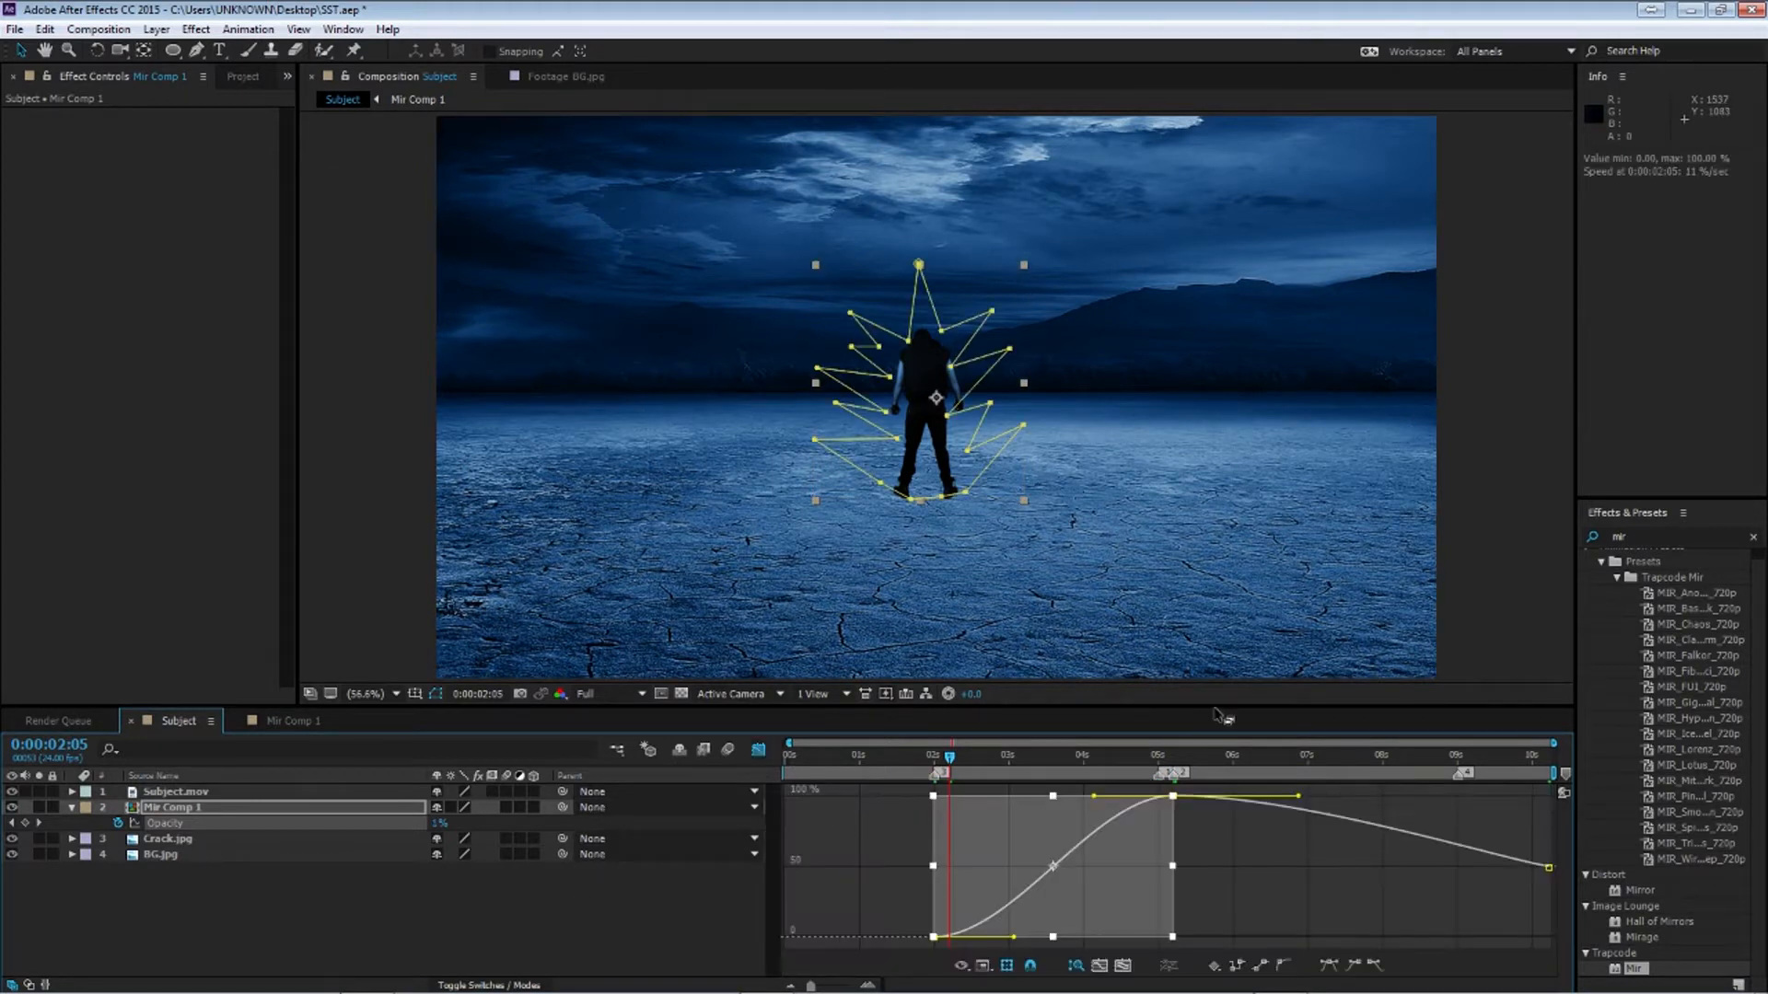
left_click(907, 867)
left_click_drag(919, 903, 1162, 940)
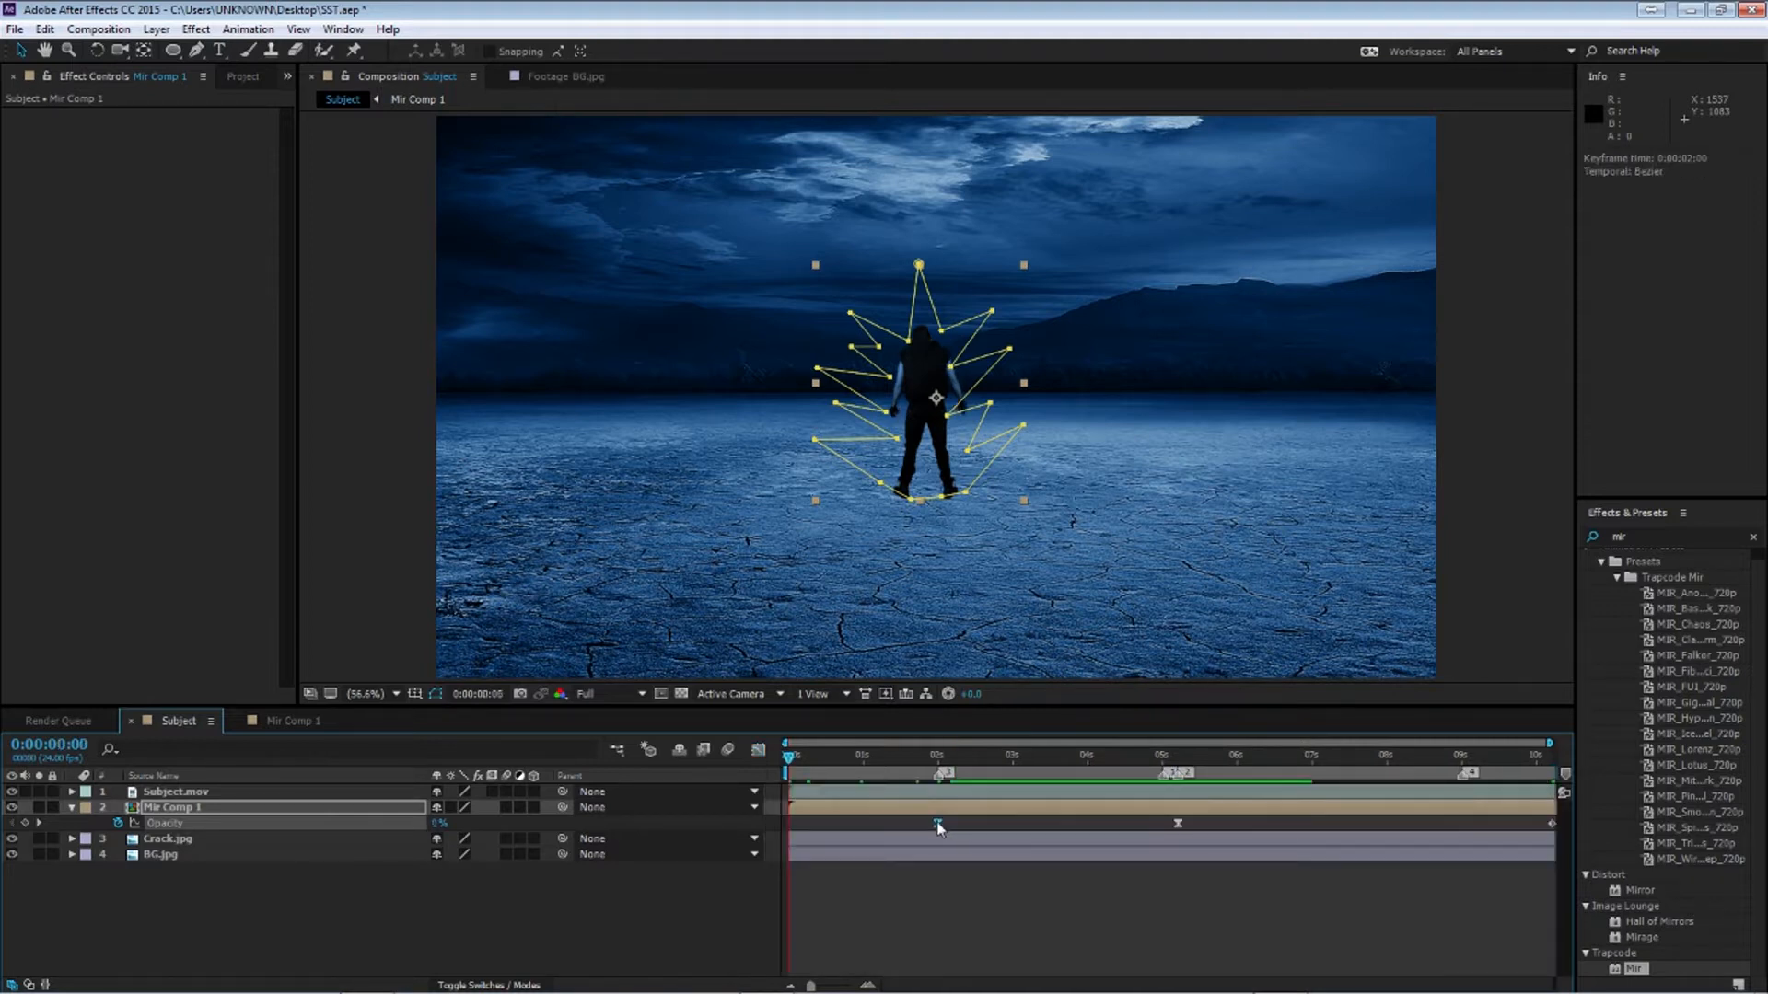
Move the first opacity keyframe to about 1 second and preview the animation
left_click_drag(938, 825, 884, 829)
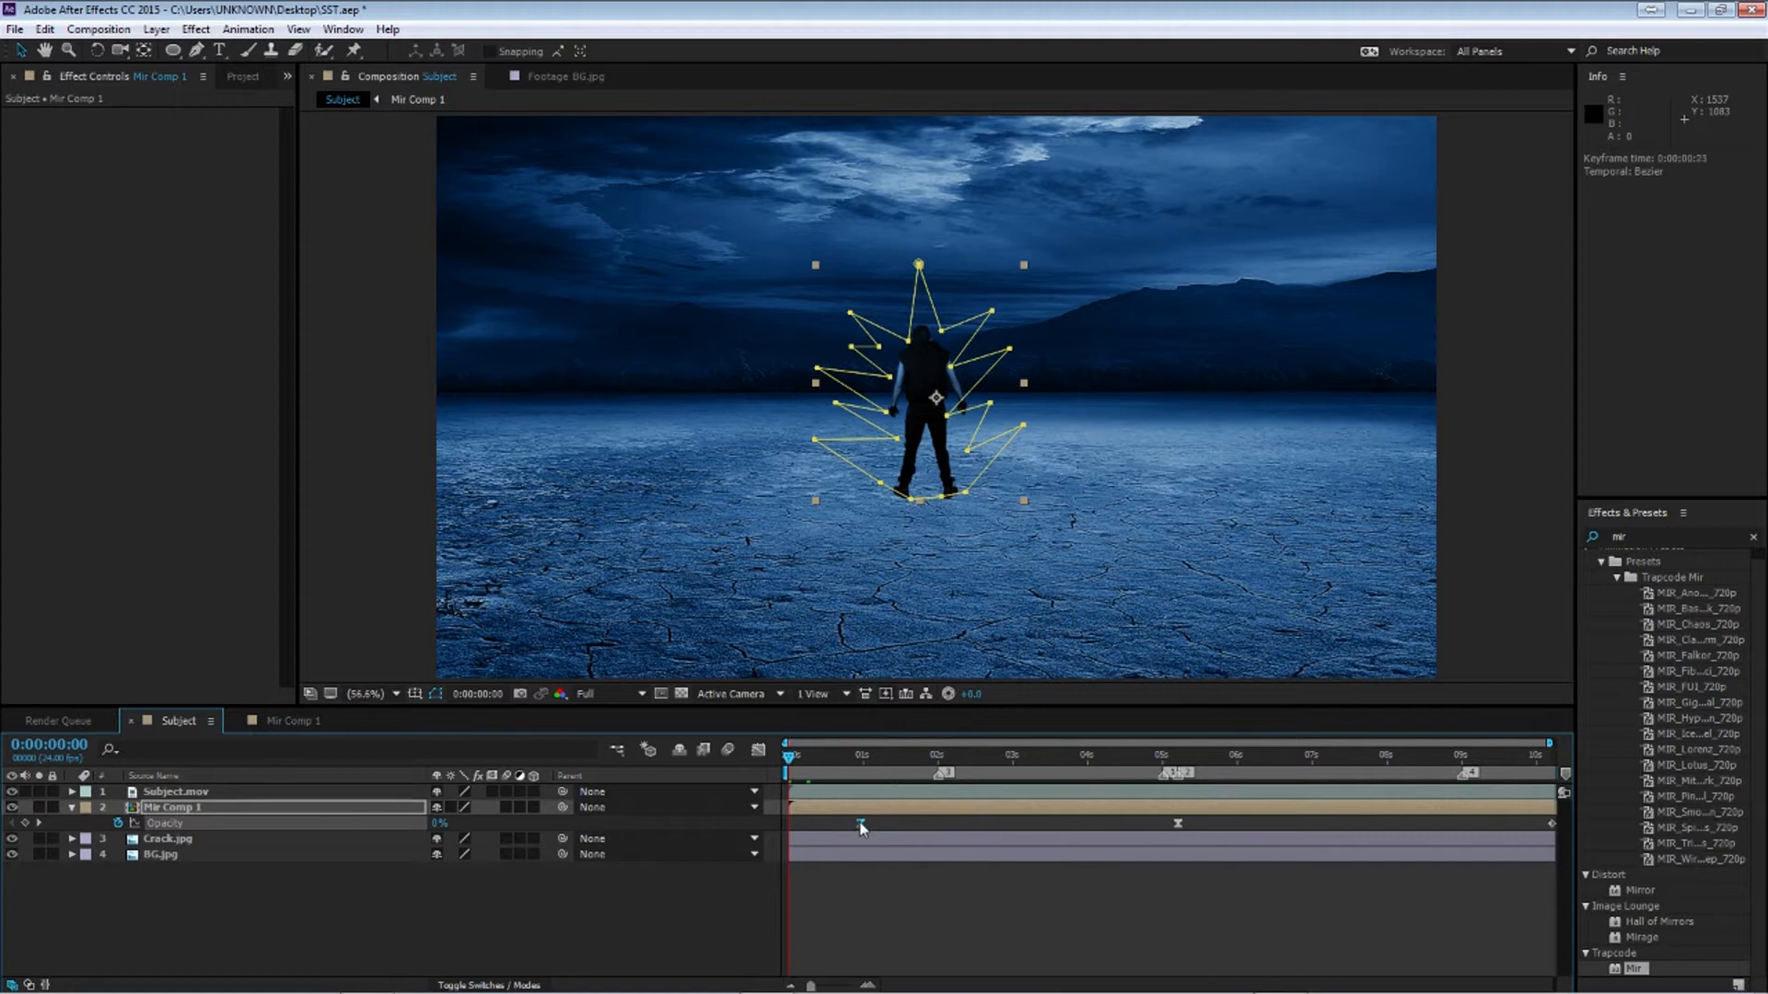
key("space")
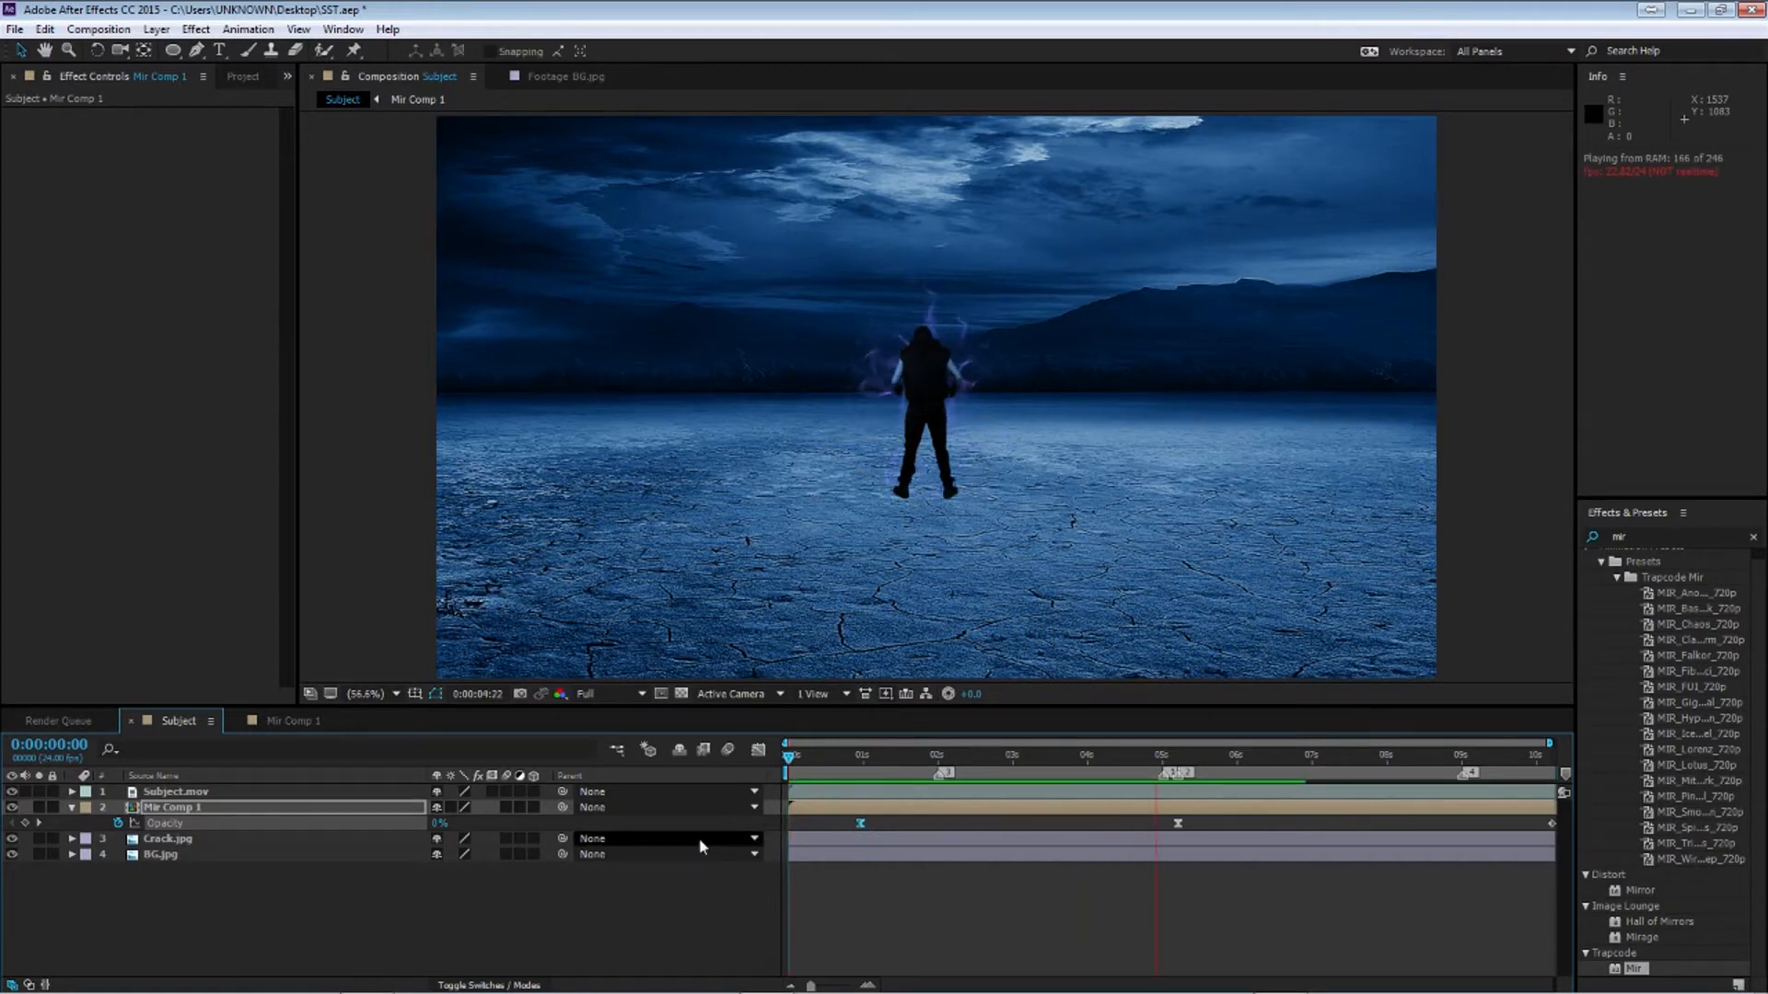
Open Mir Comp 1, adjust the middle Offset Y keyframe's handle in the graph editor and preview
left_click_drag(1075, 757, 1550, 813)
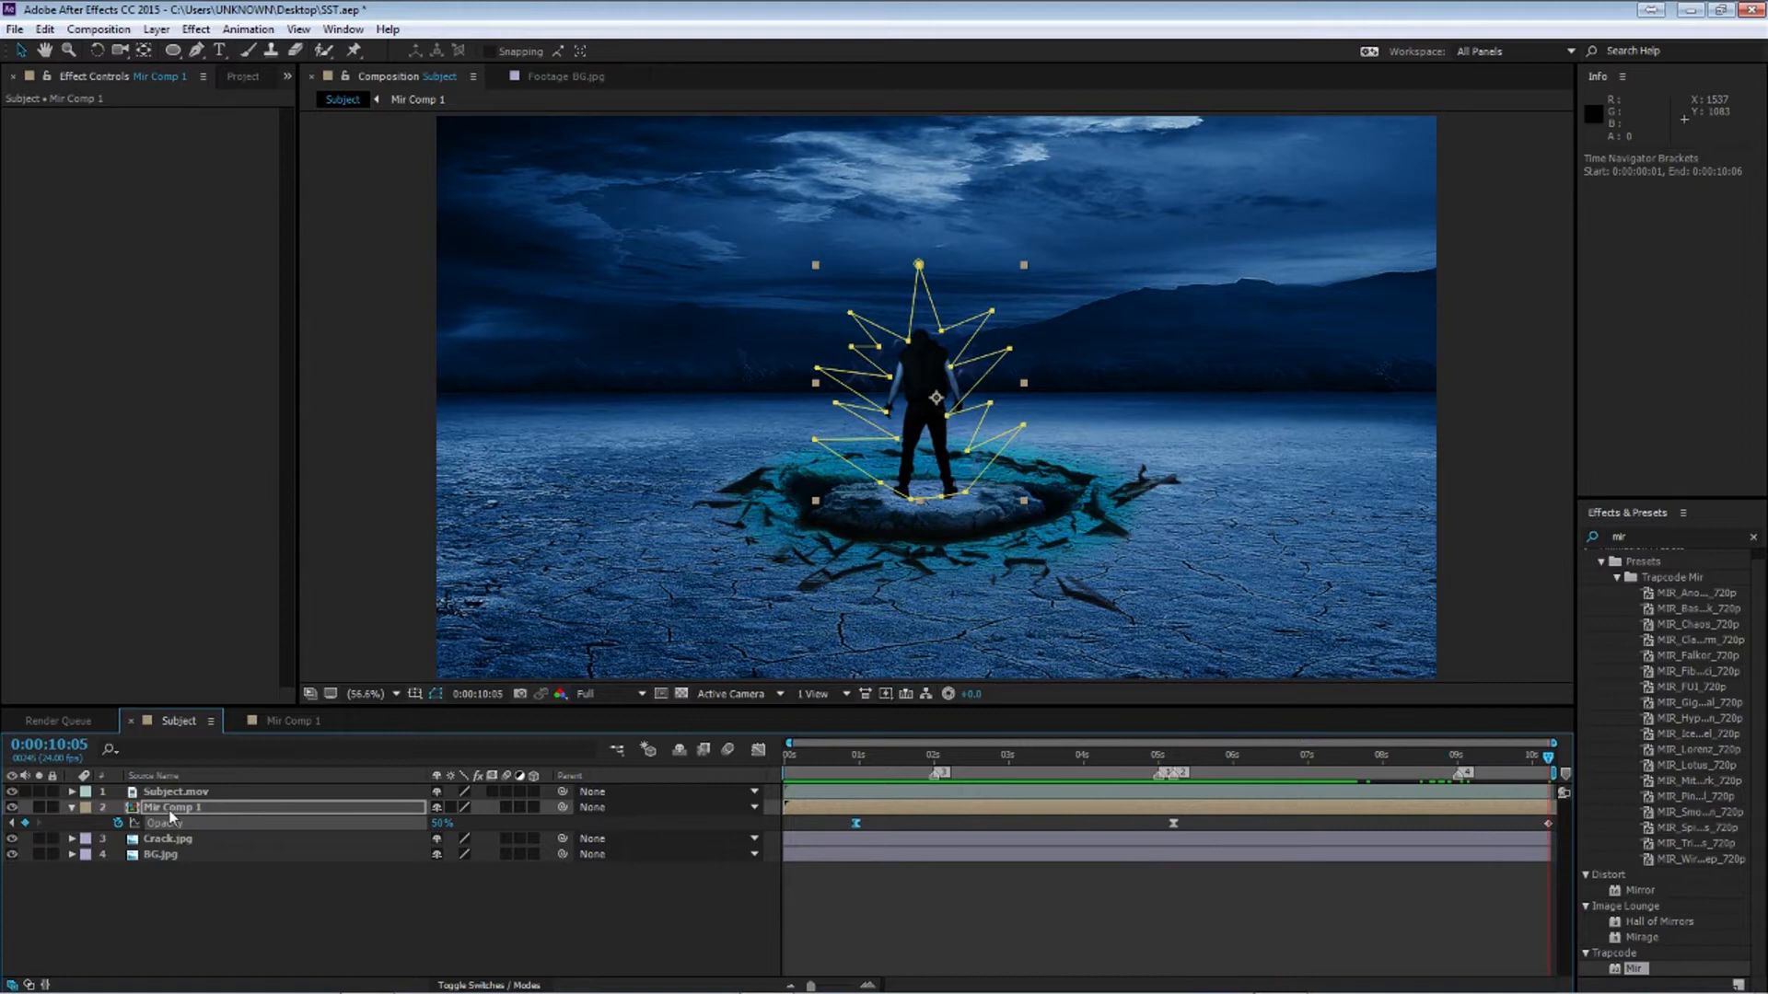
double_click(171, 809)
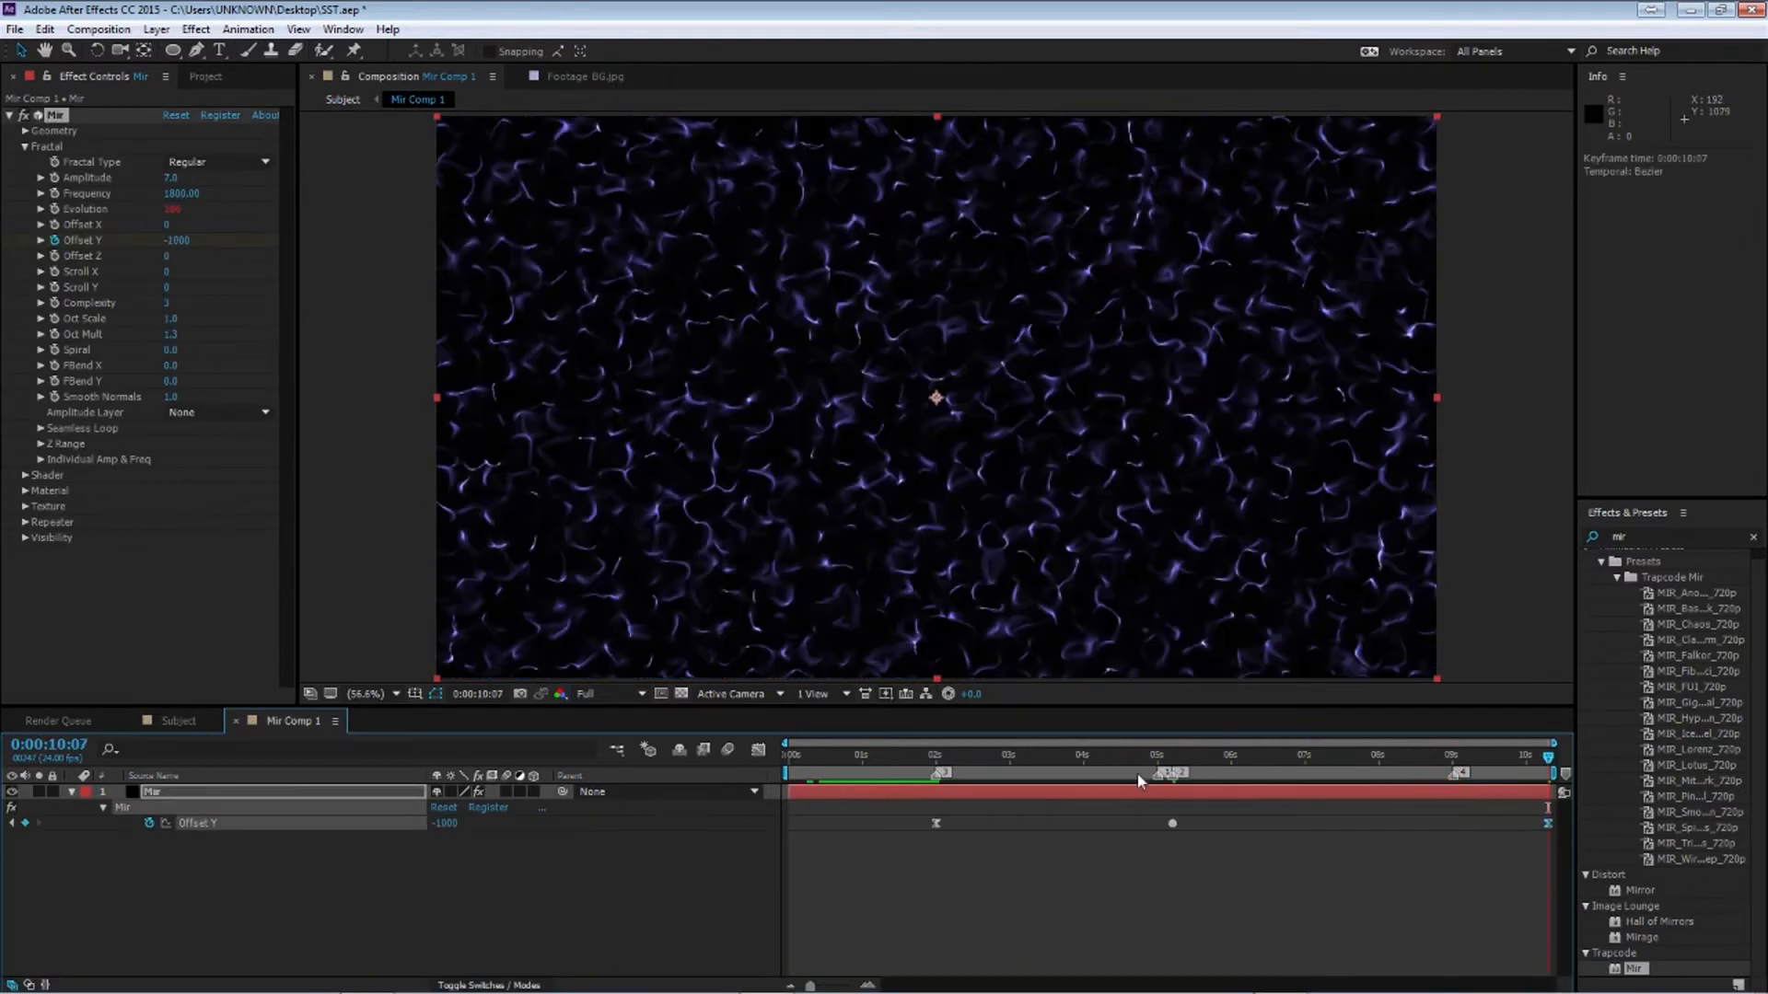
left_click_drag(1144, 760, 1176, 760)
left_click(758, 749)
left_click(1173, 867)
mouse_move(1174, 936)
left_mouse_down()
mouse_move(1156, 939)
mouse_move(1169, 924)
left_mouse_up()
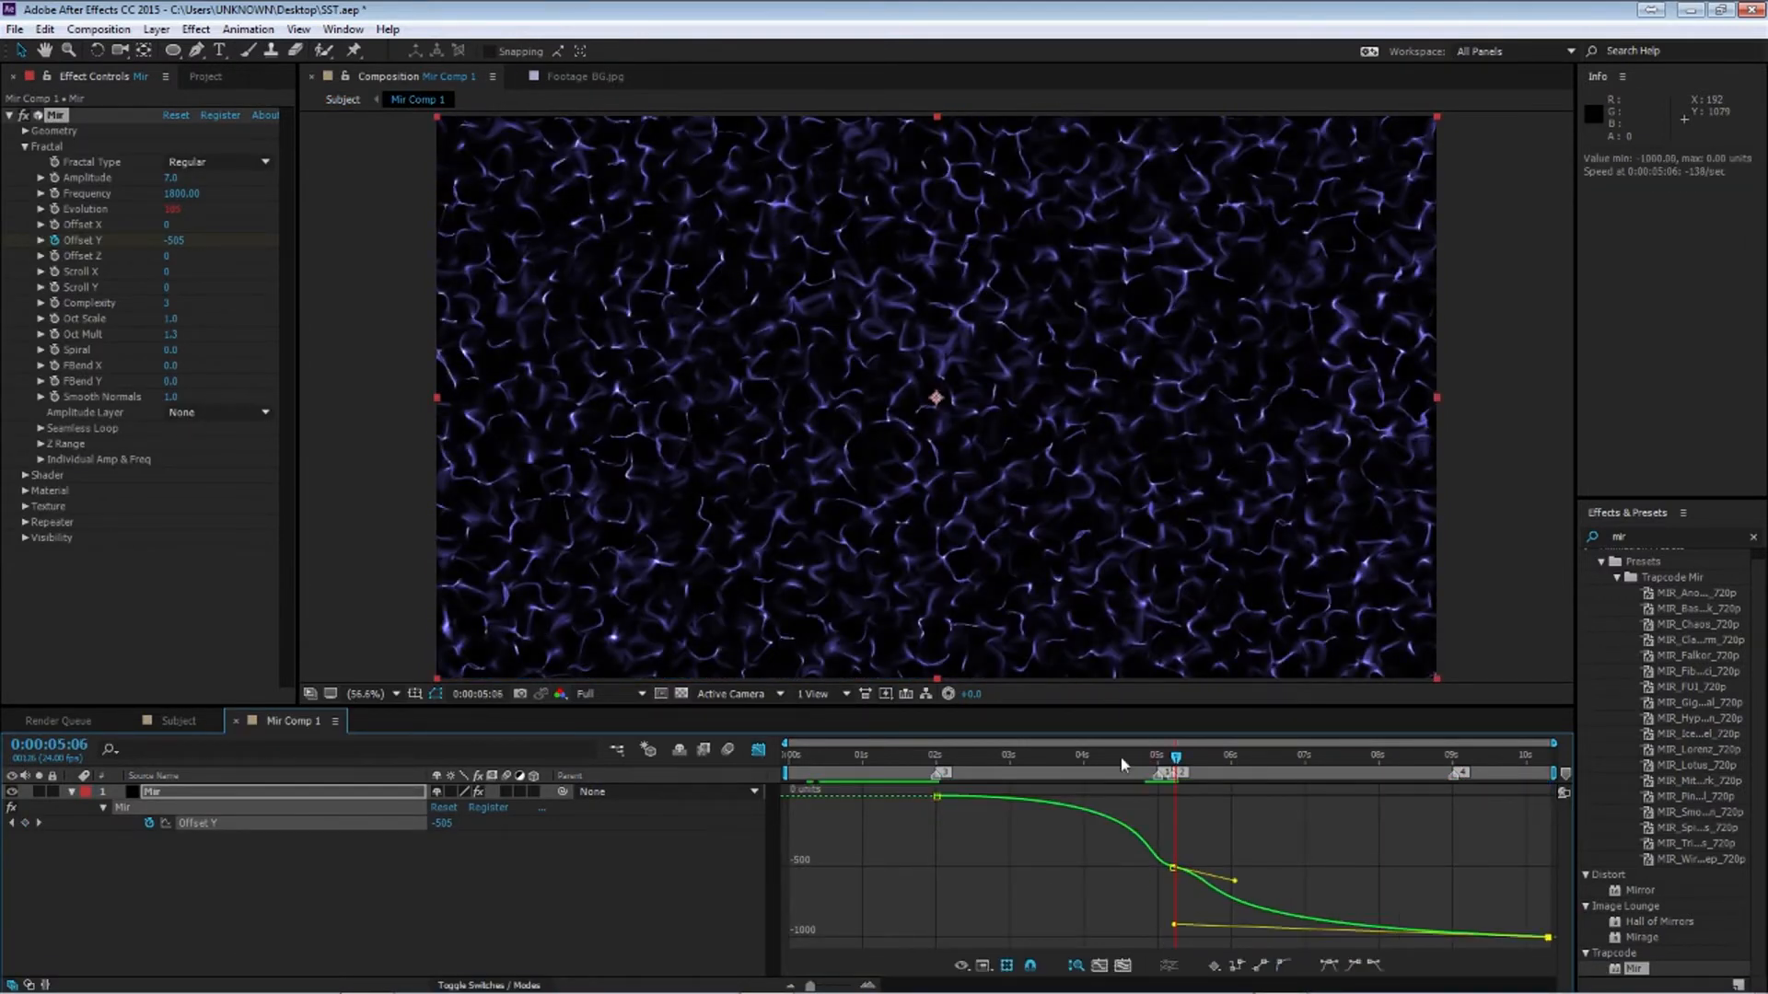
key("space")
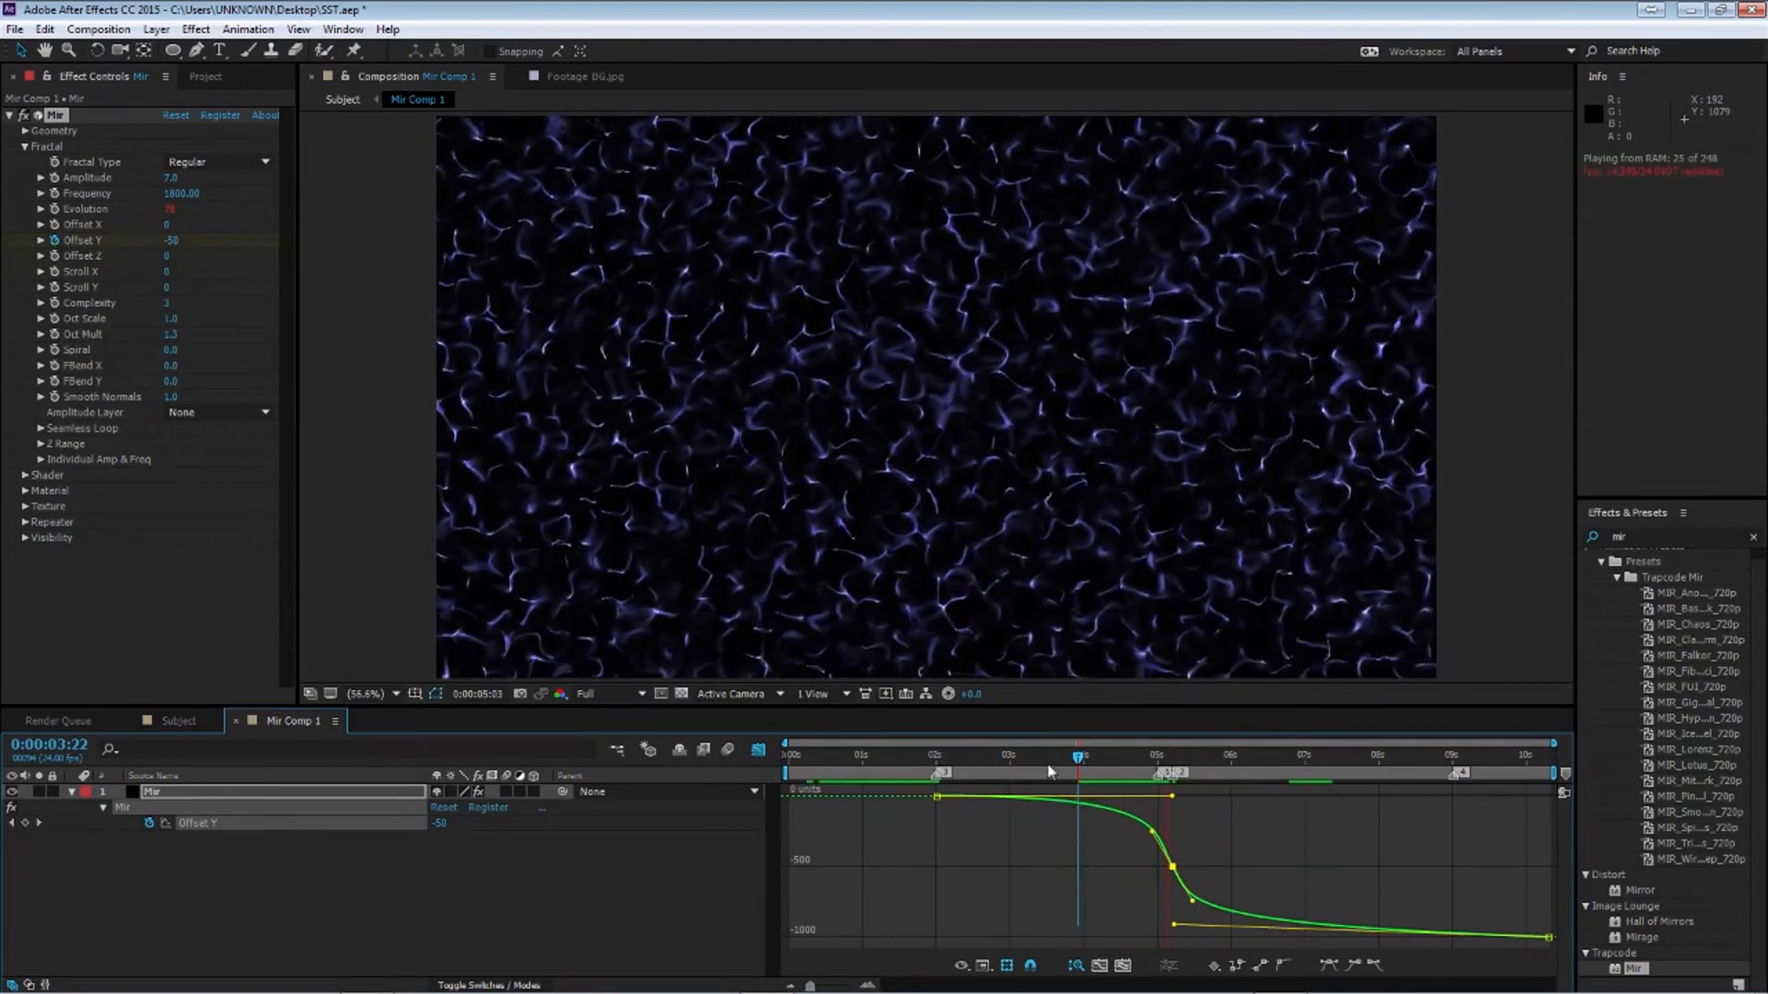
Scrub through the animation to preview it, then collapse Mir Comp 1's layer properties in the Subject composition
left_click(1116, 772)
left_click_drag(1116, 769, 1163, 775)
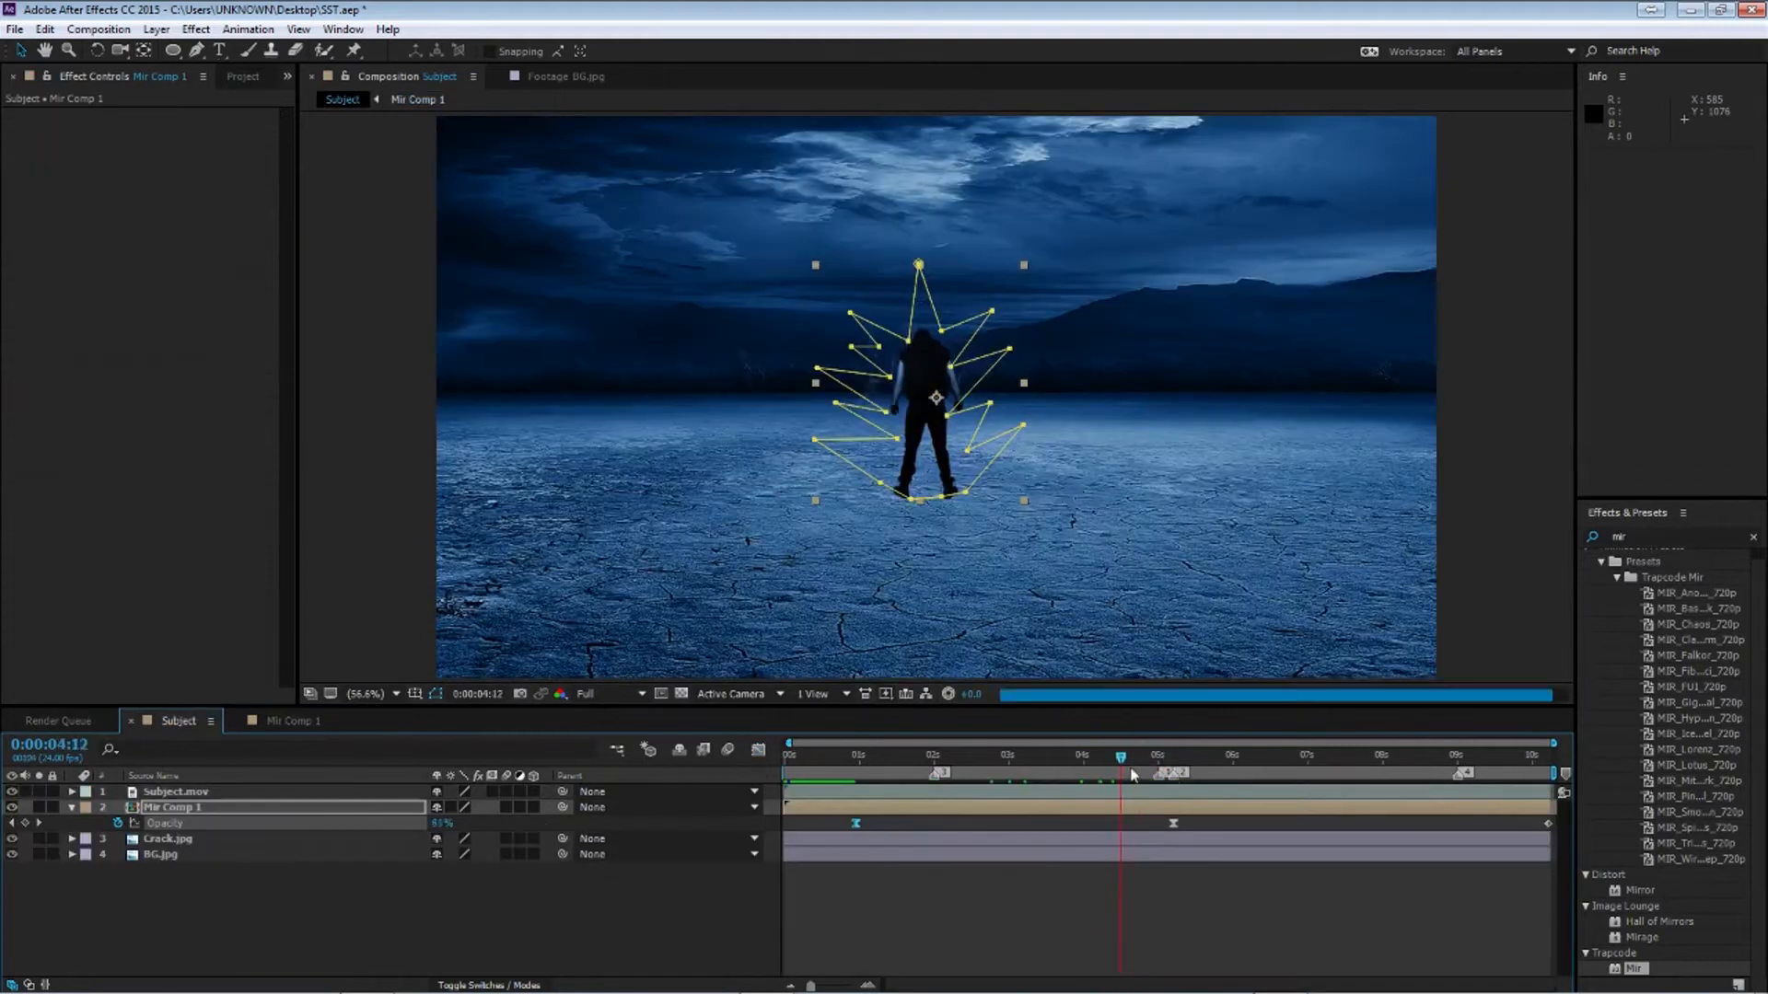
left_click_drag(1132, 775, 1270, 785)
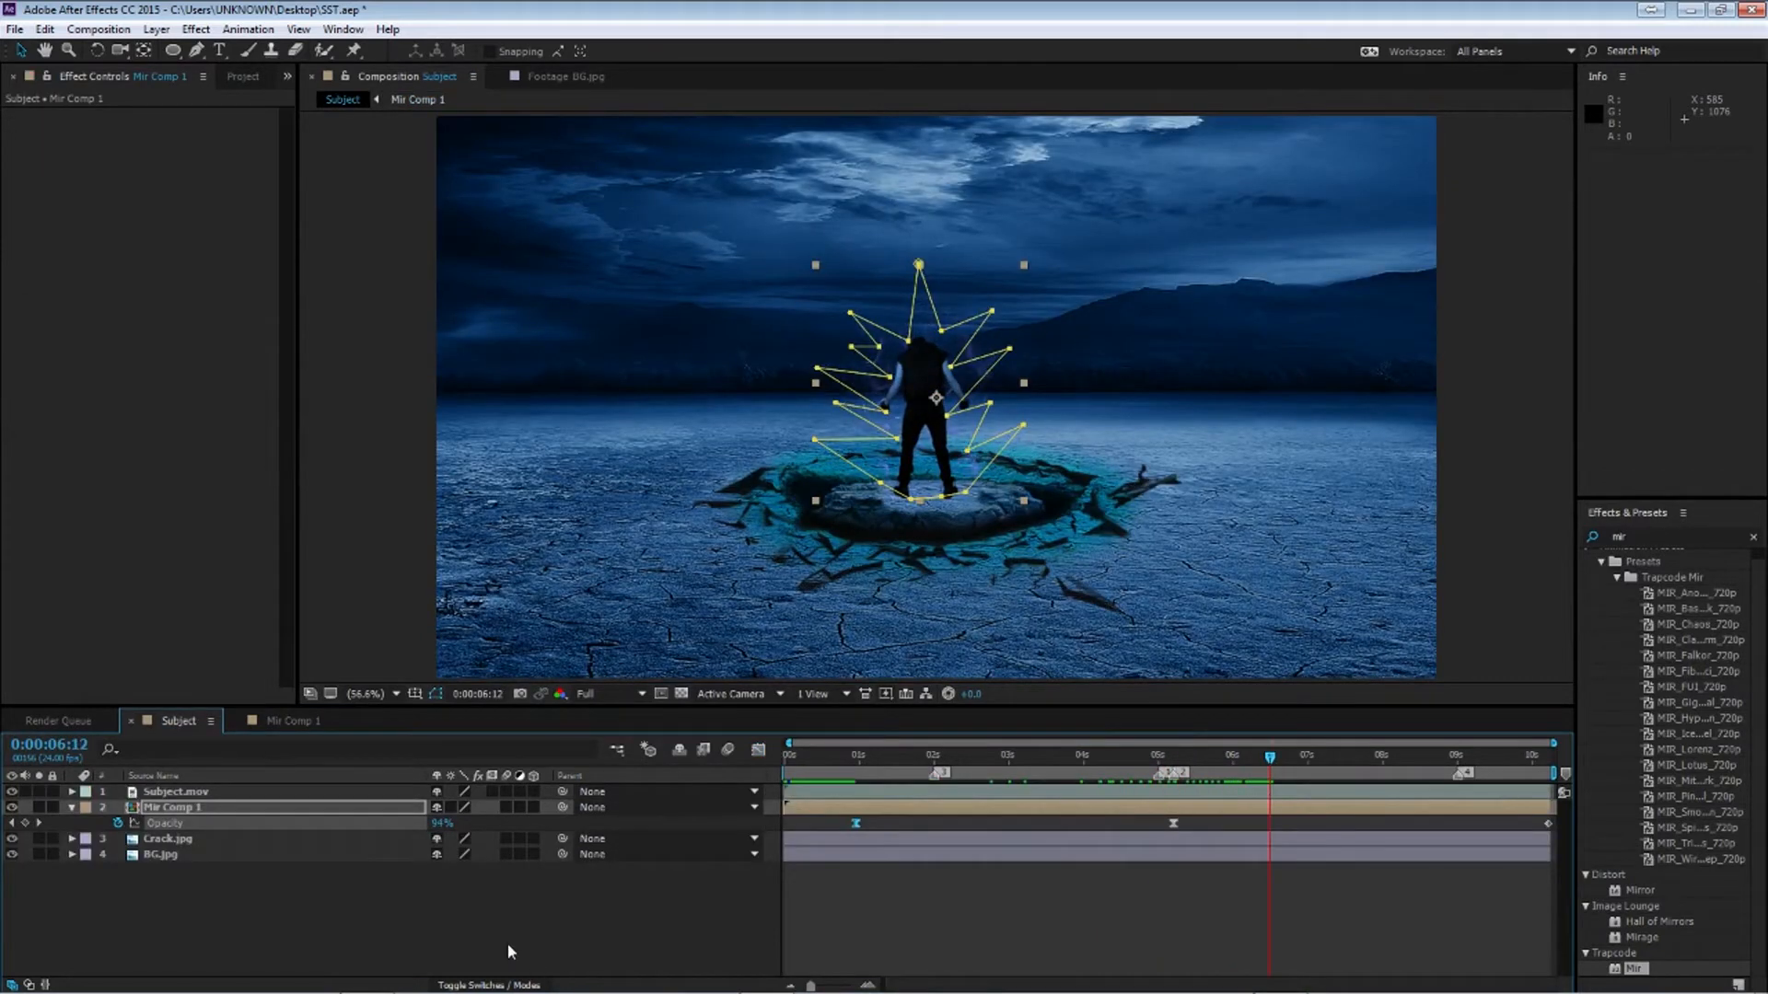
left_click(508, 946)
left_click(72, 808)
left_click(206, 809)
left_click(293, 899)
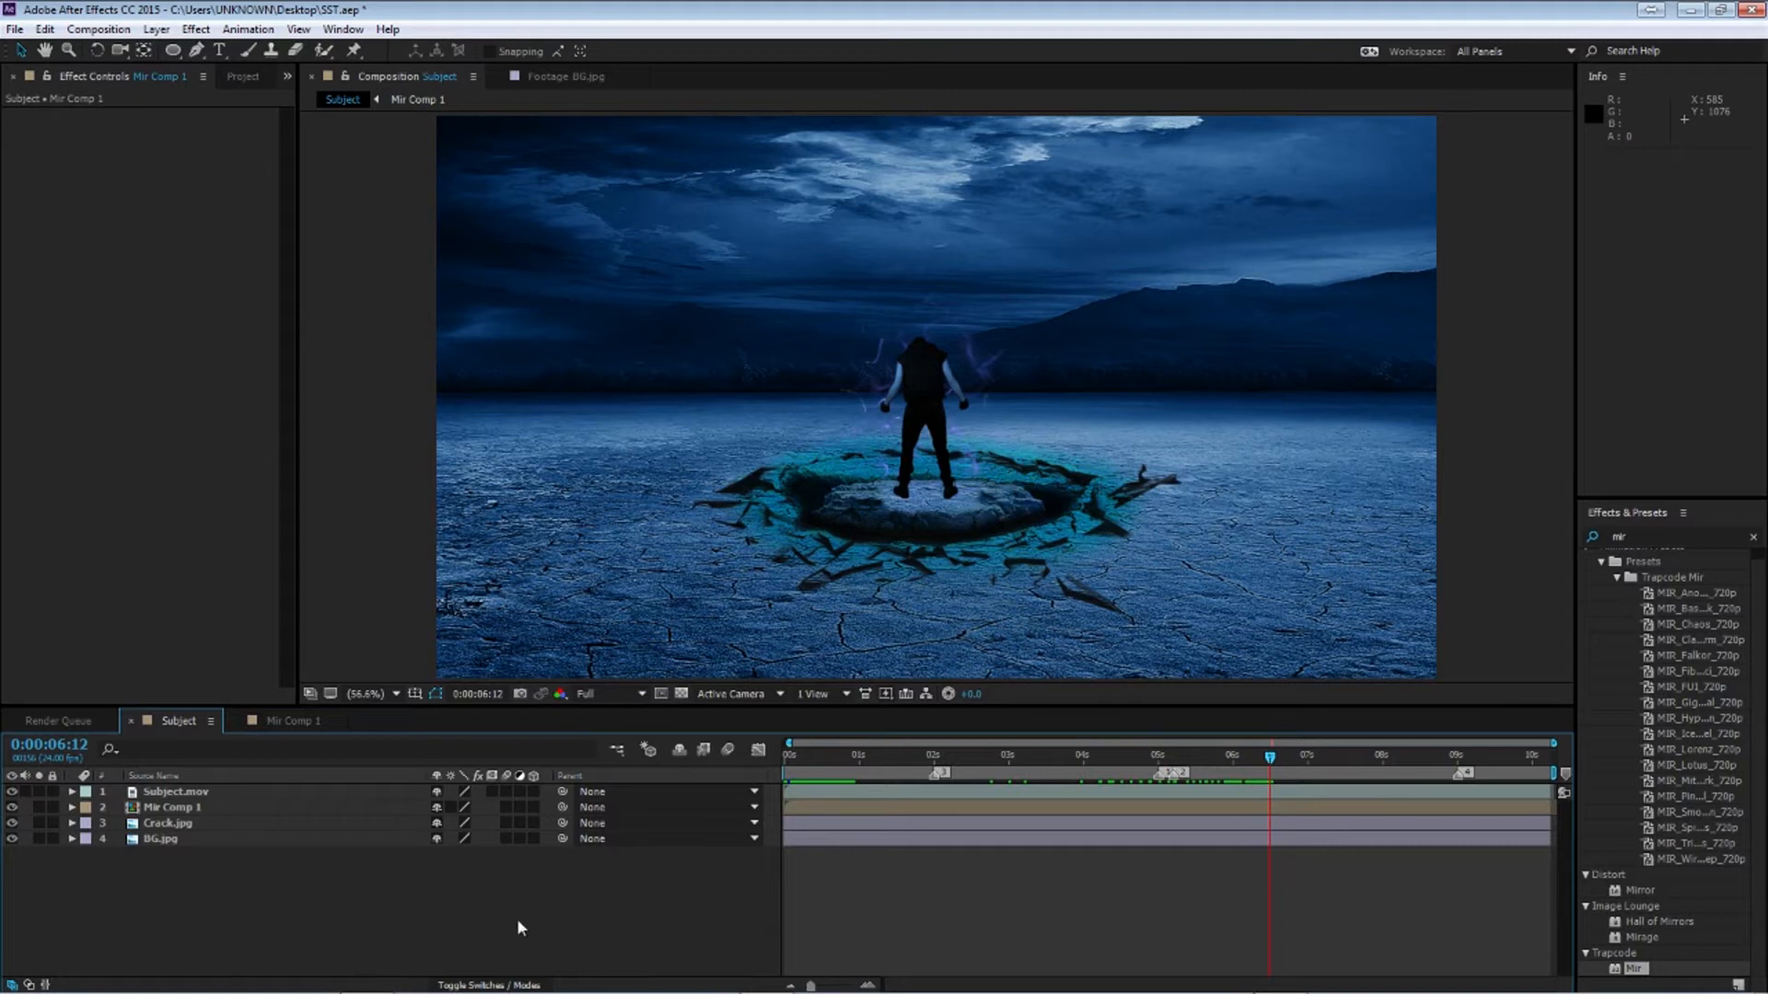
Create a new comp-sized black solid layer named Elec
key("ctrl+y")
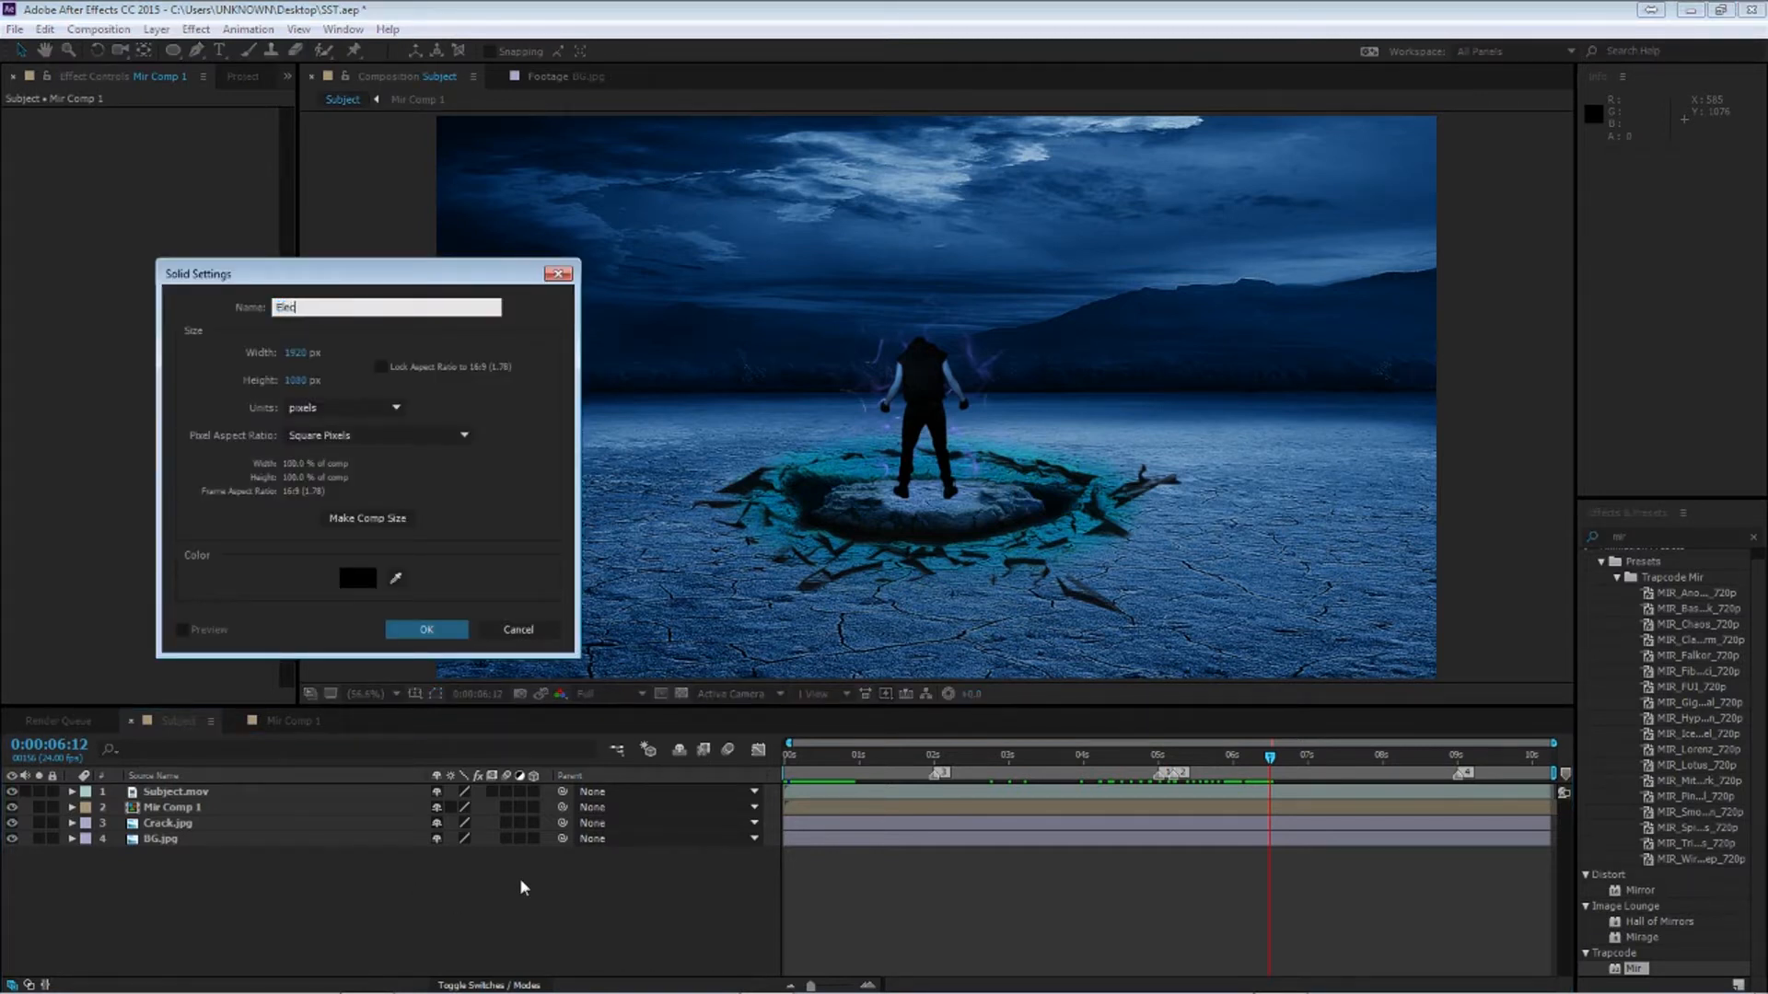
left_click(427, 630)
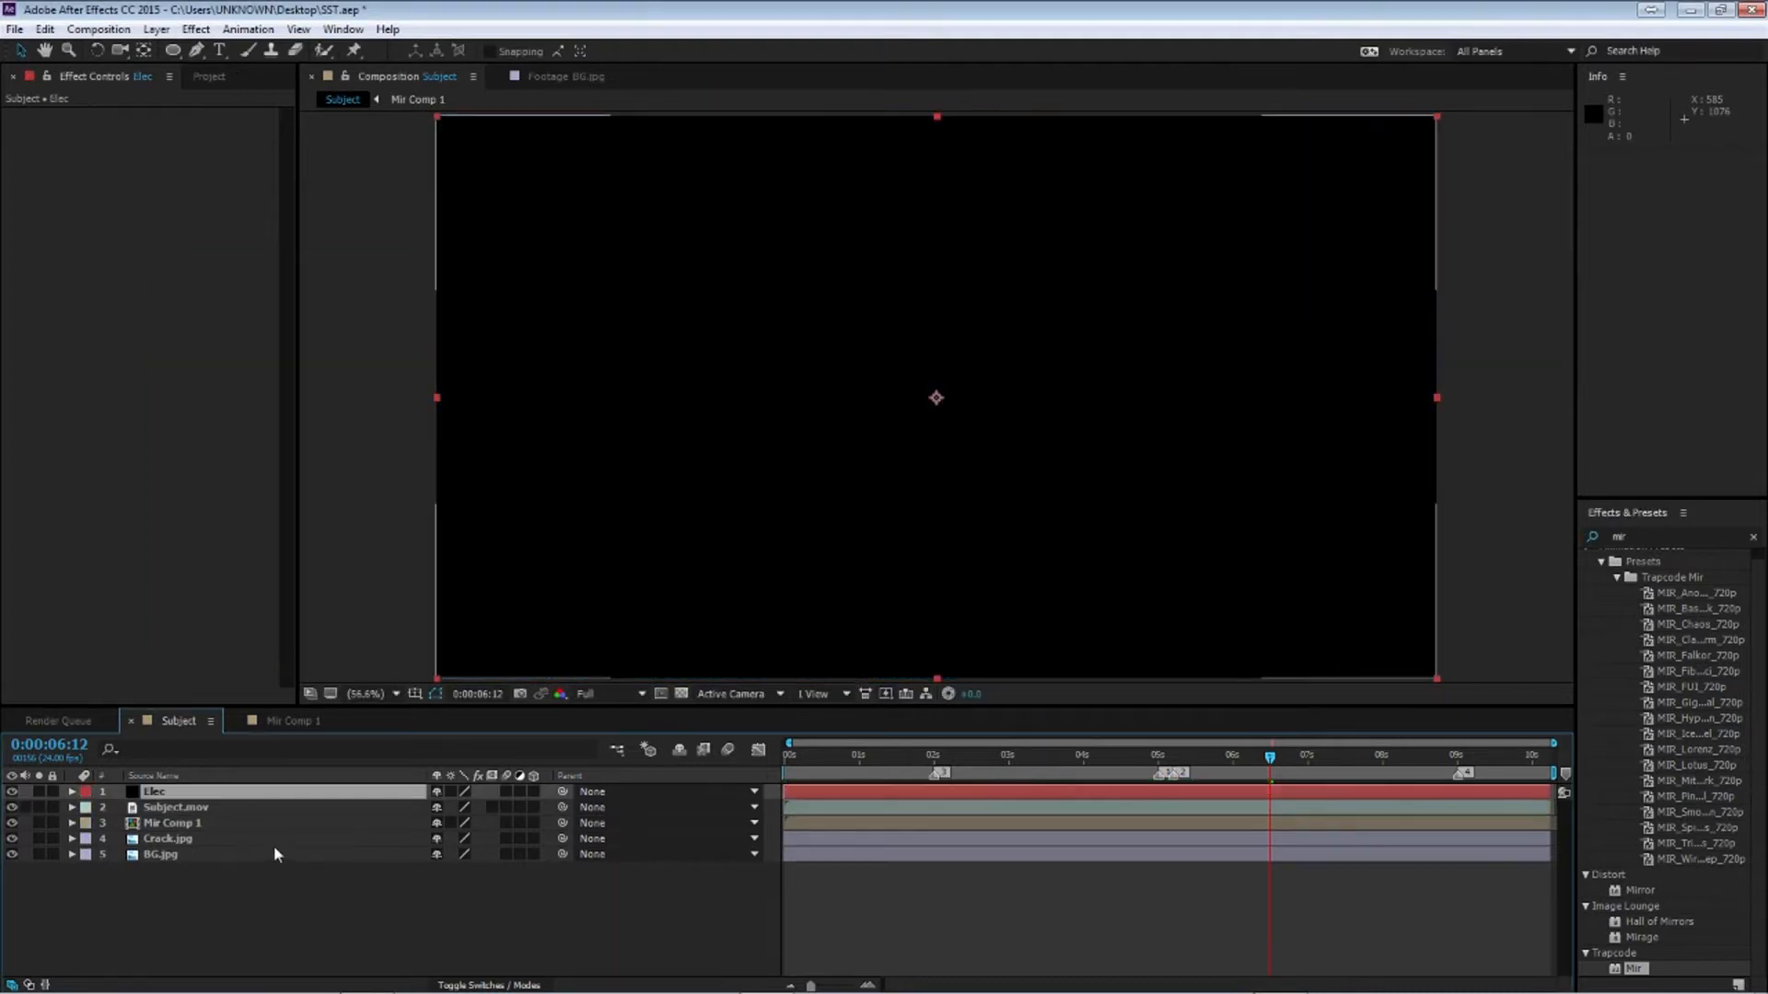
left_click_drag(170, 792, 138, 793)
Search the effects for advan and apply Advanced Lightning to the Elec solid
left_click(1658, 534)
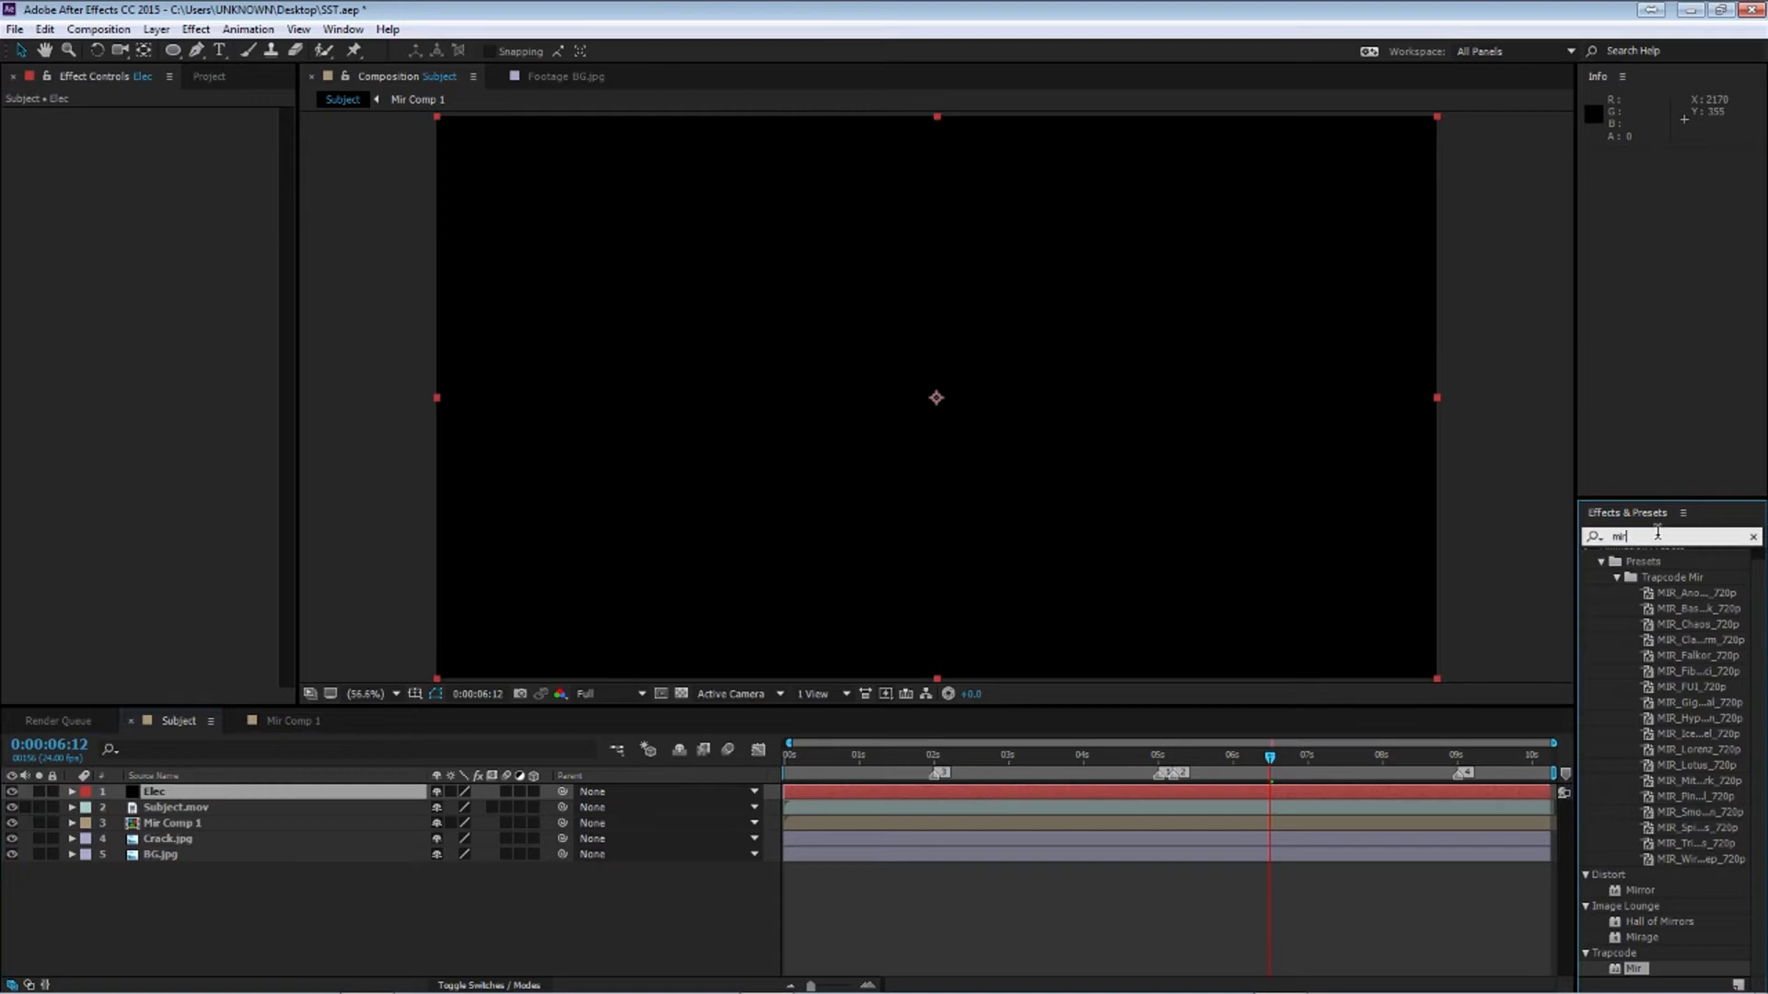
left_click(1754, 536)
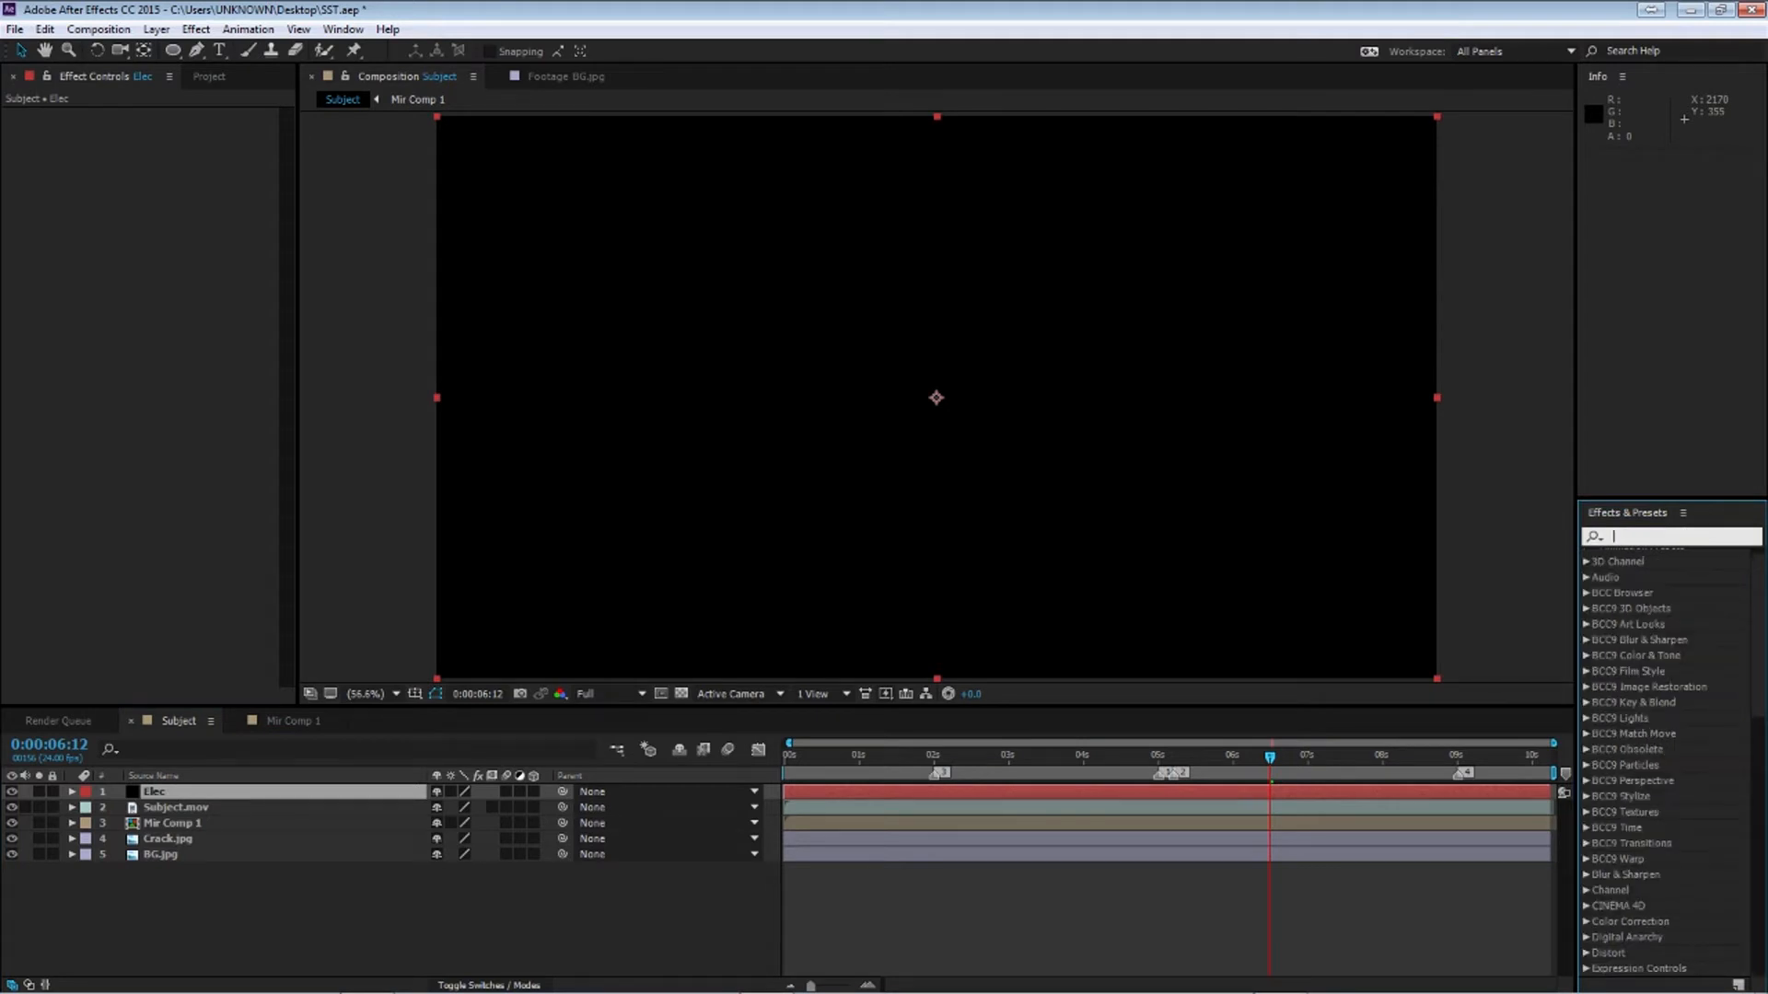
type("advan")
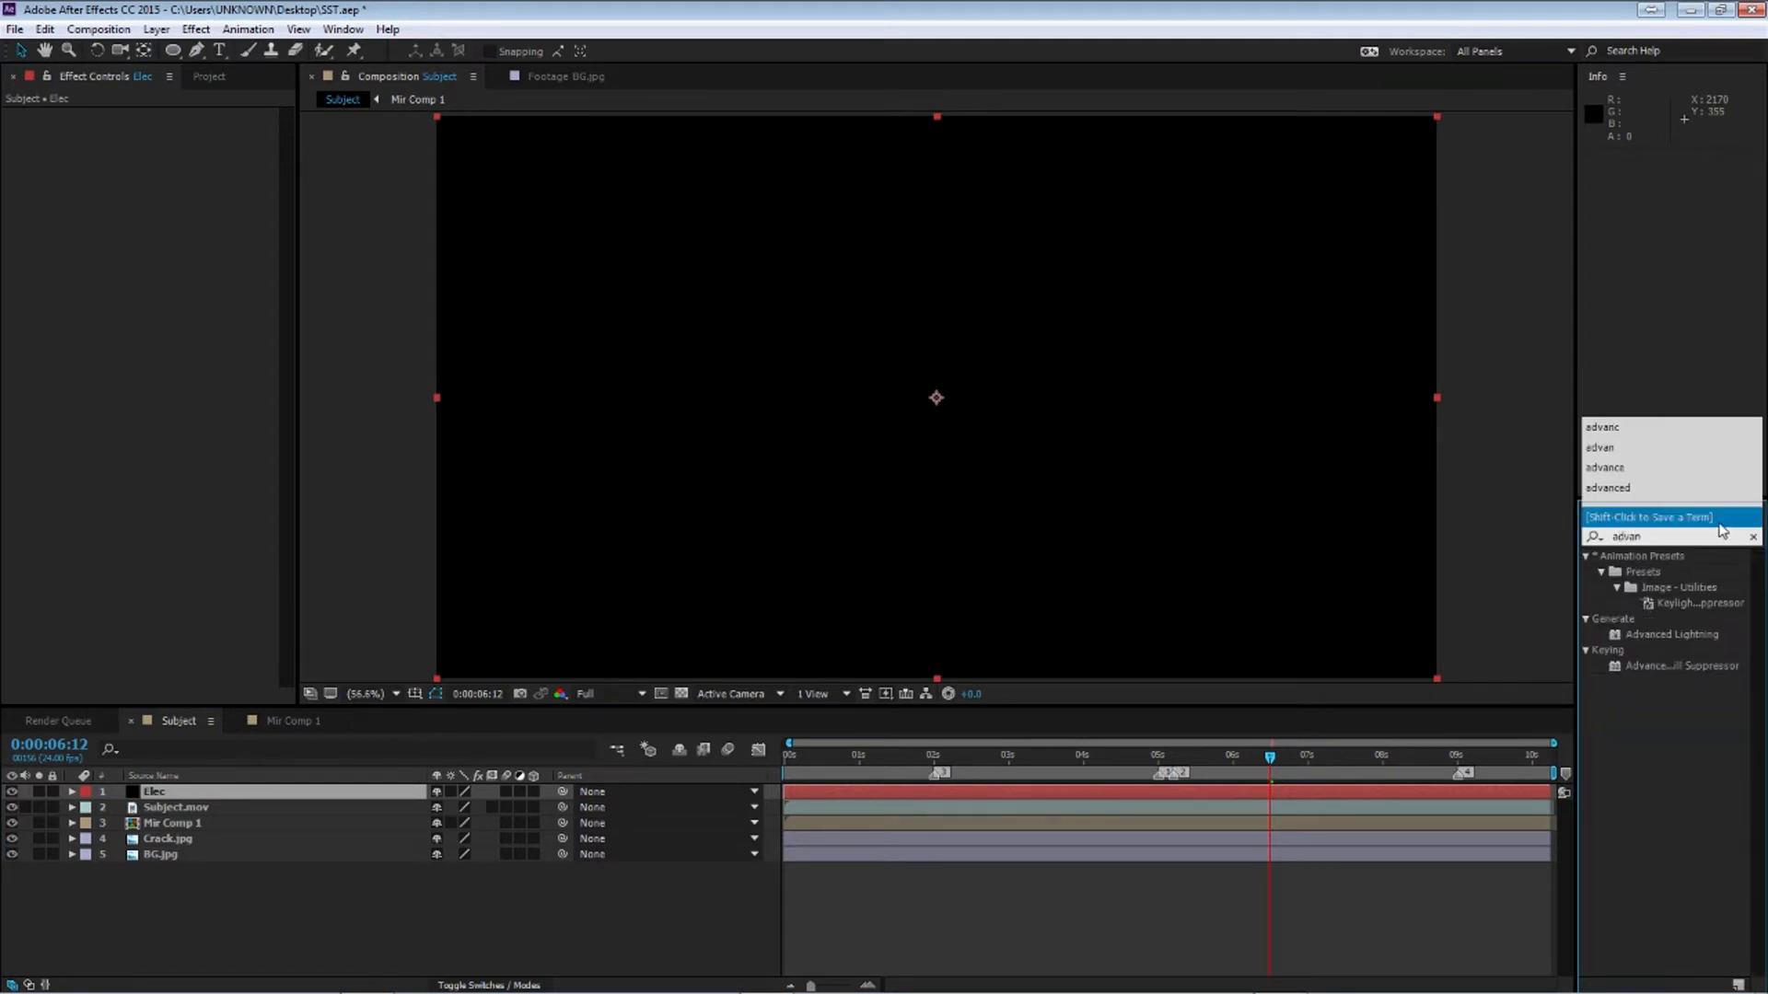
double_click(1693, 635)
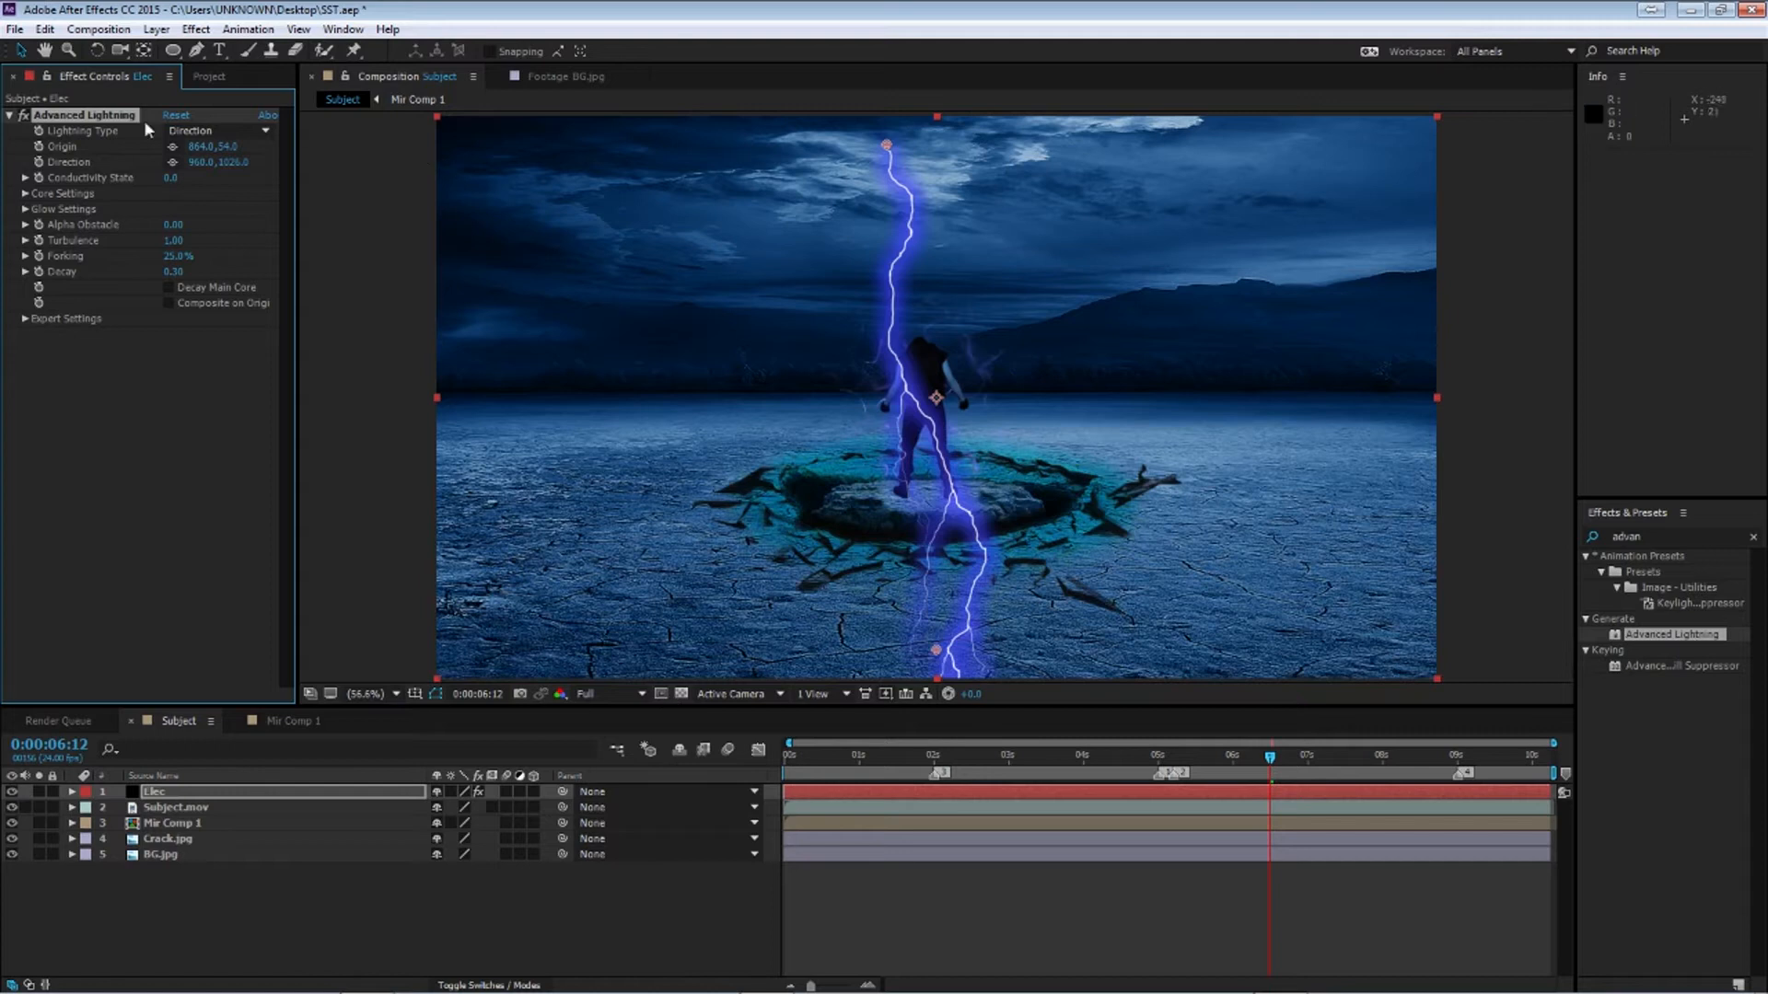
Place the lightning's Origin and Direction points close together near the subject's feet
left_click(171, 148)
left_click(880, 481)
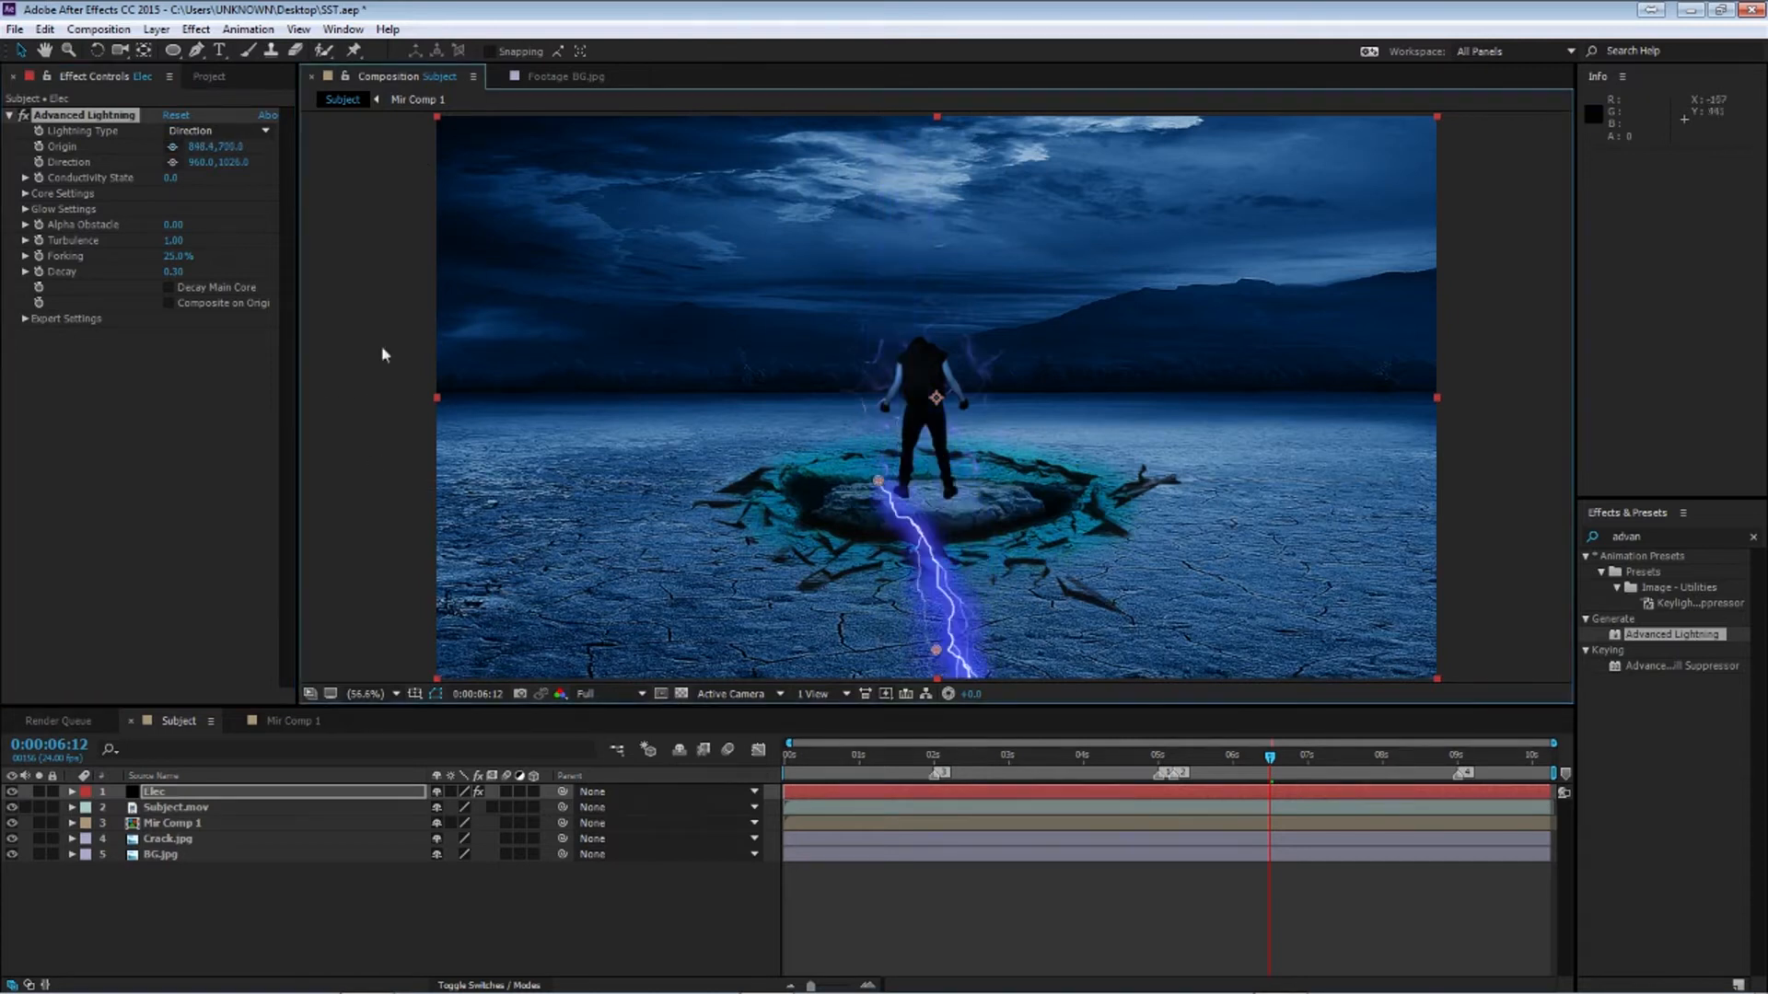
left_click(173, 162)
left_click(922, 498)
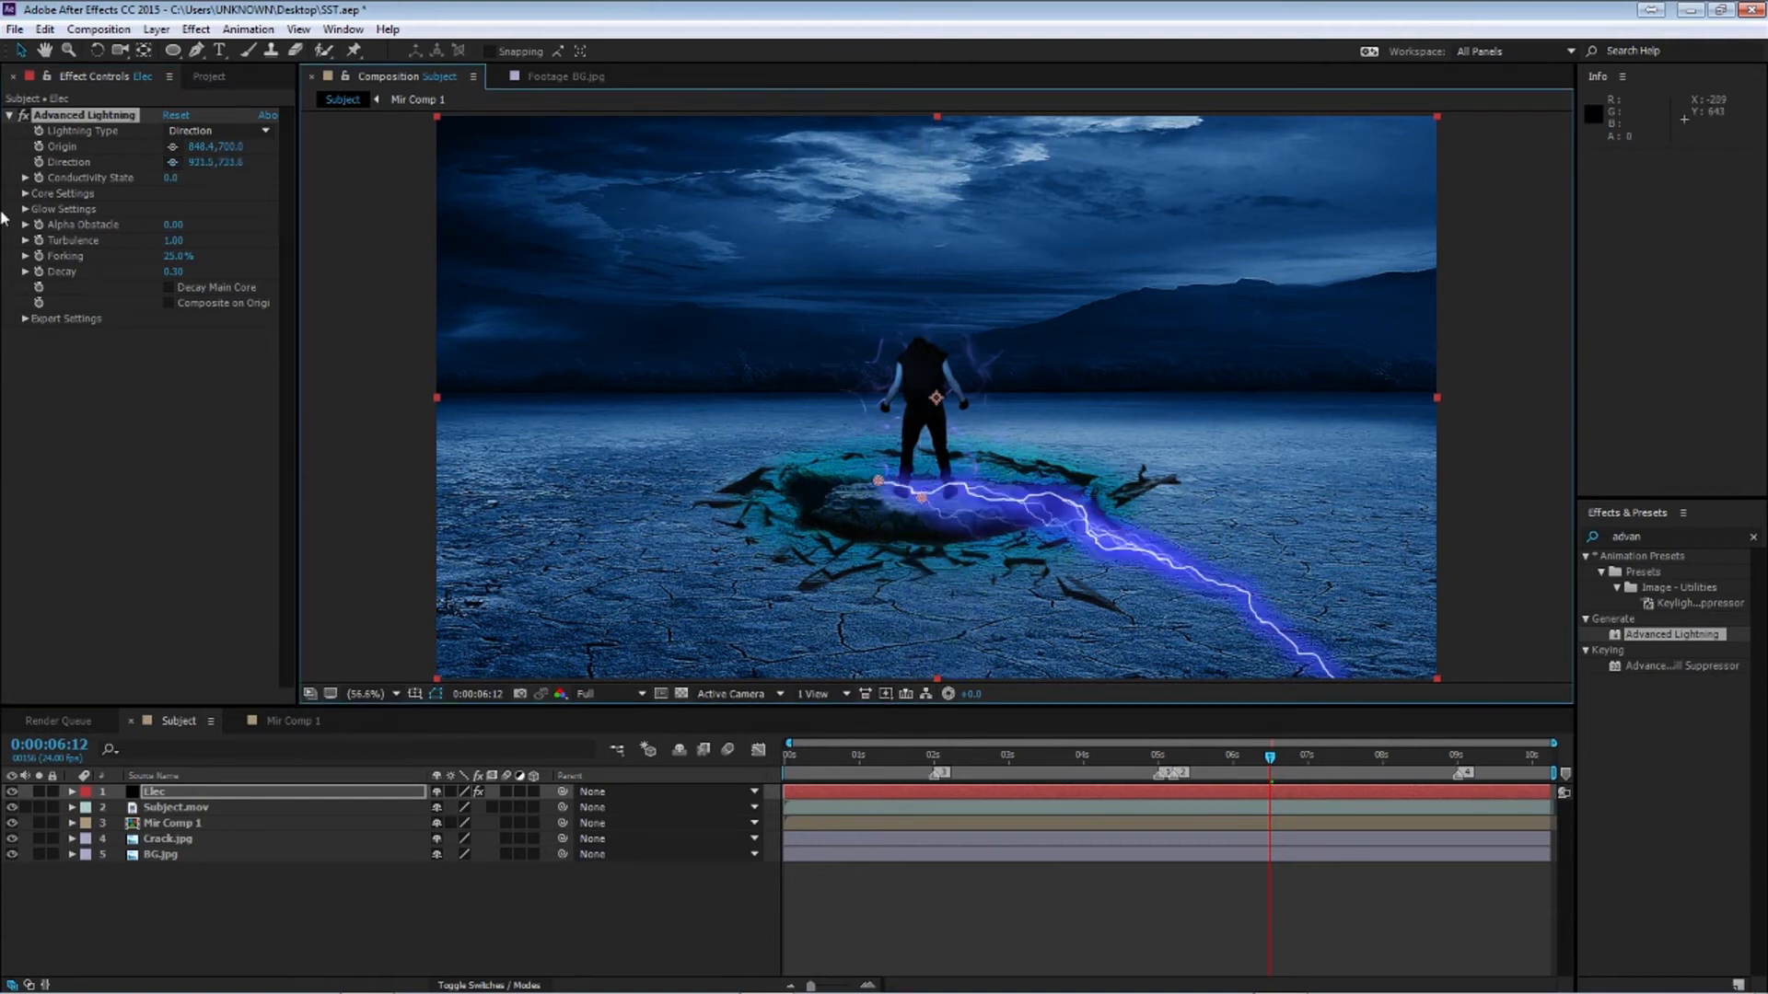
Set the Lightning Type to Strike and nudge the bolt's end point at the feet
left_click(221, 131)
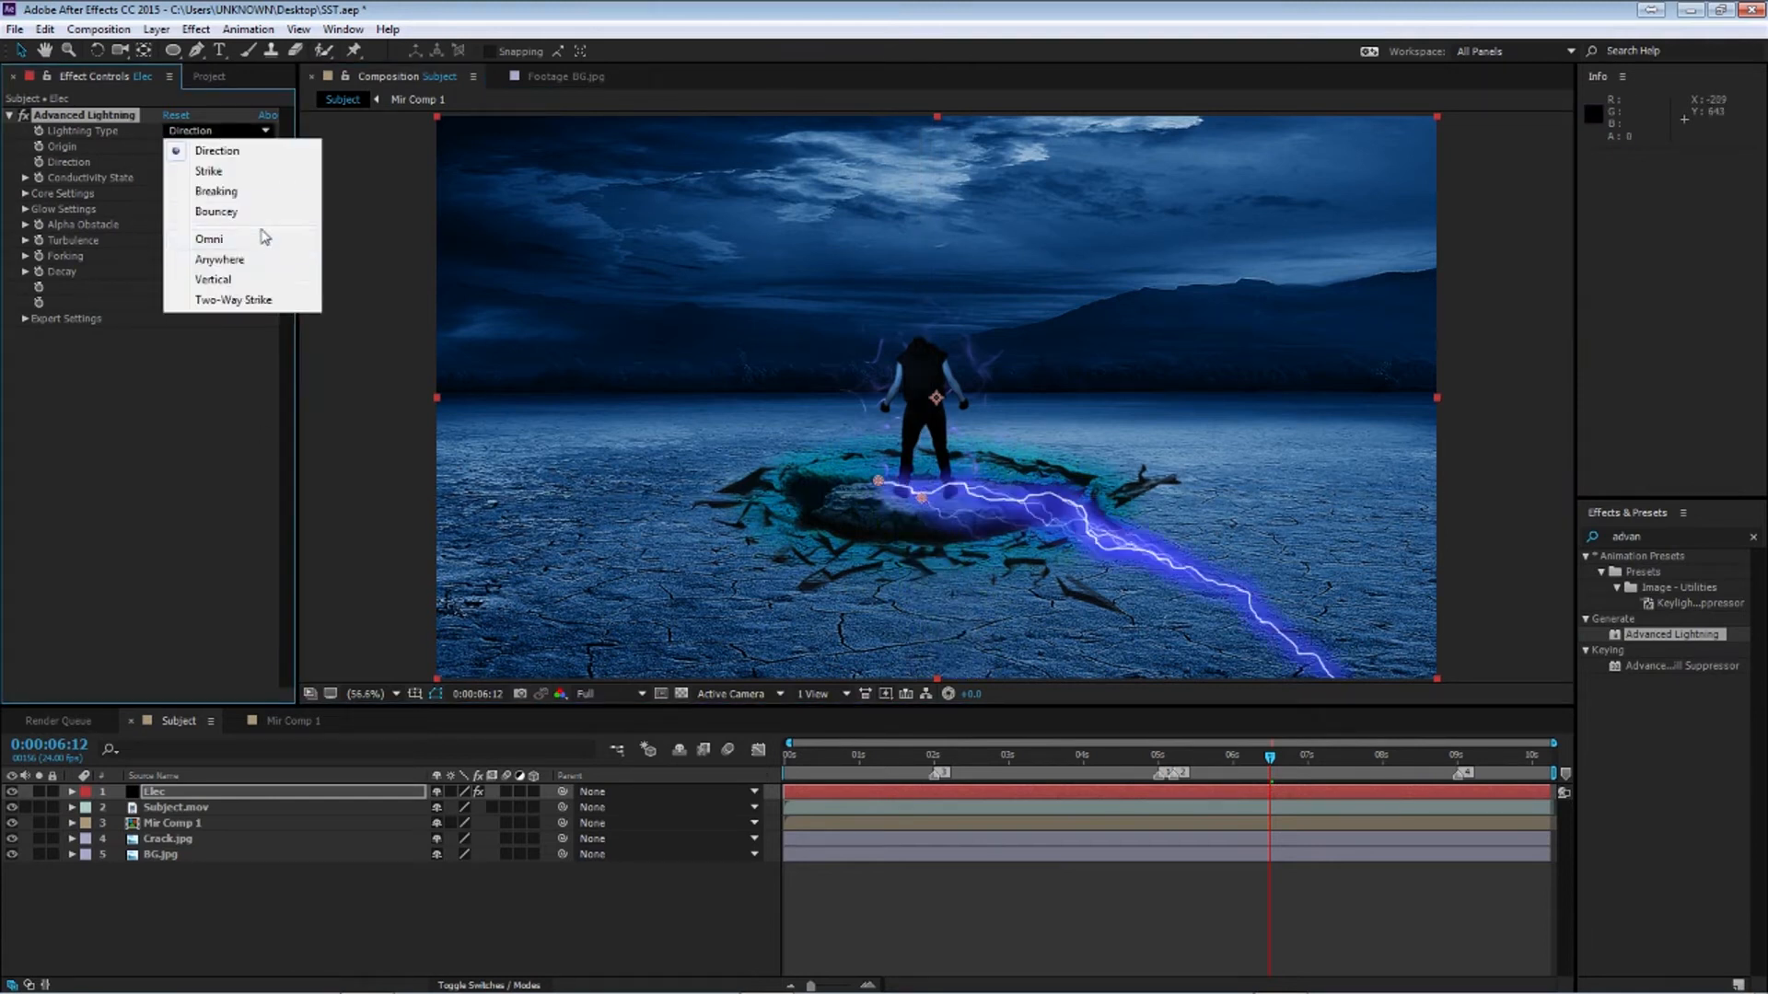
left_click(241, 171)
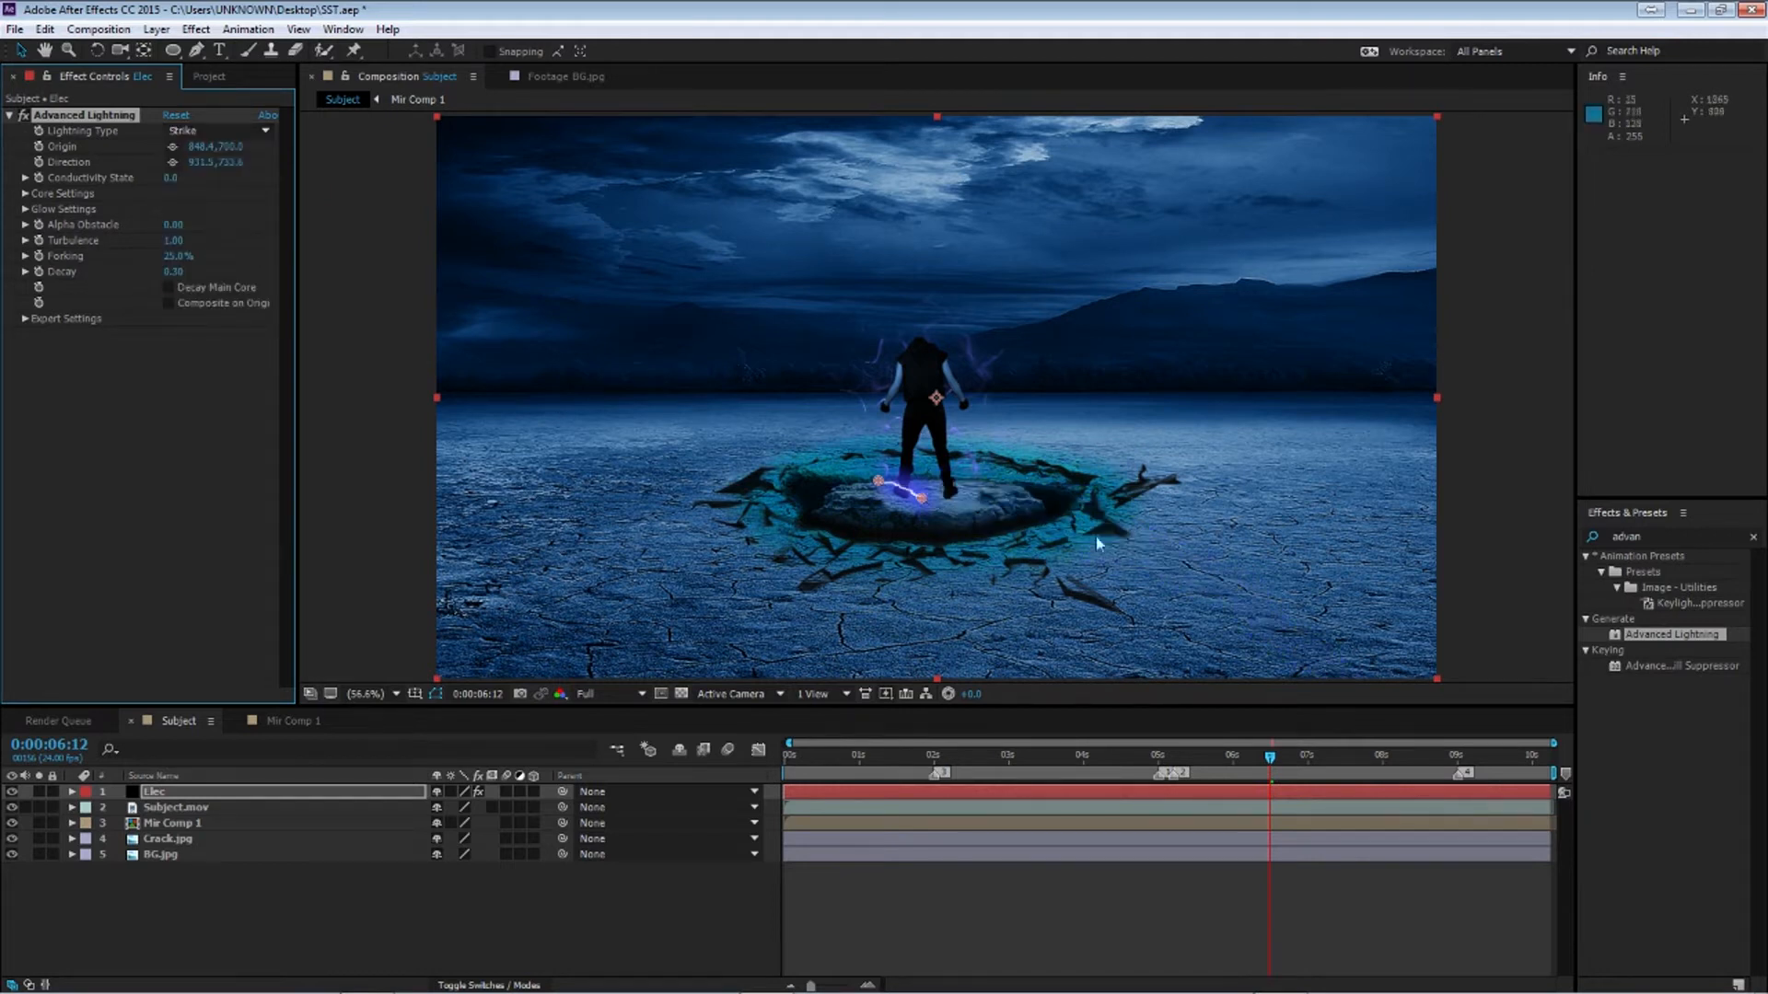
left_click_drag(918, 494, 921, 499)
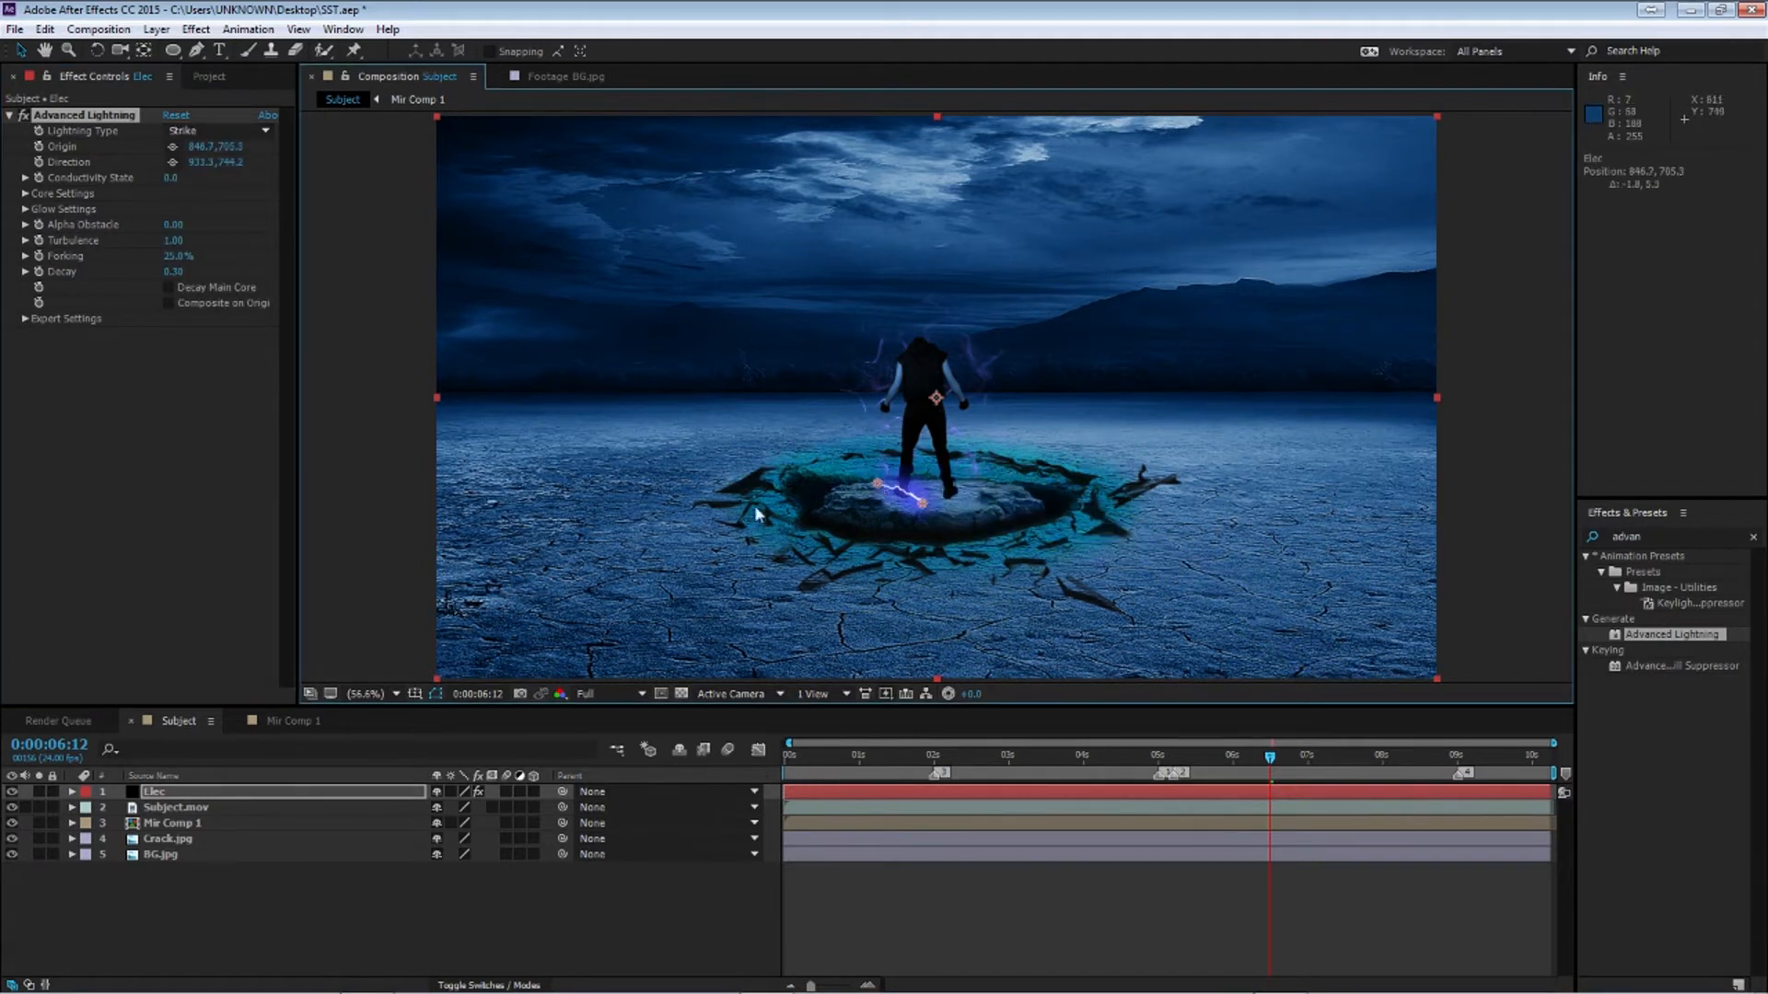
Keyframe Origin and Direction at the start, then at about 12 frames move both points up to the subject's chest
key("Home")
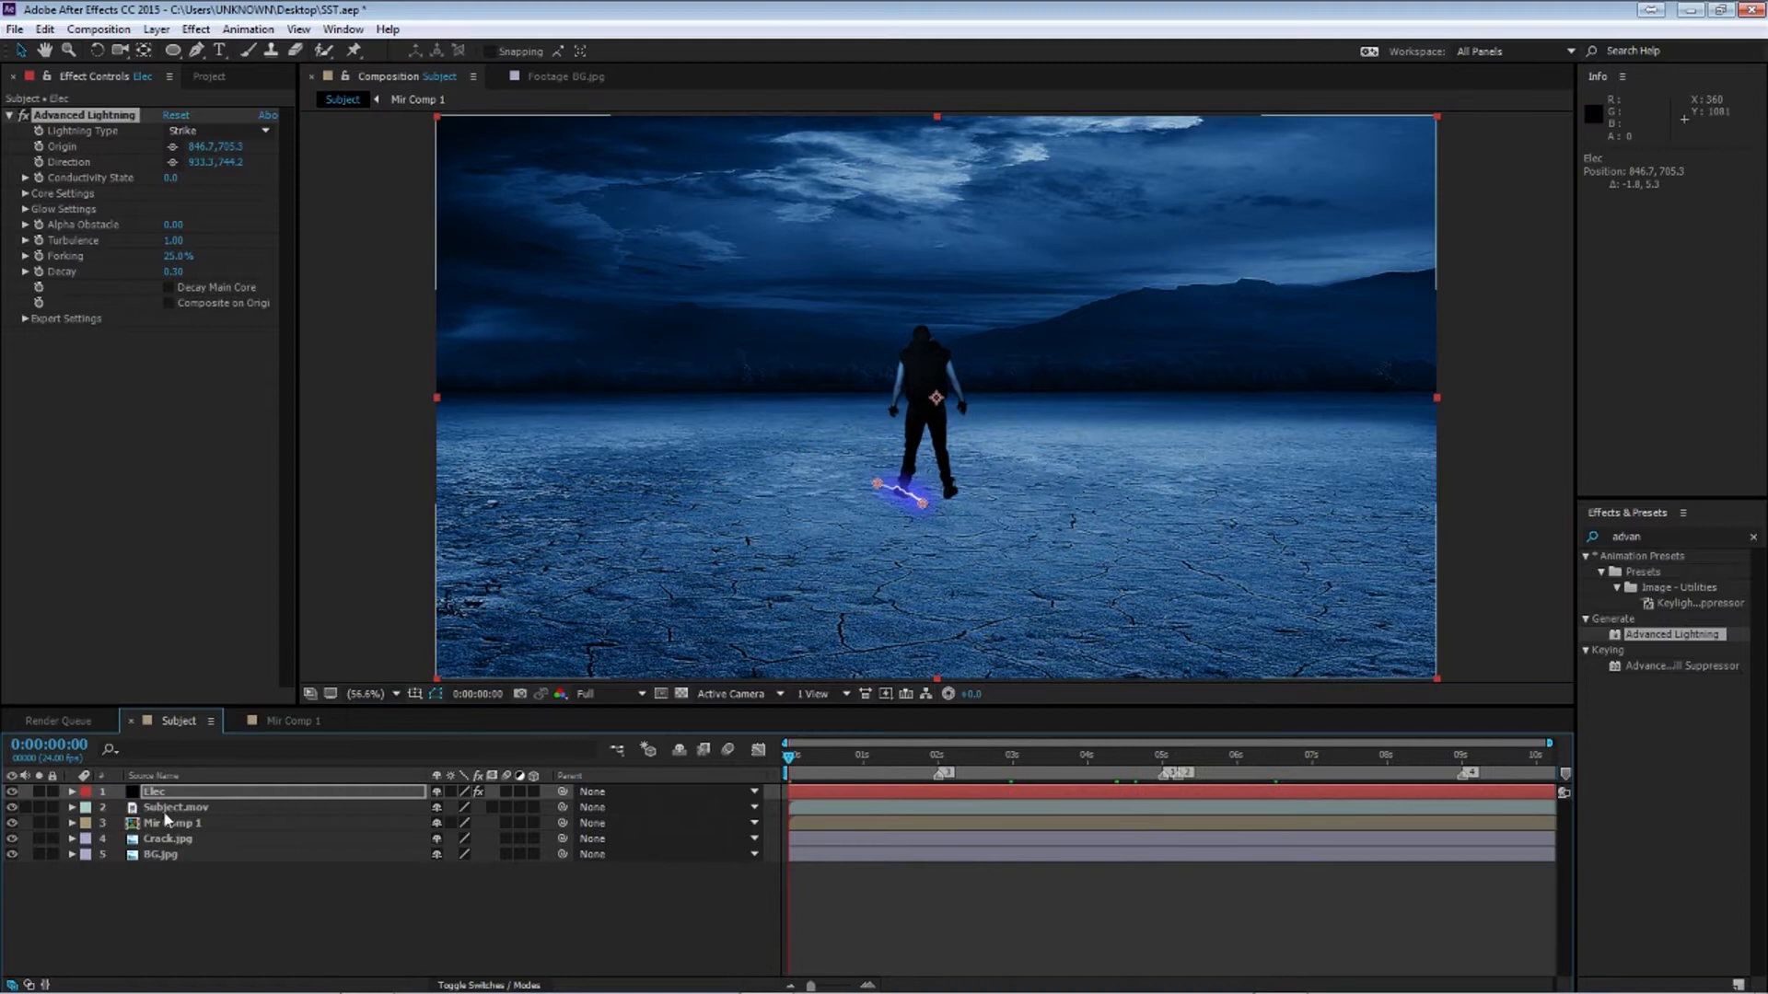
left_click(160, 793)
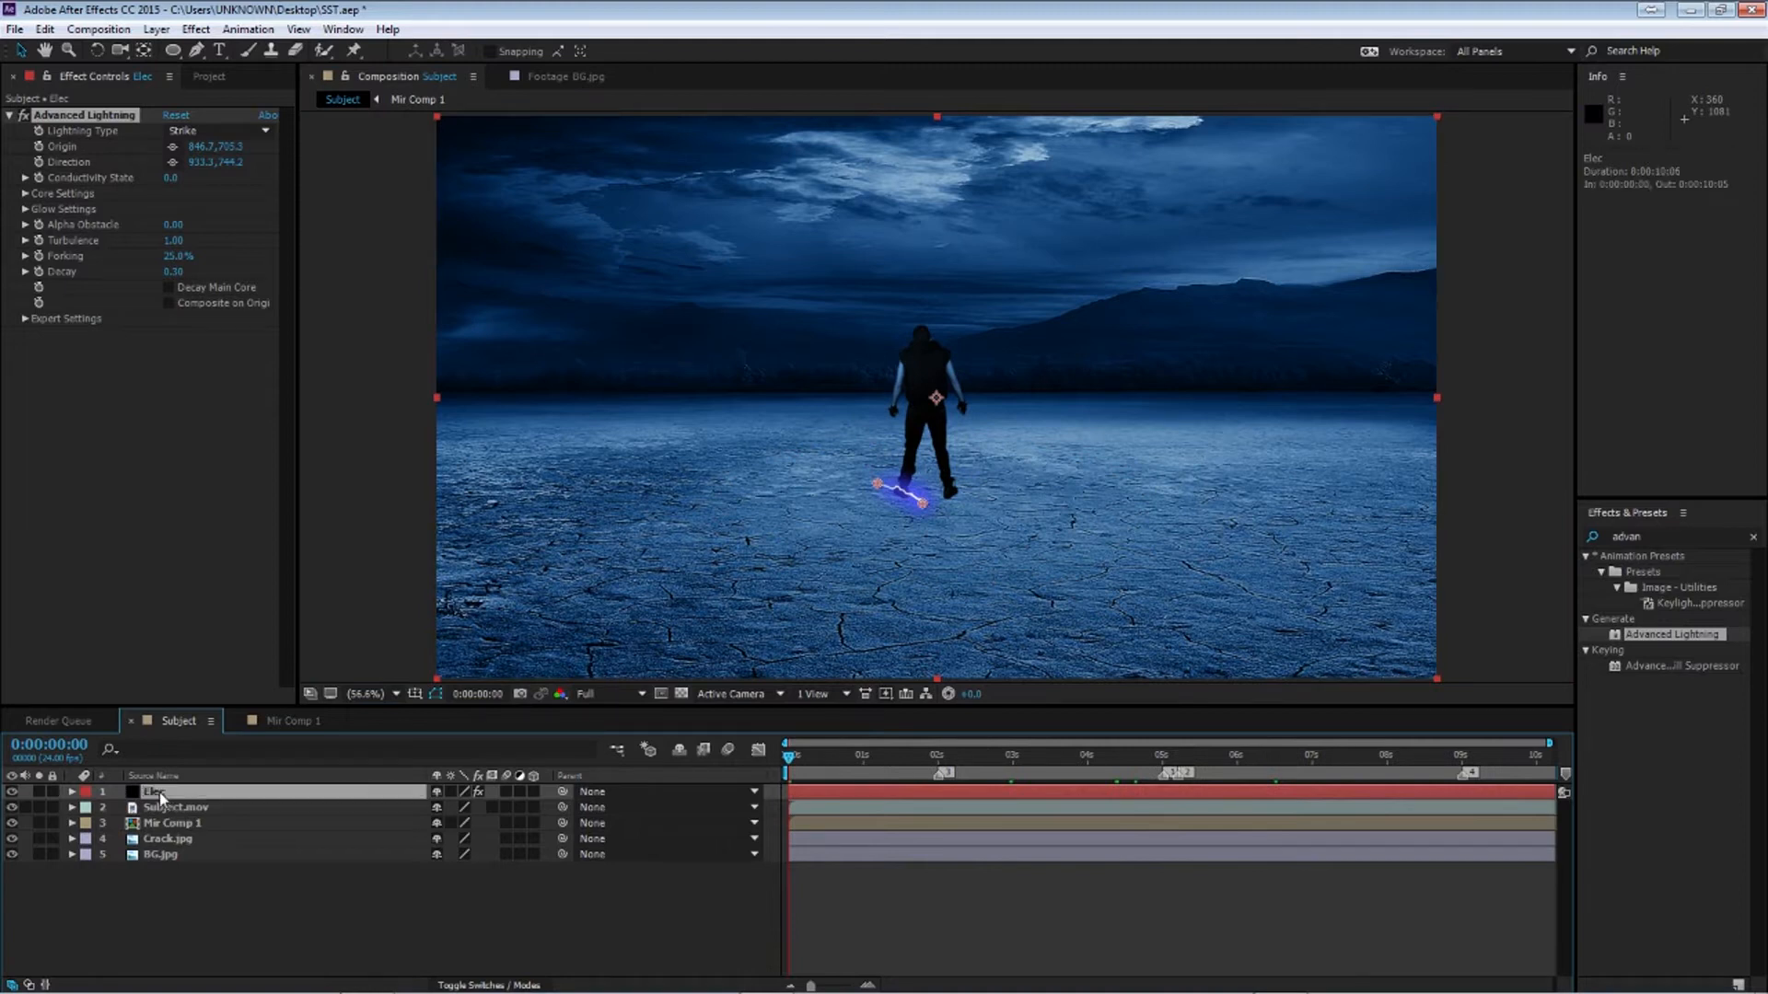
left_click(52, 161)
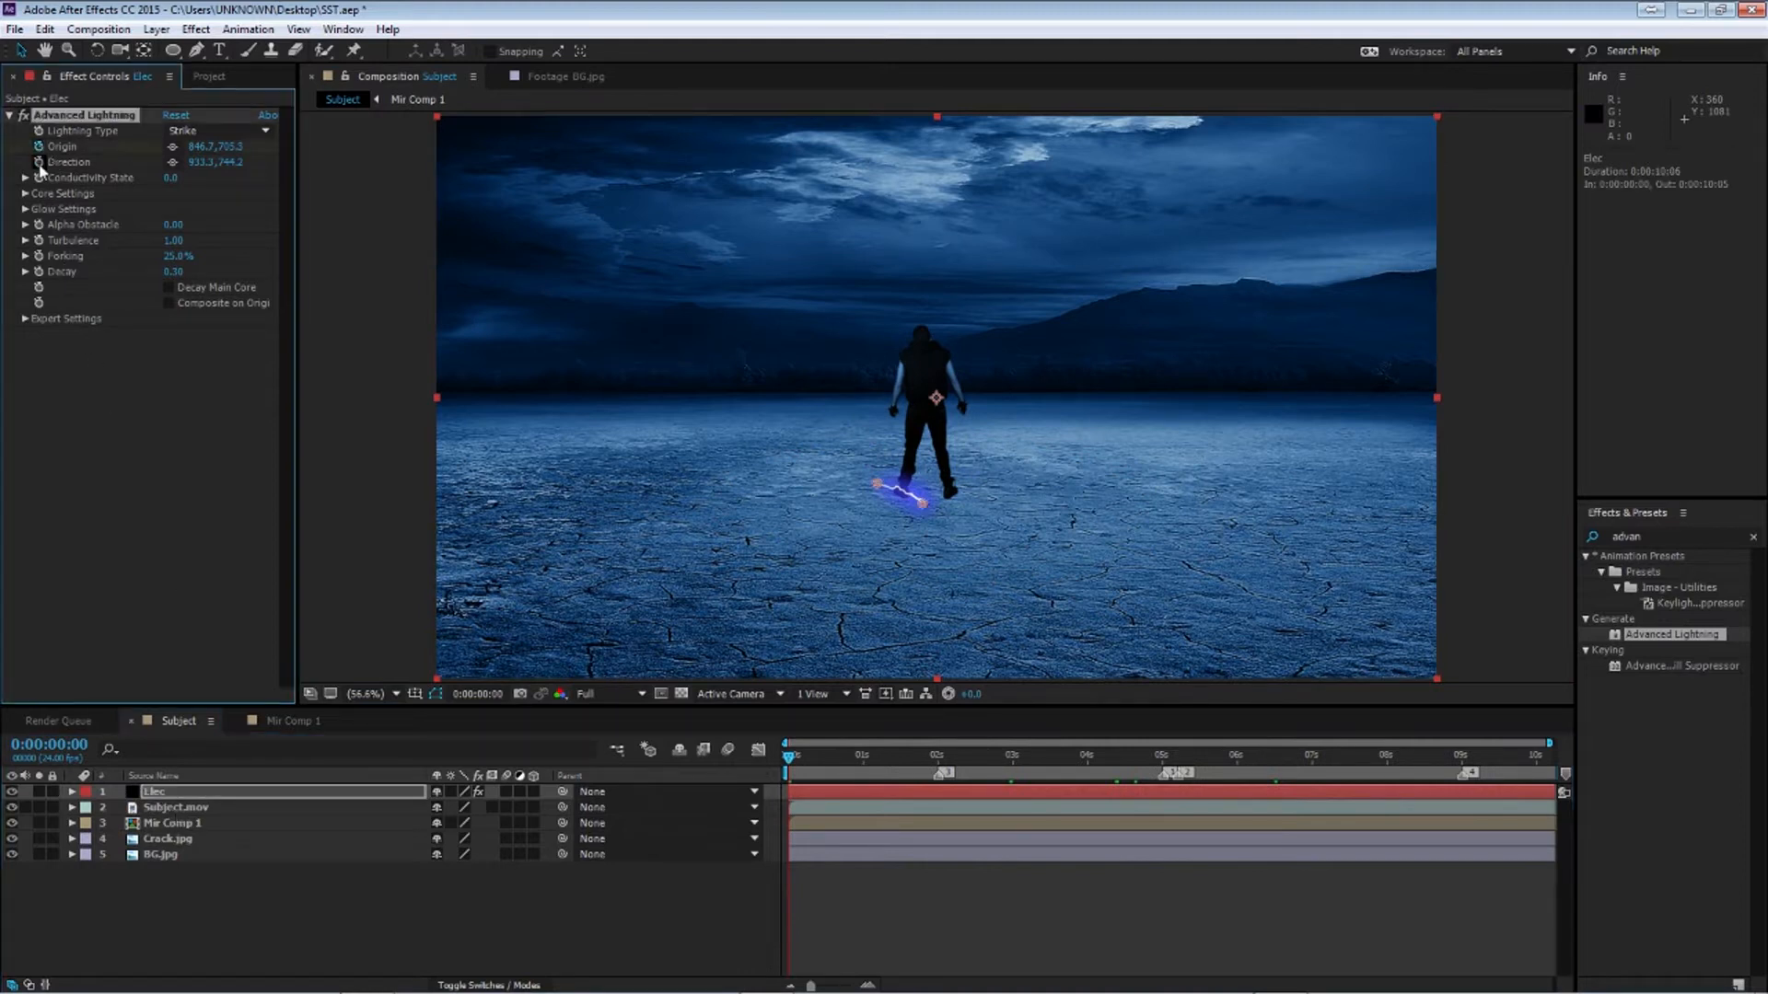
mouse_move(791, 763)
left_mouse_down()
mouse_move(947, 772)
mouse_move(823, 771)
left_mouse_up()
left_click_drag(876, 492, 898, 360)
left_click_drag(922, 503, 946, 350)
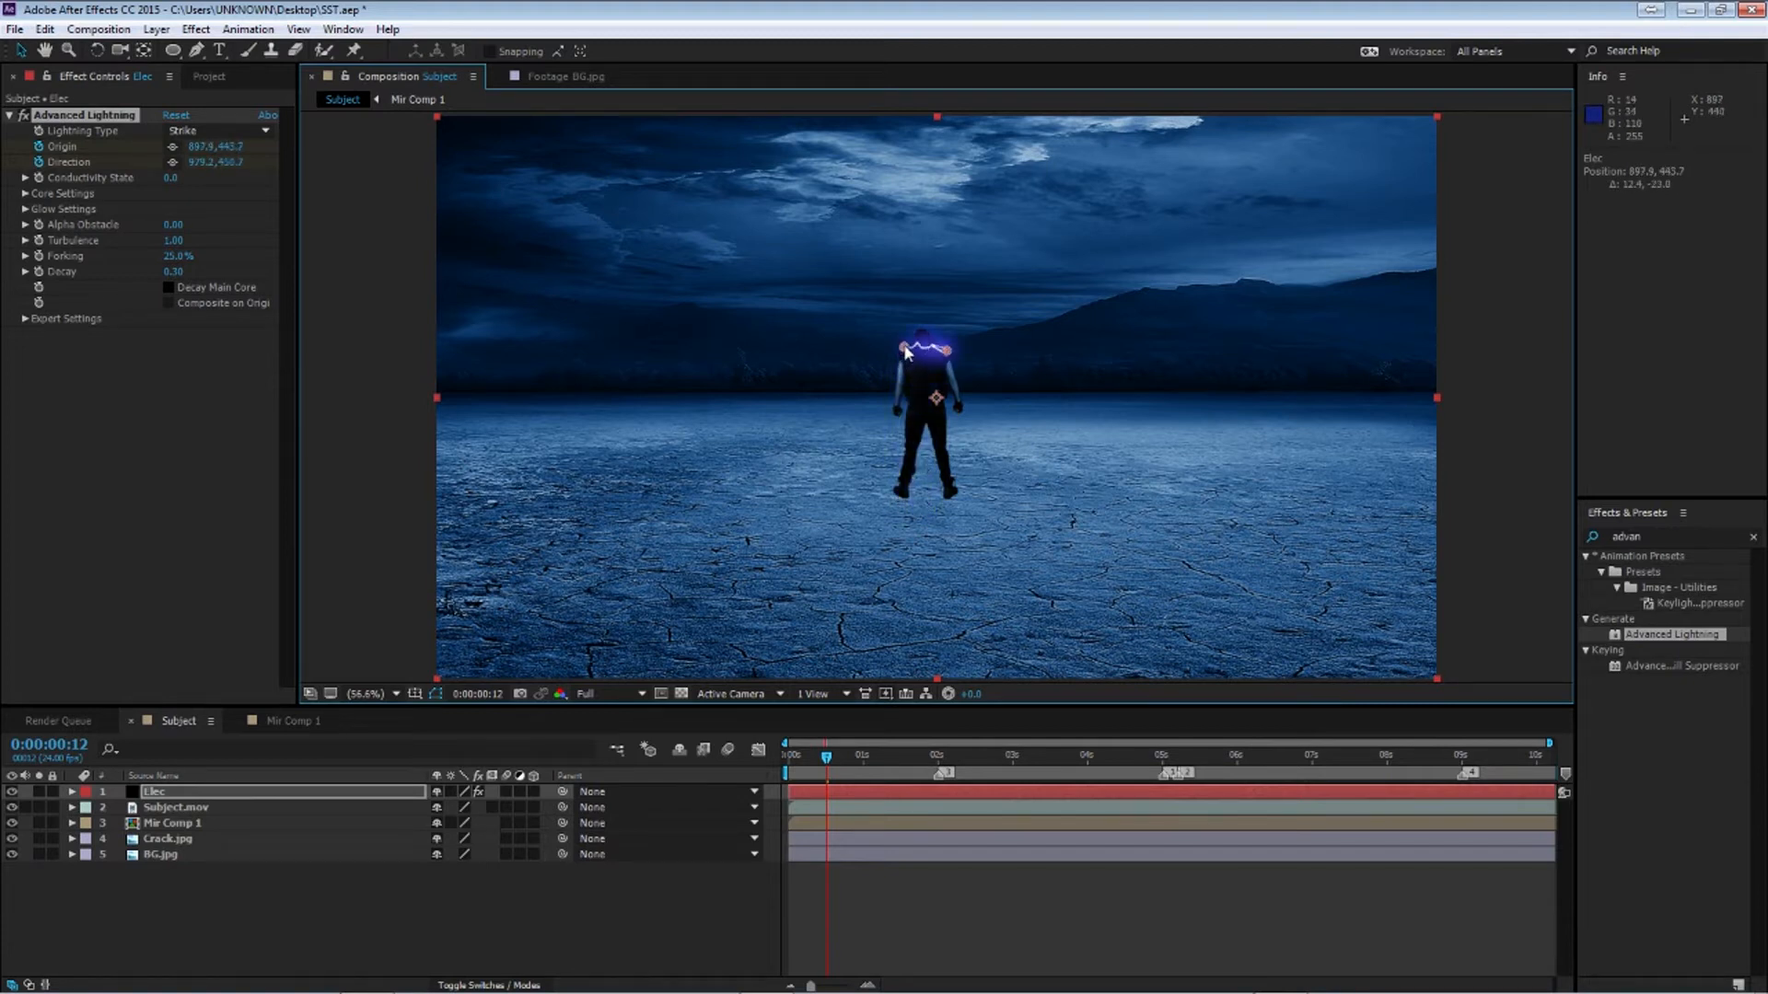
Add keyframes moving the bolt back to the feet one frame later and up to the chest again at about 1:04
key("u")
key("Page_Down")
left_click_drag(904, 347, 961, 480)
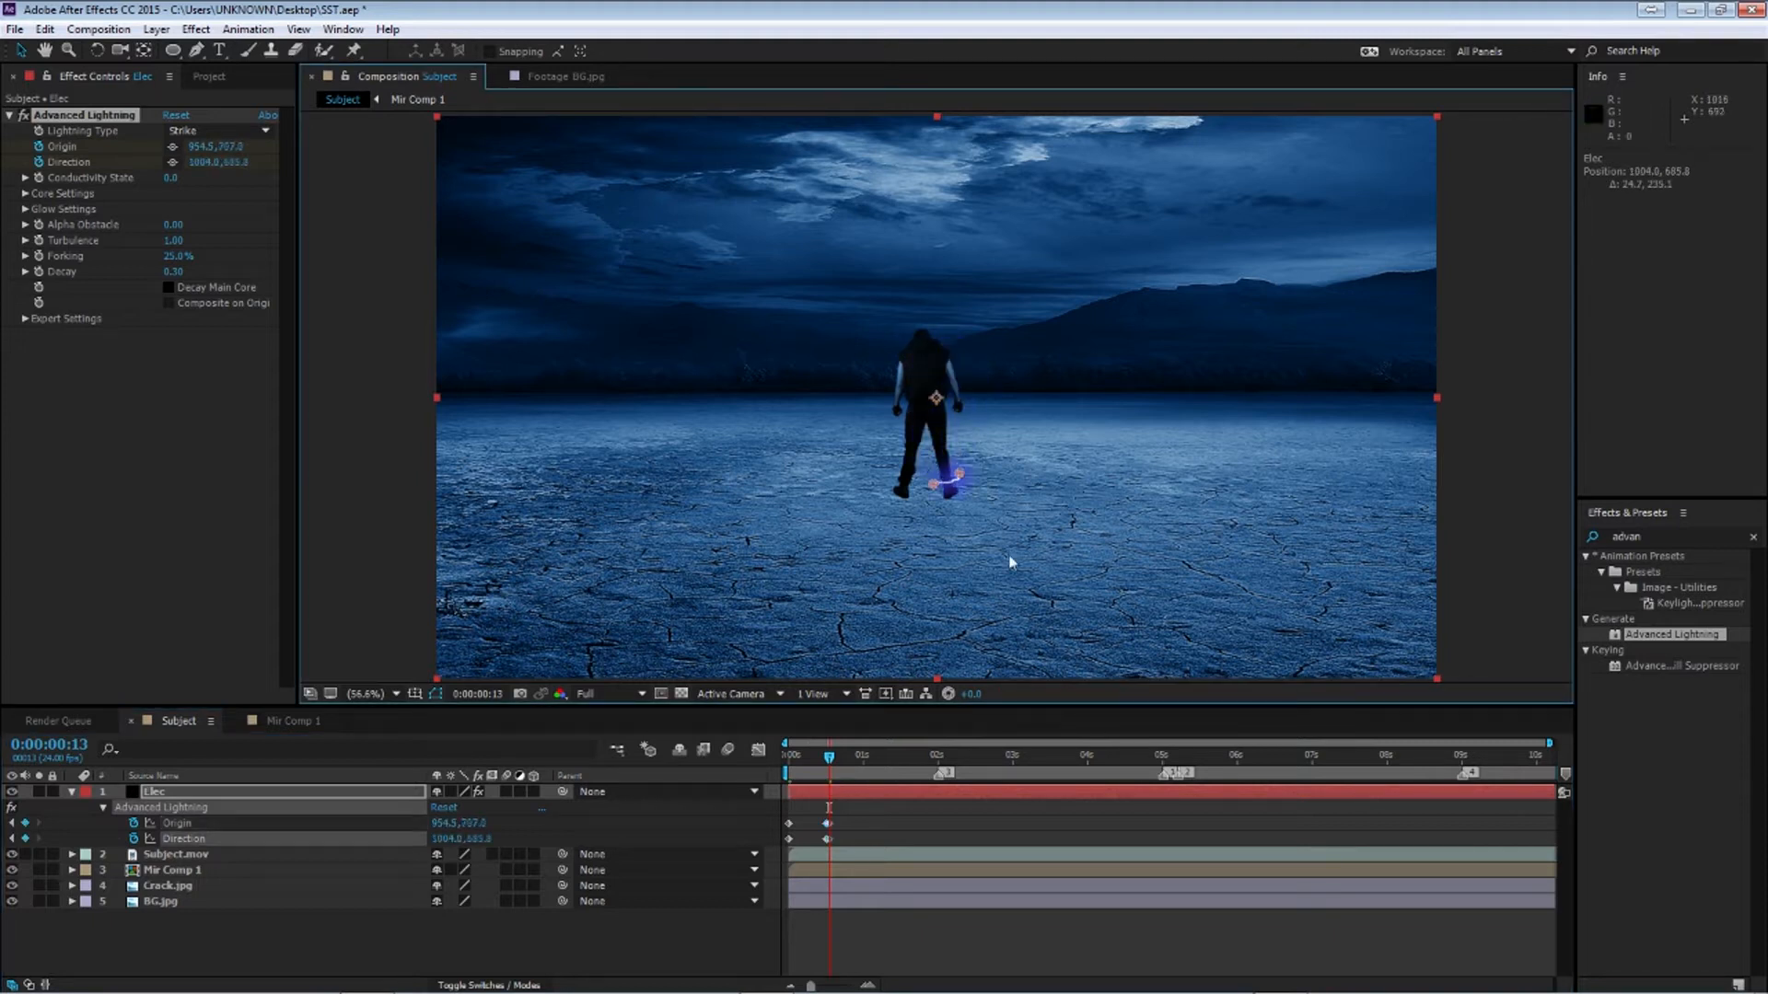
left_click_drag(833, 768, 877, 779)
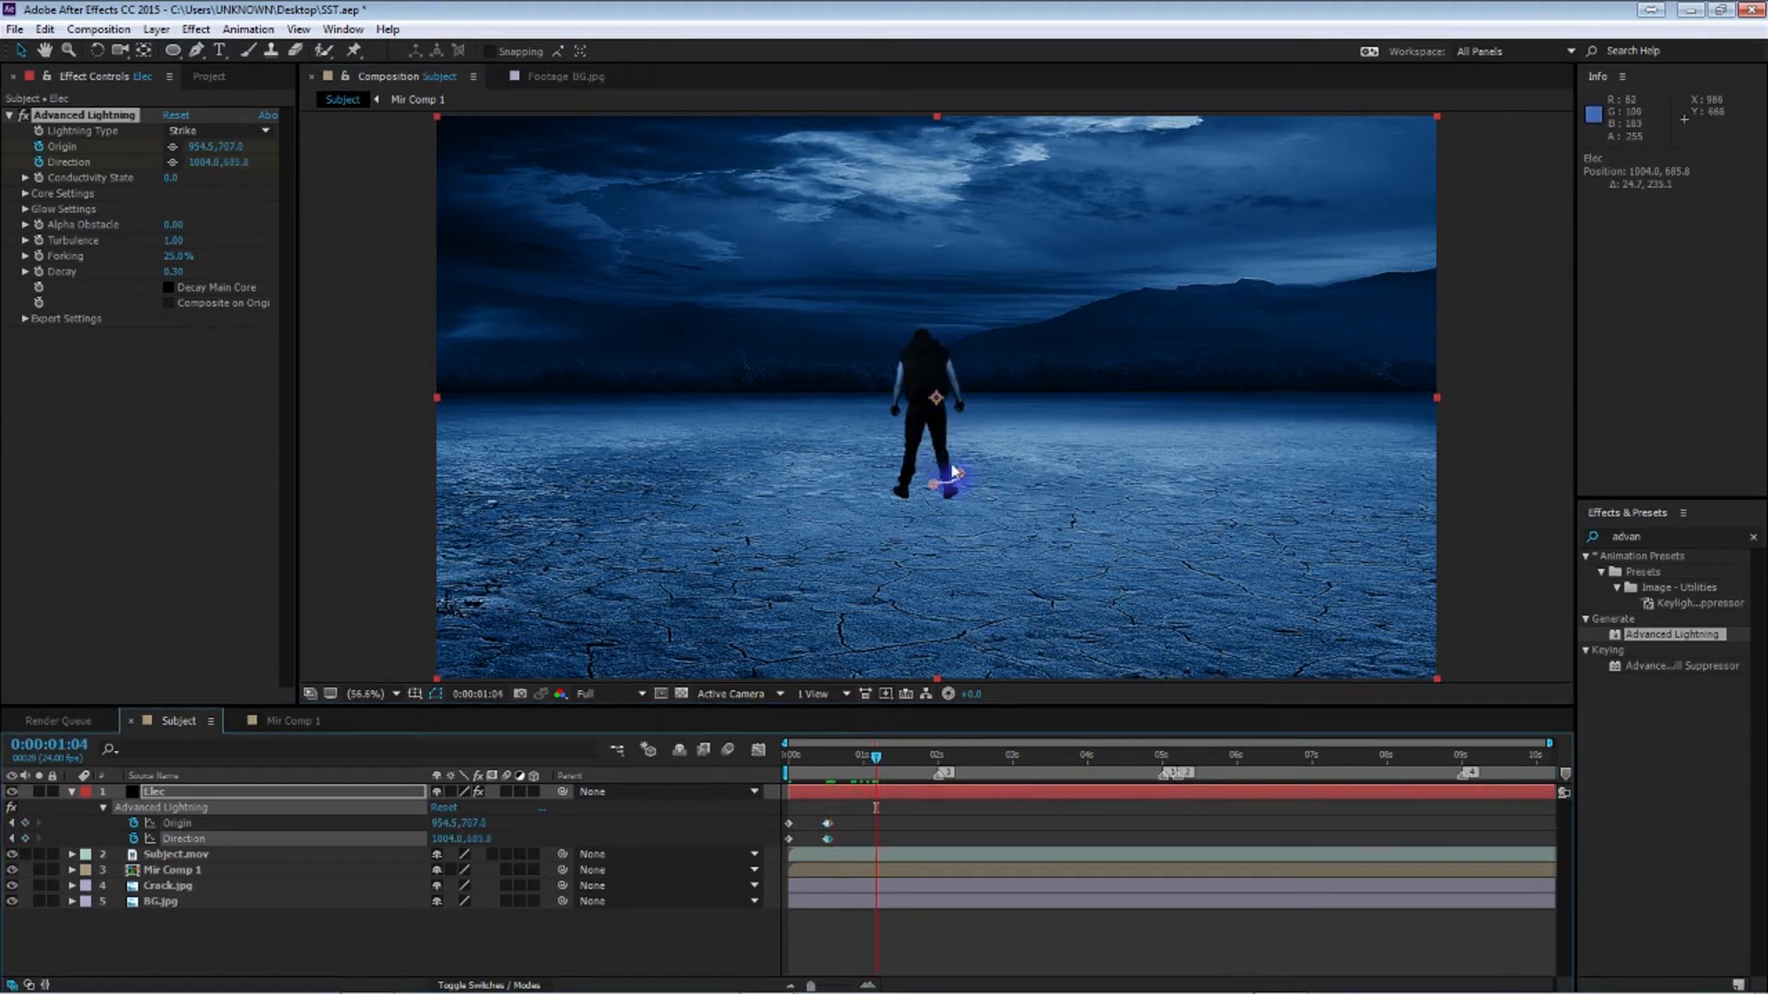
left_click_drag(933, 485, 947, 353)
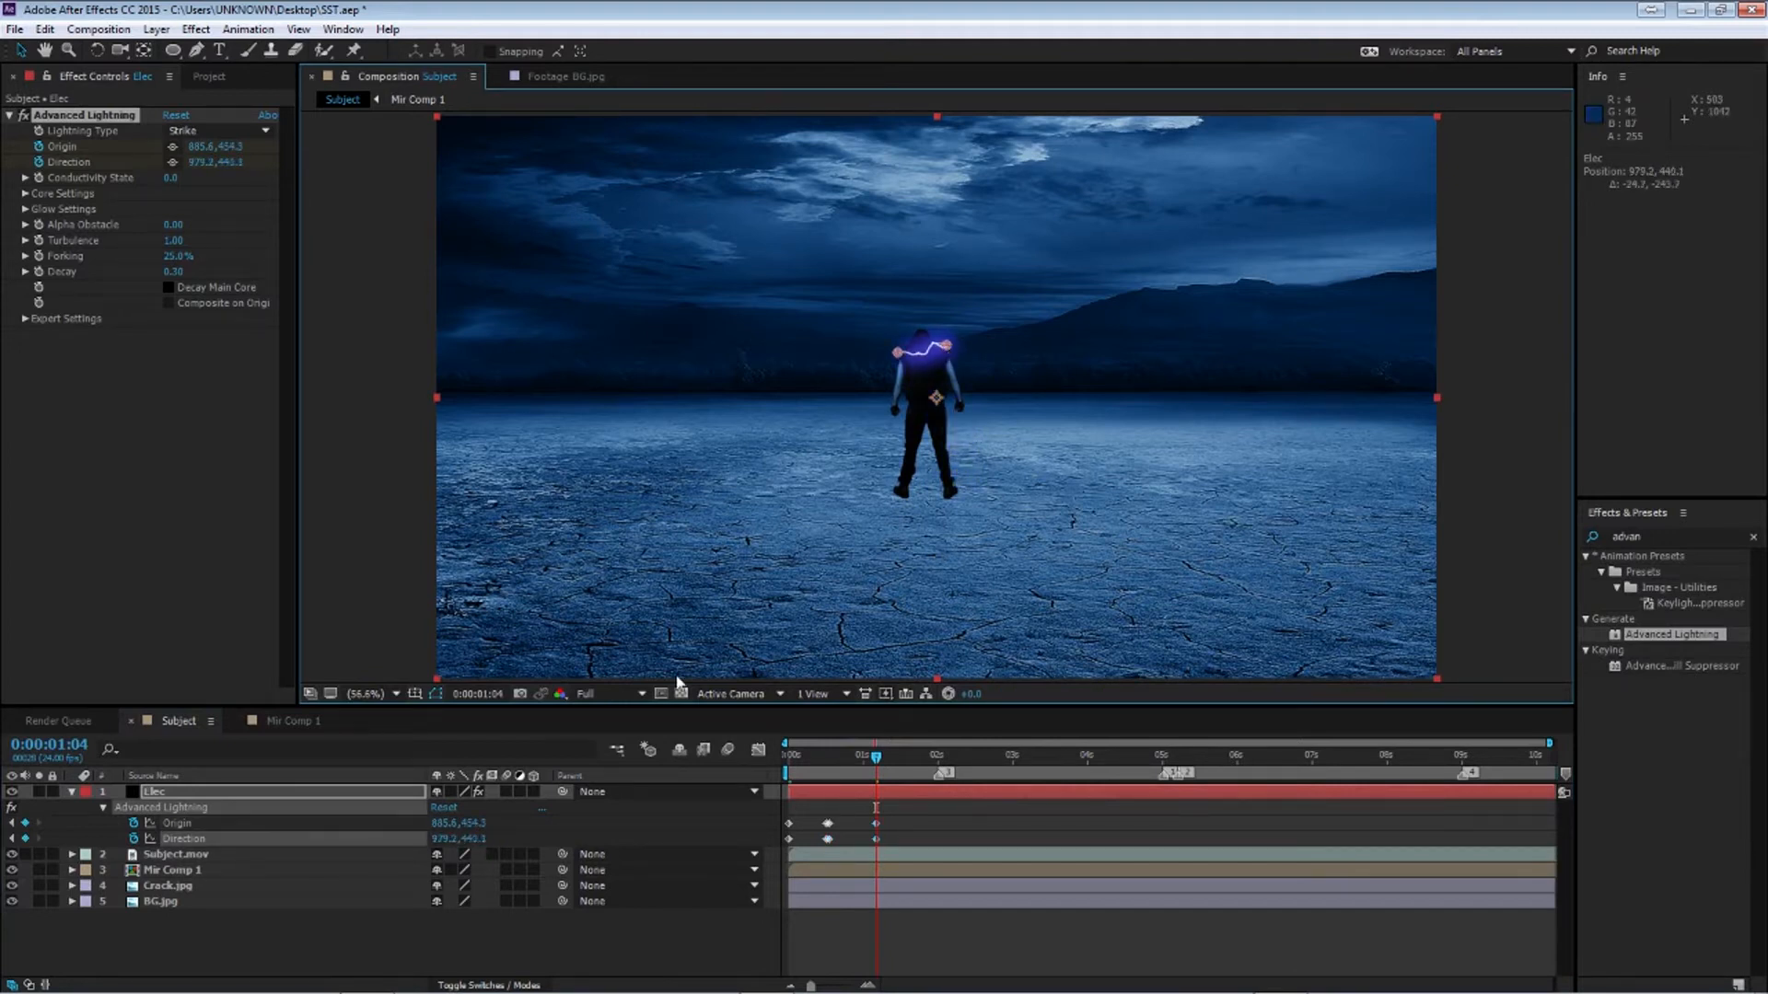
left_click(448, 945)
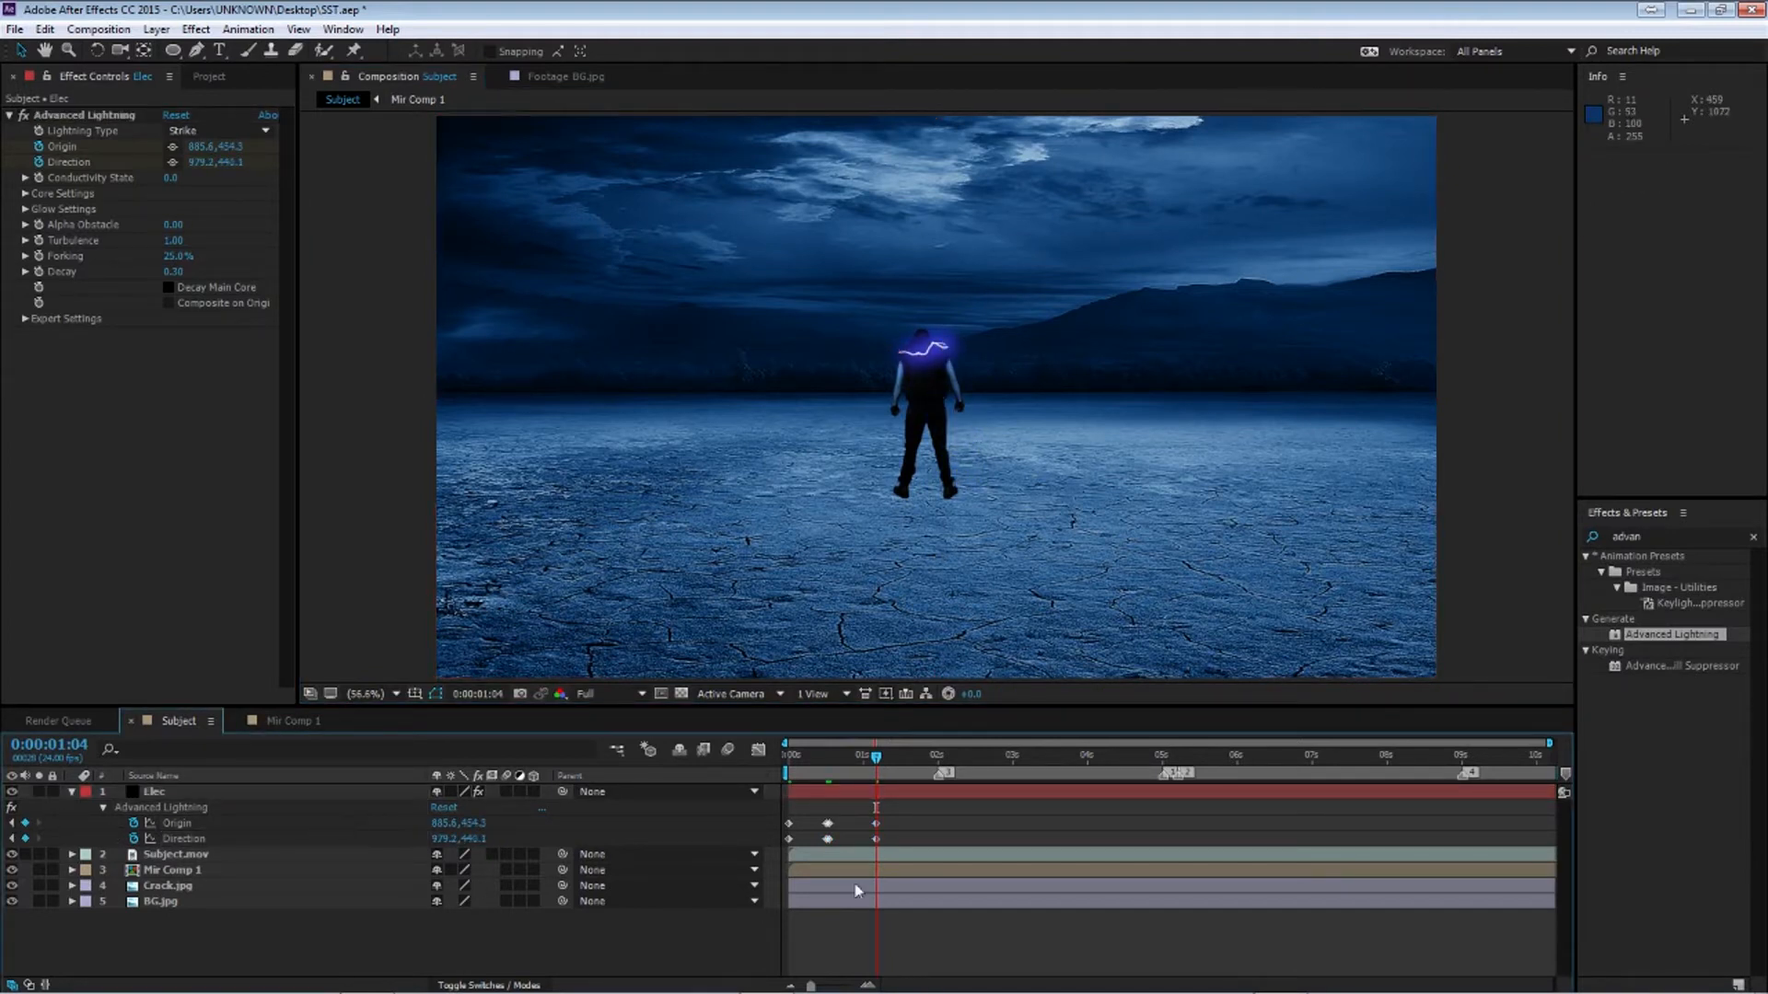
Add a loopOut() expression to the lightning's Origin property
key("Home")
left_click_drag(784, 756, 840, 777)
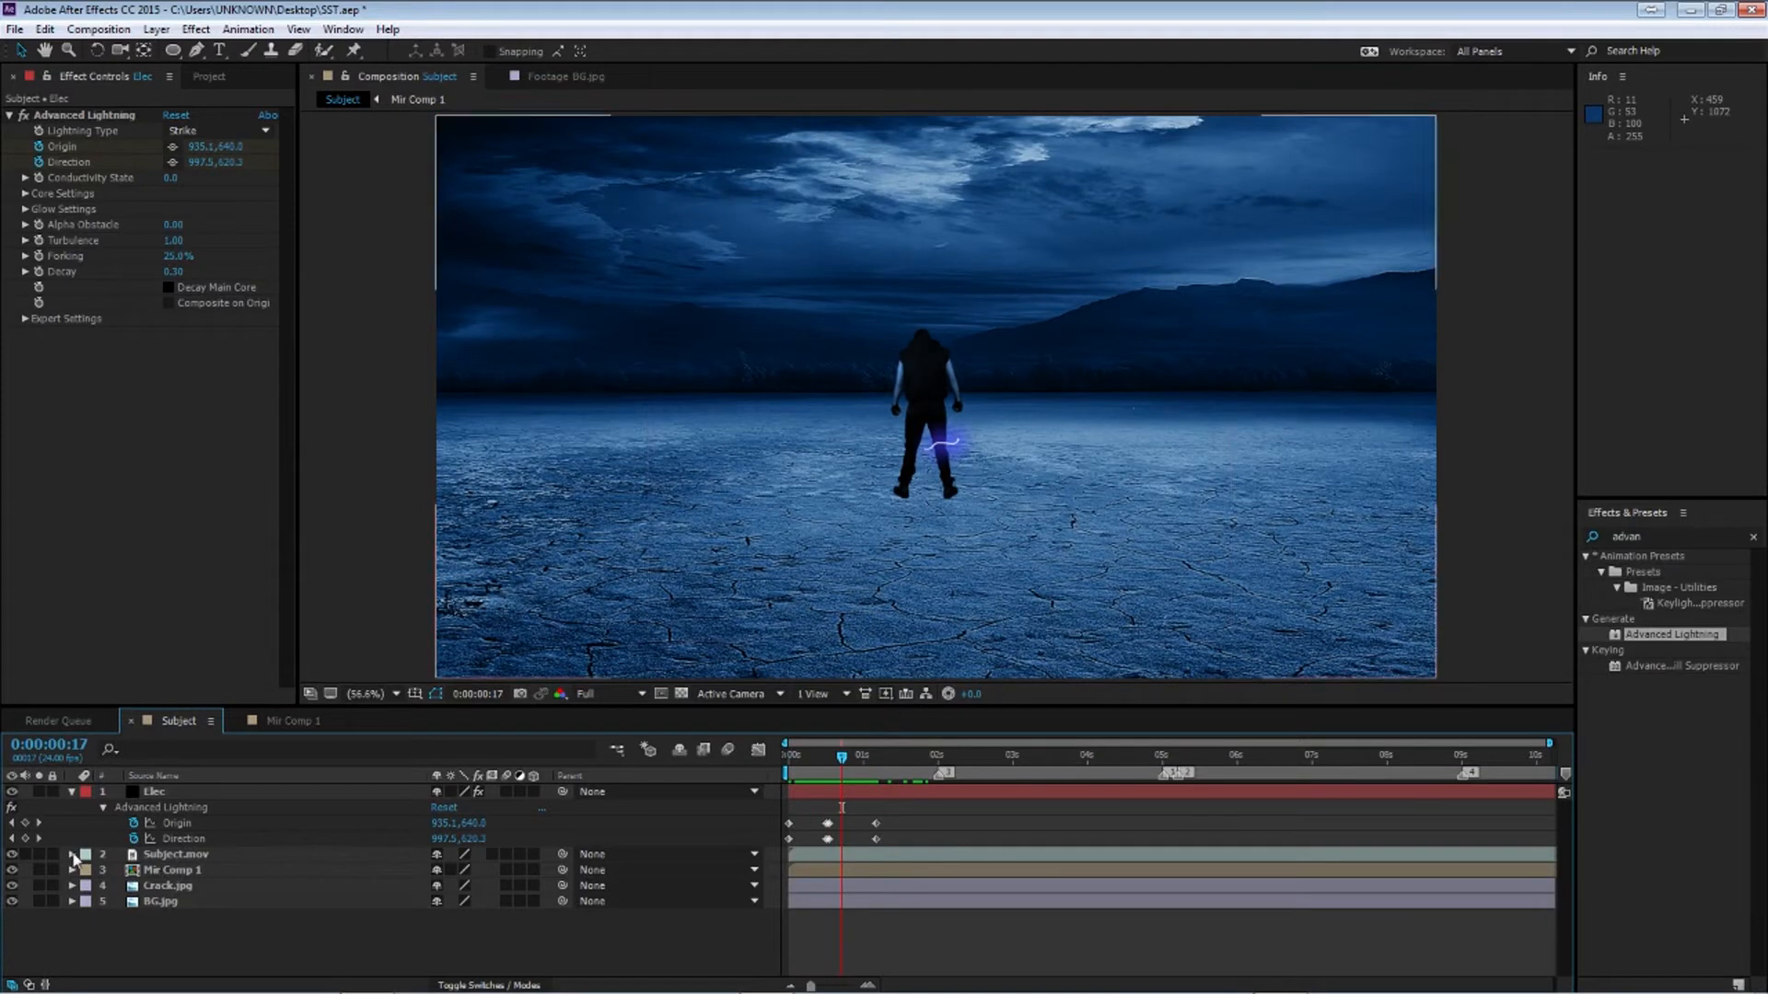
left_click(134, 823, "alt")
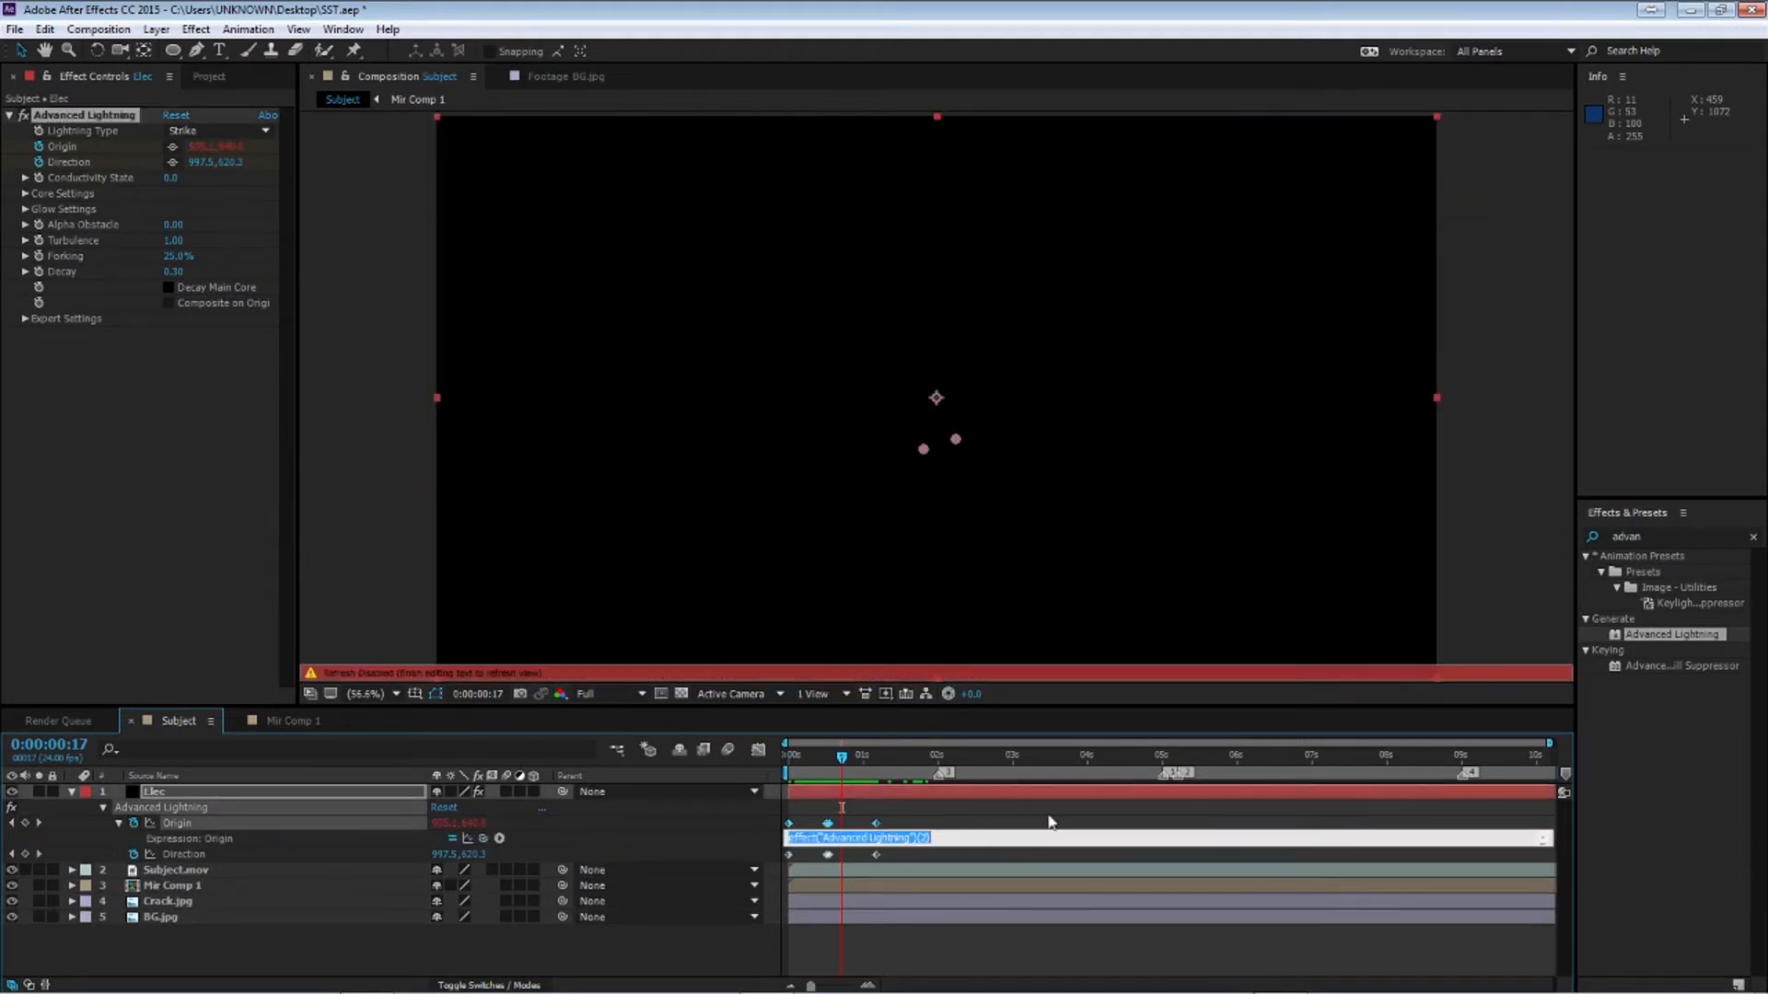
key("BackSpace")
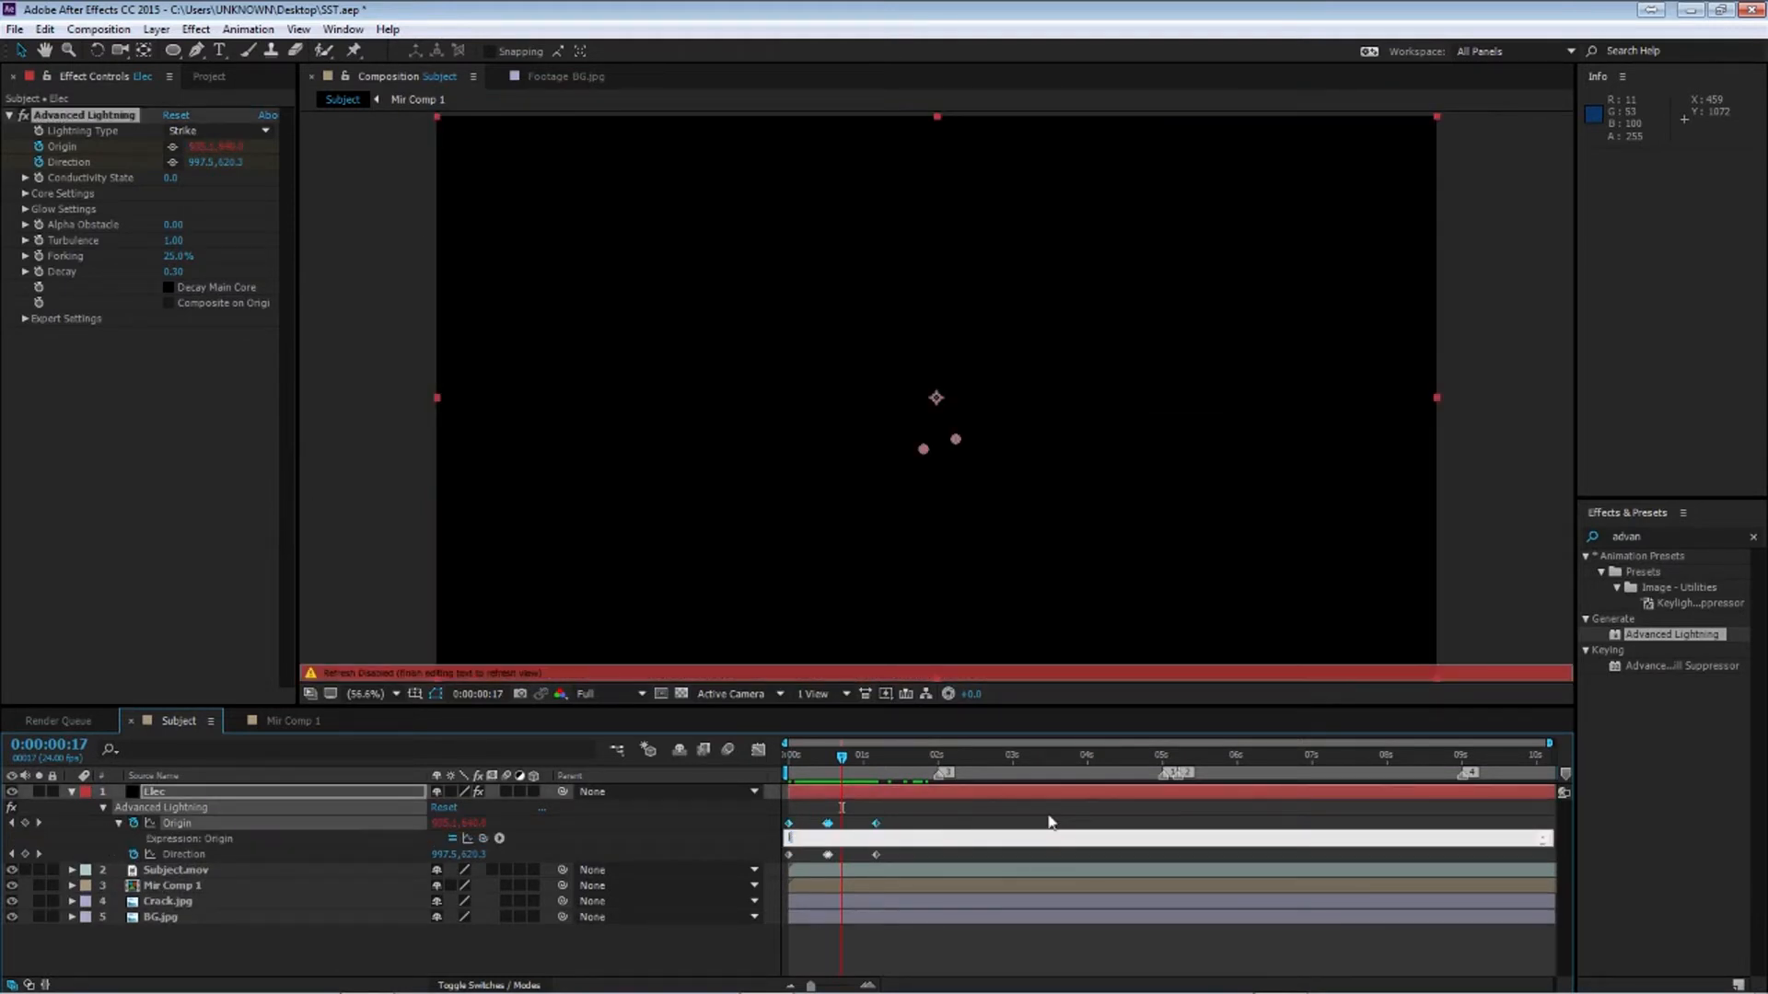
left_click(837, 839)
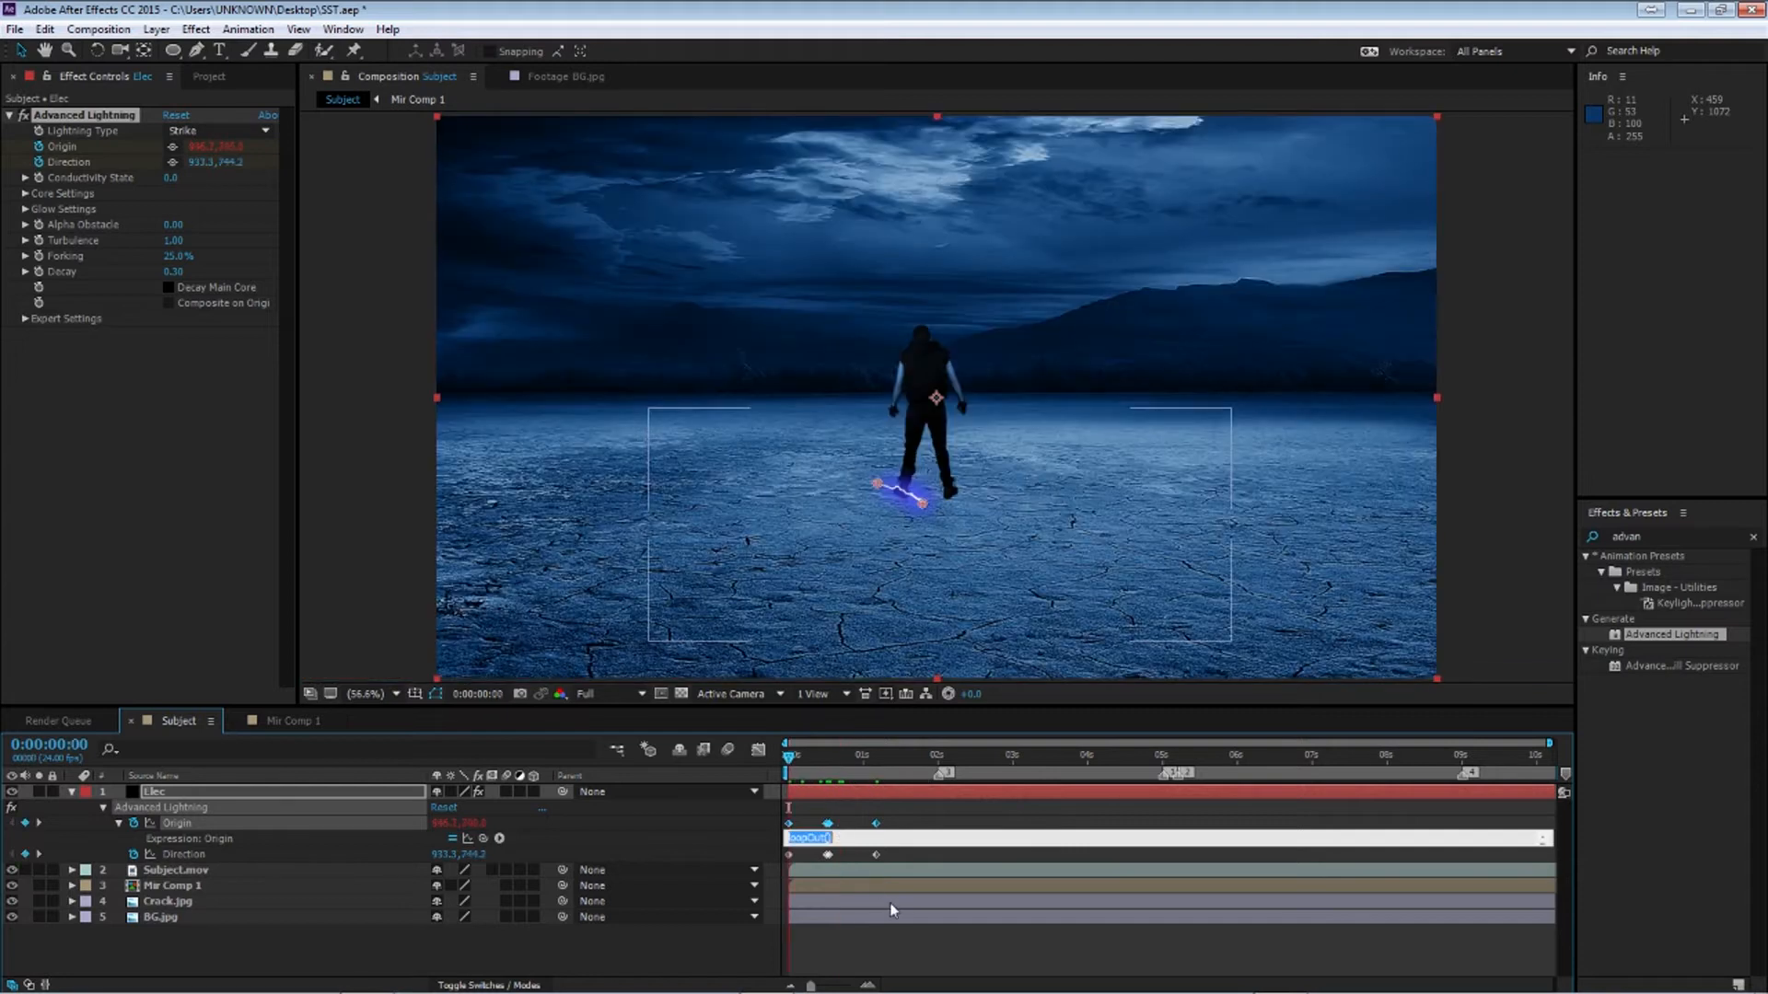
left_click_drag(851, 838, 734, 838)
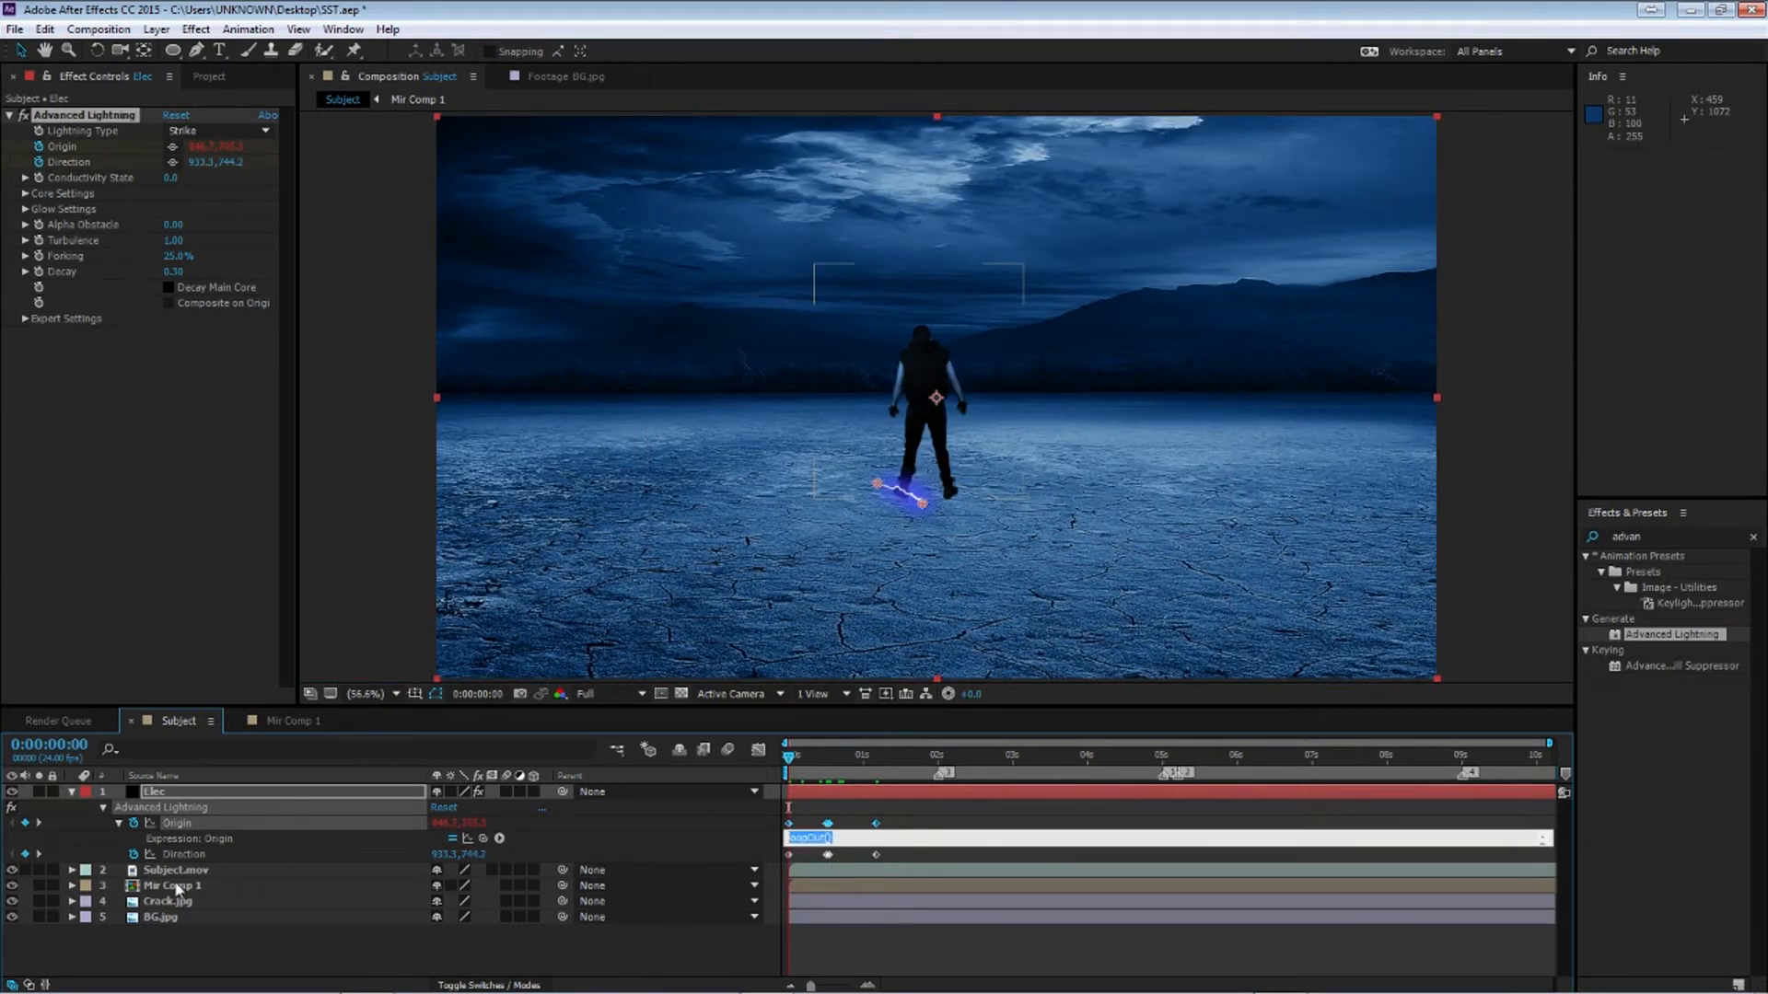
Copy the loopOut() expression from Origin and paste it into the Direction property's expression
left_click(133, 854, "alt")
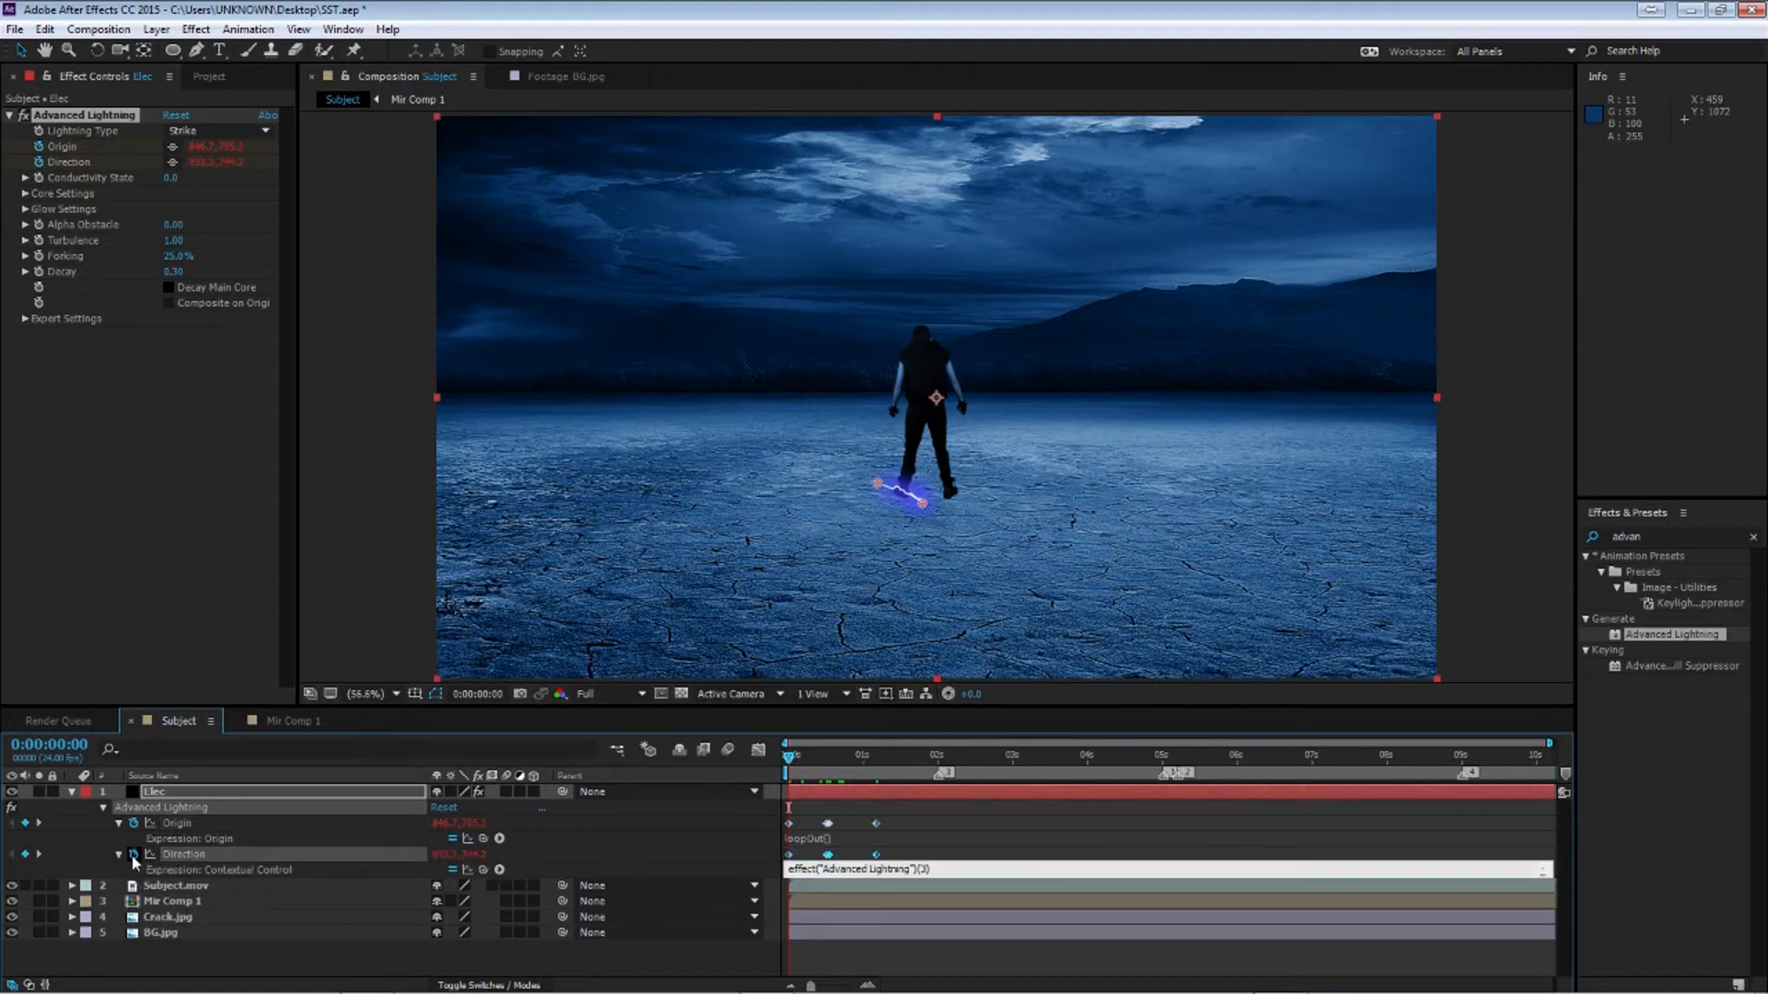
left_click(844, 838)
left_click(845, 839)
key("ctrl+c")
left_click(829, 869)
key("ctrl+v")
left_click(494, 937)
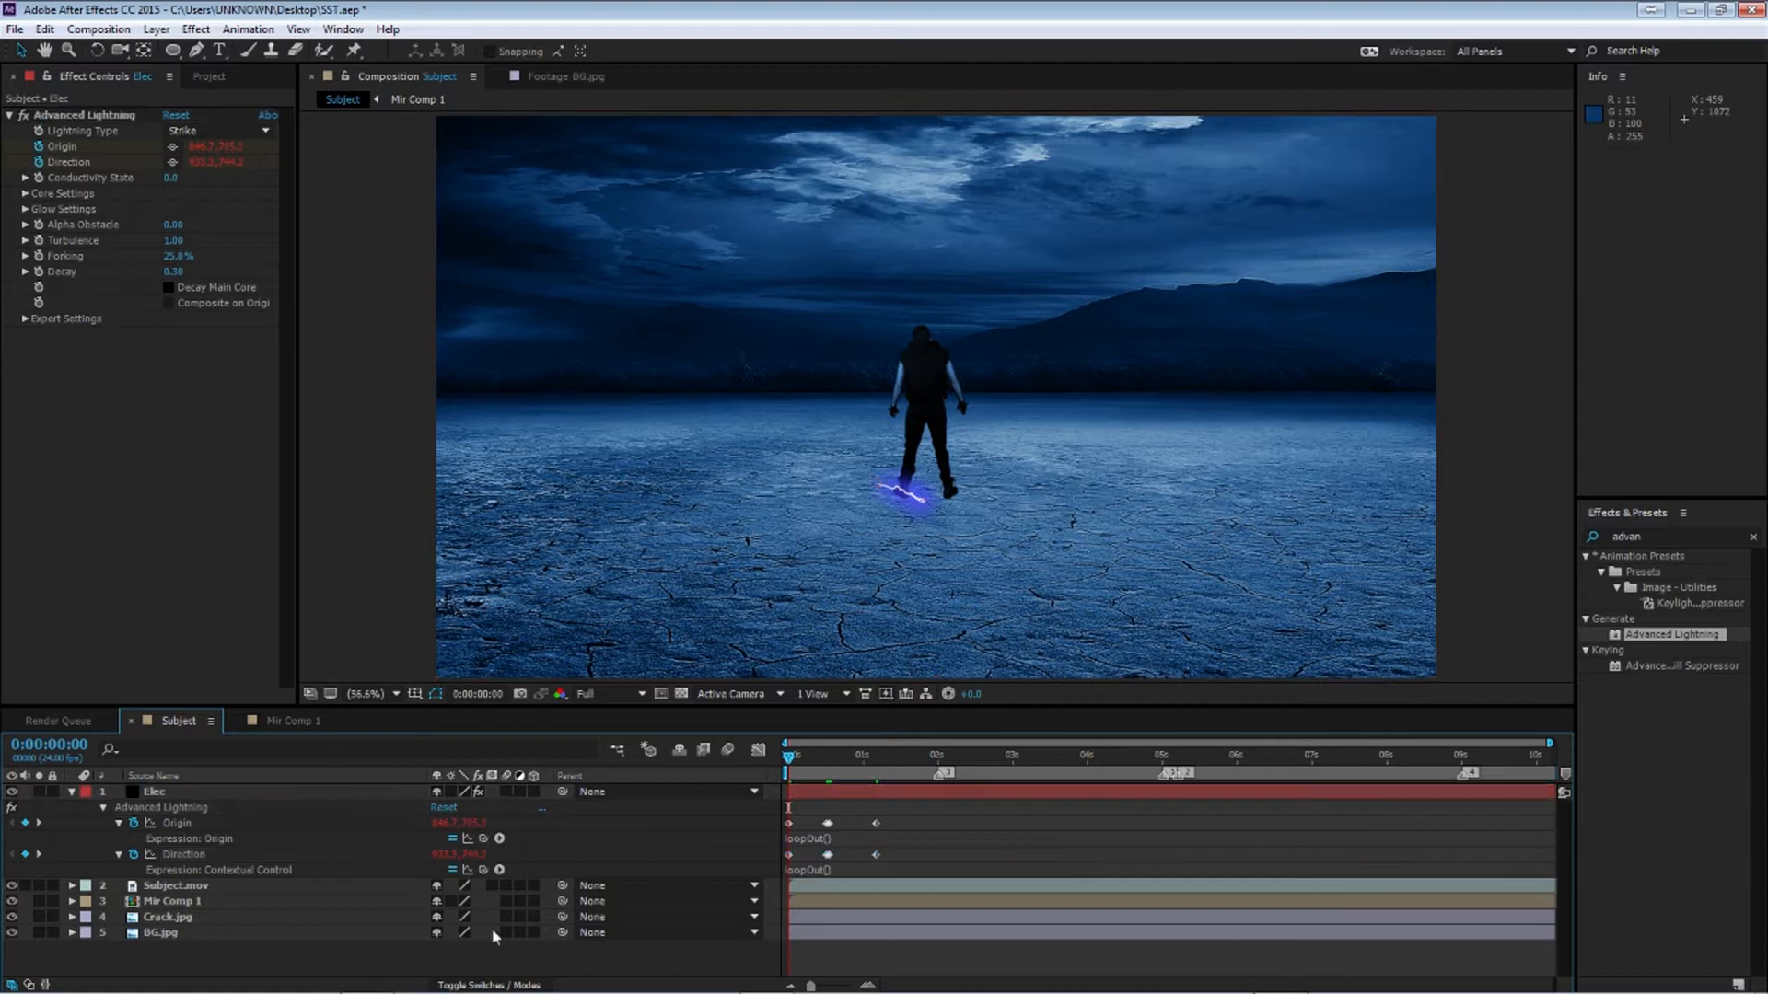
Set the Elec layer's opacity to 0% and give it a wiggle(10,100) expression
left_click_drag(803, 764, 918, 808)
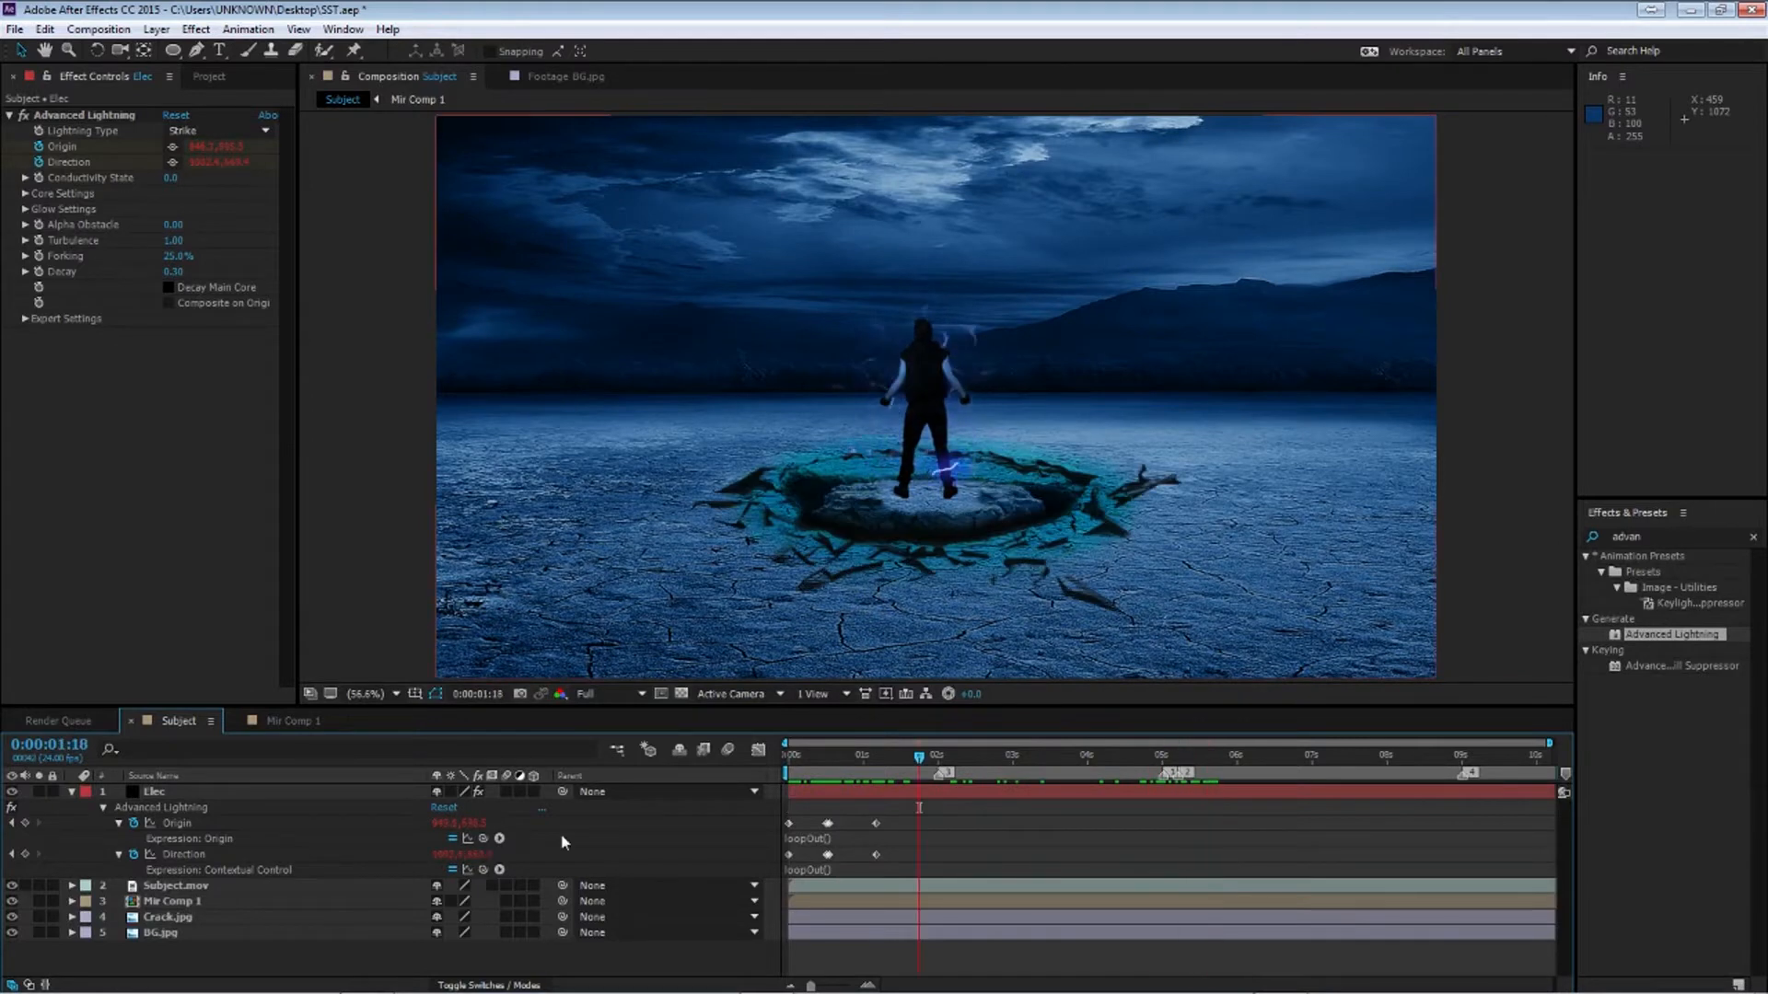
left_click(72, 791)
left_click(166, 792)
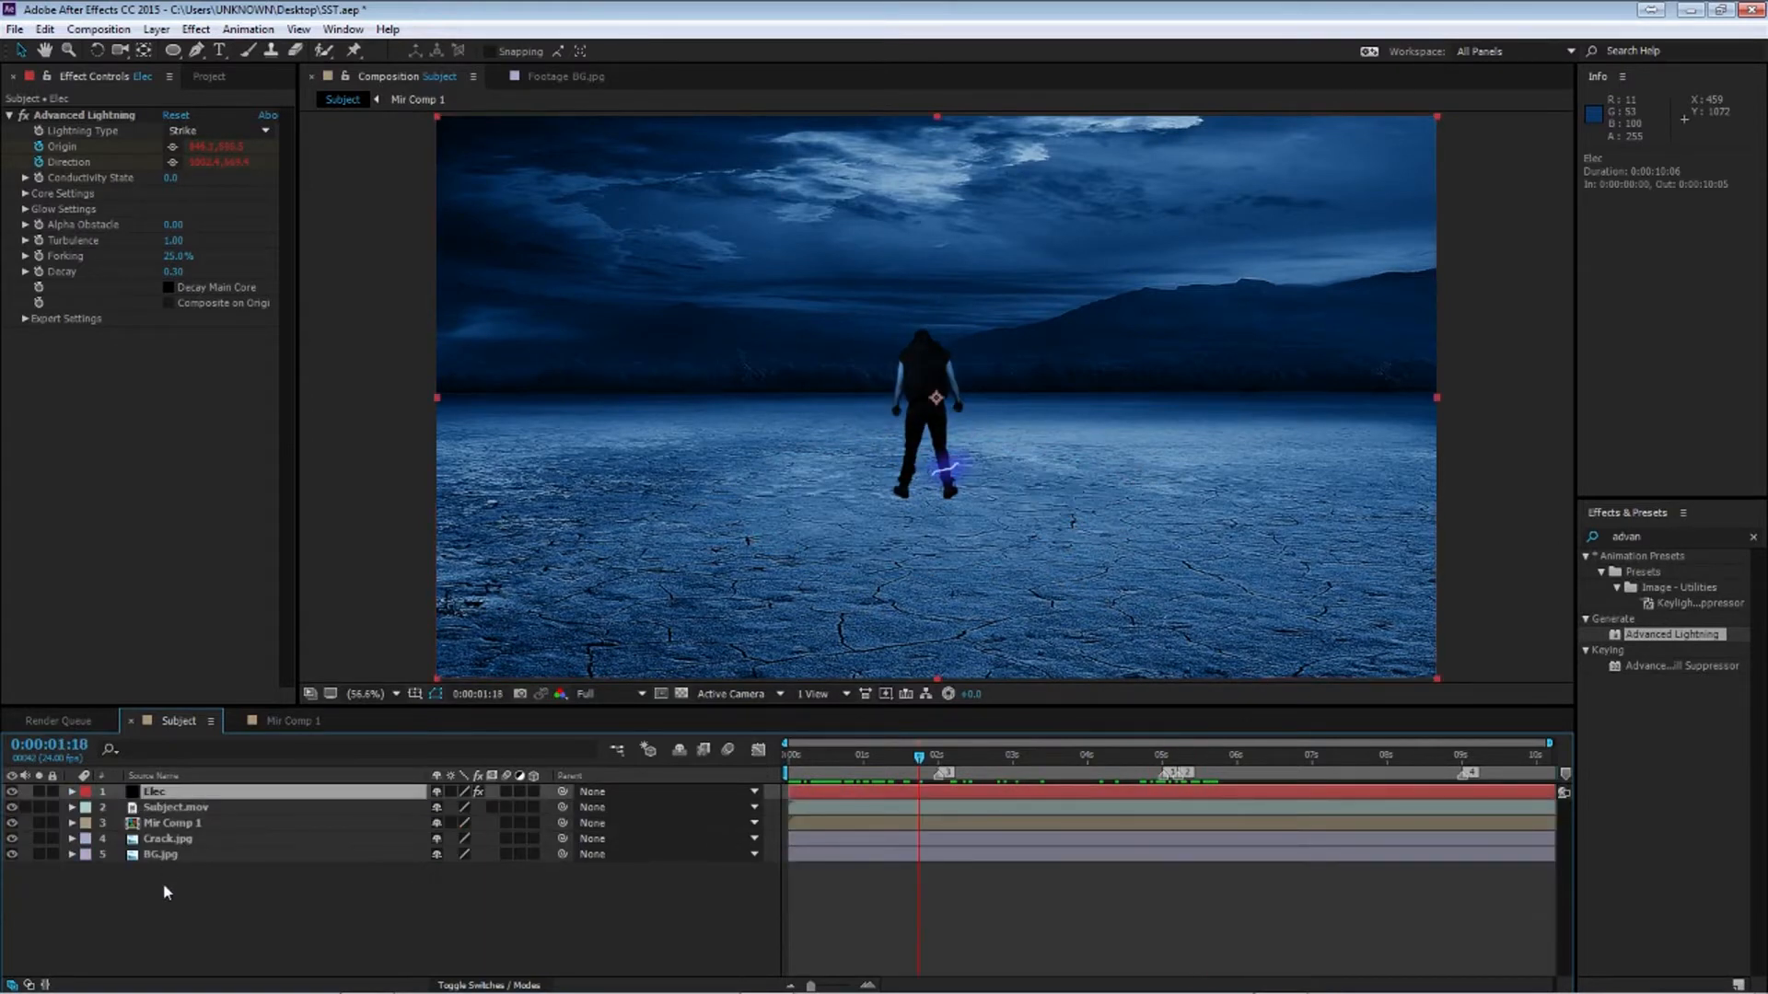
key("t")
mouse_move(438, 807)
left_mouse_down()
mouse_move(231, 928)
mouse_move(470, 794)
left_mouse_up()
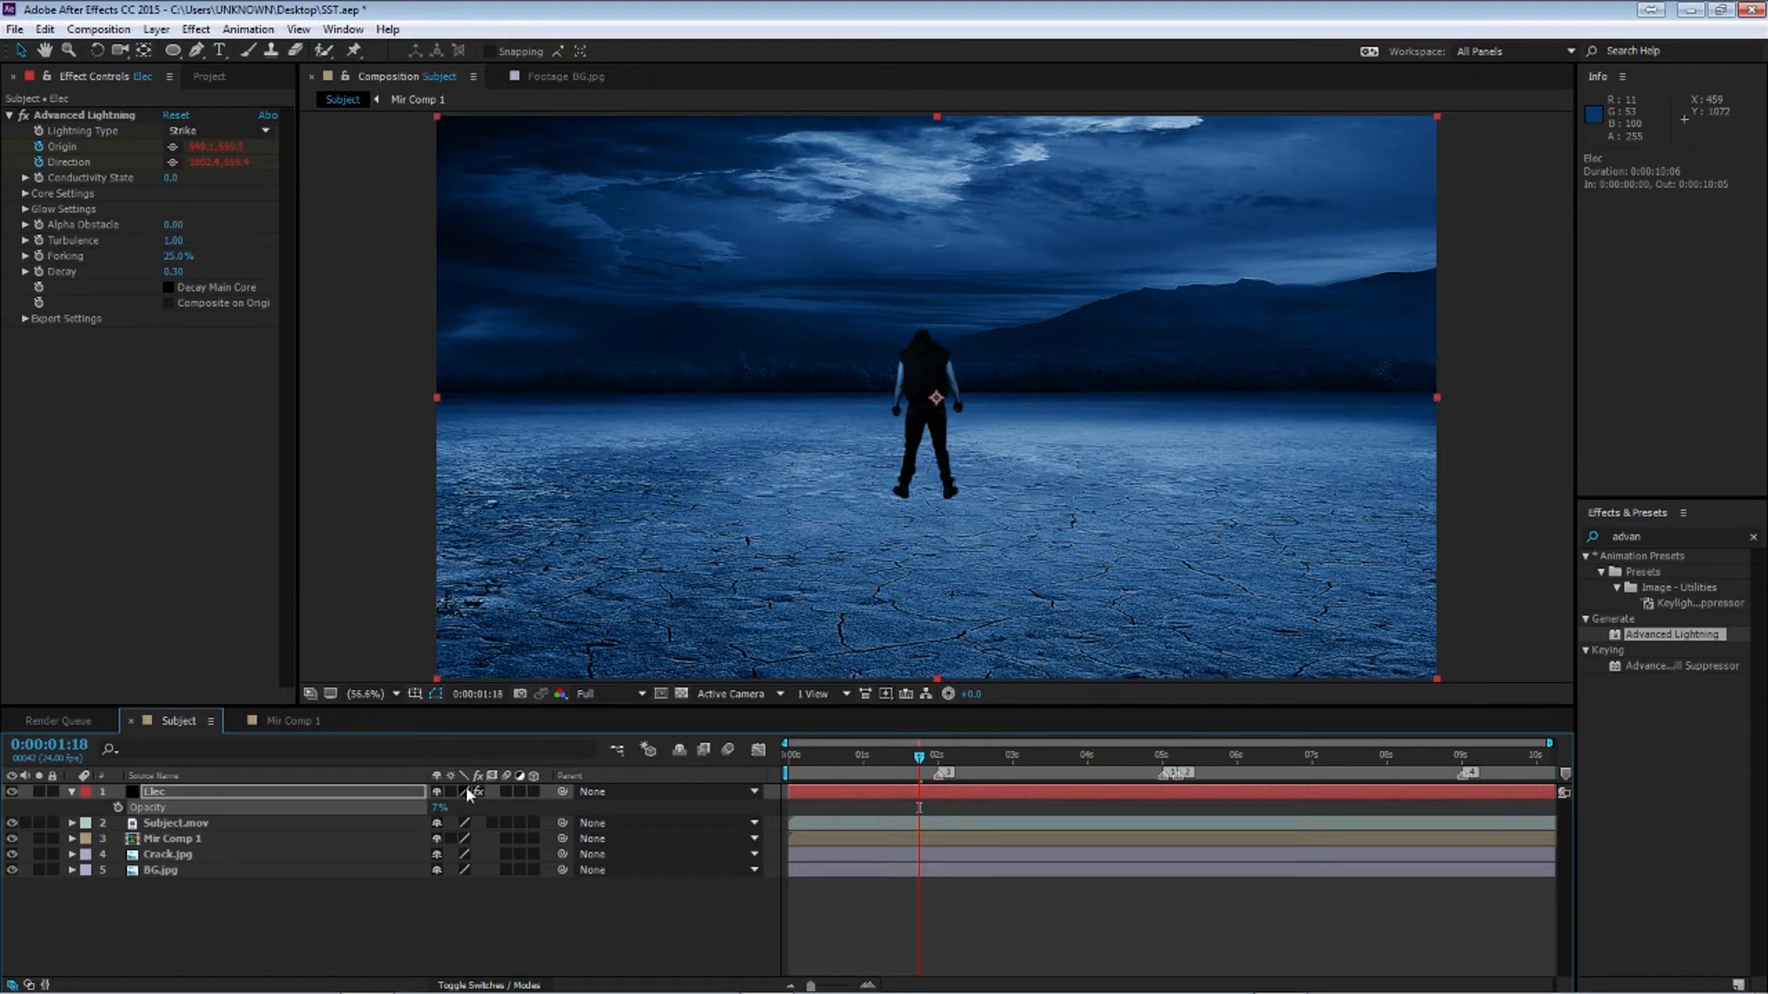
left_click(118, 807, "alt")
type("wiggle(10,100")
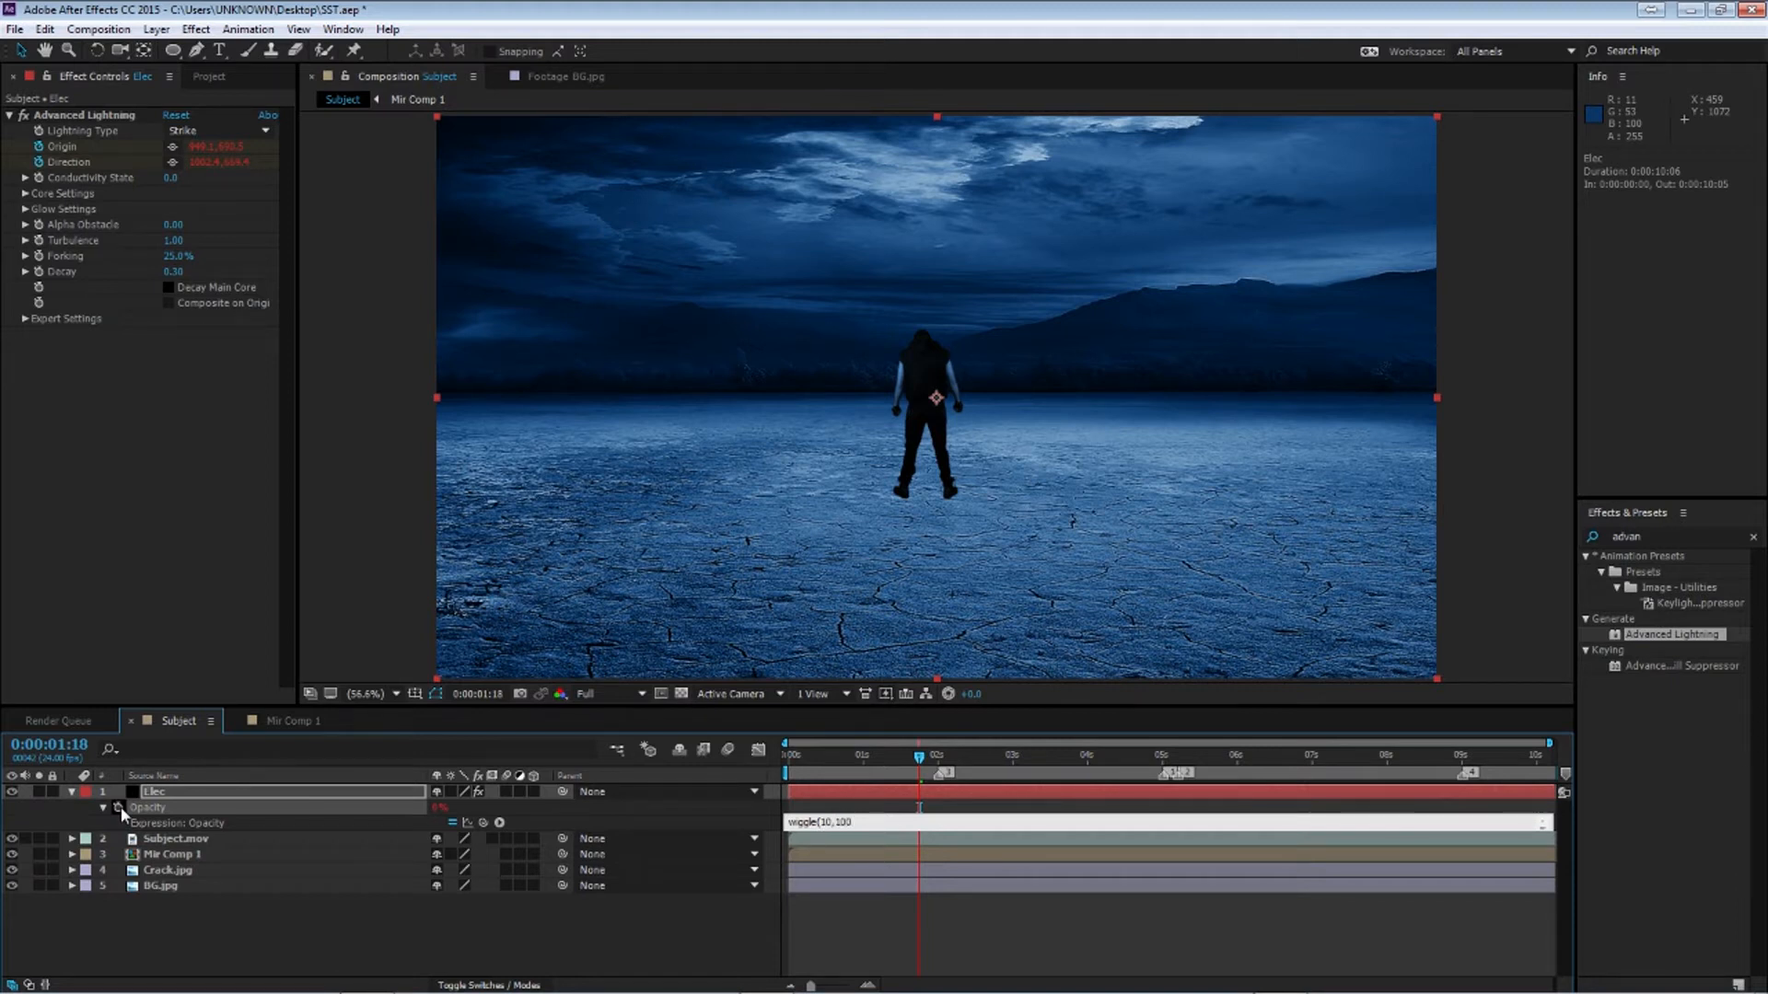
key("KP_Enter")
Preview the flicker and change the opacity expression to wiggle(5,100)
left_click_drag(842, 758, 796, 774)
key("space")
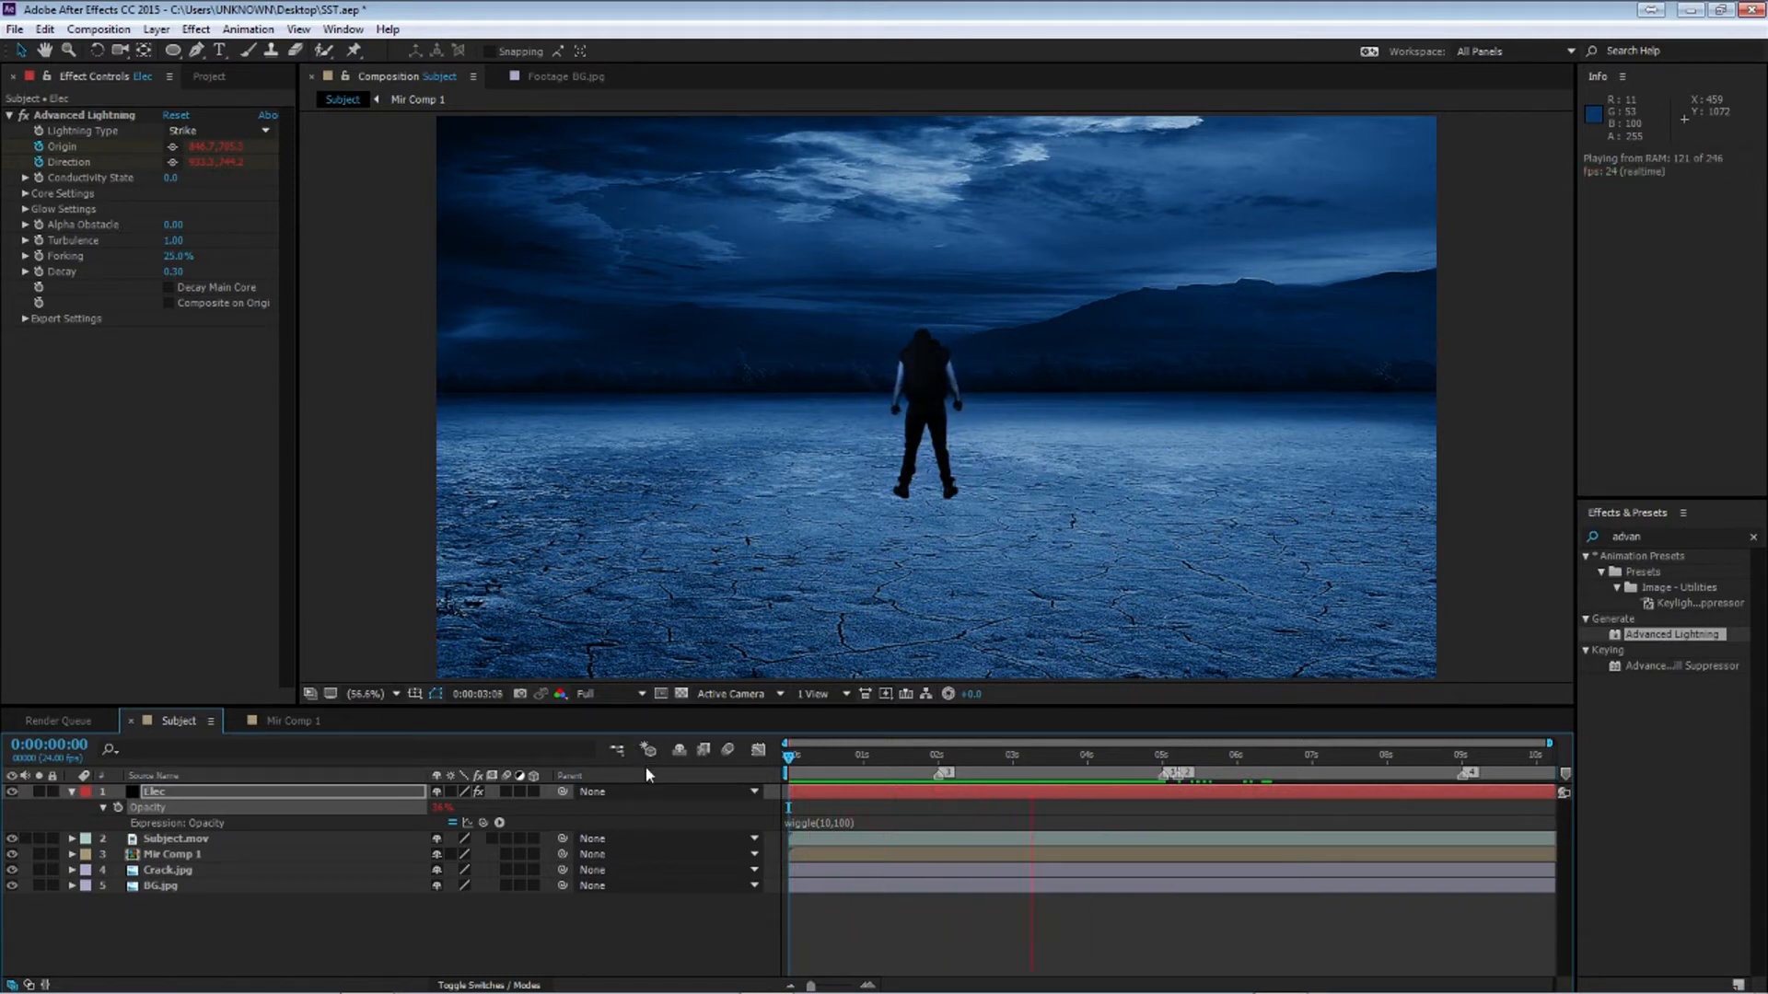
left_click(833, 822)
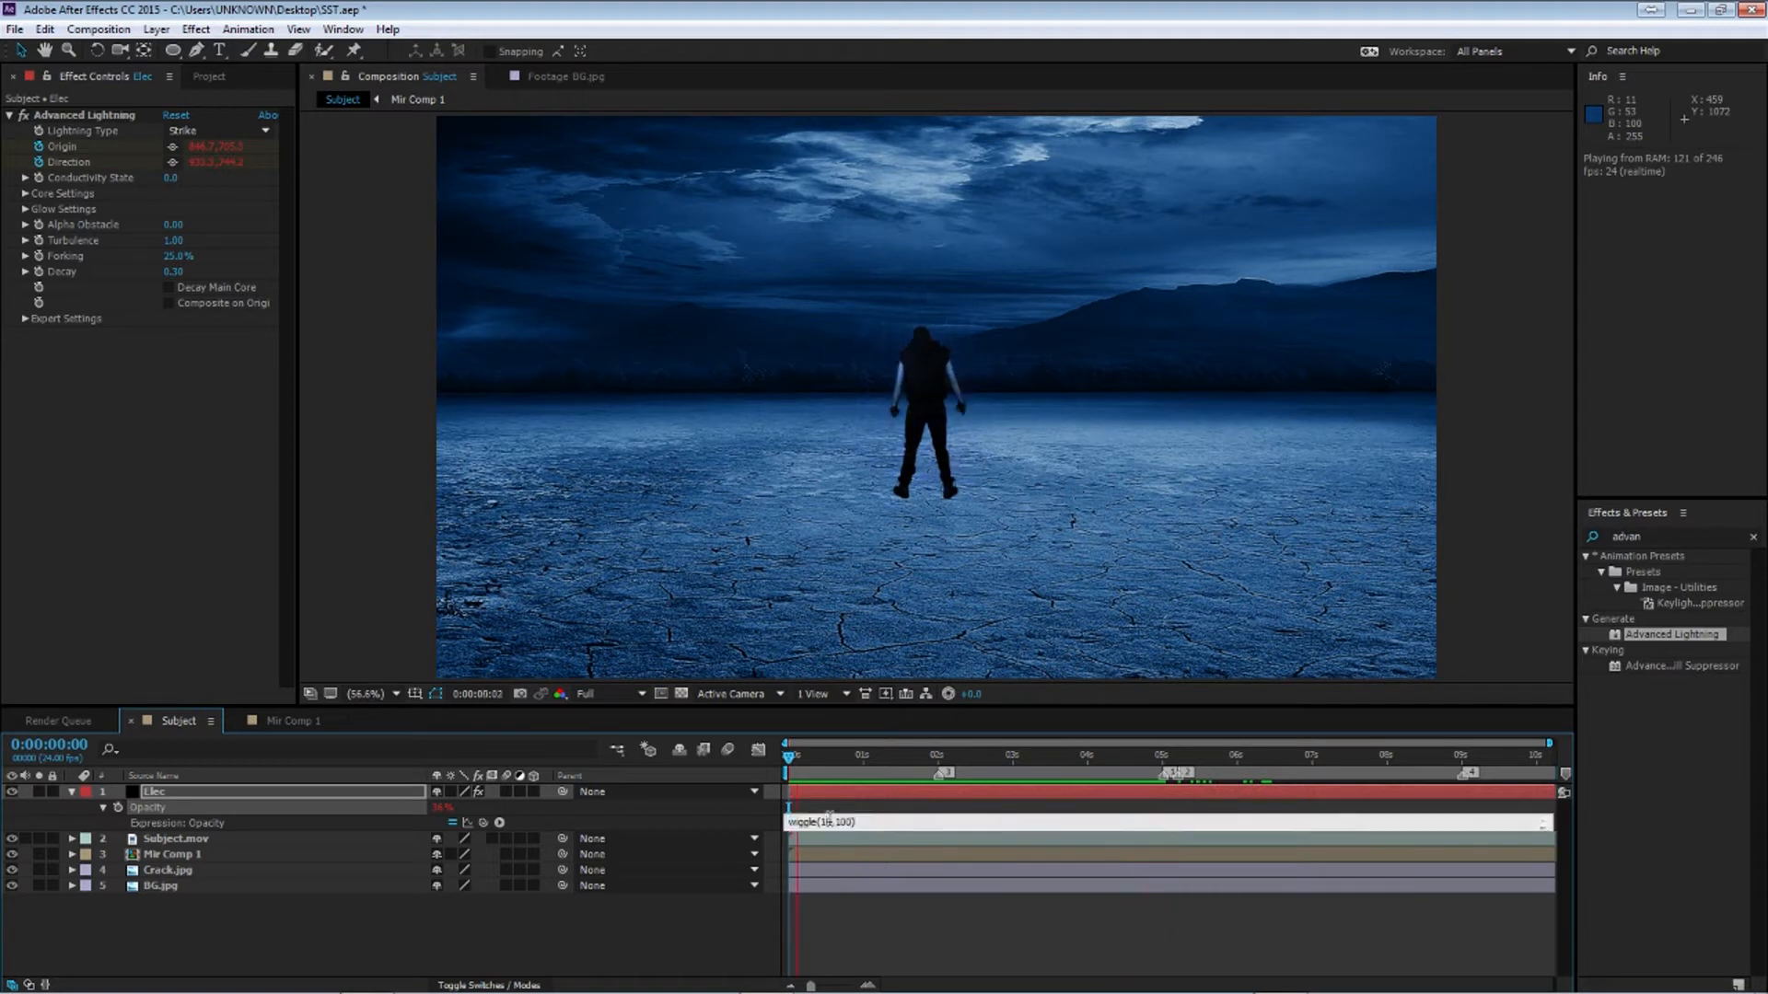
key("BackSpace")
key("BackSpace")
type("5")
key("KP_Enter")
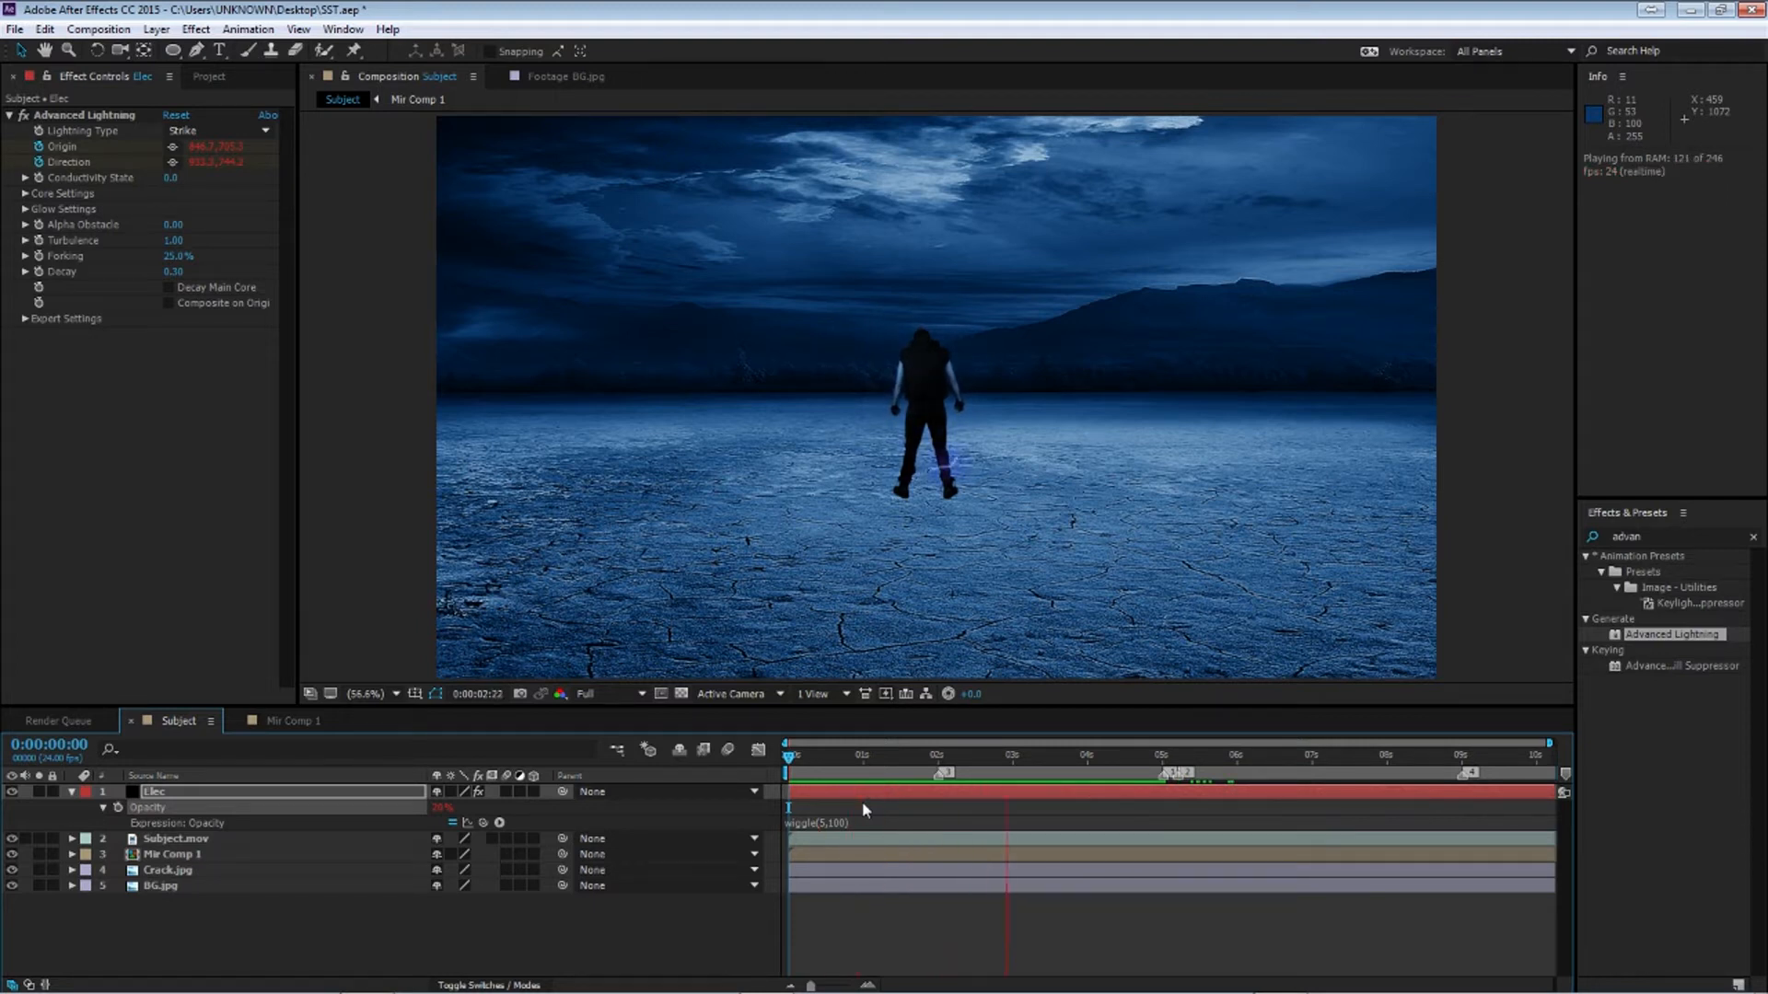
Change the Elec opacity expression to wiggle(7.5,100) and preview the flicker
left_click_drag(853, 761, 828, 766)
left_click(825, 821)
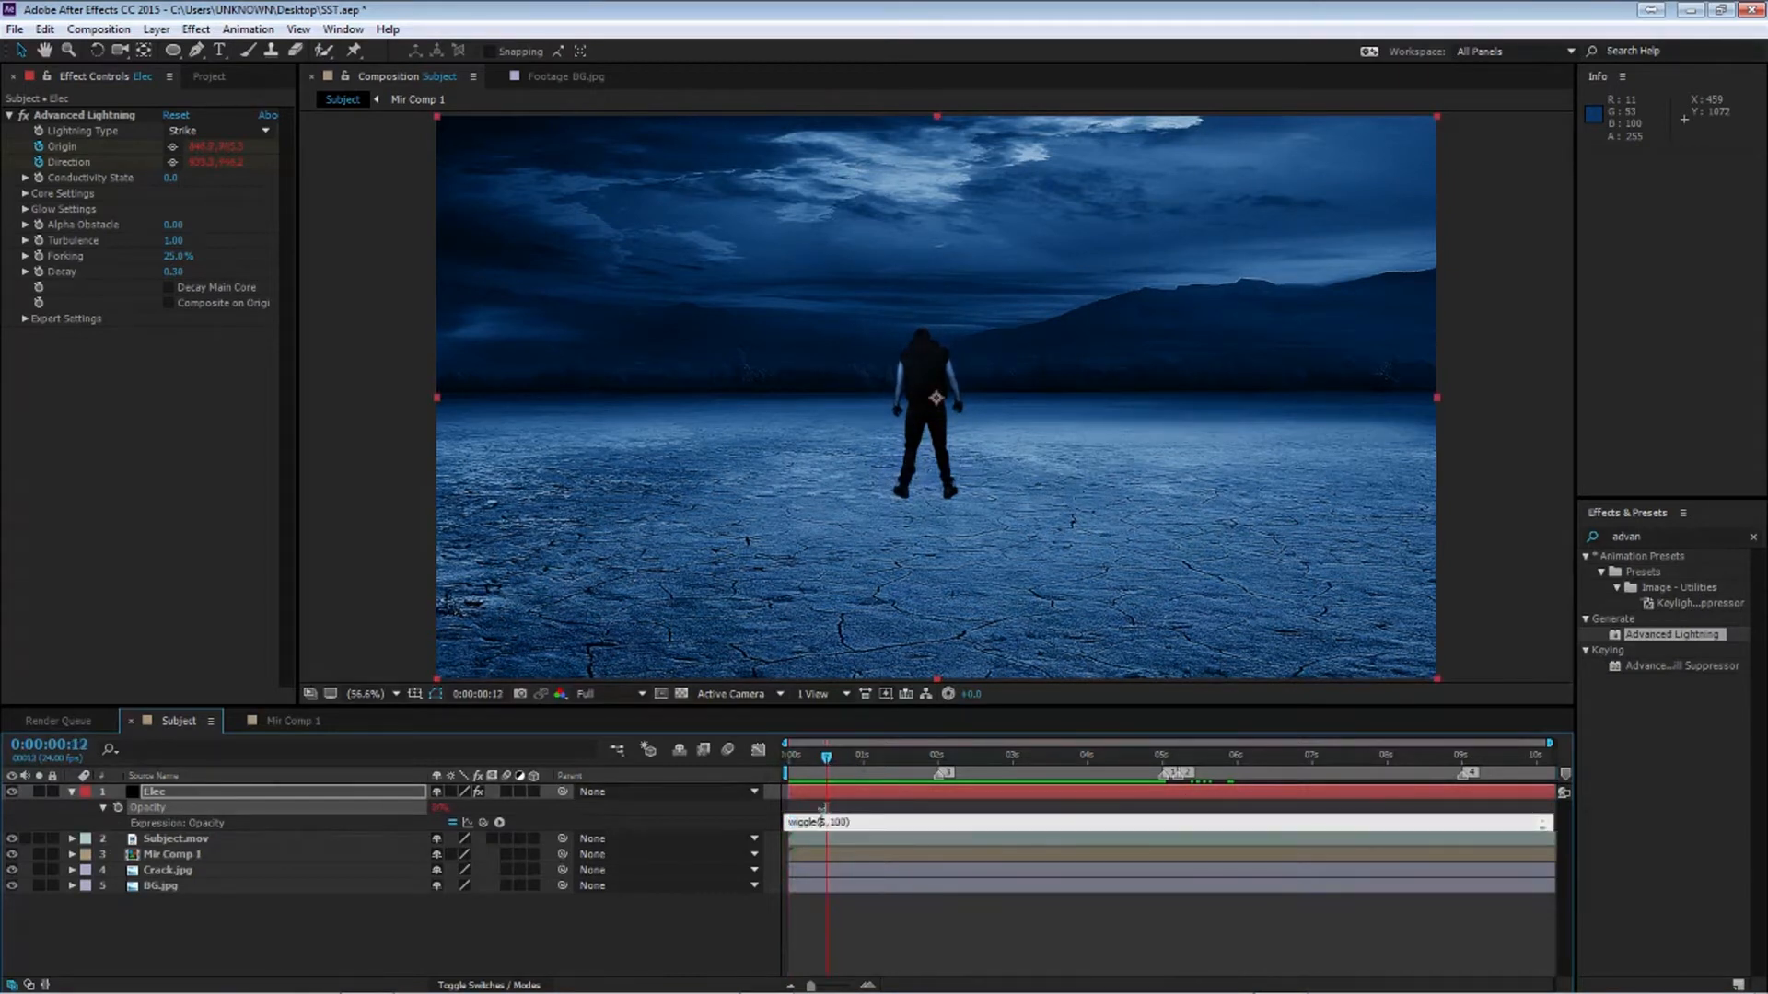
type("7.5")
key("KP_Enter")
left_click_drag(826, 758, 649, 723)
key("space")
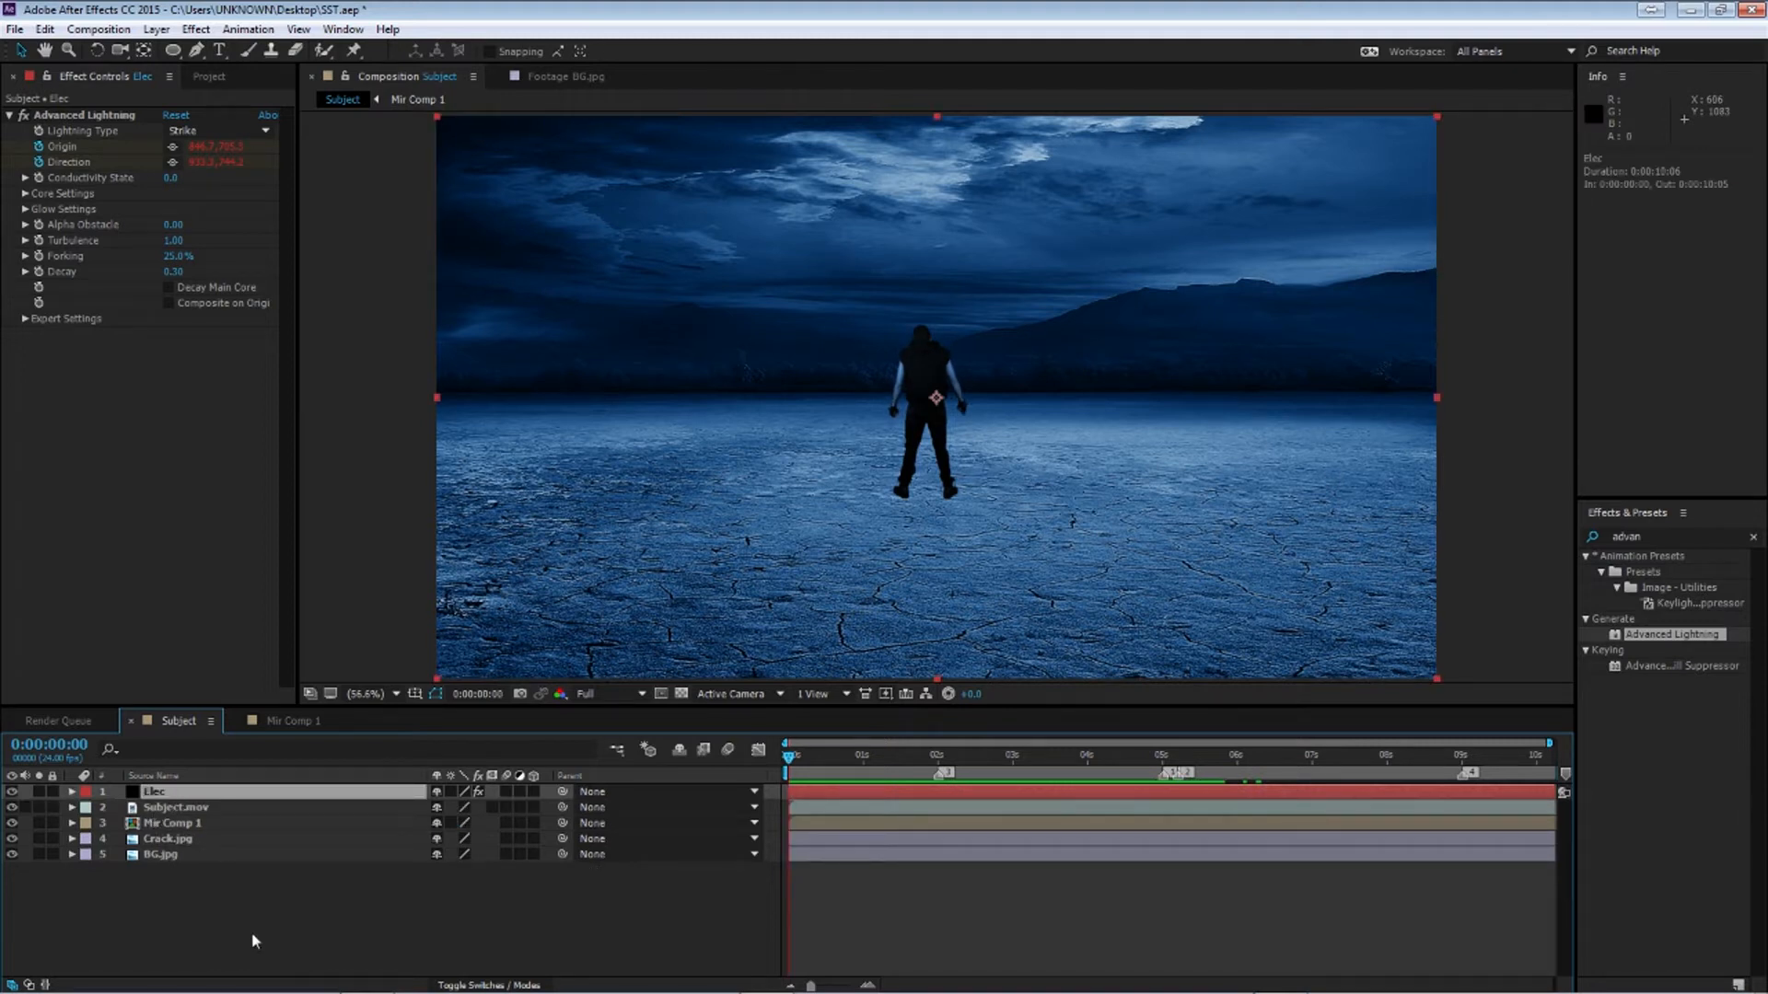
Create a new full-comp black solid layer named Fractal
key("ctrl+y")
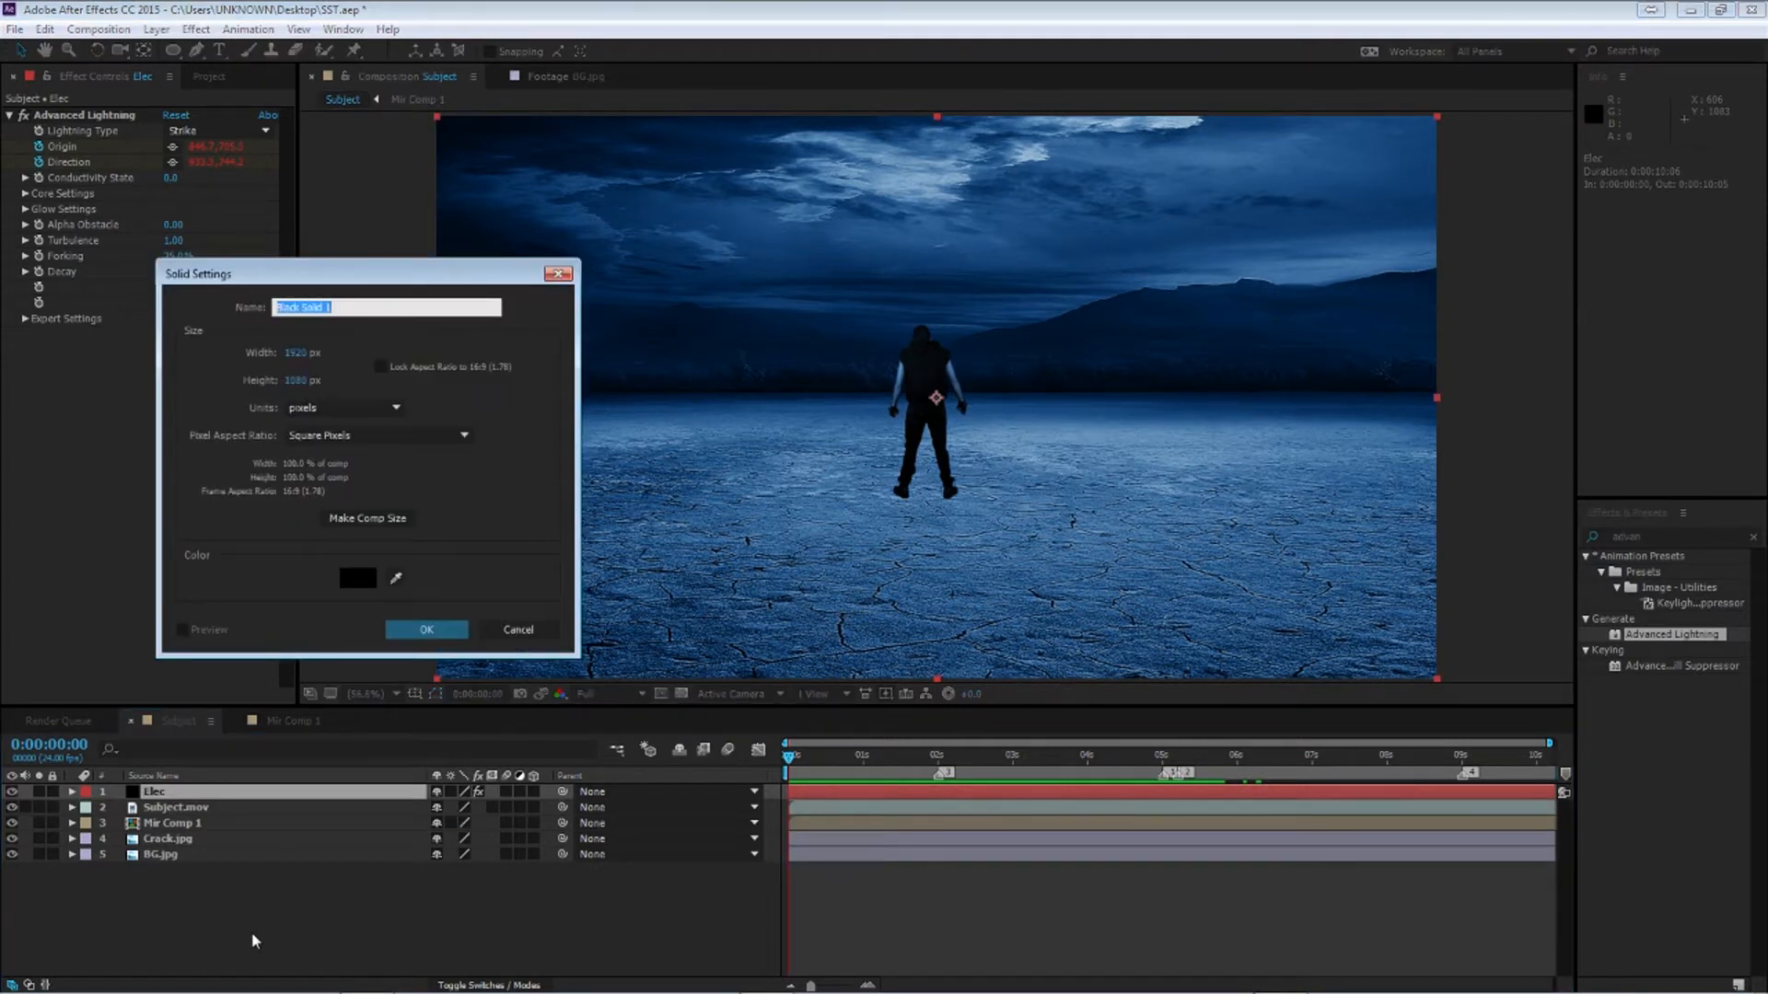
type("Fractal")
key("Return")
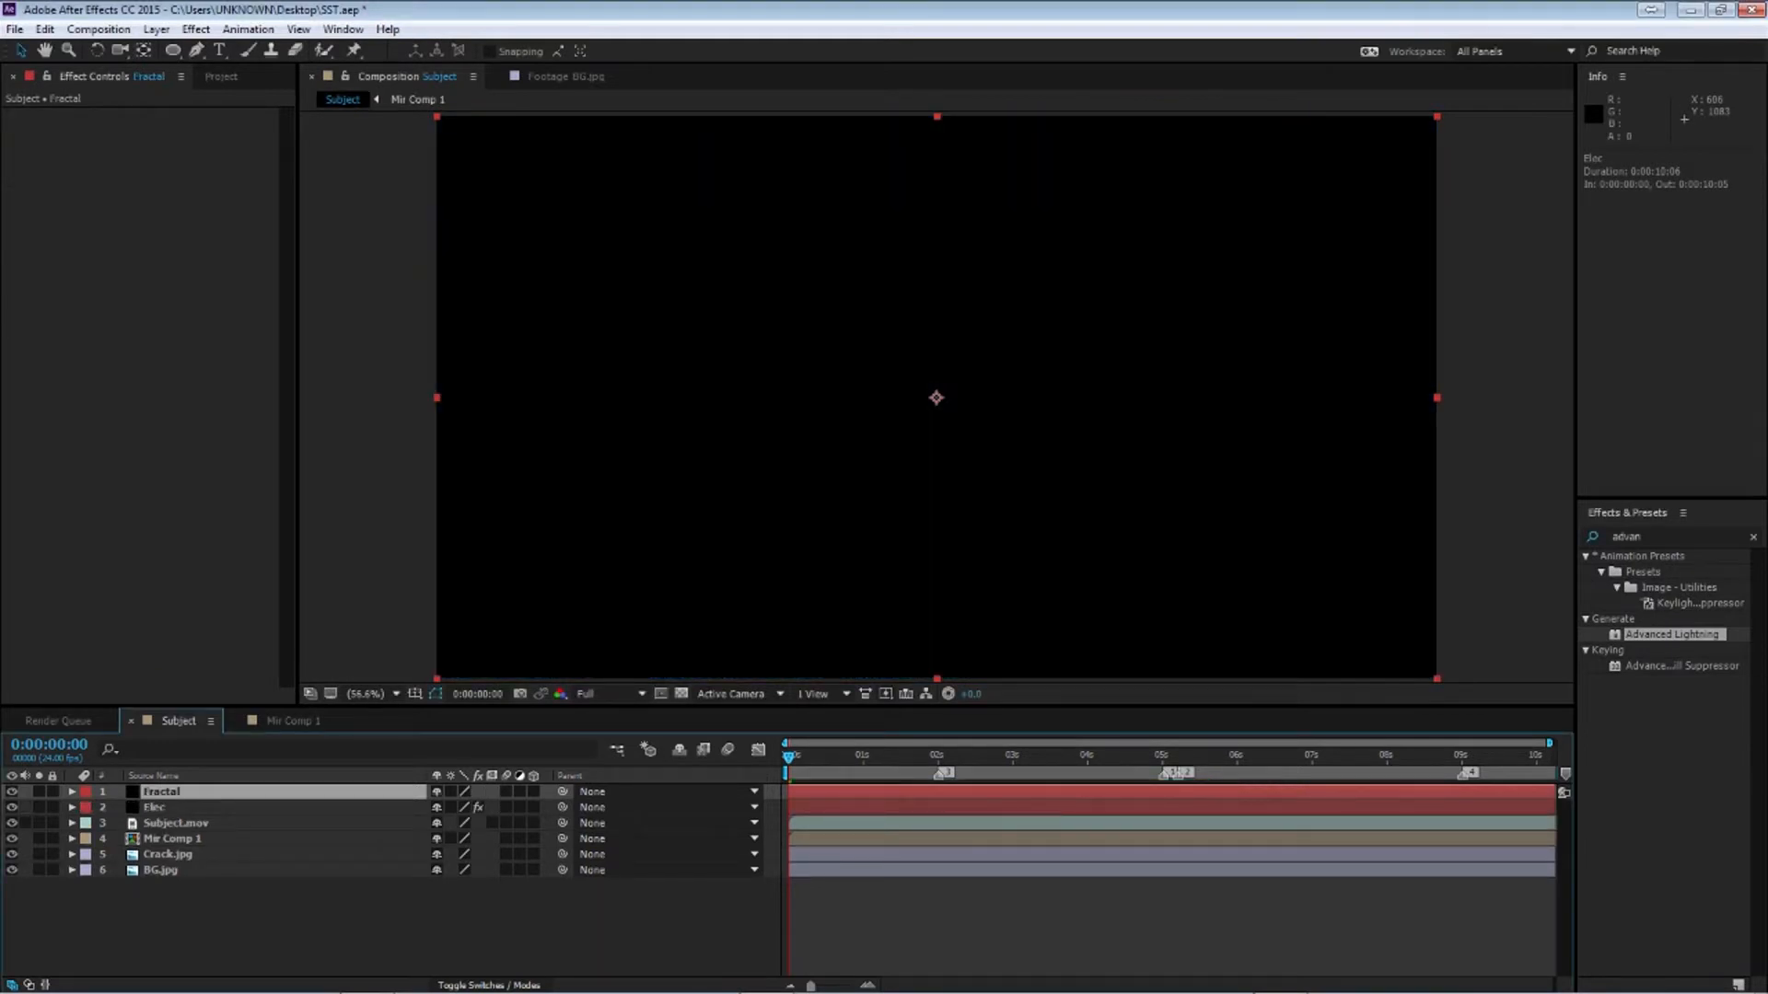
Search the effects for frac and apply Fractal Noise to the Fractal solid
left_click_drag(1659, 536, 1481, 539)
type("frac")
double_click(1657, 776)
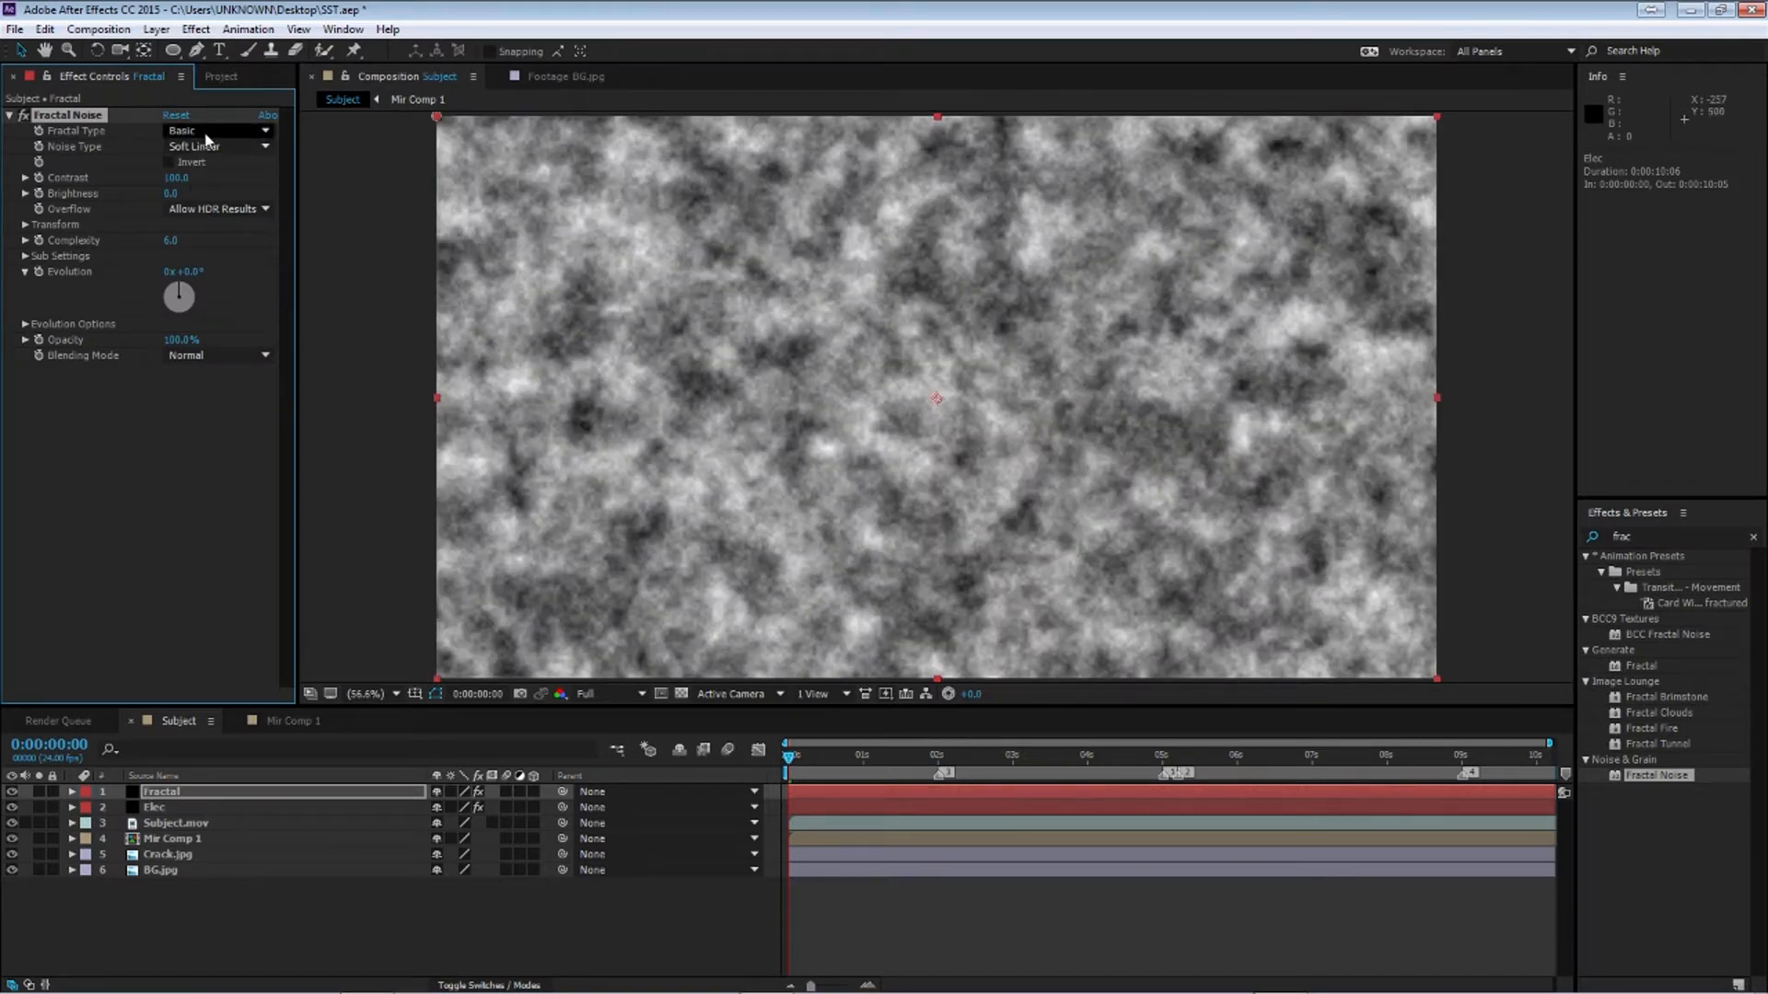
Set the Fractal Noise type to Dynamic Twist and the Noise Type to Spline
left_click(216, 138)
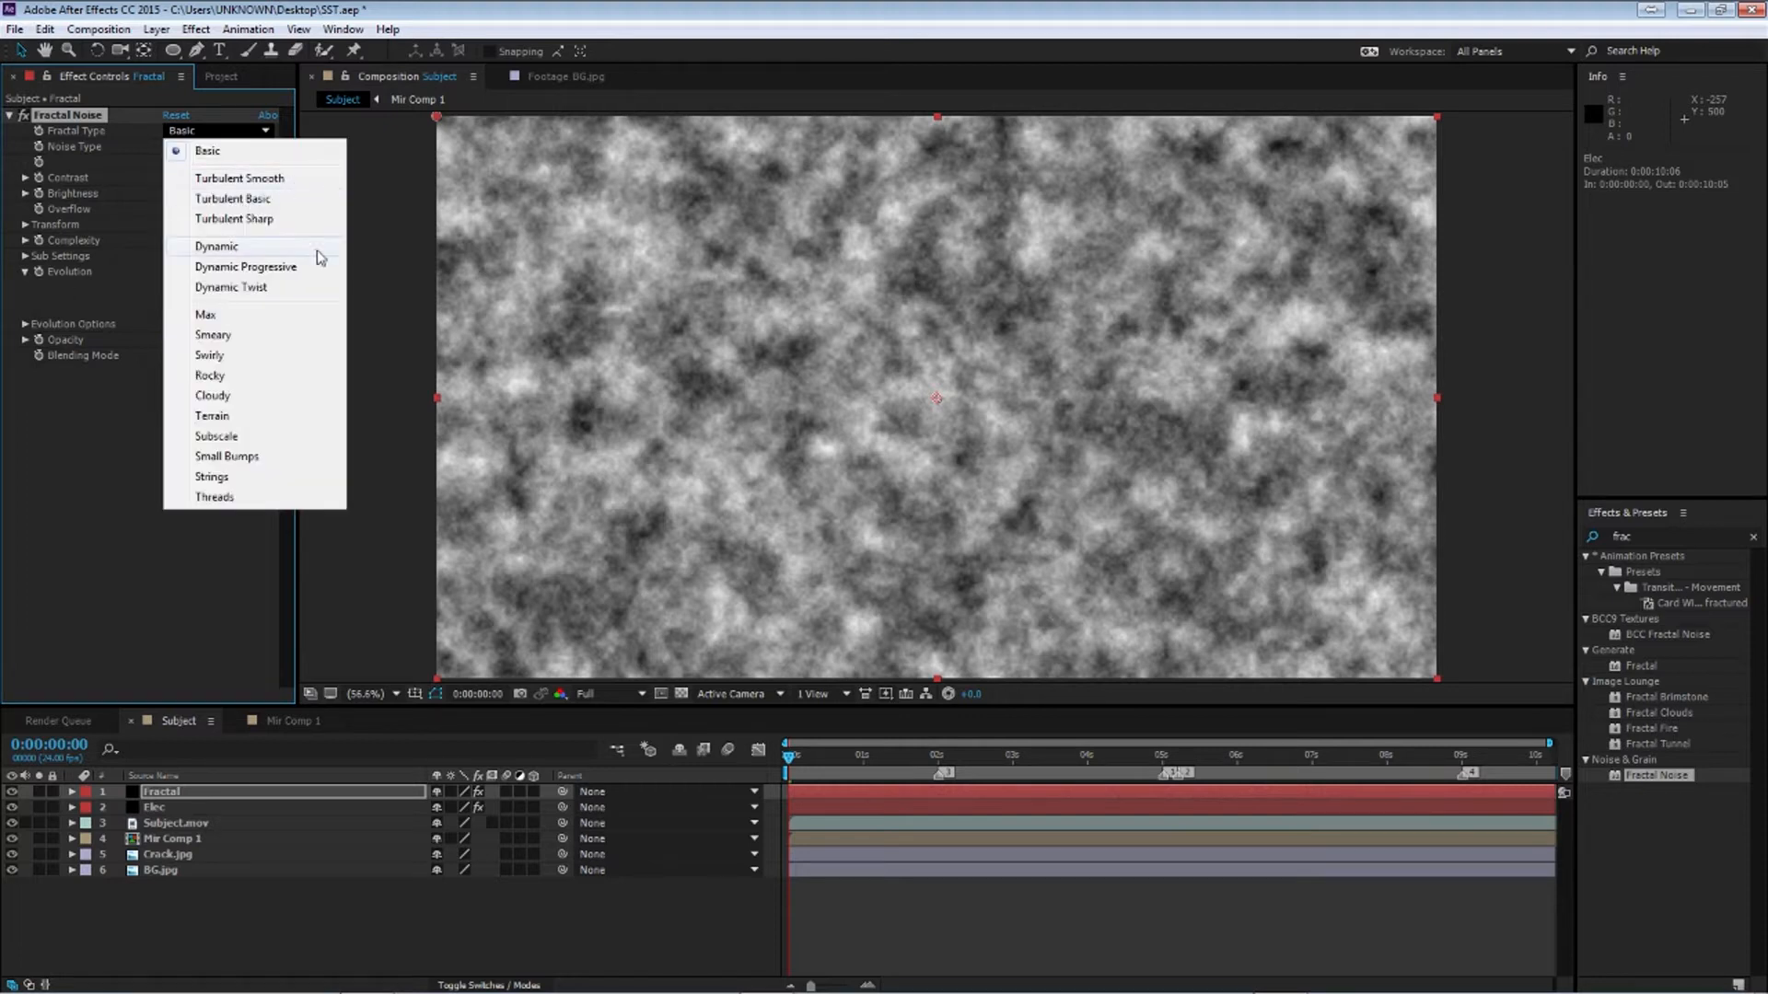
left_click(296, 287)
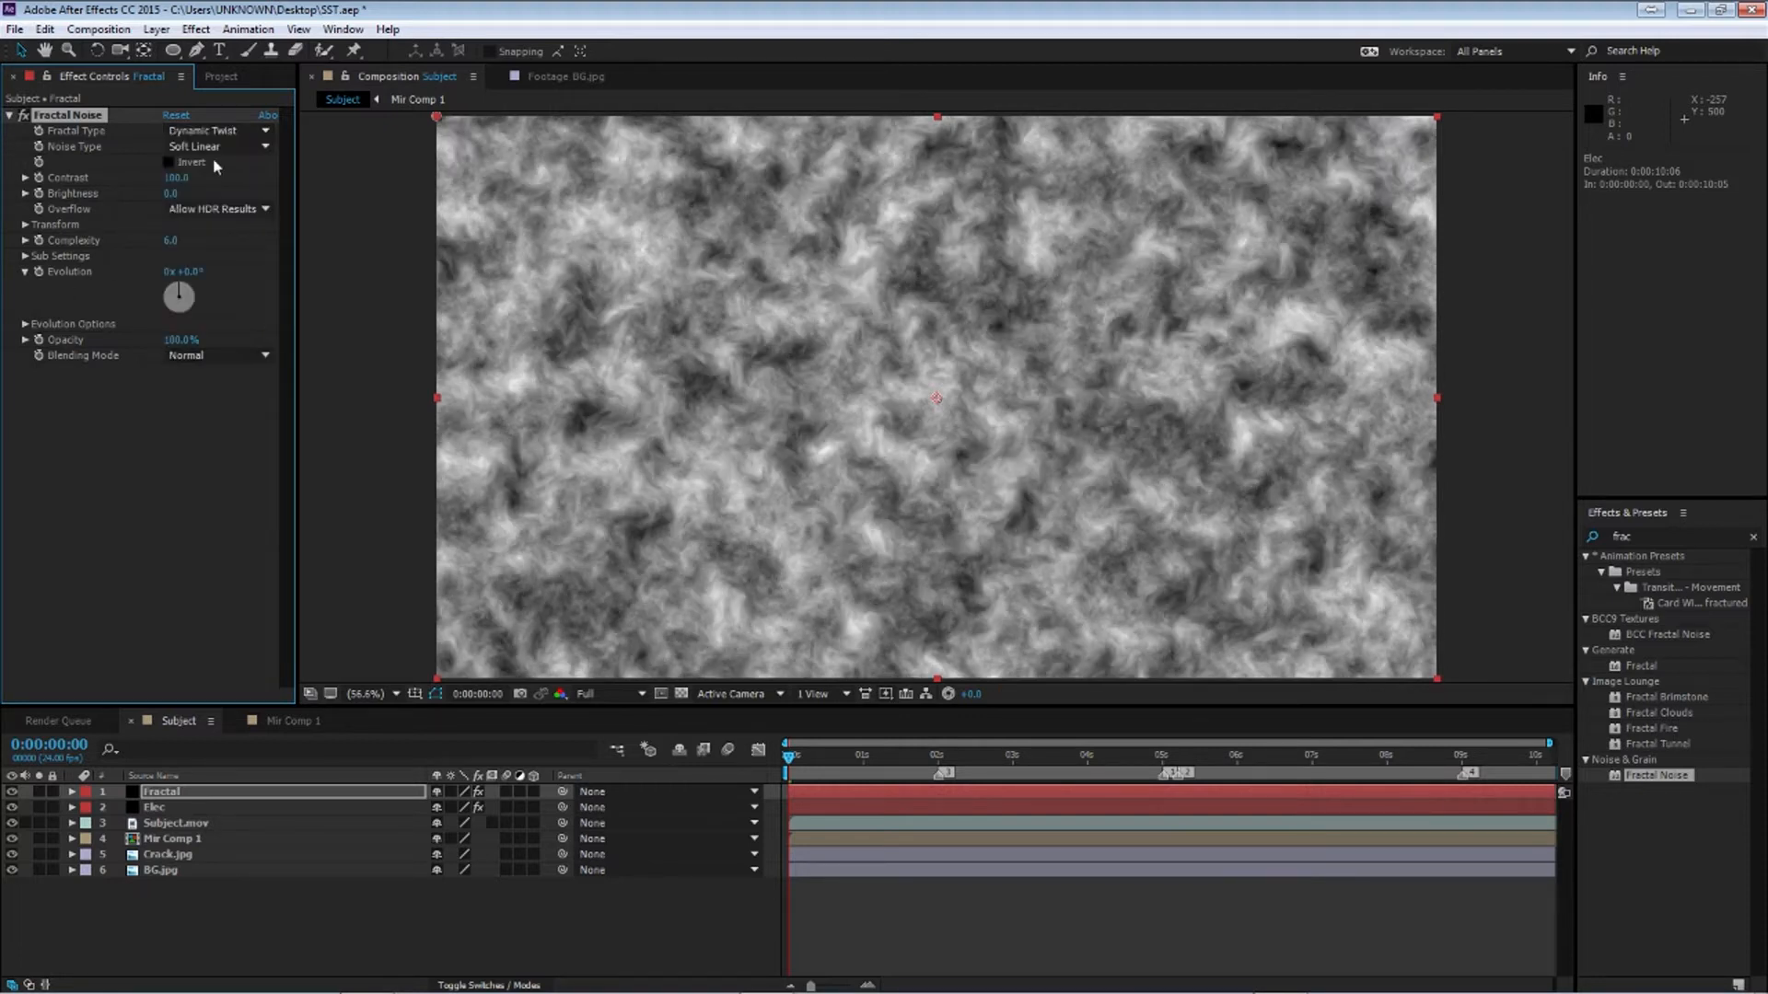
left_click(218, 153)
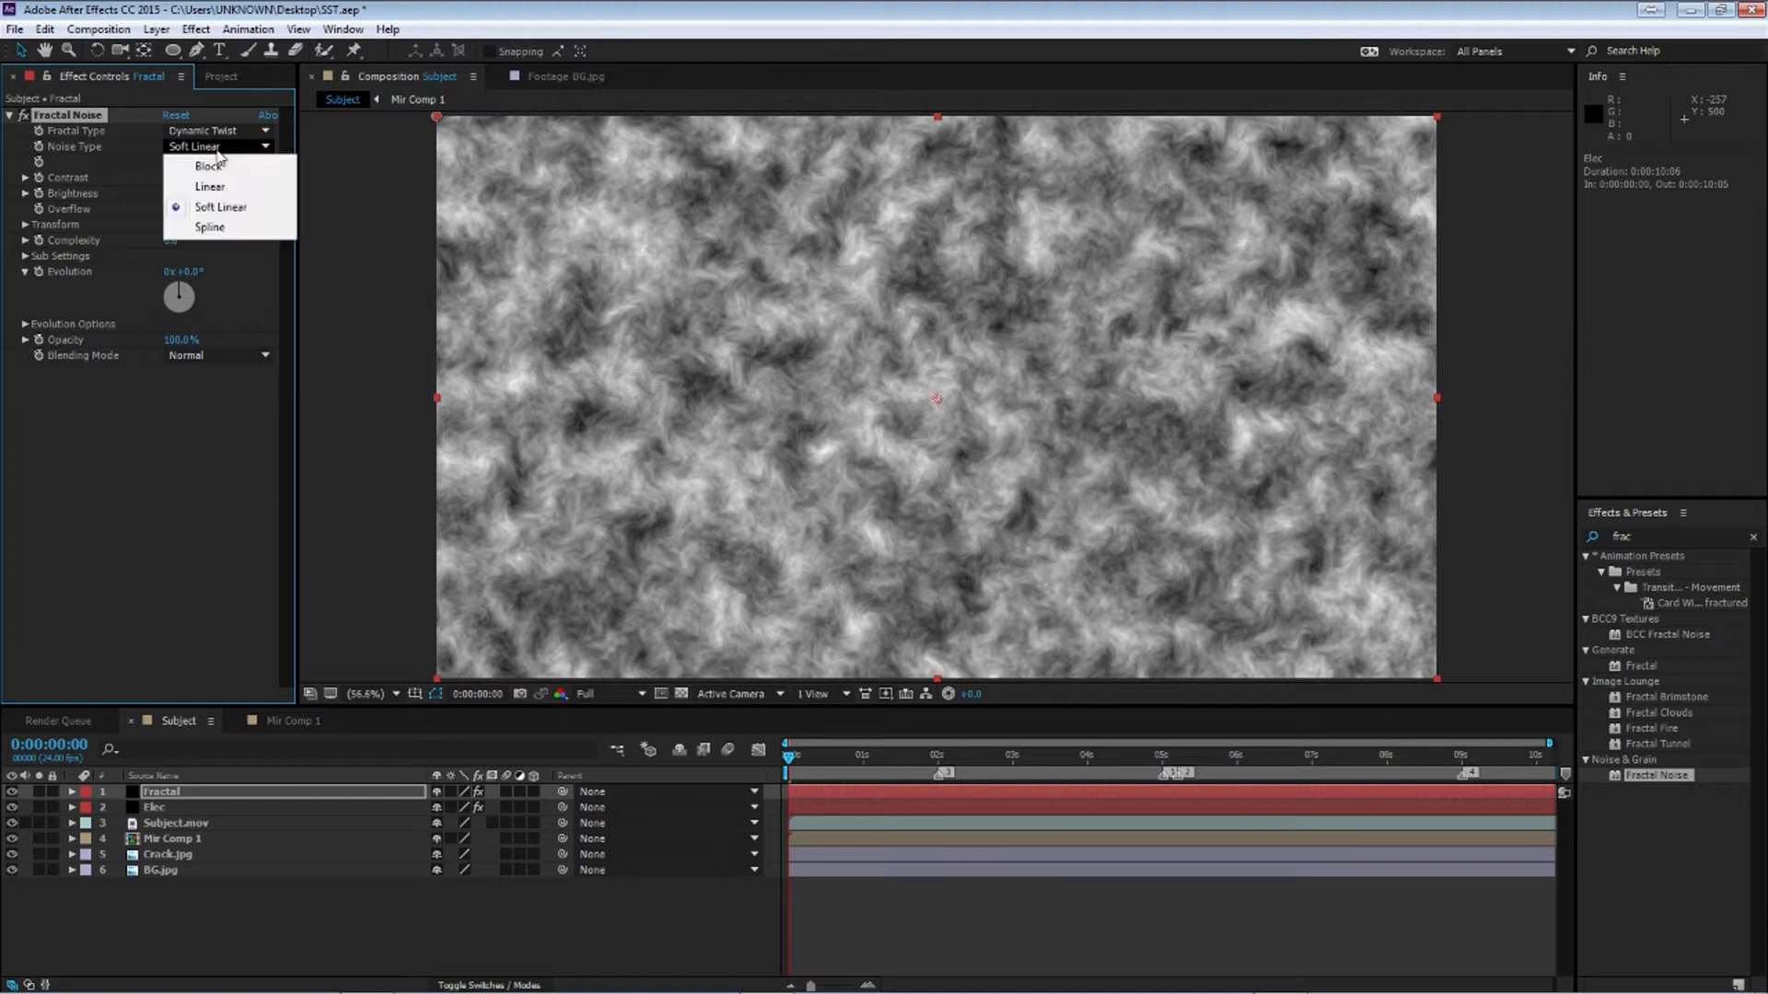
left_click(225, 230)
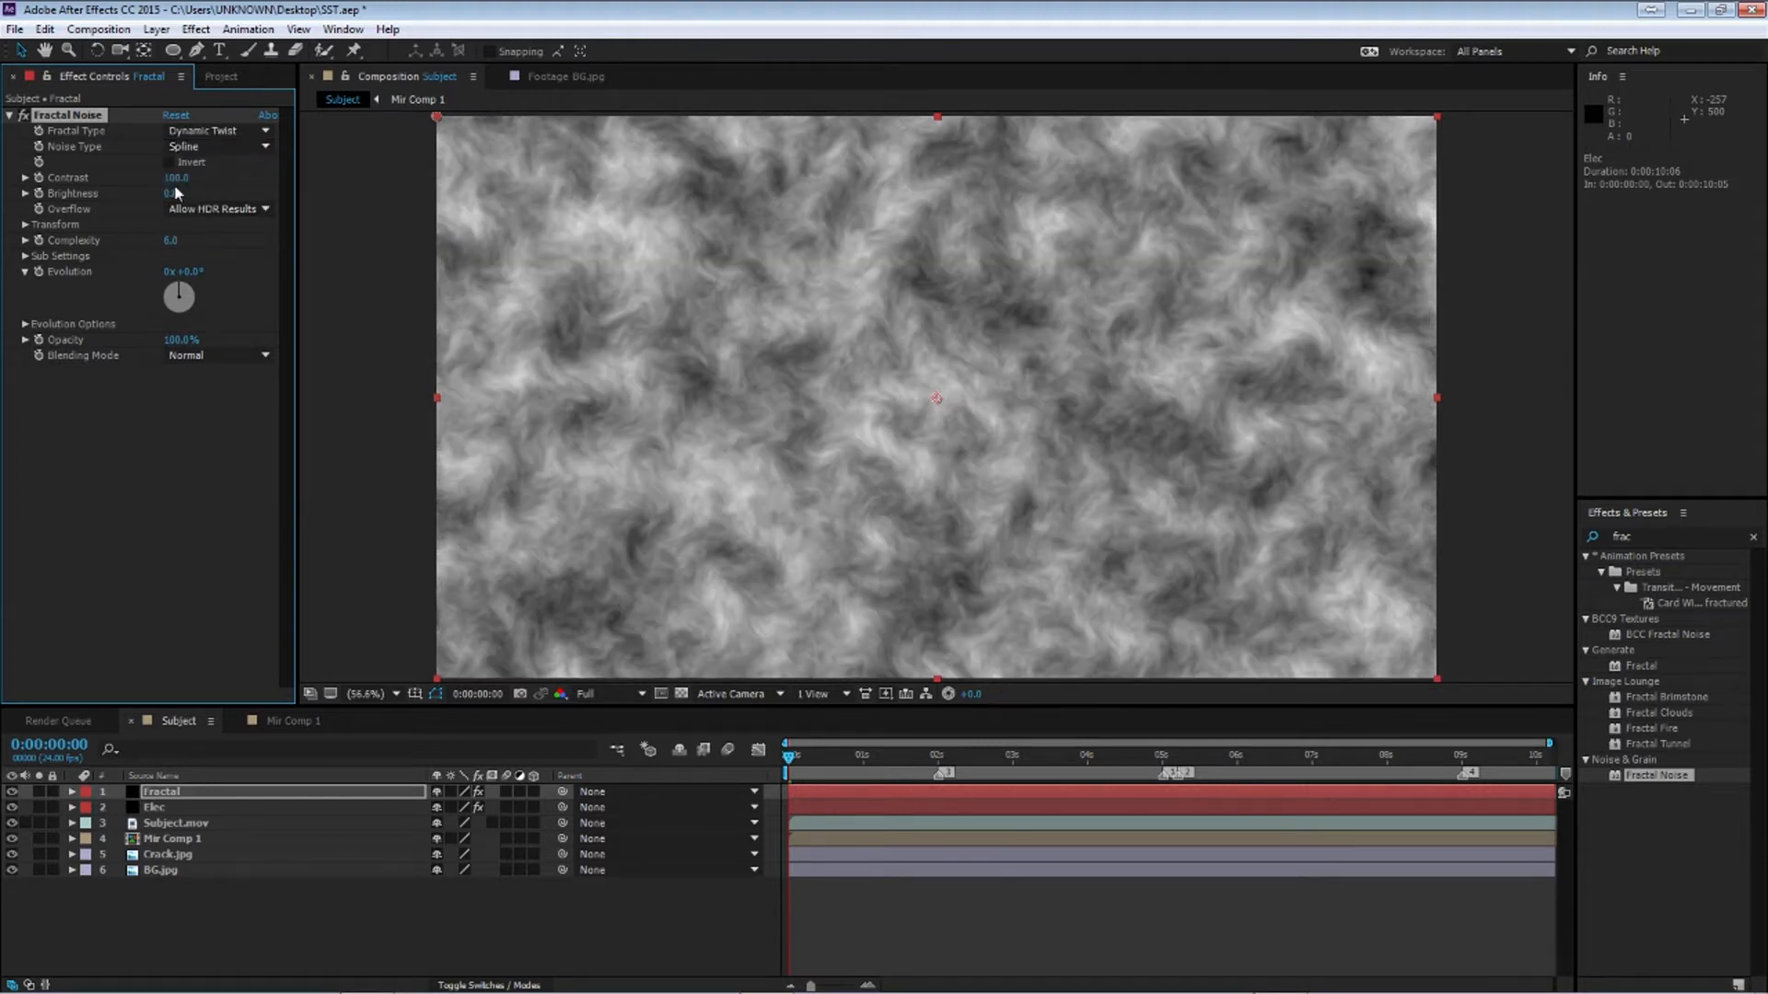
Set Fractal Noise contrast to 145 and brightness to 35
left_click(175, 178)
type("145")
key("Return")
left_click(172, 194)
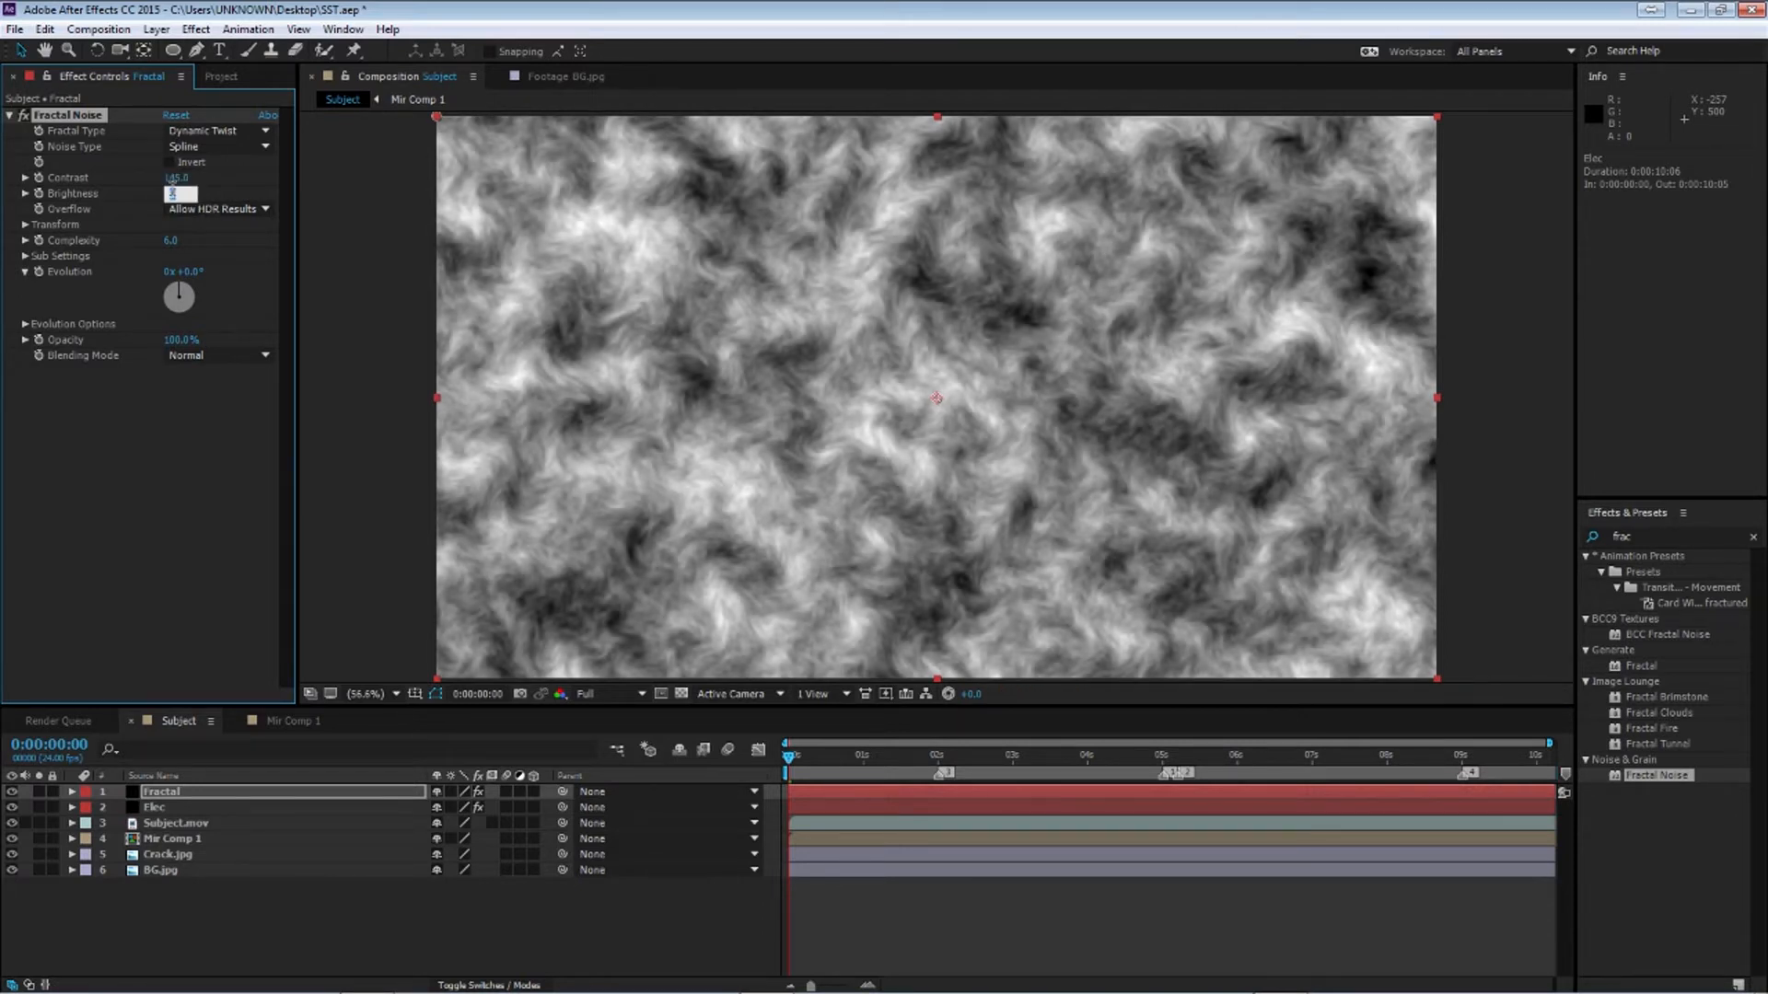
key("Return")
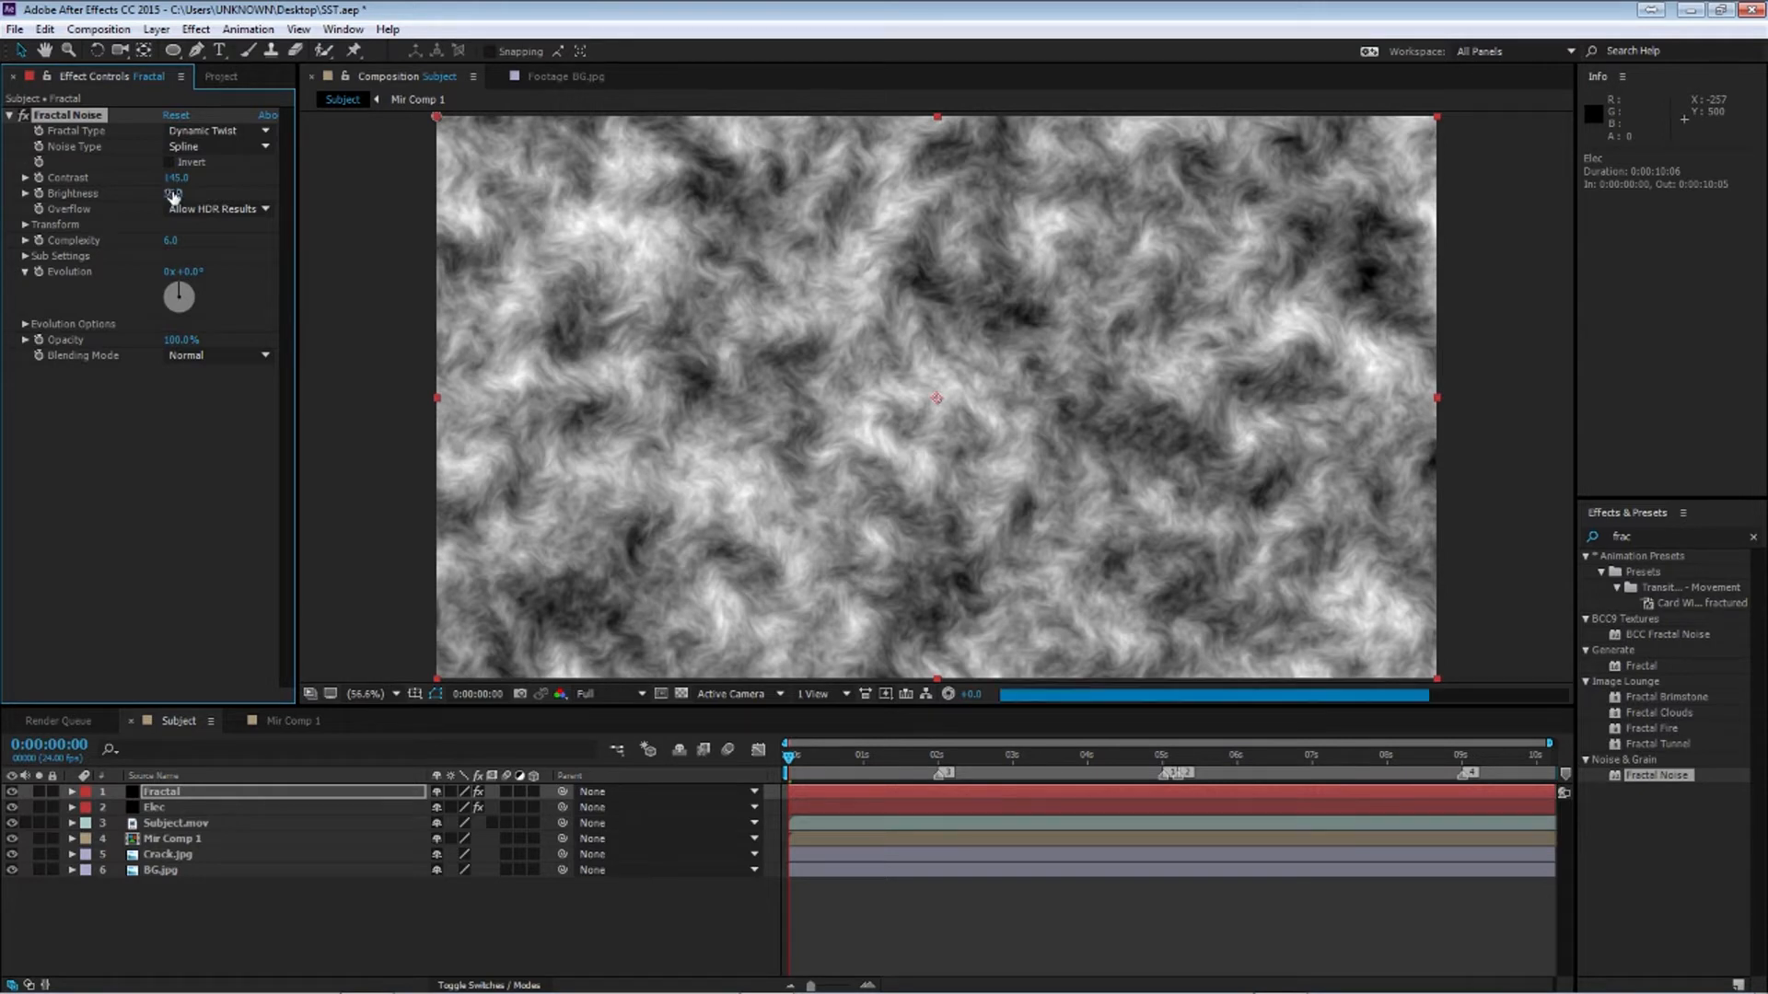
Expand Fractal Noise Transform settings and set the Scale to 25
left_click(24, 225)
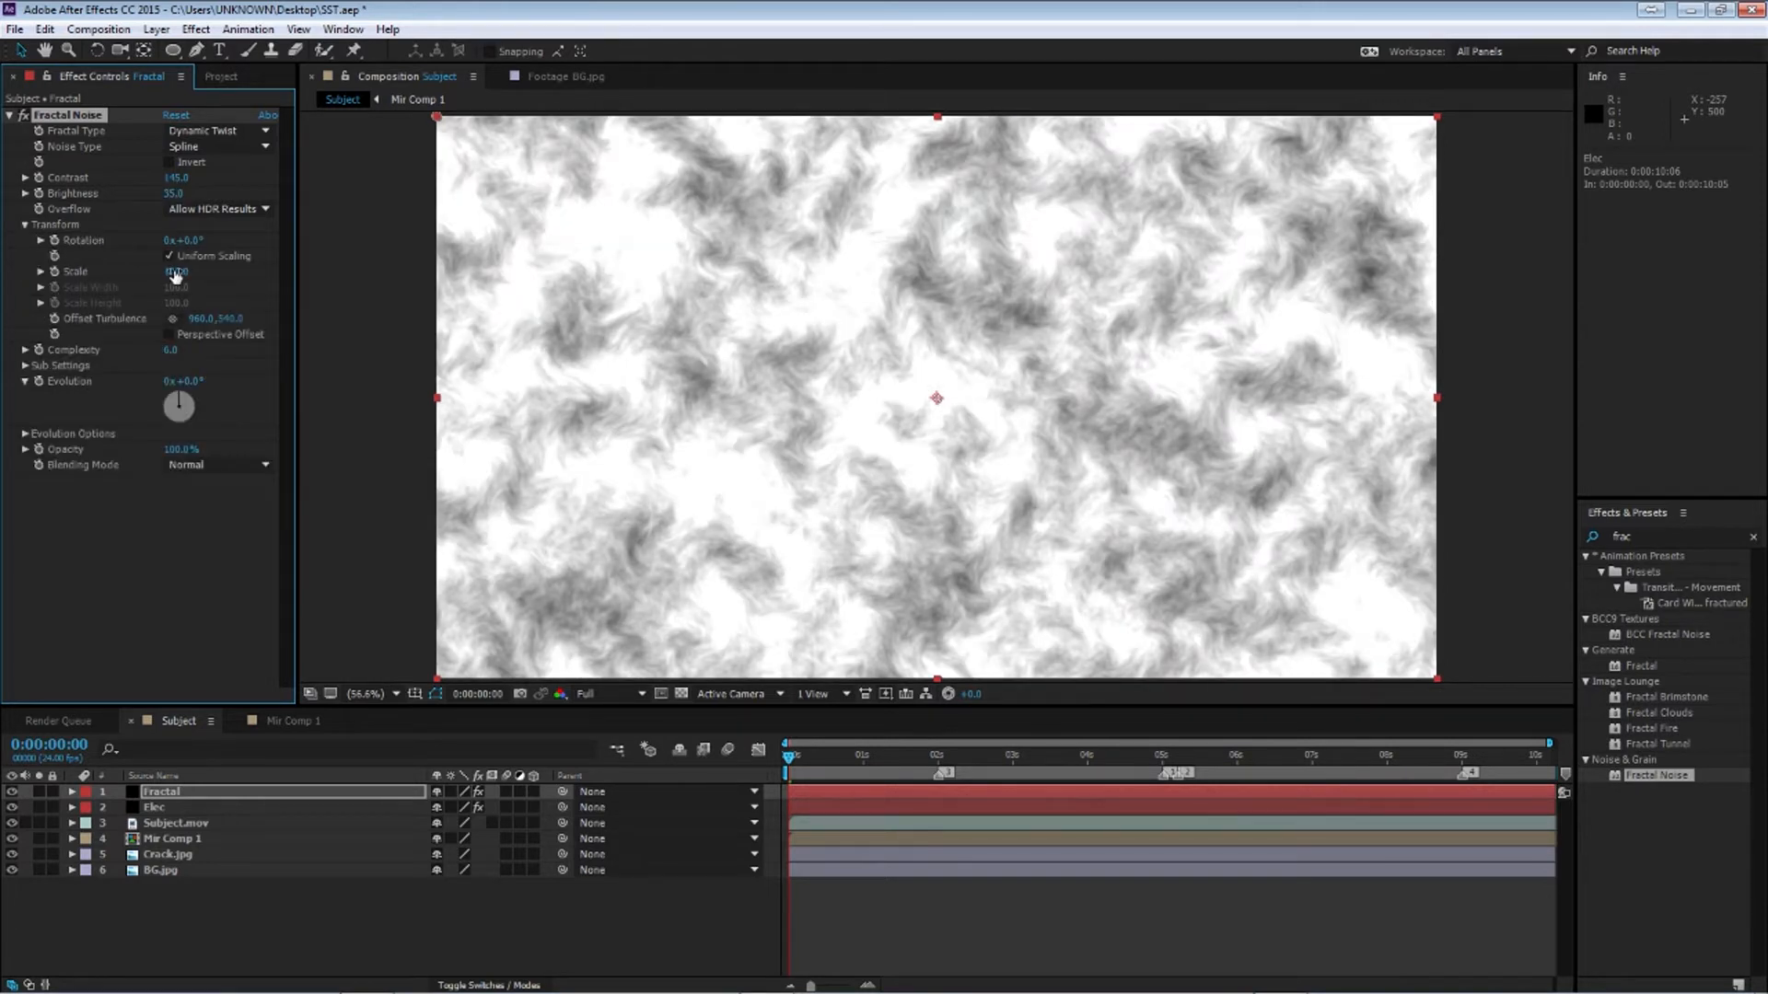
left_click_drag(175, 276, 142, 277)
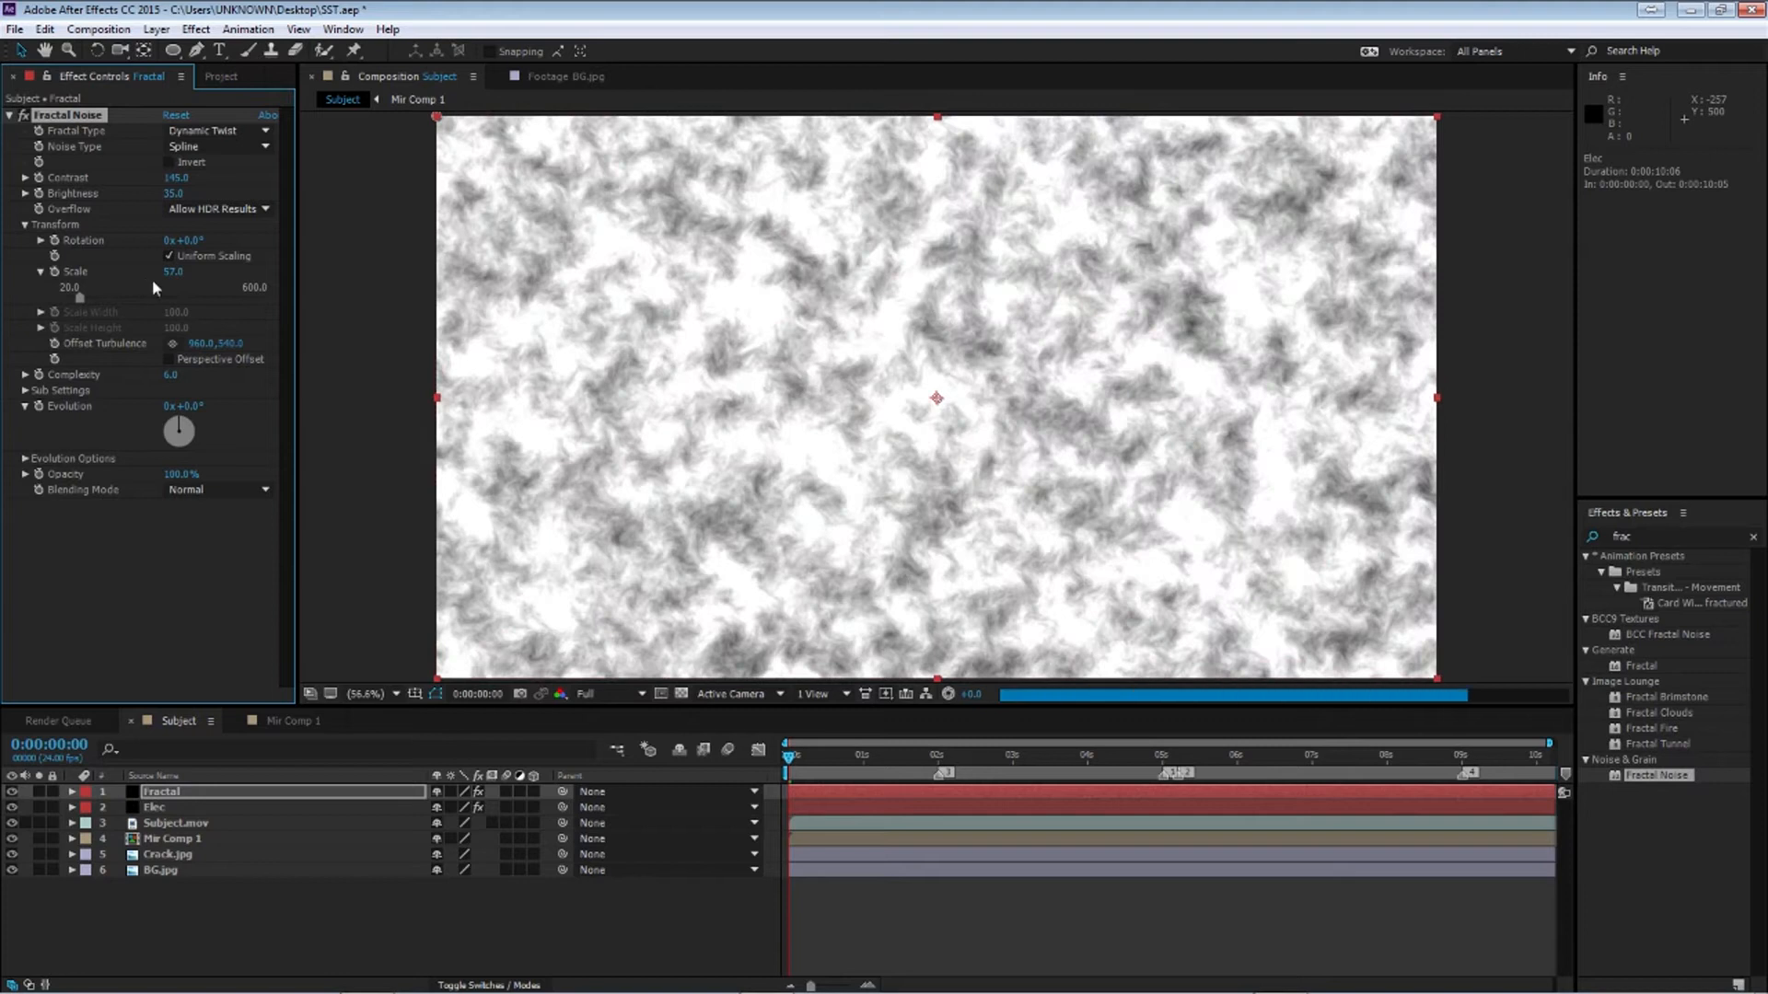
left_click(167, 275)
type("25")
key("Return")
Set Fractal Noise brightness to -35
left_click(179, 193)
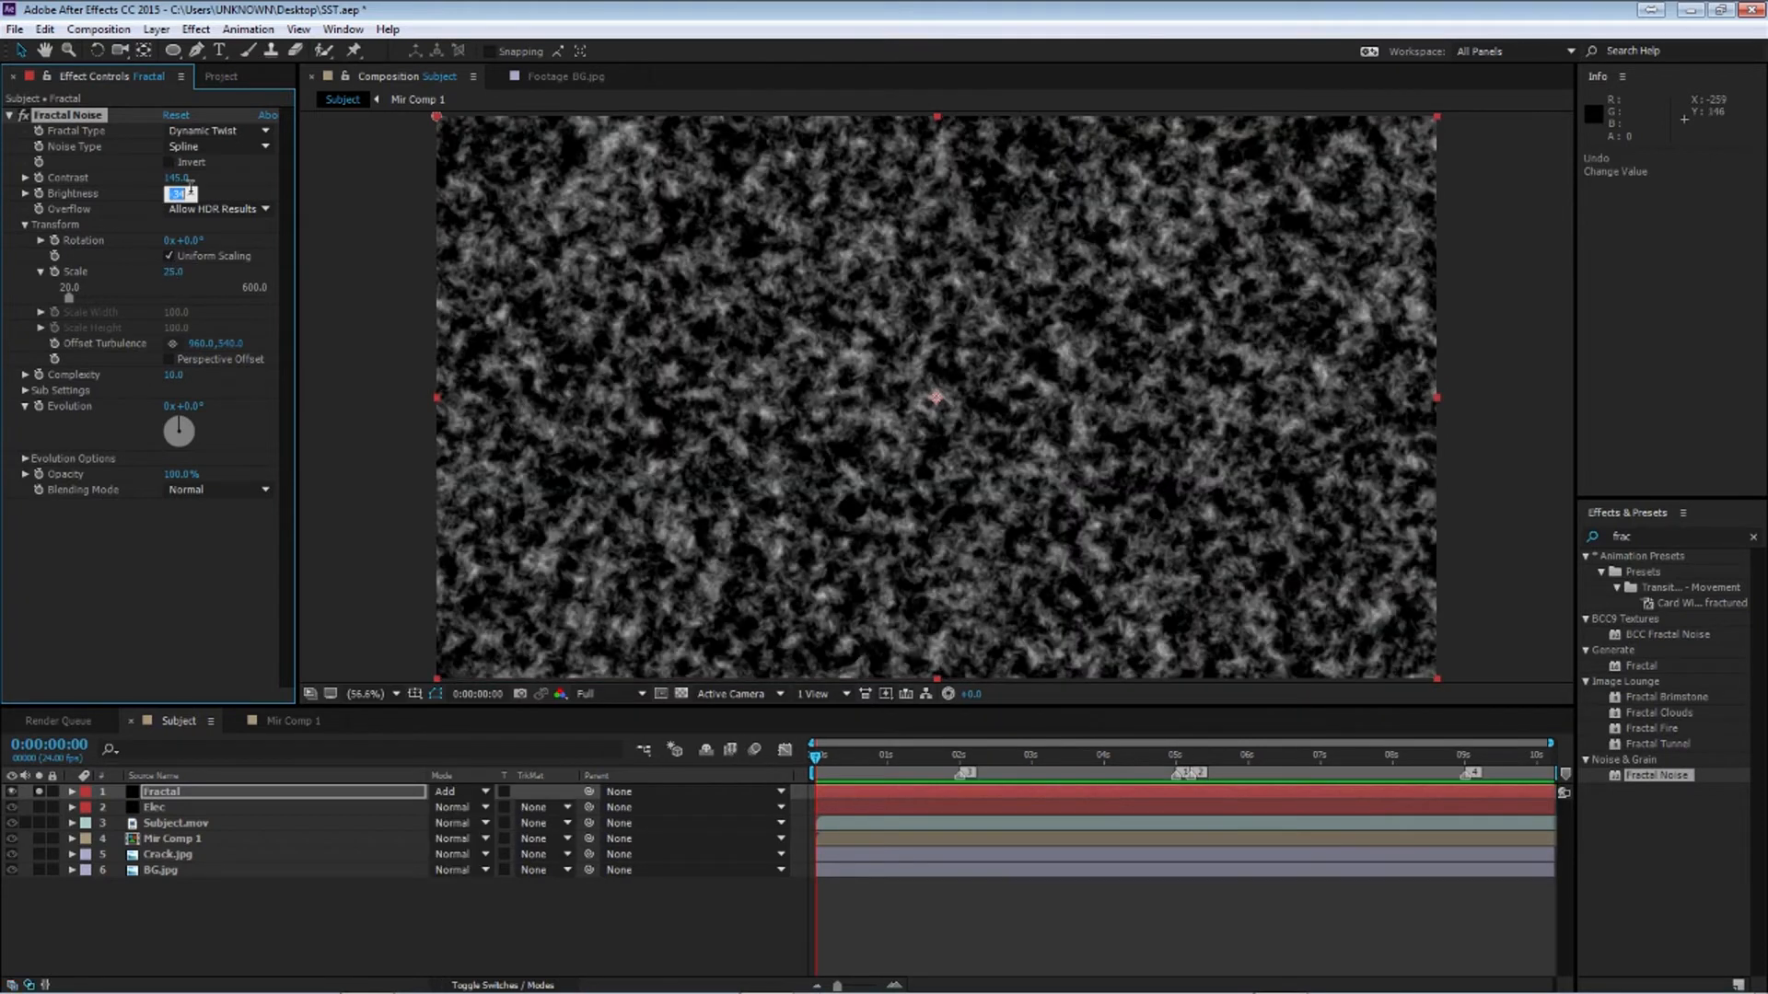
type("-35")
key("Return")
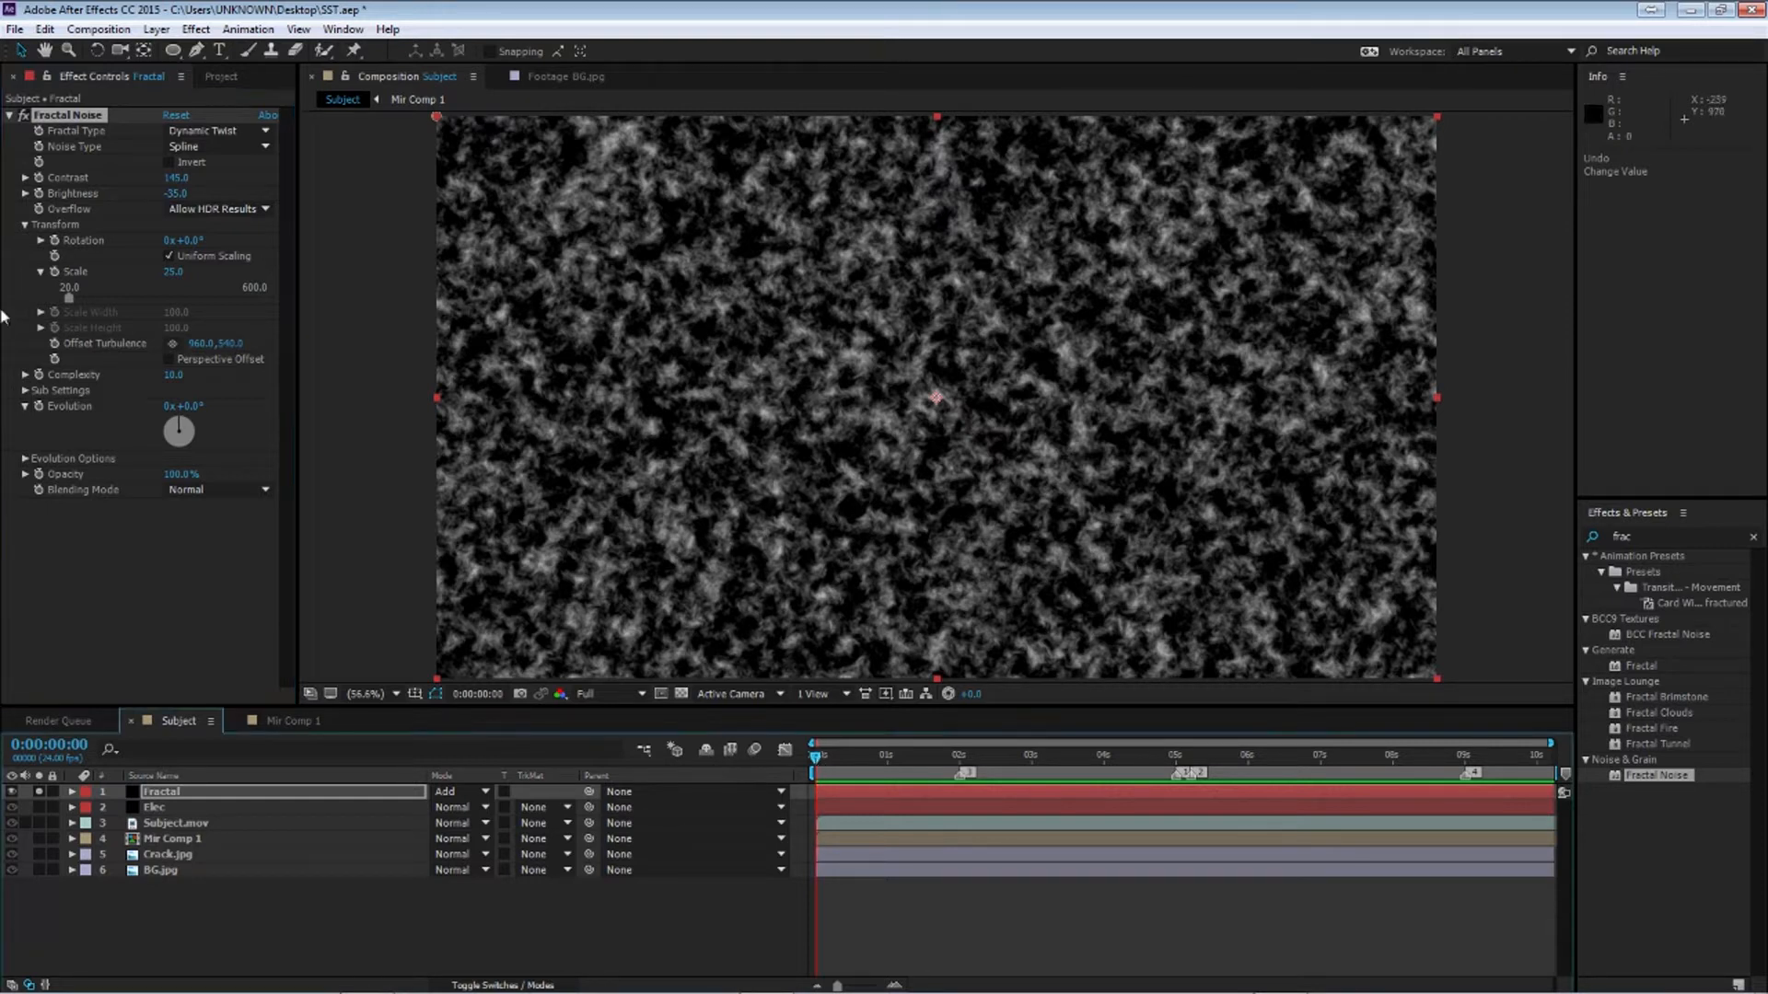
Keyframe Offset Turbulence at the start and set its vertical value to -2000 at about 5 seconds
left_click(55, 345)
left_click_drag(815, 760, 1191, 812)
left_click(230, 344)
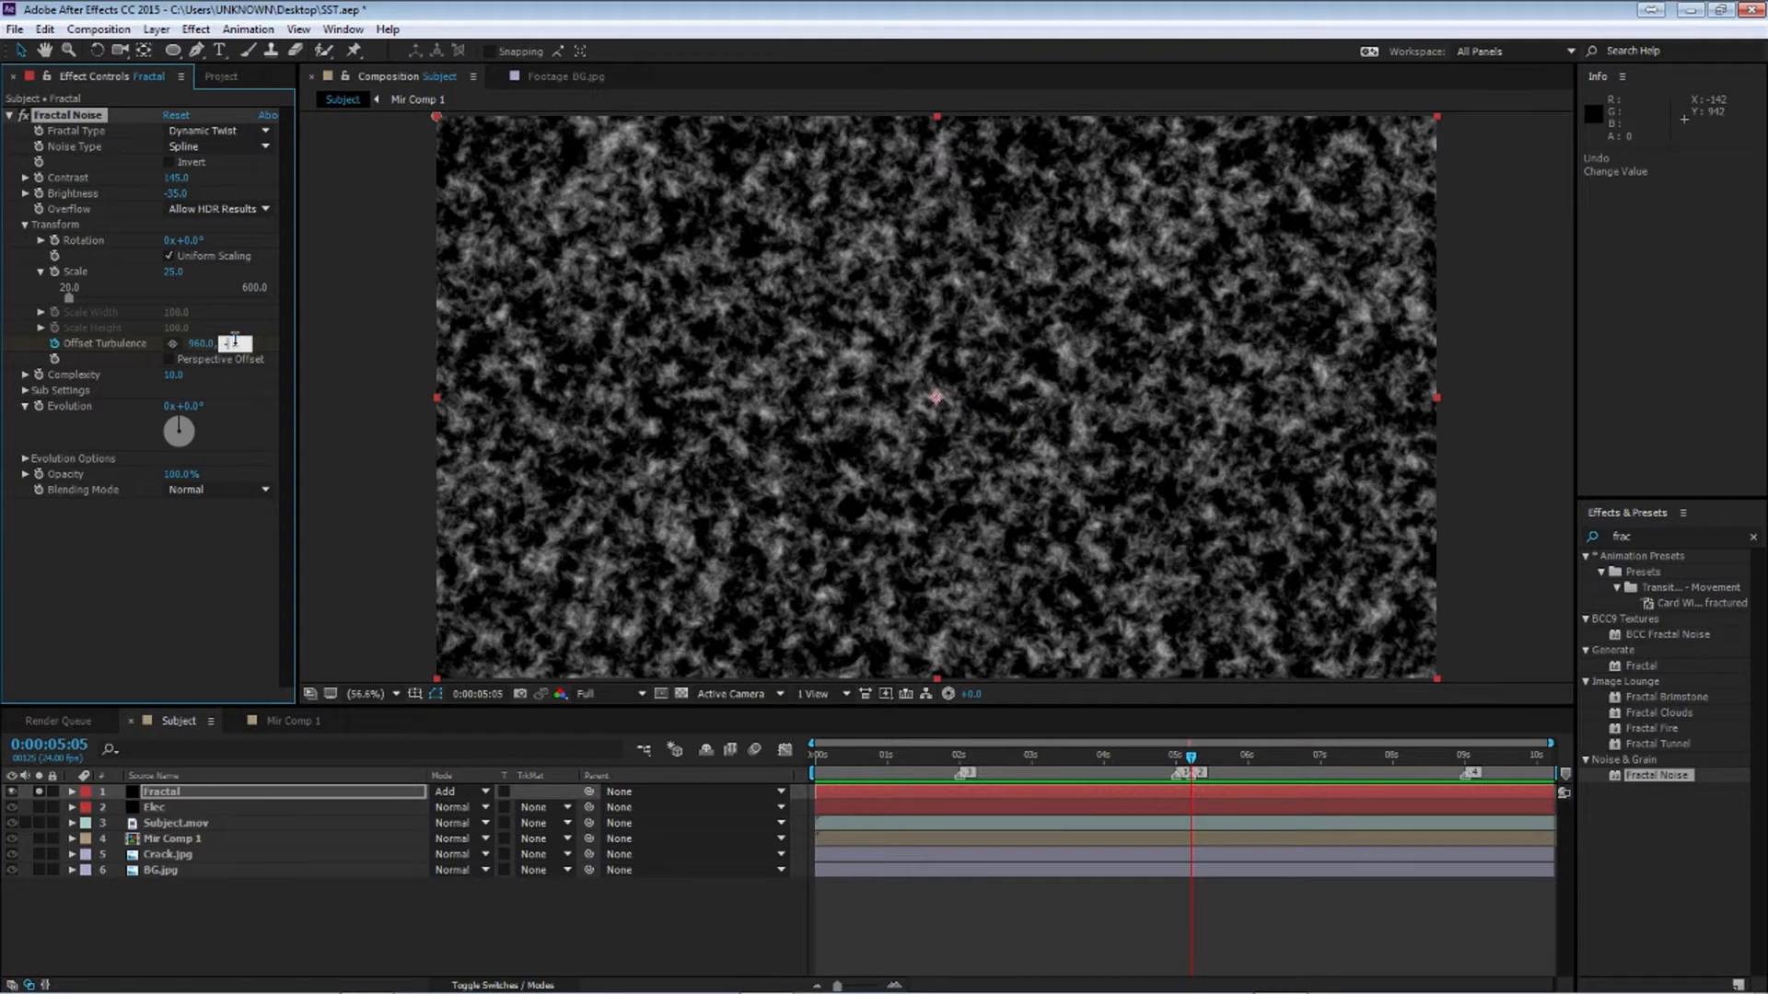
type("2000")
key("Return")
Set Offset Turbulence's vertical value to -3000 at the end of the comp
left_click_drag(1192, 757, 1550, 757)
left_click(241, 344)
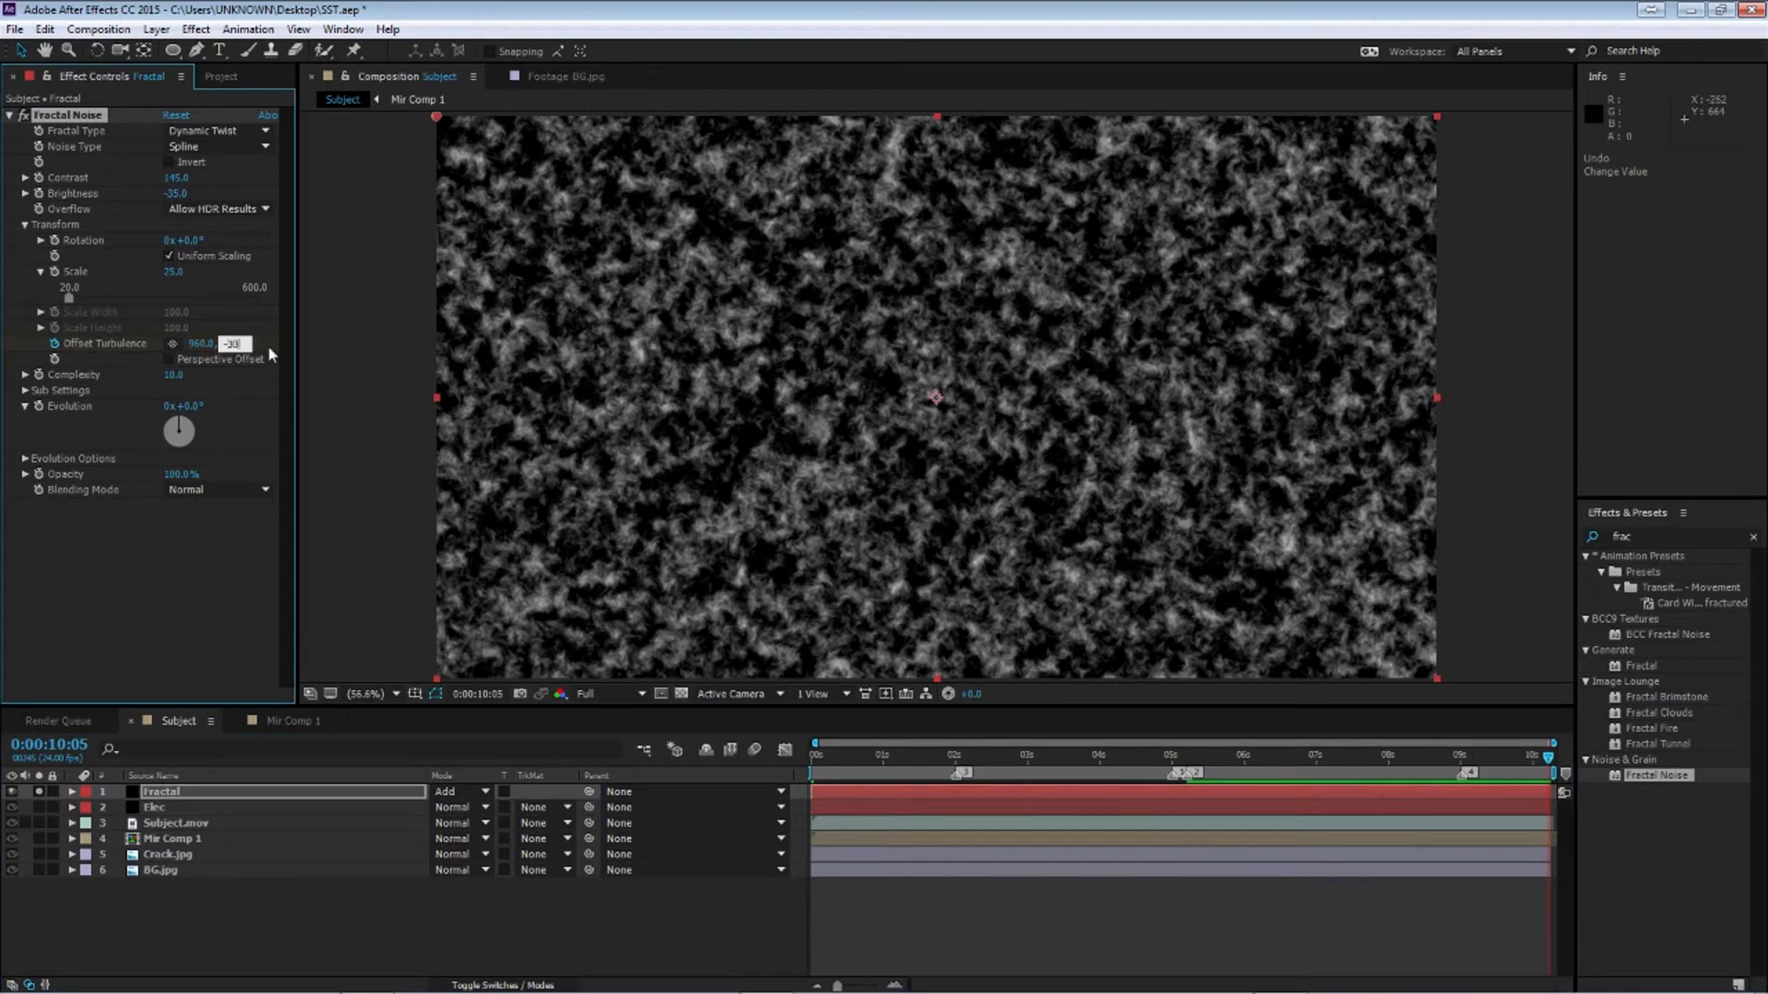
key("Return")
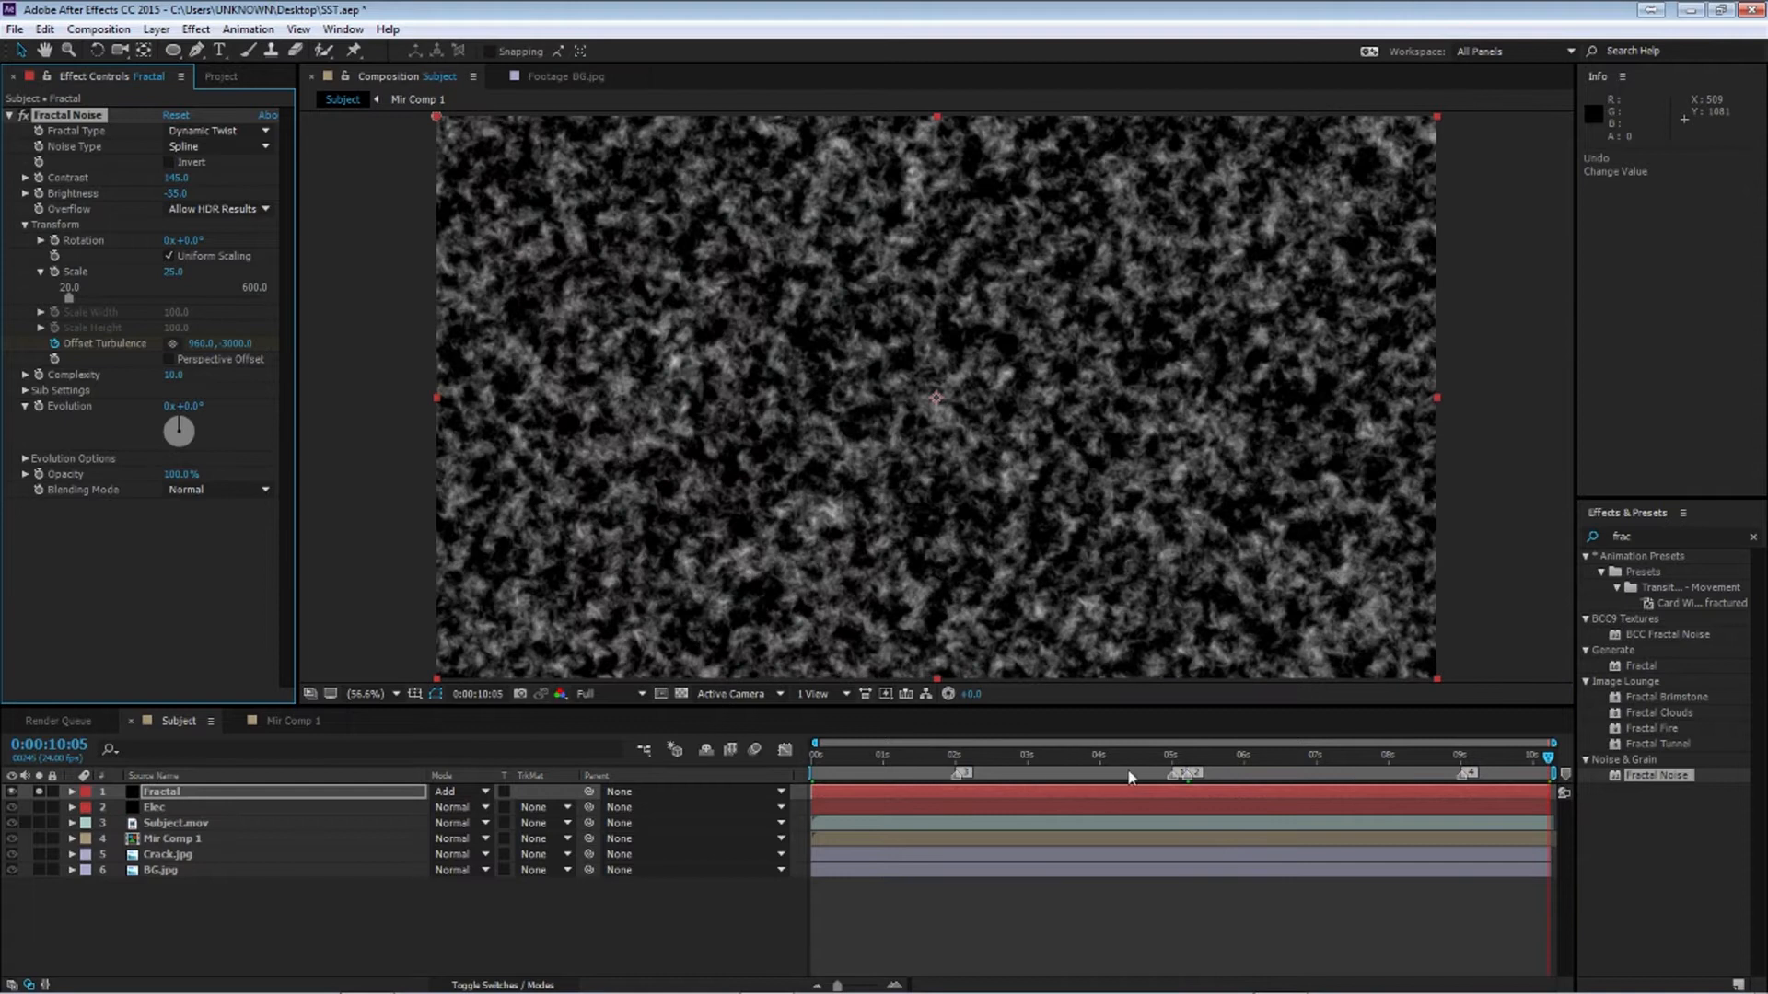
Reveal the Fractal layer's keyframes and apply Easy Ease to all Offset Turbulence keyframes
left_click(1187, 770)
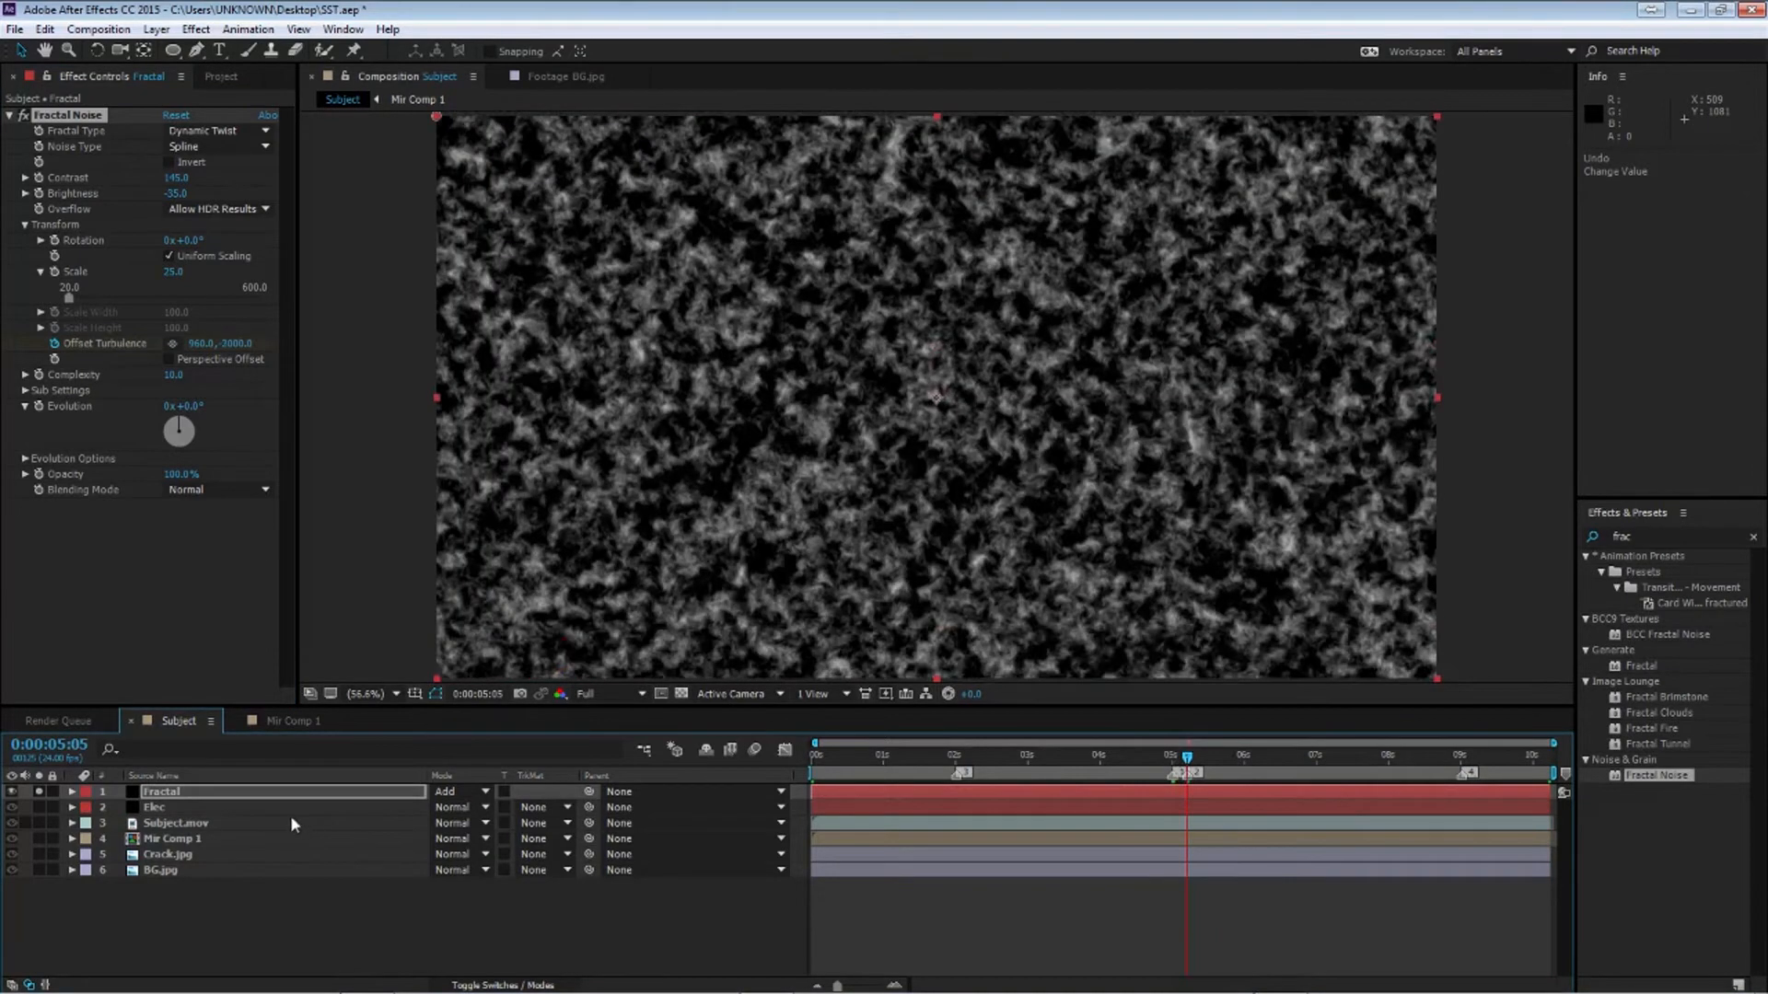
key("u")
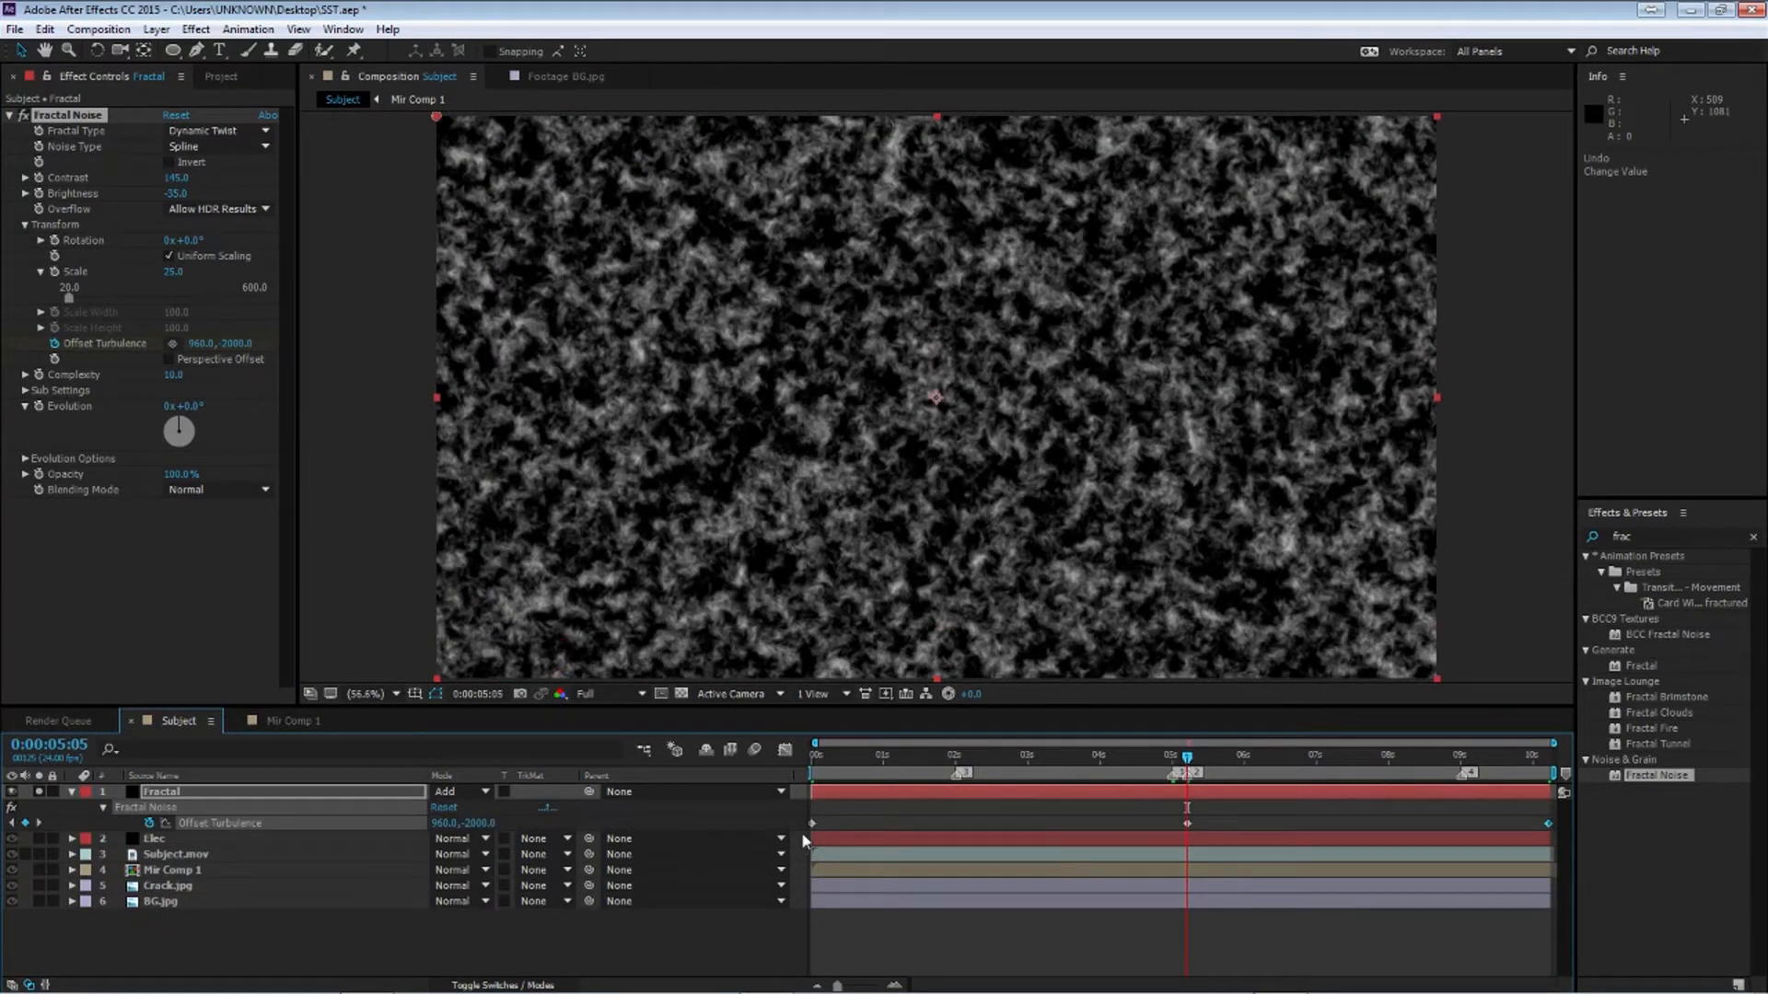
left_click_drag(814, 812, 1546, 841)
left_click_drag(862, 834, 789, 818)
key("F9")
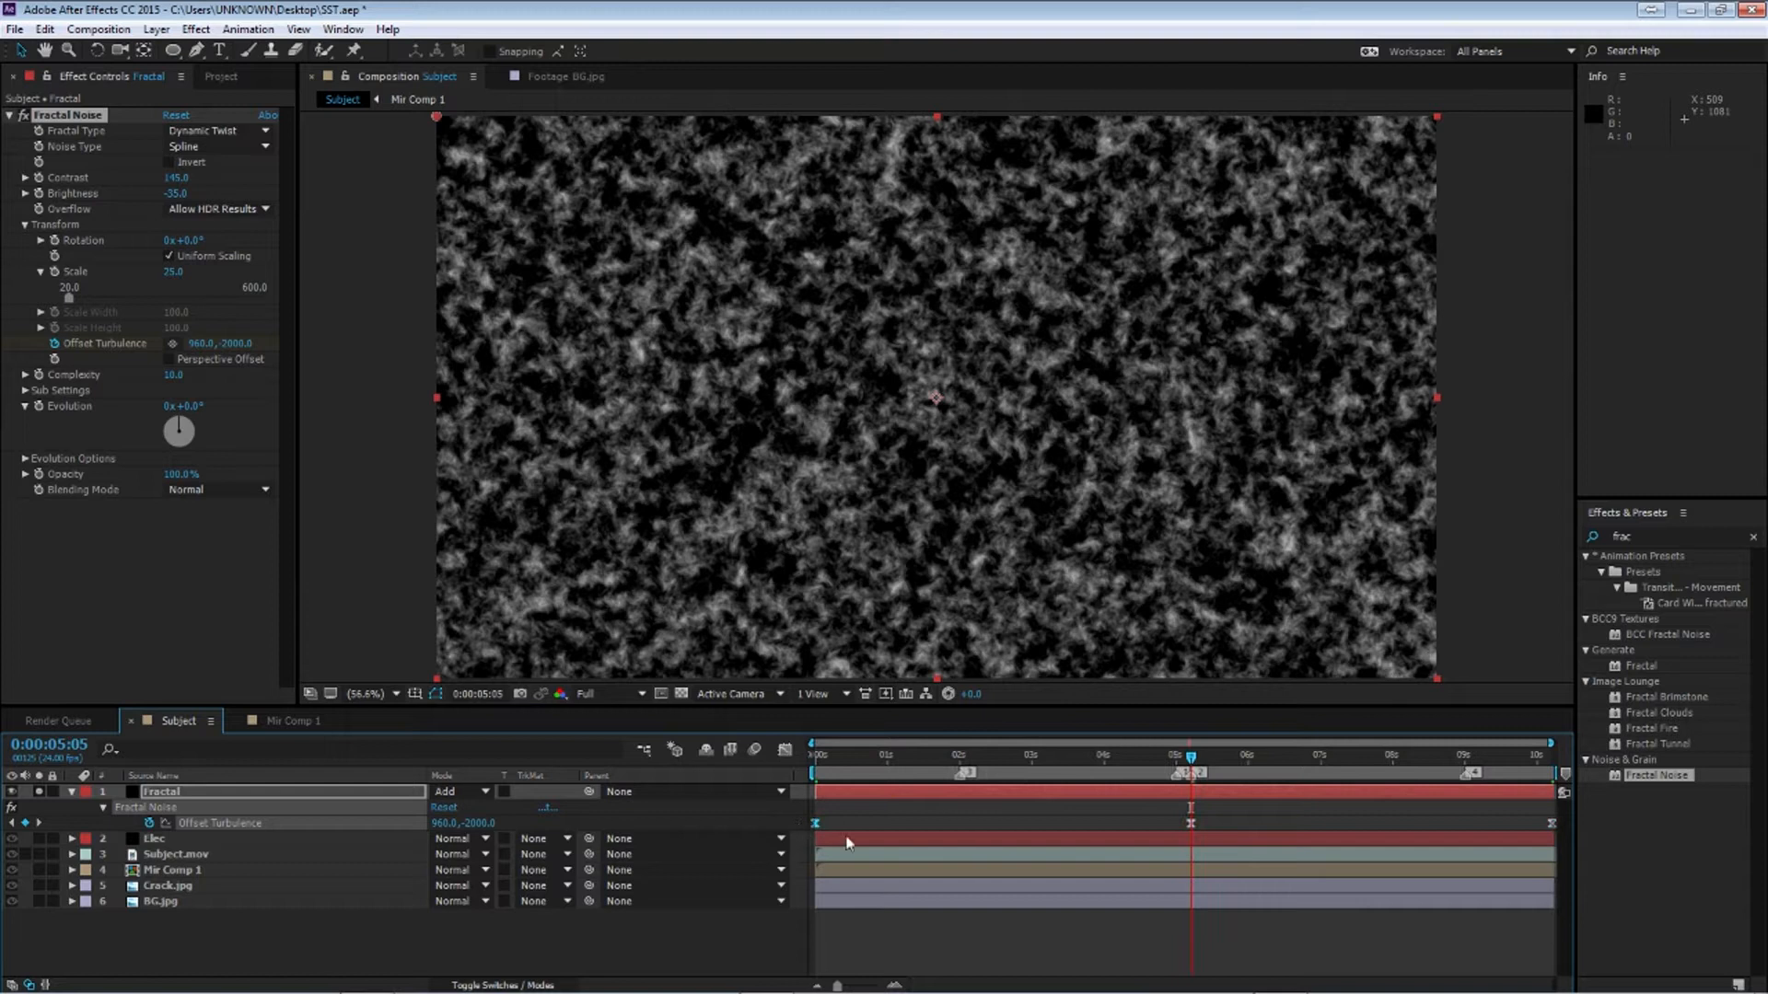
Open the Graph Editor to inspect the Offset Turbulence speed curve and close it again
left_click(785, 749)
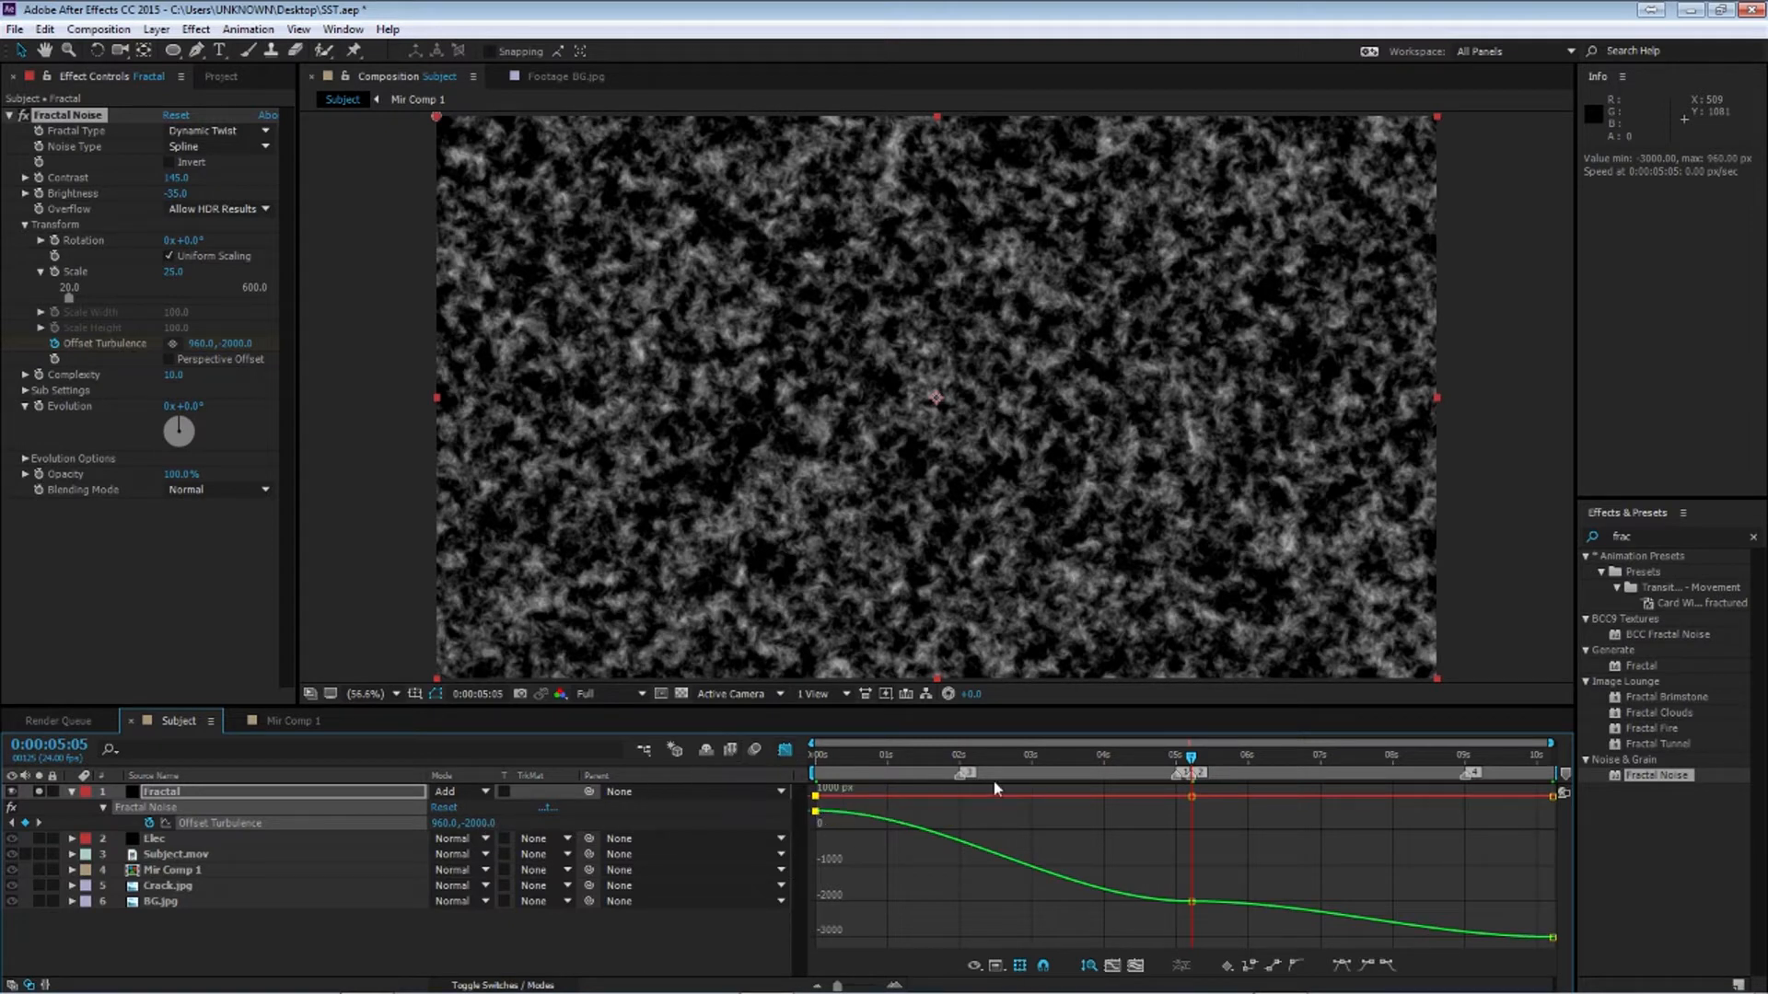
left_click(784, 750)
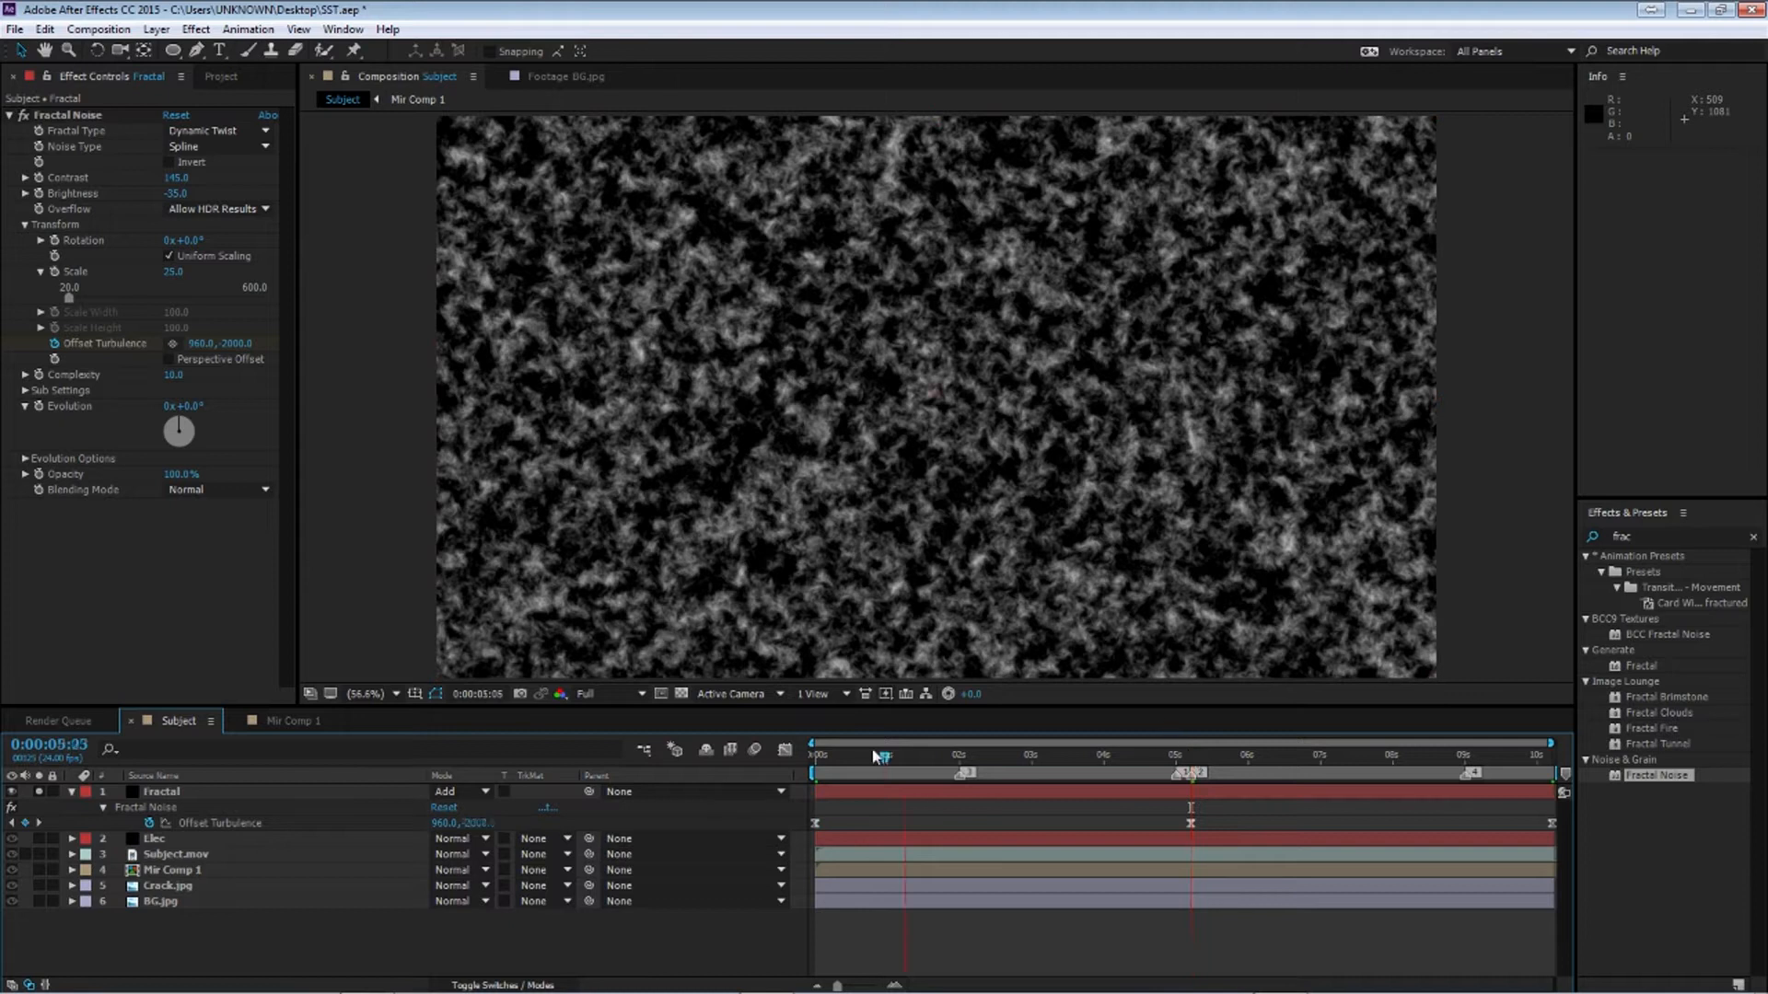
Show opacity for the Fractal and Mir Comp 1 layers and keyframe Fractal opacity at 0% near 1 second
left_click(815, 755)
left_click(166, 793)
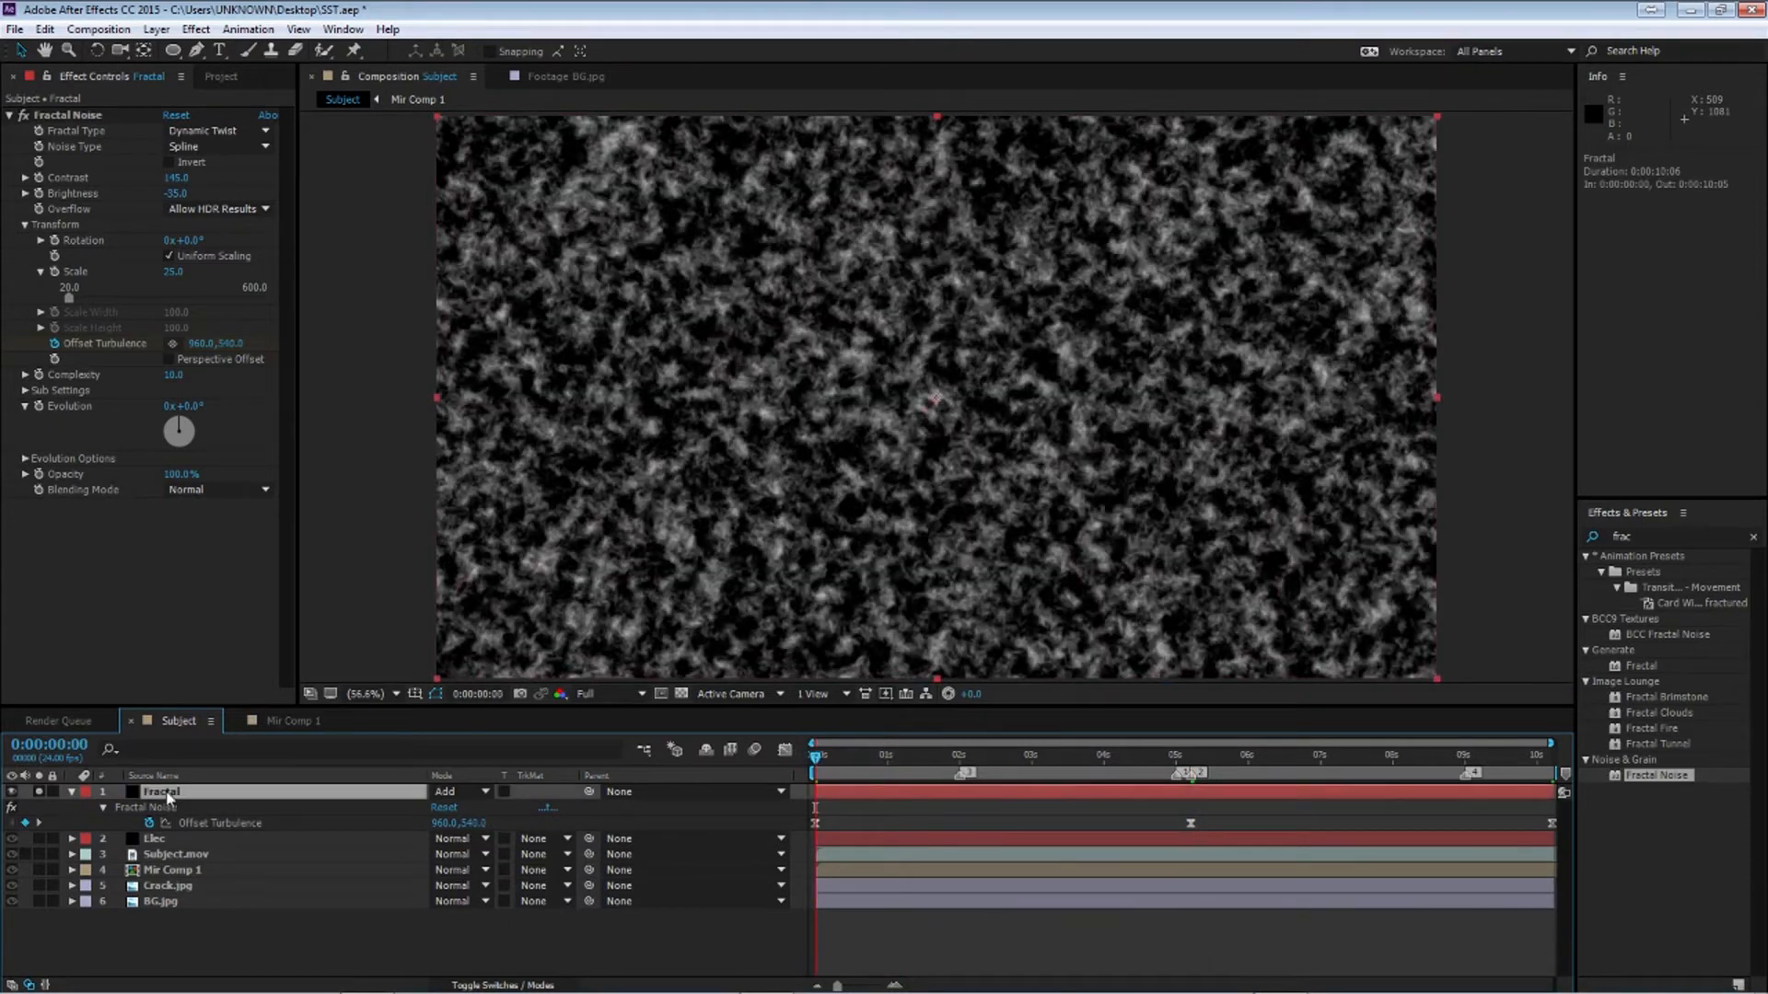
left_click(71, 792)
key("t")
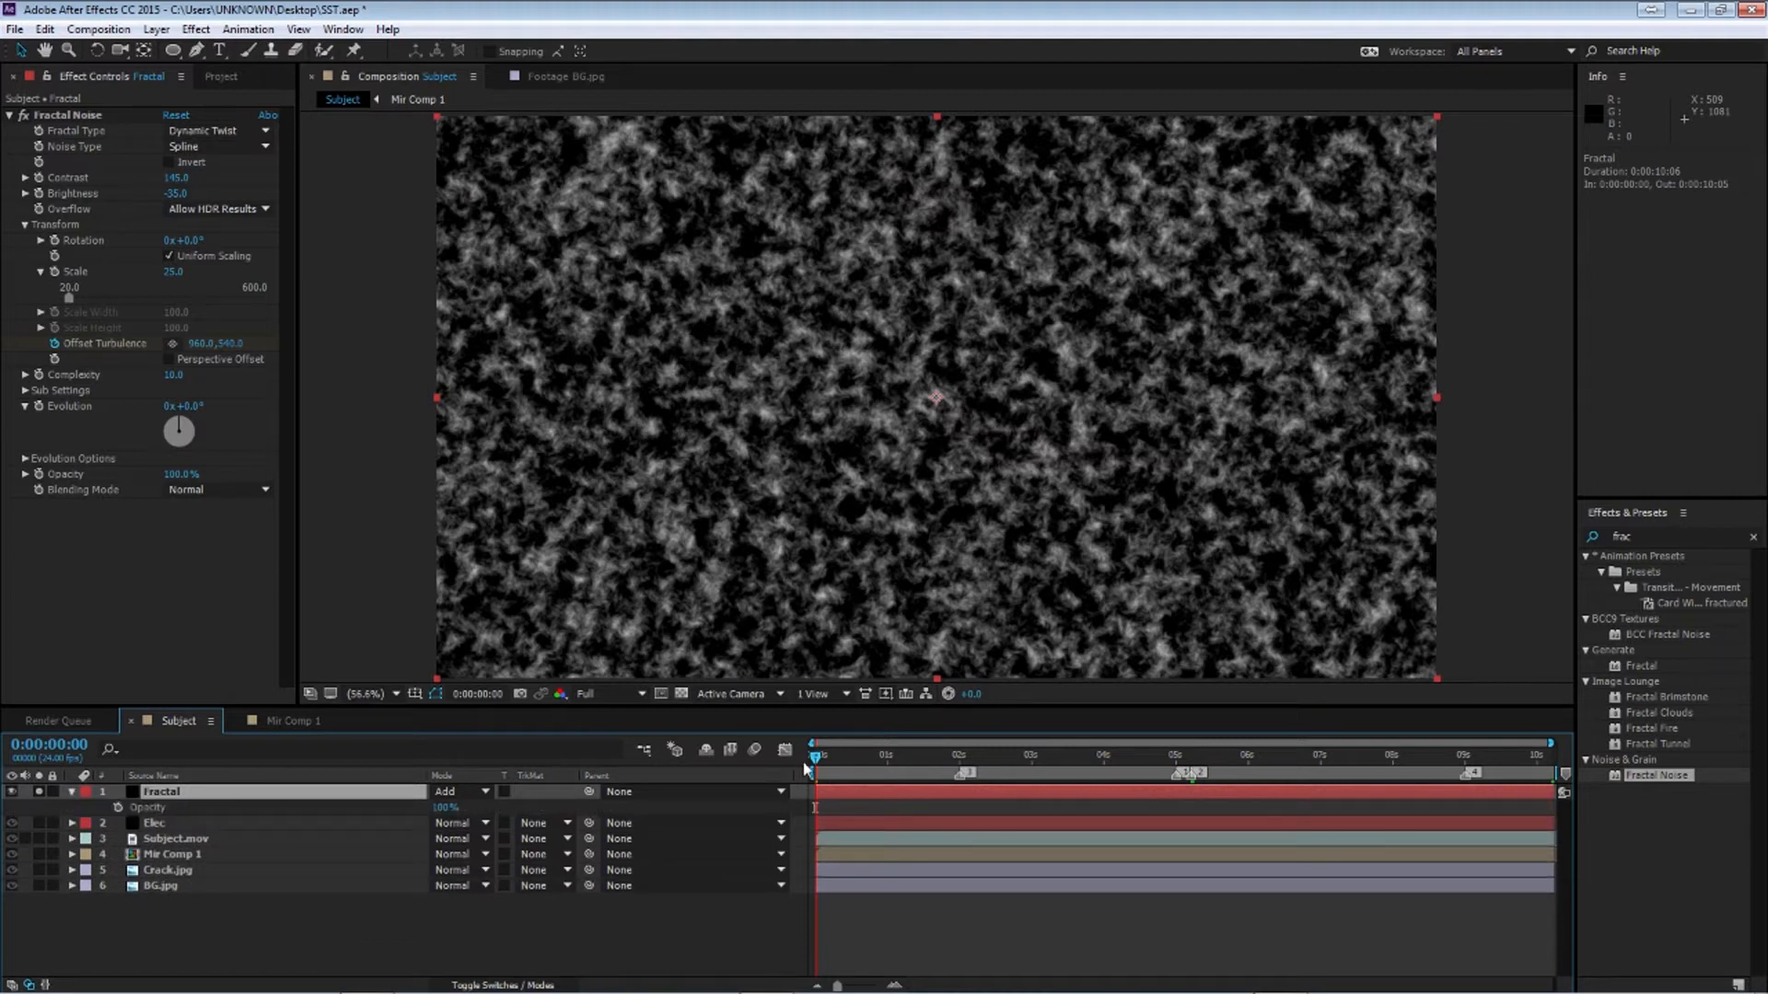
left_click(167, 857)
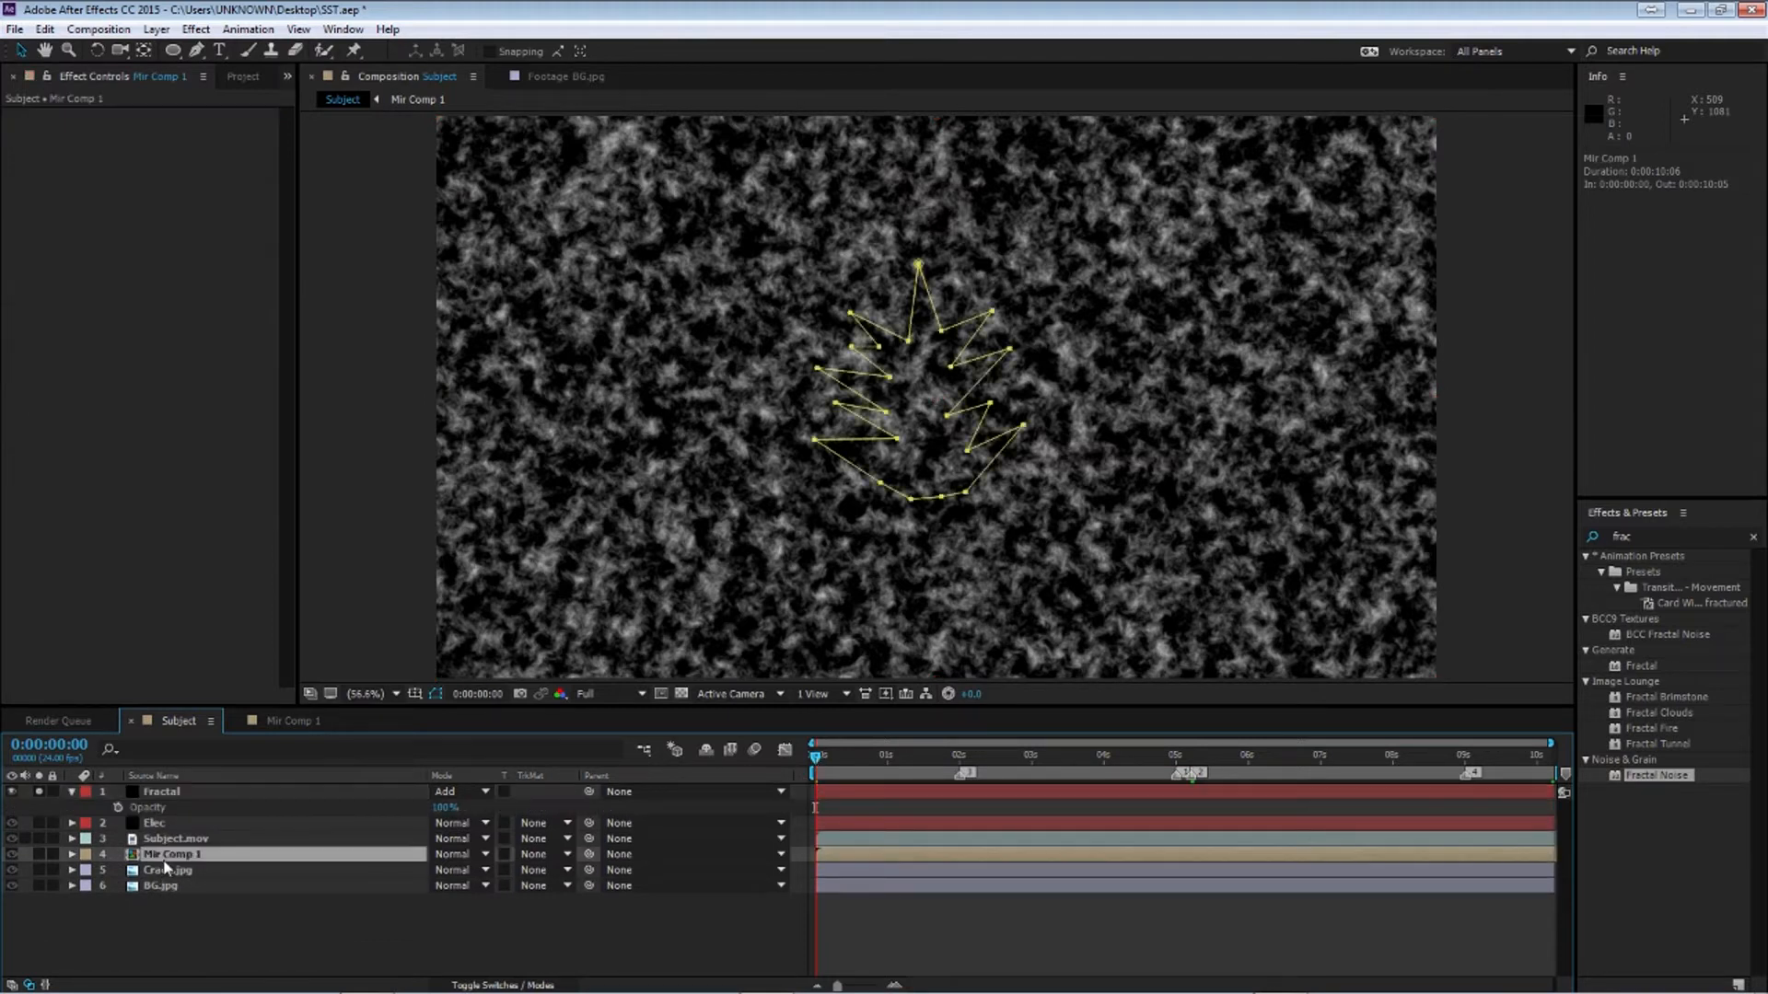
key("t")
left_click_drag(816, 756, 892, 767)
left_click_drag(444, 808, 286, 810)
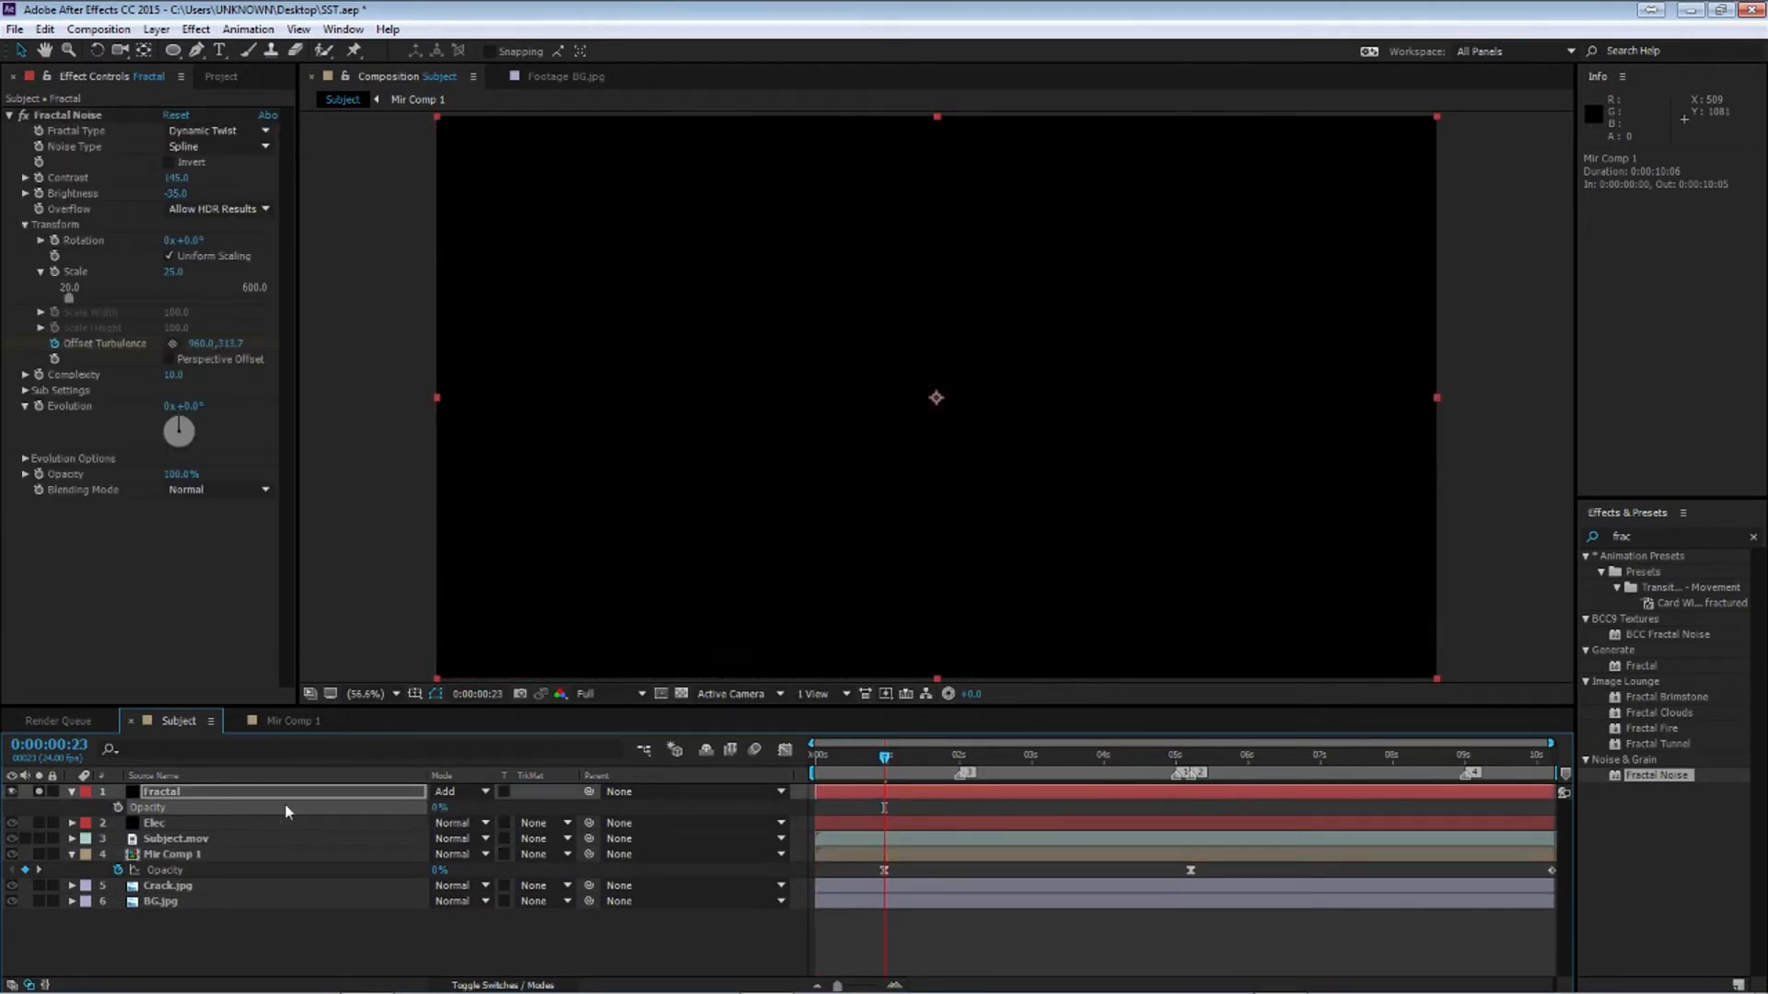
Set the Fractal layer's opacity to 50% at about 5 seconds
left_click_drag(887, 764, 1190, 769)
left_click(437, 807)
type("50")
key("Return")
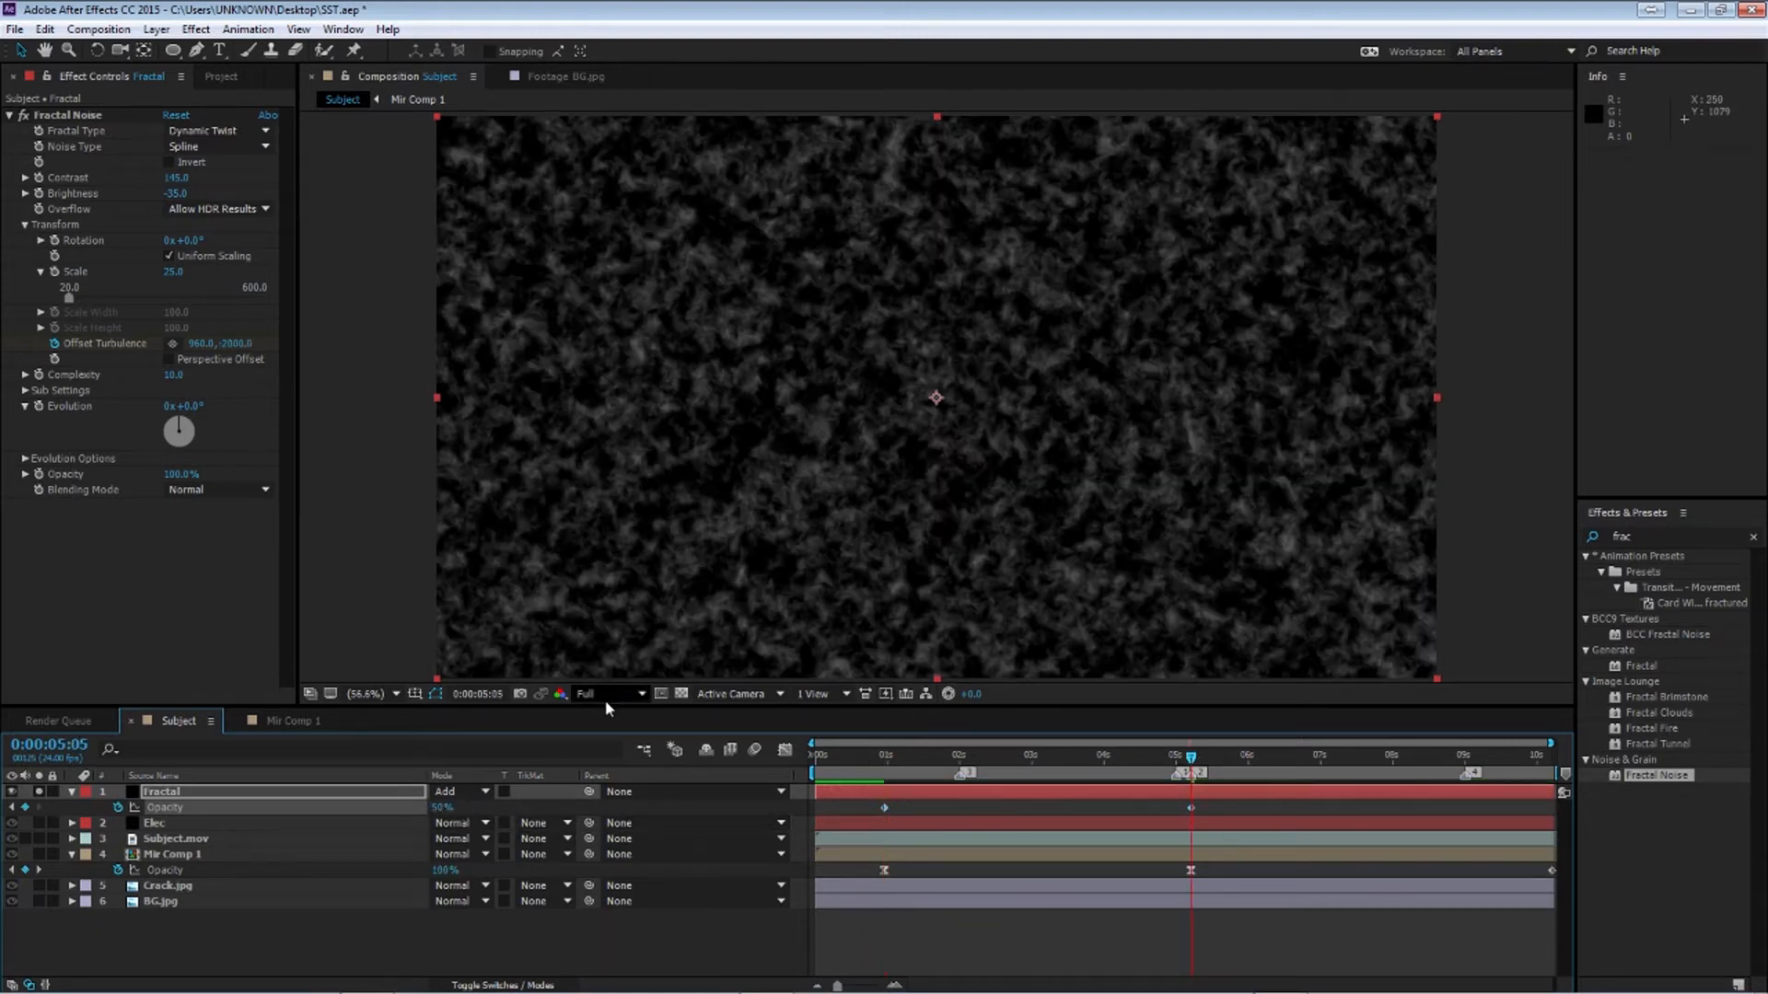
Set the Fractal layer's opacity to 25% at the end of the comp
left_click_drag(1193, 756, 1458, 764)
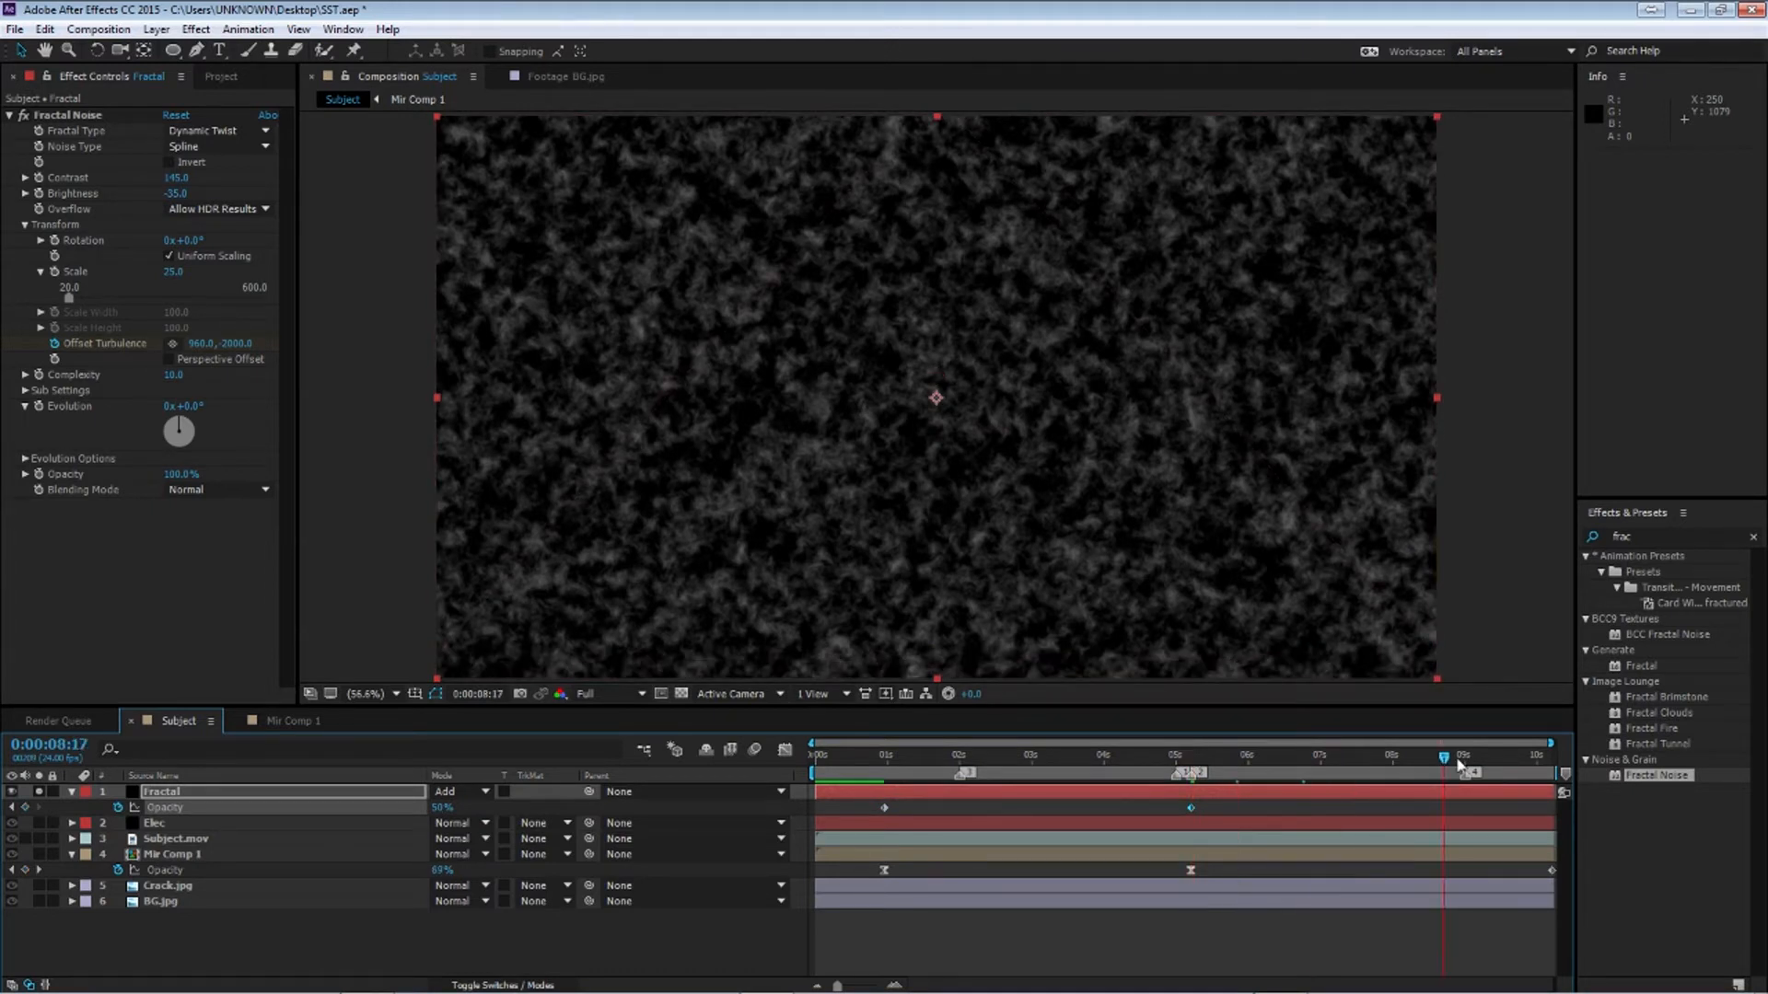
left_click_drag(1459, 762, 1563, 789)
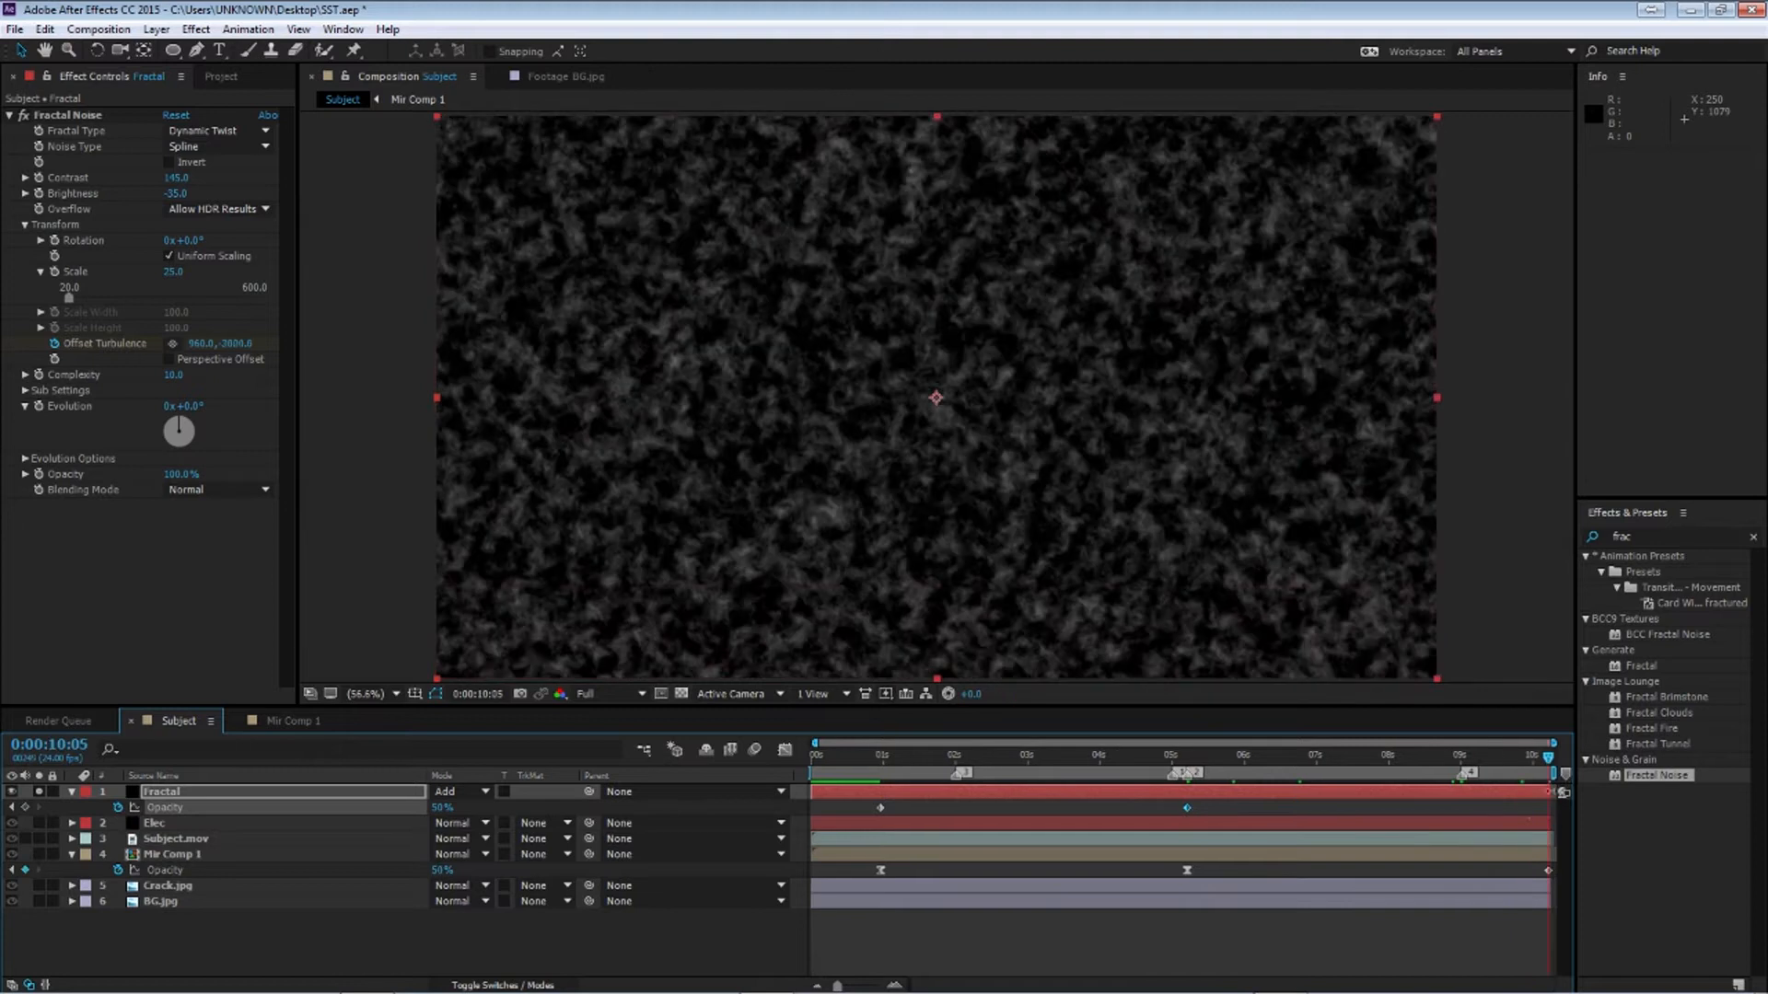
left_click(435, 808)
type("25")
key("Return")
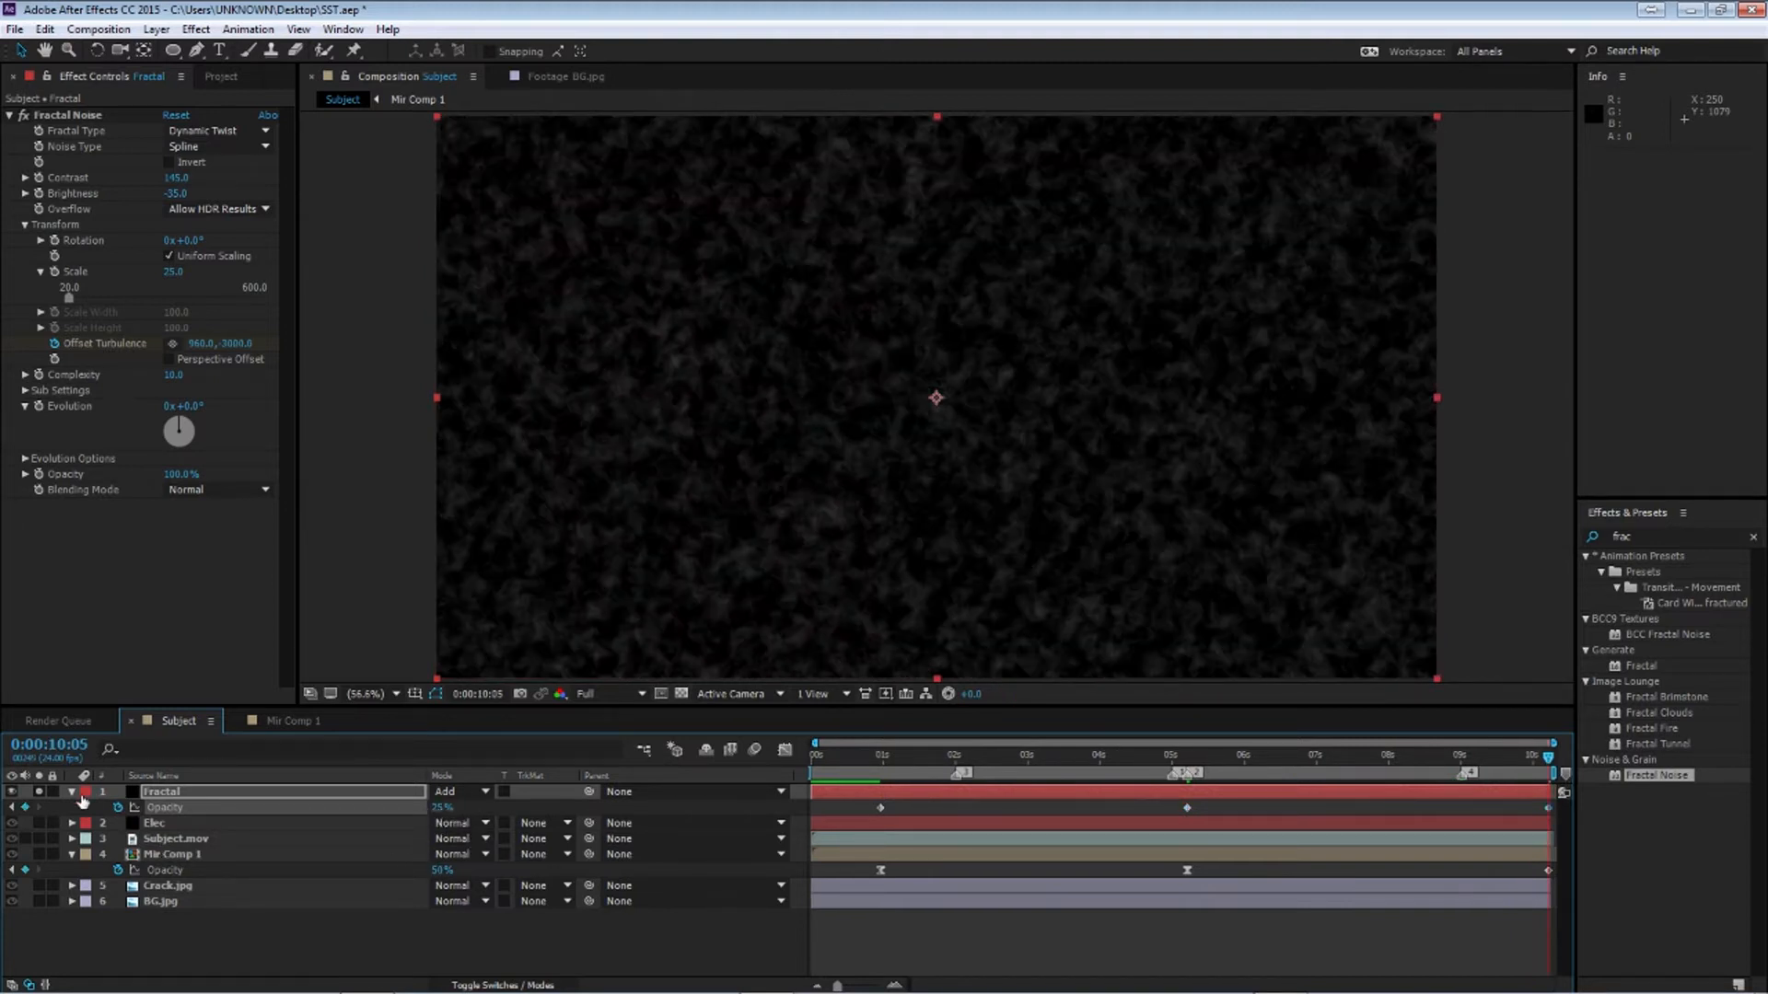
Show all Fractal keyframes and apply Easy Ease to them
left_click(933, 757)
key("u")
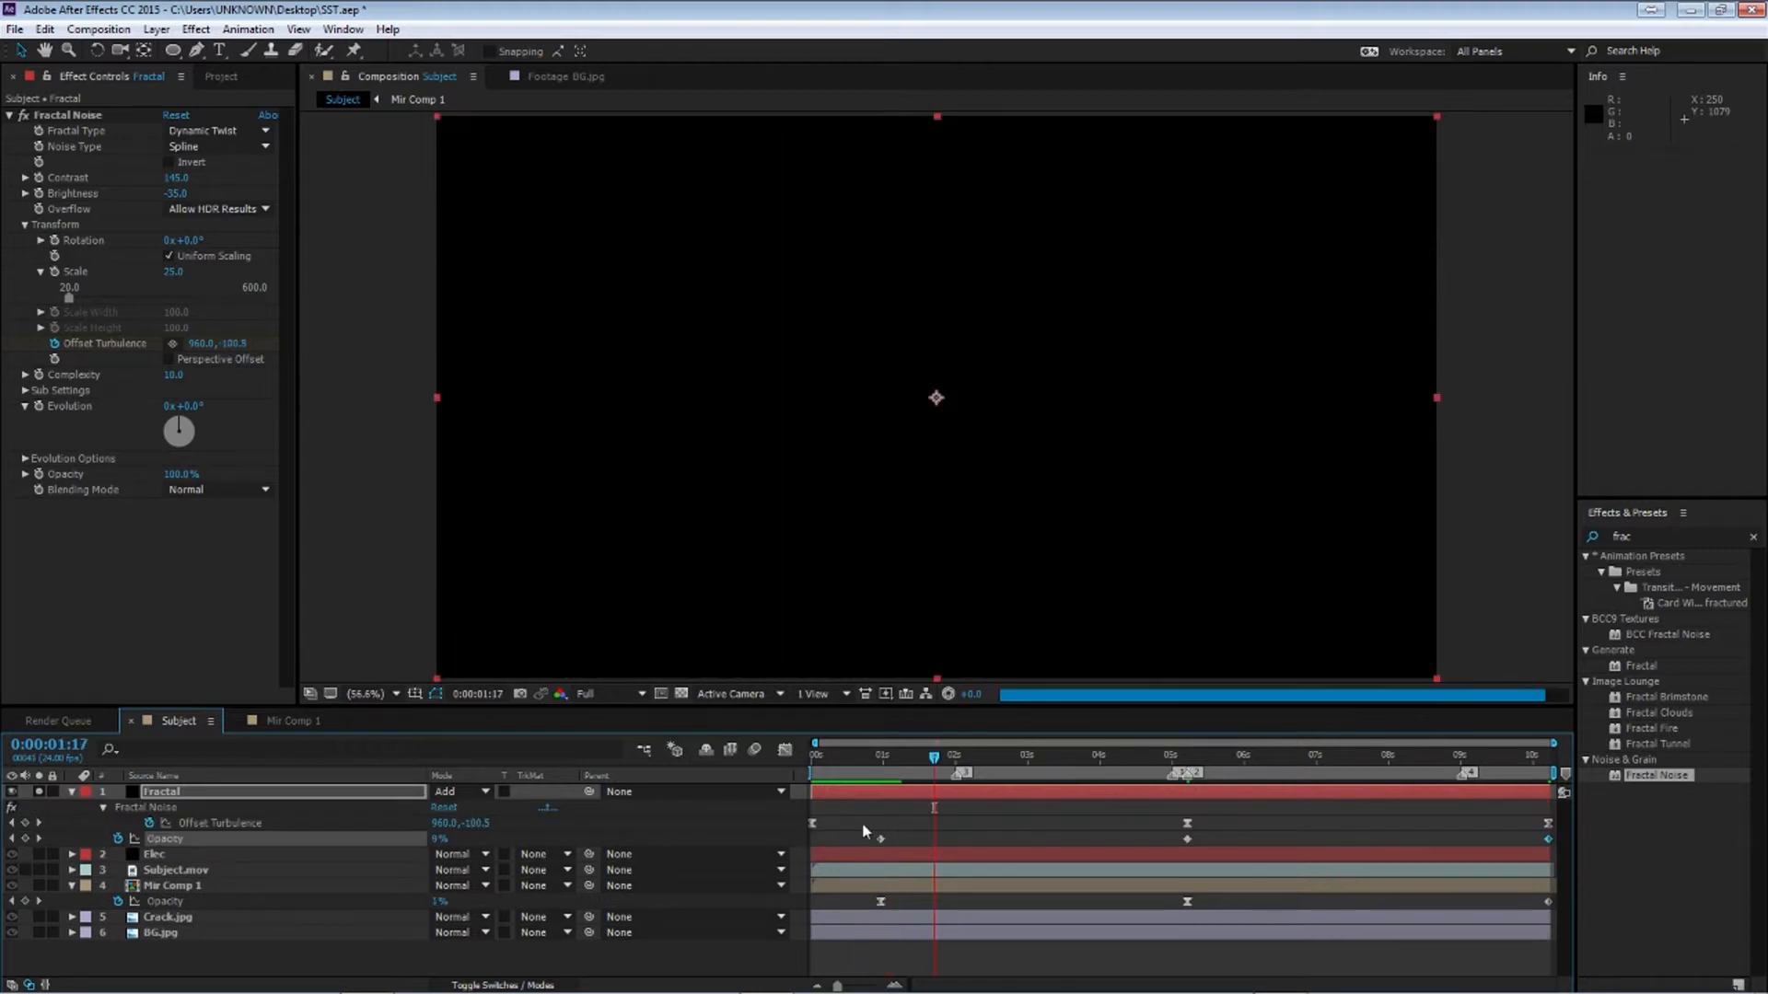
left_click_drag(862, 822, 1556, 844)
key("F9")
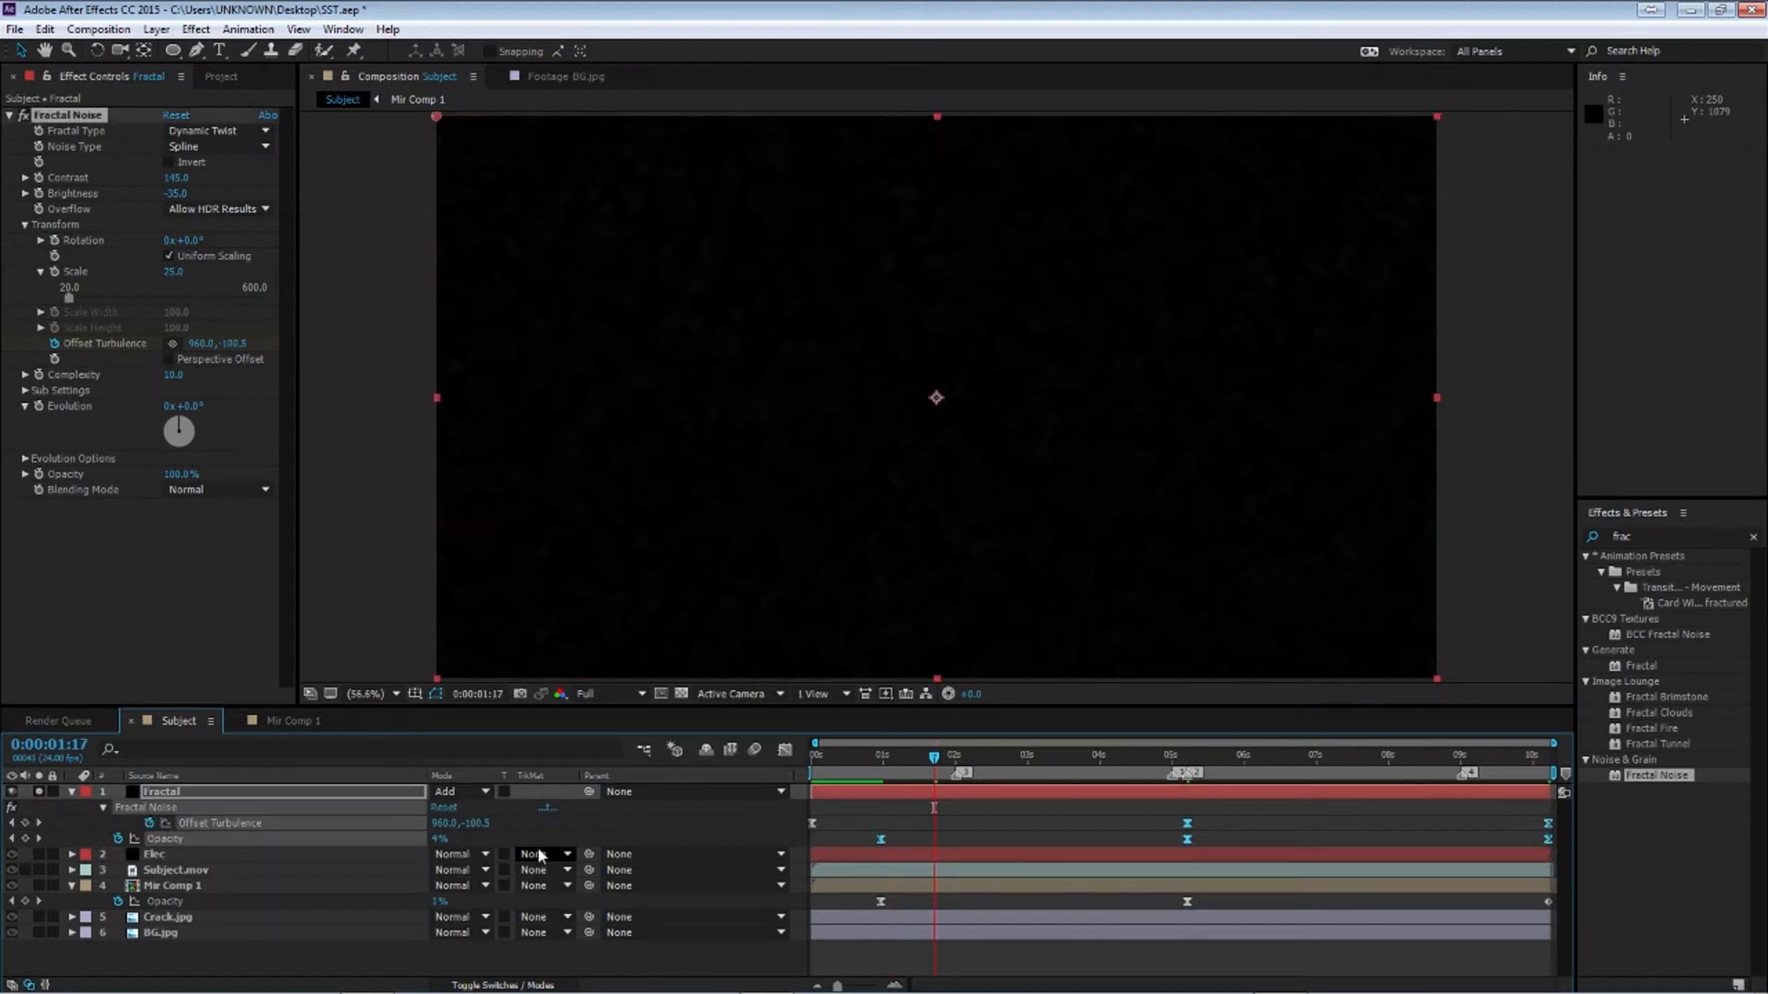
In the Graph Editor, extend the first Fractal opacity keyframe's ease handle toward the 5-second keyframe
left_click(253, 841)
left_click(218, 856)
left_click(217, 839)
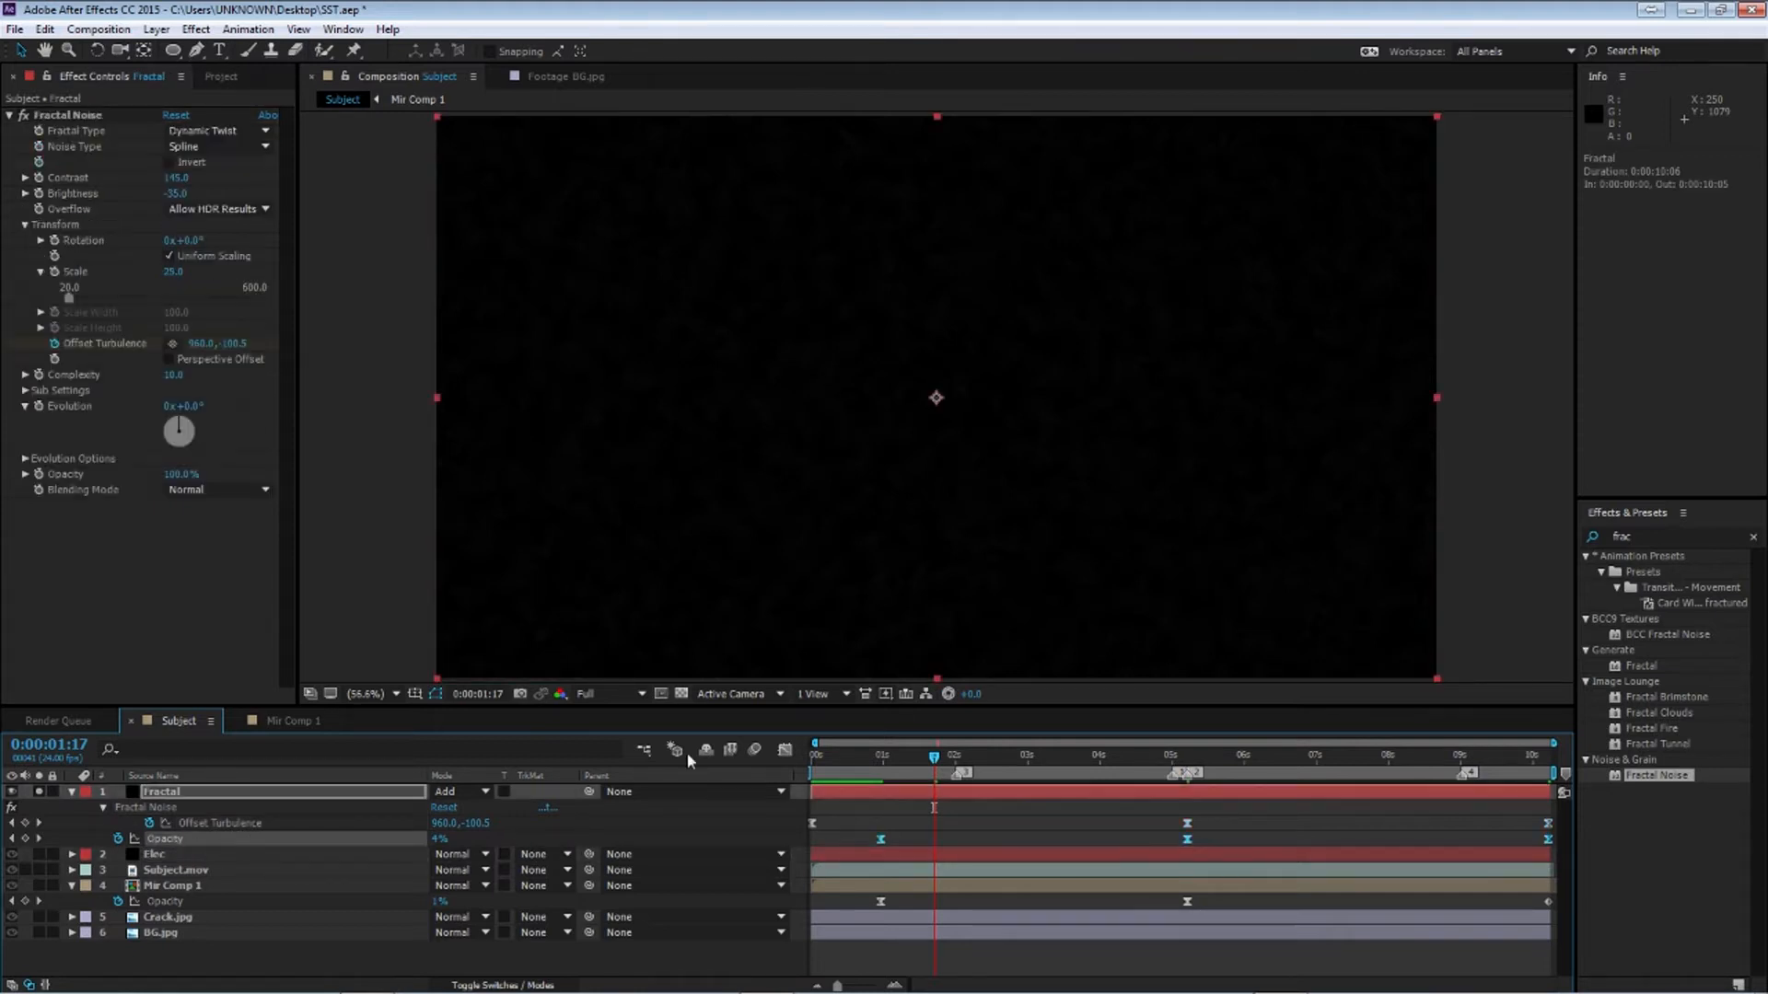
left_click(785, 749)
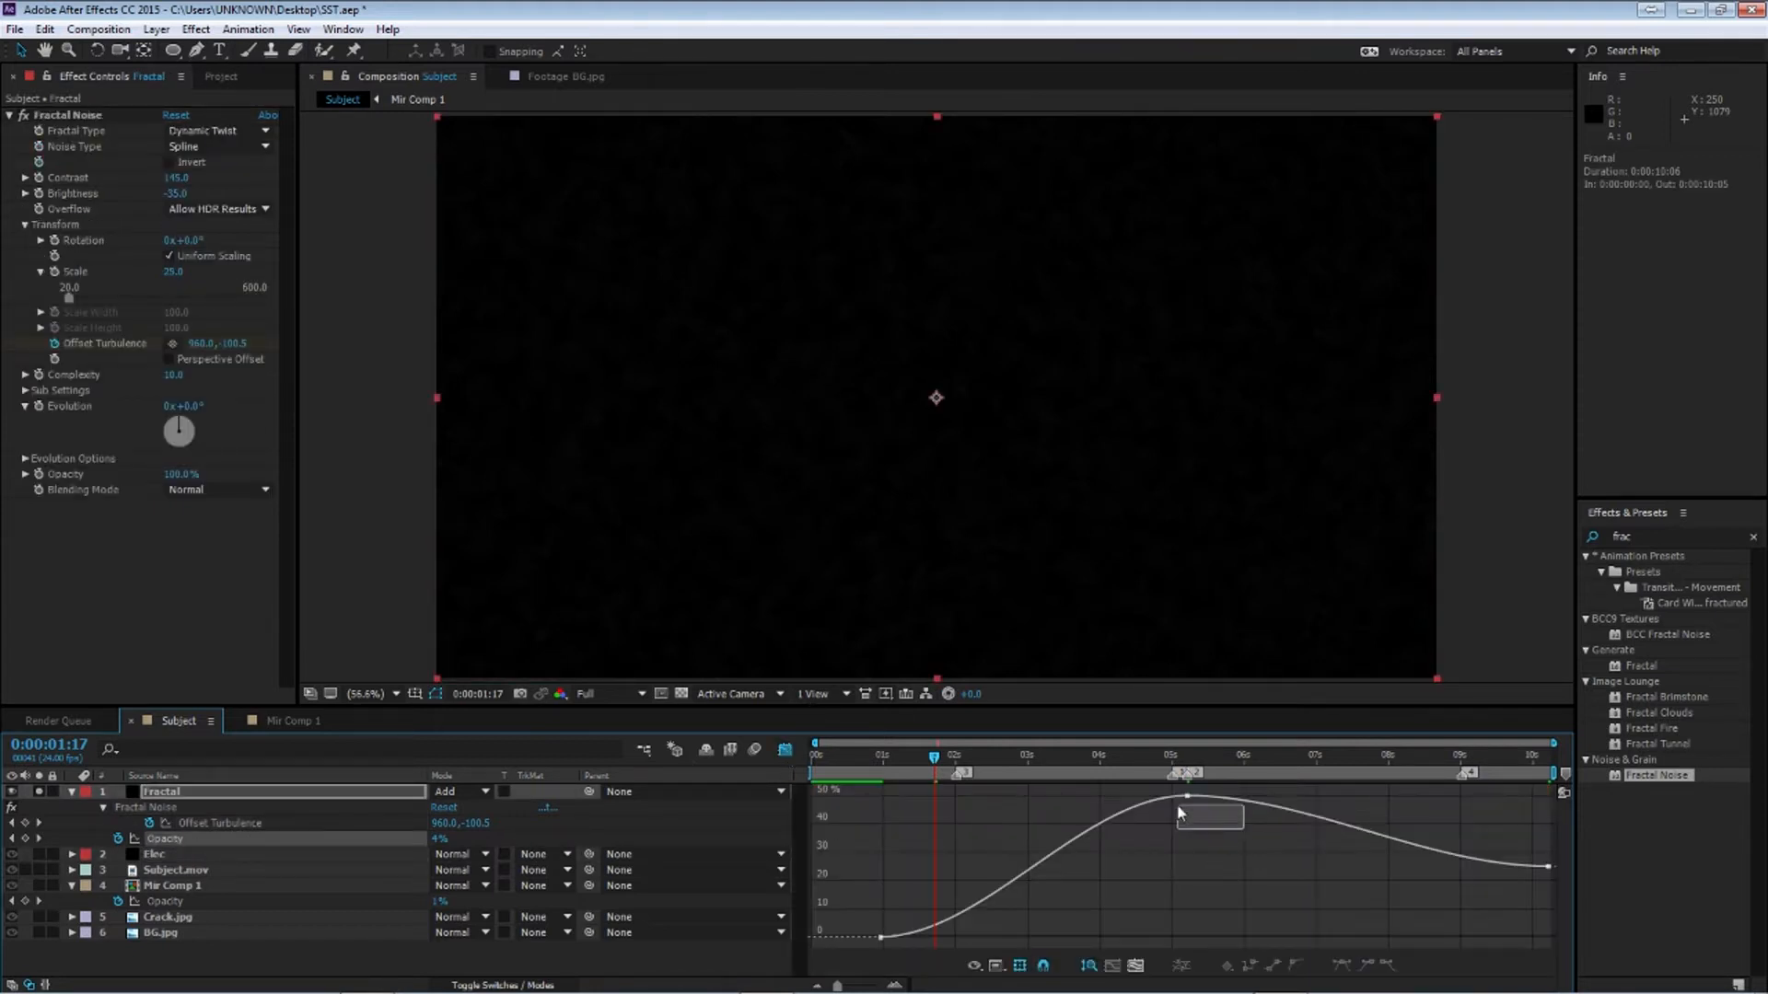
left_click_drag(907, 939, 1187, 937)
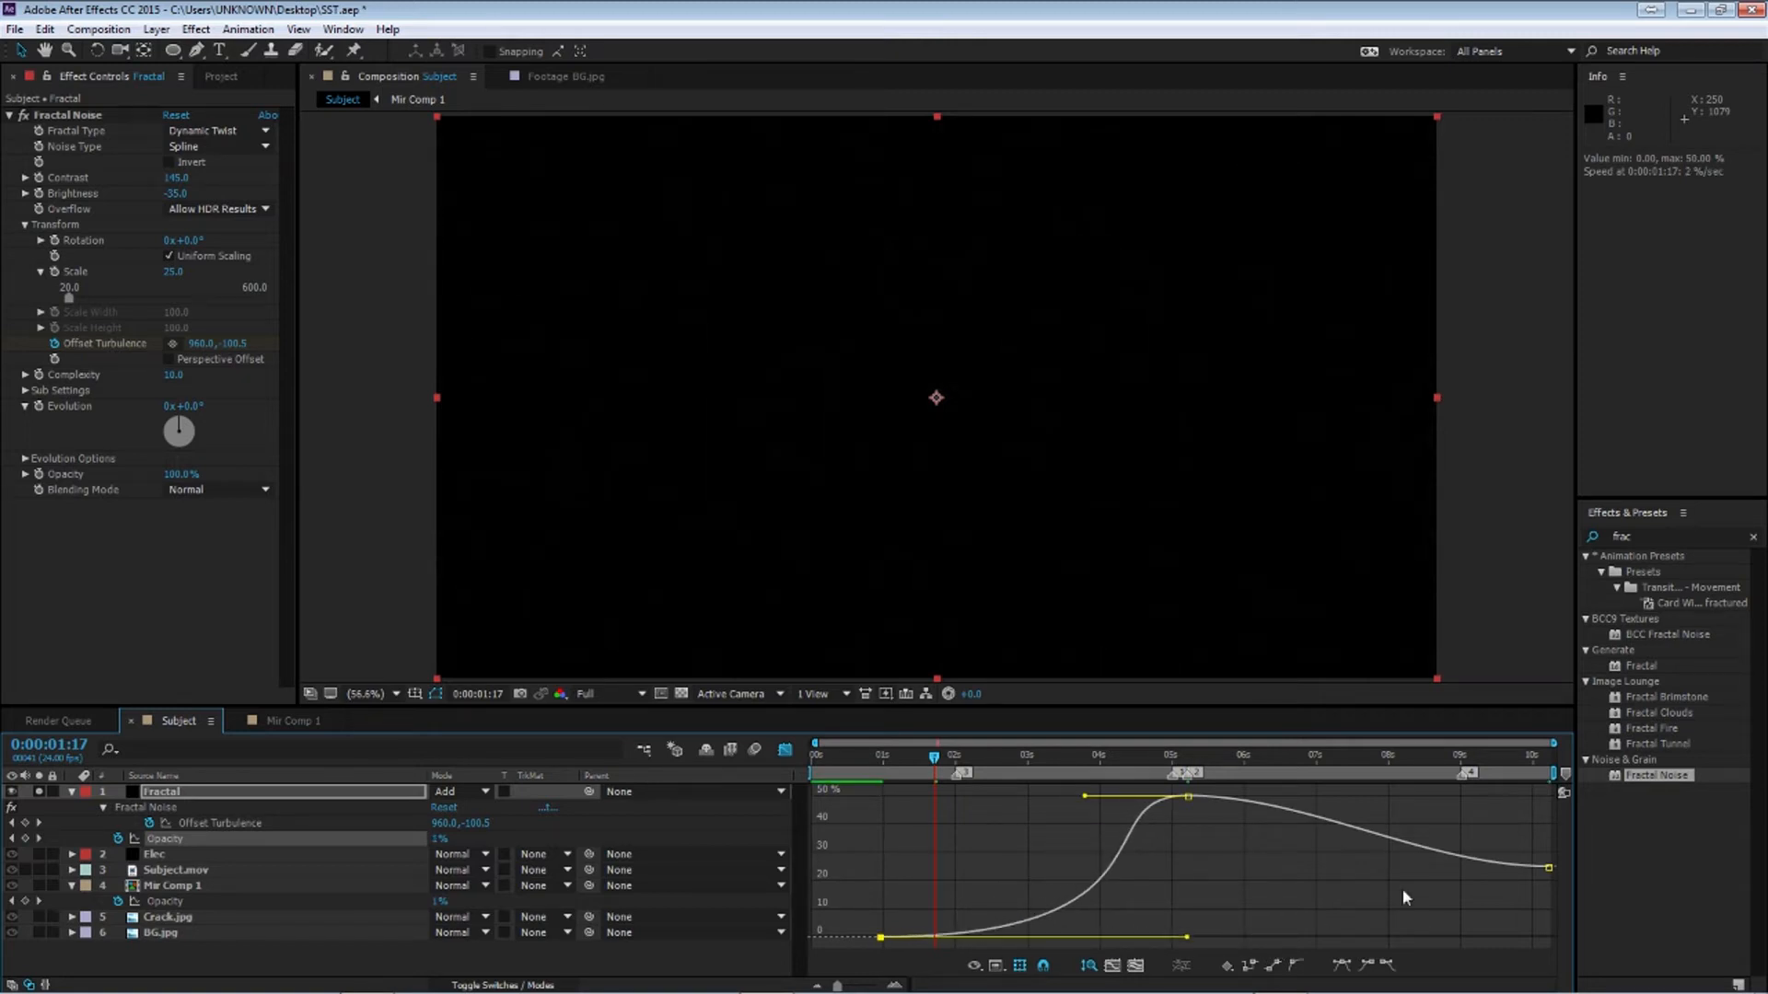
Adjust the ease handles of the final and 5-second Fractal opacity keyframes to smooth the curve
left_click_drag(1475, 815, 1558, 882)
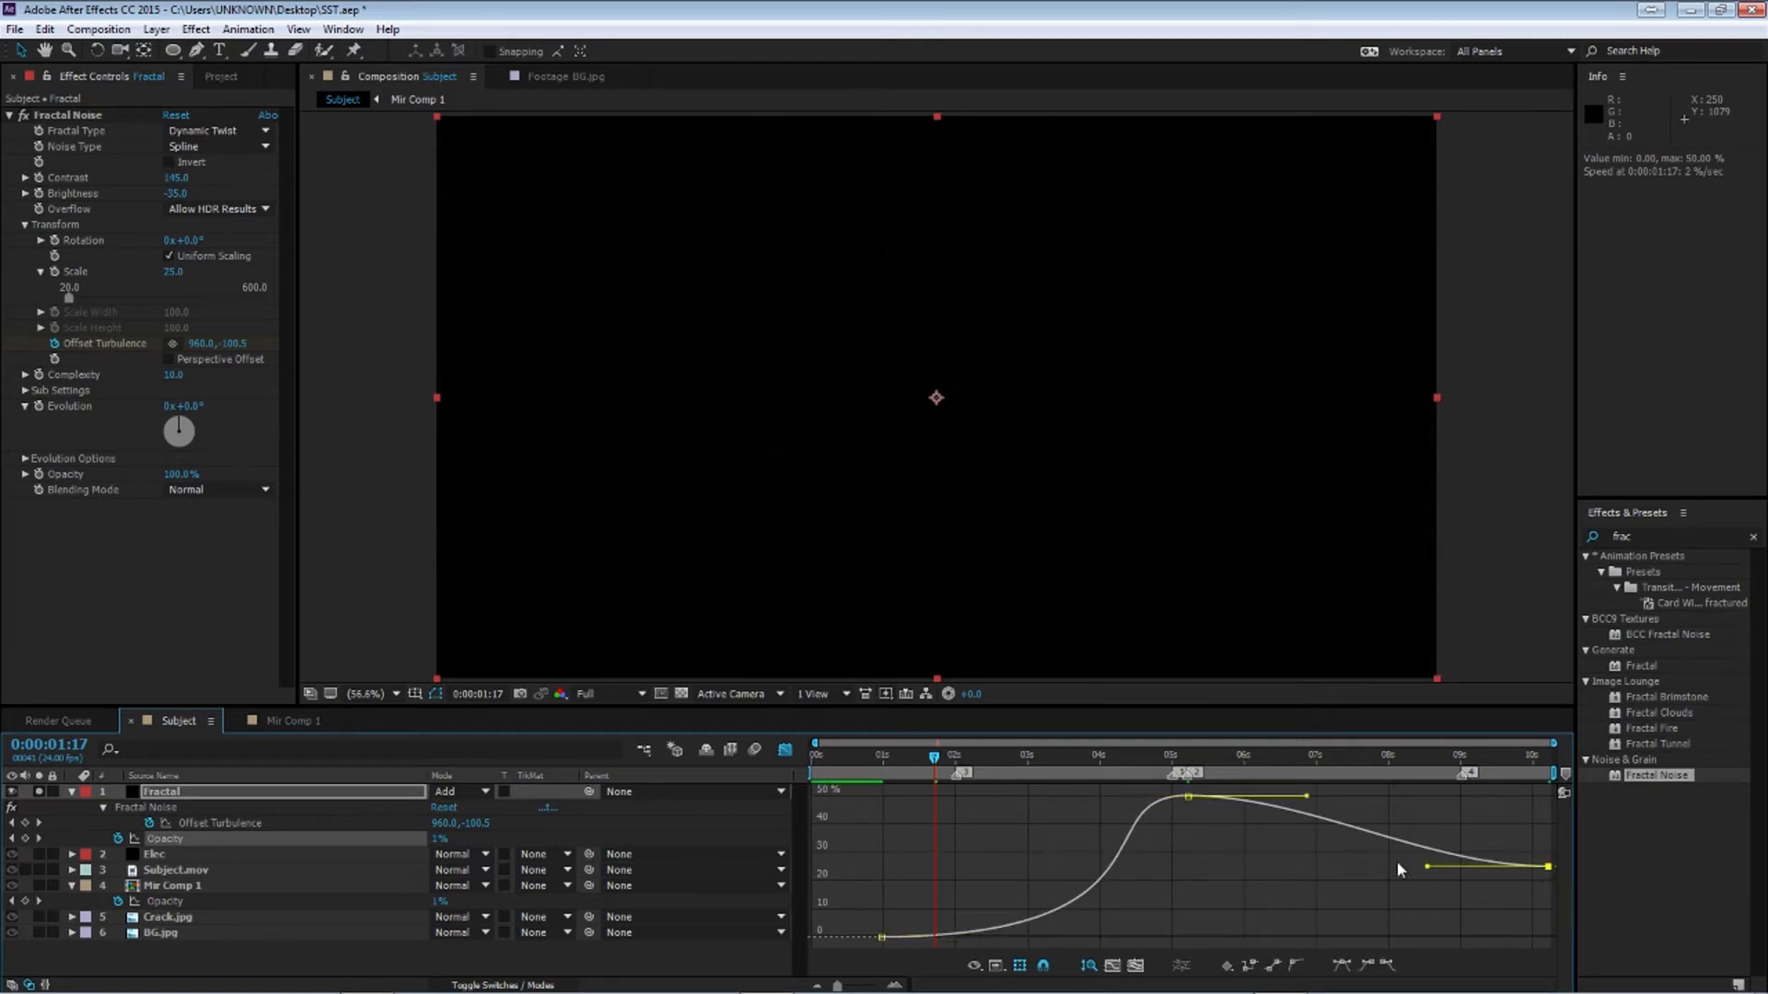
left_click_drag(1215, 837, 1149, 791)
left_click(1295, 966)
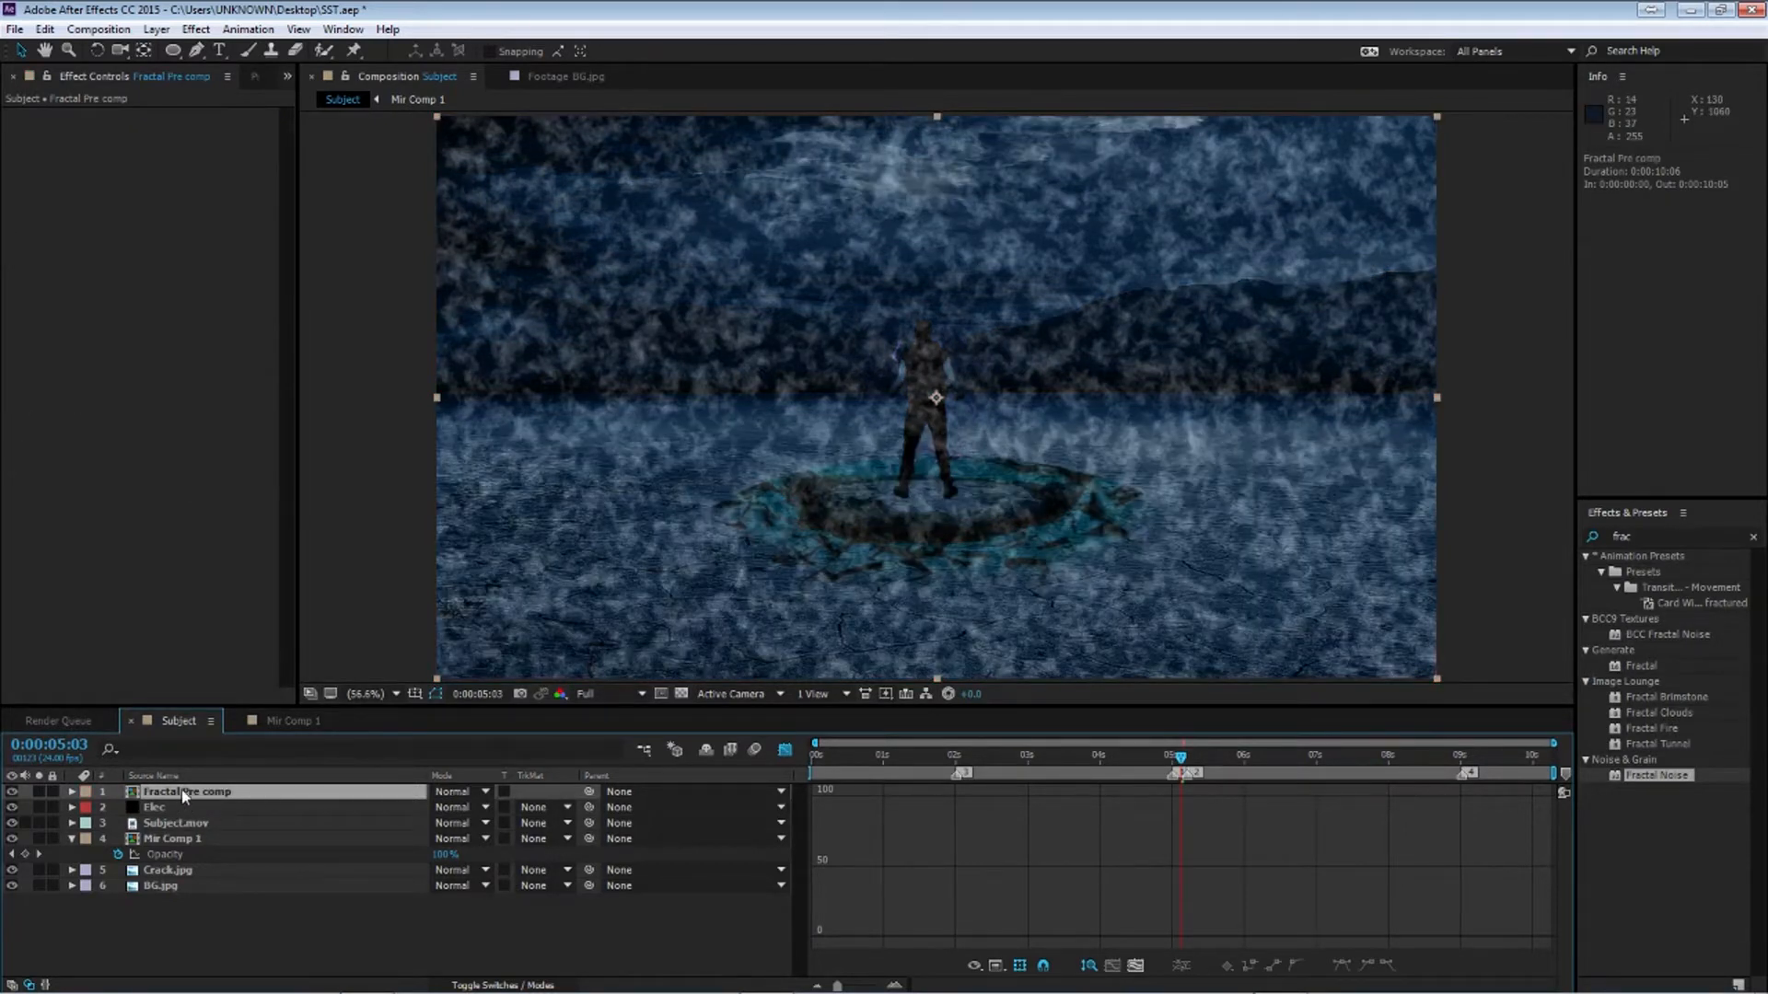
With the Pen tool, draw a closed spiky mask around the subject on the Fractal Pre comp layer
key("g")
left_click(854, 482)
left_click_drag(886, 506, 896, 512)
left_click_drag(930, 517, 993, 477)
left_click(1009, 452)
left_click(1025, 416)
left_click(1005, 422)
left_click(986, 407)
left_click(998, 371)
left_click(1004, 353)
left_click(971, 361)
left_click(965, 323)
left_click(992, 291)
left_click(930, 315)
left_click(915, 239)
left_click(903, 307)
left_click(829, 302)
left_click(904, 334)
left_click(802, 338)
left_click(897, 360)
left_click(814, 371)
left_click(884, 428)
left_click(811, 403)
left_click(855, 481)
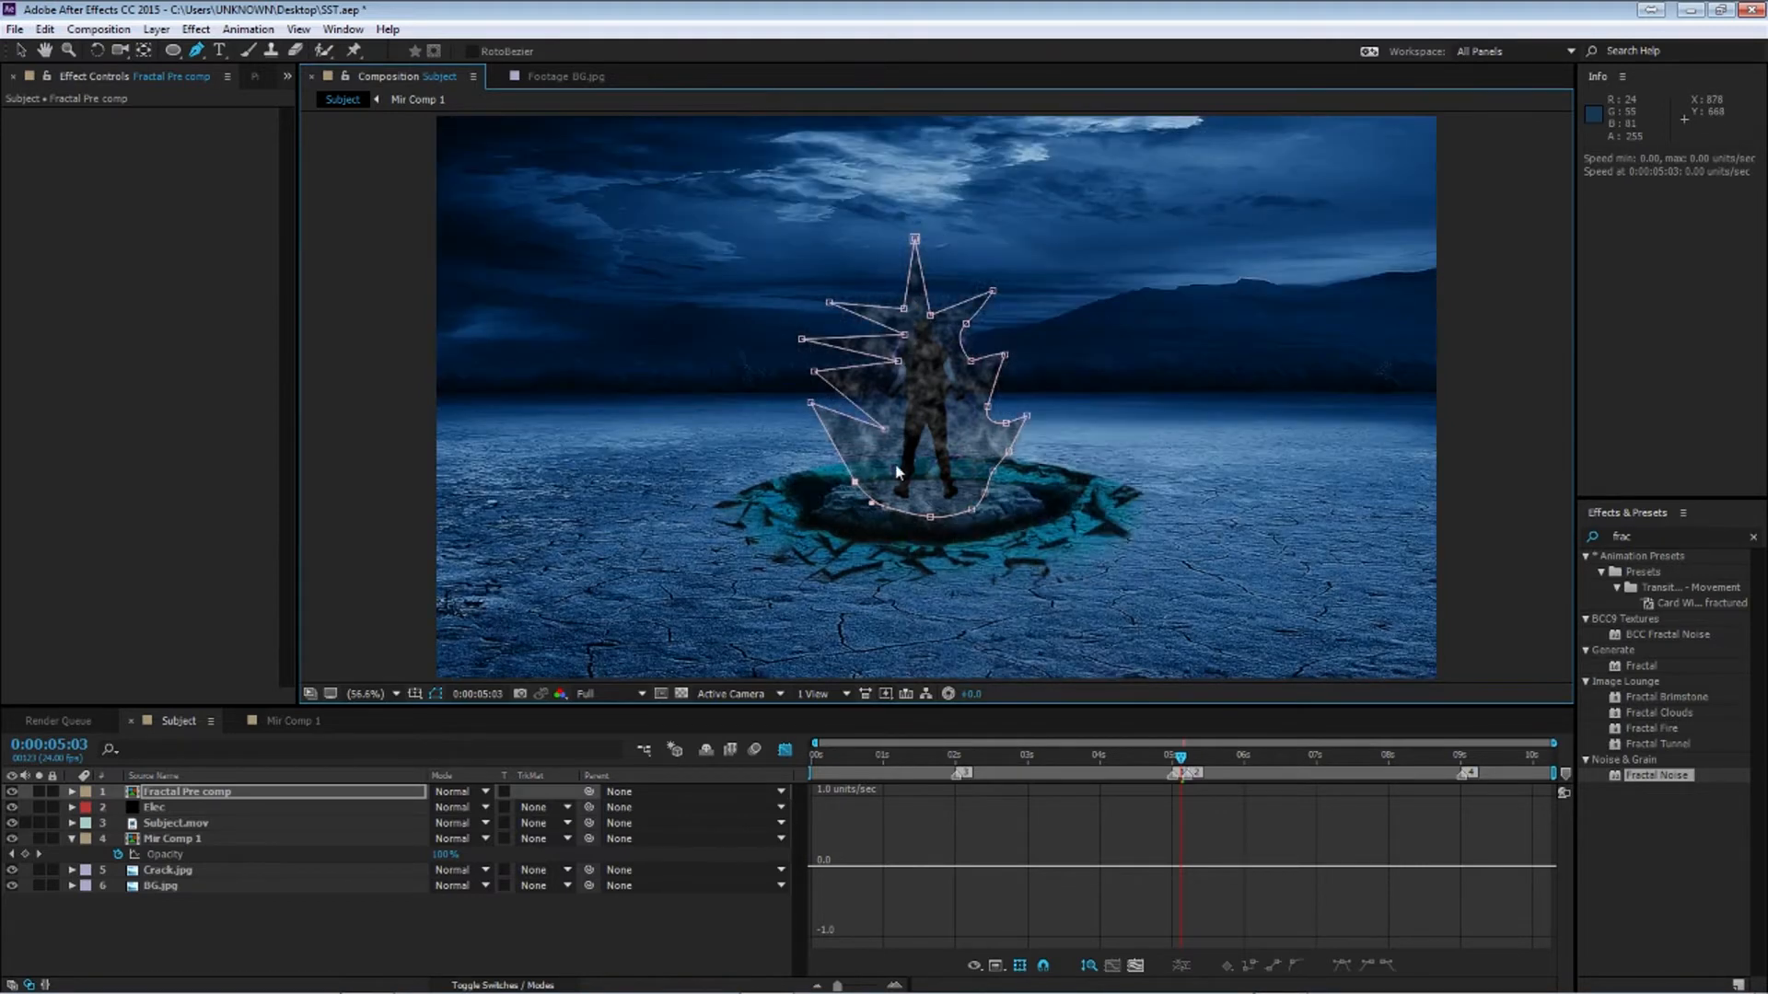
Set the Fractal Pre comp mask's feather to 50 pixels
right_click(889, 243)
left_click(219, 920)
left_click(215, 792)
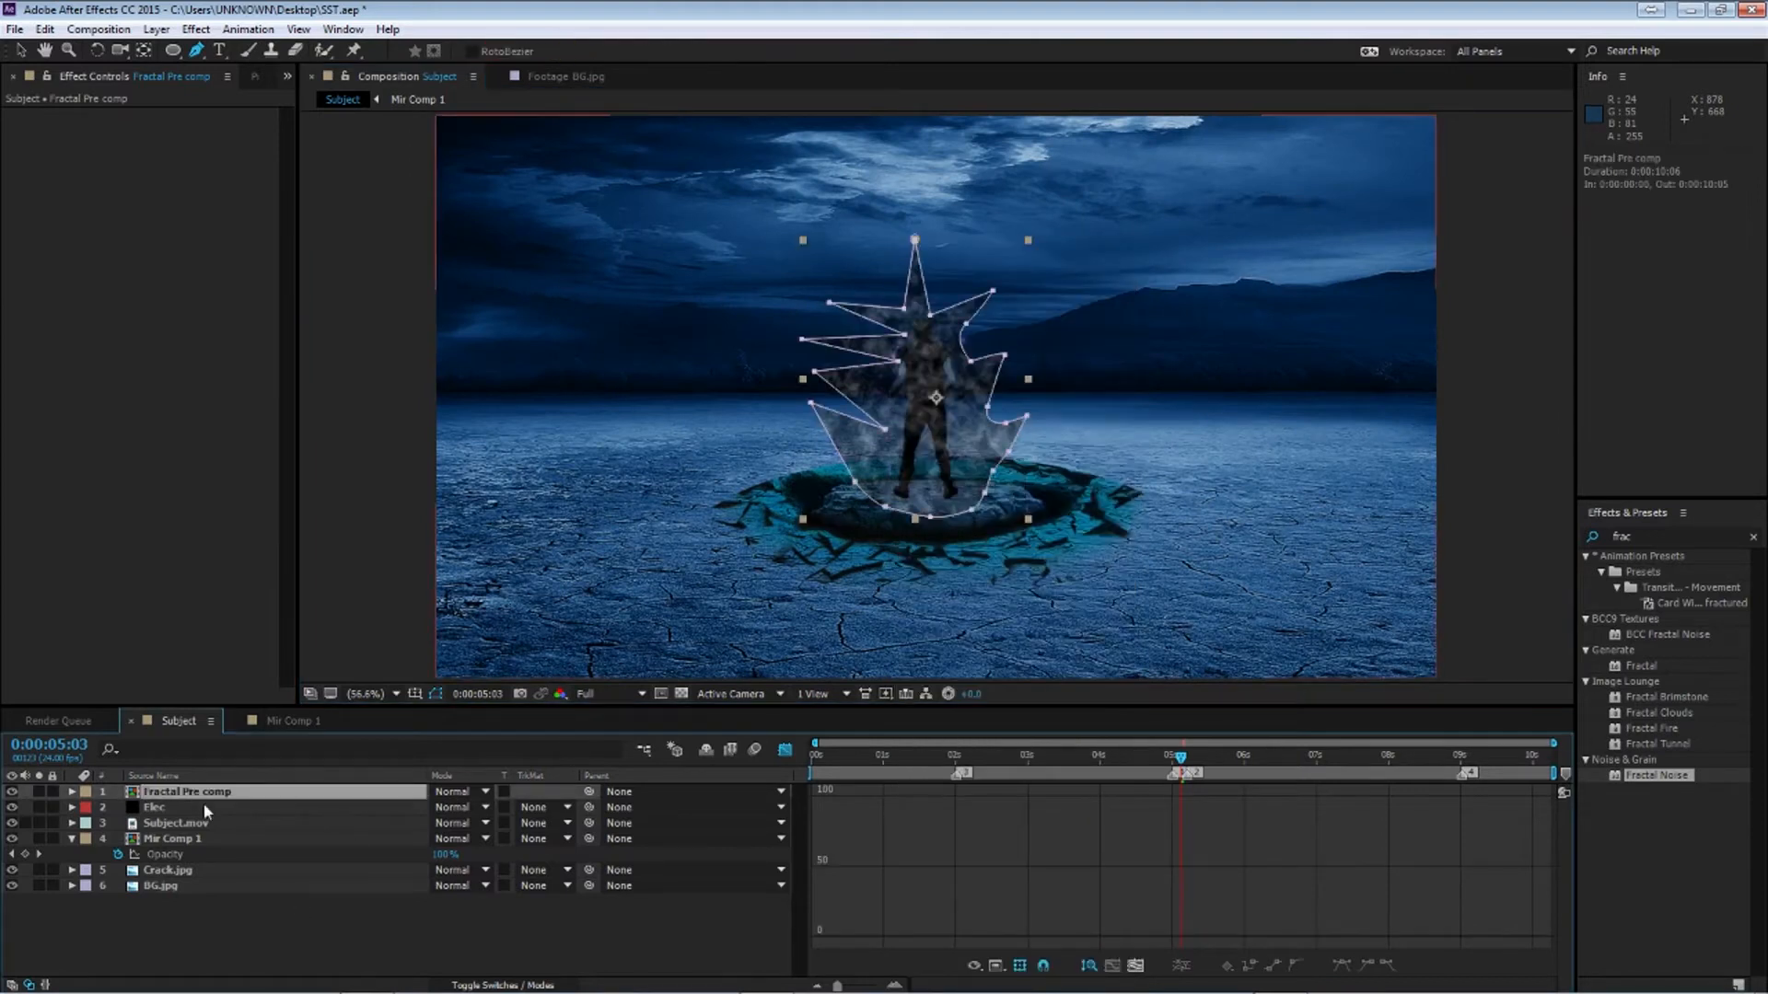
key("f")
left_click(451, 823)
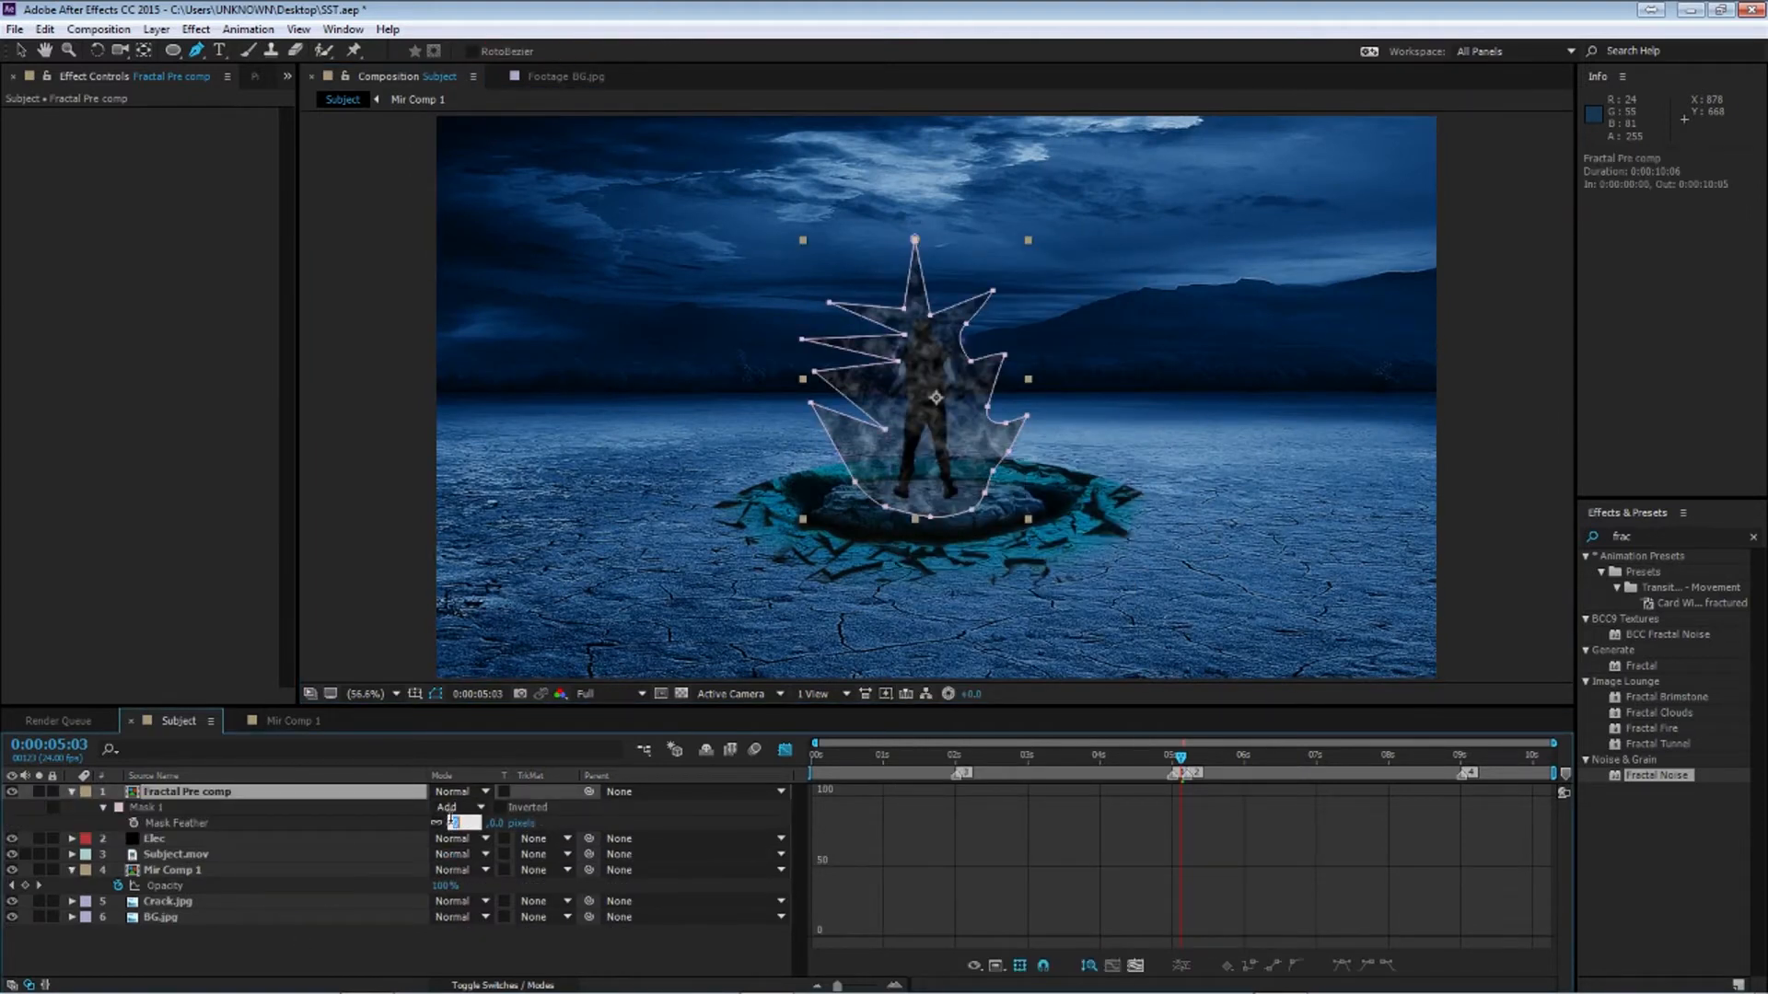
type("50")
key("Return")
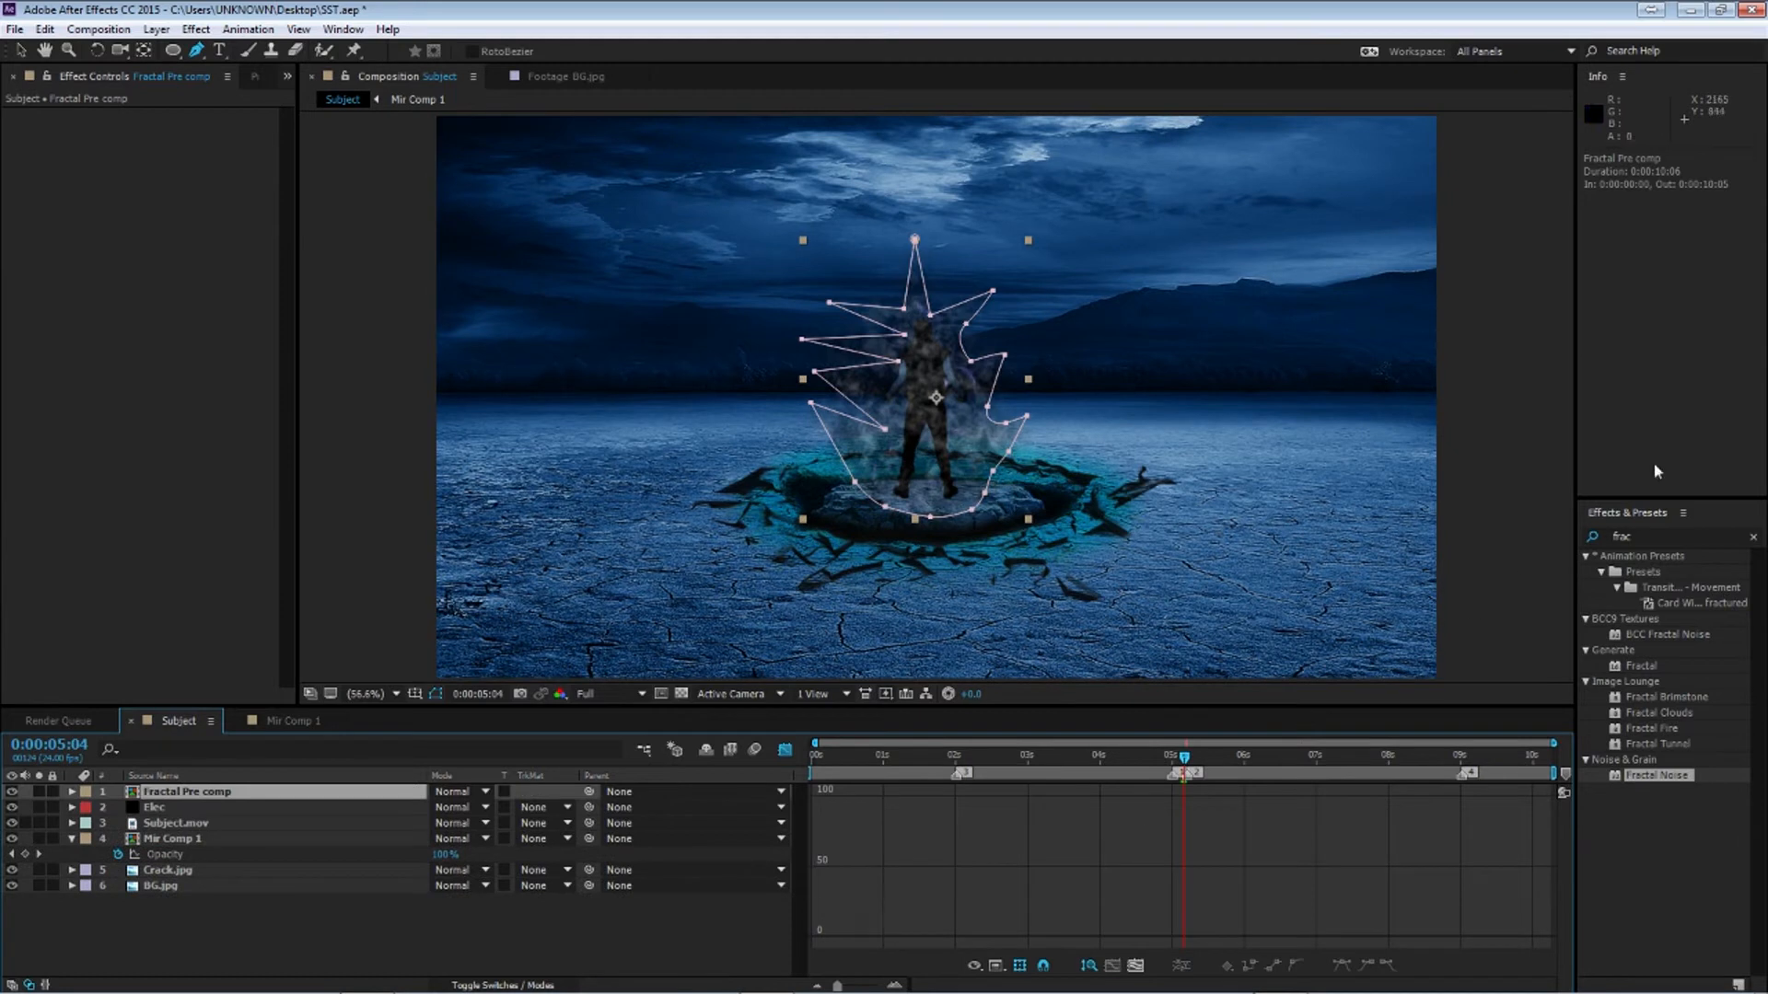
Apply Turbulent Displace to the Fractal Pre comp layer and set its Size to 30
left_click(1655, 537)
type("turb")
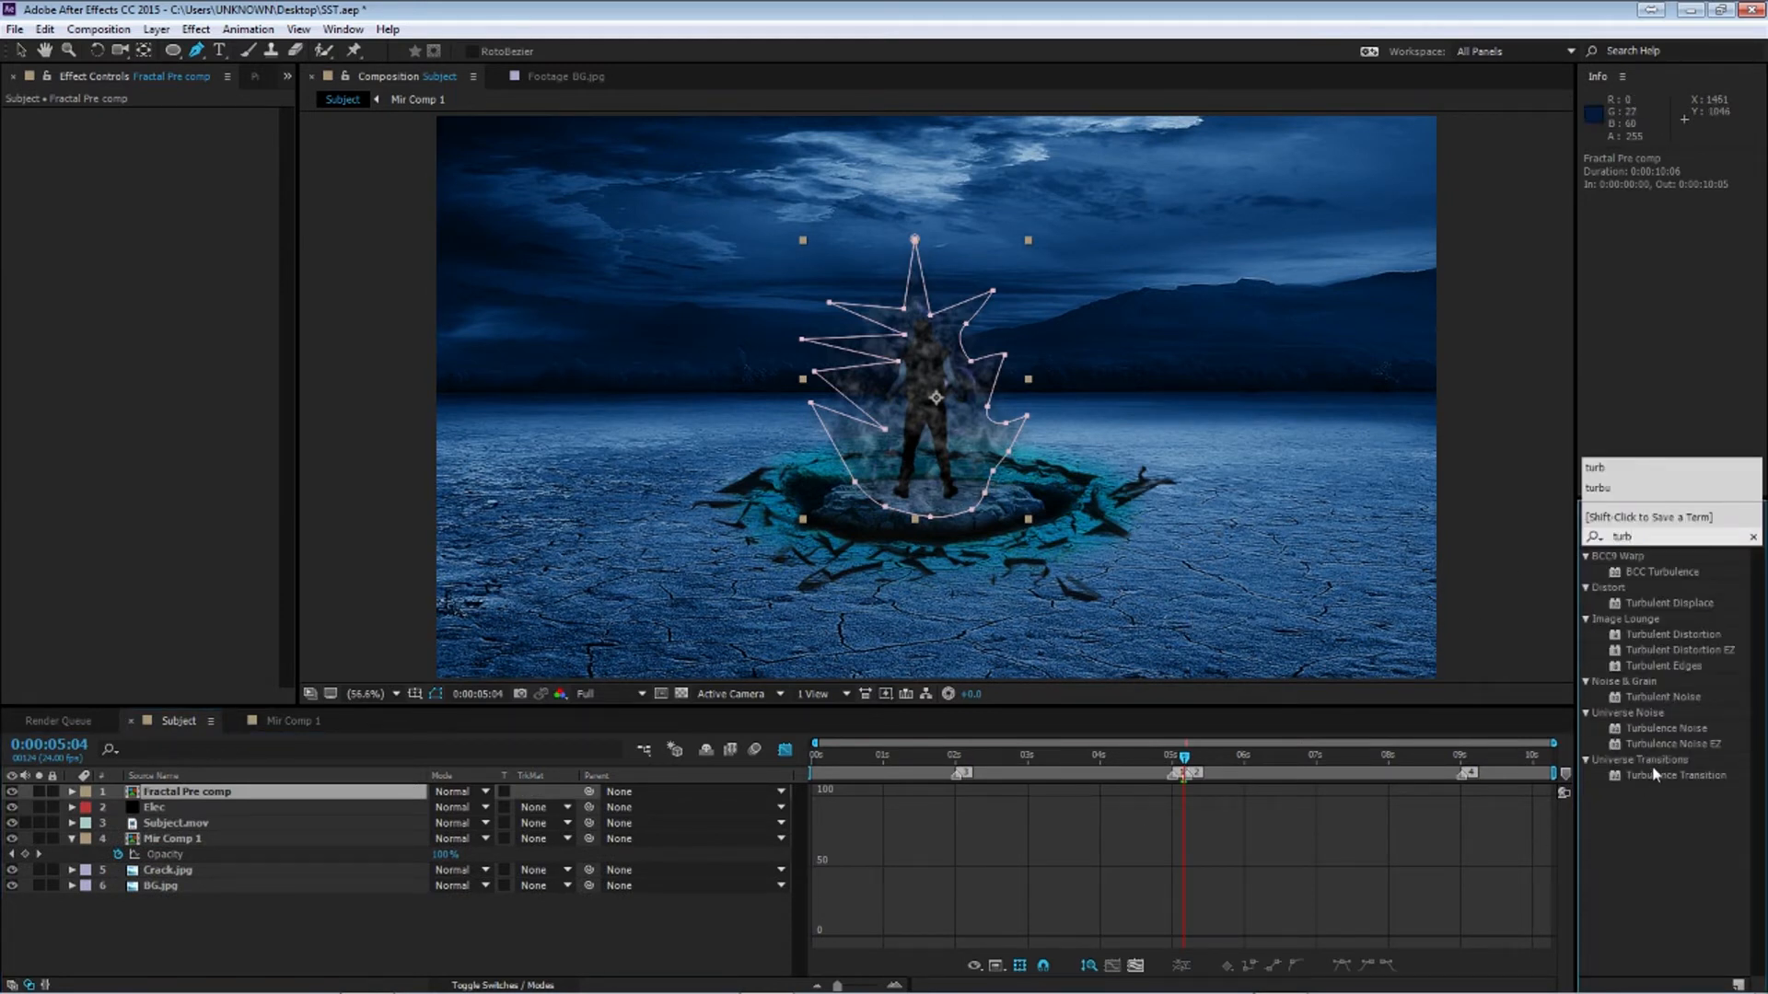
left_click_drag(1669, 603, 244, 806)
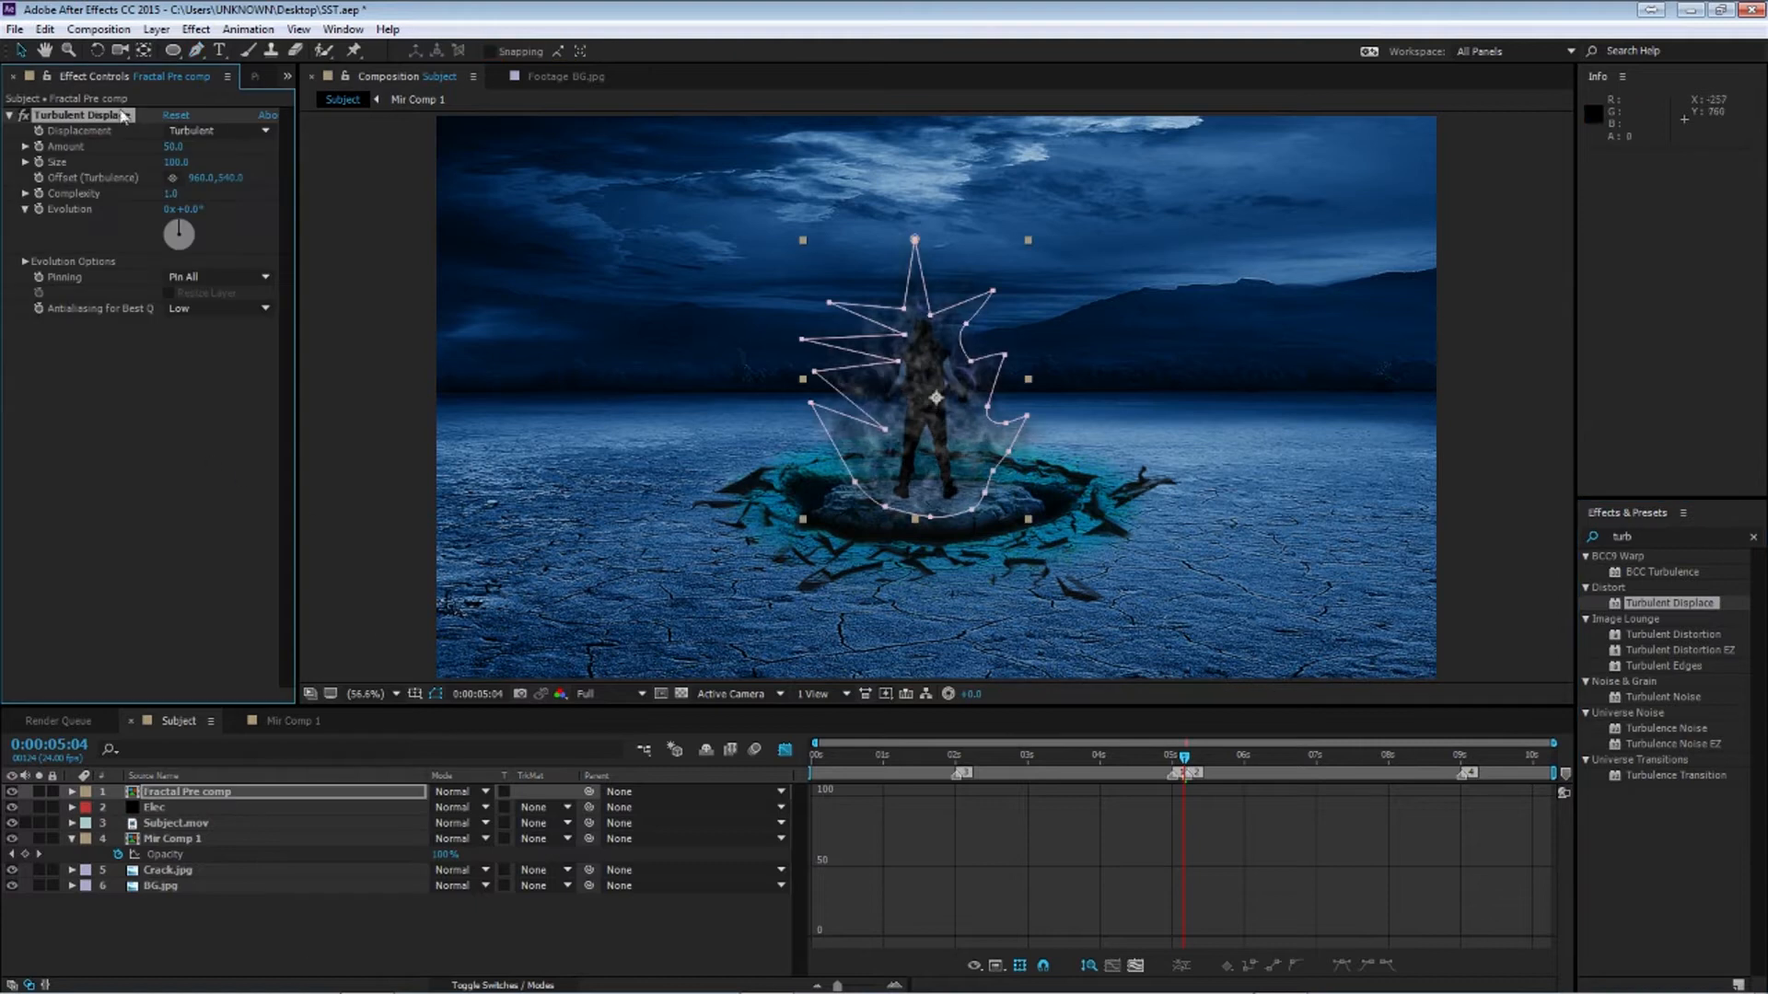
left_click(173, 163)
type("30")
key("Return")
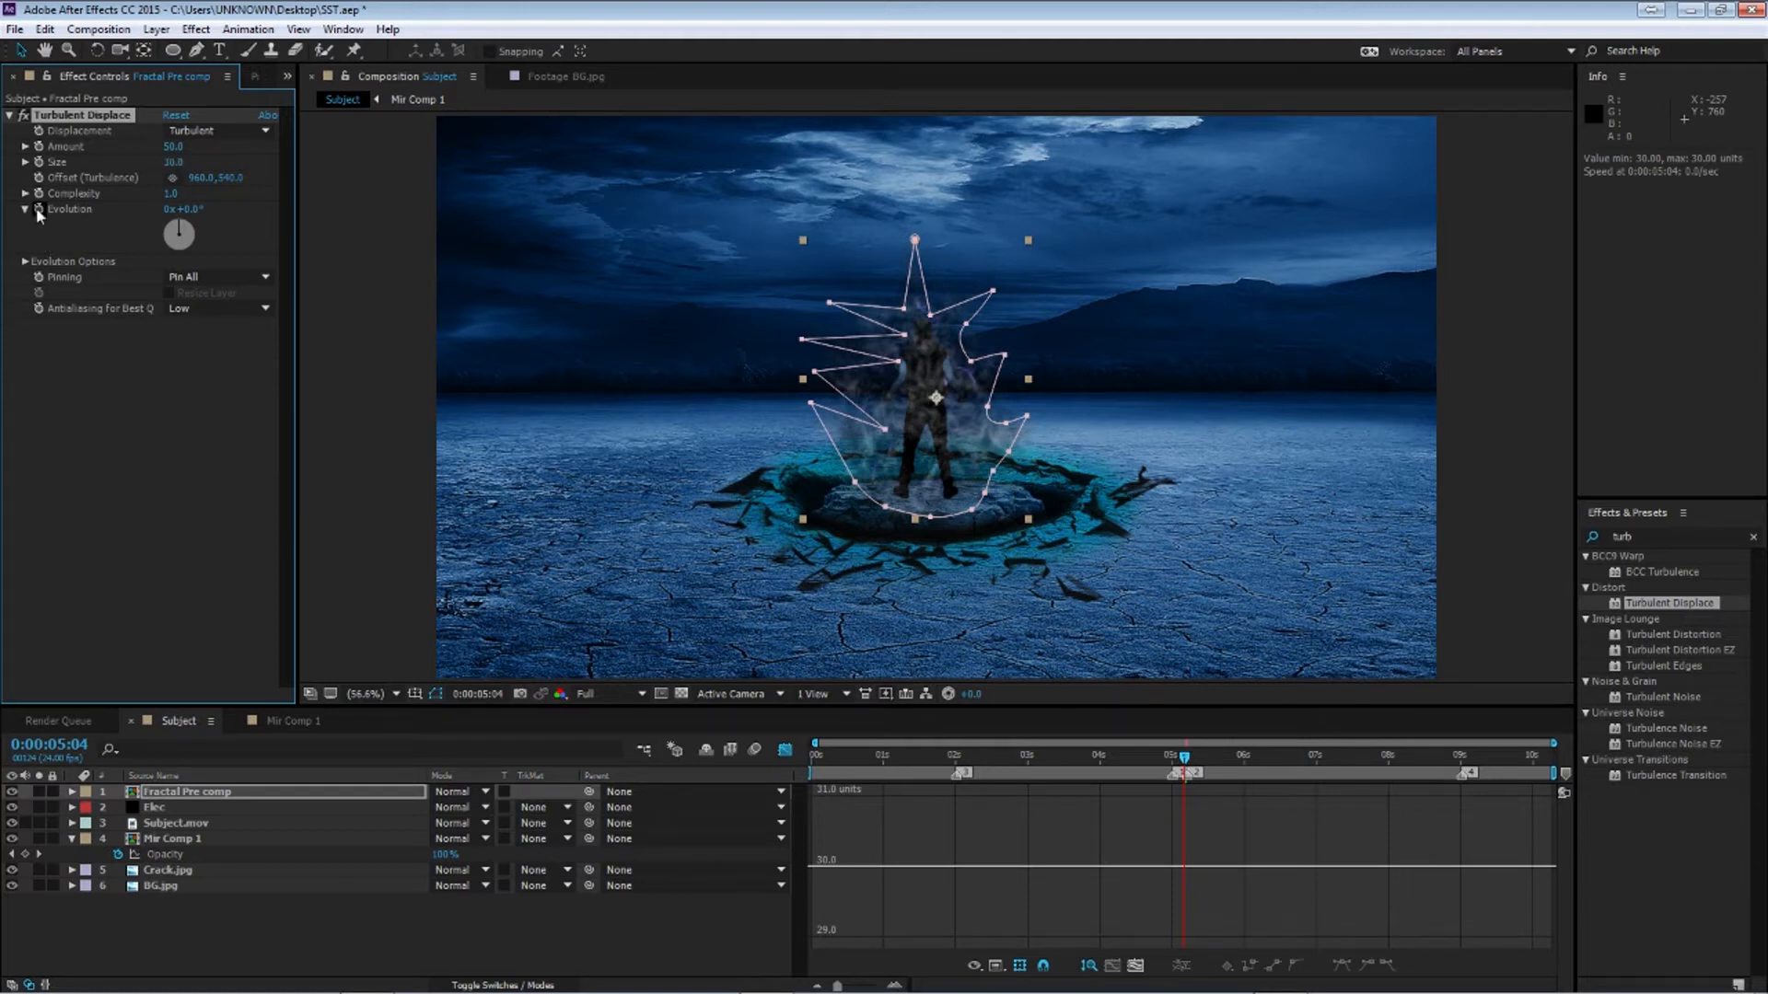
Preview the Fractal Pre comp layer in solo while scrubbing the timeline, then turn solo off
double_click(358, 792)
left_click(177, 716)
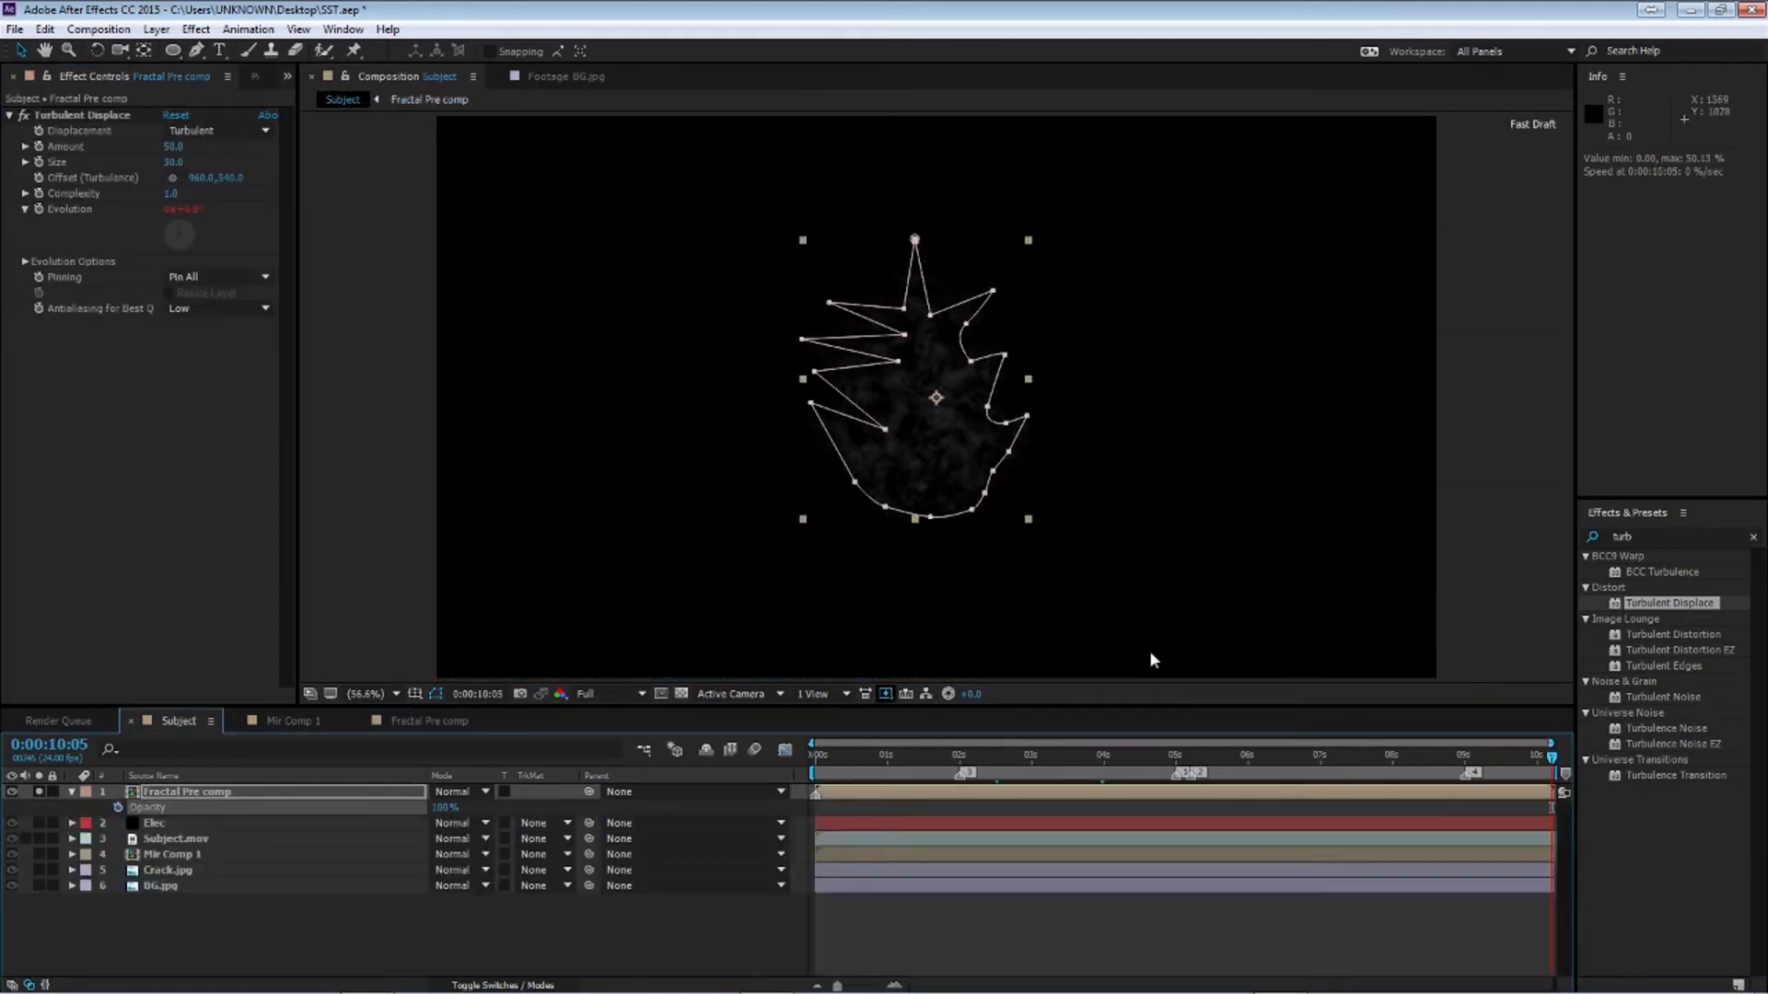
left_click(787, 909)
left_click_drag(843, 755, 258, 737)
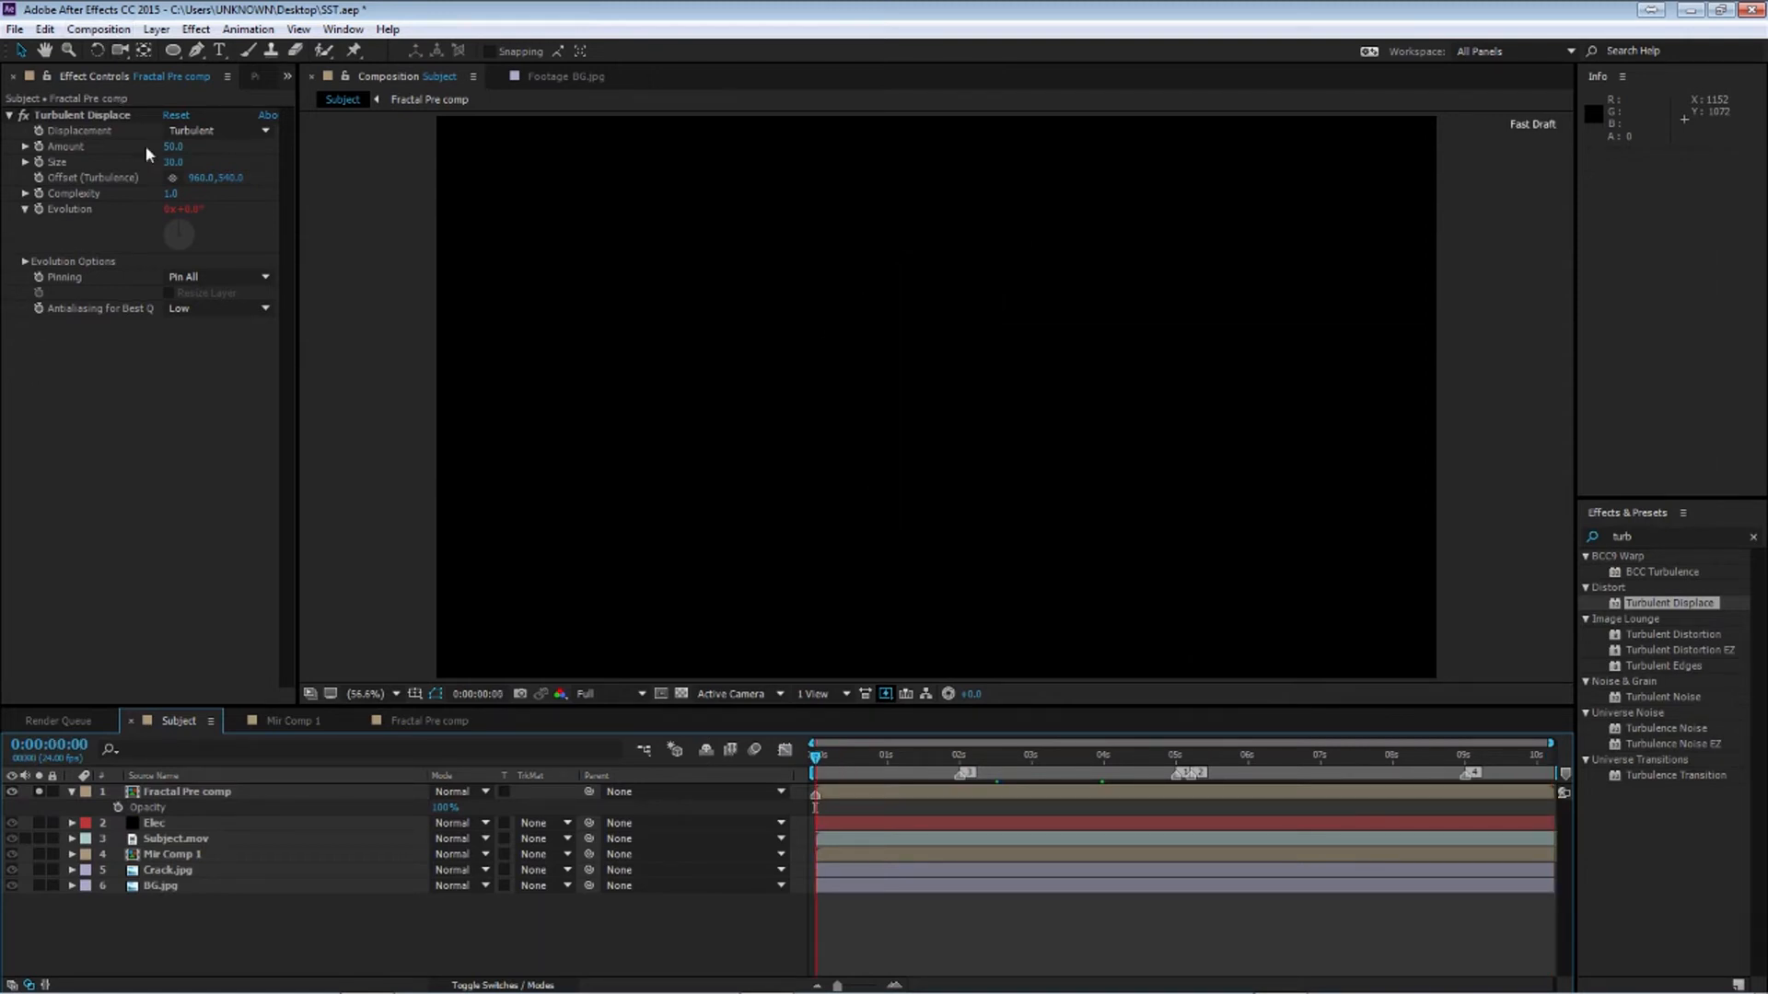
left_click_drag(815, 756, 1173, 771)
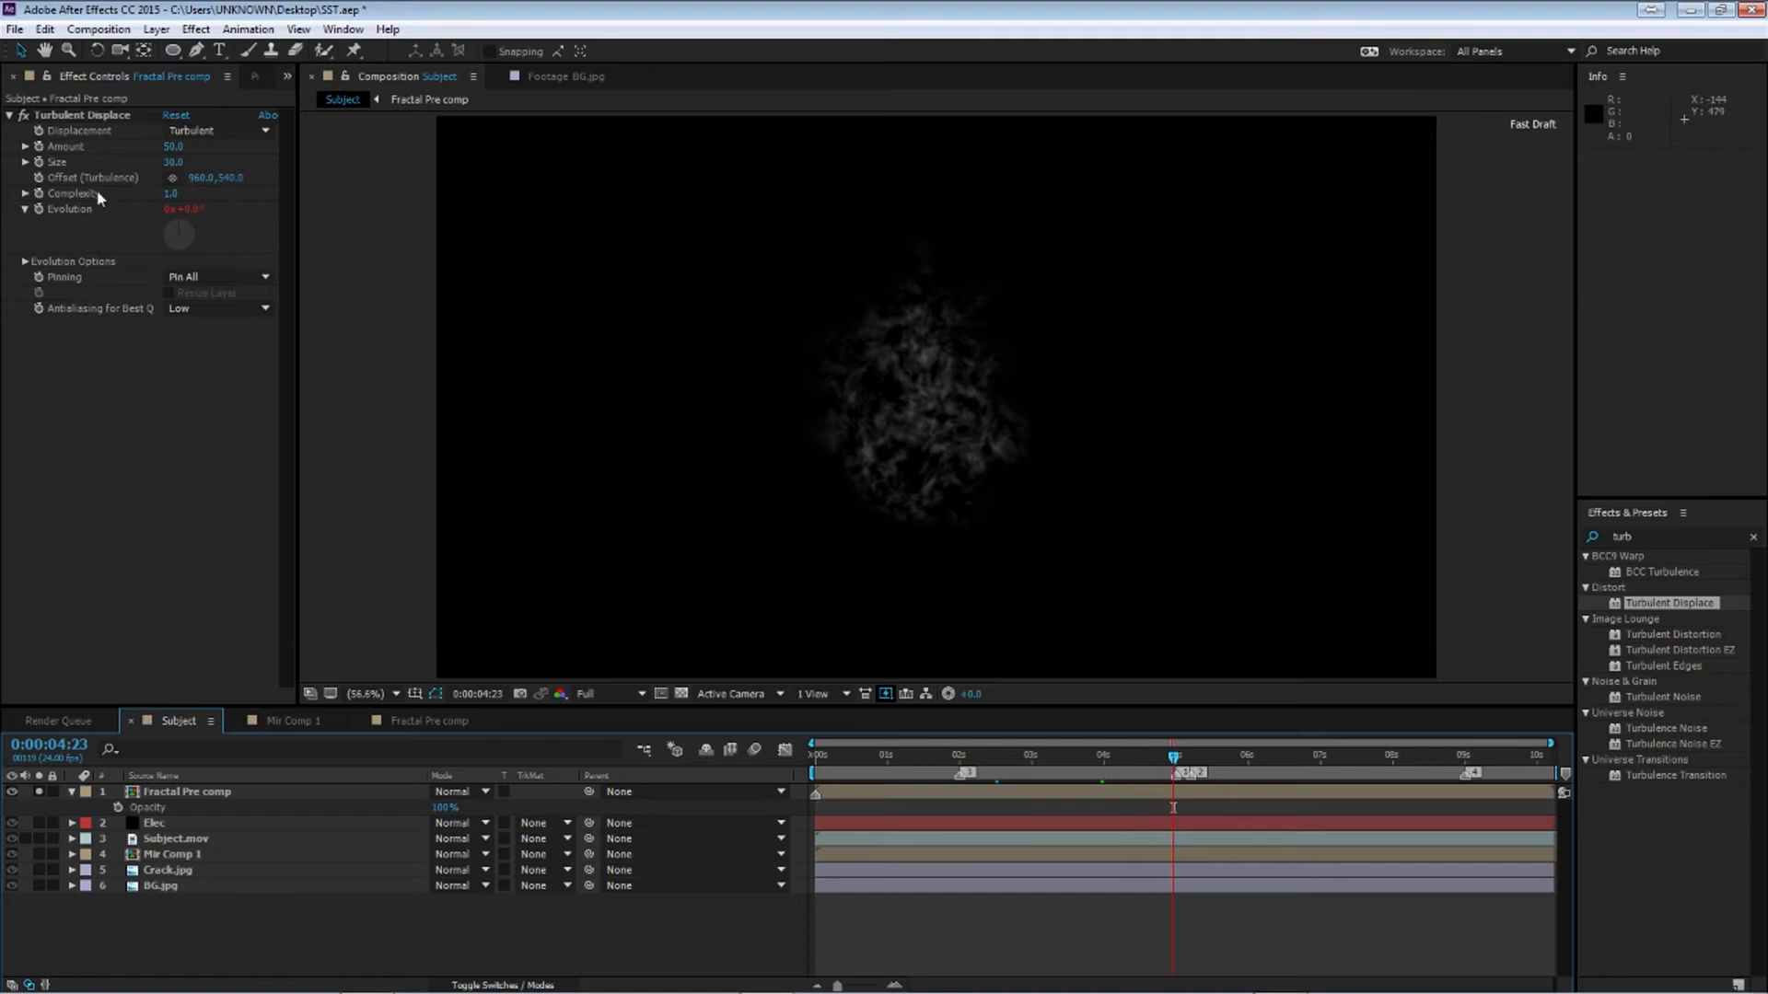
left_click(9, 116)
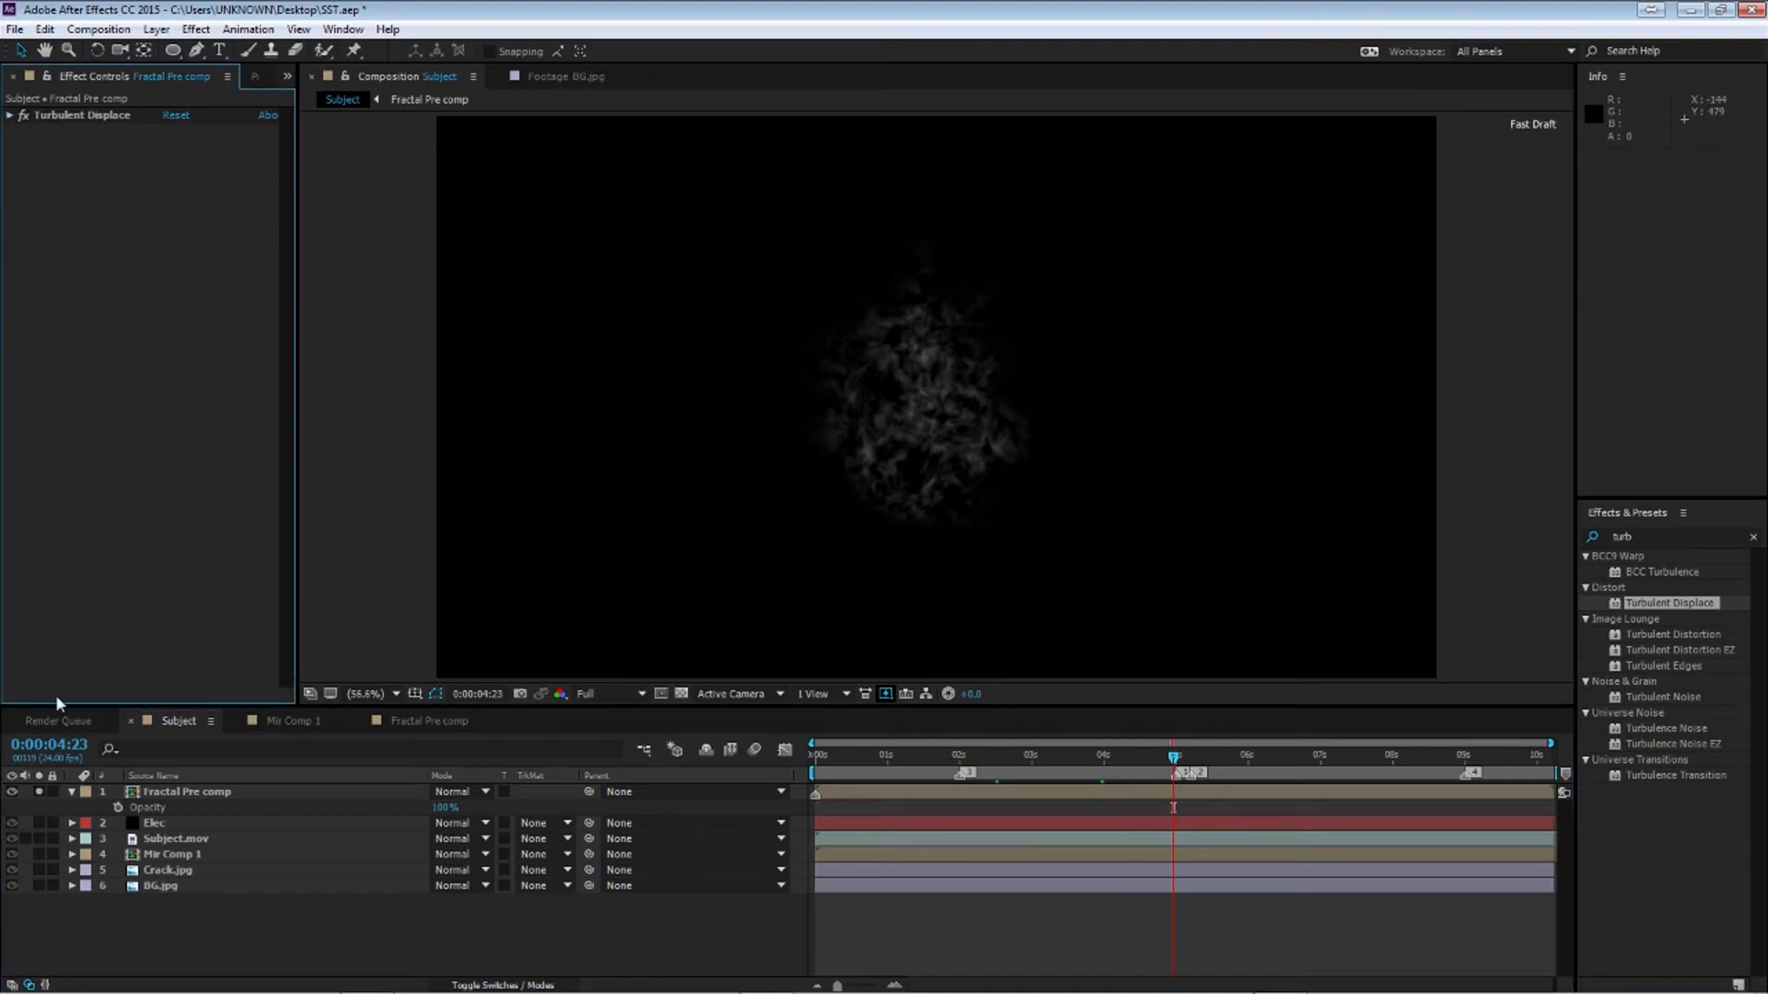
left_click(37, 796)
left_click(37, 792)
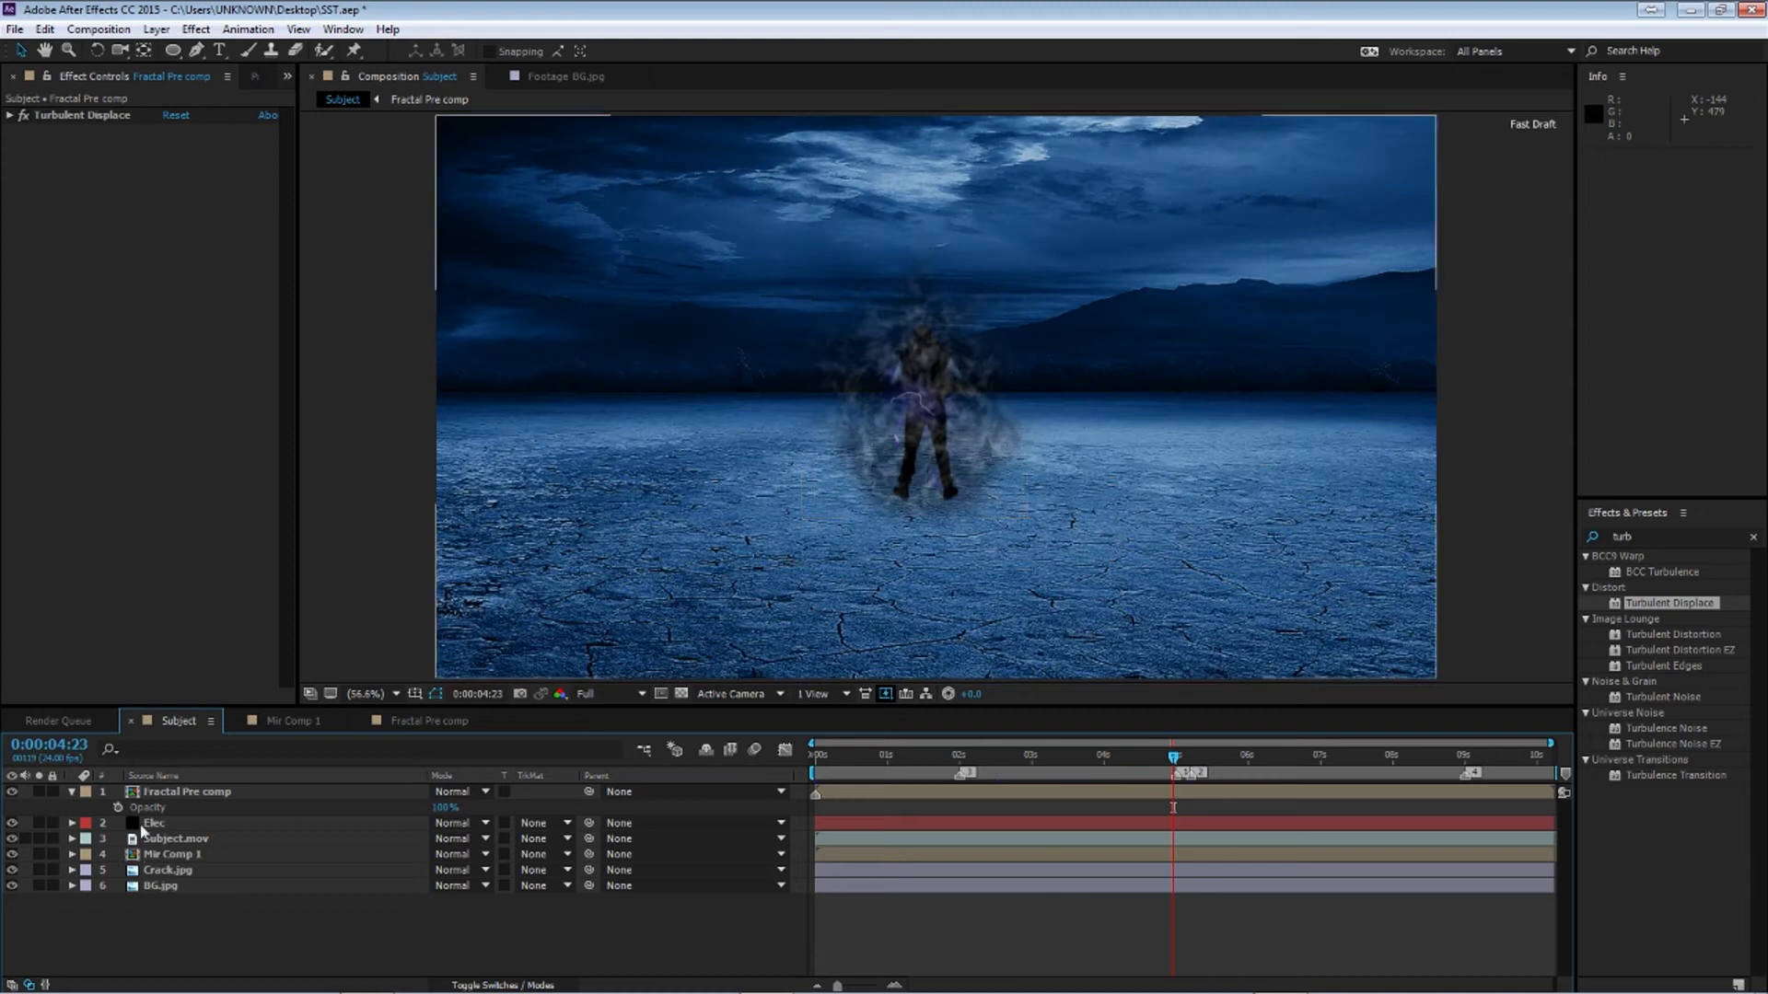
Apply the Hue/Saturation effect to the Fractal Pre comp layer
left_click(162, 797)
left_click(1675, 532)
type("hue")
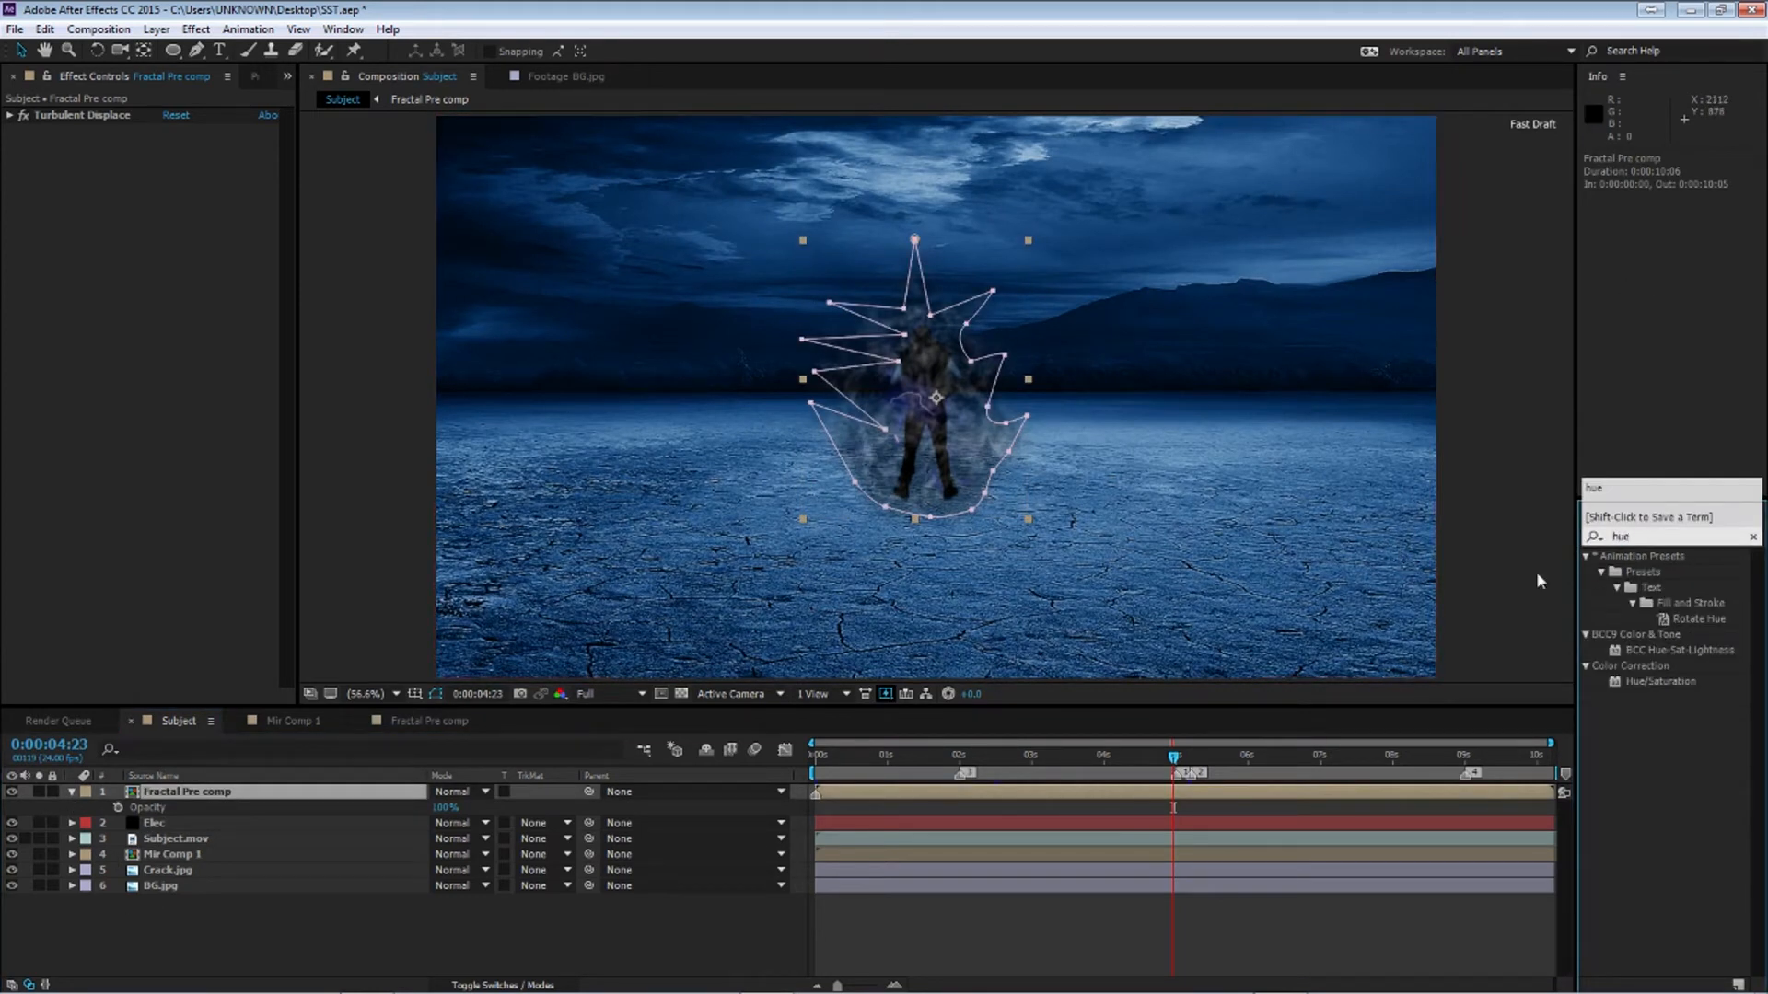
left_click_drag(1662, 681, 187, 560)
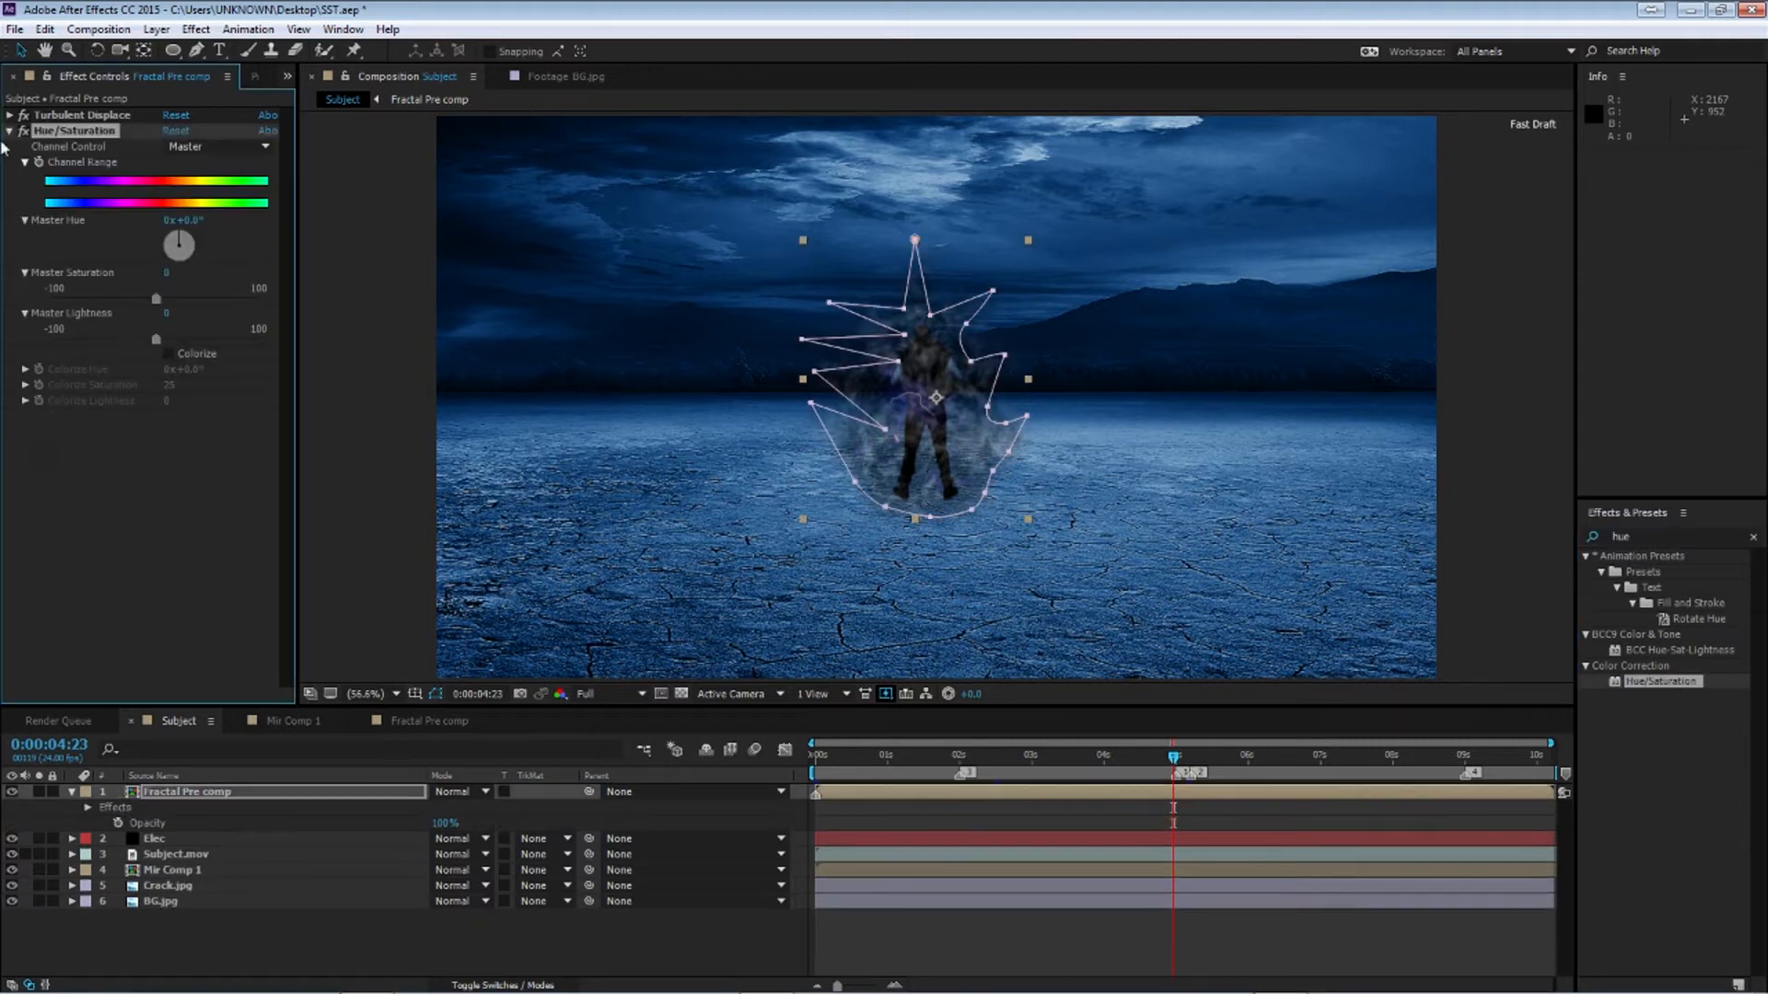
Enable Colorize and set Colorize Saturation to 100 and Colorize Hue to about 200°
left_click(170, 353)
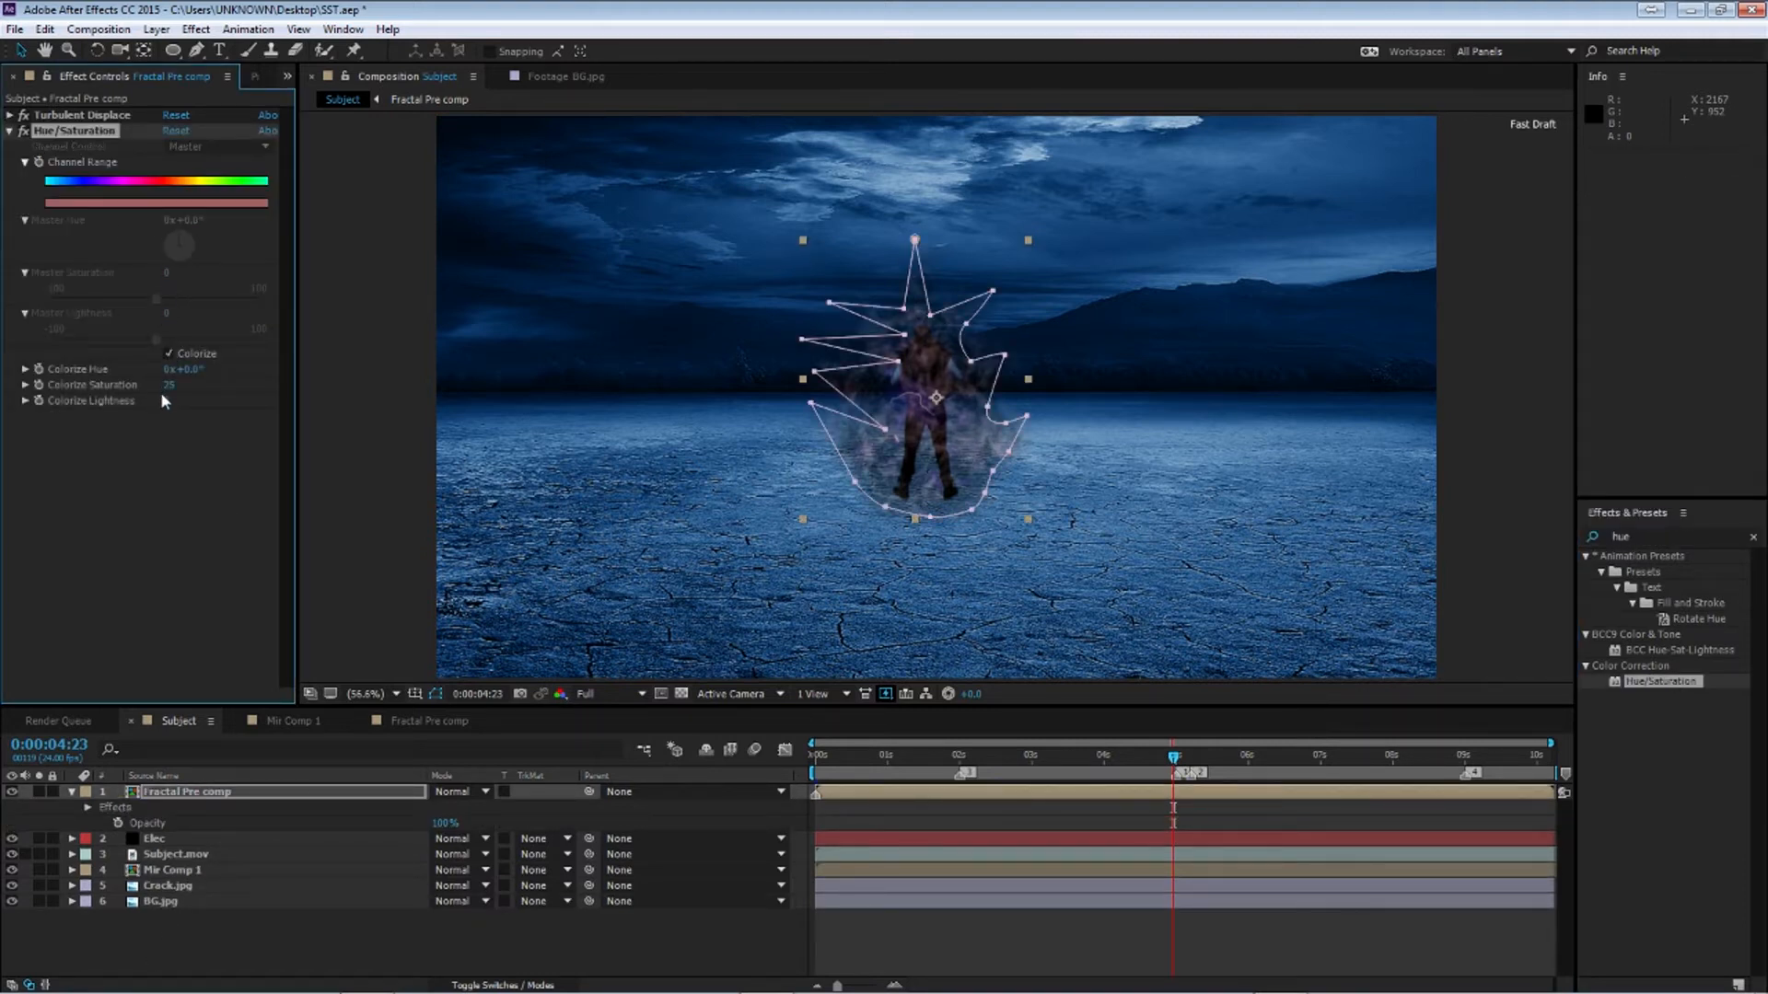
left_click_drag(168, 386, 475, 274)
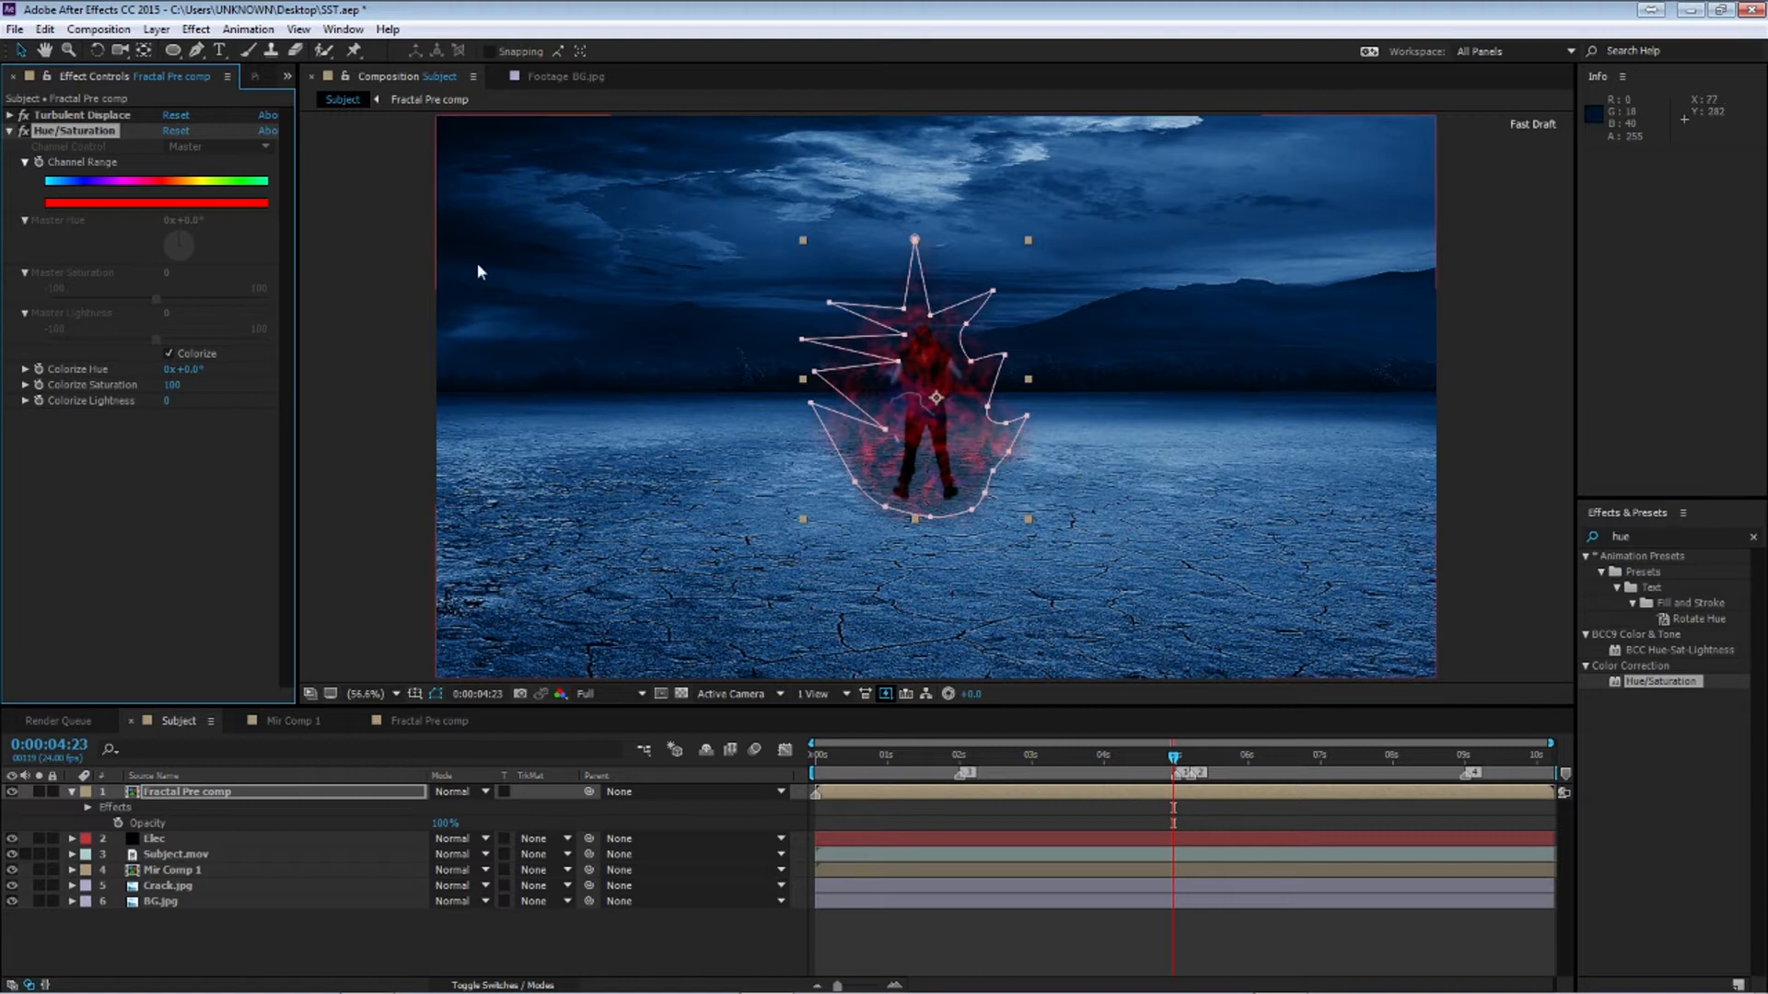
left_click_drag(184, 369, 406, 380)
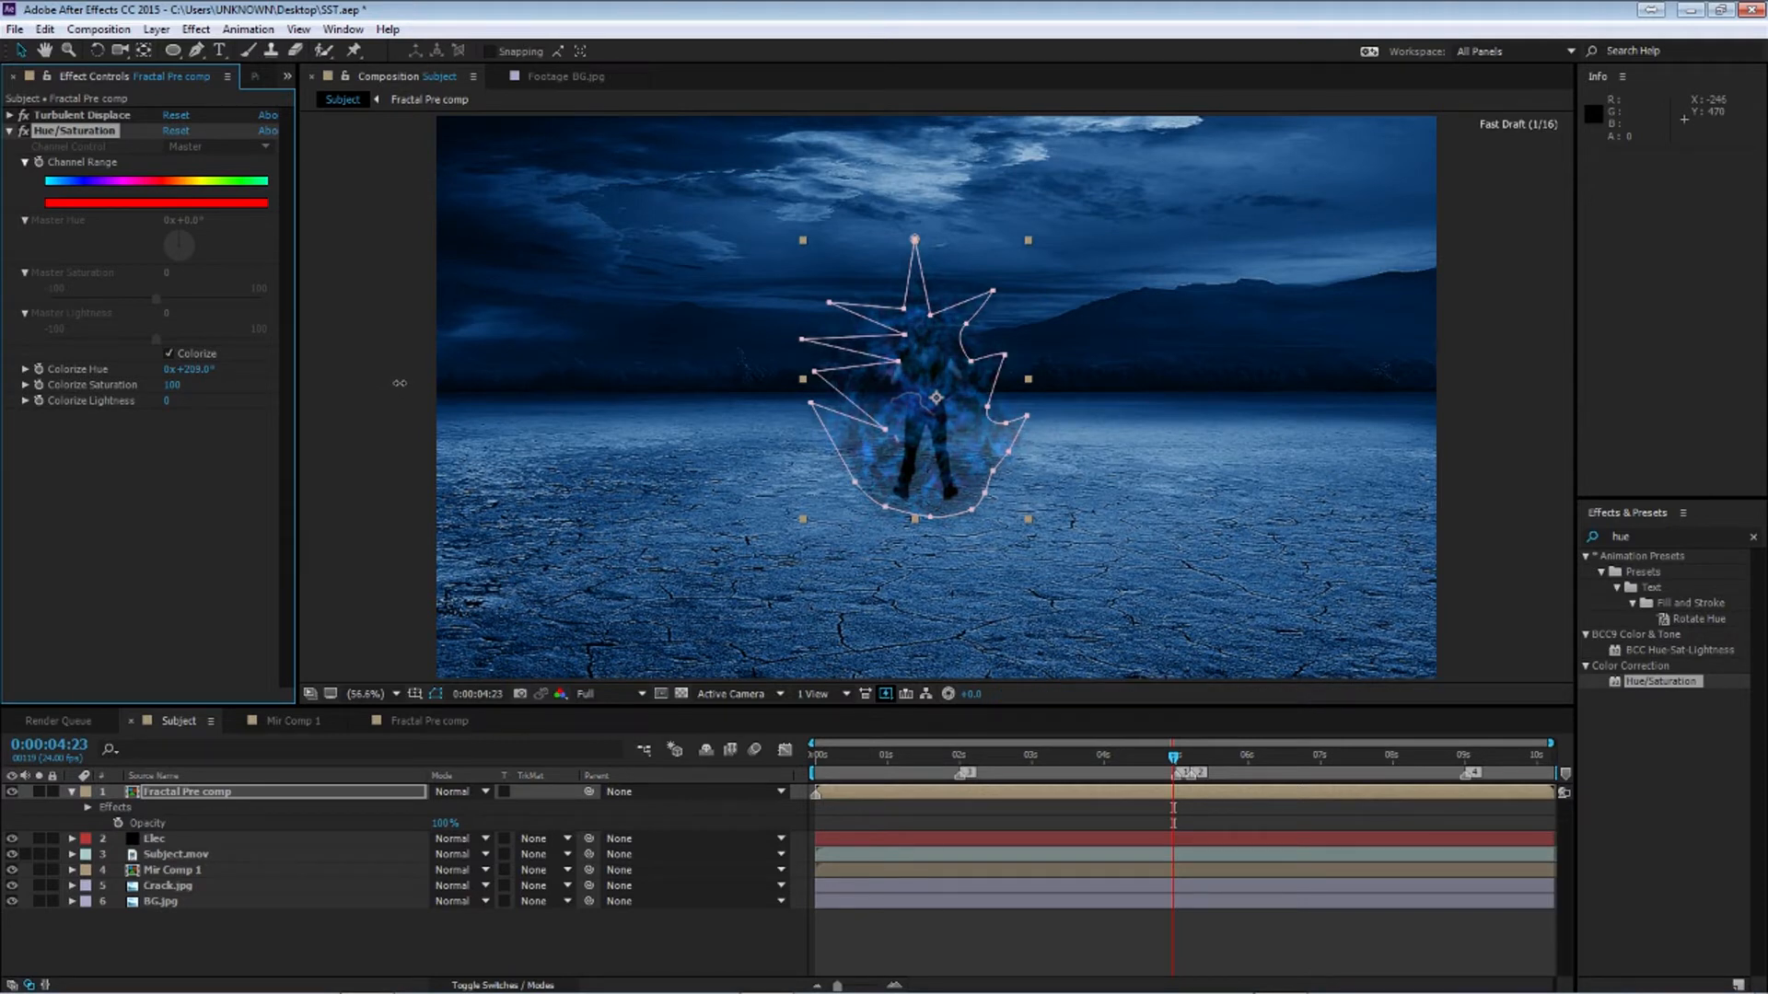
left_click_drag(400, 383, 399, 383)
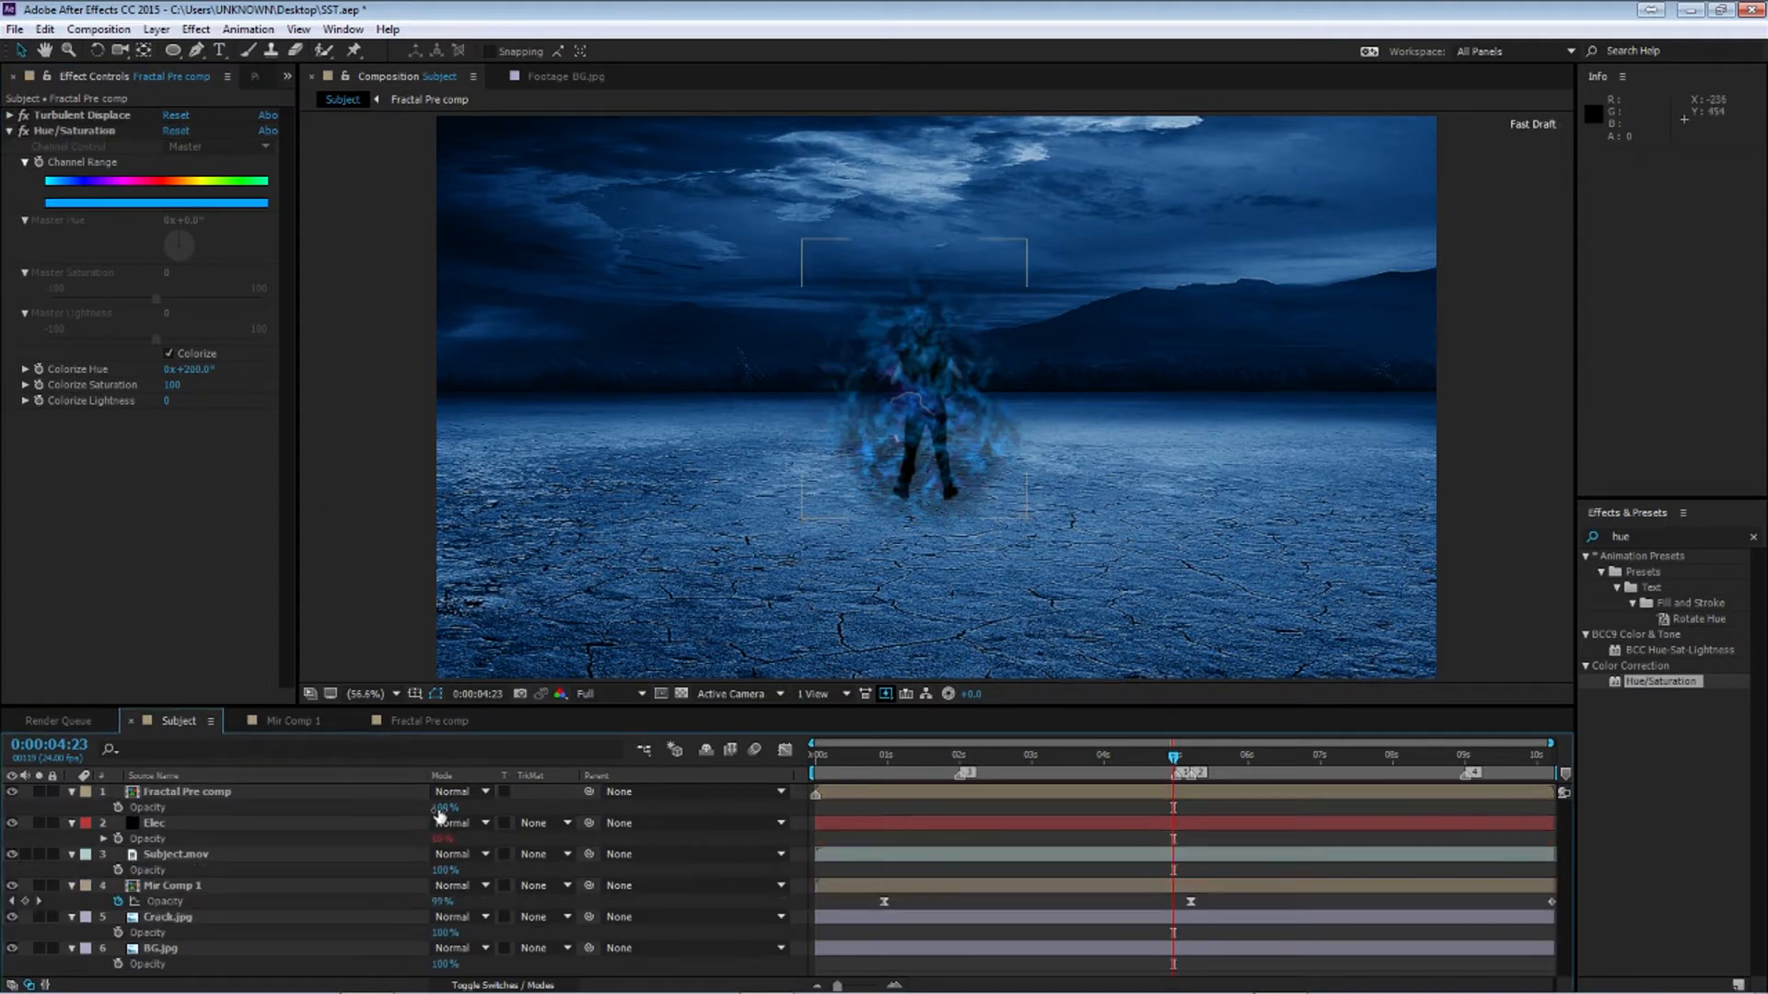
Set the Fractal Pre comp layer's opacity to 75% and its blending mode to Screen
left_click(440, 808)
key("Return")
key("space")
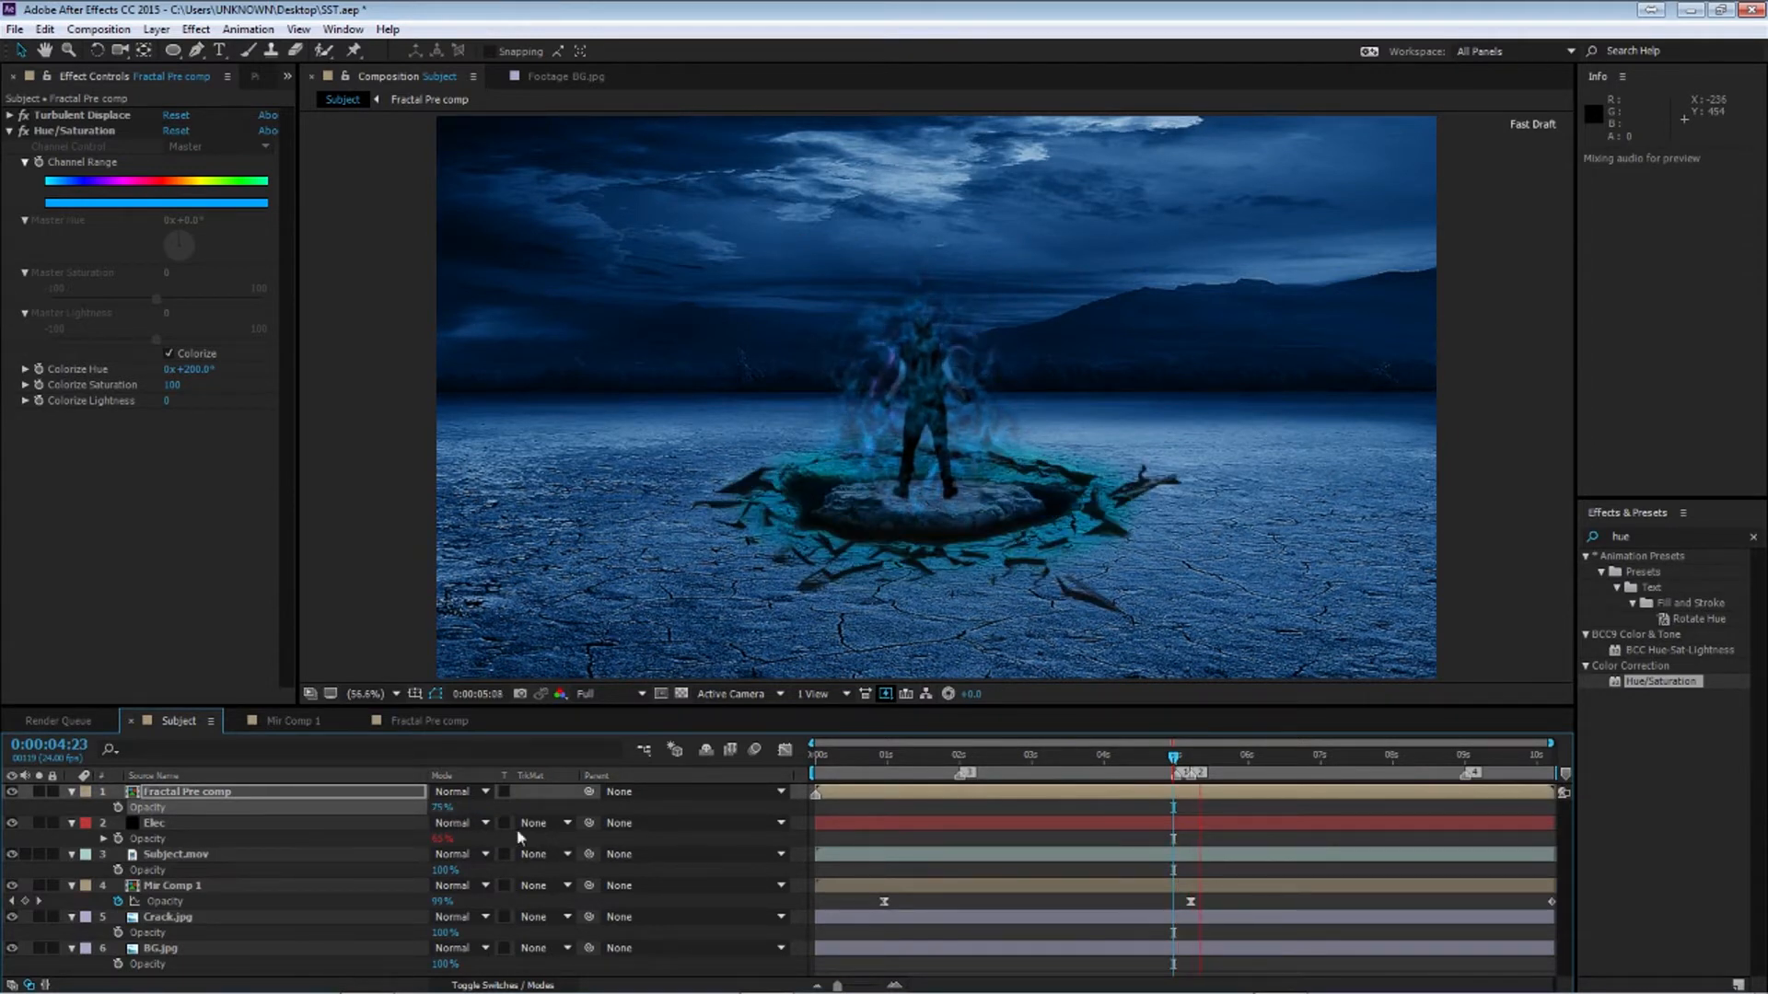
left_click_drag(1175, 760, 1193, 763)
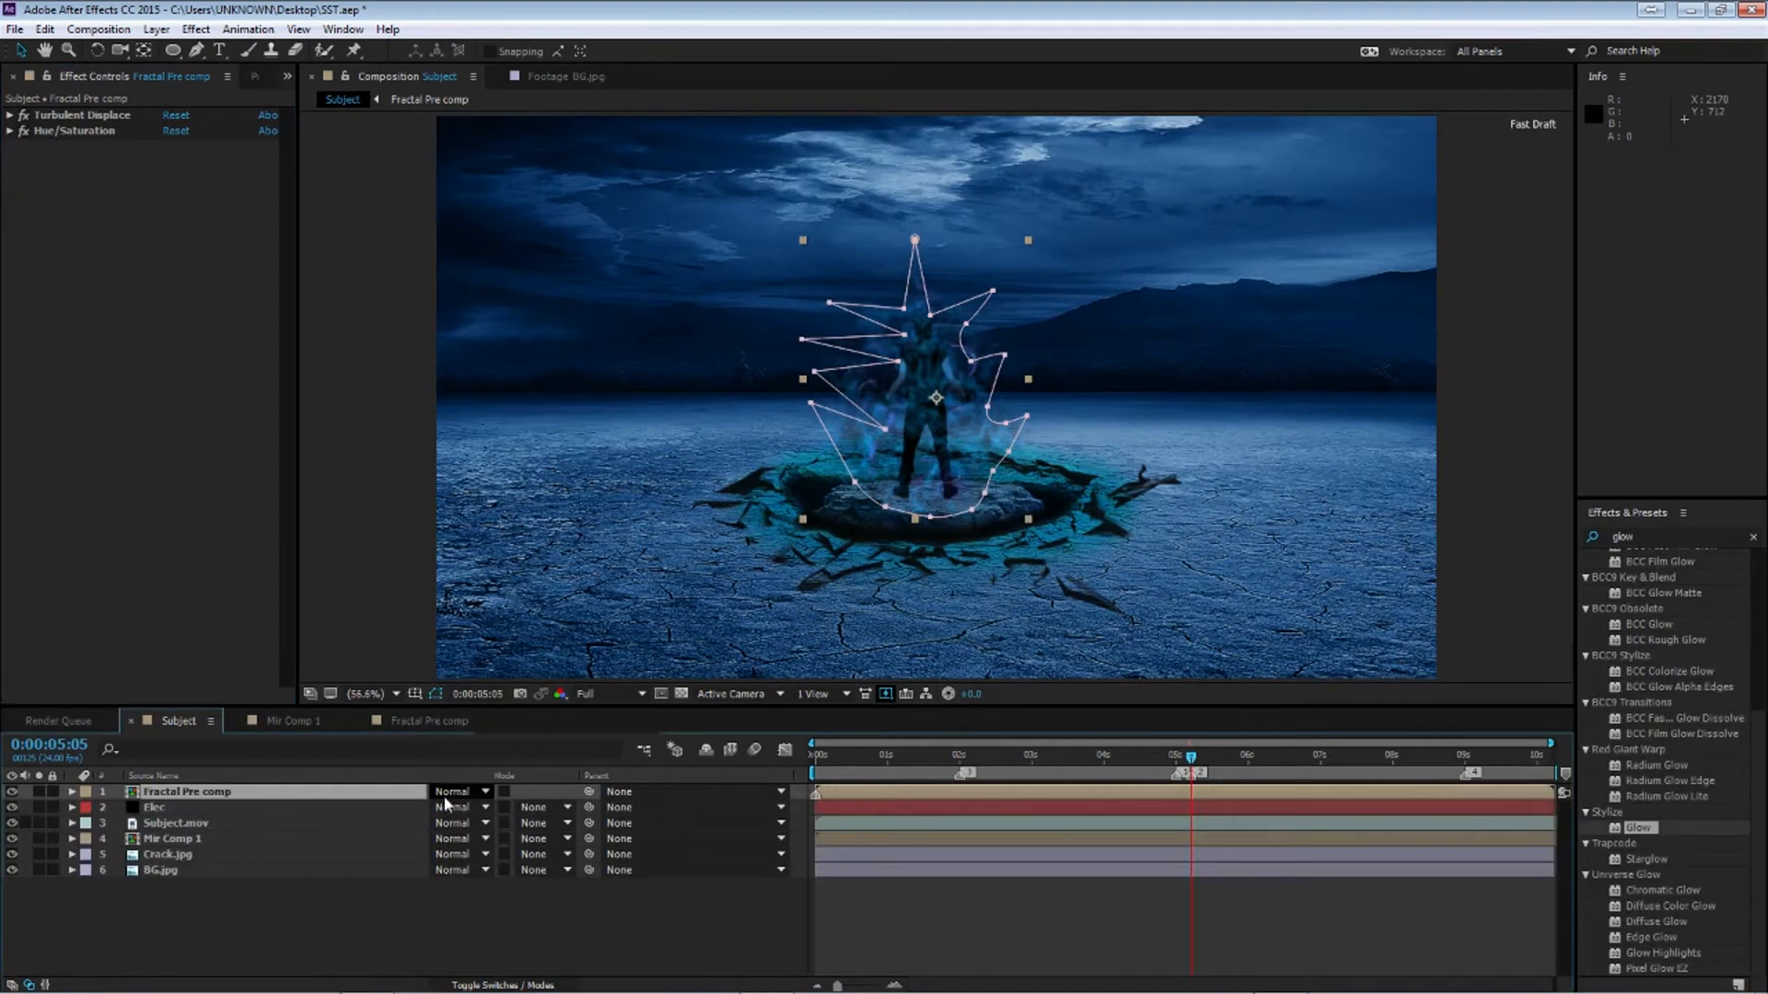
left_click(443, 796)
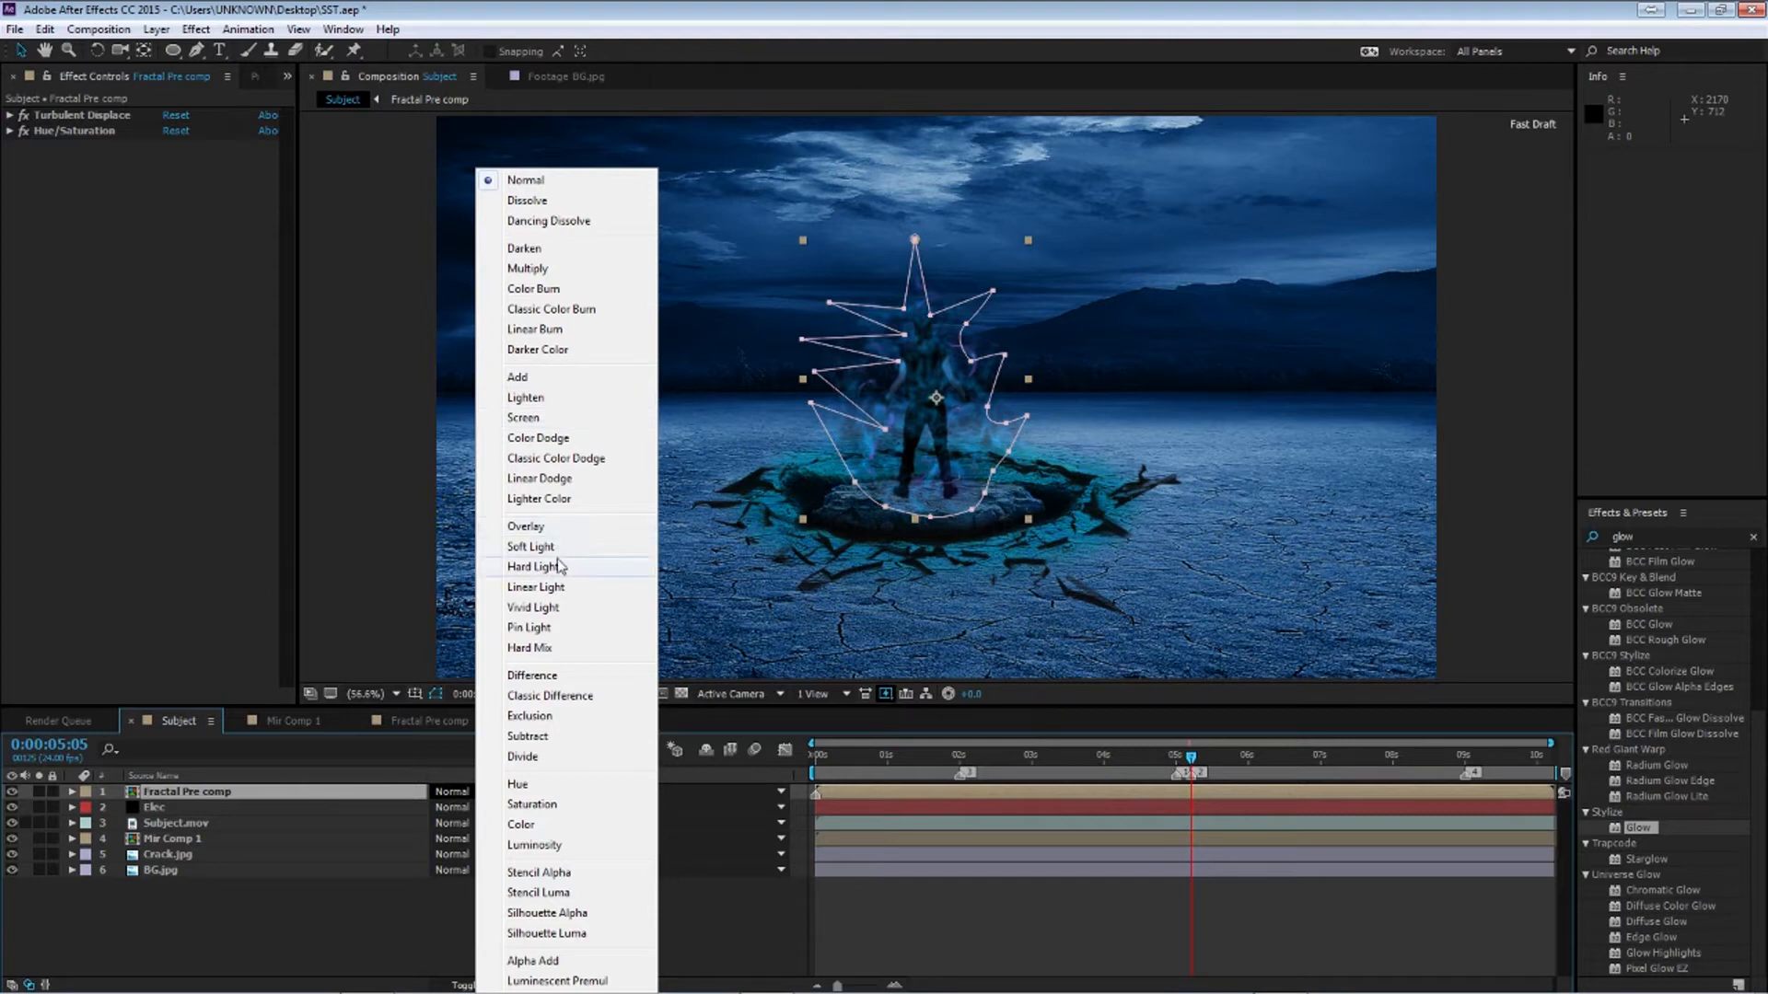
left_click(558, 421)
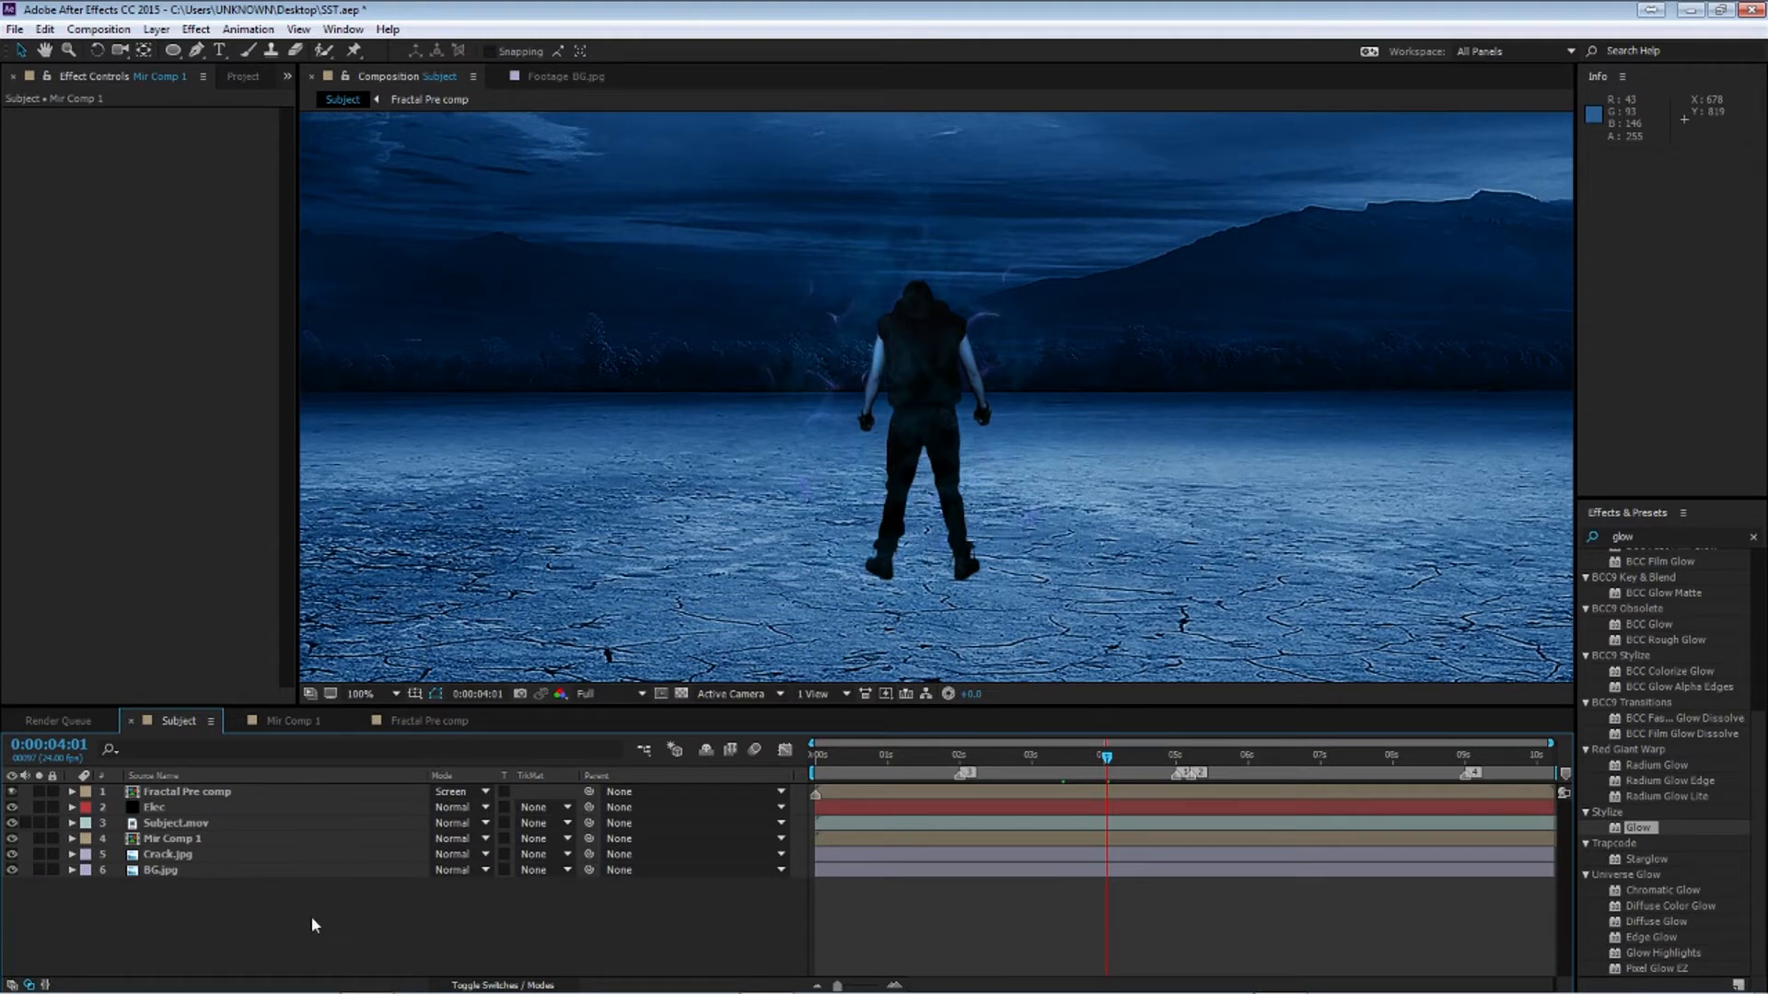
Create a new comp-sized solid named Particles
key("ctrl+y")
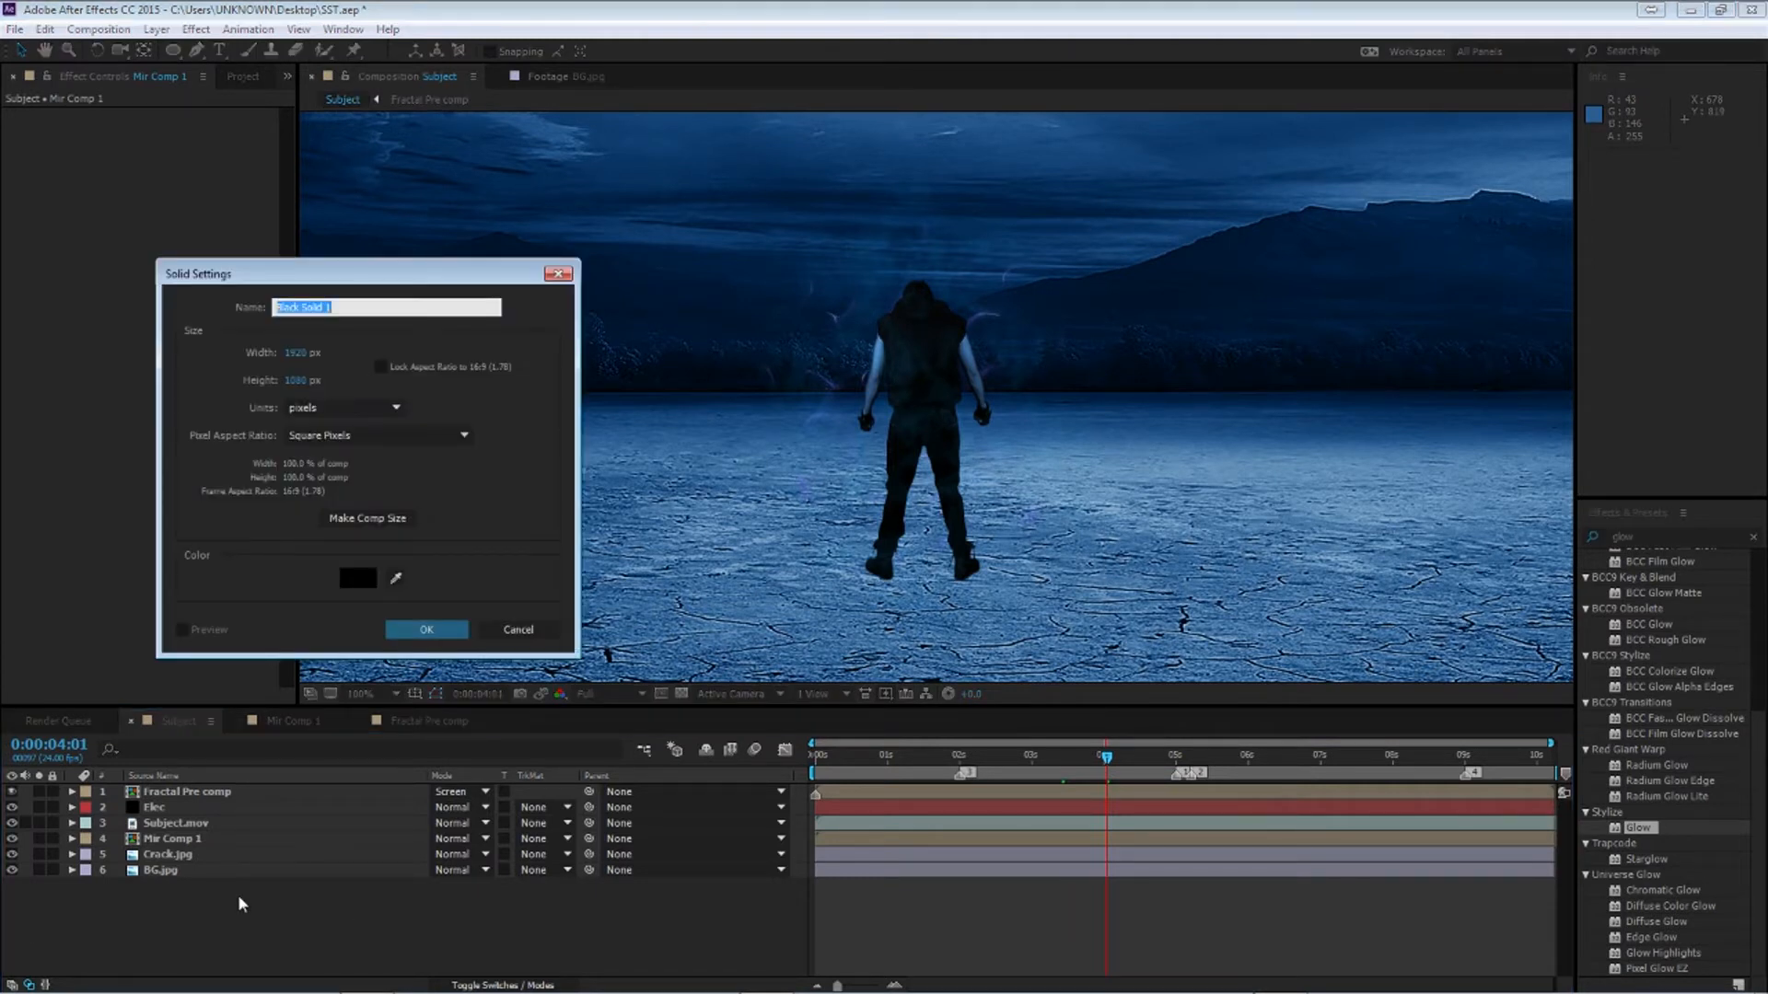
type("Particles")
key("Return")
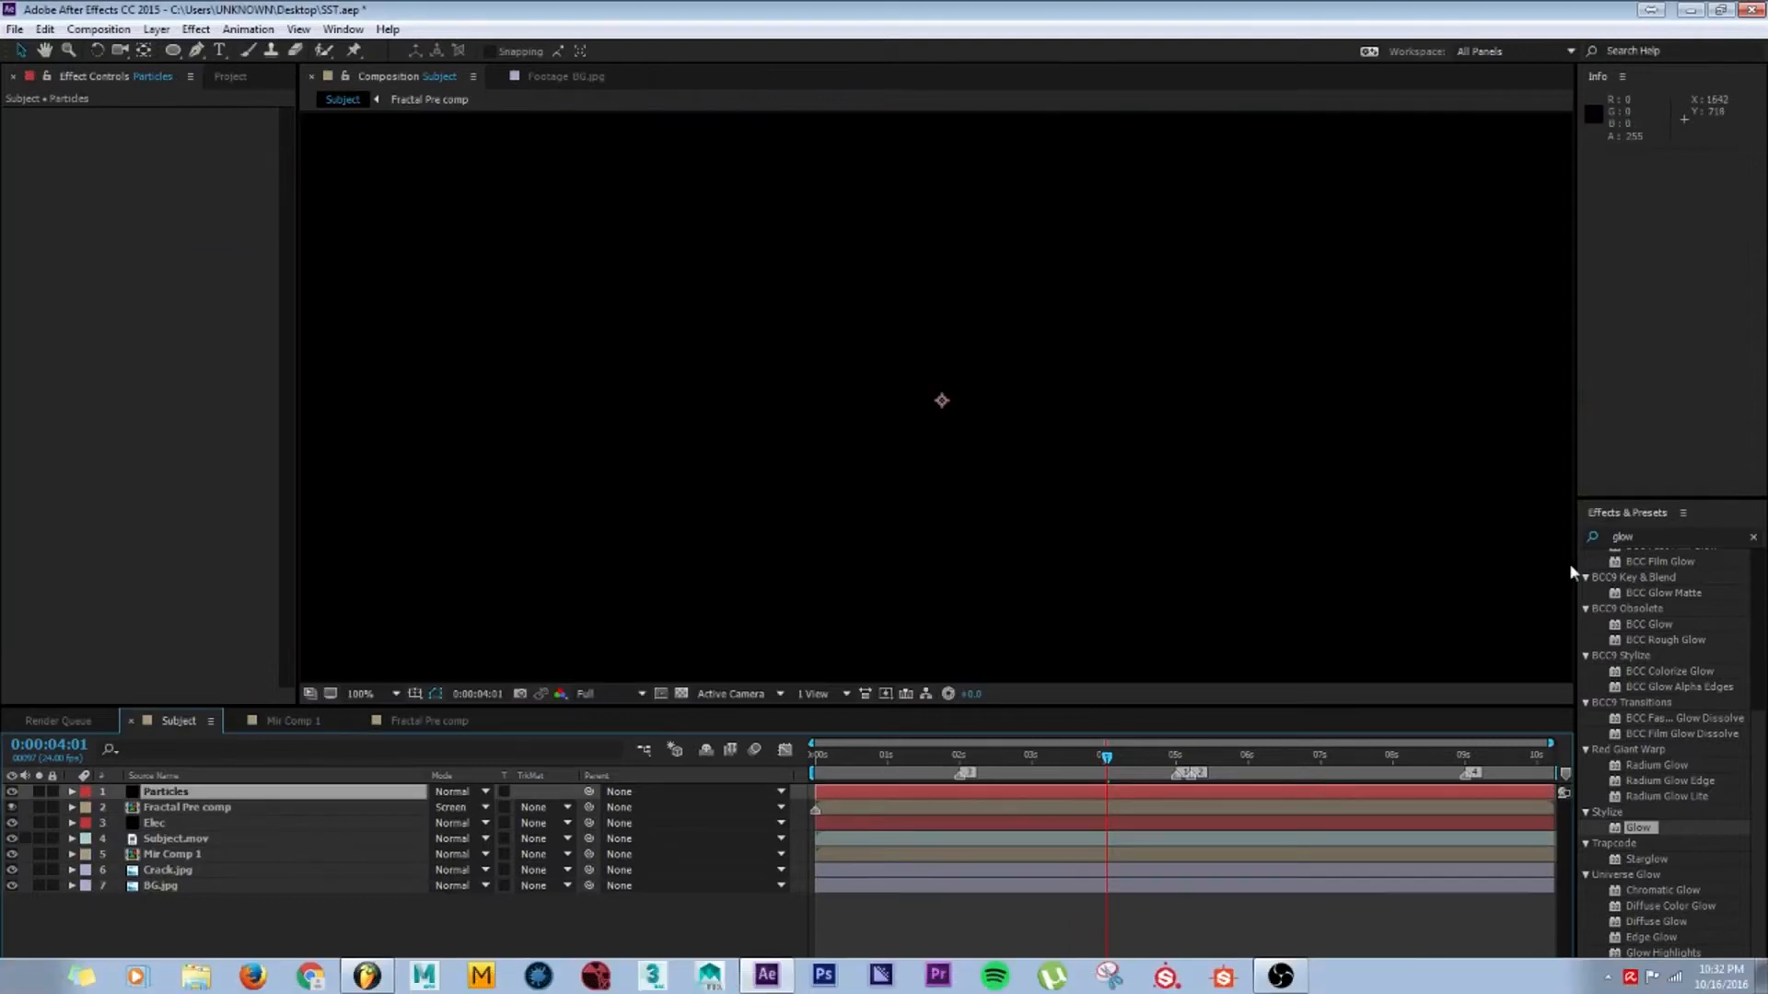
Apply Trapcode Particular to the Particles layer
left_click(1647, 537)
double_click(1648, 537)
type("part")
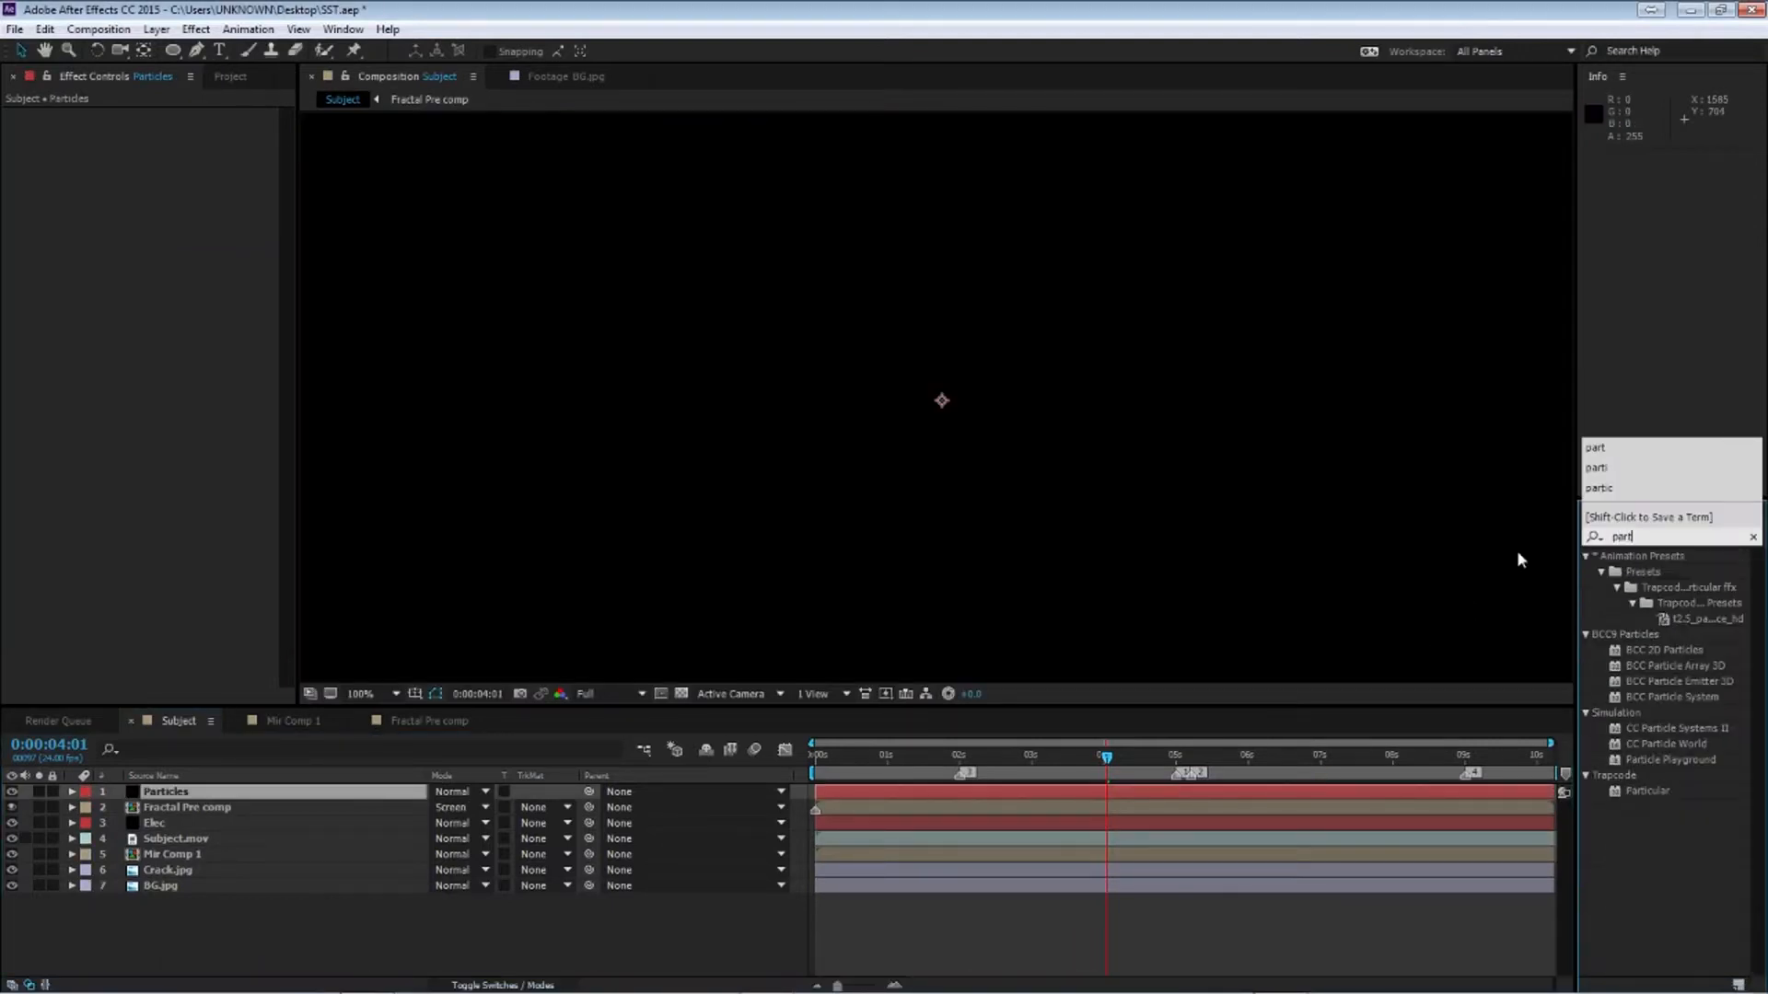
double_click(1648, 790)
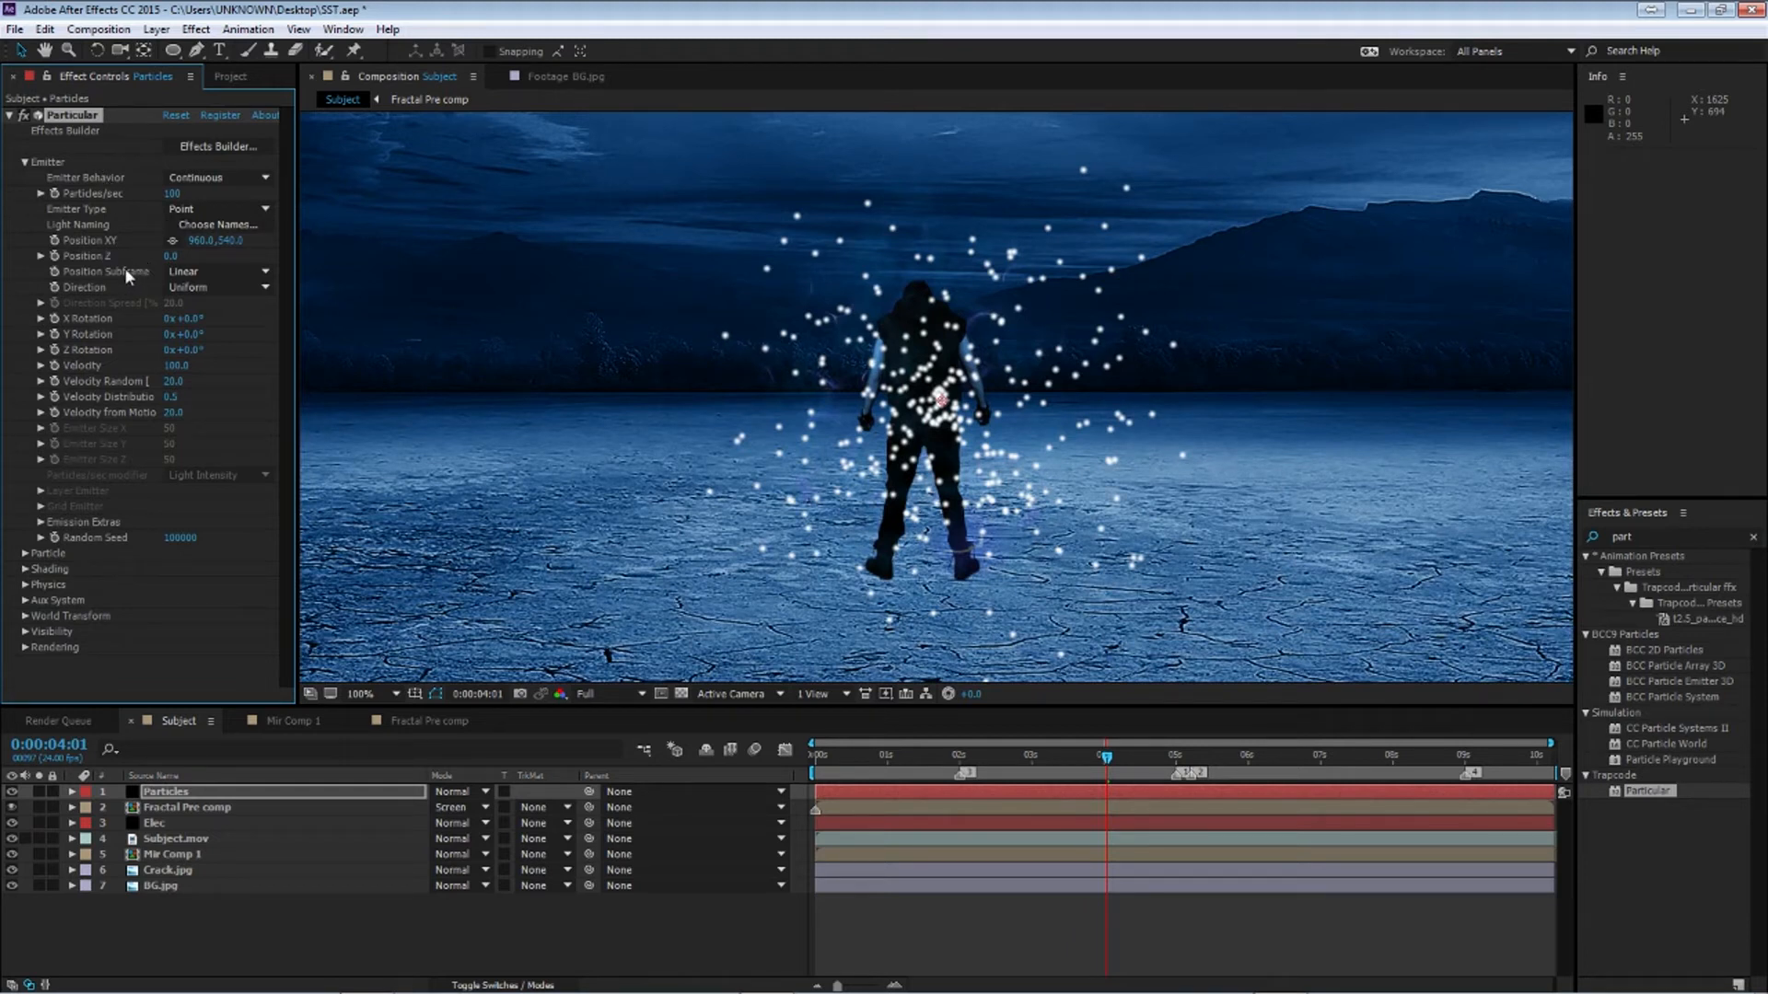
Set the Particular emitter type to Sphere
left_click_drag(1107, 756, 1116, 759)
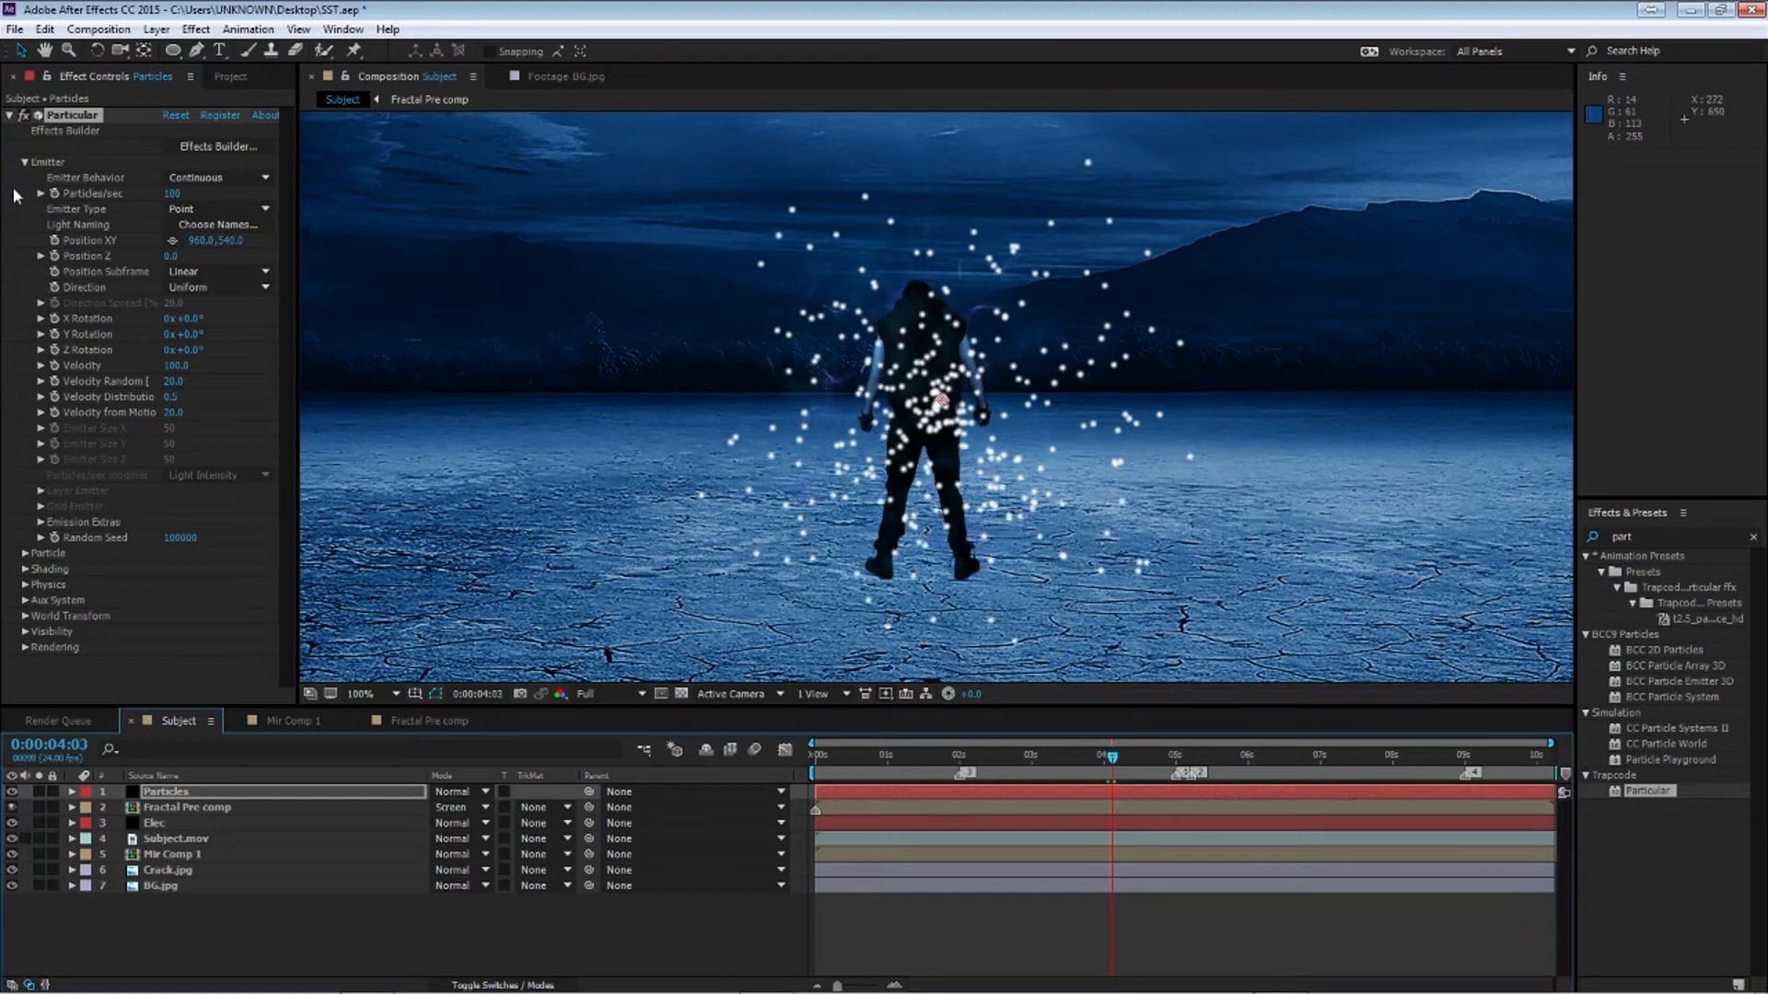
left_click(215, 178)
left_click(228, 200)
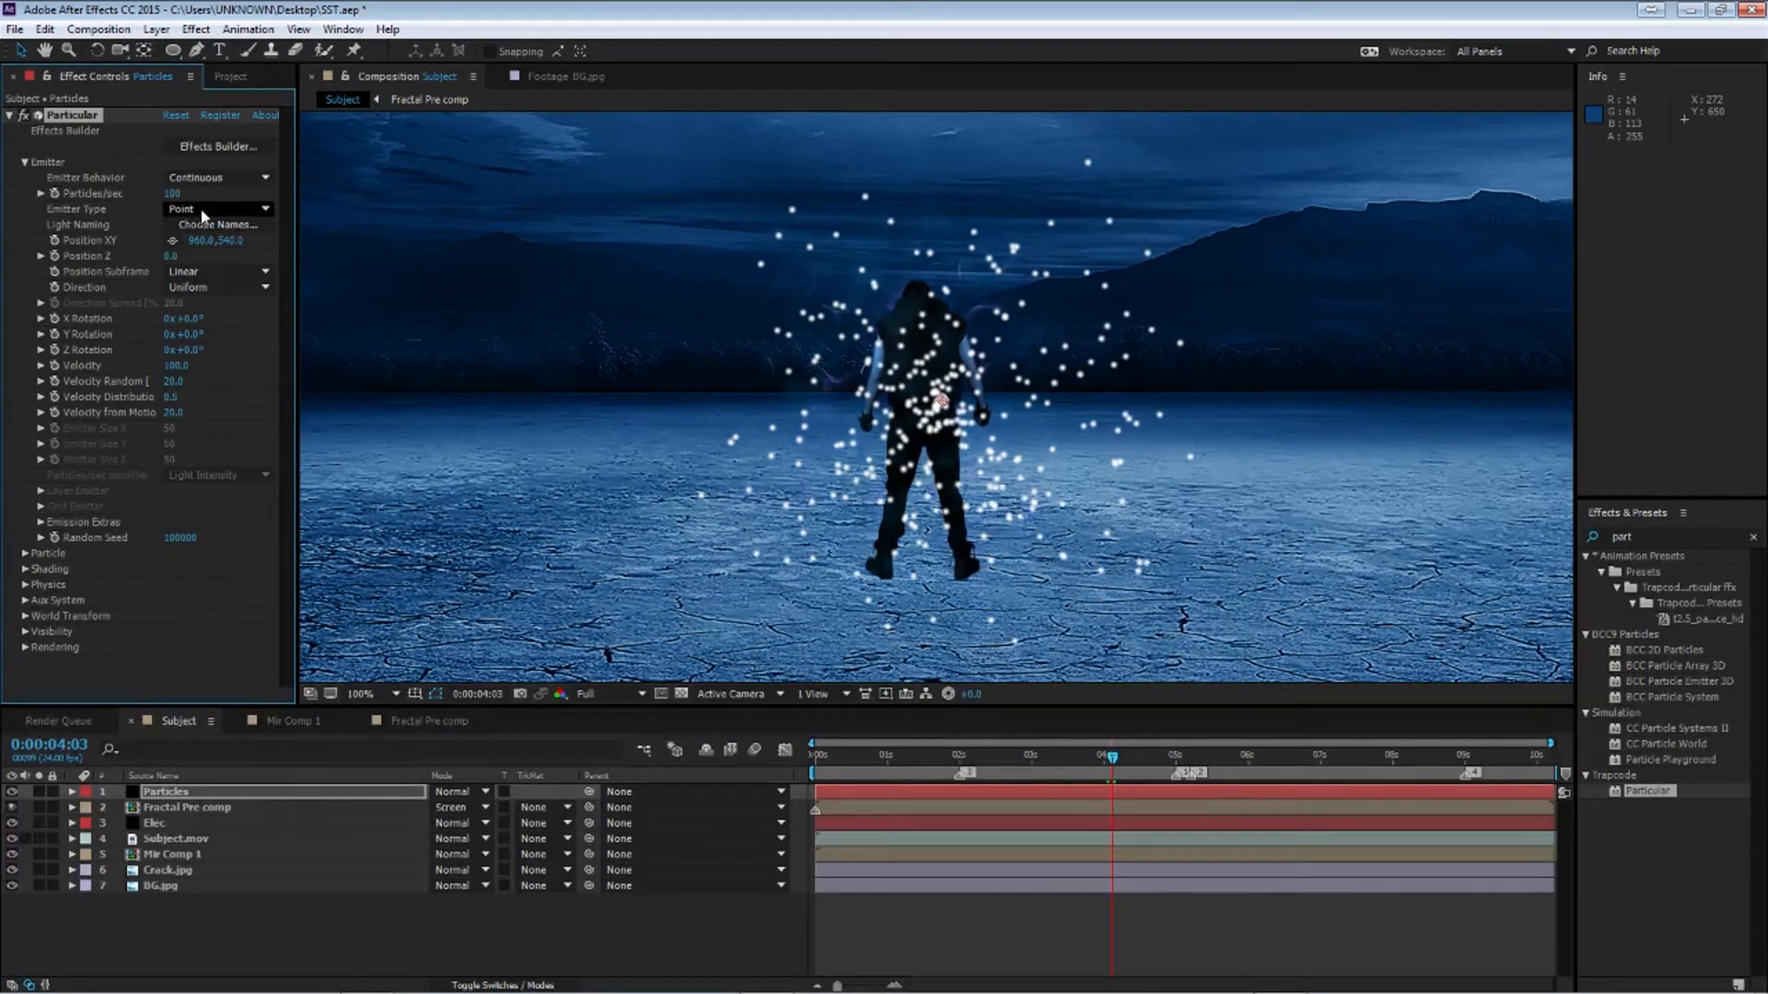
left_click(204, 210)
left_click(235, 269)
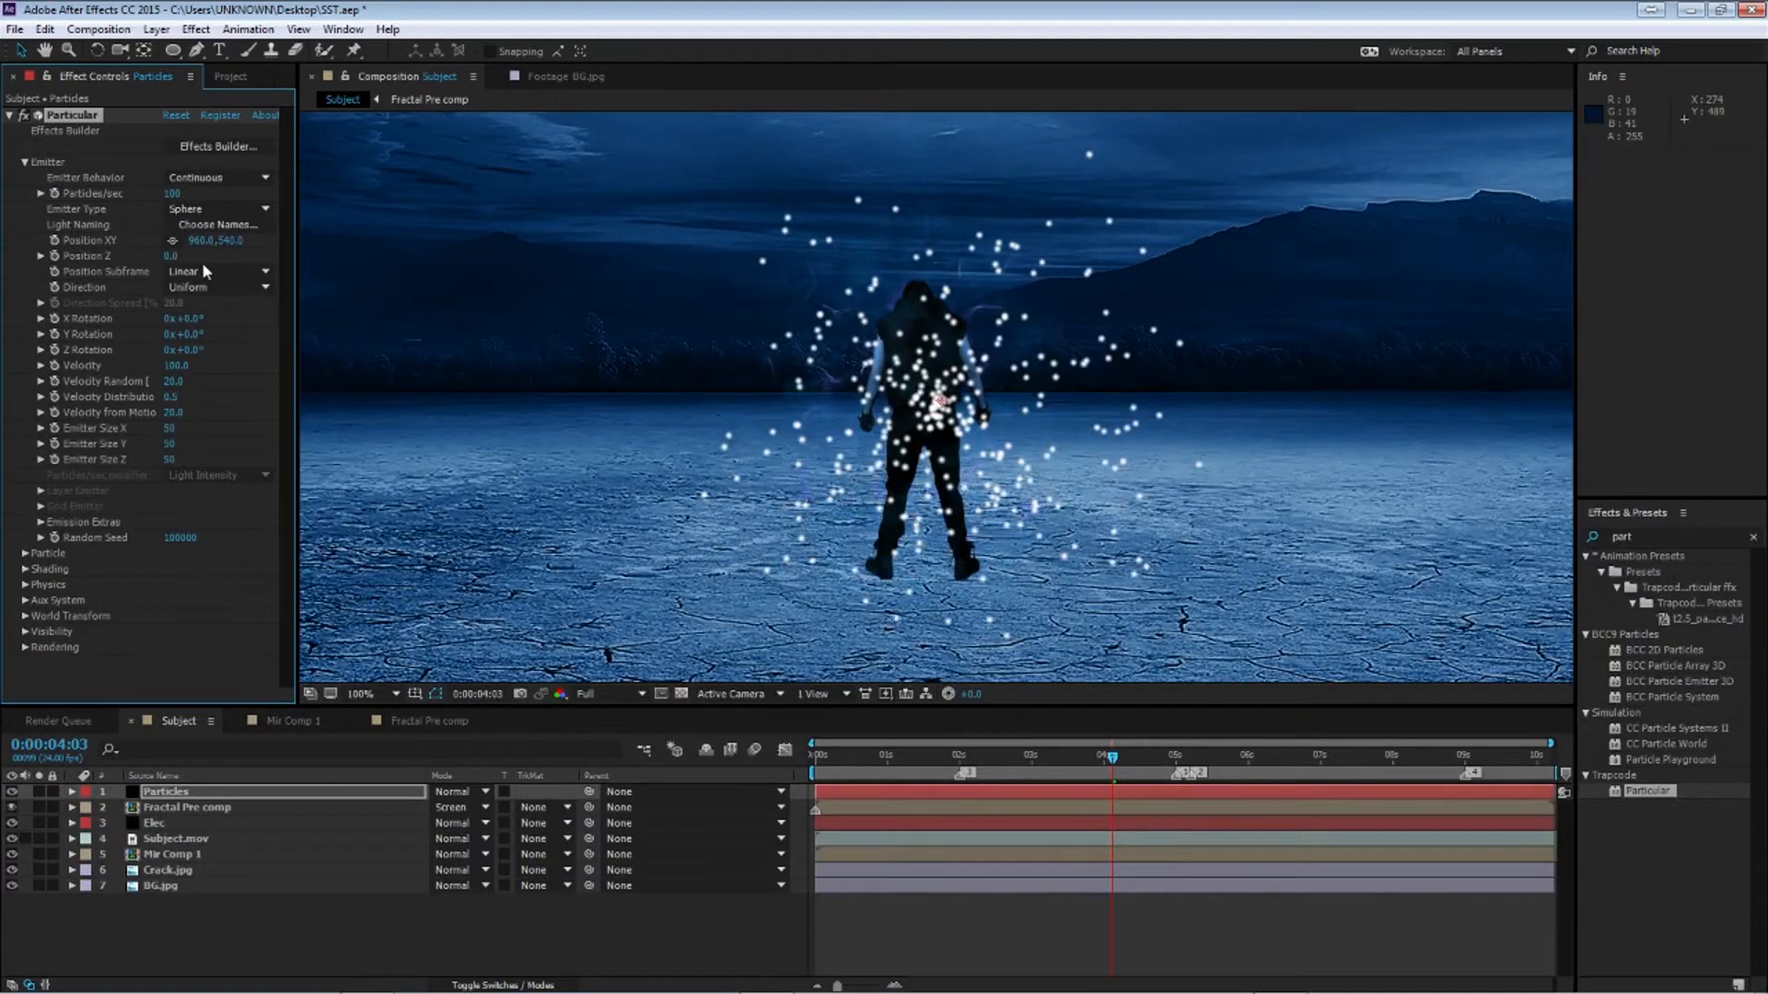
Place the emitter's Position XY at the subject's feet, about 944, 733
left_click(172, 240)
left_click(930, 577)
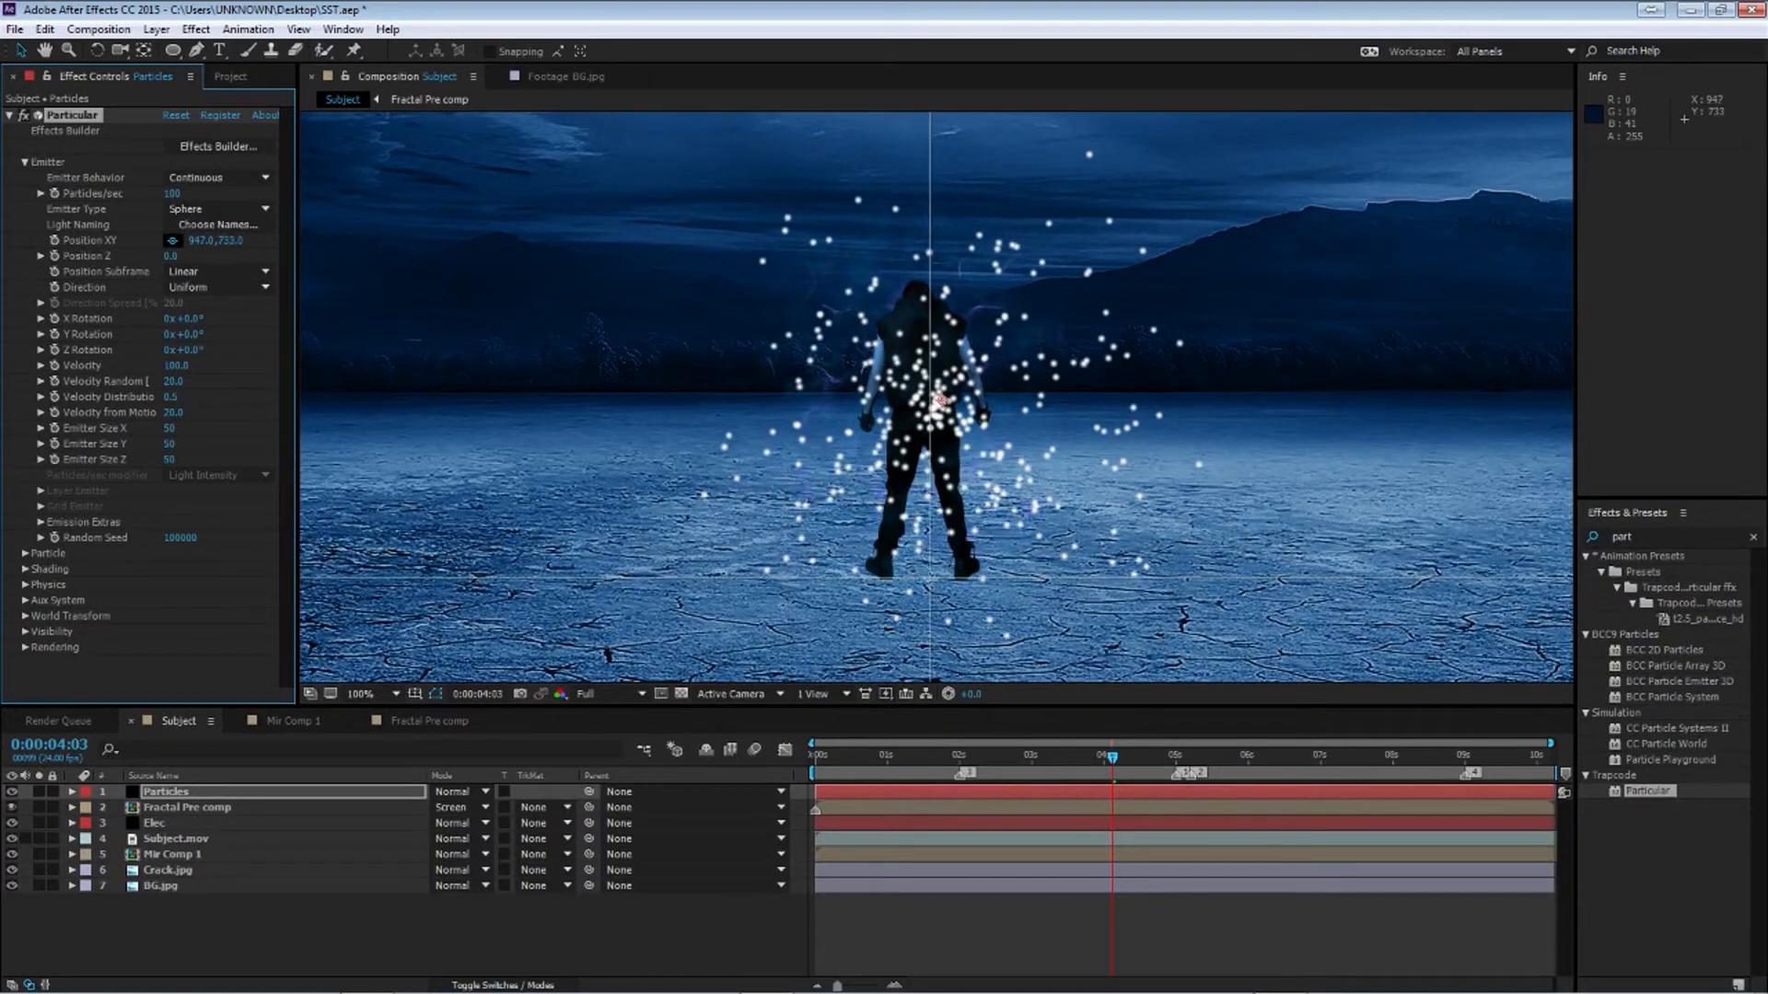
left_click(928, 575)
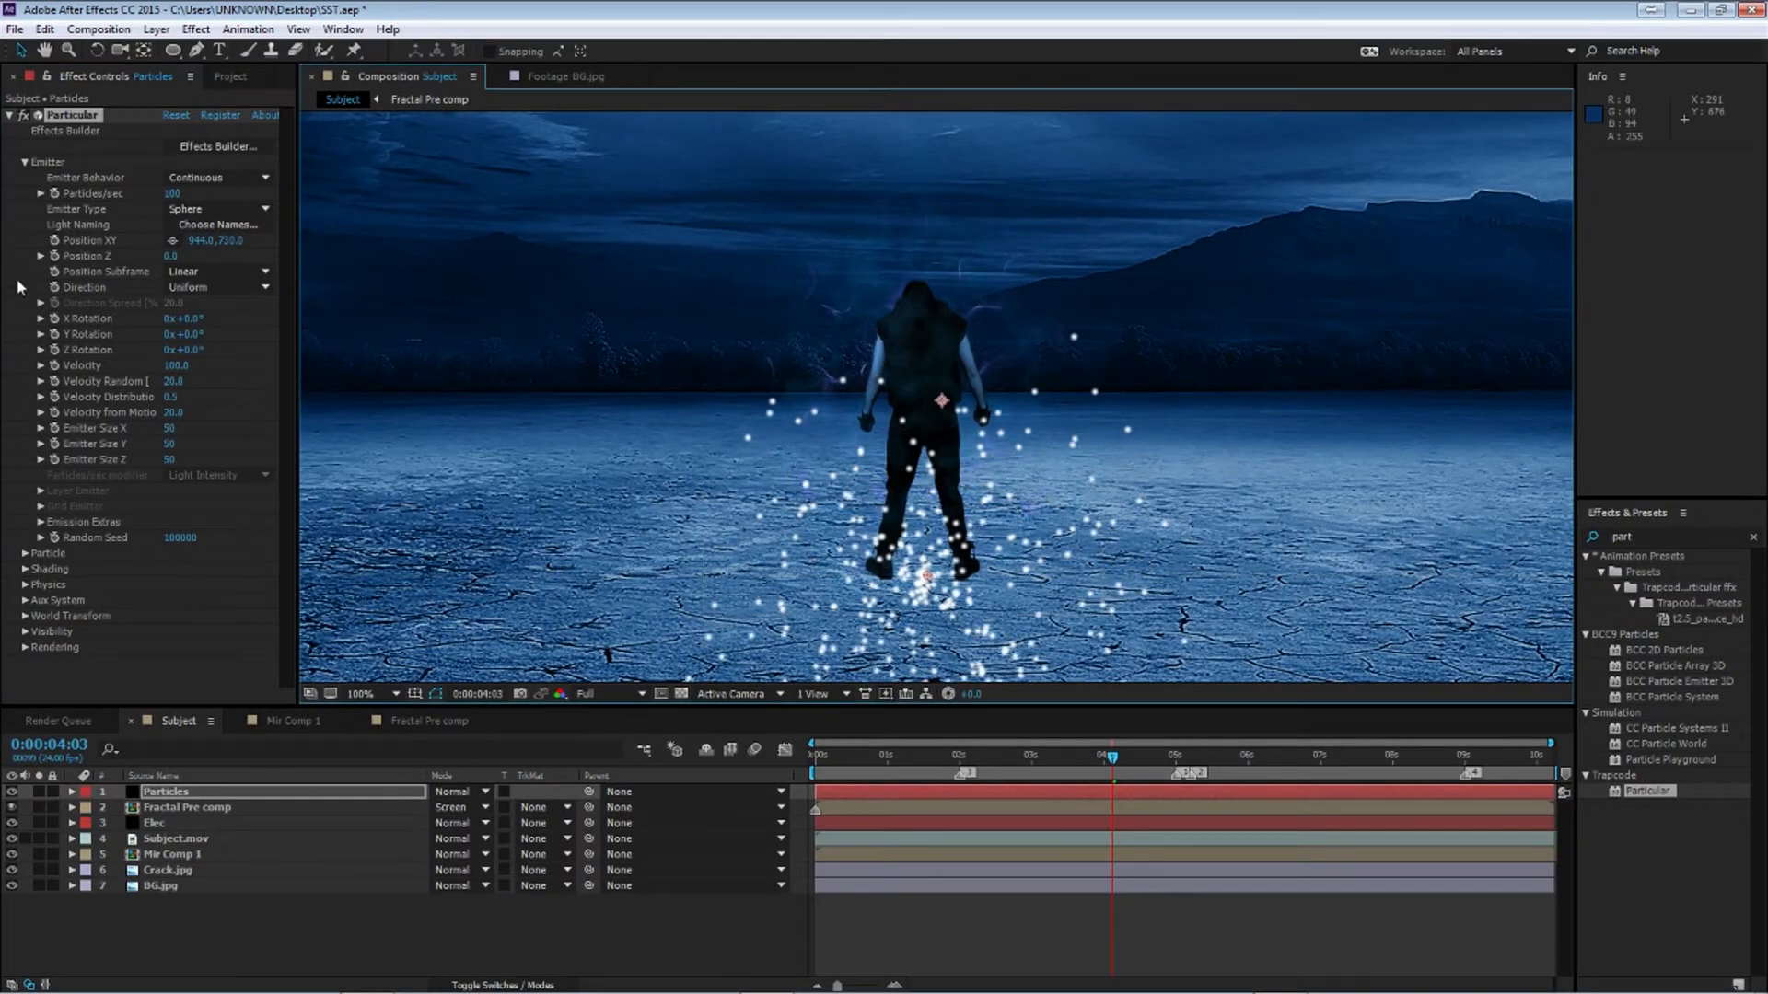
Set the Particular emitter's Emitter Size X and Z to 400 and Emitter Size Y to 0
left_click(170, 429)
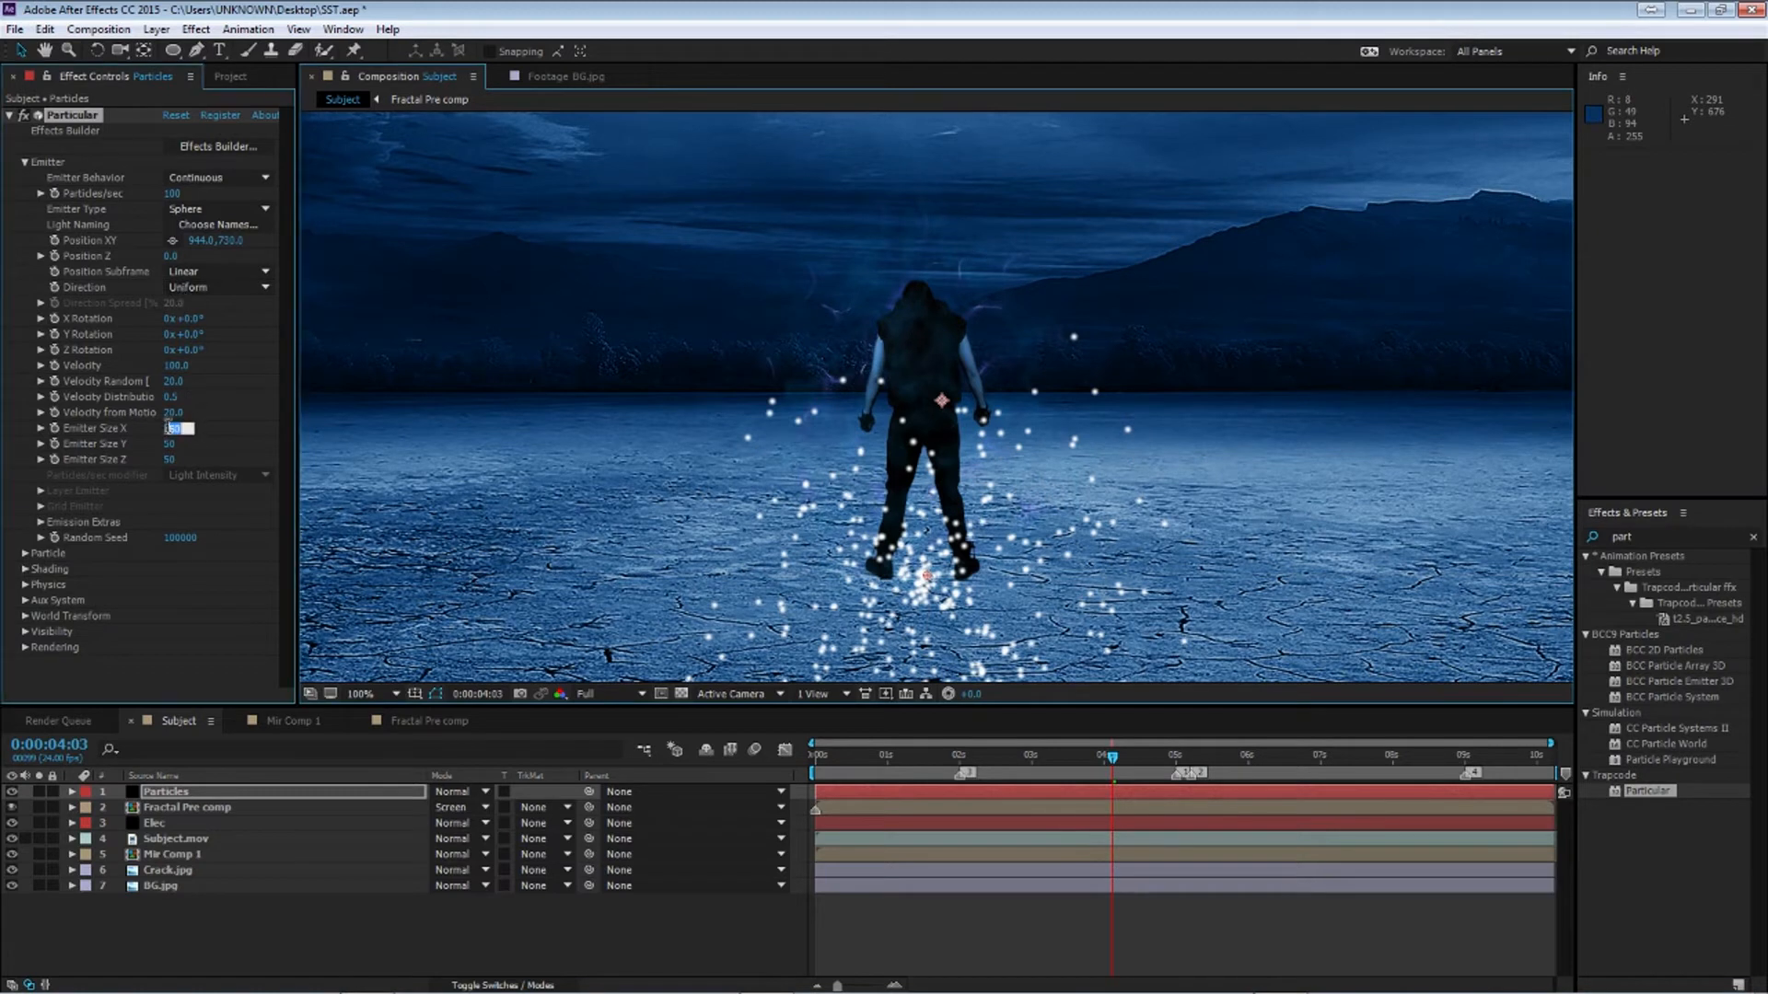
key("Return")
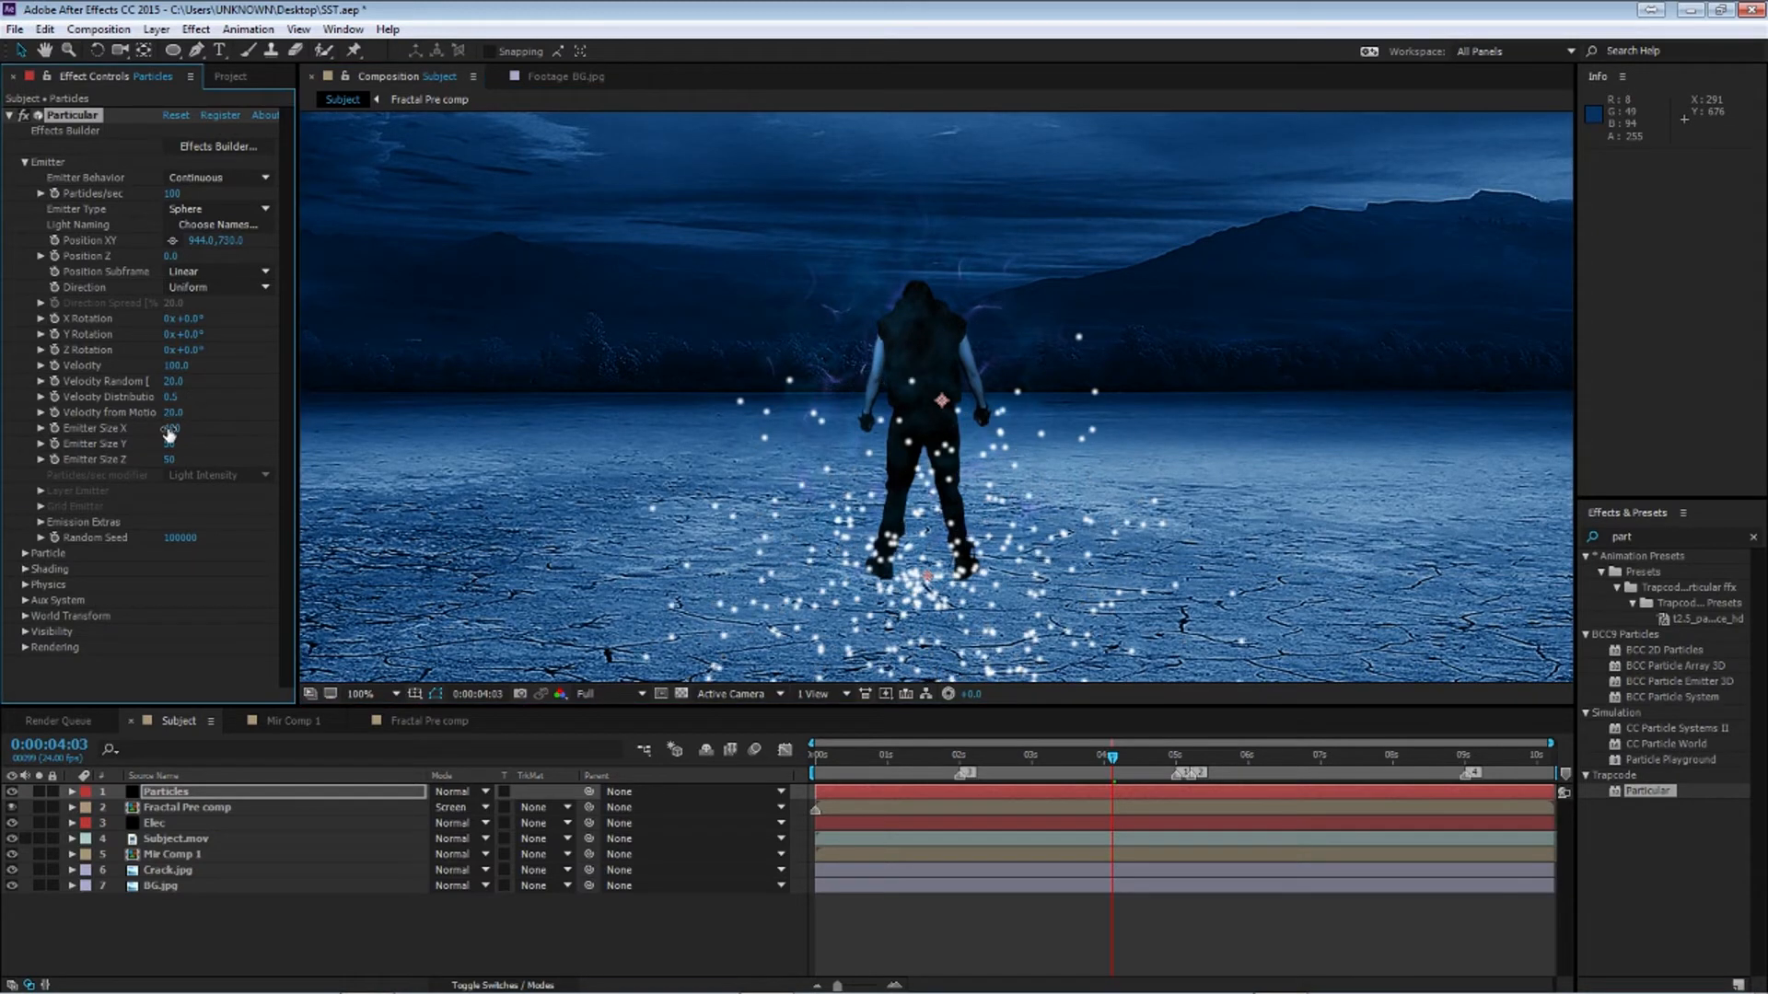
left_click(169, 455)
key("Return")
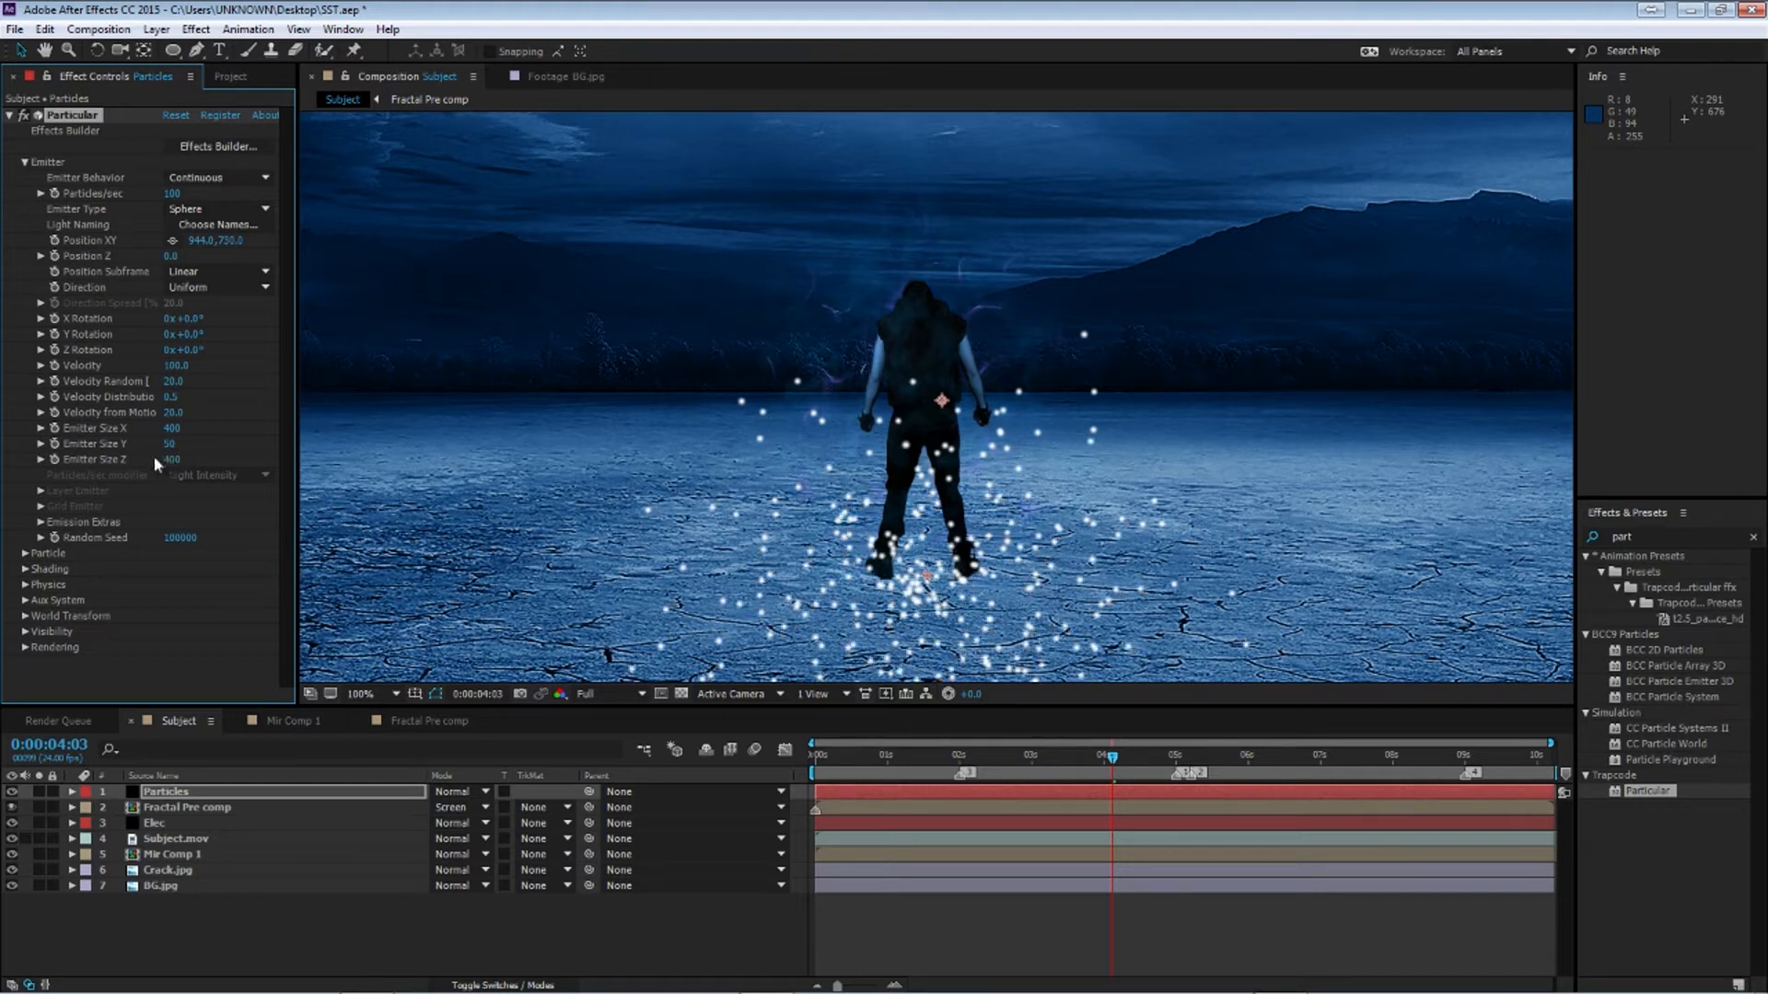
left_click(167, 445)
type("0")
key("Return")
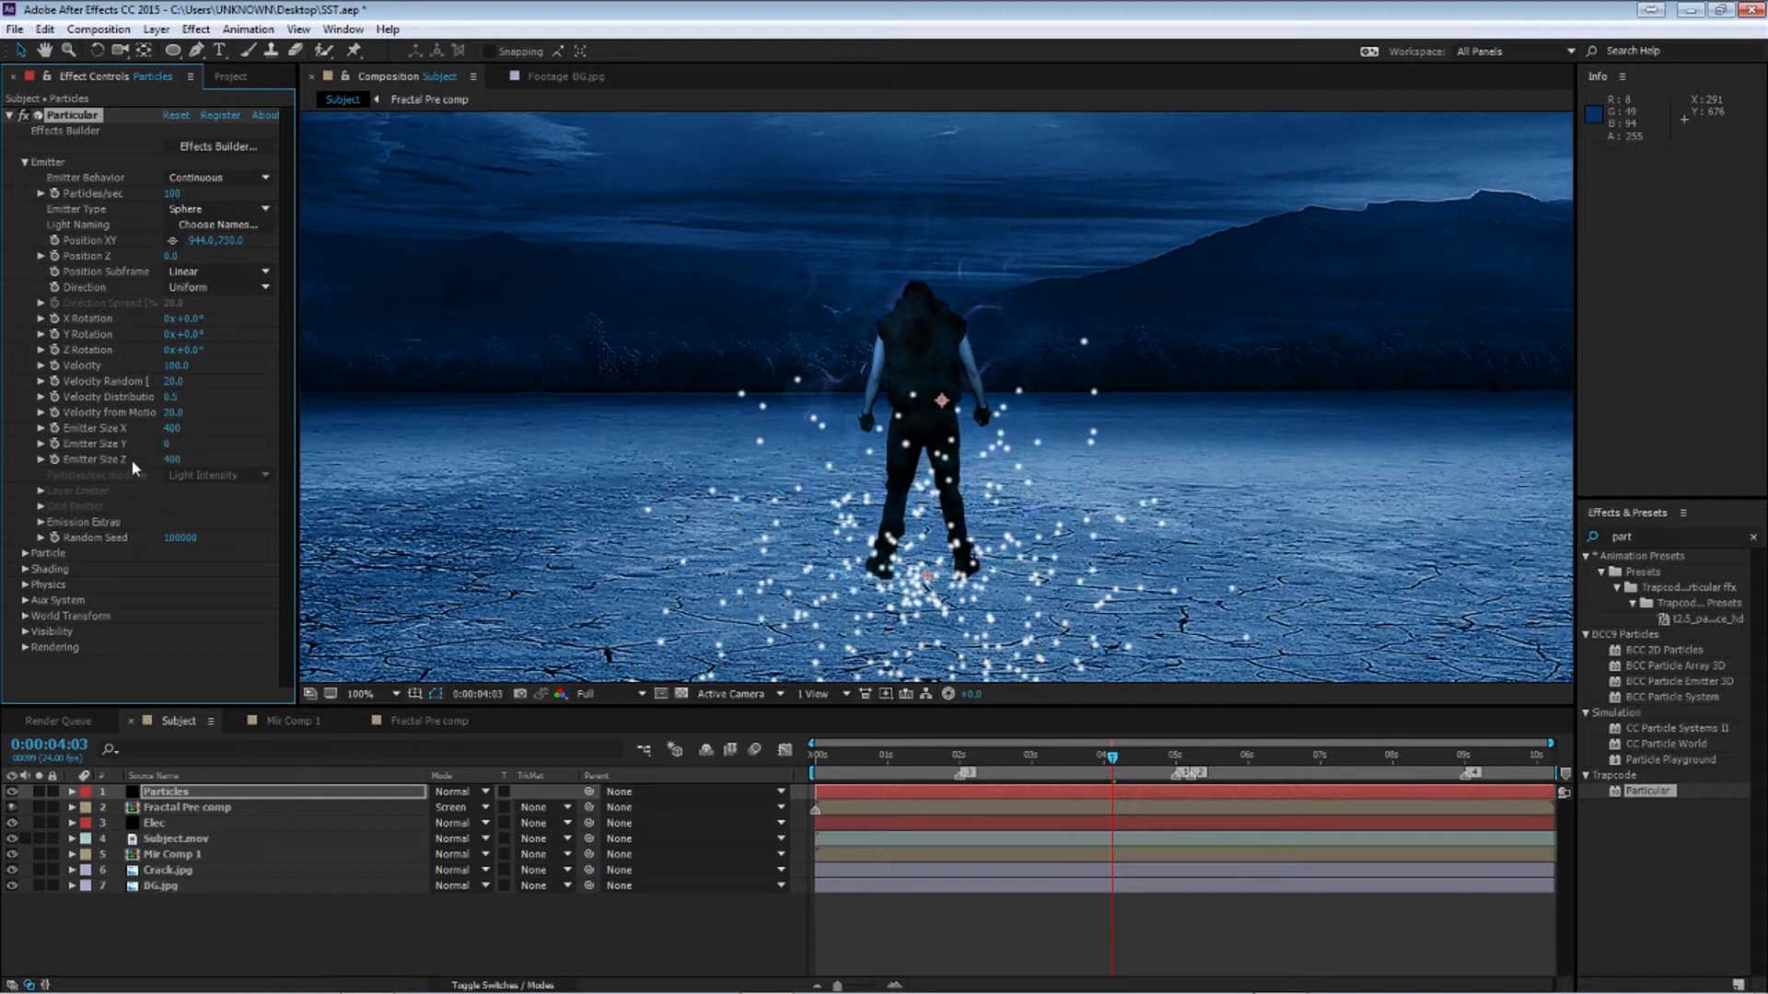
Set the emitter's Velocity from Motion and Velocity Distribution to 0
left_click_drag(175, 412, 163, 413)
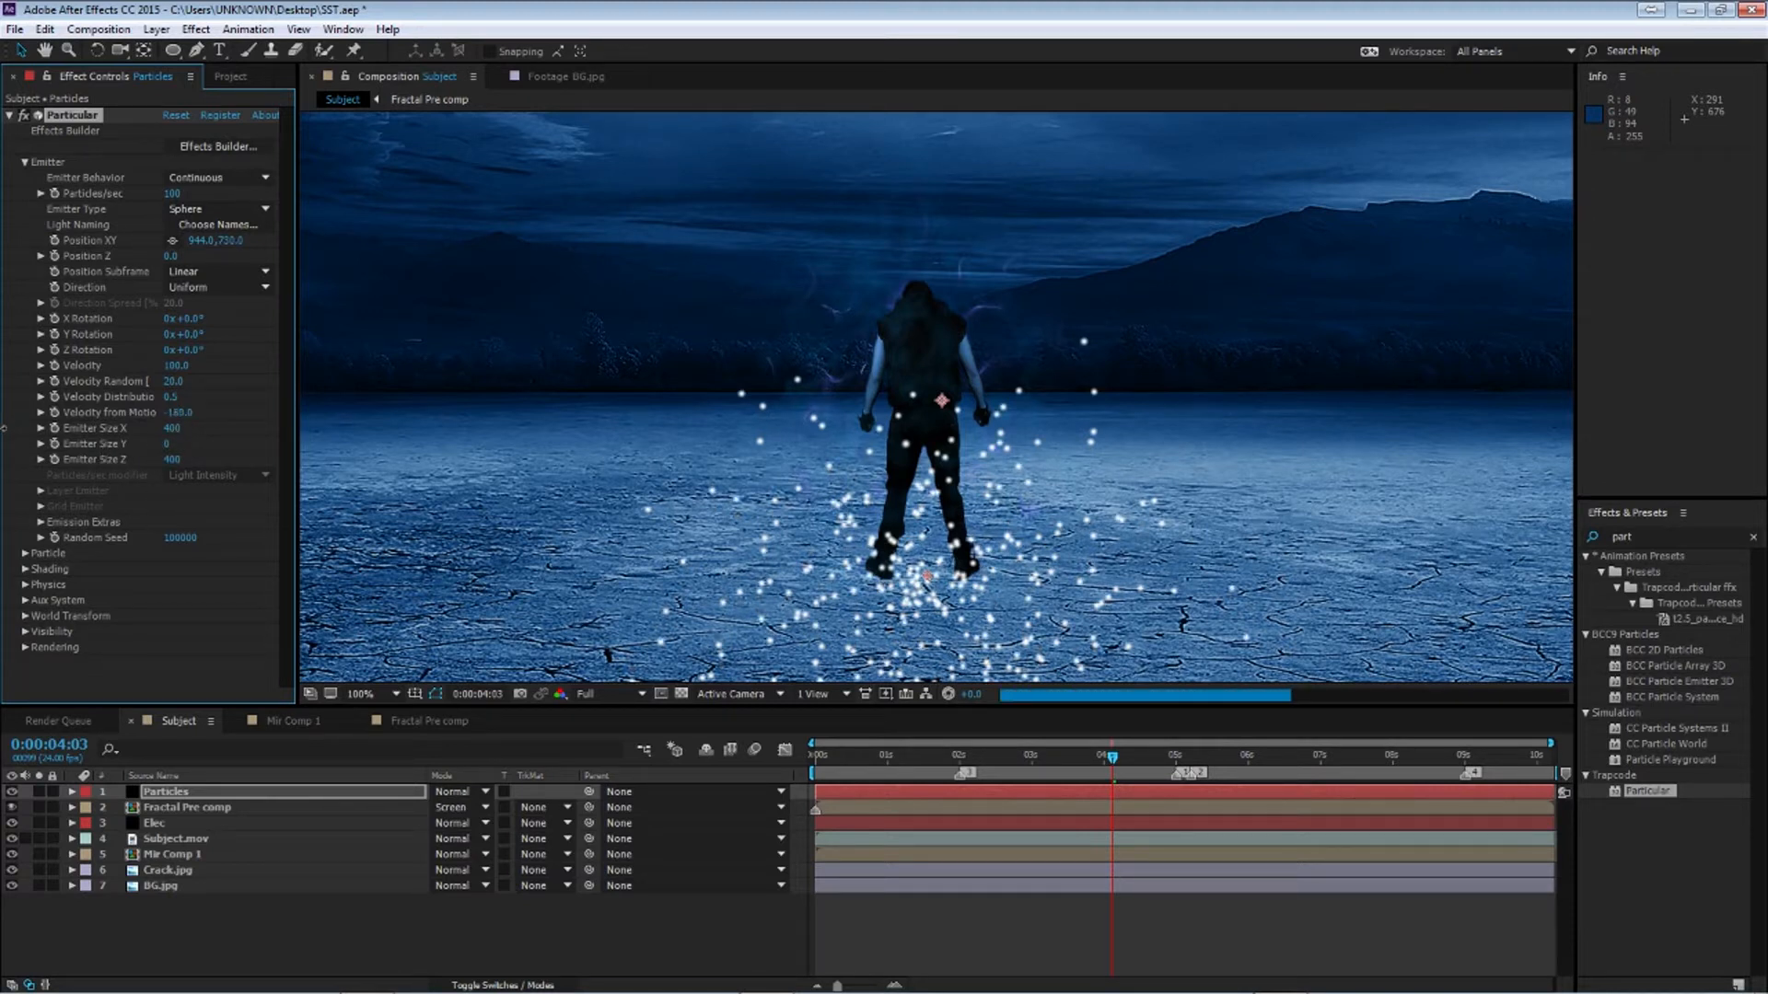
left_click(177, 412)
type("0")
key("Return")
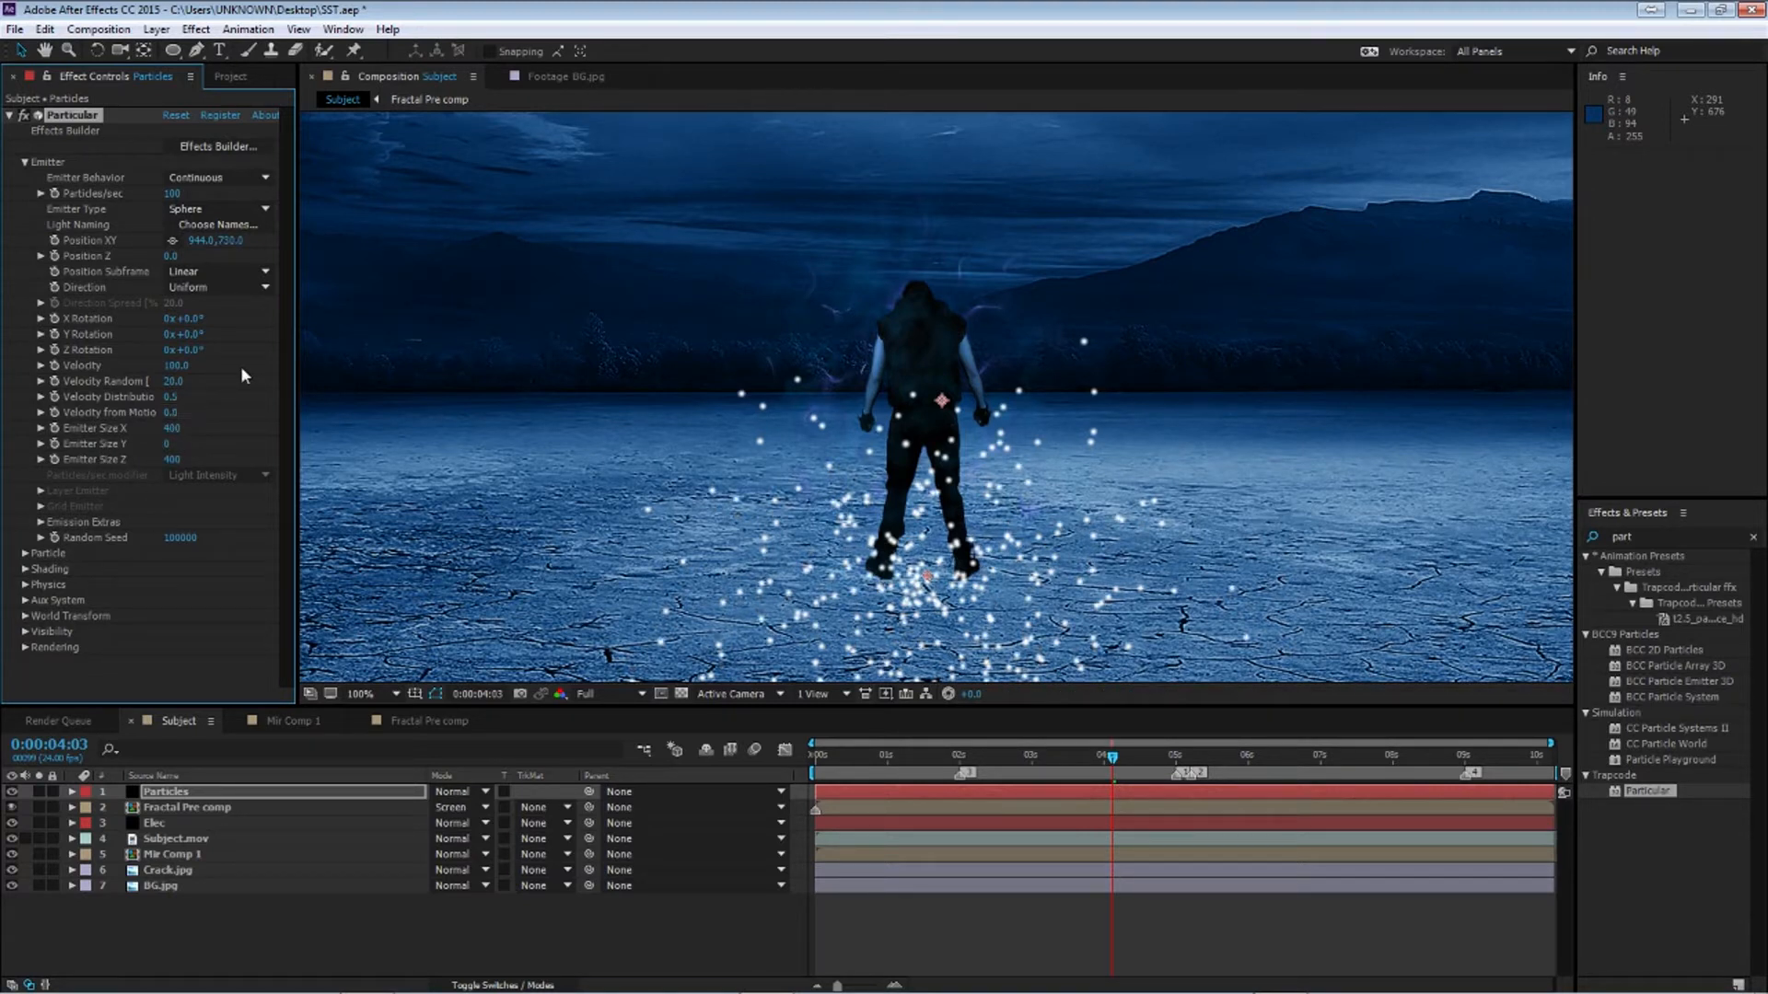
left_click(173, 397)
type("0")
key("Return")
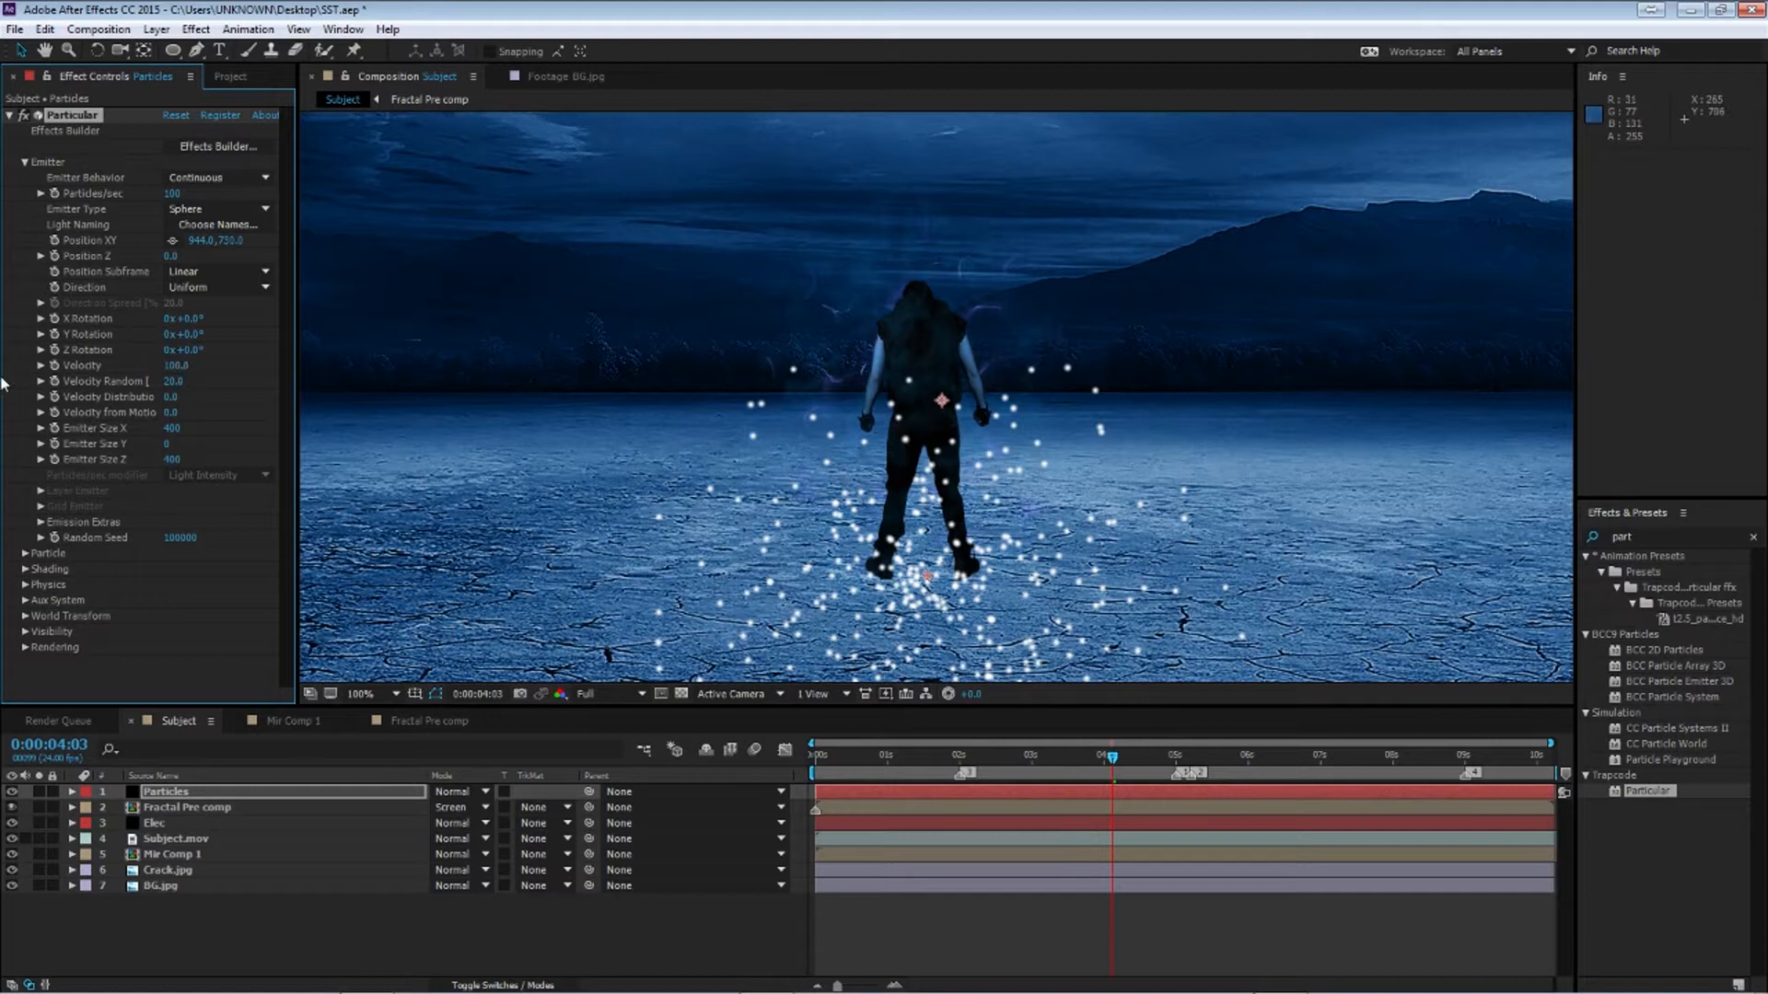
Open the Particle settings and set the particle Life to 1 second
left_click(37, 553)
scroll(57, 571, "down", 5)
left_click(171, 369)
type("1")
key("Return")
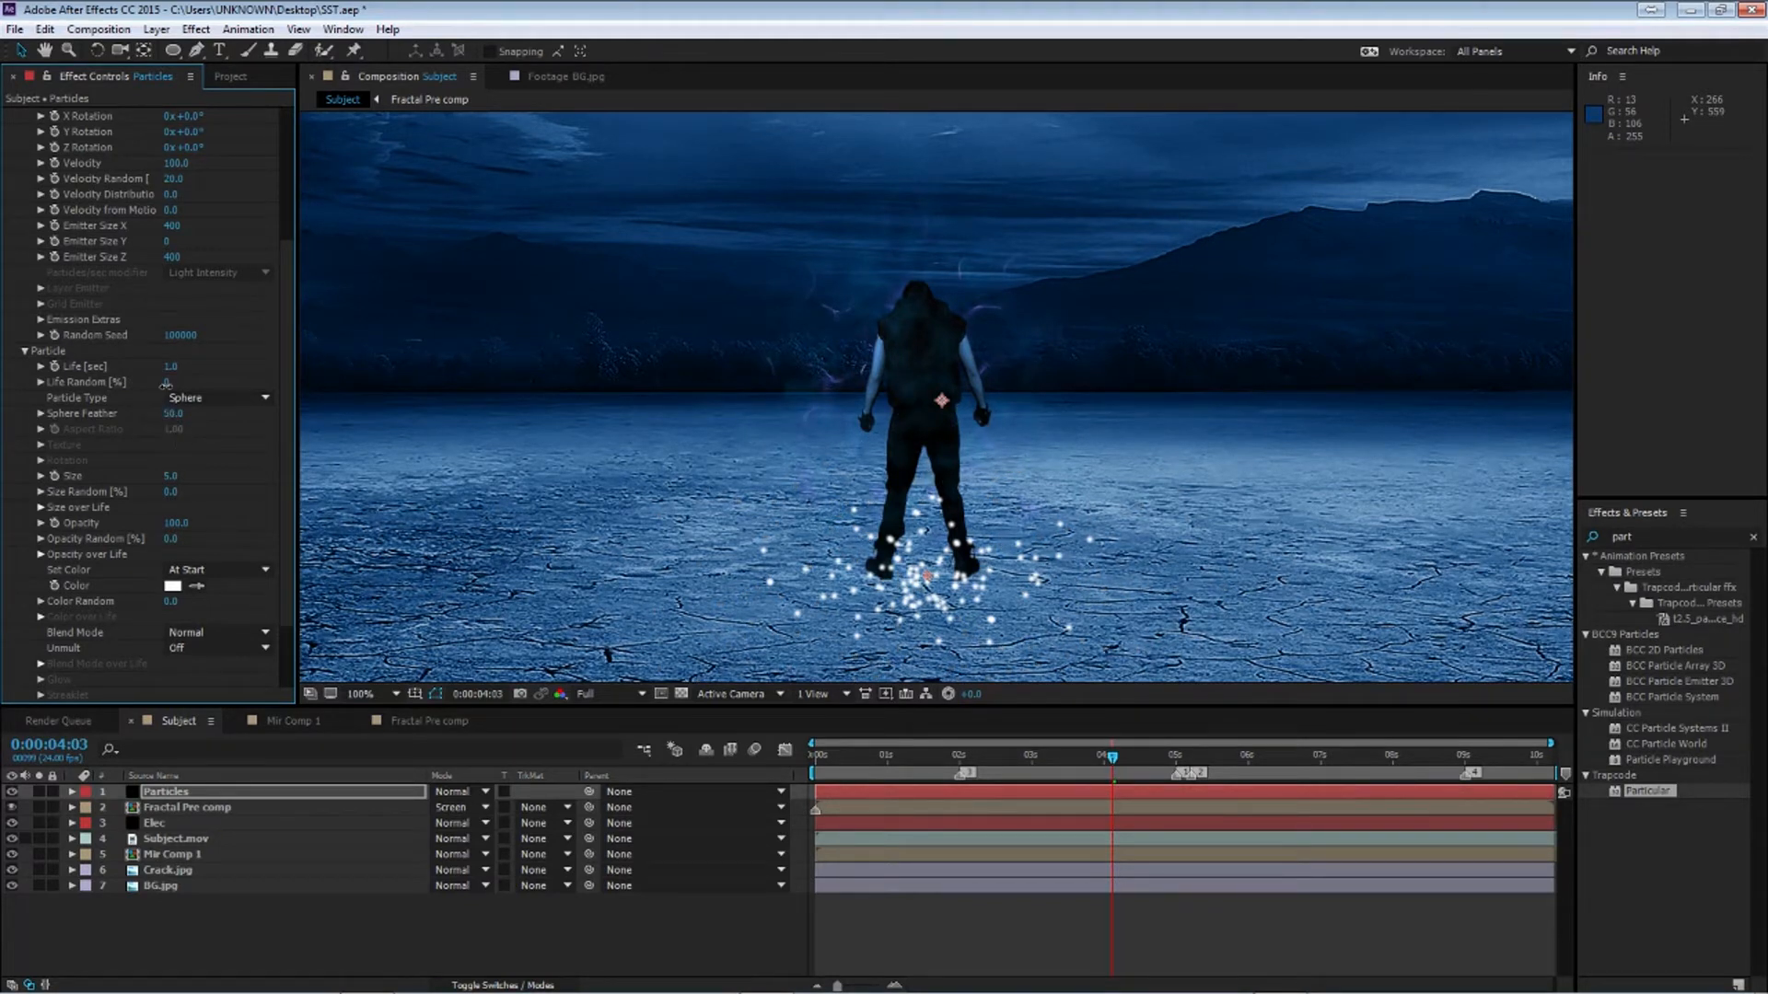
Set Life Random to 100% and the particle Size to 1
left_click_drag(201, 382, 489, 300)
left_click(171, 476)
type("1")
key("Return")
Set the particle Size Random to 100%
left_click(169, 492)
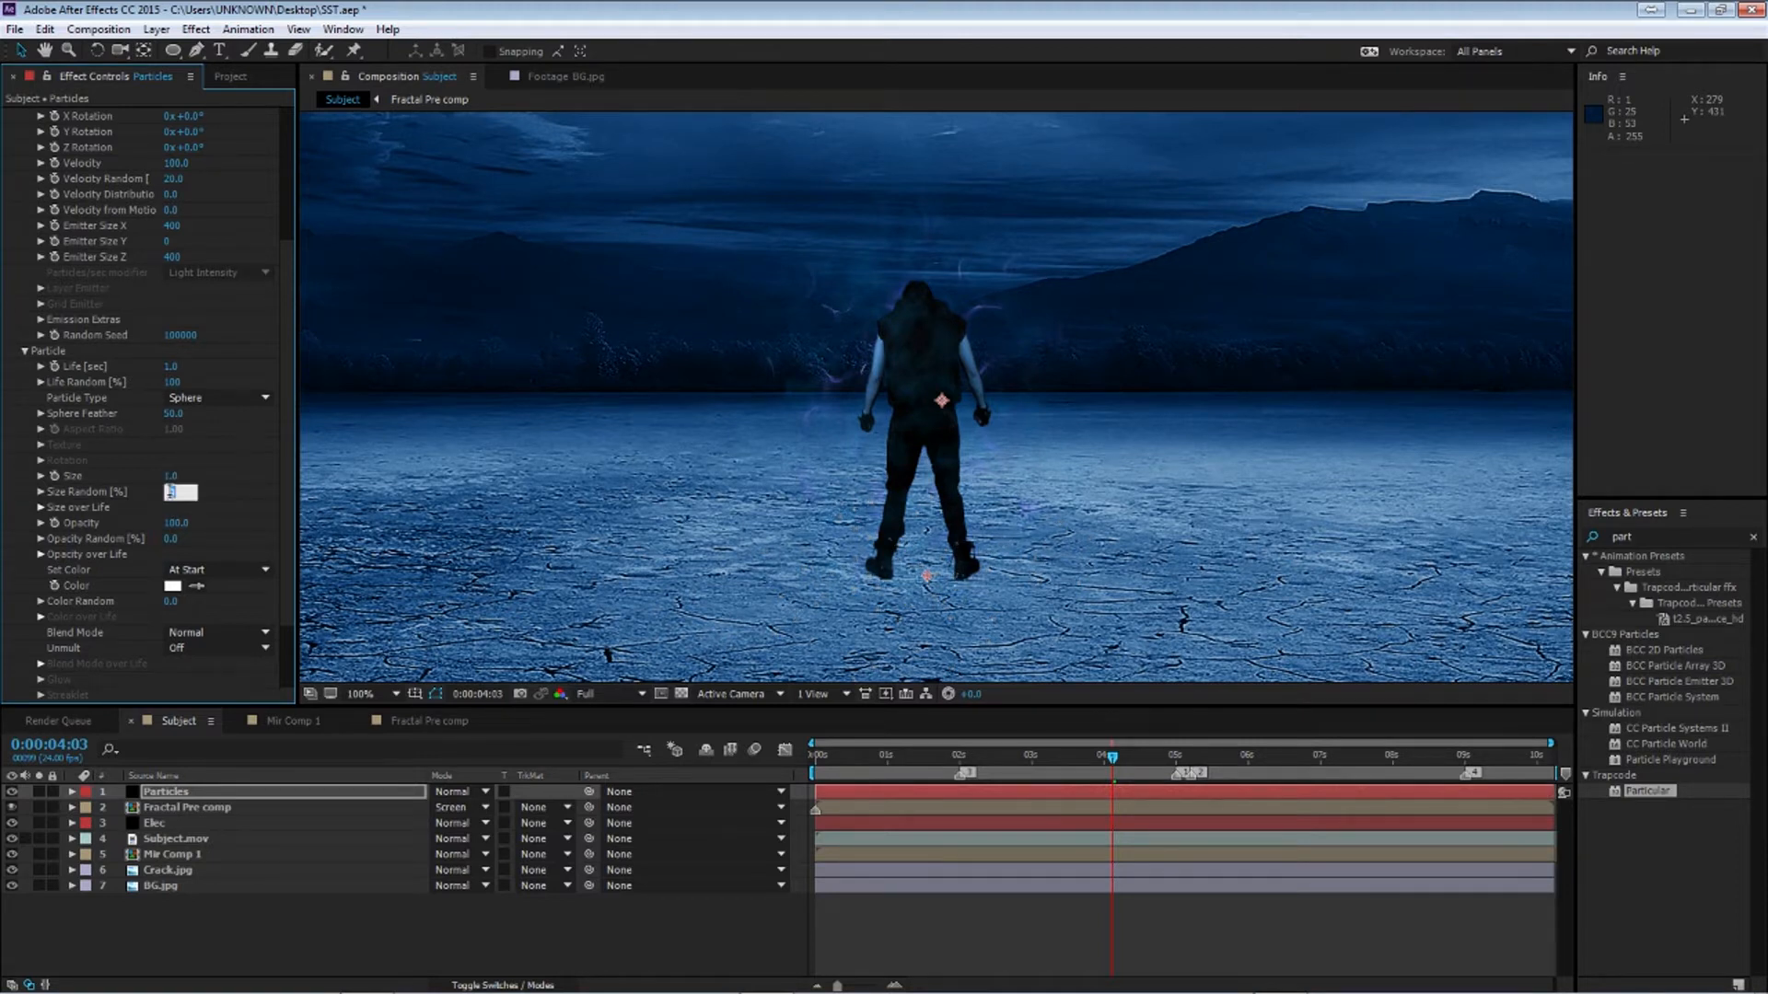
type("100")
key("Return")
Apply a tapering preset curve to the particles' Size over Life
left_click(41, 508)
left_click_drag(294, 557, 397, 557)
mouse_move(309, 589)
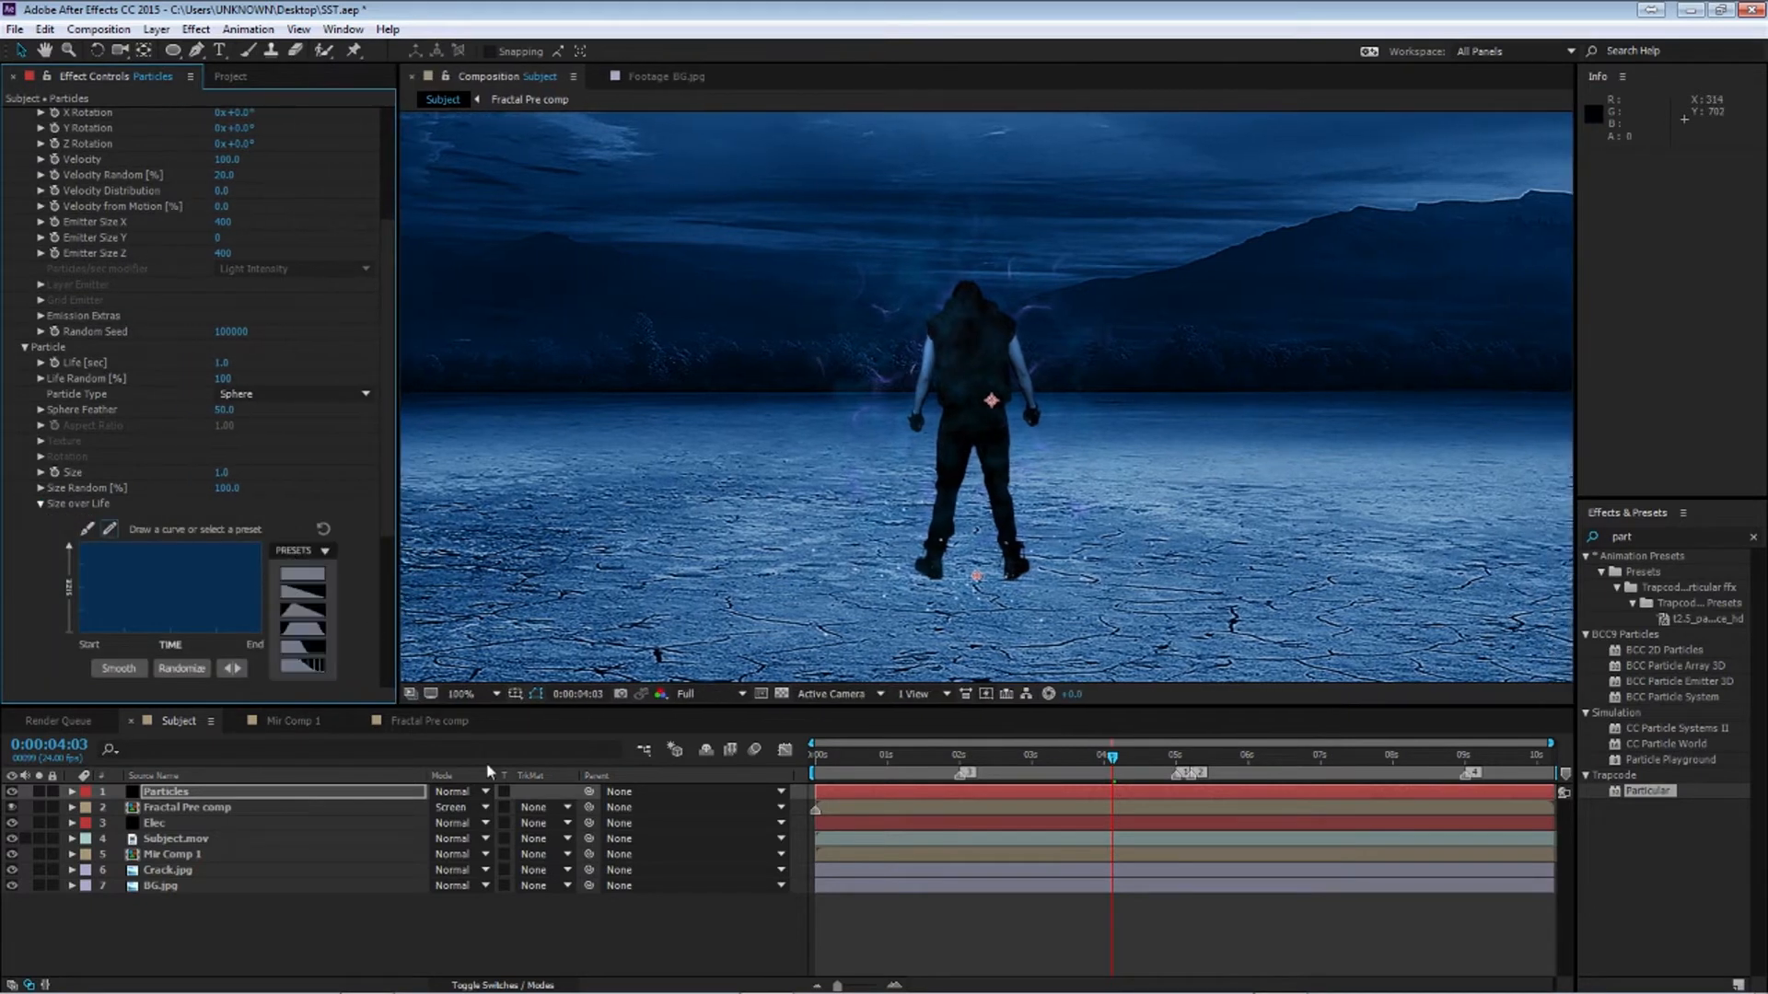
left_click(308, 632)
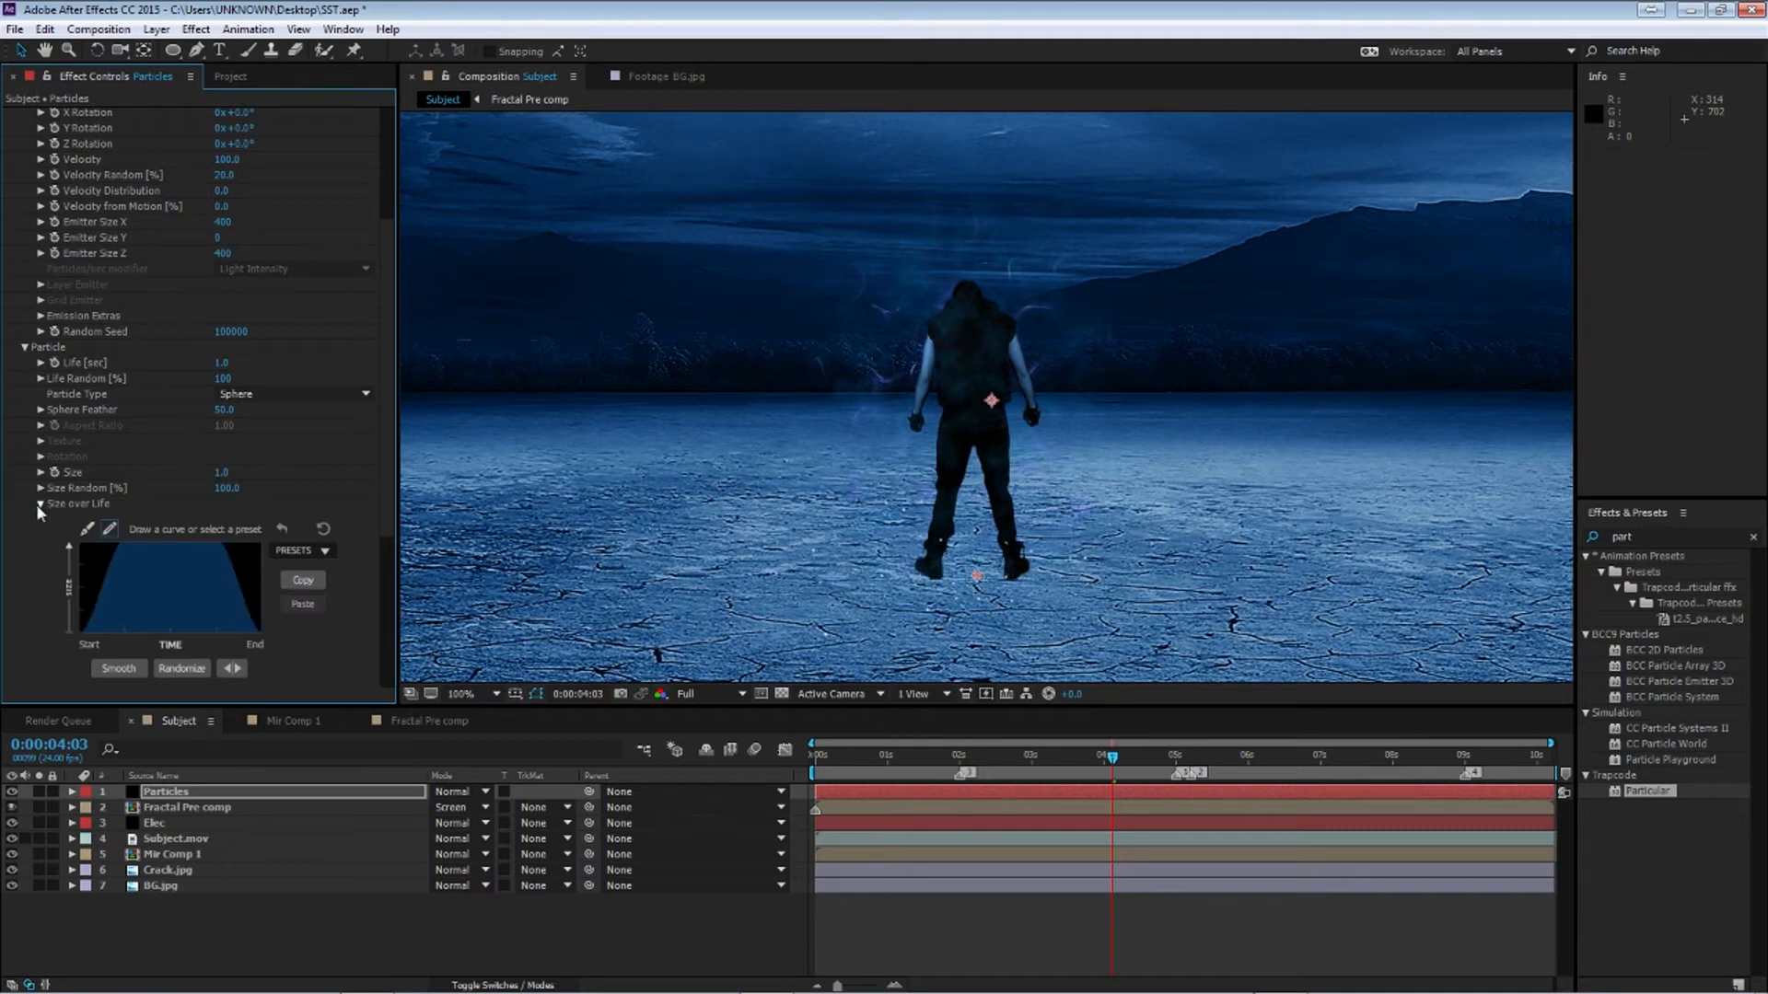
left_click(38, 503)
Apply a fading preset curve to the particles' Opacity over Life
left_click(40, 550)
scroll(142, 571, "down", 1)
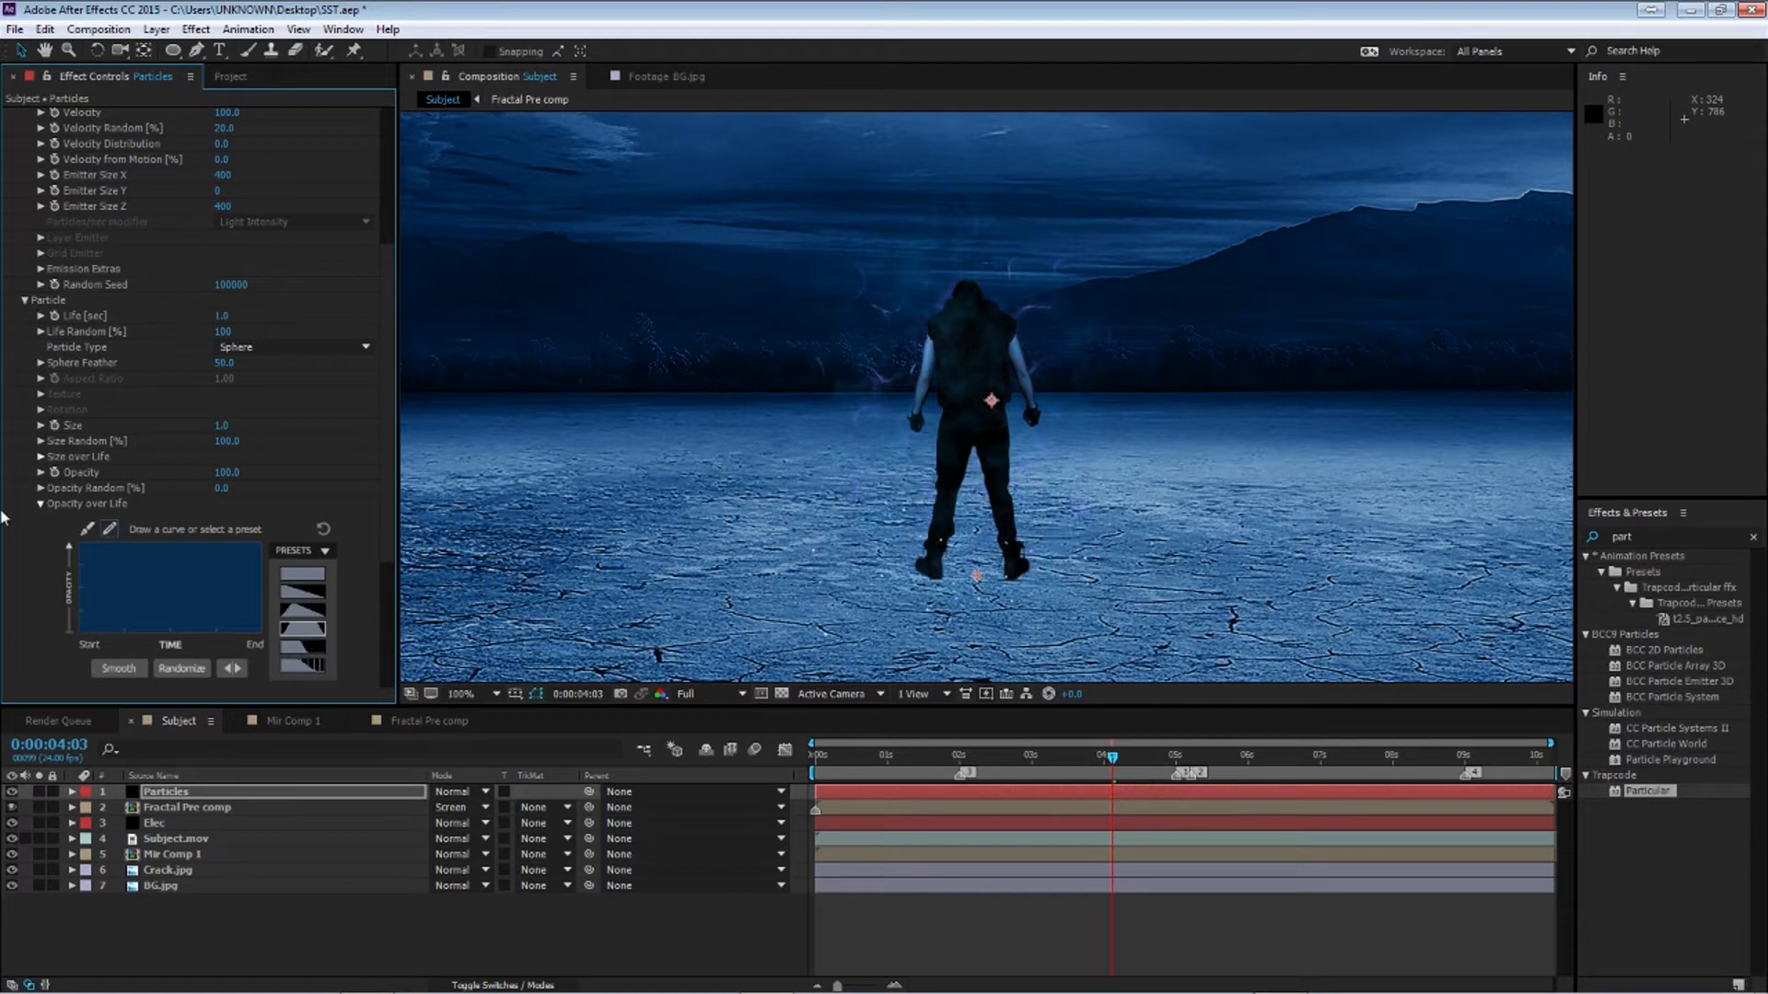
left_click(317, 620)
left_click(40, 503)
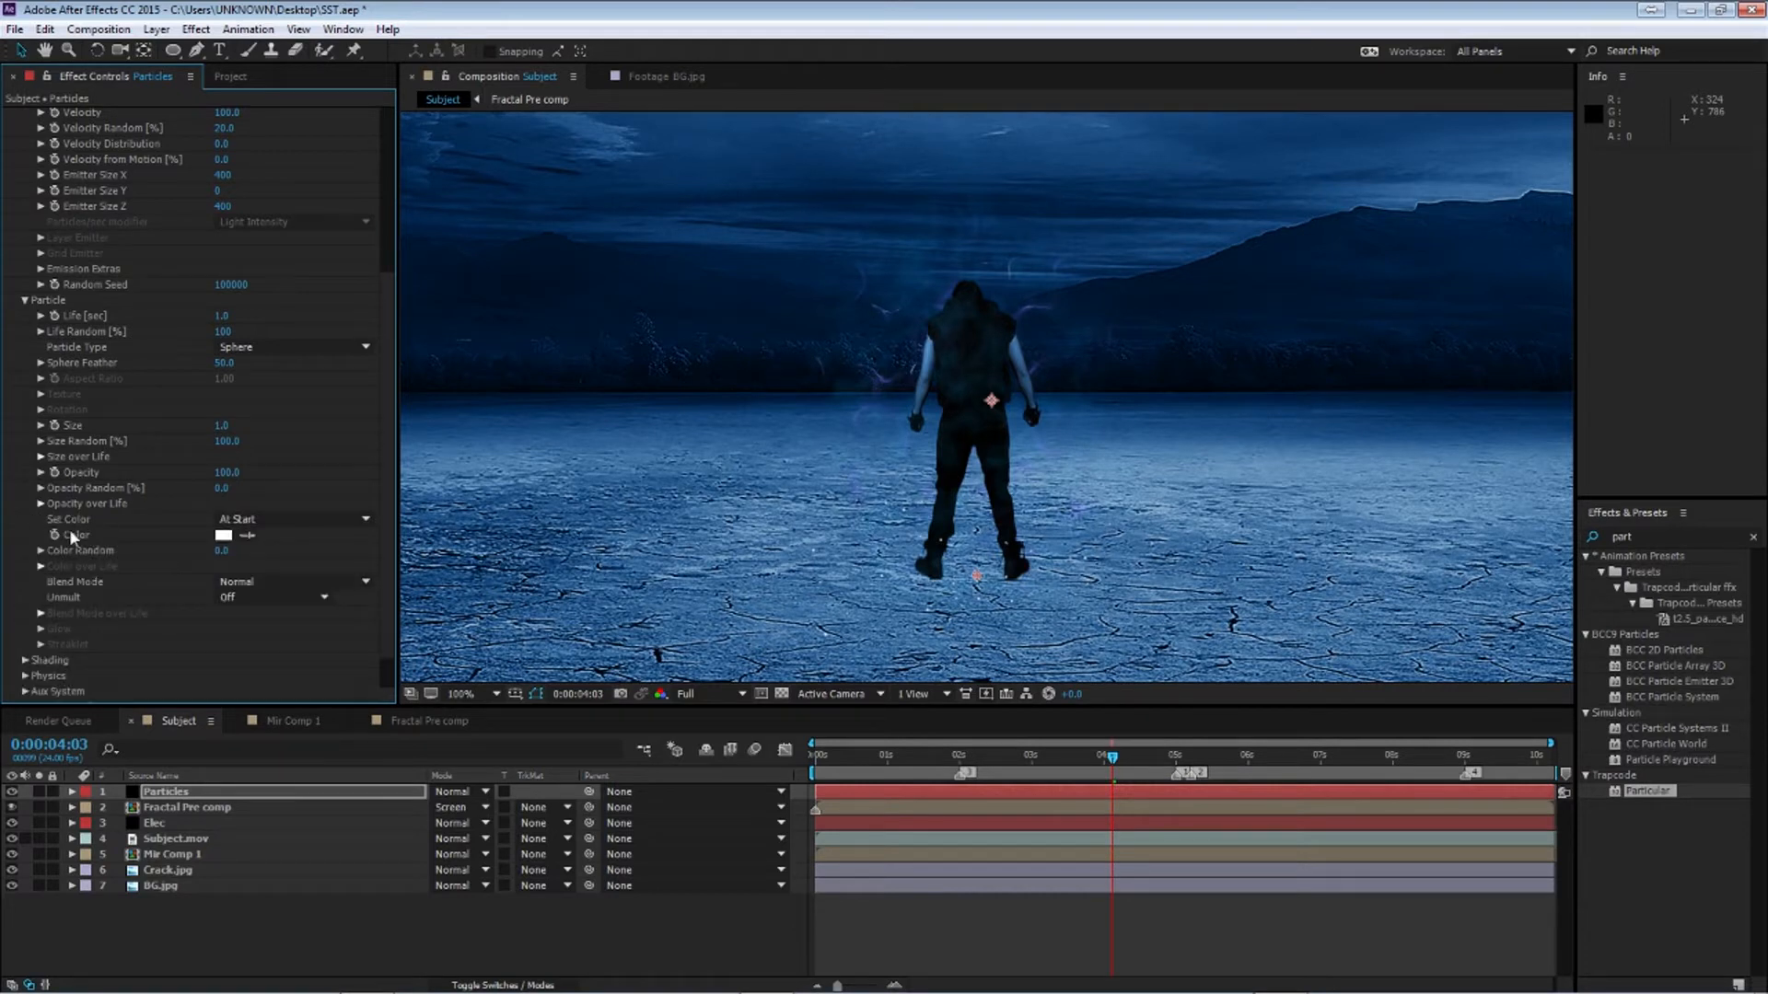
Set the particle Color to yellow-green CCFF00
left_click(224, 538)
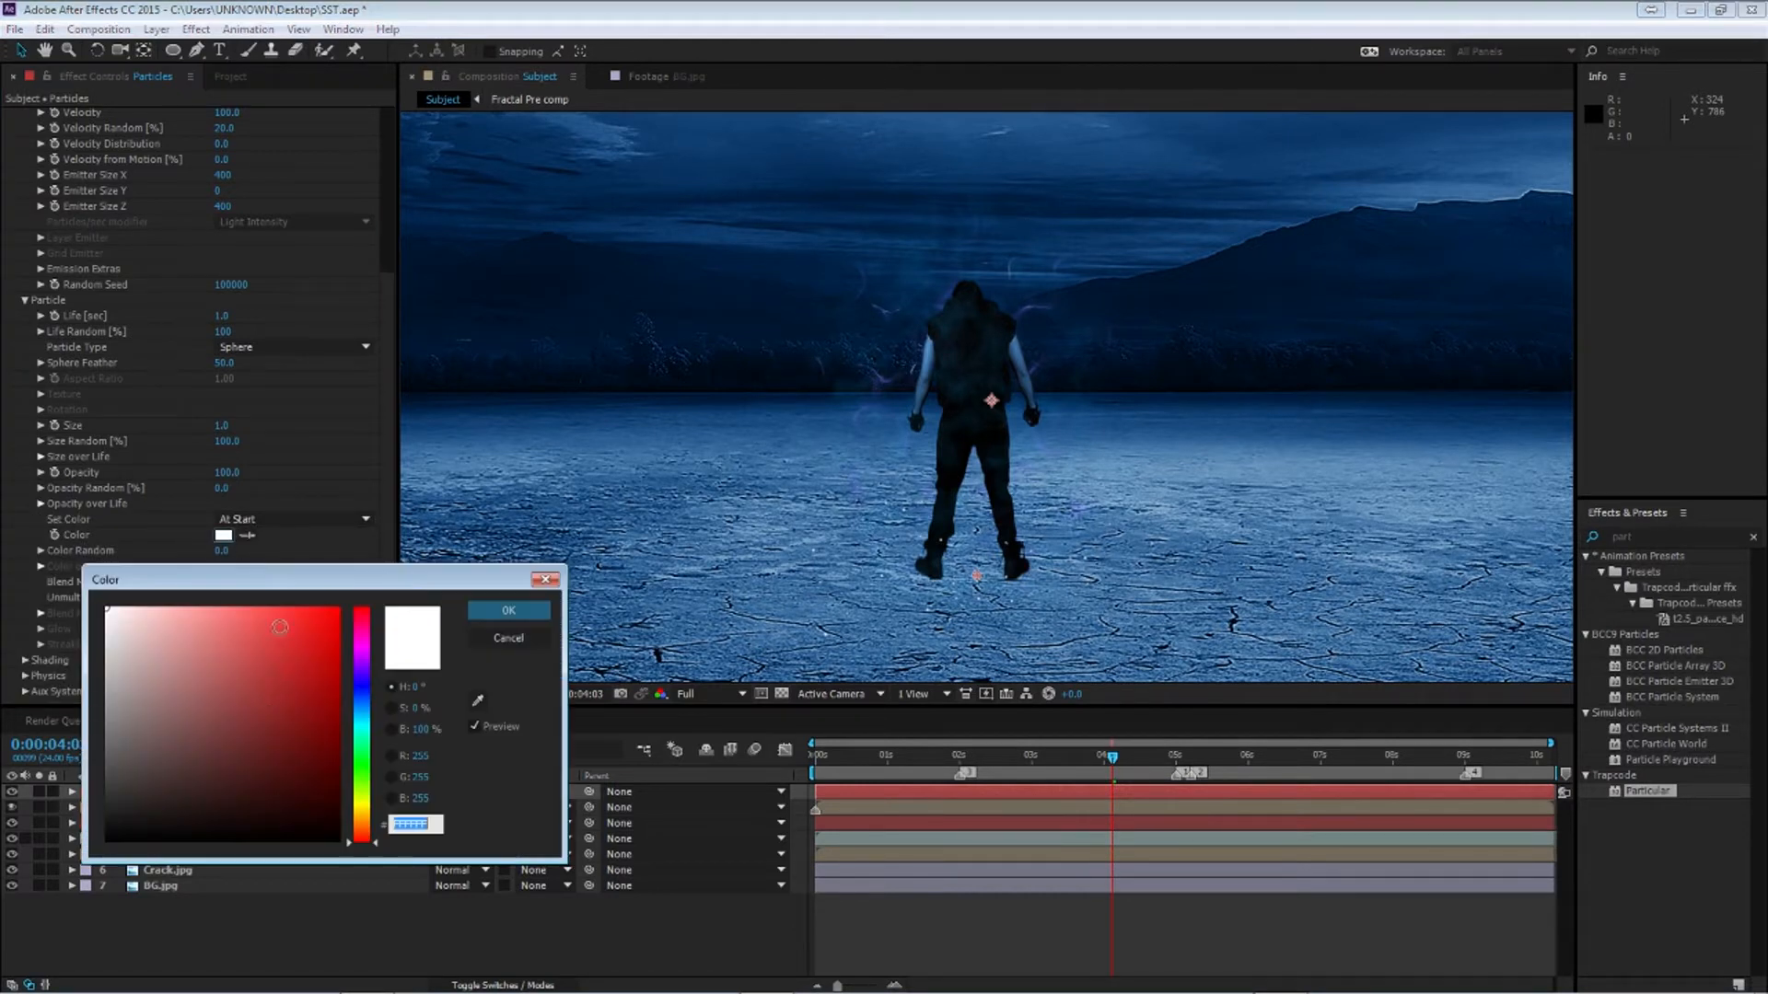
left_click(362, 796)
left_click(337, 612)
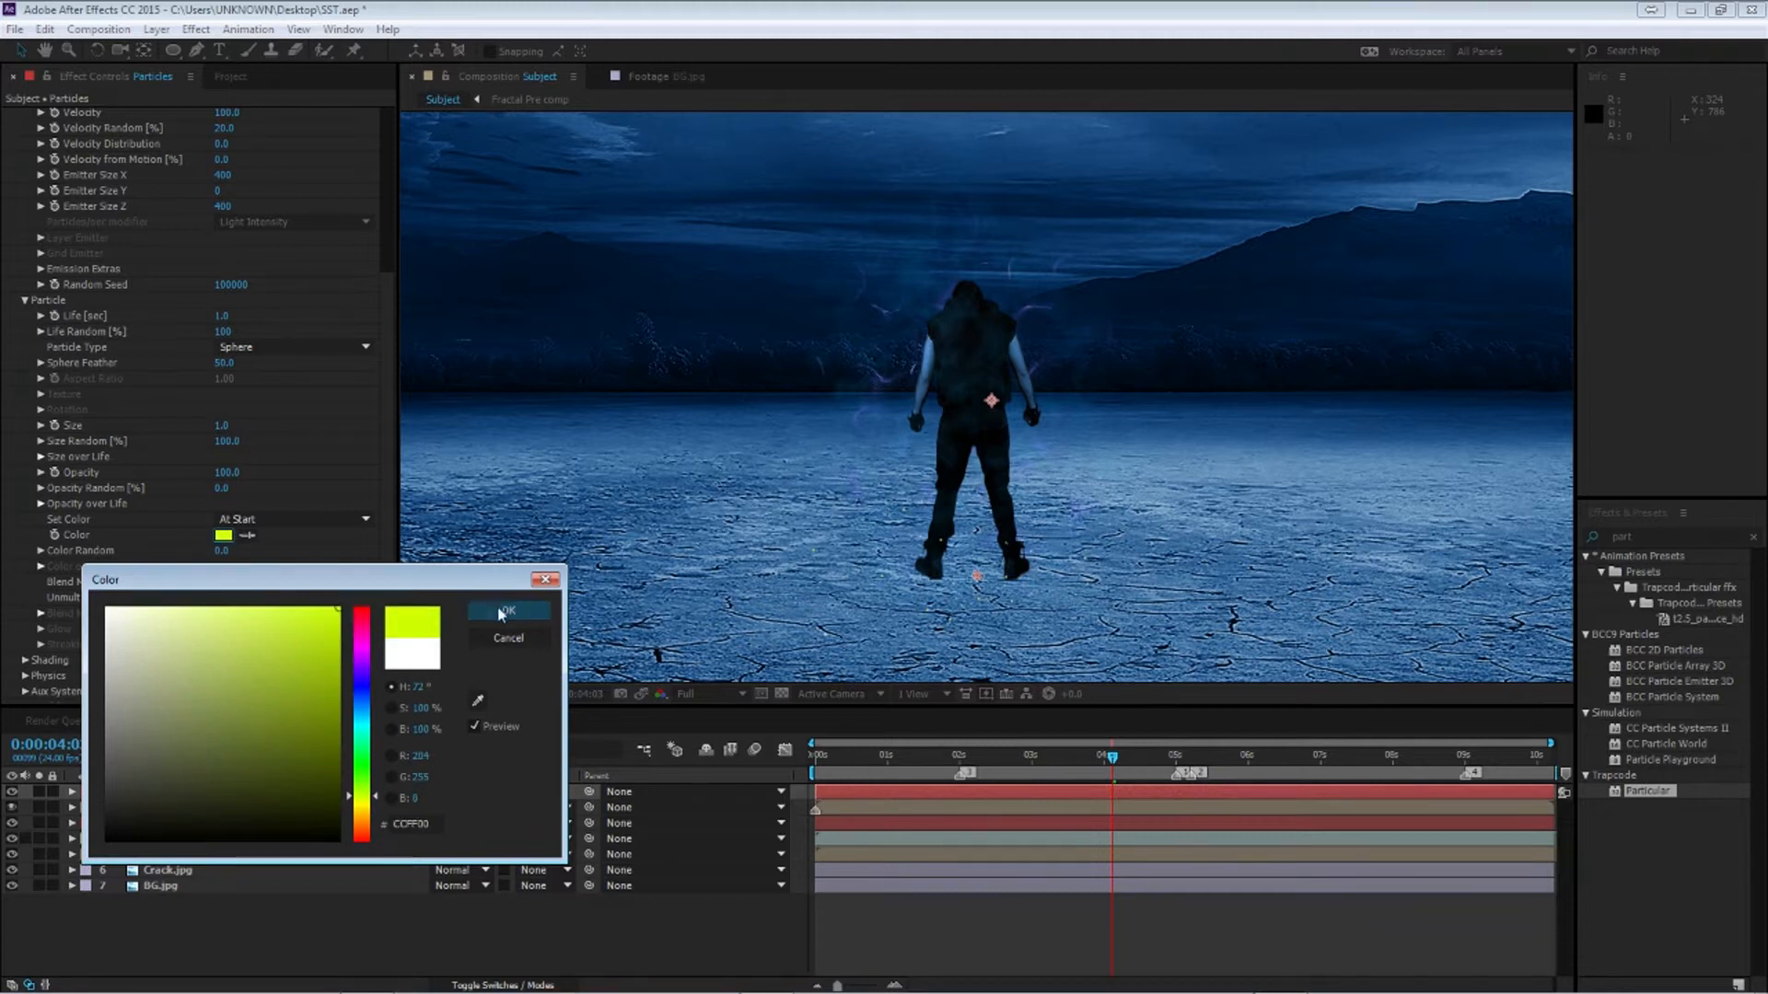
left_click(508, 610)
Open the Physics settings and set Gravity to -10
left_click_drag(1116, 762, 1199, 763)
left_click(25, 300)
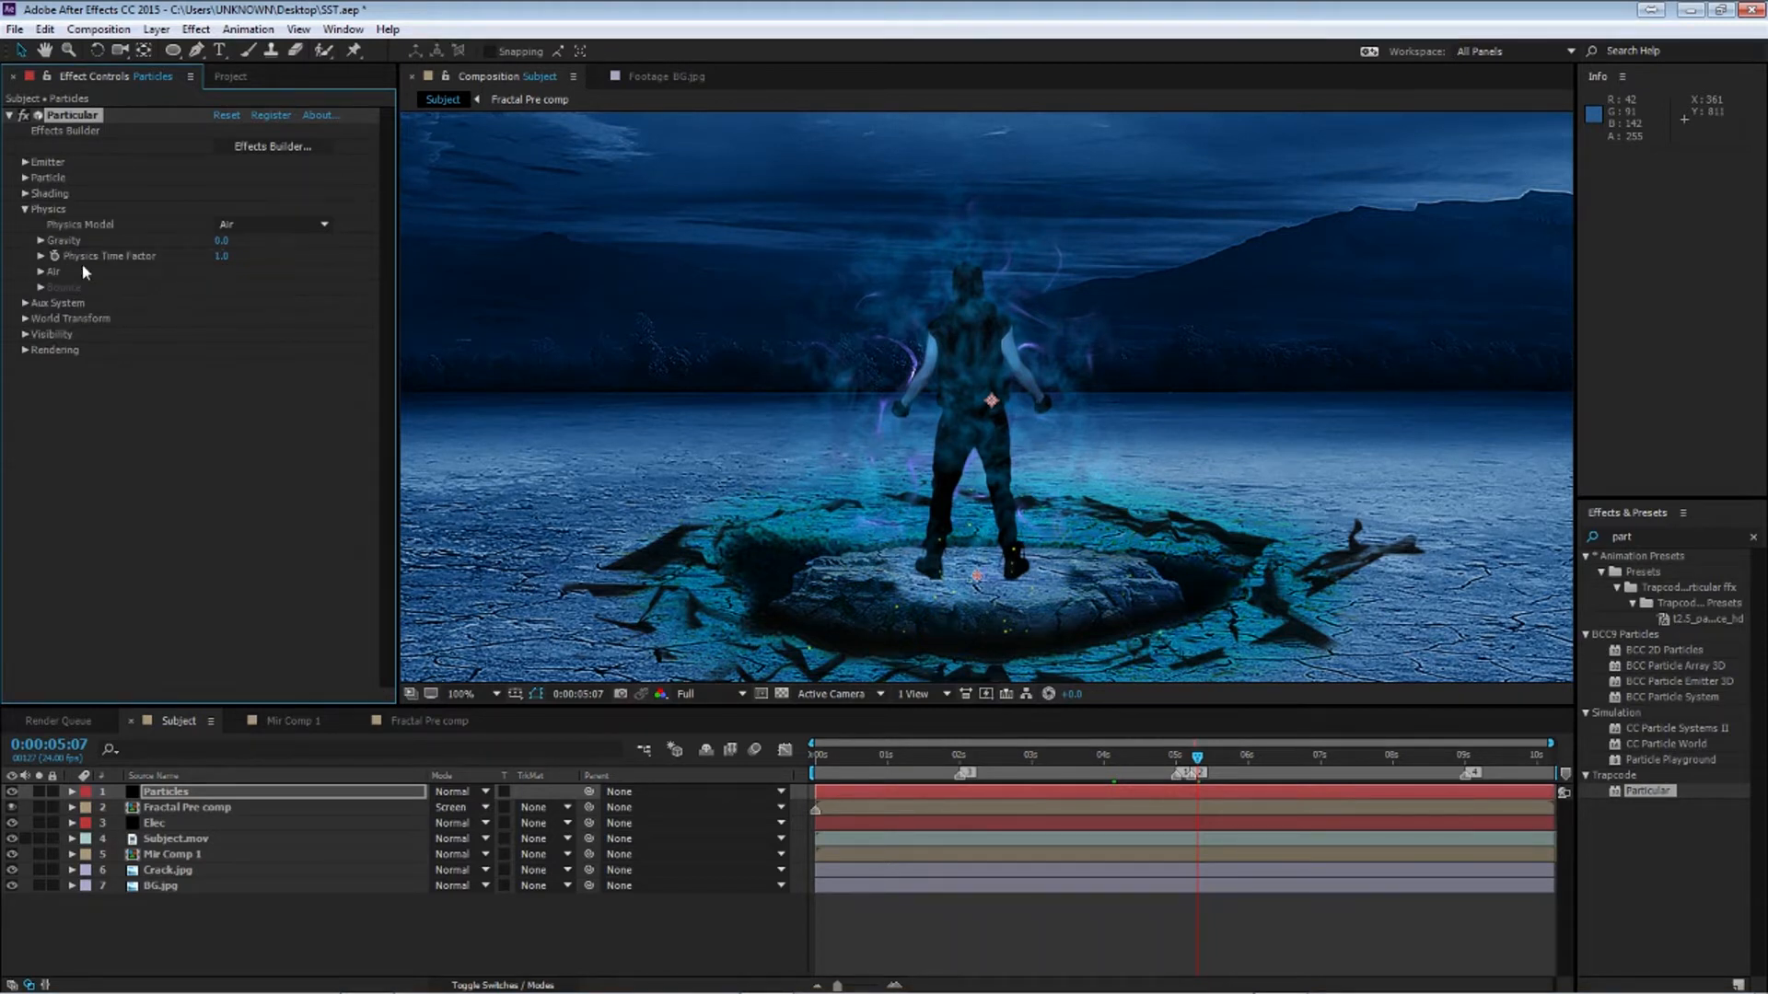
left_click(221, 241)
key("Return")
Solo the Particles layer to preview the particles alone
left_click(1186, 744)
left_click(39, 792)
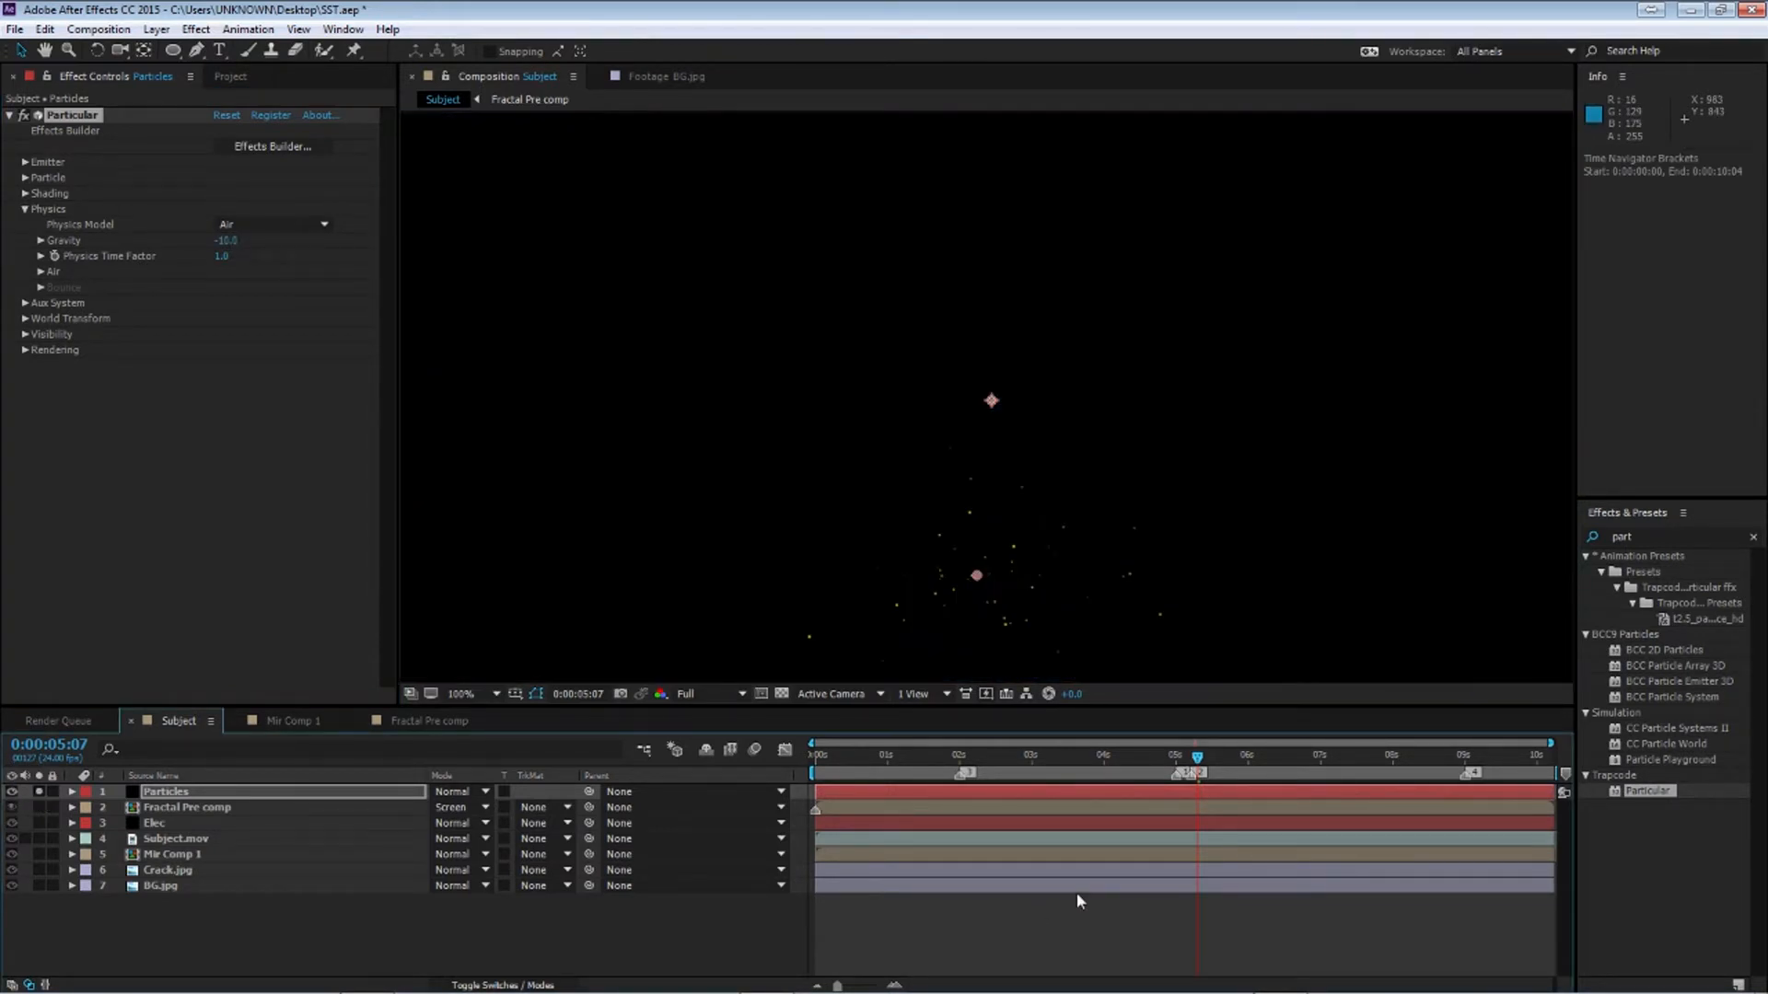
mouse_move(1197, 756)
left_mouse_down()
mouse_move(1106, 757)
mouse_move(1207, 757)
mouse_move(1191, 757)
left_mouse_up()
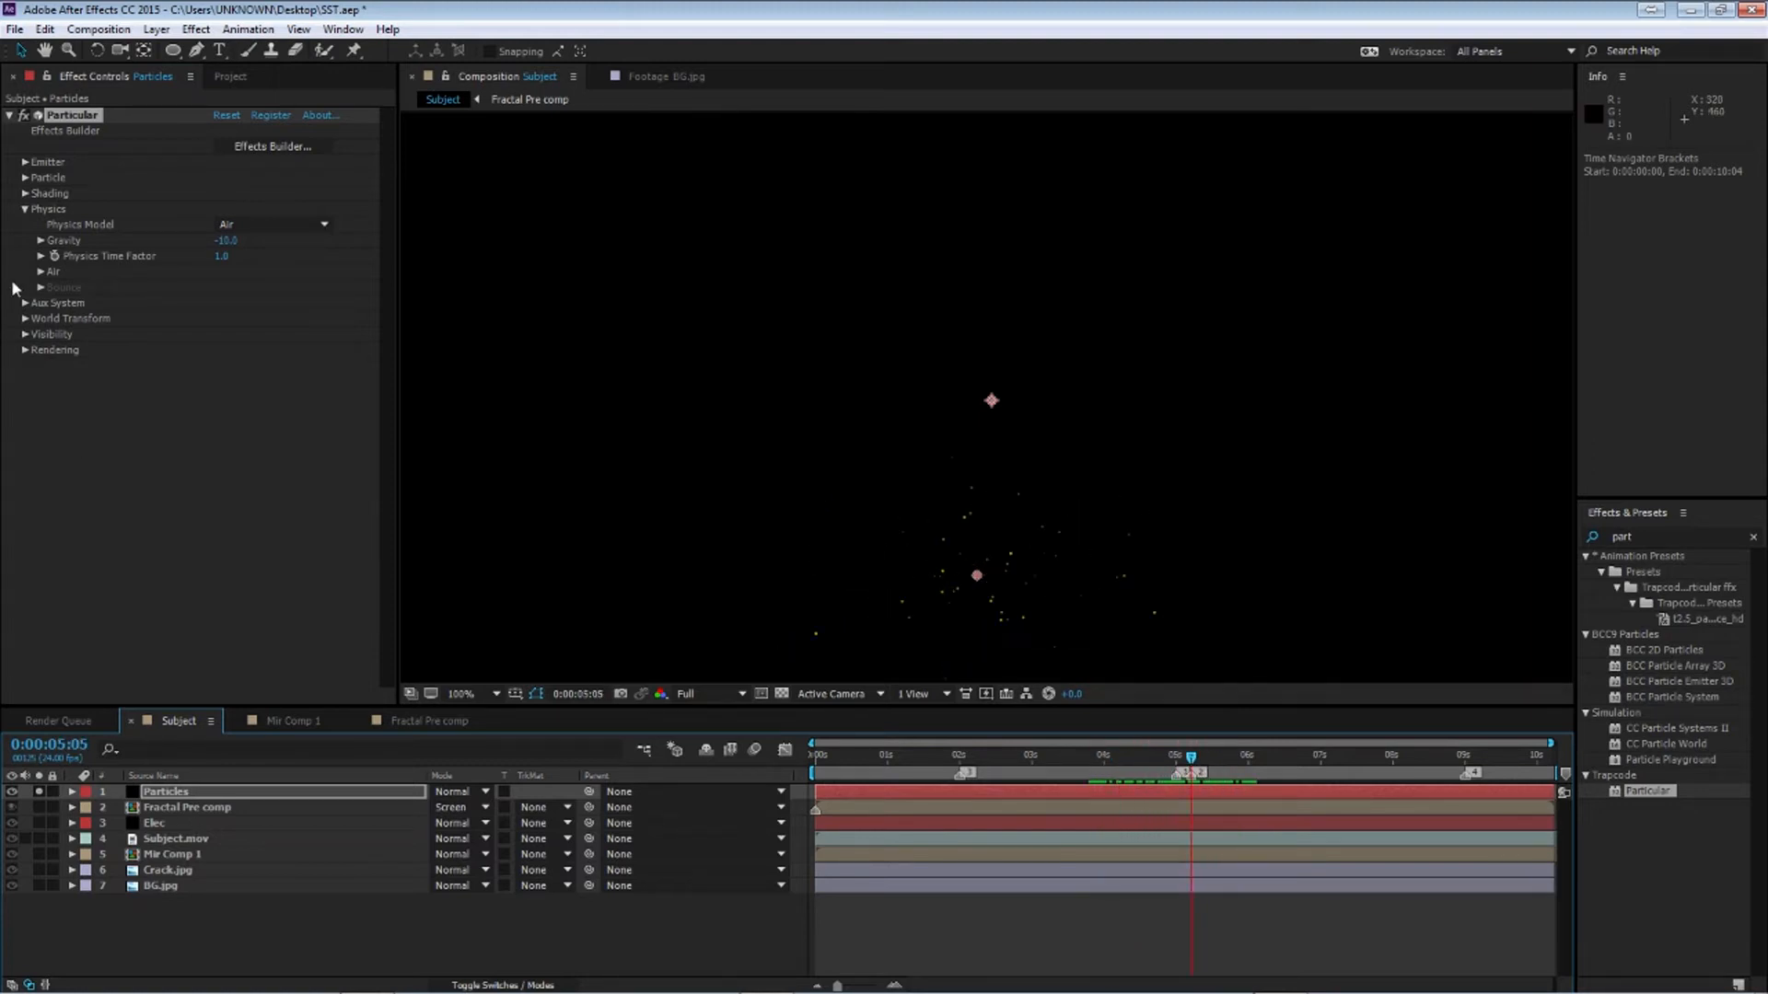
Open the Air physics settings and add a Wind Y keyframe at 2 seconds
left_click(42, 276)
left_click(42, 272)
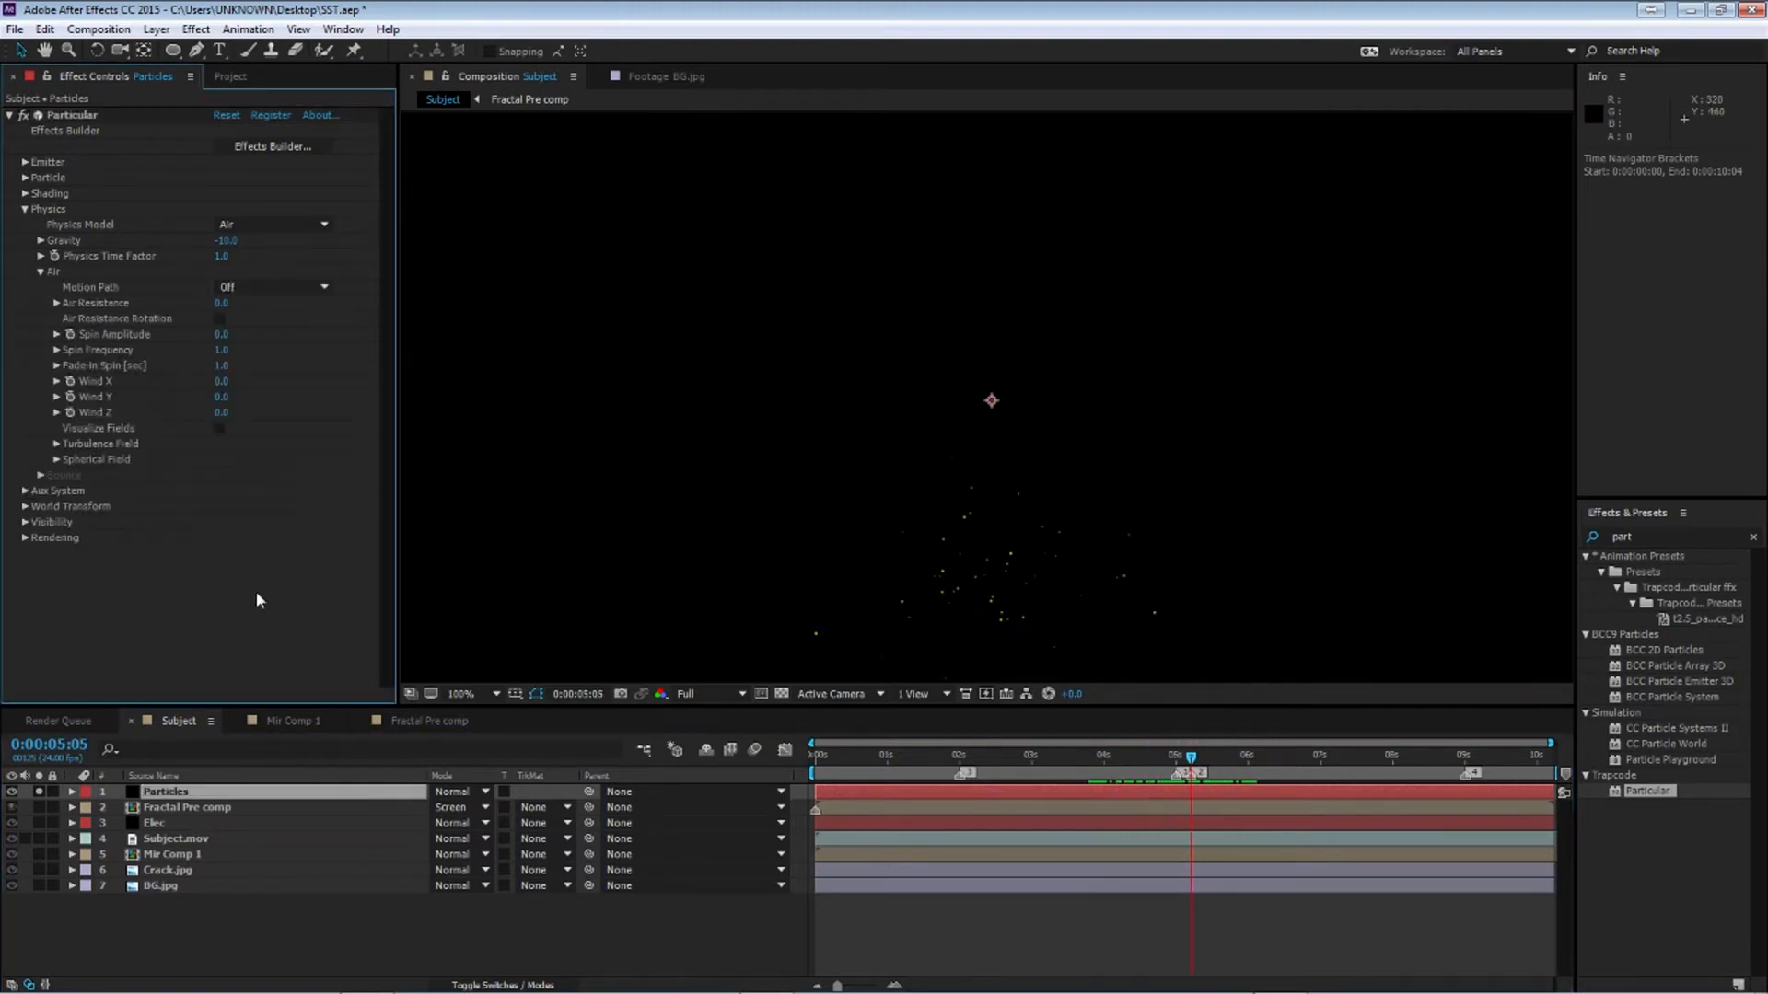
left_click_drag(978, 756, 959, 757)
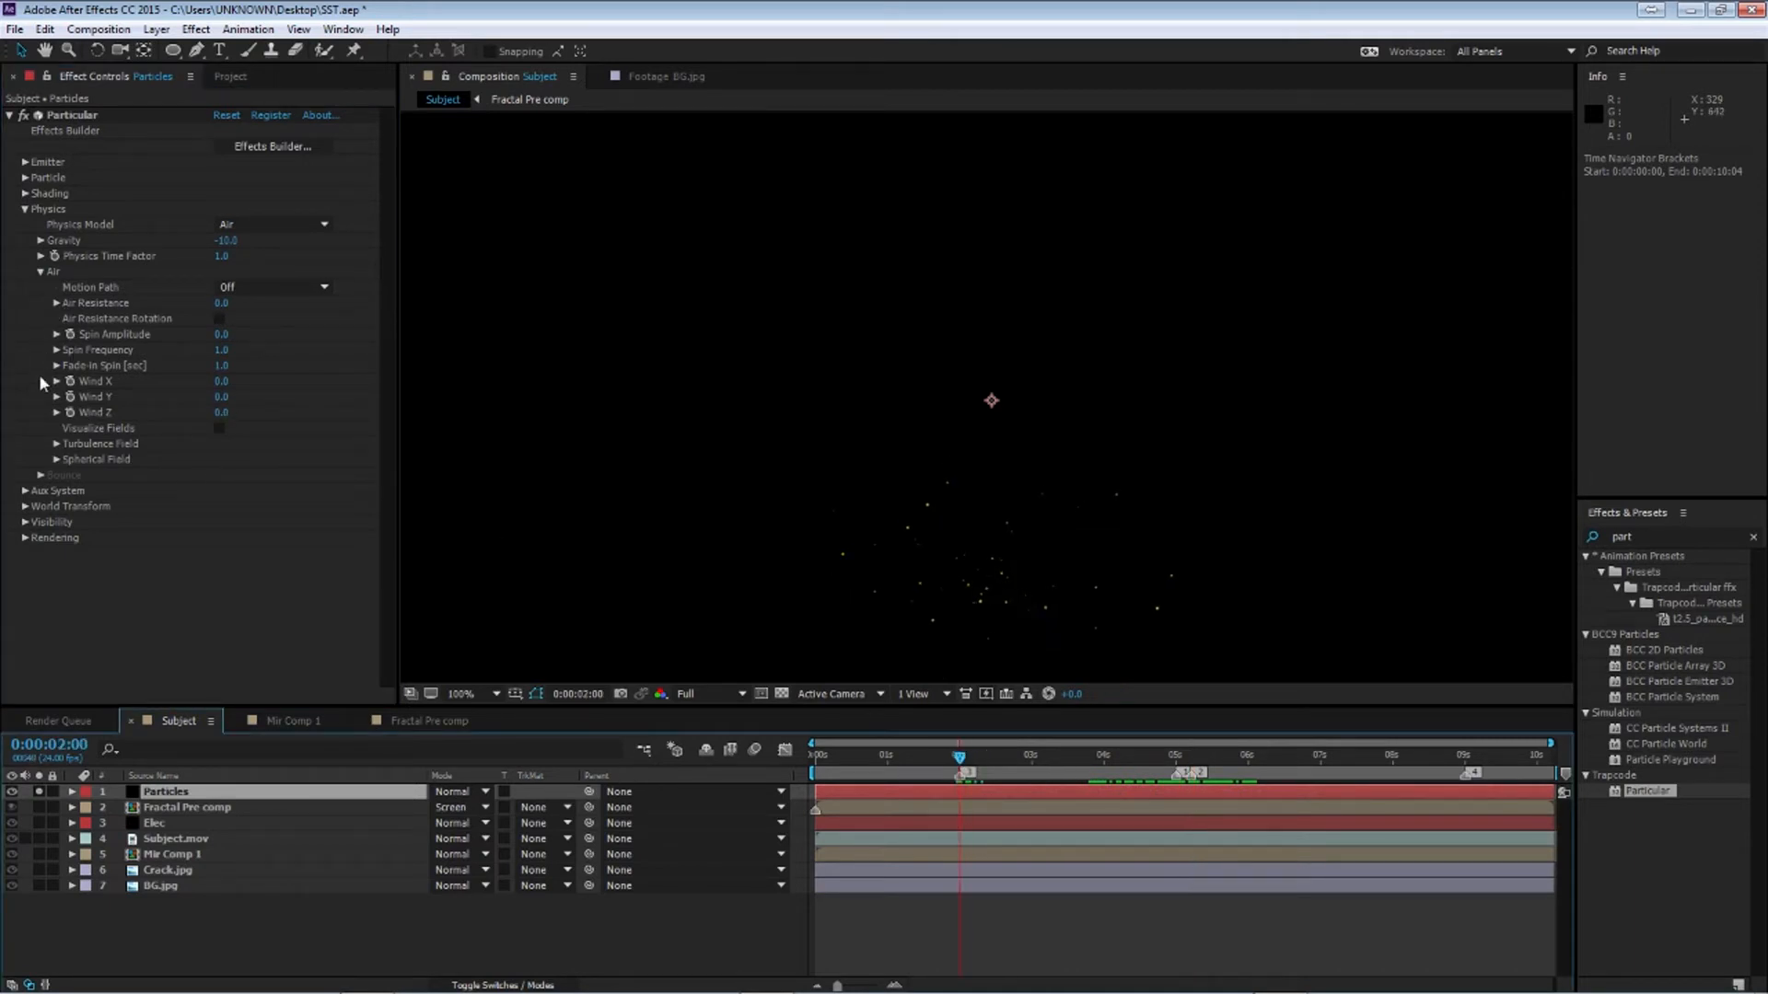
left_click(65, 398)
Keyframe Wind Y to -100 at 5 seconds and to -1000 at 5:05
left_click(959, 758)
left_click_drag(959, 758, 1172, 788)
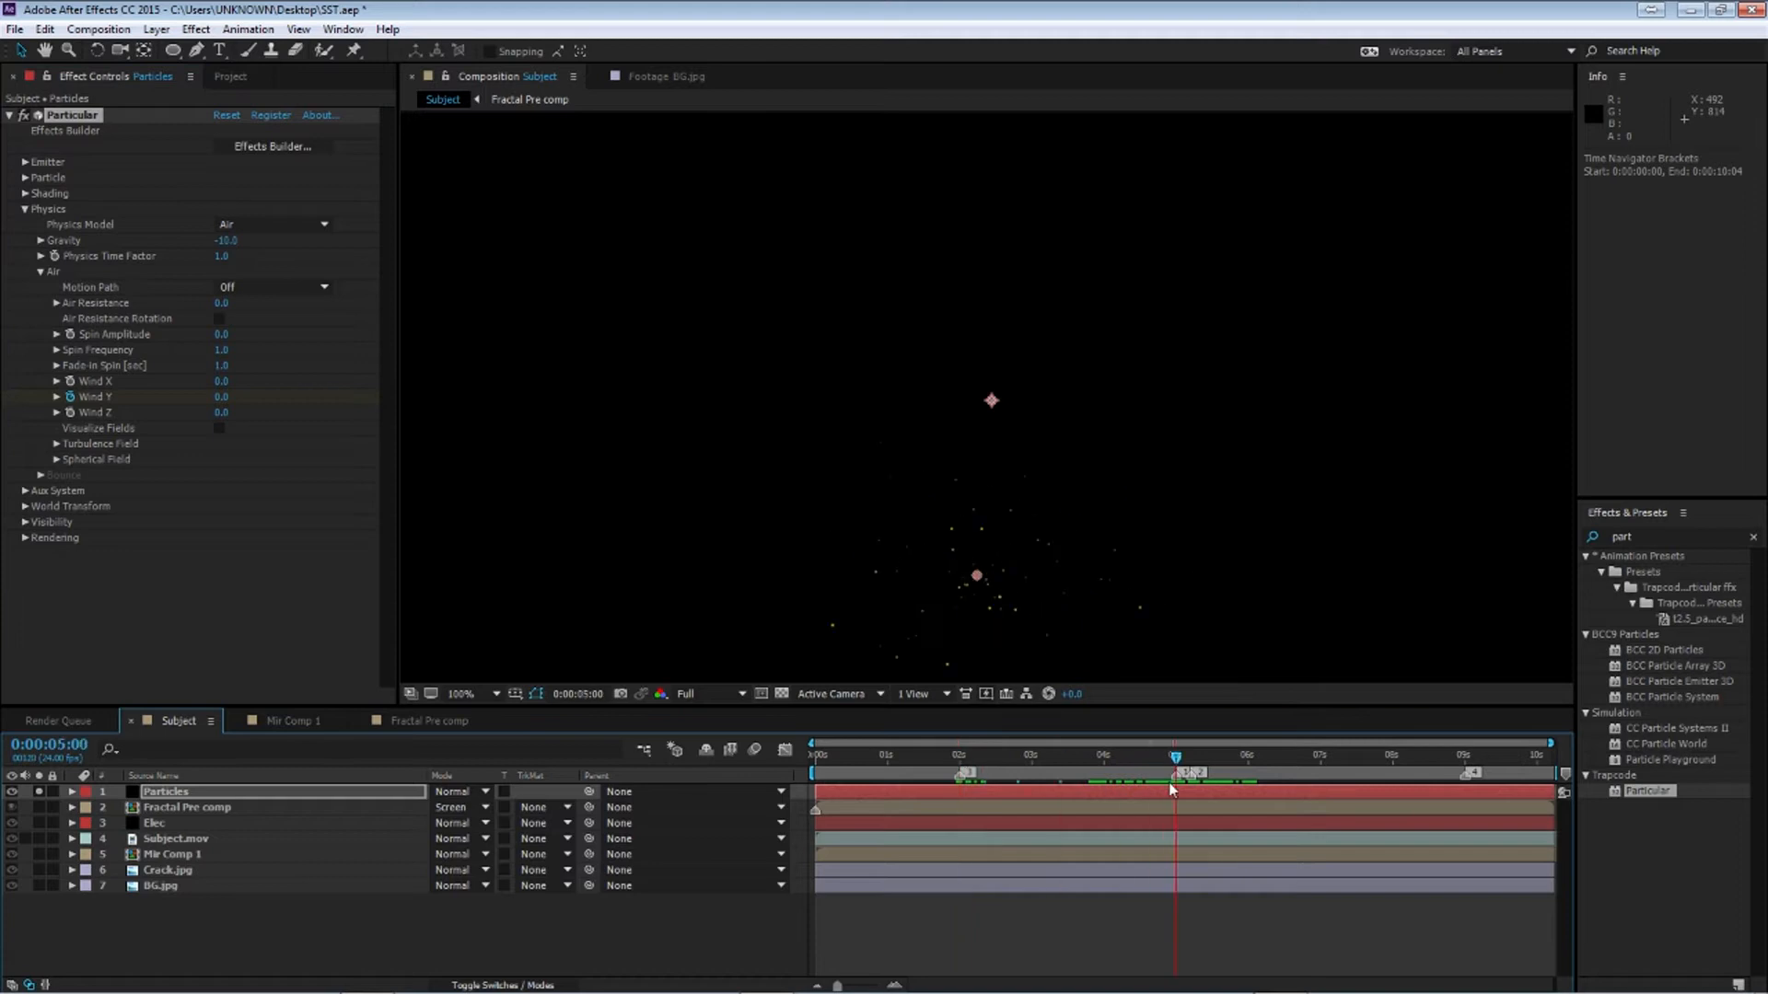
left_click(223, 399)
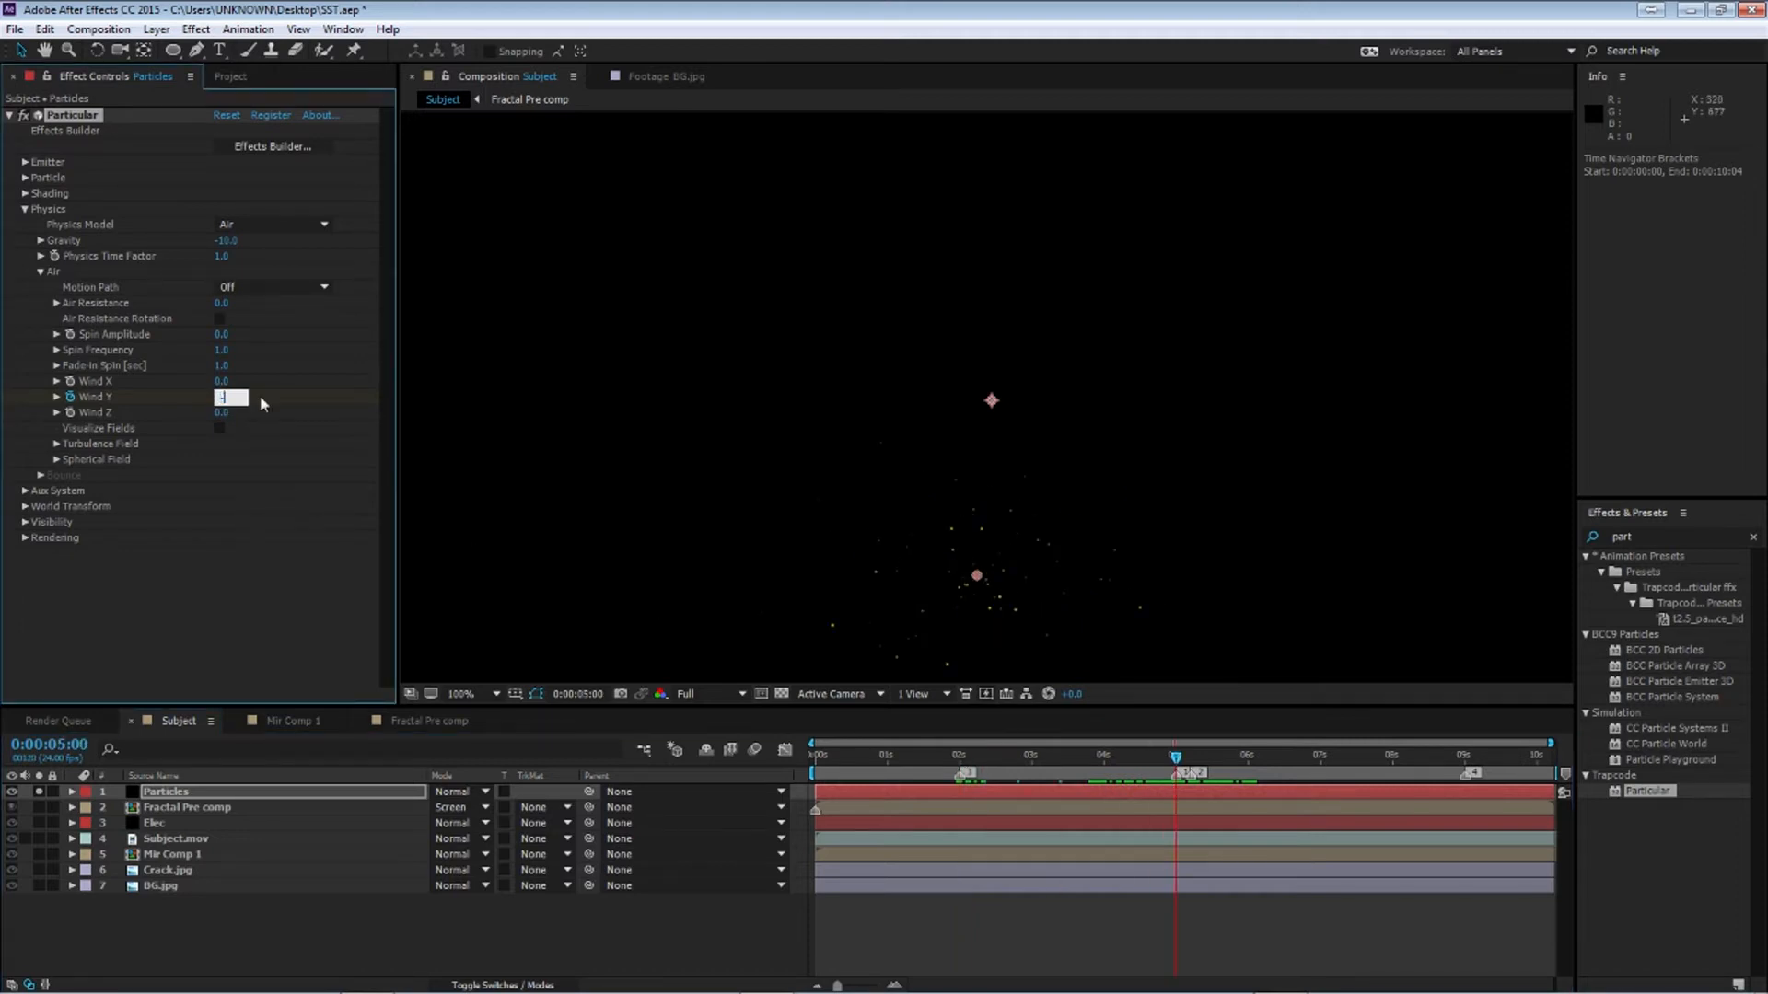
key("Return")
left_click(230, 397)
type("-100")
key("Return")
left_click_drag(1176, 759, 1191, 760)
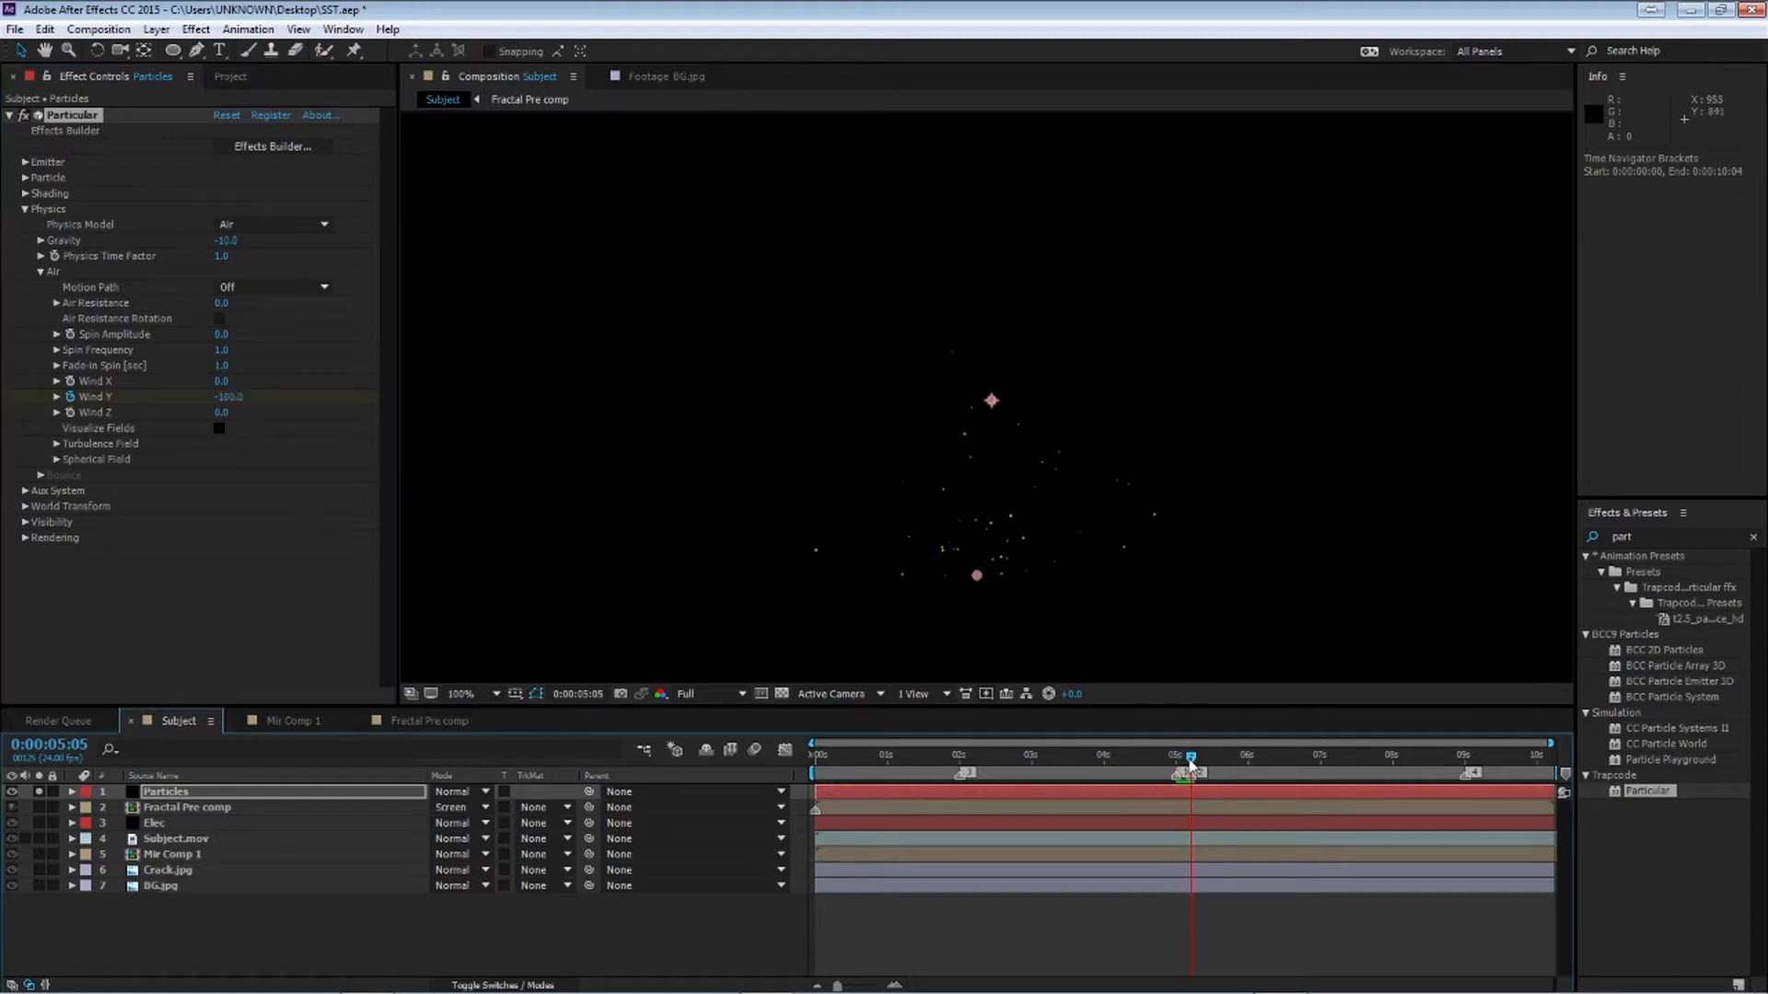
left_click(230, 397)
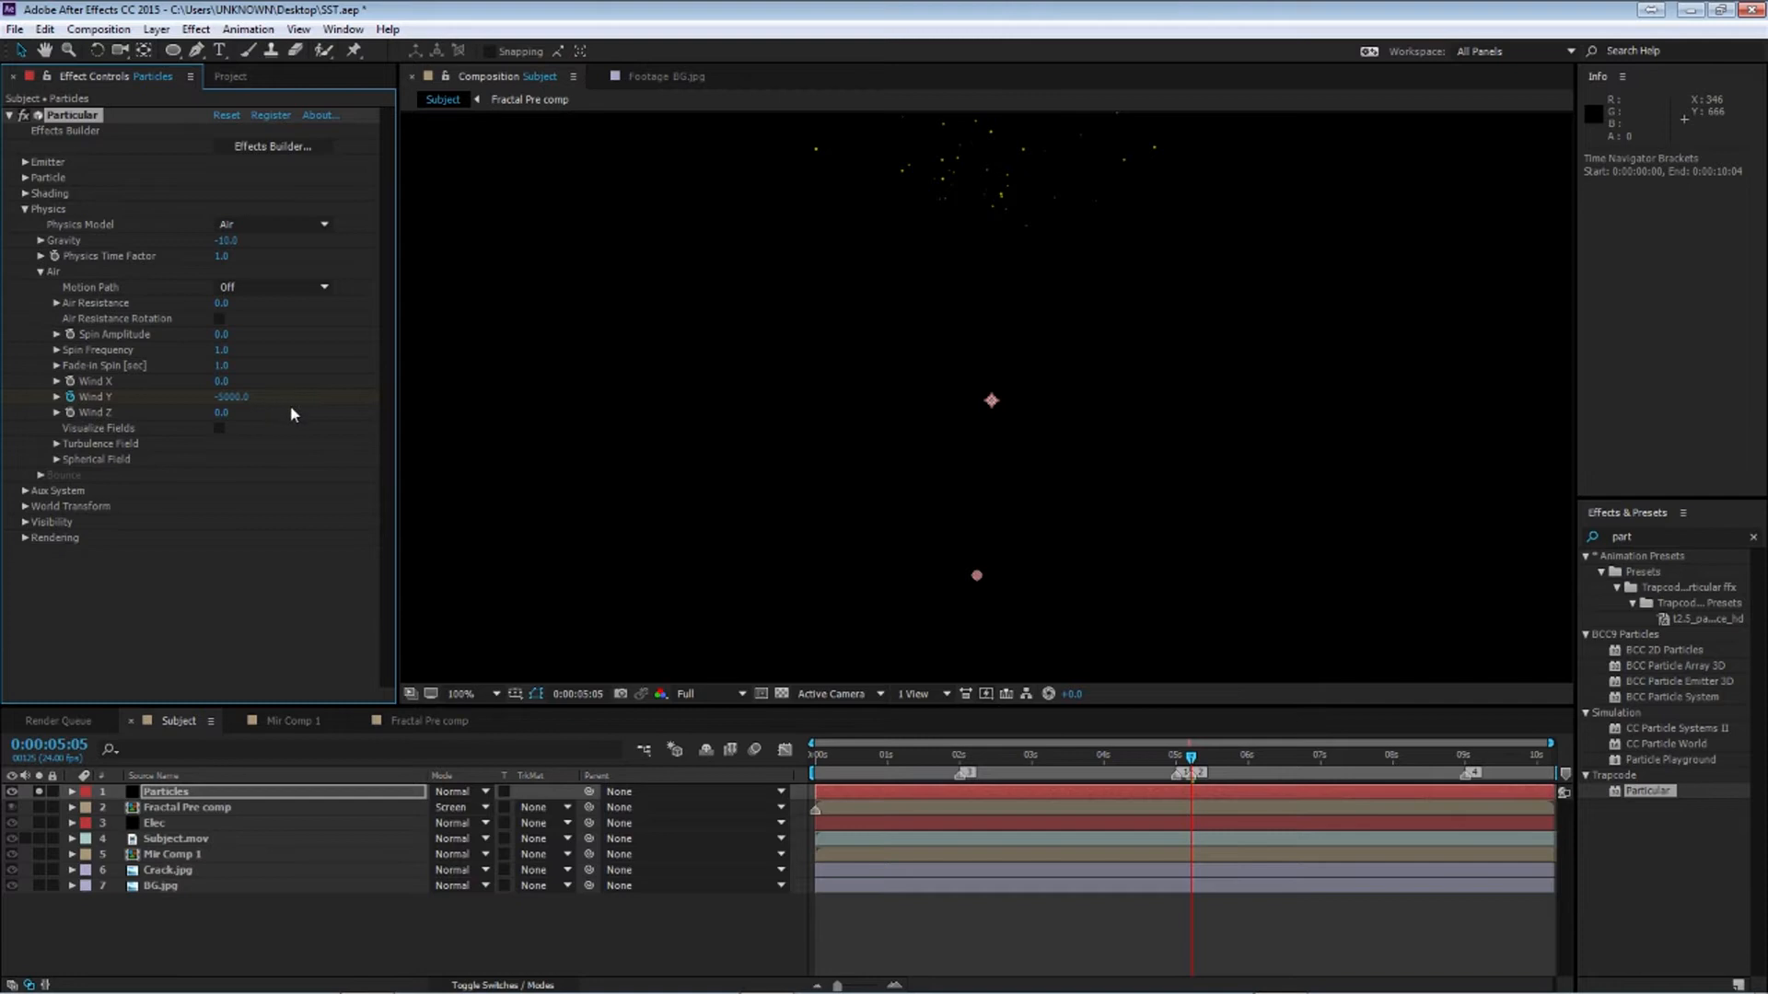
Open the Emitter settings and keyframe Particles/sec at 0 at 2 seconds
left_click(26, 162)
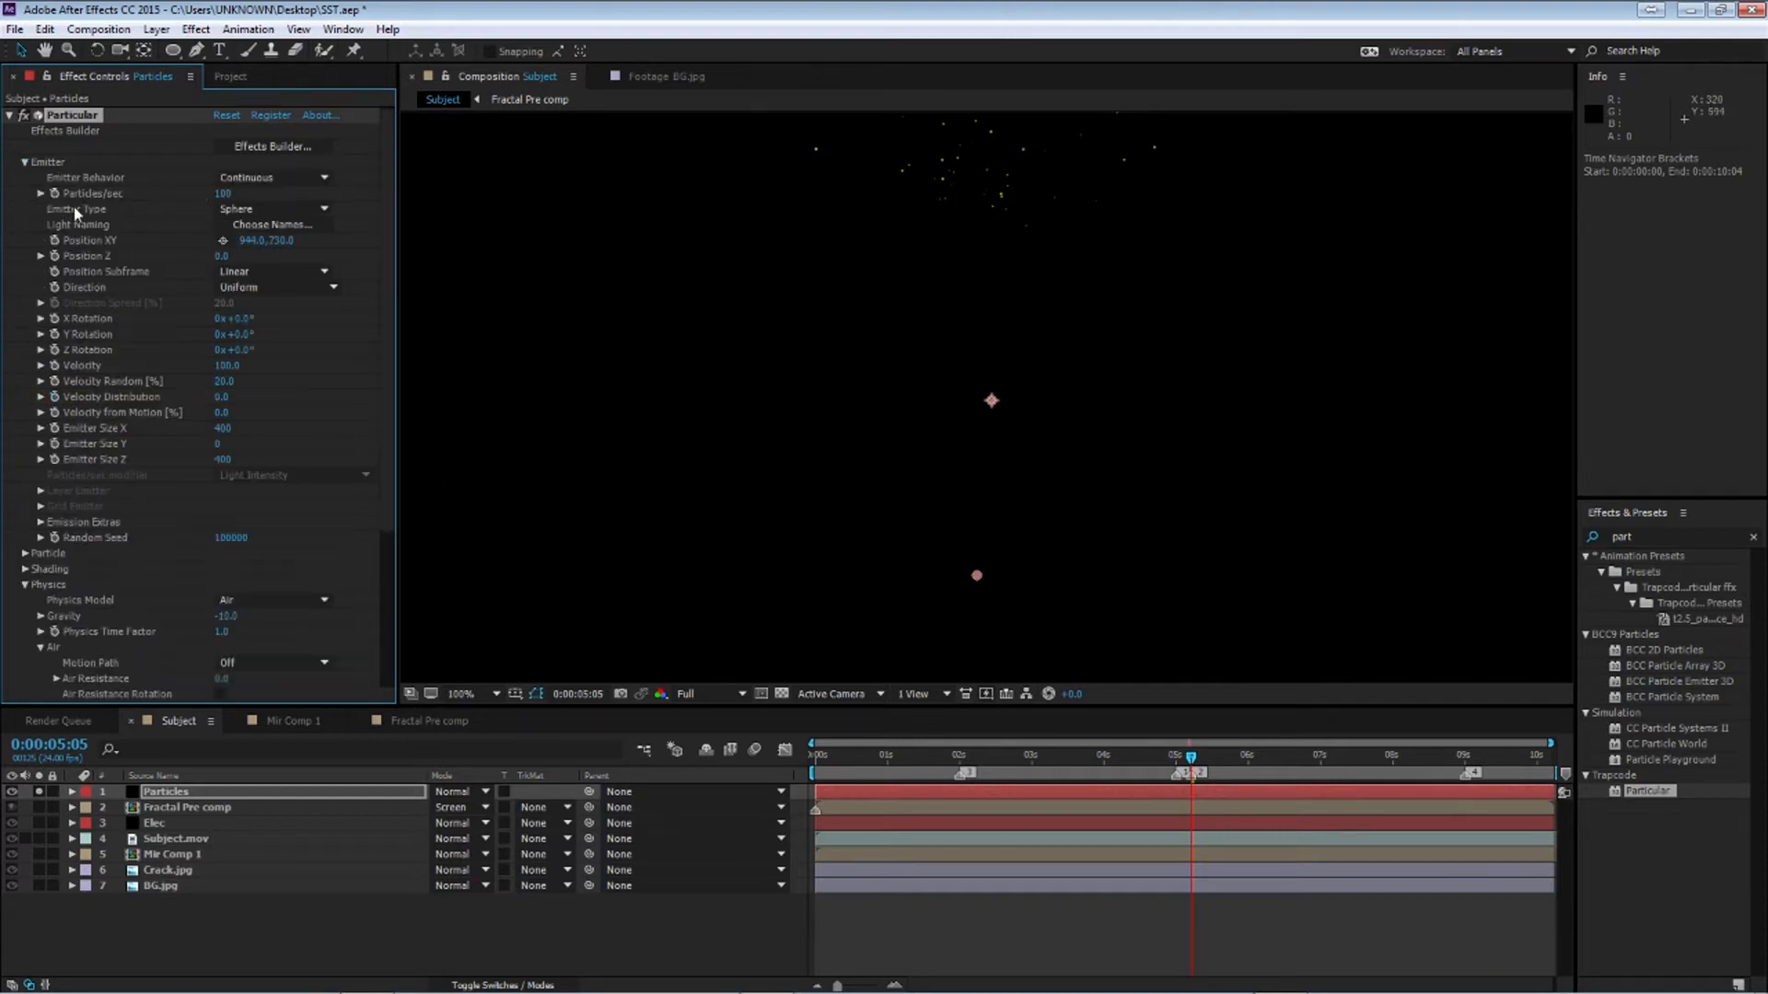
left_click(960, 764)
left_click_drag(221, 193, 18, 185)
left_click(221, 194)
type("0")
key("Return")
Keyframe Particles/sec to 100 at 5 seconds
left_click_drag(960, 760, 1176, 771)
left_click(221, 193)
type("100")
key("Return")
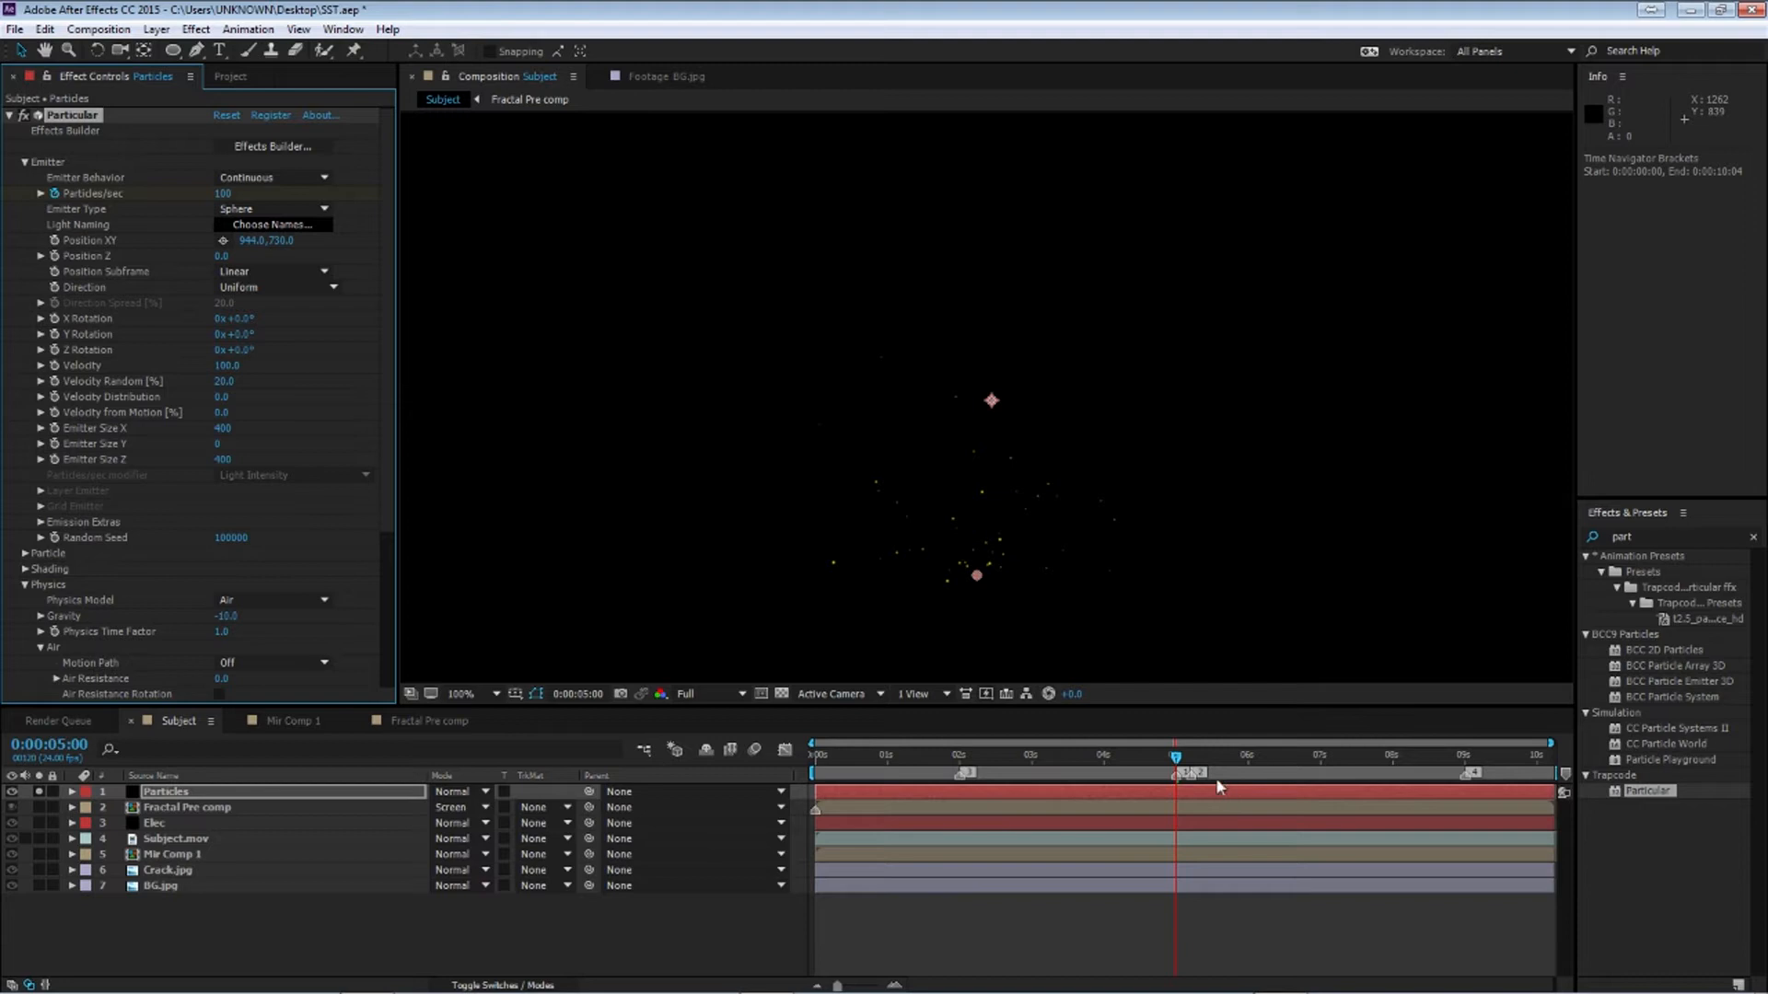
left_click_drag(1179, 763, 1191, 761)
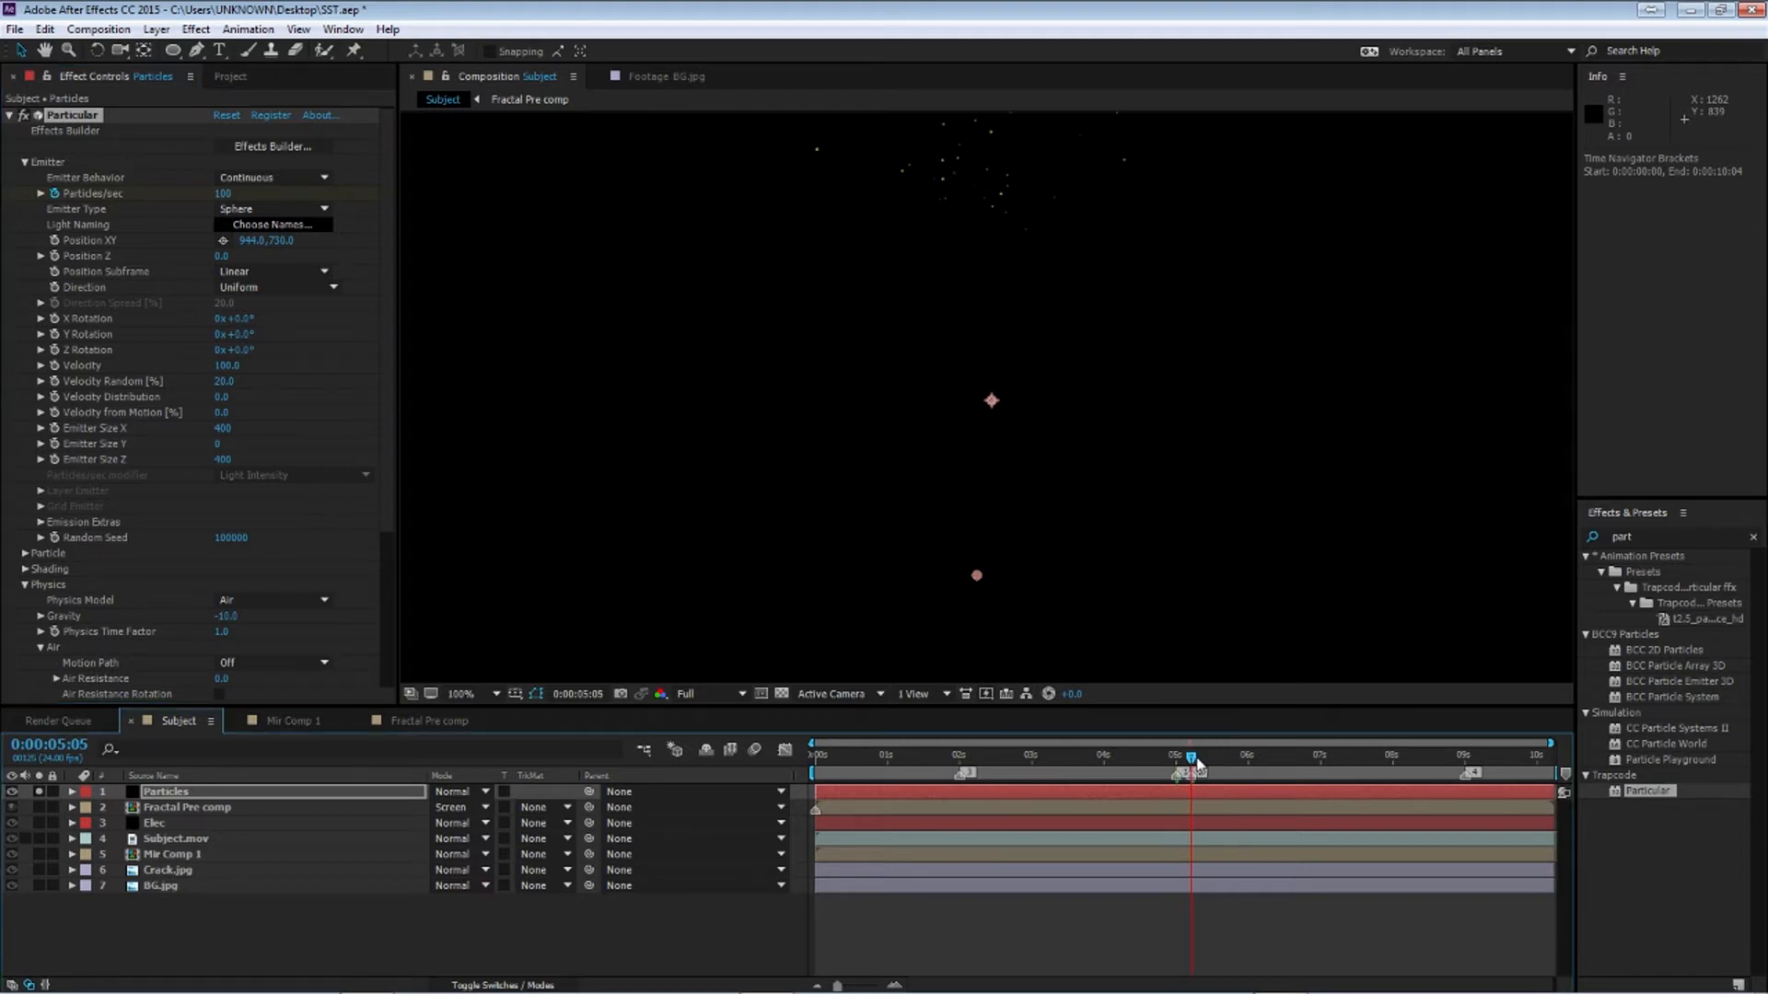
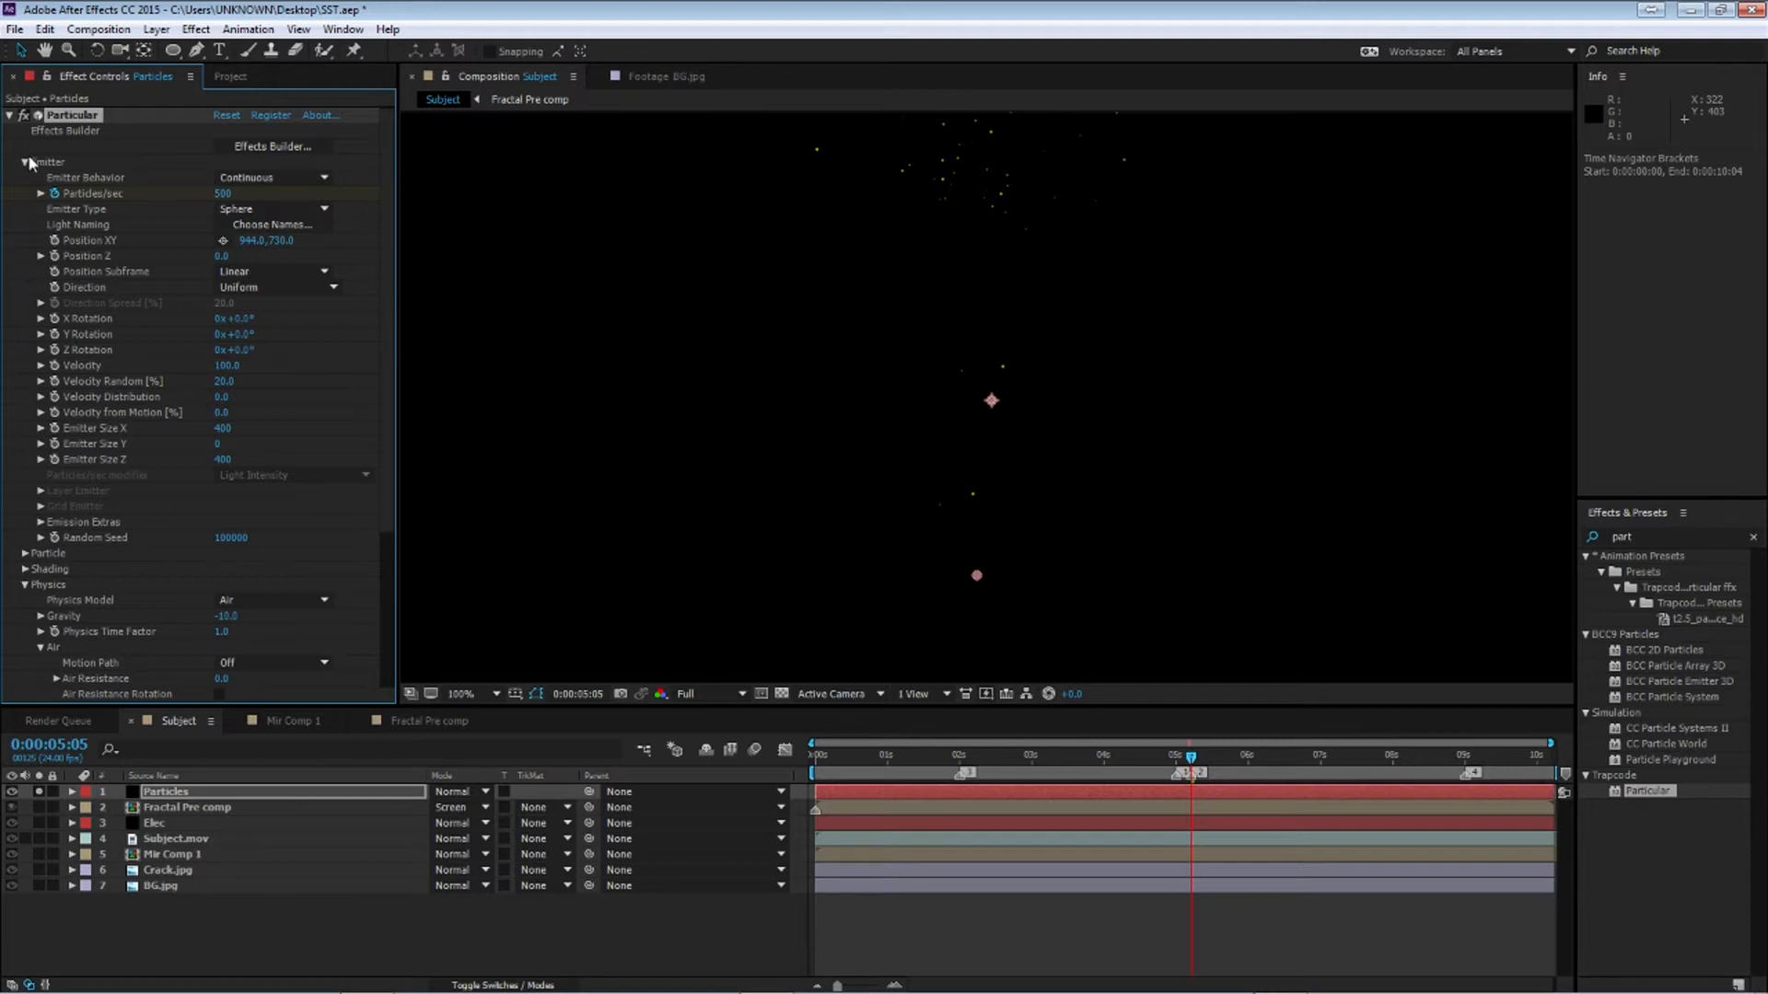
Keyframe the Particles/sec to 100 at the end of the composition, 10:05
left_click_drag(1194, 755, 1684, 782)
left_click(223, 193)
type("100")
key("Return")
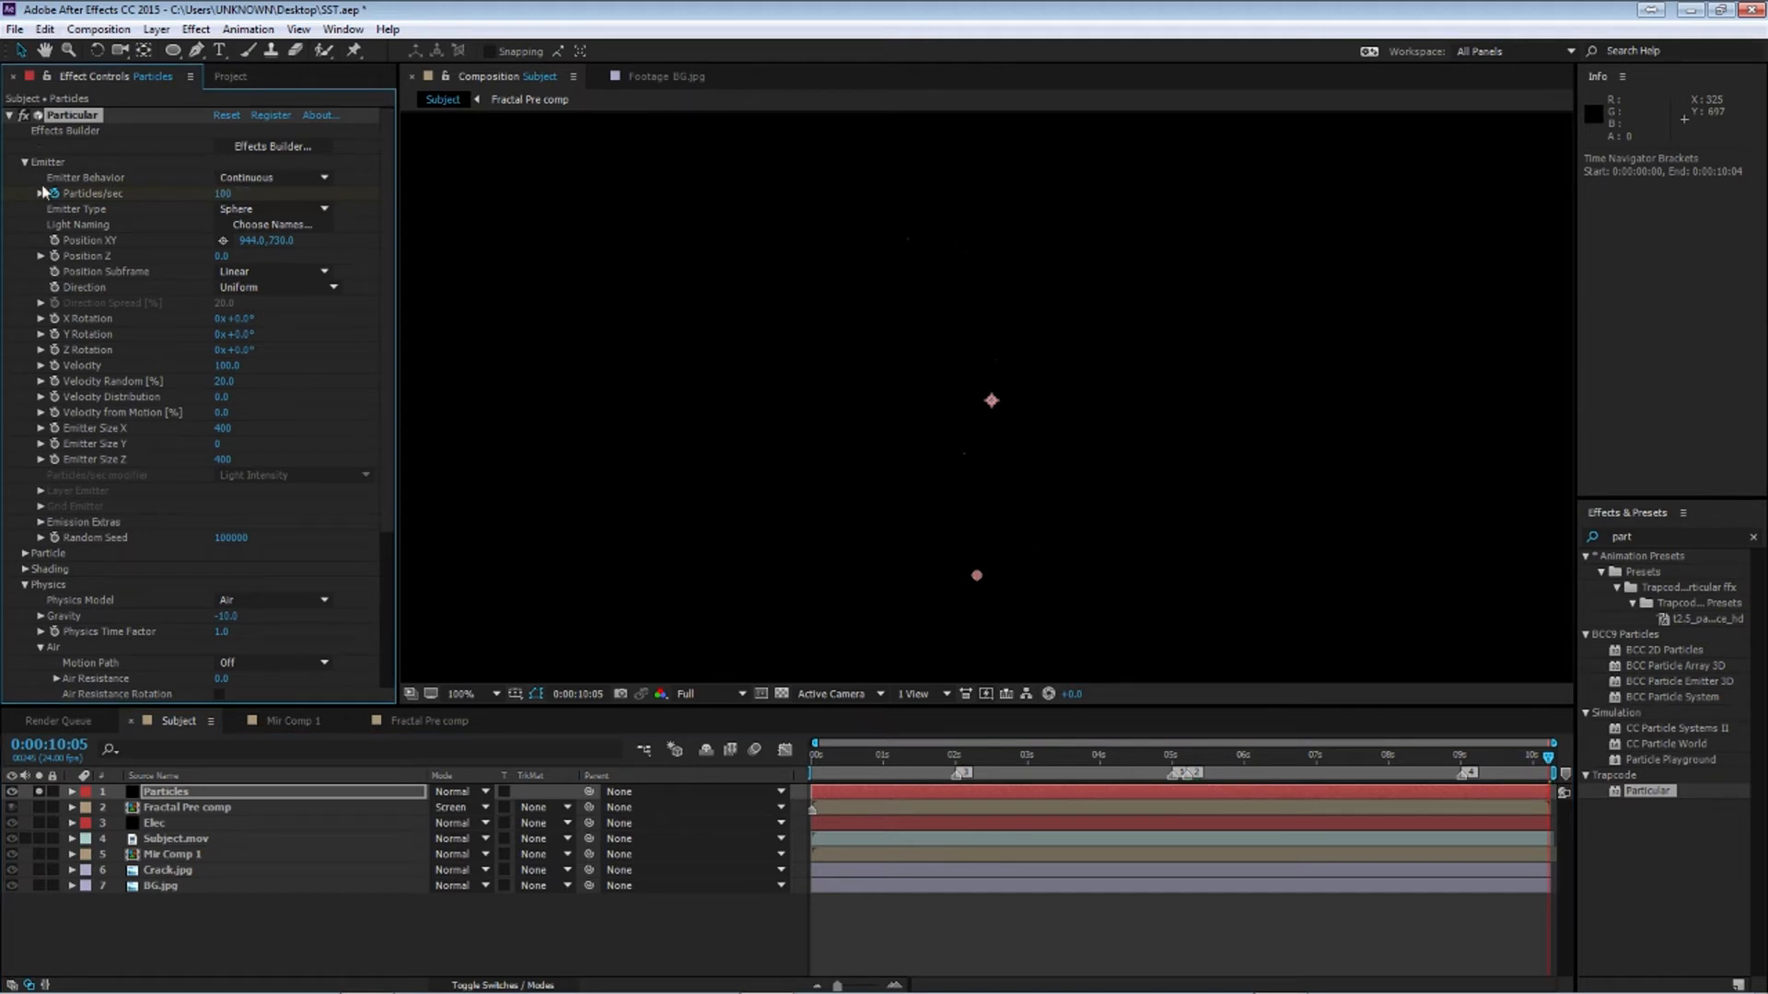
Open the Spherical Field settings, enable Visualize Fields and set the field Strength to 100
left_click(25, 162)
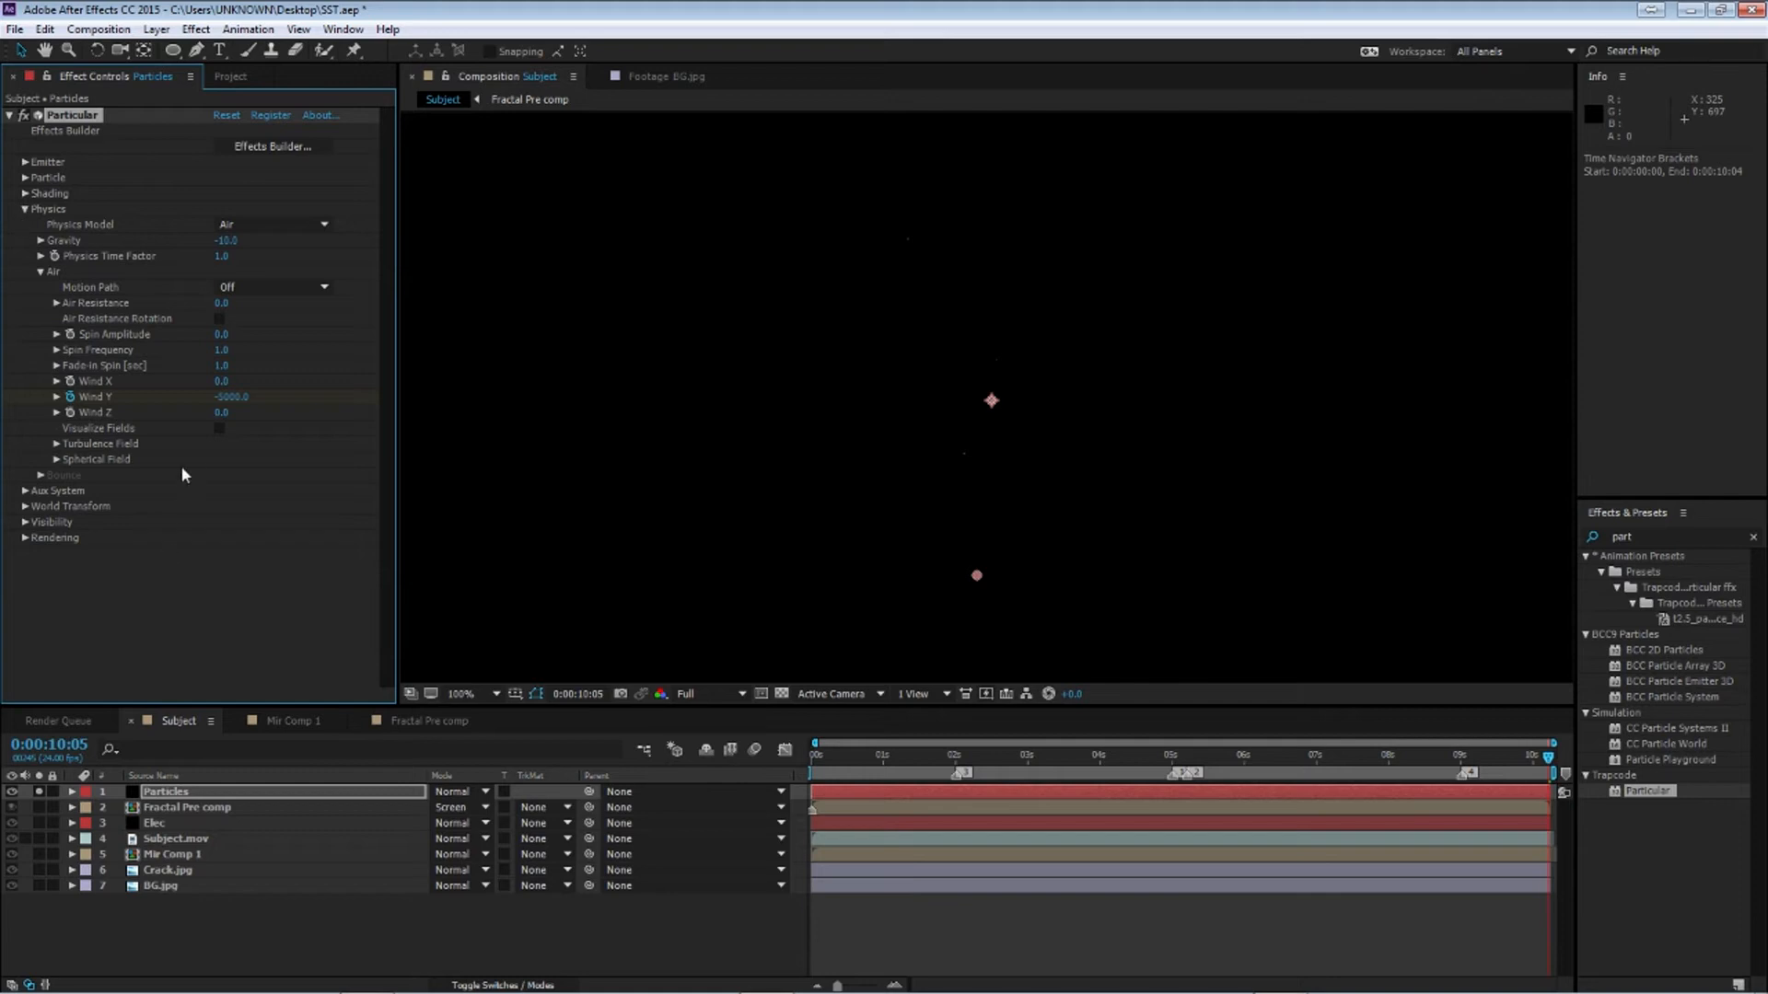
left_click(56, 460)
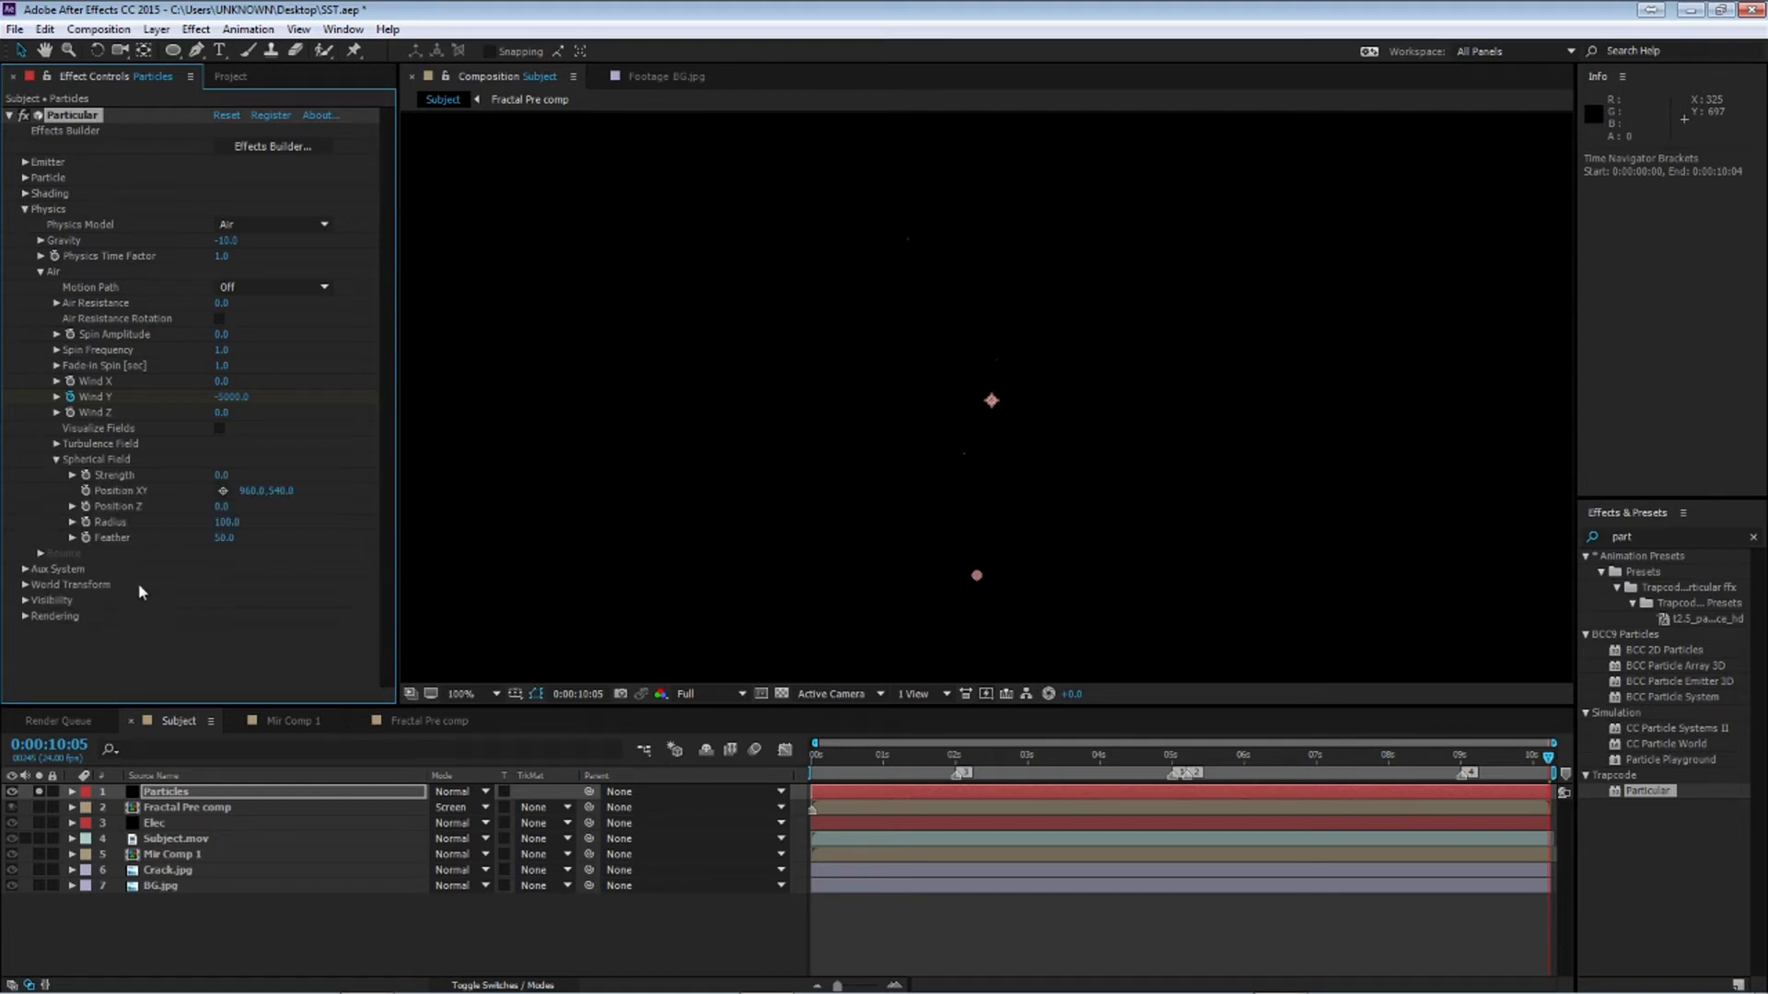
left_click(219, 428)
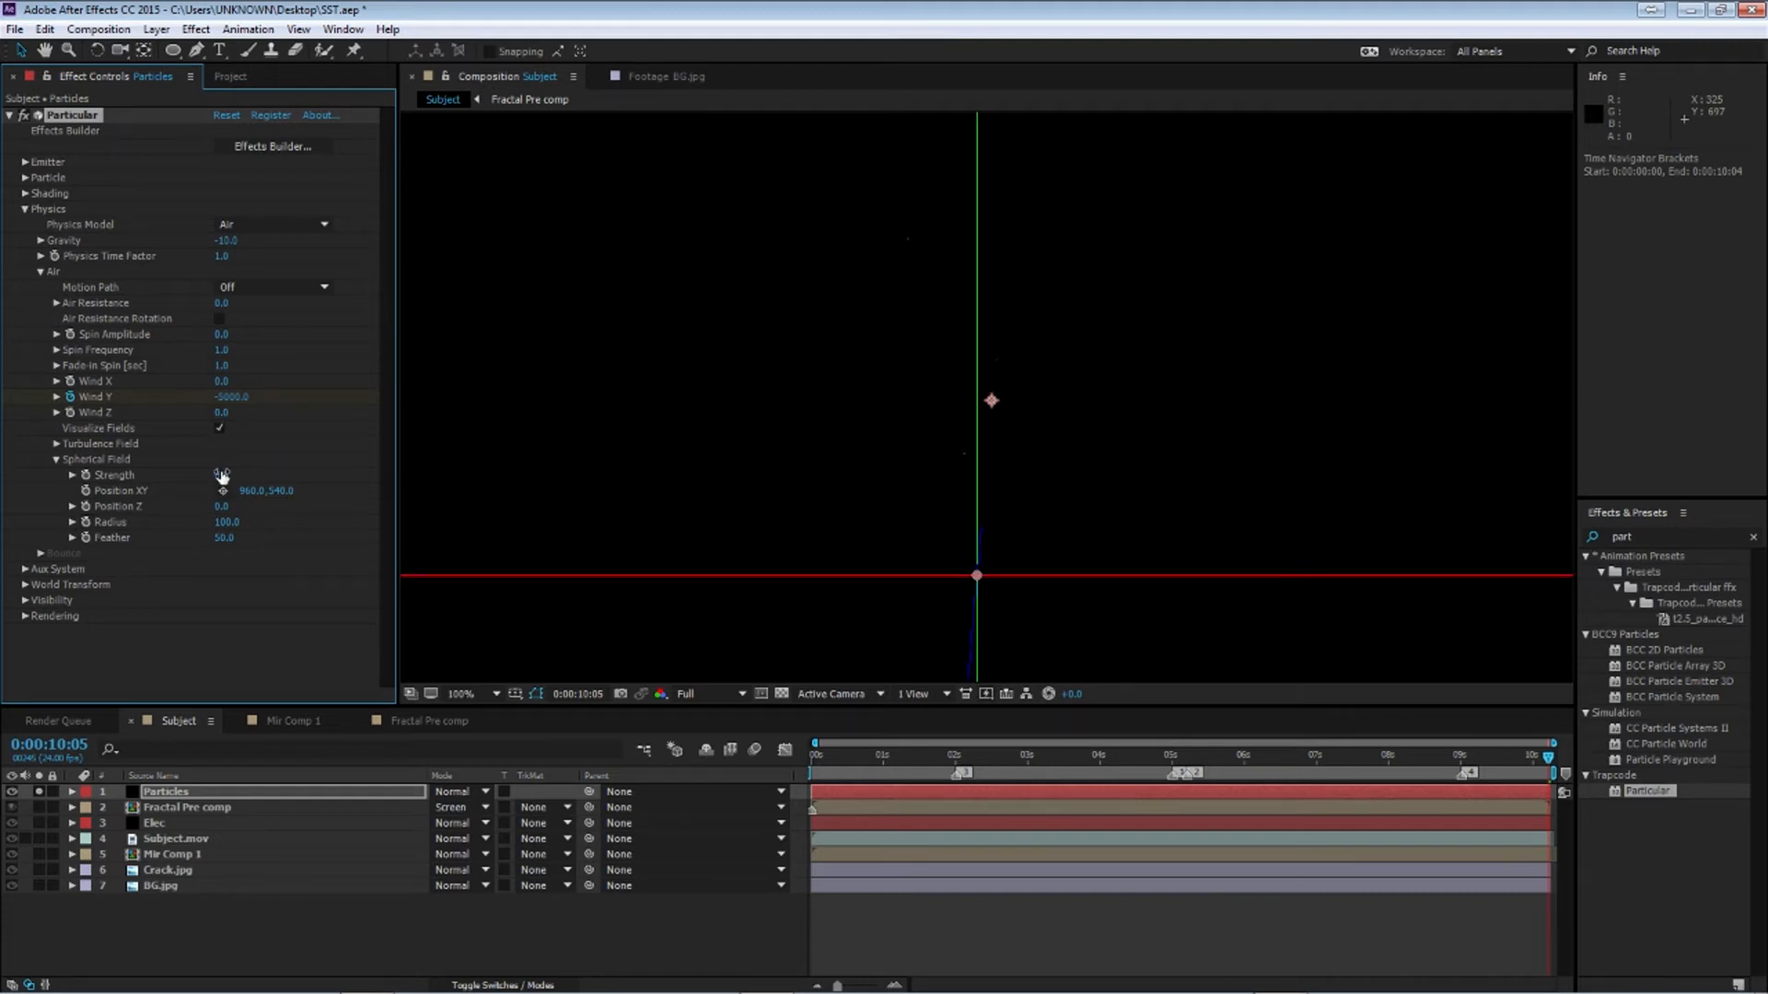
left_click_drag(227, 475, 317, 471)
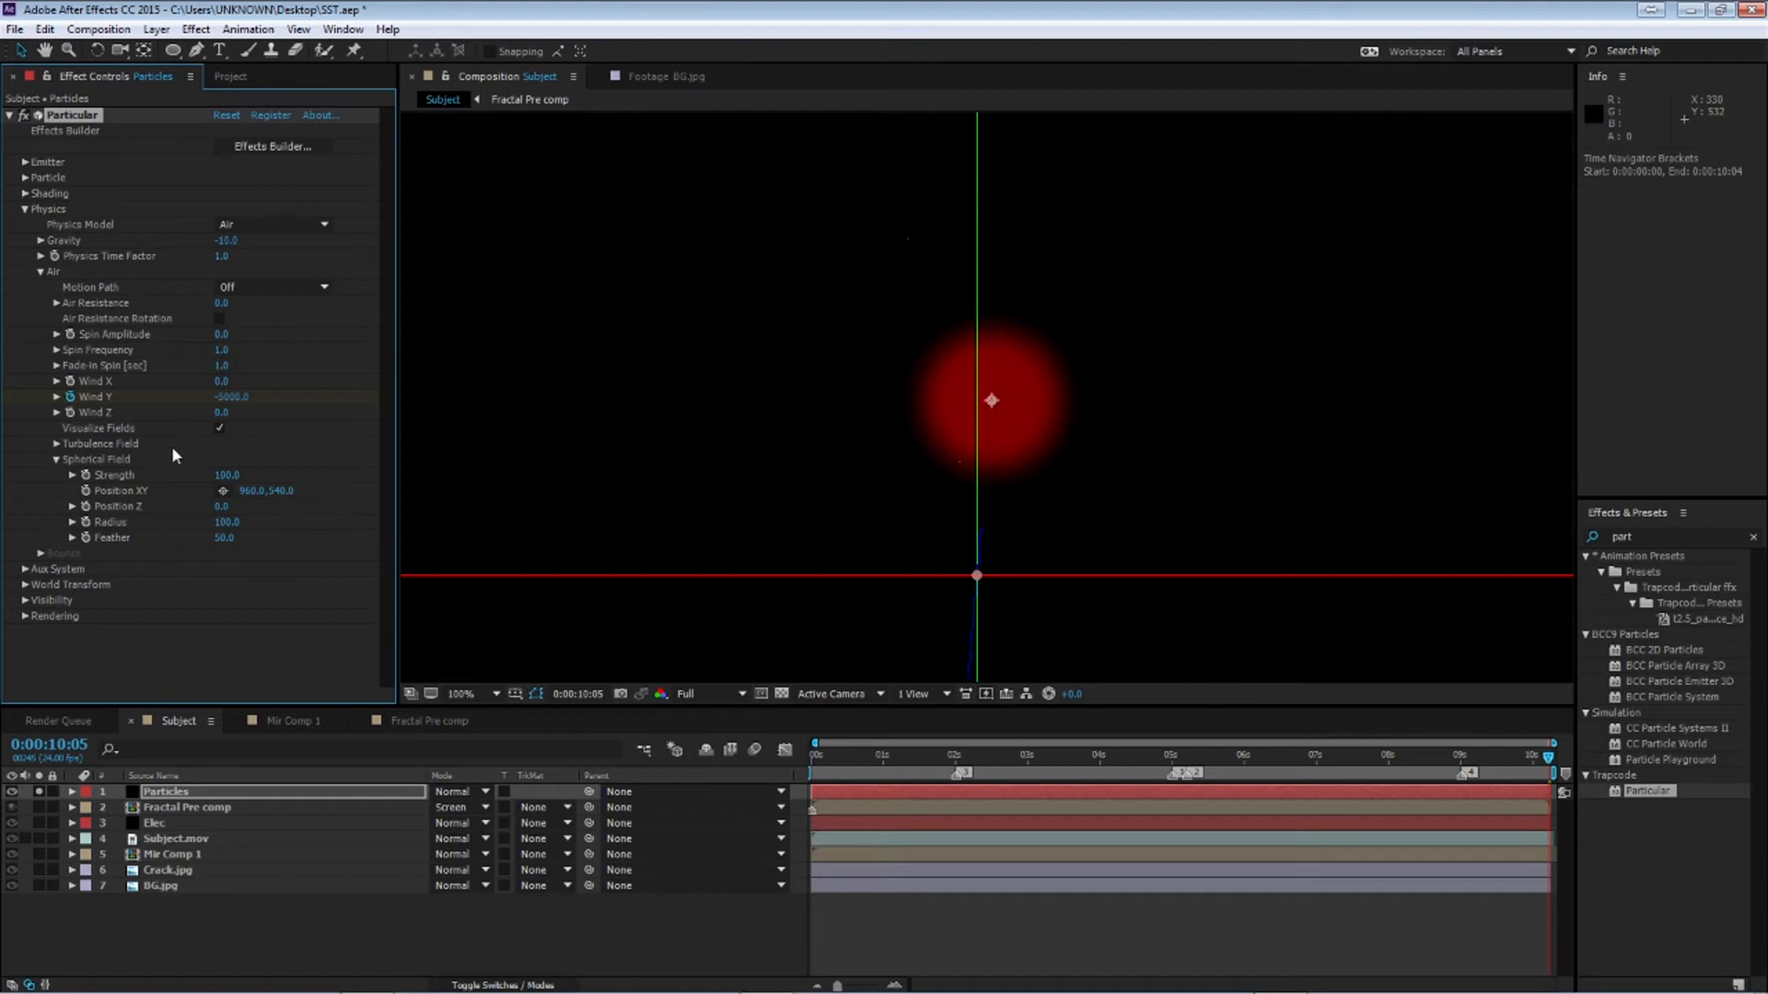
Show the Subject layer, place the Spherical Field position on the subject's body at 940,550, and set Radius to 160
left_click(222, 491)
left_click(975, 576)
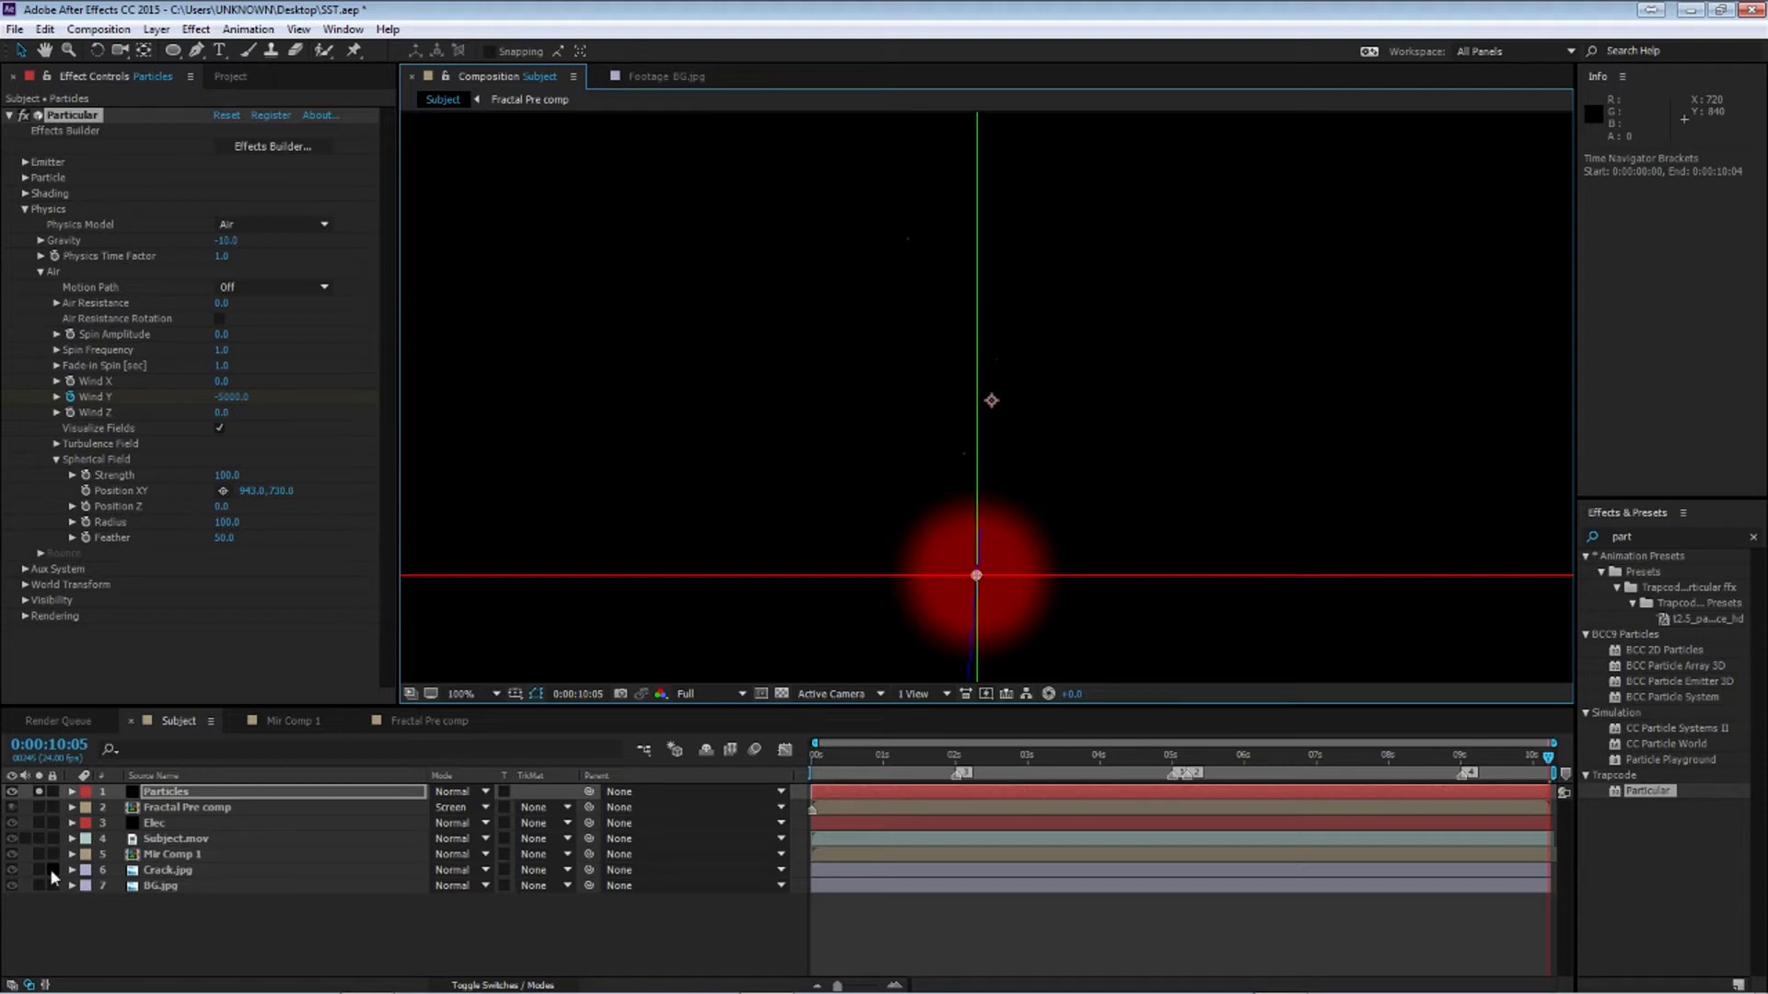
left_click(38, 838)
left_click_drag(969, 596, 984, 562)
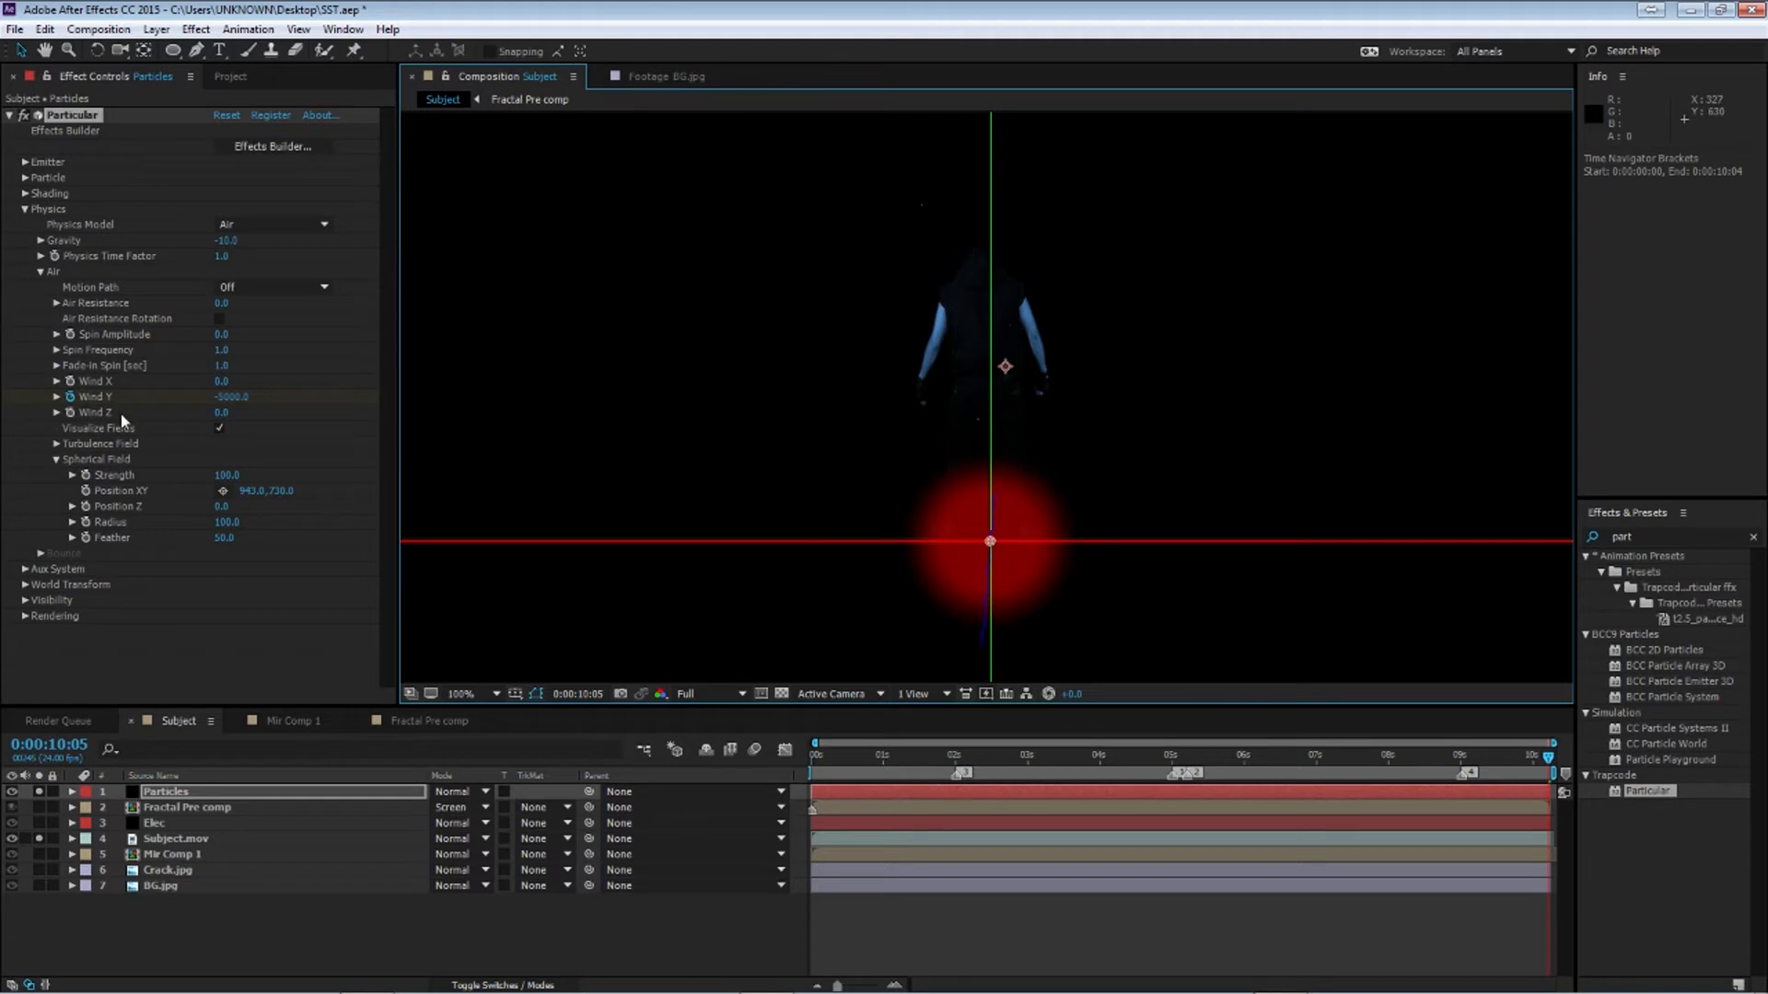
left_click(221, 490)
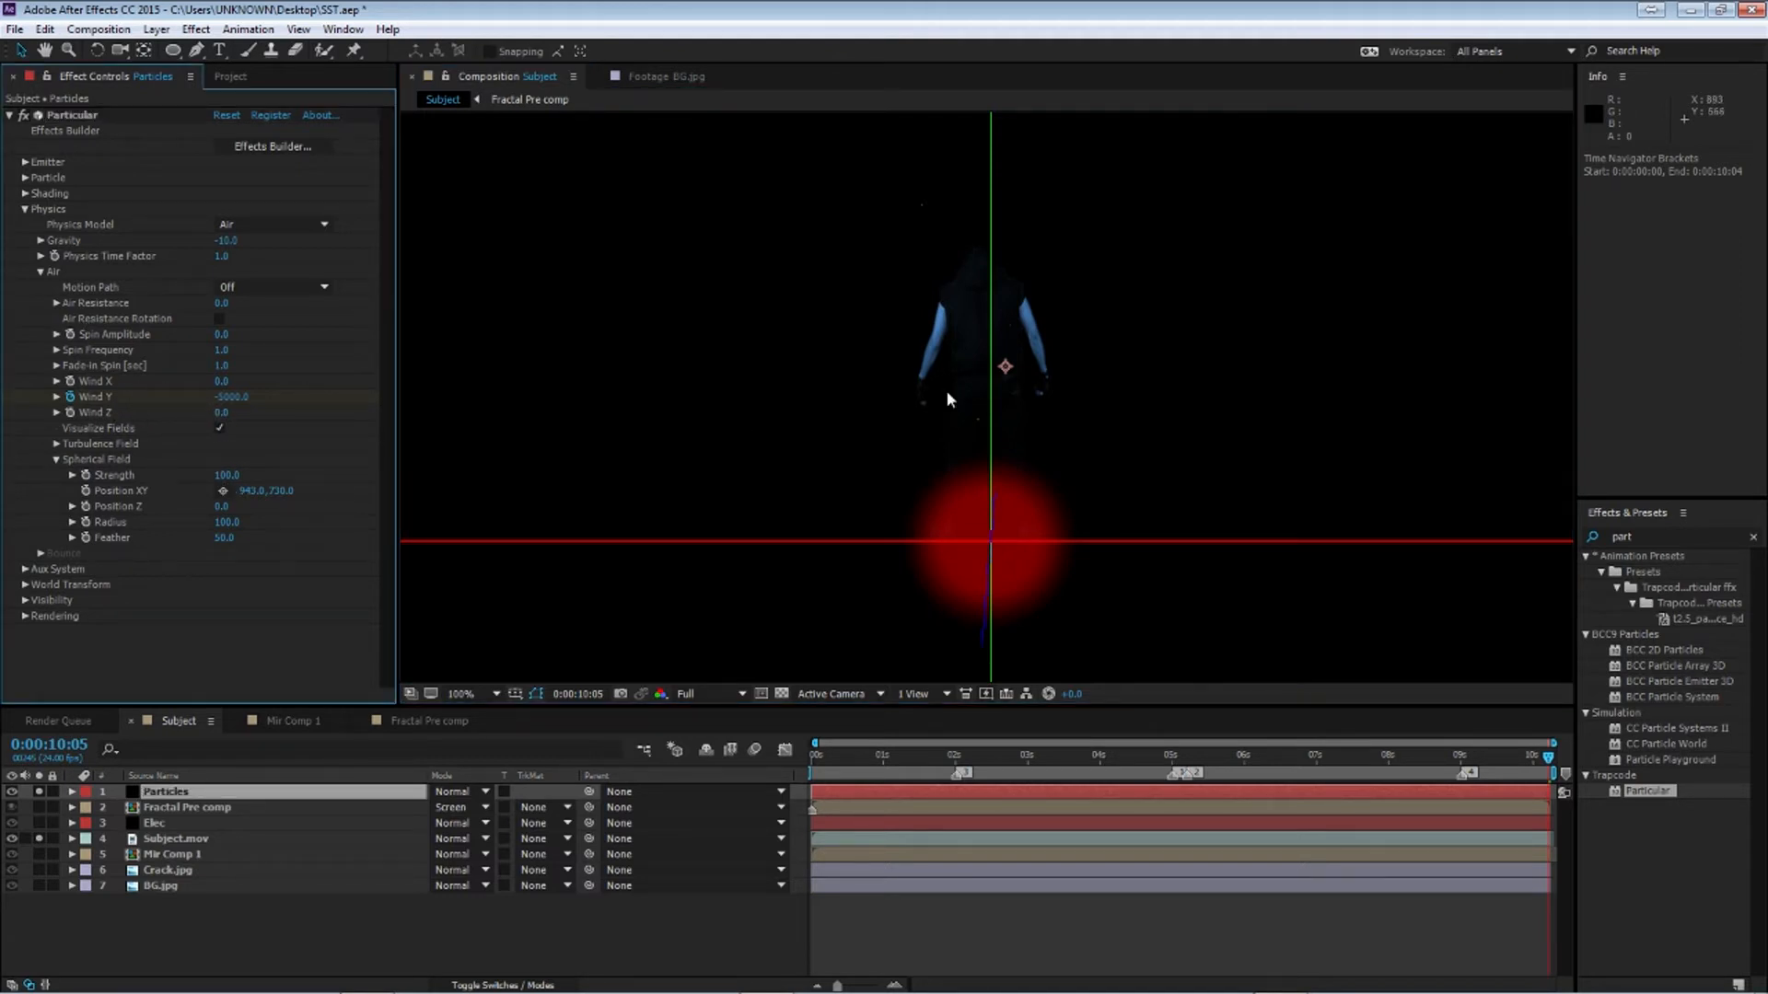
left_click(223, 490)
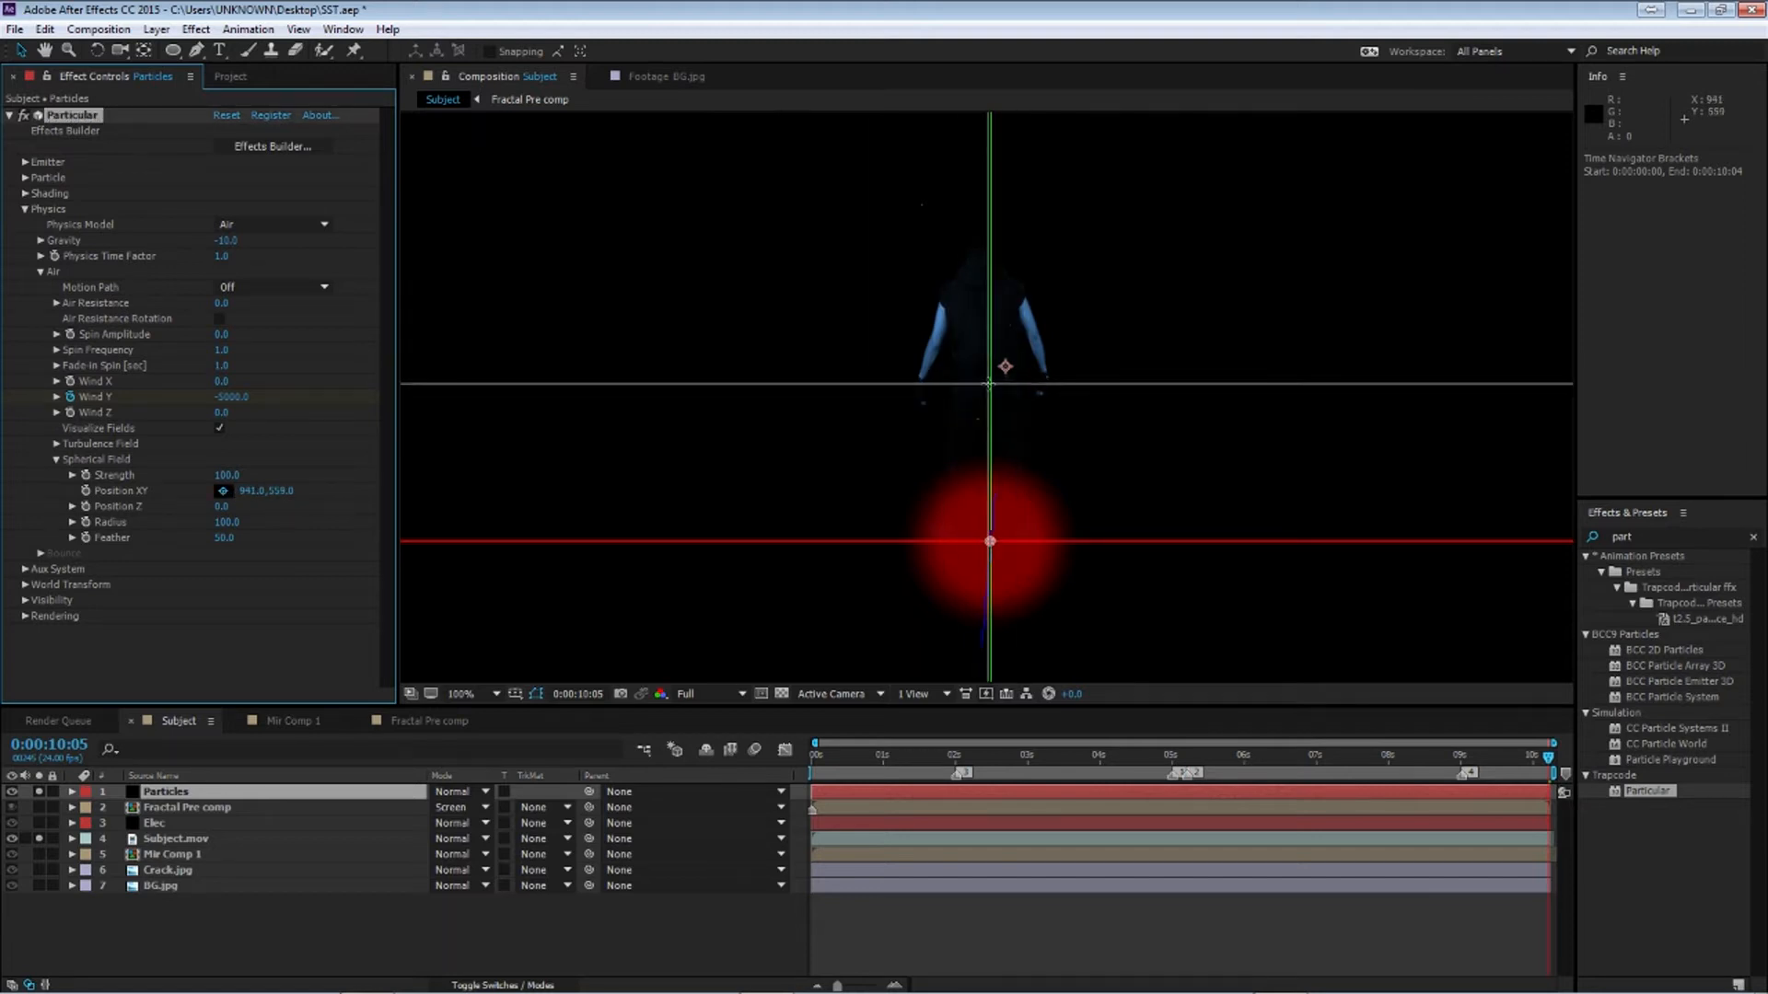
left_click(987, 375)
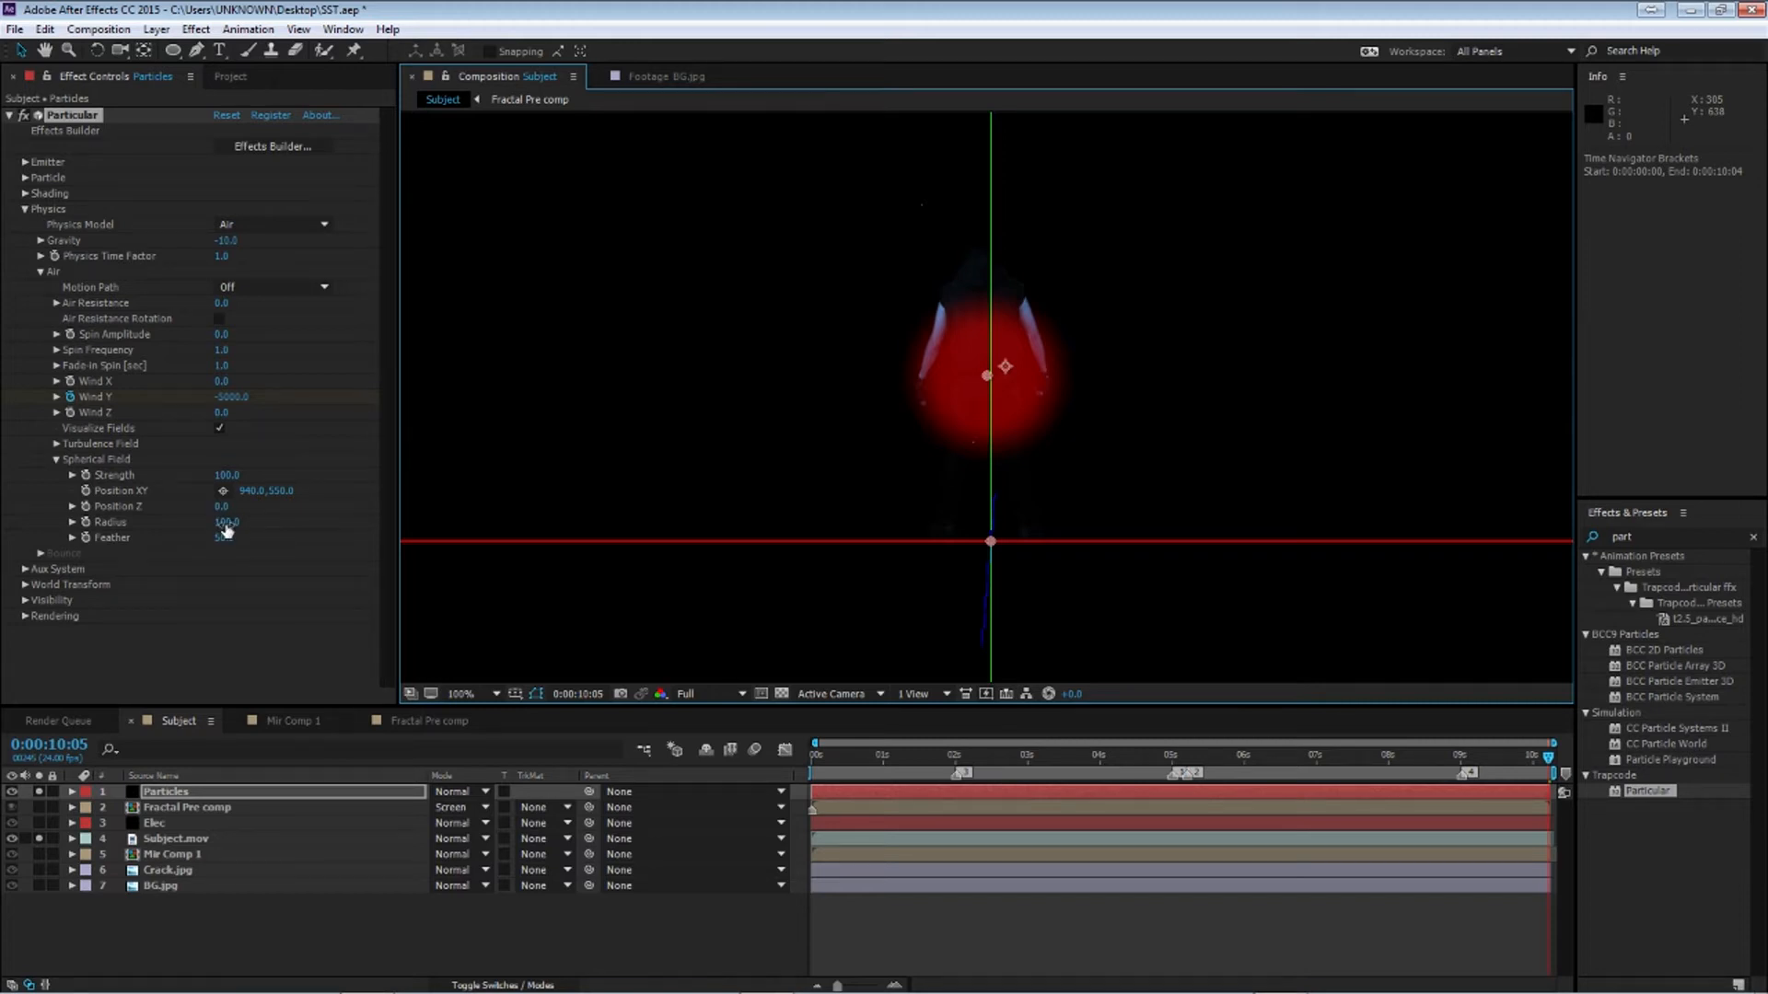
left_click_drag(223, 522, 227, 522)
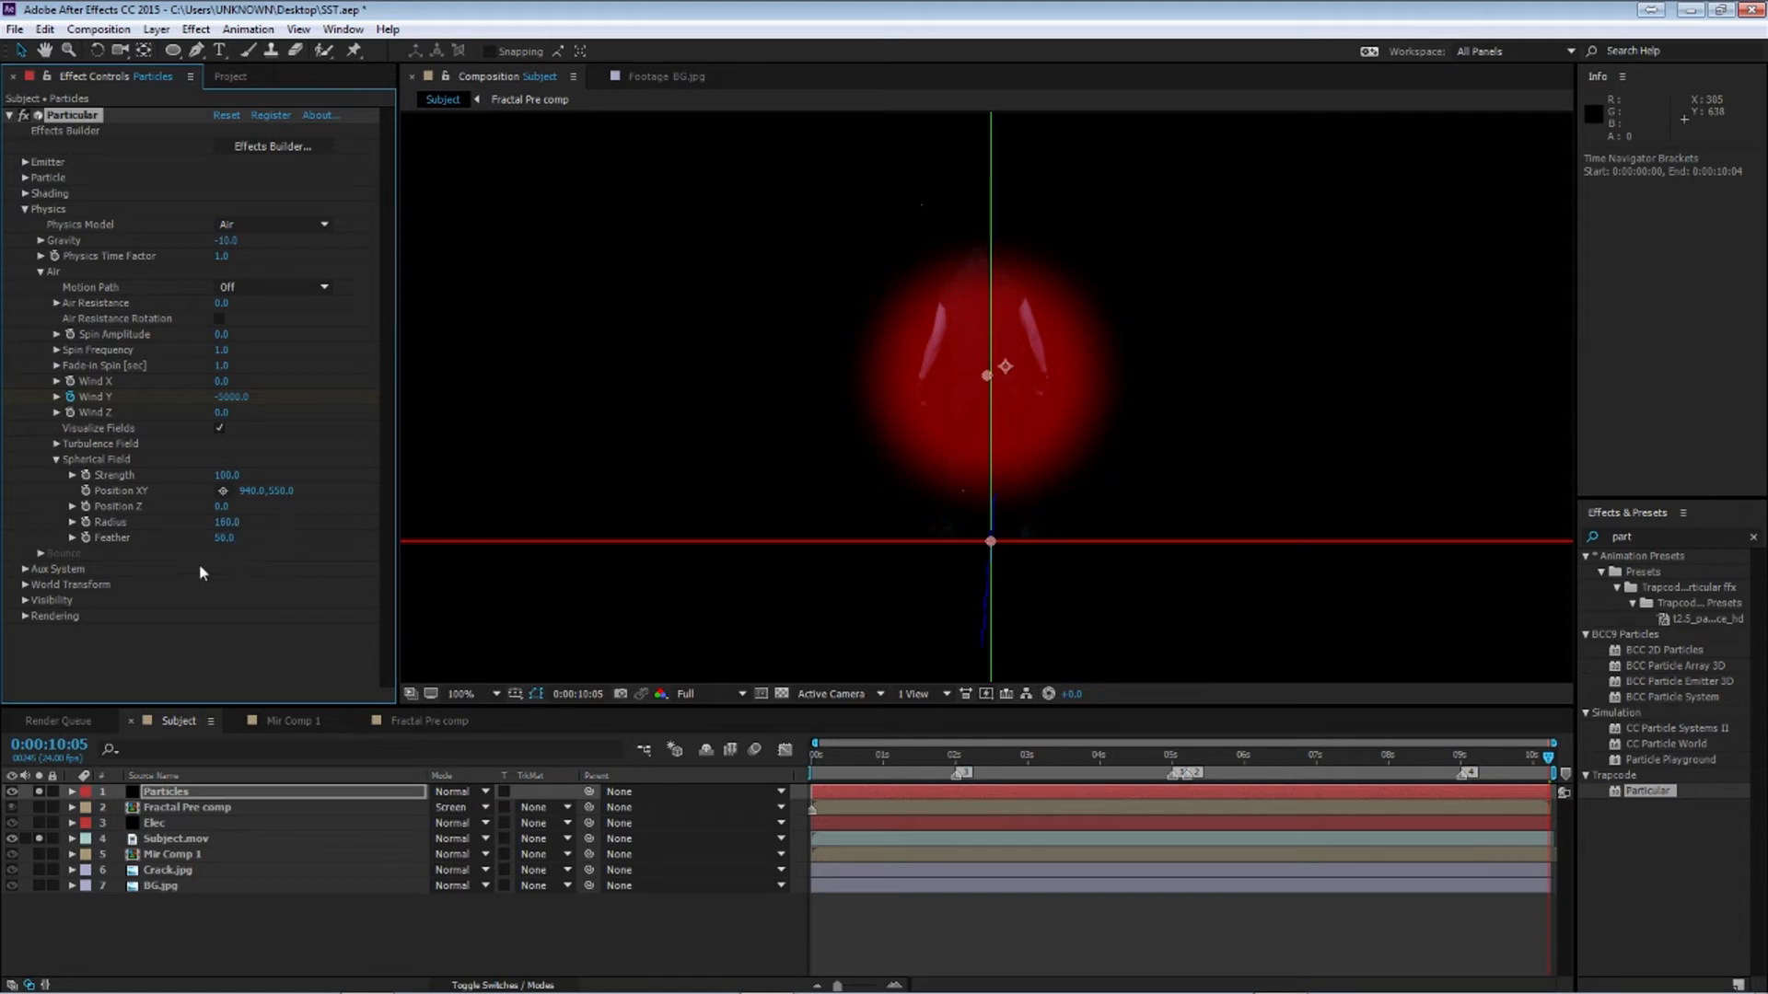
Open the Aux System settings and set Emit to Continuously
left_click(25, 568)
scroll(25, 568, "down", 3)
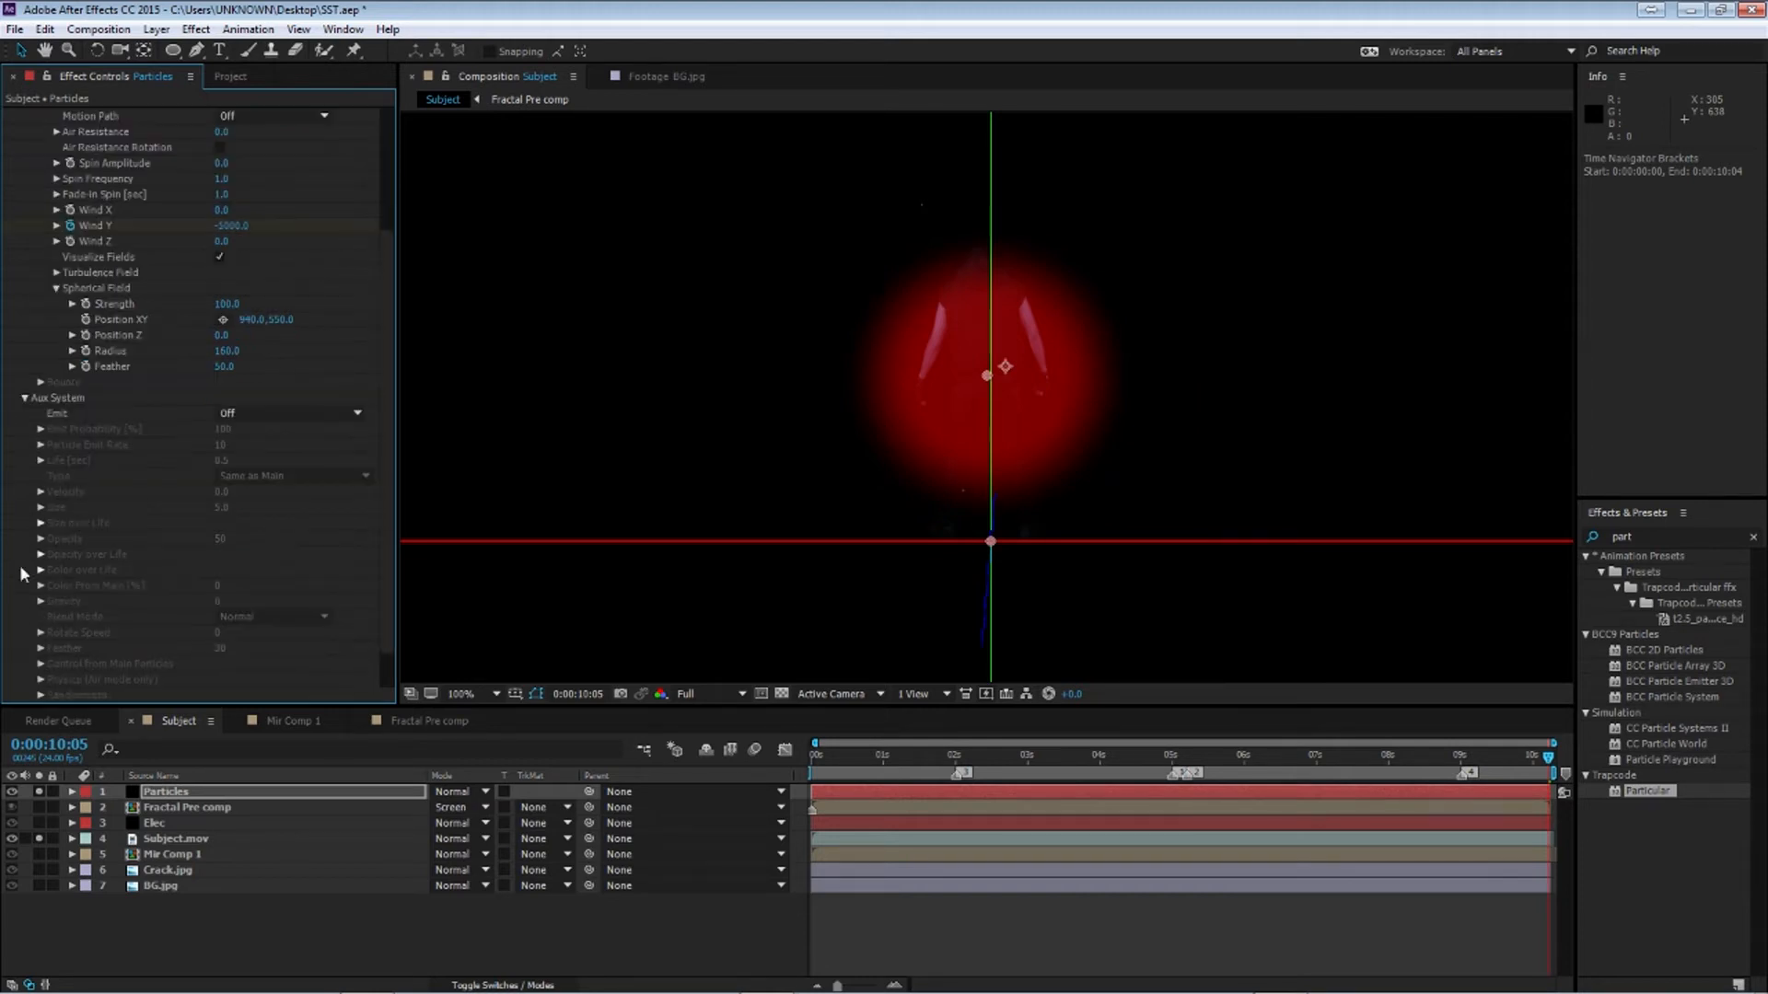
left_click(232, 420)
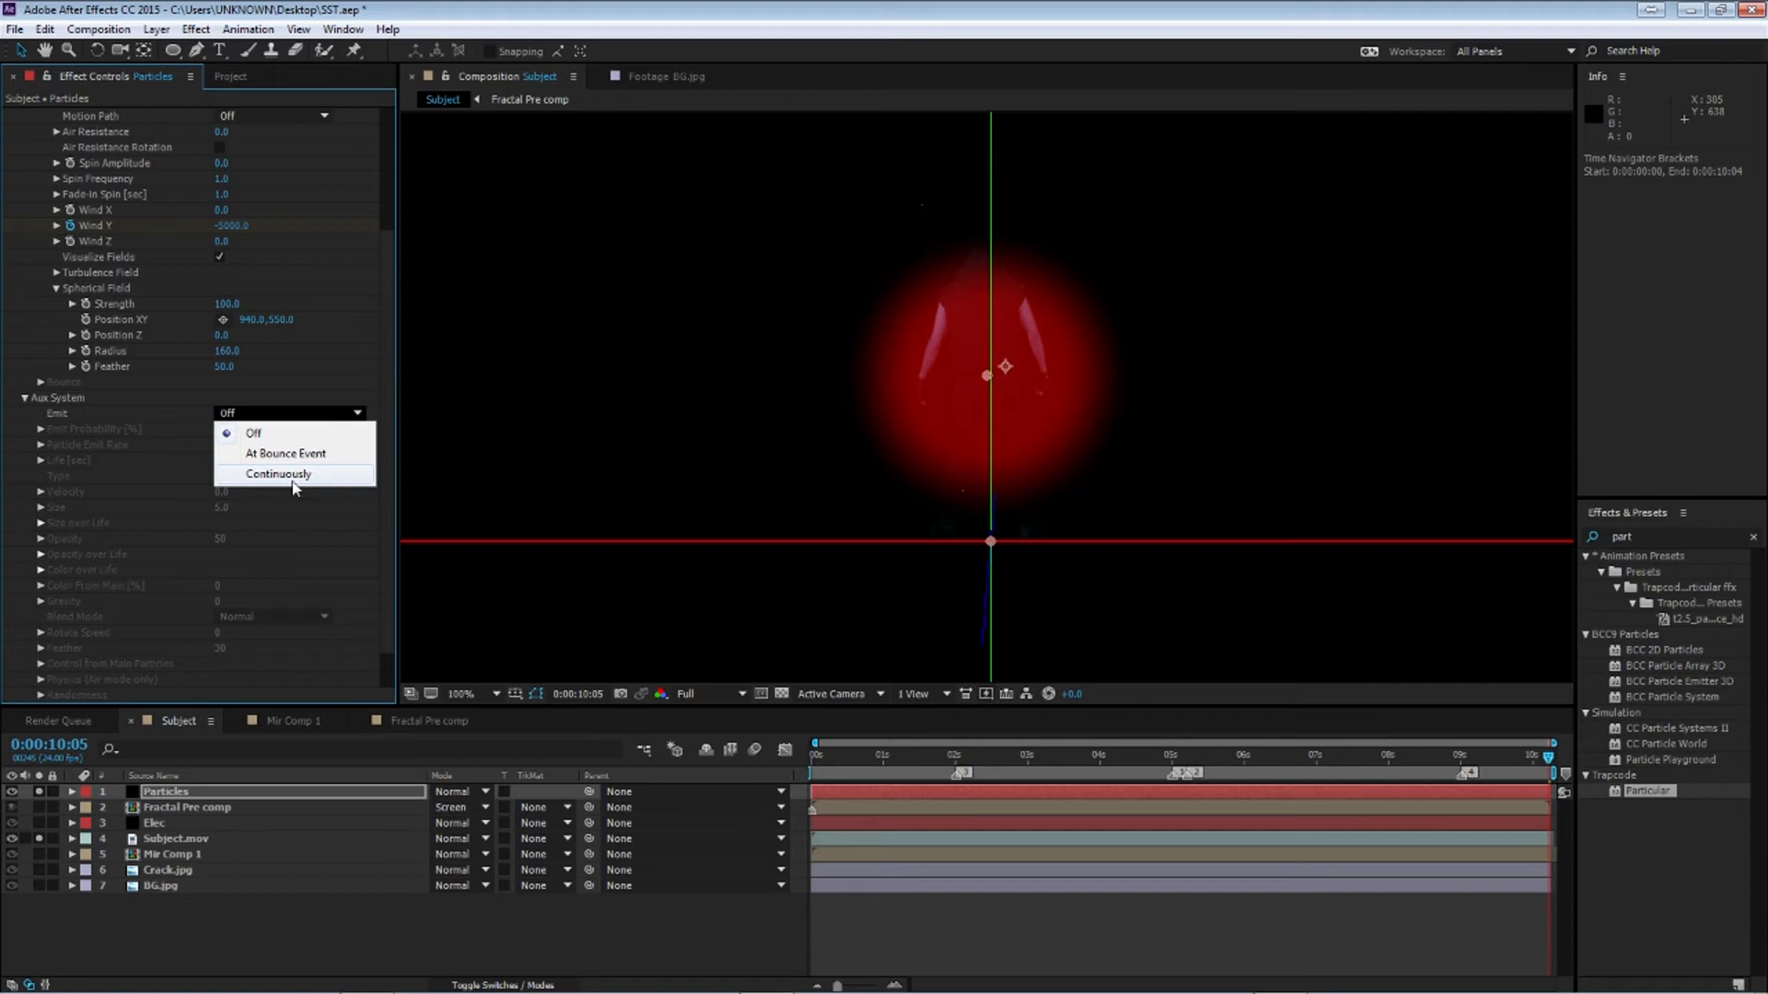
left_click(297, 480)
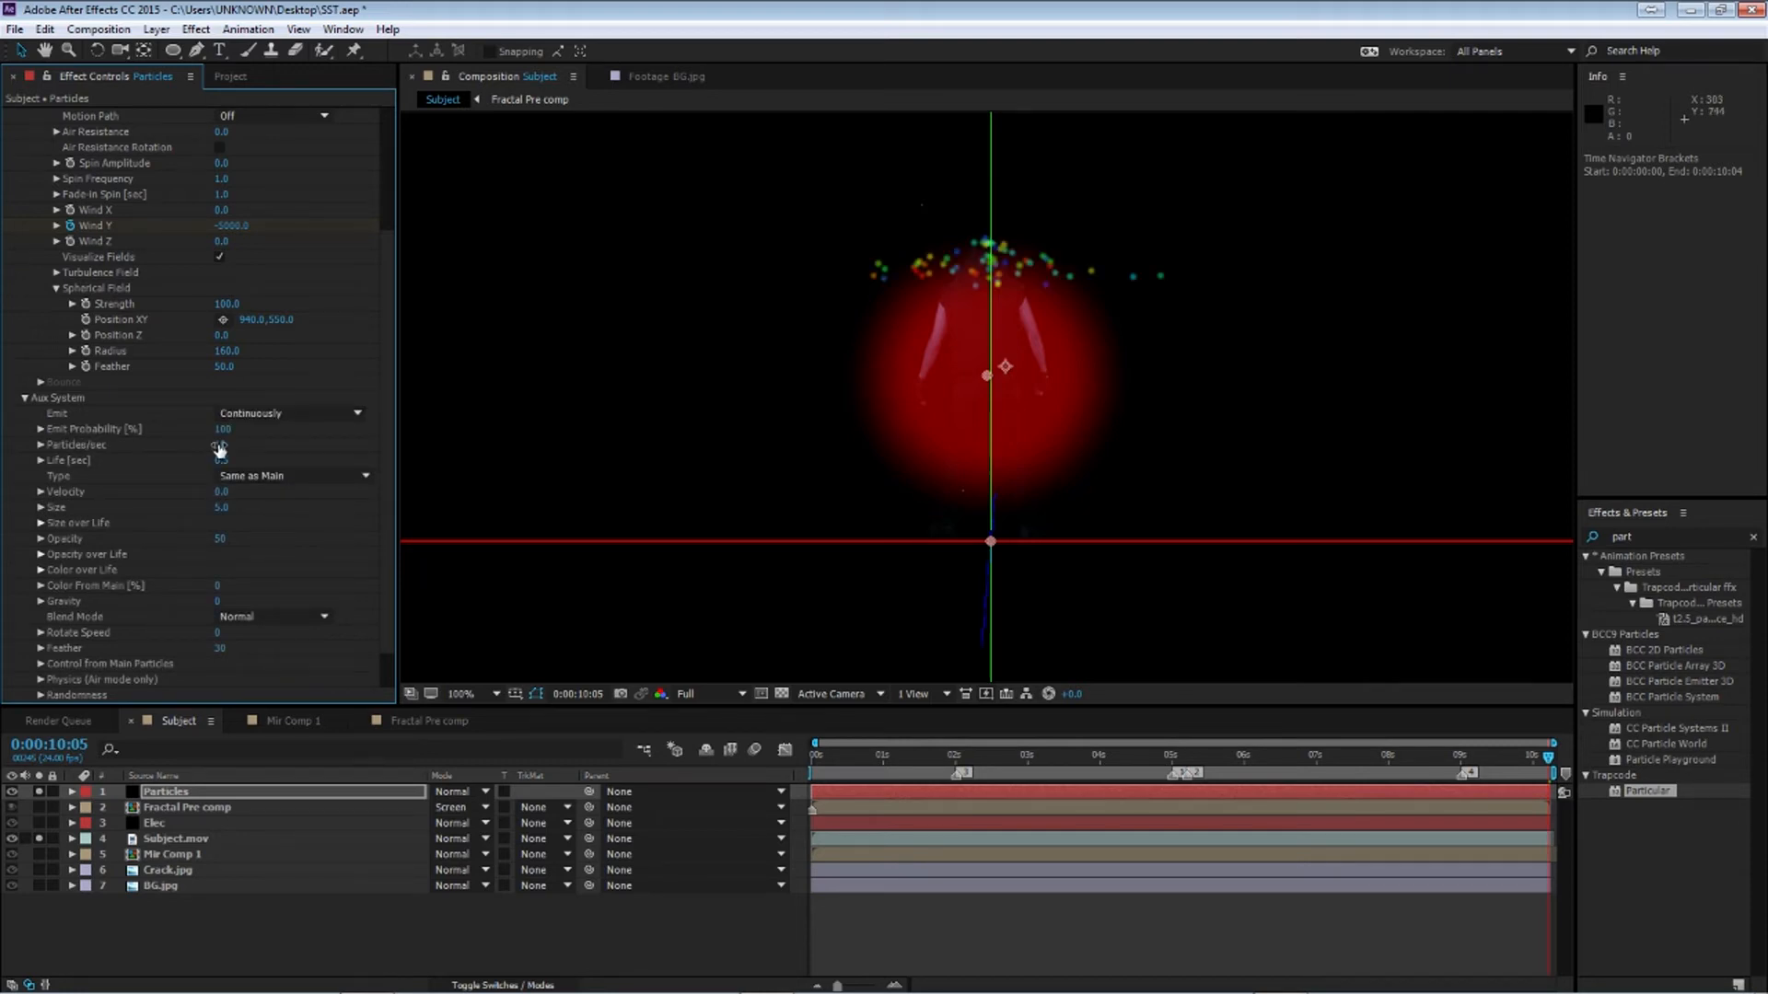
Set the Aux System Particles/sec to 100
left_click_drag(219, 445, 562, 448)
left_click(228, 445)
type("100")
key("Return")
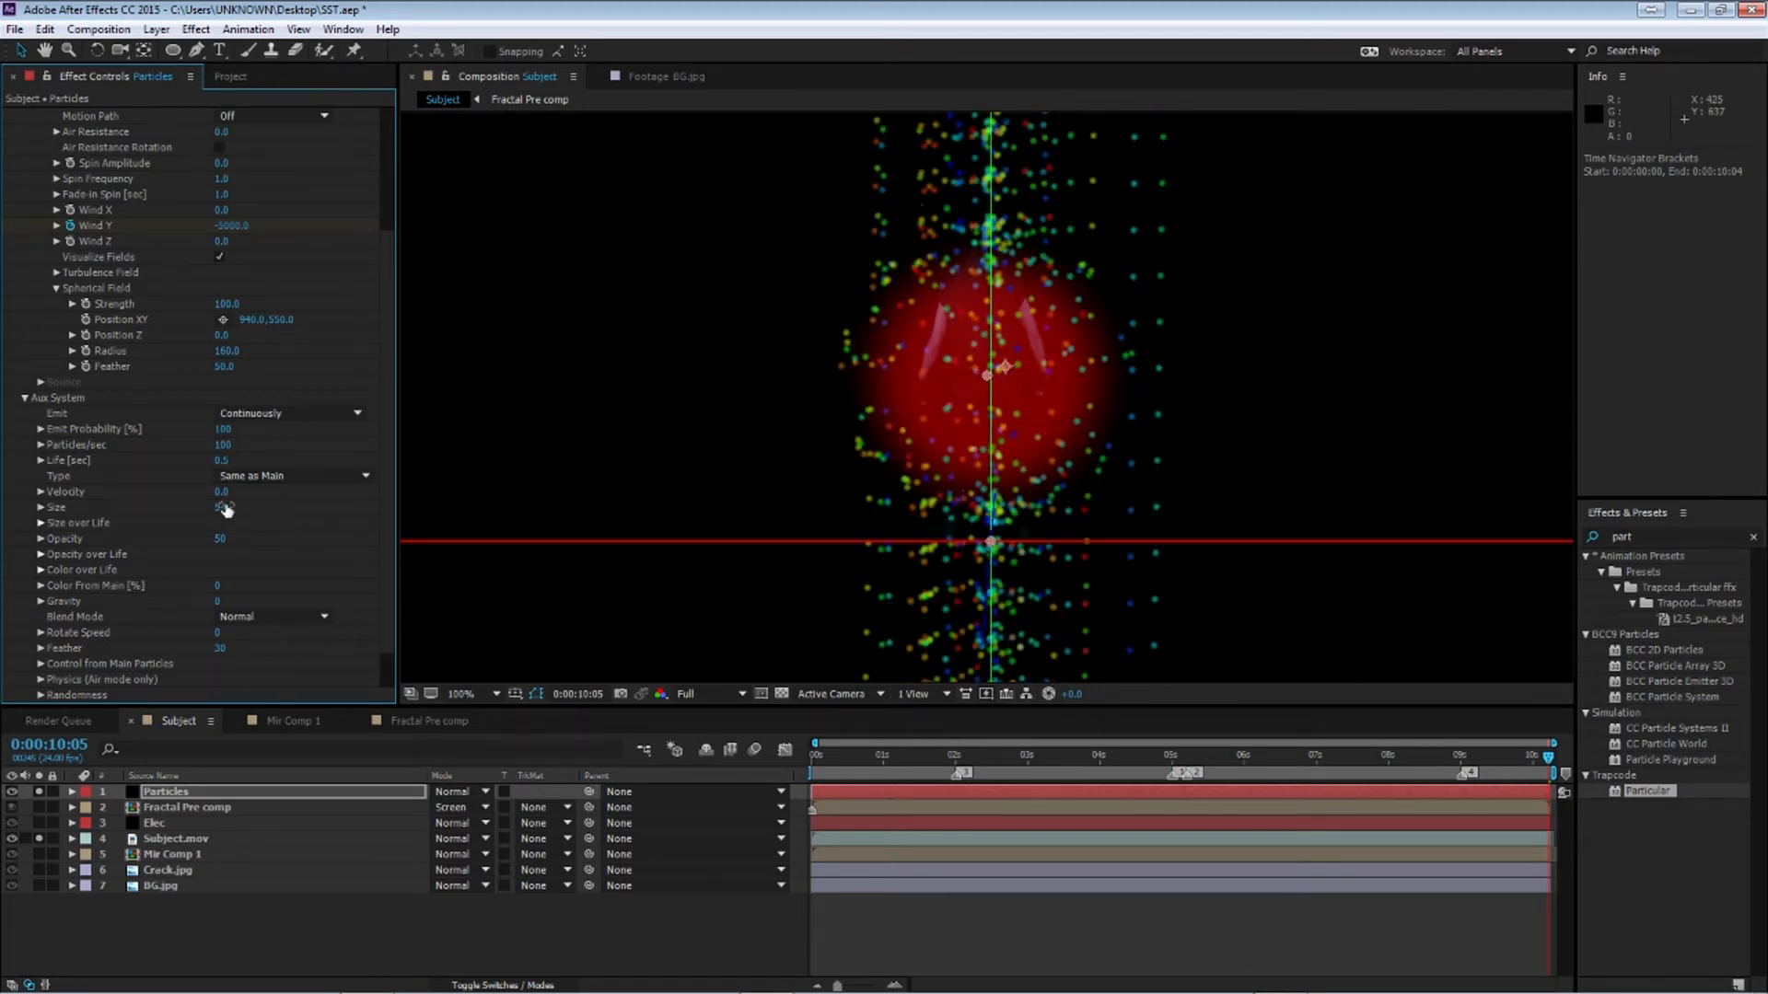
Set the aux particle Size to 1 and Color From Main to 100
left_click(222, 507)
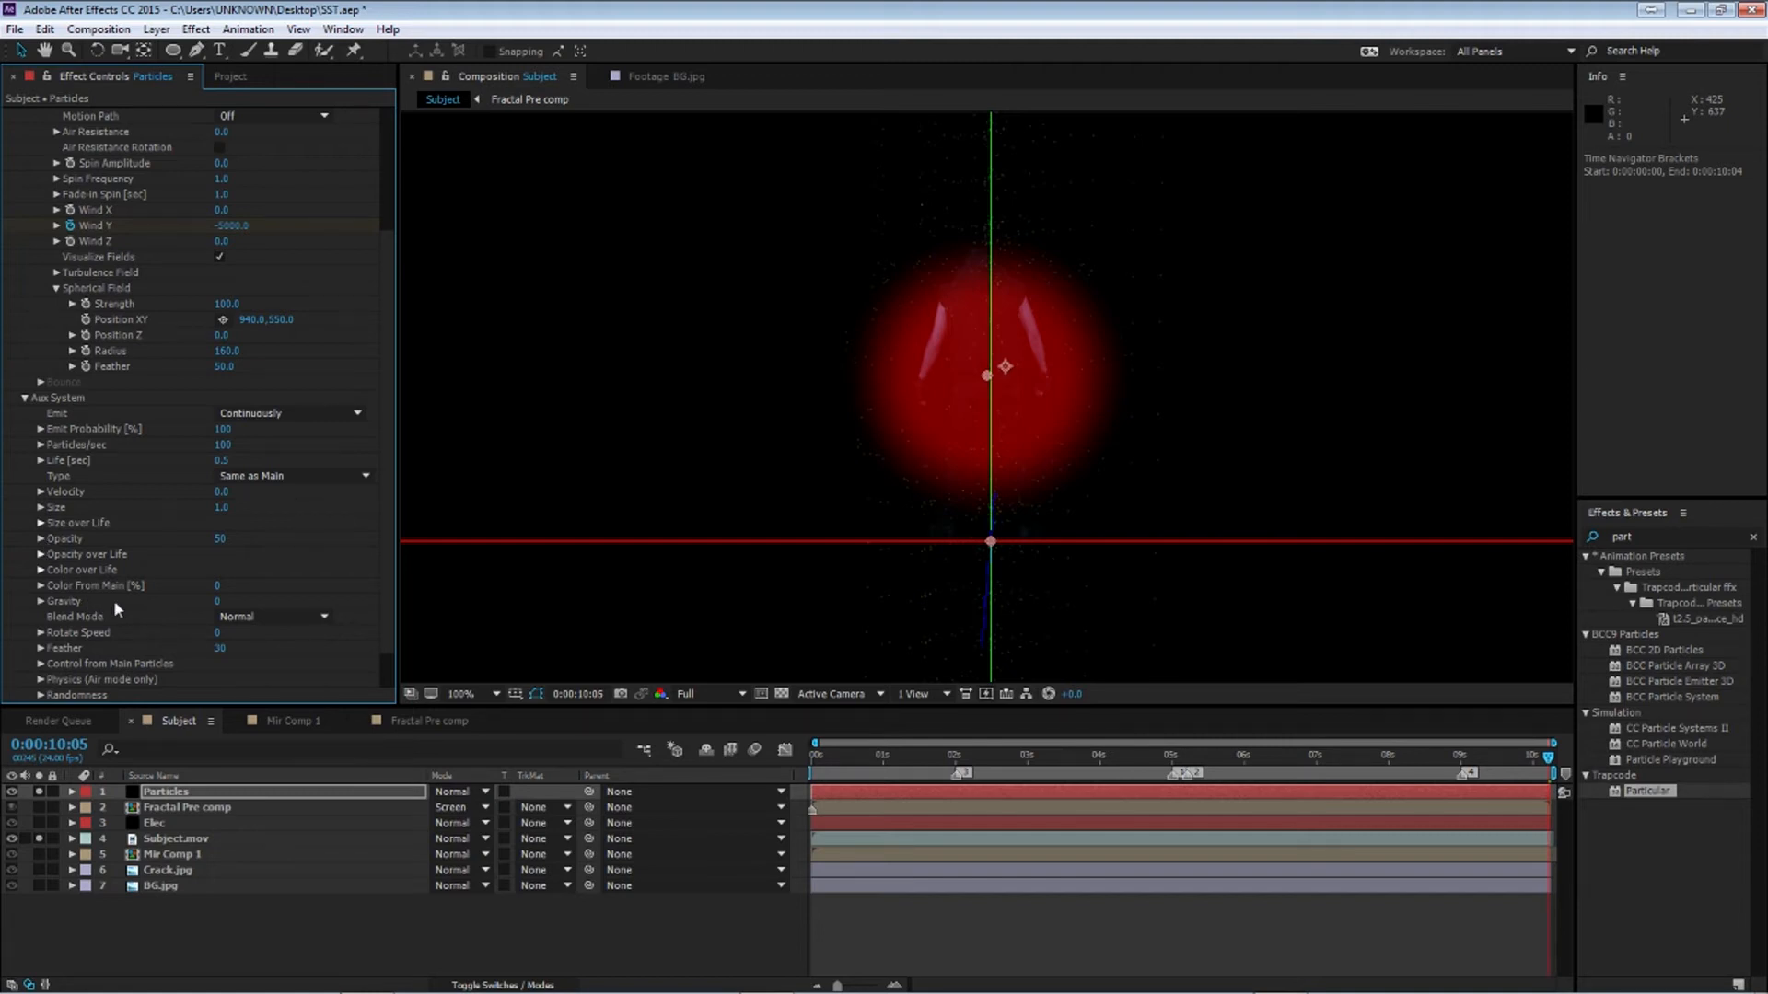
left_click_drag(214, 591, 477, 597)
Apply a fade-out preset curve to the aux Opacity over Life
left_click(40, 554)
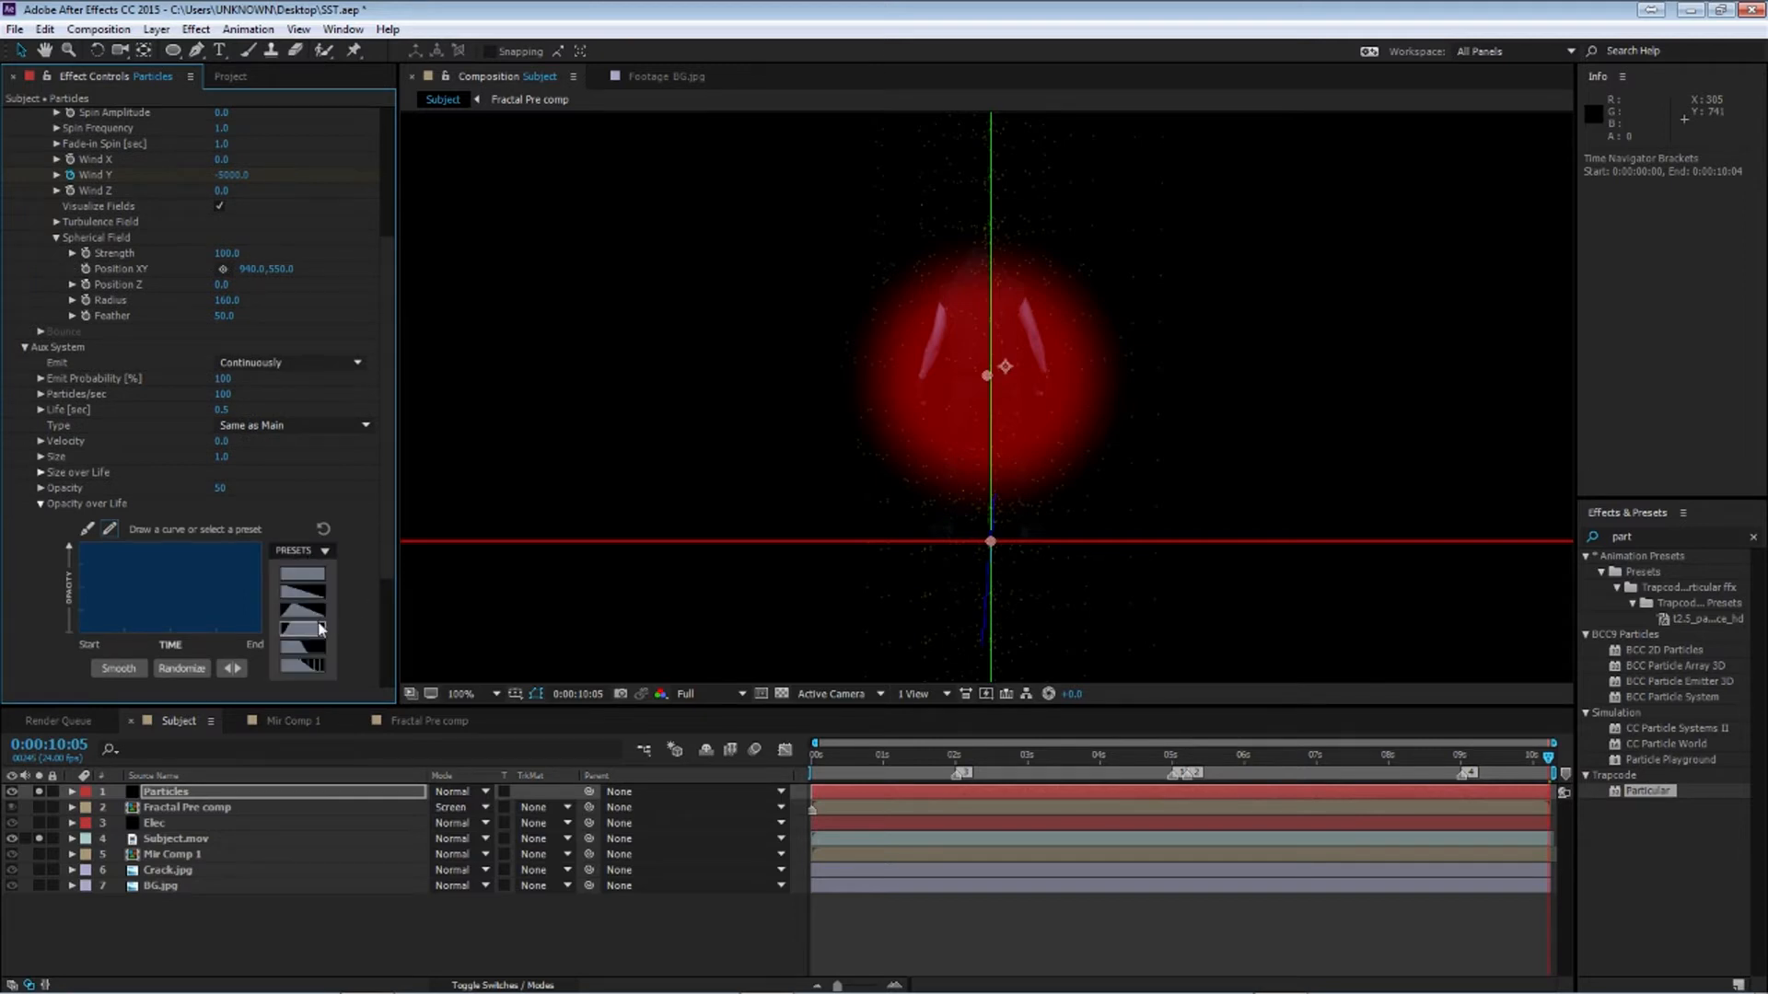
left_click(304, 628)
left_click(29, 503)
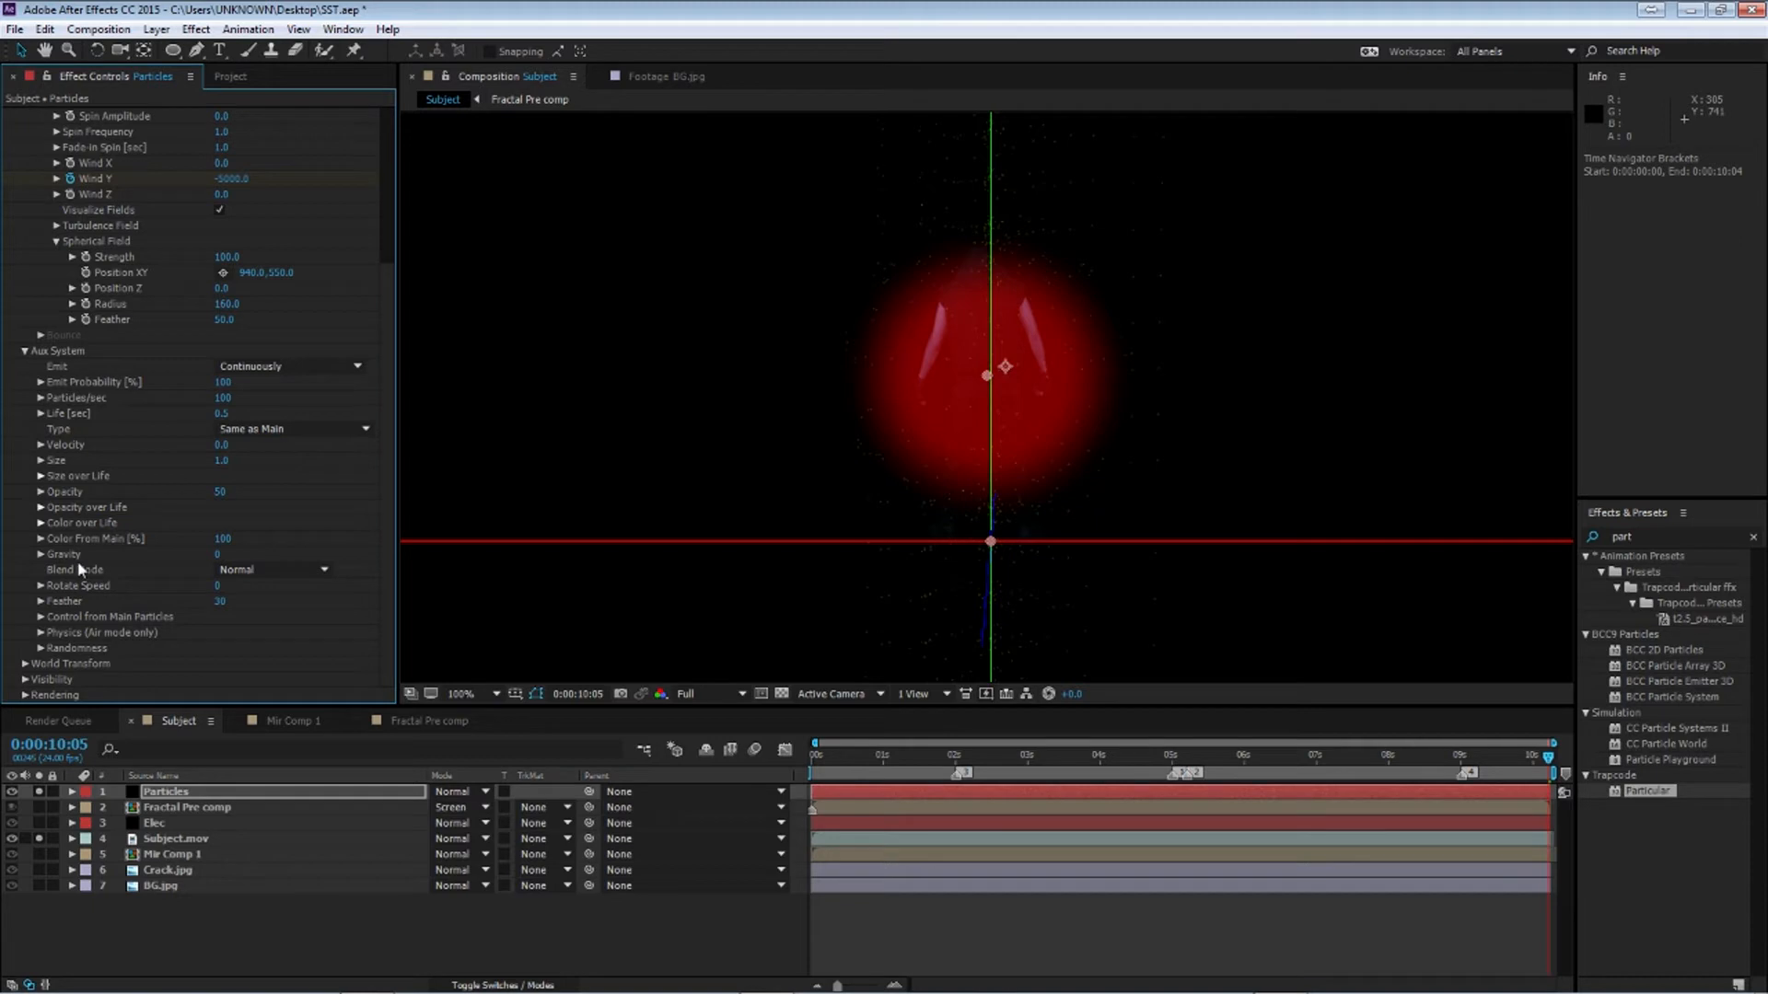
Set the aux particle Gravity to -100
left_click_drag(214, 555, 199, 554)
left_click(228, 554)
type("-")
key("Return")
Open the aux Randomness settings and set two of its values to 100
left_click(42, 647)
left_click(216, 663)
type("100")
key("Return")
scroll(221, 602, "down", 1)
left_click(217, 648)
type("100")
key("Return")
left_click(42, 603)
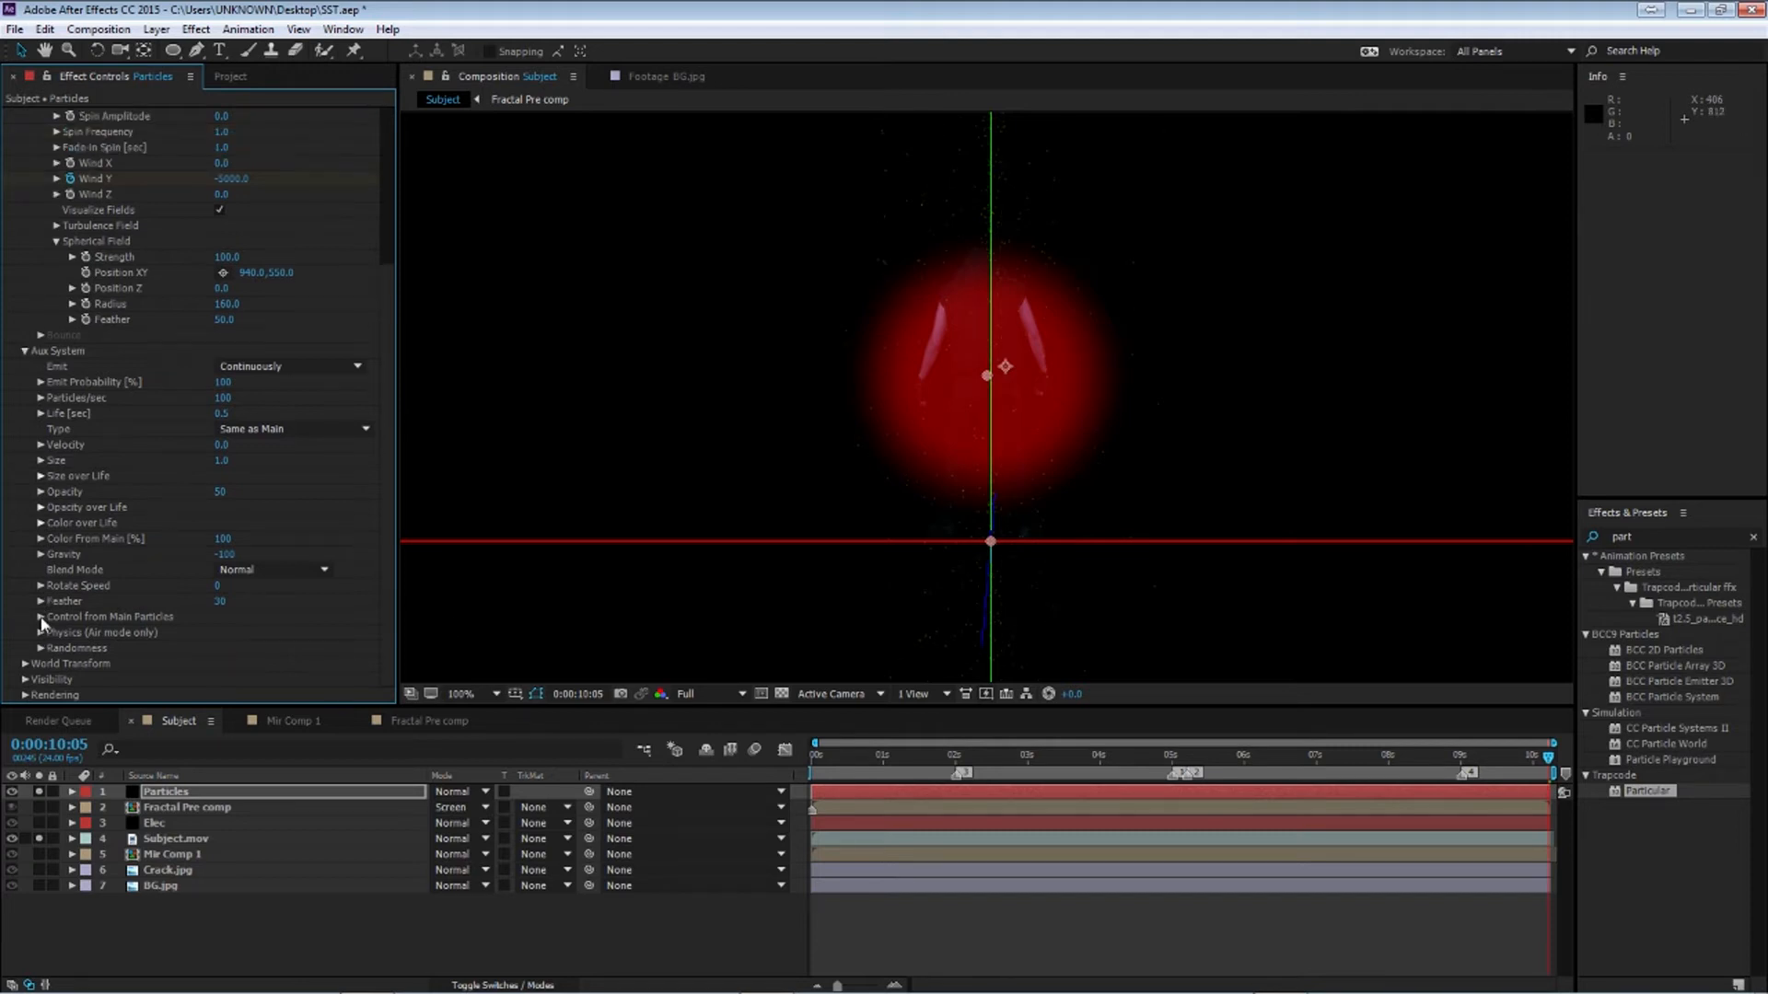
Open the aux Physics (Air mode only) settings and set Wind Affect to 50%
left_click(41, 632)
left_click(217, 664)
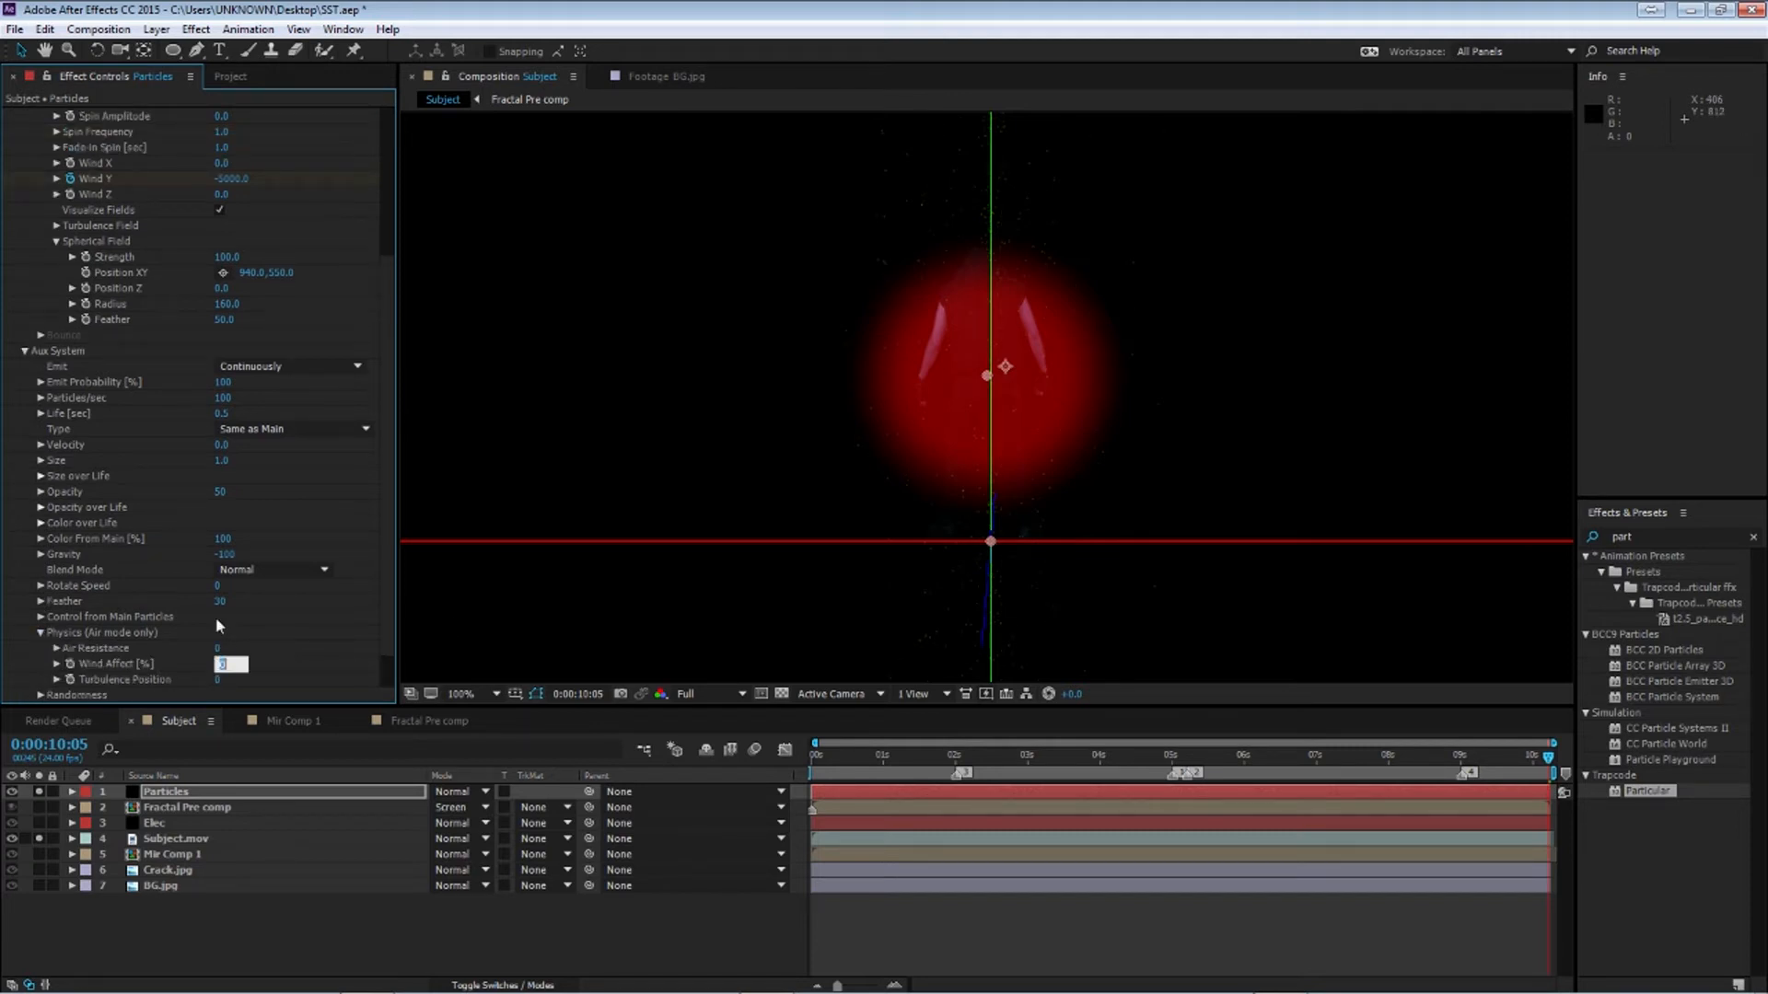
type("50")
key("Return")
scroll(989, 453, "down", 1)
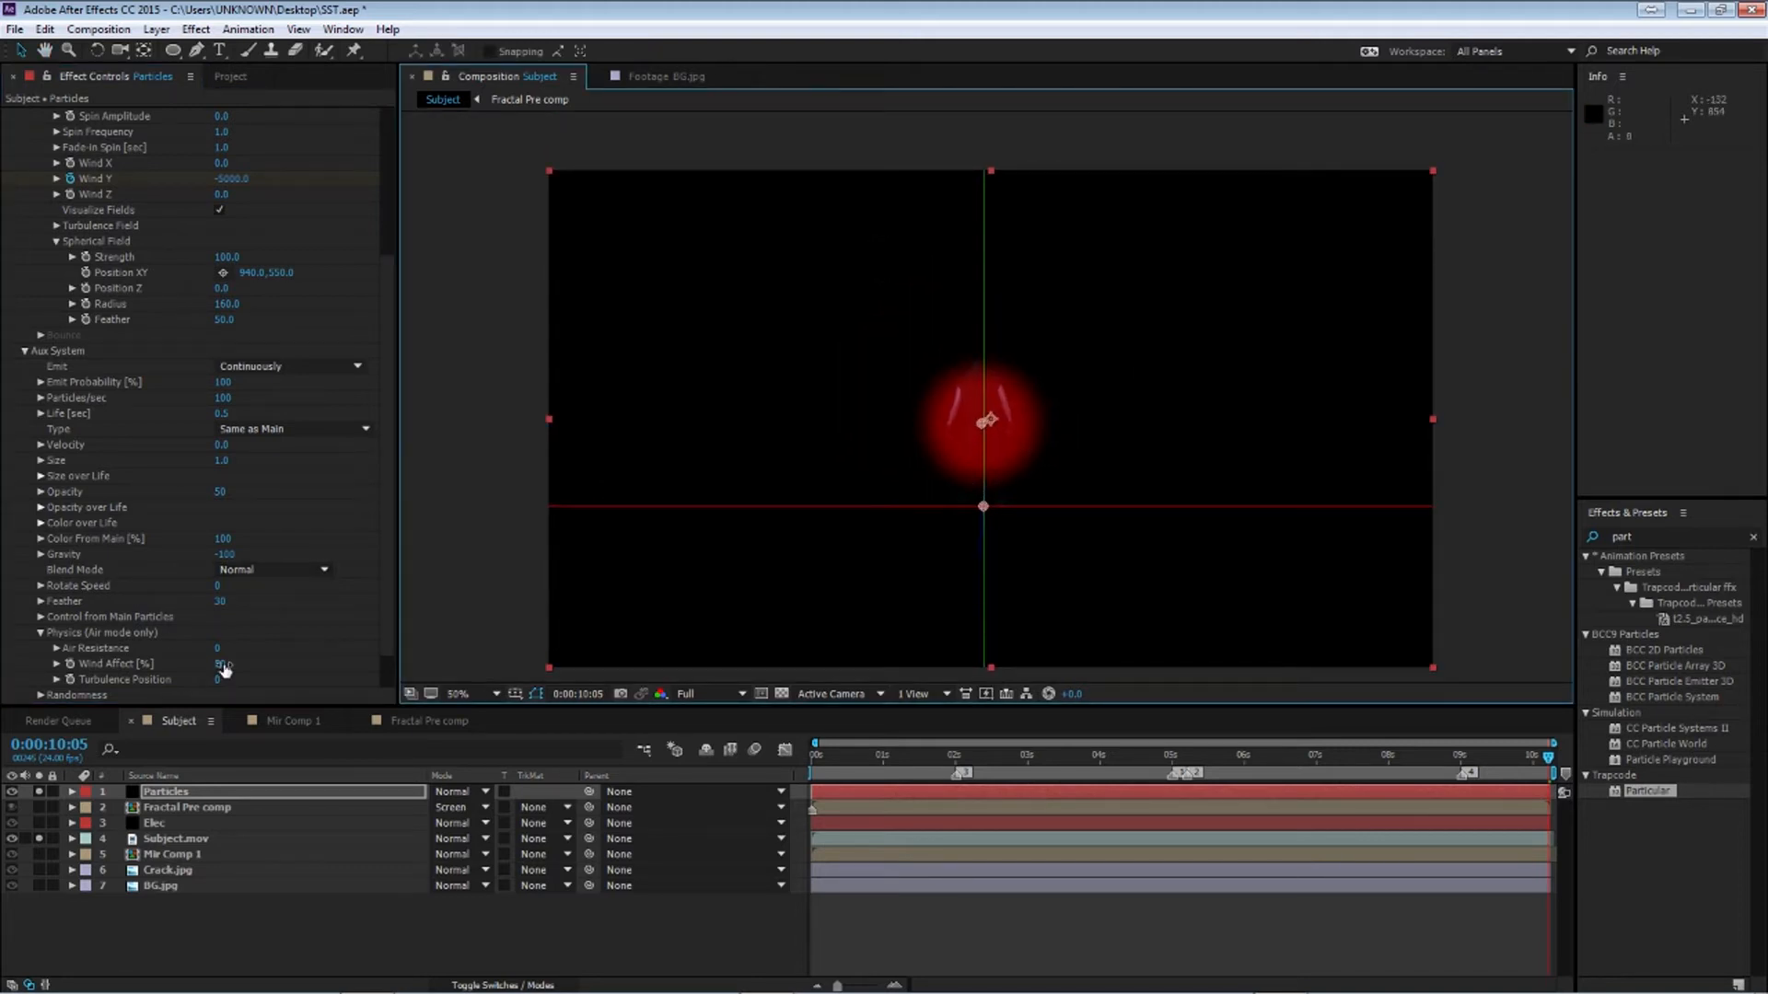
left_click_drag(208, 667, 155, 666)
scroll(76, 138, "up", 5)
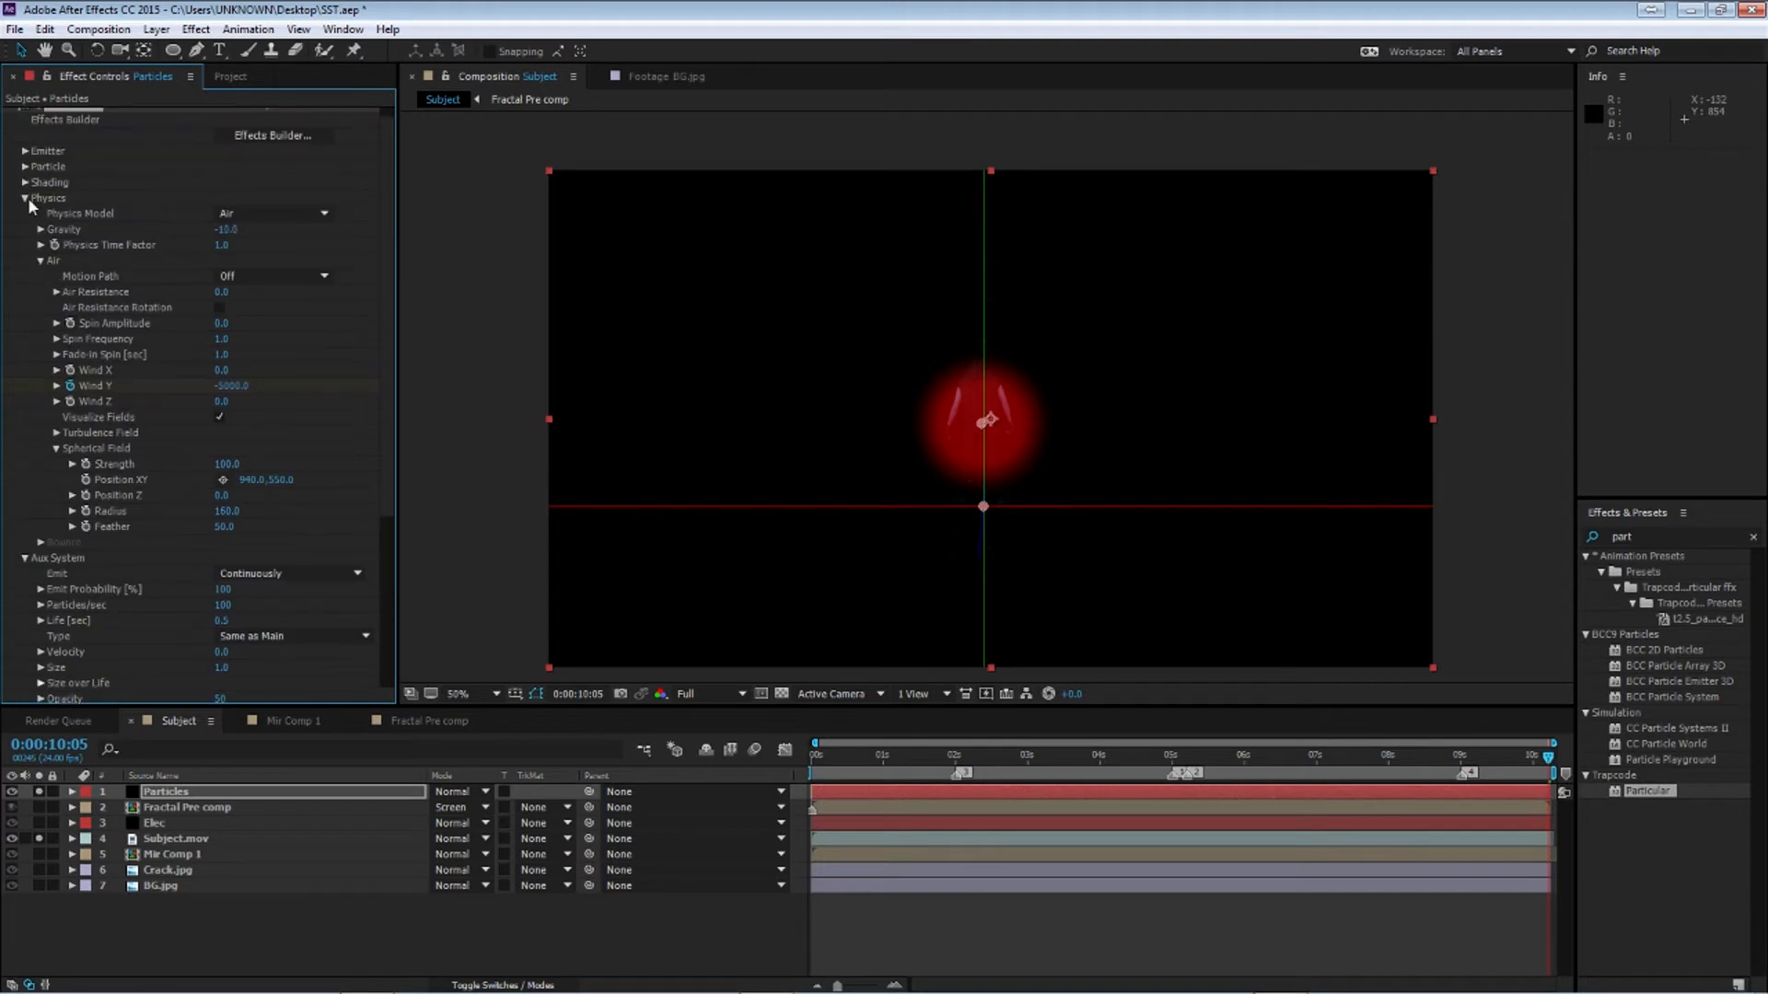
left_click(26, 198)
left_click(220, 538)
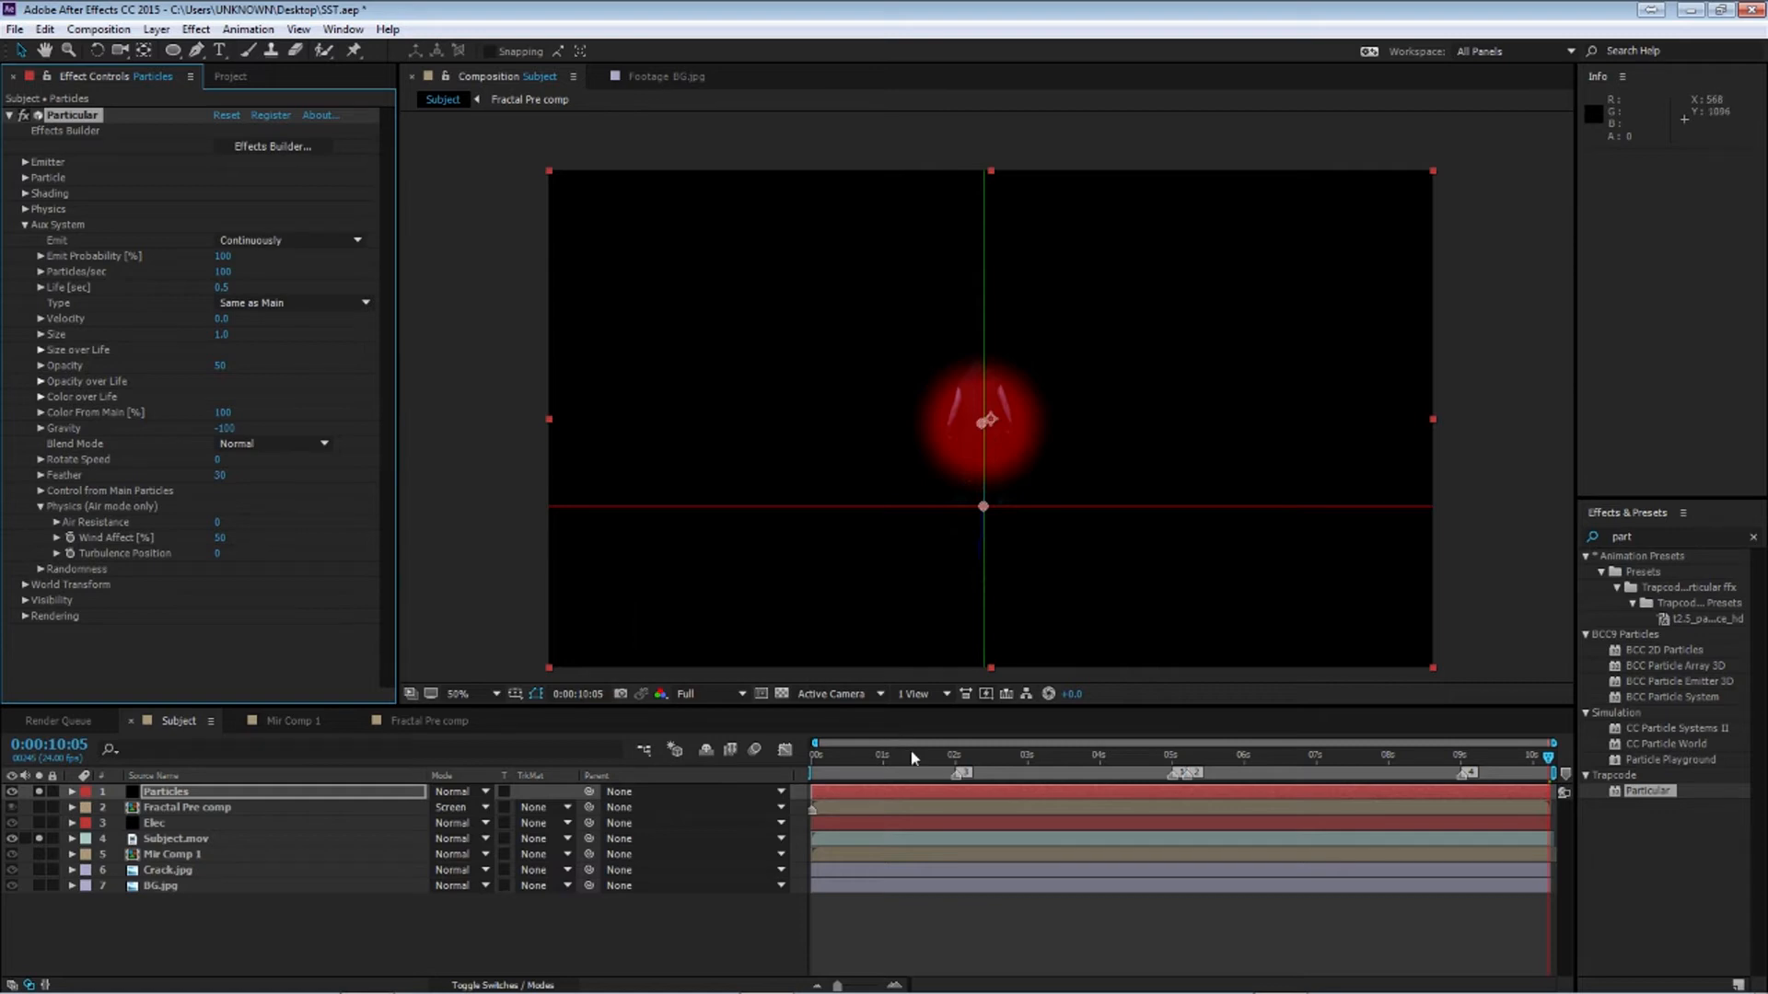
At 5:05, set the Physics Wind Y to -1000
left_click(1198, 781)
left_click_drag(1199, 787, 1189, 790)
key("period")
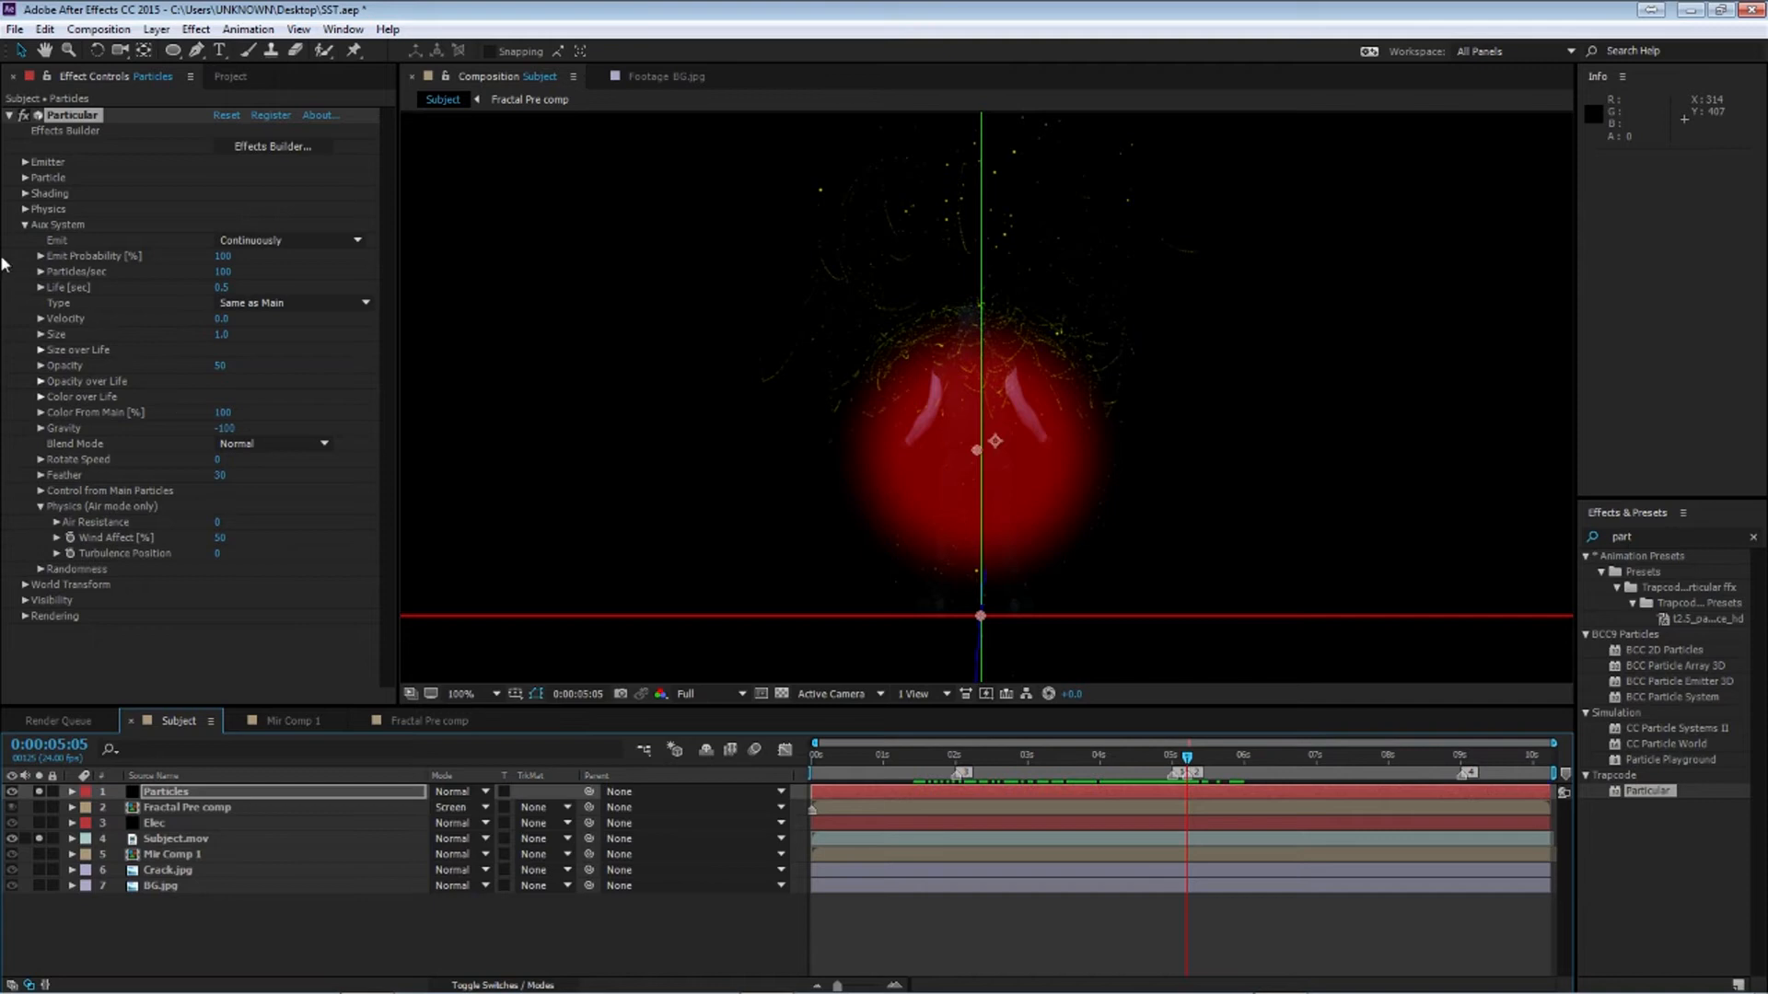
left_click(25, 224)
left_click(25, 209)
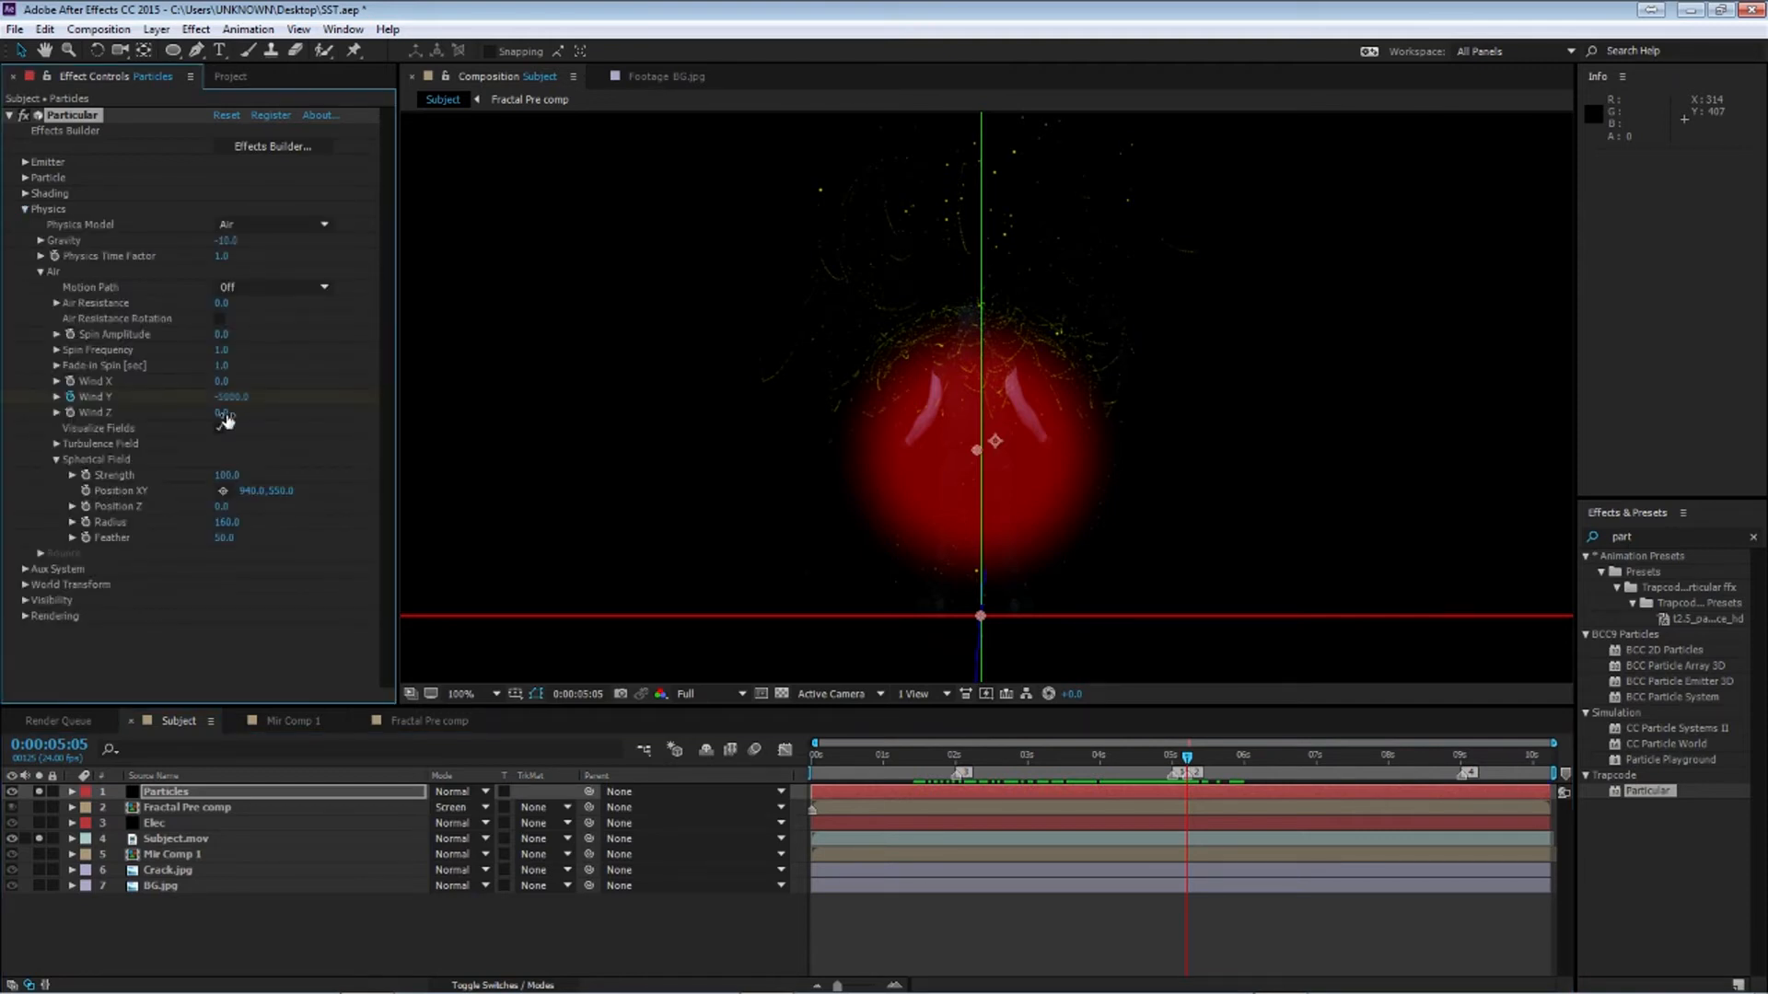
left_click(231, 396)
type("-1000")
key("Return")
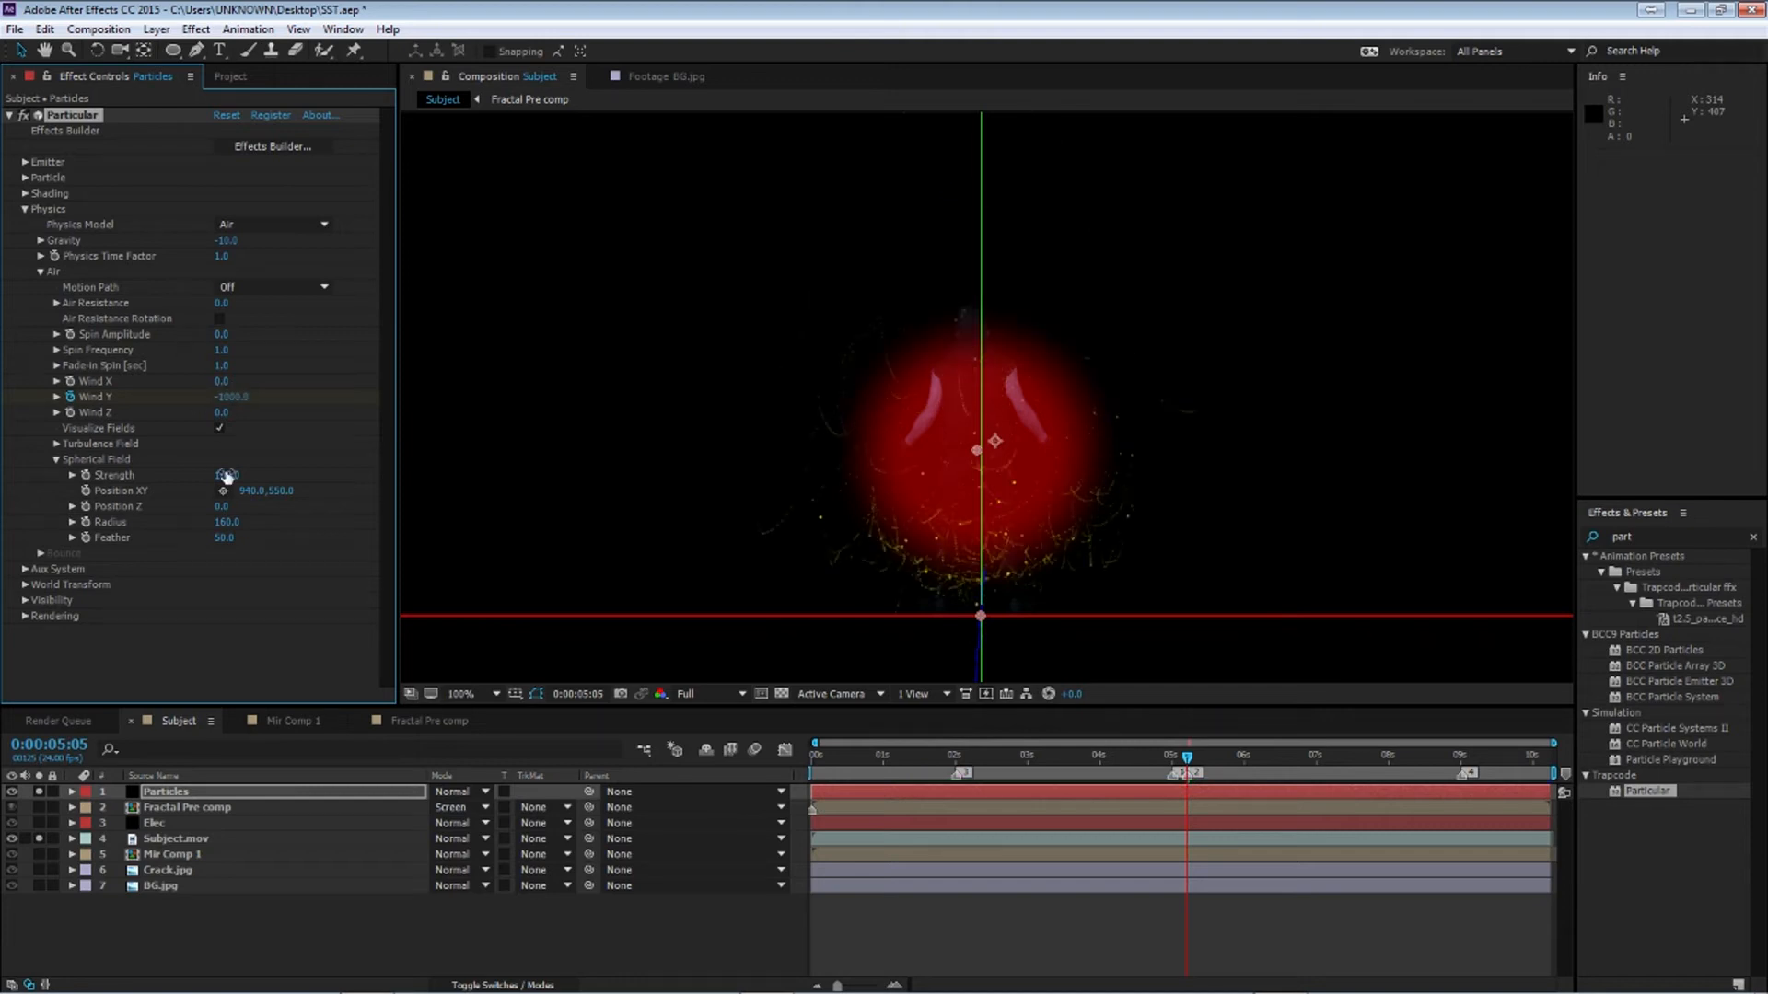
Reveal the Particles layer's keyframes and preview the particle animation
key("u")
left_click(1171, 761)
left_click_drag(1175, 763, 1188, 768)
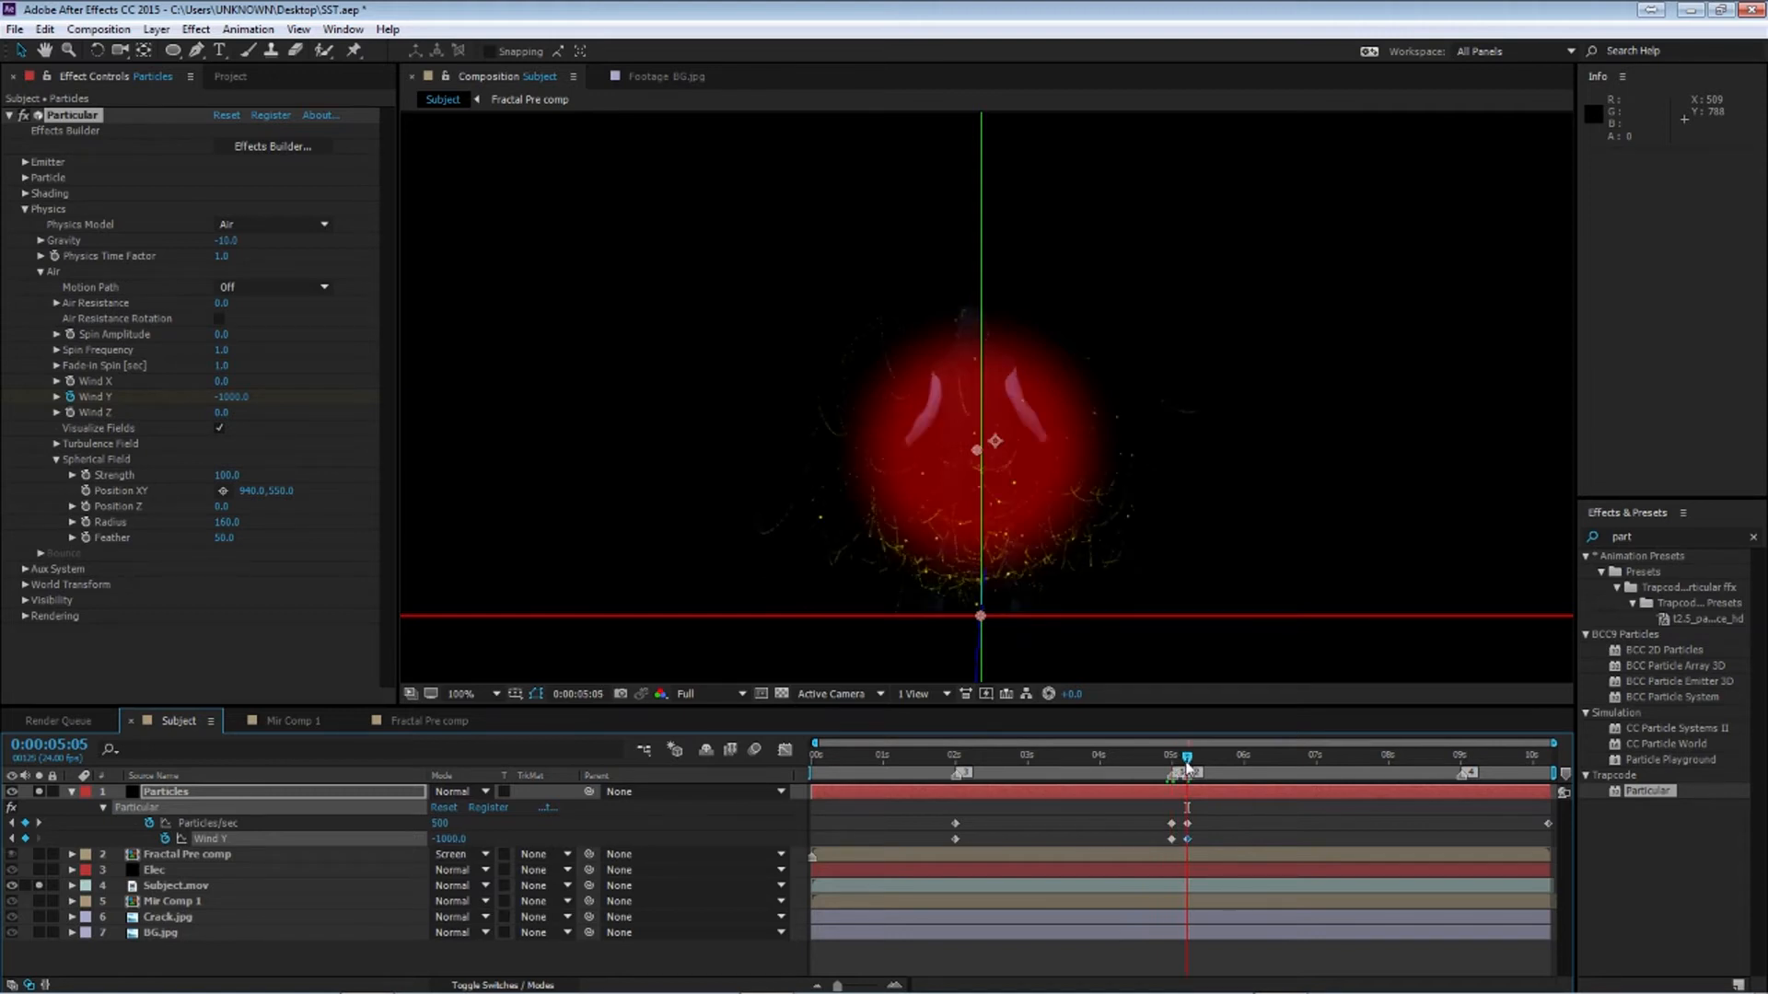
key("space")
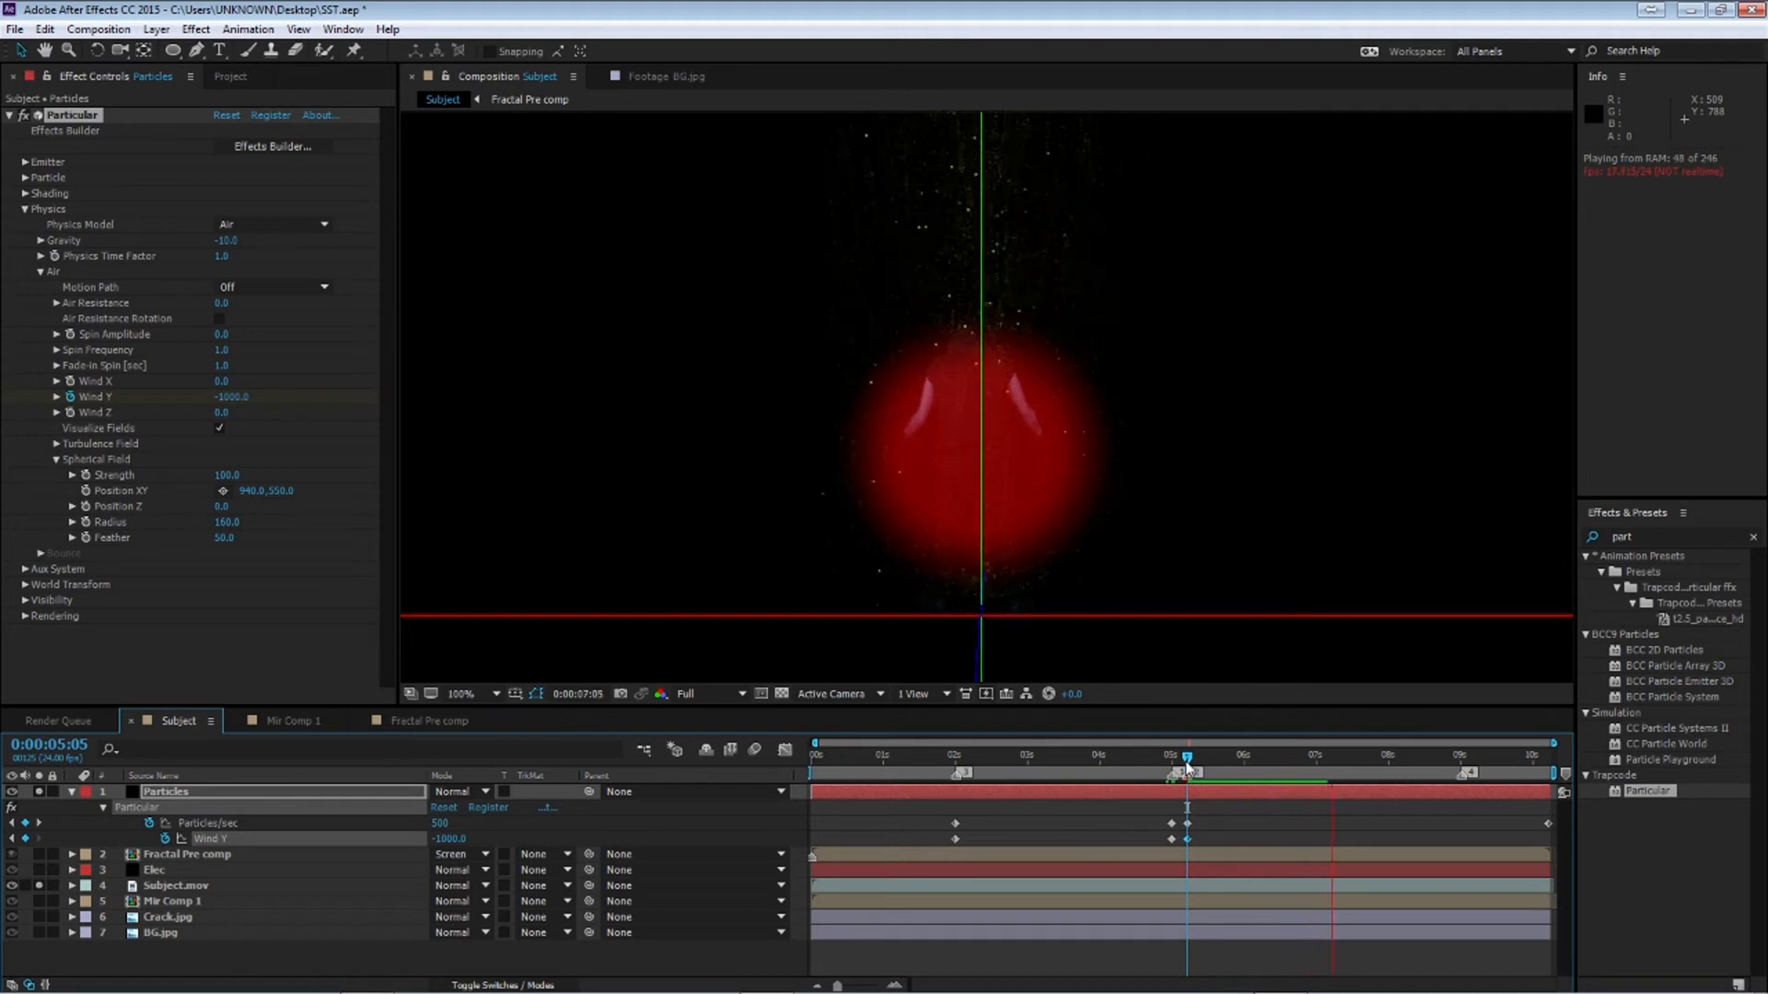
left_click_drag(1186, 758, 954, 742)
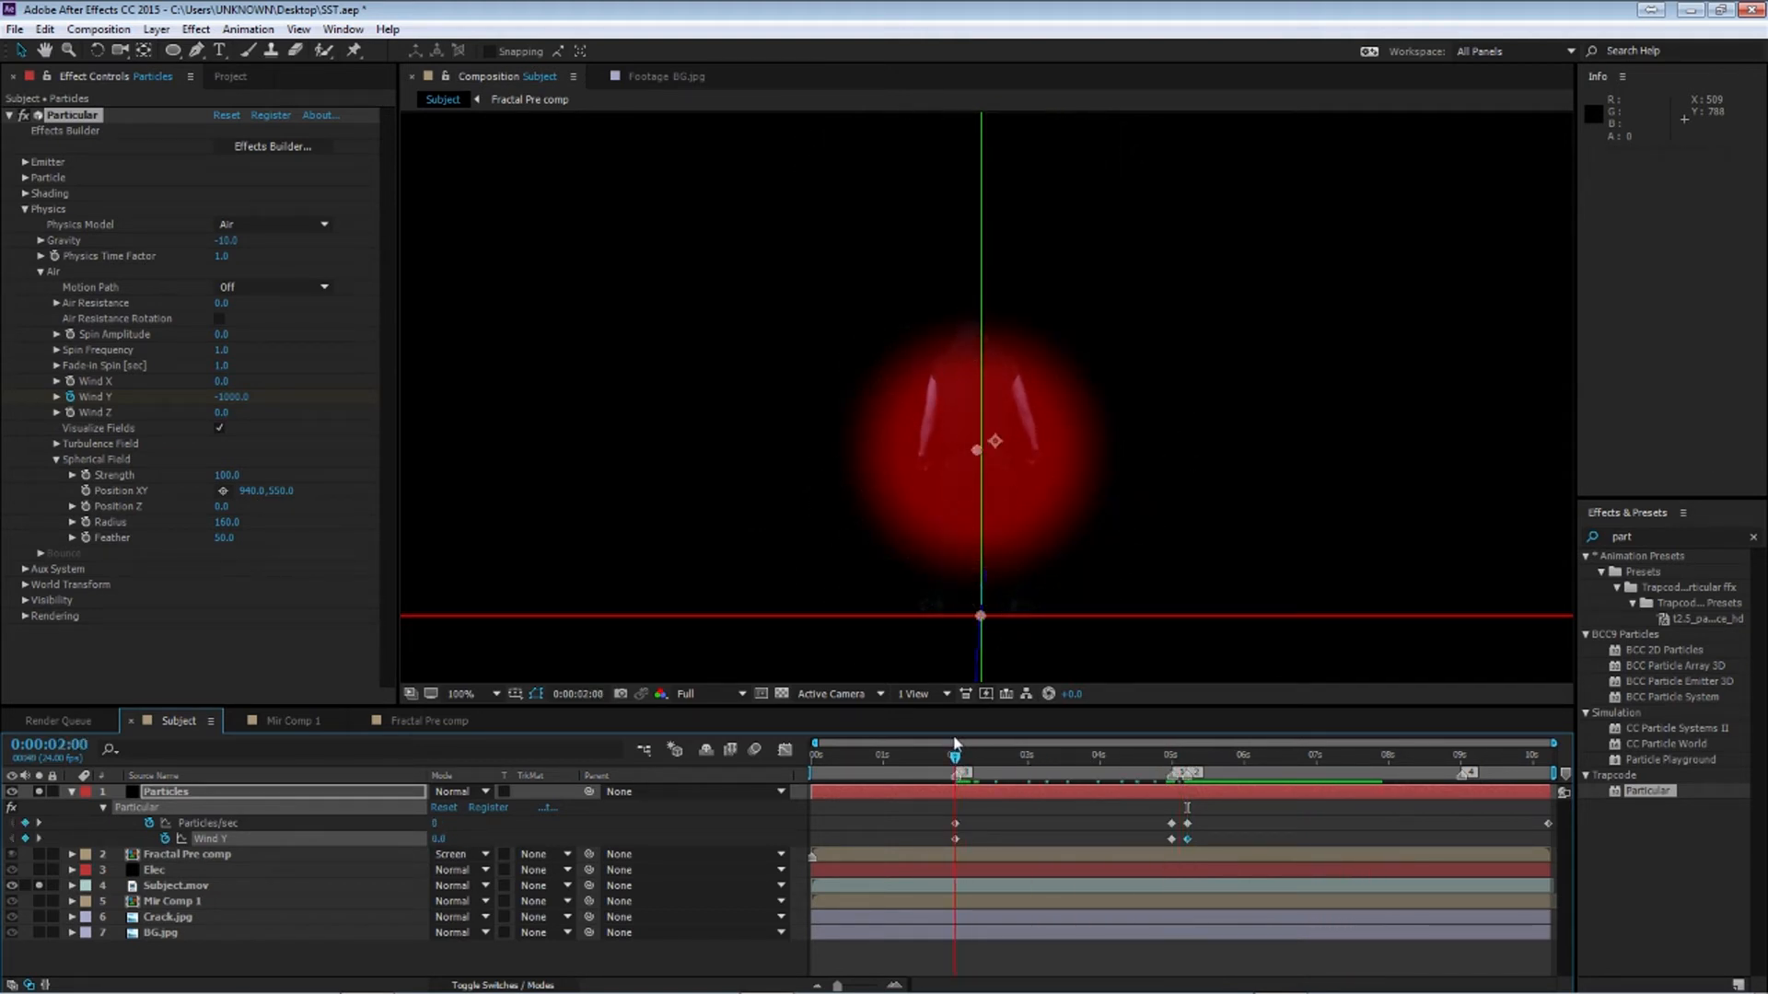
At 2 seconds, keyframe the emitter Velocity at 0 and set Velocity Random to 0
left_click(25, 209)
left_click(25, 161)
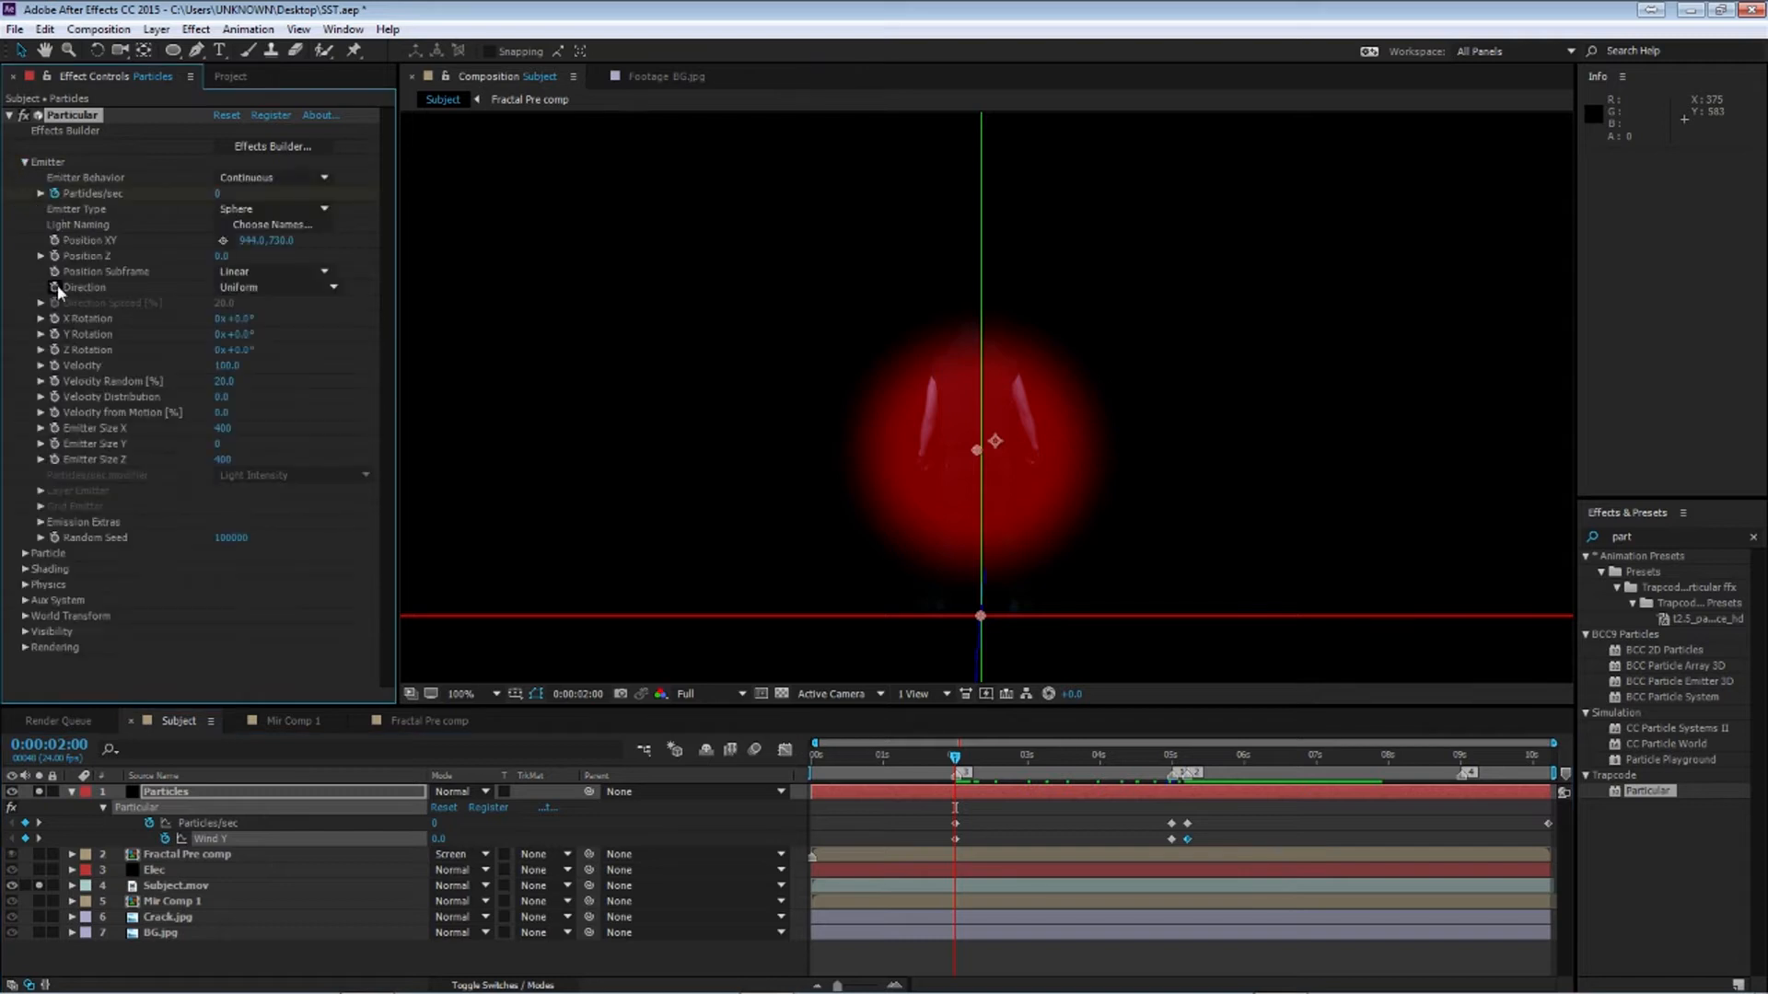
left_click(235, 365)
type("0")
key("Return")
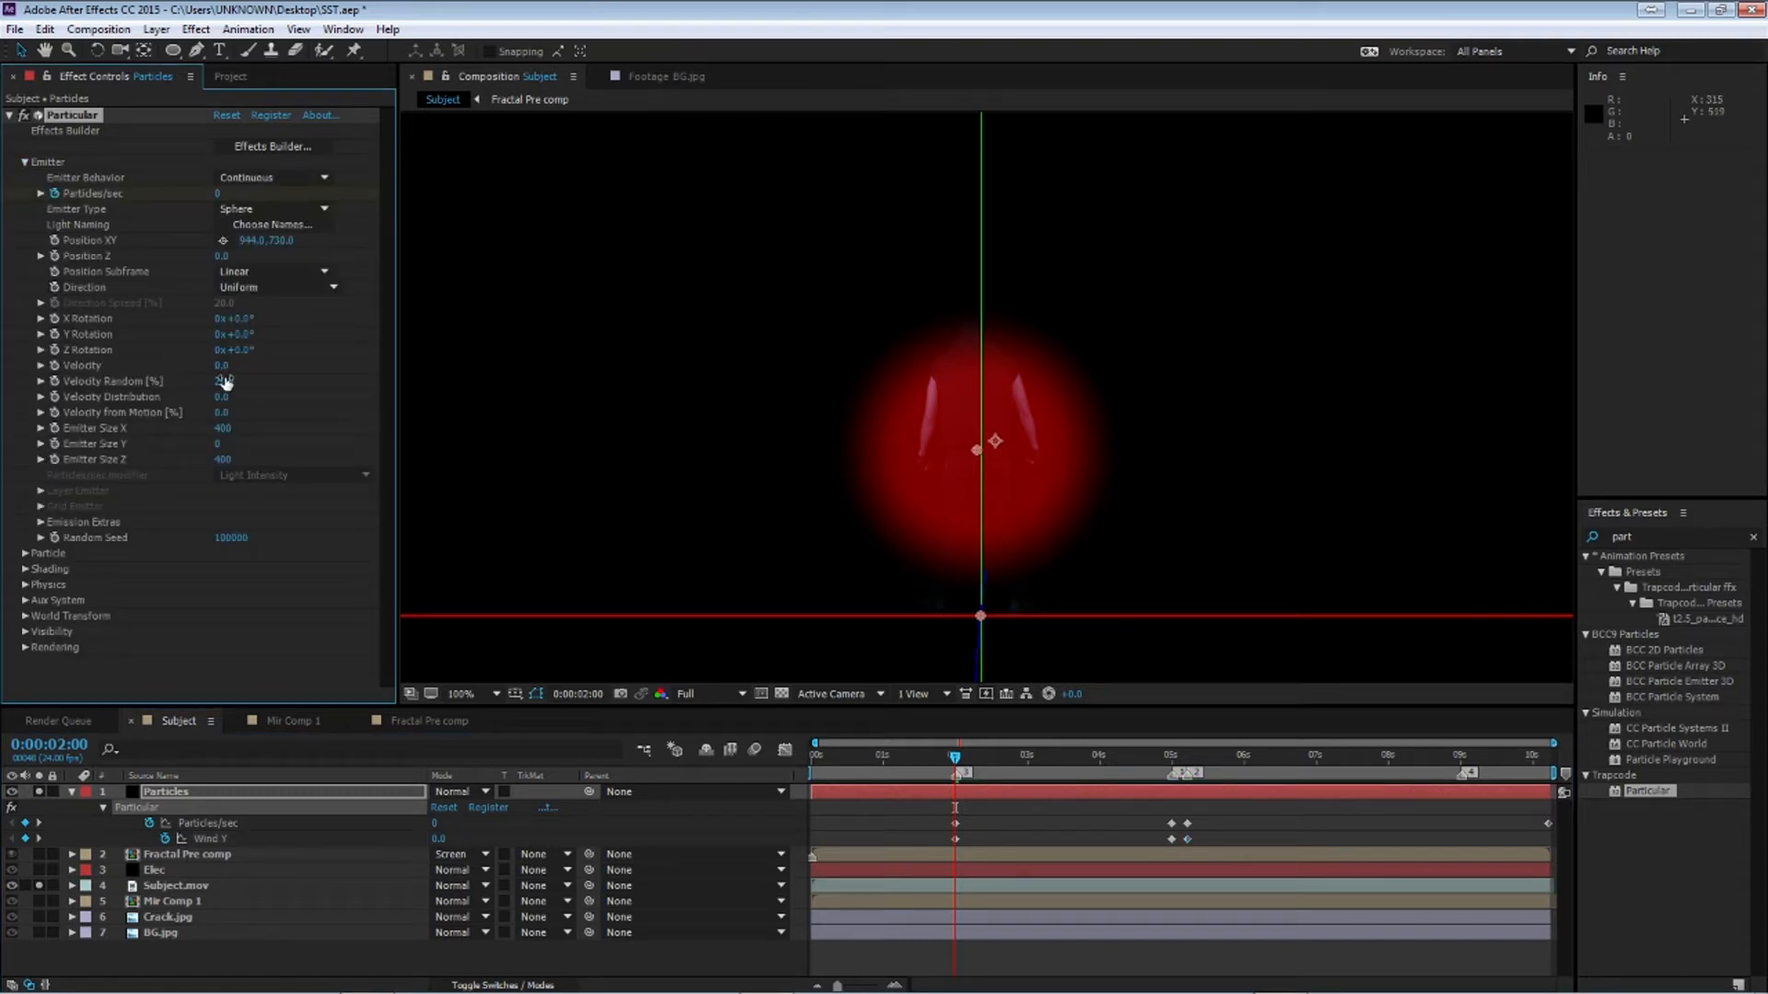
left_click(224, 381)
type("0")
key("Return")
Keyframe the emitter Velocity to 100 at 5:05
left_click_drag(957, 757, 1161, 767)
left_click(1187, 762)
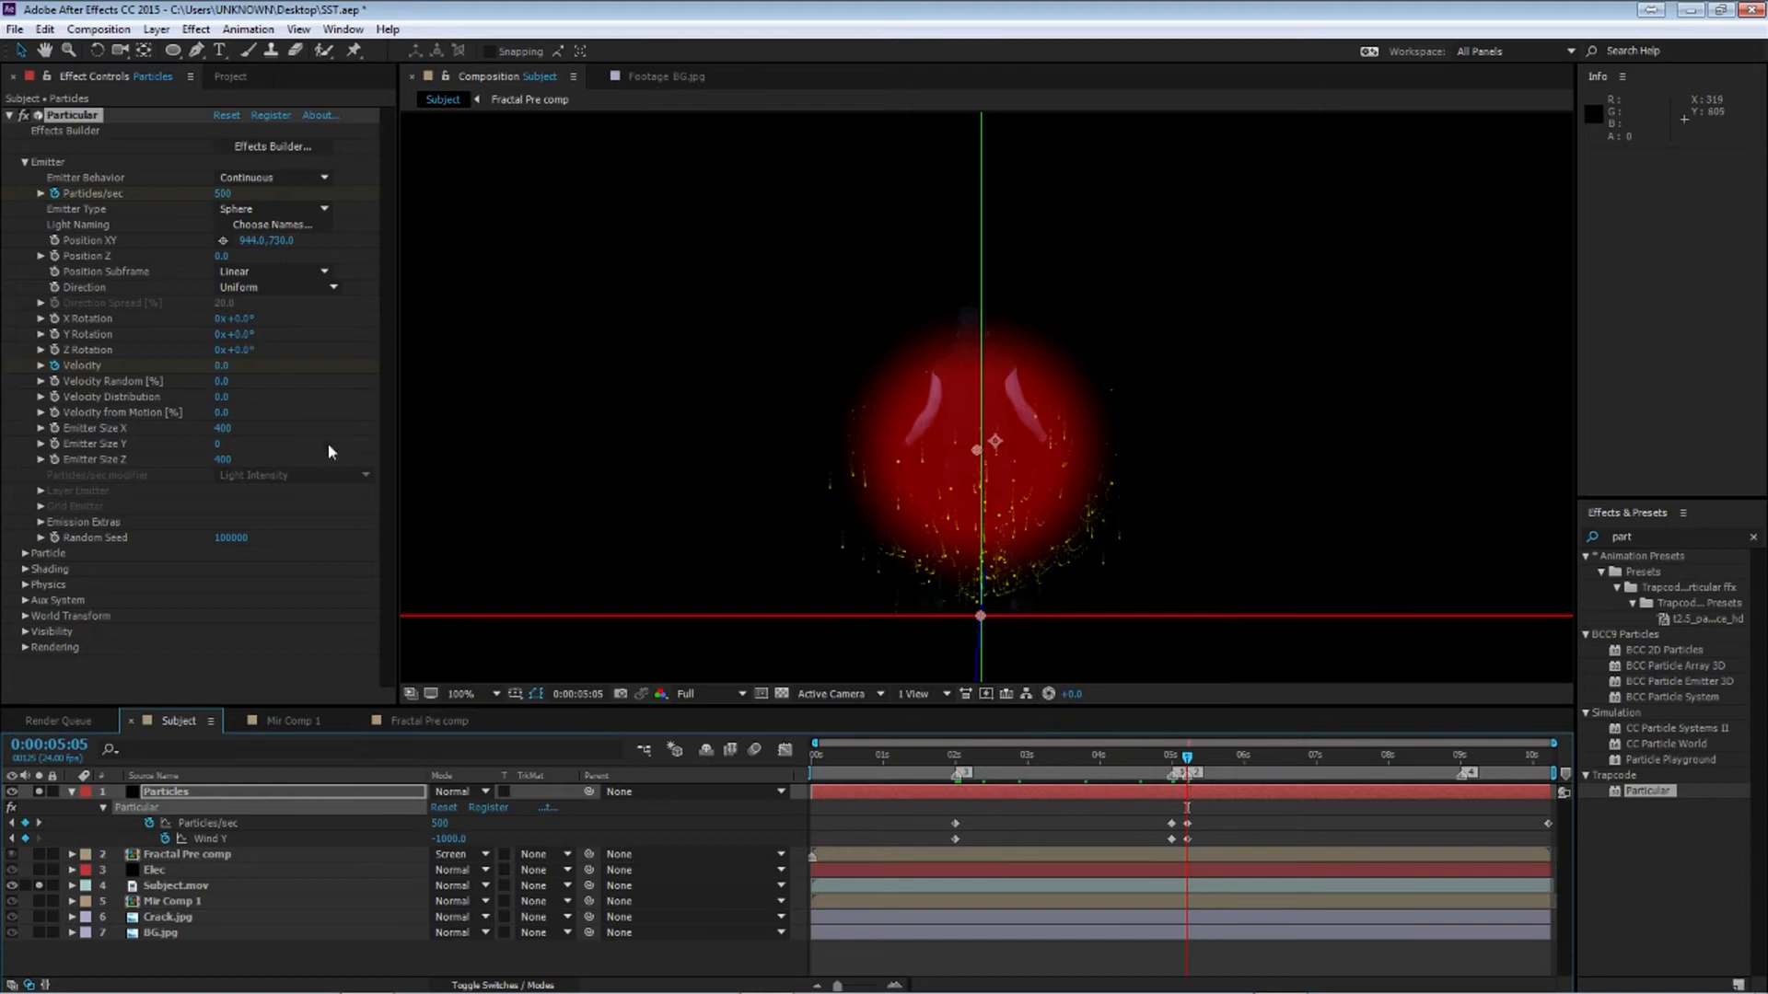
left_click(224, 366)
type("100")
key("Return")
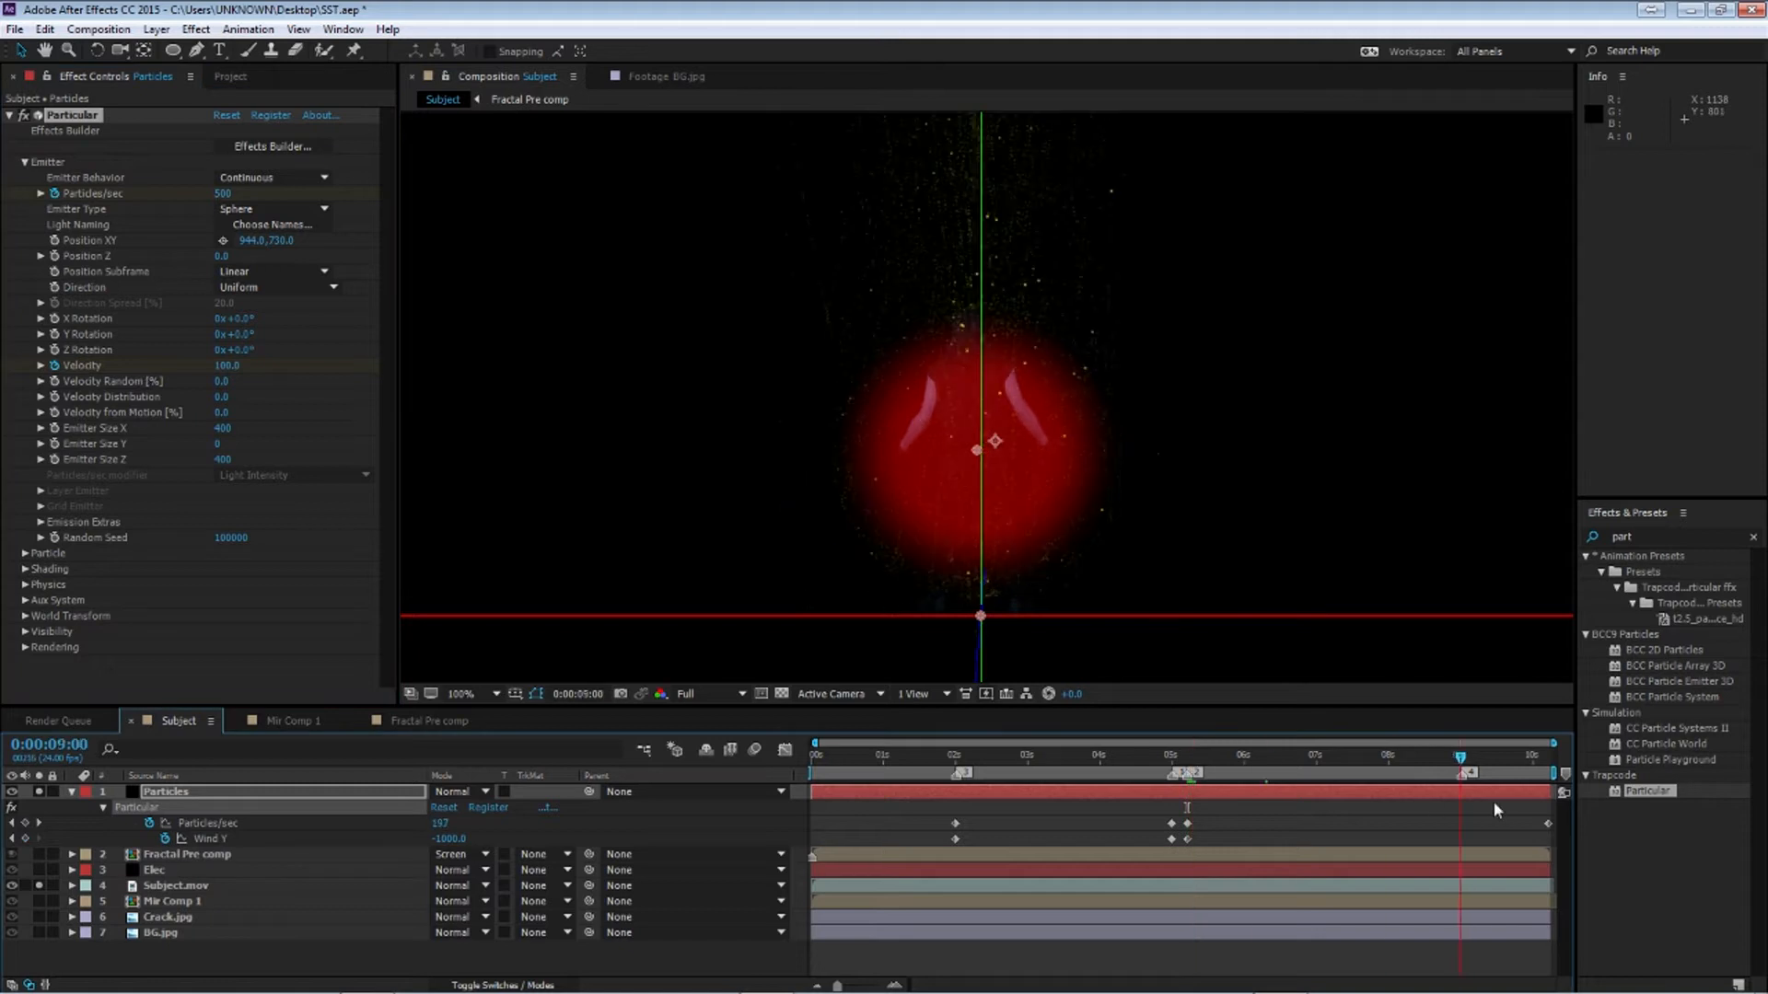
Jump to the end of the composition and reveal all keyframed properties of the Particles layer
key("End")
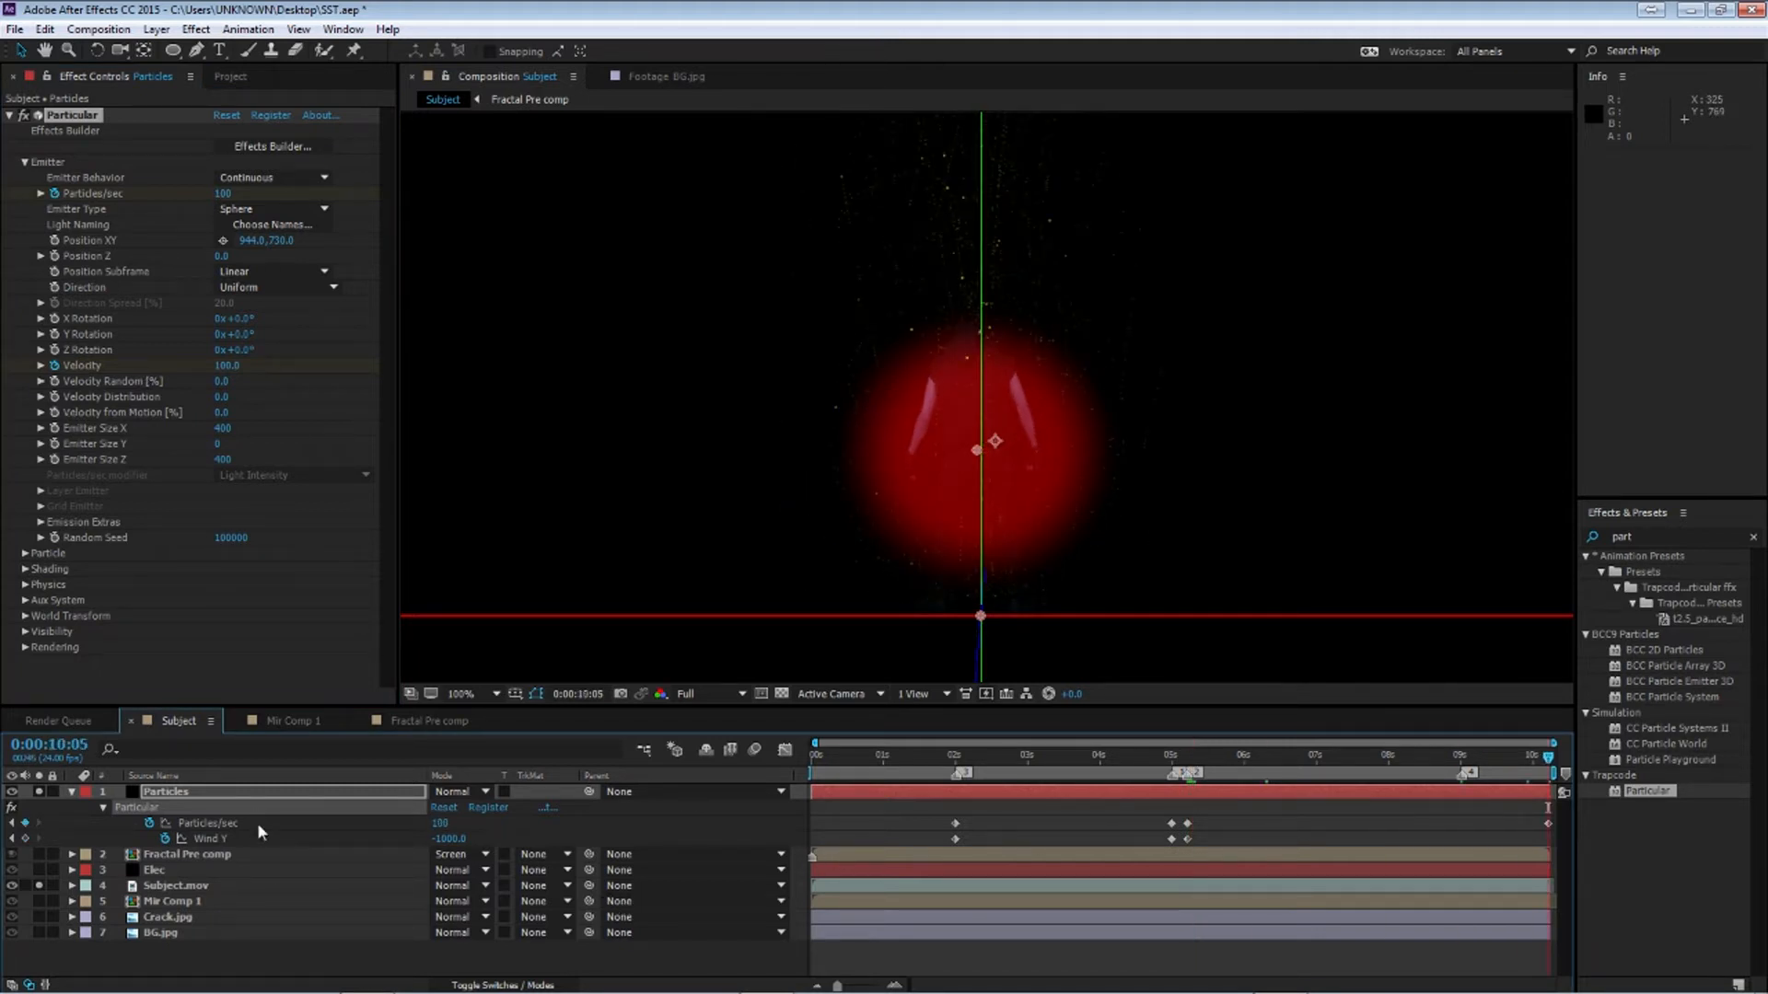
key("u")
key("u")
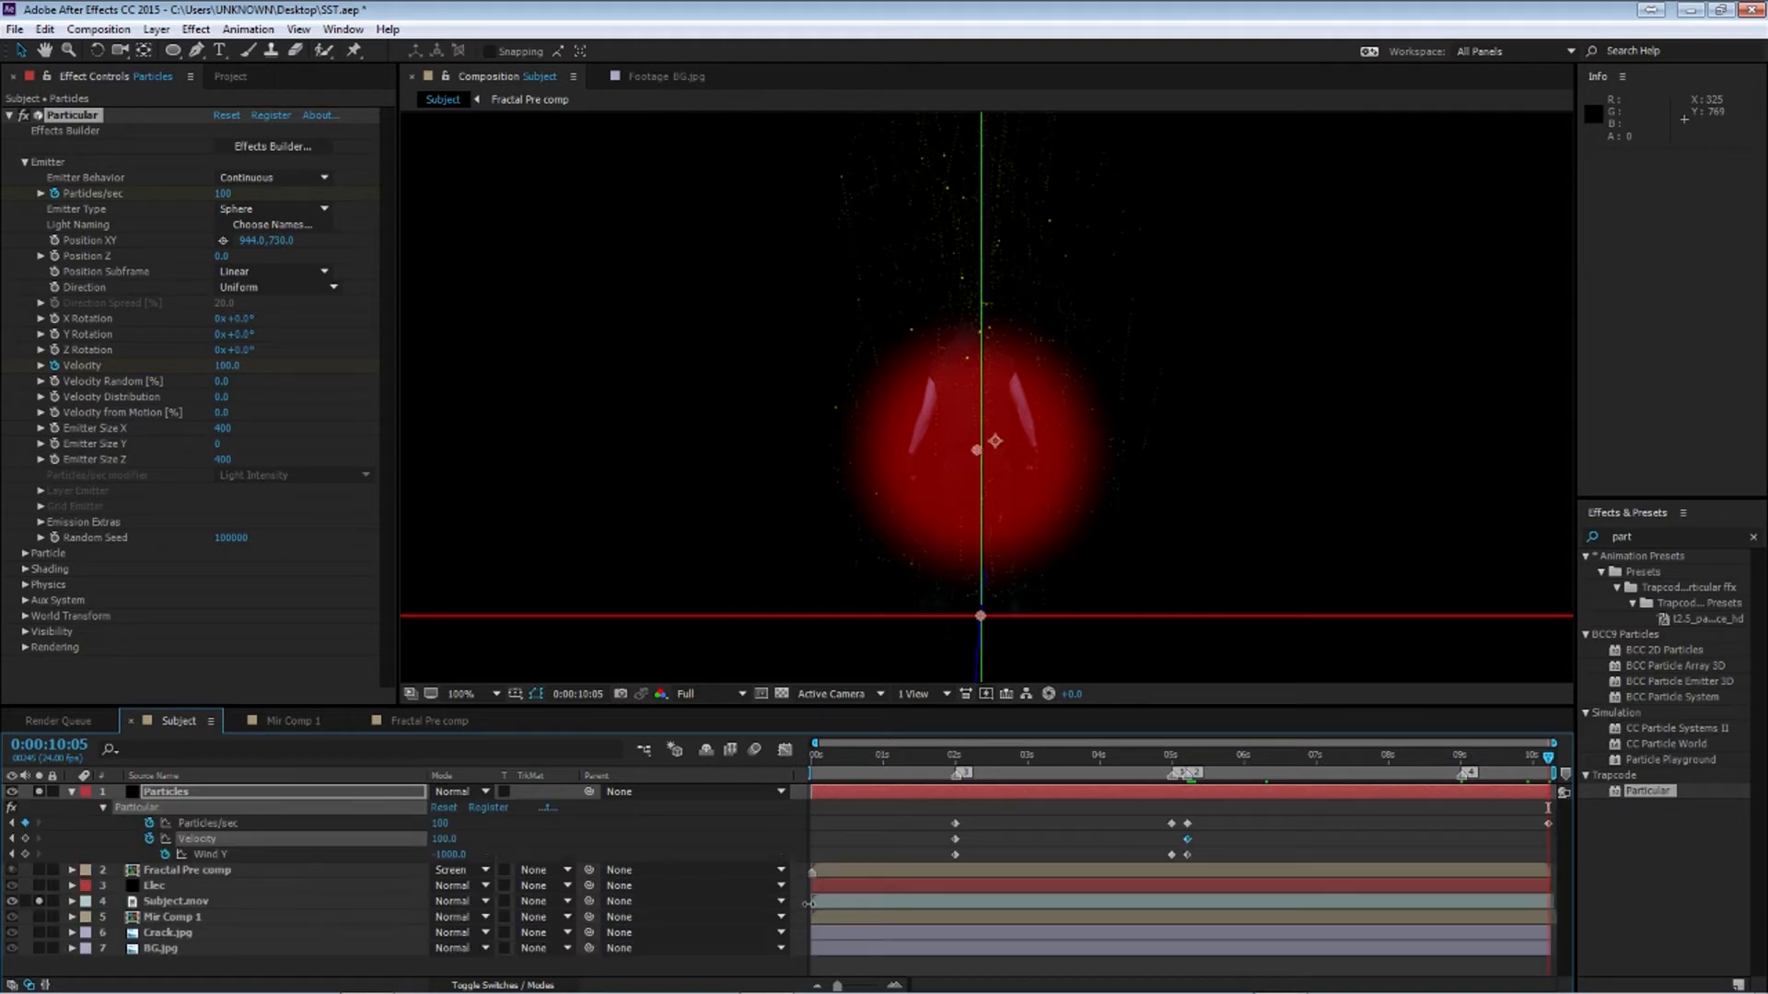
Apply Easy Ease to the emitter's Velocity and Wind Y keyframes and lengthen their curve handles in the graph editor
left_click_drag(938, 842, 1195, 858)
key("F9")
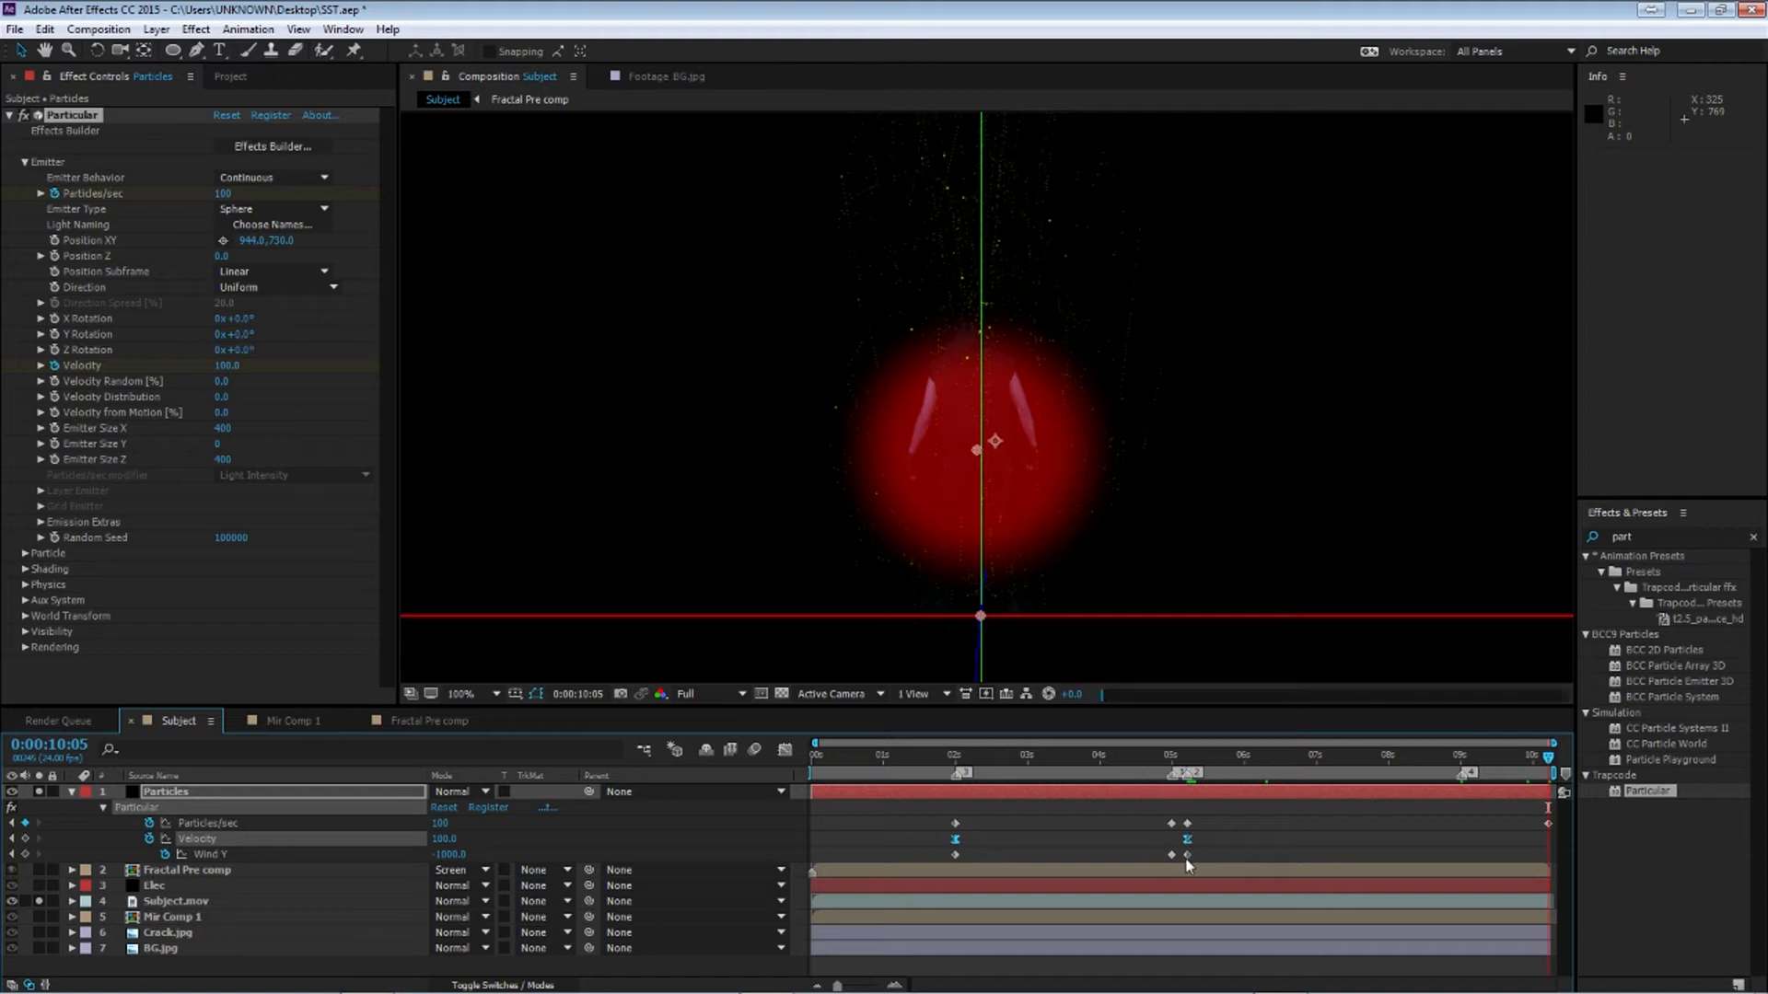
left_click(785, 750)
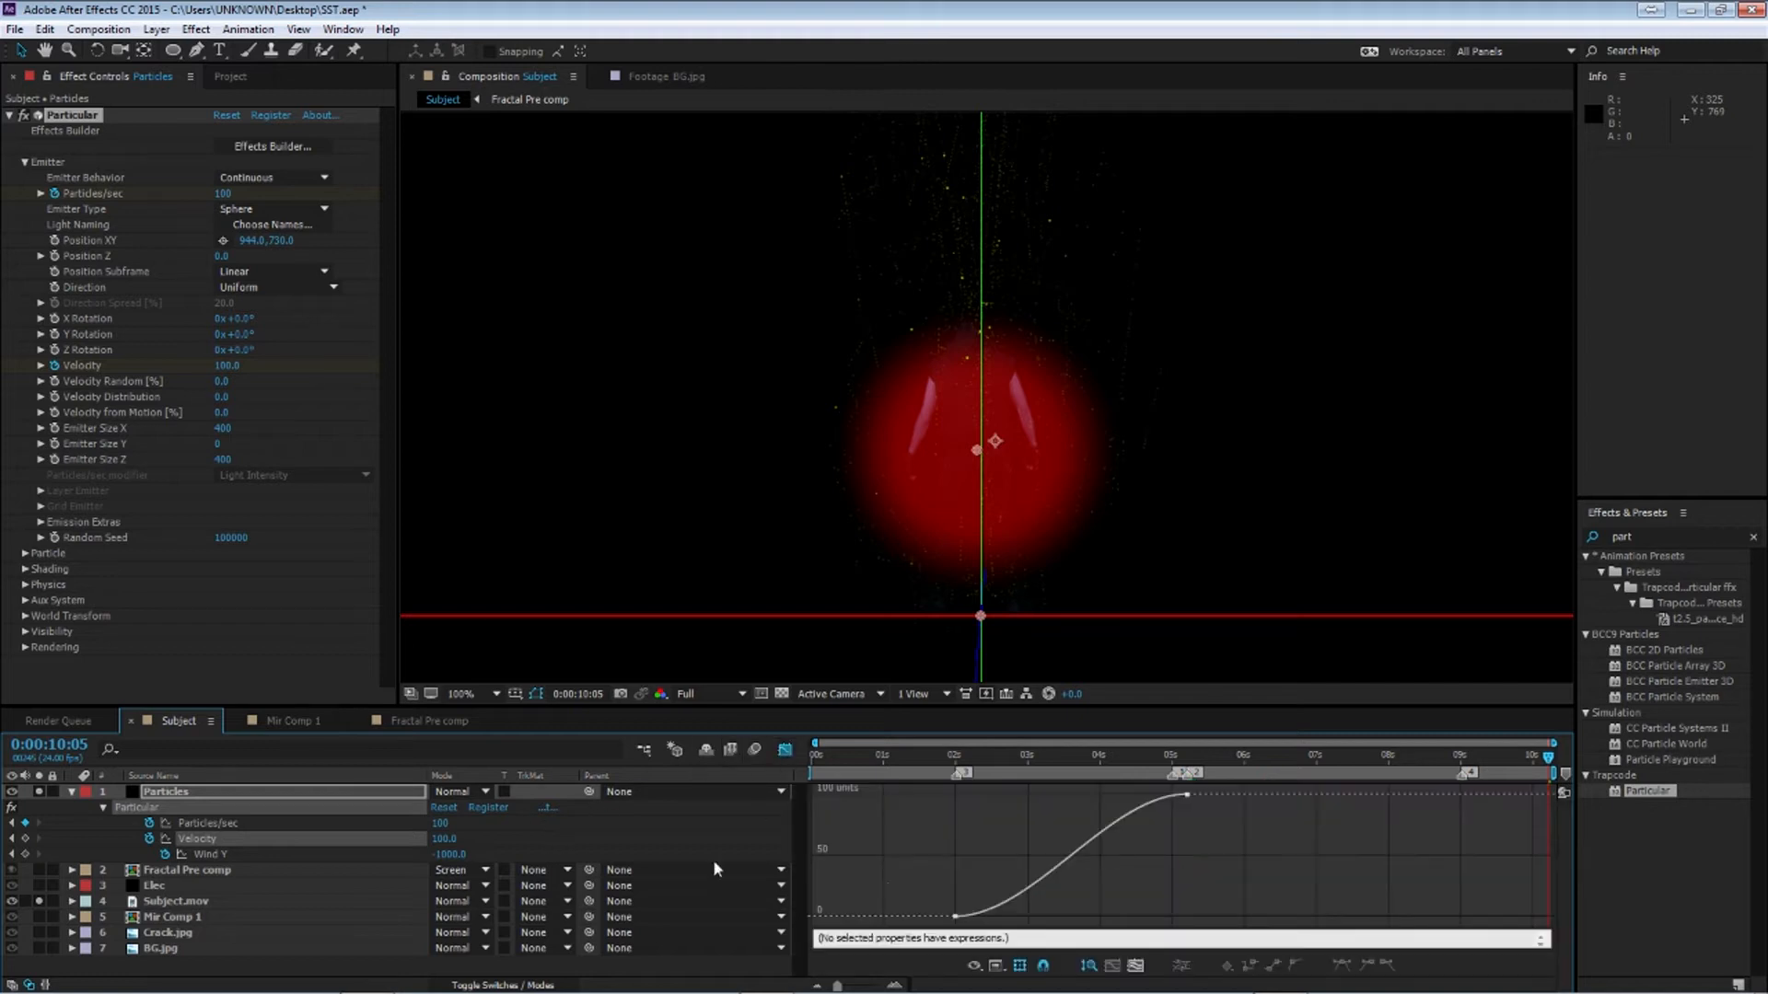
left_click_drag(934, 944, 1188, 792)
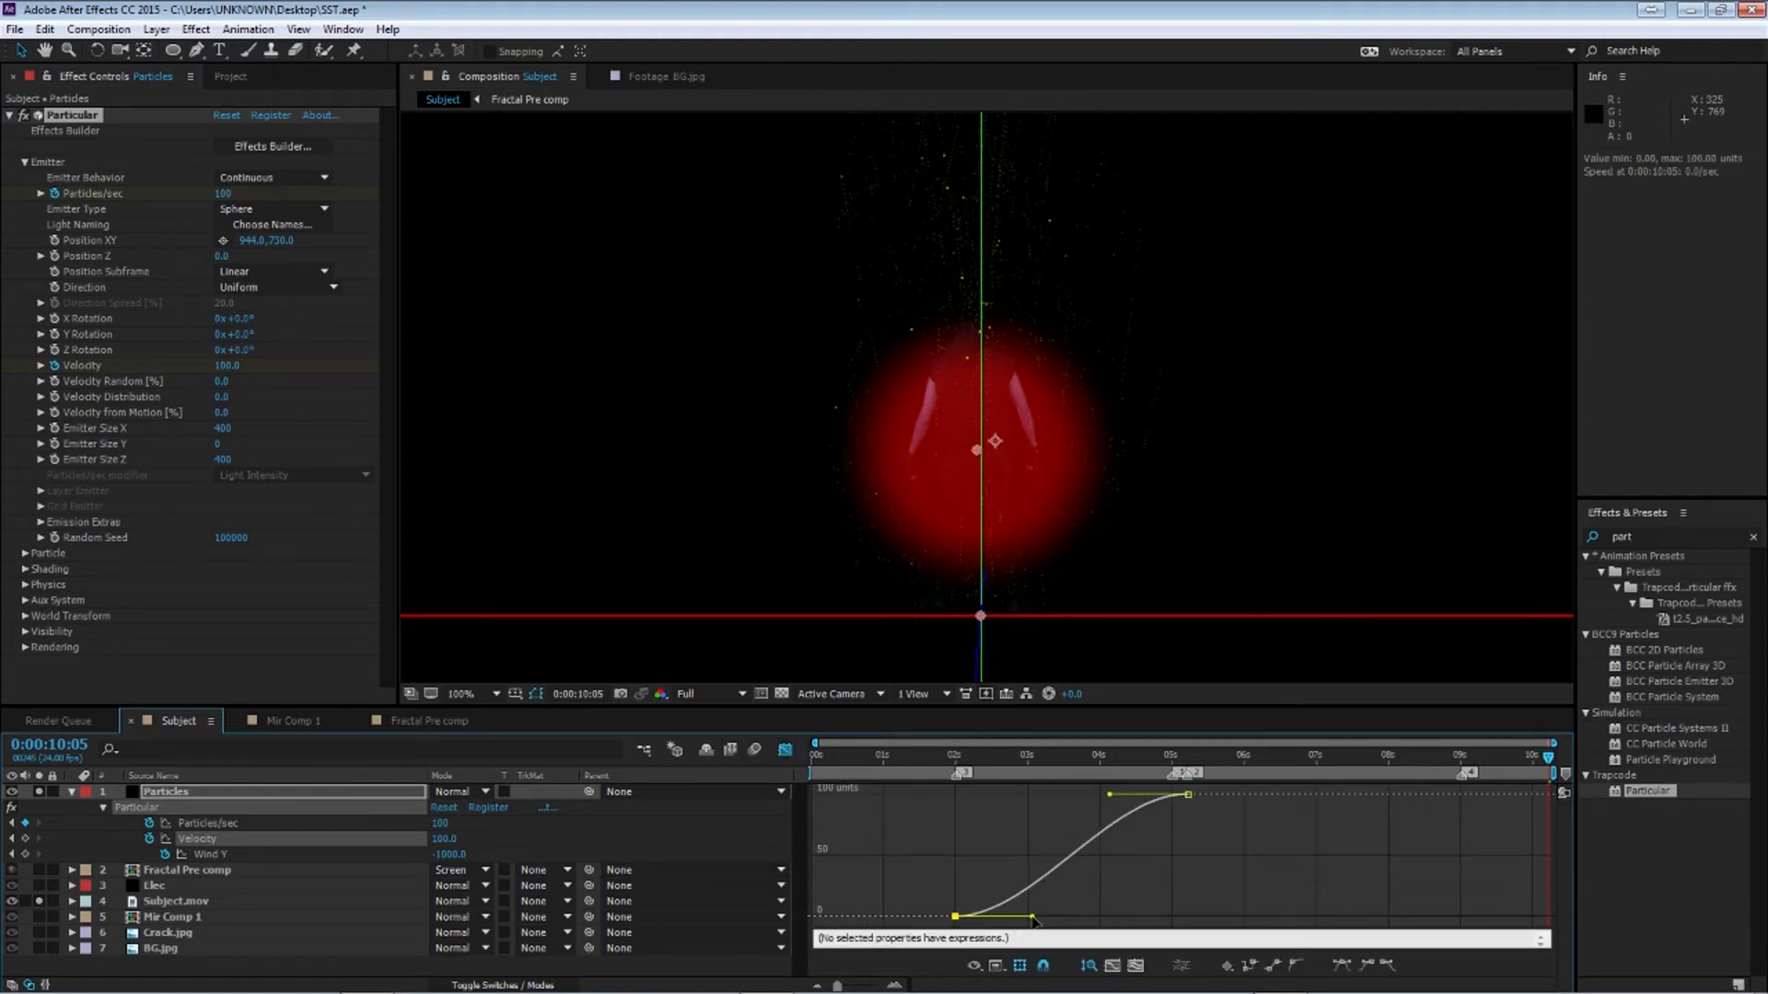
left_click_drag(1032, 917, 1187, 916)
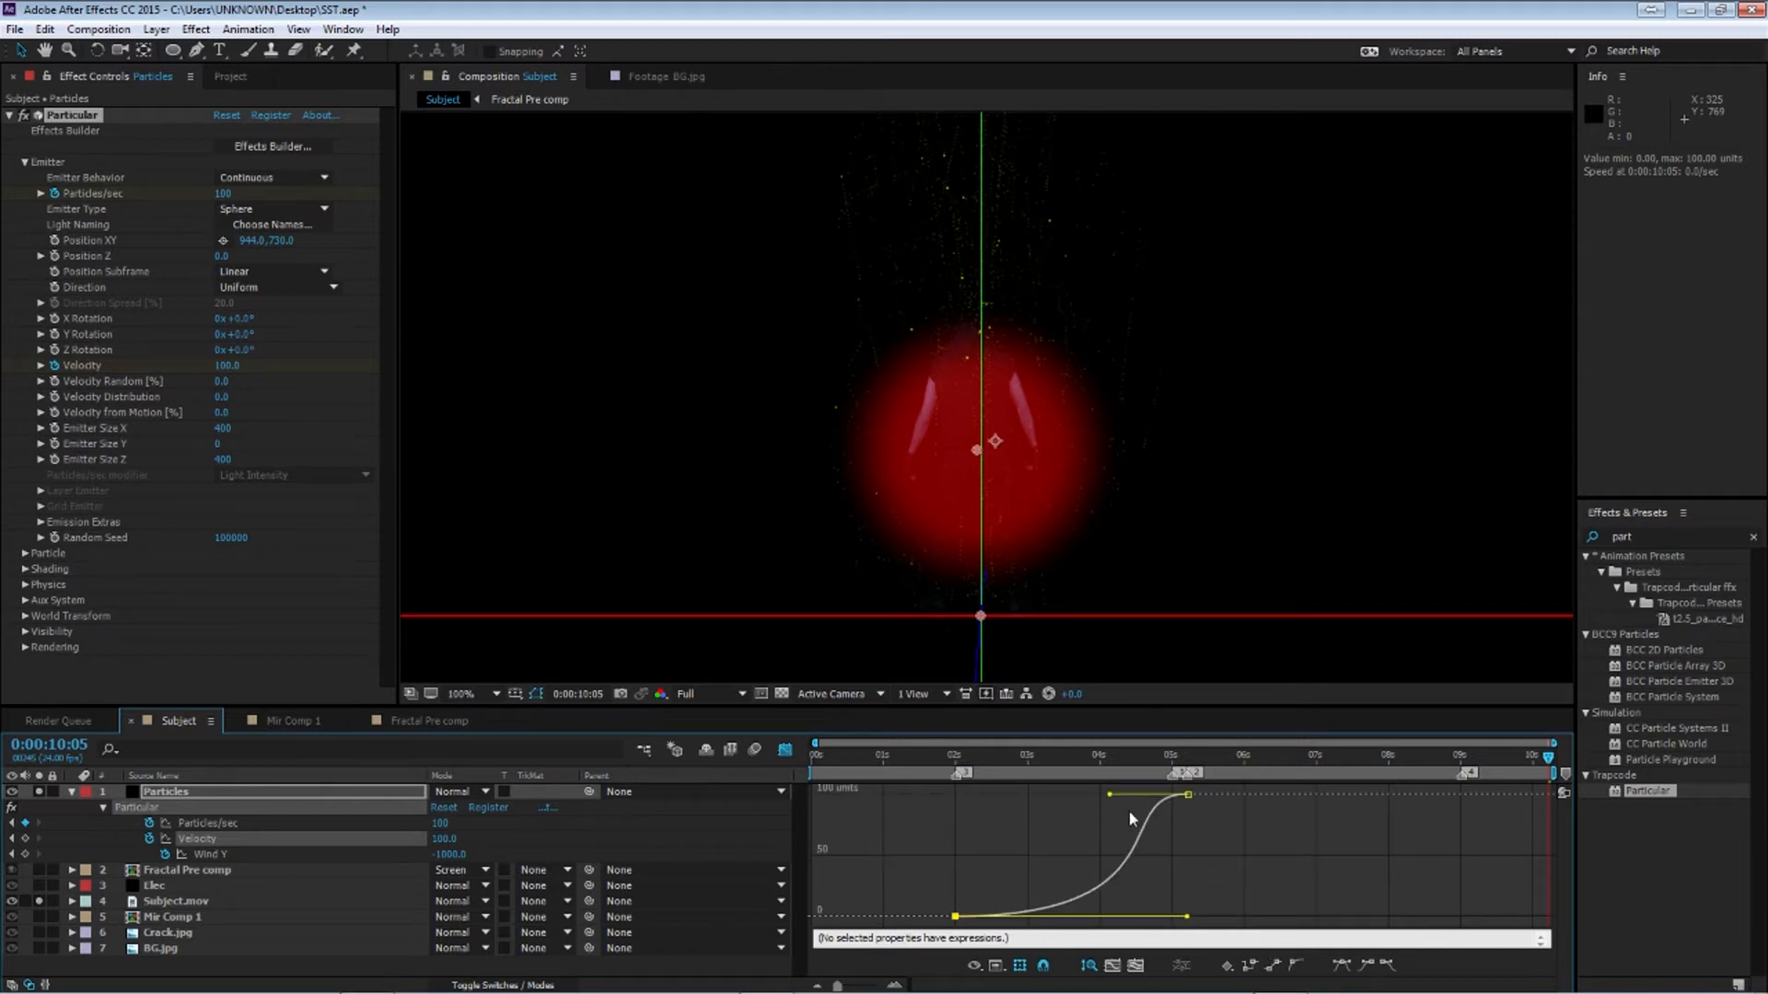
left_click_drag(1118, 796, 1154, 801)
left_click(979, 755)
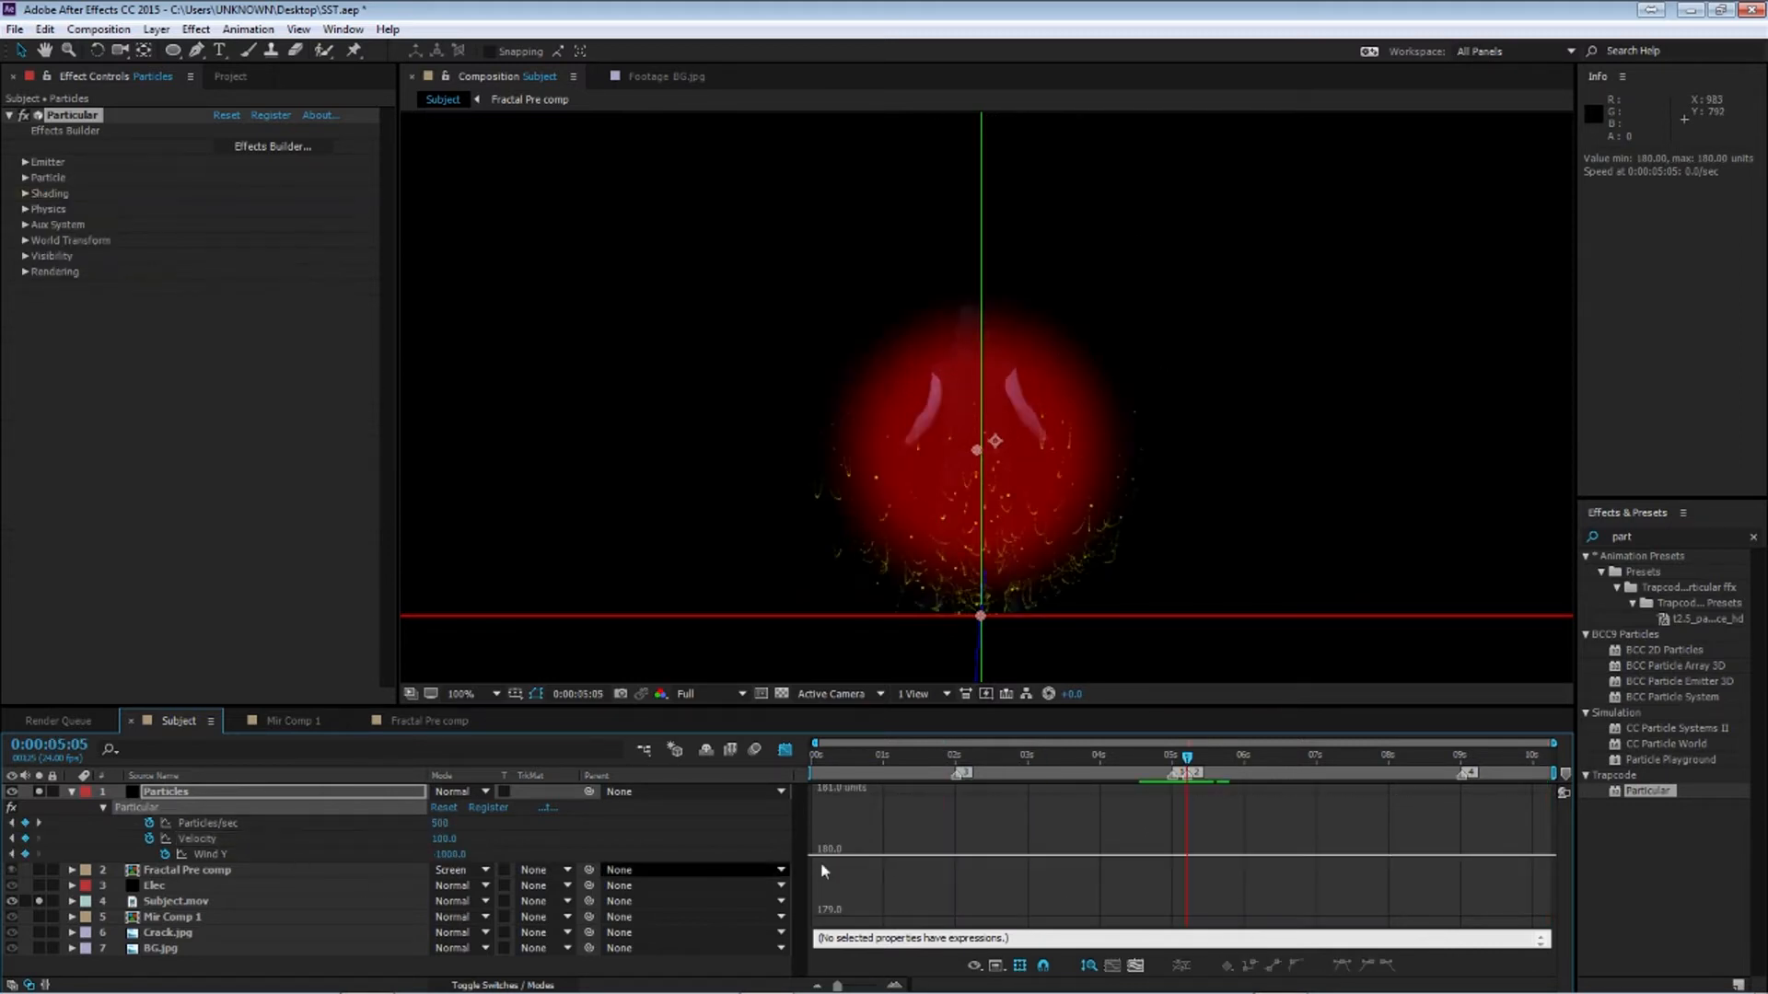
left_click(784, 749)
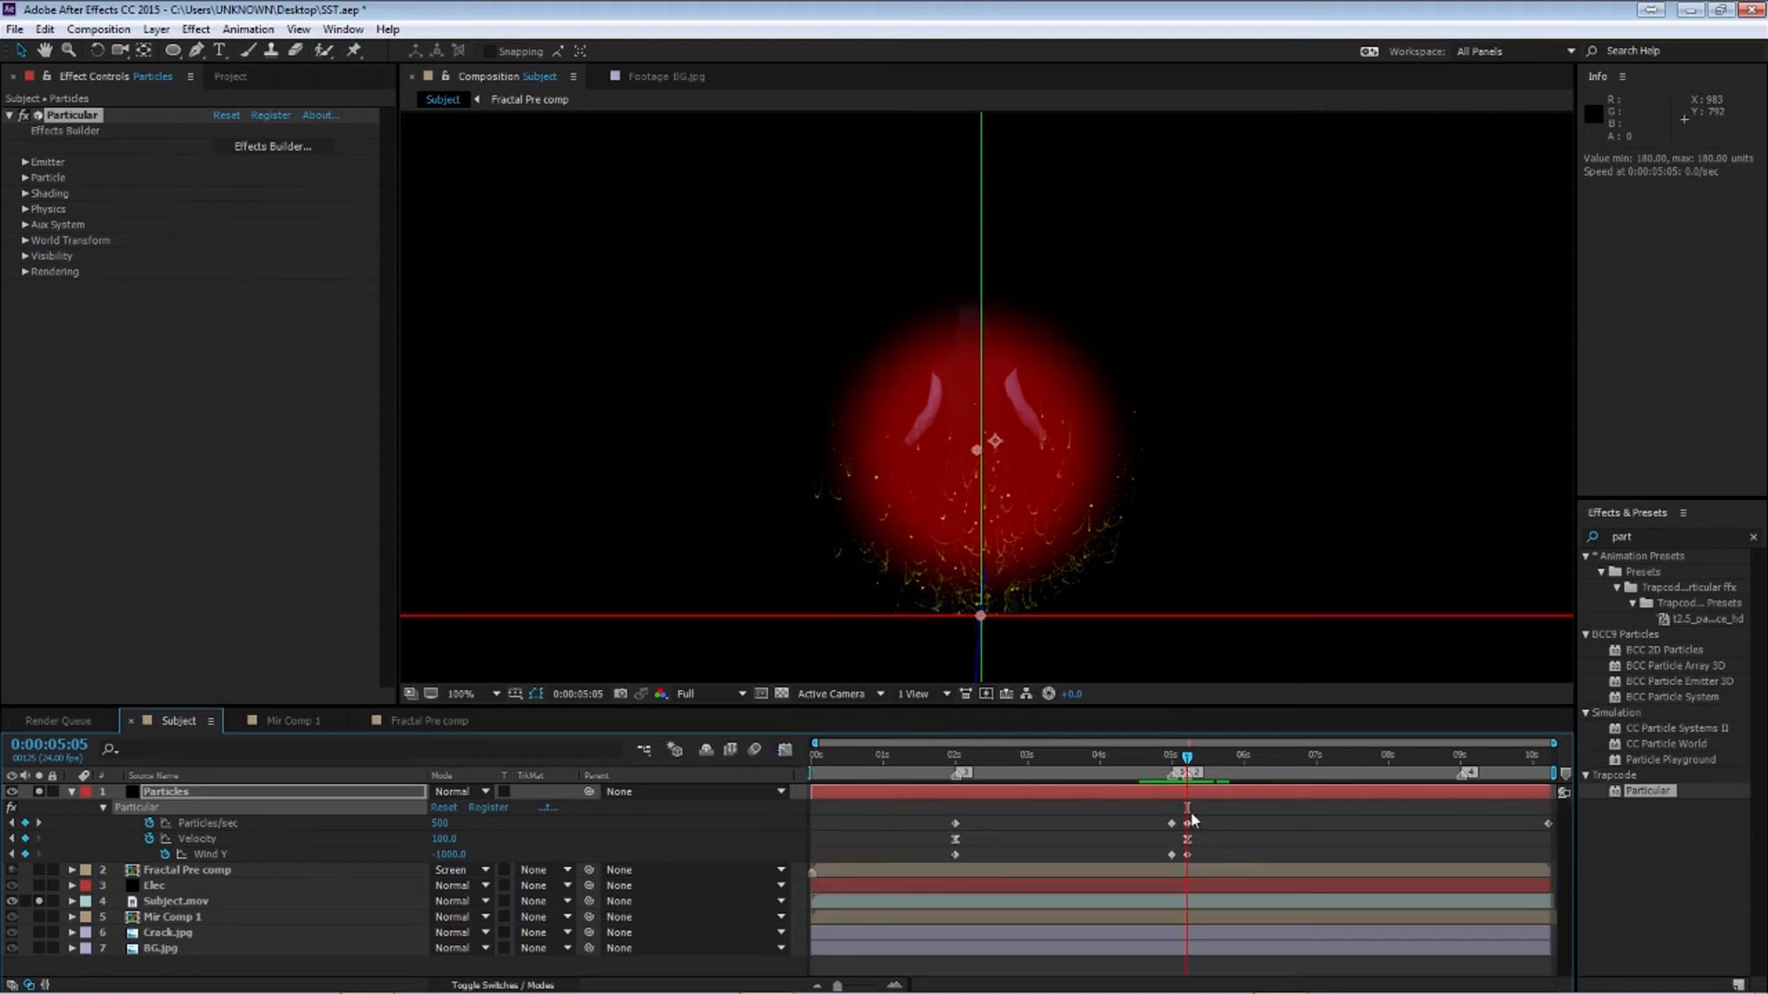
At 5:05, set the Particles/sec to 1000
left_click(438, 822)
type("1000")
key("Return")
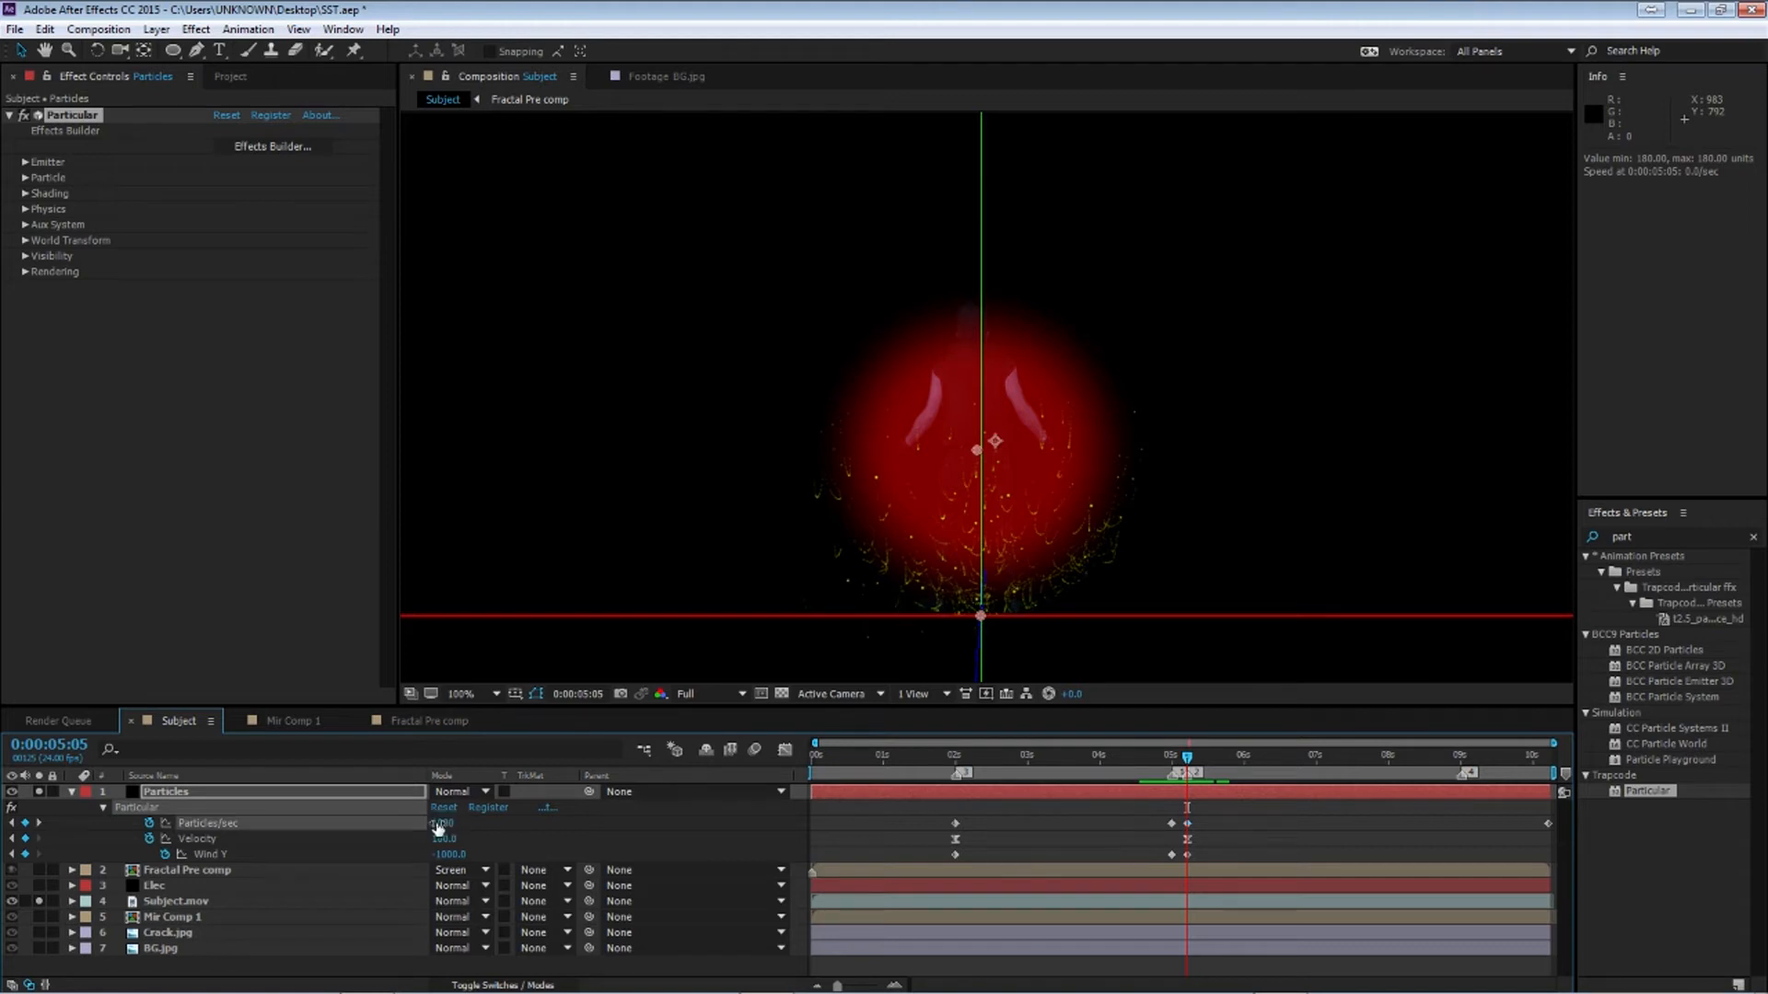
At the end of the composition, set the Particles/sec to 10
left_click_drag(1189, 761, 1549, 761)
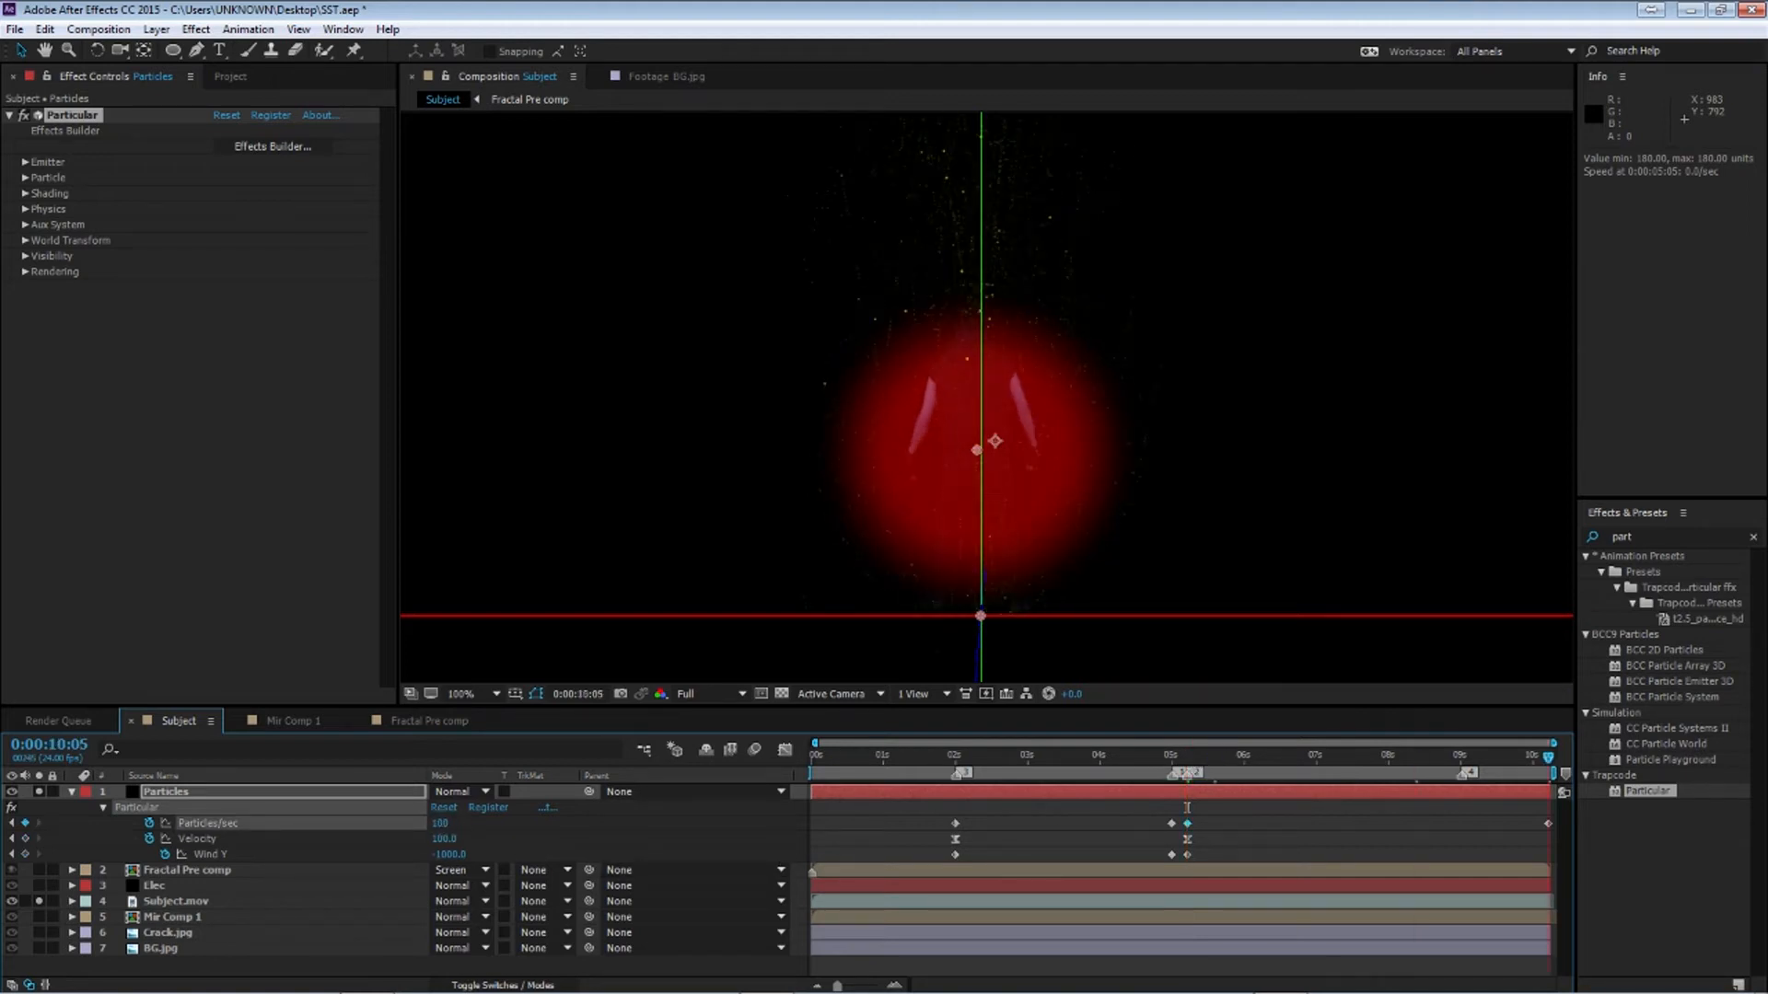
left_click(463, 824)
type("10")
key("Return")
Preview the particle emission around 5 seconds
left_click(1186, 759)
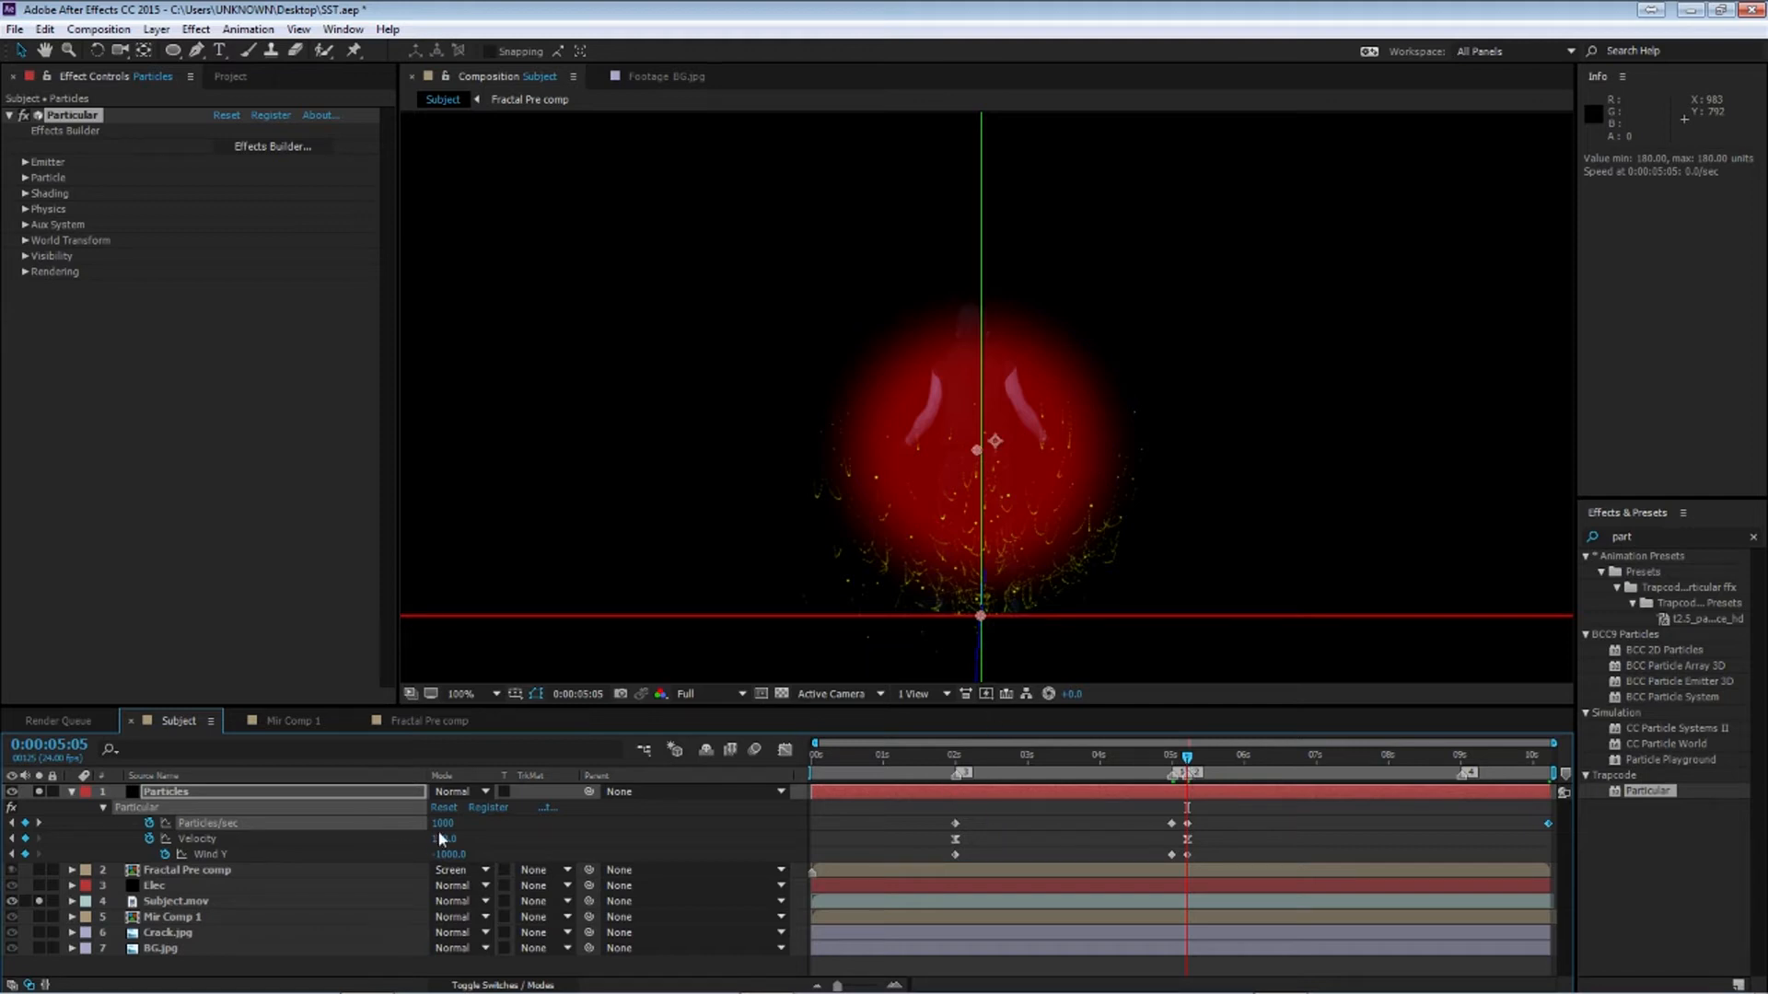
left_click(1151, 758)
key("space")
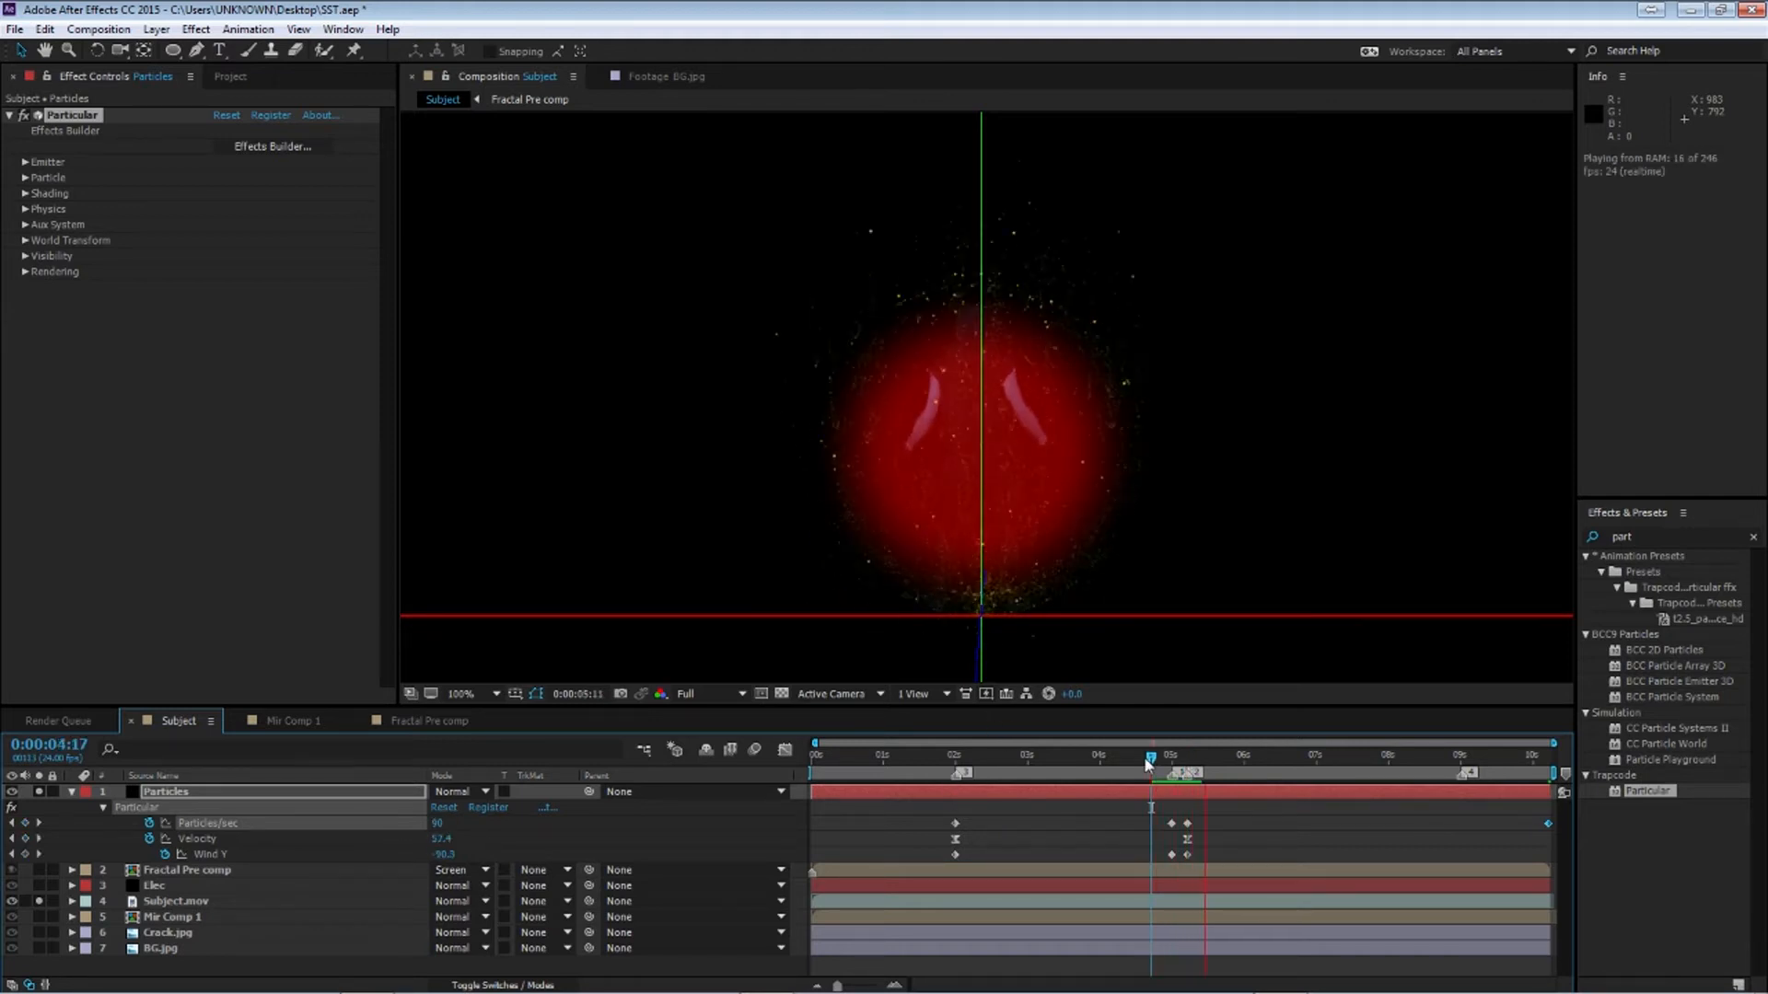
key("space")
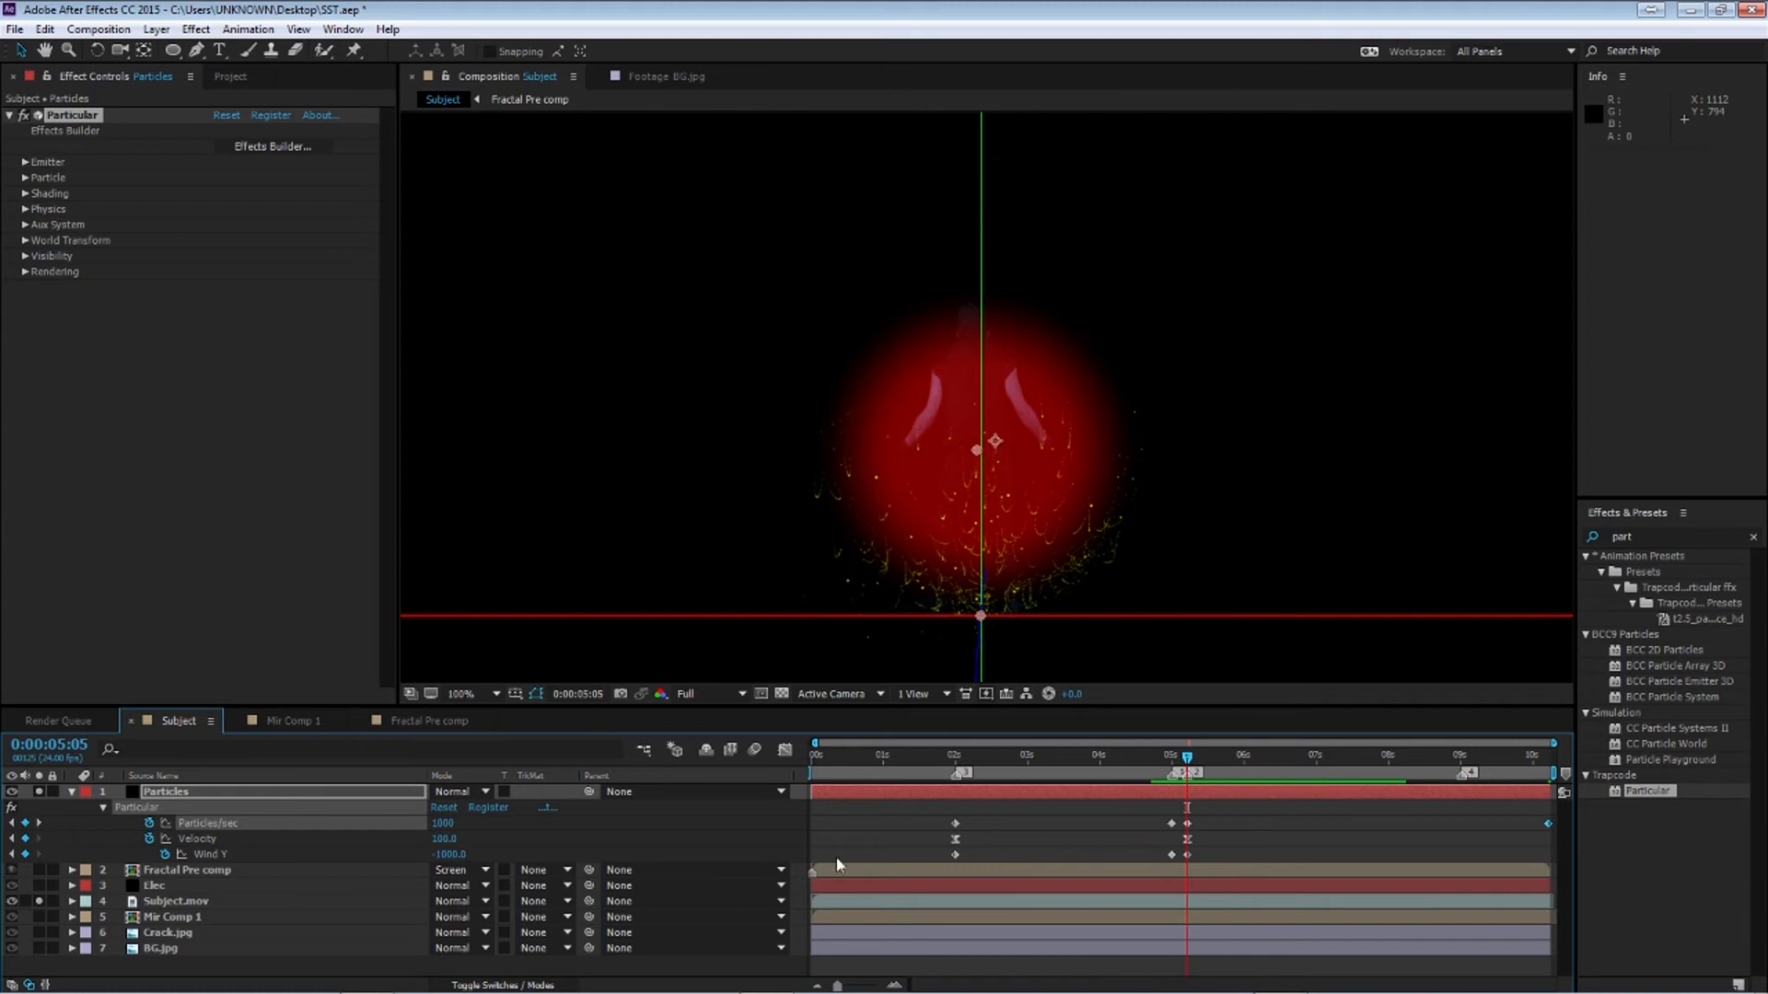
Open the Physics settings and set Spin Amplitude to 200 at 5:05
left_click(72, 792)
left_click(169, 799)
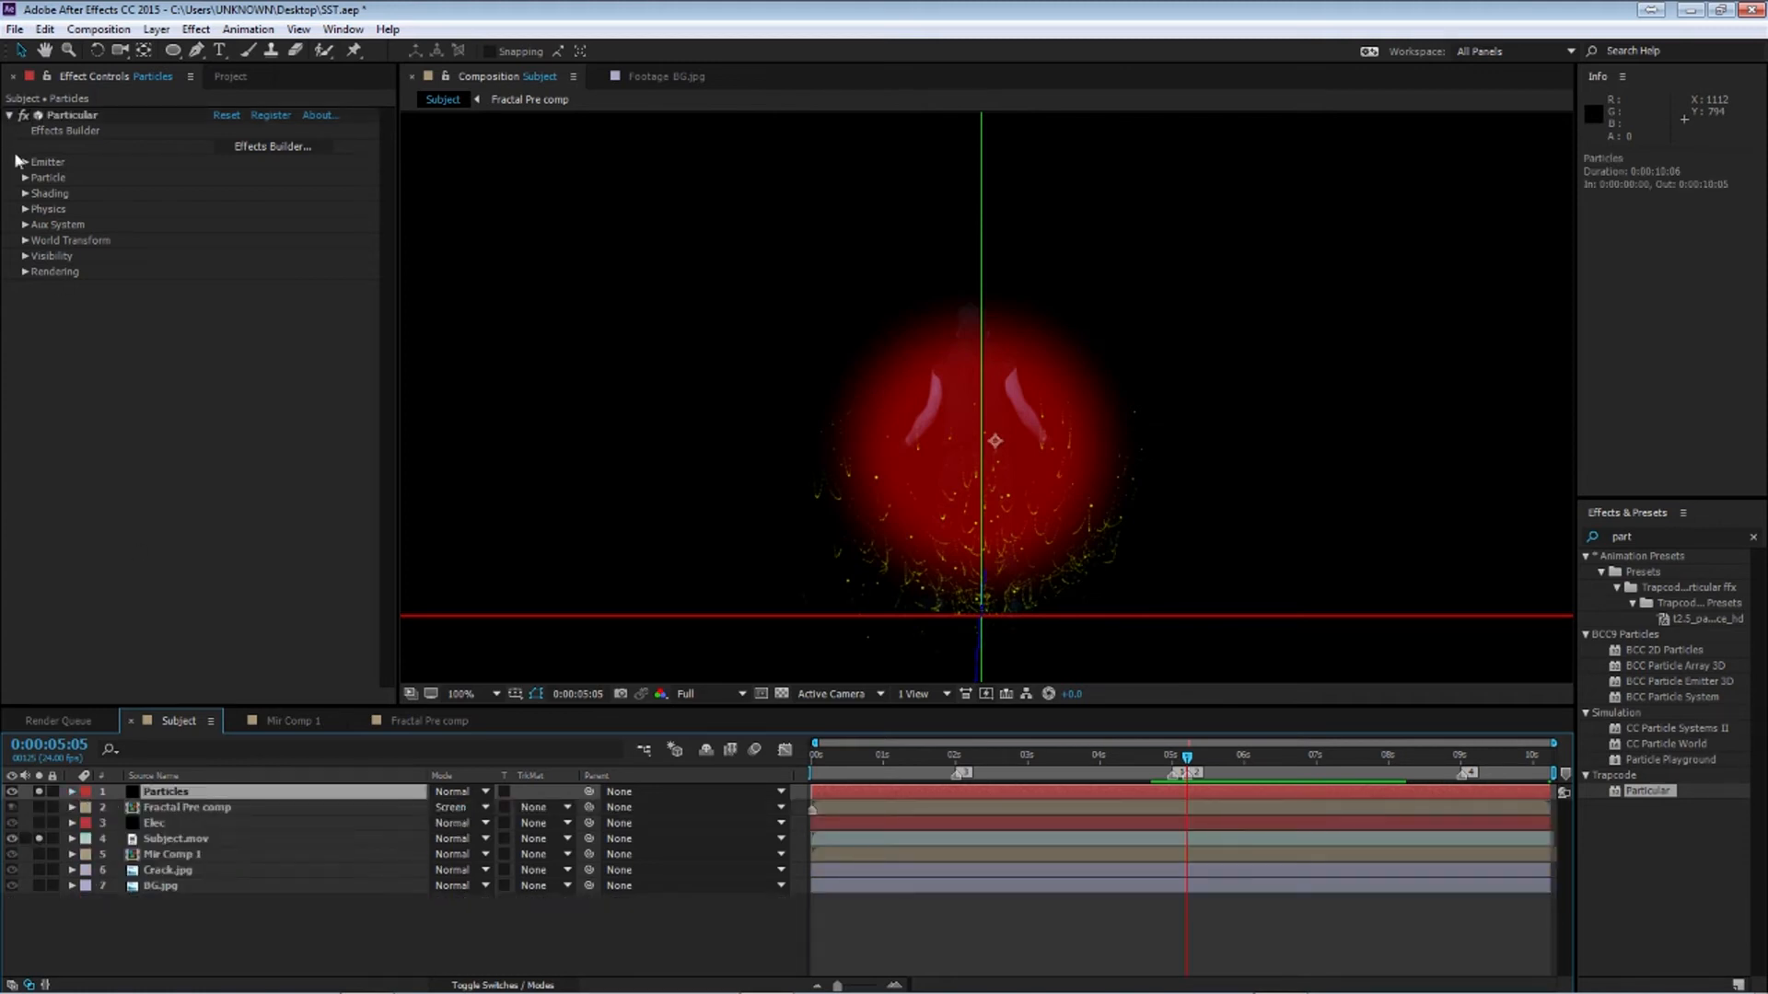
left_click(25, 210)
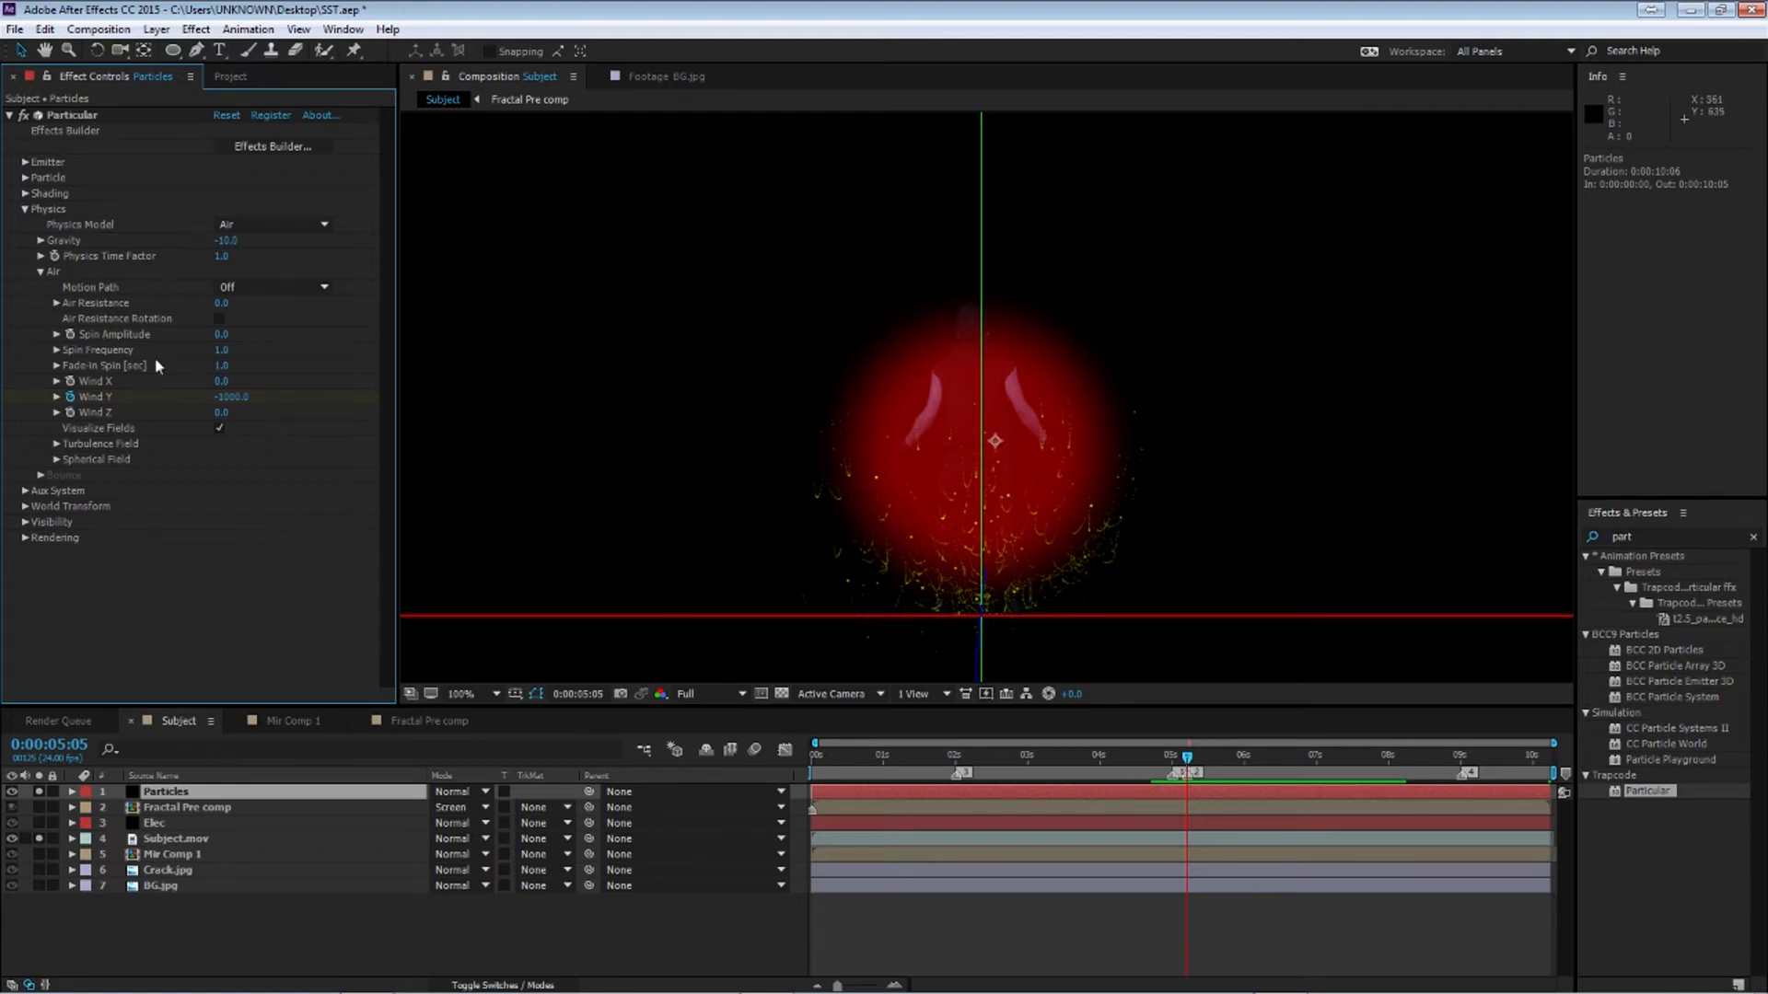
left_click(221, 335)
type("5")
key("Return")
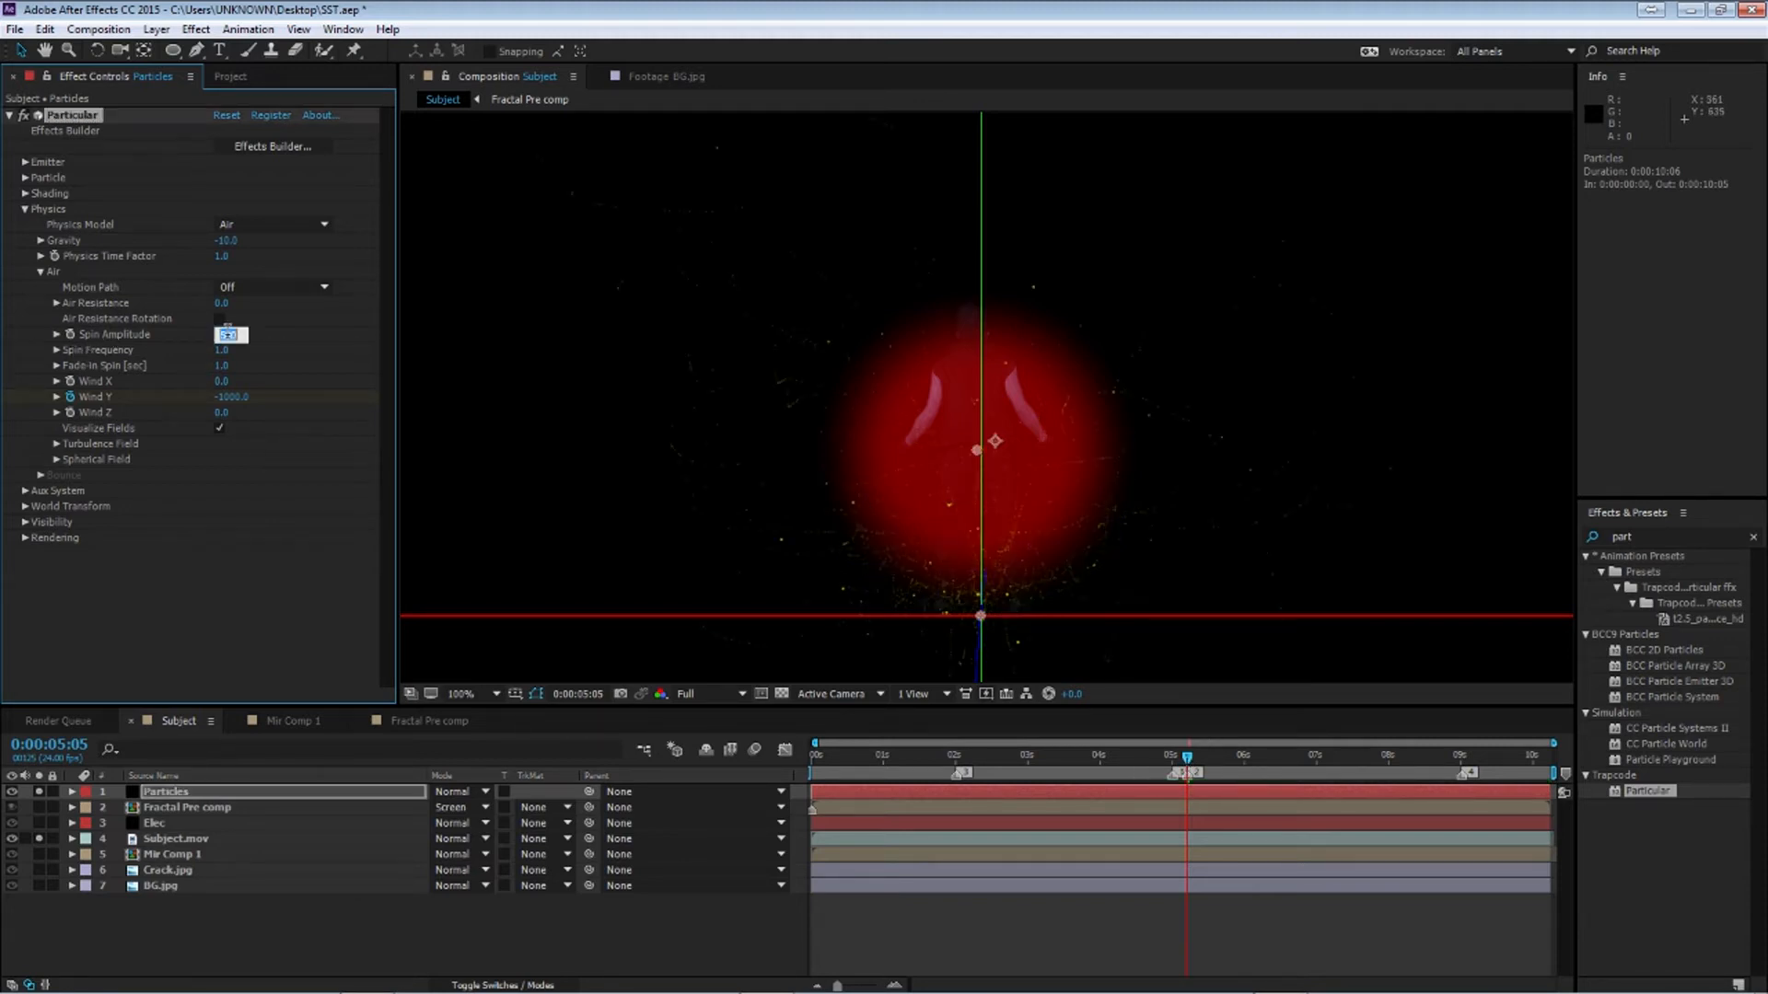
type("200")
key("Return")
Add a Spin Amplitude keyframe at 2 seconds and set Spin Amplitude to 50 at the composition's end
left_click_drag(1187, 757, 954, 761)
left_click(226, 334)
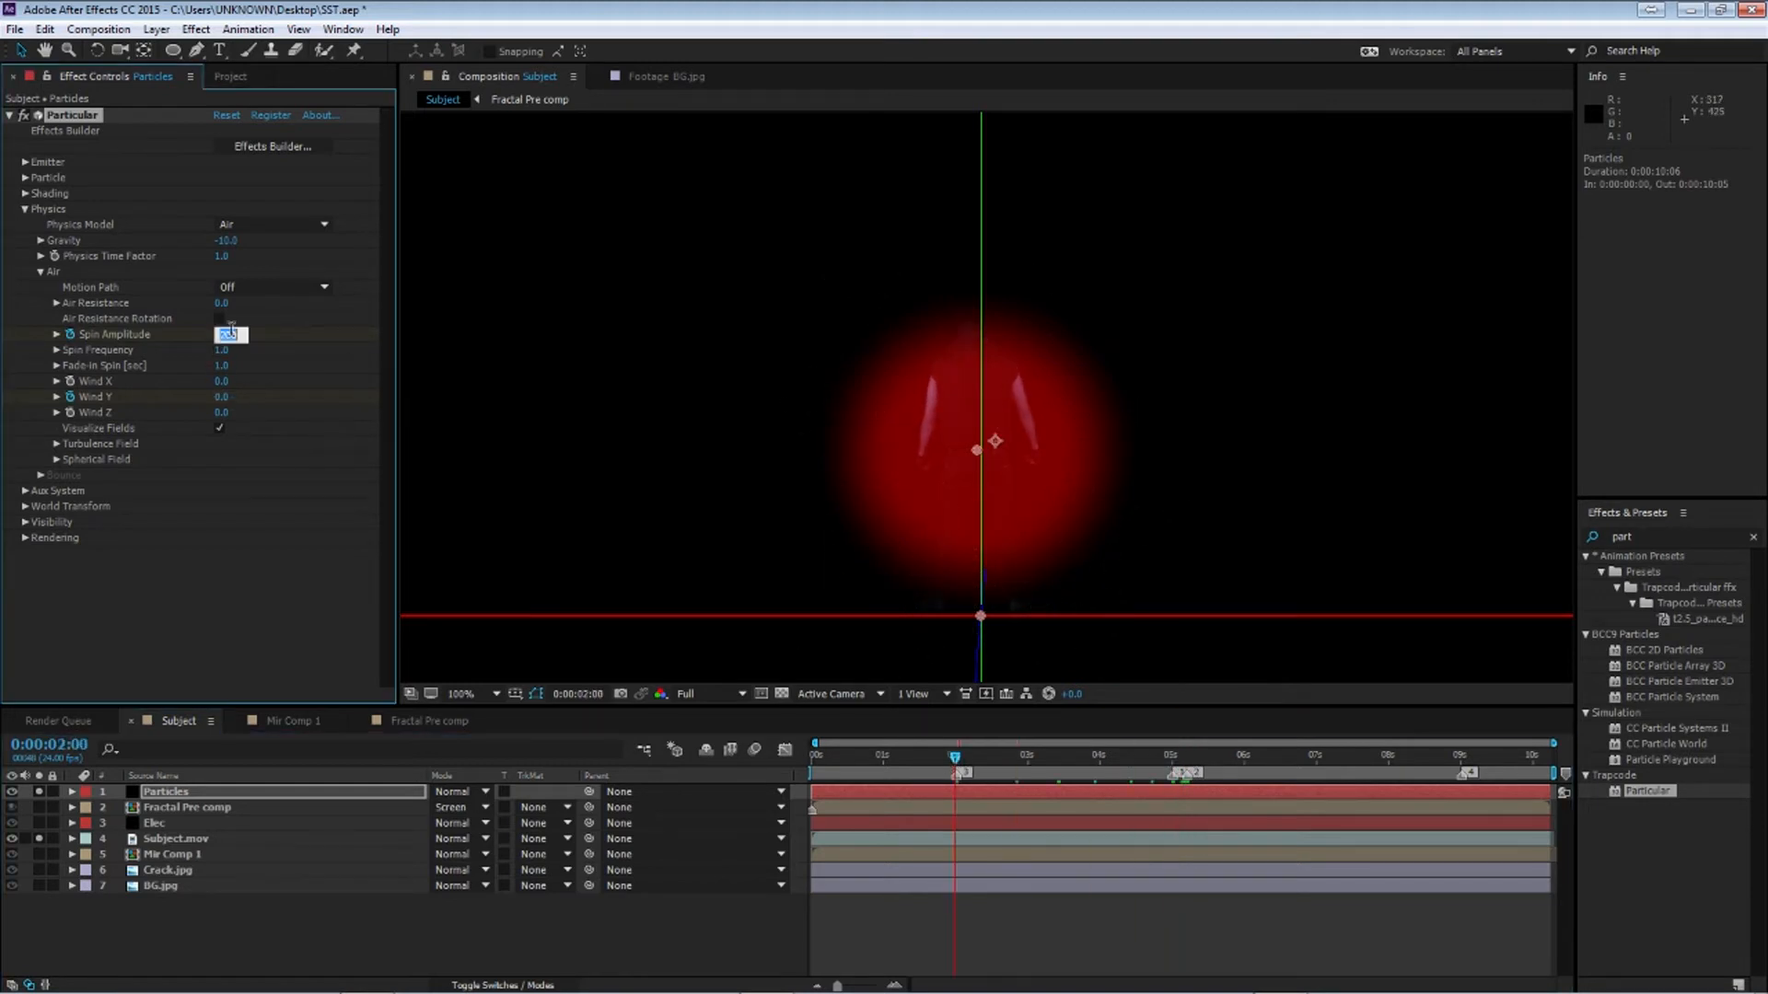
left_click_drag(1197, 761, 1647, 766)
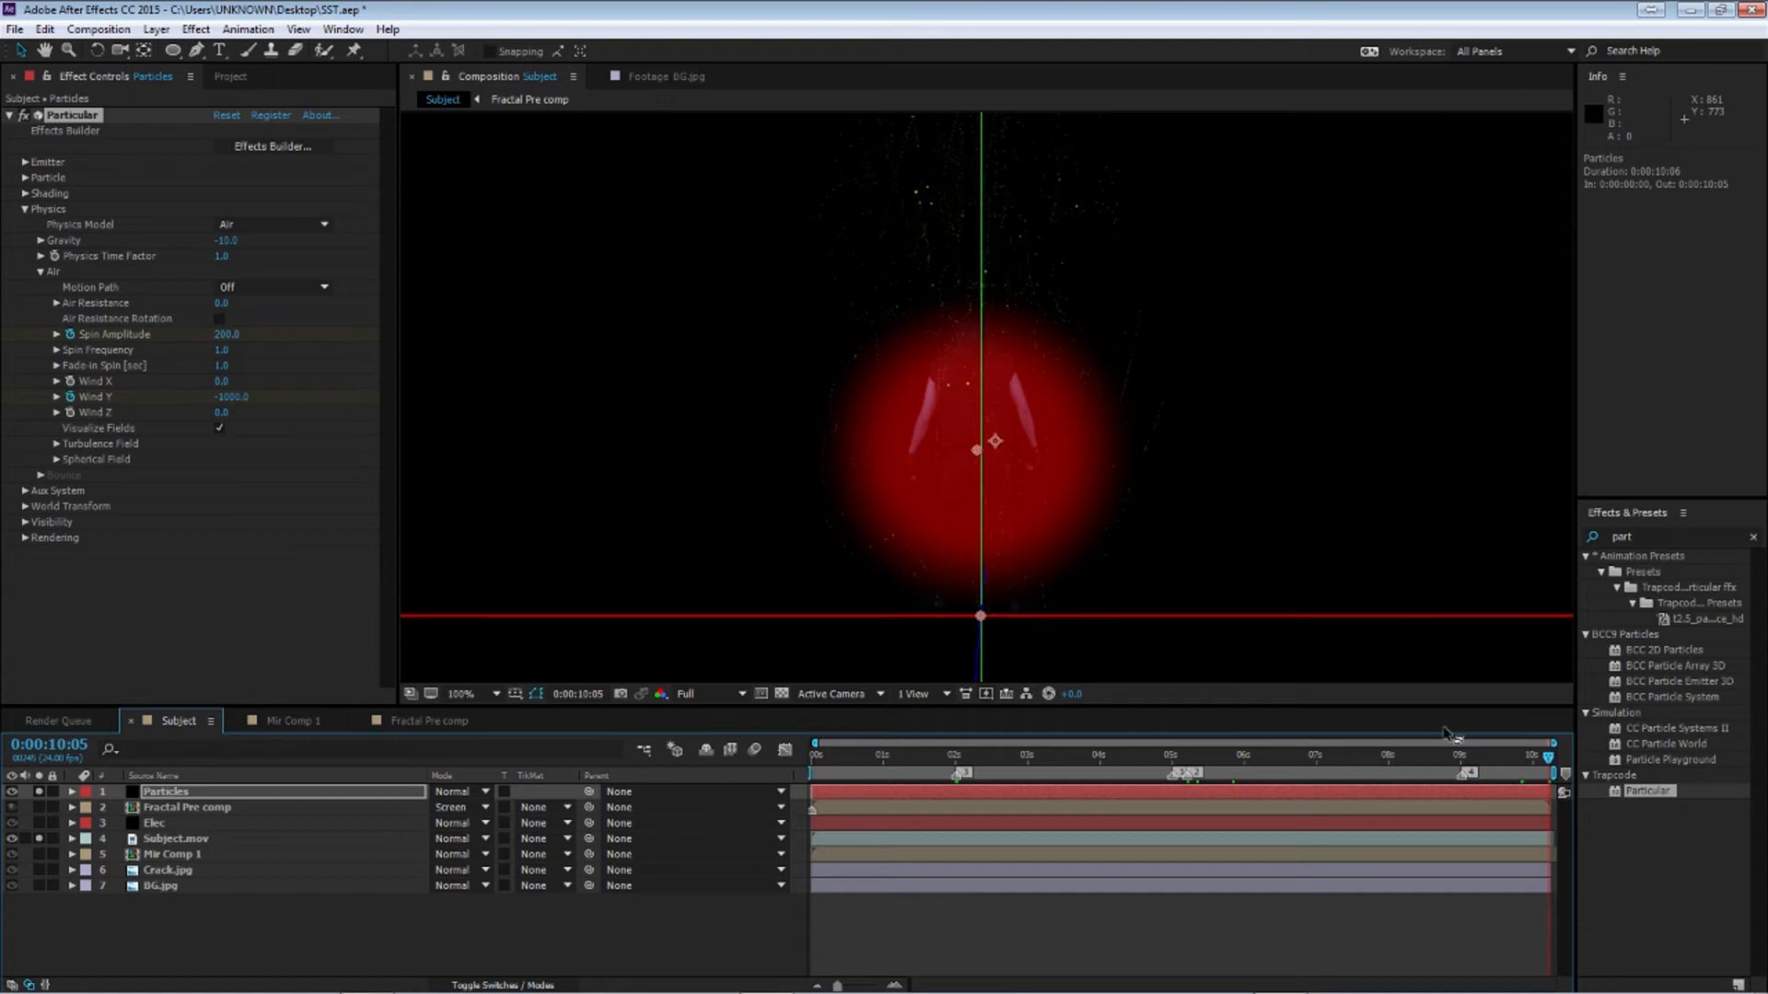
left_click(226, 335)
type("50")
key("Return")
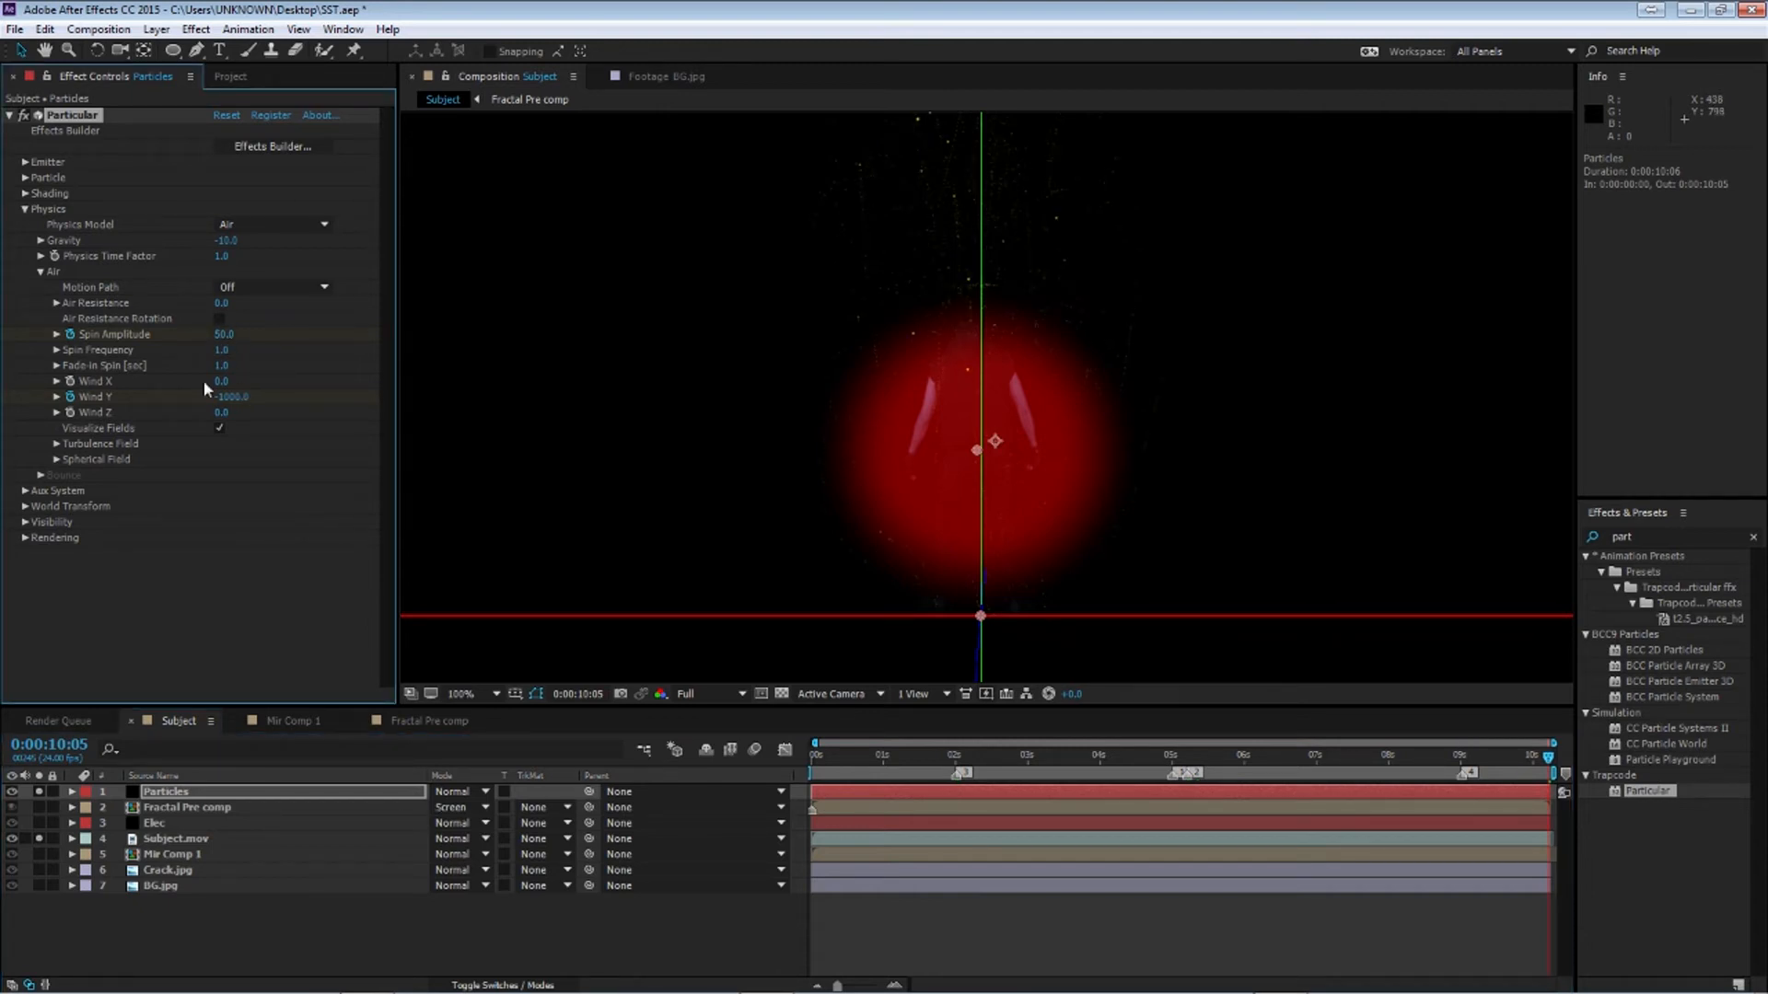
Preview the spinning particles around the 4 to 5 second range
left_click(1079, 762)
key("space")
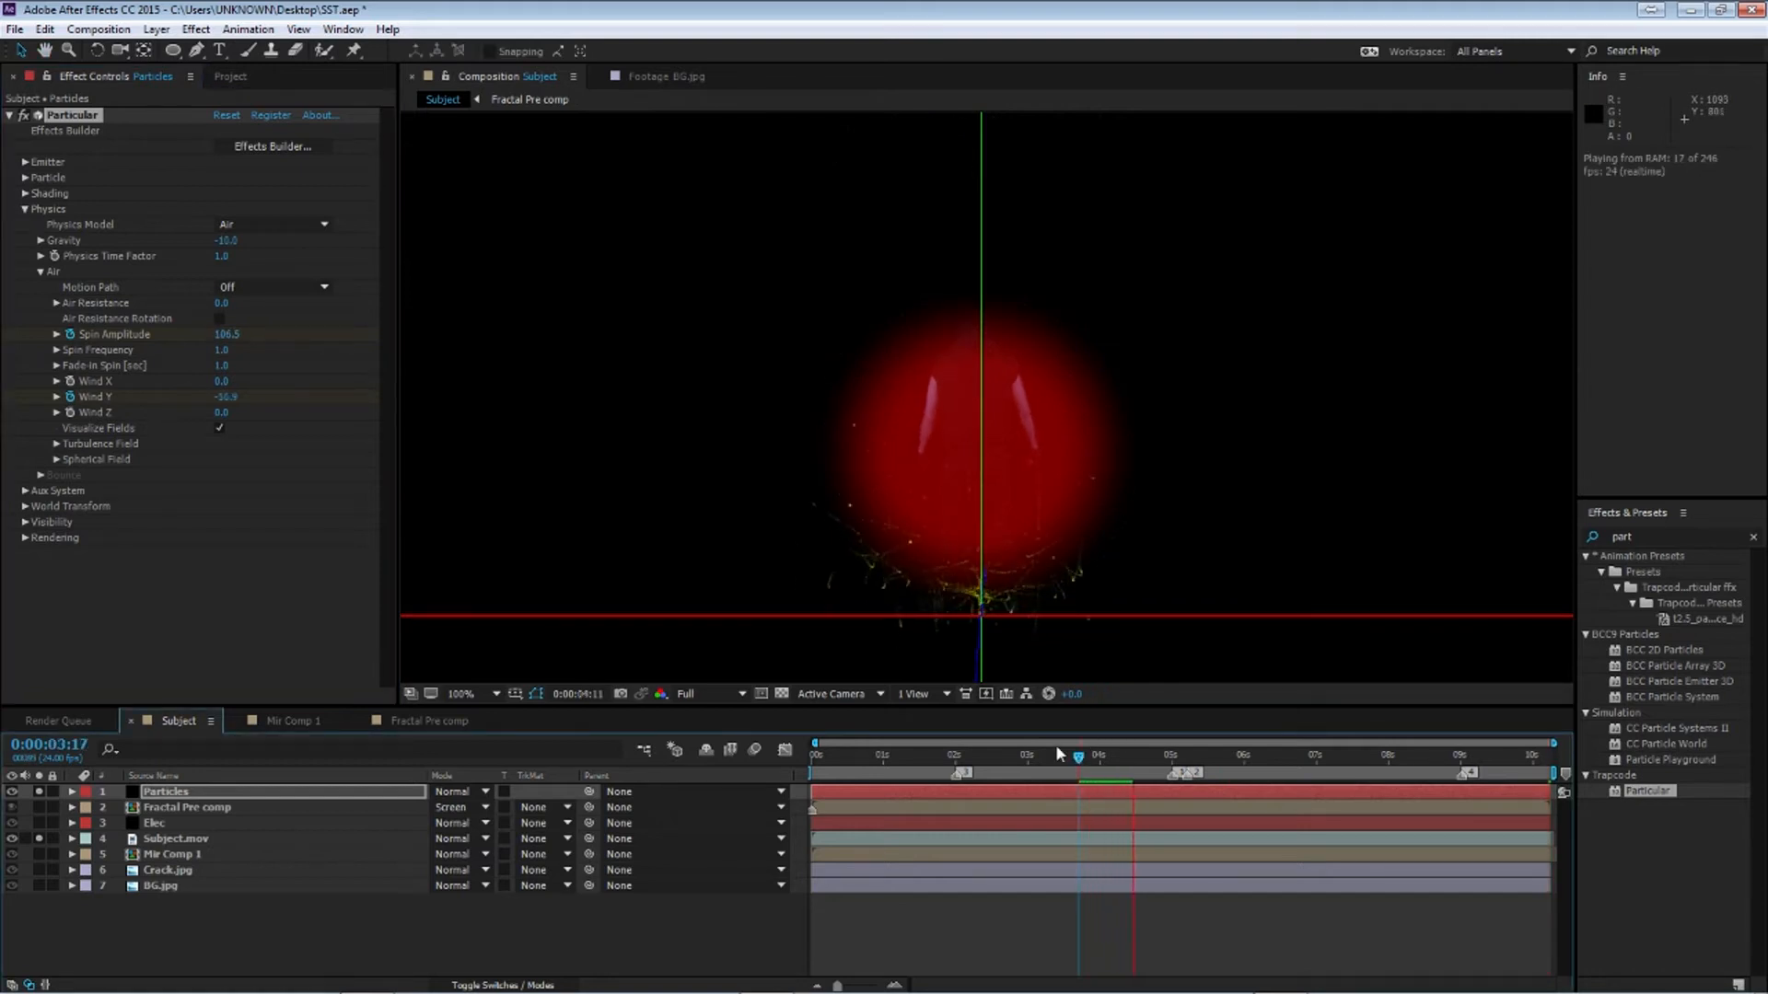
left_click(1161, 762)
left_click_drag(1161, 783, 1194, 781)
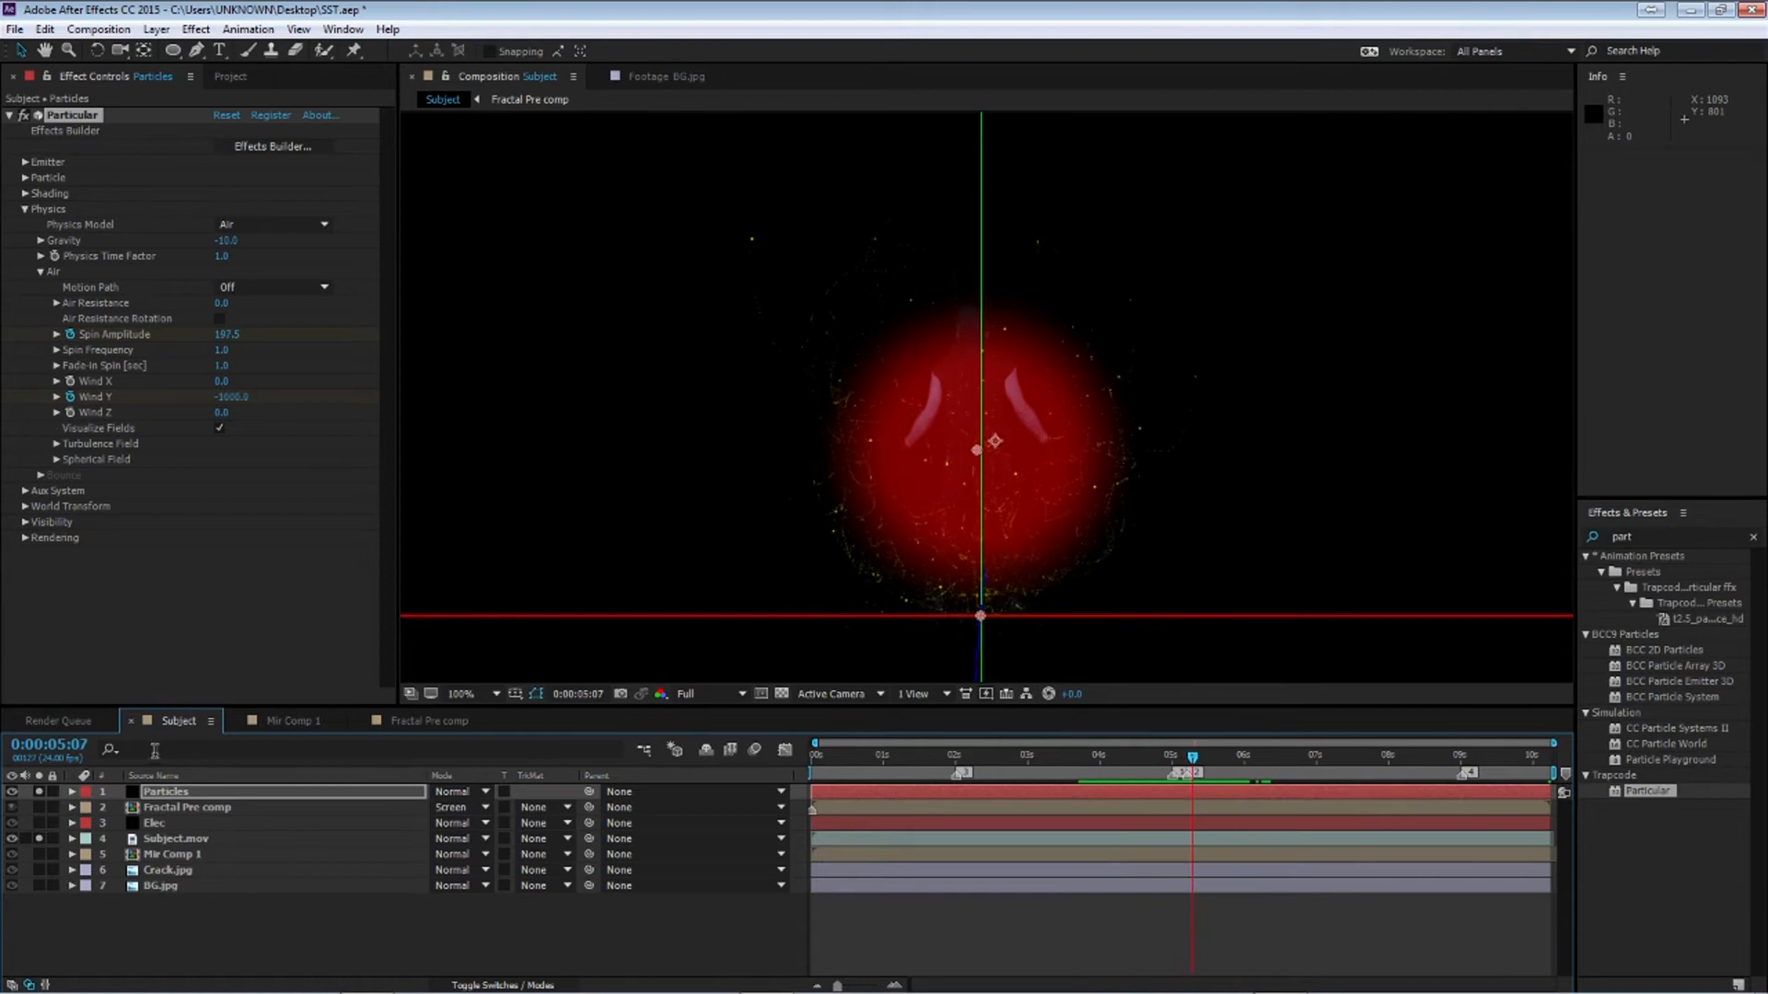
Turn off Visualize Fields in the Physics settings and play the preview
left_click(26, 209)
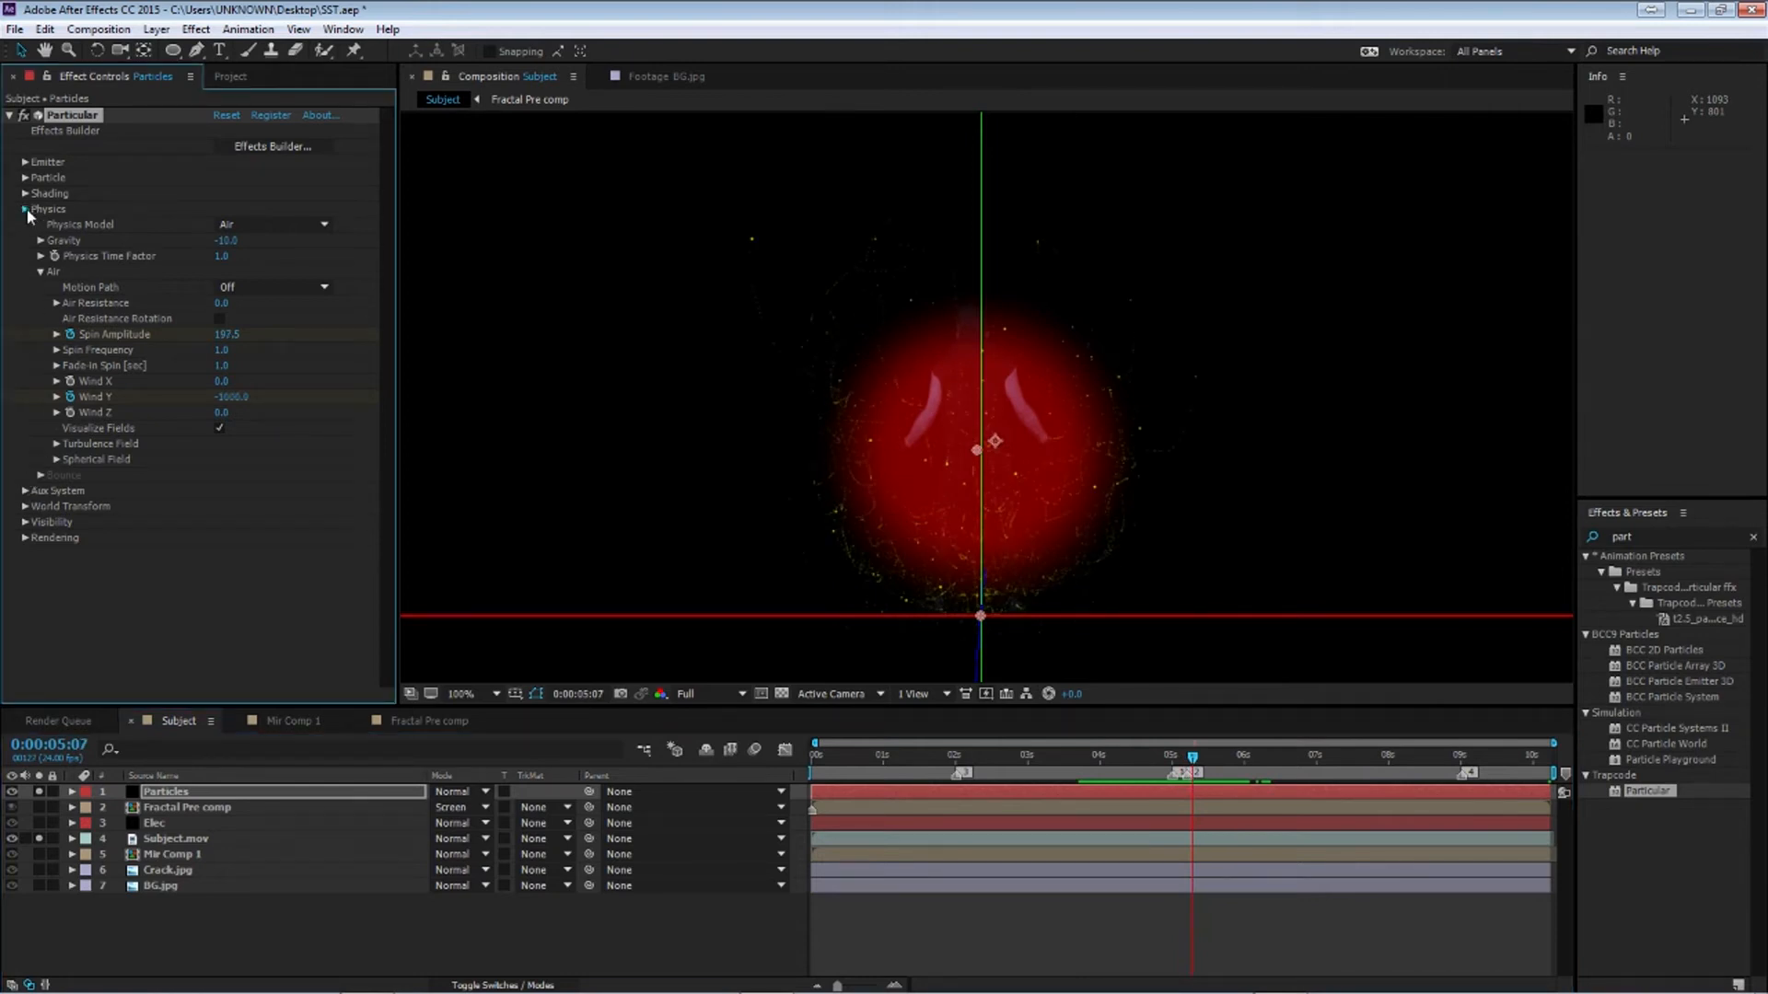
left_click(26, 209)
left_click(219, 429)
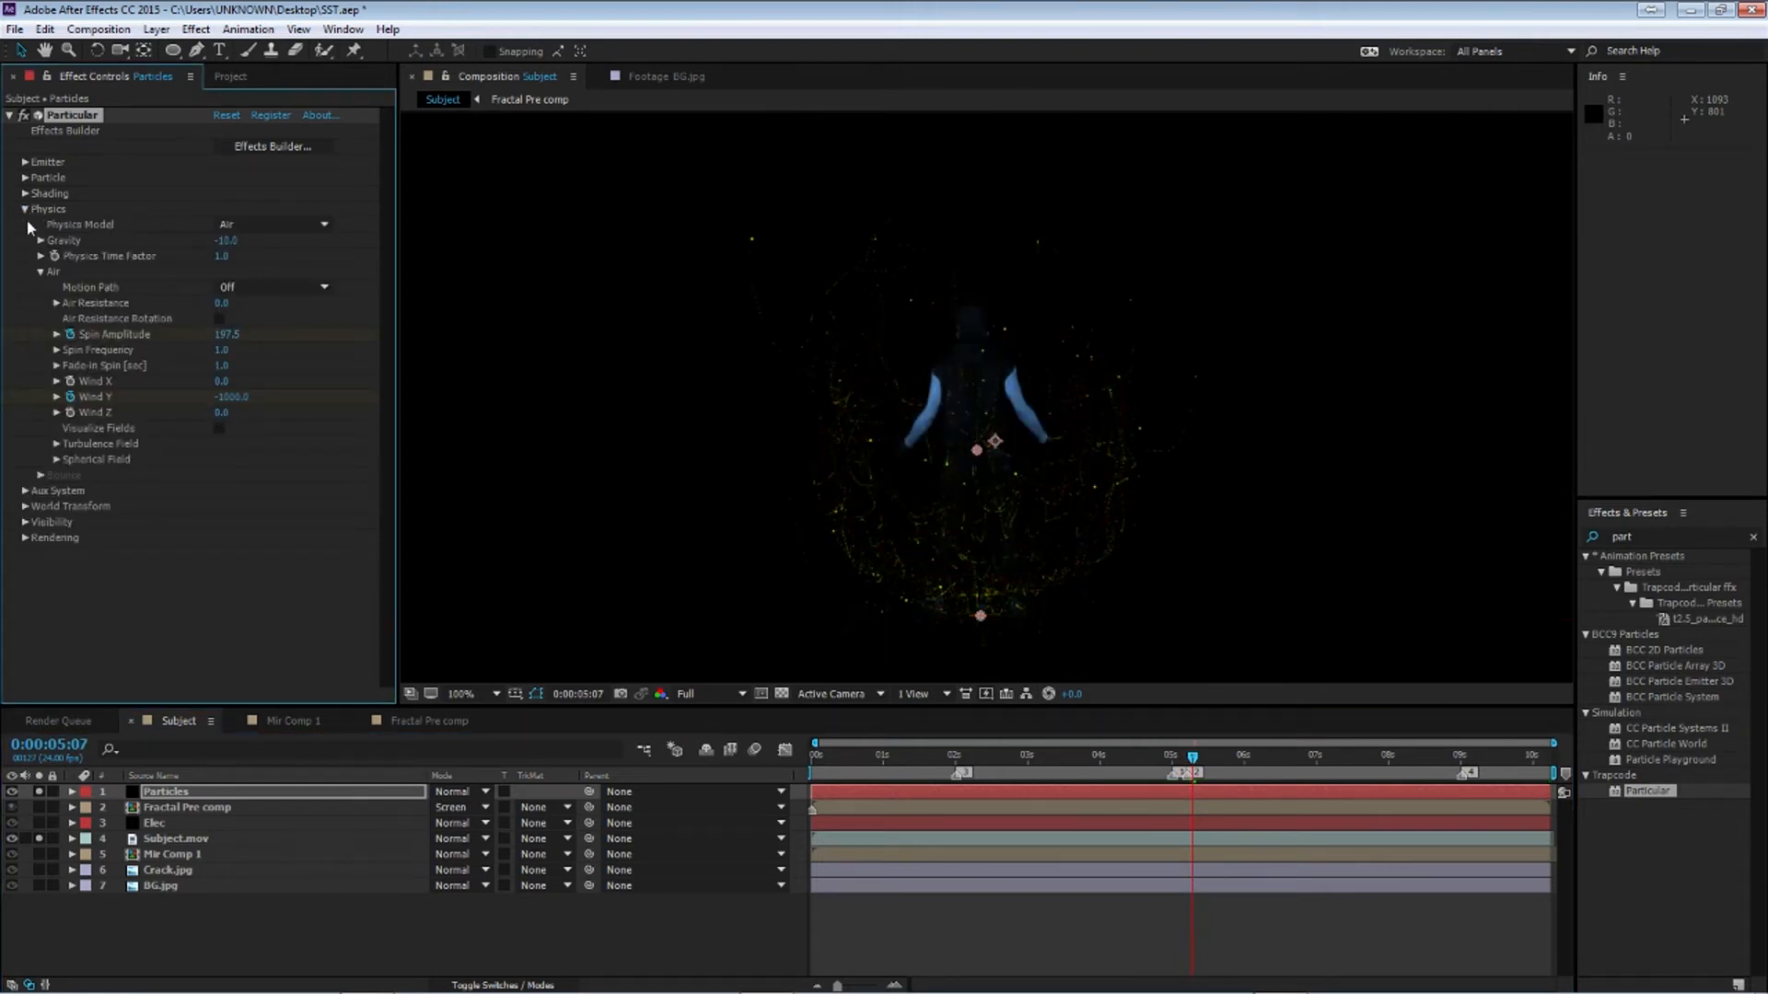
left_click(26, 209)
key("space")
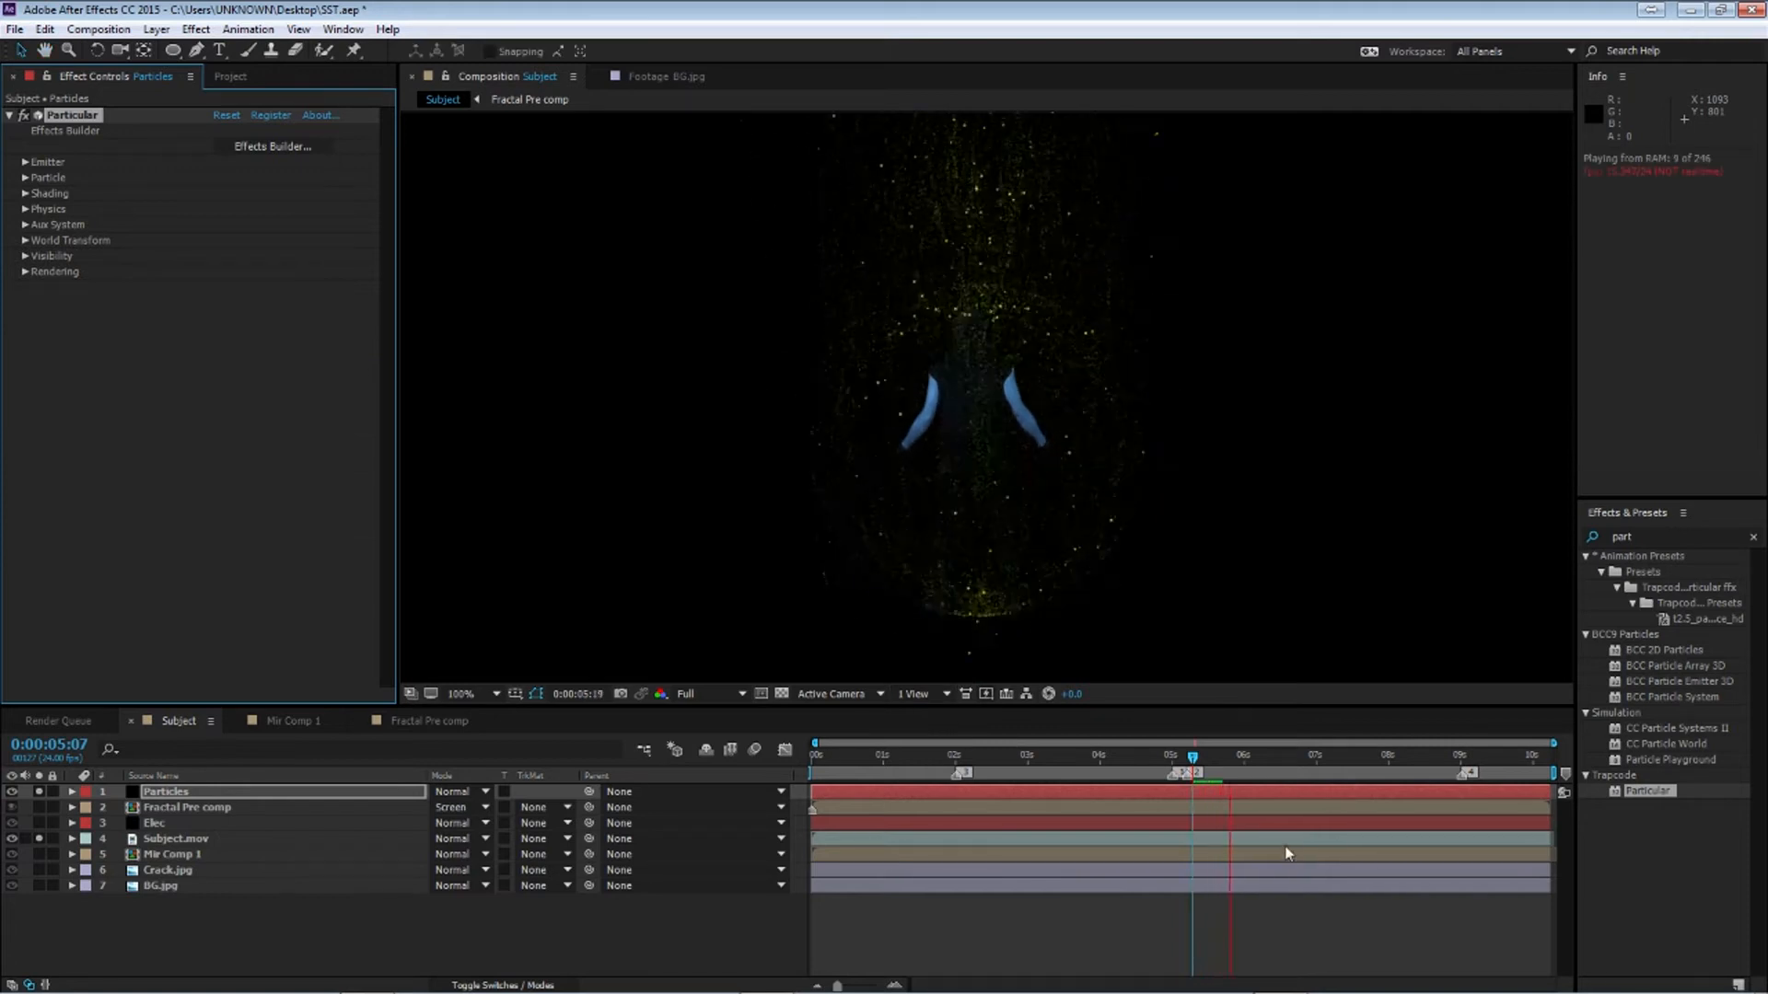
key("space")
Open the Spherical Field settings and set its Feather to 82
left_click_drag(1192, 756, 1220, 760)
left_click(25, 209)
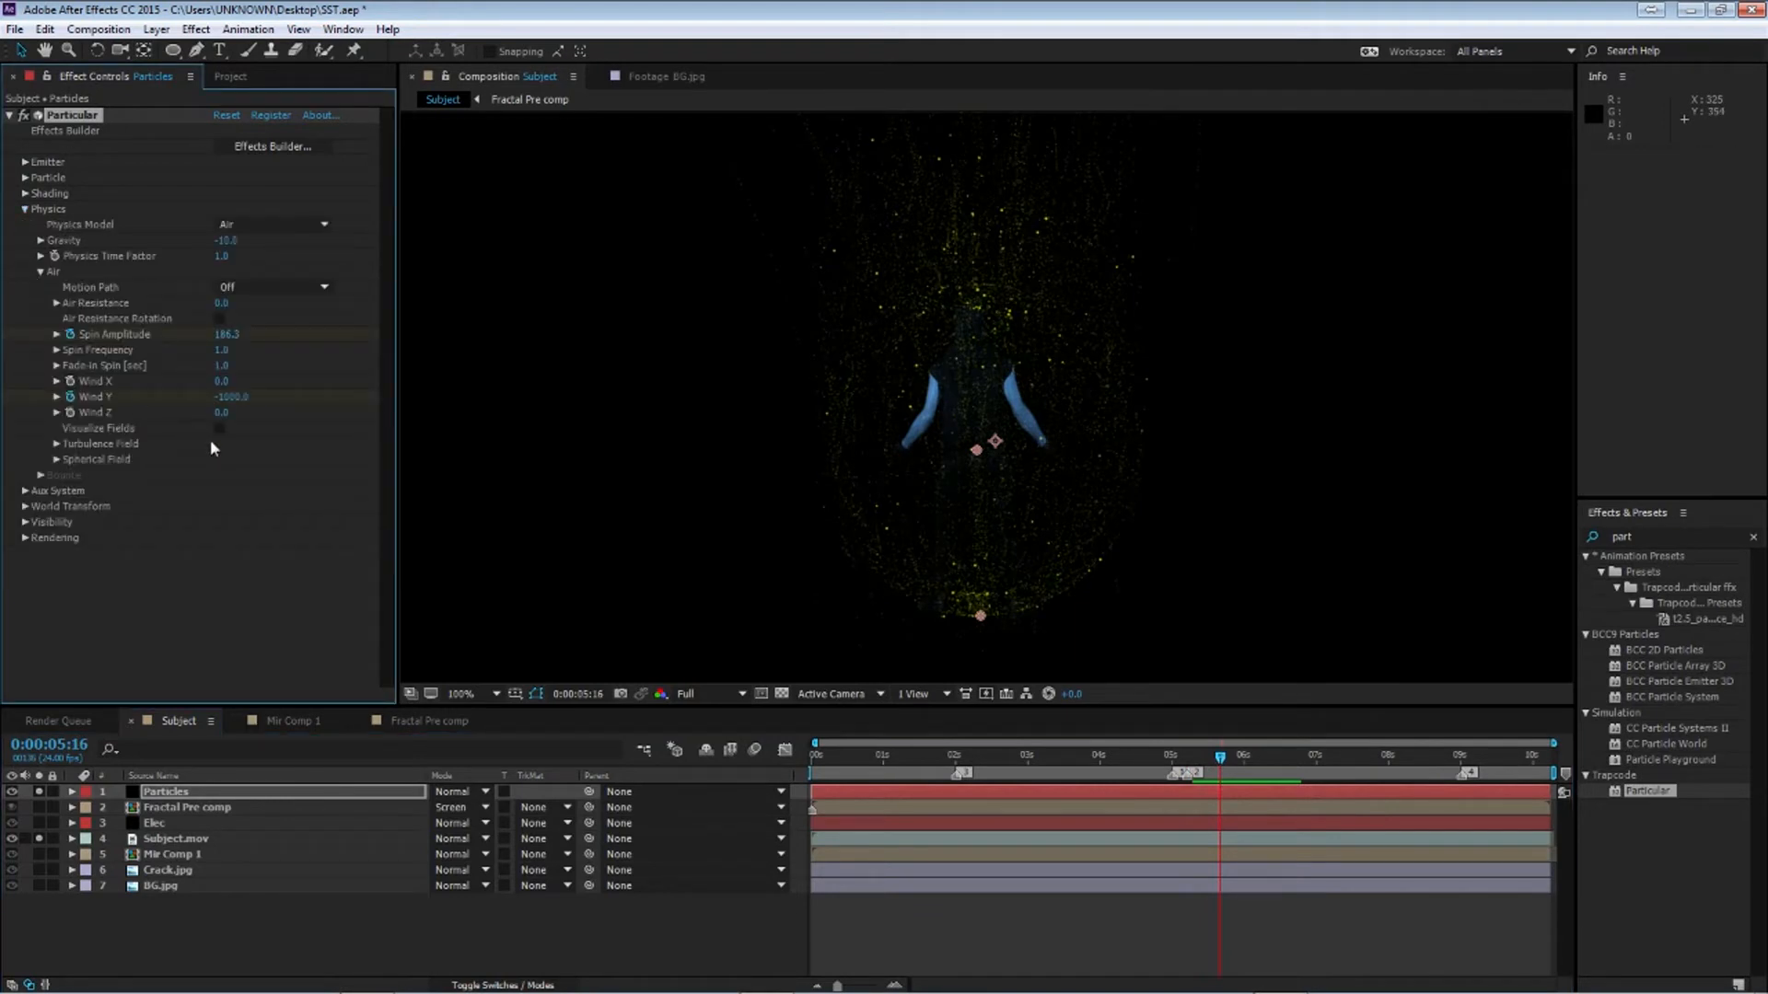
left_click(56, 461)
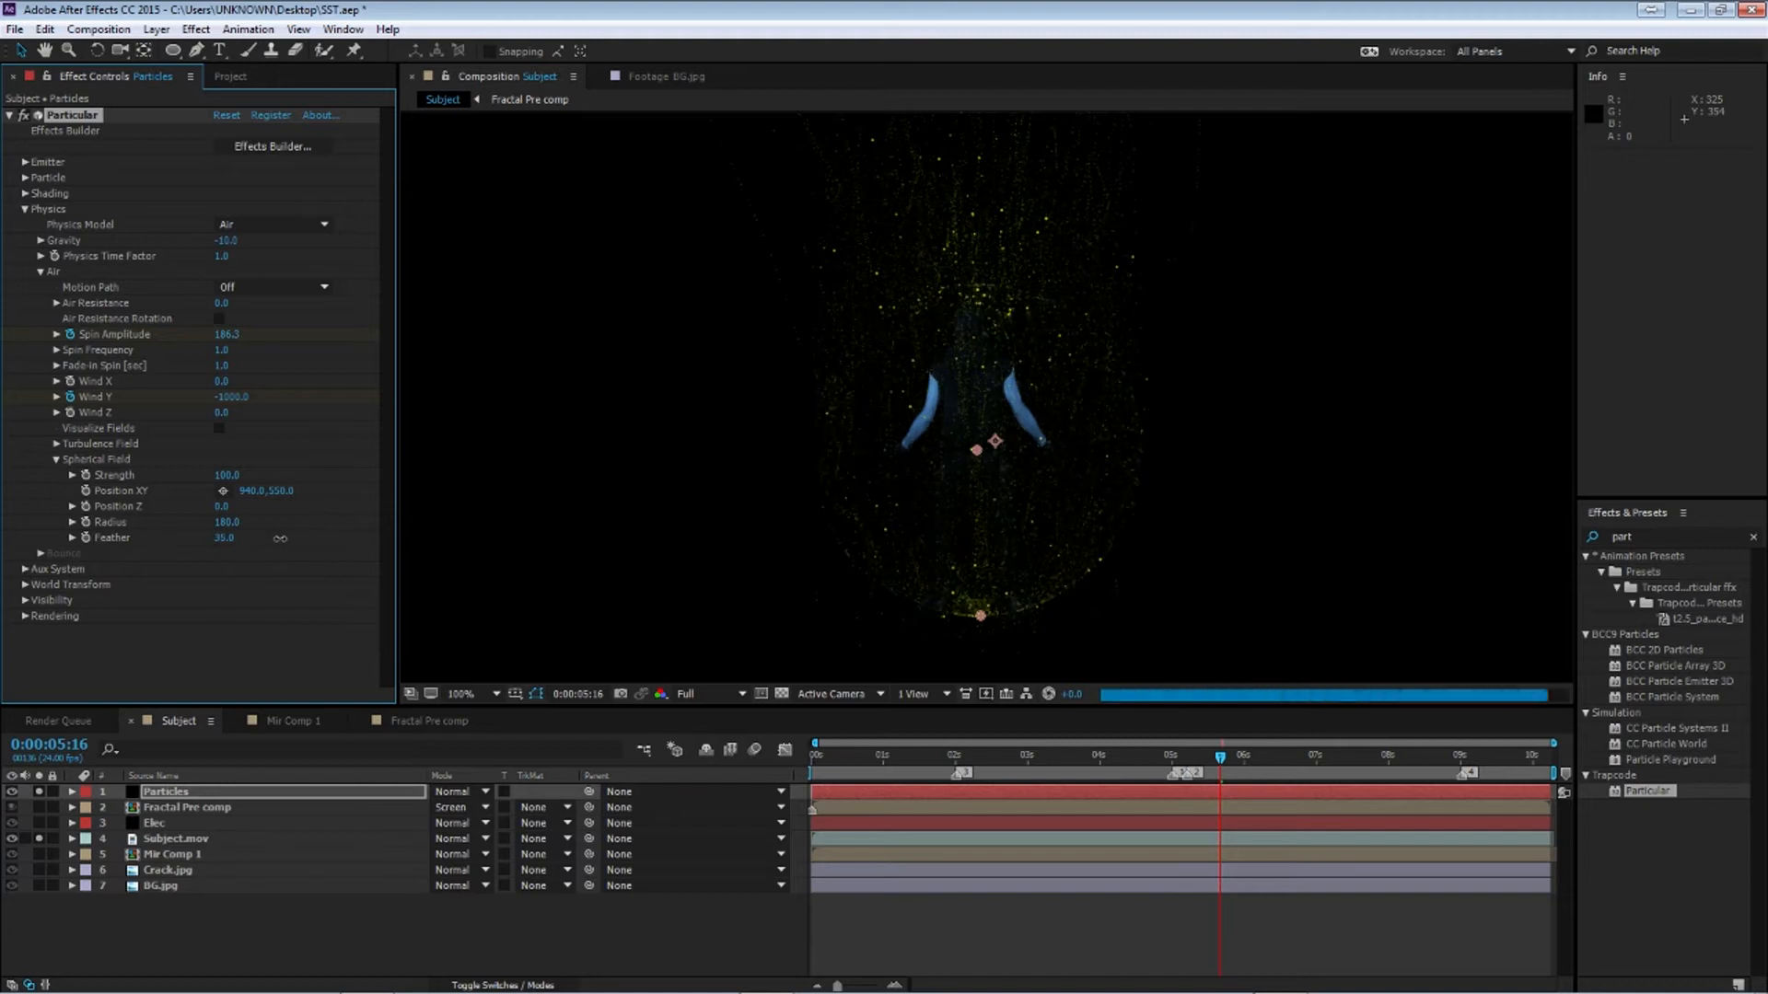
mouse_move(313, 534)
left_mouse_down()
mouse_move(287, 540)
mouse_move(323, 539)
left_mouse_up()
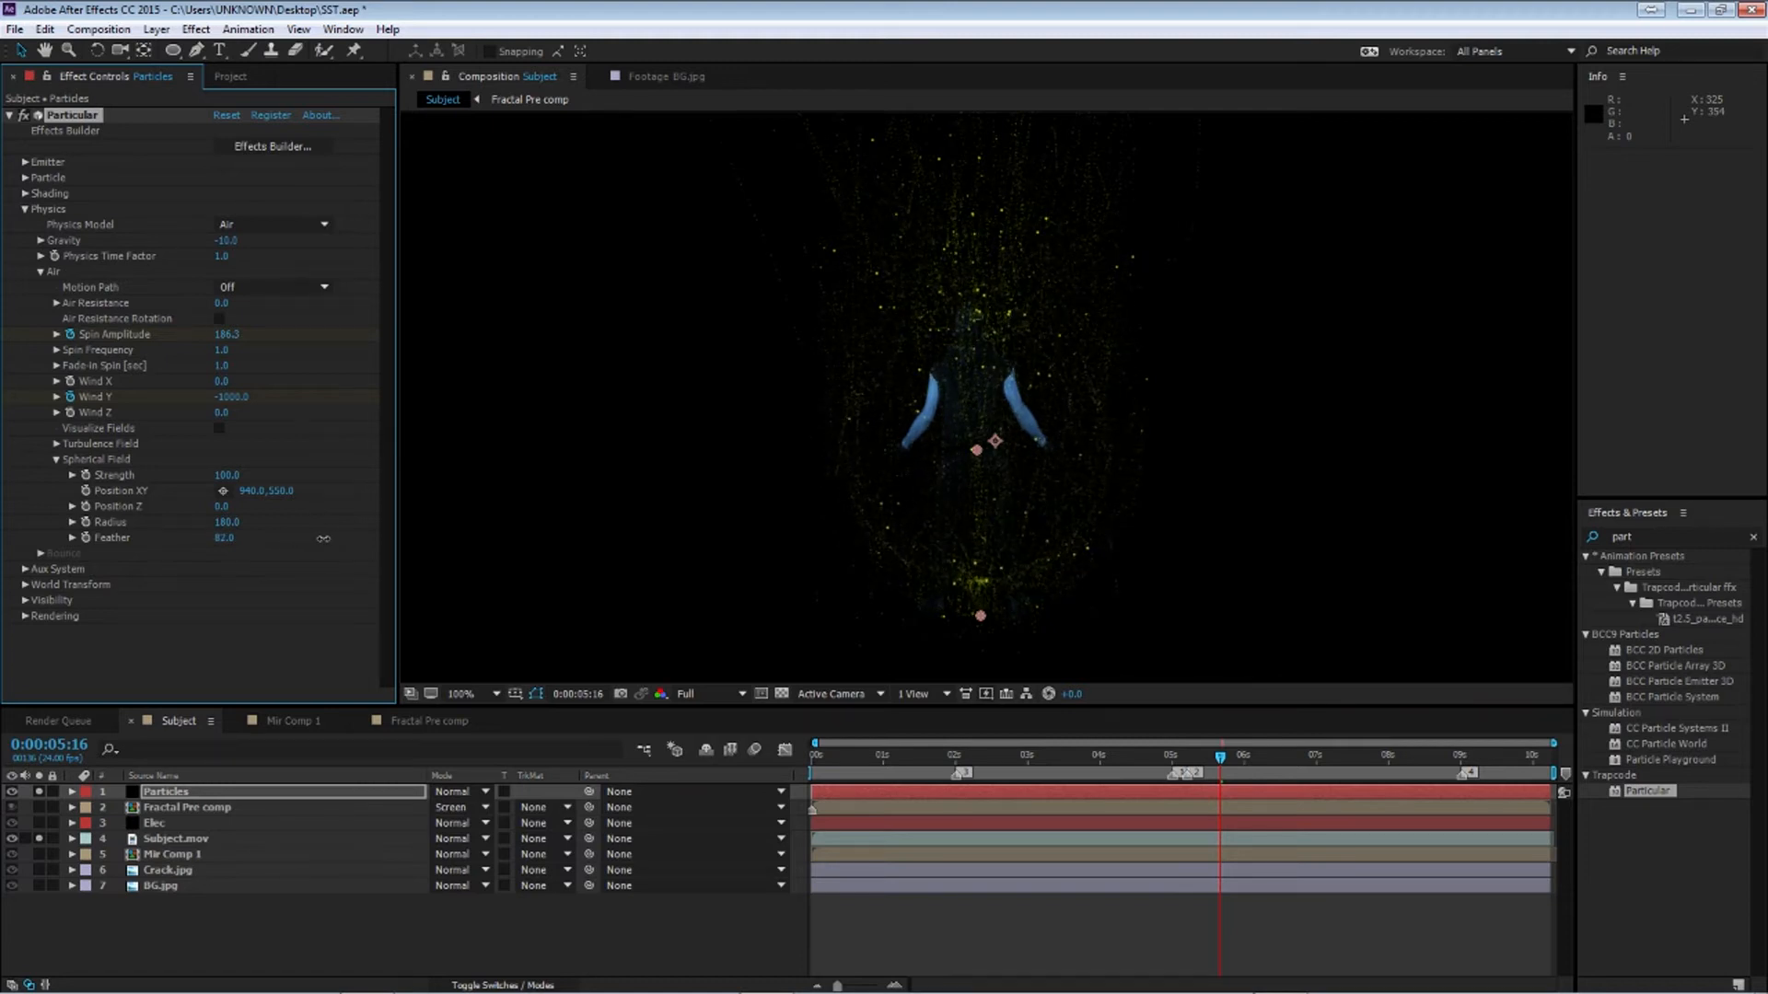
Keyframe the Particles layer's Opacity from 0% at 2 seconds to 100% at 5:05
key("space")
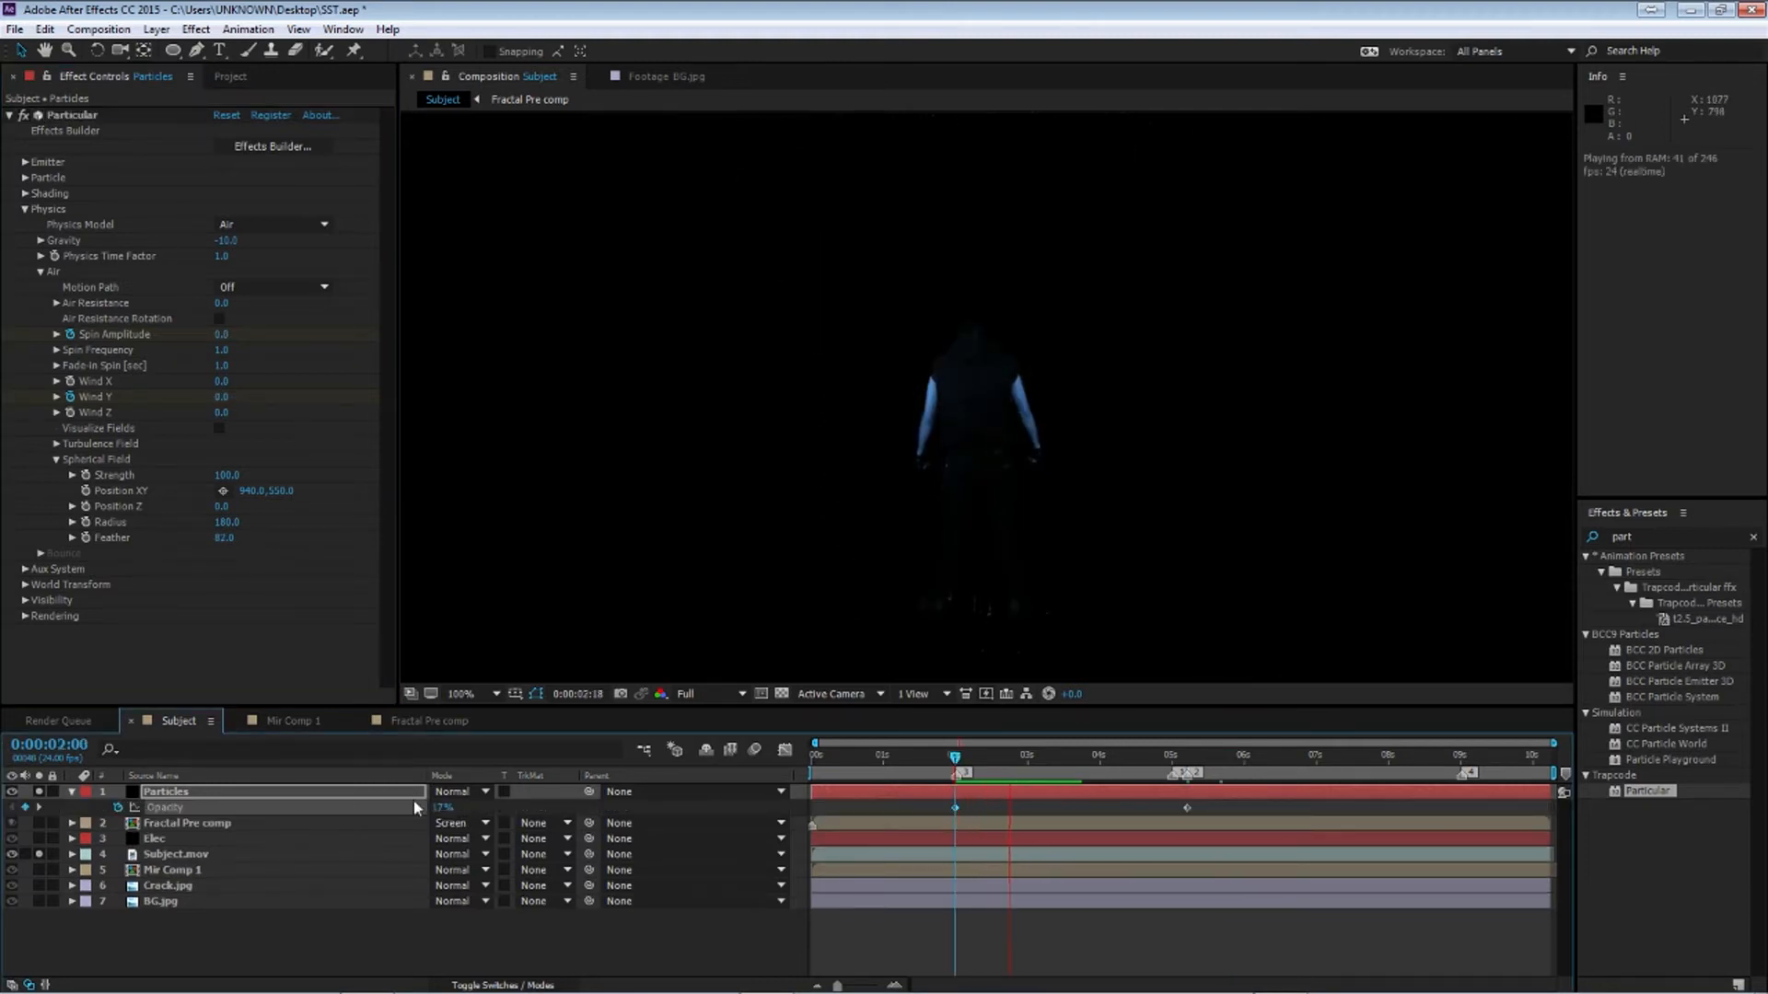
left_click(439, 809)
left_click_drag(994, 760, 1187, 760)
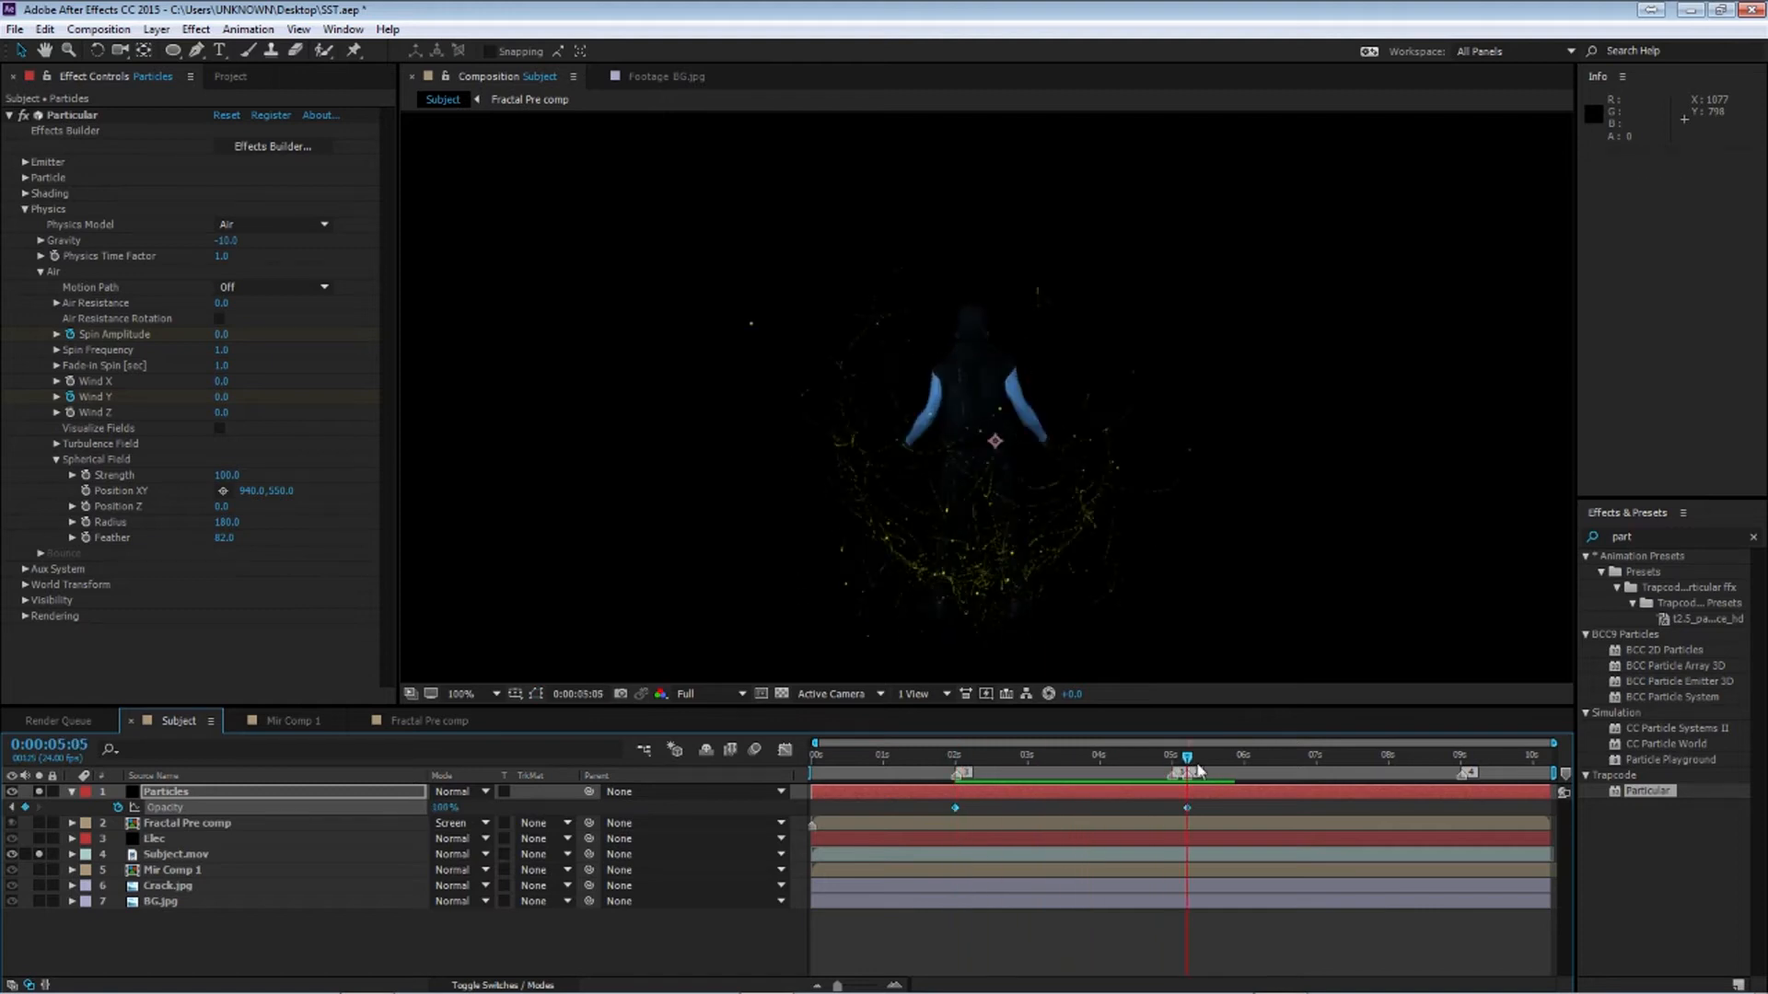
key("j")
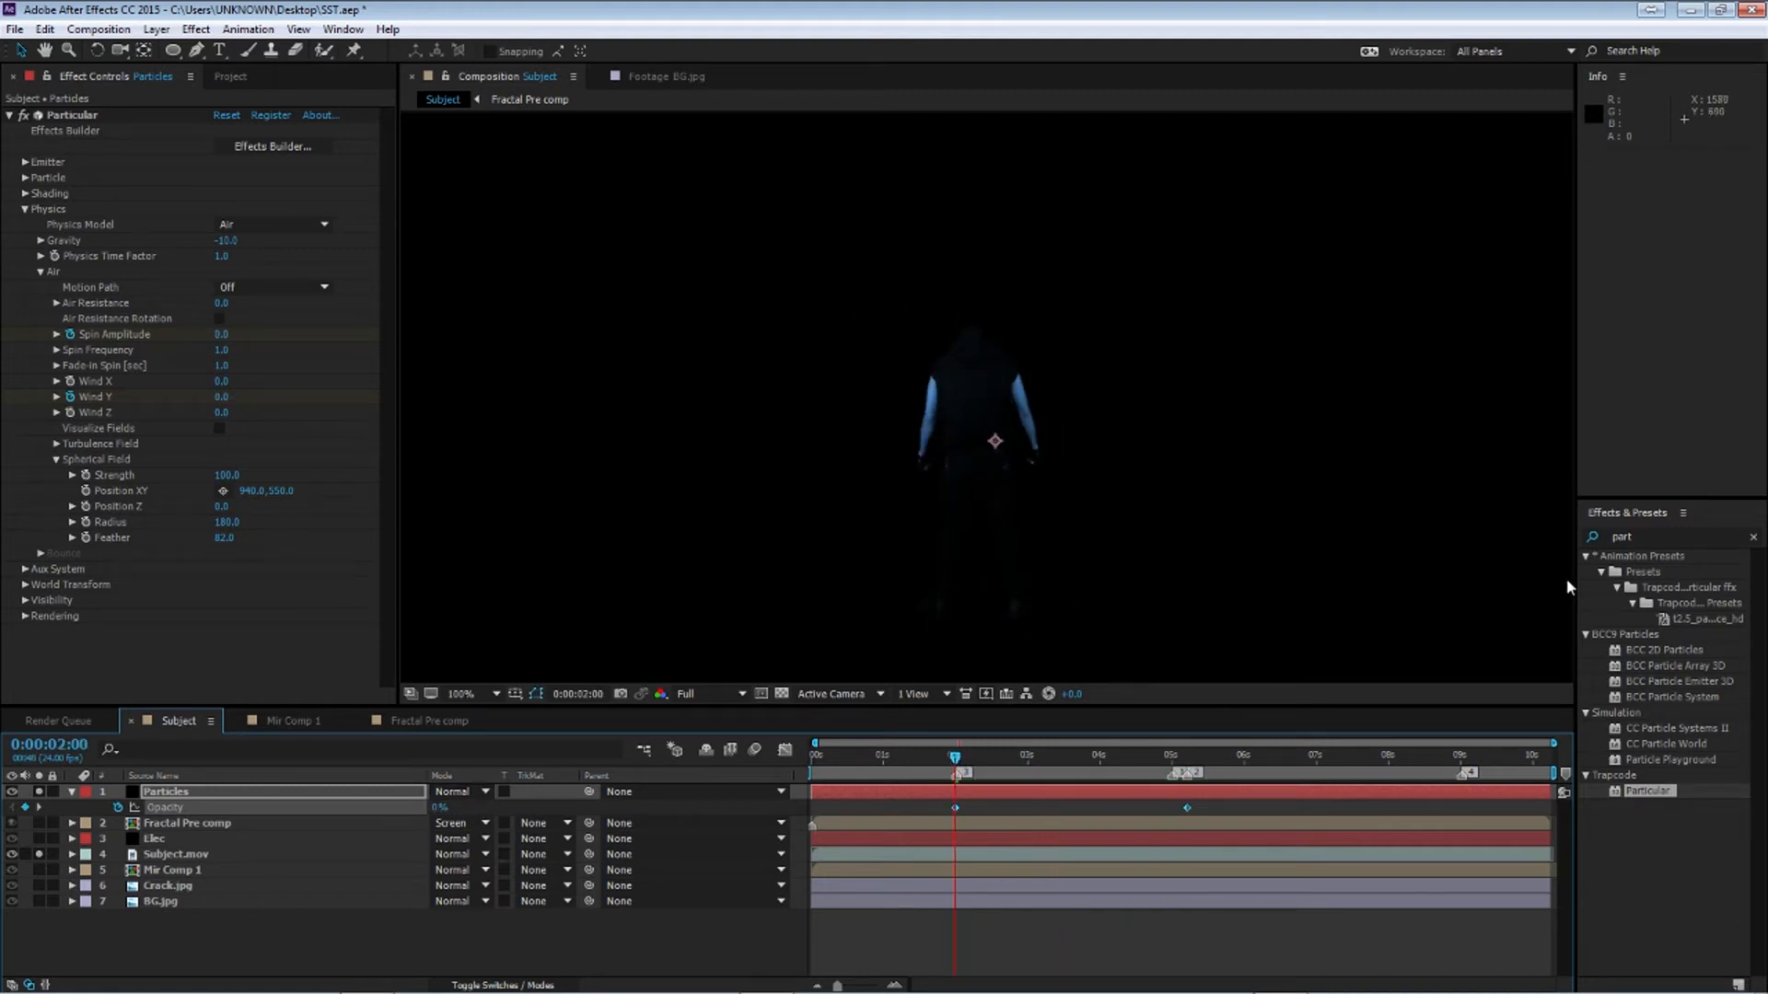
Apply Easy Ease to the Opacity keyframes and stretch the curve's handles in the graph editor
mouse_move(958, 764)
left_mouse_down()
mouse_move(1130, 781)
mouse_move(947, 814)
left_mouse_up()
key("F9")
left_click(785, 749)
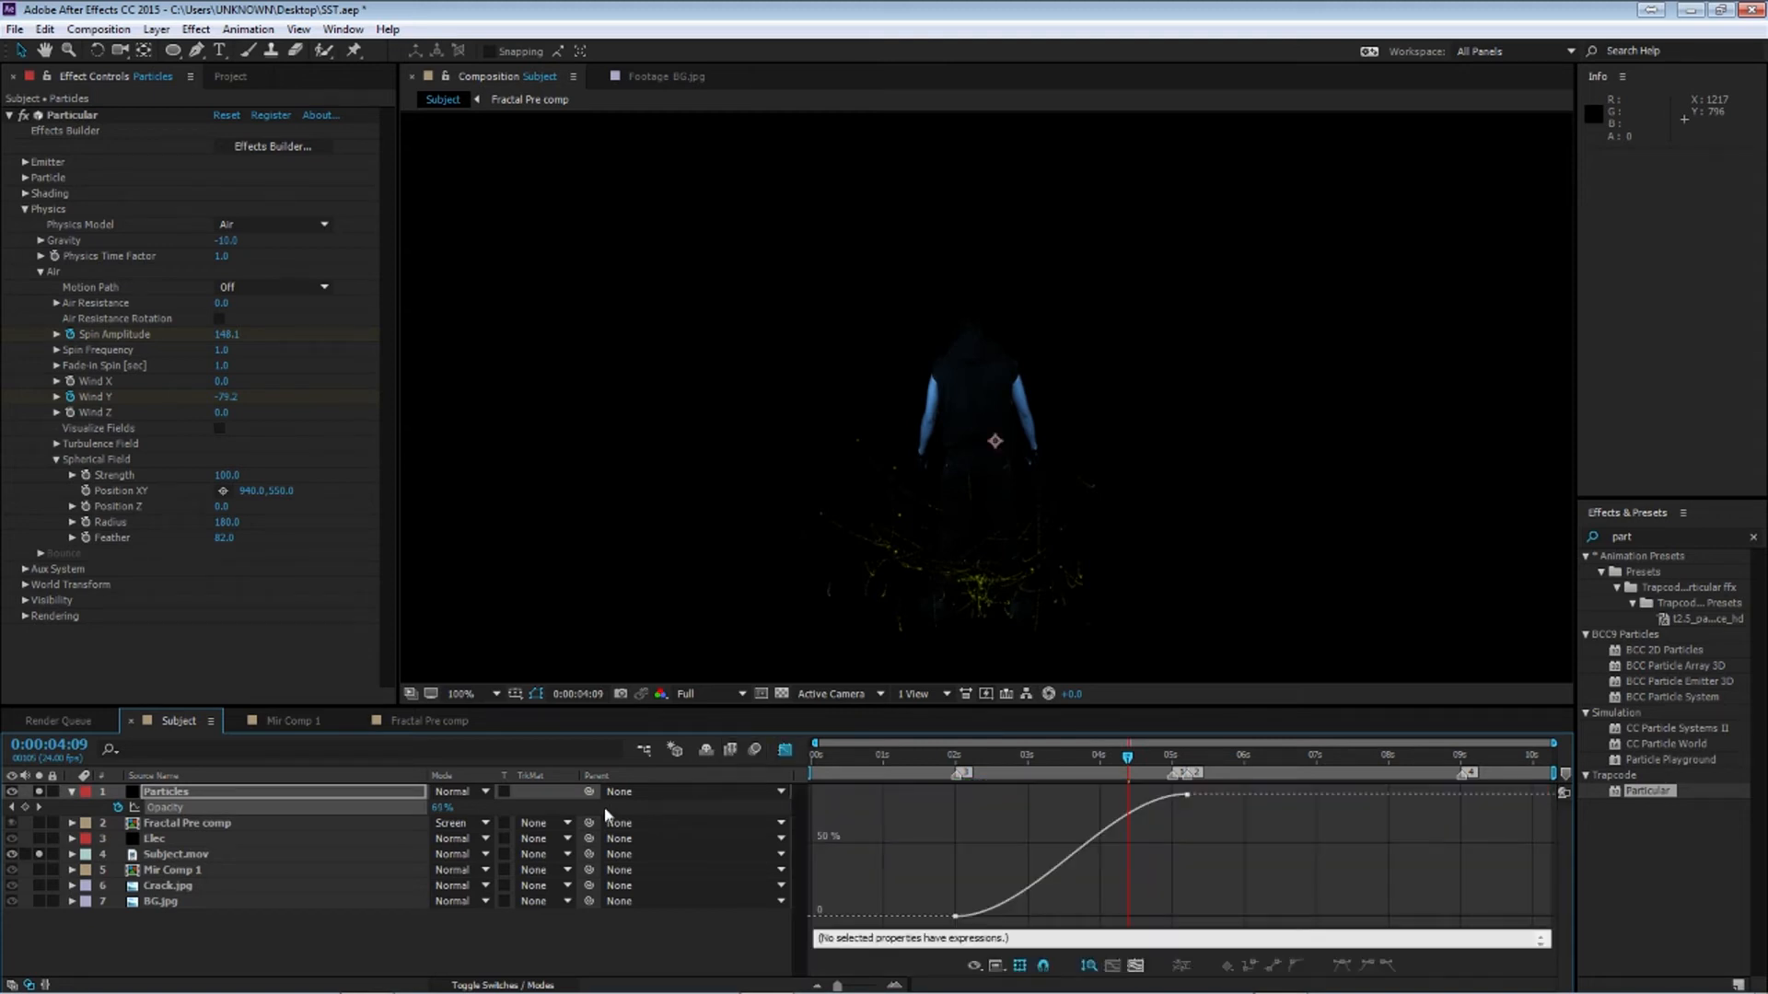
left_click_drag(1035, 917, 1188, 920)
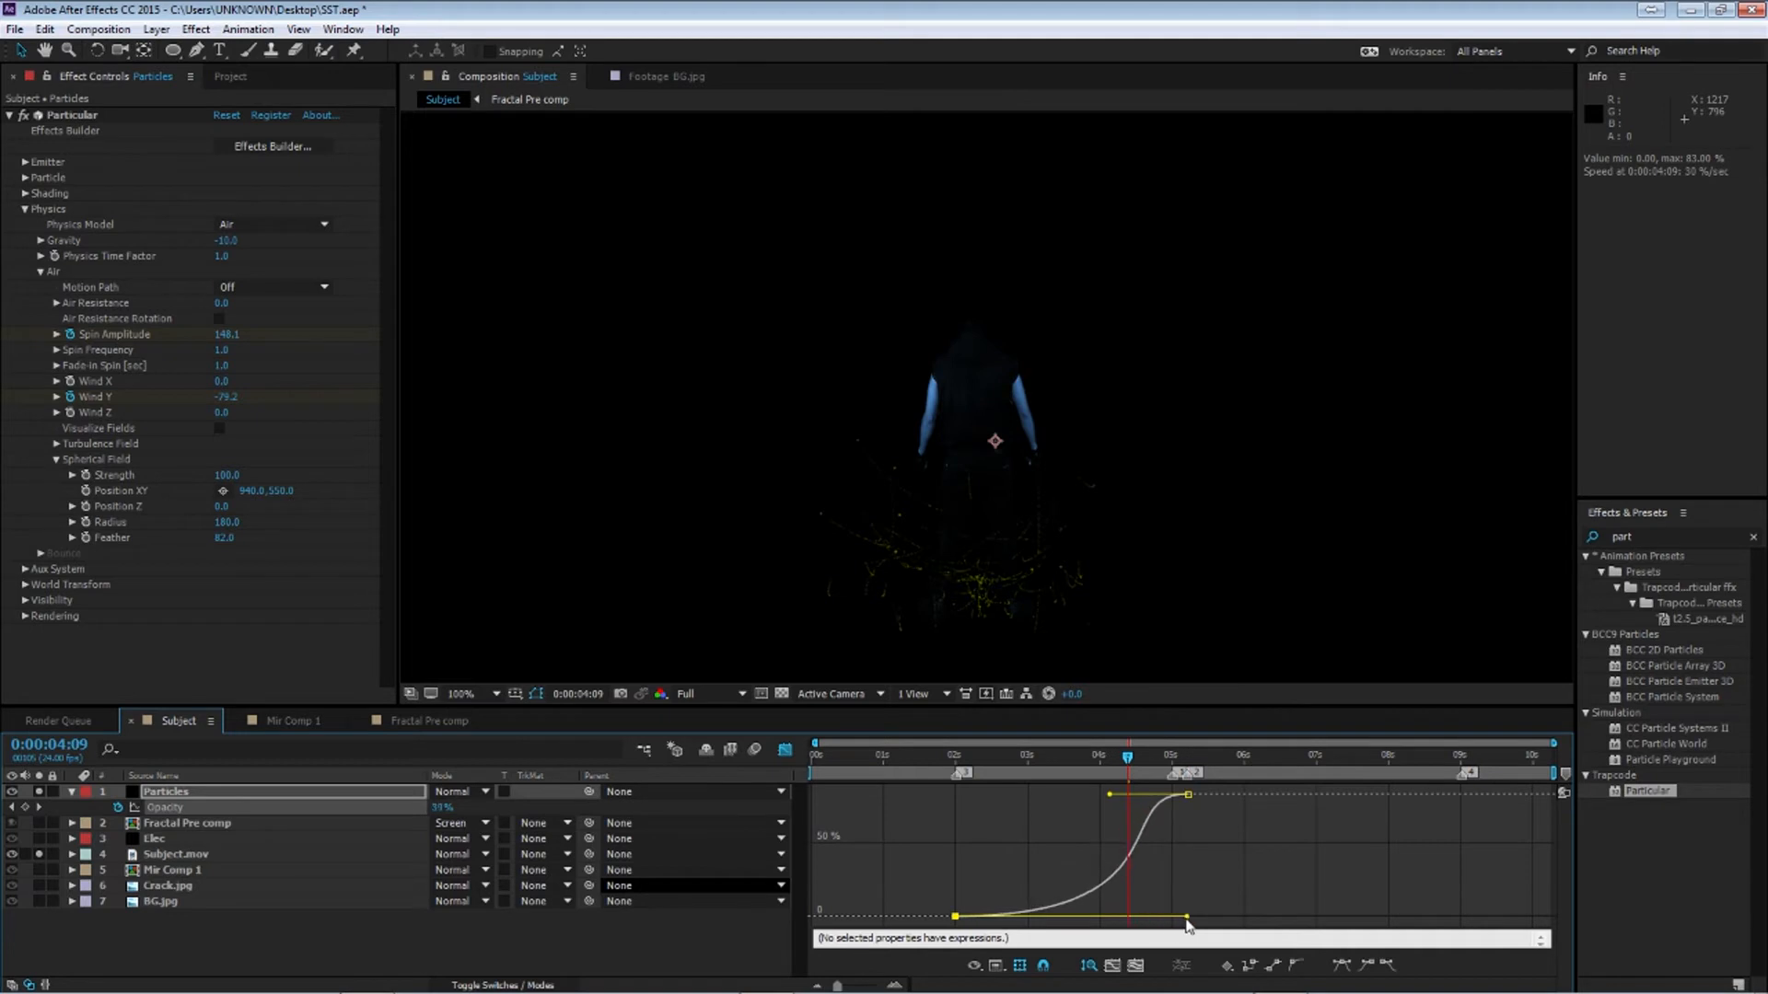
left_click_drag(965, 759, 1549, 810)
Unsolo the Particles layer and view the full composite at 5:05
left_click(70, 793)
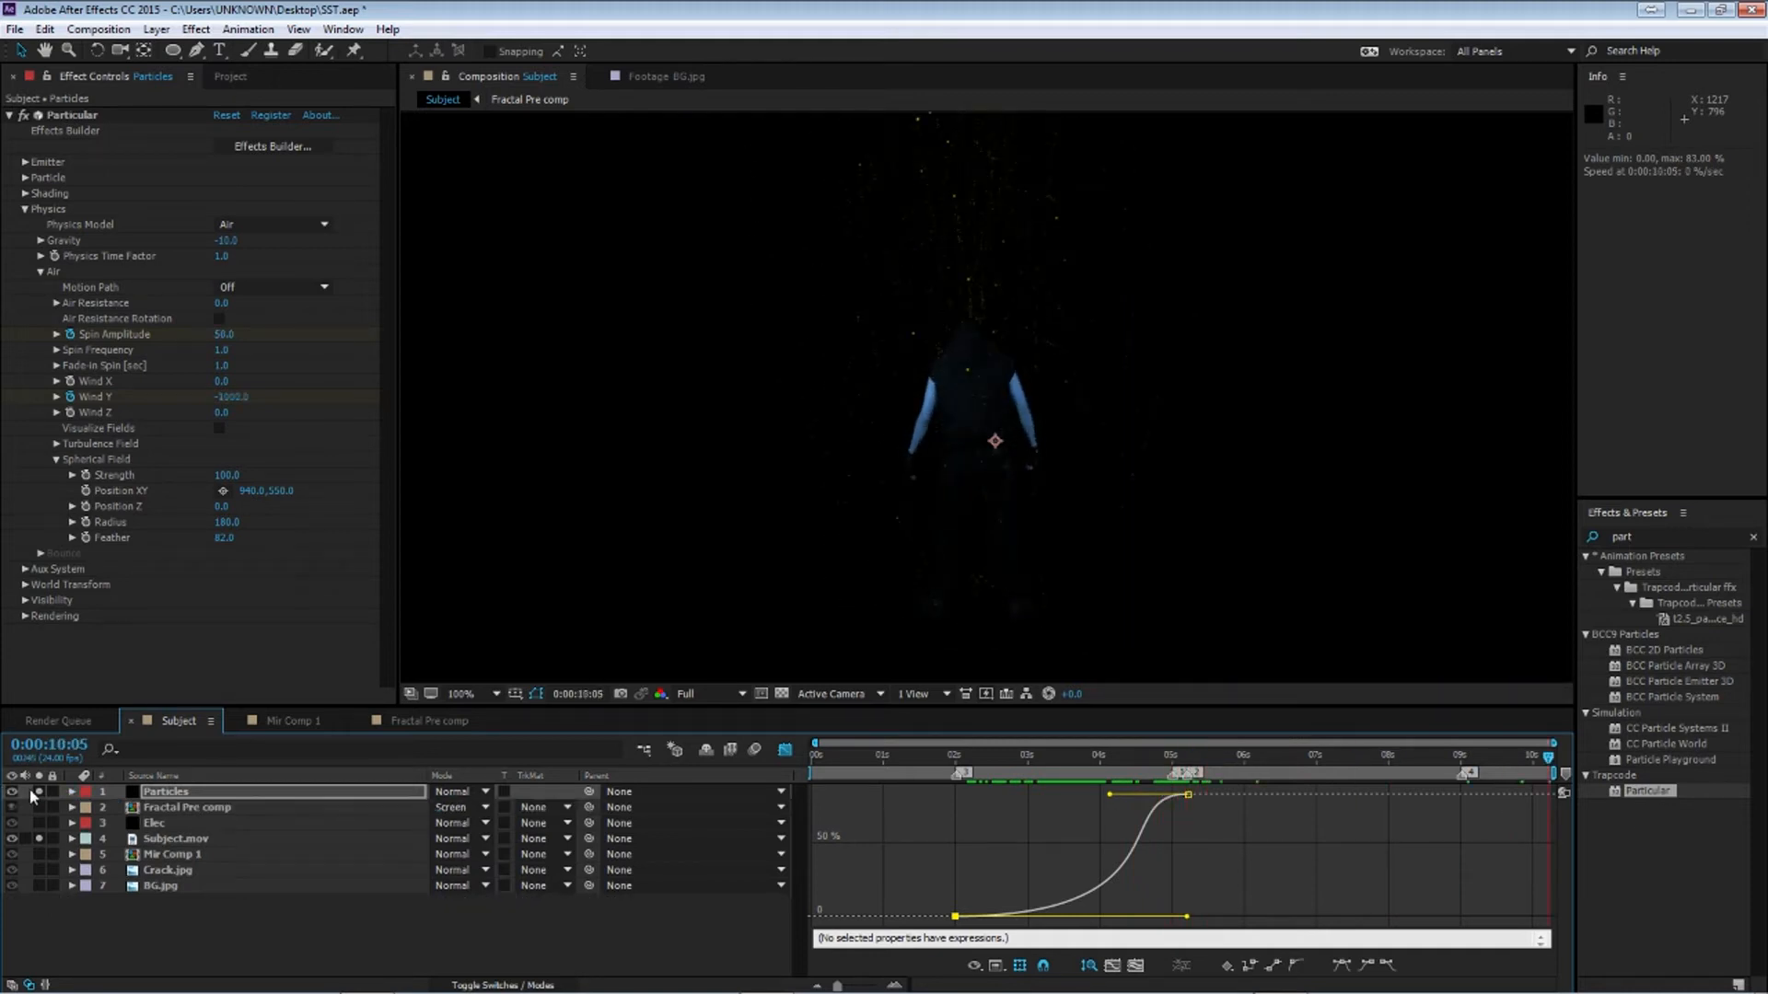
left_click(39, 838)
left_click(1160, 760)
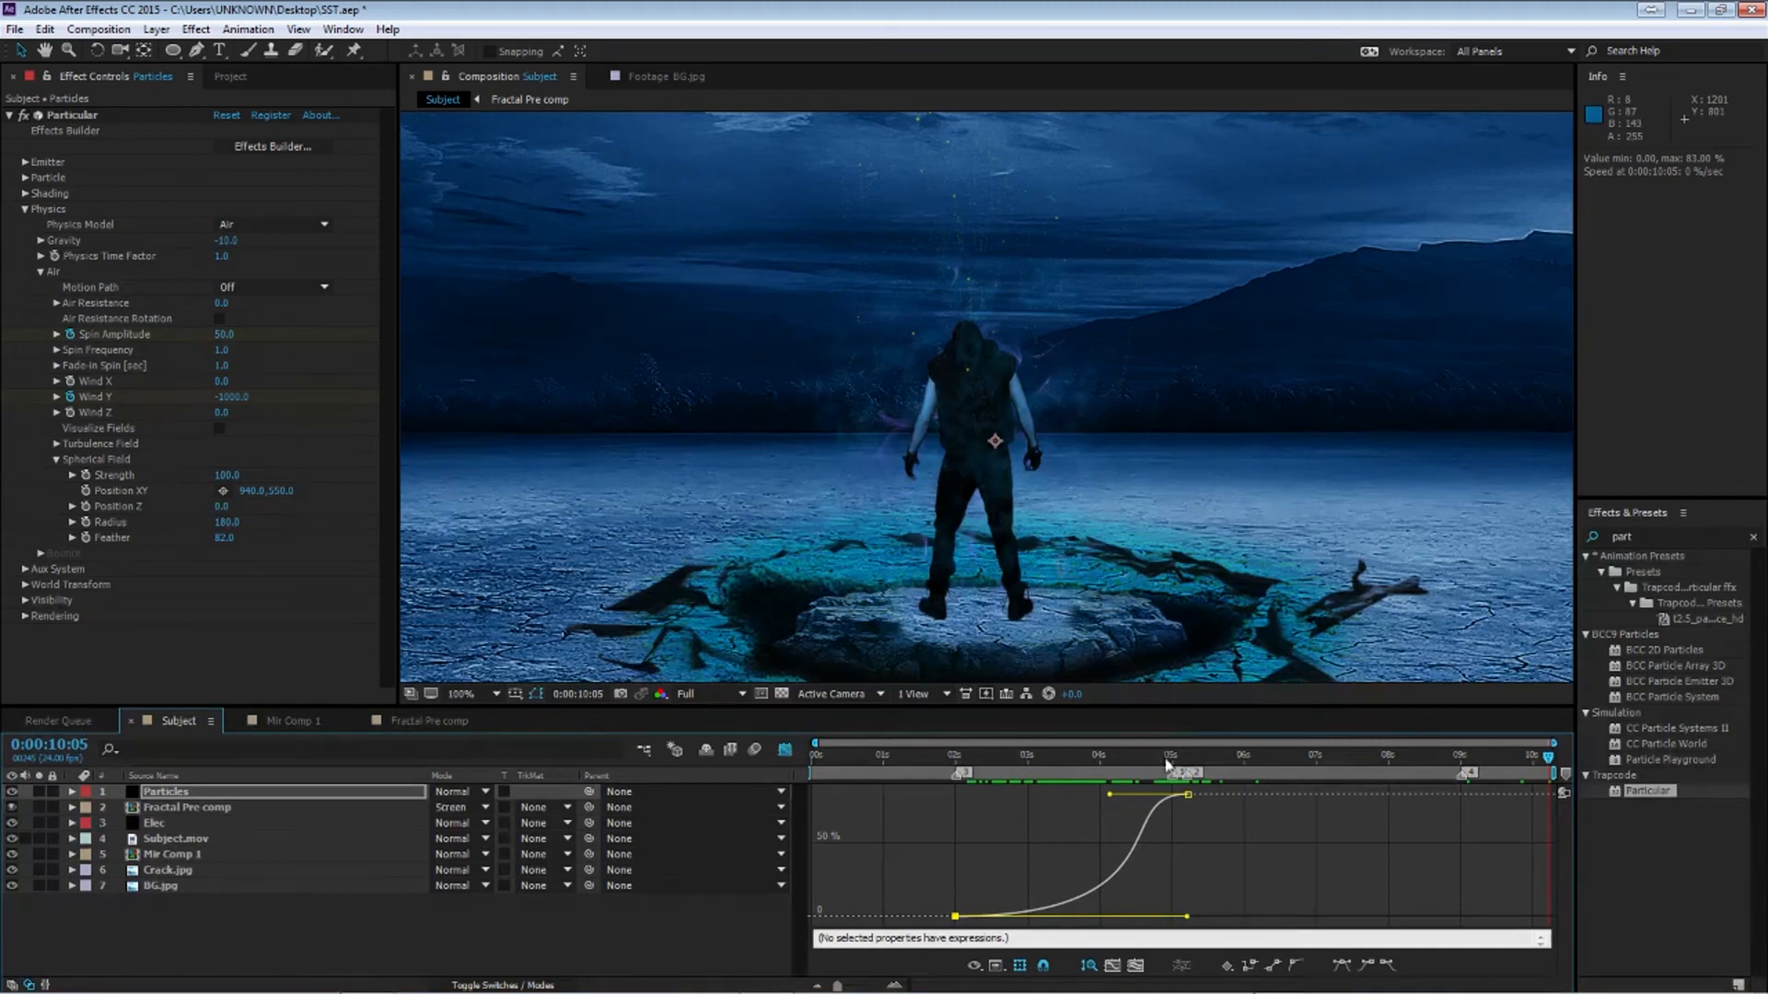
left_click_drag(1176, 770, 1188, 769)
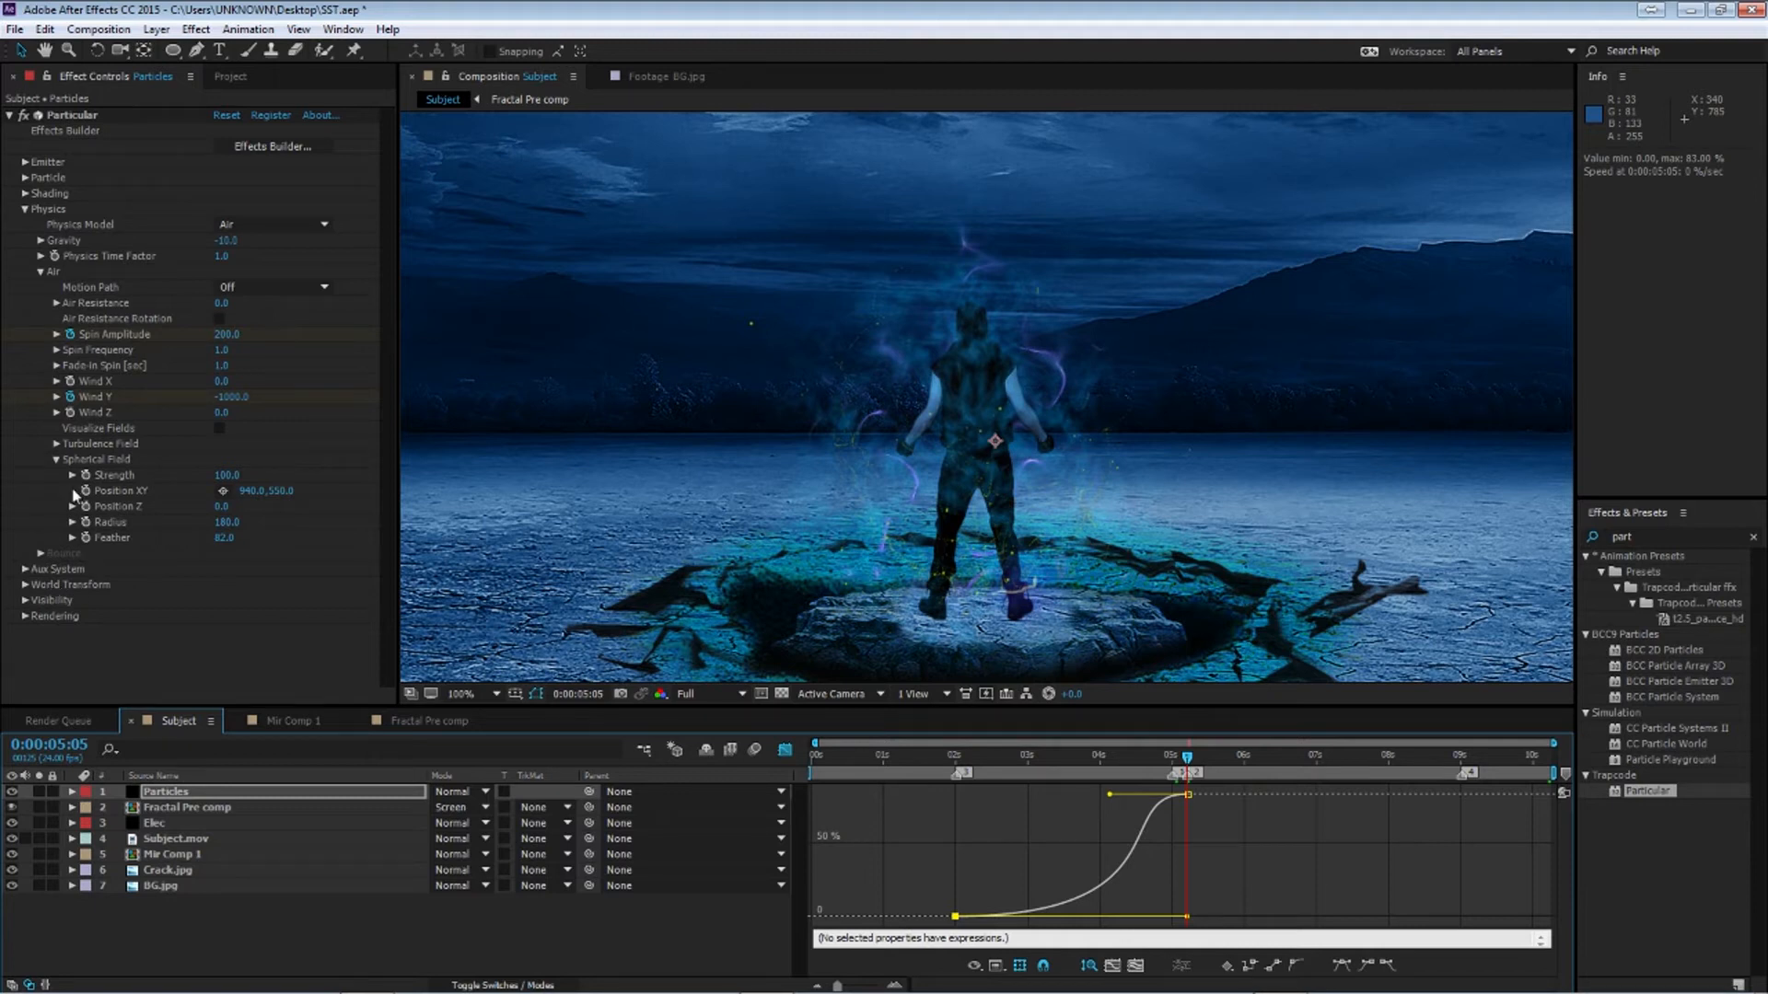
Open the Aux System settings and set the auxiliary particle Life to 1.0 seconds
left_click(41, 273)
left_click(25, 210)
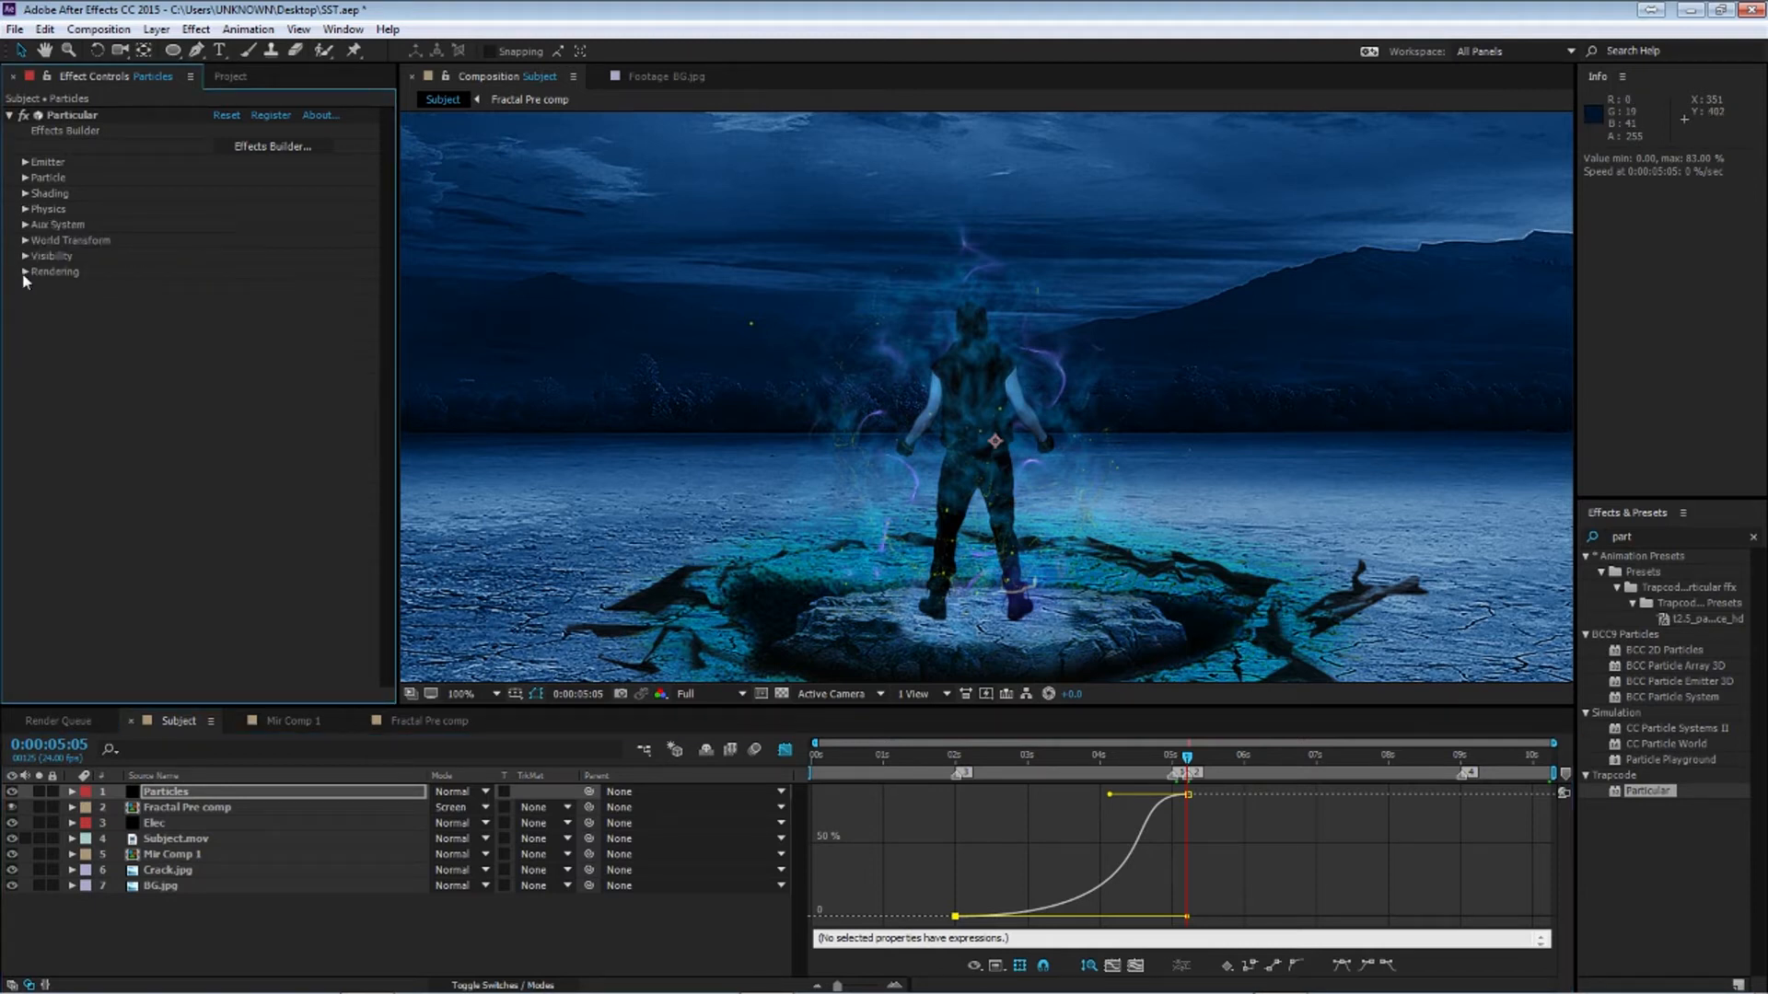
left_click(26, 225)
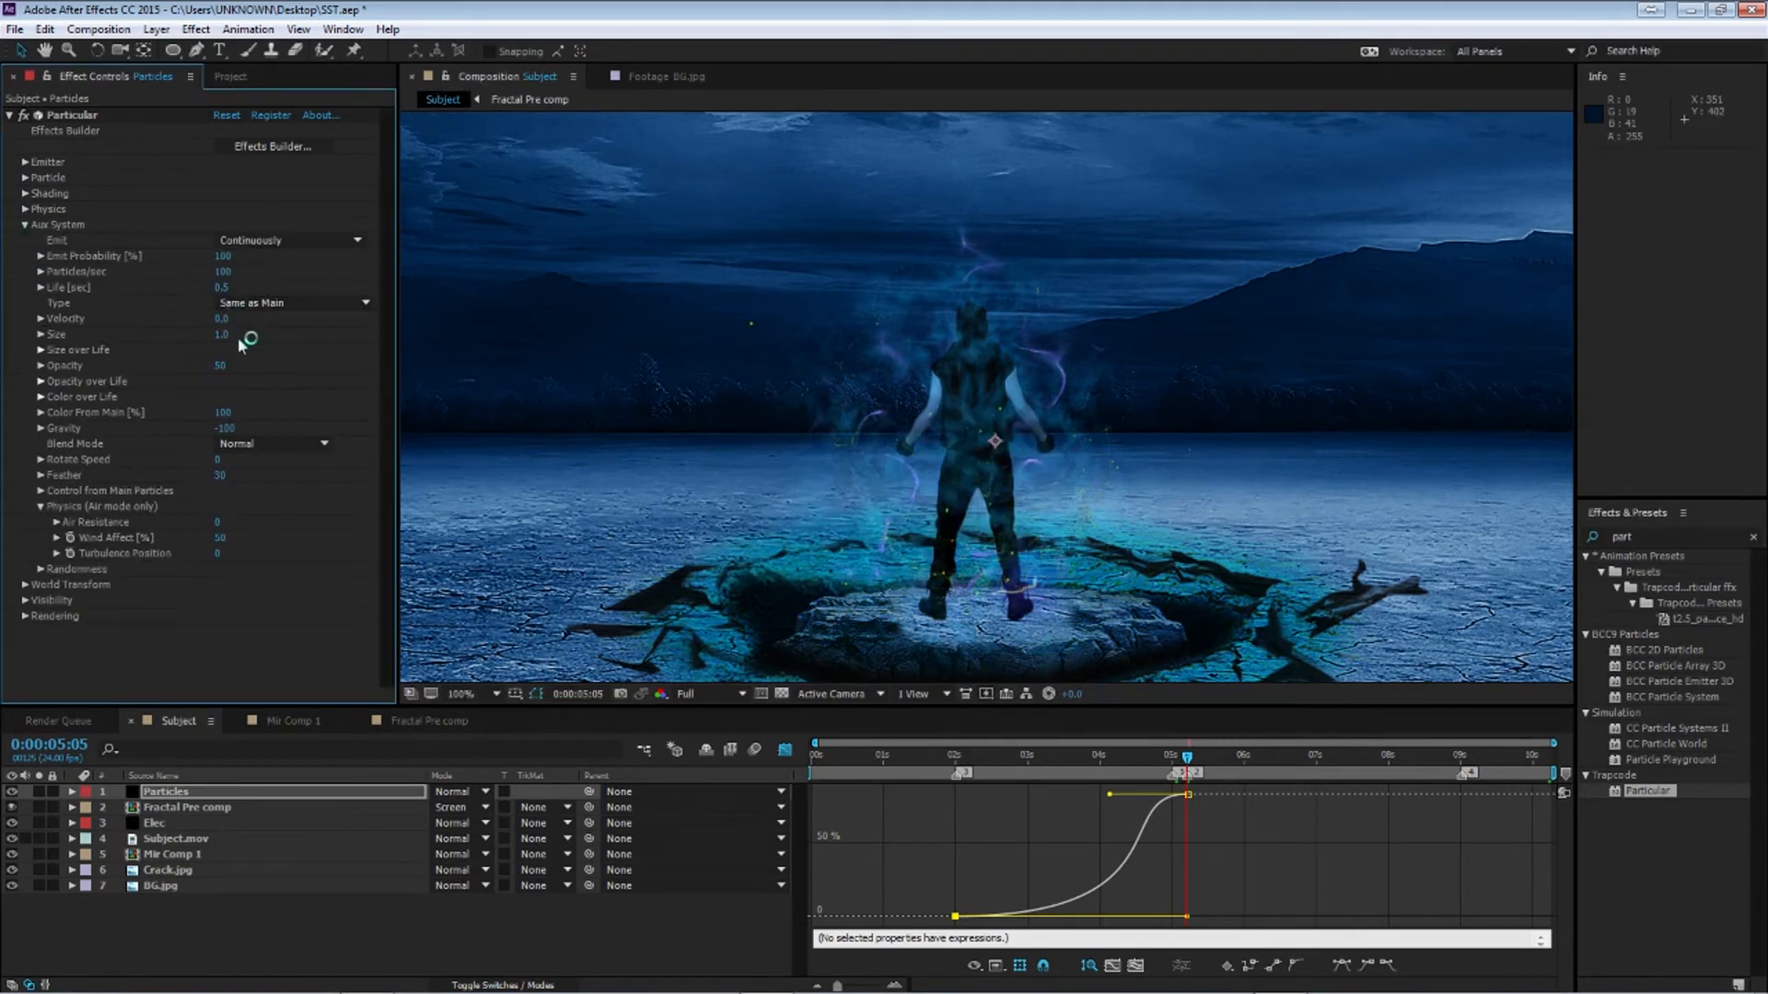
left_click(224, 288)
key("Return")
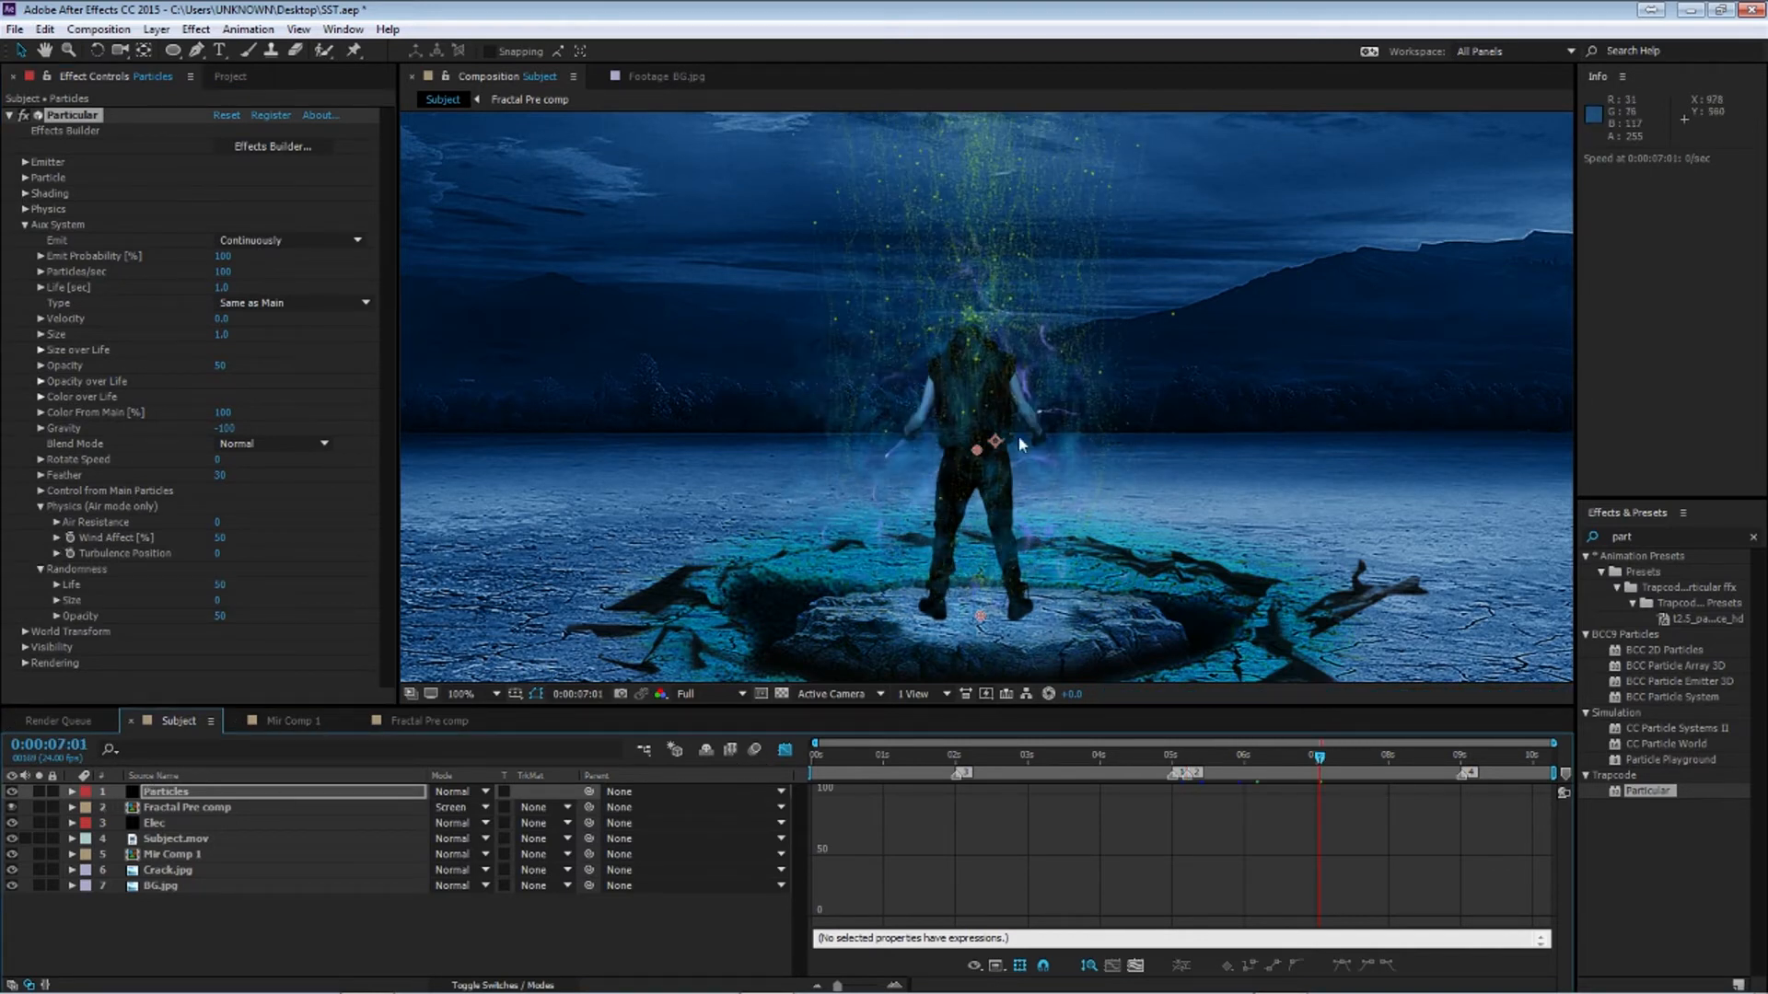
Create a new solid layer named F in the Subject composition
scroll(1020, 410, "down", 2)
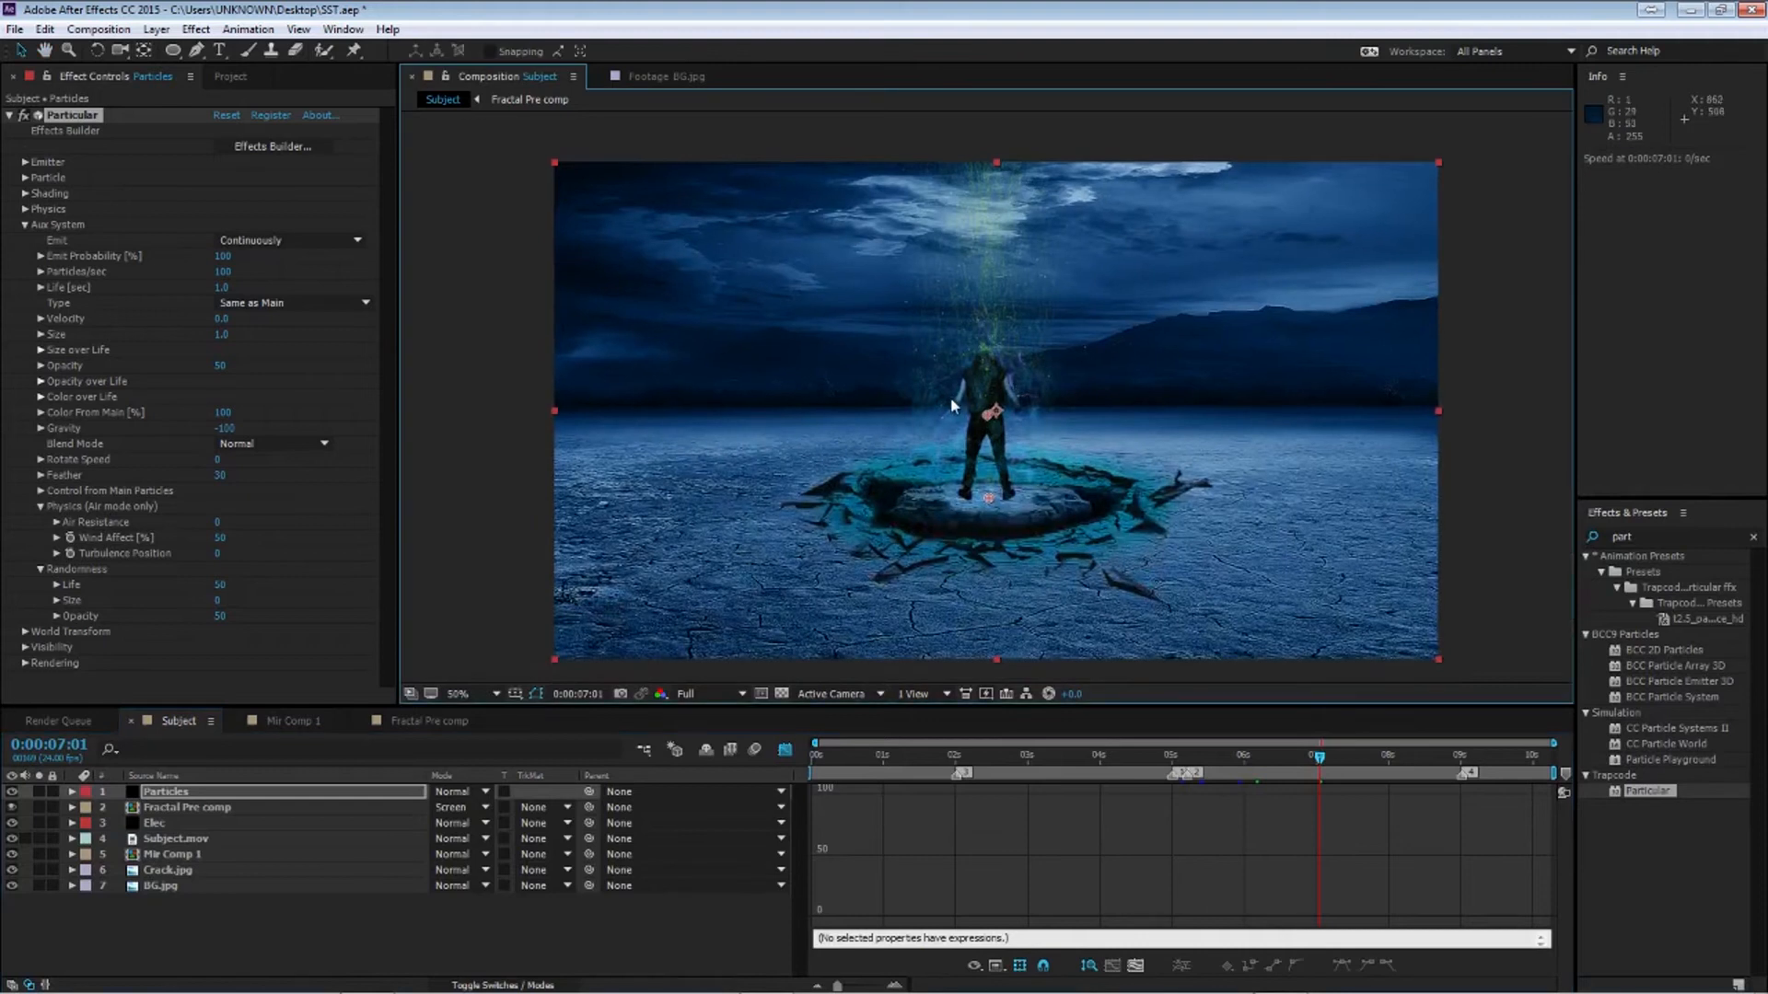
left_click(22, 225)
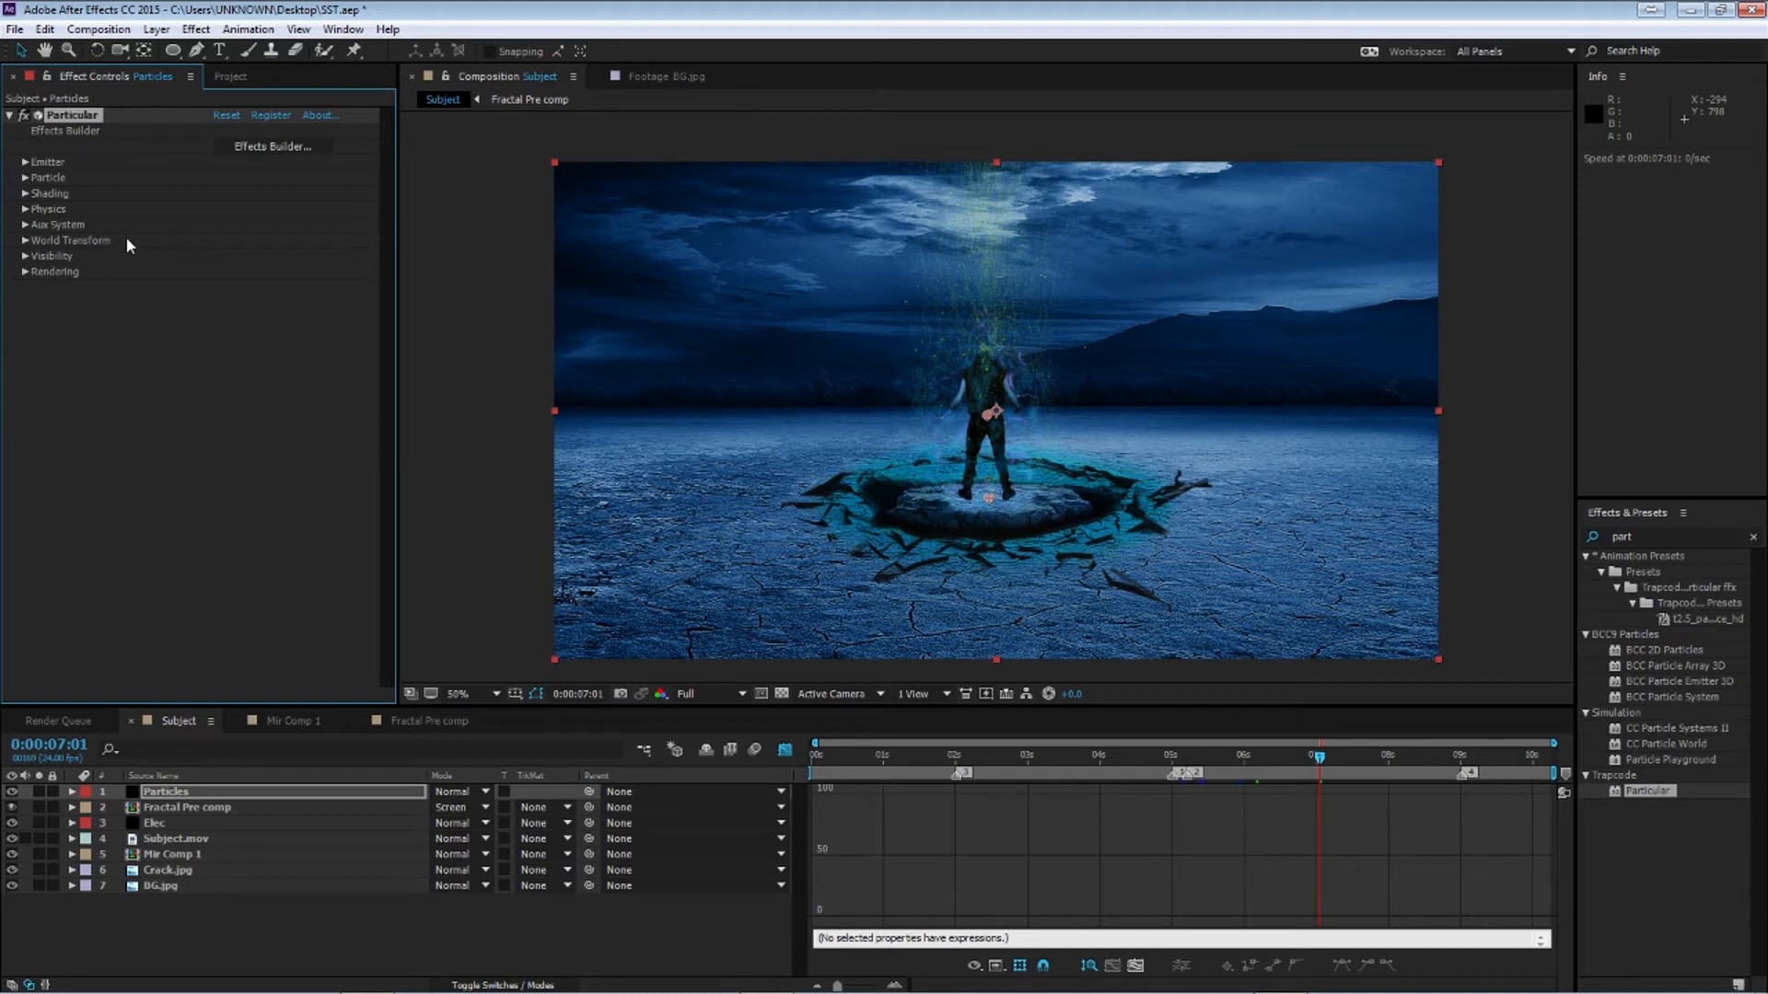
left_click(333, 897)
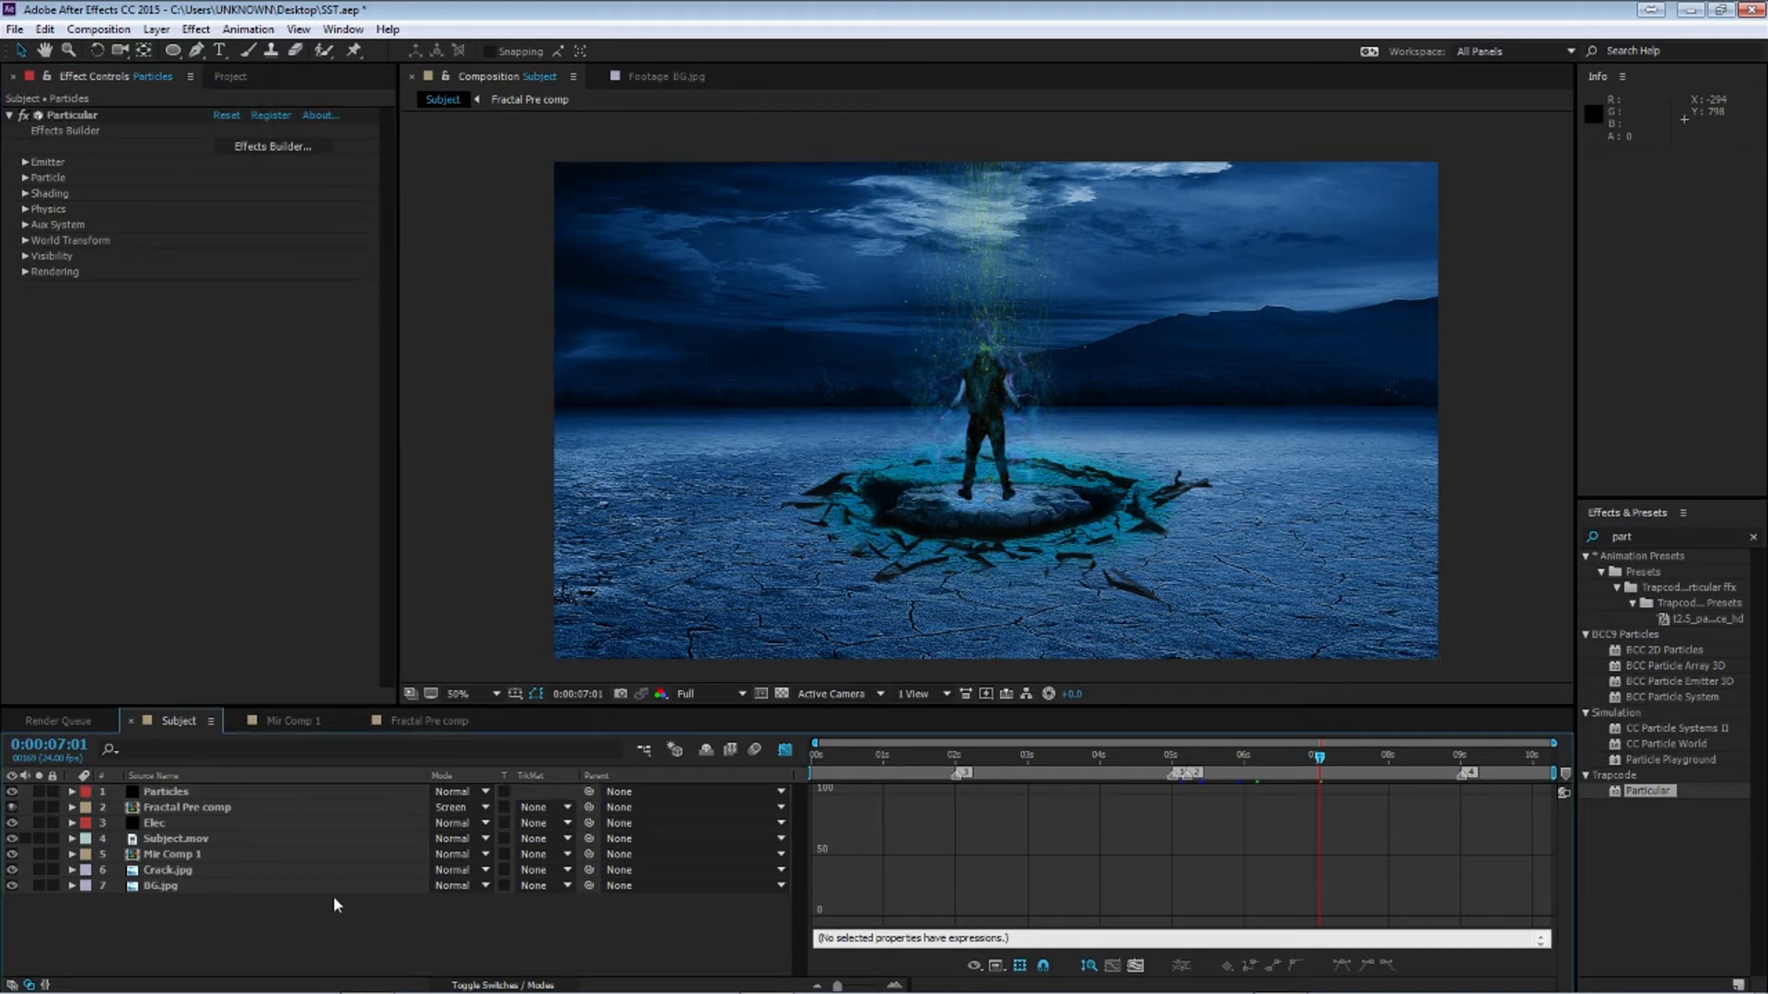
key("ctrl+y")
type("F")
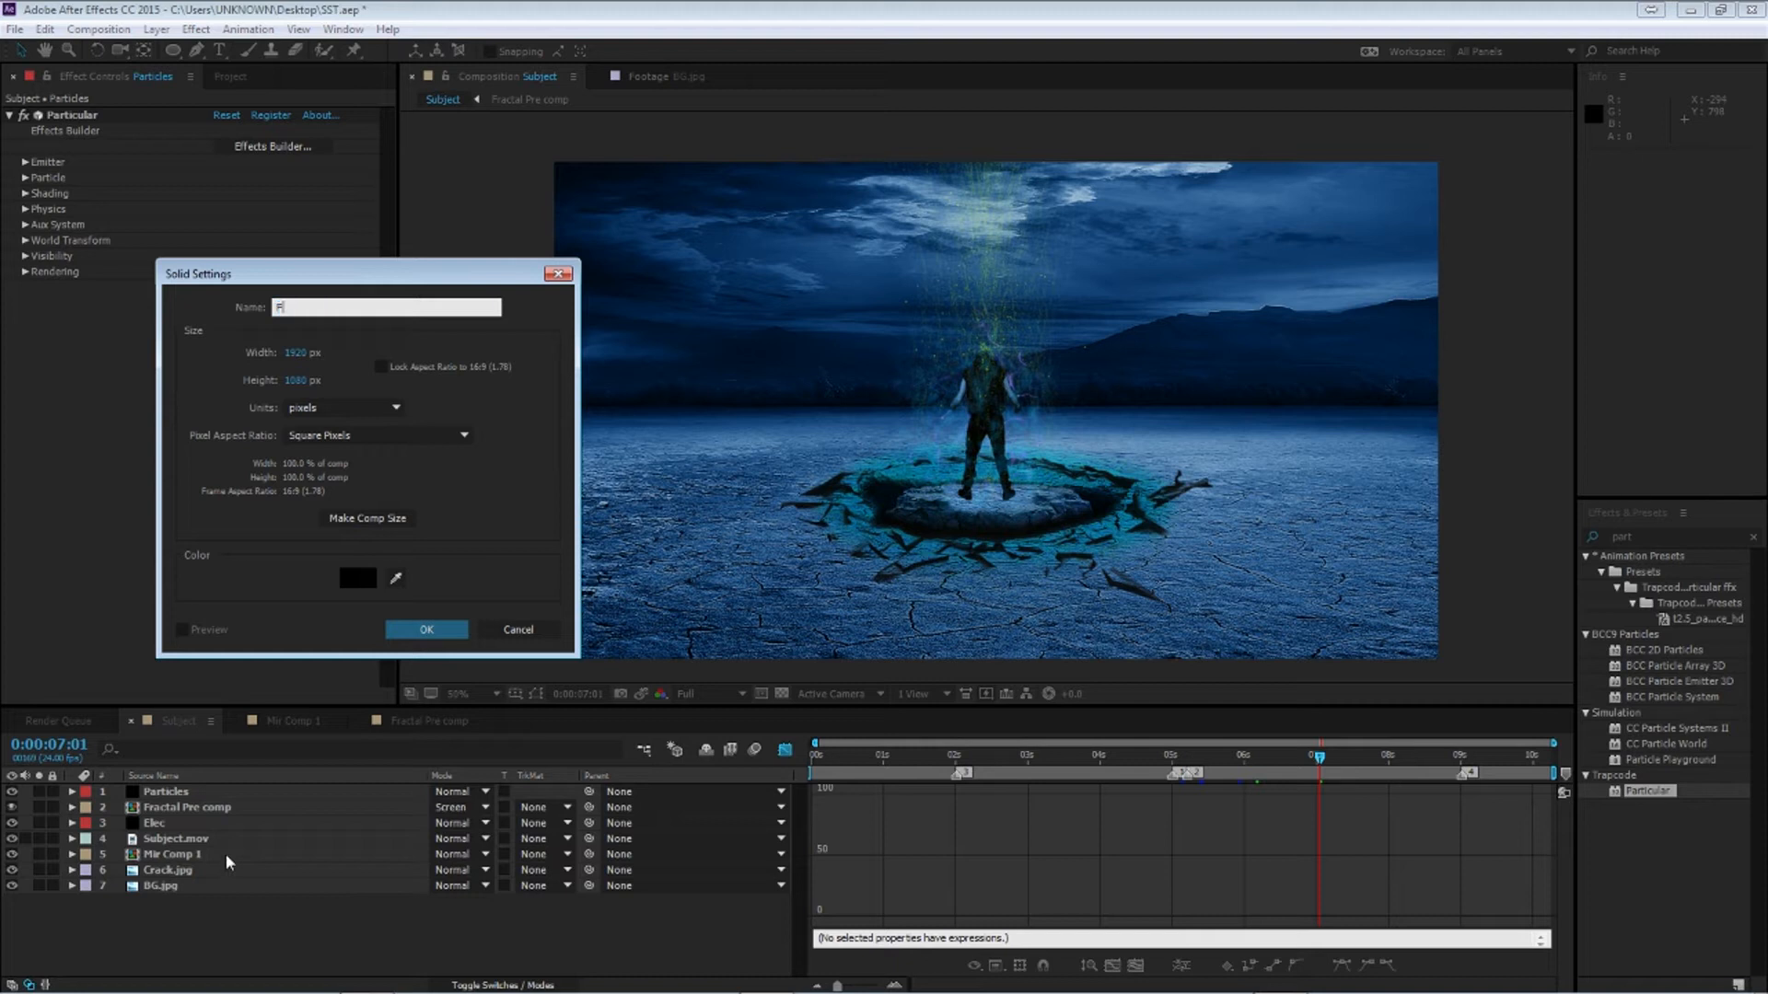
key("Return")
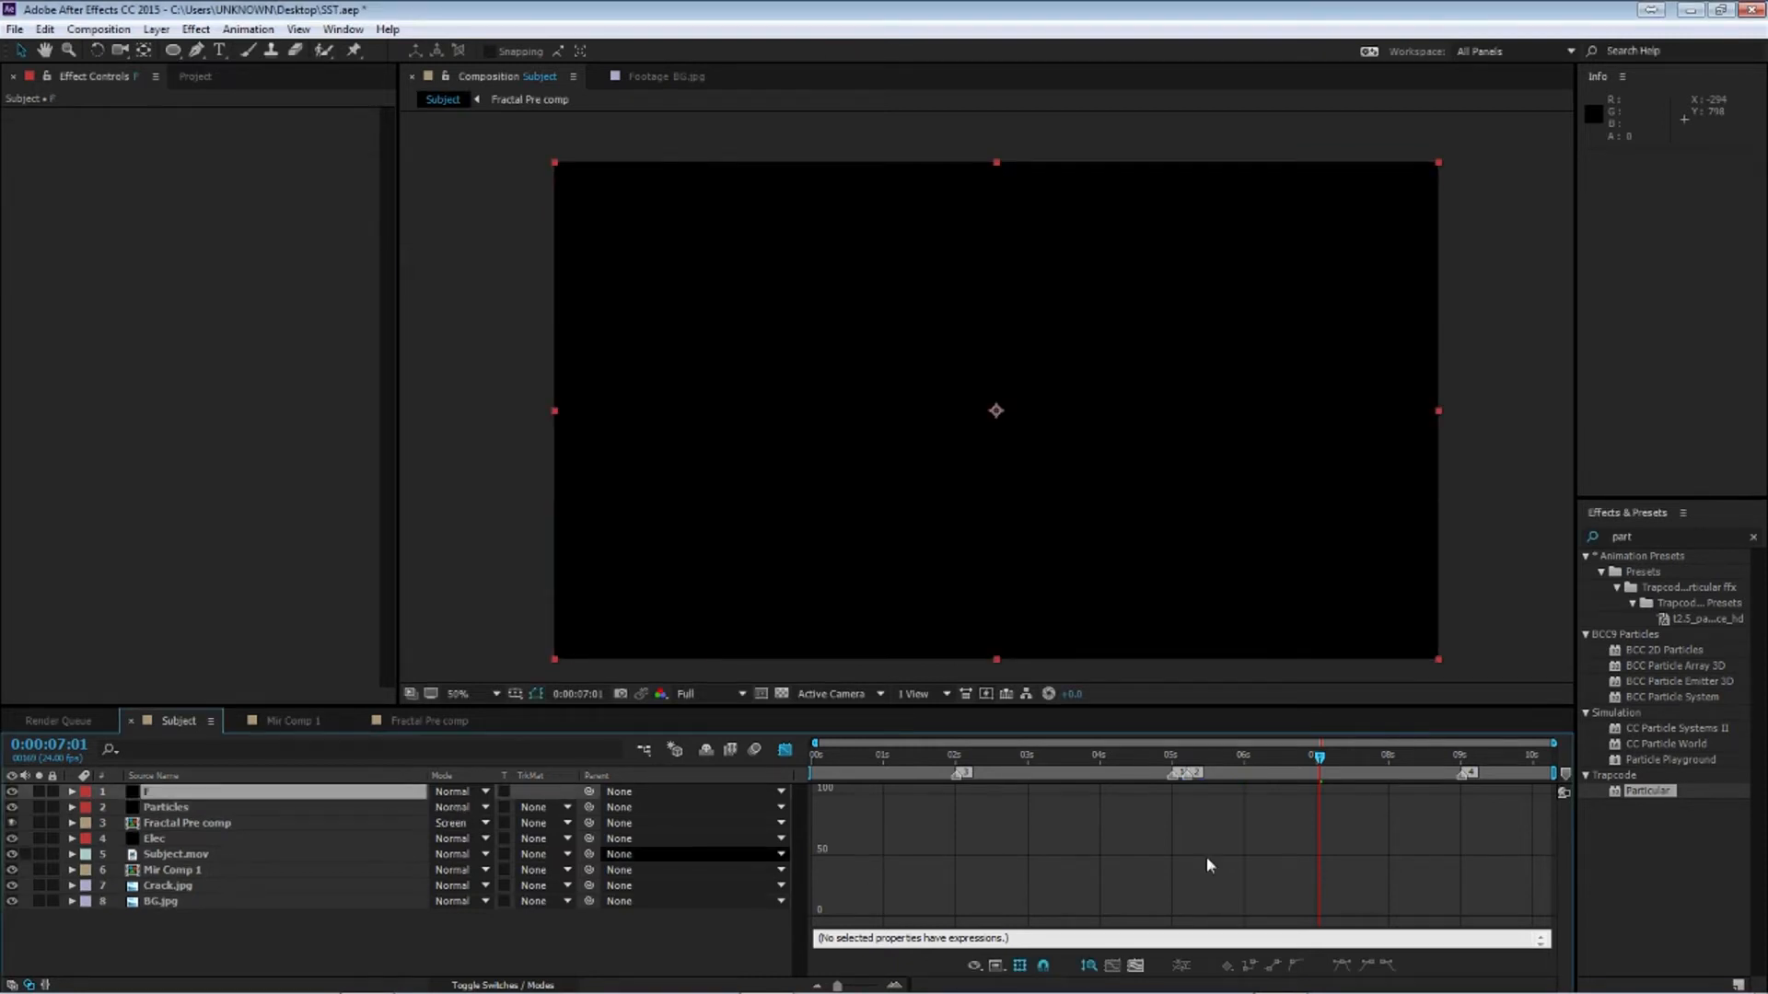
Apply the Video Copilot Optical Flares effect to the F solid
left_click(1751, 539)
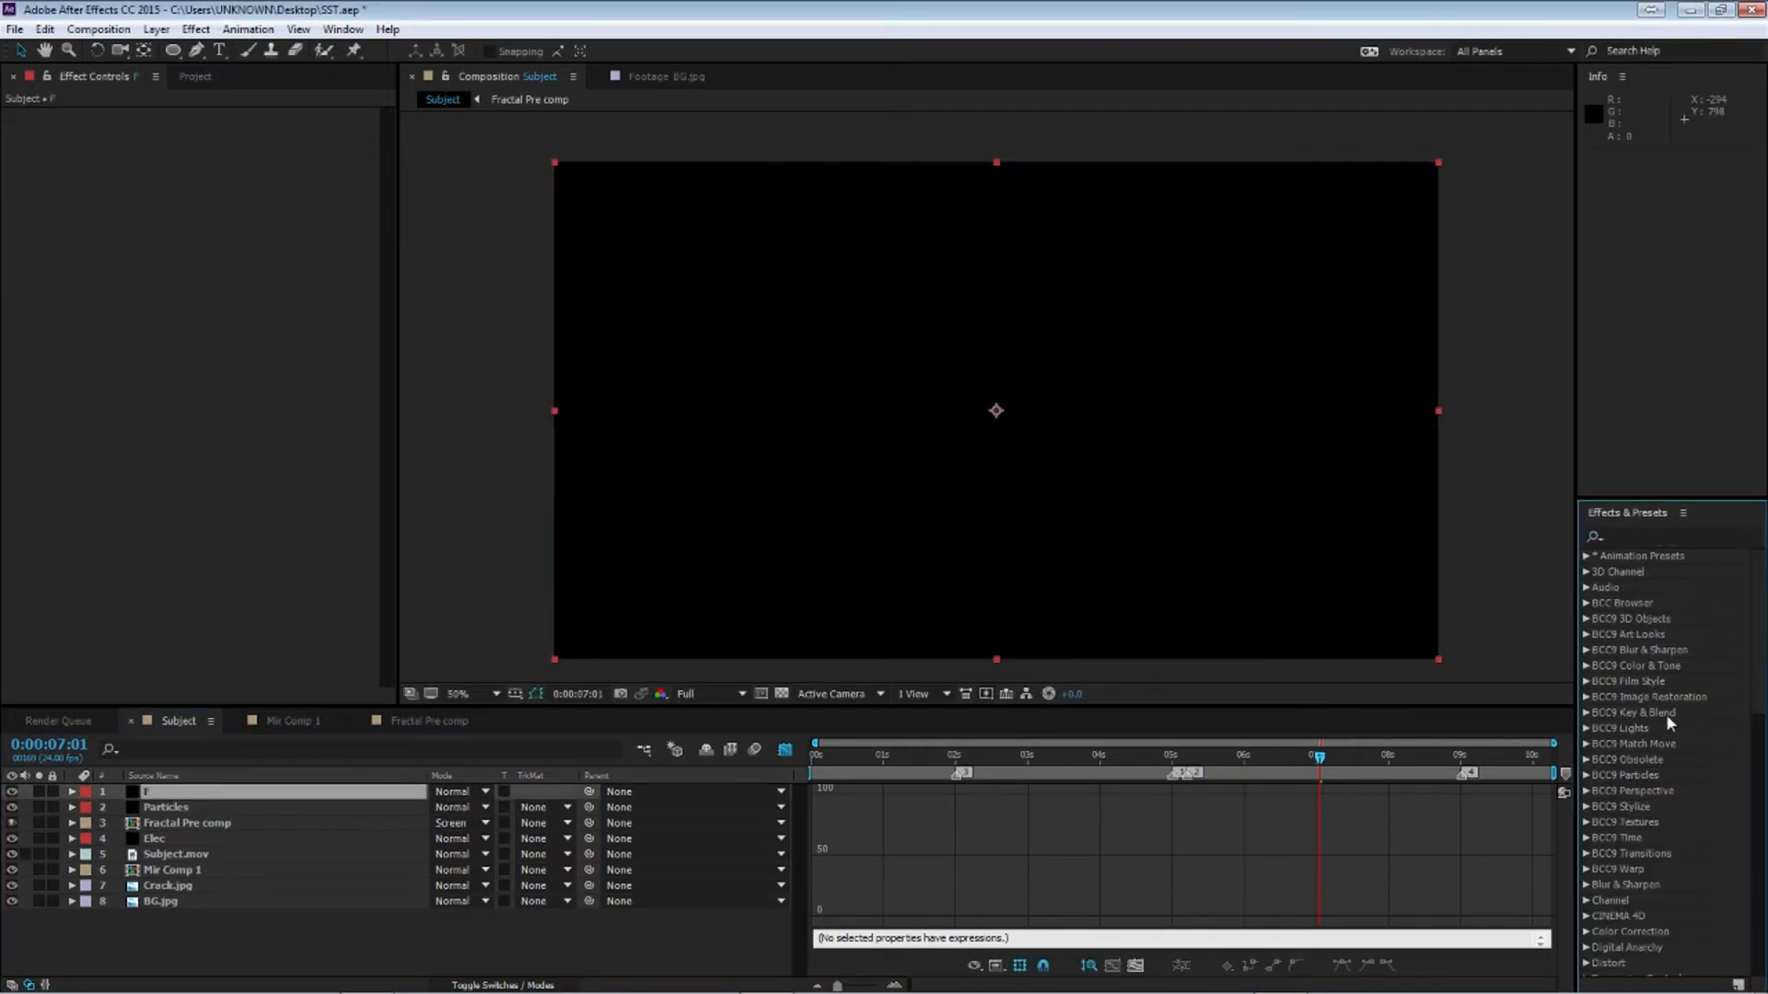
scroll(1665, 714, "down", 10)
left_click(1585, 954)
left_click_drag(1658, 921, 152, 793)
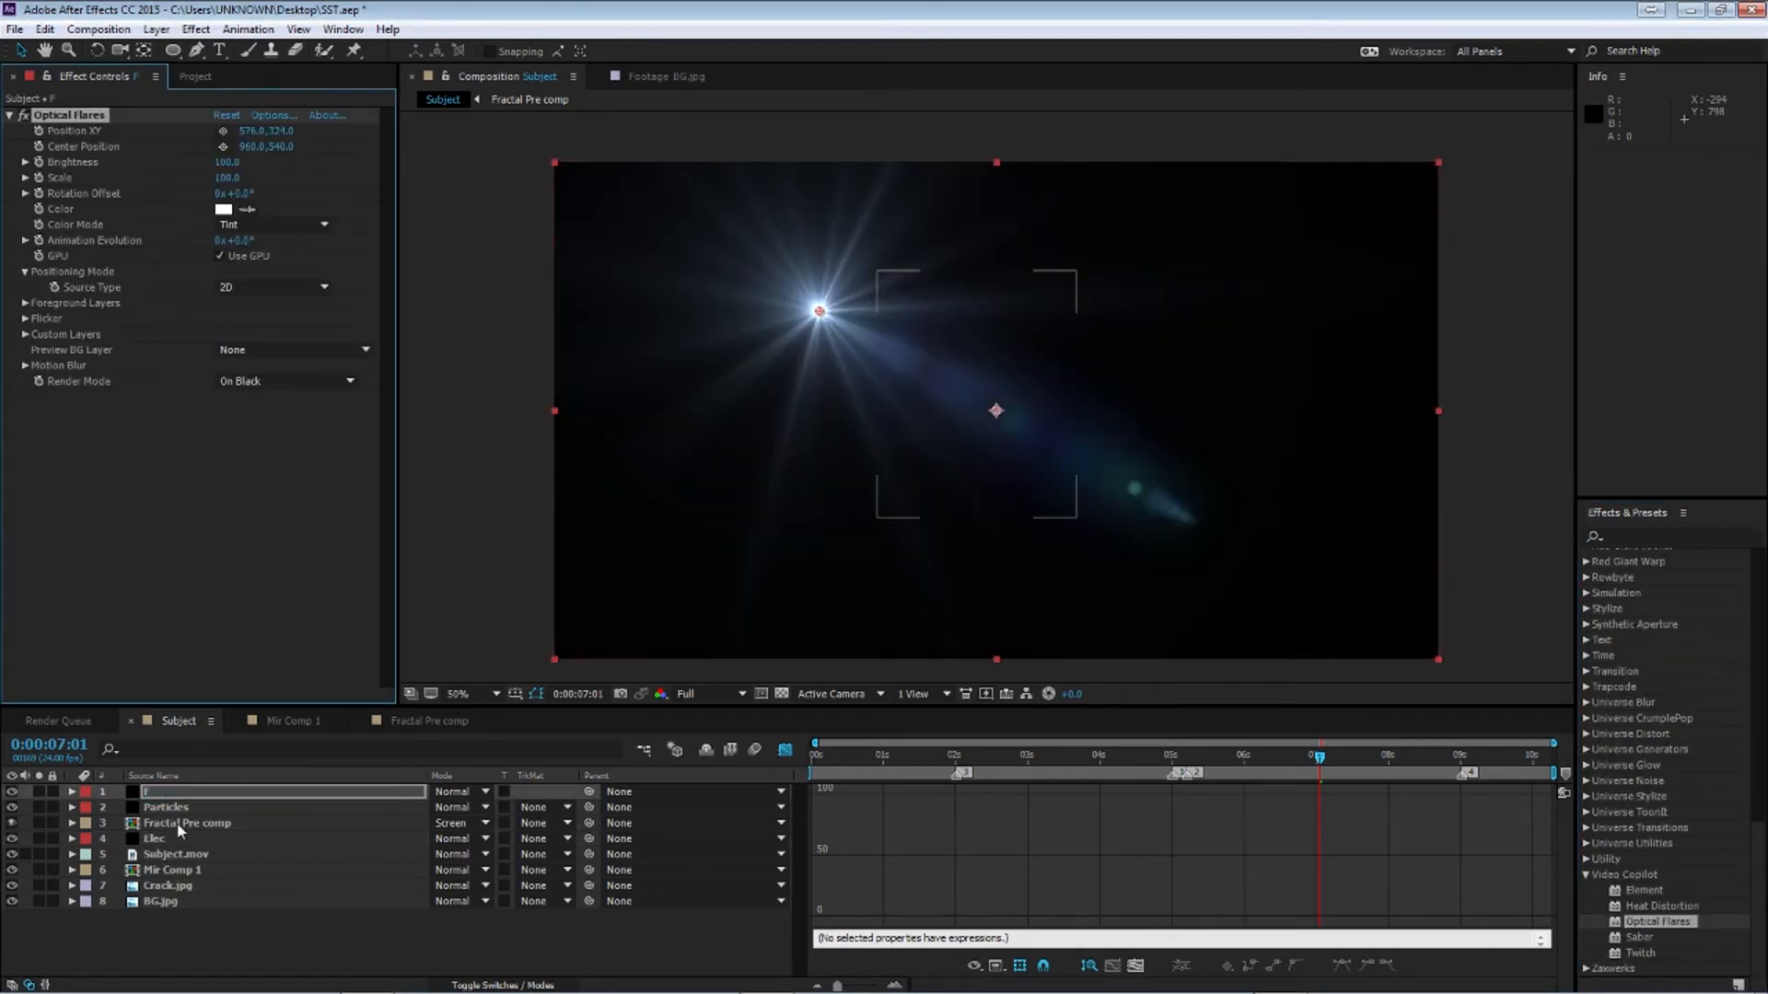
Set the flare's Render Mode to On Transparent and place its position on the subject's chest
left_click(263, 381)
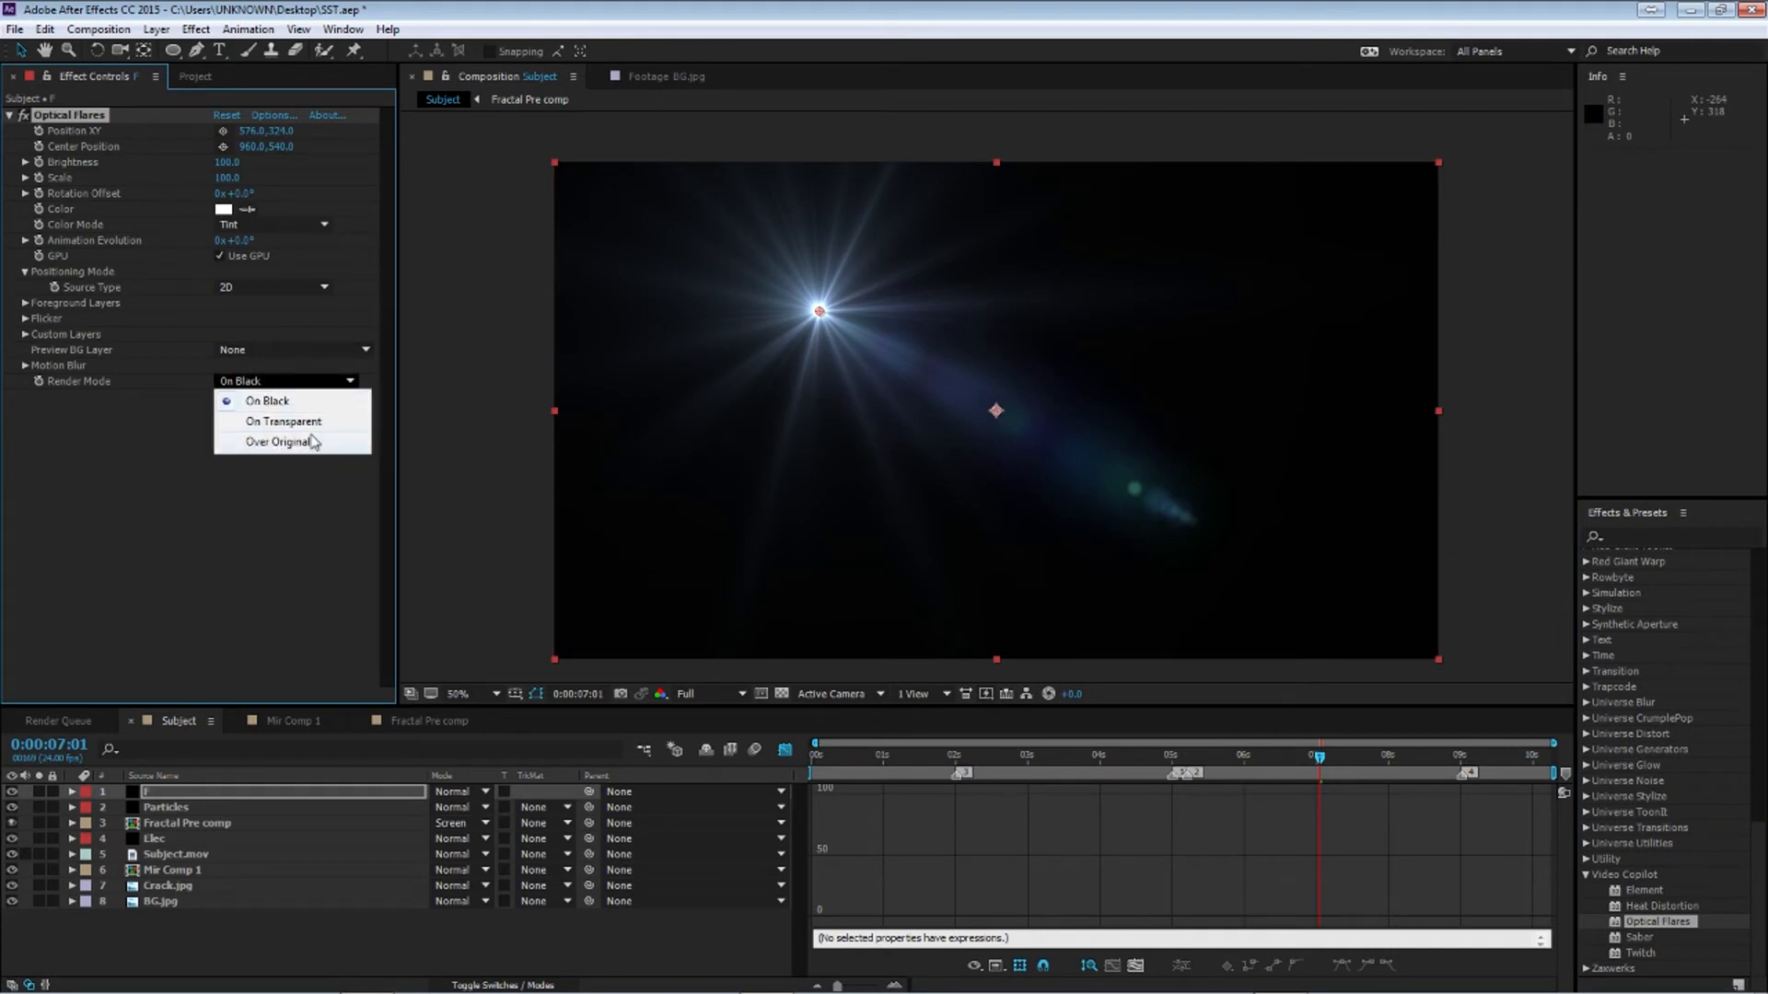
left_click(297, 422)
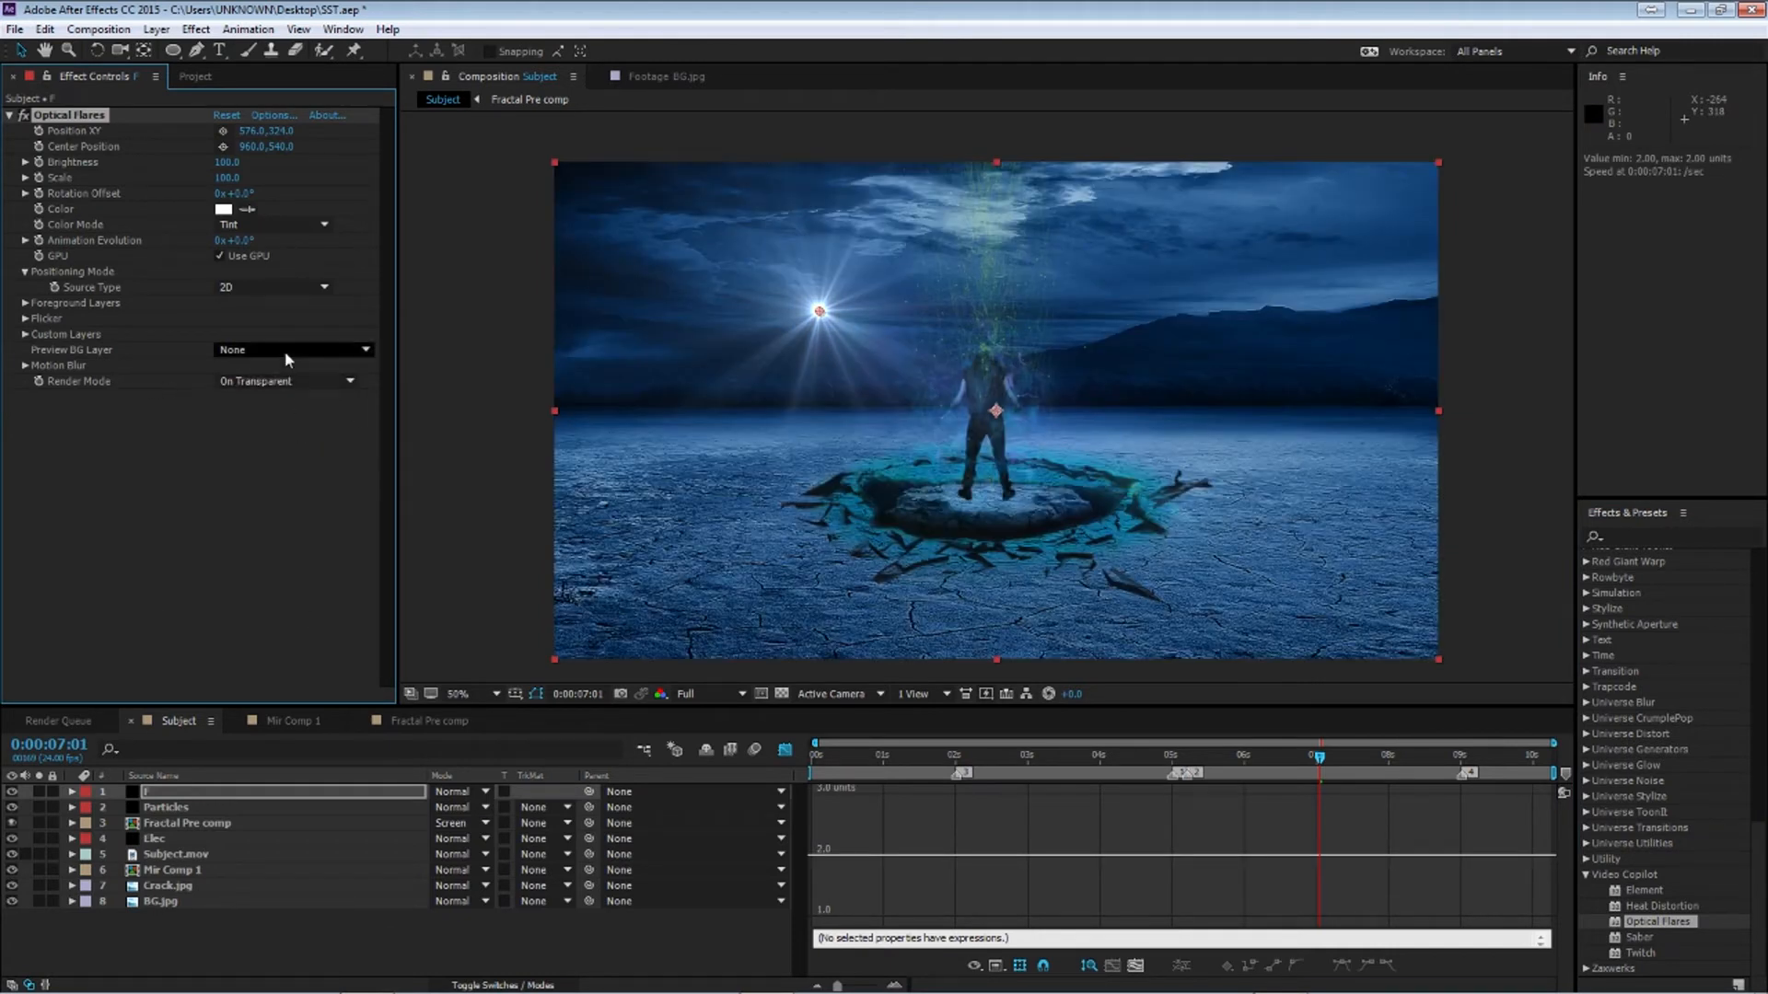
left_click(223, 132)
left_click(986, 406)
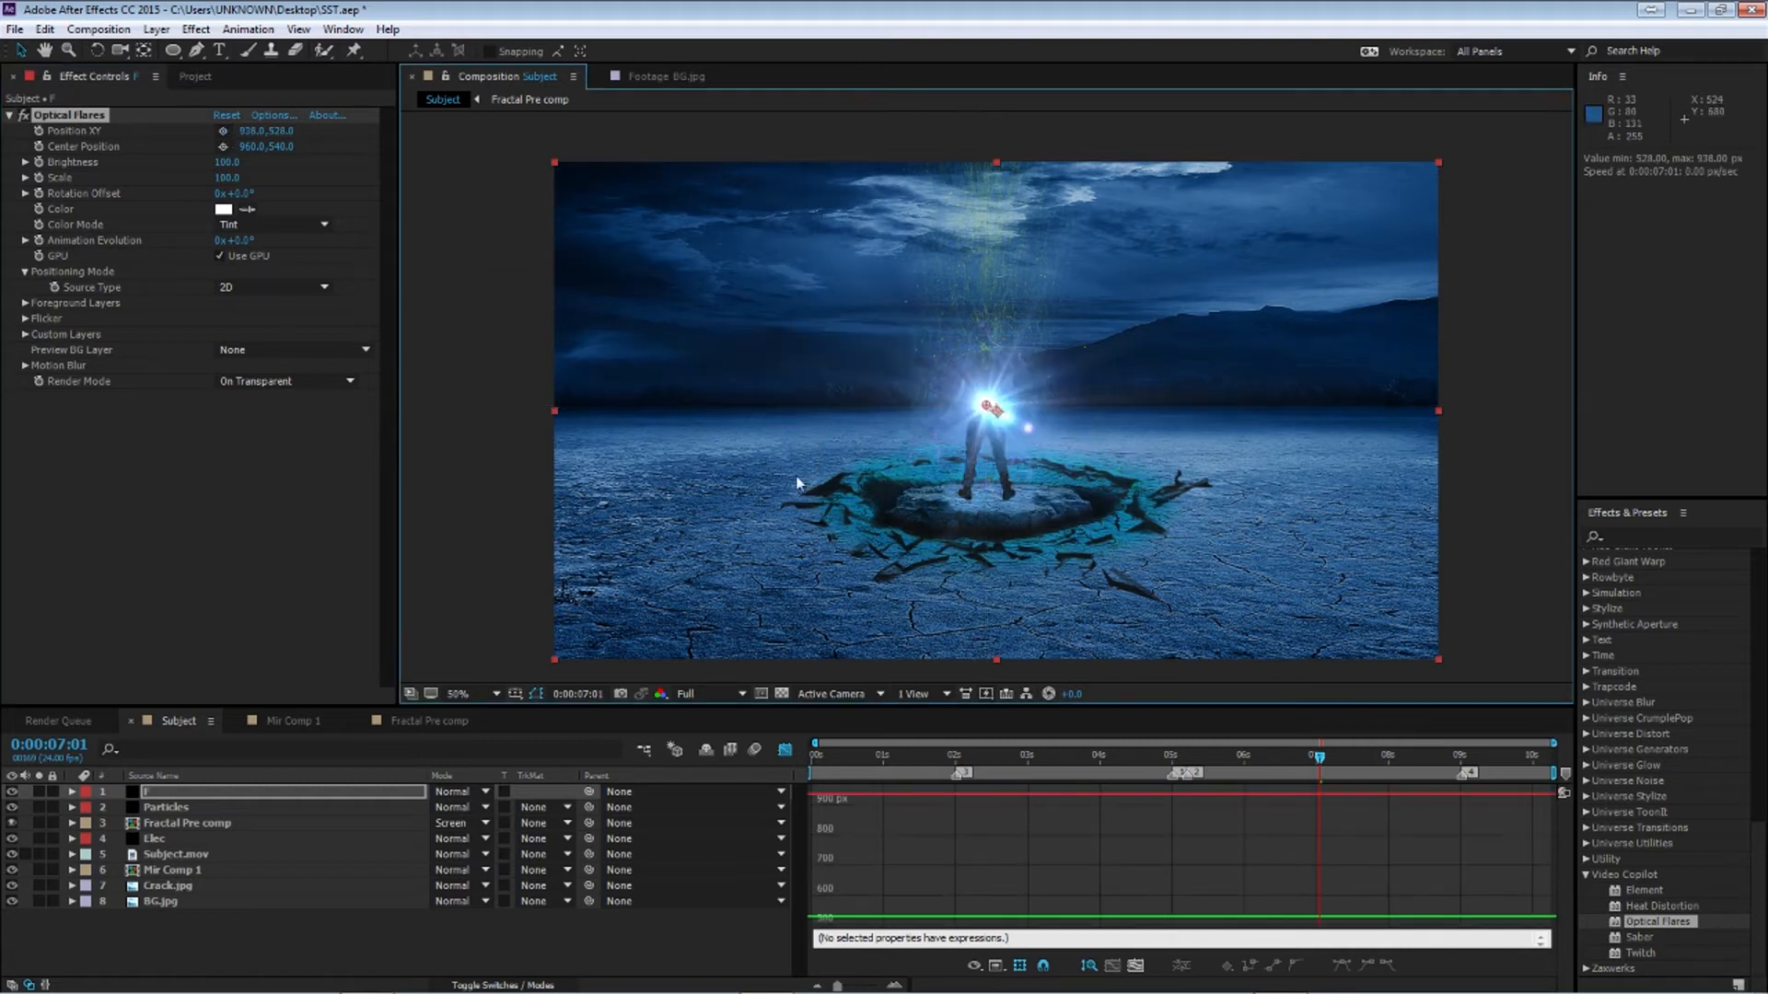
Open Optical Flares Options and load the Dirty Glass preset from the Motion Graphics folder
left_click(288, 117)
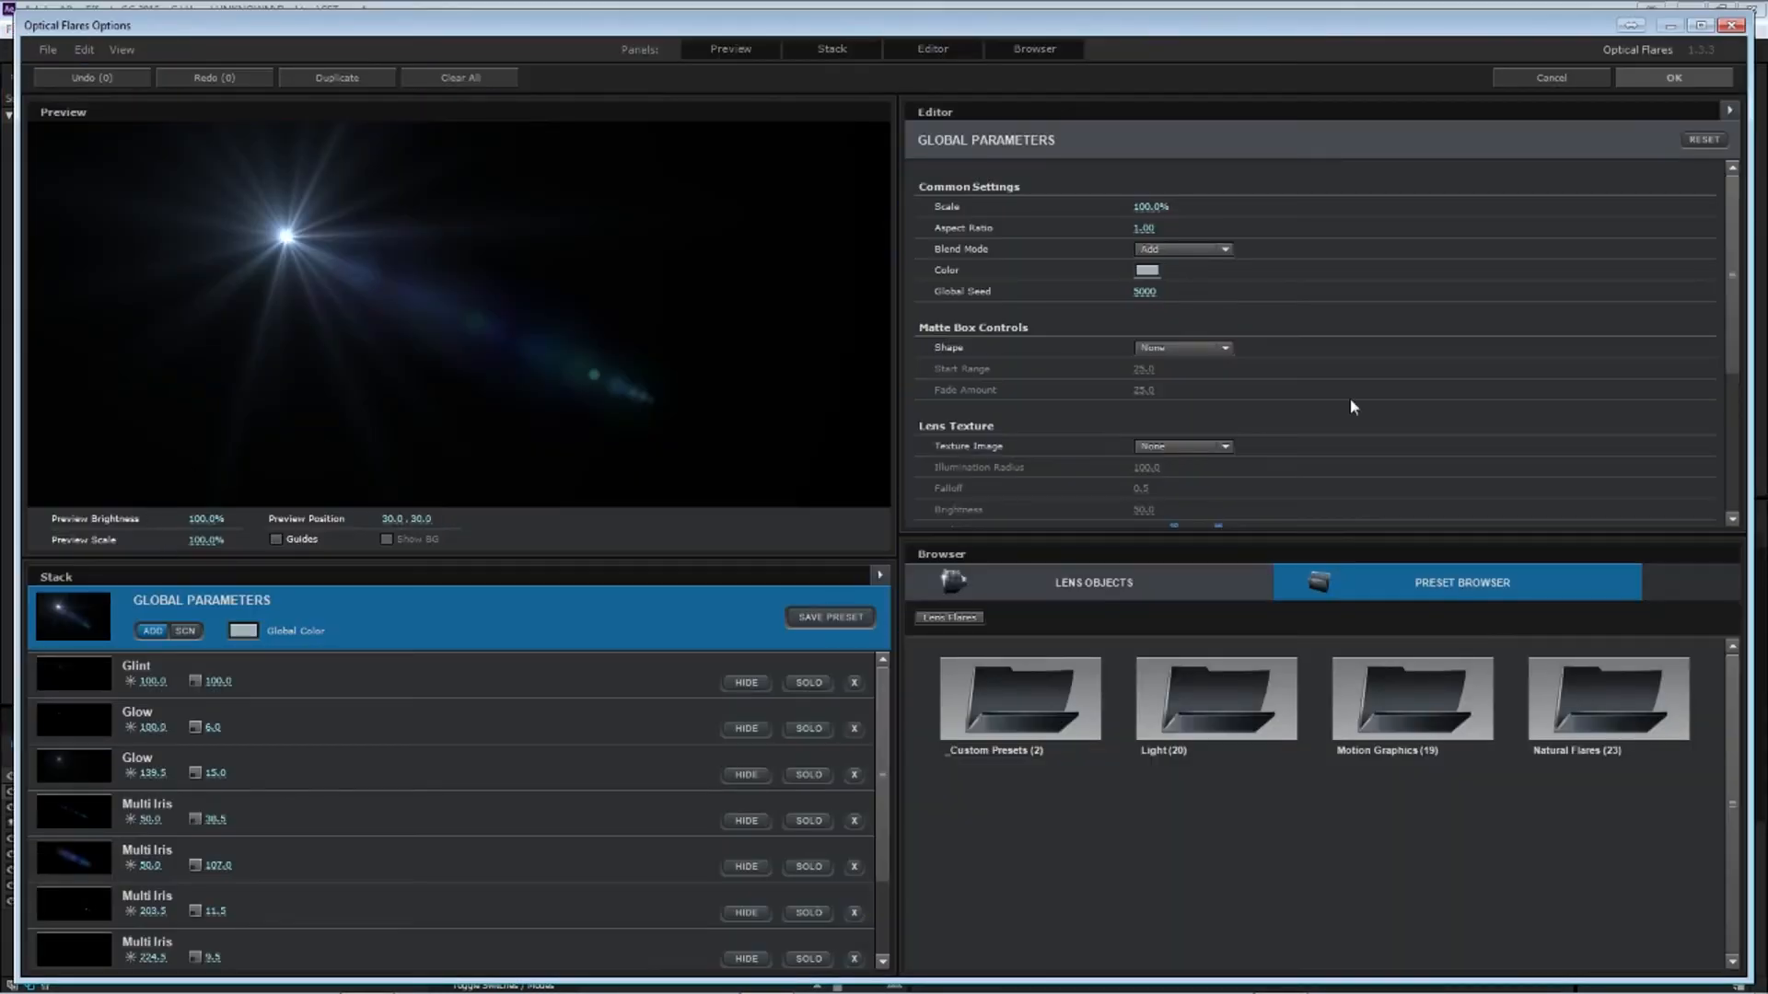
double_click(1187, 721)
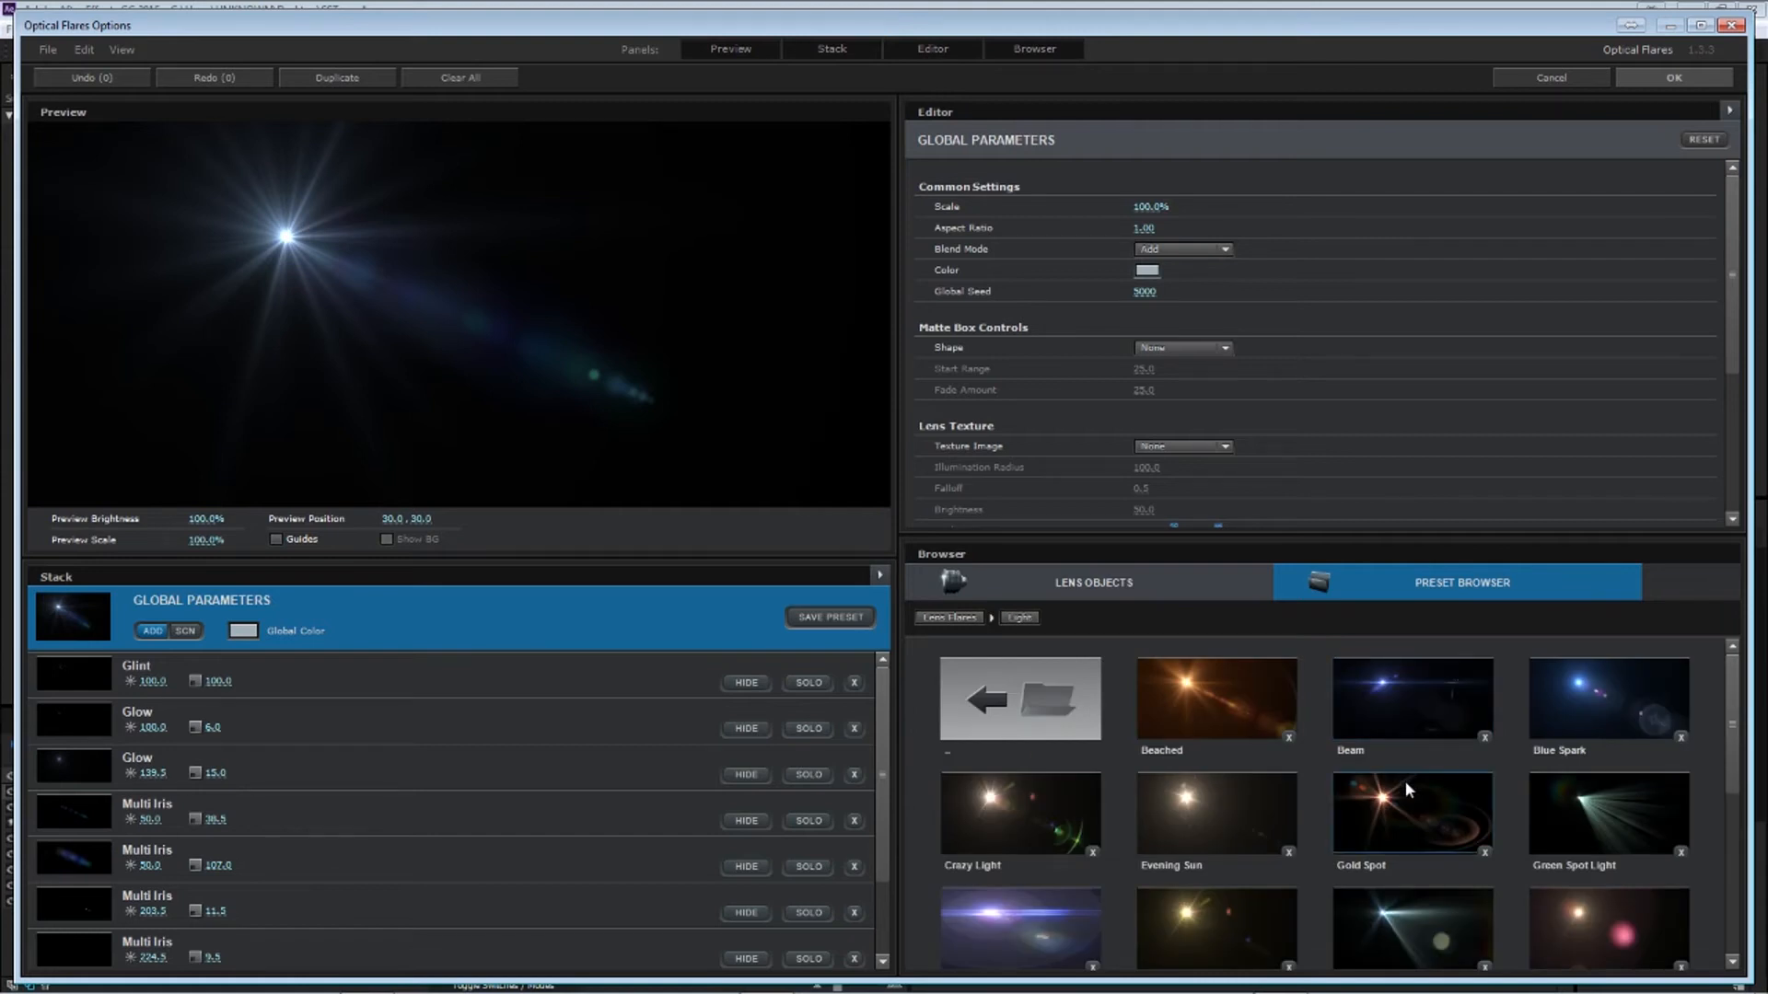
scroll(1408, 792, "down", 2)
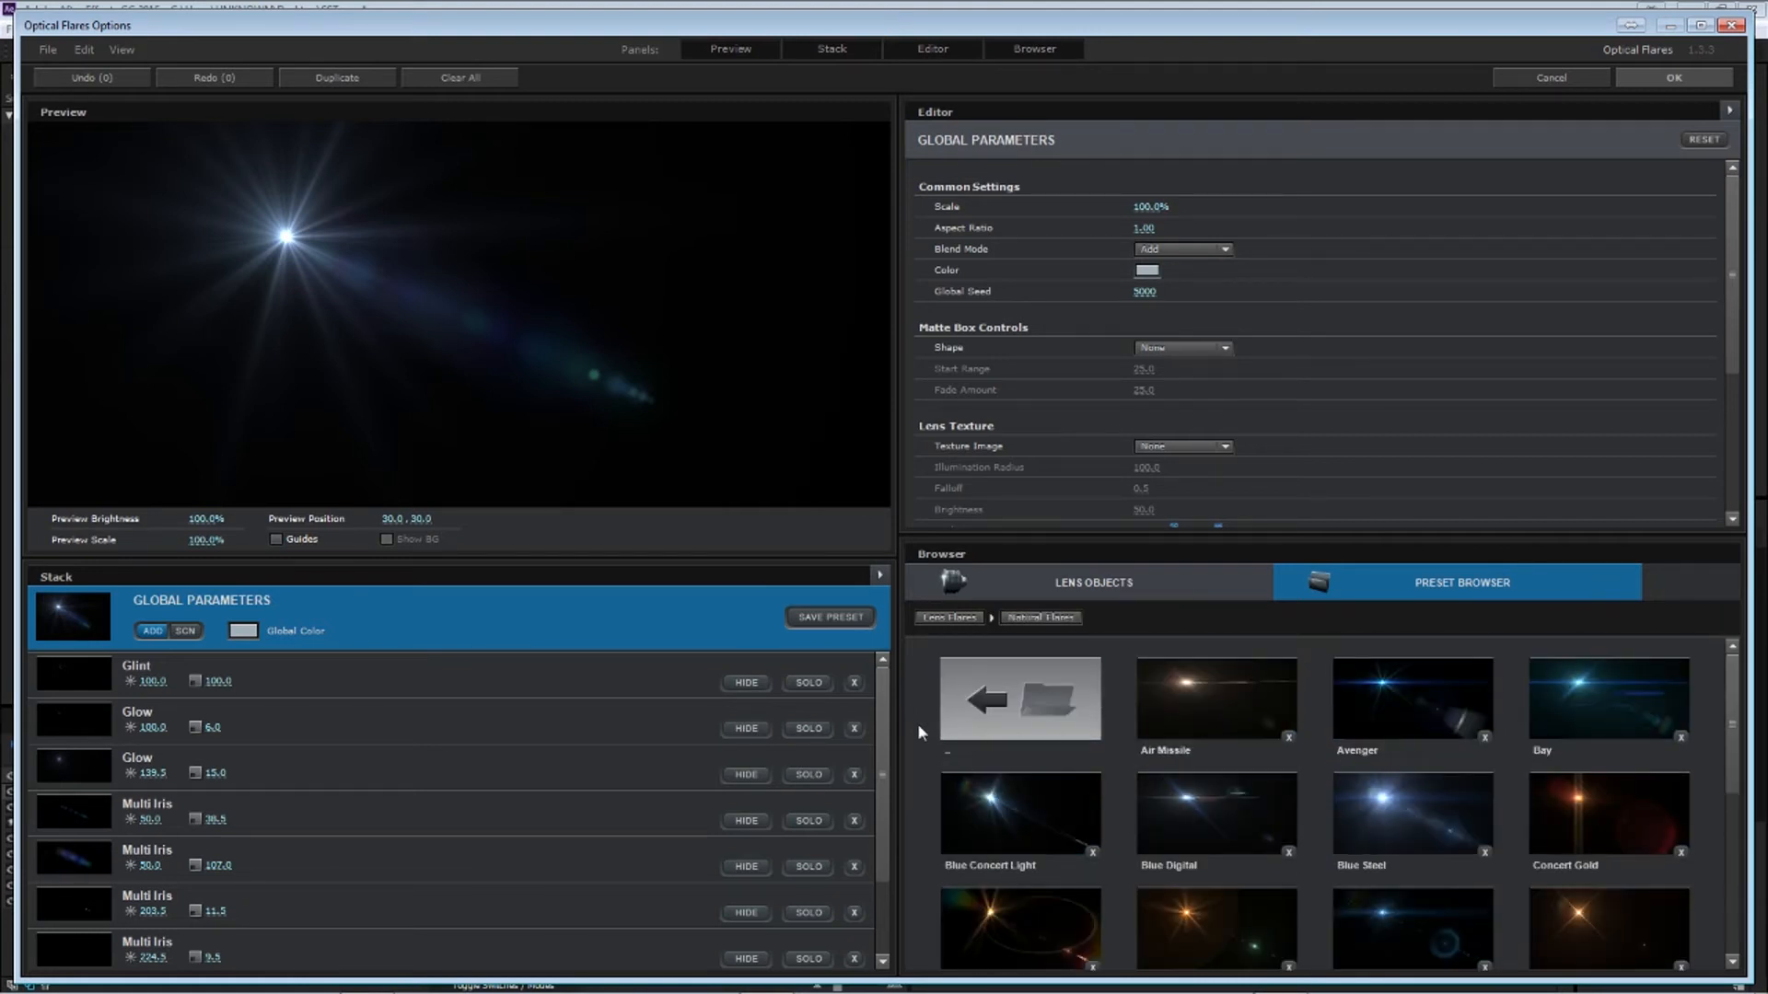
left_click(1005, 714)
double_click(1413, 698)
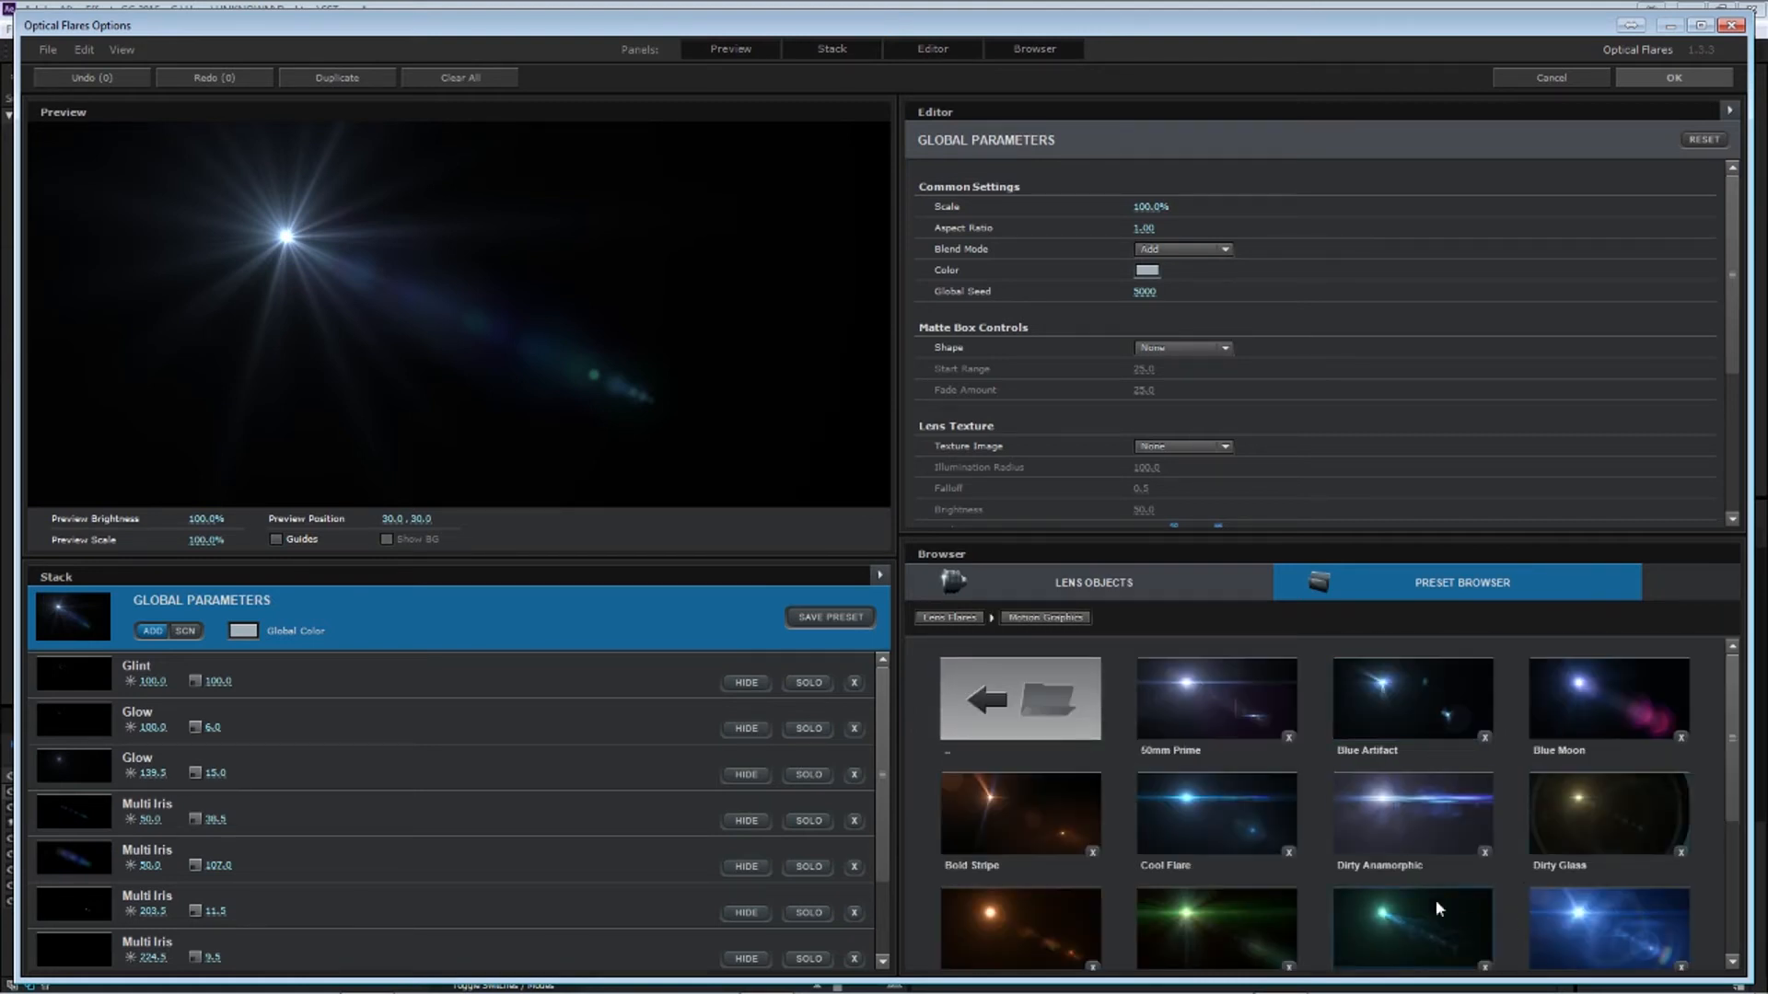
left_click(1602, 835)
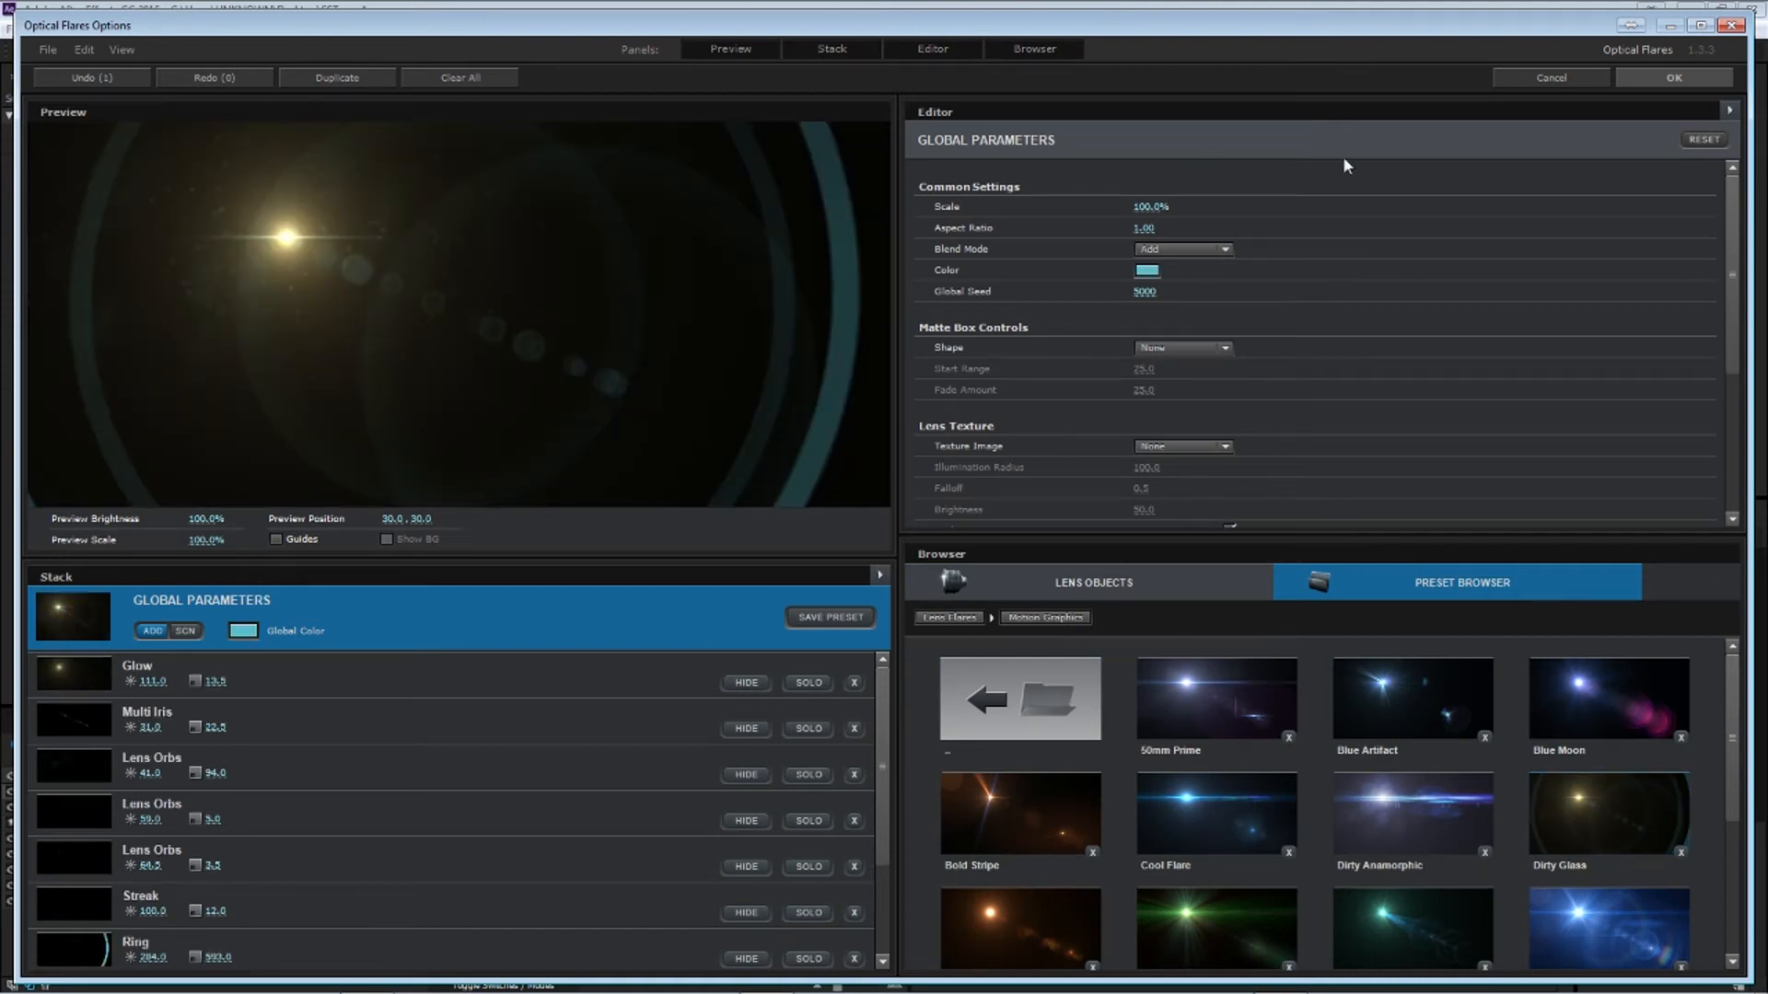
left_click(1678, 79)
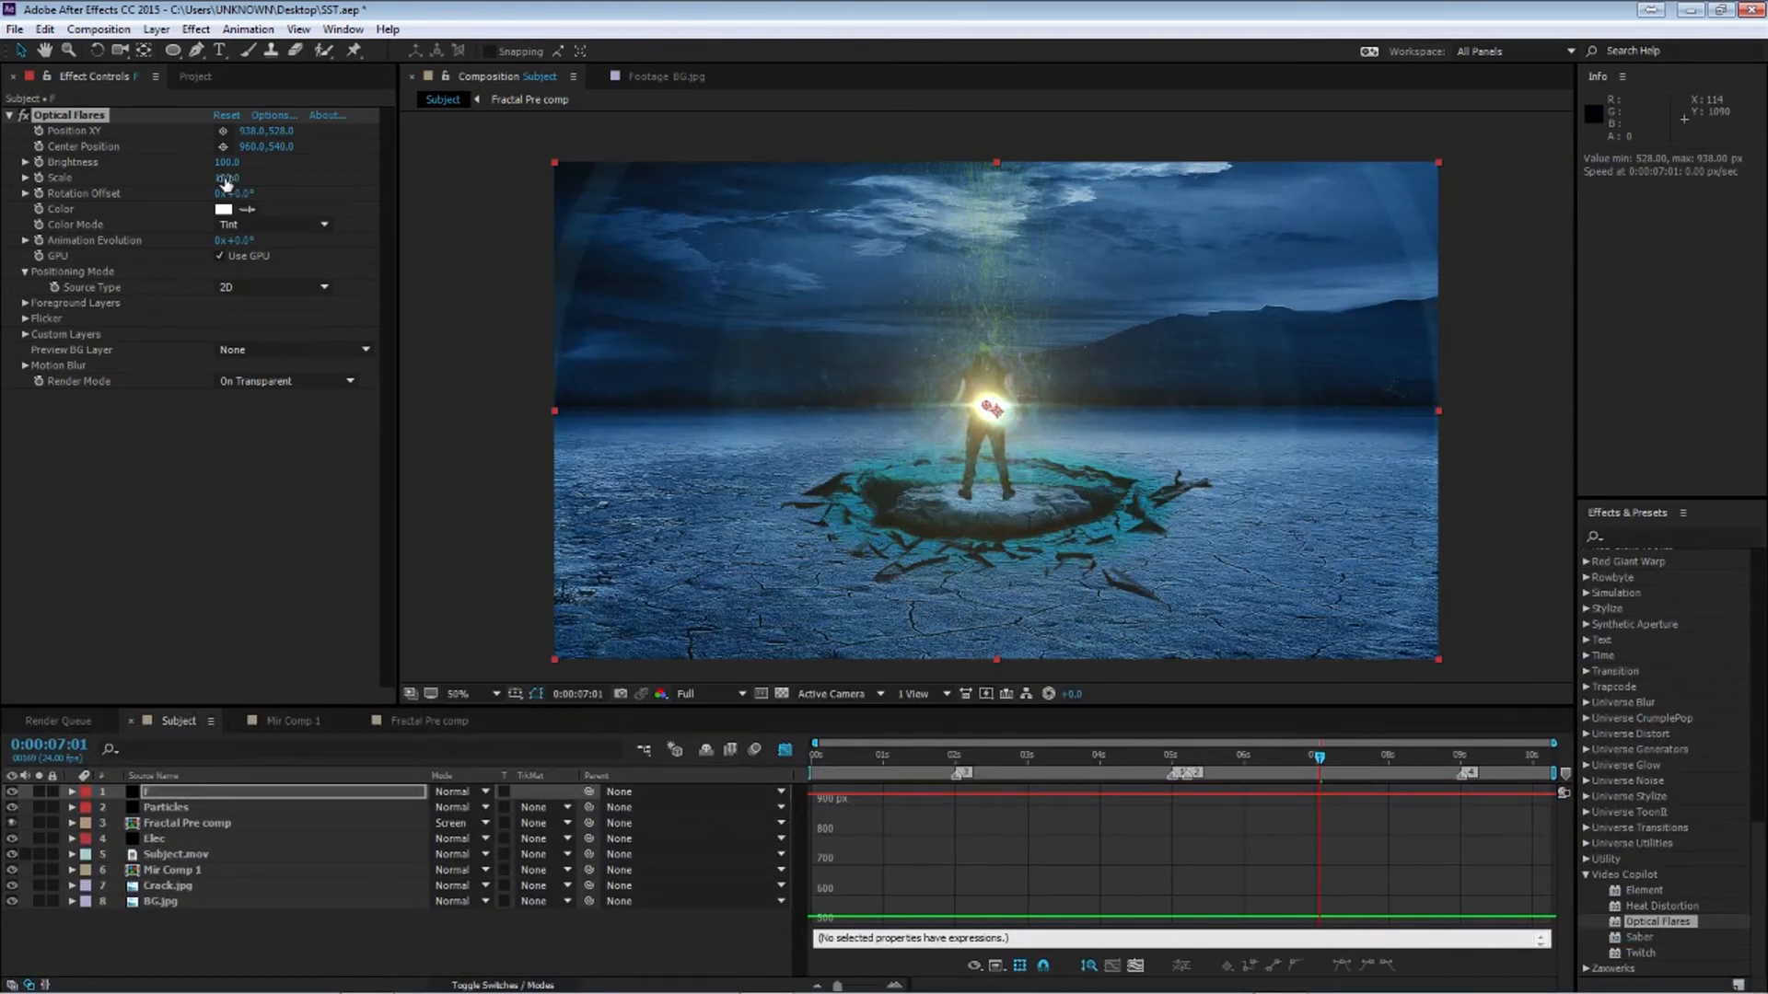
Set the flare's Brightness to 50 and Scale to 370
left_click_drag(226, 183, 217, 162)
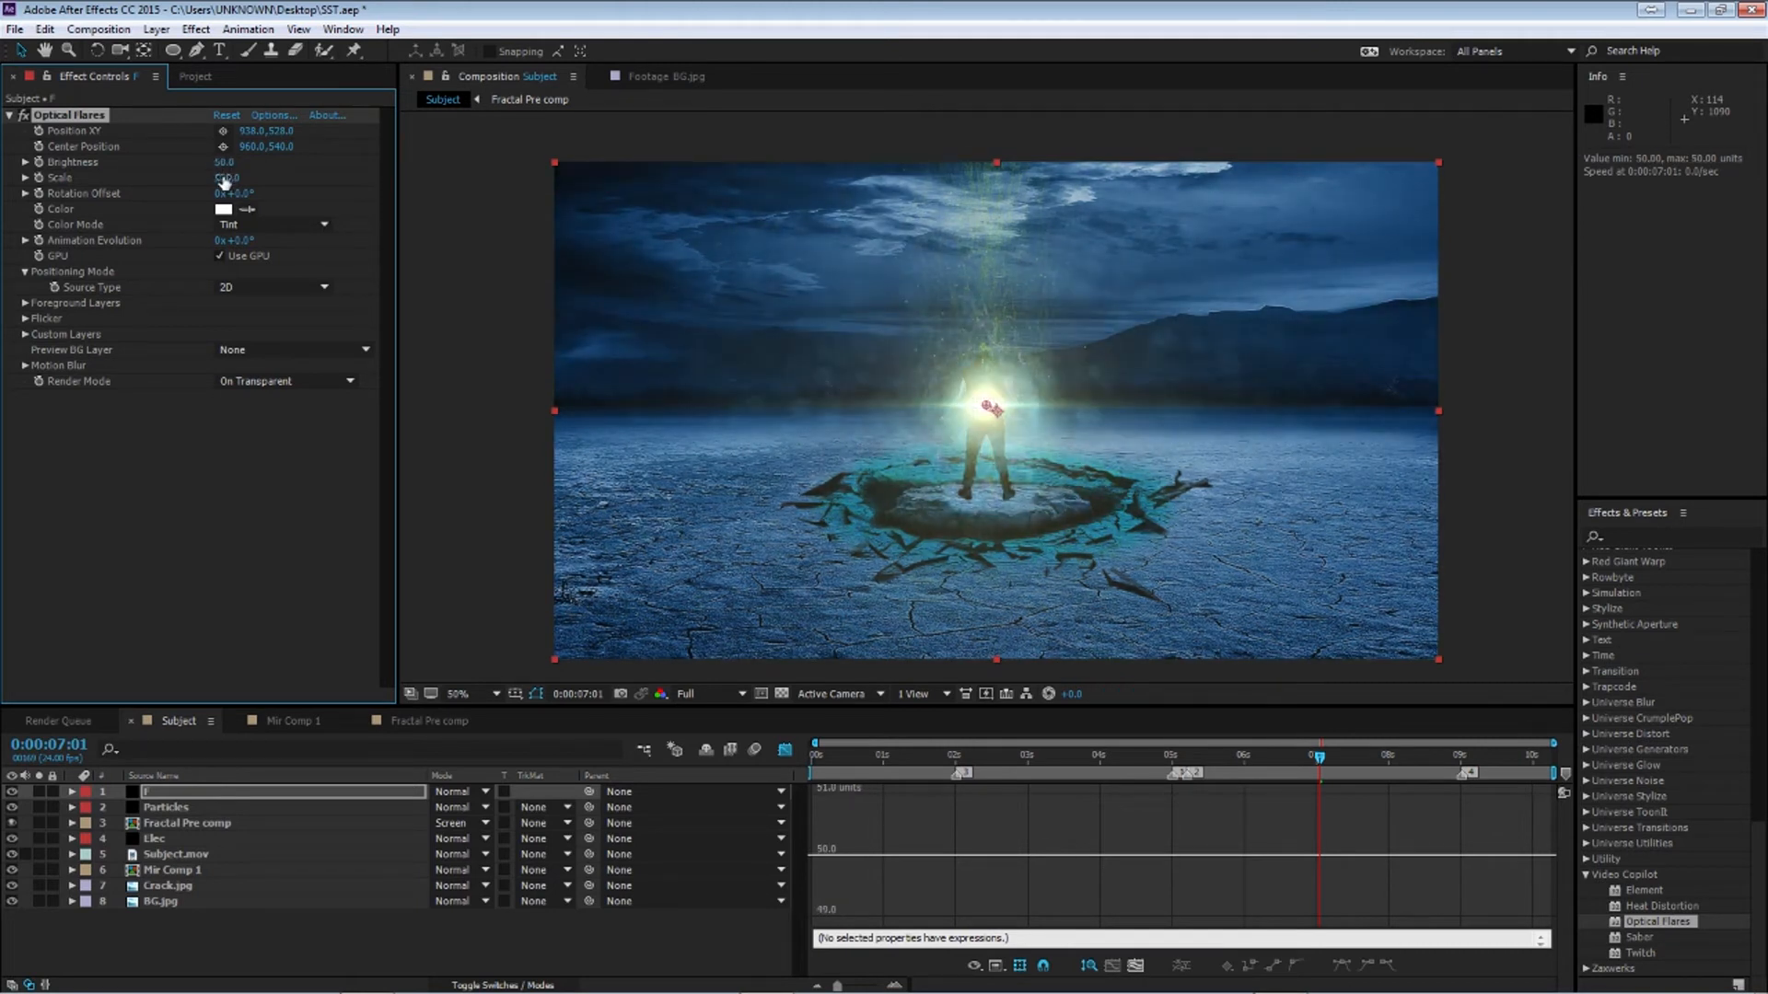
left_click_drag(225, 178, 227, 178)
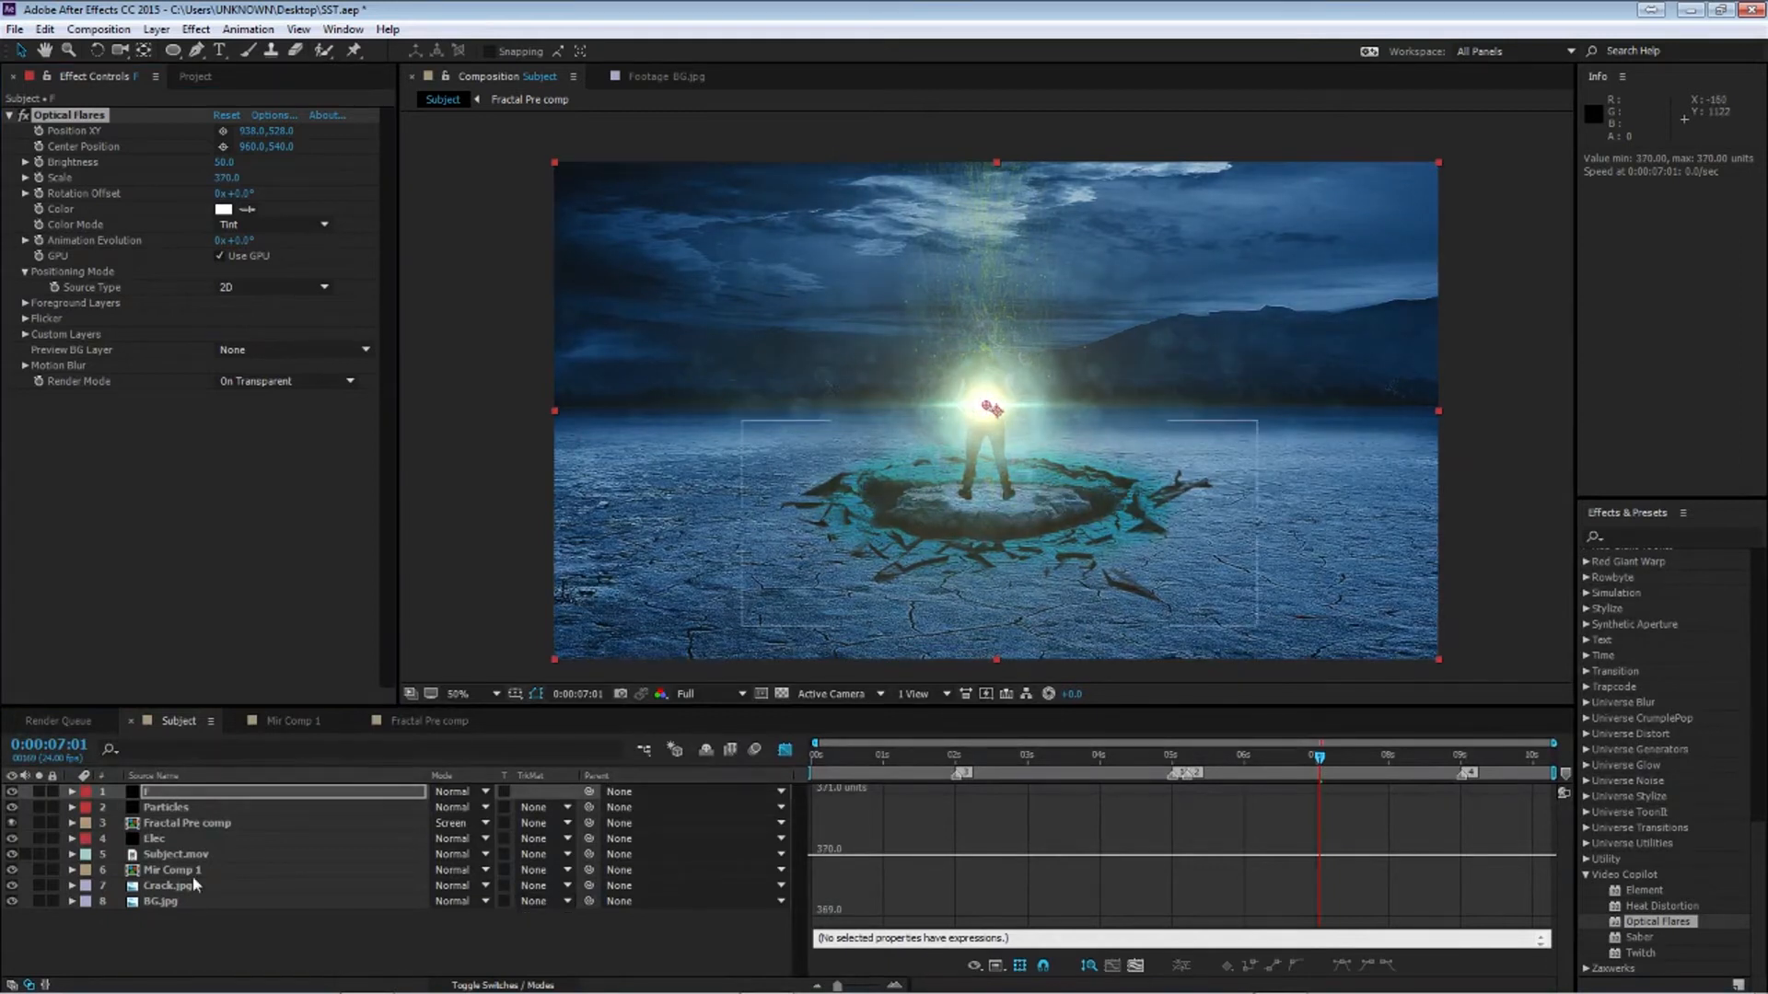
Set the F layer's blend mode to Add
left_click(484, 794)
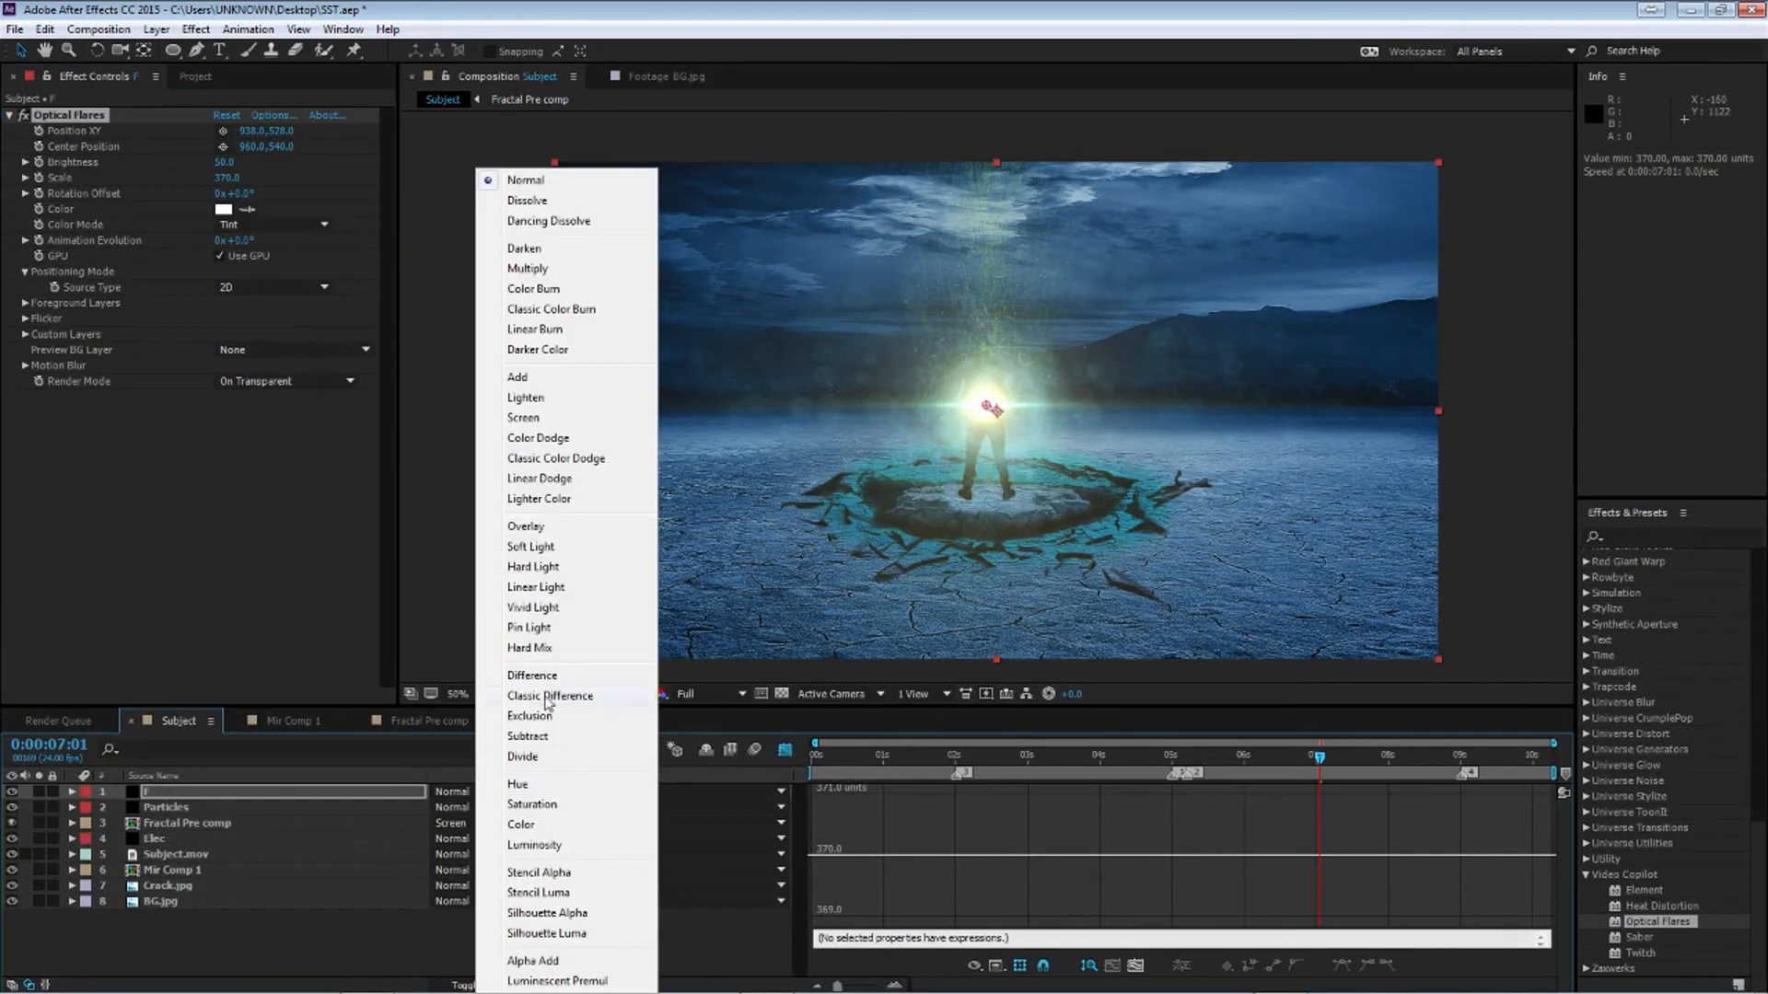
left_click(532, 380)
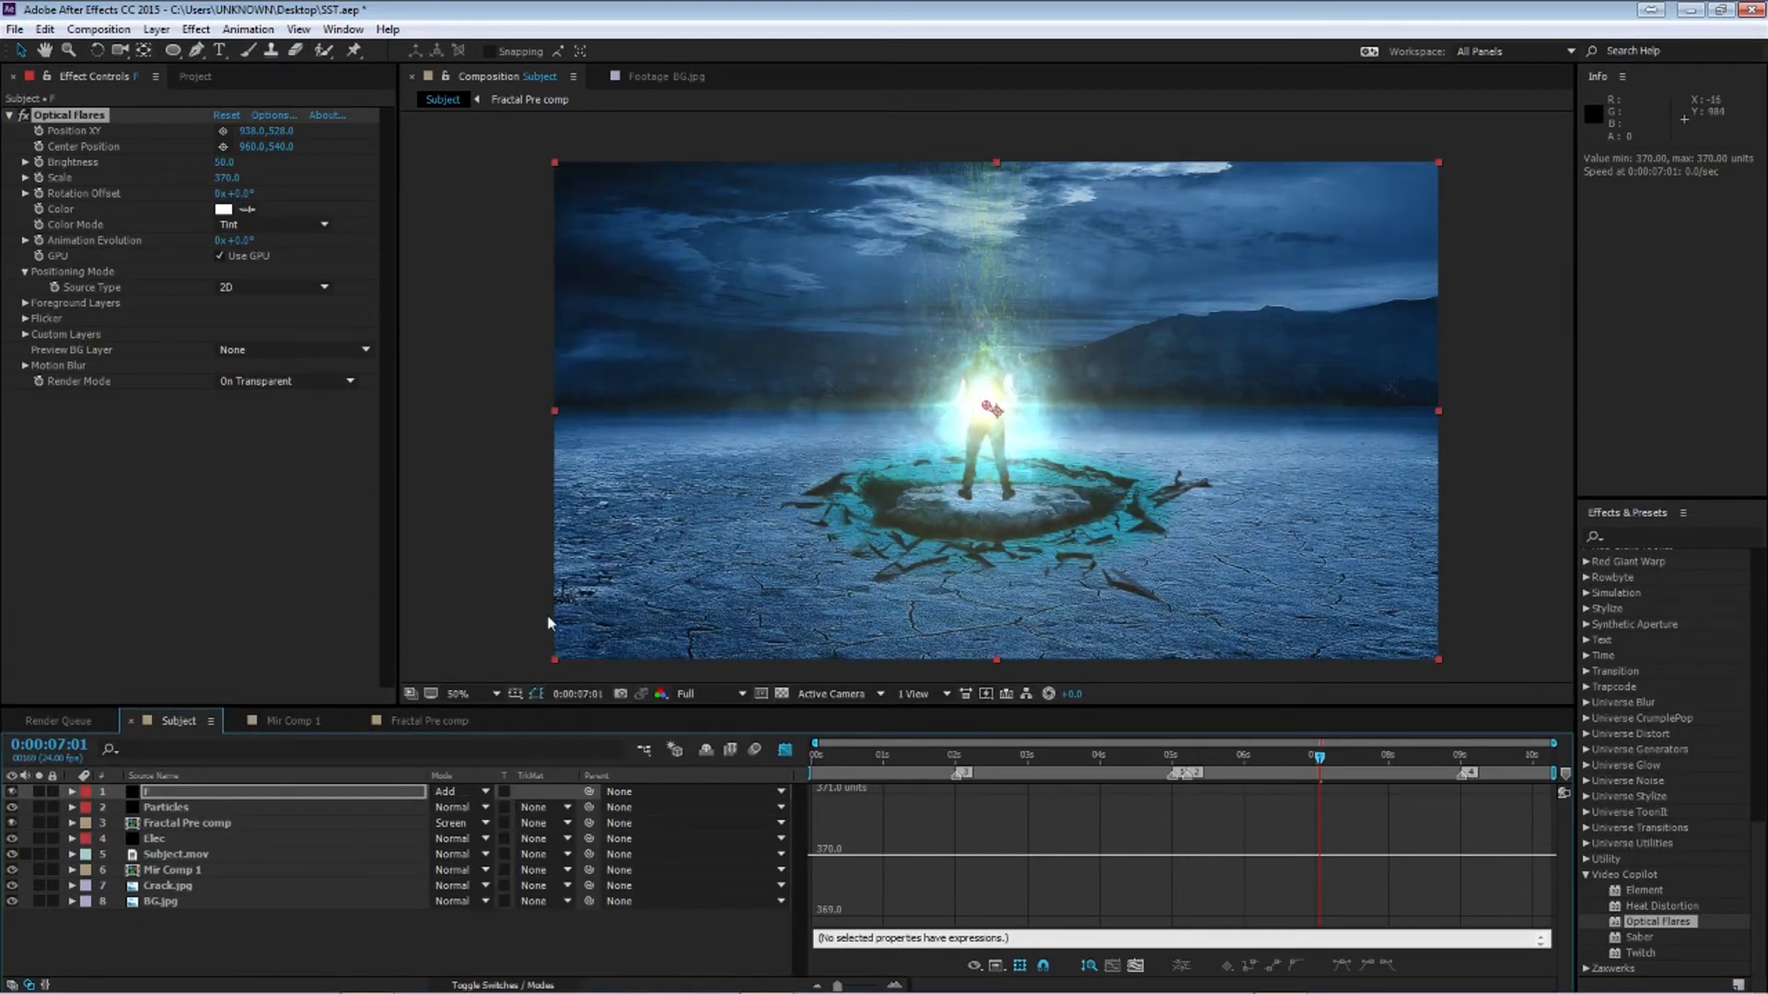
left_click(475, 915)
At 5:05, set the flare Scale to 450 and add a Brightness keyframe
left_click_drag(1319, 757, 1187, 757)
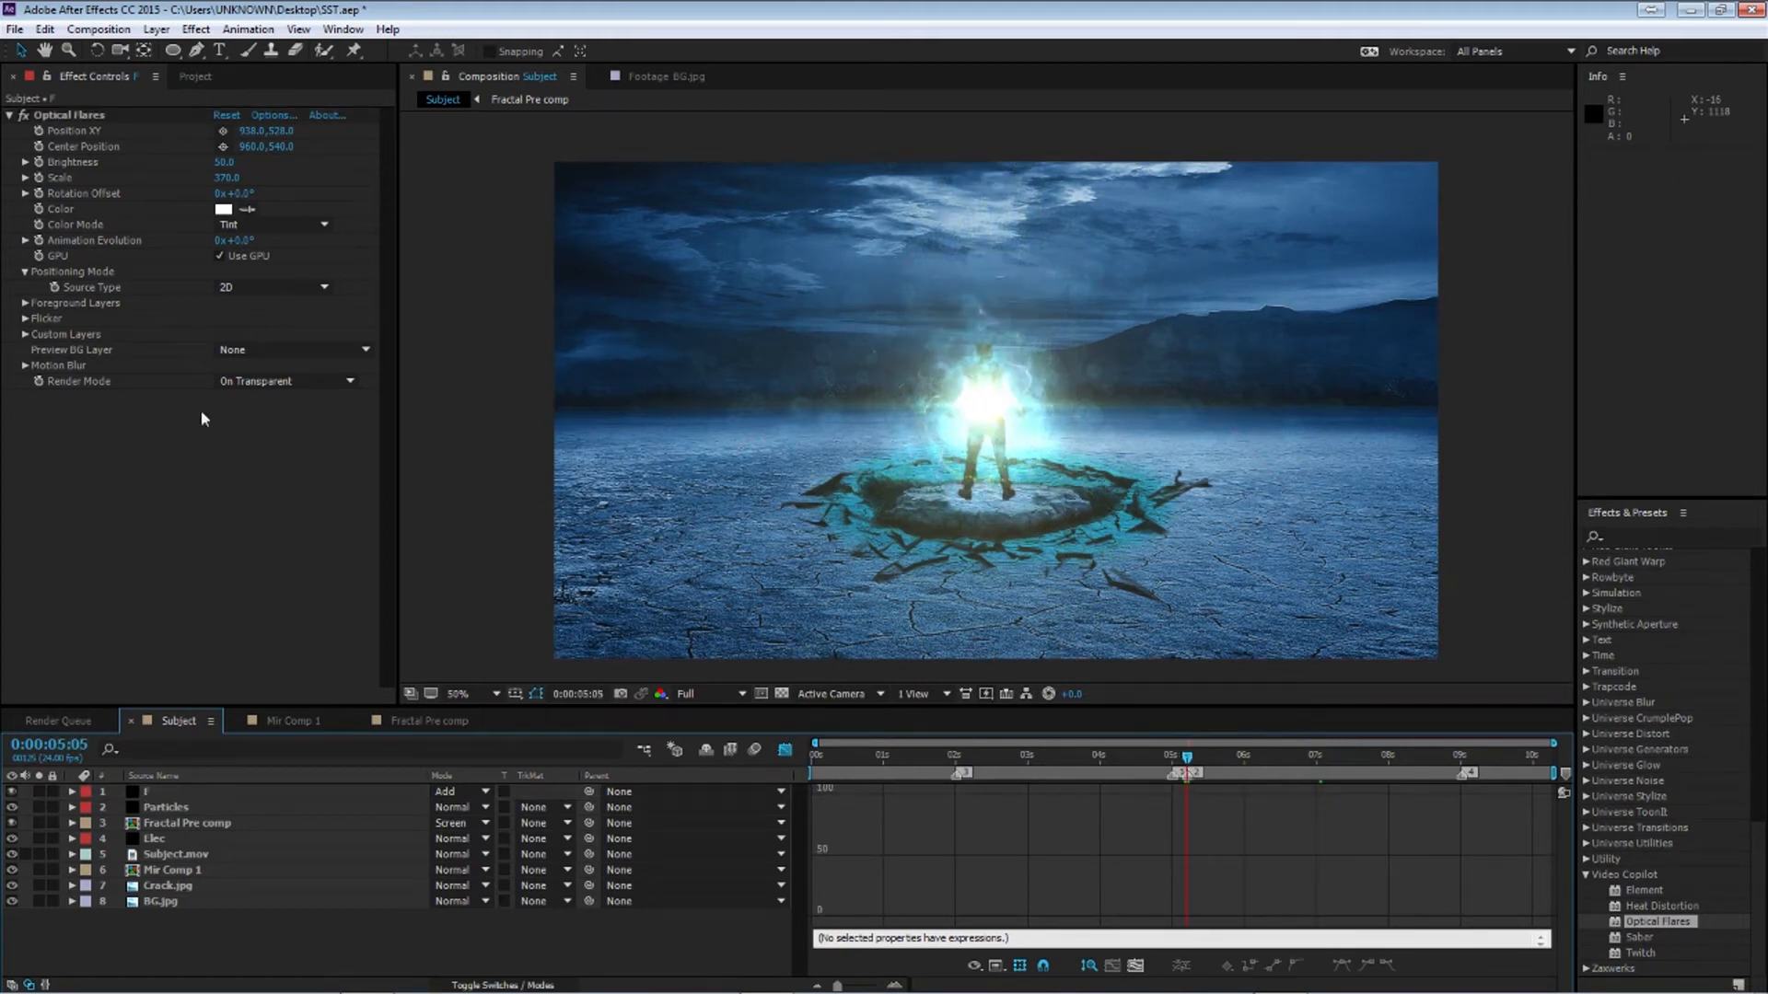
left_click_drag(225, 188, 227, 178)
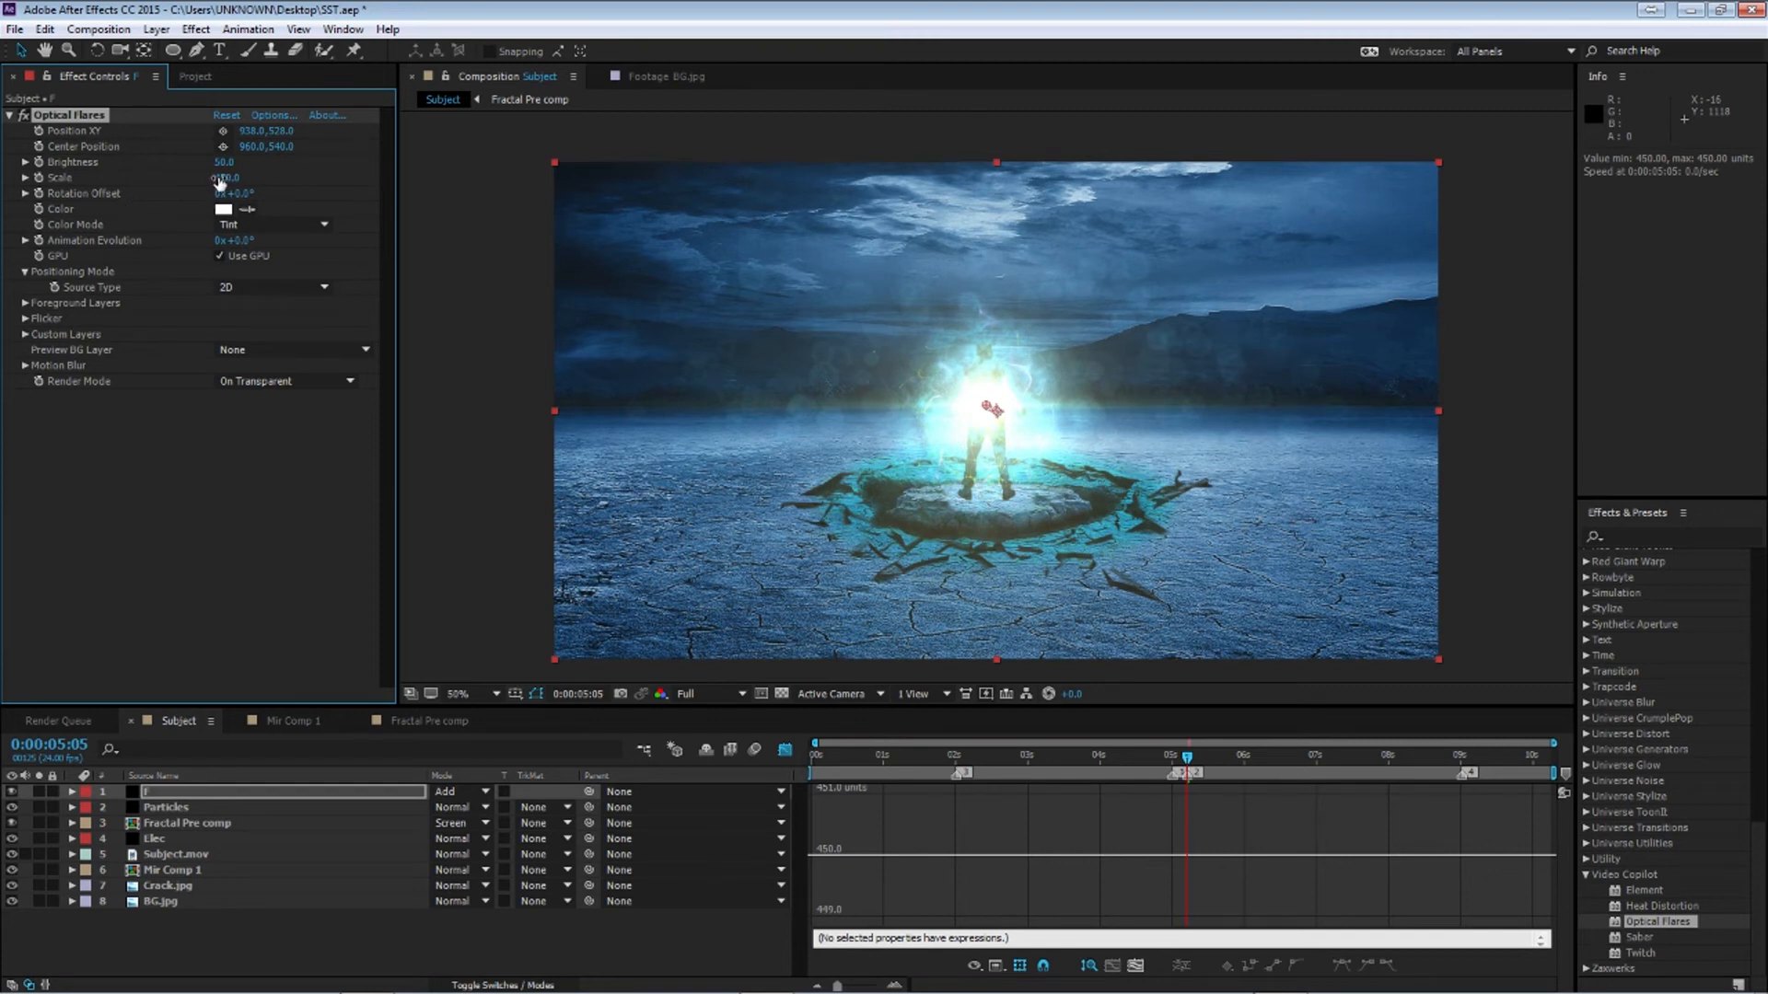
left_click(52, 159)
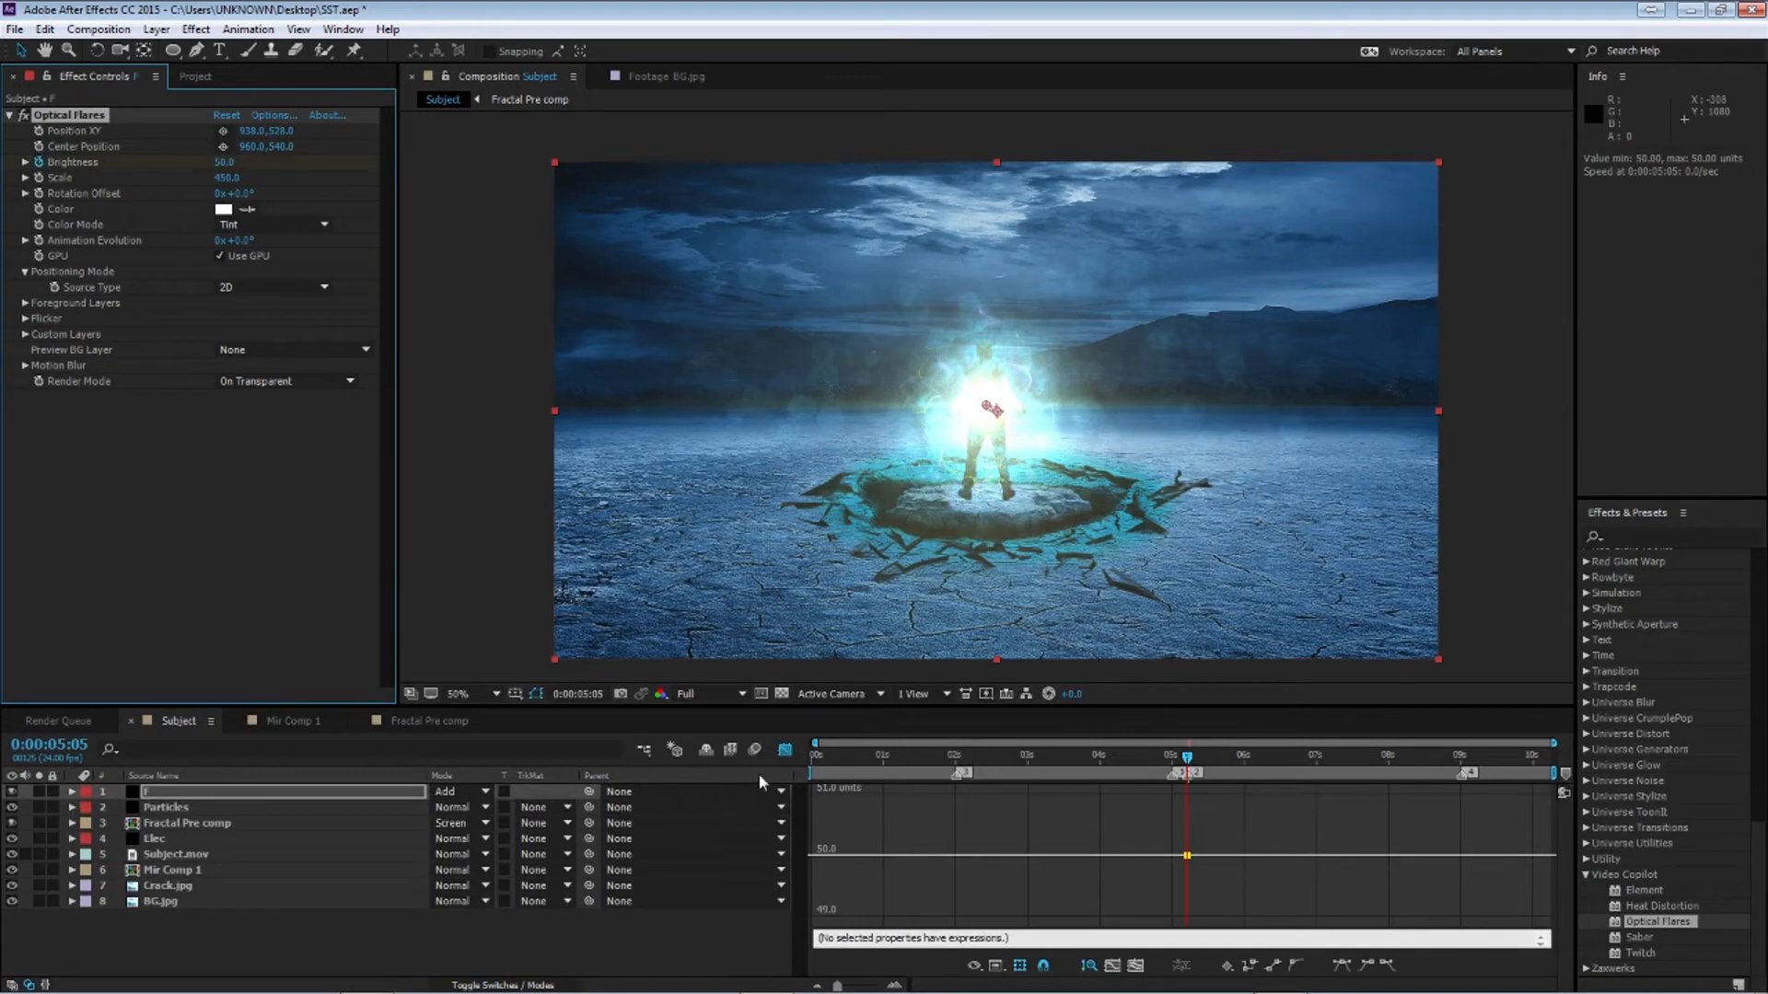
Keyframe the flare Brightness at 0 at 1:22
left_click(784, 749)
left_click_drag(1187, 757, 966, 772)
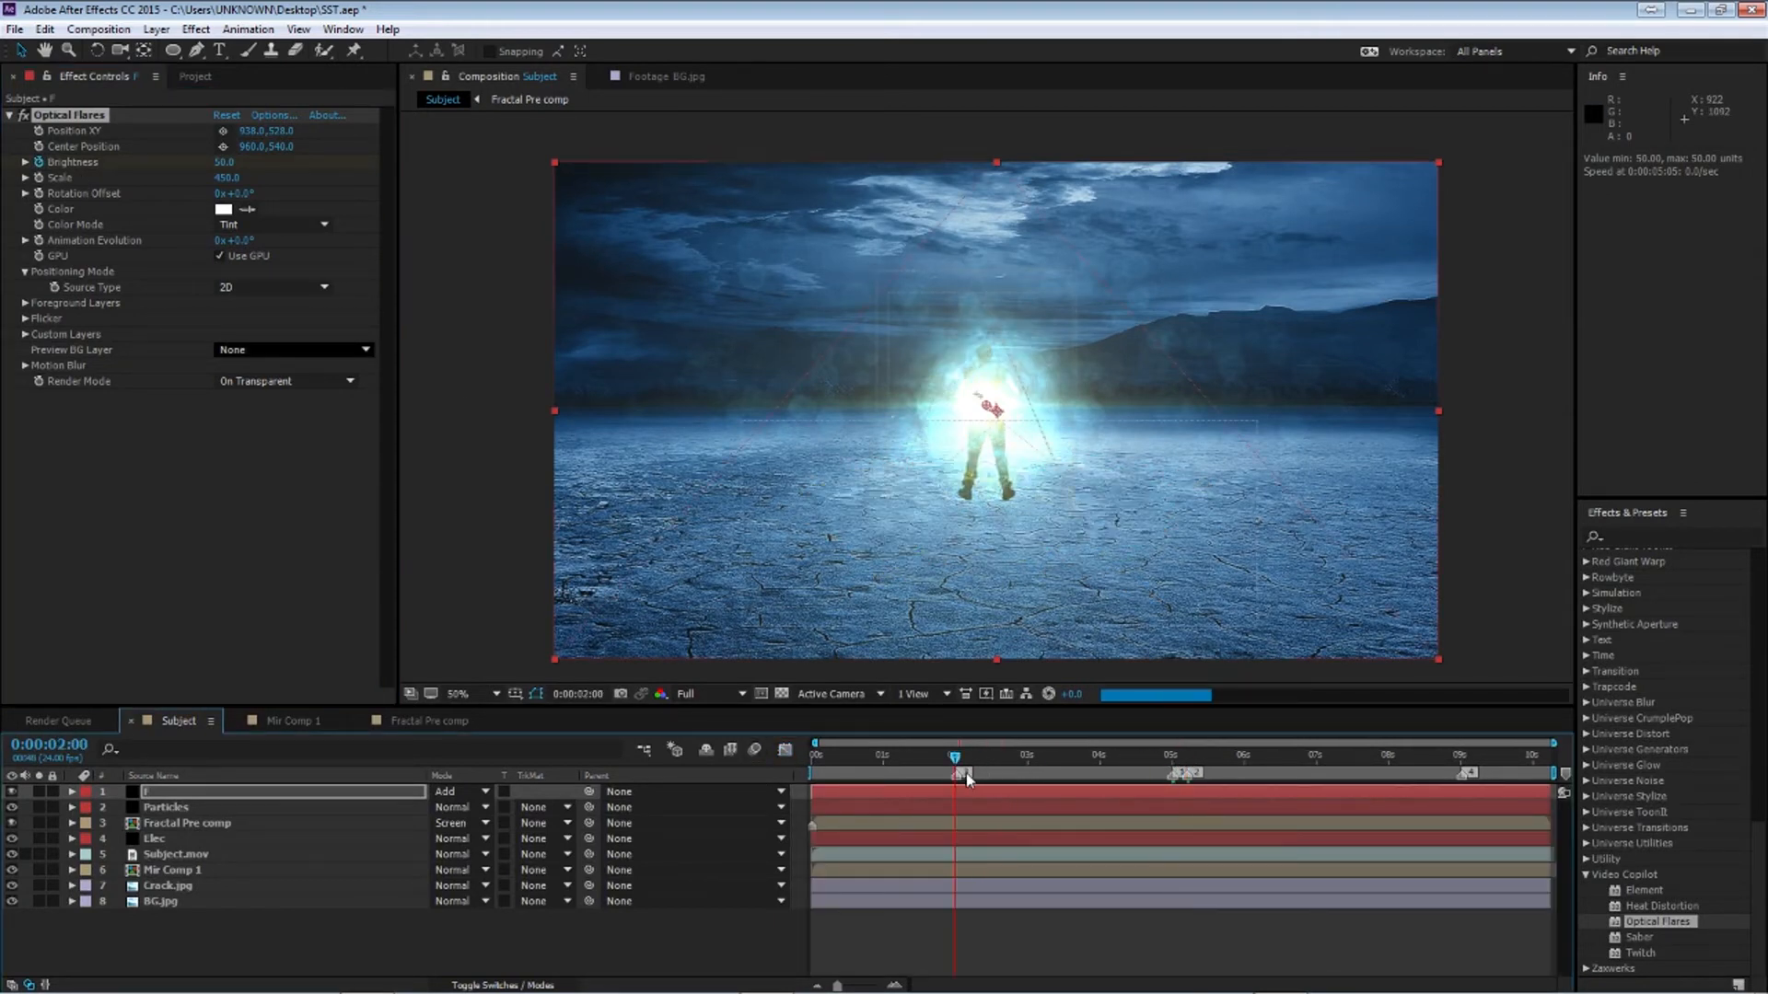
key("Page_Up")
key("Page_Up")
left_click_drag(224, 163, 4, 166)
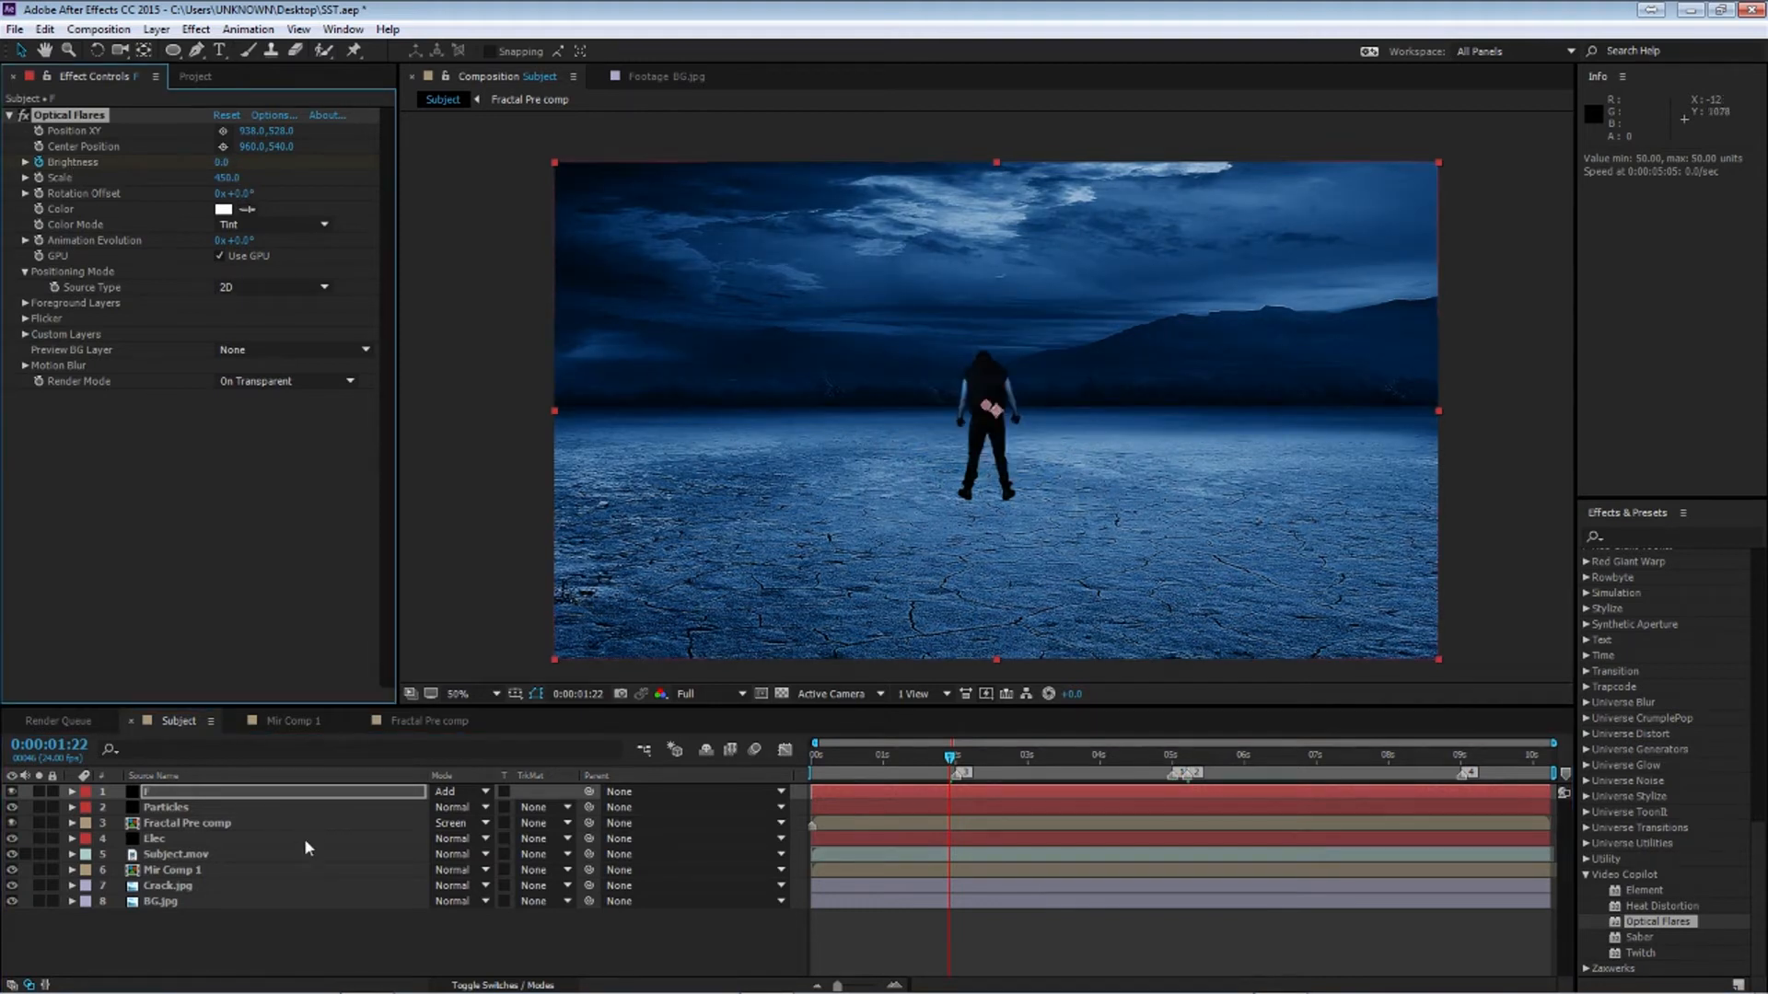
Apply Easy Ease to the Brightness keyframes and stretch the curve handles in the graph editor
key("u")
left_click_drag(926, 803, 1212, 825)
key("F9")
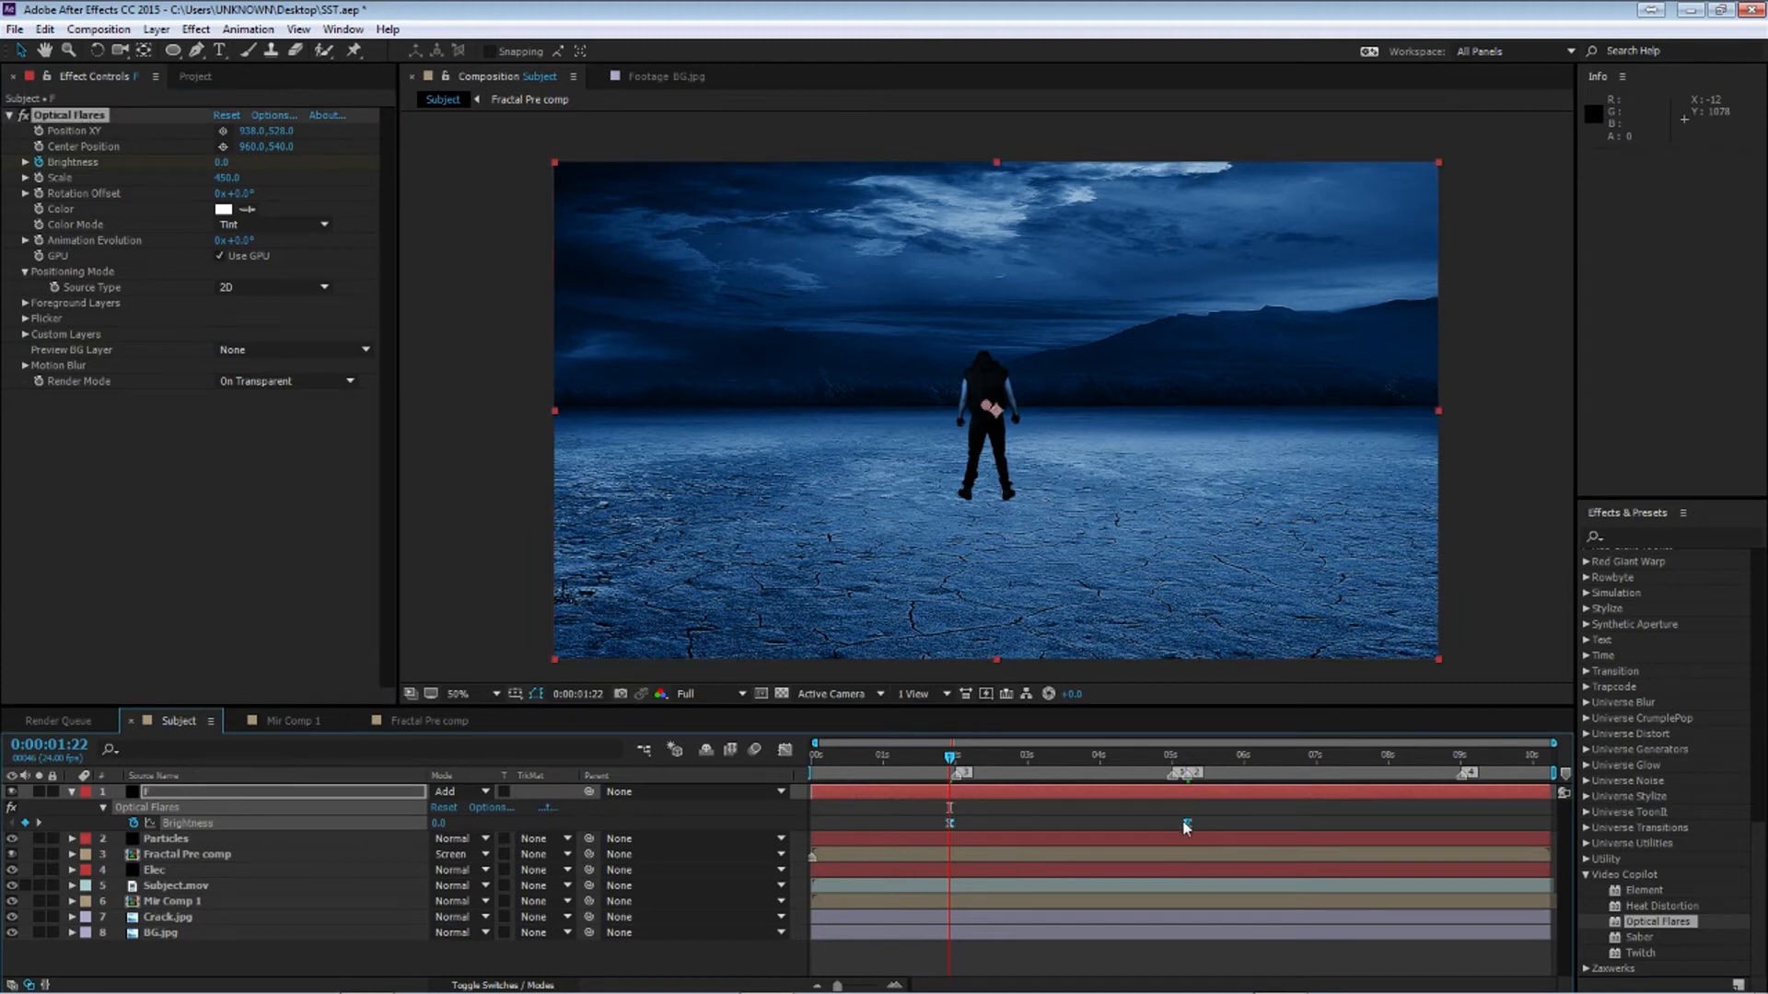
left_click(784, 749)
left_click_drag(886, 899, 1117, 917)
key("space")
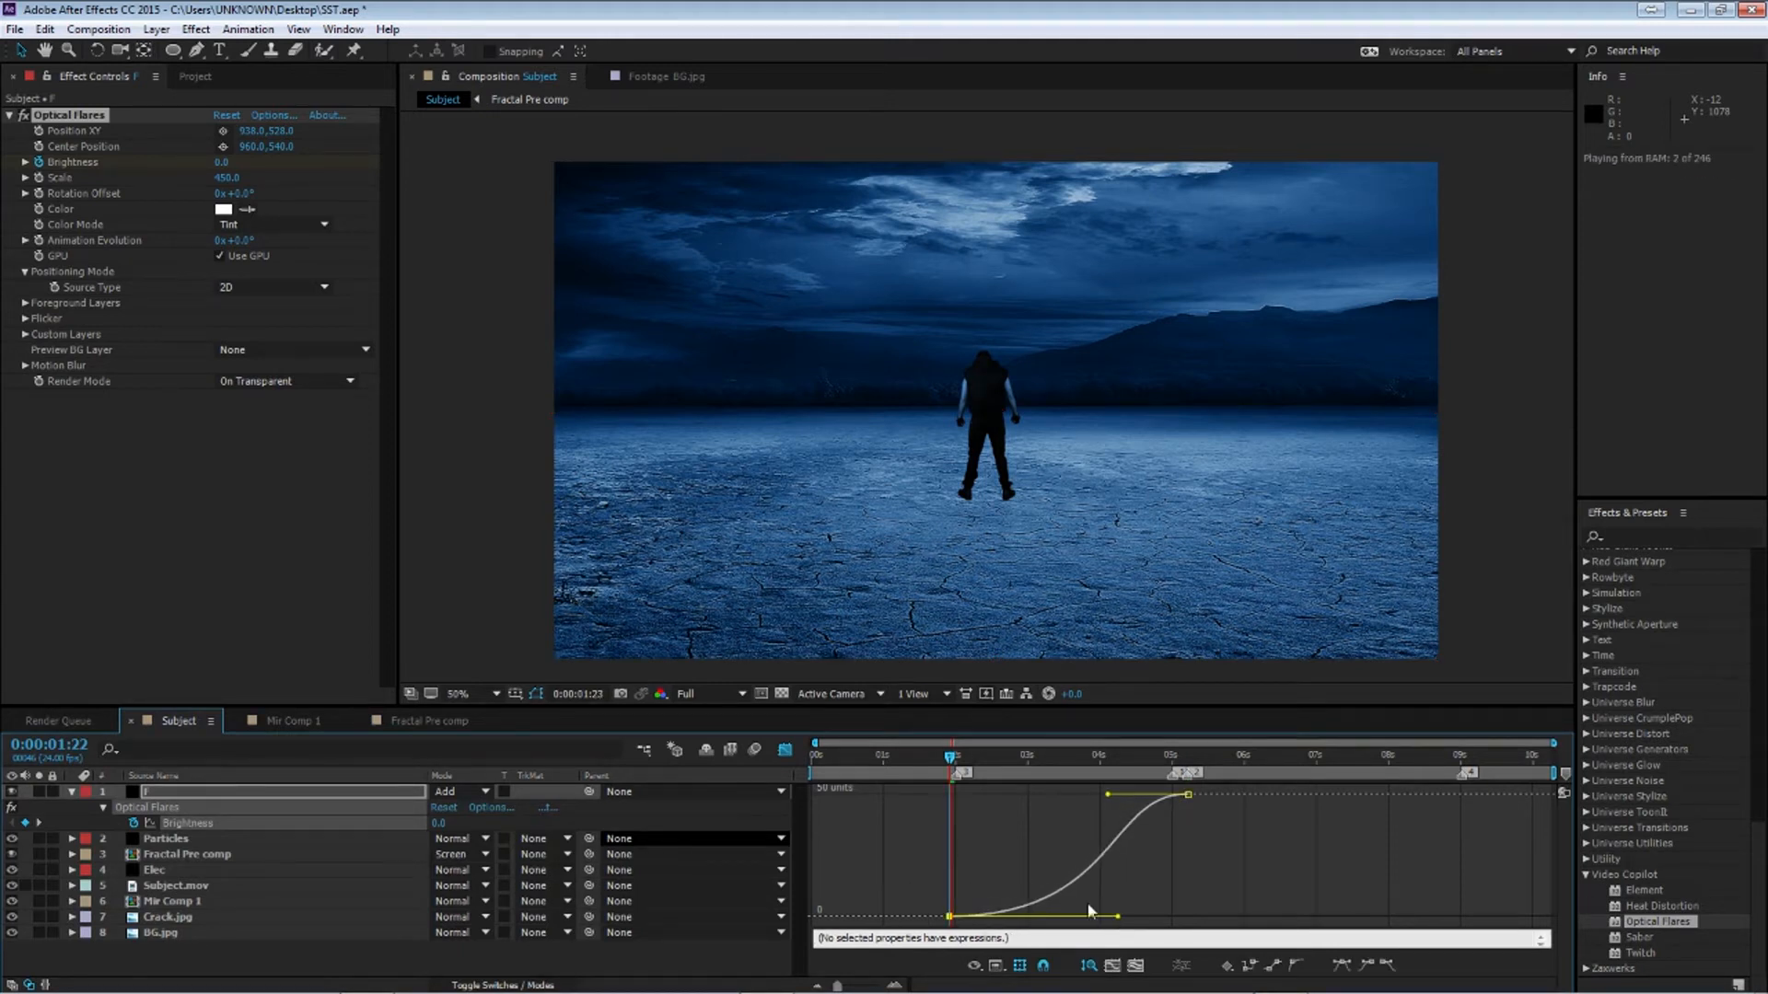
At 5:05, set the flare Scale to 550 and Brightness to 25
left_click_drag(222, 179, 228, 180)
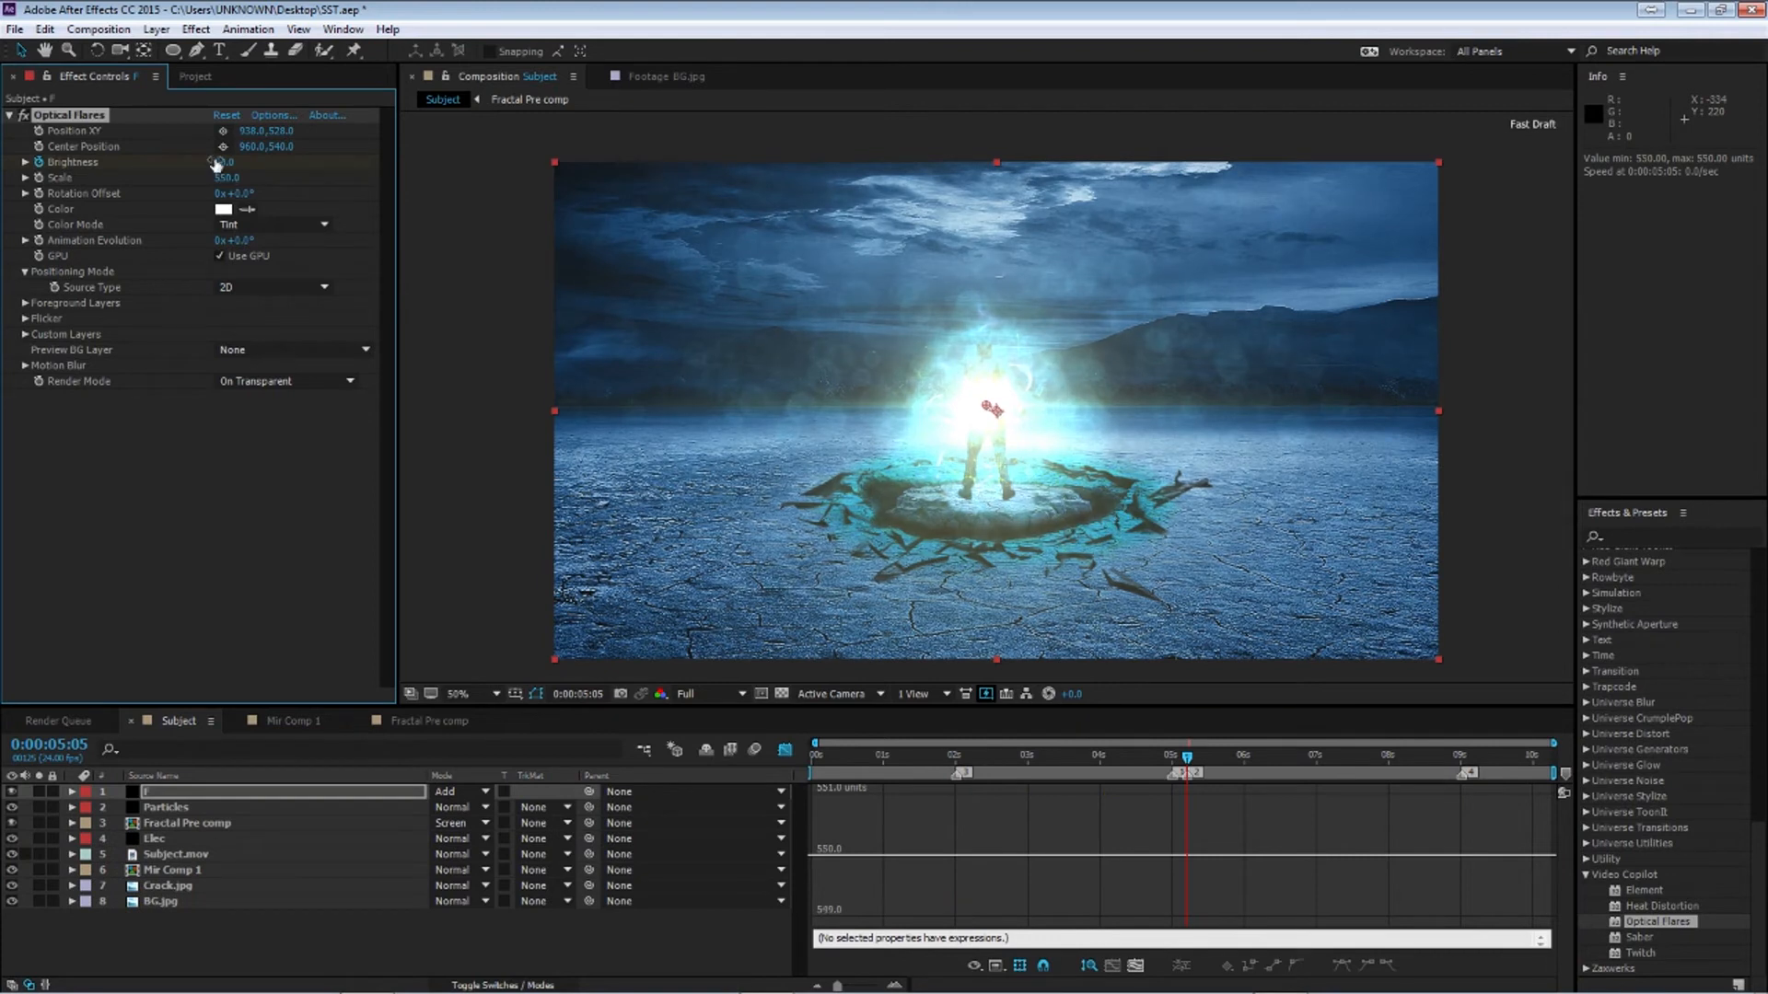
left_click(224, 162)
type("25")
key("Return")
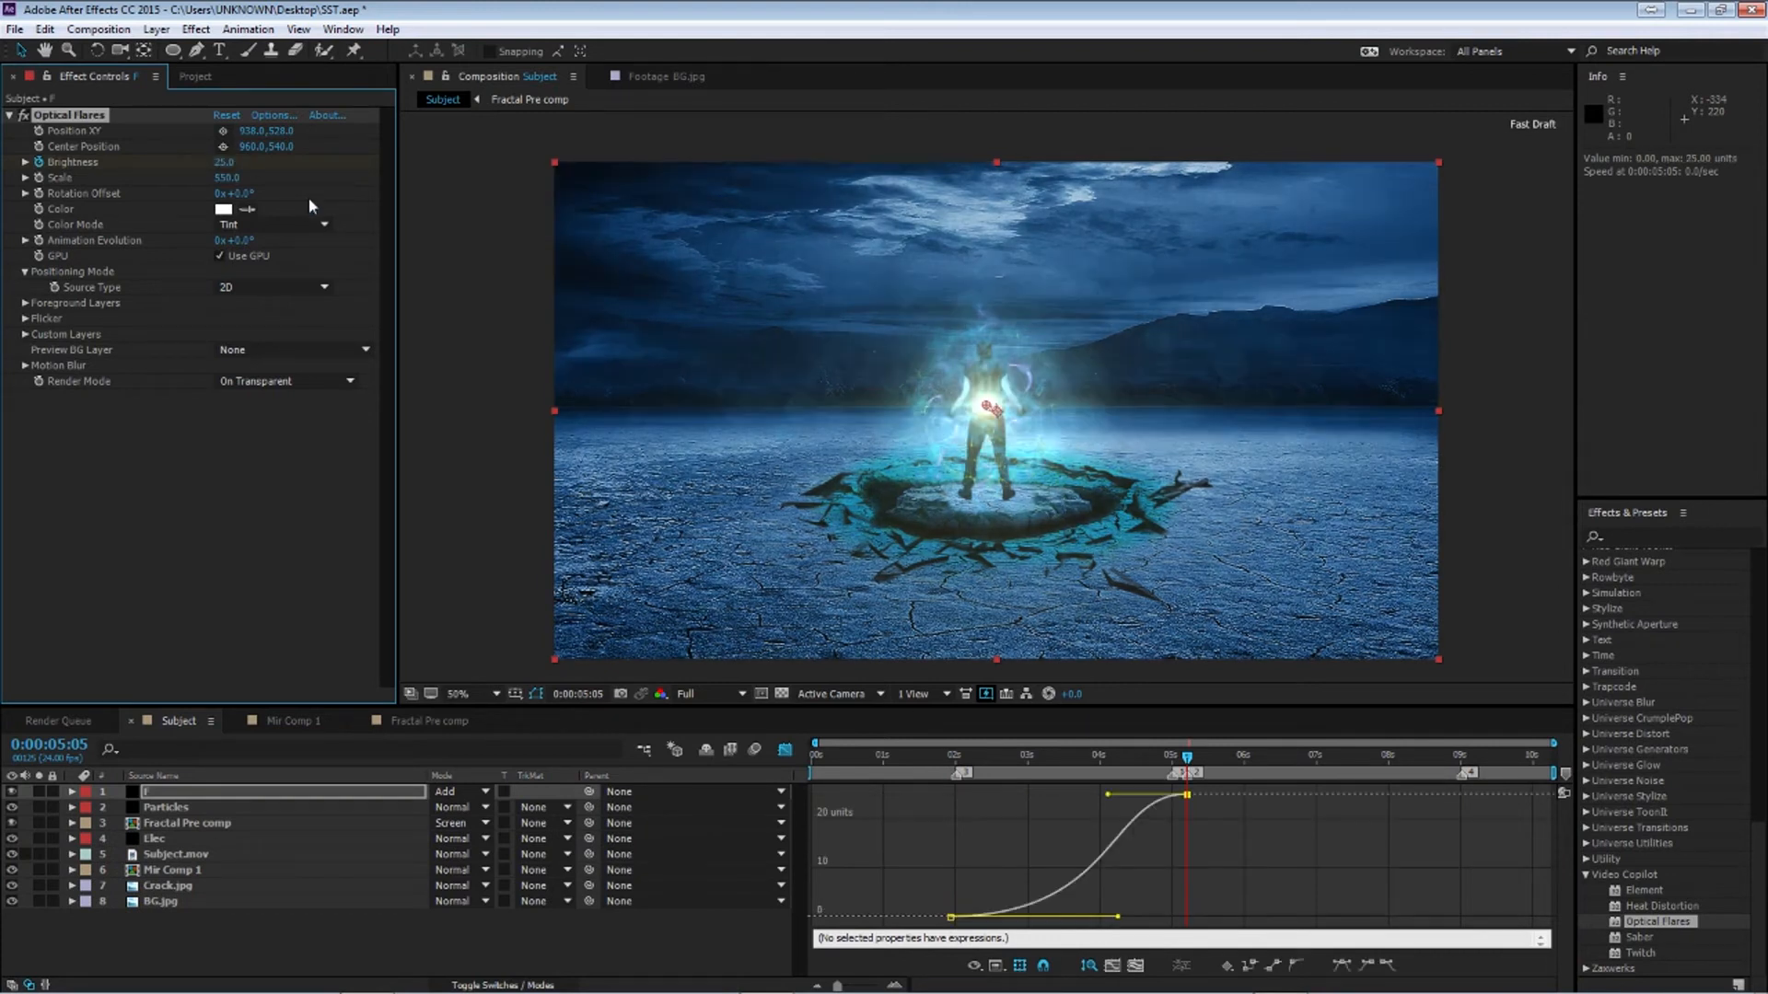
Try to add a wiggle expression to the flare's Scale property
left_click_drag(1189, 757, 1171, 793)
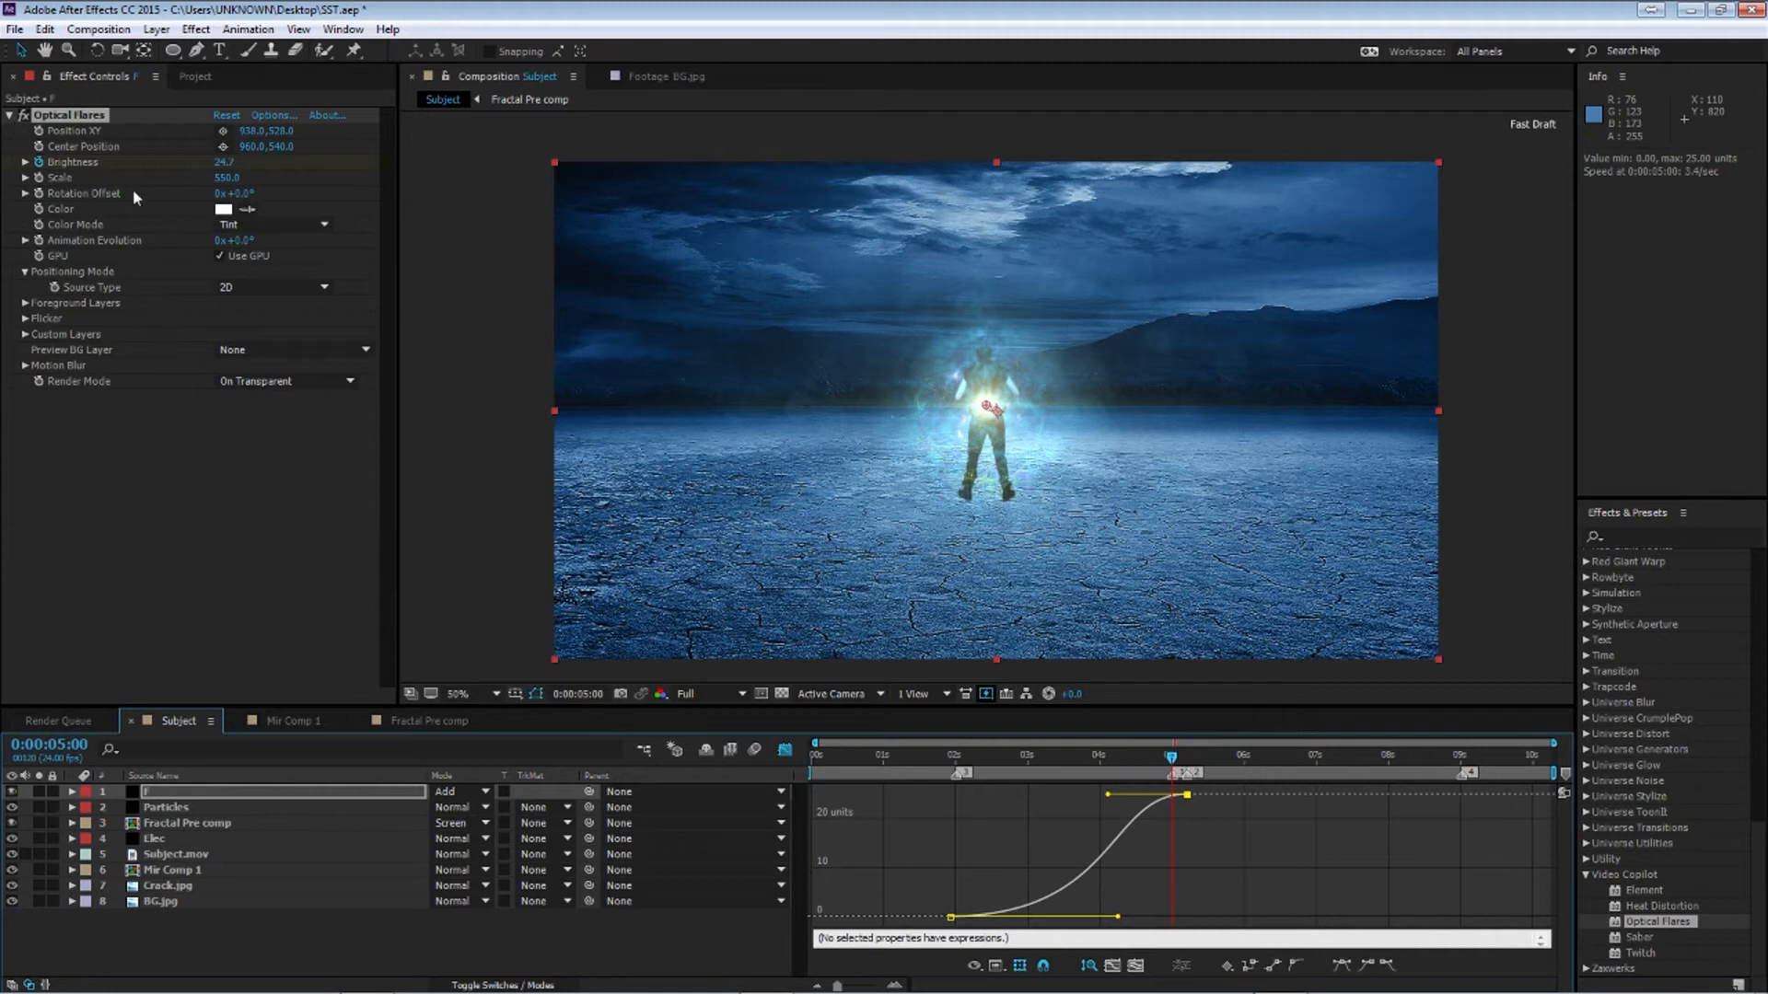
left_click(38, 177, "alt")
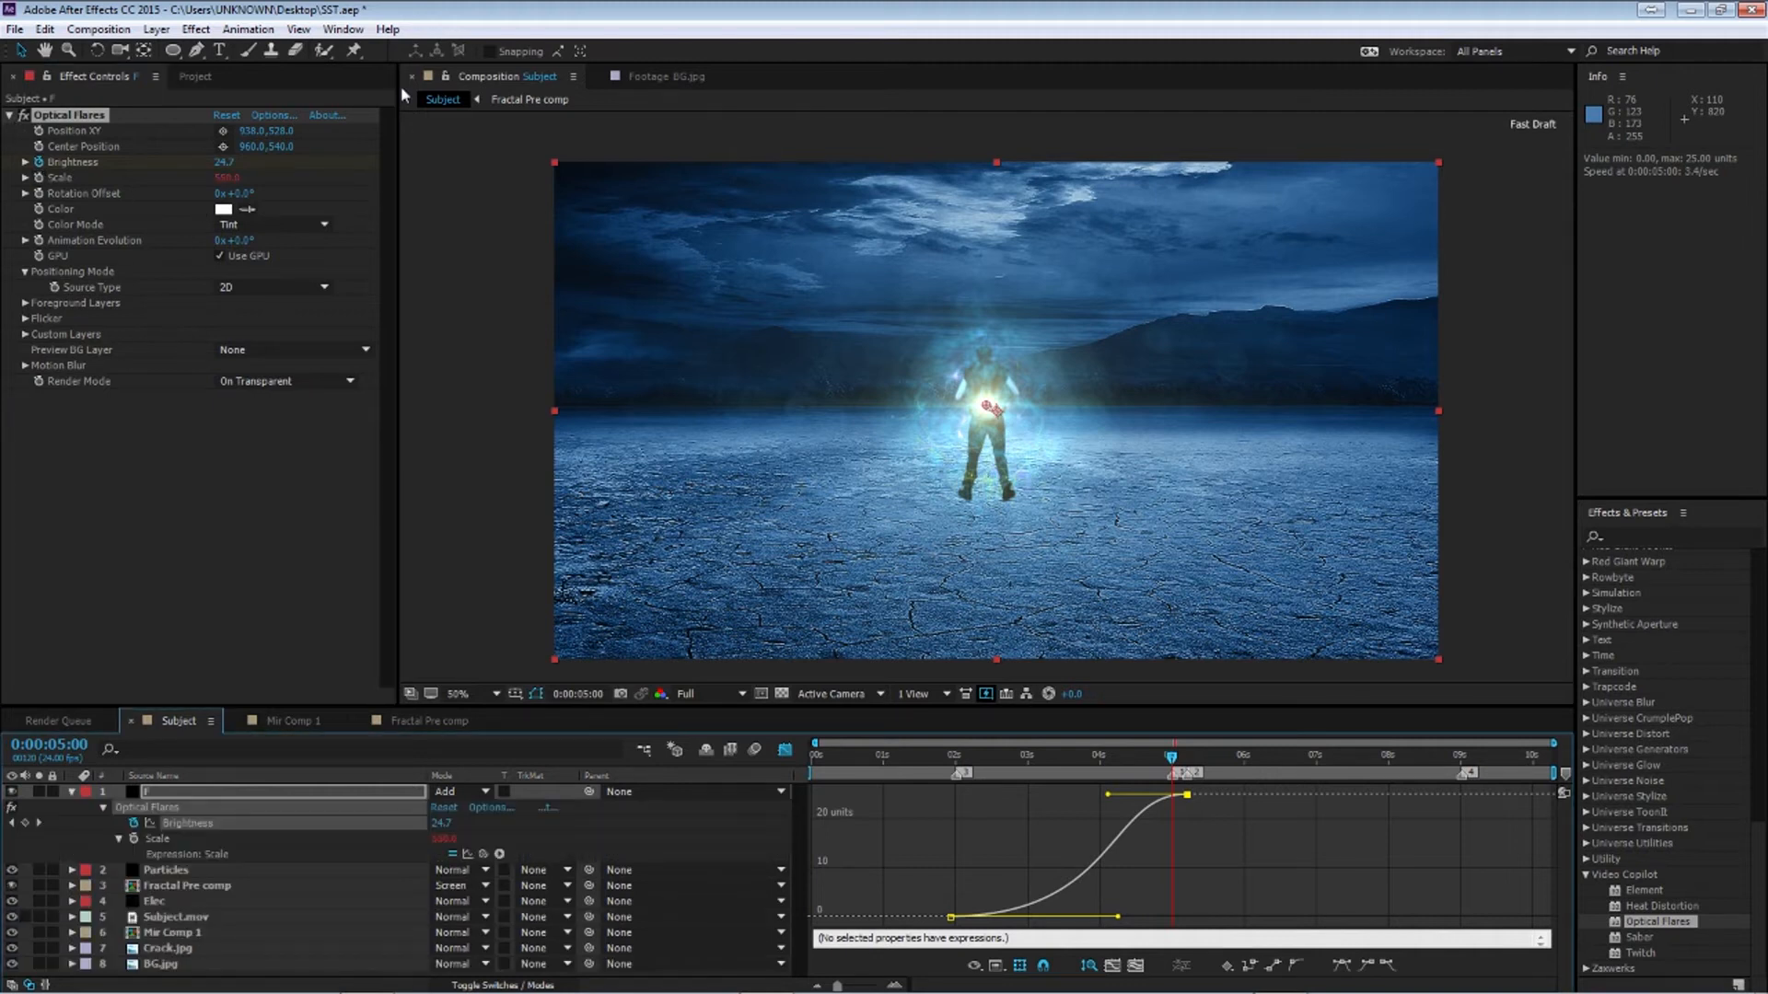
key("w")
key("i")
key("g")
key("g")
key("l")
key("e")
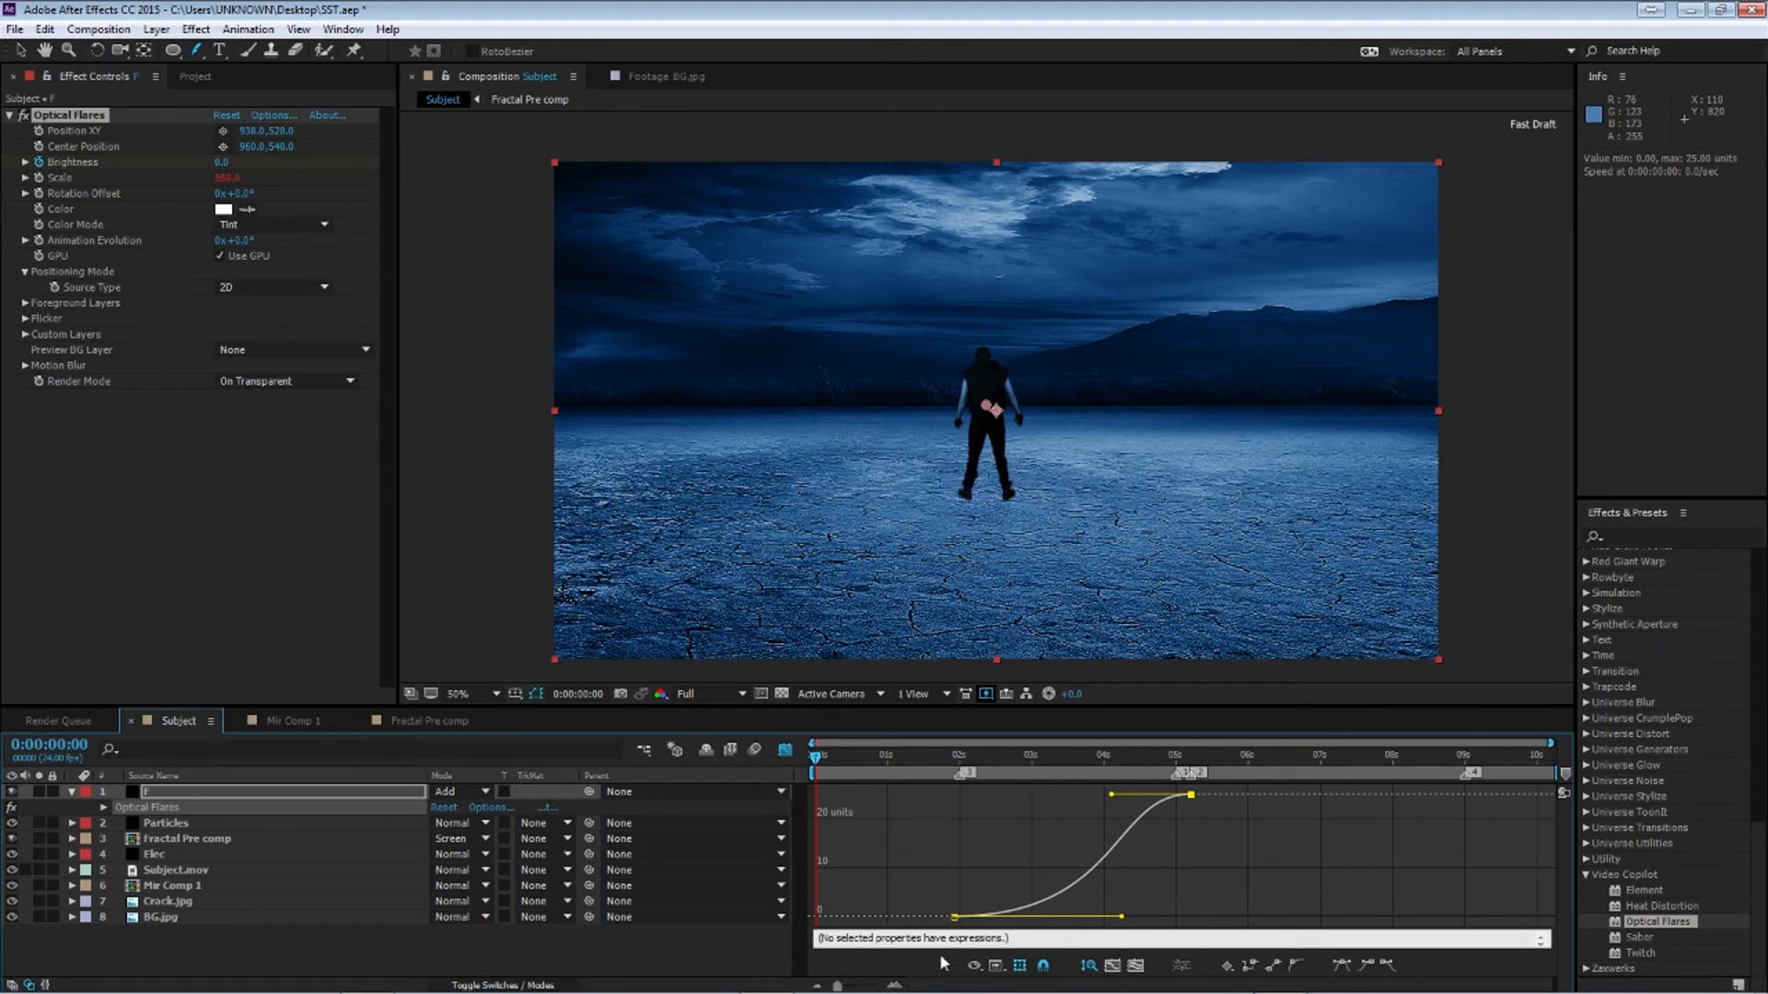
Add a wiggle(100,100) expression to the Optical Flares Scale property
left_click(785, 750)
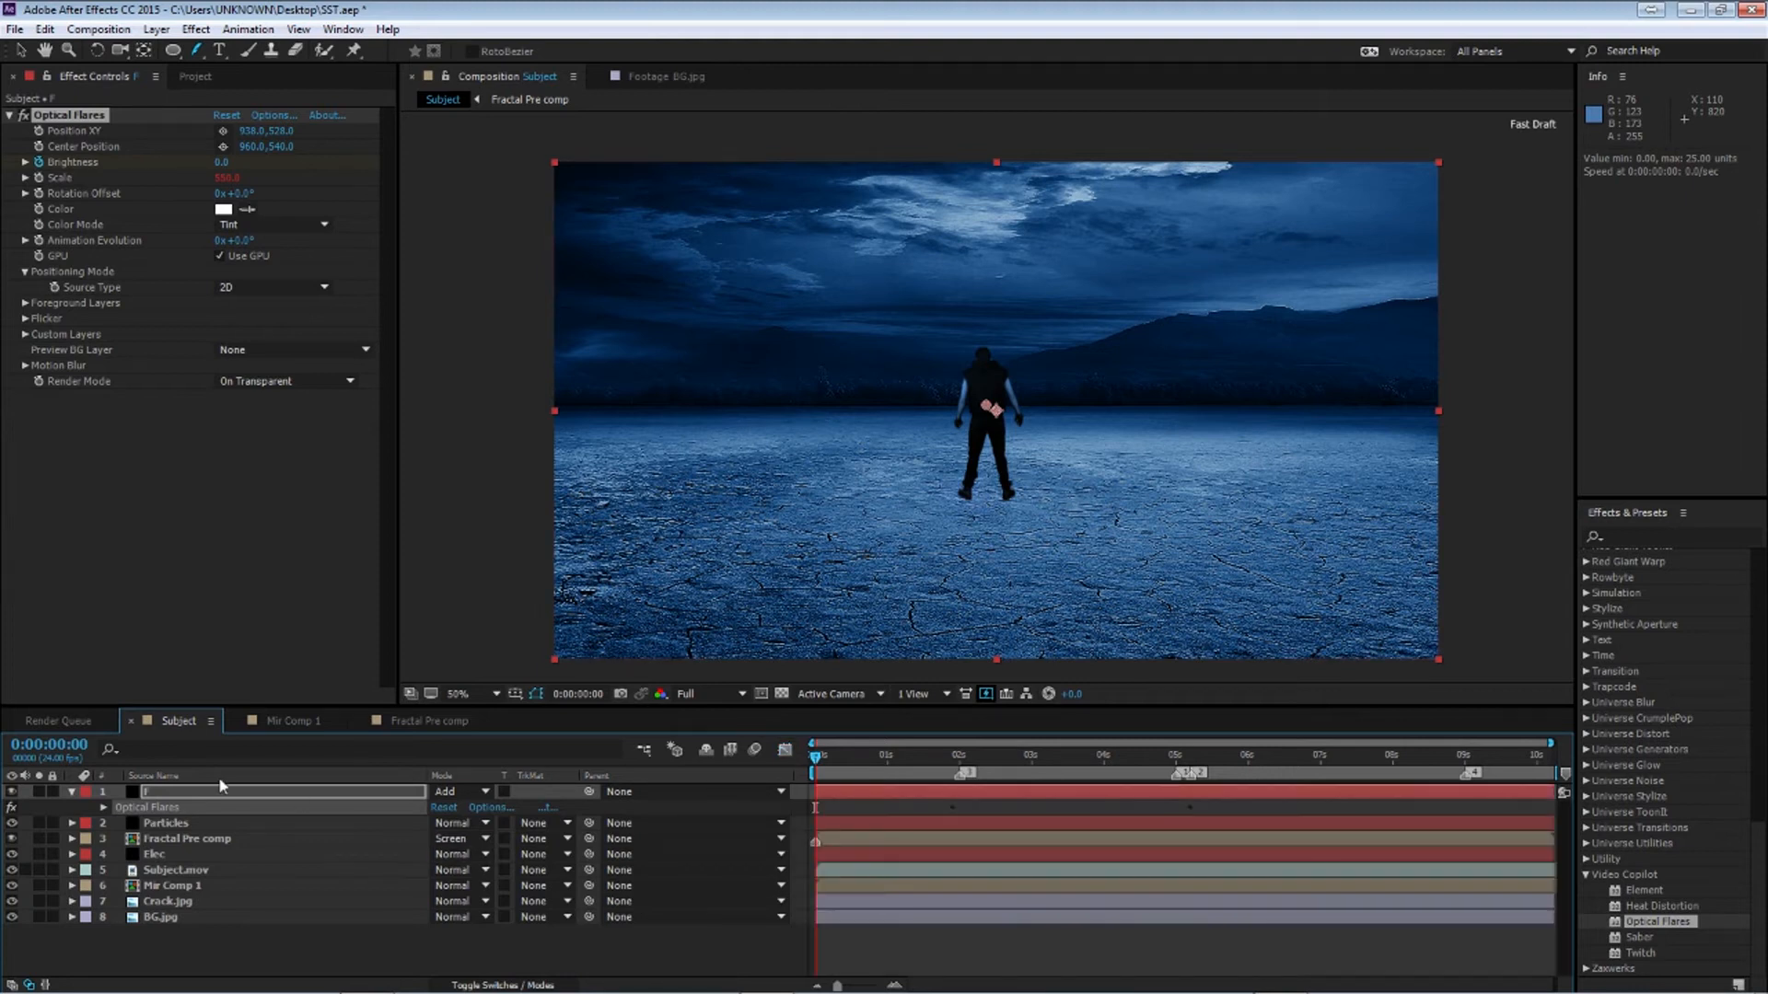
left_click(102, 807)
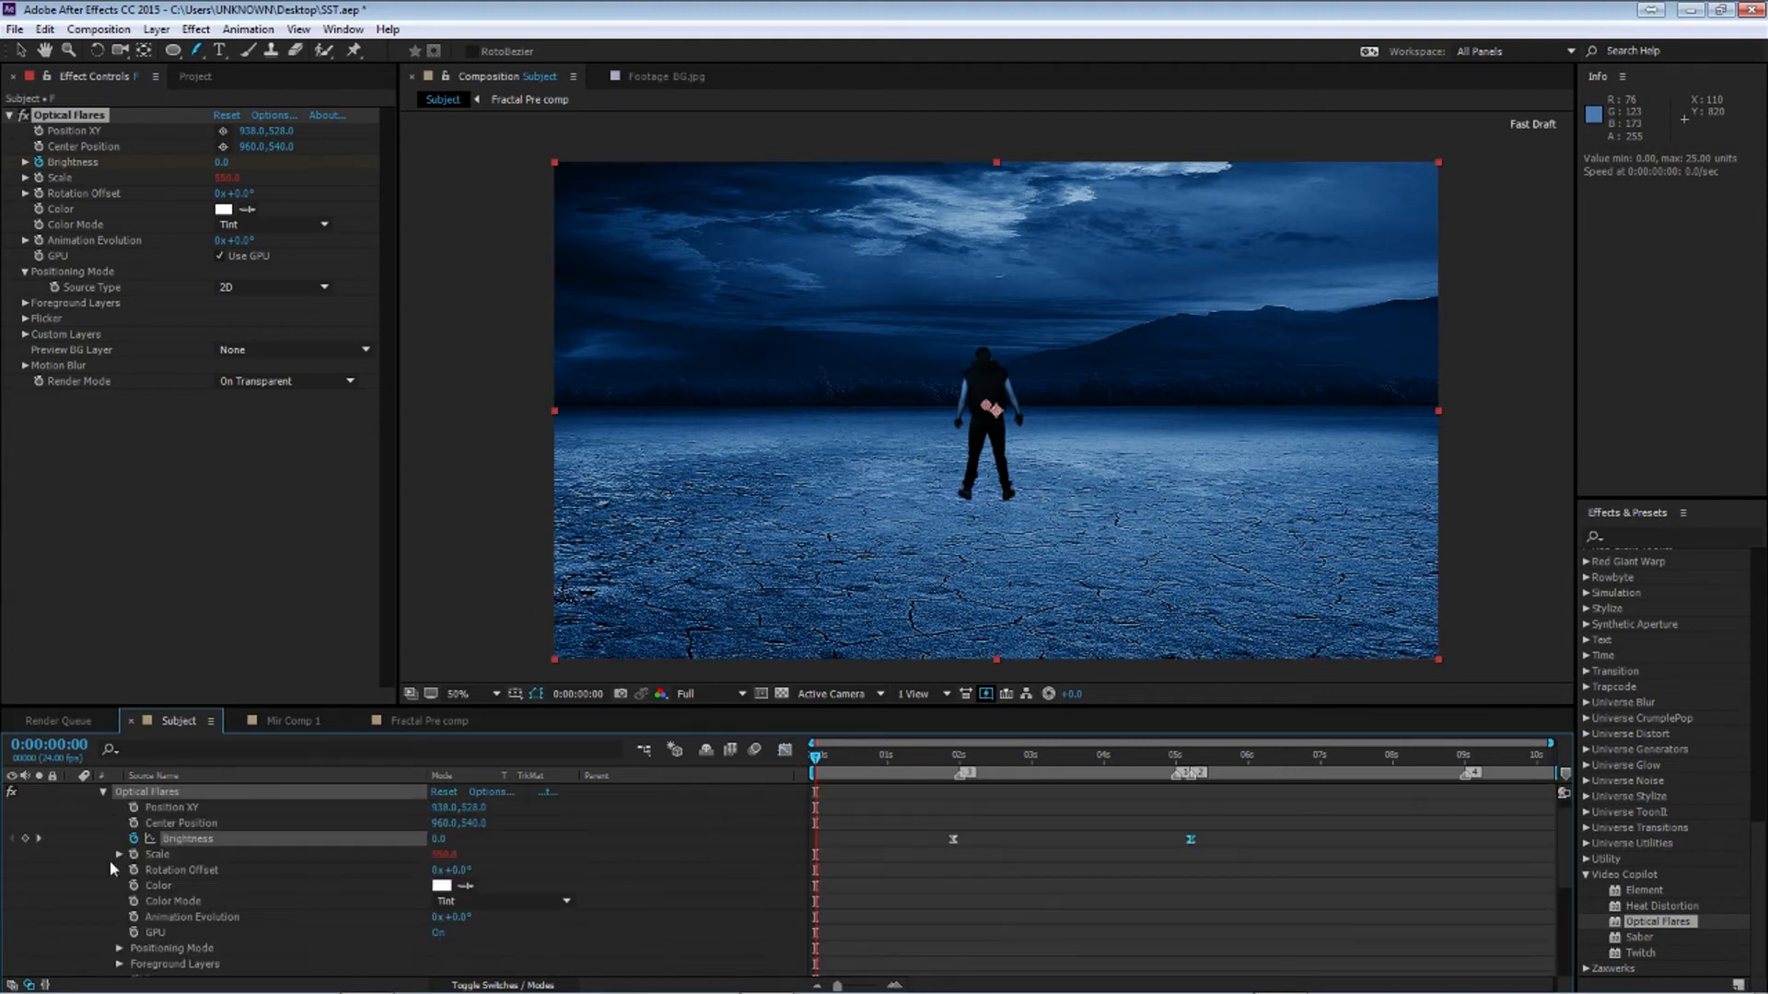
left_click(120, 858)
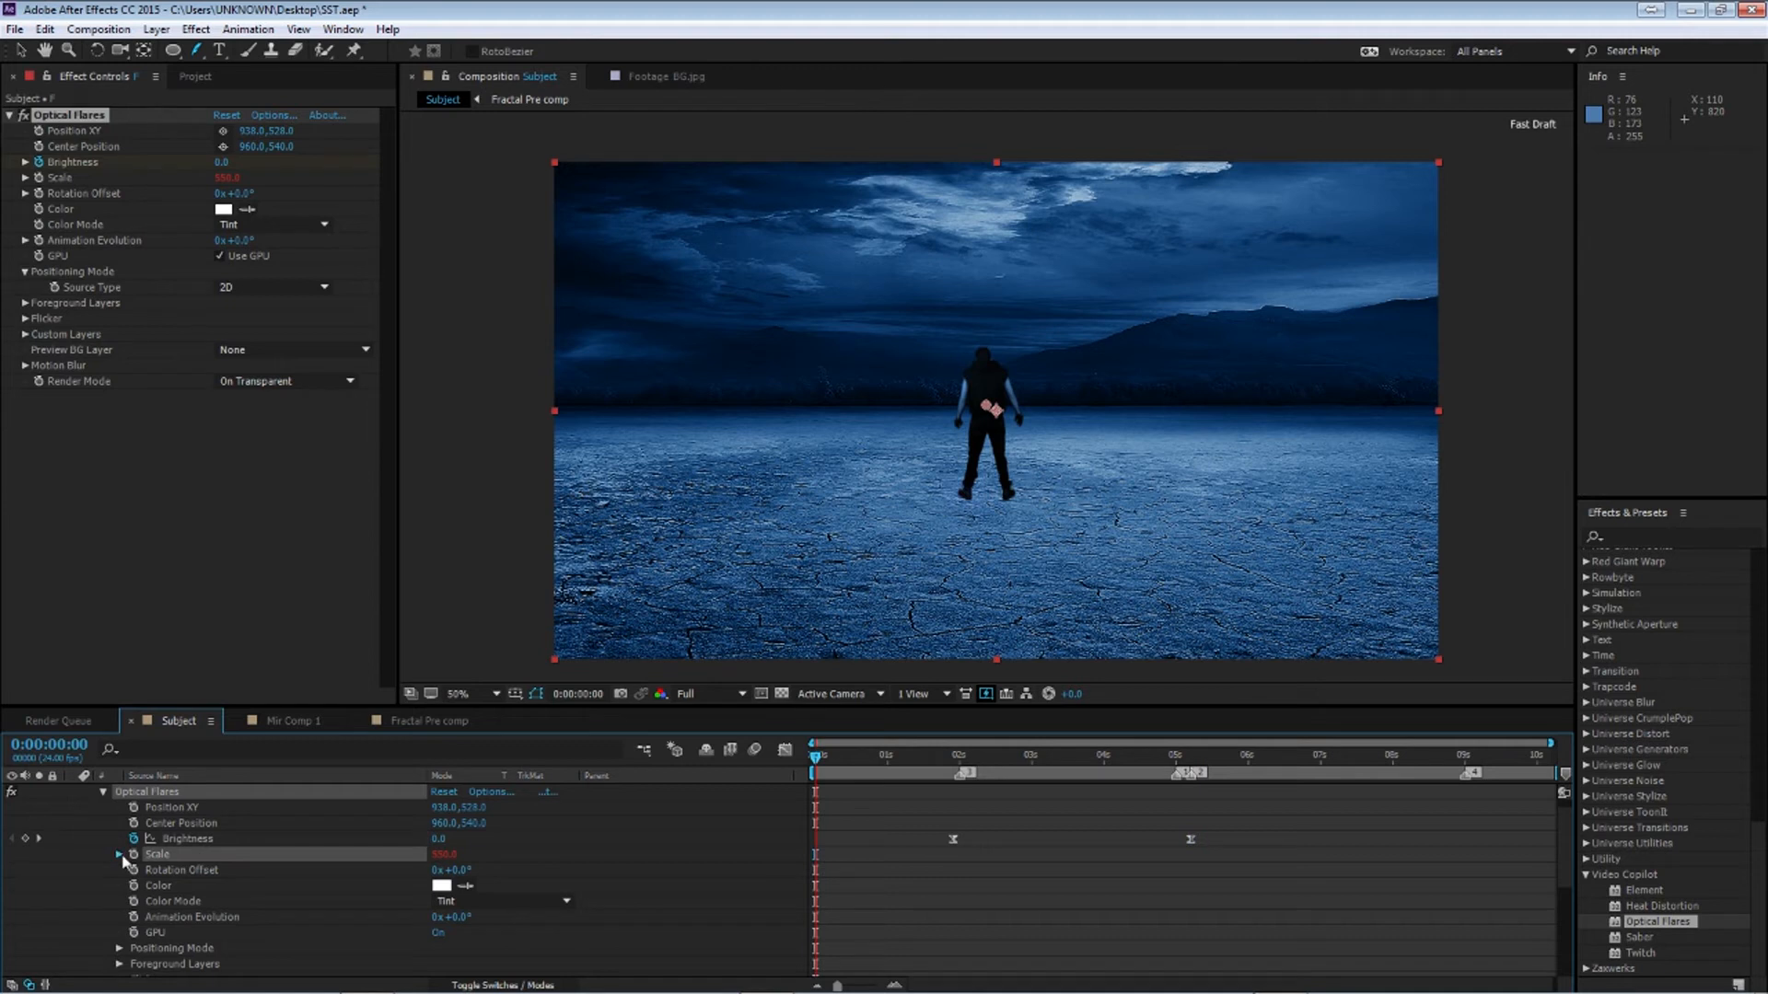
left_click(134, 855, "alt")
left_click(872, 869)
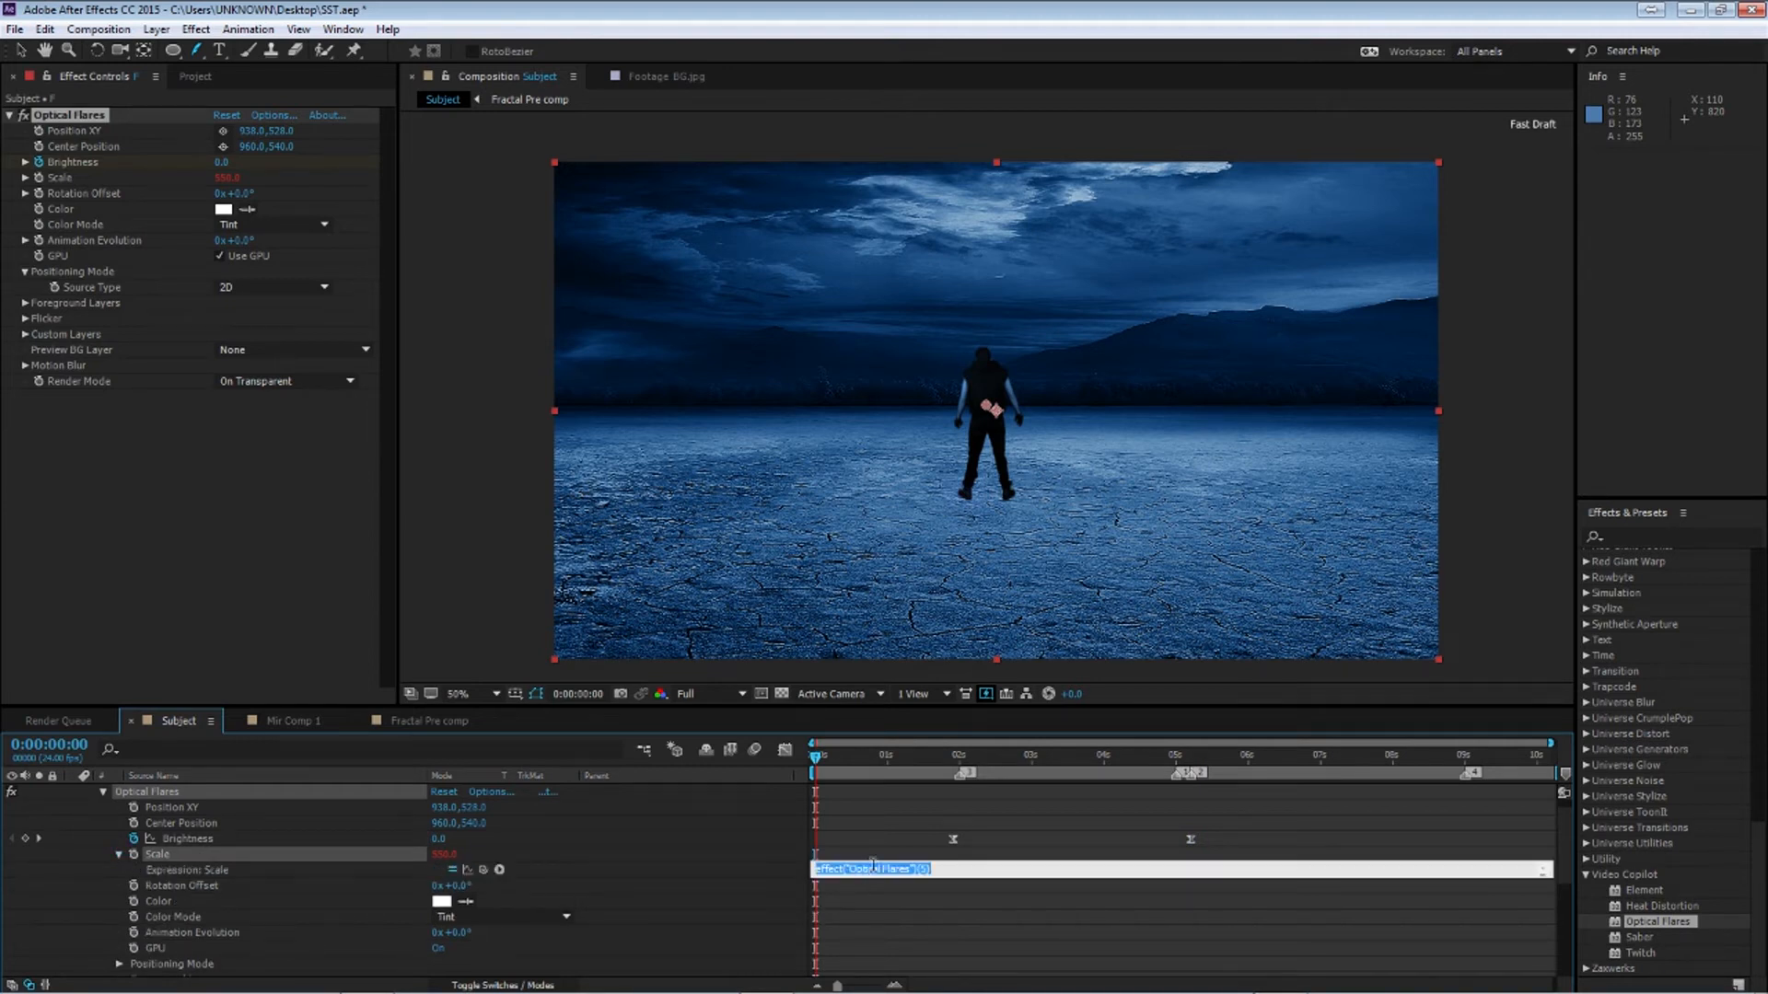
type("w")
key("KP_Enter")
key("space")
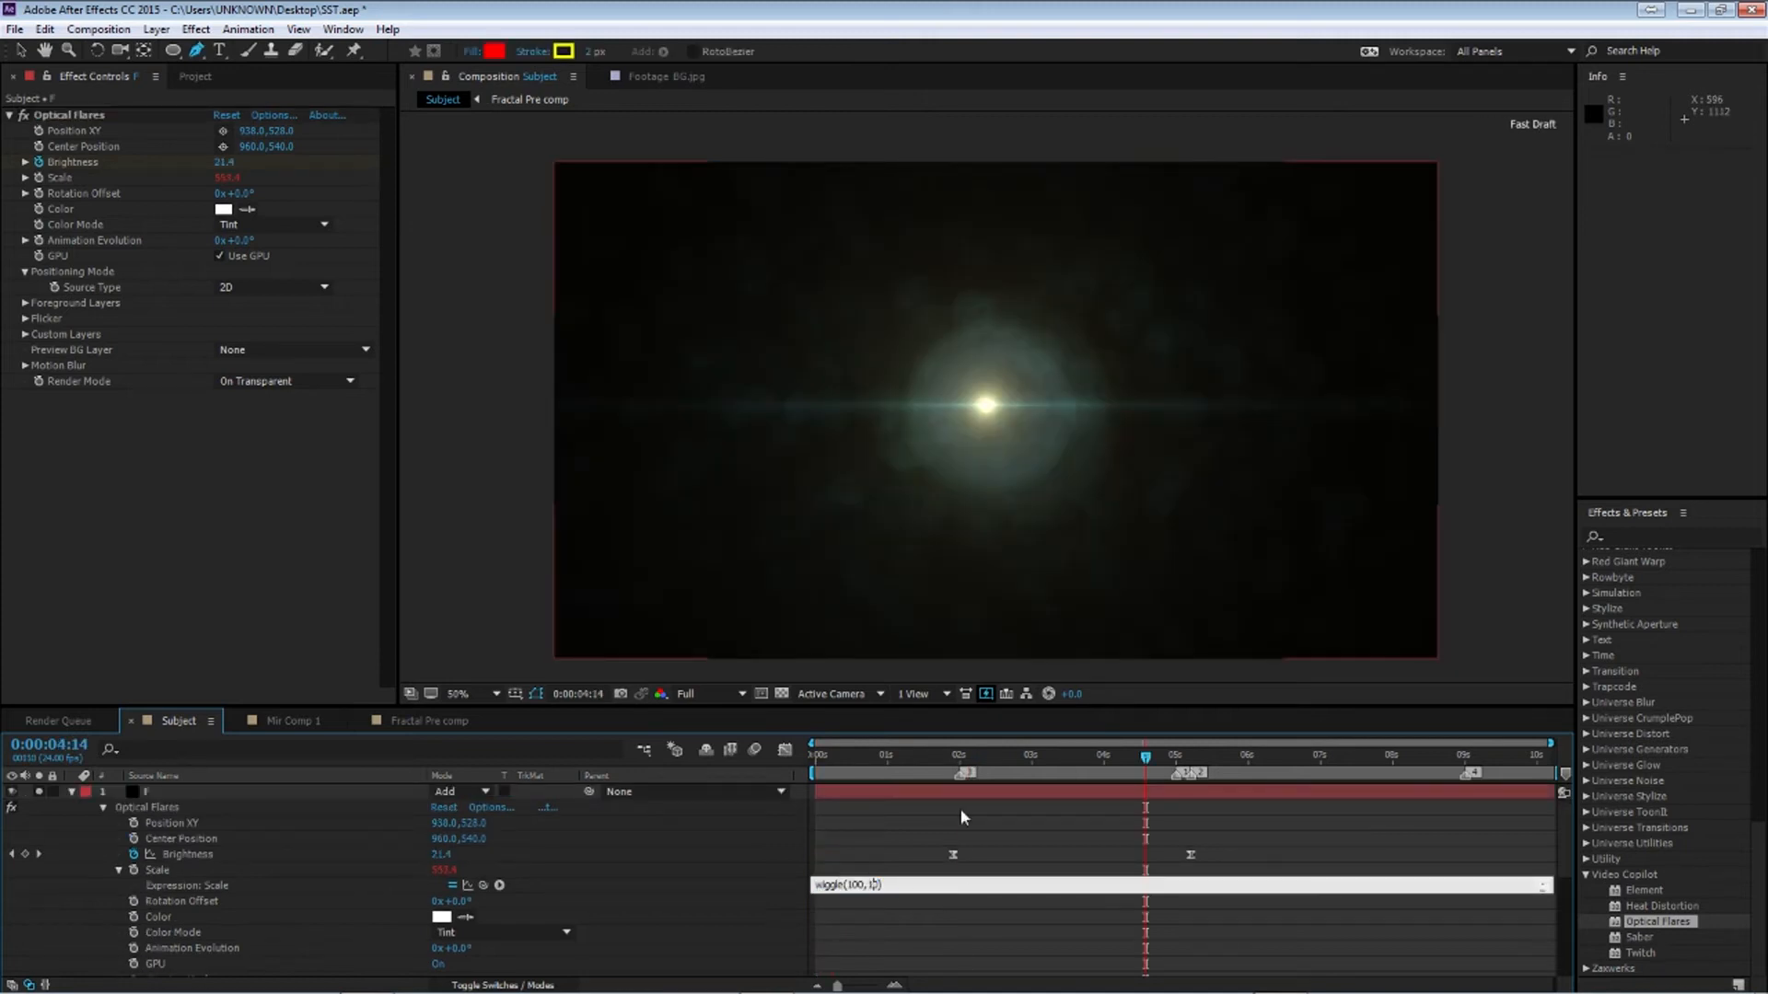
type("00")
key("KP_Enter")
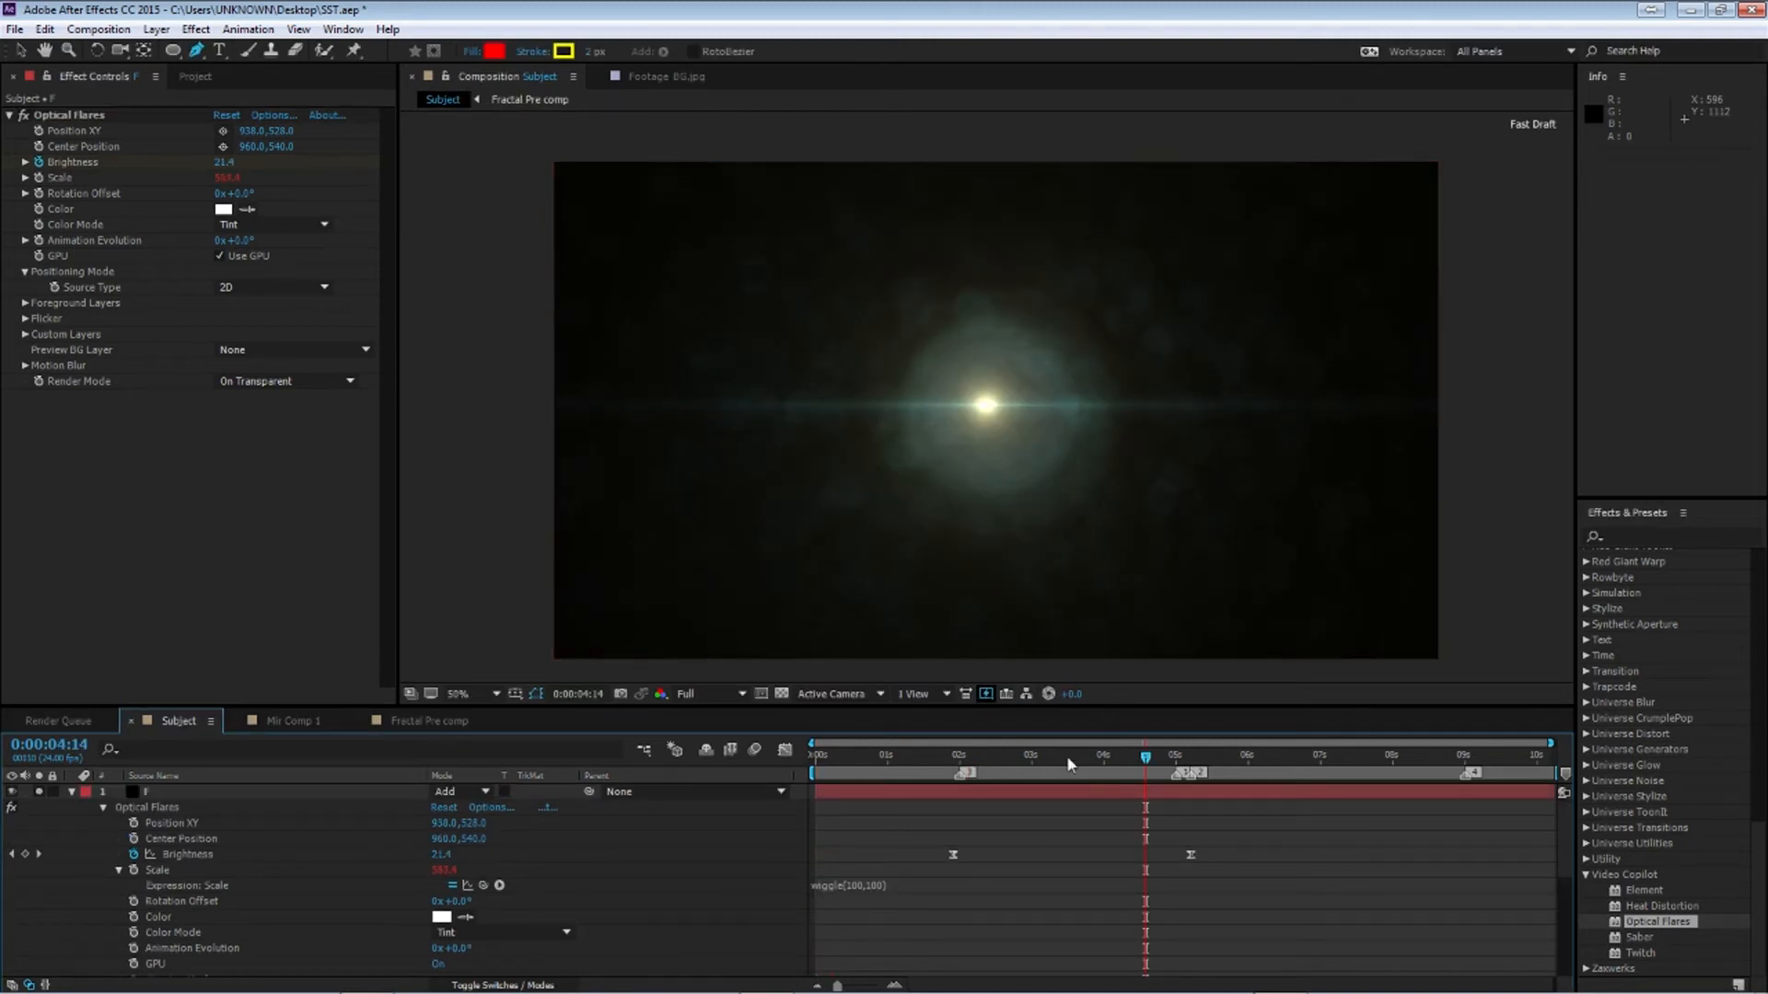
Scrub and play the timeline to preview the wiggling flare
left_click(947, 751)
left_click(864, 888)
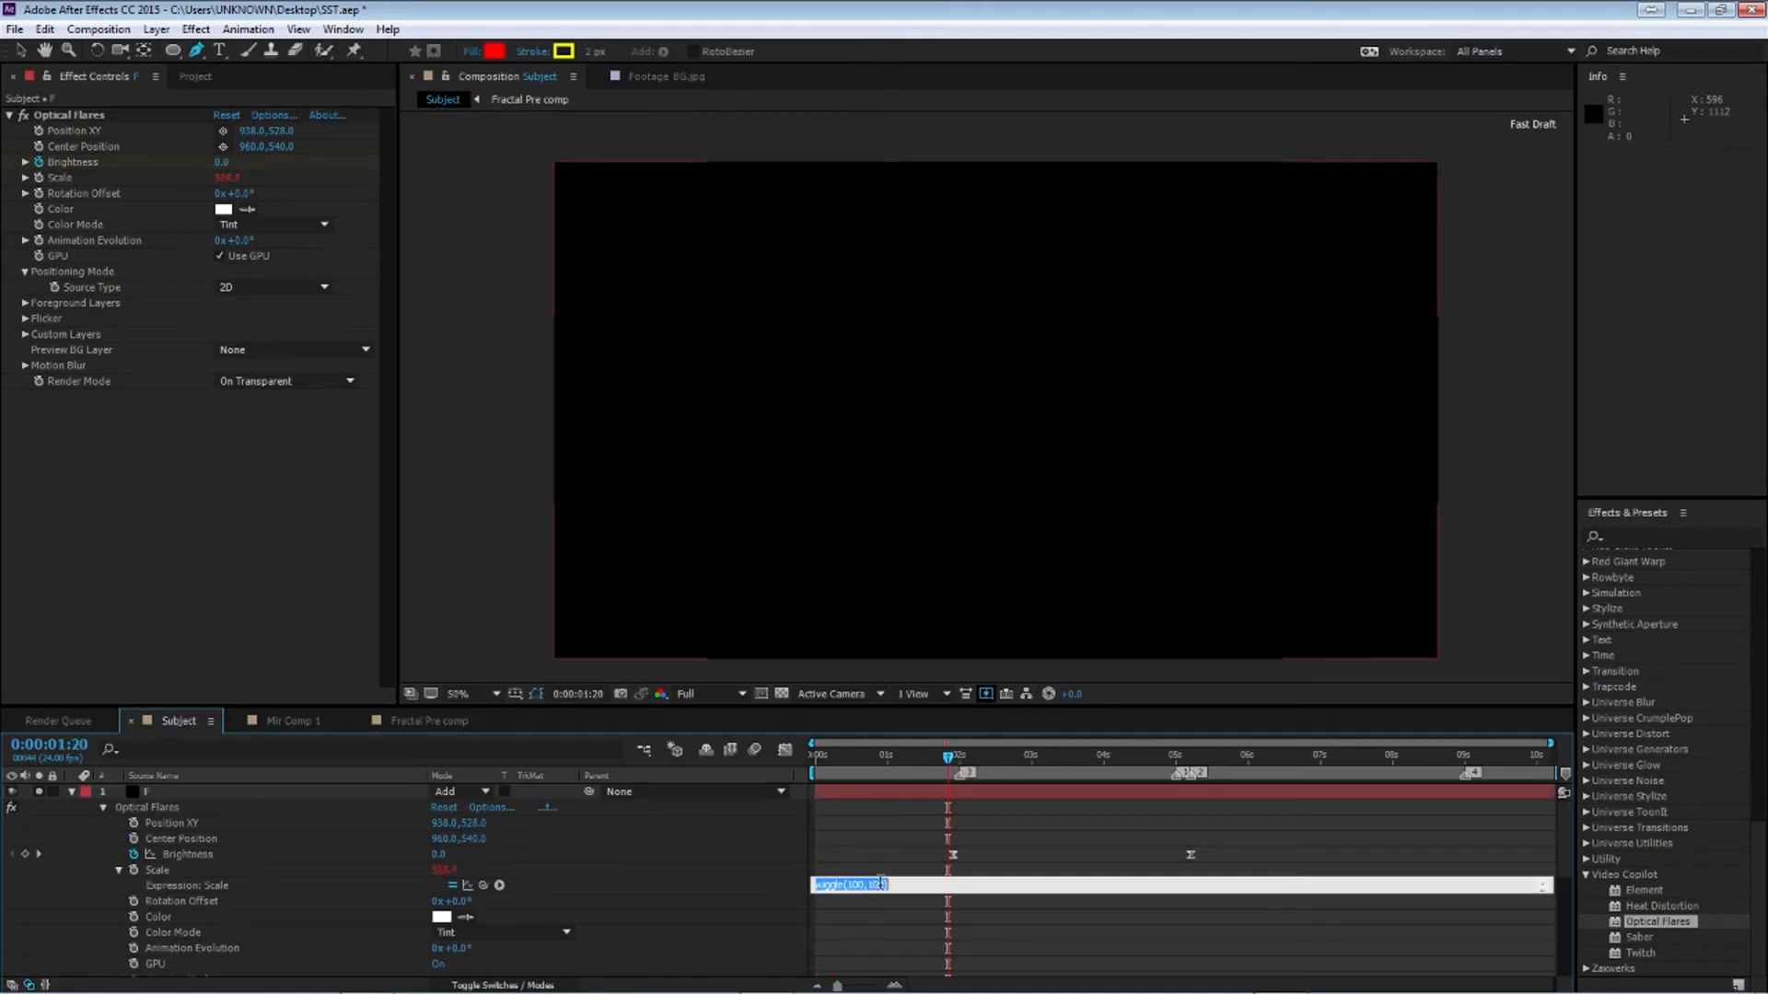
left_click_drag(948, 756, 992, 761)
key("space")
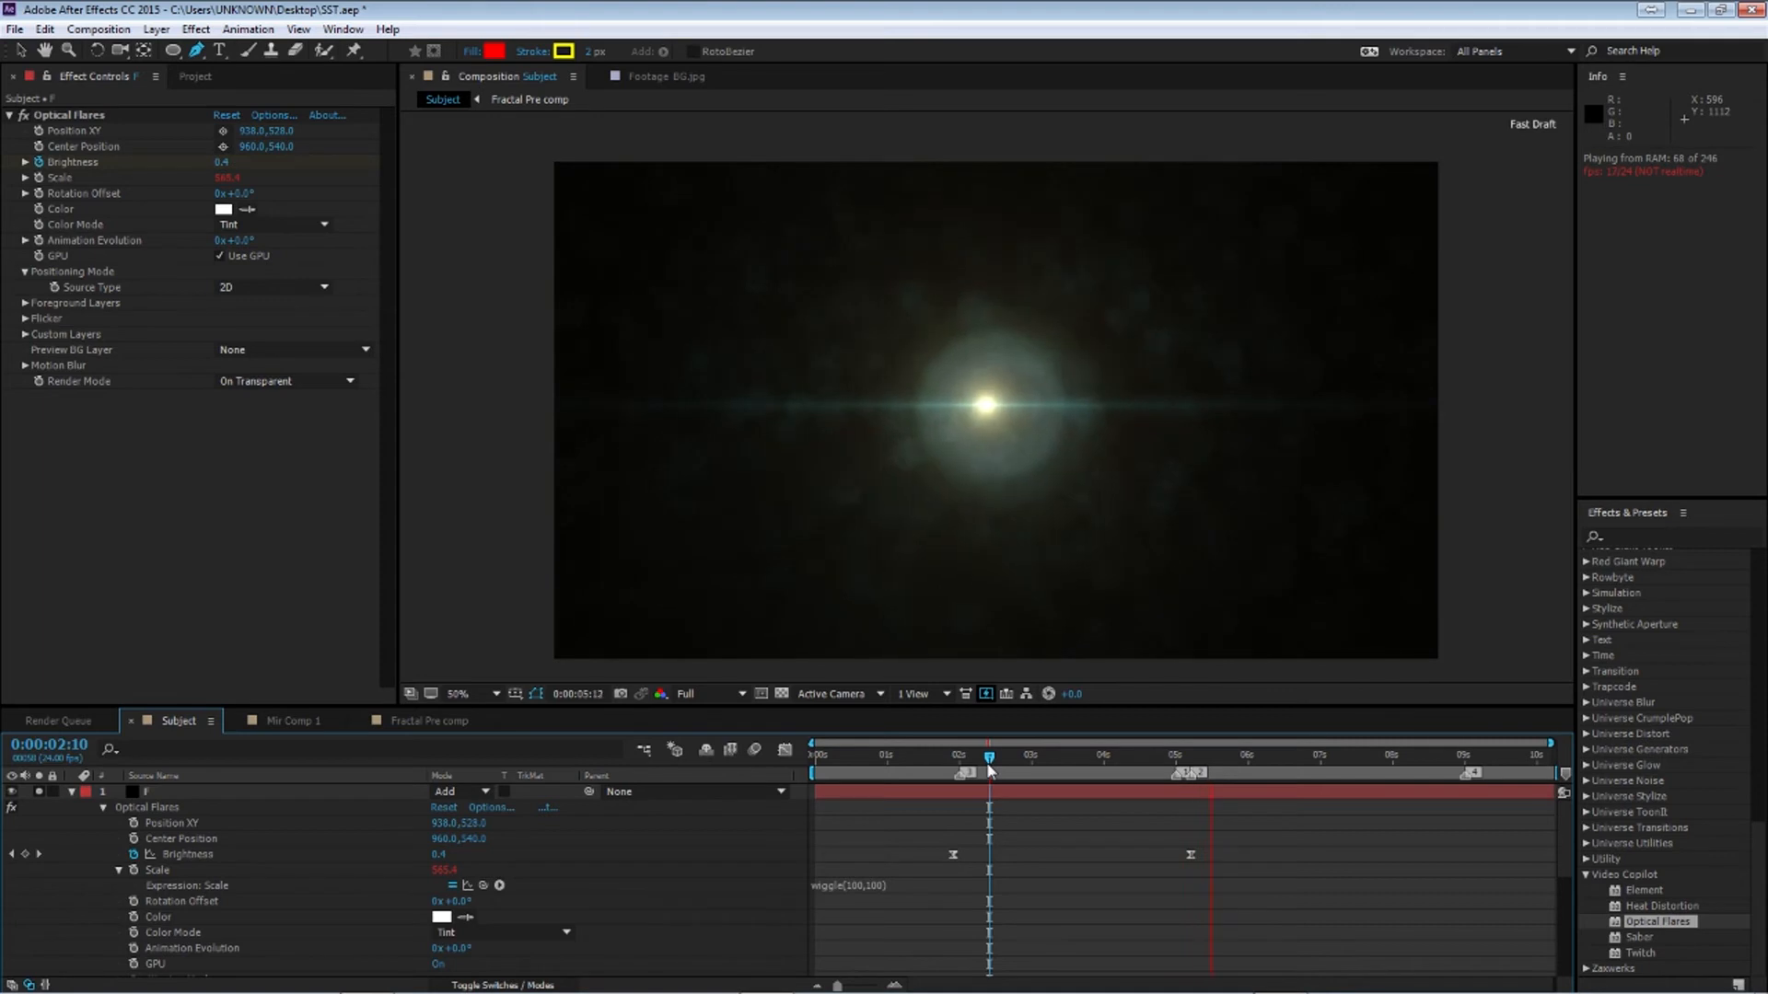
left_click_drag(1070, 759, 1101, 761)
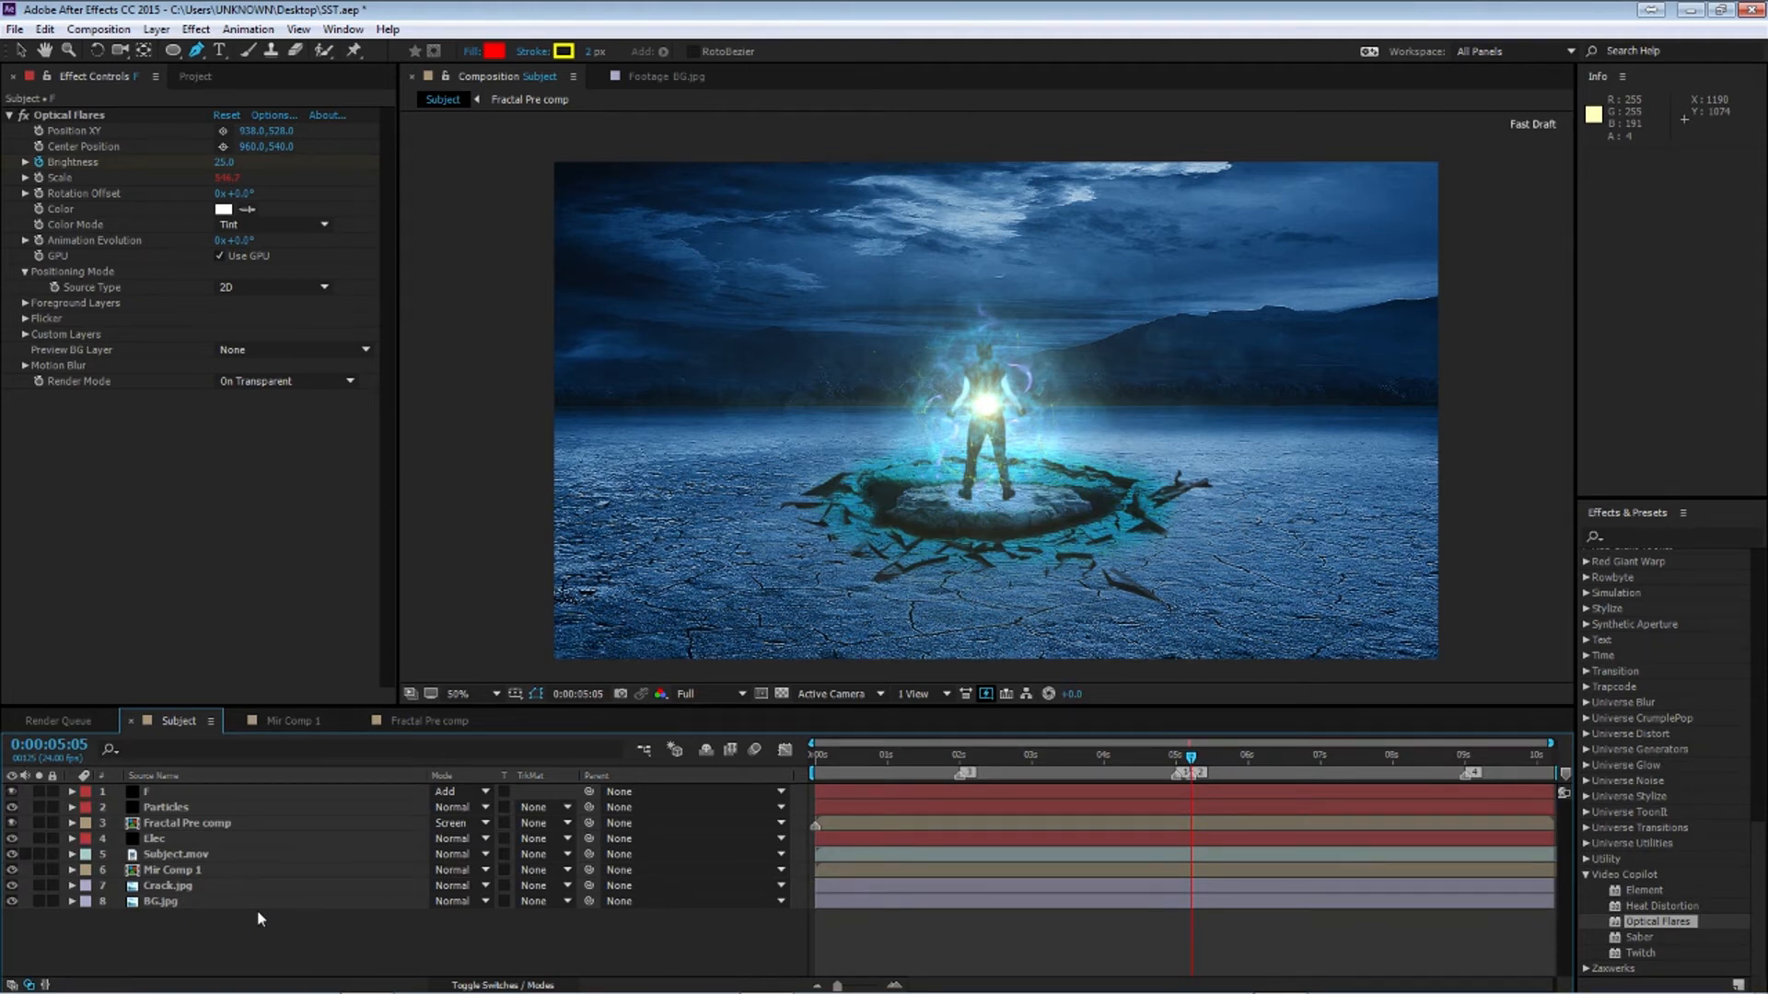
Create a new adjustment layer and rename it Turbulent Disp
key("ctrl+alt+y")
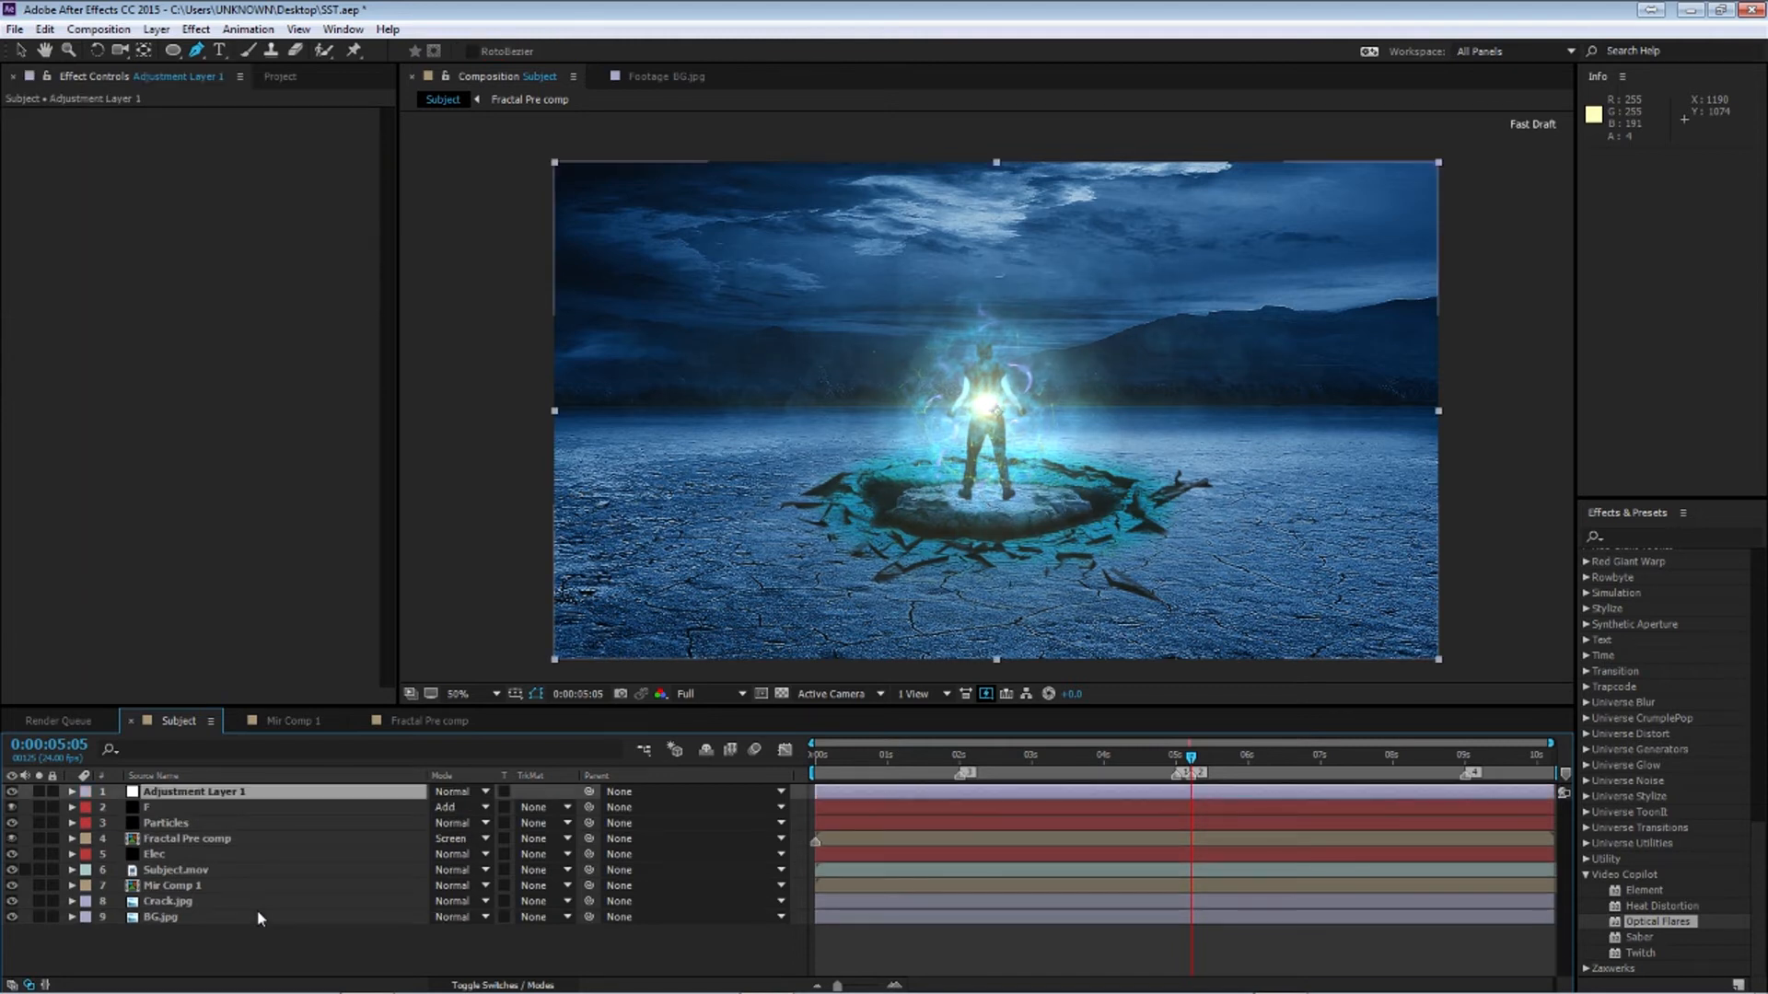
double_click(167, 794)
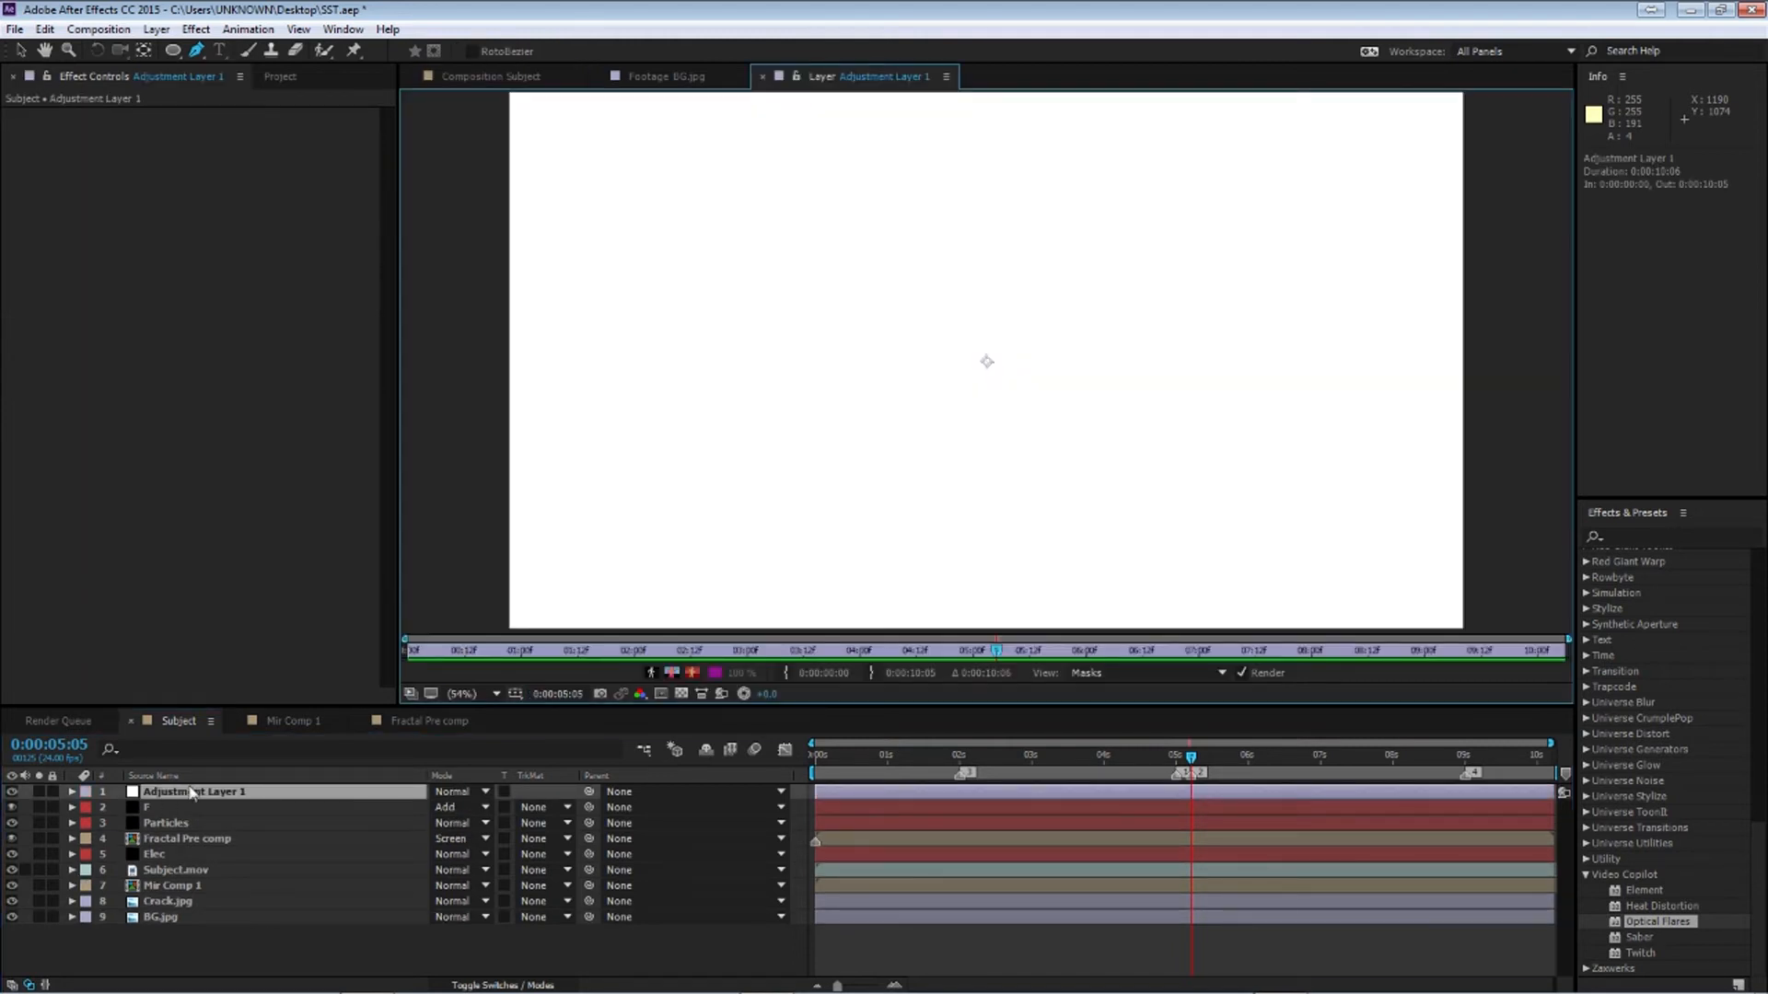
left_click(764, 79)
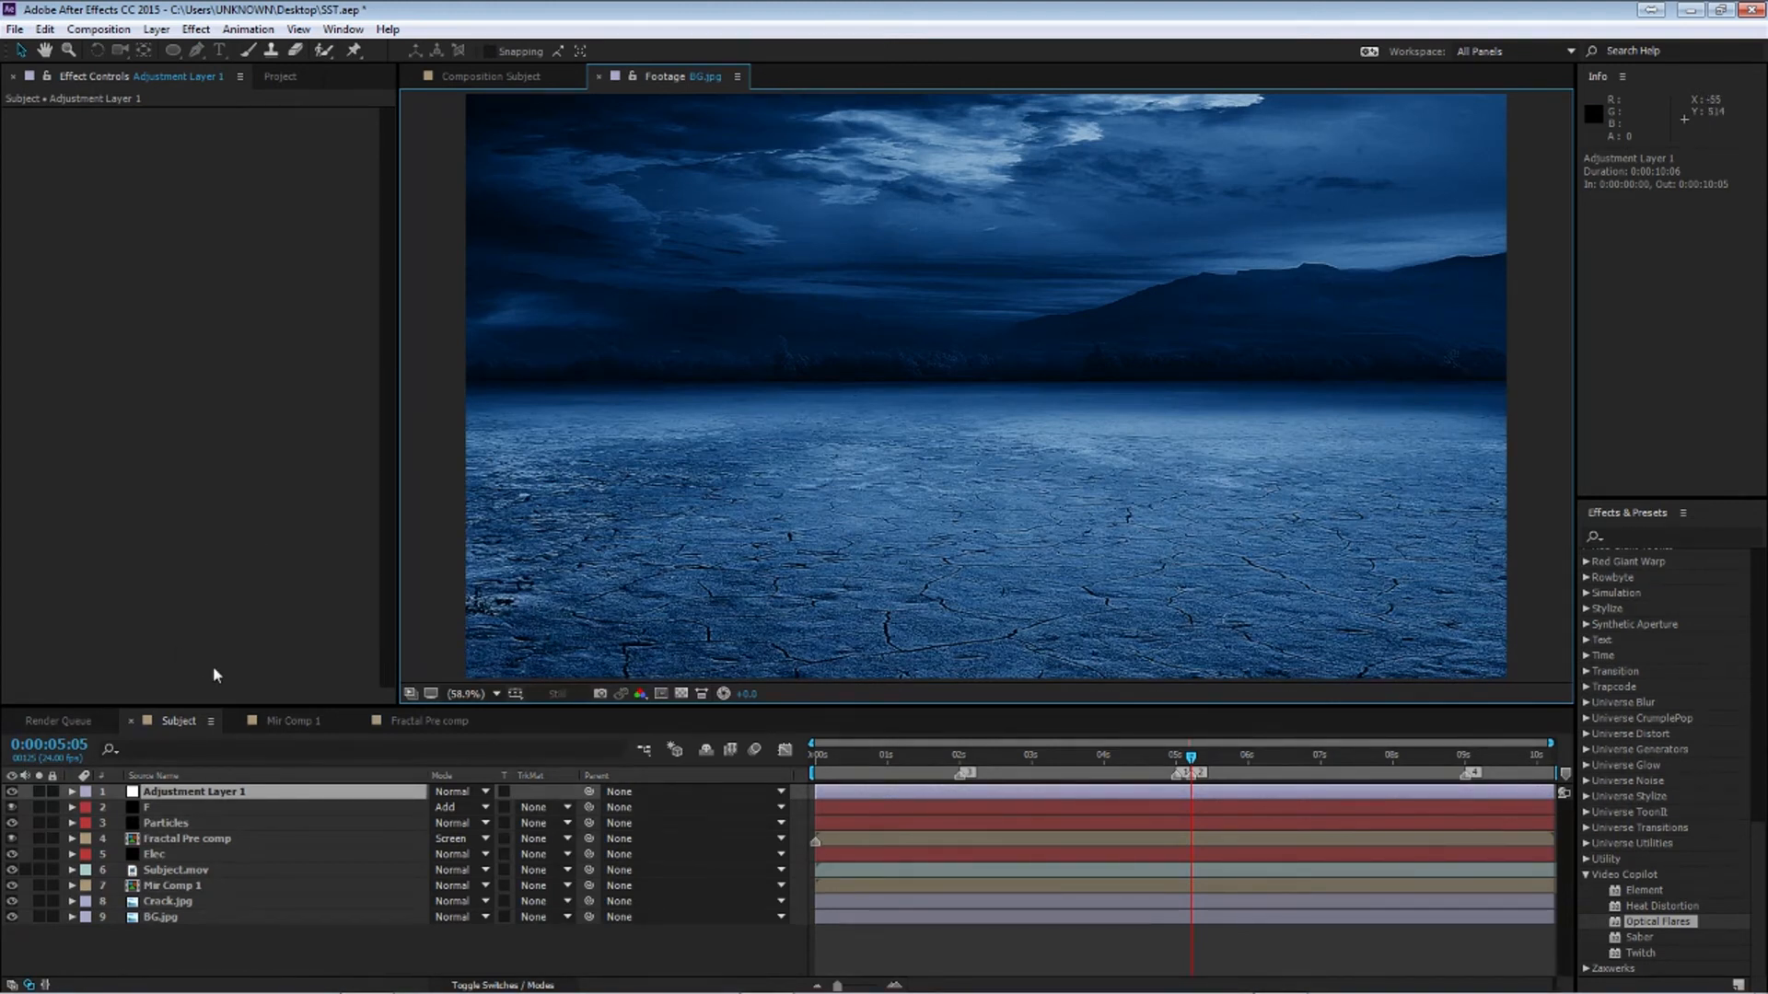
left_click(177, 797)
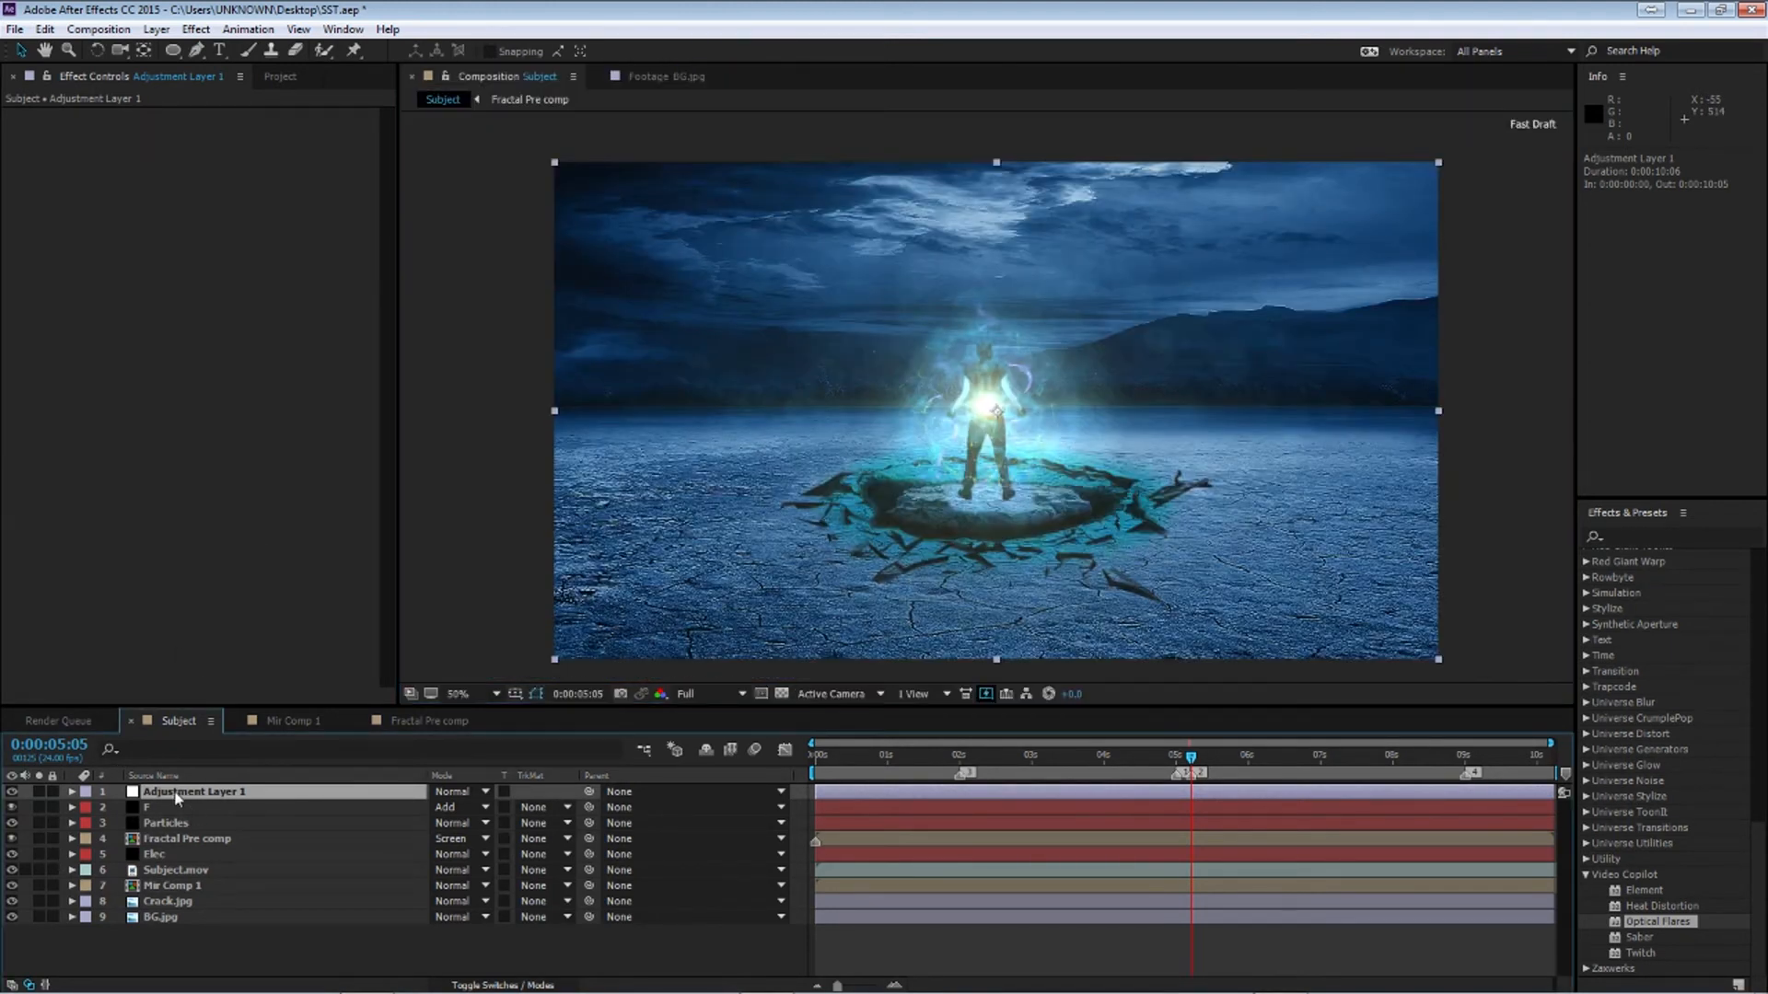
key("Return")
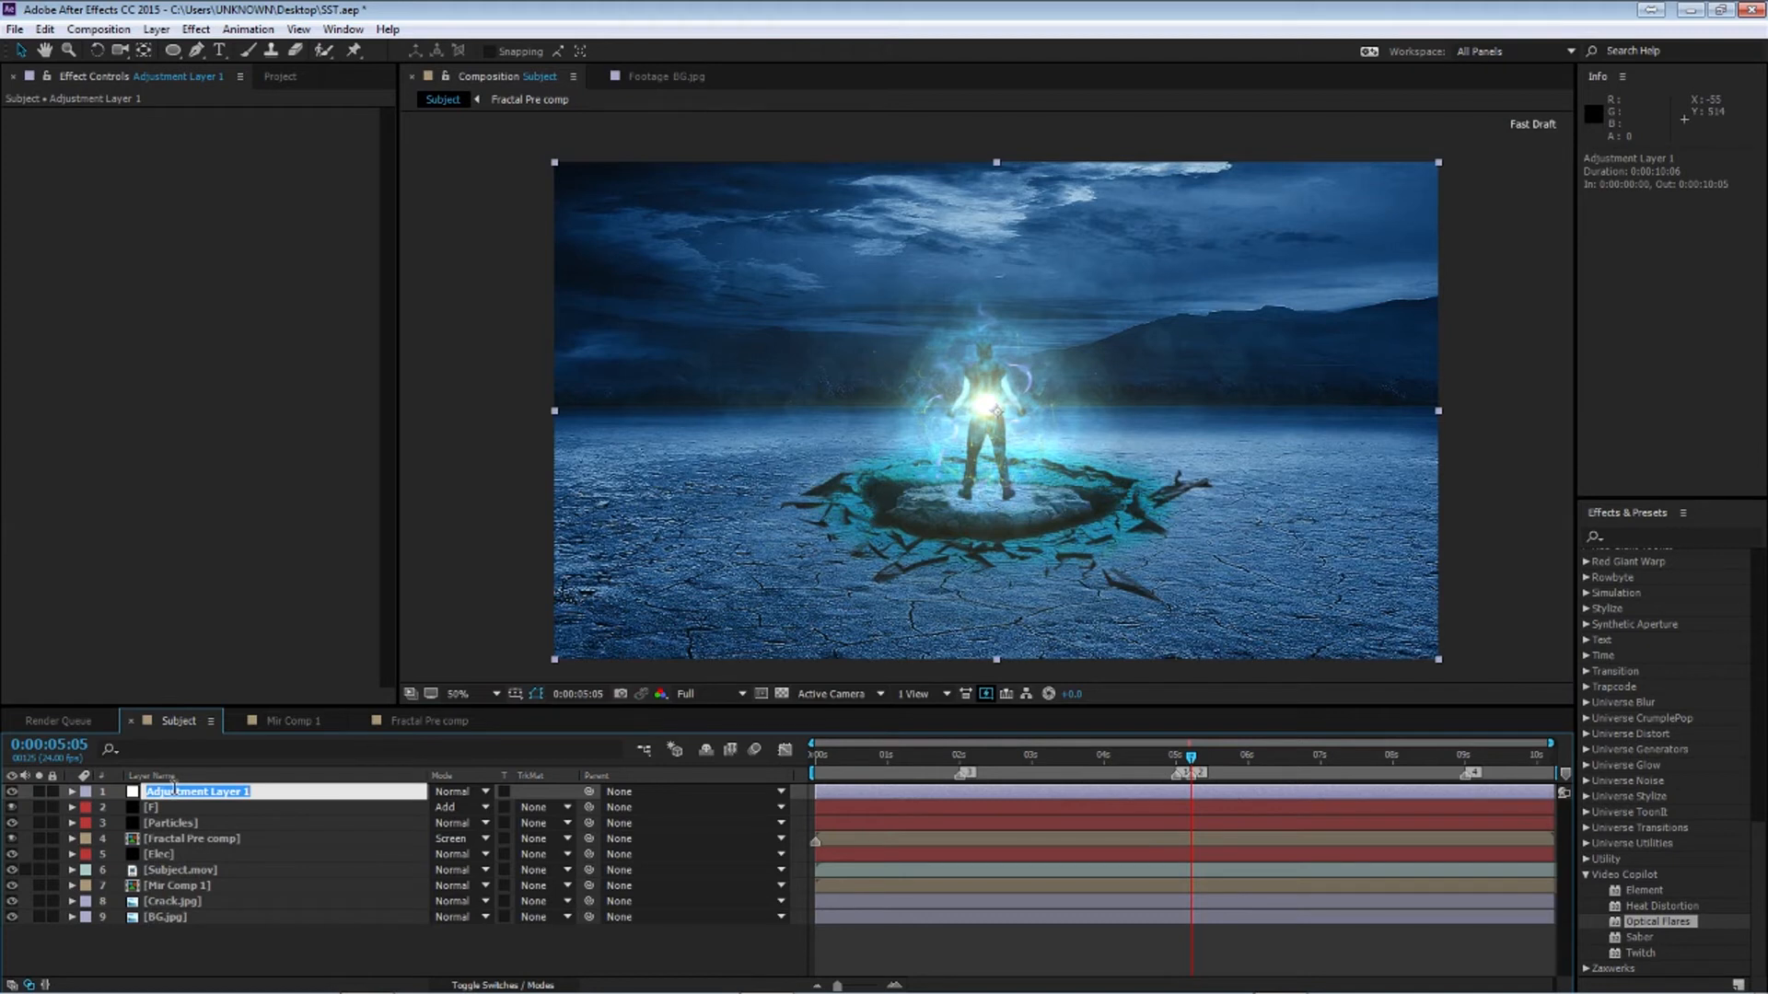
type("Turbulent Disp")
key("Return")
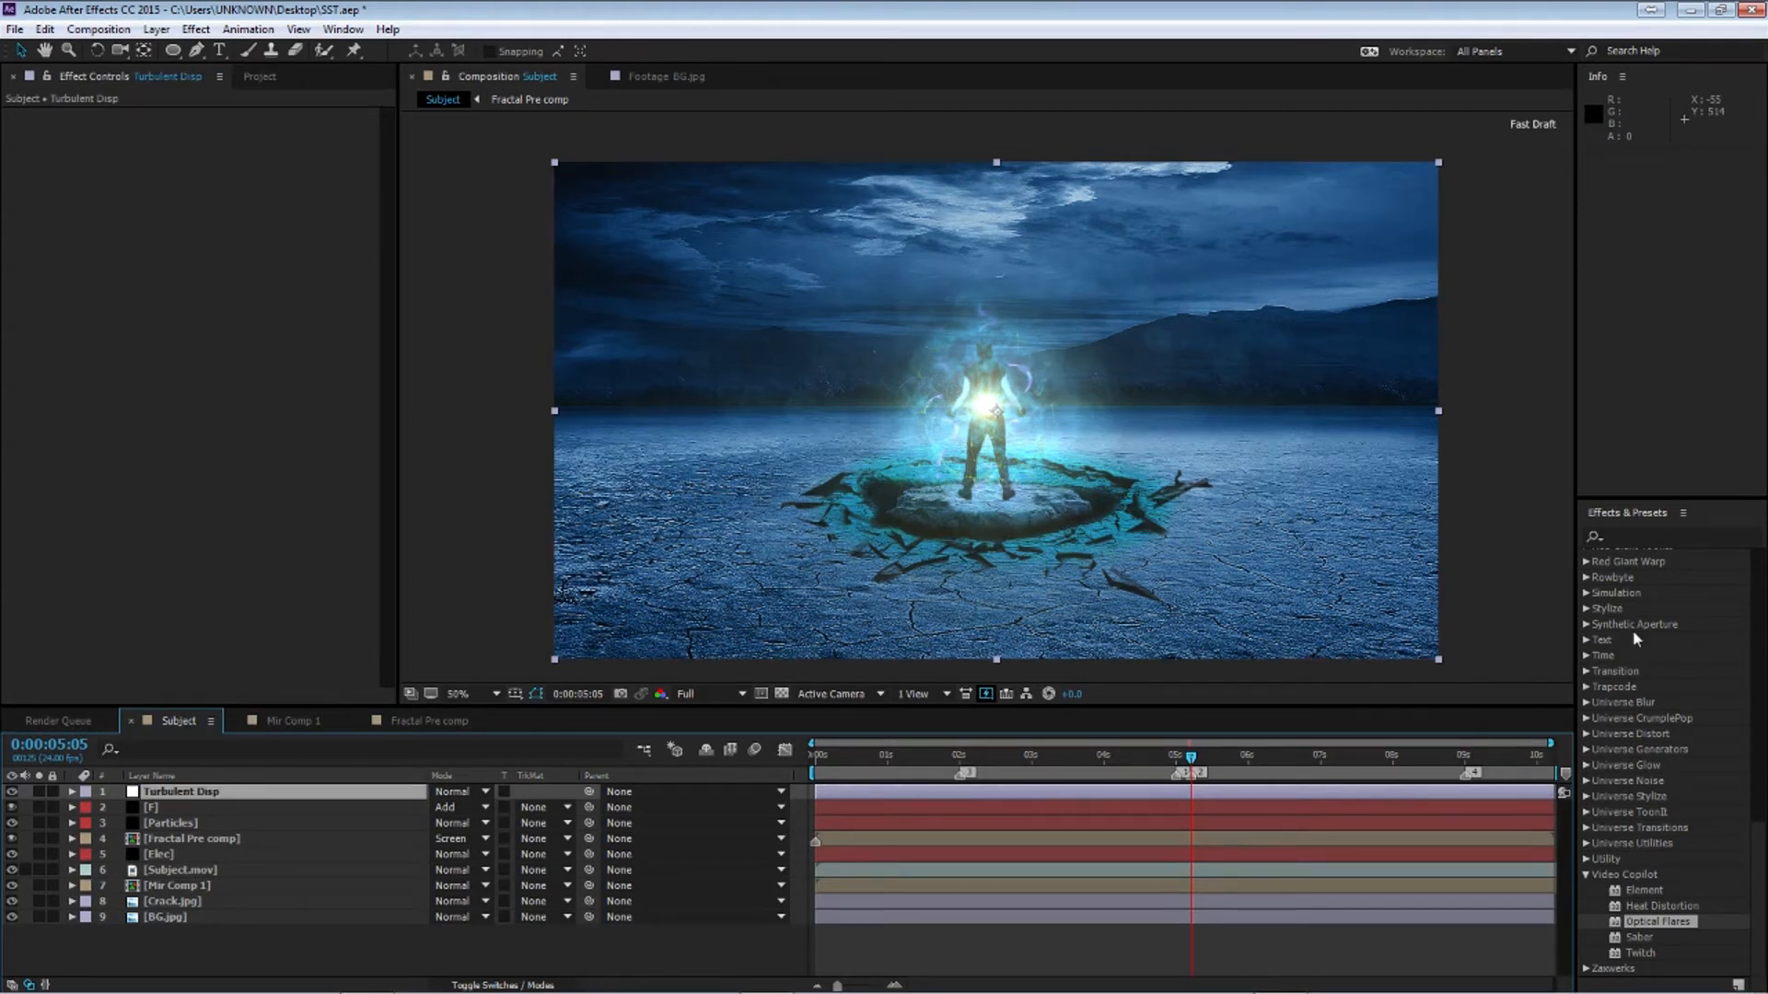
Search the effects for turb and apply Turbulent Displace to the adjustment layer
left_click(1641, 534)
type("turb")
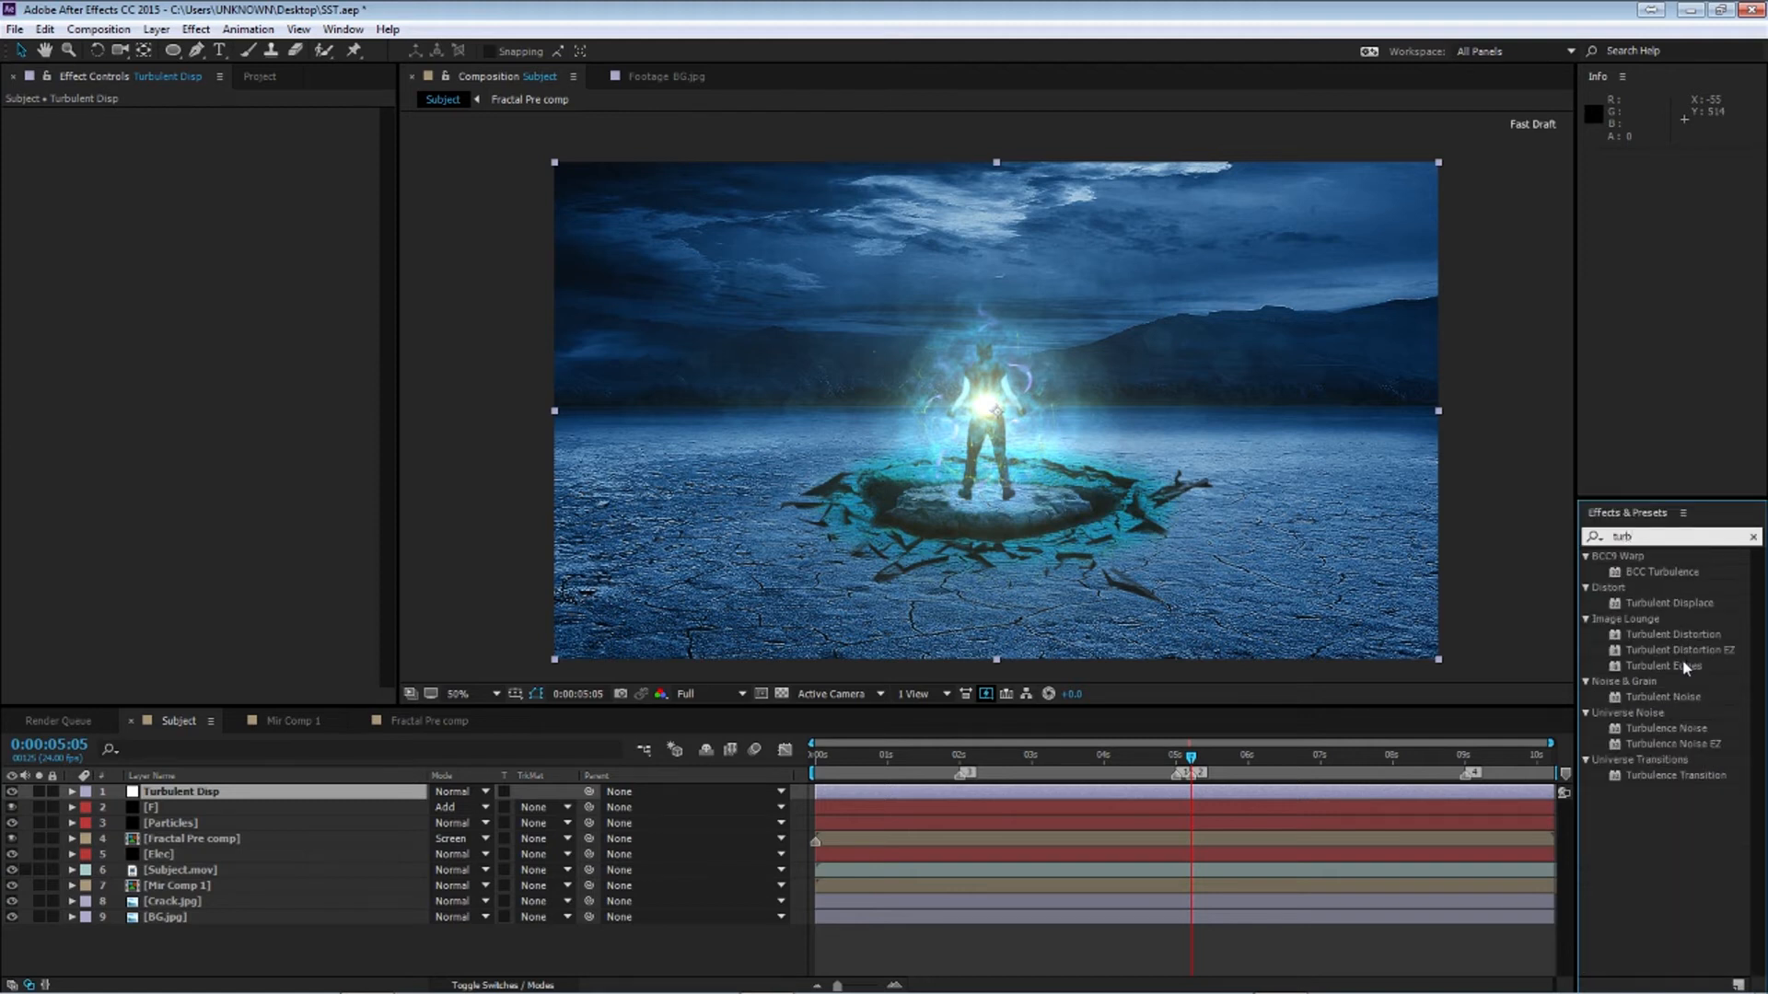
double_click(1668, 603)
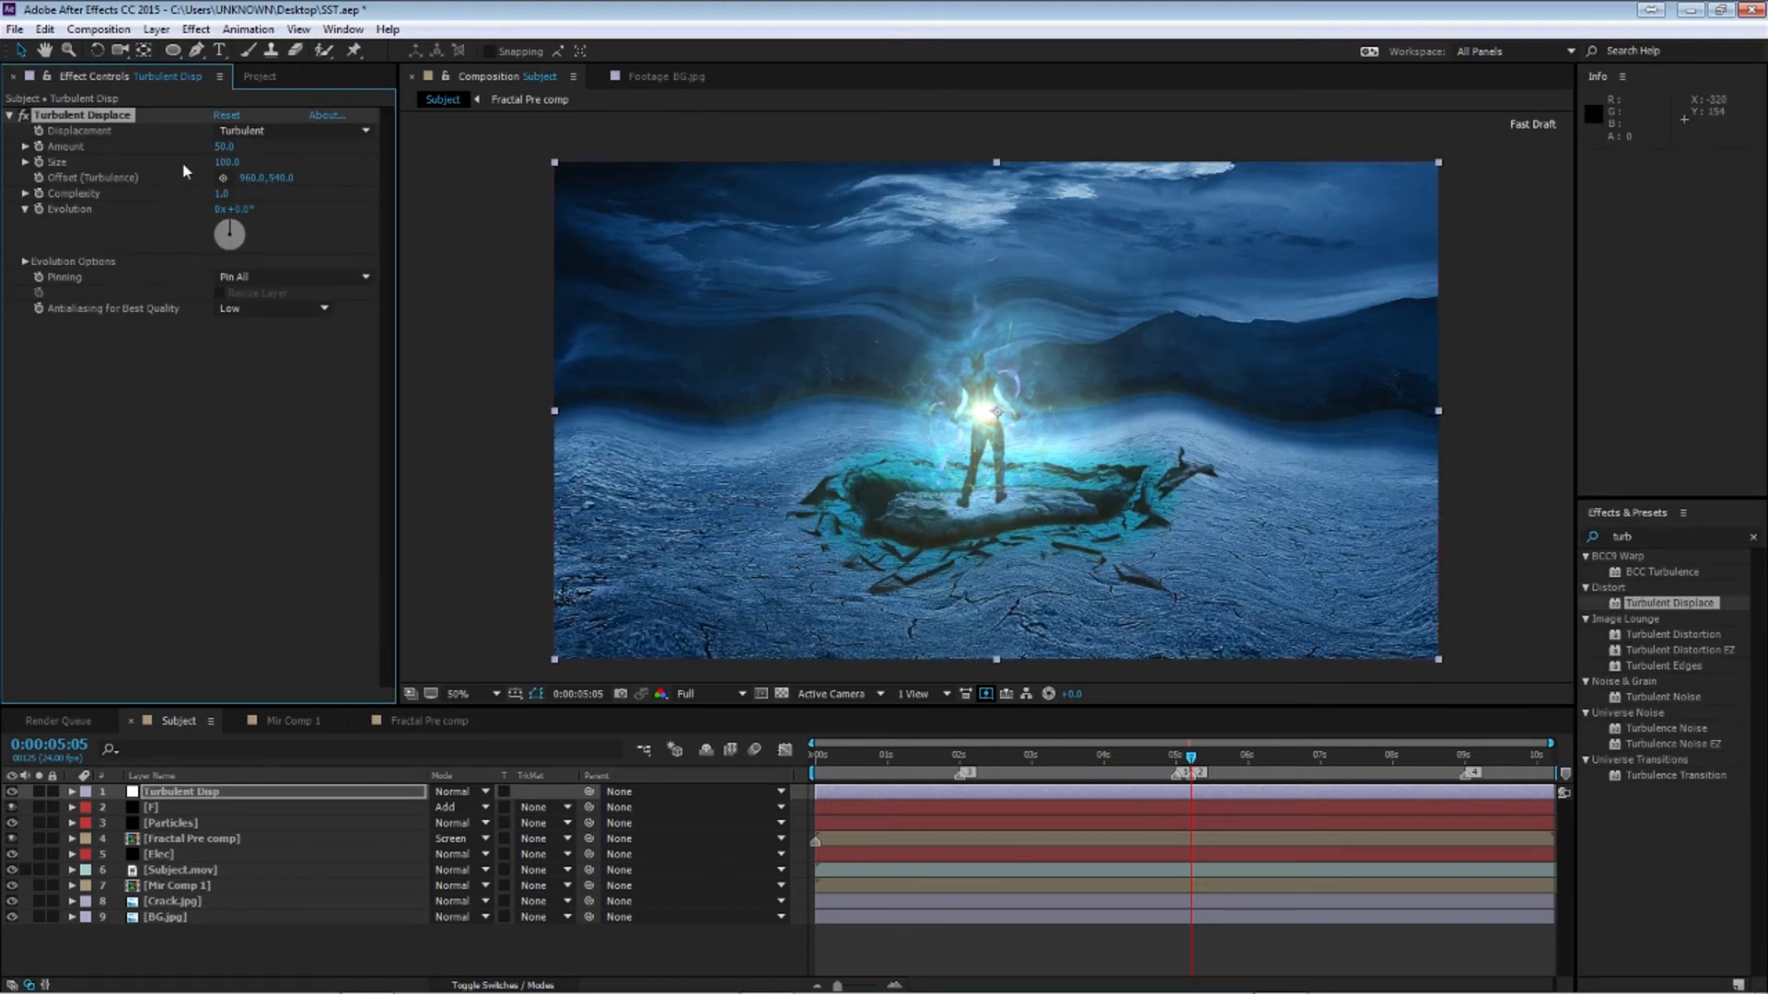
Draw an elliptical mask around the subject on the adjustment layer and set its feather to 100 pixels
key("q")
left_click_drag(857, 307, 1162, 540)
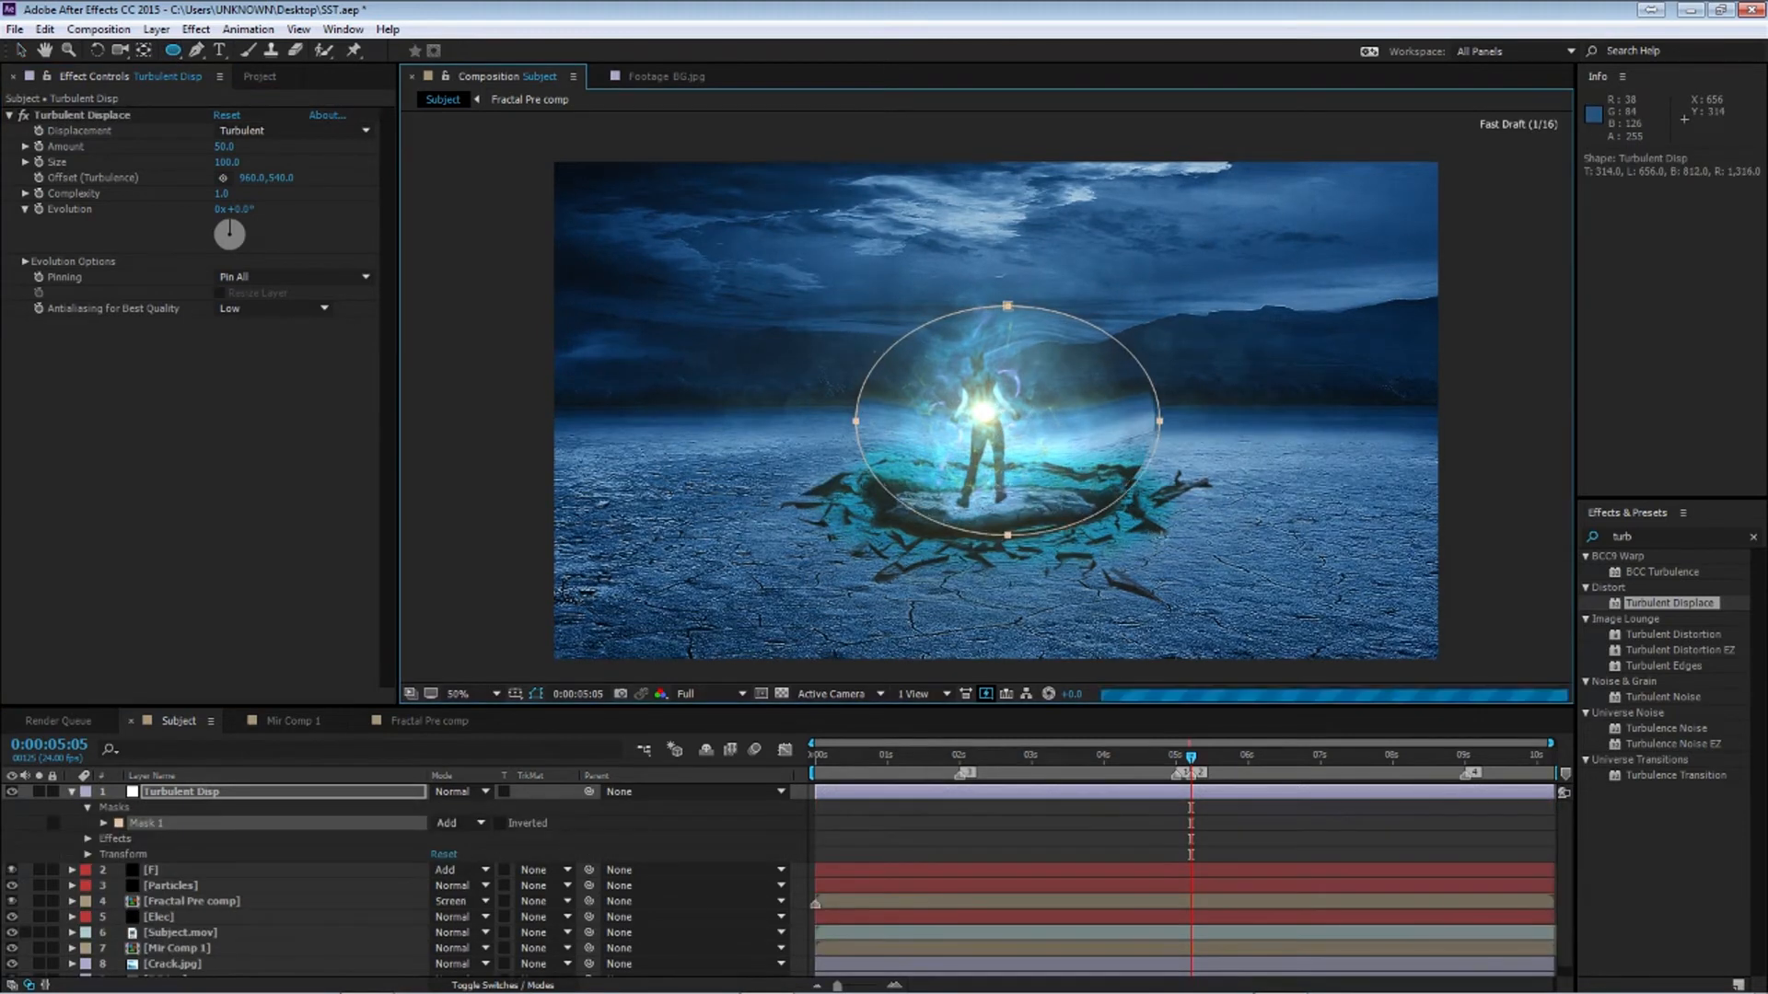
key("v")
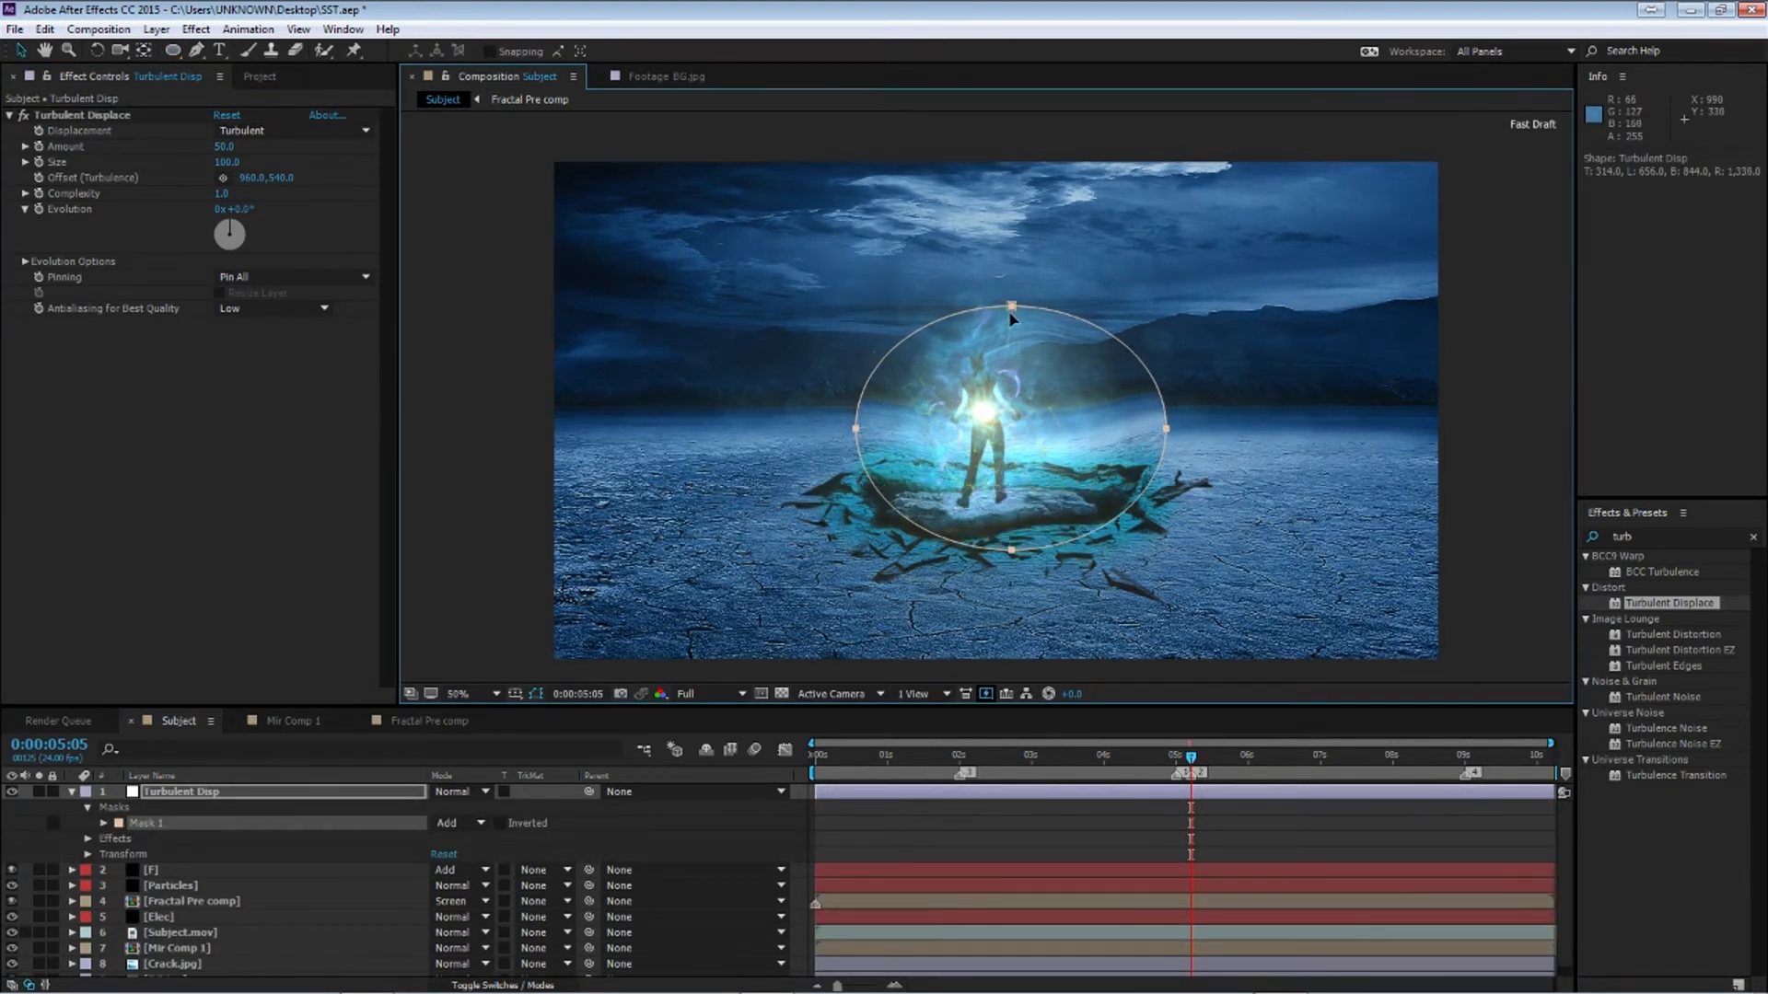
left_click_drag(1009, 306, 995, 316)
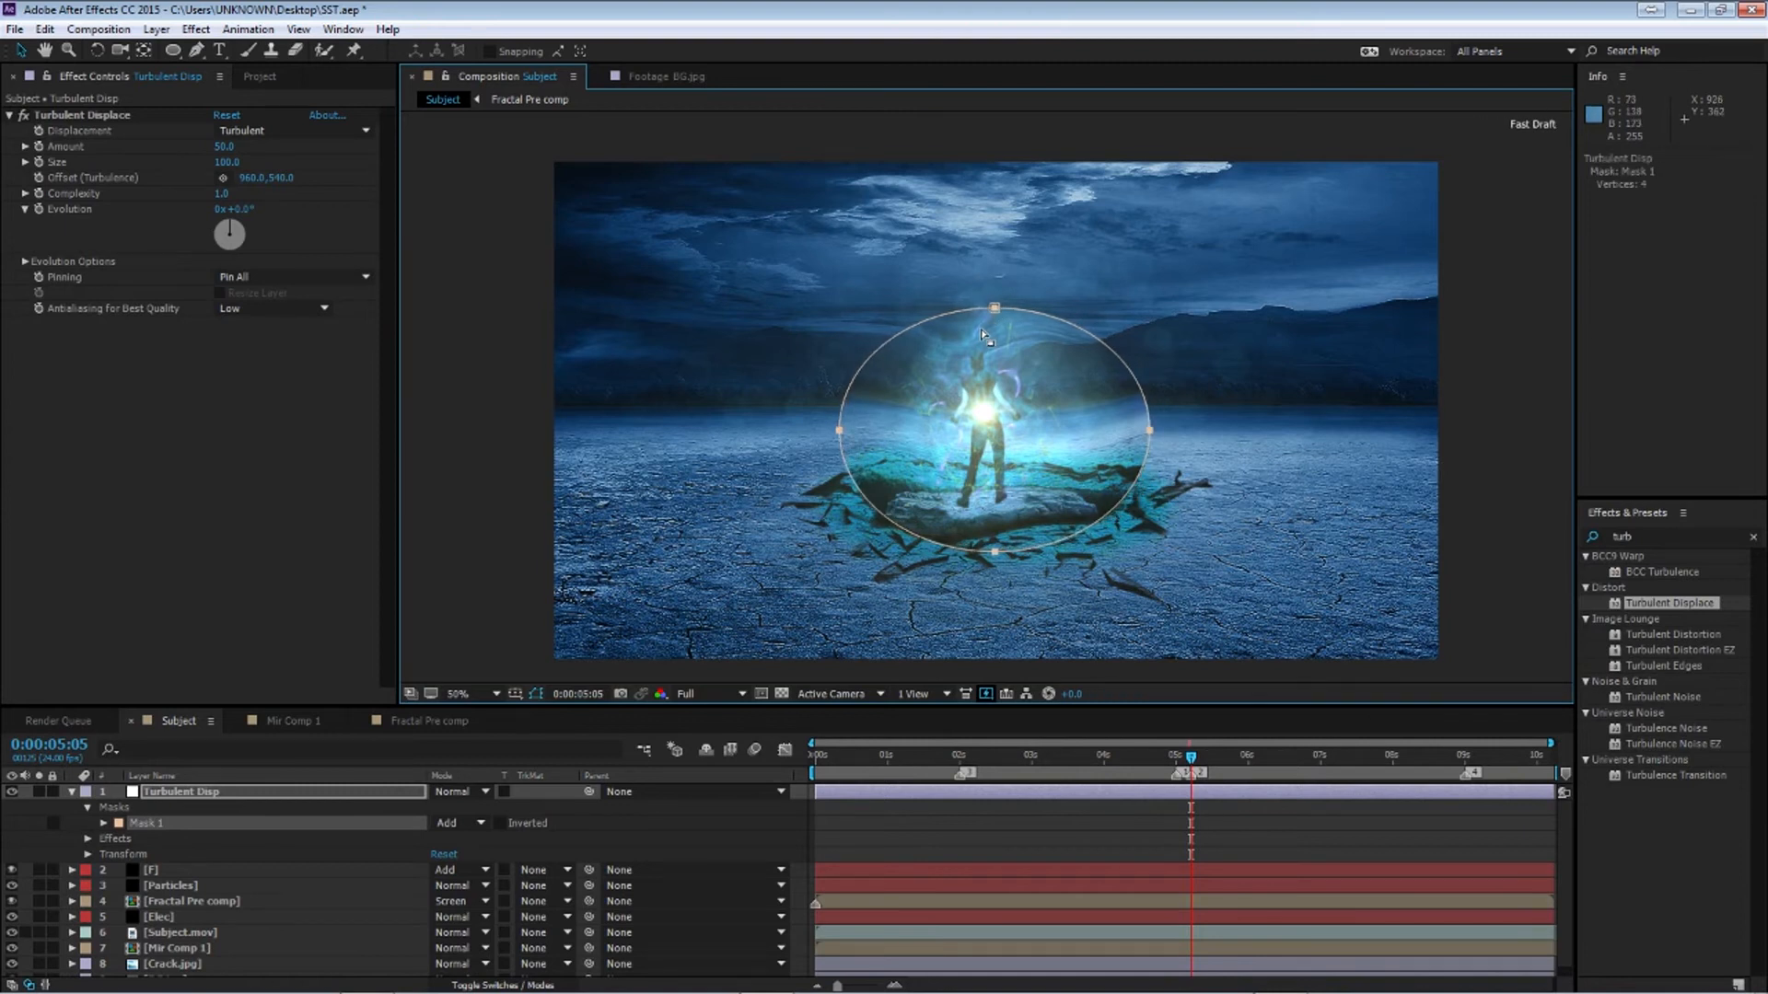
key("f")
left_click(451, 823)
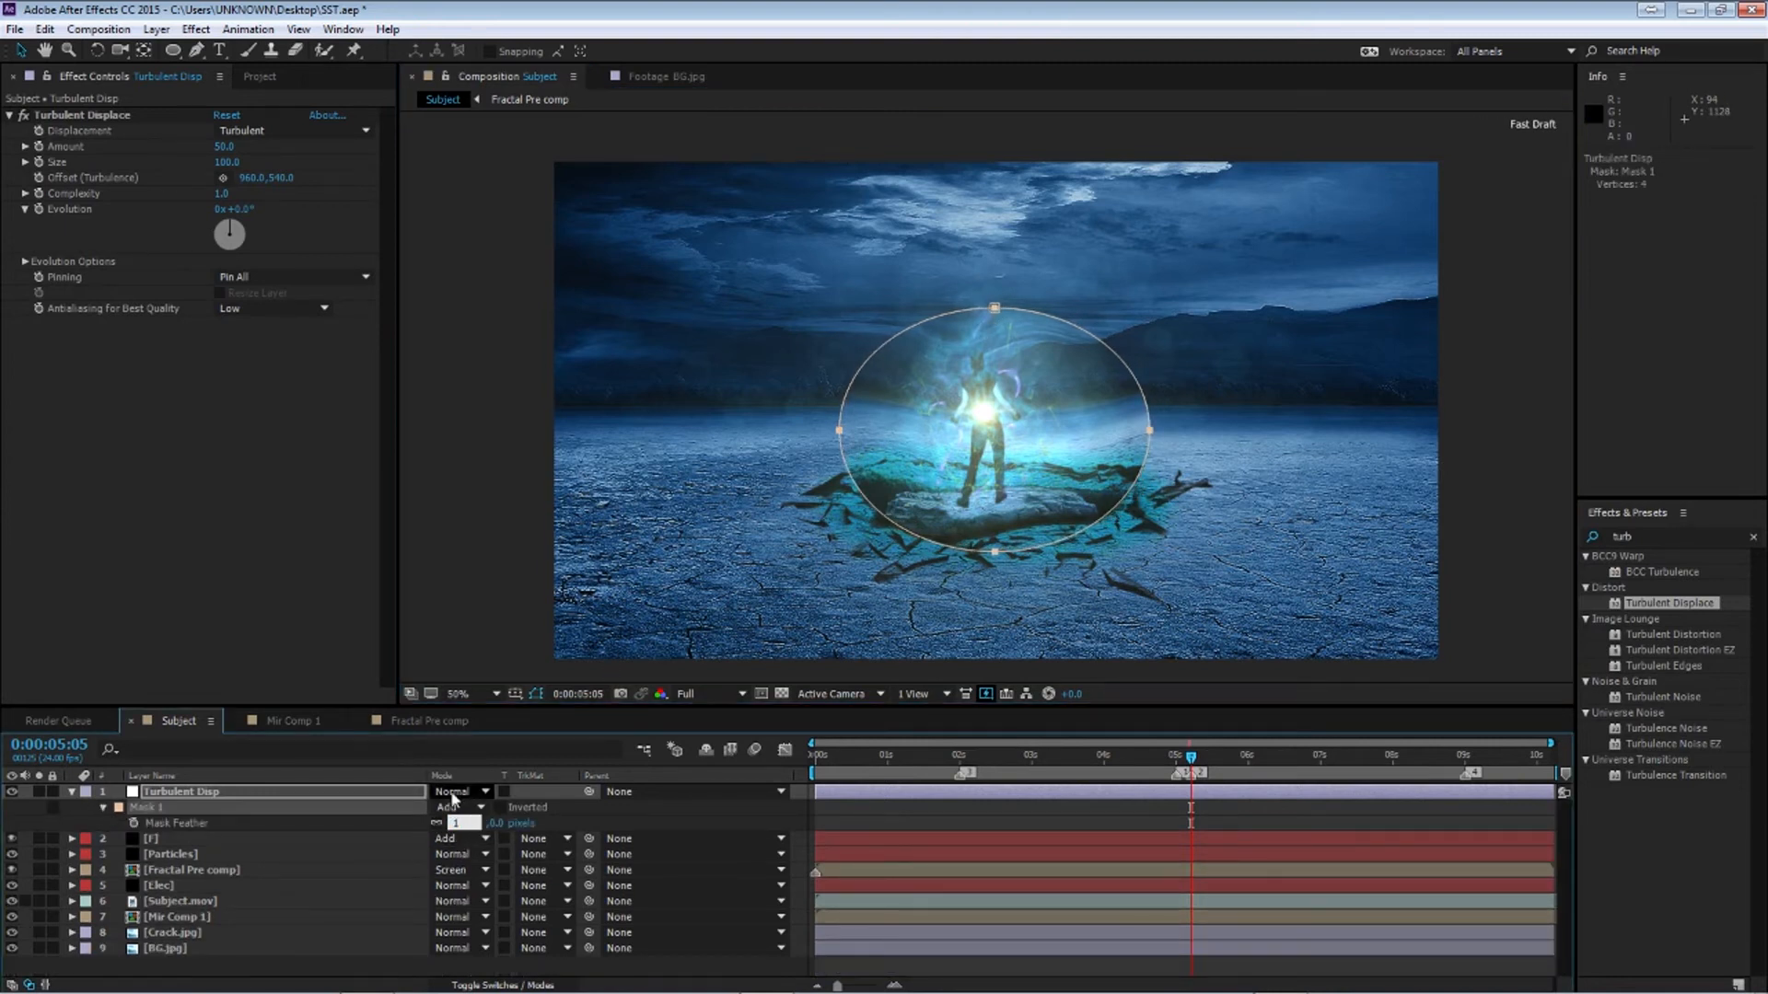
type("100")
key("Return")
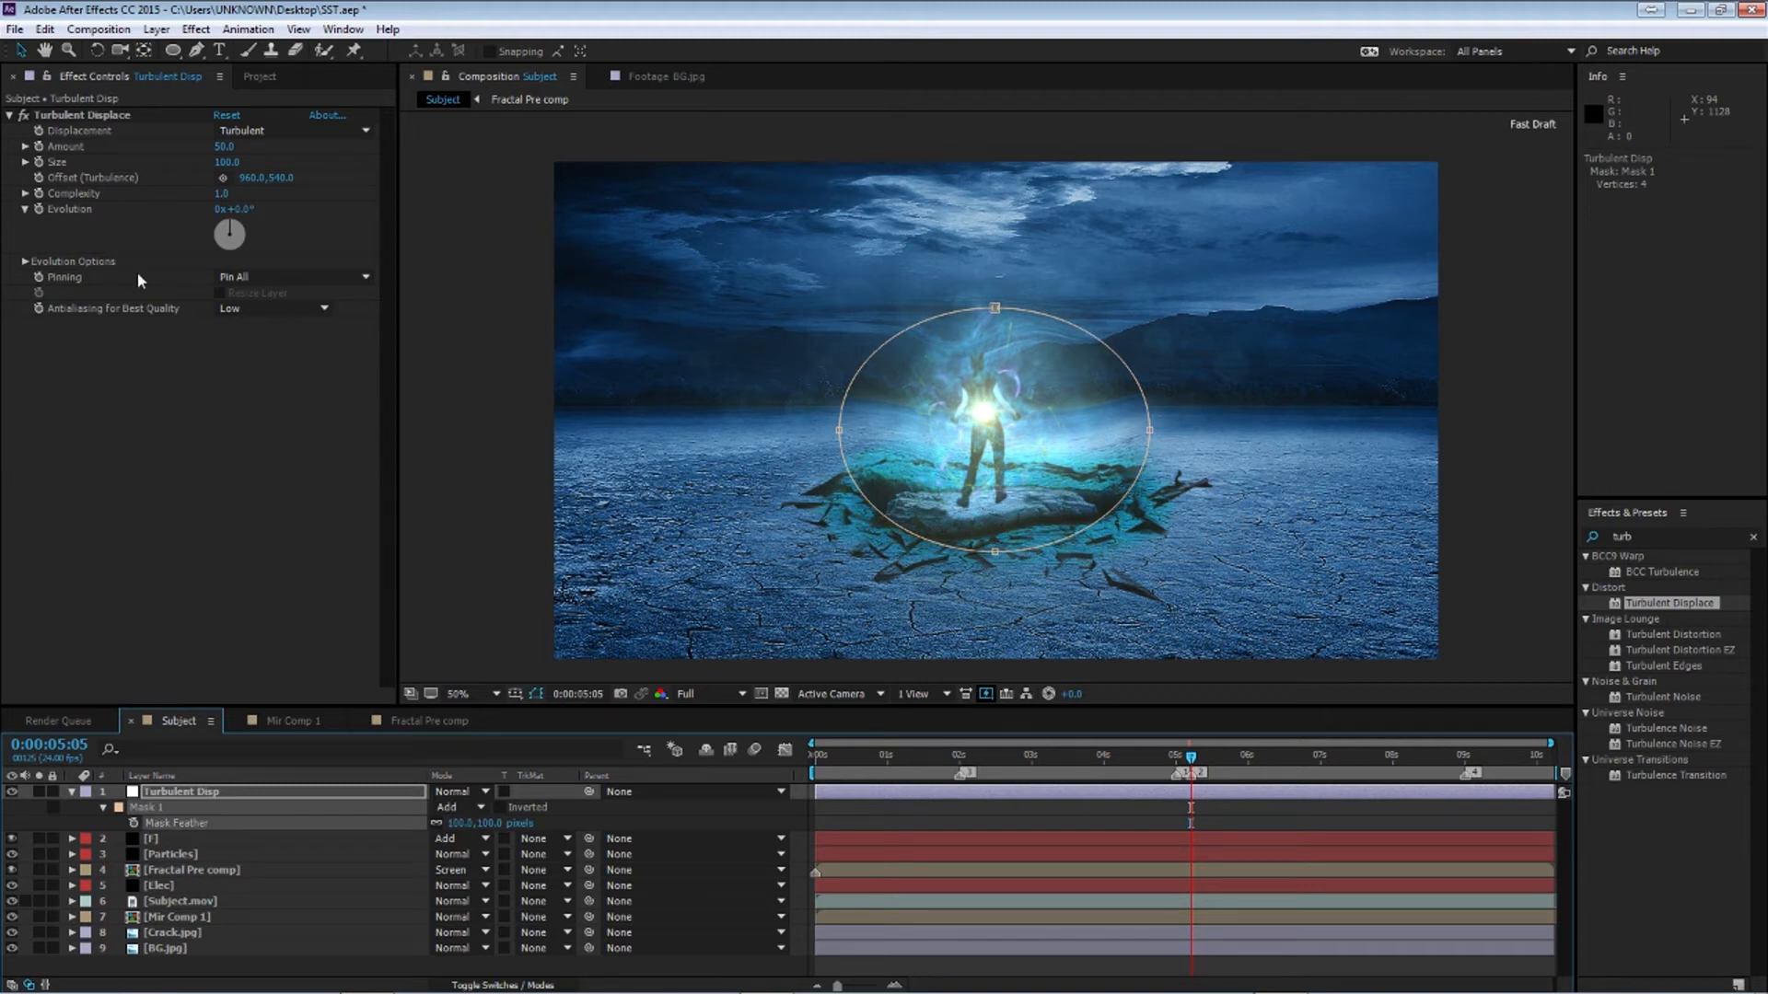
Set the Turbulent Displace Amount to 25 and Size to 50
left_click(221, 147)
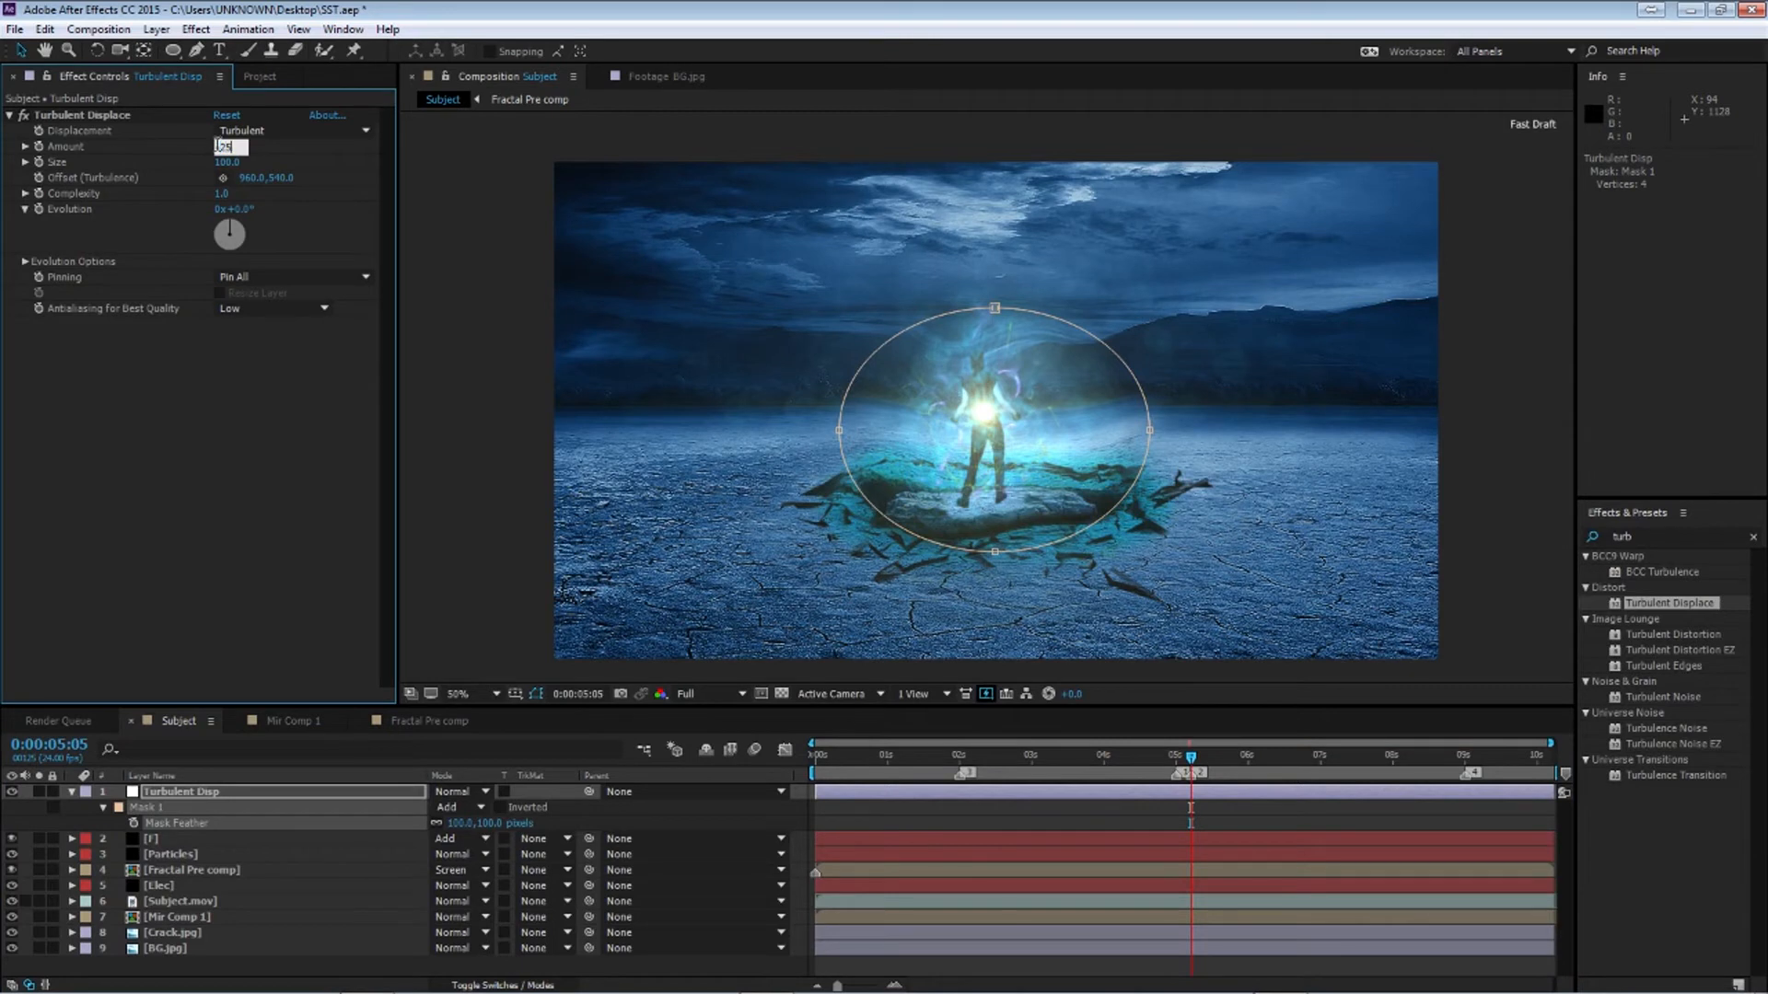
key("Return")
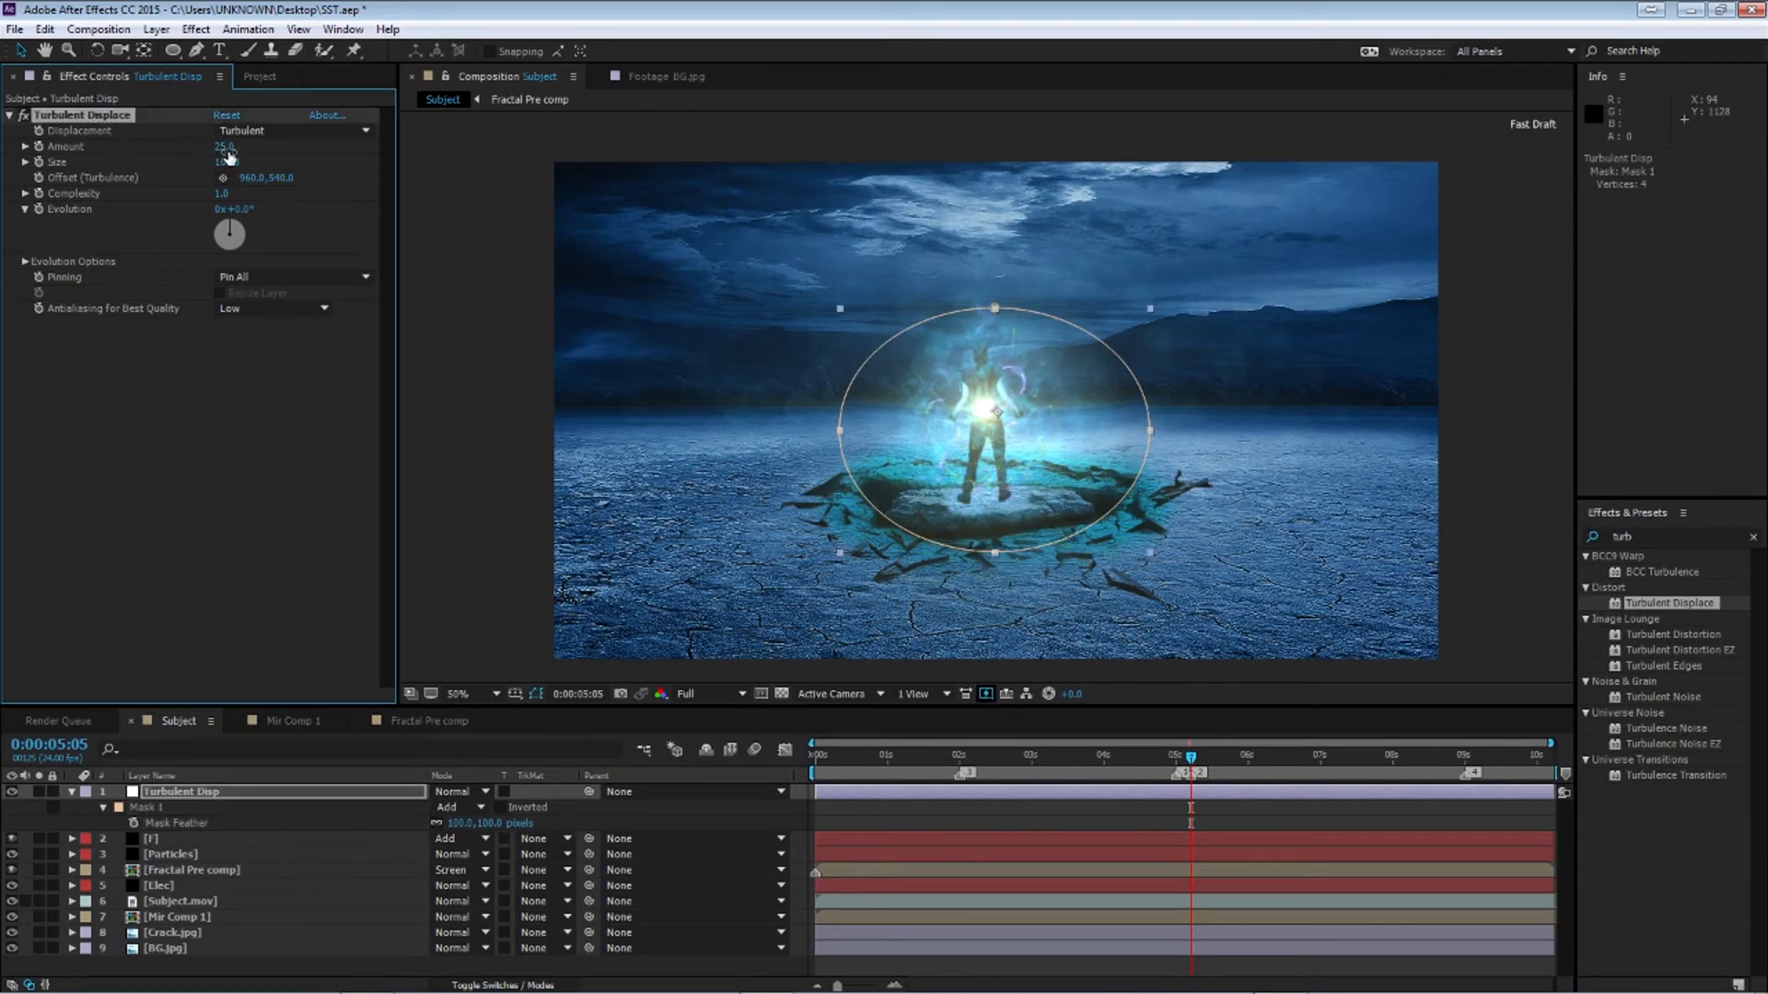
left_click(226, 162)
type("35")
key("Return")
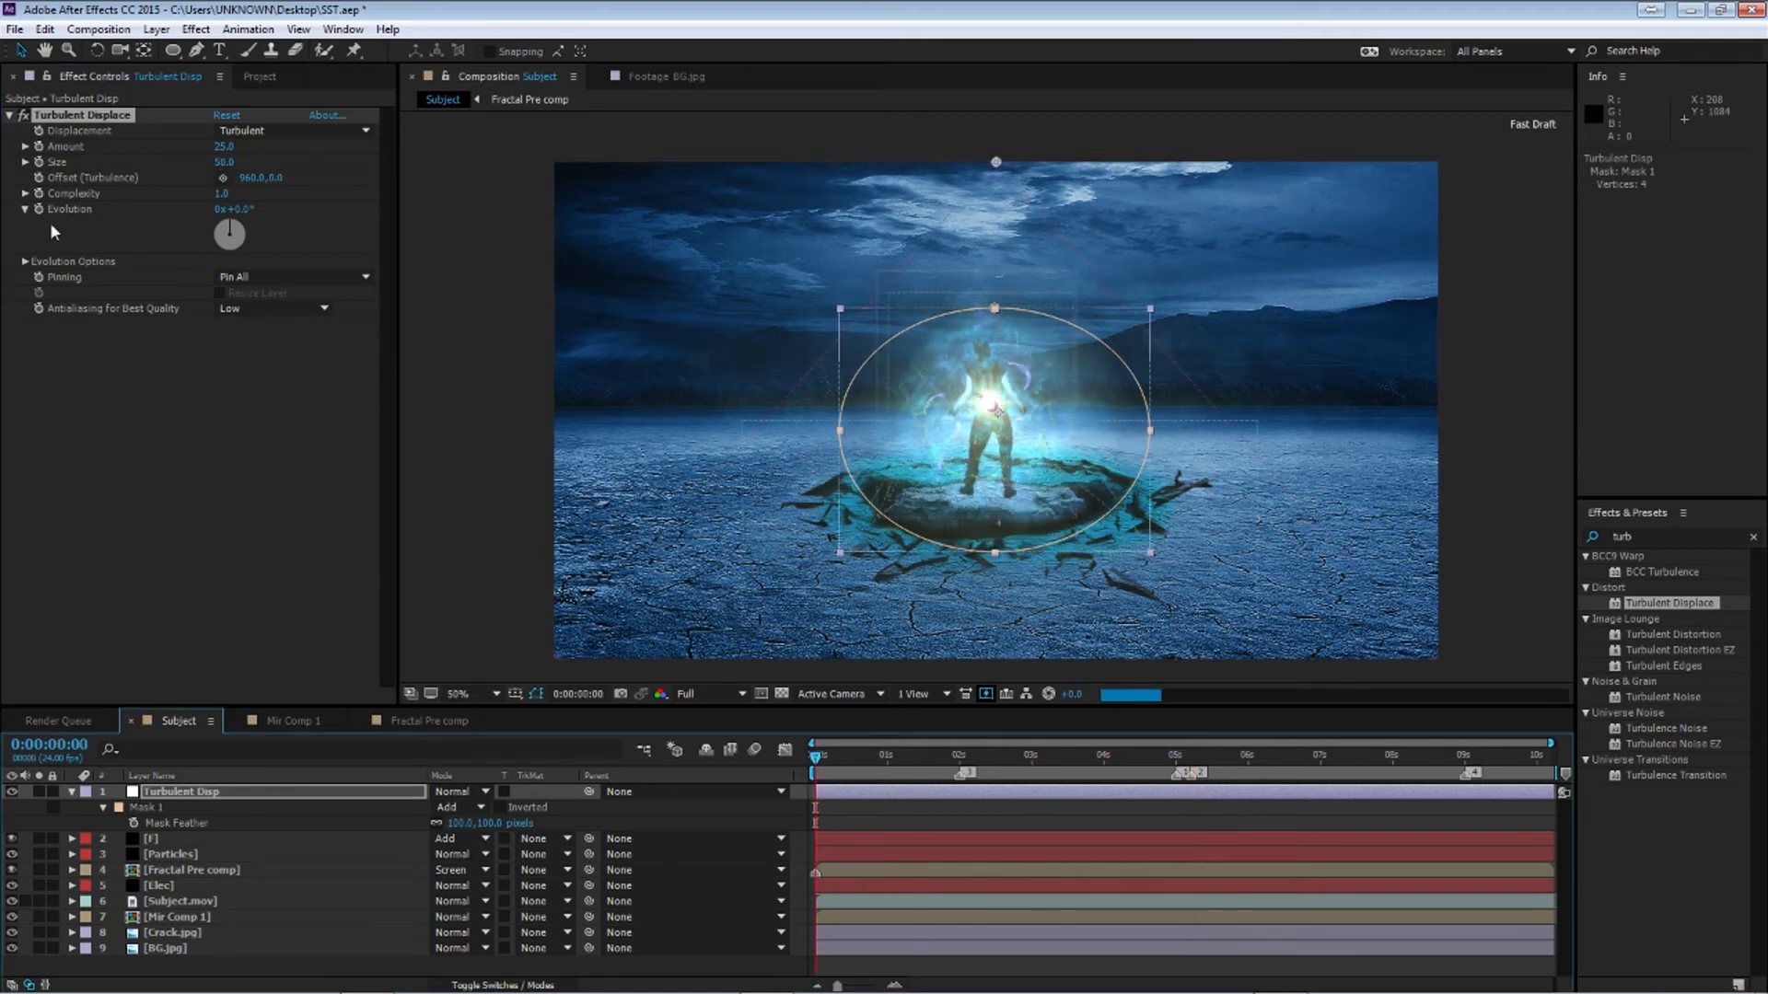
At the comp's last frame, set the Offset (Turbulence) Y value to -2000
key("Home")
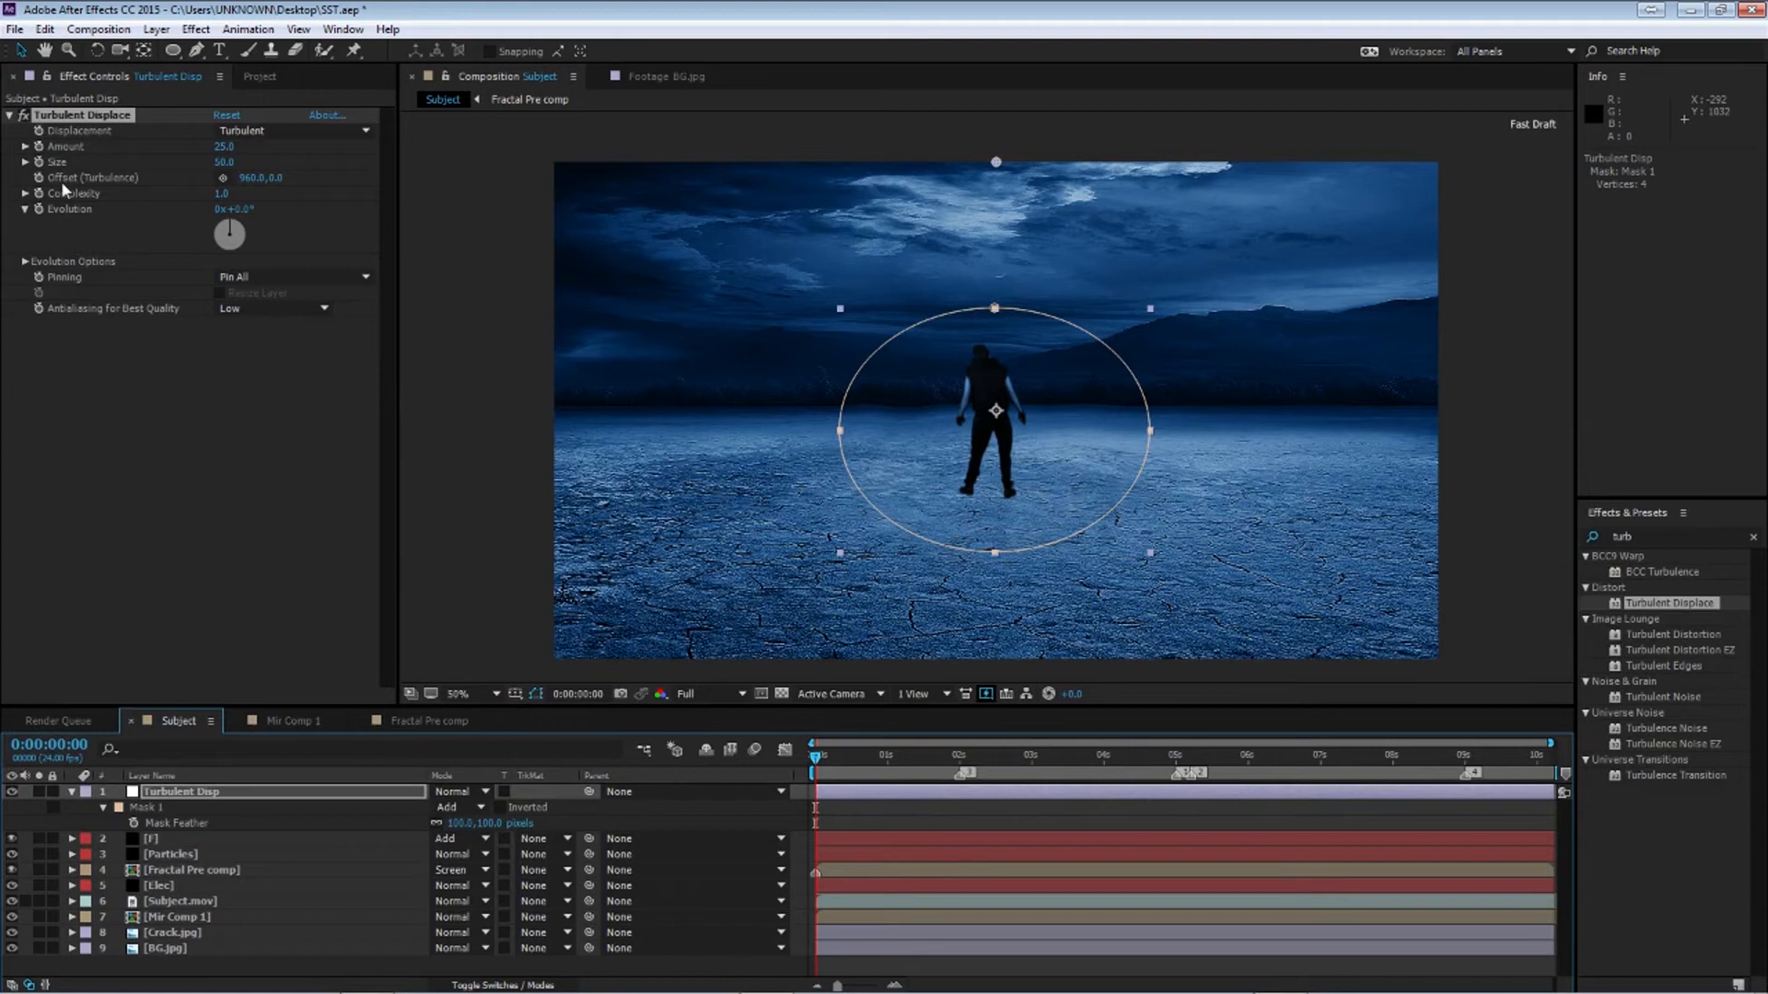
key("End")
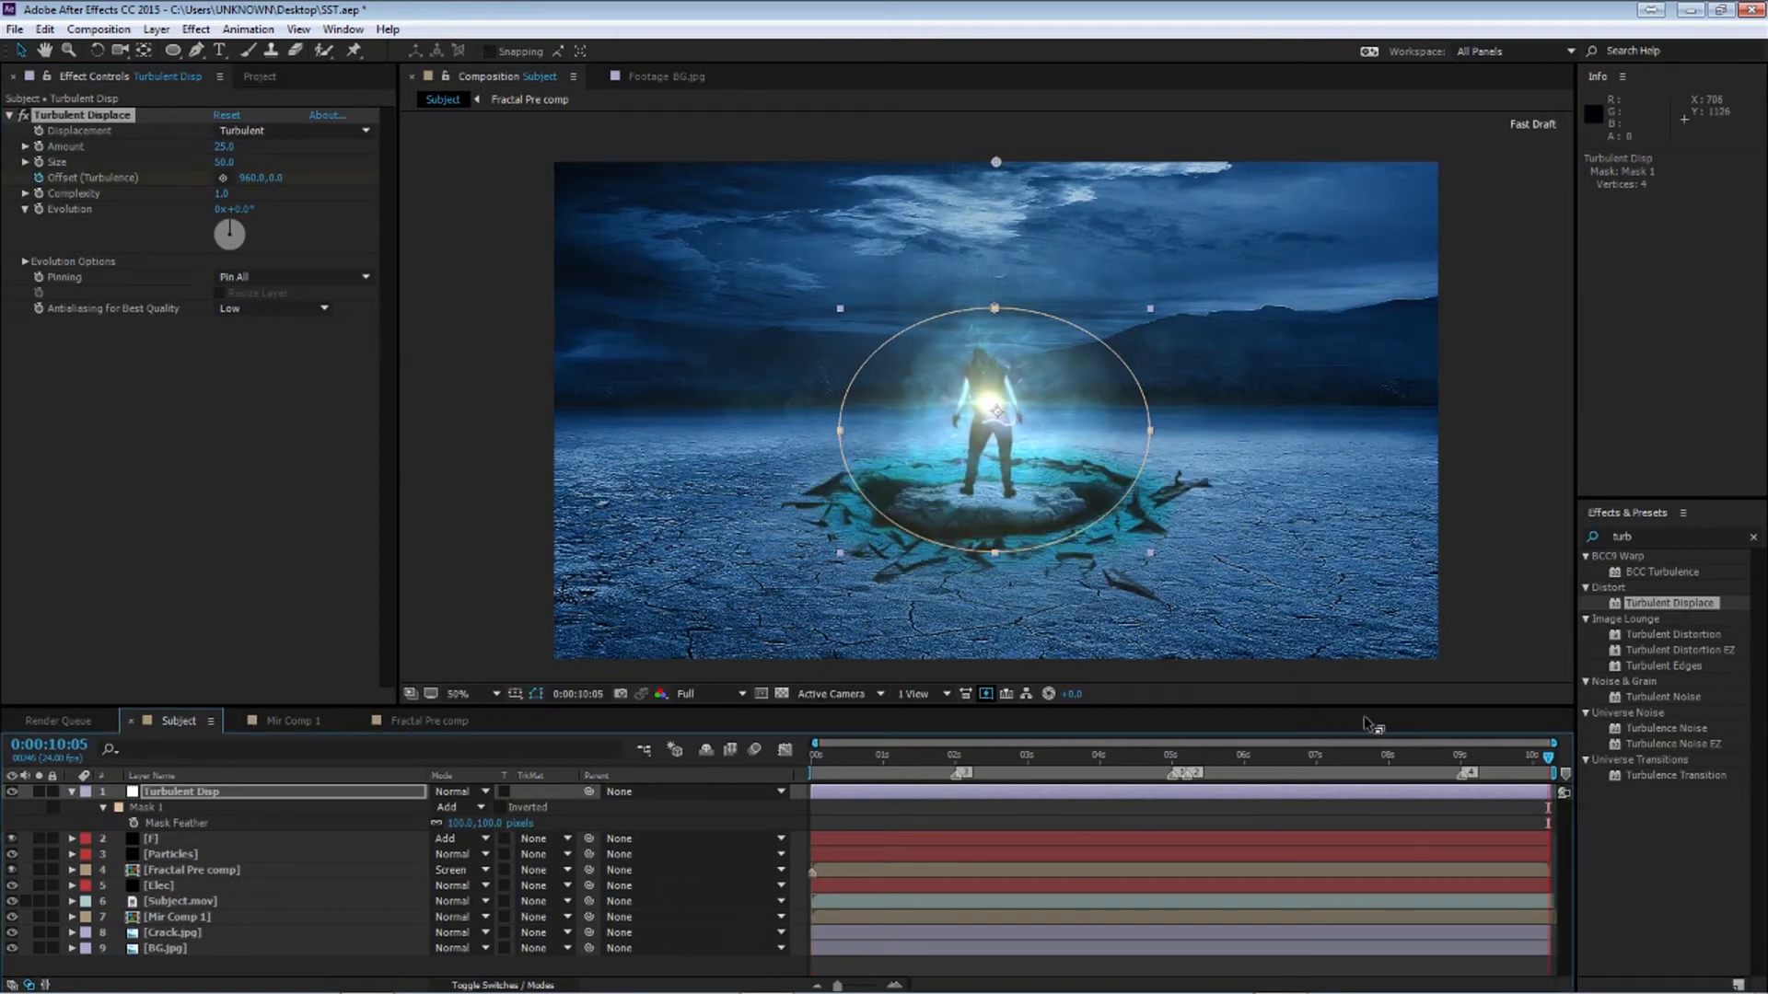
left_click_drag(276, 177, 5, 192)
left_click(285, 177)
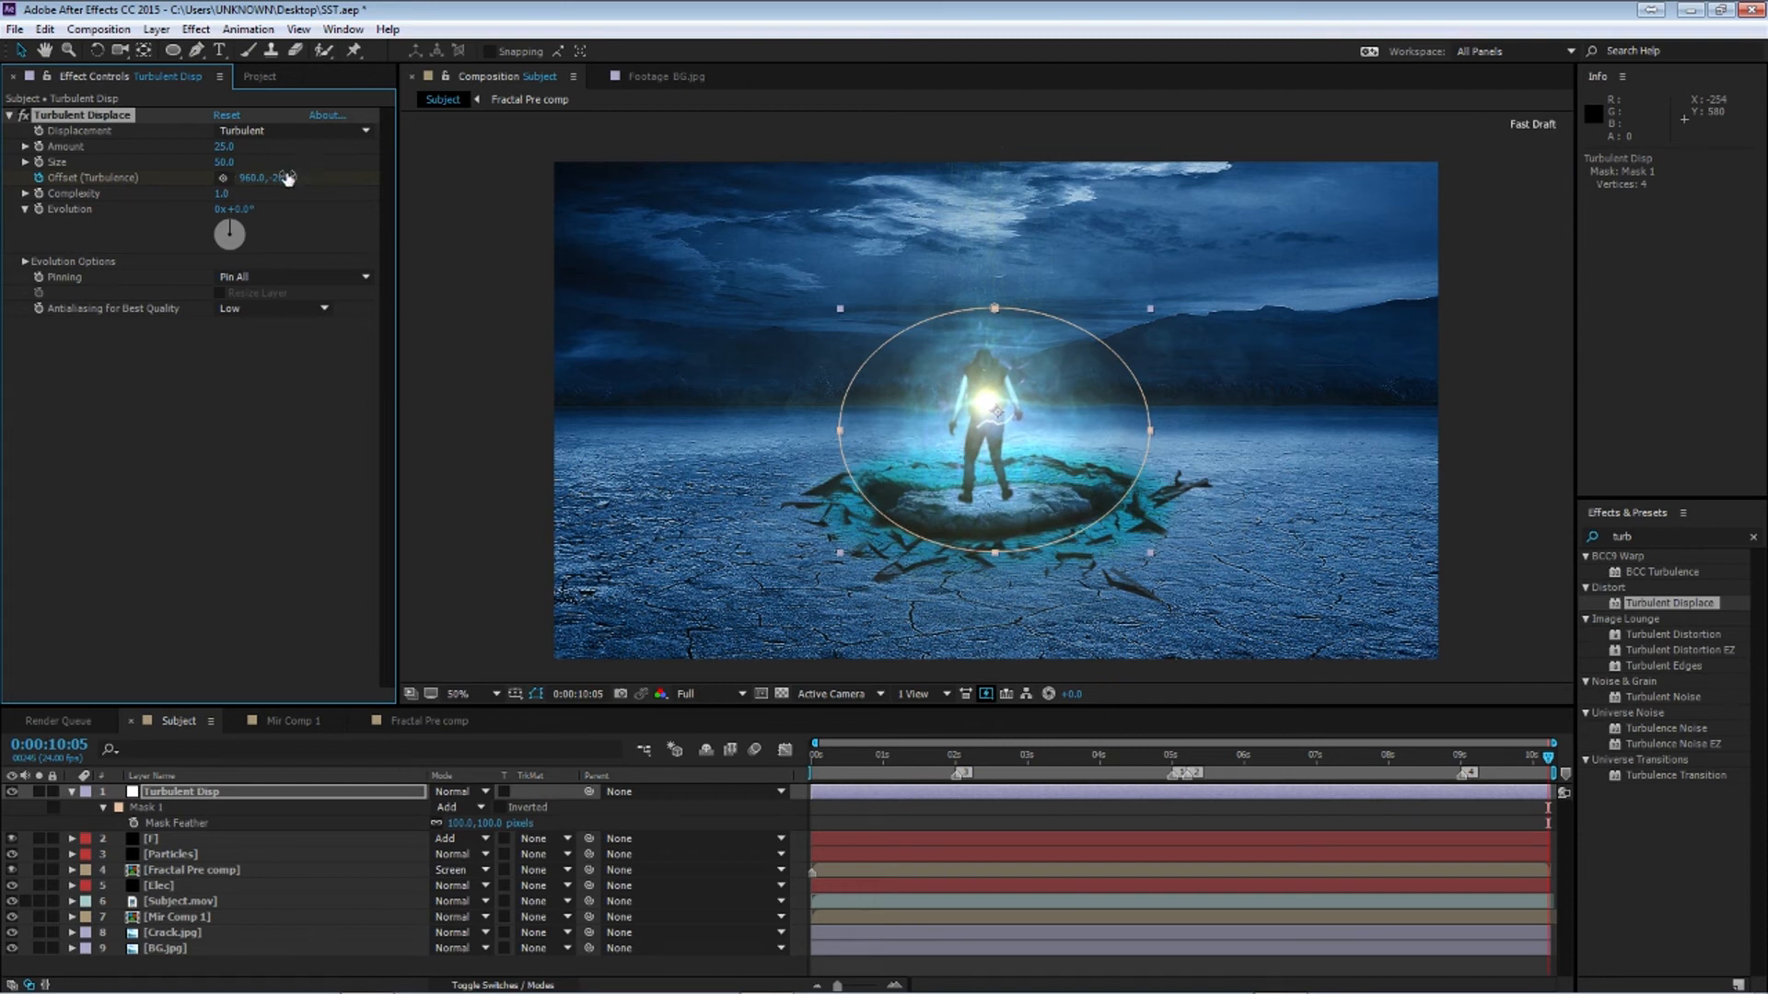
type("-2000")
key("Return")
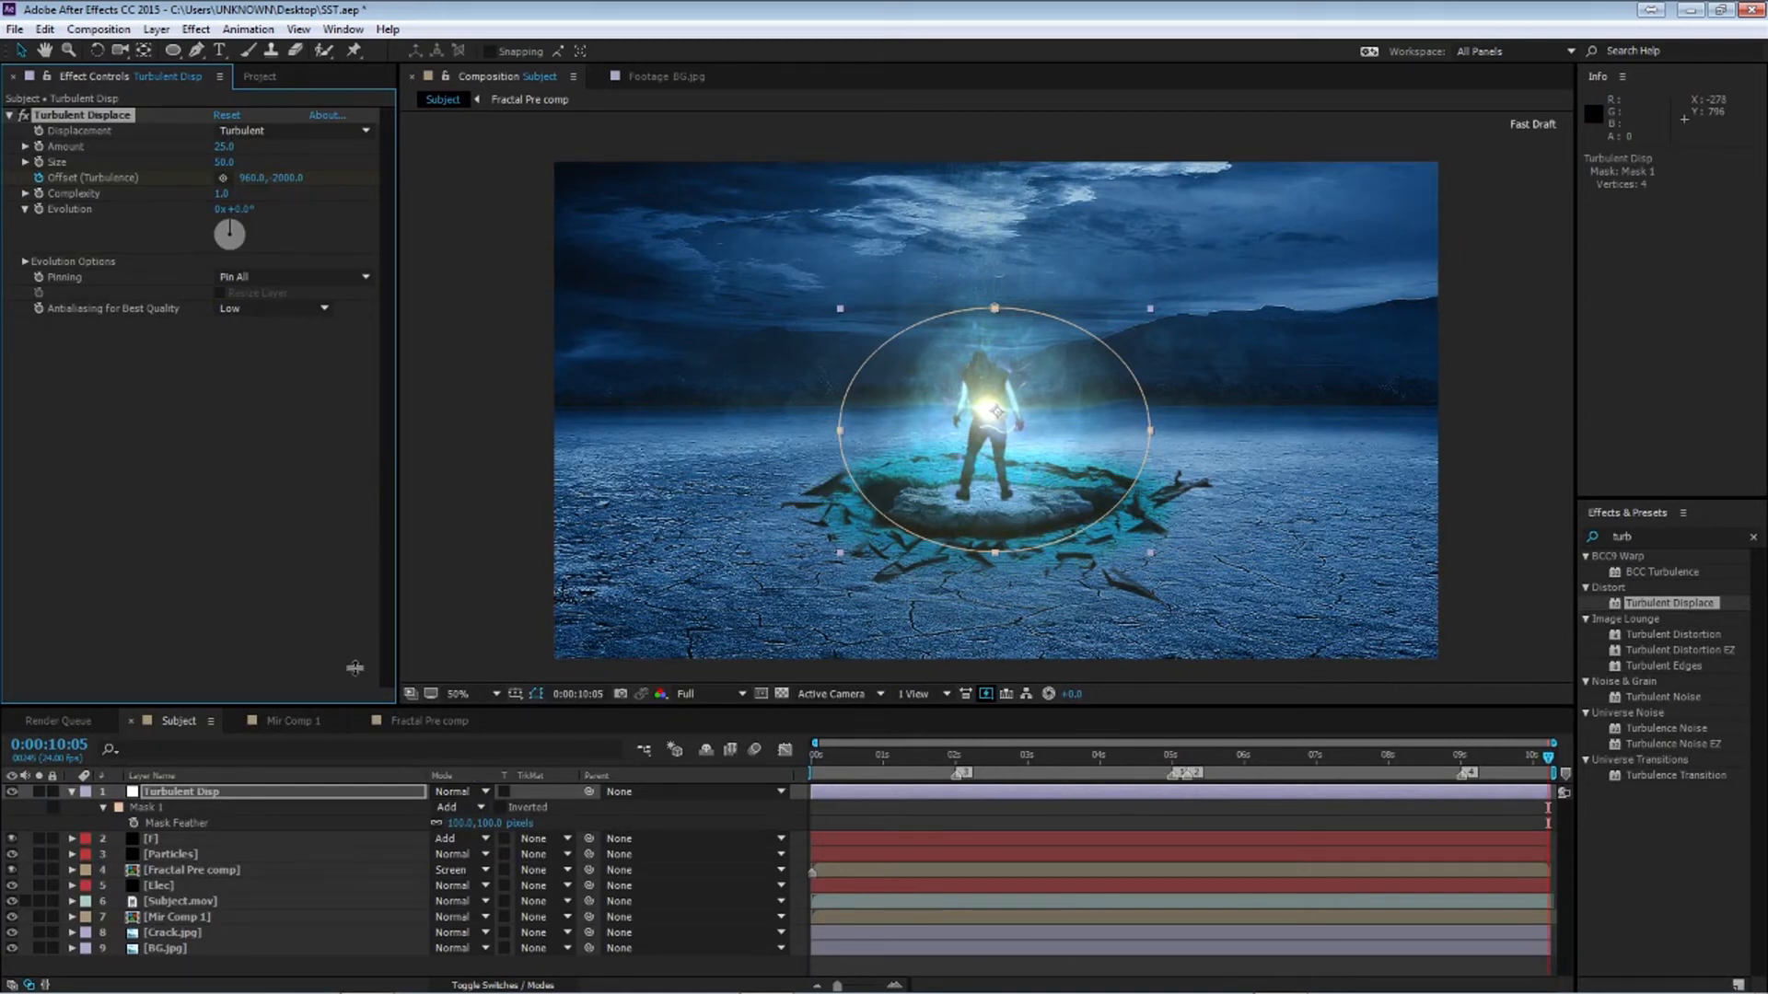
At 2:00, keyframe the adjustment layer's Opacity at 0%
left_click_drag(935, 761, 956, 764)
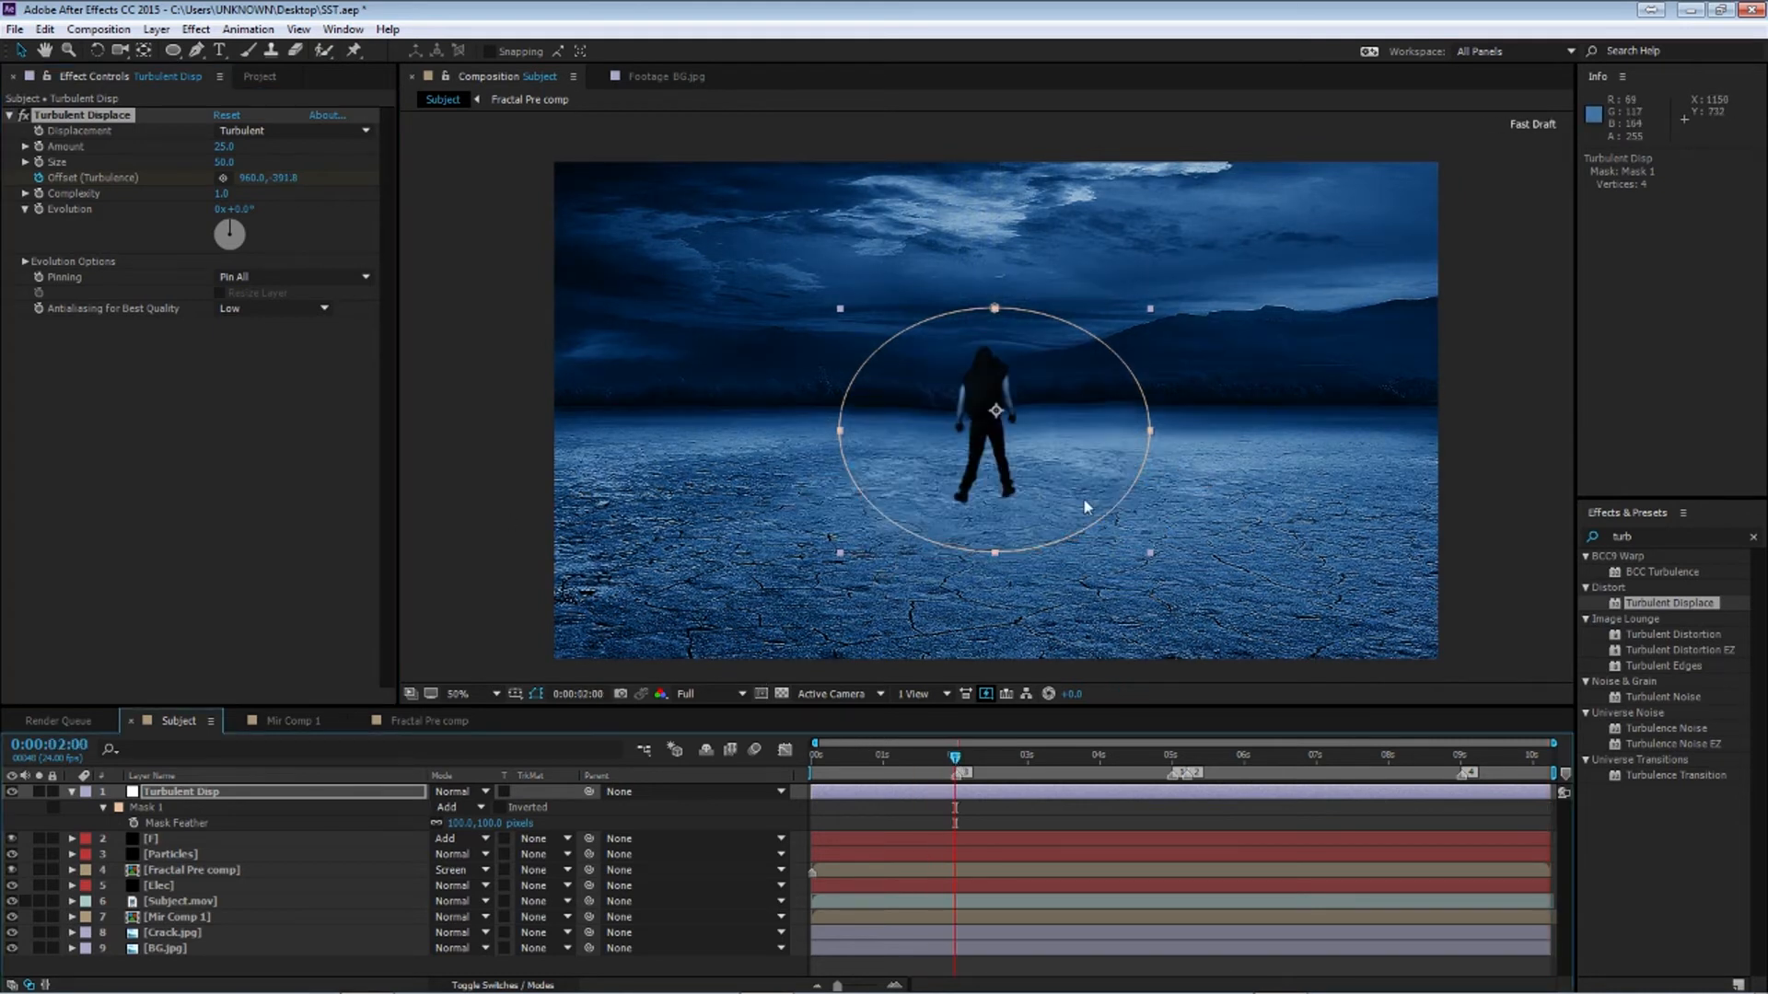
key("t")
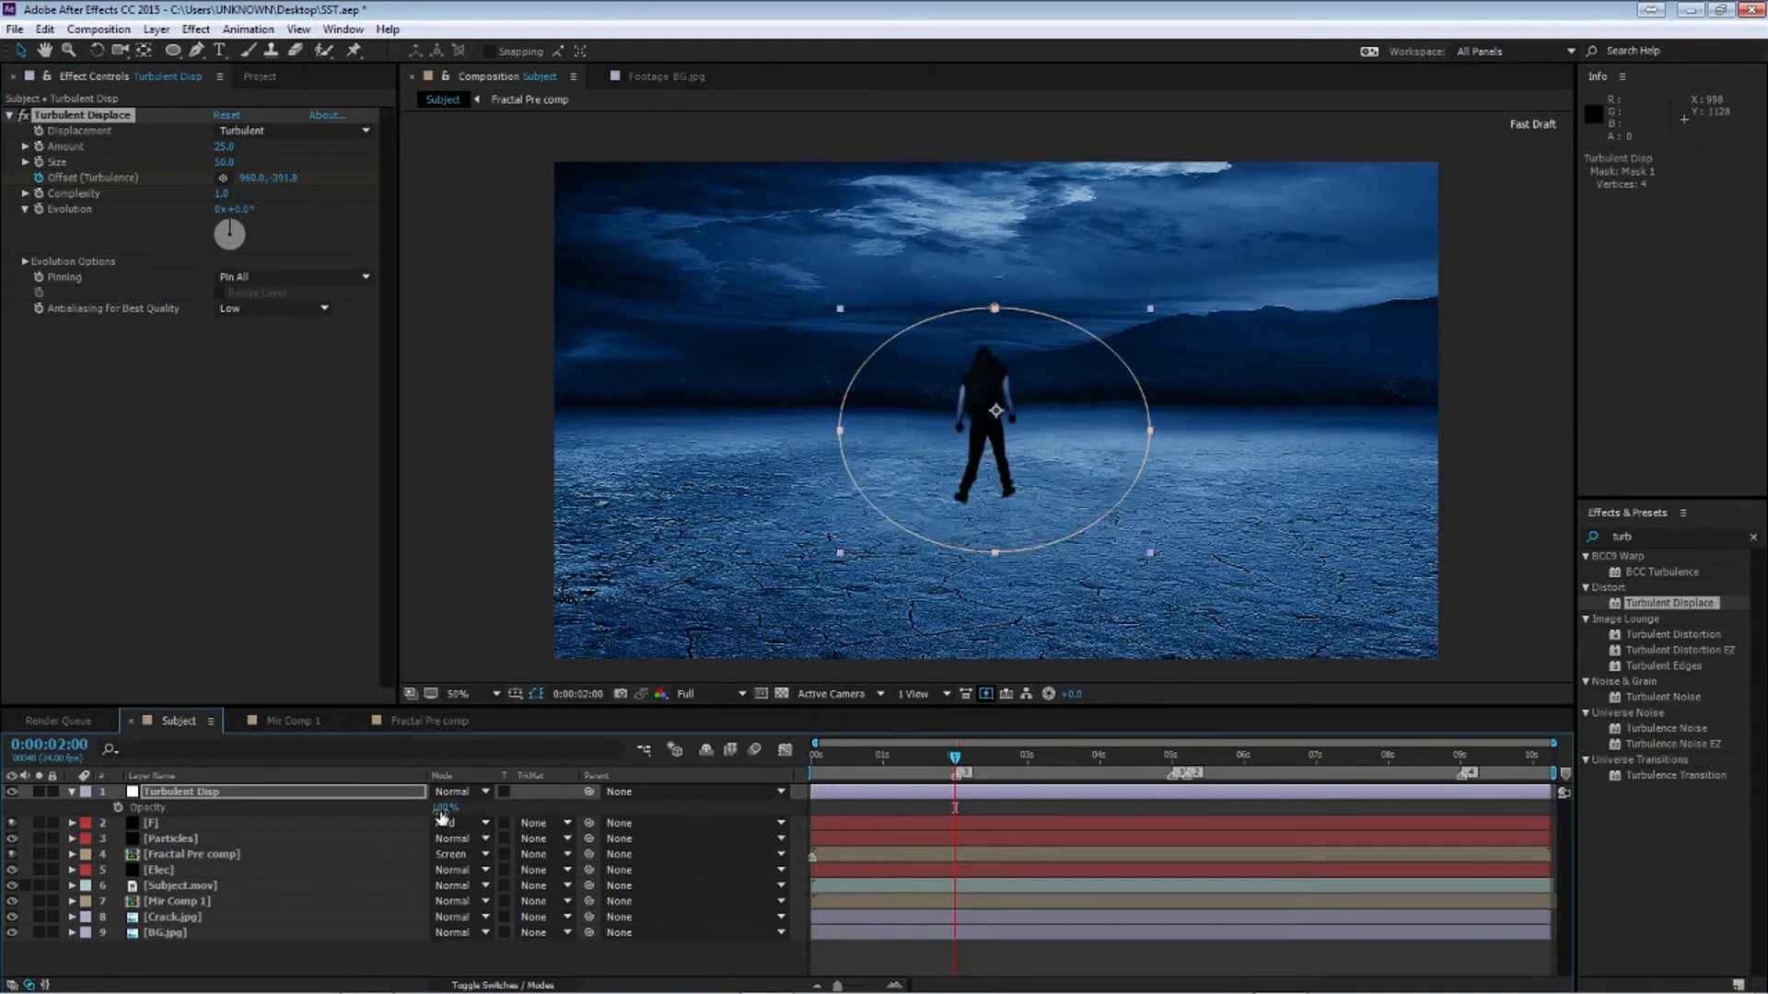
left_click_drag(445, 808, 359, 809)
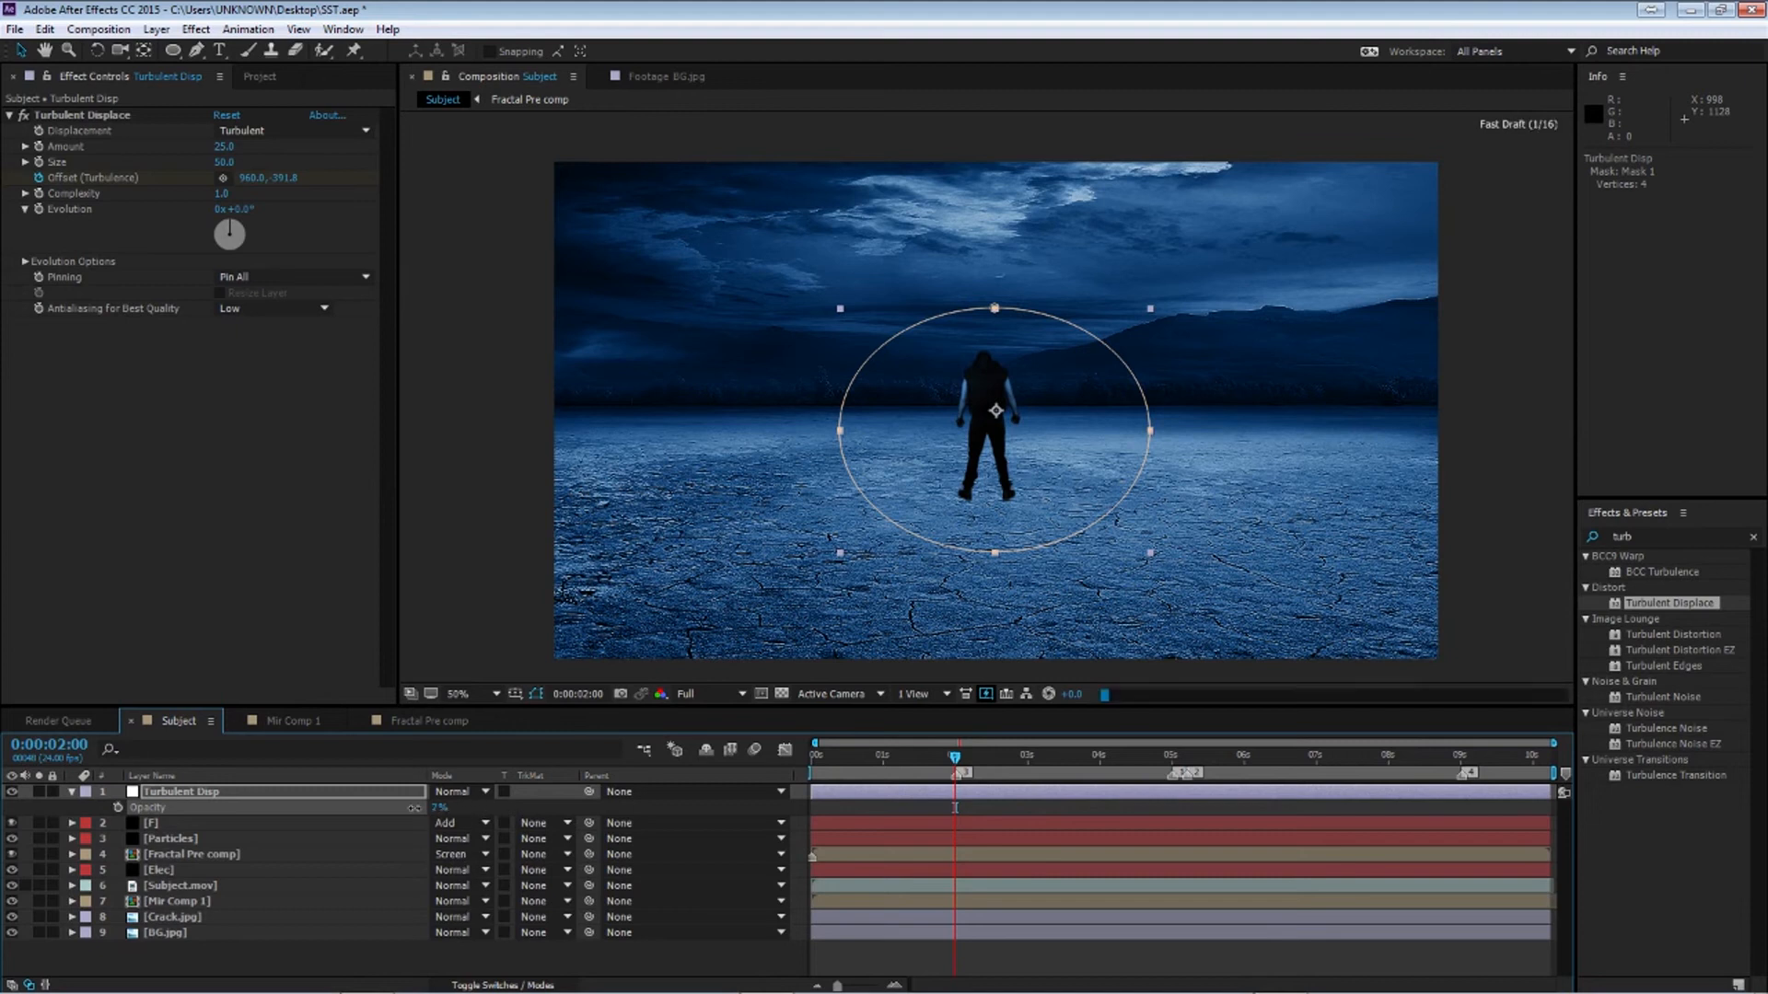
left_click(118, 808)
At 5:00, set an Opacity keyframe of 50% on the adjustment layer
left_click_drag(955, 762, 1171, 792)
left_click(436, 809)
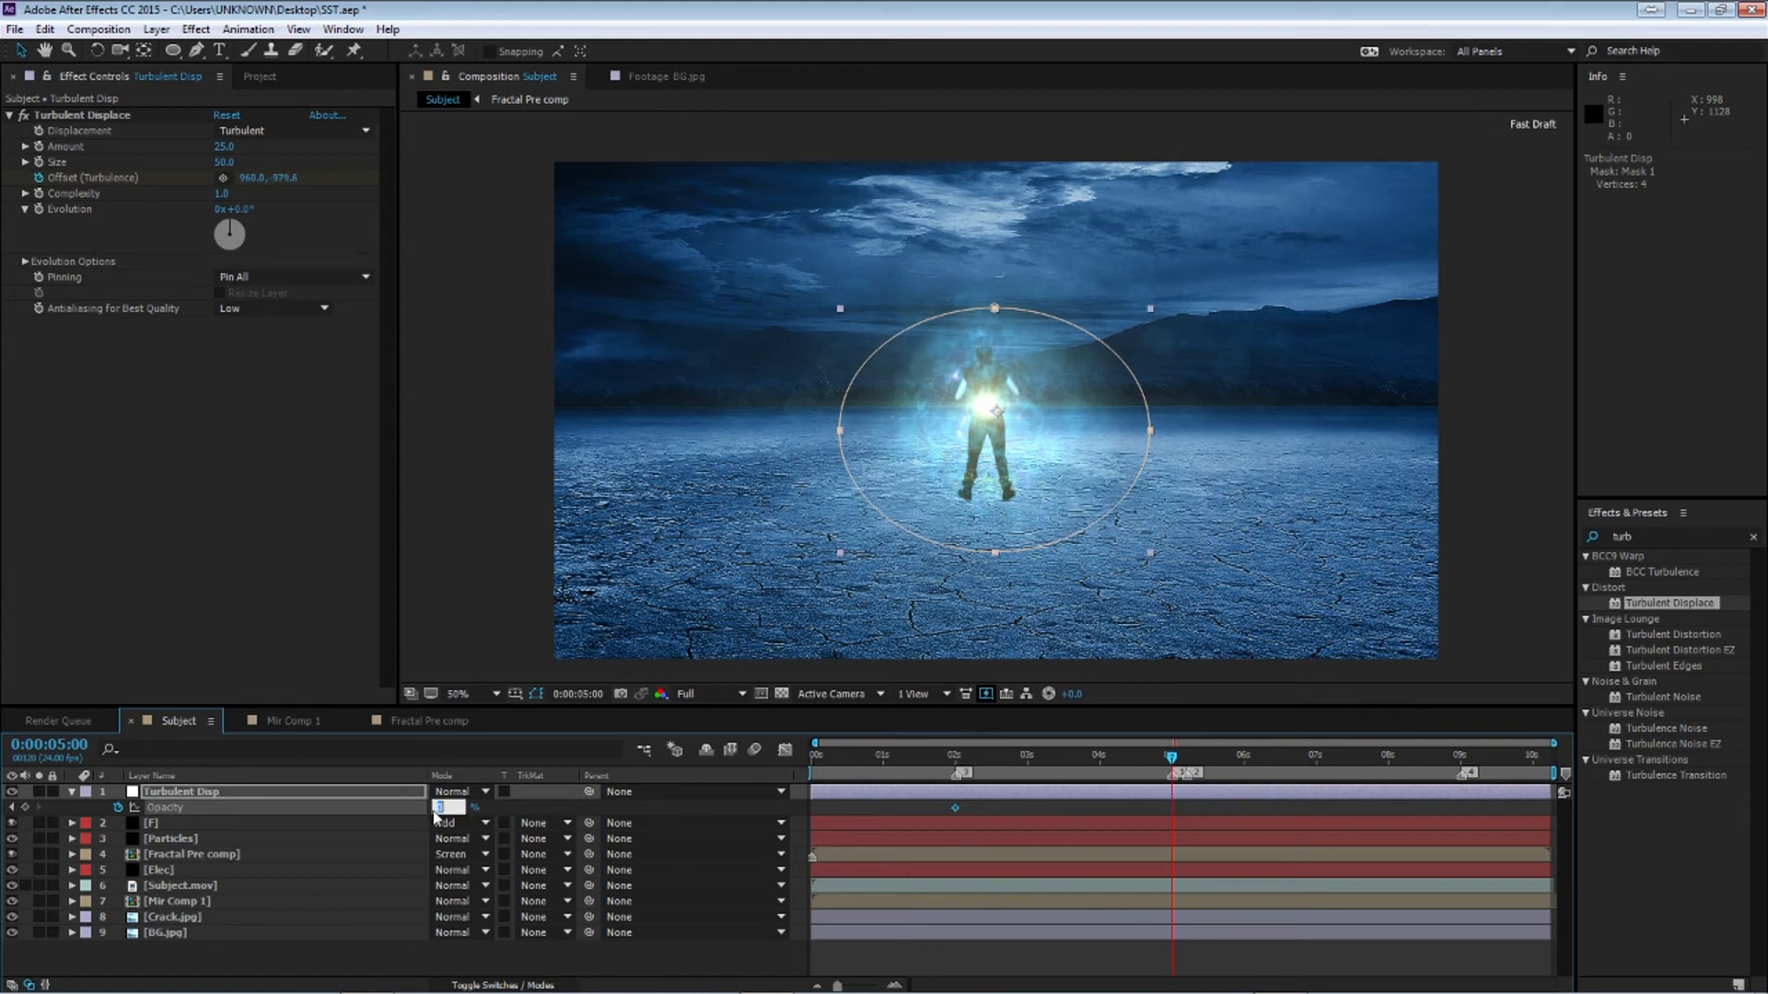
type("100")
key("Return")
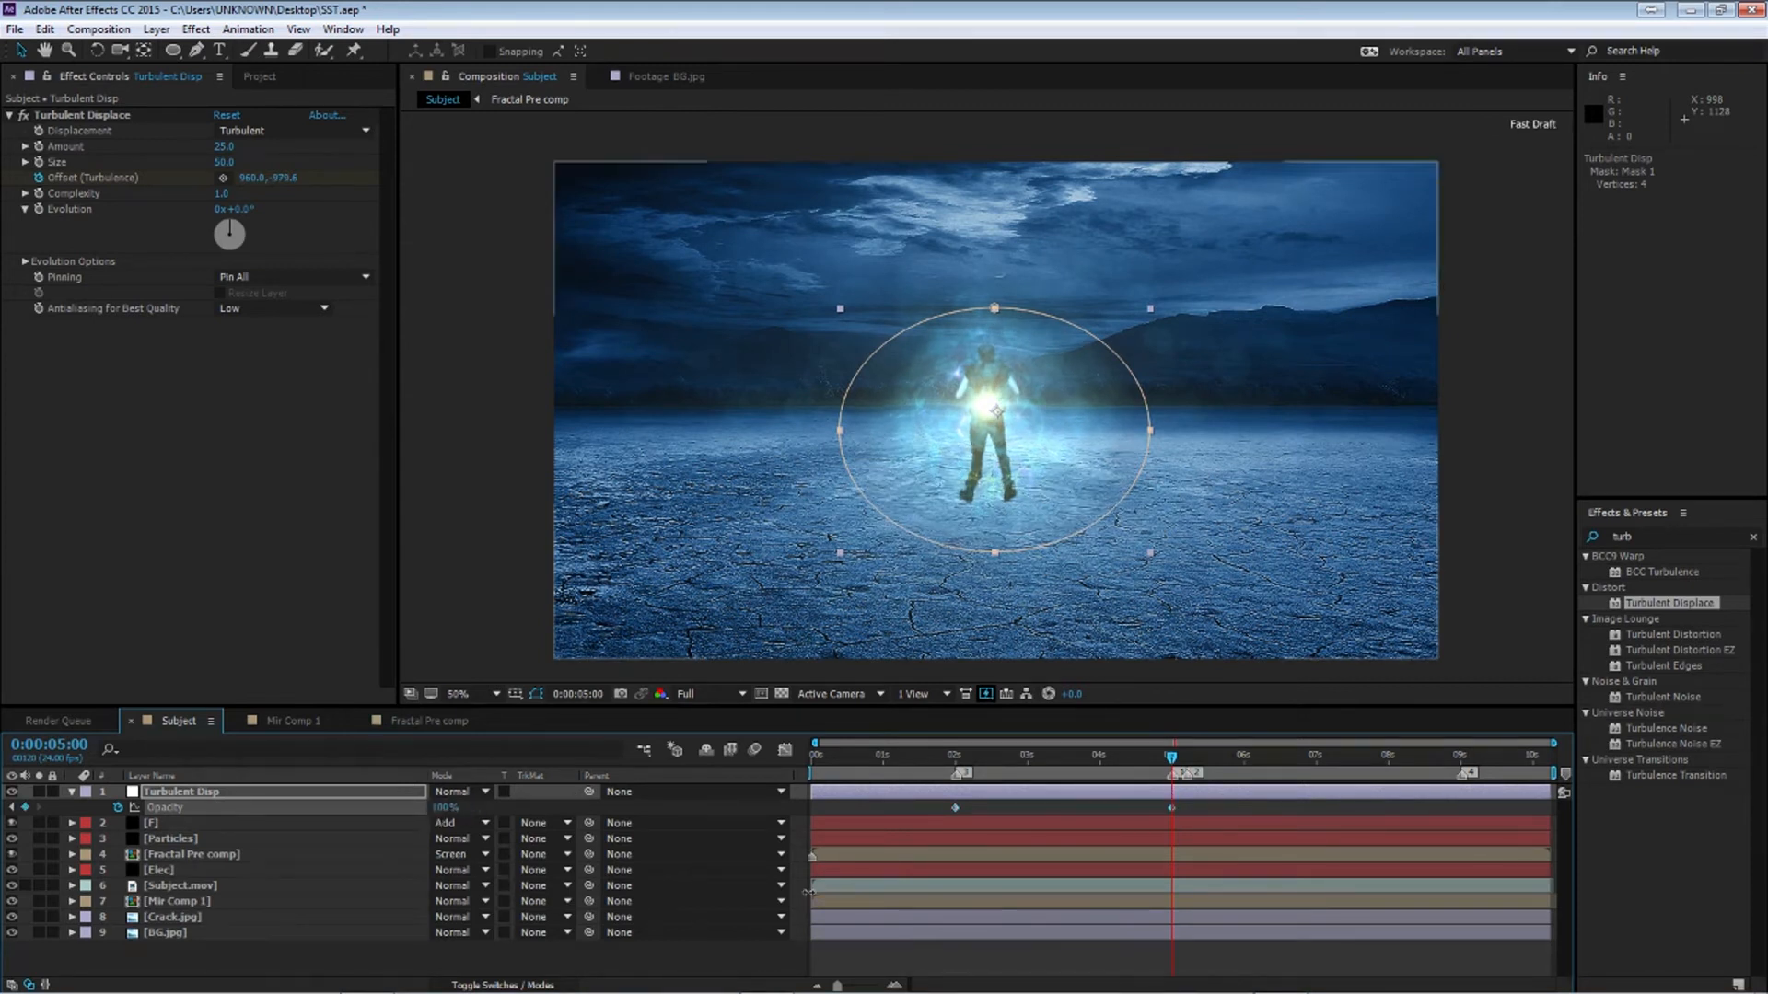
left_click(438, 807)
type("50")
key("Return")
left_click(1183, 760)
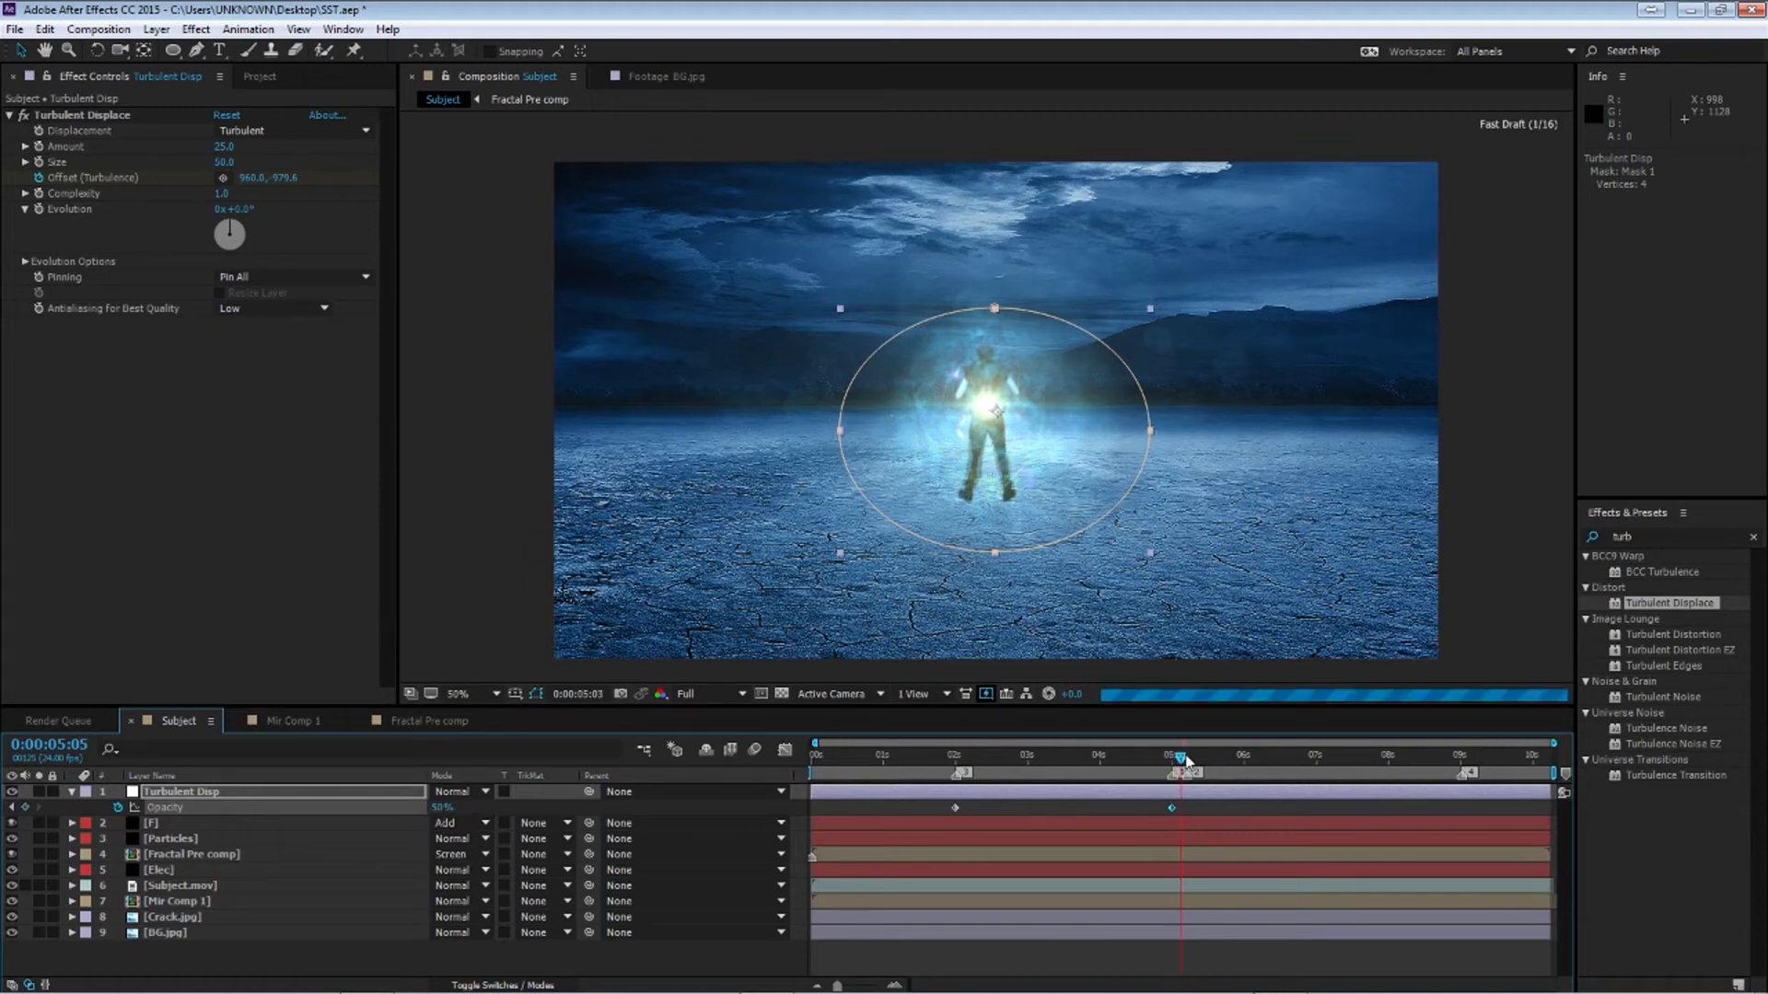
Set the adjustment layer's Opacity keyframes to 100% at 5:05 and 0% at 9:00
left_click(1186, 760)
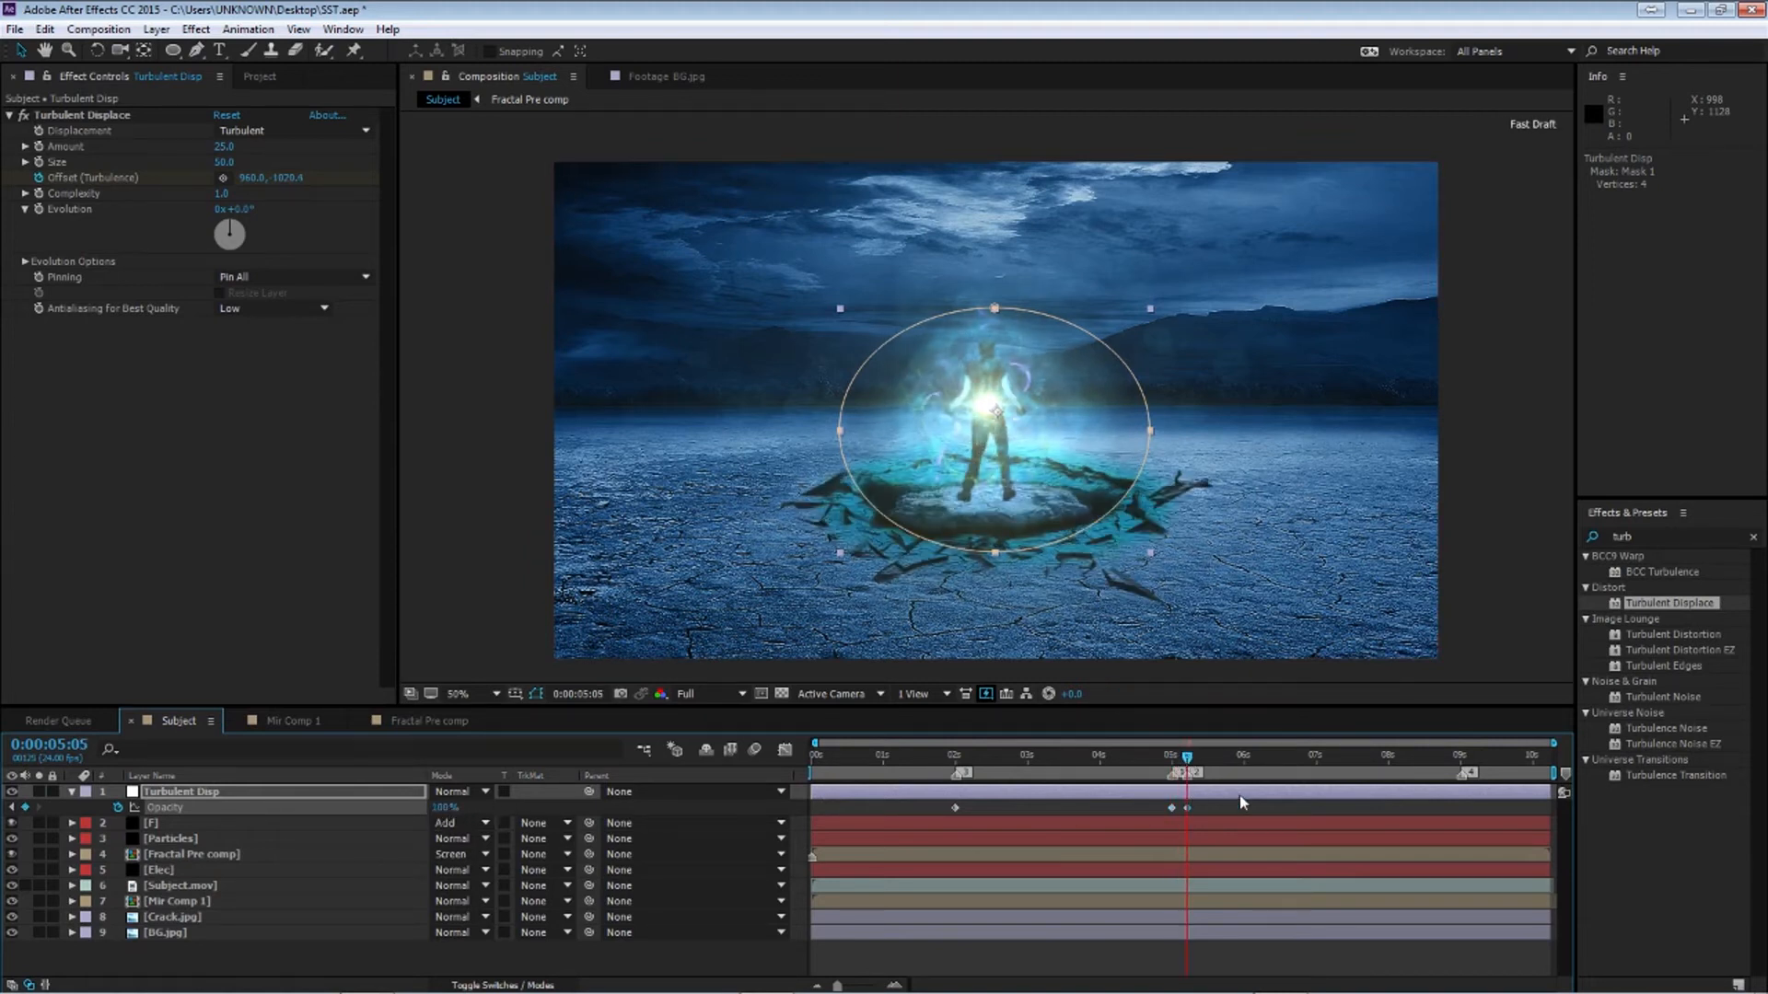
key("End")
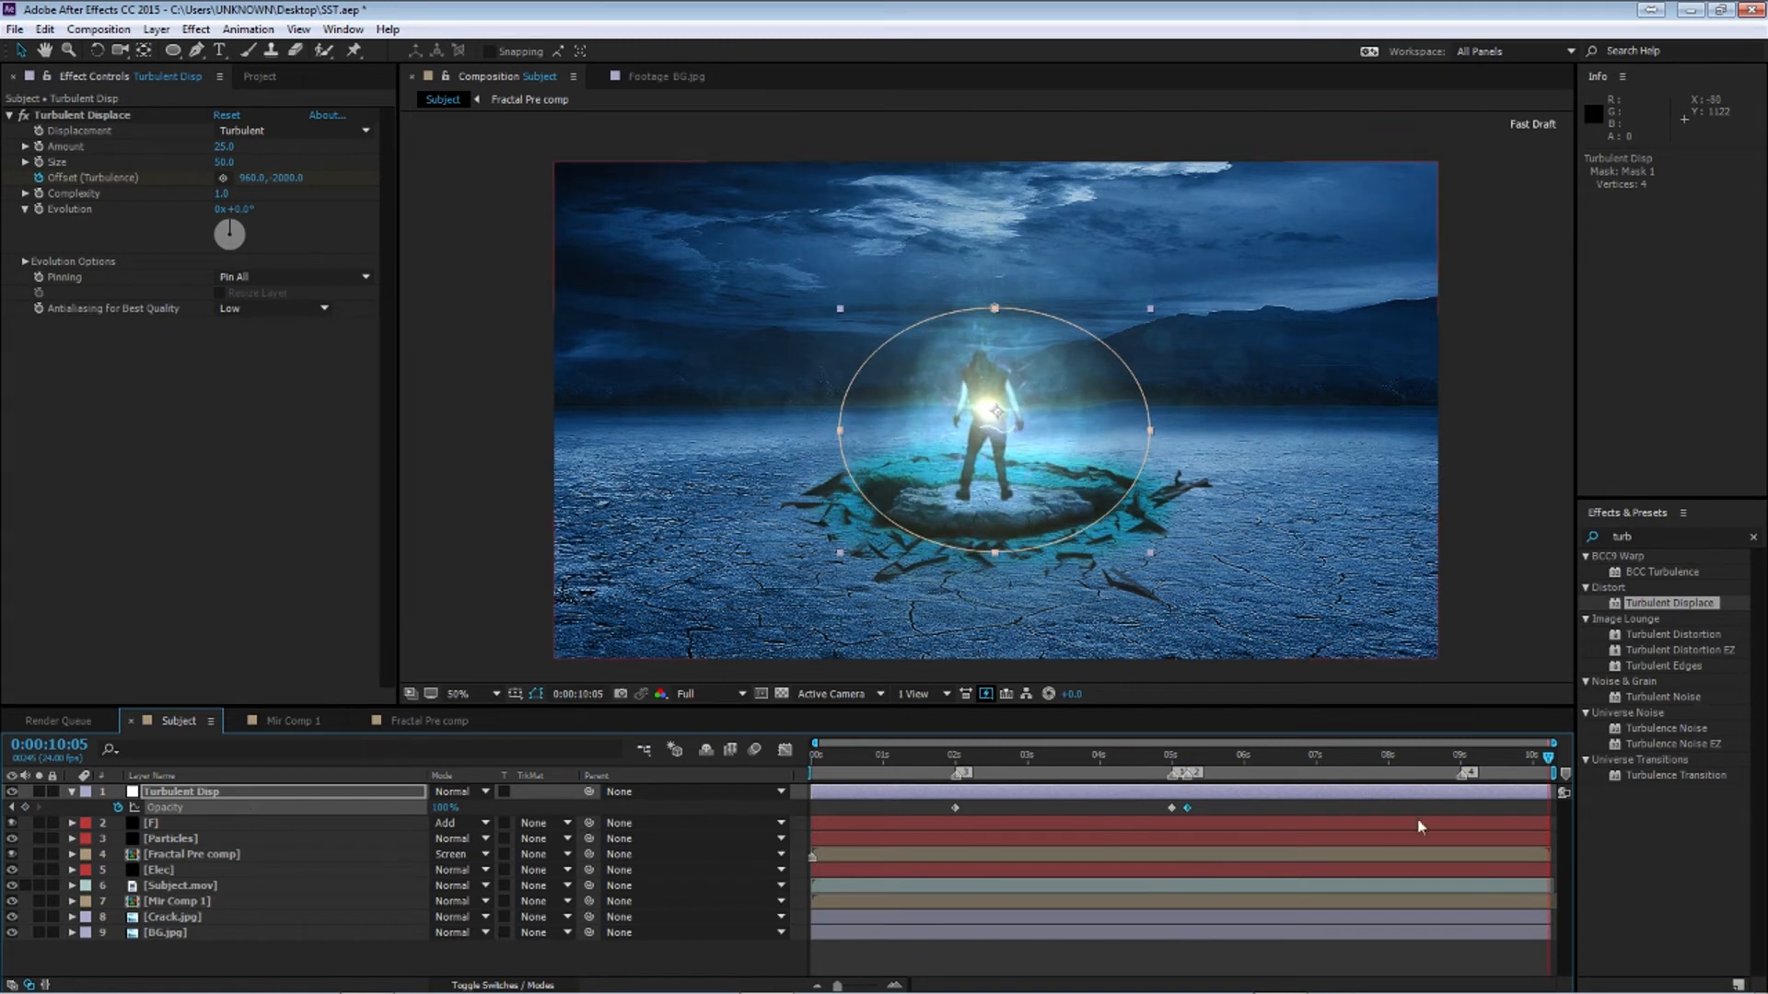
left_click(1461, 756)
left_click_drag(452, 810, 228, 801)
Select all the adjustment layer's Opacity keyframes and apply Easy Ease to them
left_click(1292, 756)
left_click_drag(935, 803, 1489, 818)
key("F9")
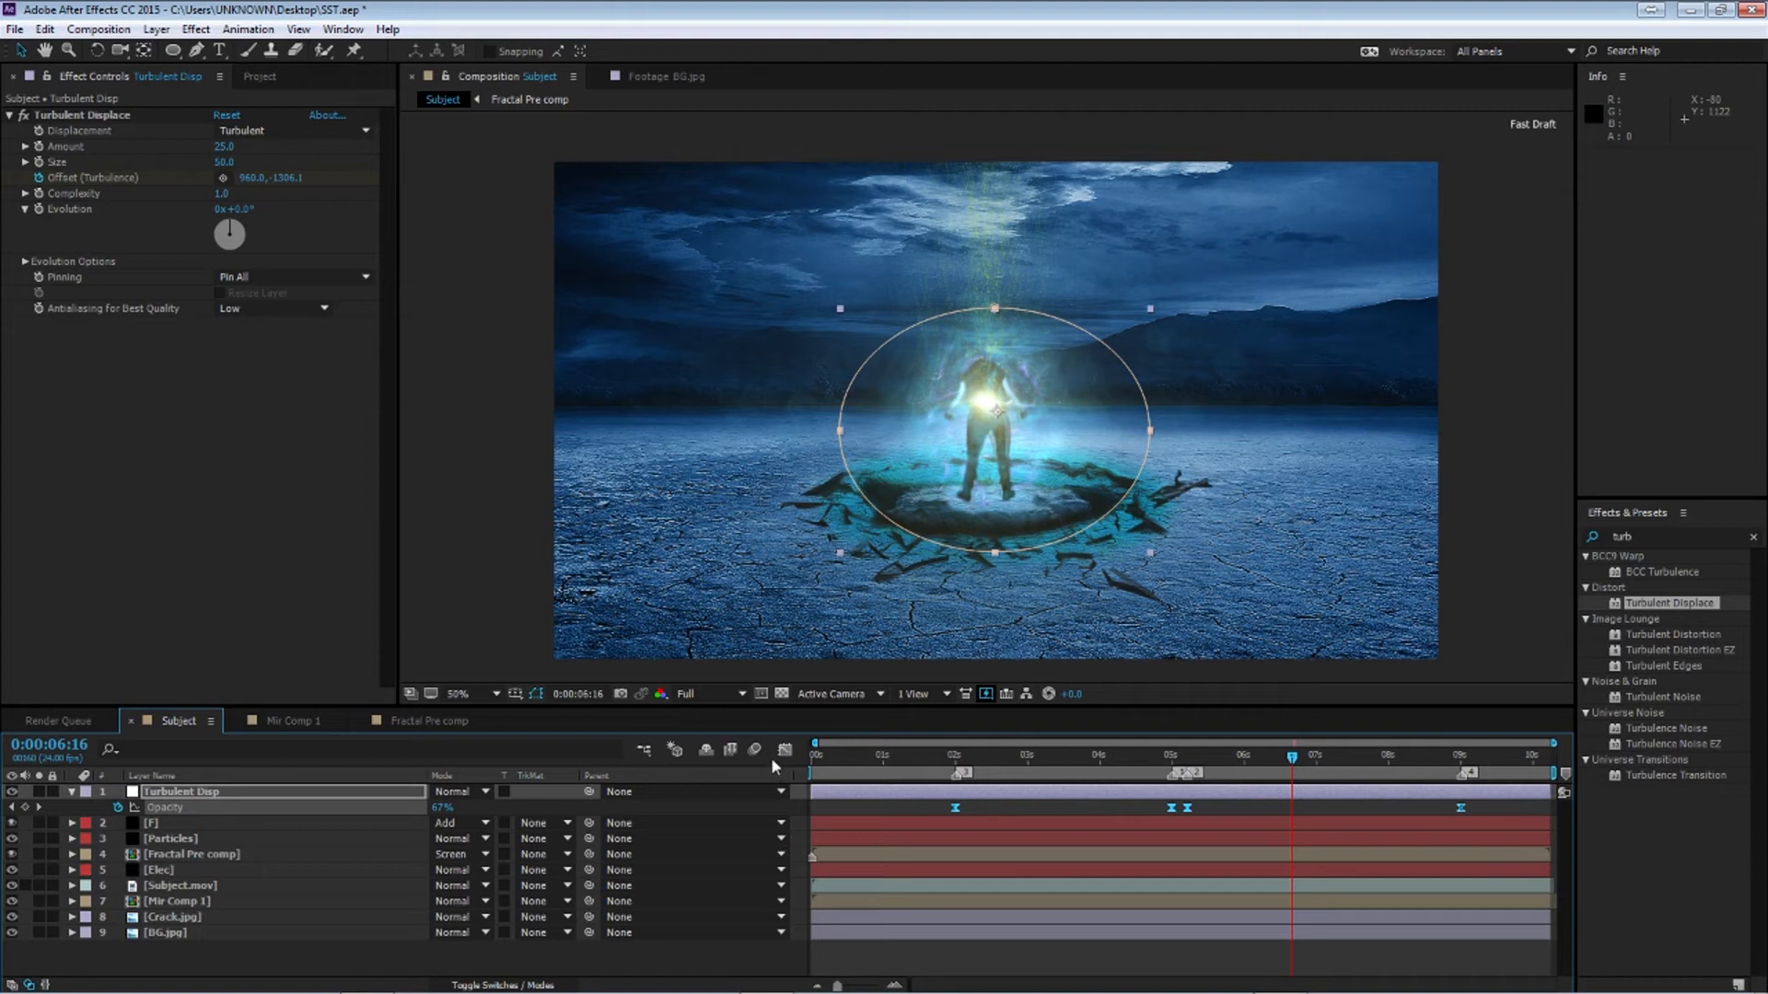
Reshape the Opacity speed curve in the Graph Editor by adjusting keyframe handles, then preview and collapse the layer
left_click(785, 750)
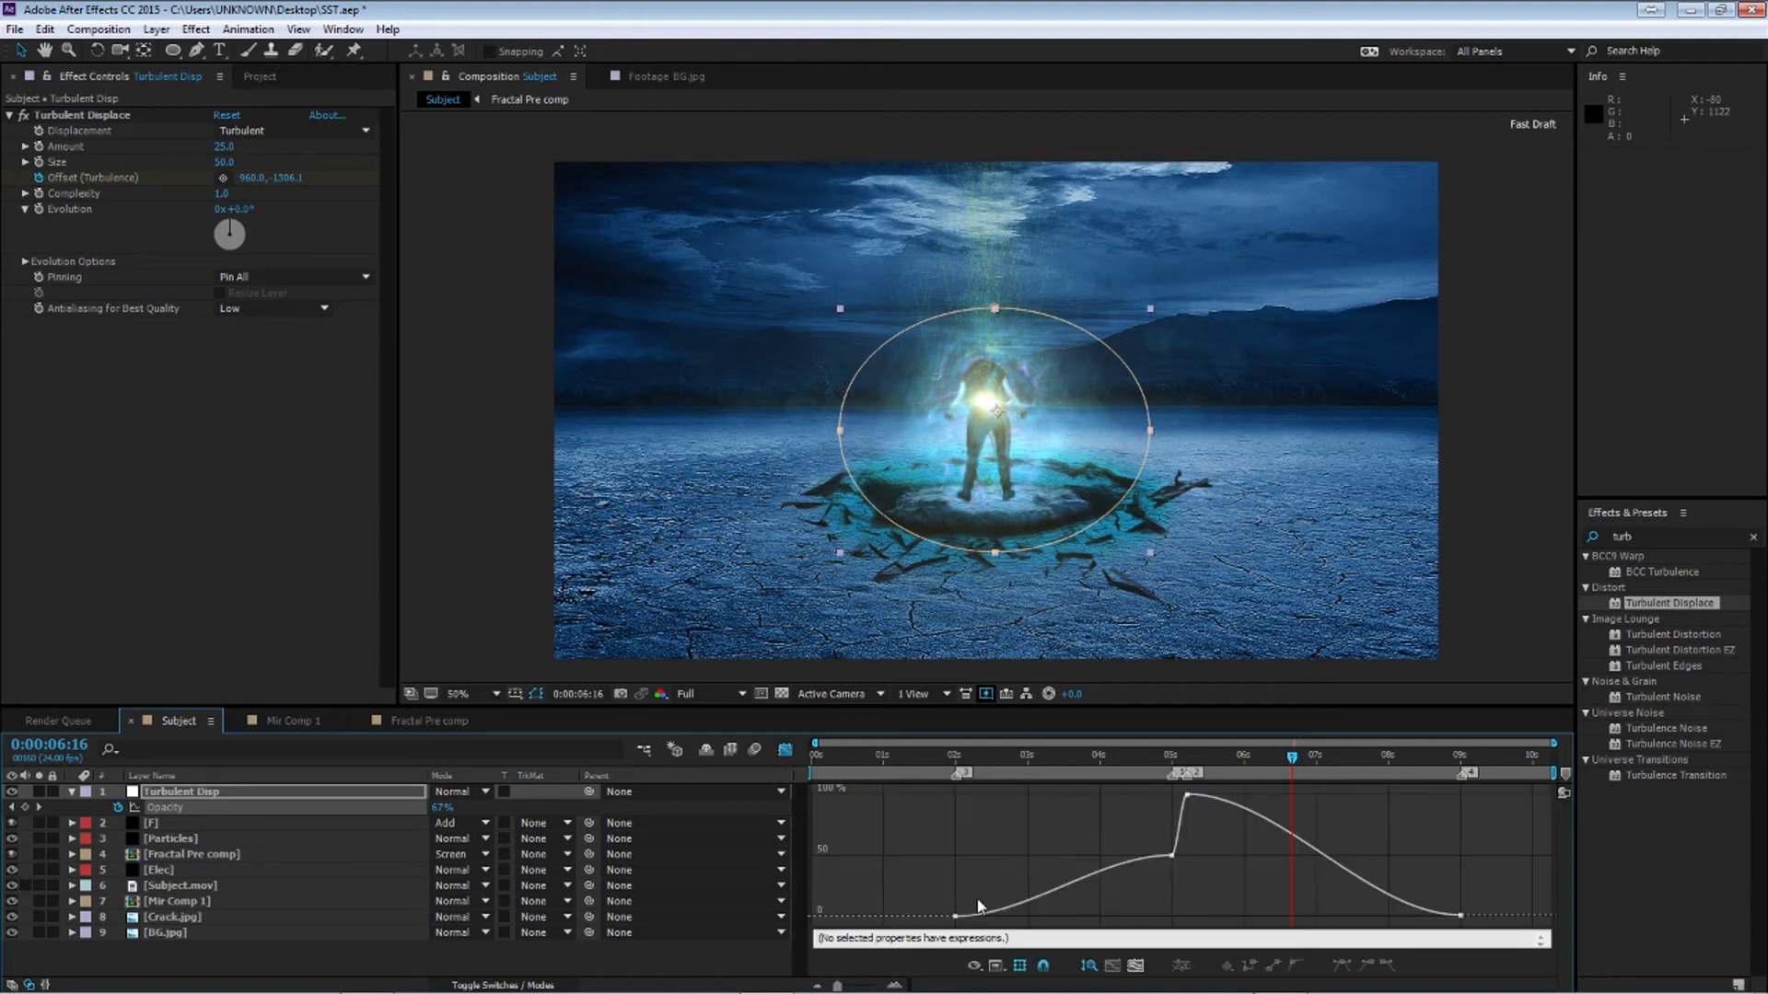
left_click_drag(932, 880, 1003, 926)
left_click_drag(1027, 916, 1193, 923)
left_click(1171, 856, "alt")
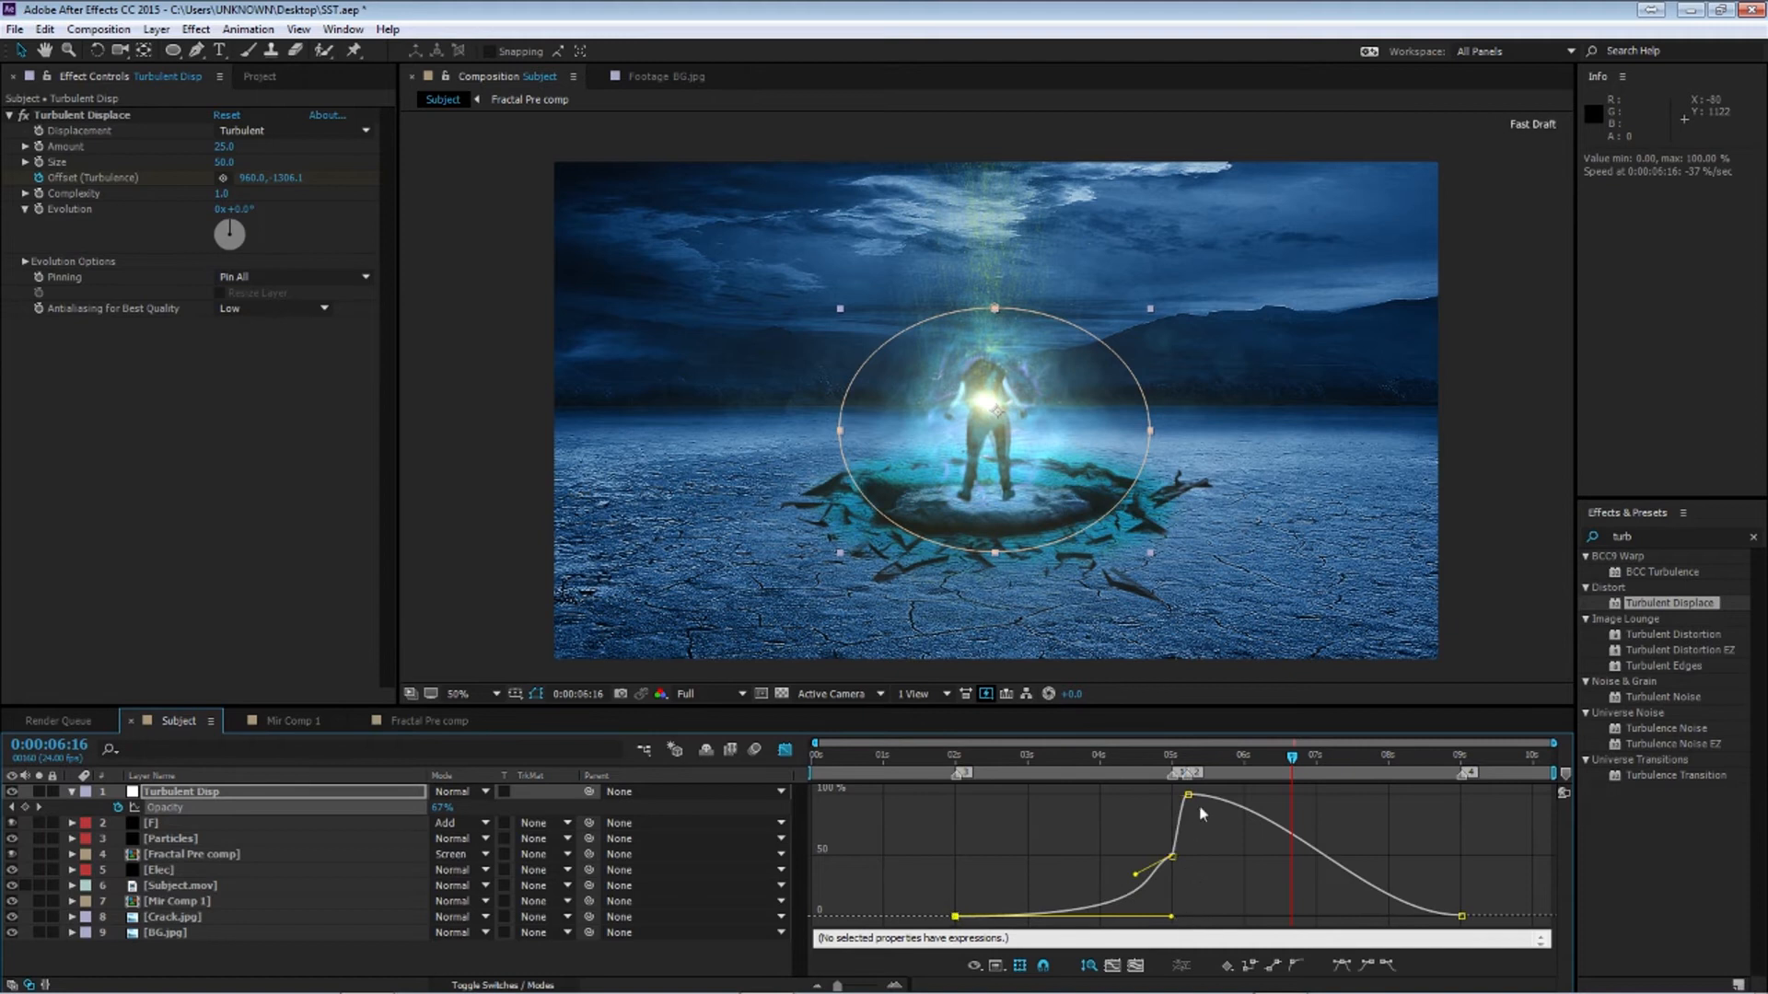
left_click_drag(1390, 870, 1533, 927)
left_click_drag(1369, 915, 1136, 917)
left_click_drag(1173, 785, 1199, 808)
left_click(1296, 968)
key("space")
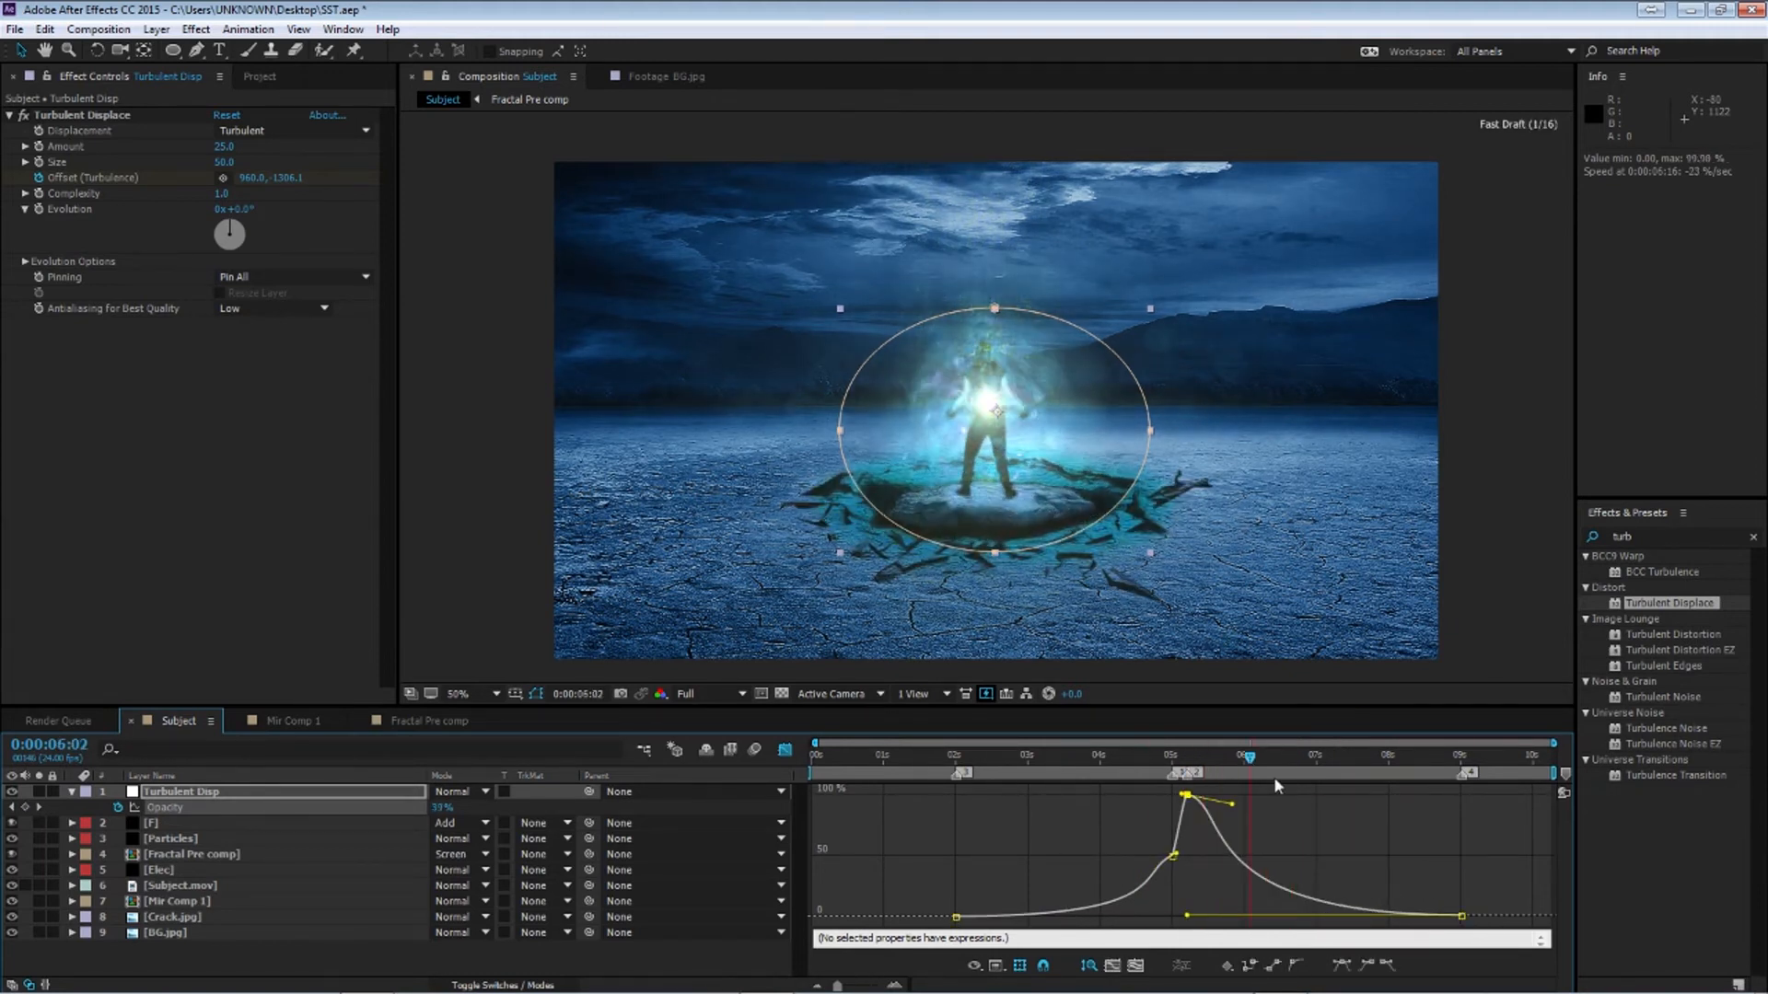
left_click(72, 792)
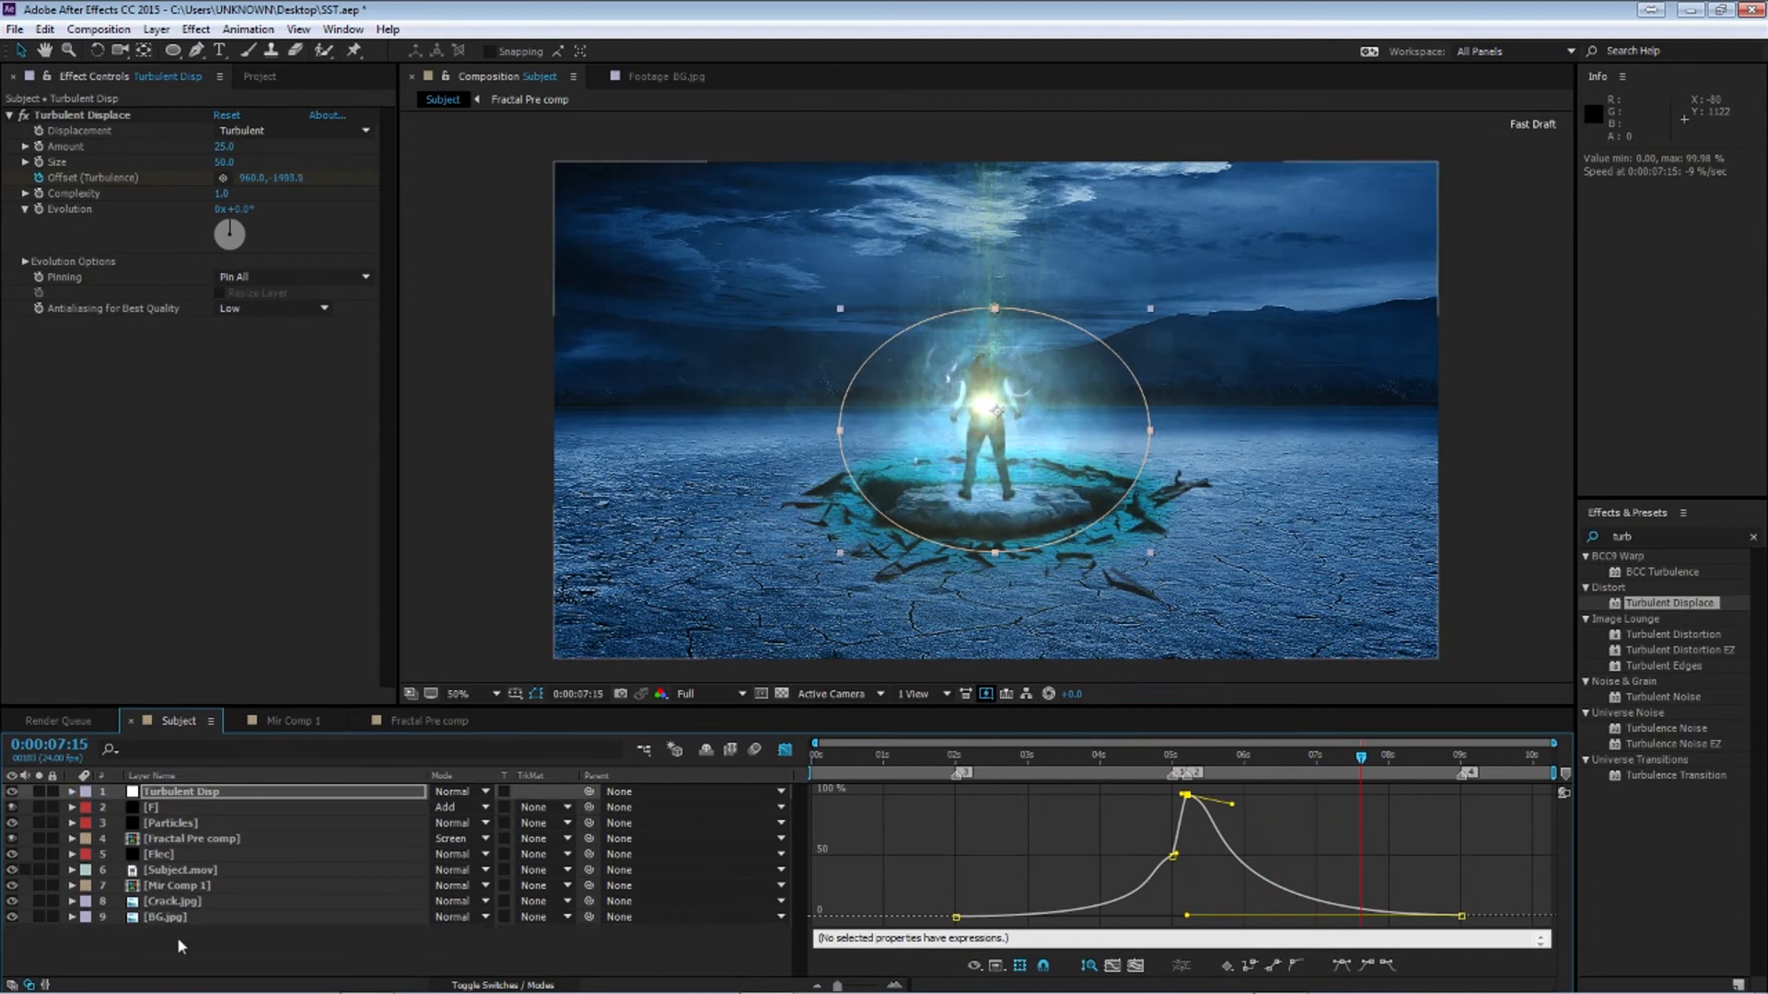
left_click(189, 945)
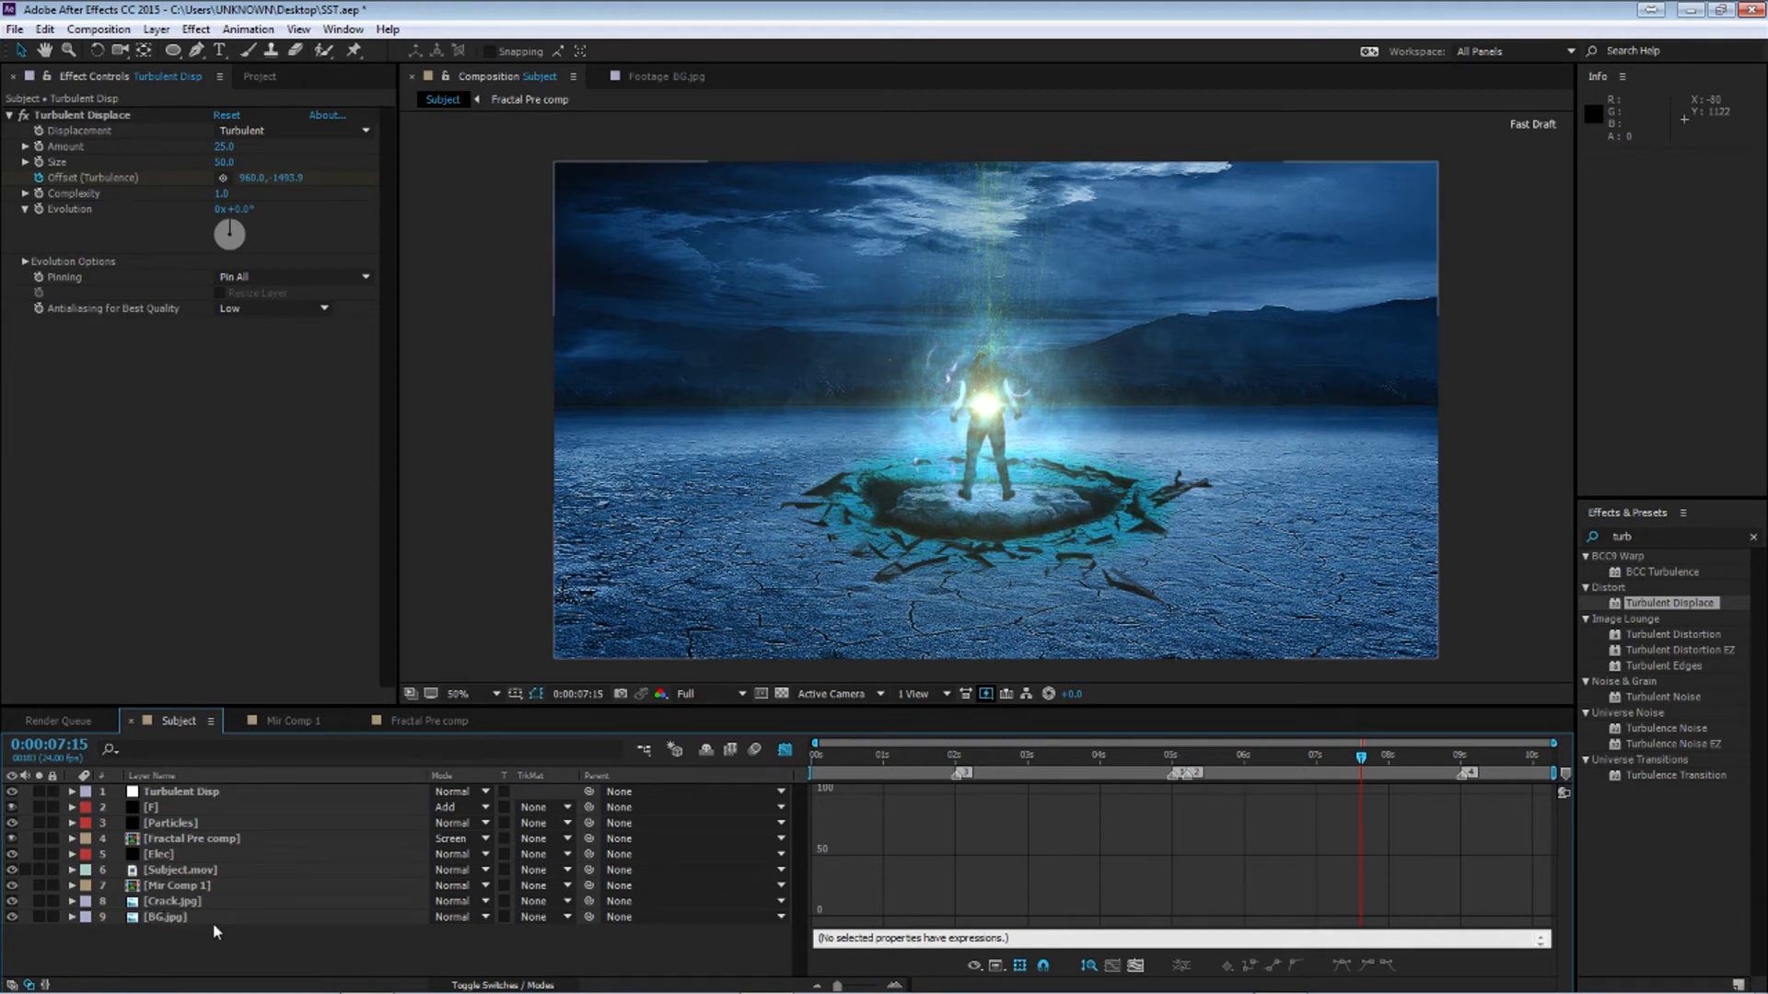
Create a new adjustment layer and rename it Bulge
key("ctrl+alt+y")
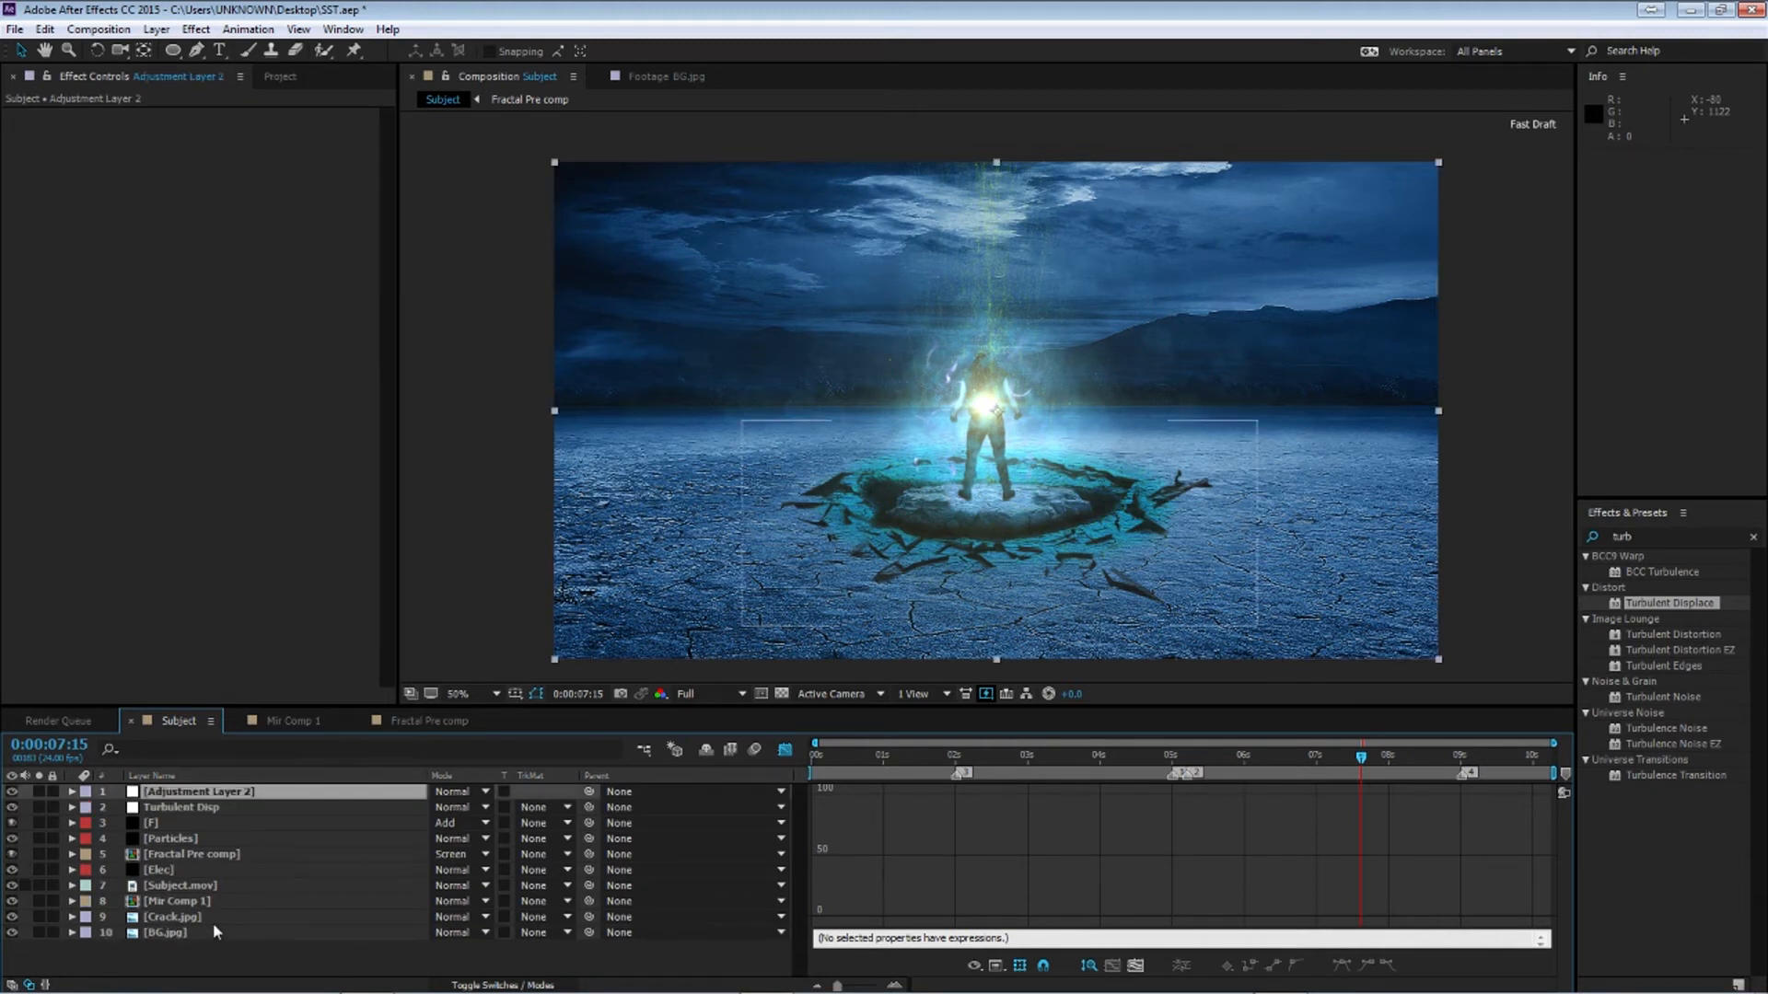
double_click(148, 793)
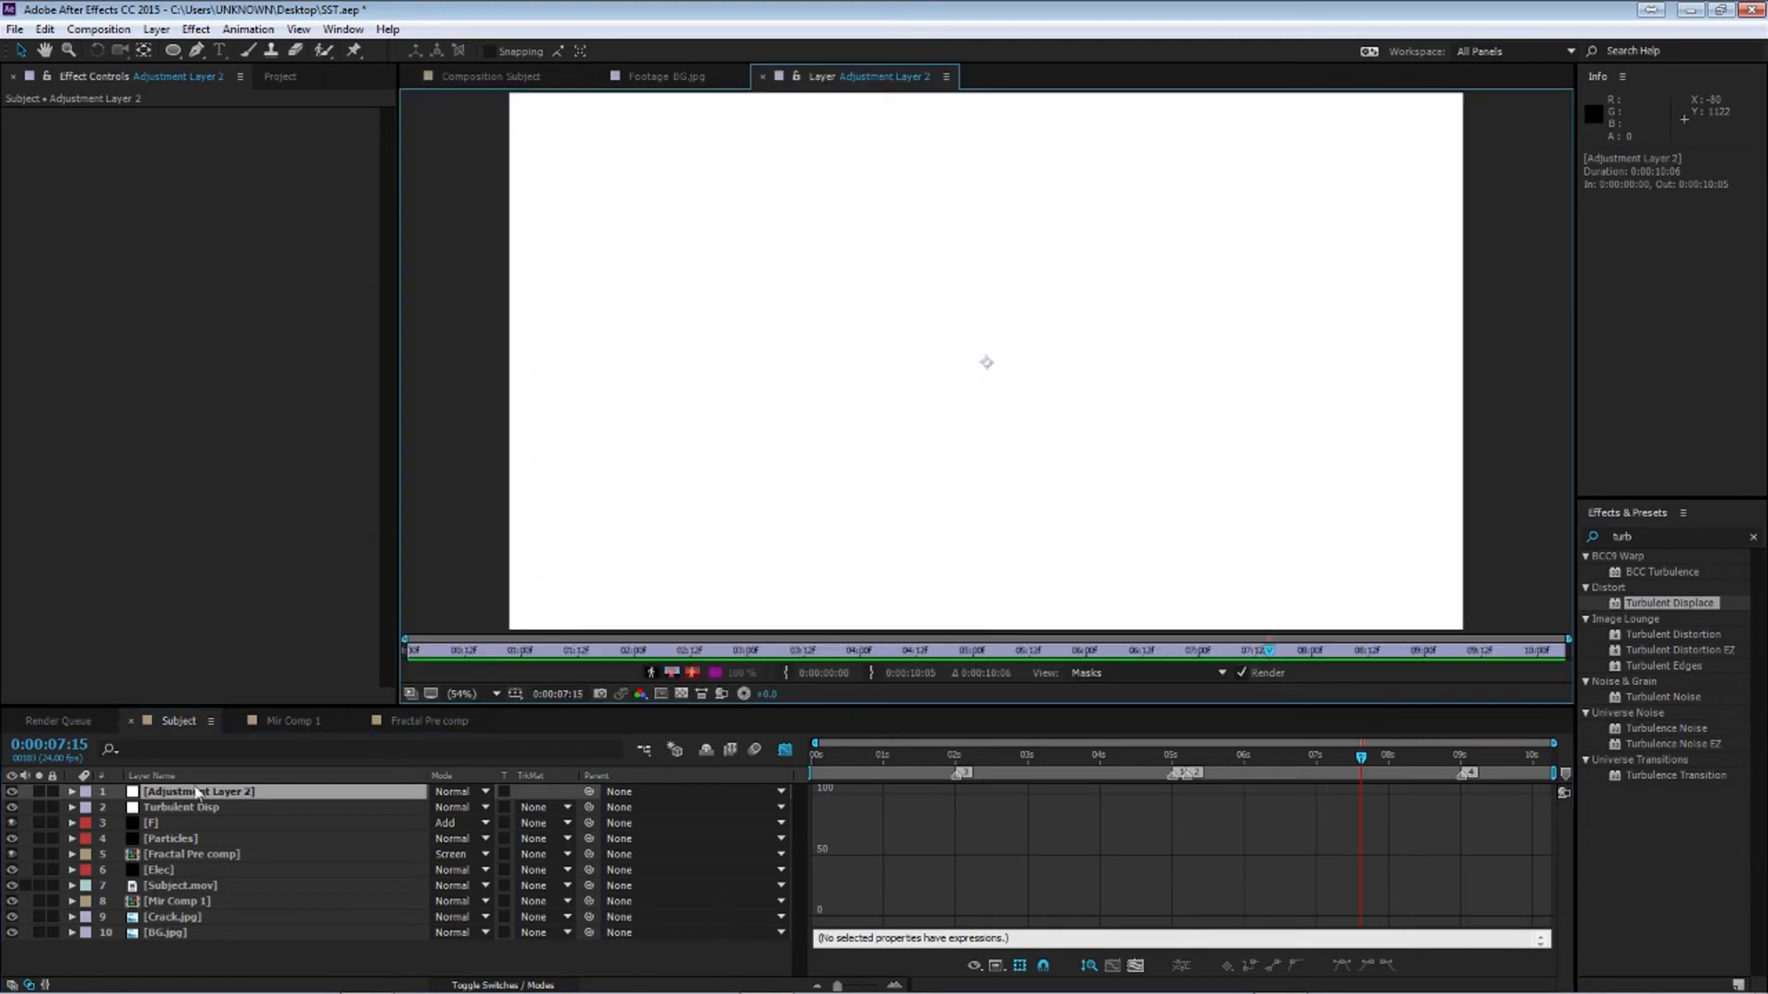
left_click(762, 77)
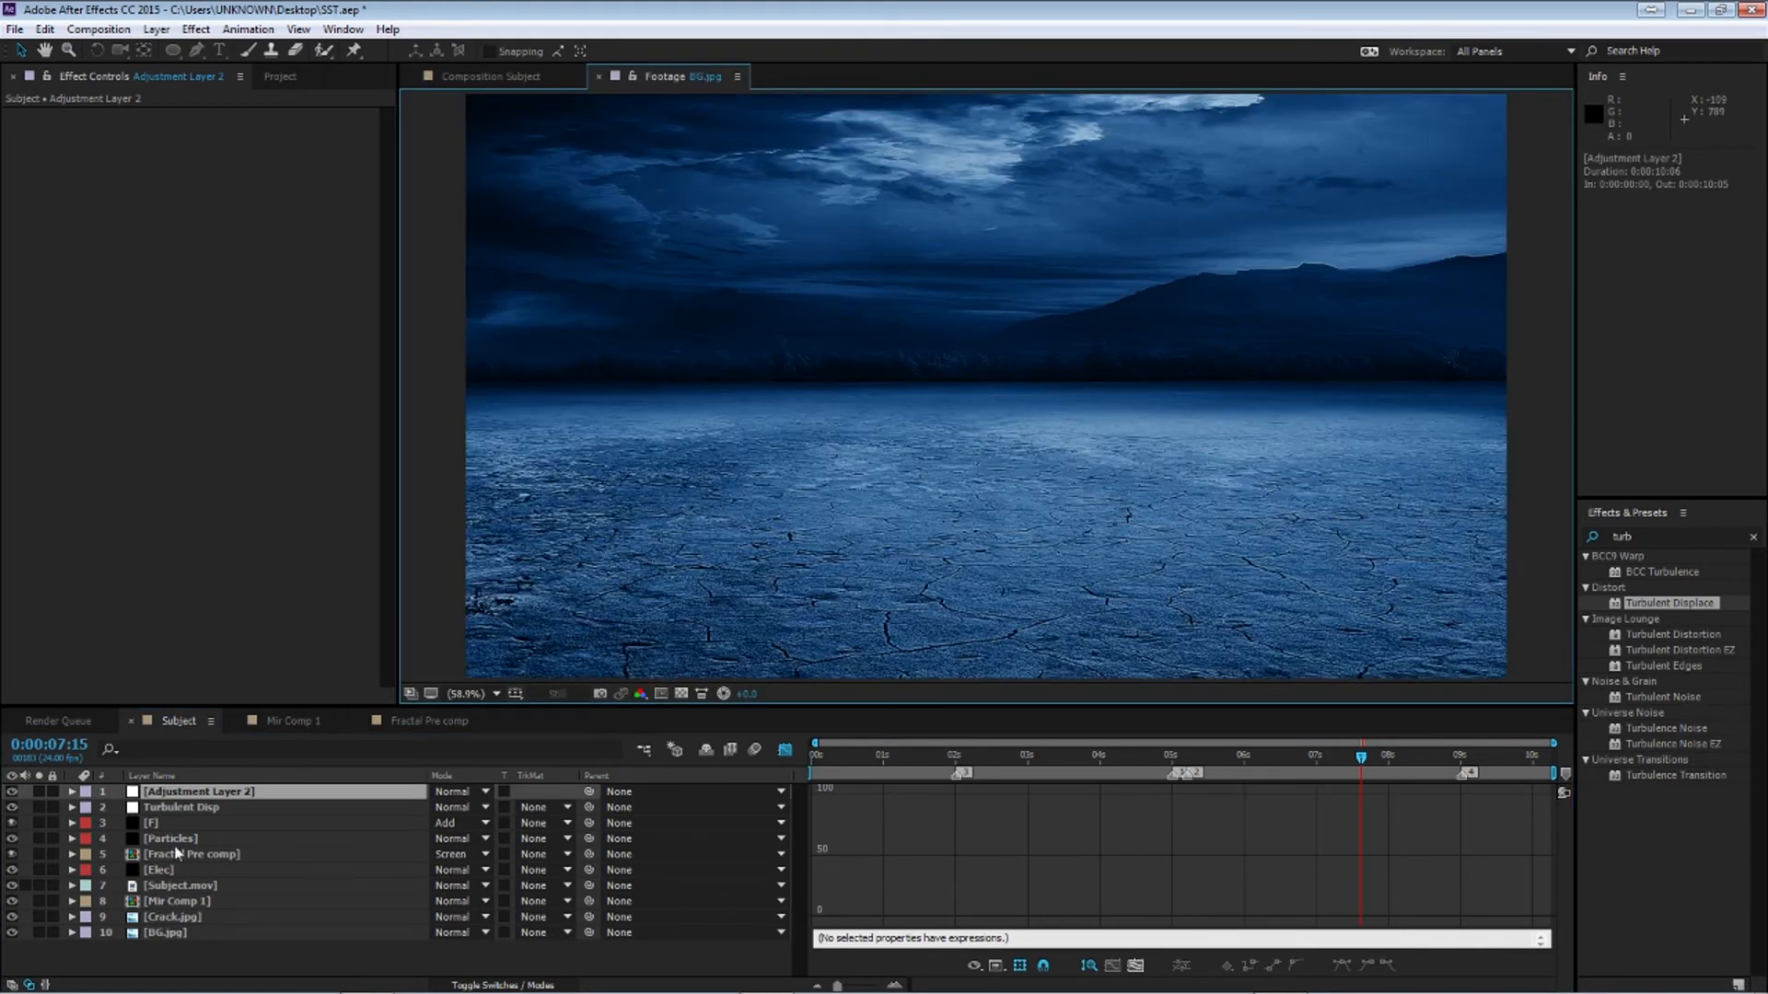
double_click(160, 794)
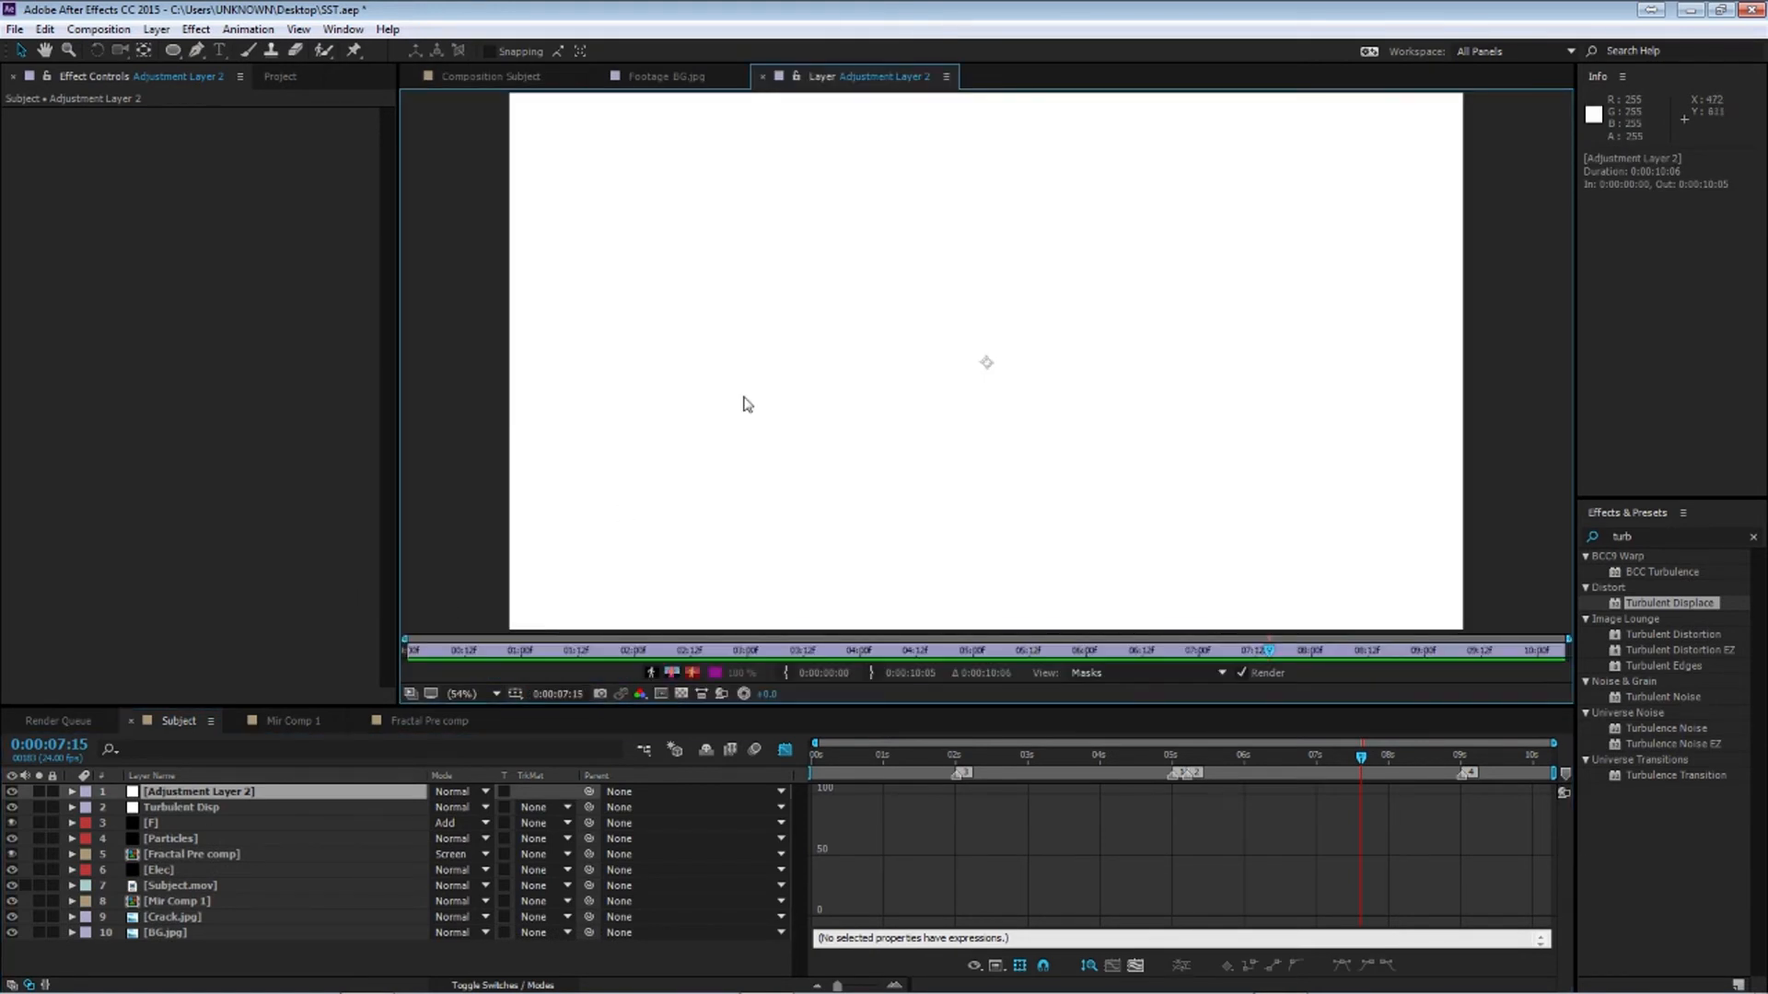
left_click(762, 77)
left_click(231, 792)
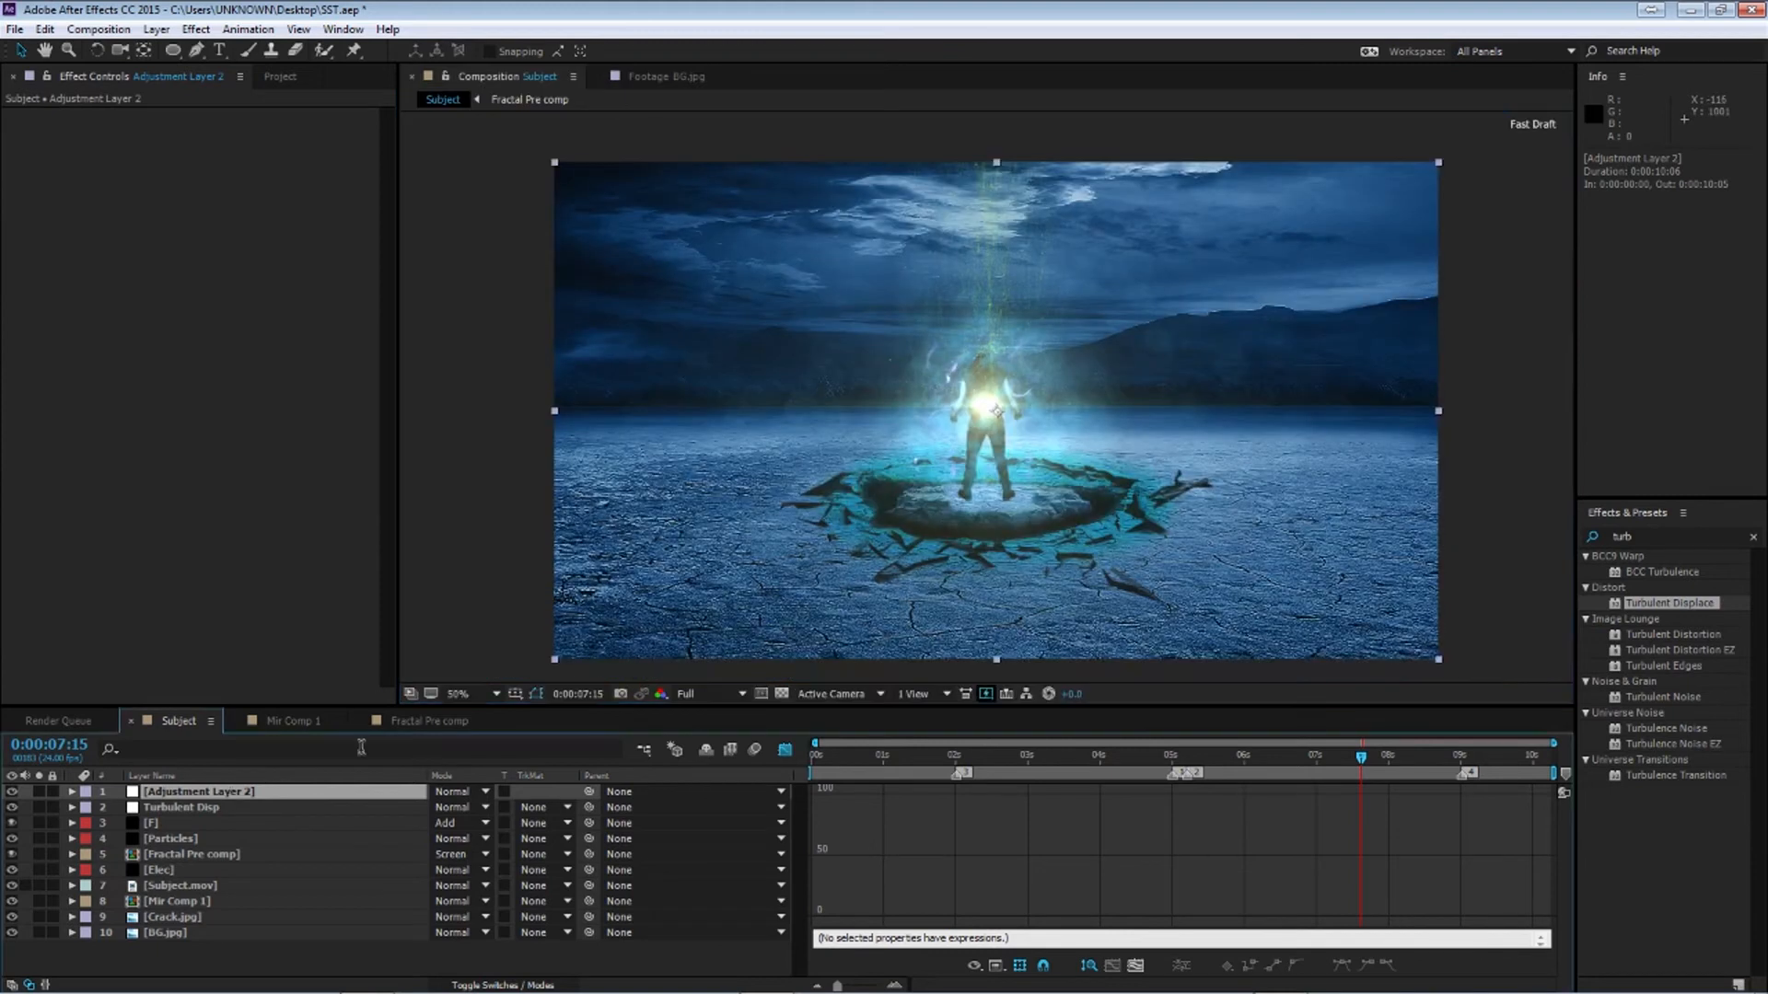
key("Return")
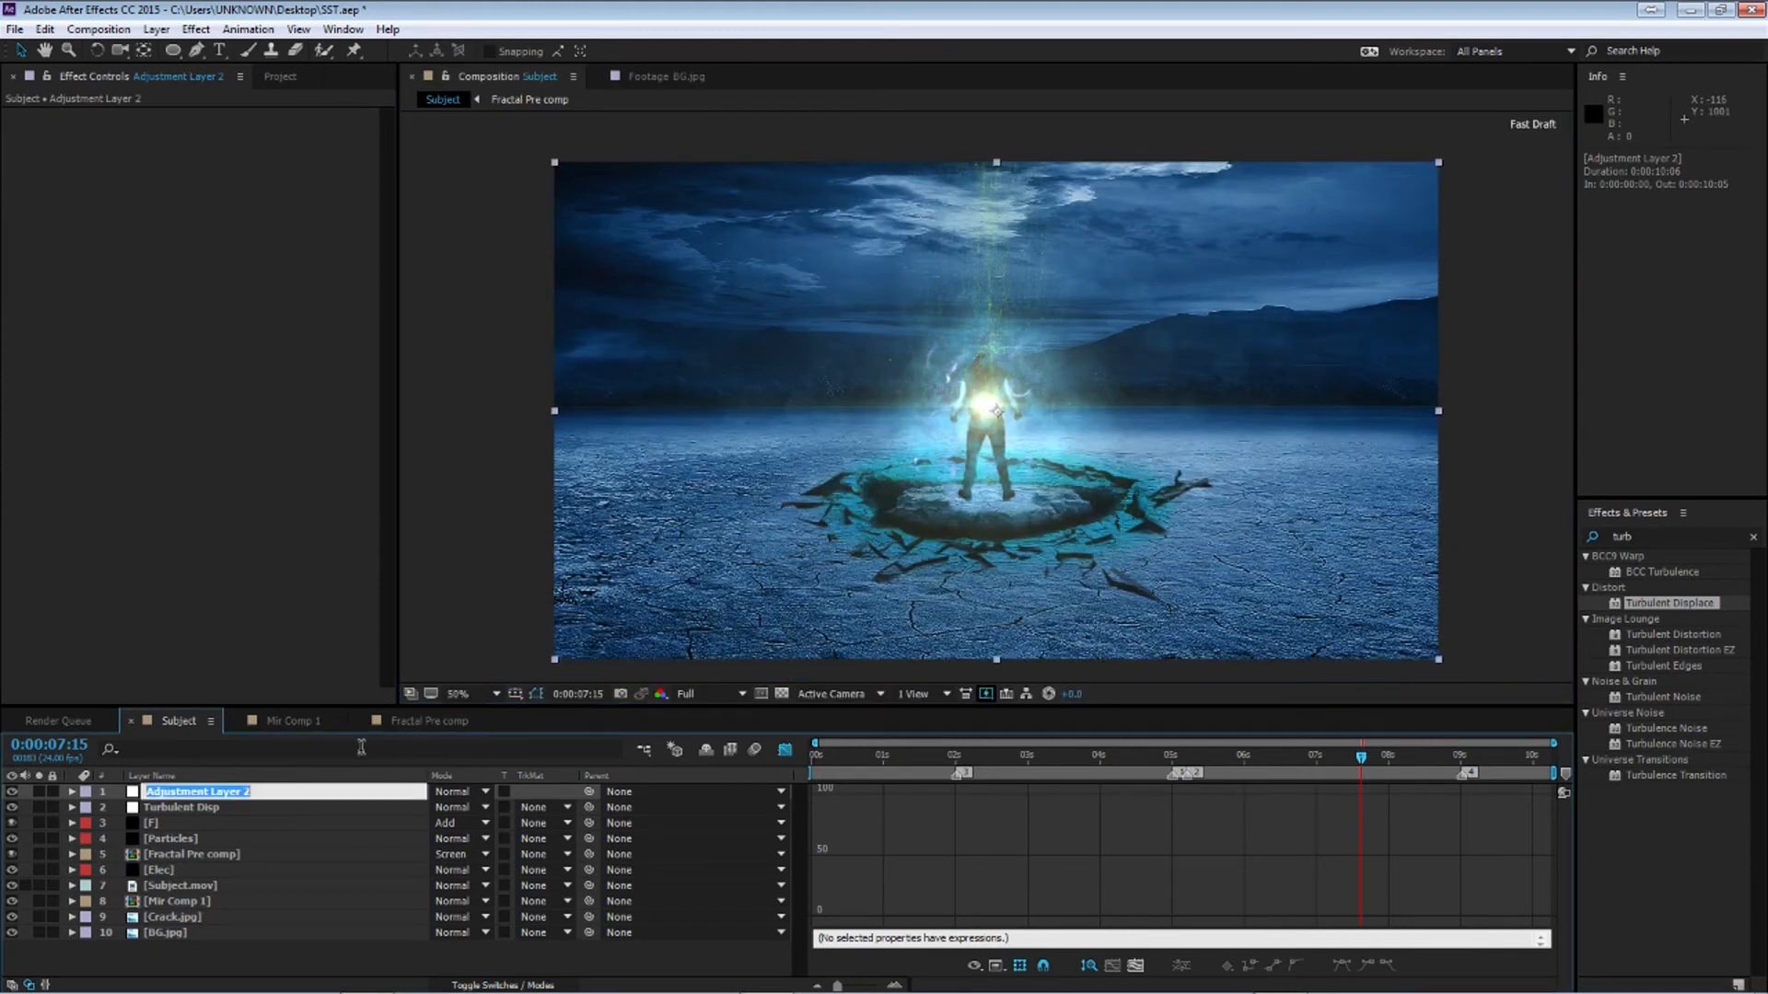
type("Bulge")
key("Return")
Search the effects for bulg and apply the Bulge effect to the Bulge layer
left_click_drag(1662, 538, 1343, 525)
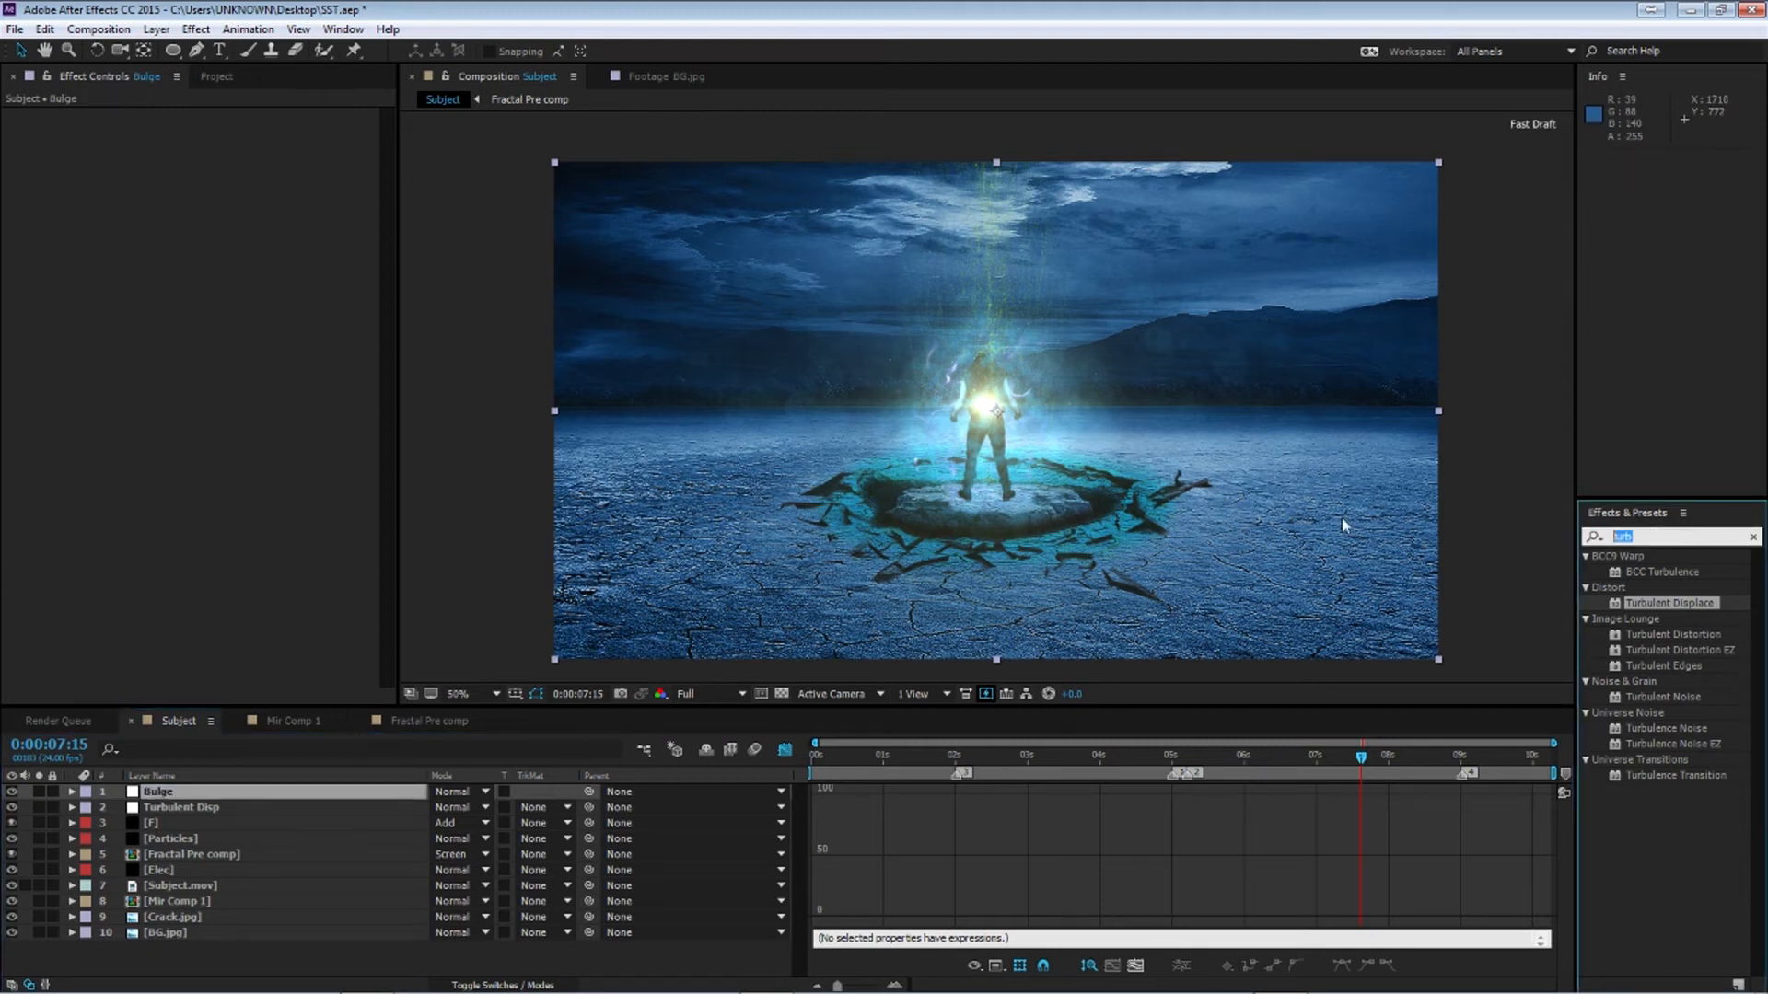
type("bulg")
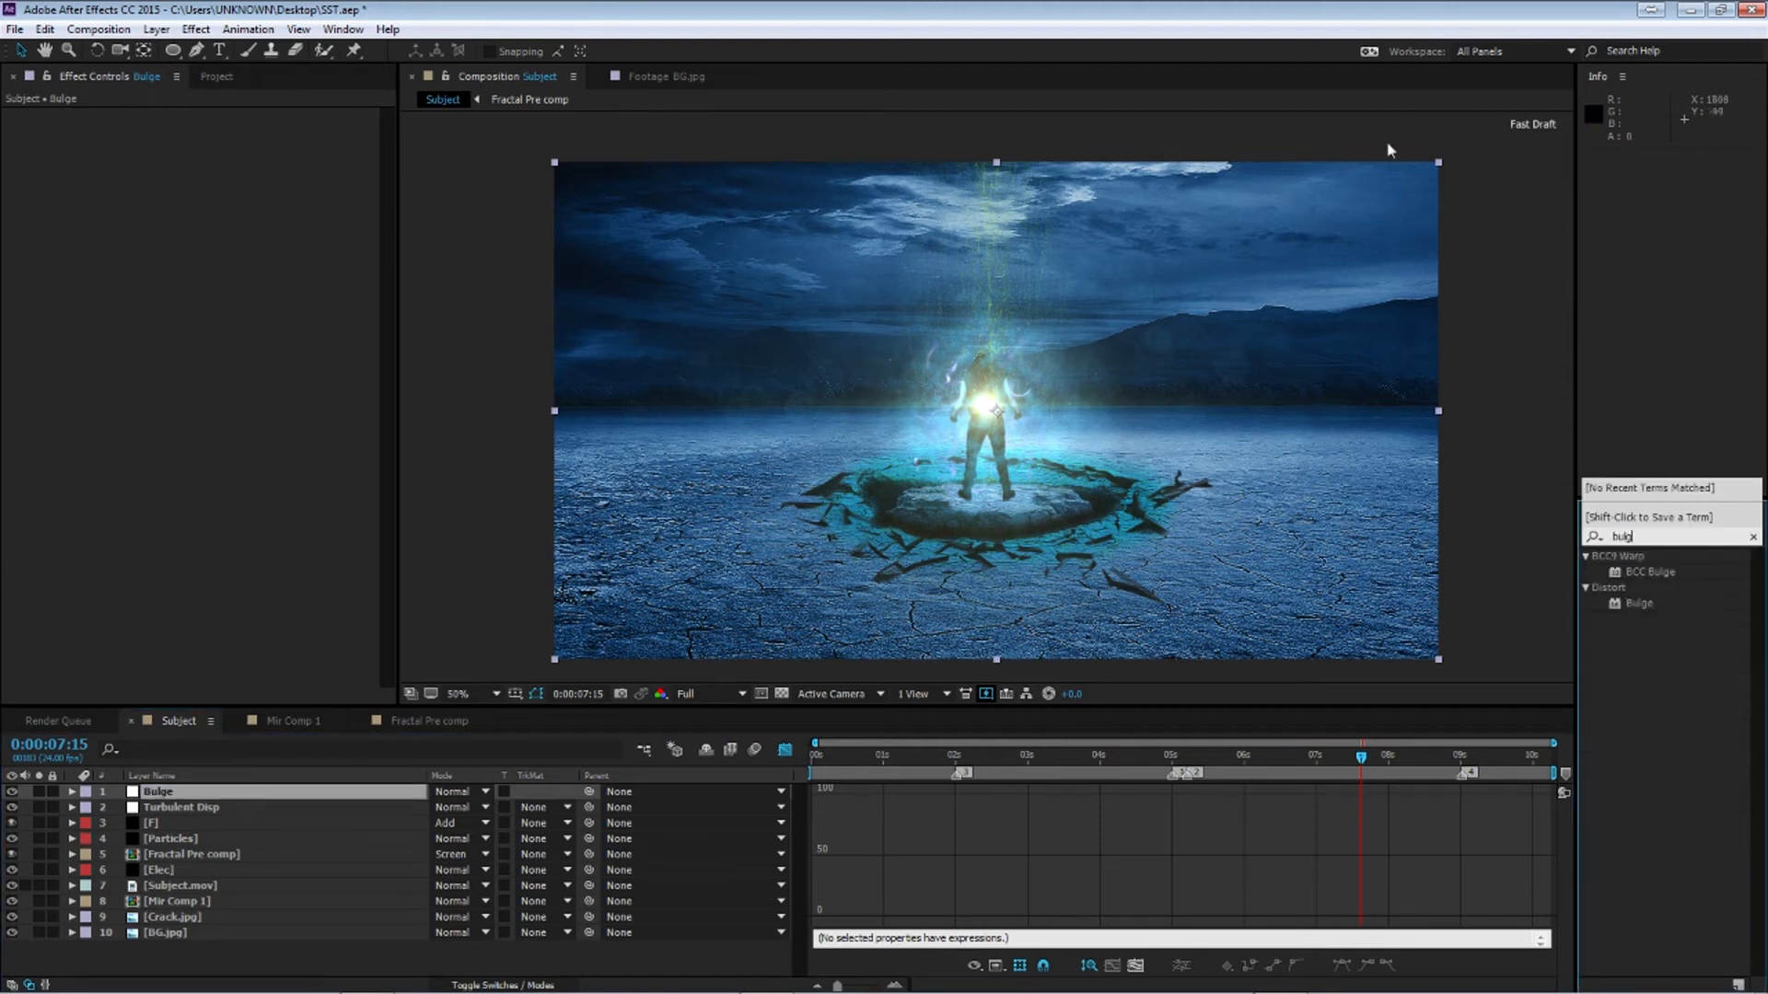
left_click_drag(1640, 605, 192, 792)
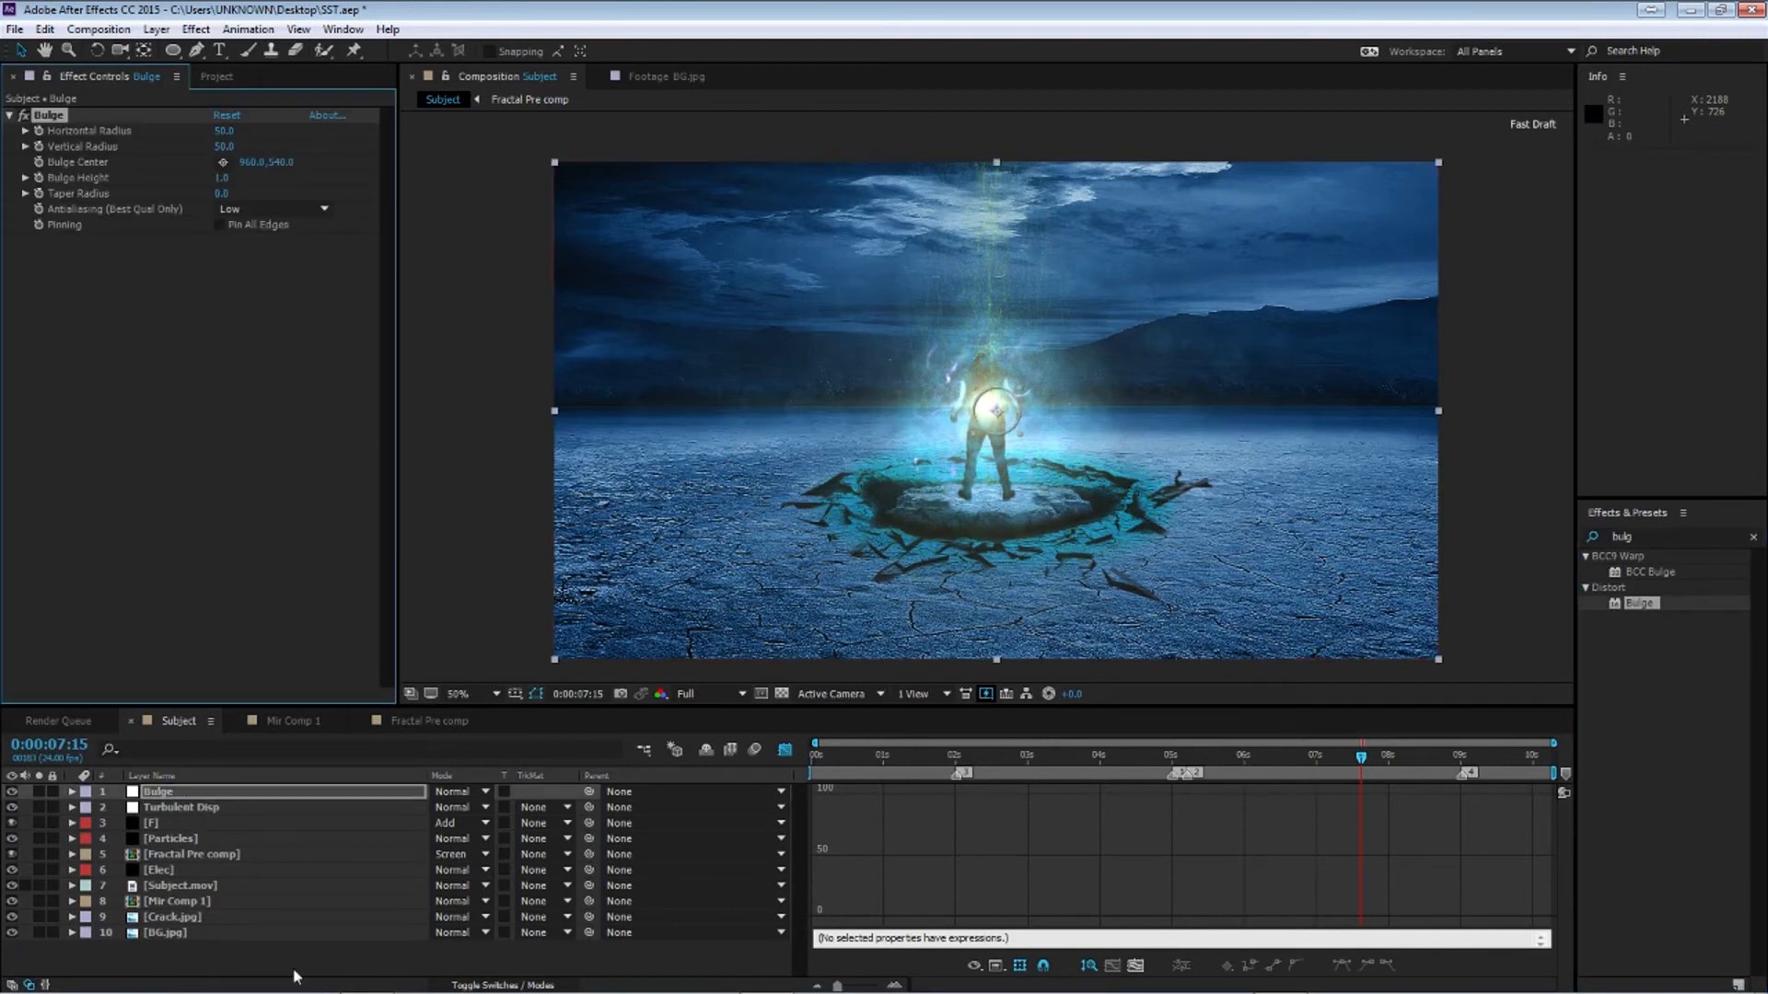
Set the Bulge effect's Horizontal Radius and Vertical Radius to 500
left_click(219, 131)
type("500")
key("Return")
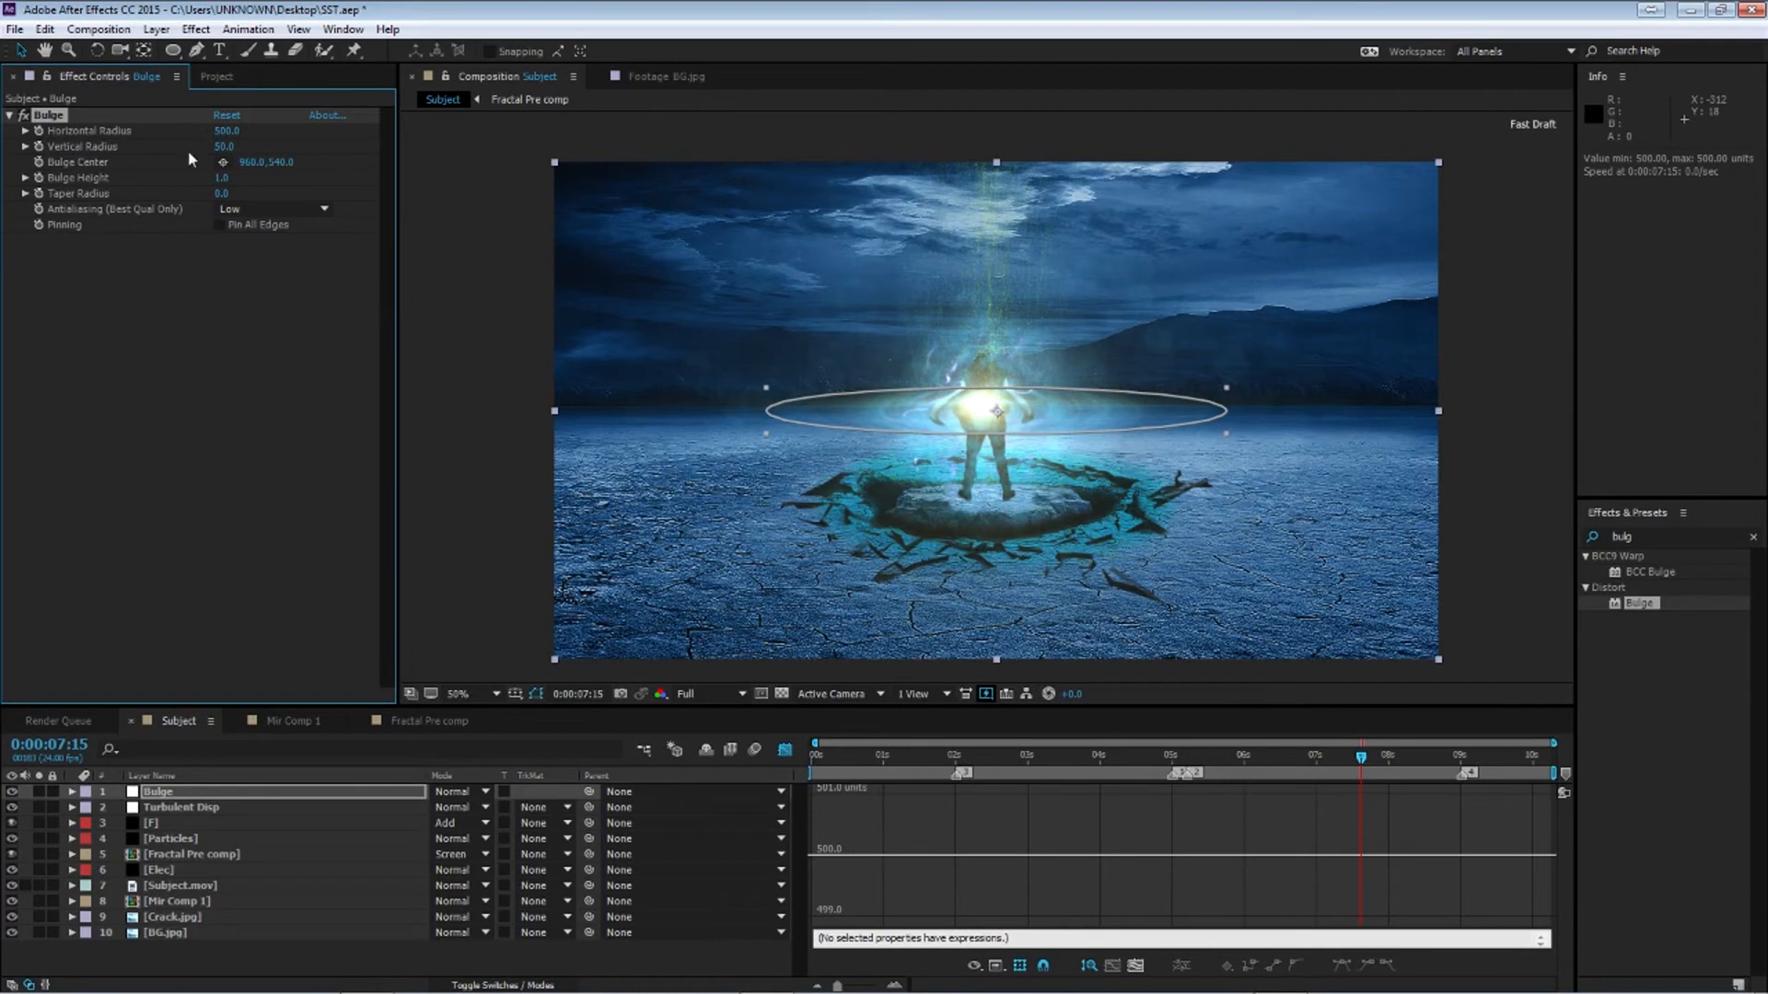
left_click_drag(224, 146, 618, 174)
left_click(221, 145)
type("500")
key("Return")
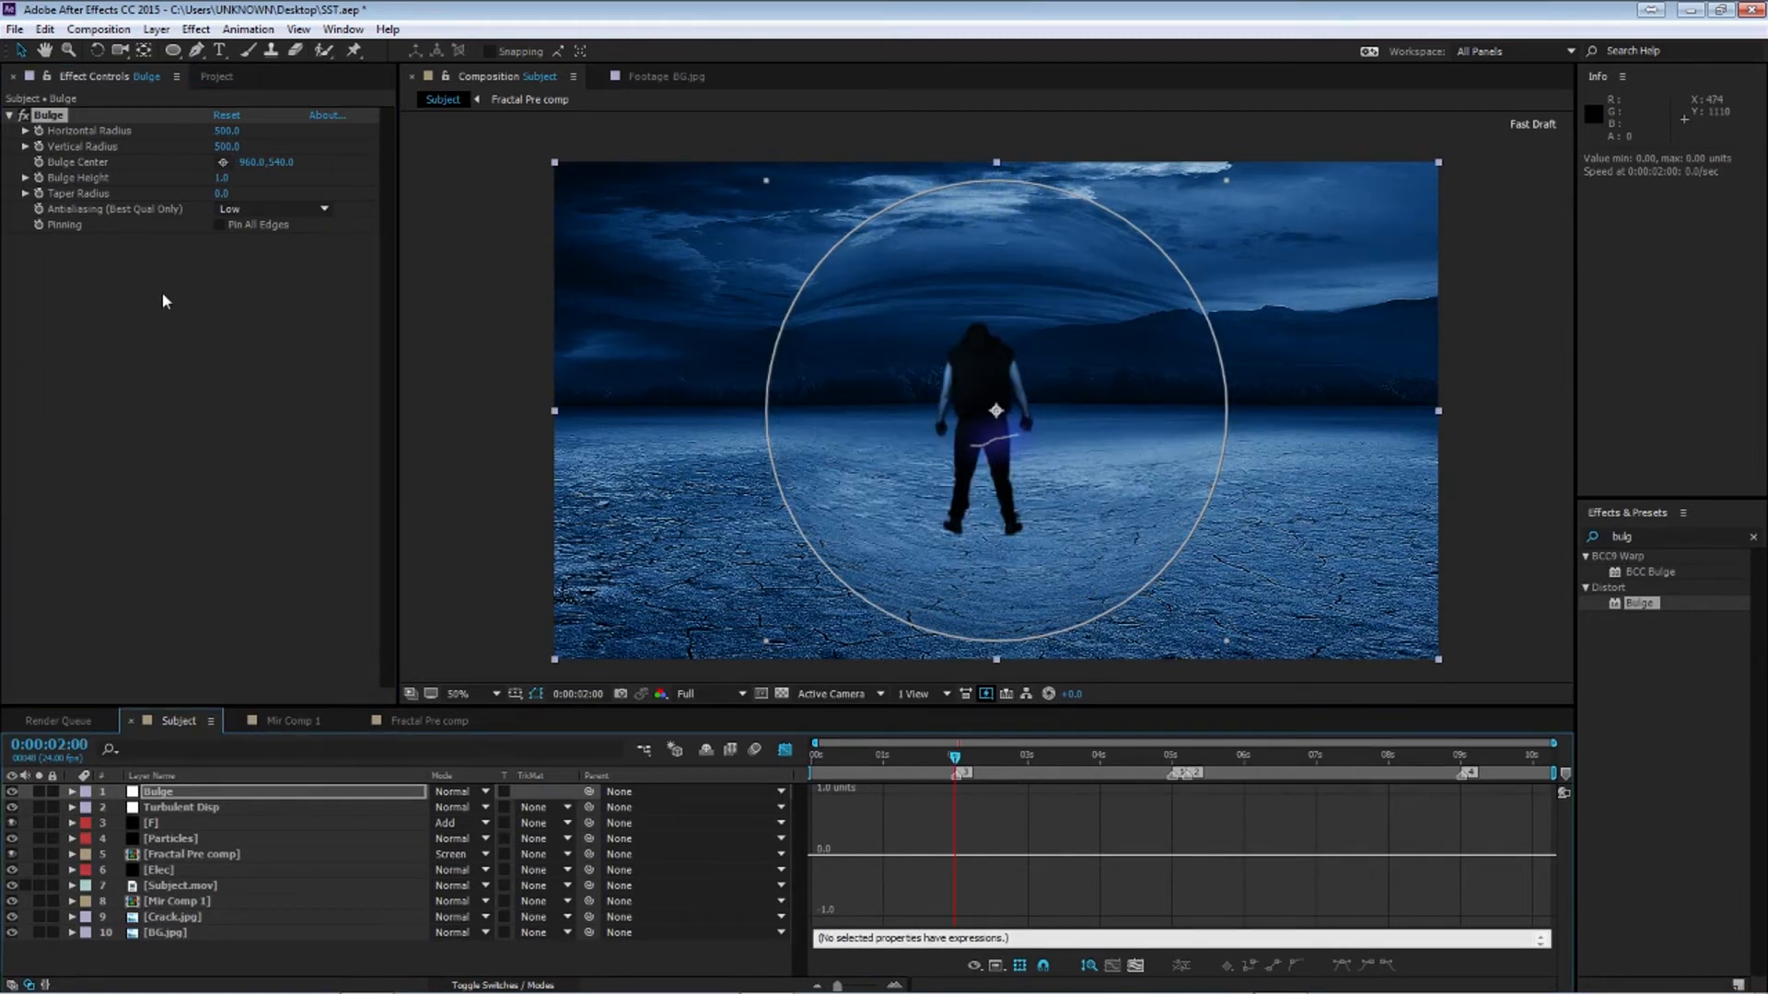
At 2:00, keyframe the Bulge layer's Opacity at 0%
key("t")
left_click_drag(445, 808, 132, 799)
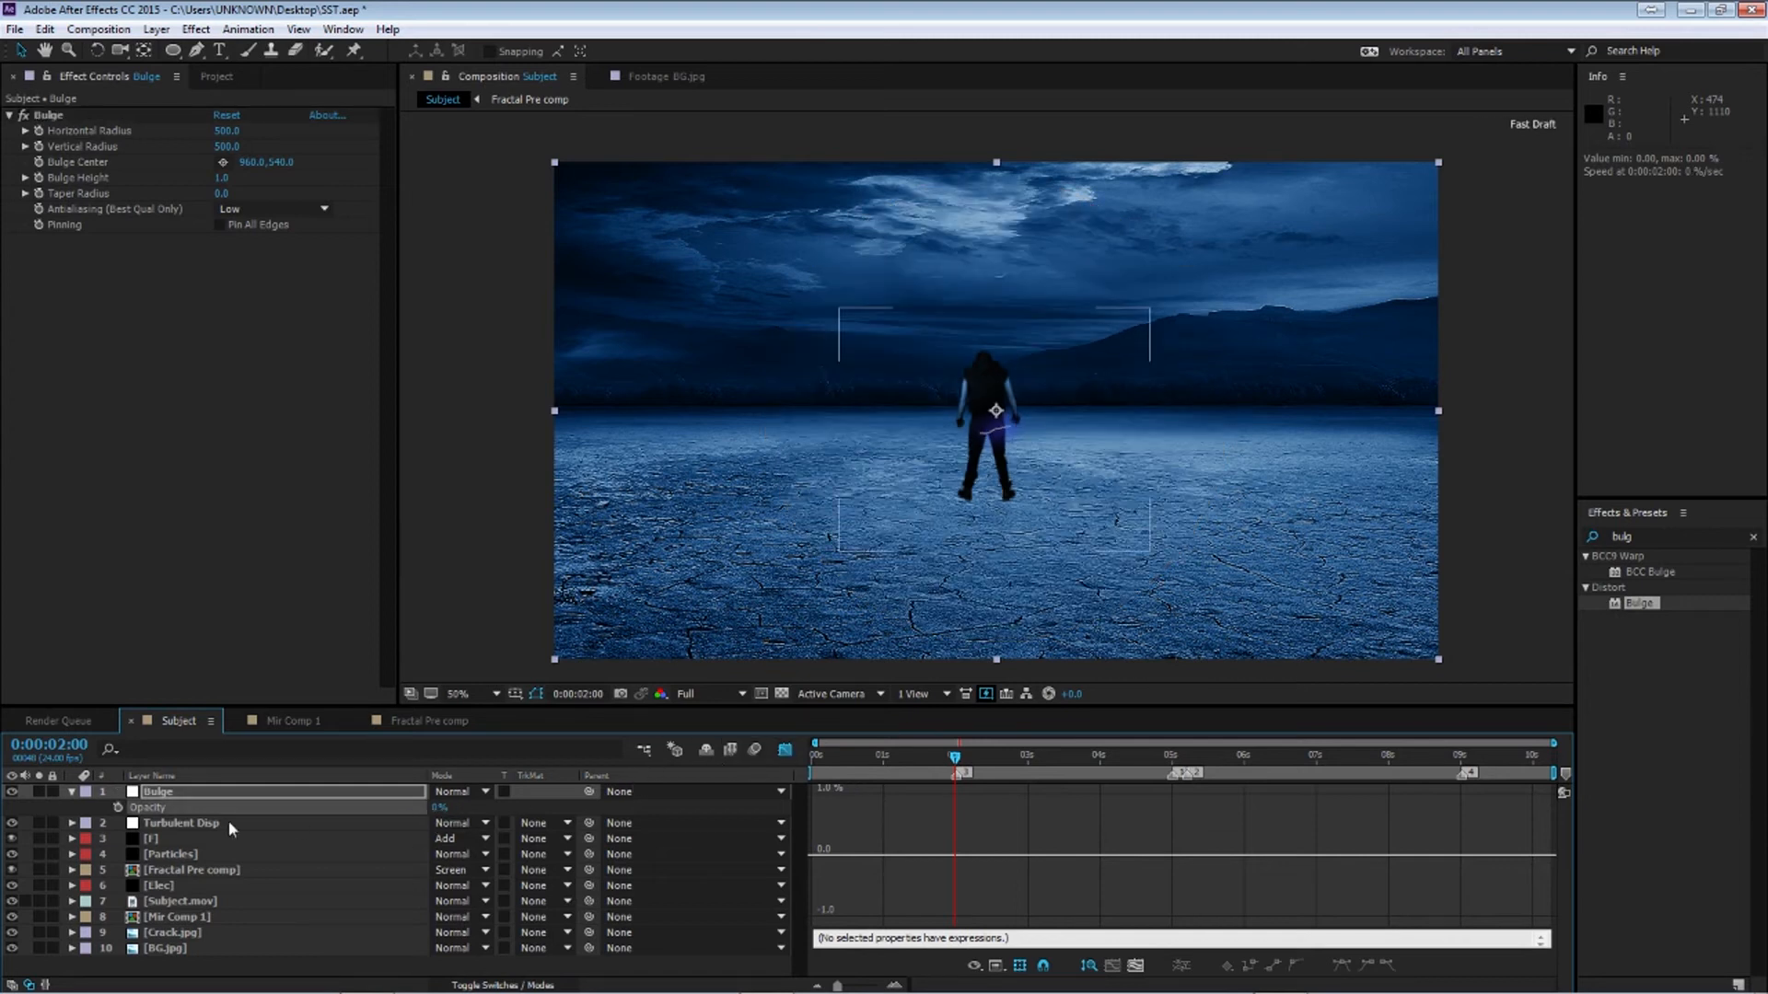
left_click(118, 806)
Add Opacity keyframes of 100% on the Bulge layer at 5:00 and 5:05
left_click_drag(958, 757, 1185, 758)
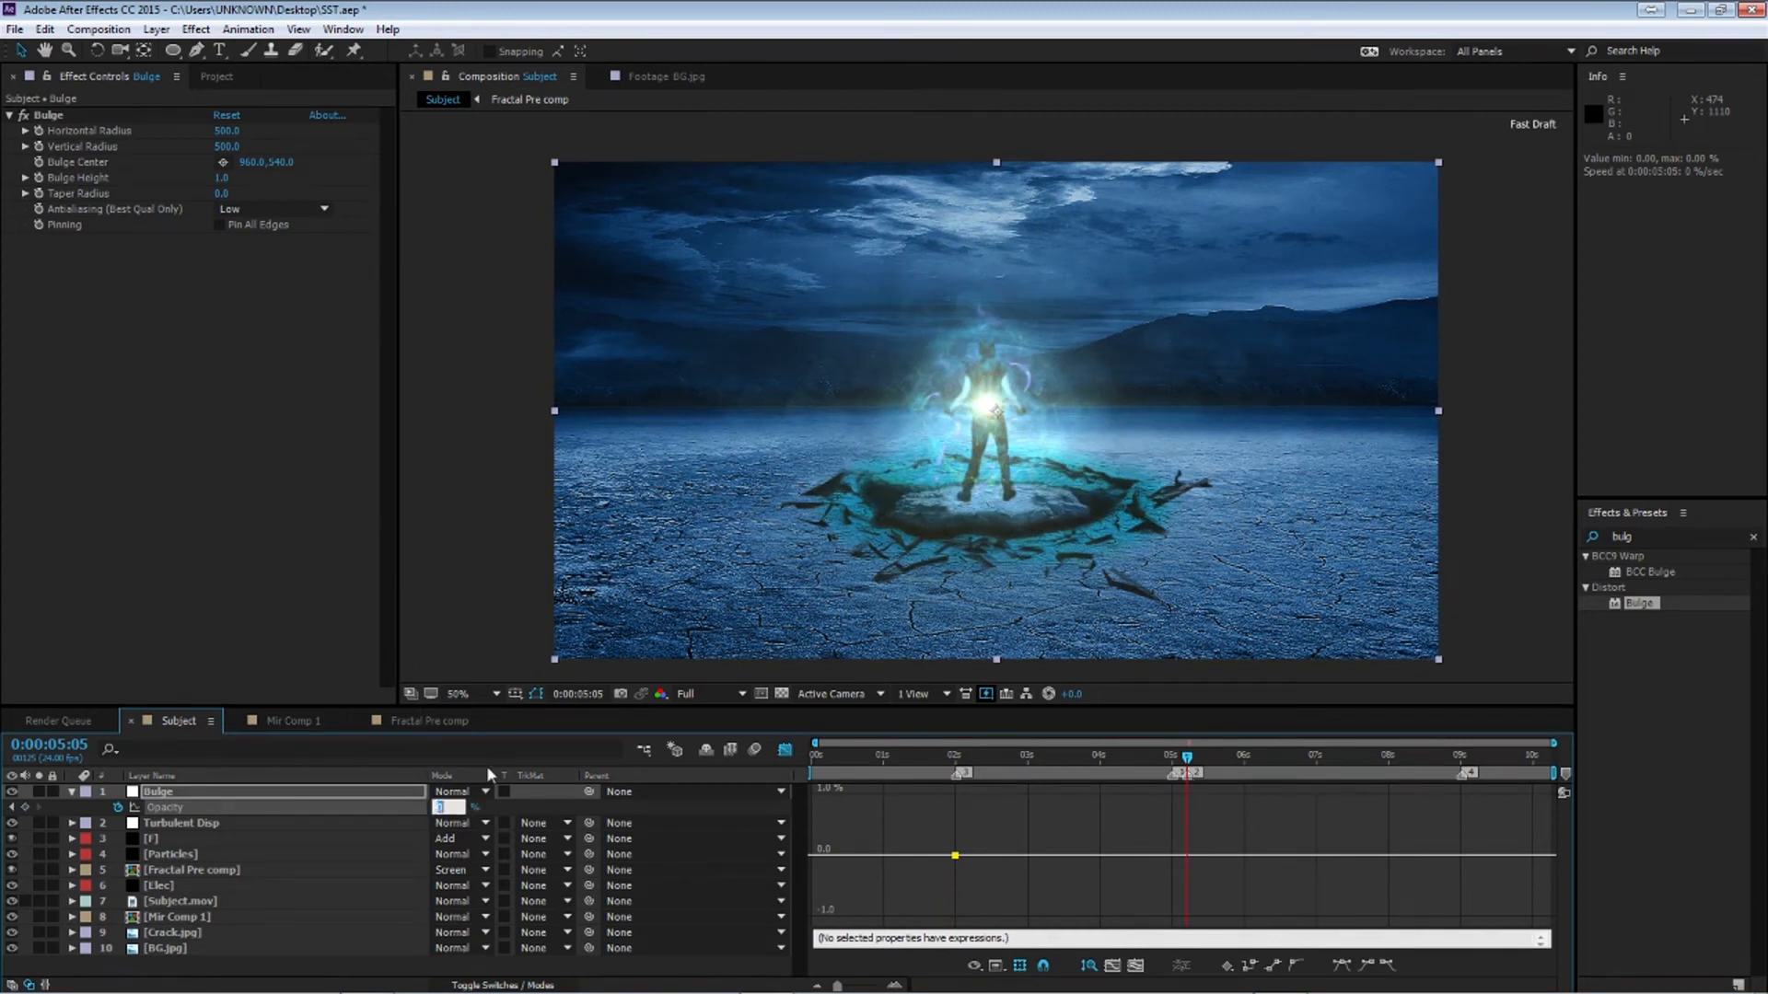
left_click(1170, 757)
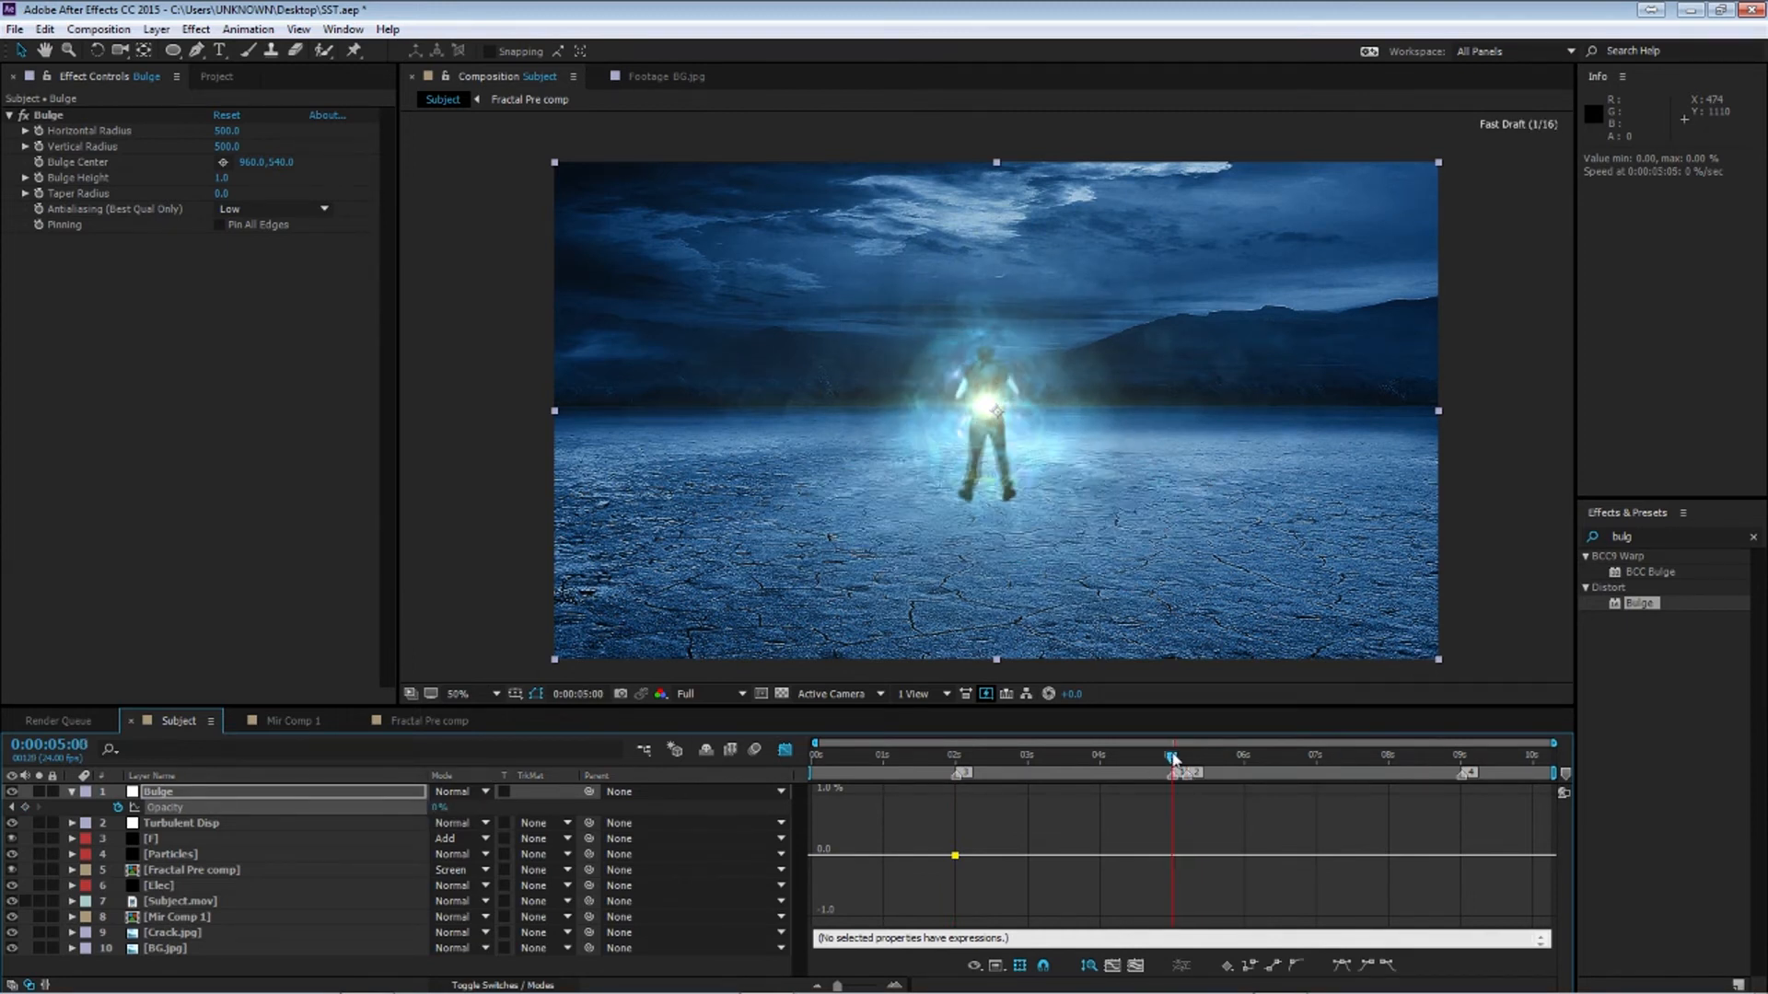
key("Return")
left_click_drag(456, 809, 1371, 836)
left_click_drag(1173, 760, 1186, 765)
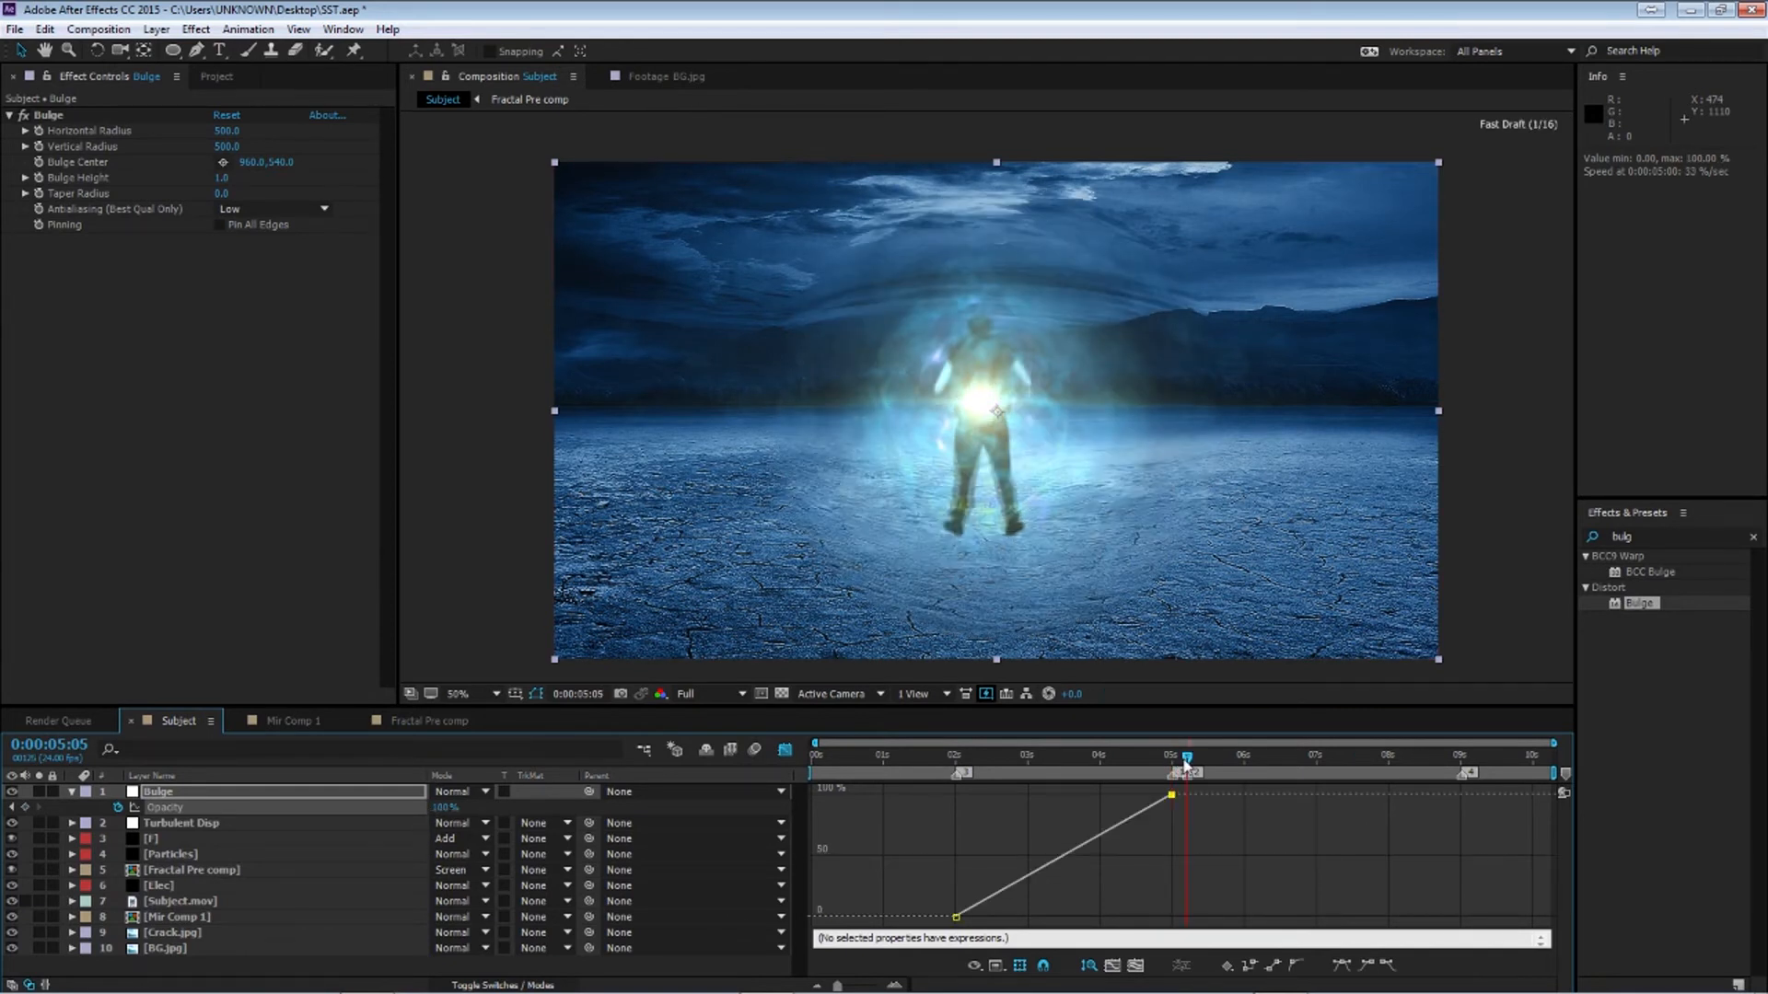
key("Return")
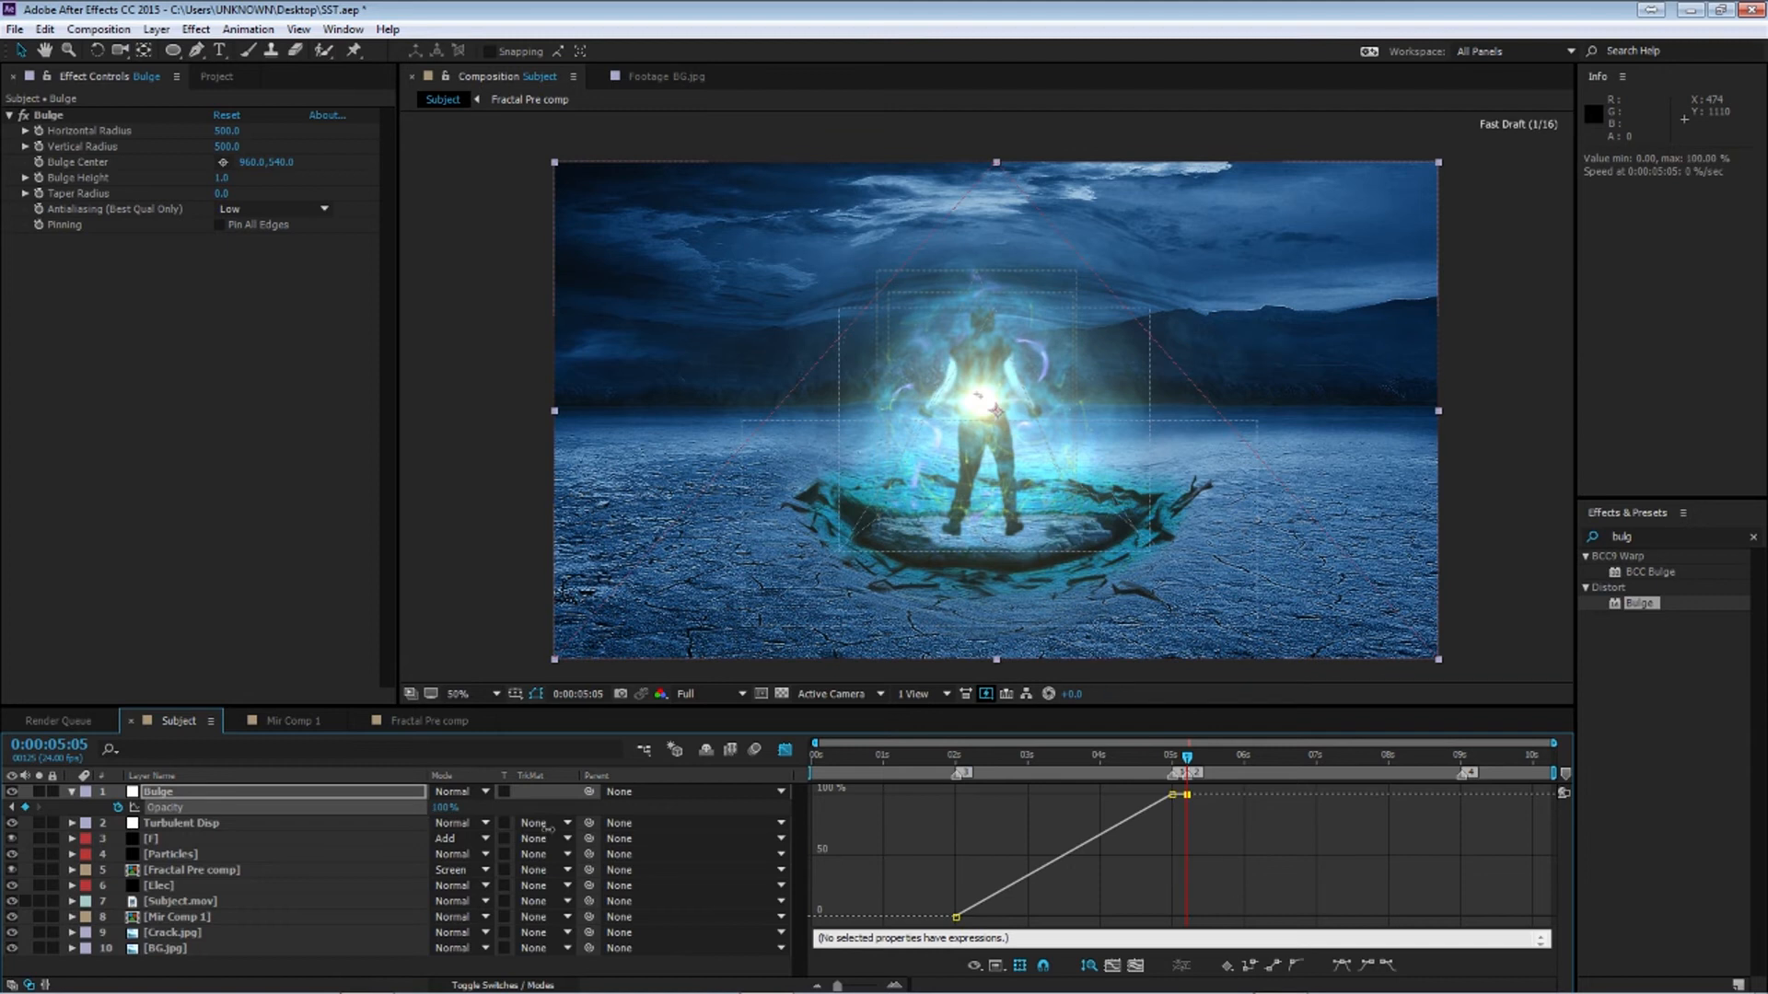
At 5:00, set the Bulge layer's Opacity to 25%
left_click_drag(1188, 762, 1172, 762)
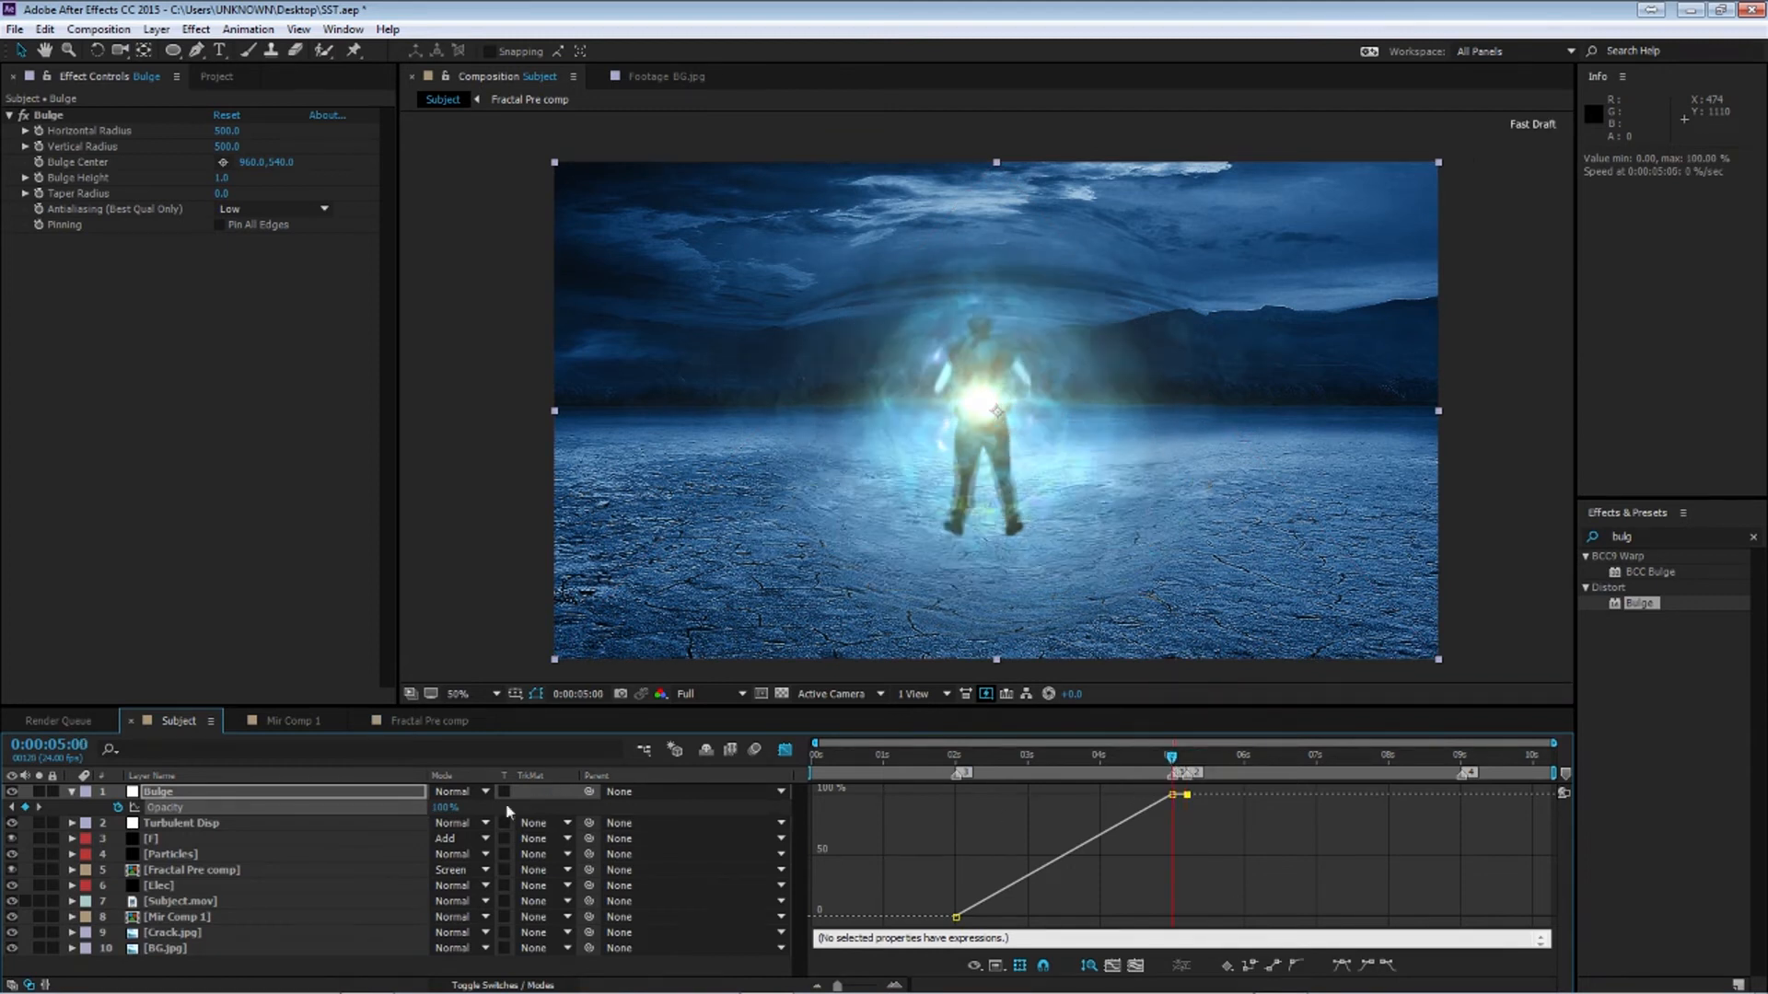
left_click(442, 807)
type("25")
key("Return")
At 9:00, set an Opacity keyframe of 0% on the Bulge layer
left_click_drag(1173, 761, 1246, 781)
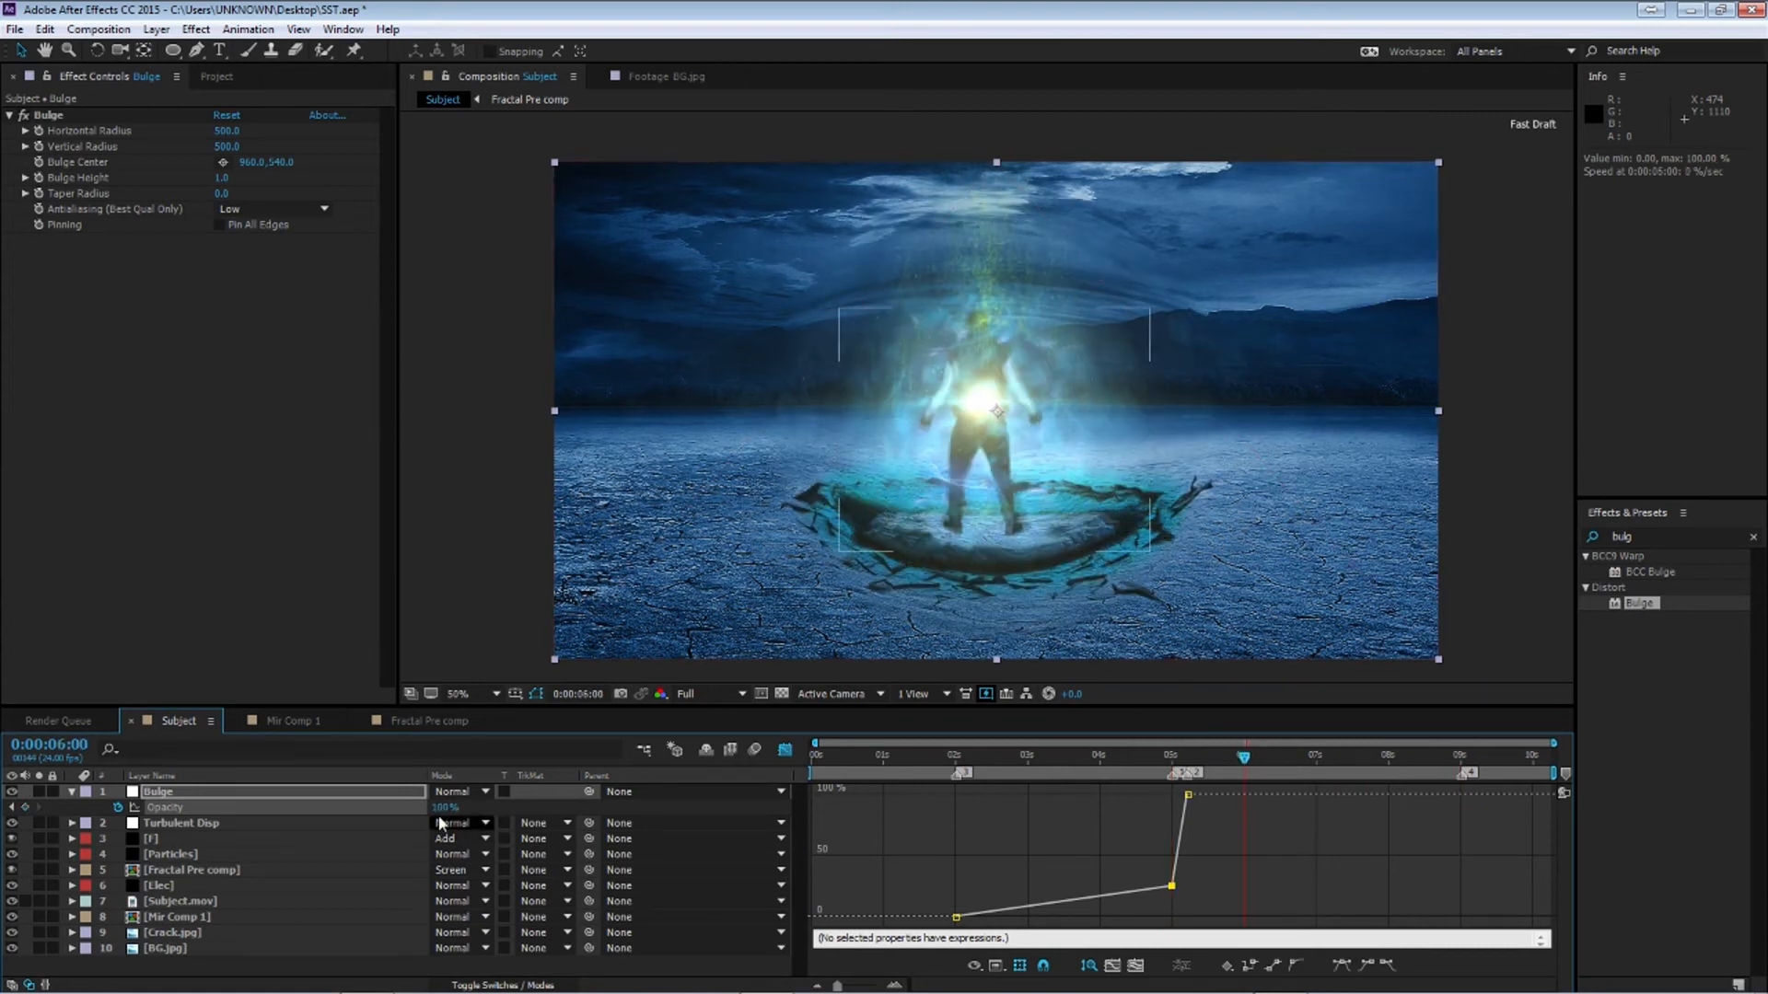
key("k")
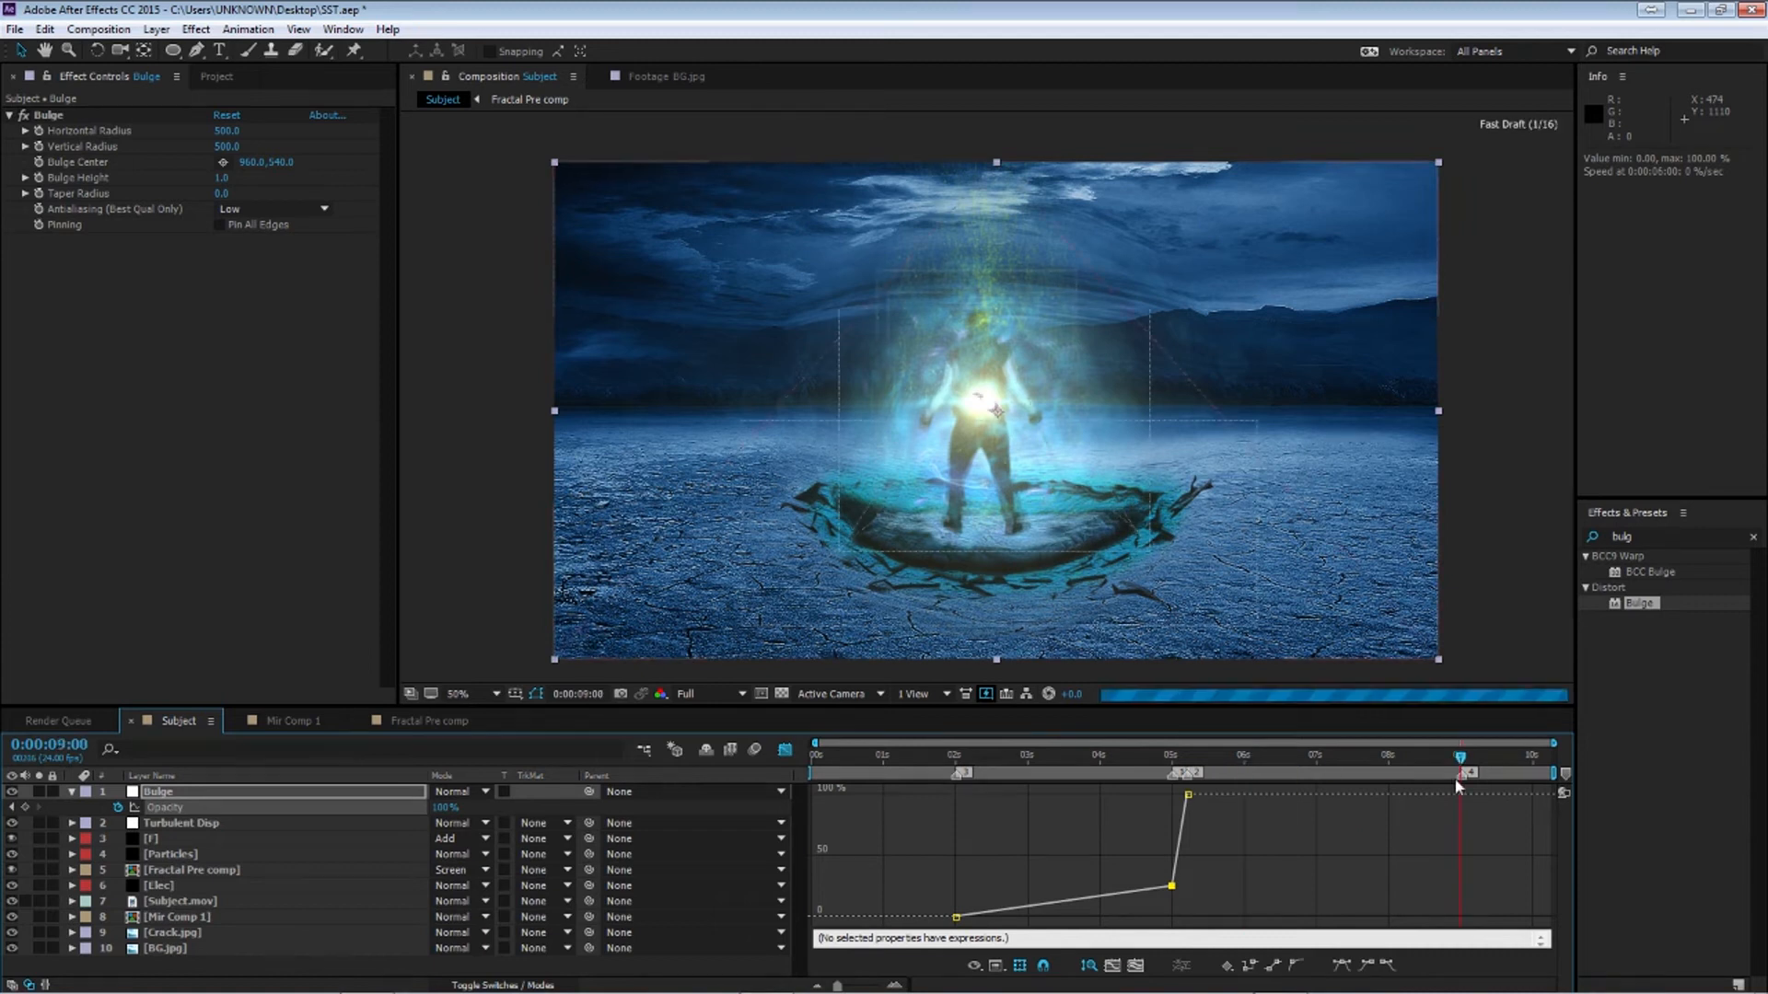
left_click_drag(441, 810, 345, 811)
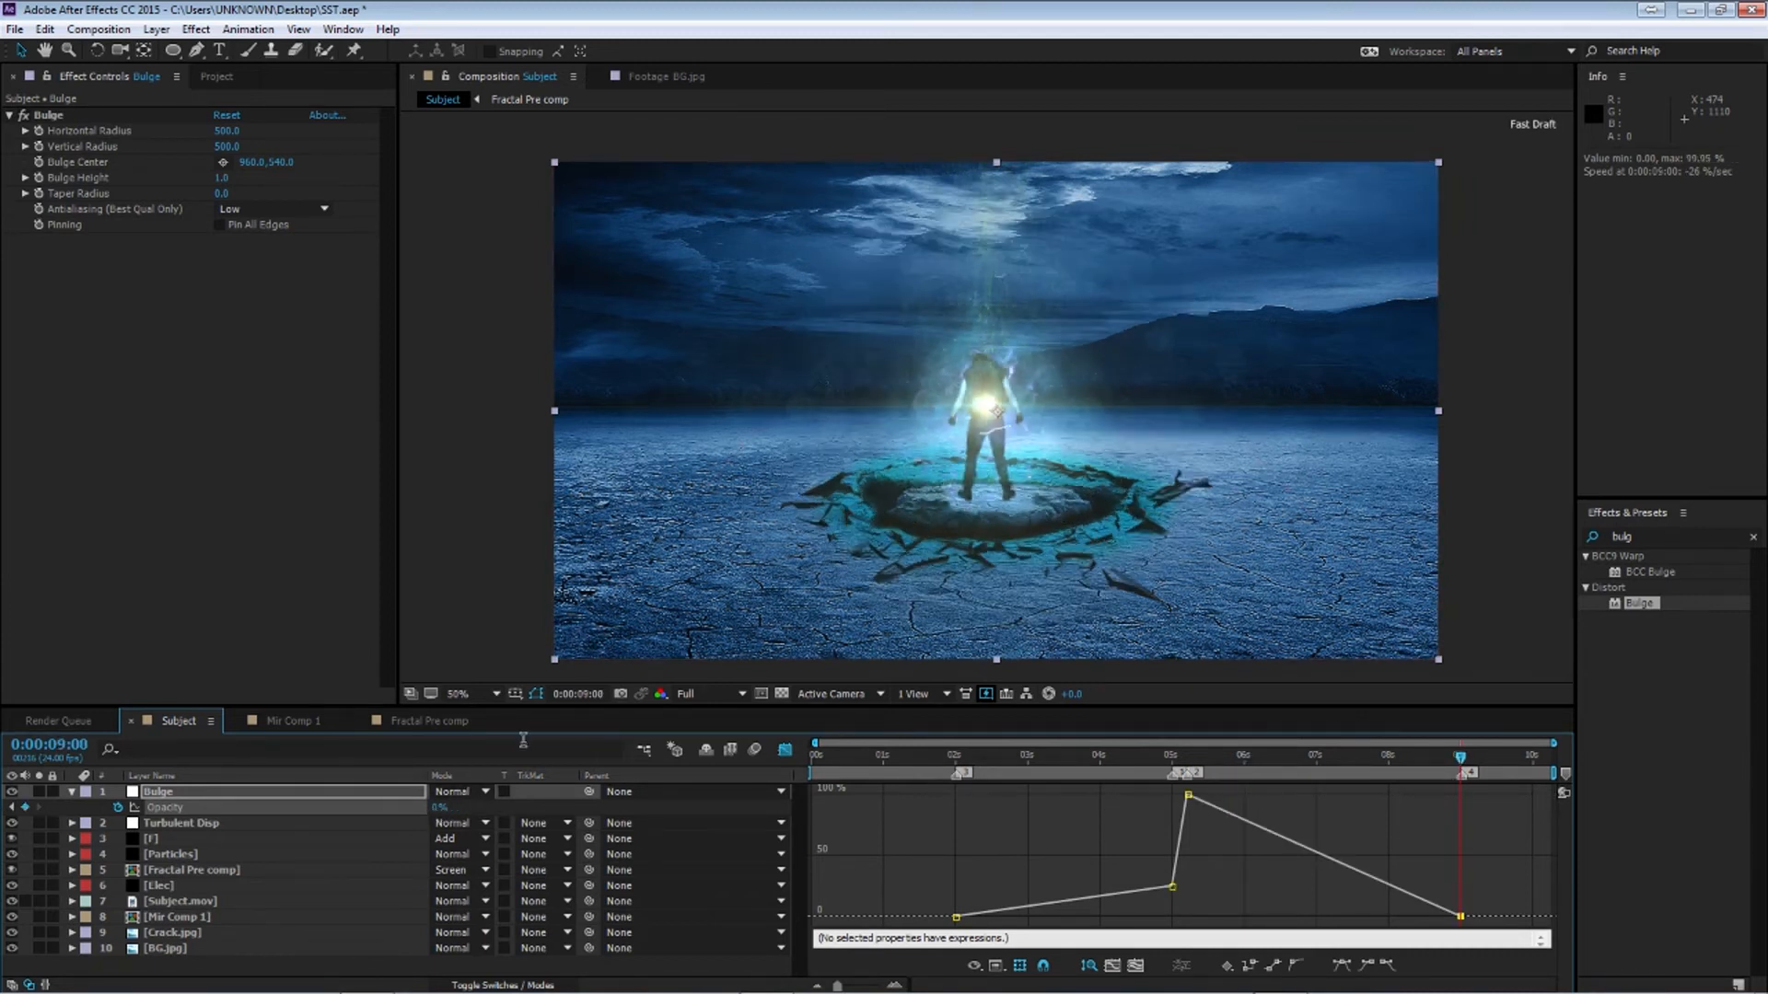
Ease the Bulge layer's Opacity keyframes and adjust their Bezier handles in the Graph Editor
left_click(785, 750)
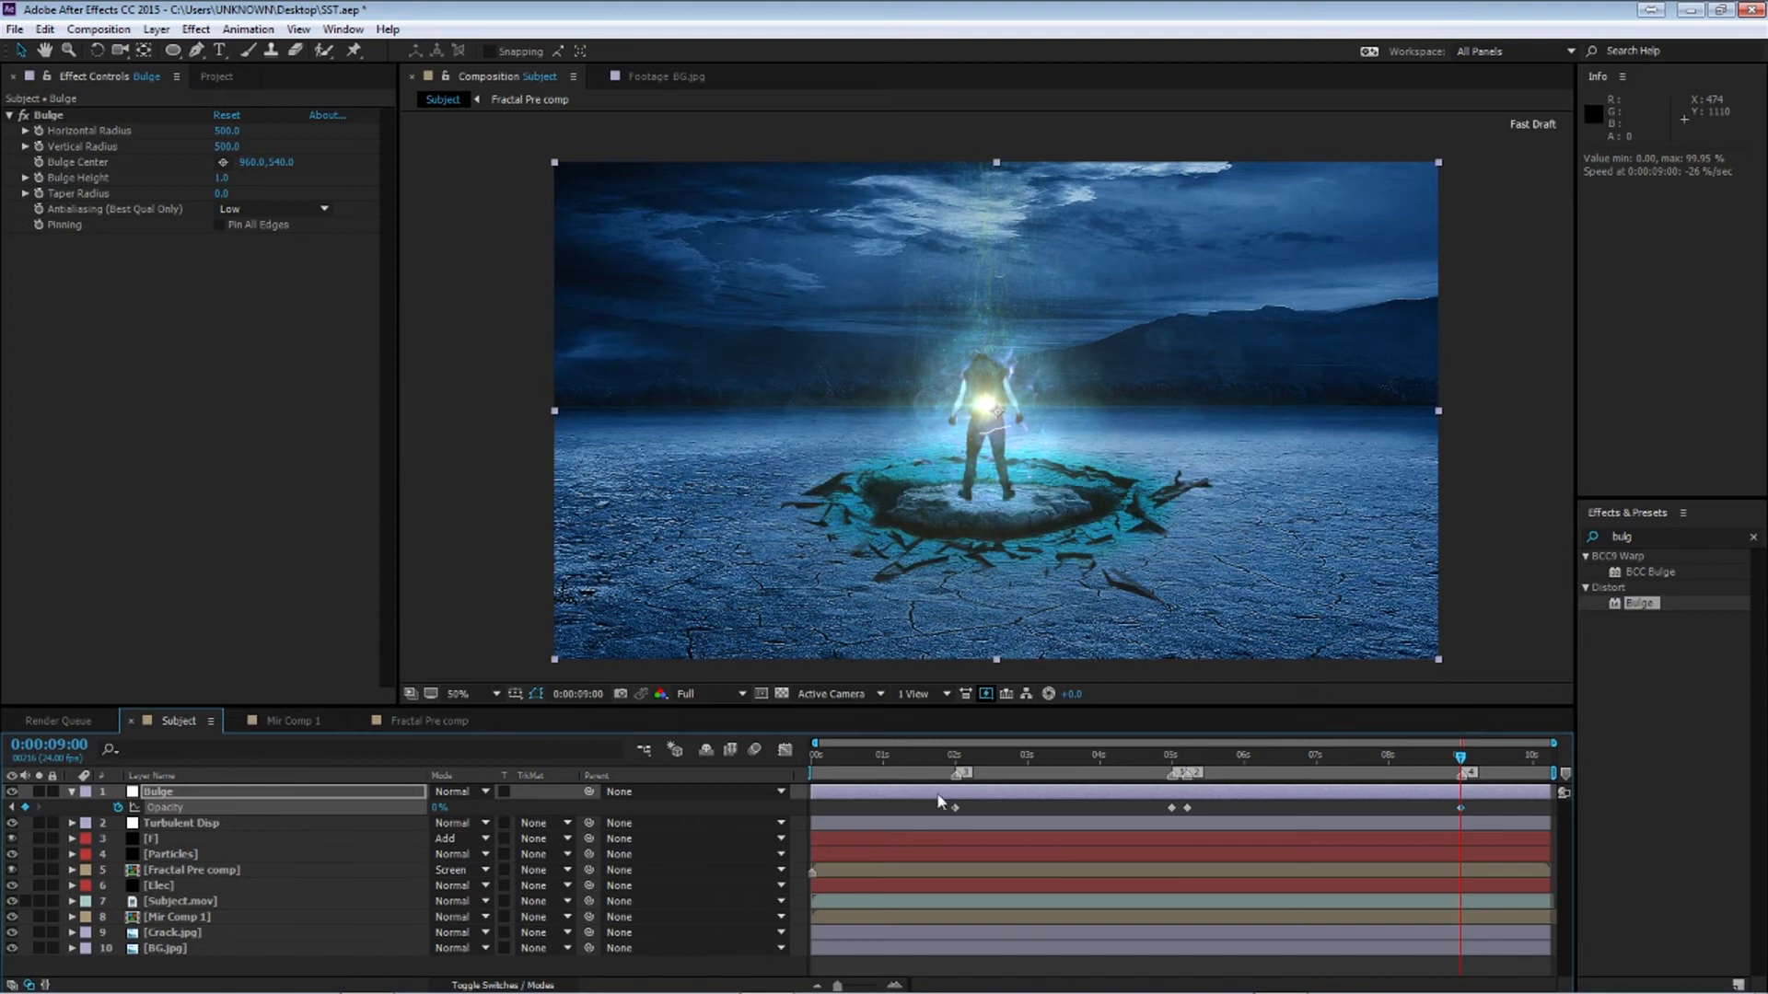
left_click_drag(930, 799, 1490, 824)
left_click(786, 750)
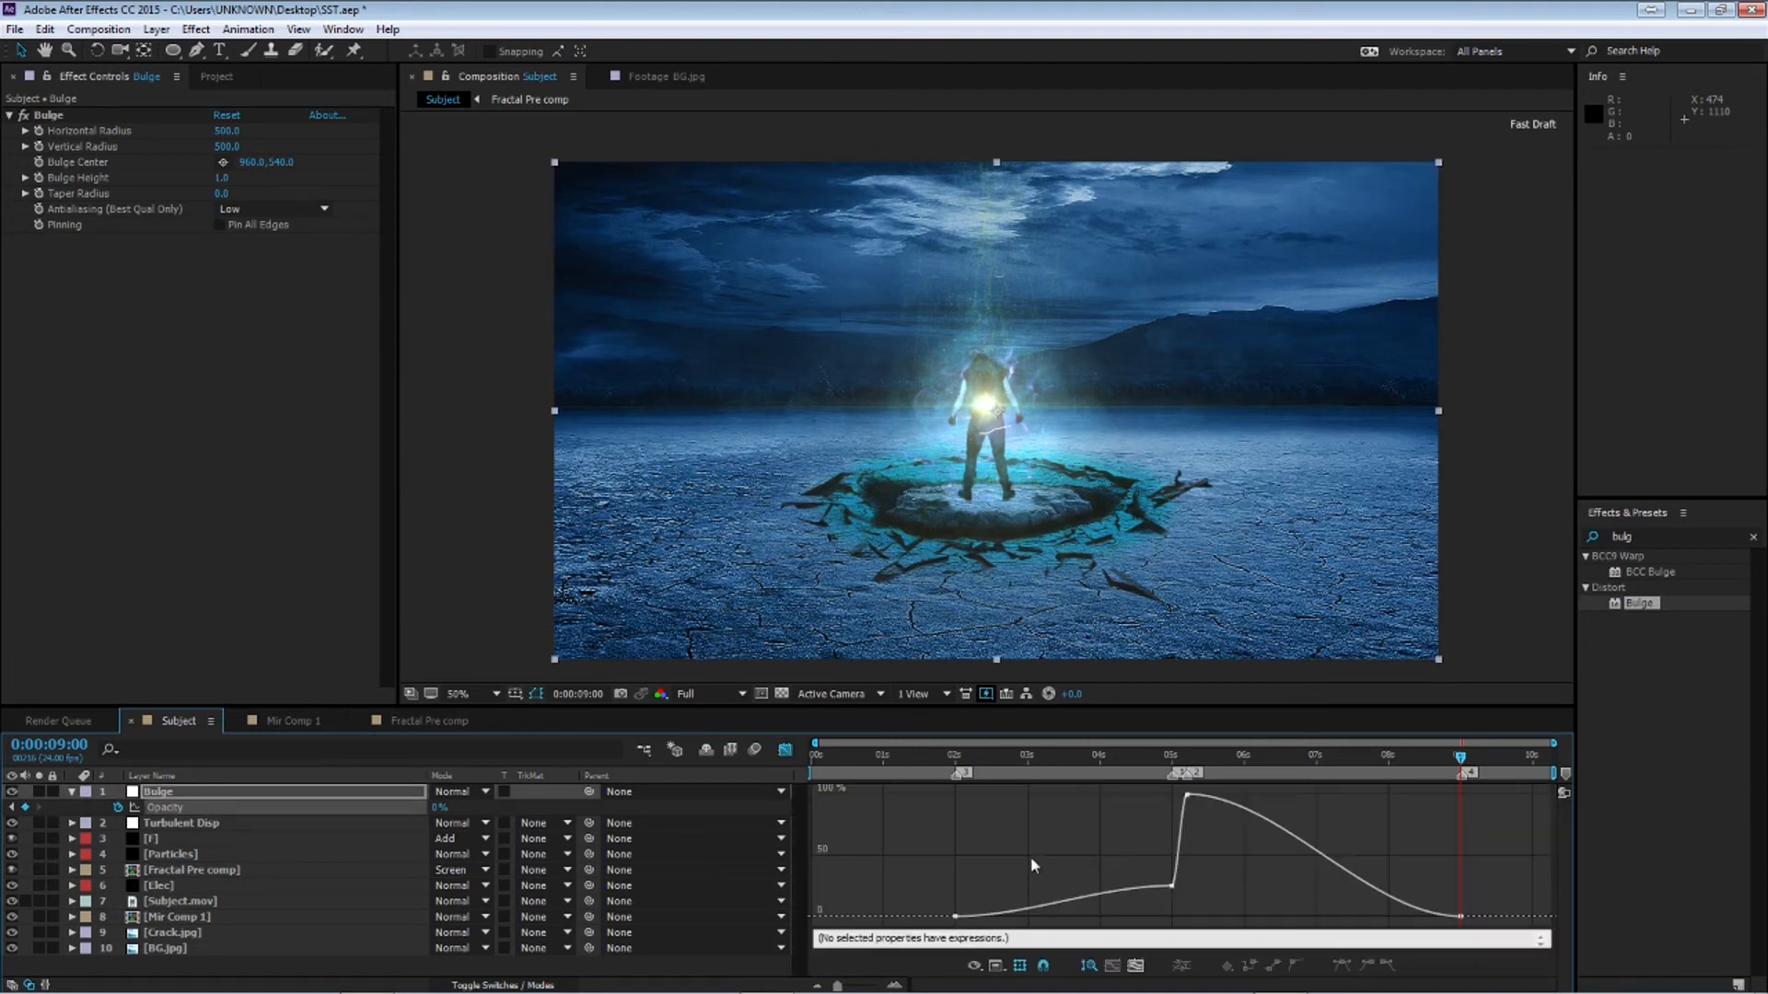
left_click_drag(916, 863, 1171, 917)
left_click_drag(1146, 849, 1186, 894)
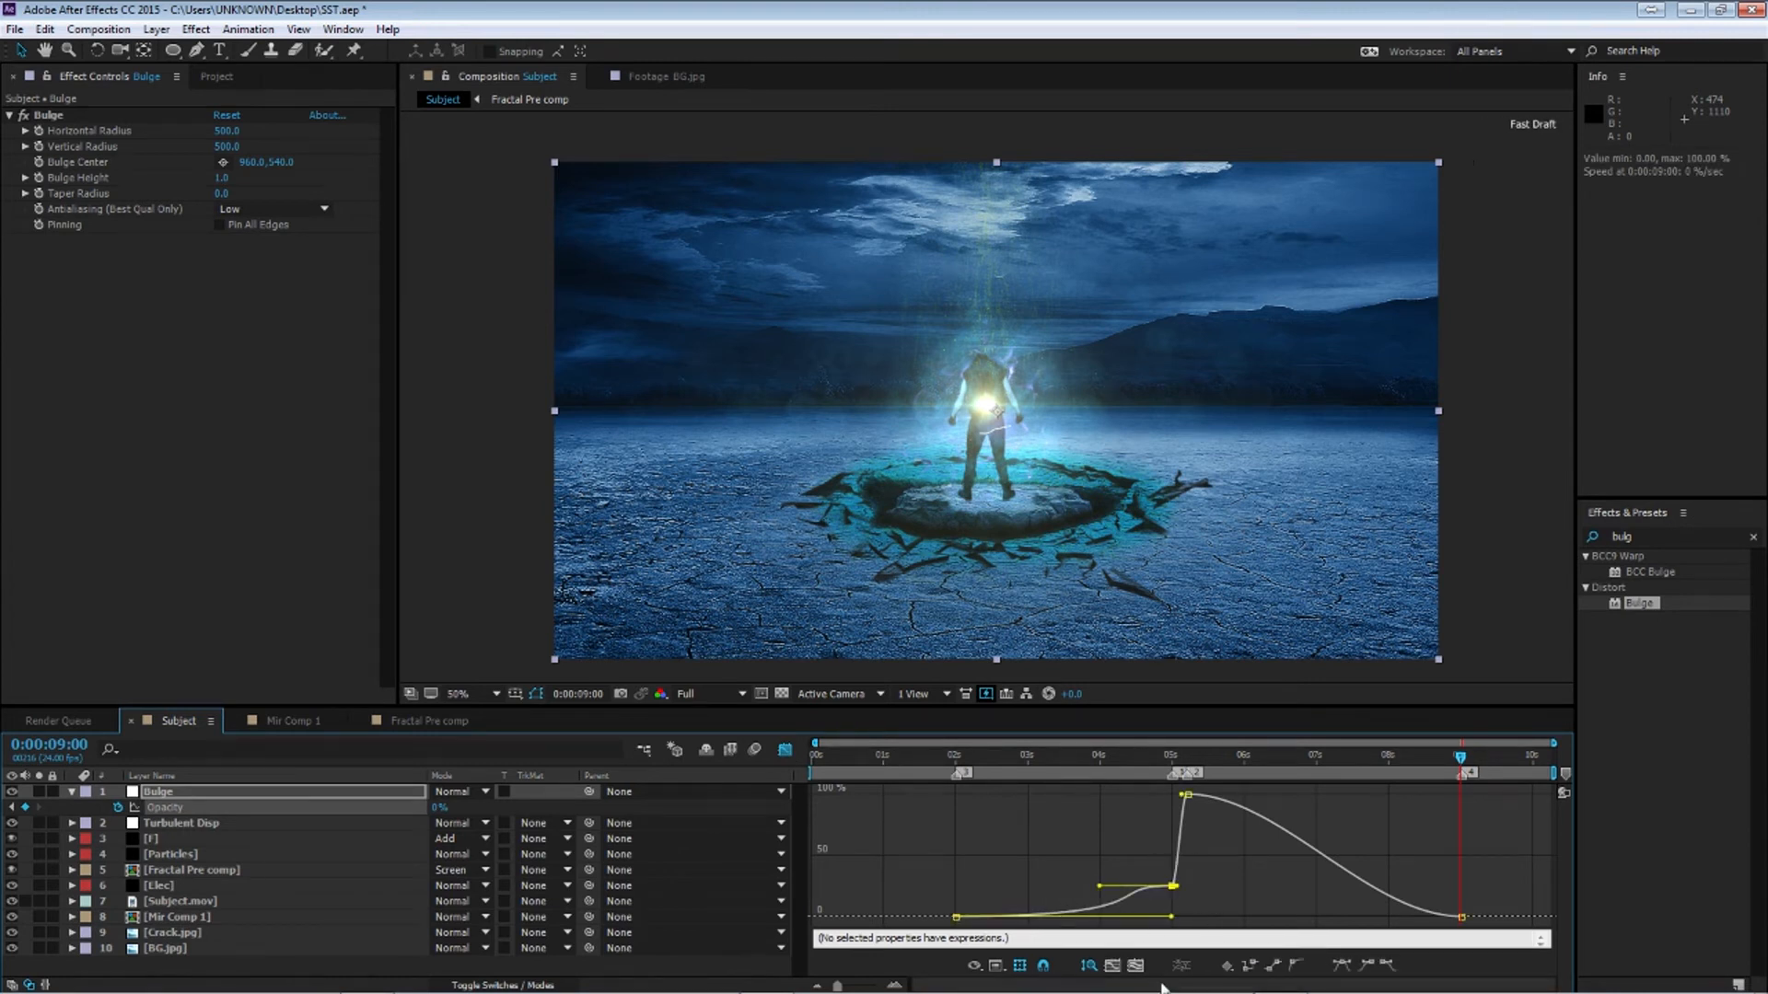
left_click(1292, 965)
left_click_drag(1216, 833, 1162, 792)
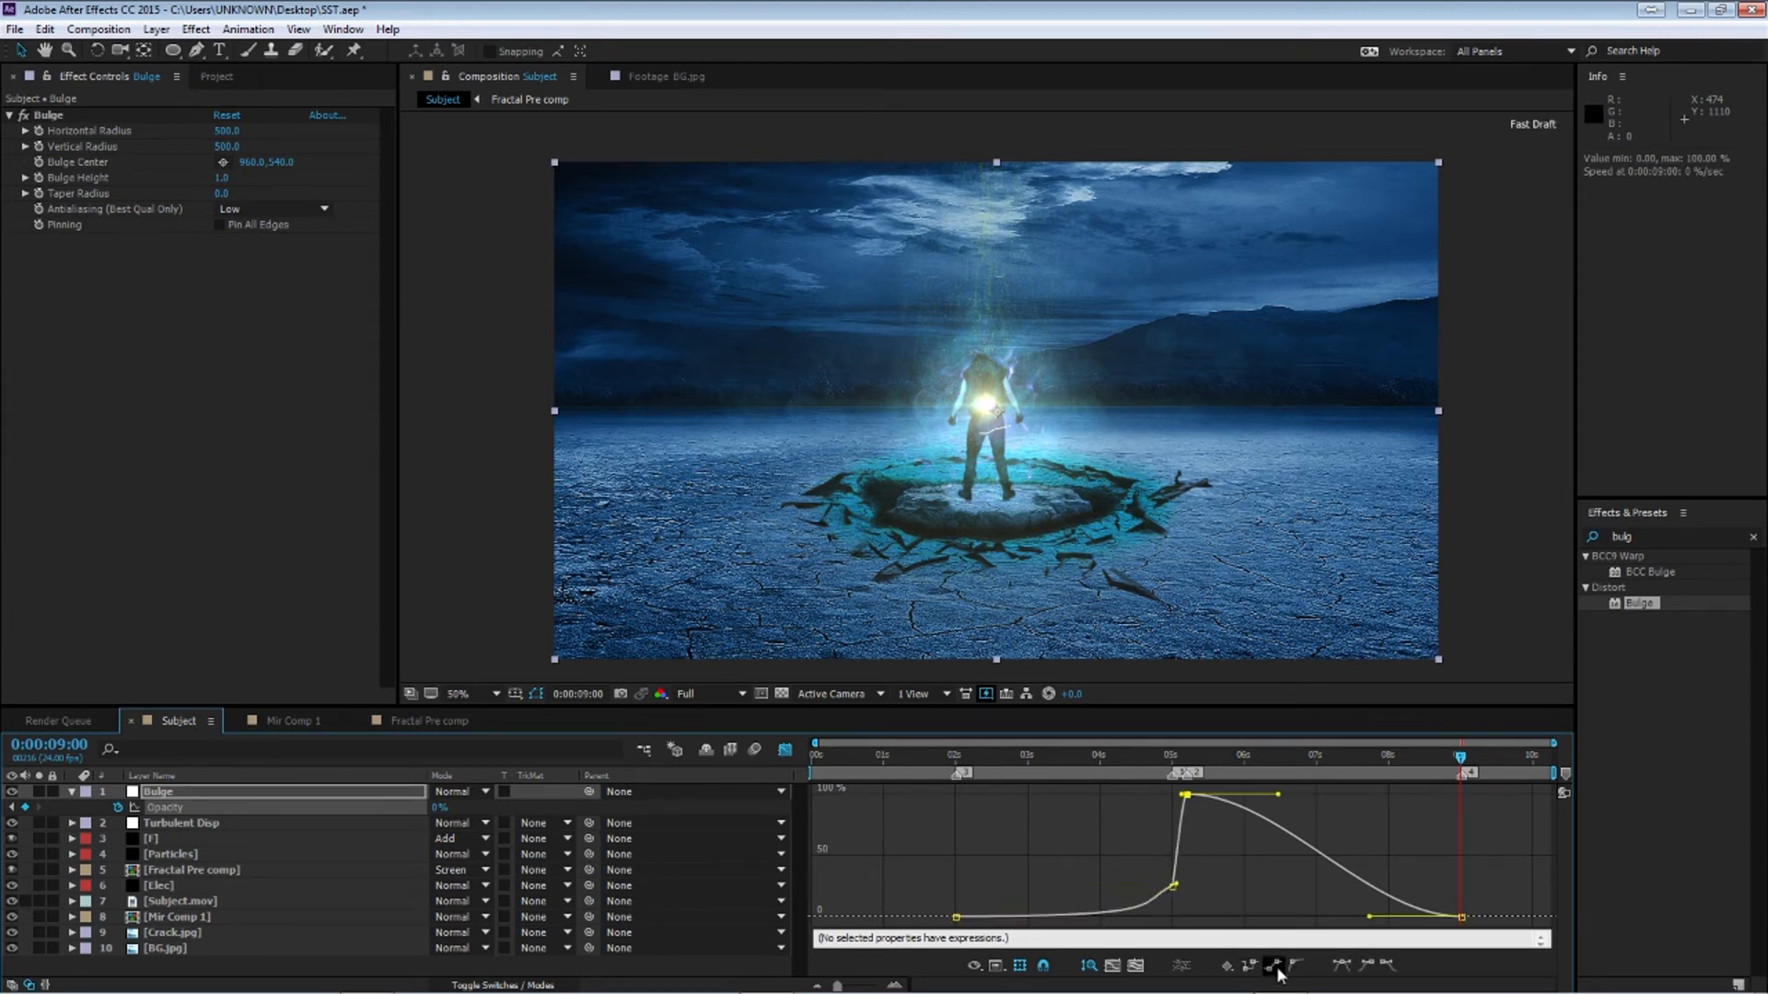
left_click_drag(1430, 885, 1186, 917)
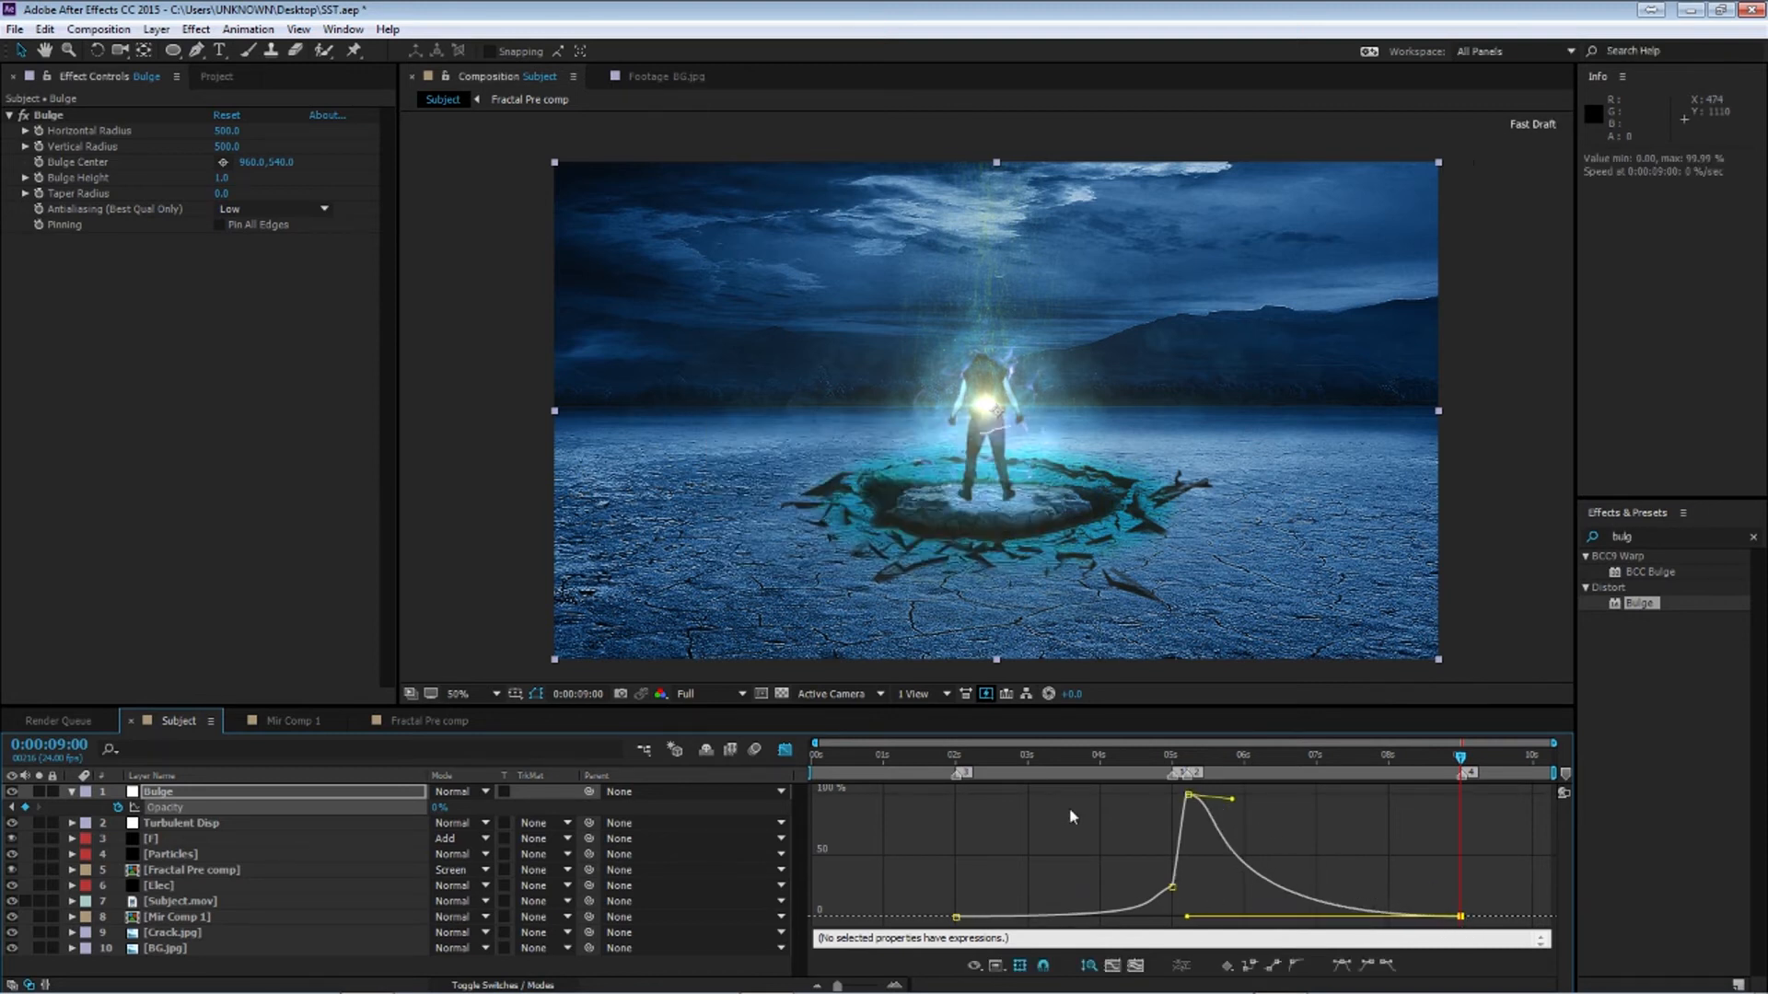
Retime the Bulge Opacity keyframes, moving the first one to about 4:00
left_click_drag(1088, 762, 1189, 764)
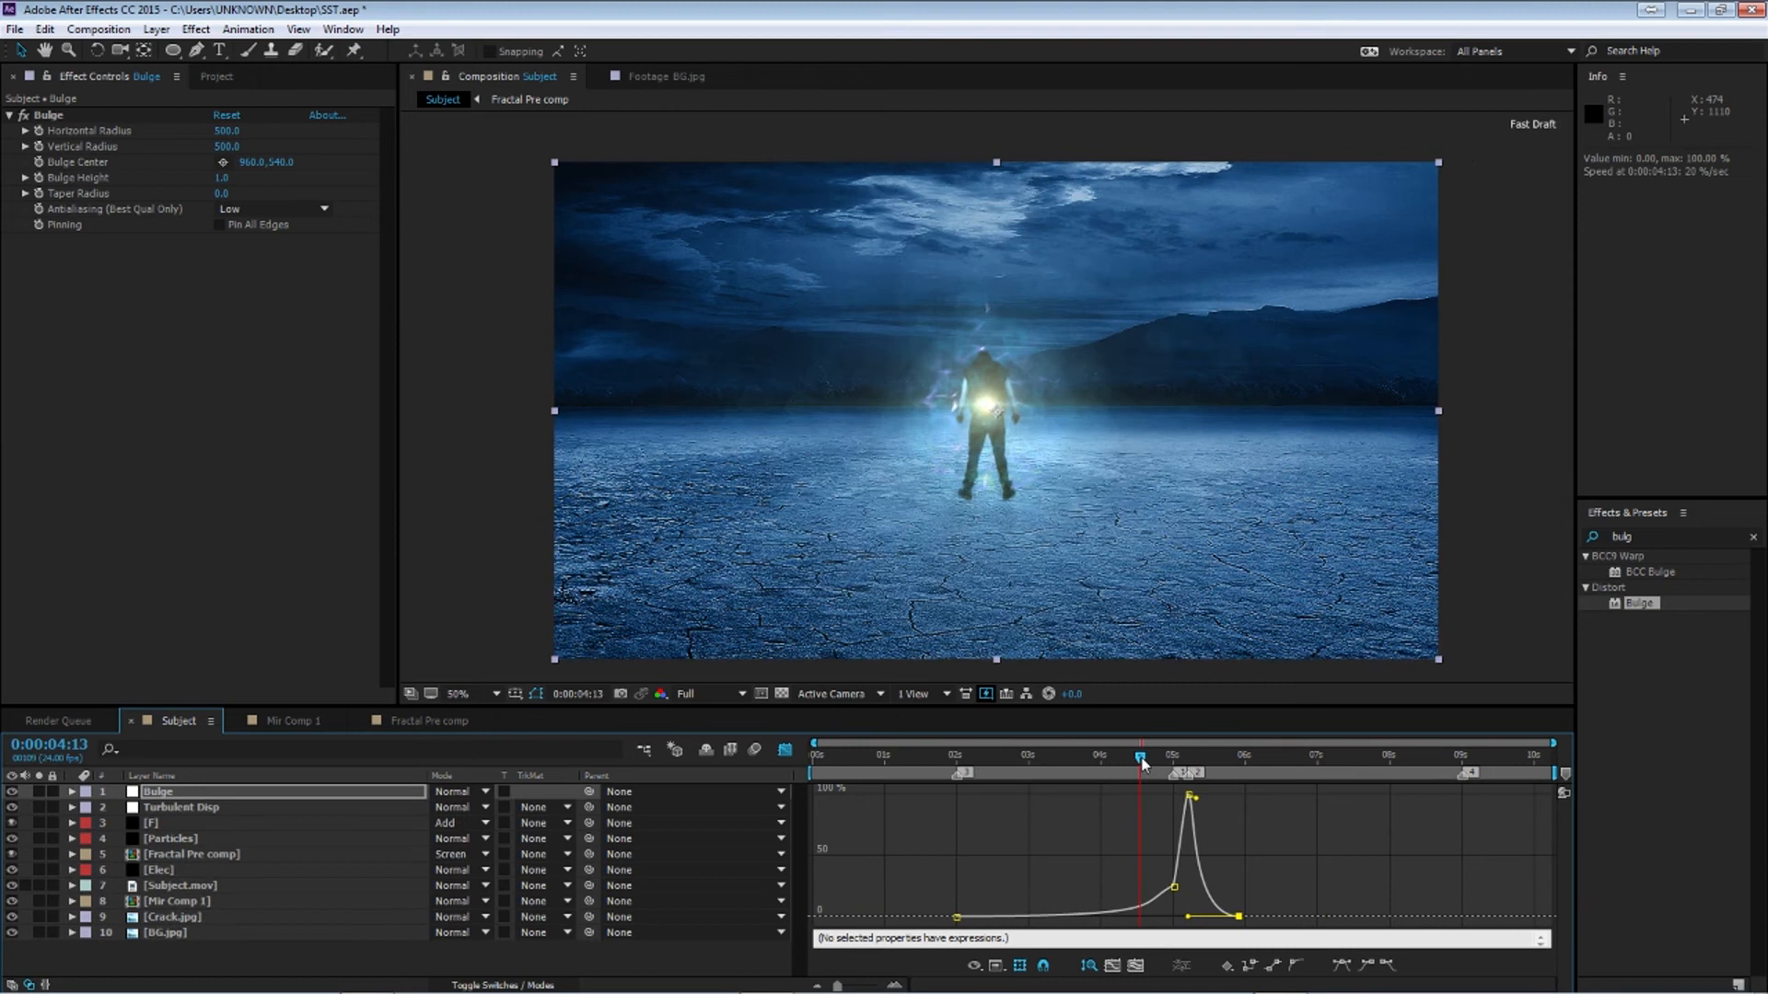
mouse_move(1143, 764)
left_mouse_down()
mouse_move(1180, 766)
mouse_move(1153, 778)
left_mouse_up()
left_click_drag(958, 918, 1102, 917)
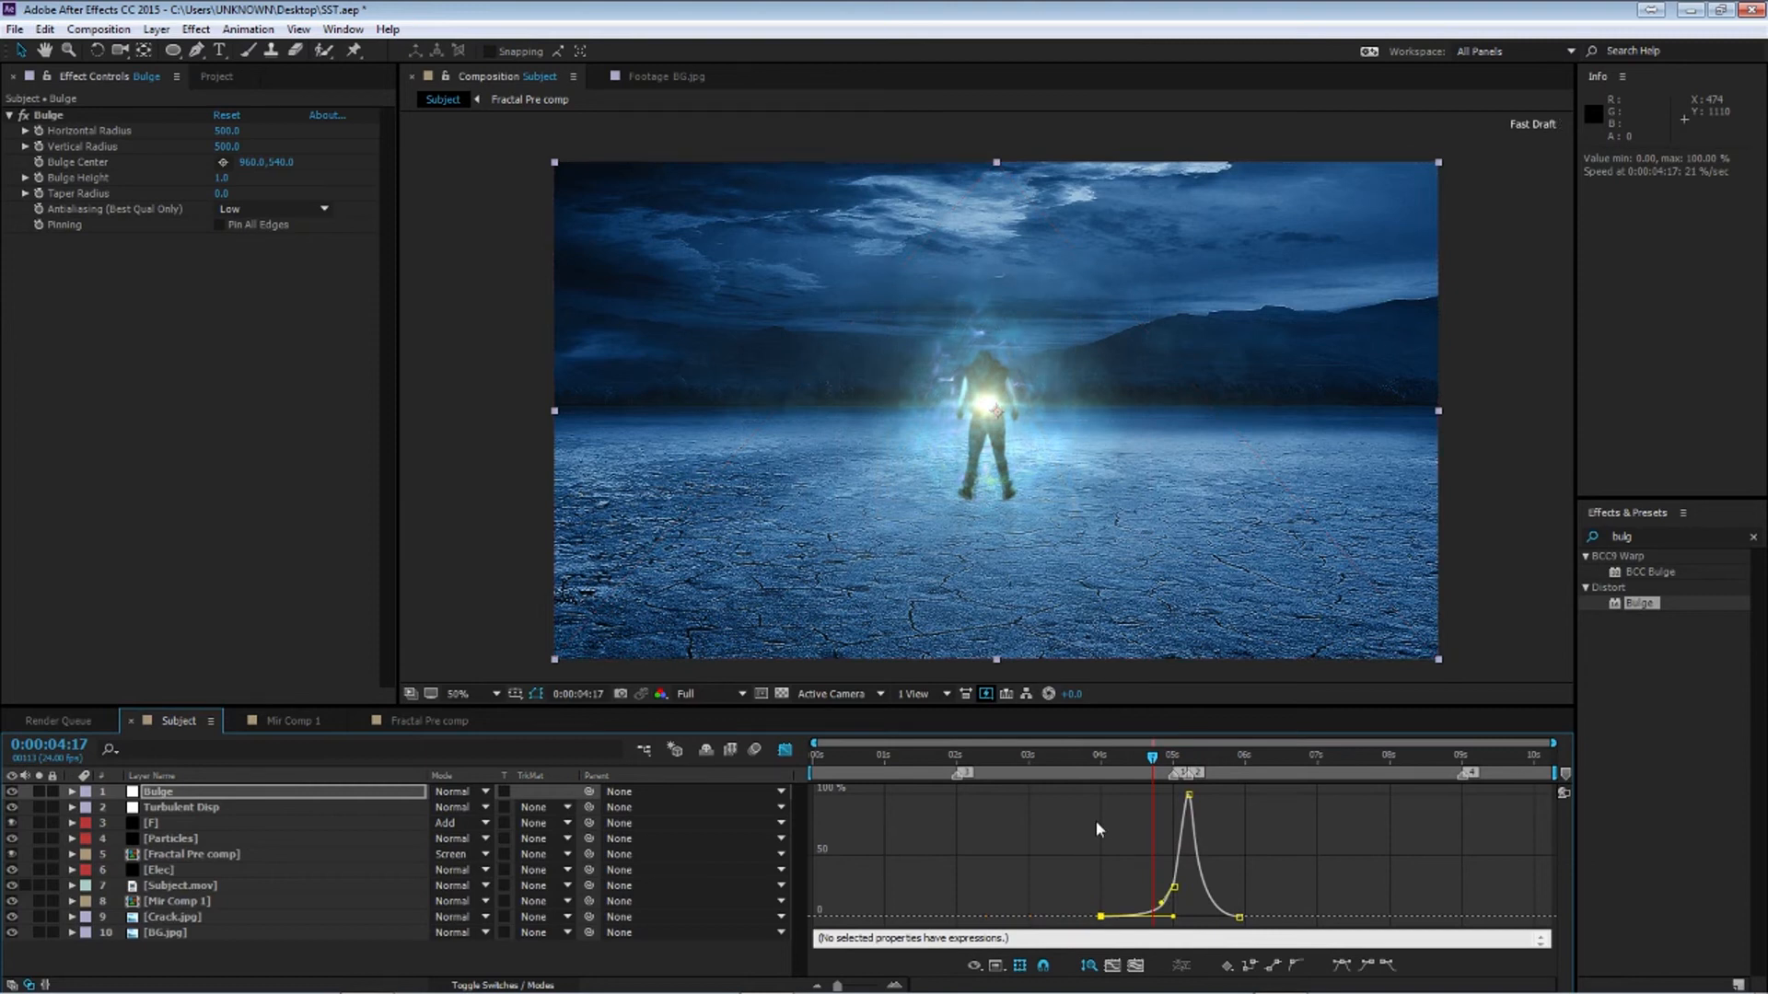
left_click_drag(1105, 764, 1188, 775)
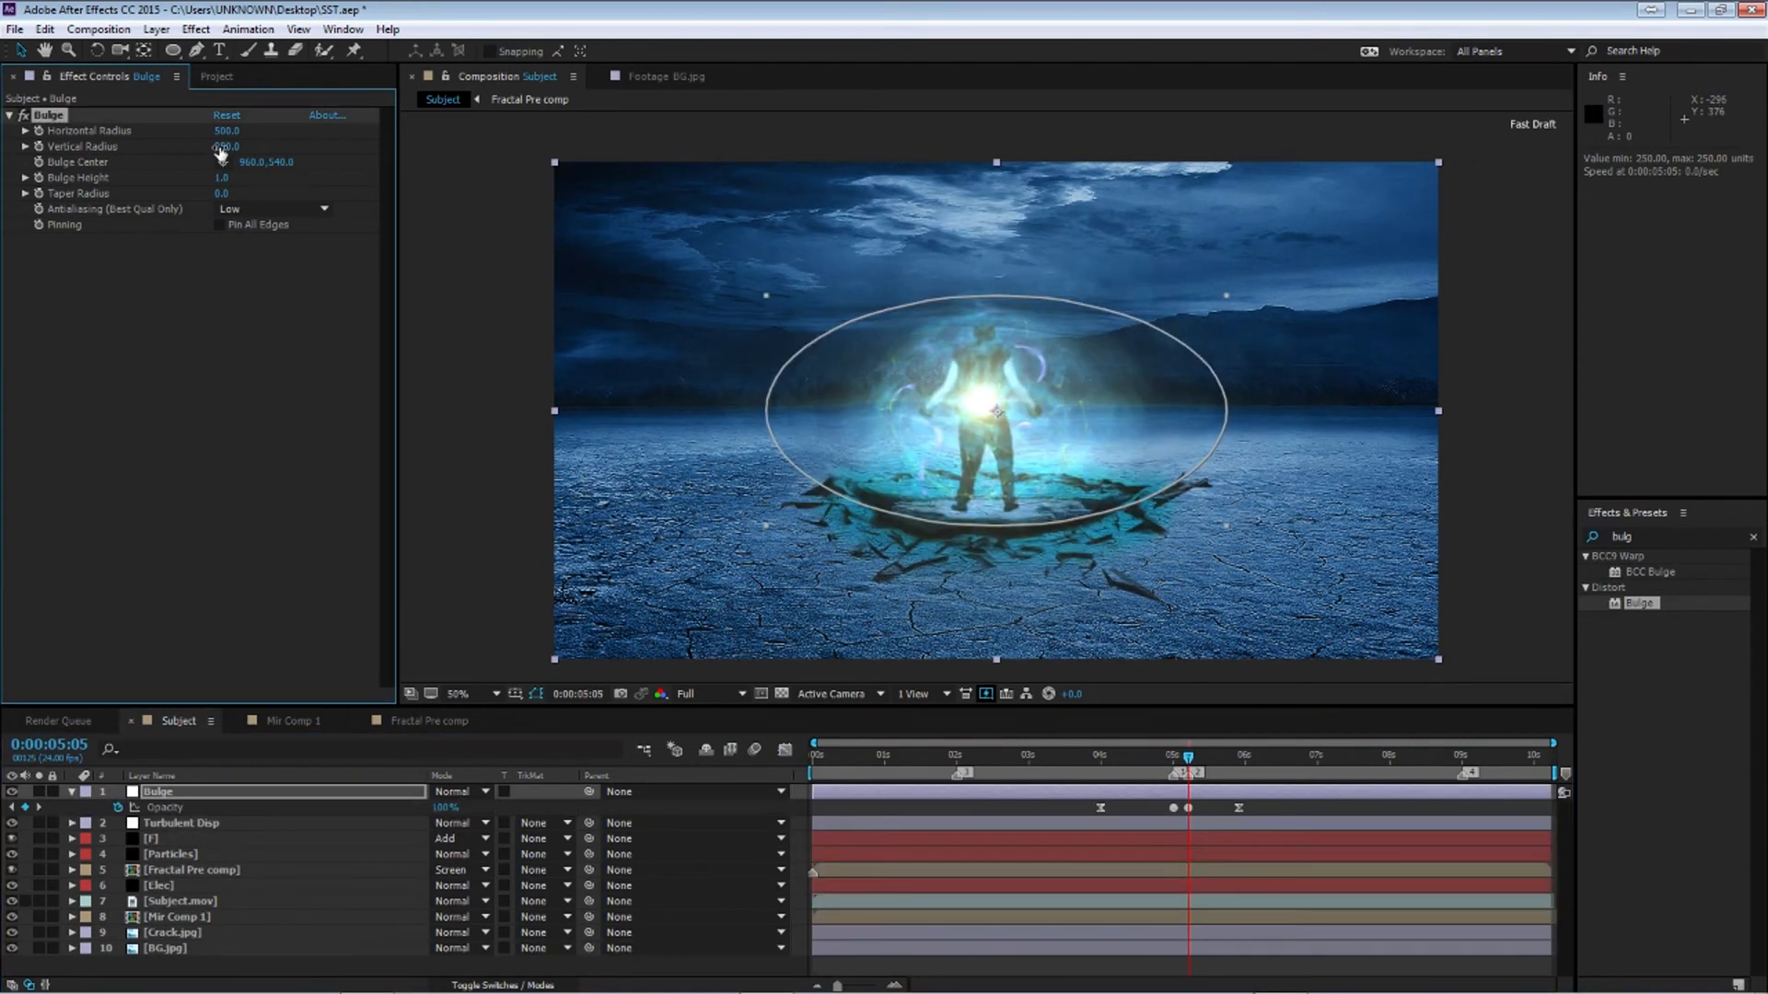
Set the Bulge effect's Vertical Radius to 500 and enable keyframes for both radius values
left_click(227, 147)
type("500")
key("Return")
left_click(38, 132)
At 4:00, set the Bulge Horizontal Radius and Vertical Radius to 0, then collapse the Bulge layer
left_click_drag(1190, 762, 1093, 766)
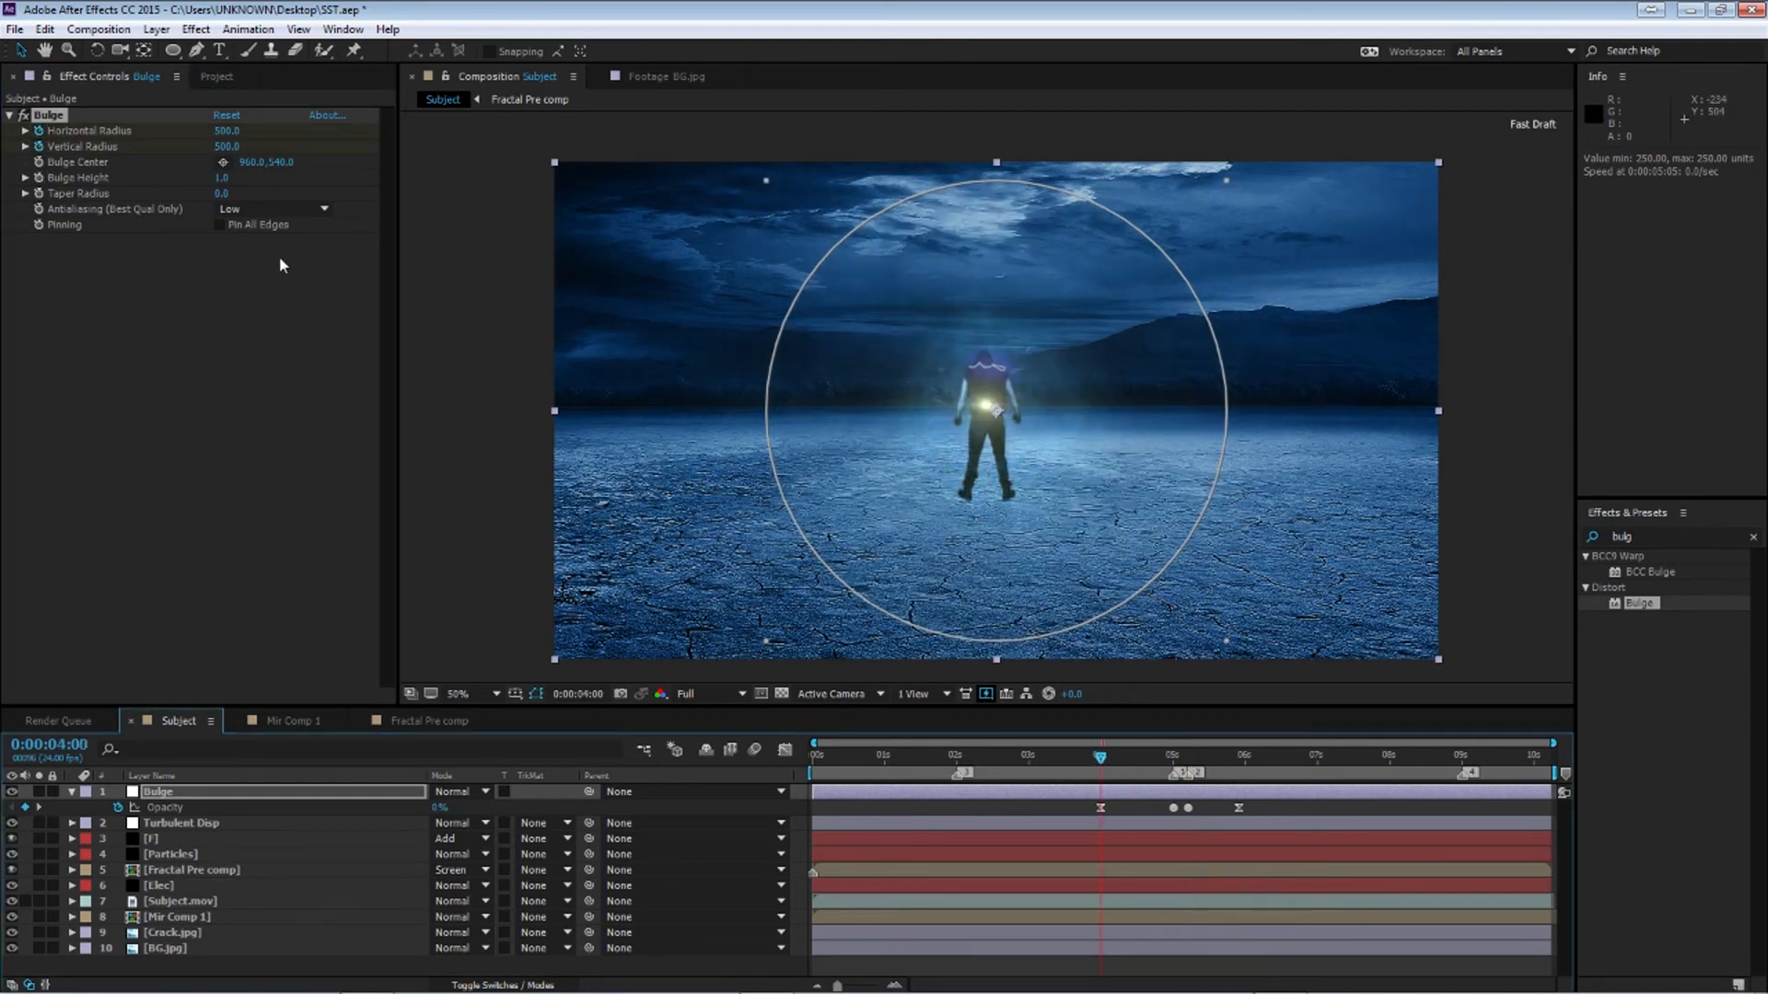
left_click(275, 146)
left_click_drag(224, 130, 317, 167)
left_click(227, 132)
left_click(225, 148)
type("0")
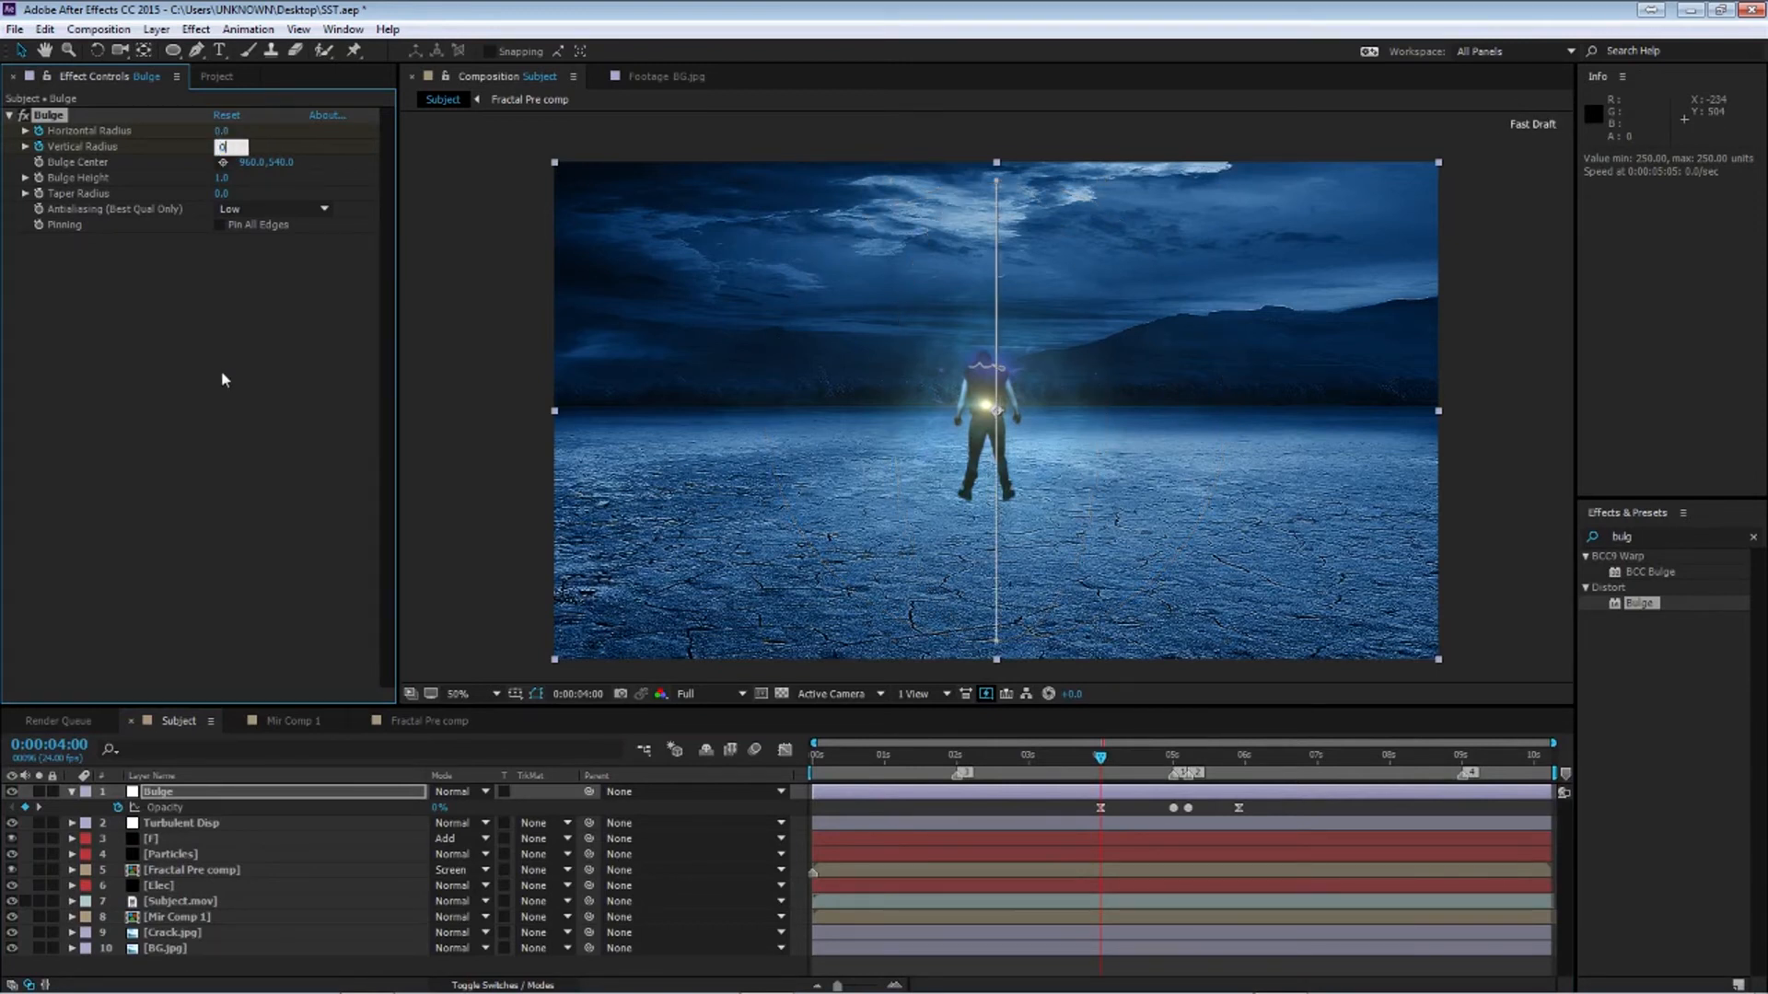
left_click(221, 371)
left_click_drag(1102, 759, 1239, 760)
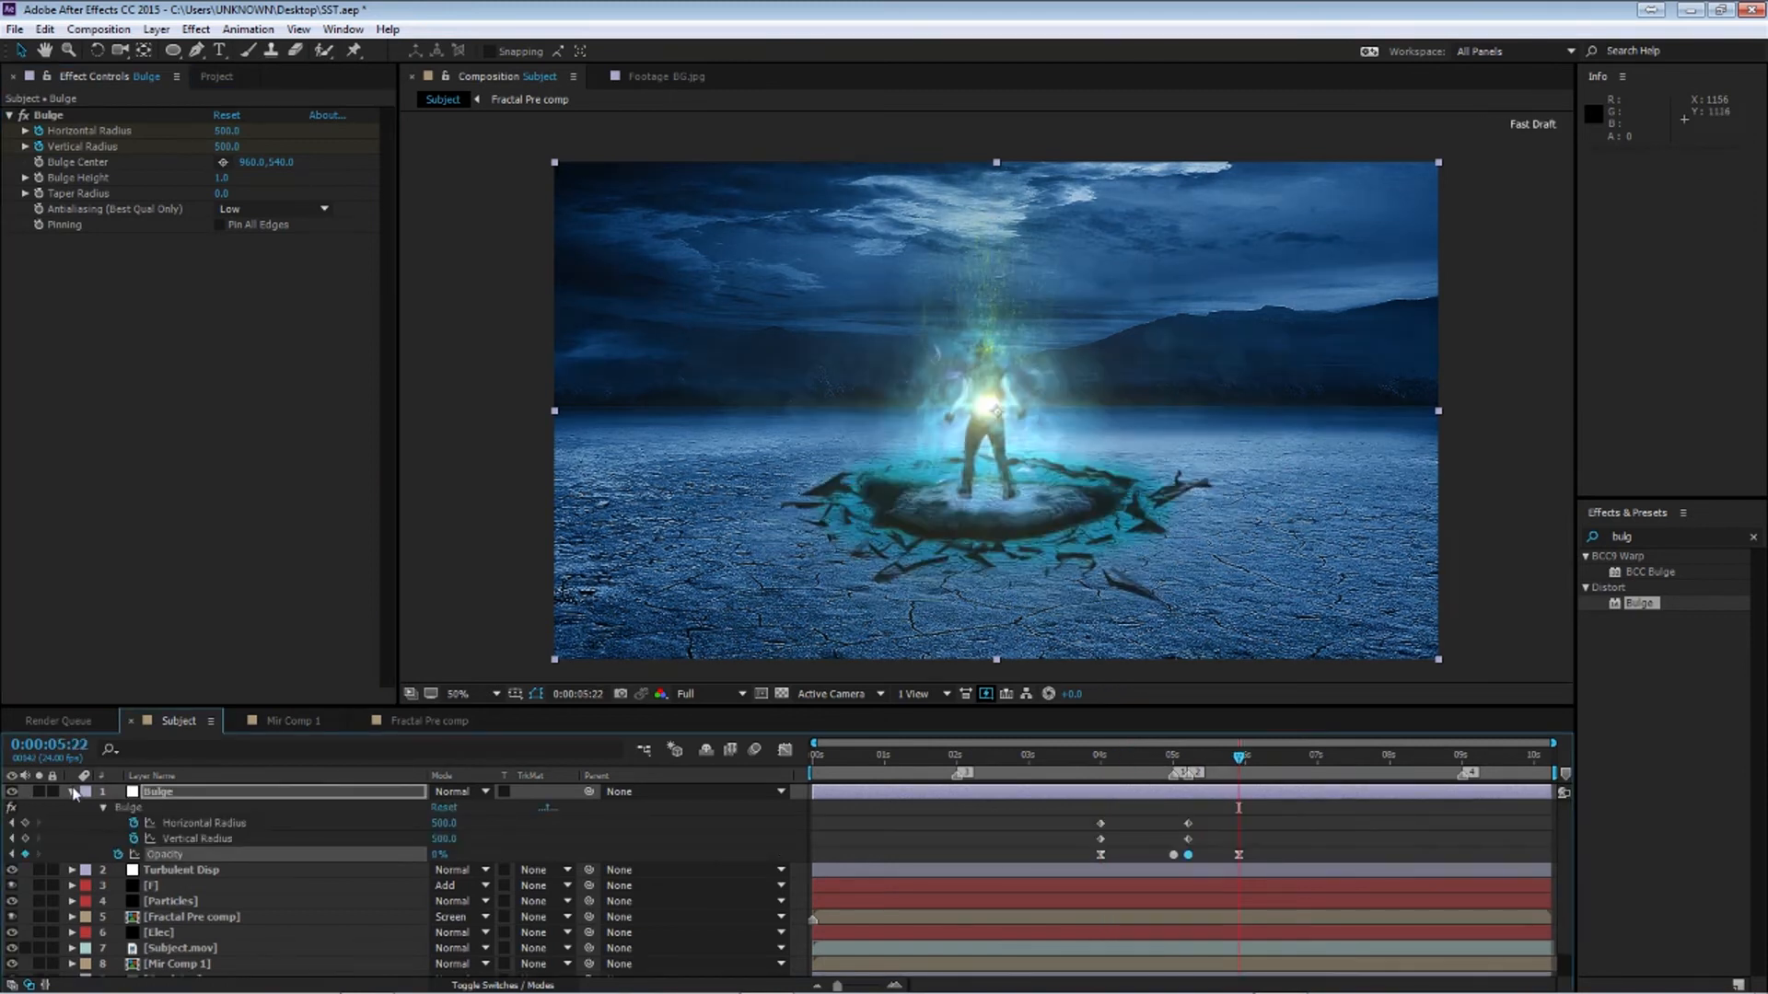
left_click(73, 794)
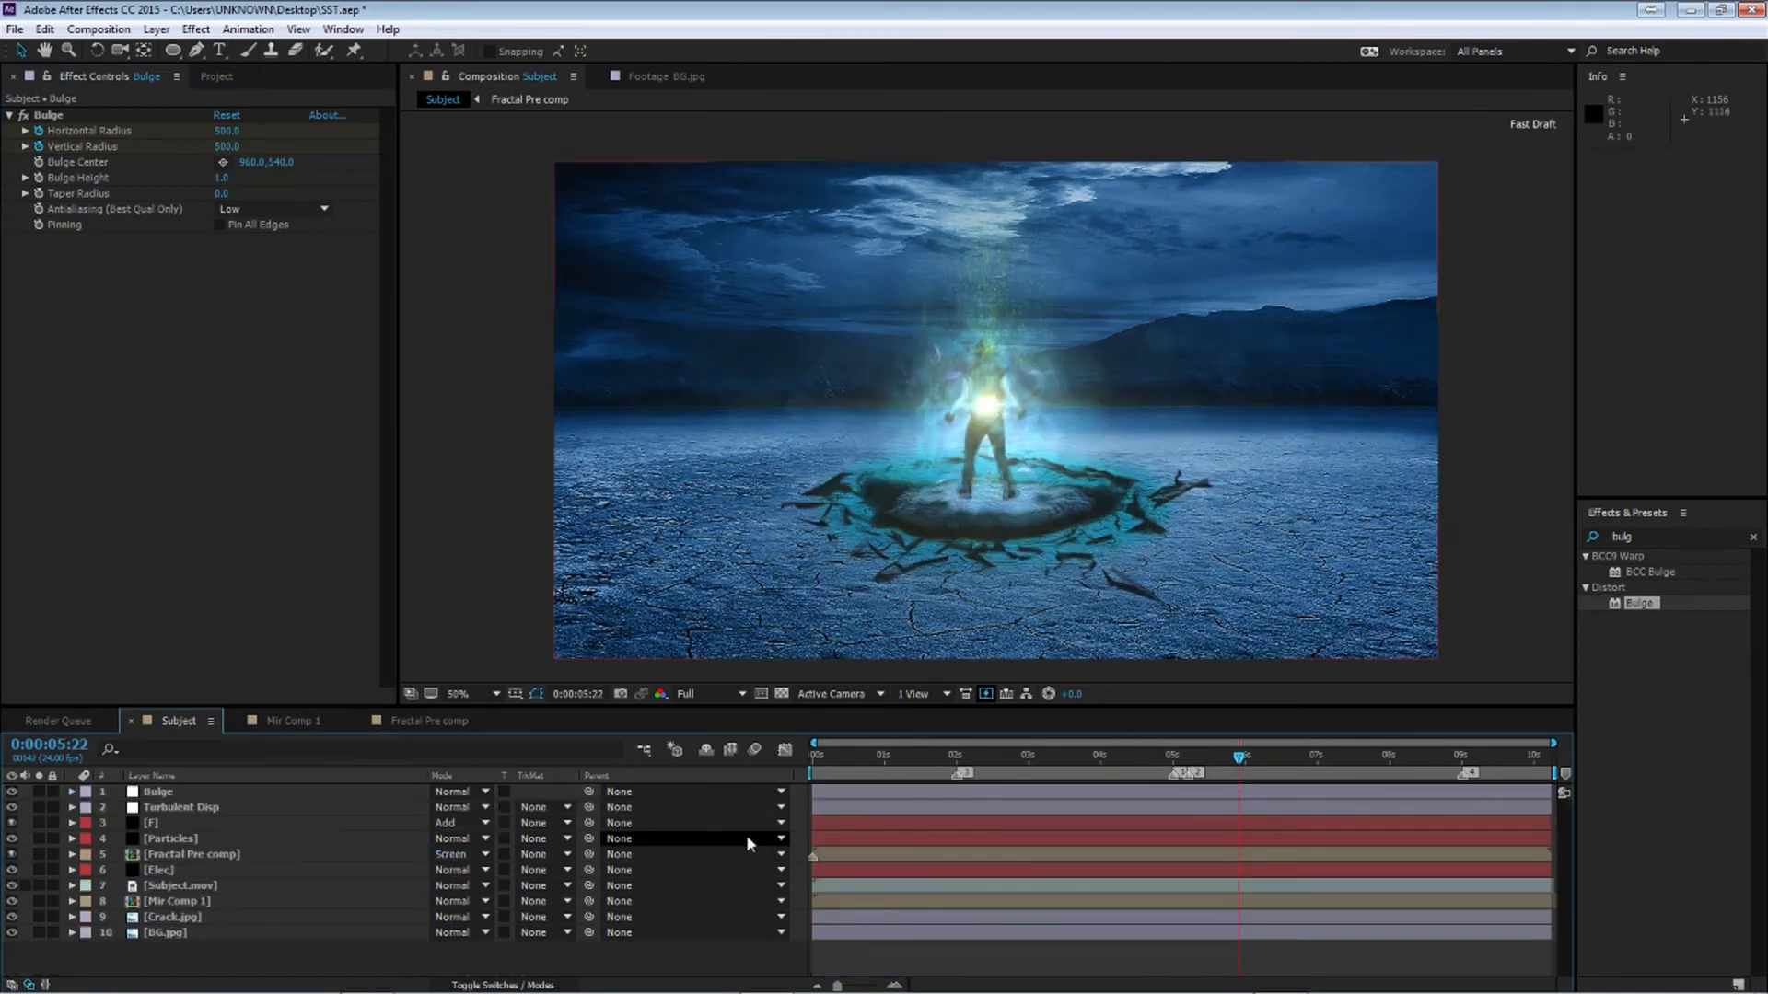
Duplicate the Mir Comp 1 layer and move the copy above the Subject.mov layer
left_click(180, 900)
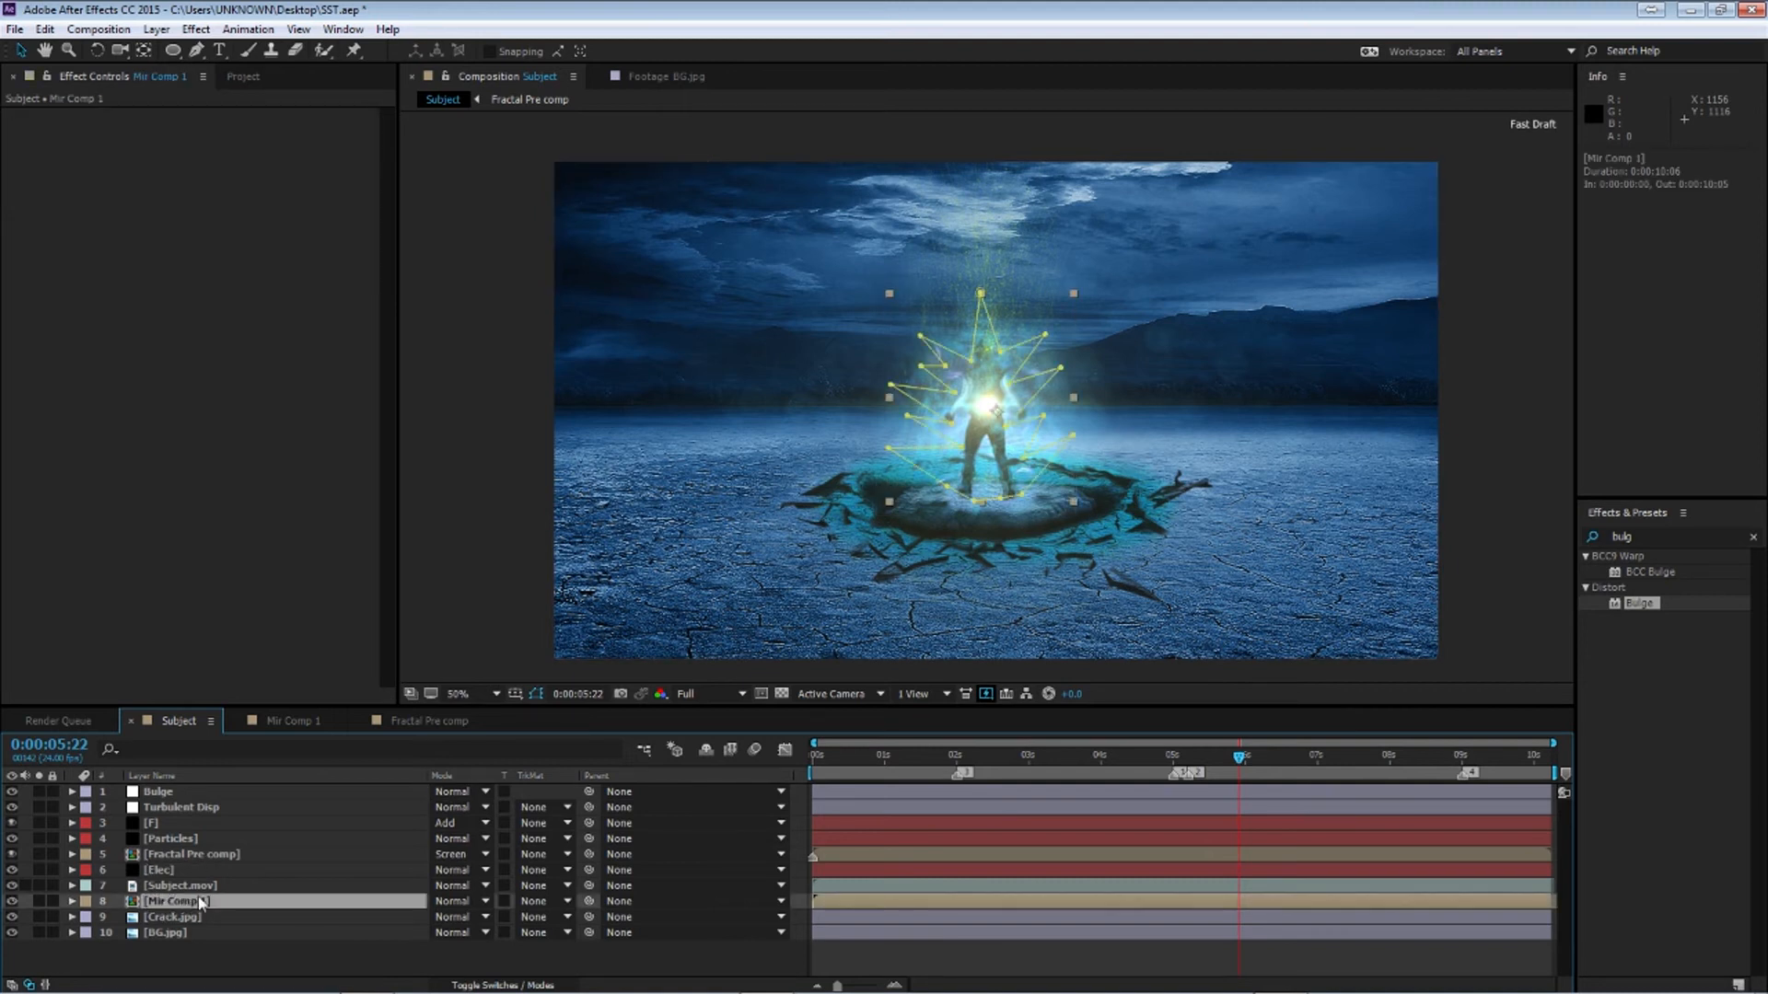
key("ctrl+d")
key("ctrl+d")
left_click(185, 917)
key("ctrl+x")
left_click_drag(179, 902, 249, 870)
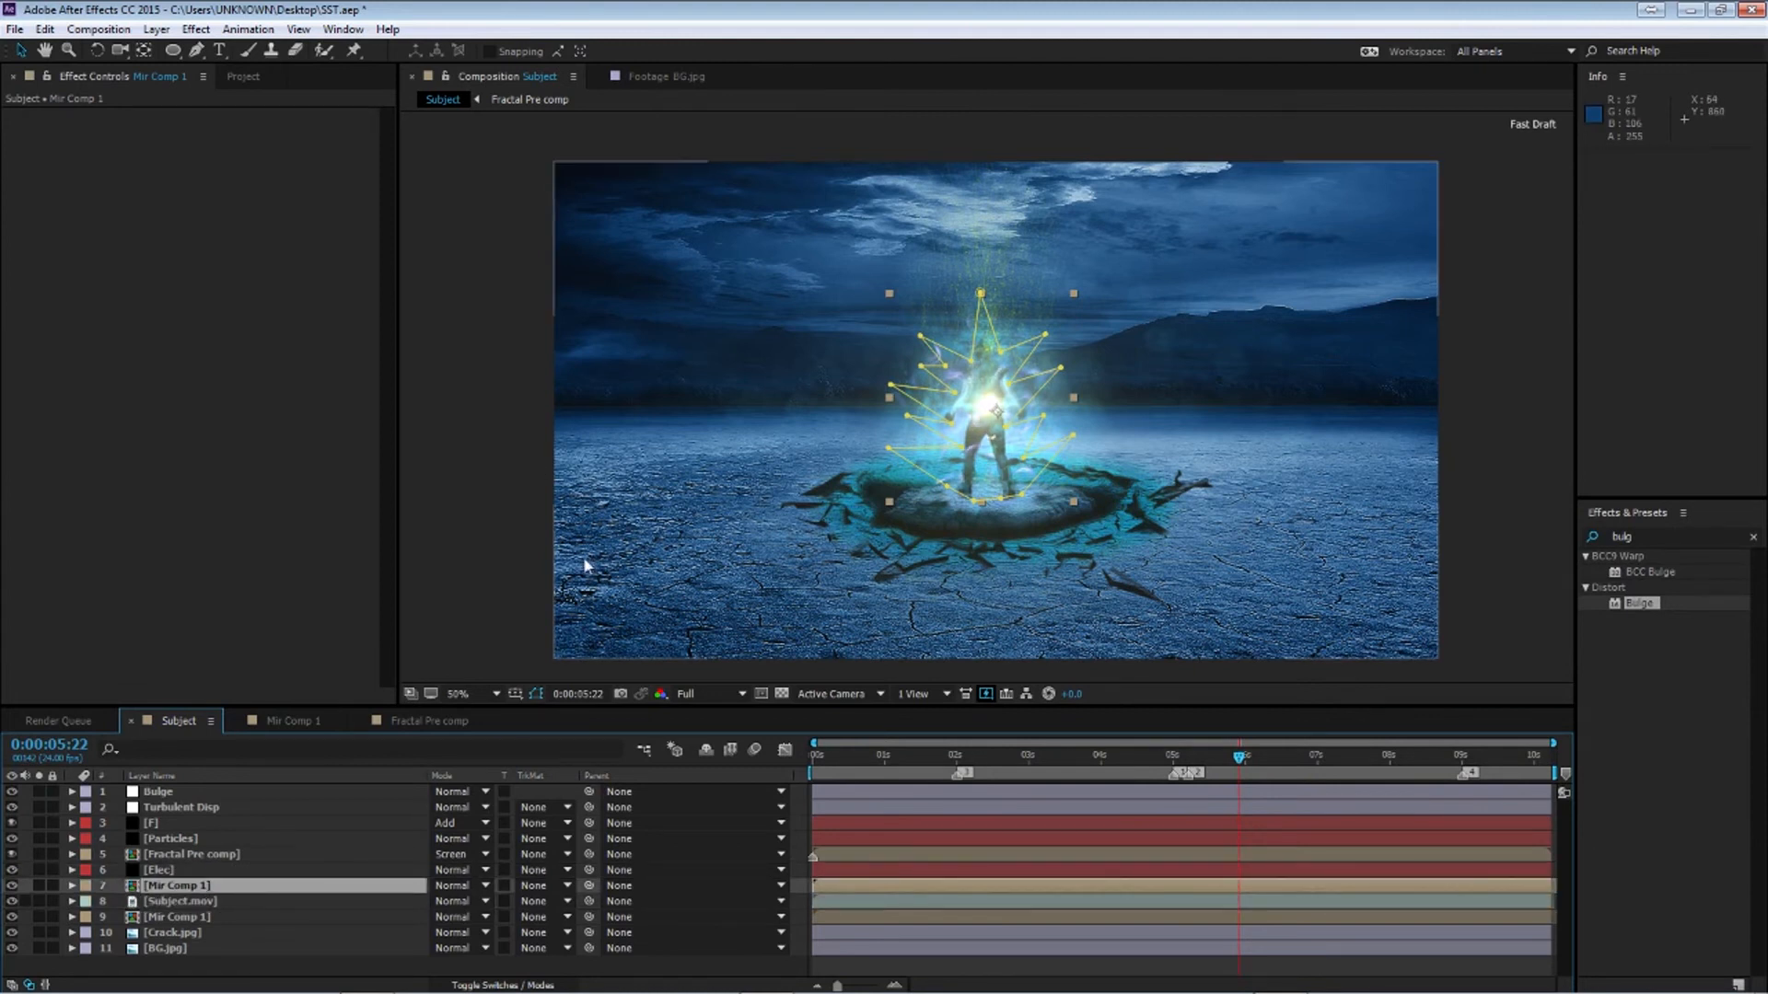
Reshape the duplicated layer's mask by moving its vertices around the subject
key("m")
left_click_drag(1072, 437, 1098, 470)
mouse_move(889, 453)
left_mouse_down()
mouse_move(883, 468)
mouse_move(902, 439)
mouse_move(882, 446)
left_mouse_up()
left_click_drag(891, 384, 999, 293)
left_click_drag(972, 360, 1027, 375)
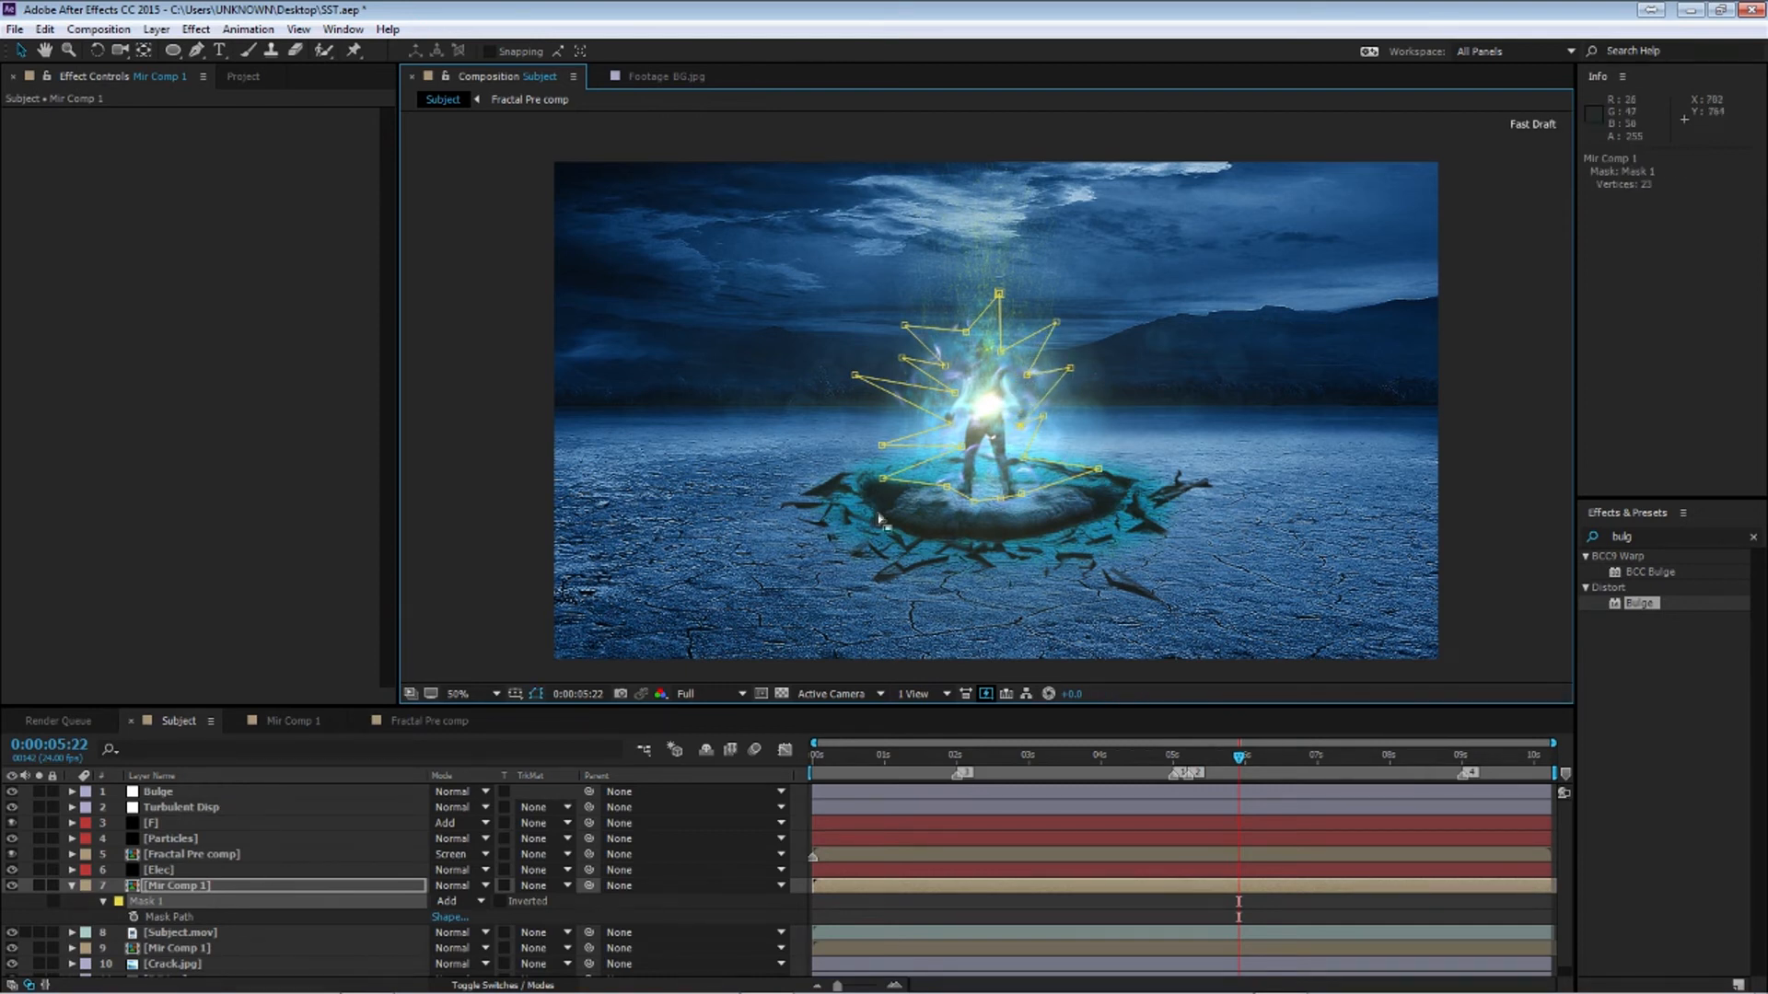
Flip the duplicated Mir Comp 1 layer horizontally and reposition it over the subject
left_click(214, 886)
left_click_drag(1010, 454, 994, 475)
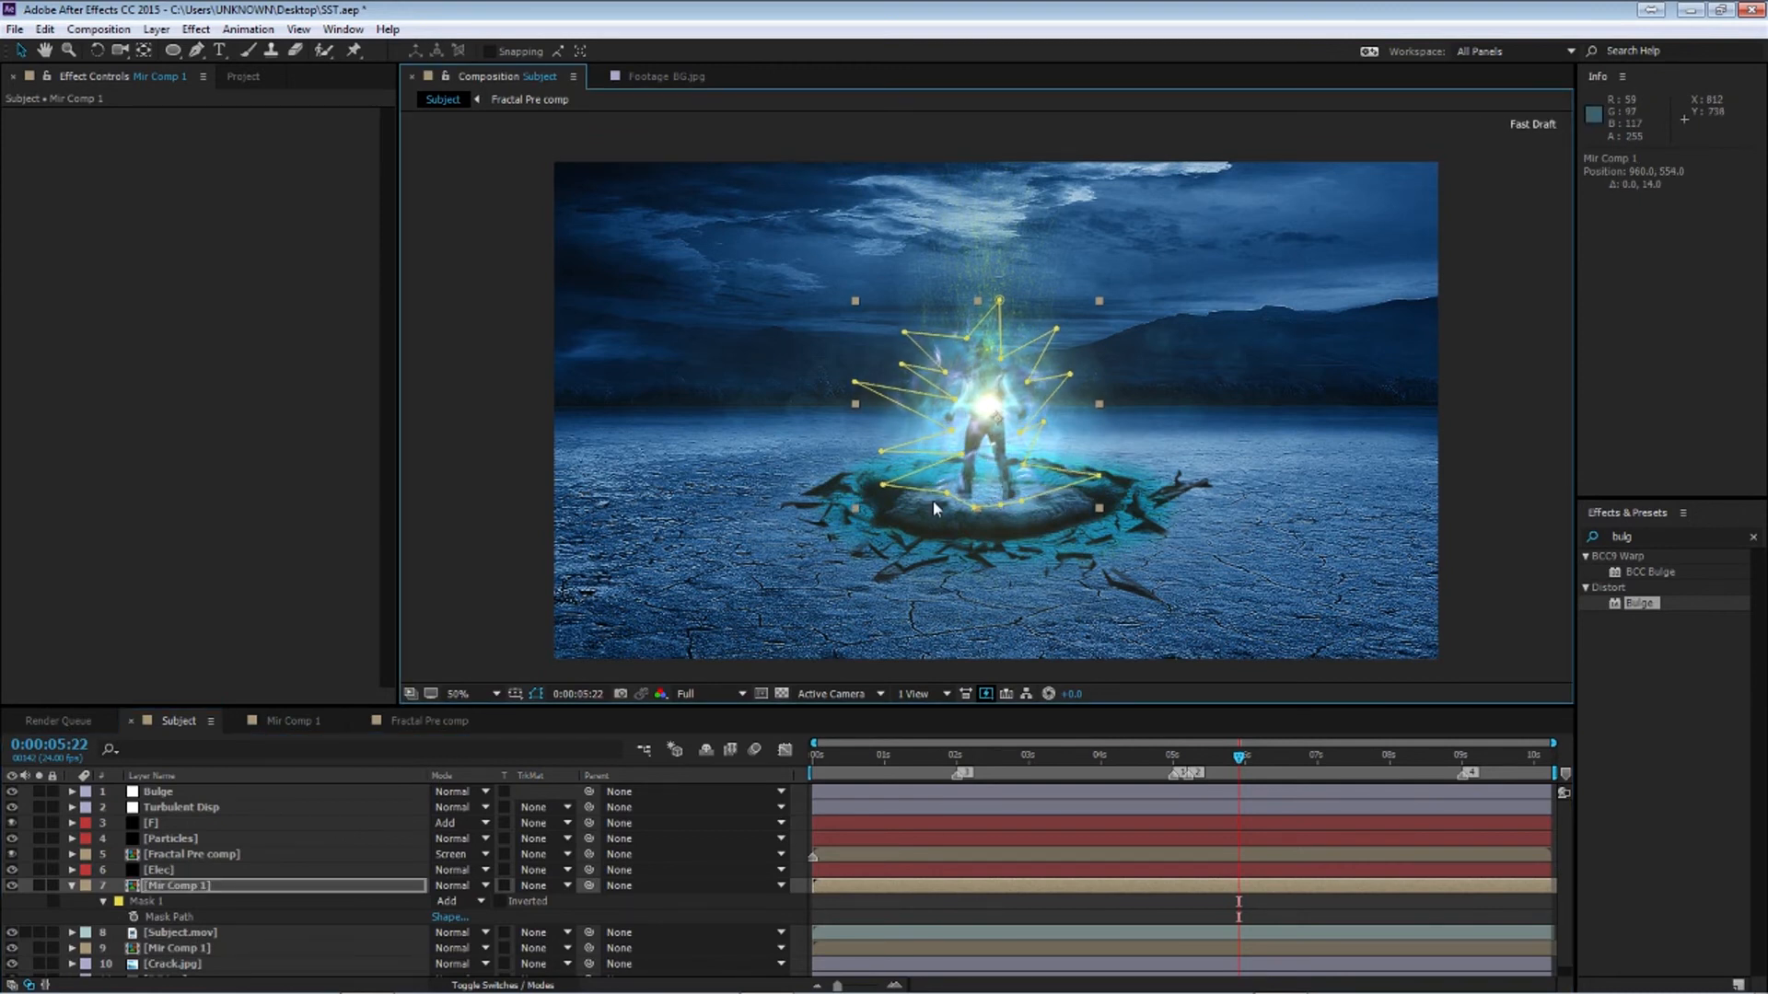
right_click(1005, 465)
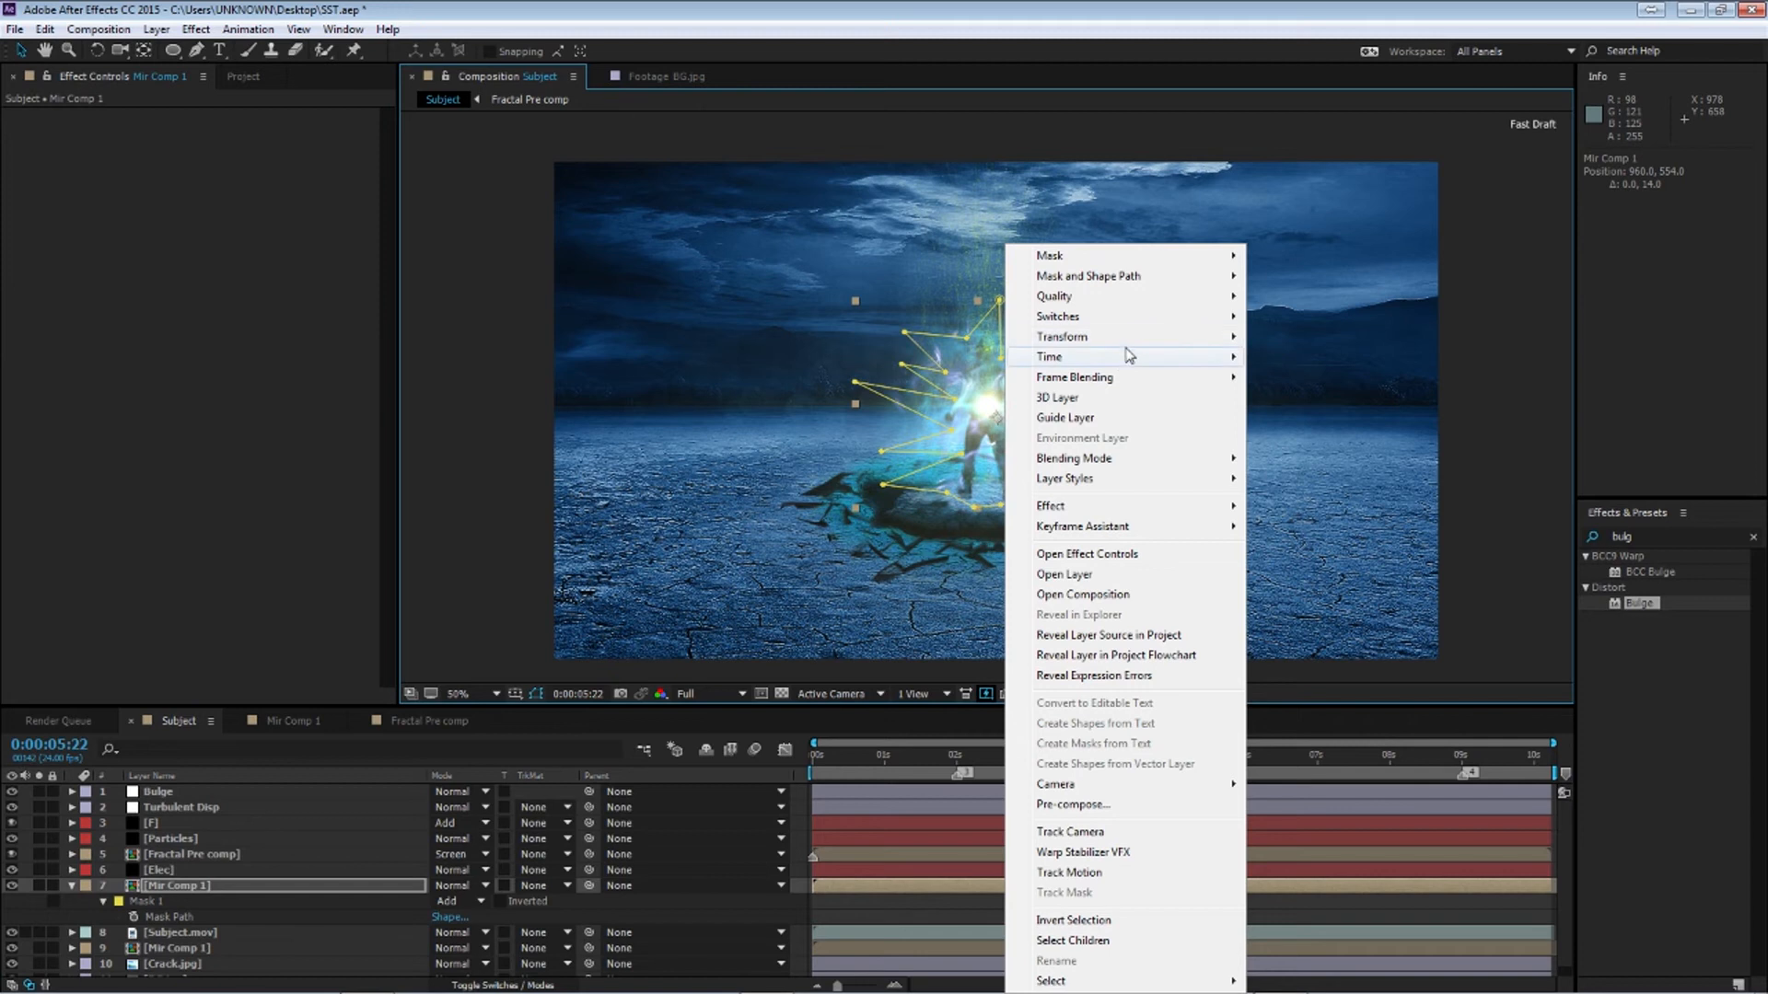
mouse_move(1123, 339)
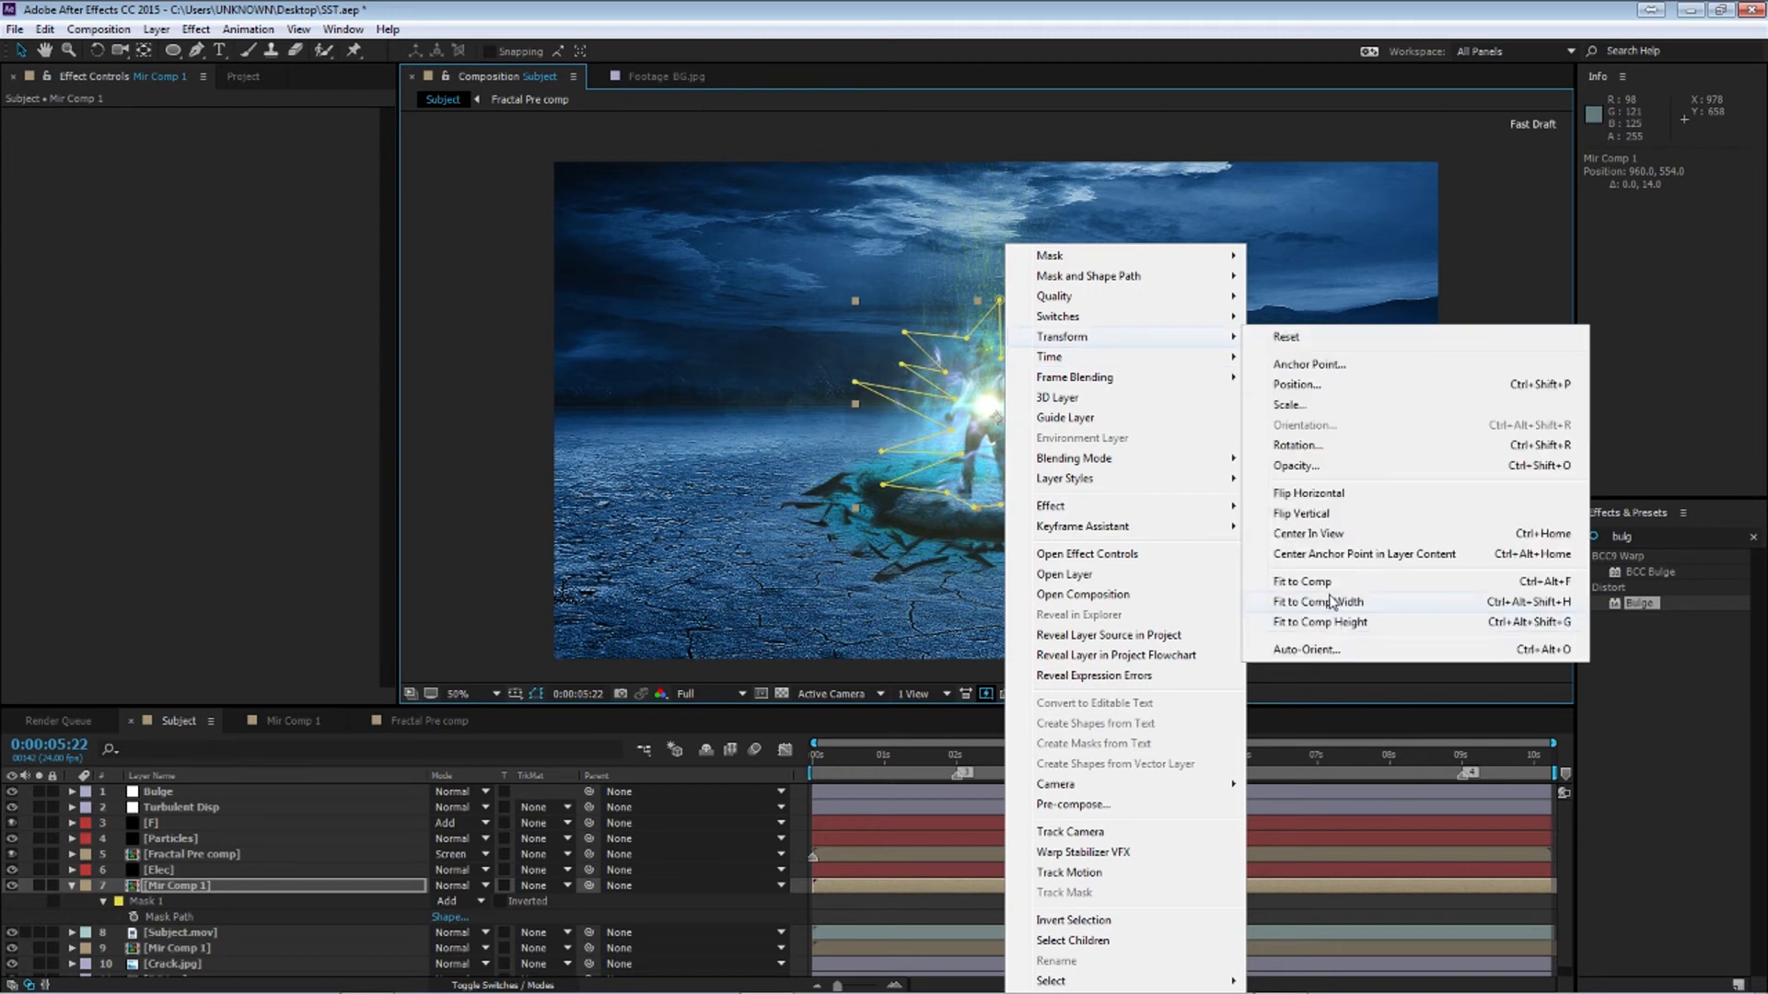
left_click(1345, 495)
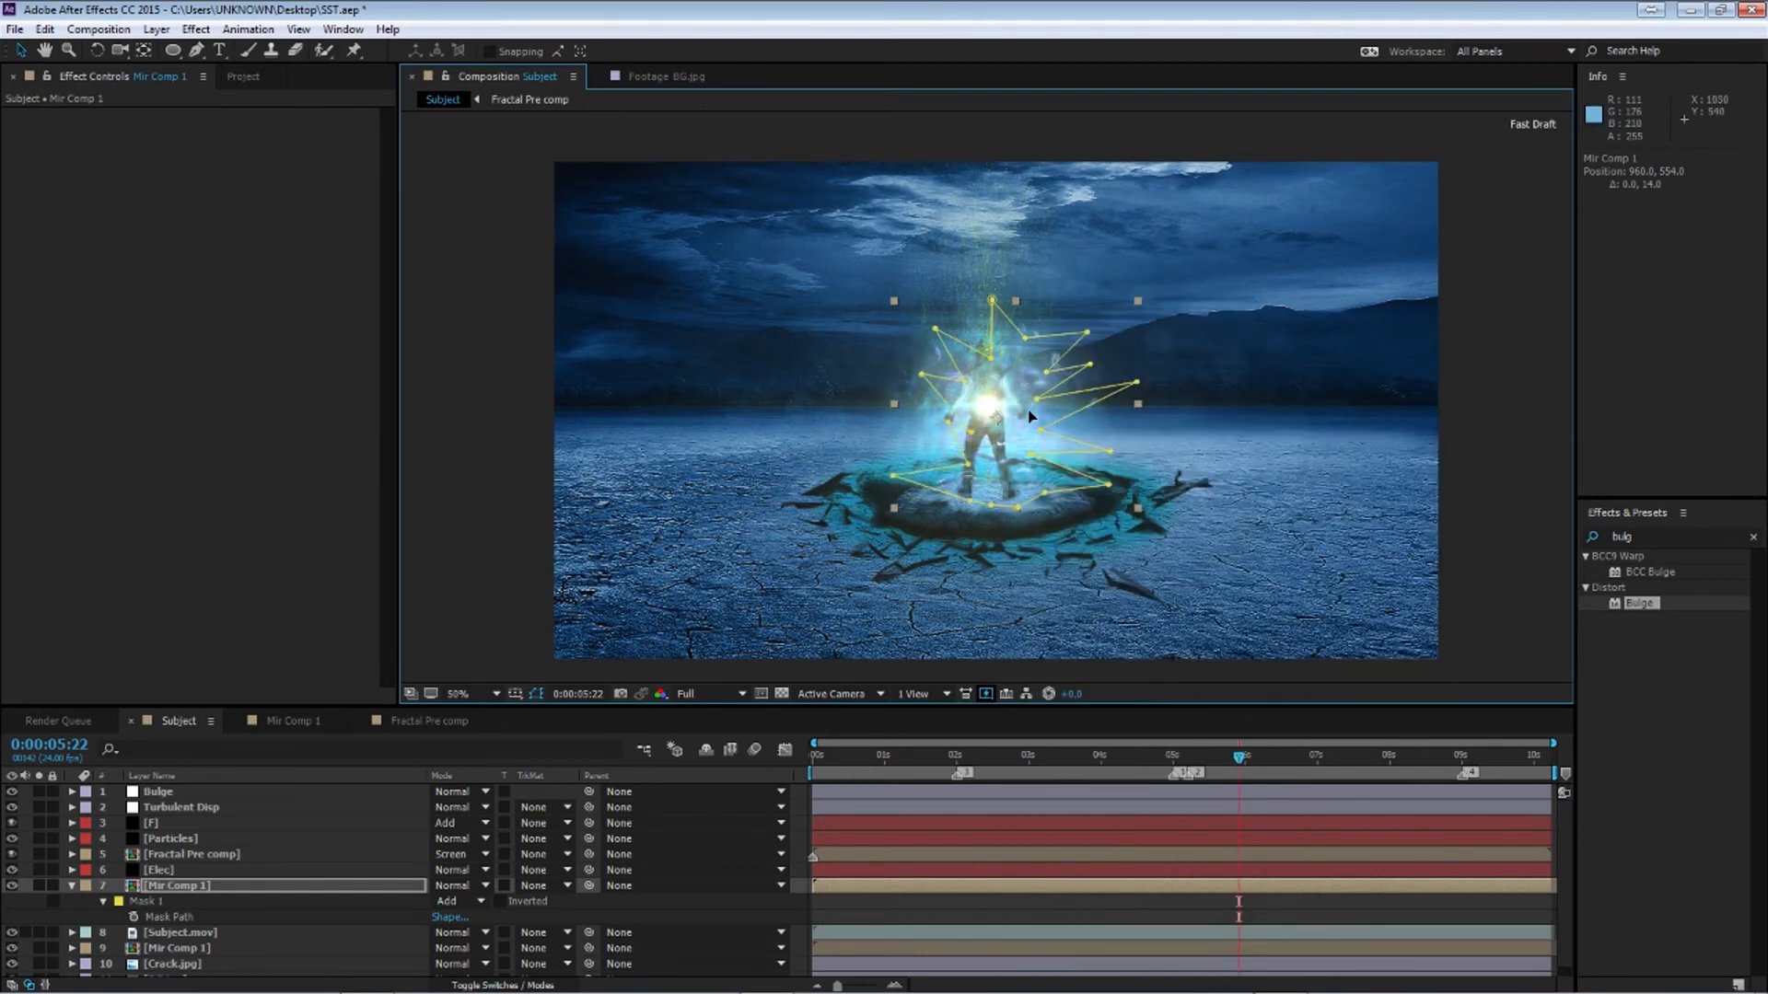
left_click_drag(1030, 416, 998, 412)
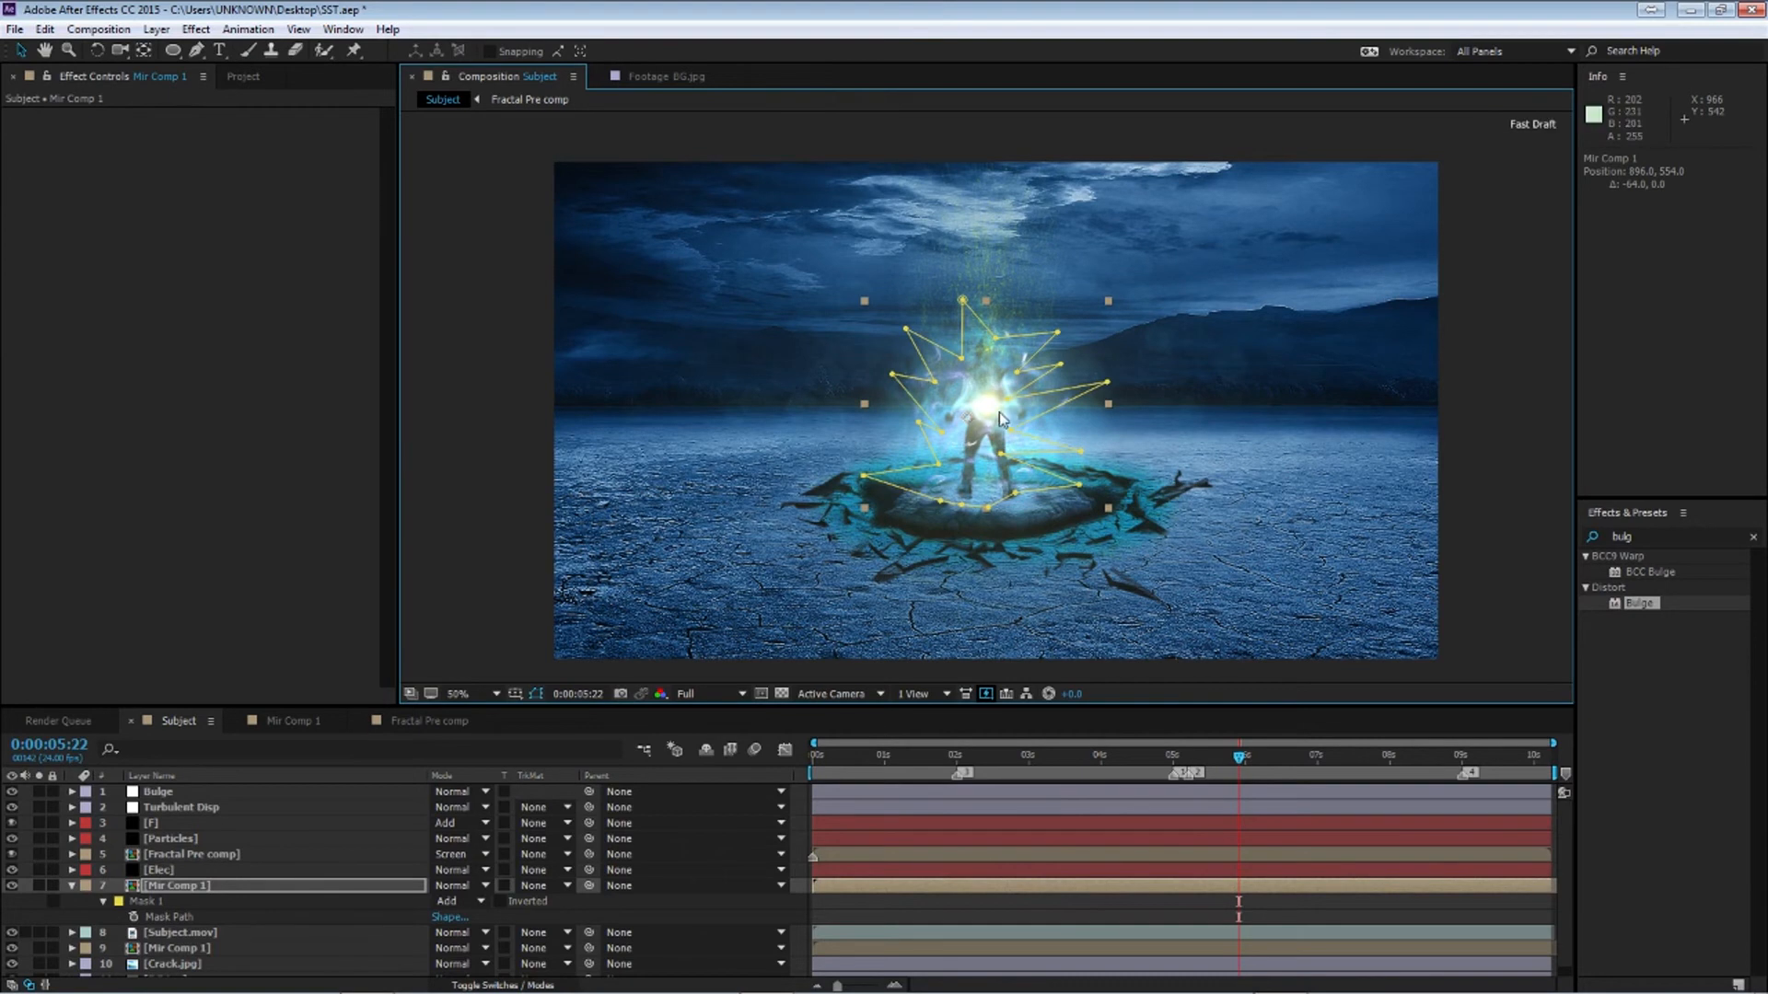
Open the Mir Comp 1 composition to inspect it and return to the Subject composition
double_click(998, 411)
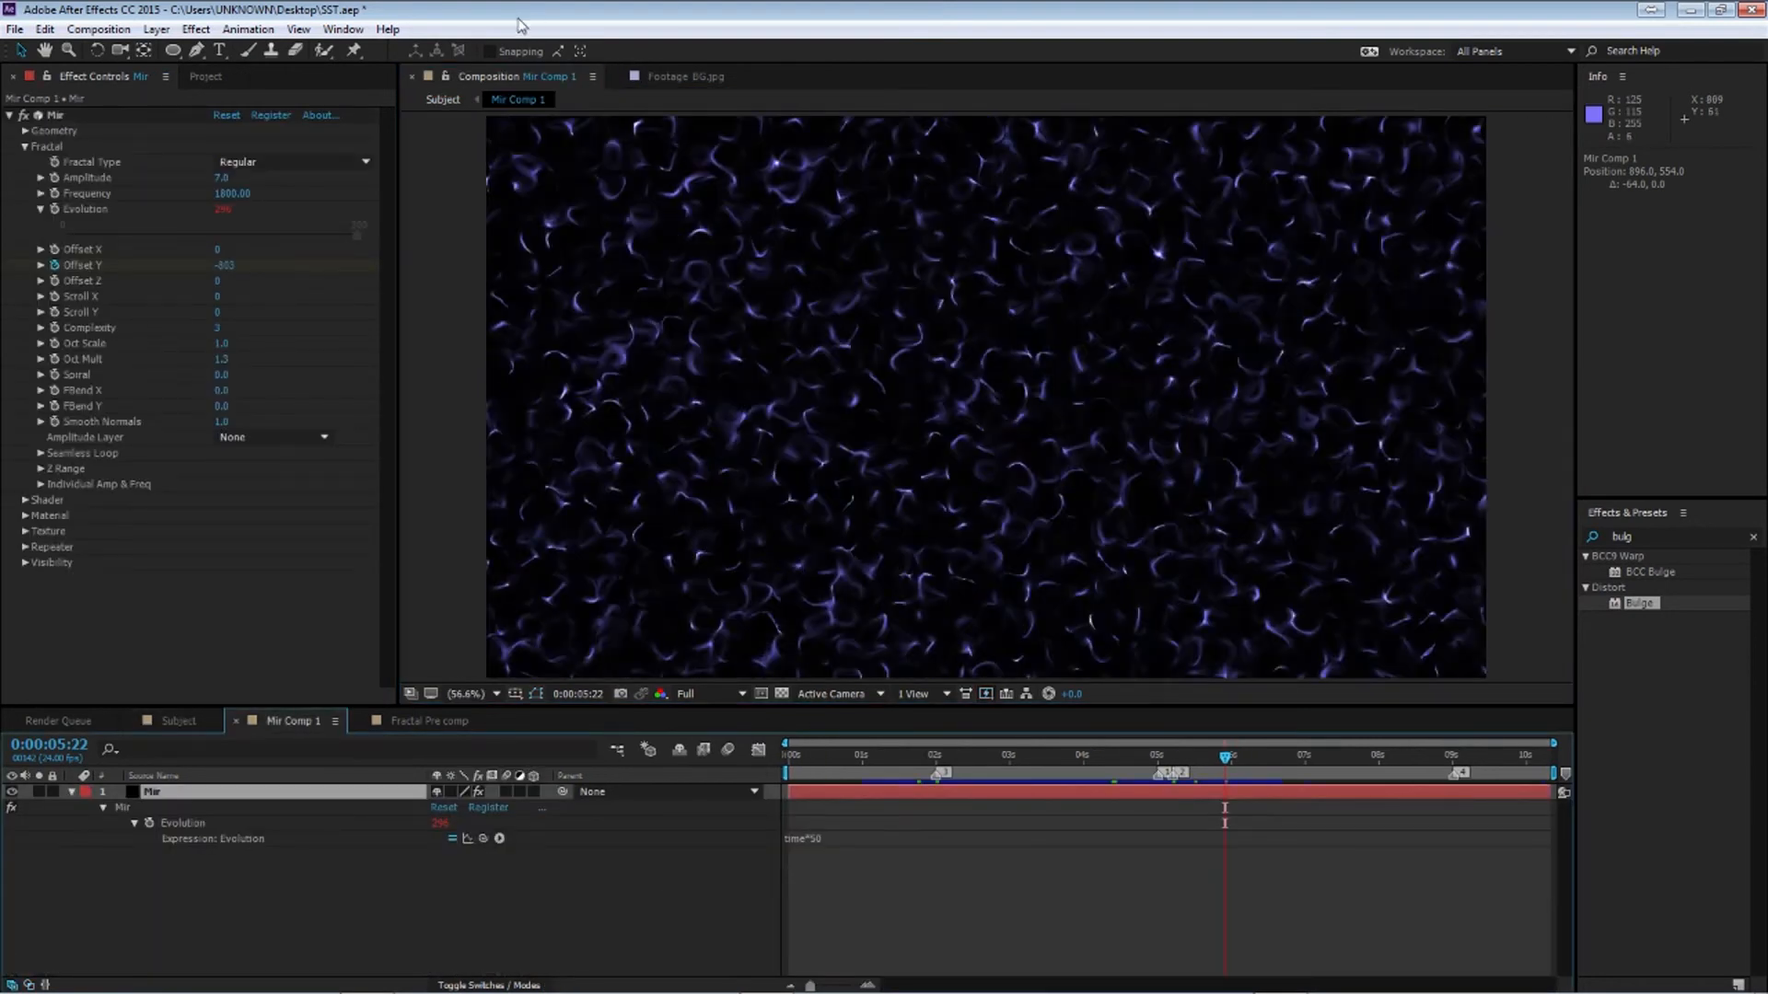
left_click(411, 77)
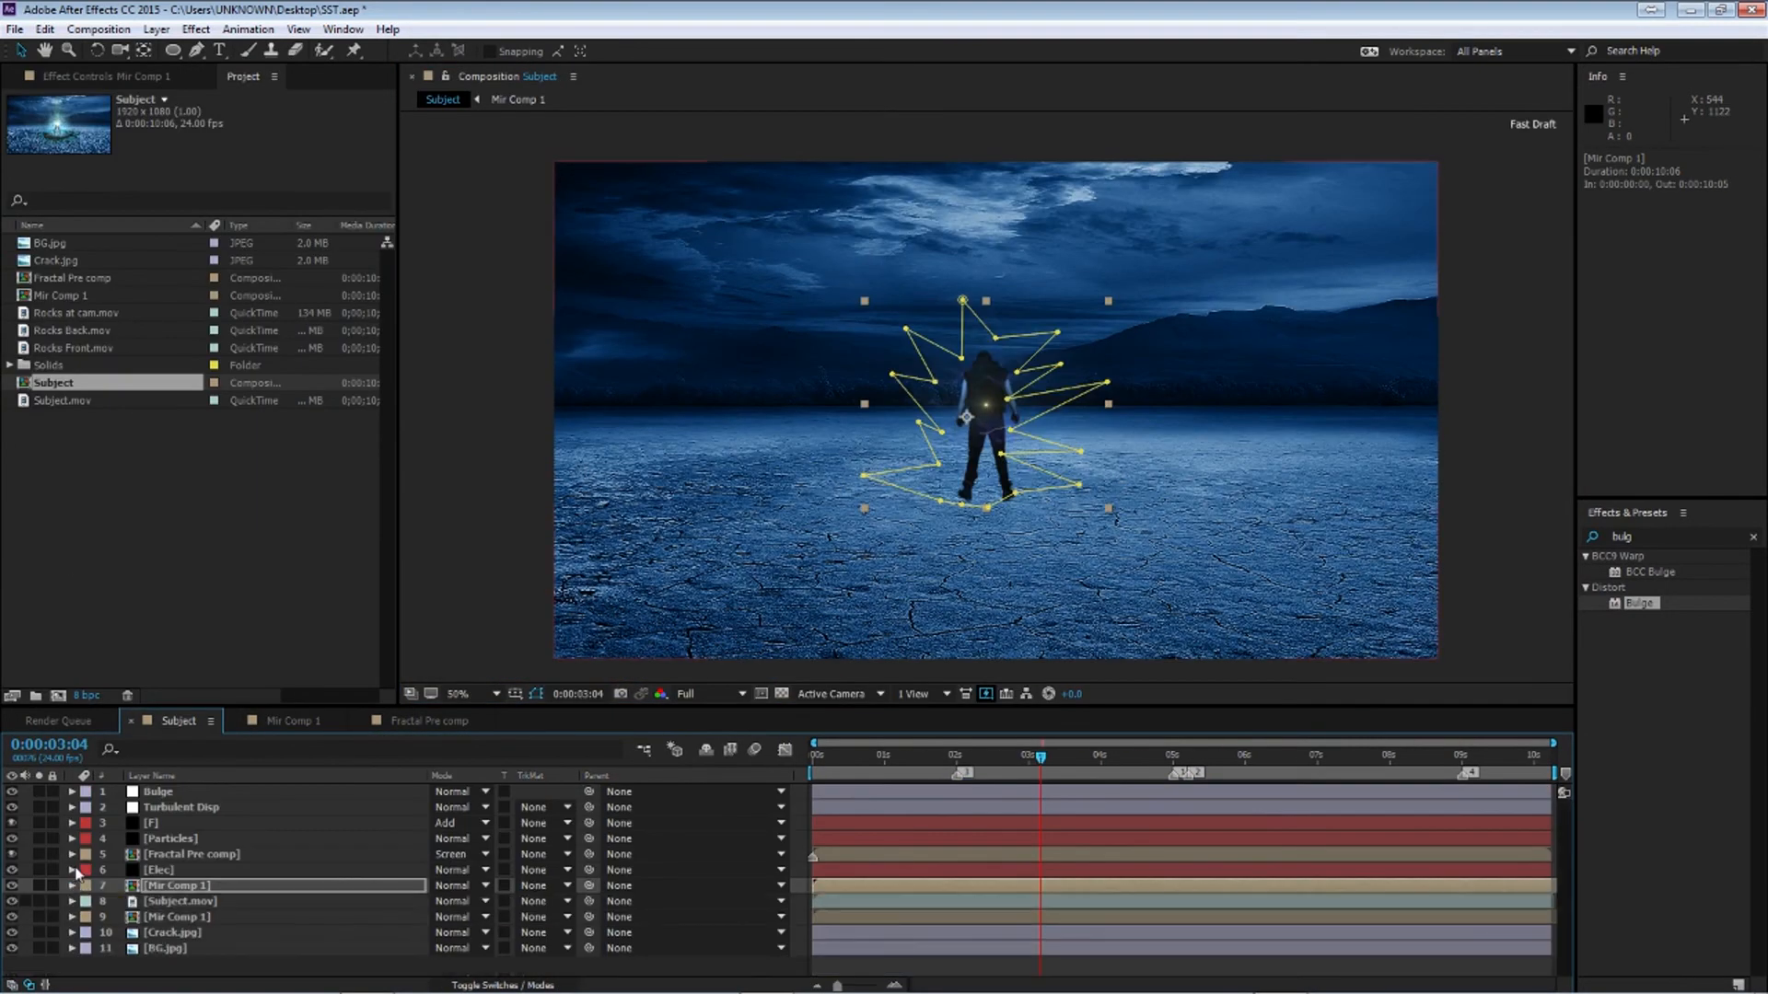
Create a new adjustment layer above the Bulge layer and name it Shine
left_click(158, 792)
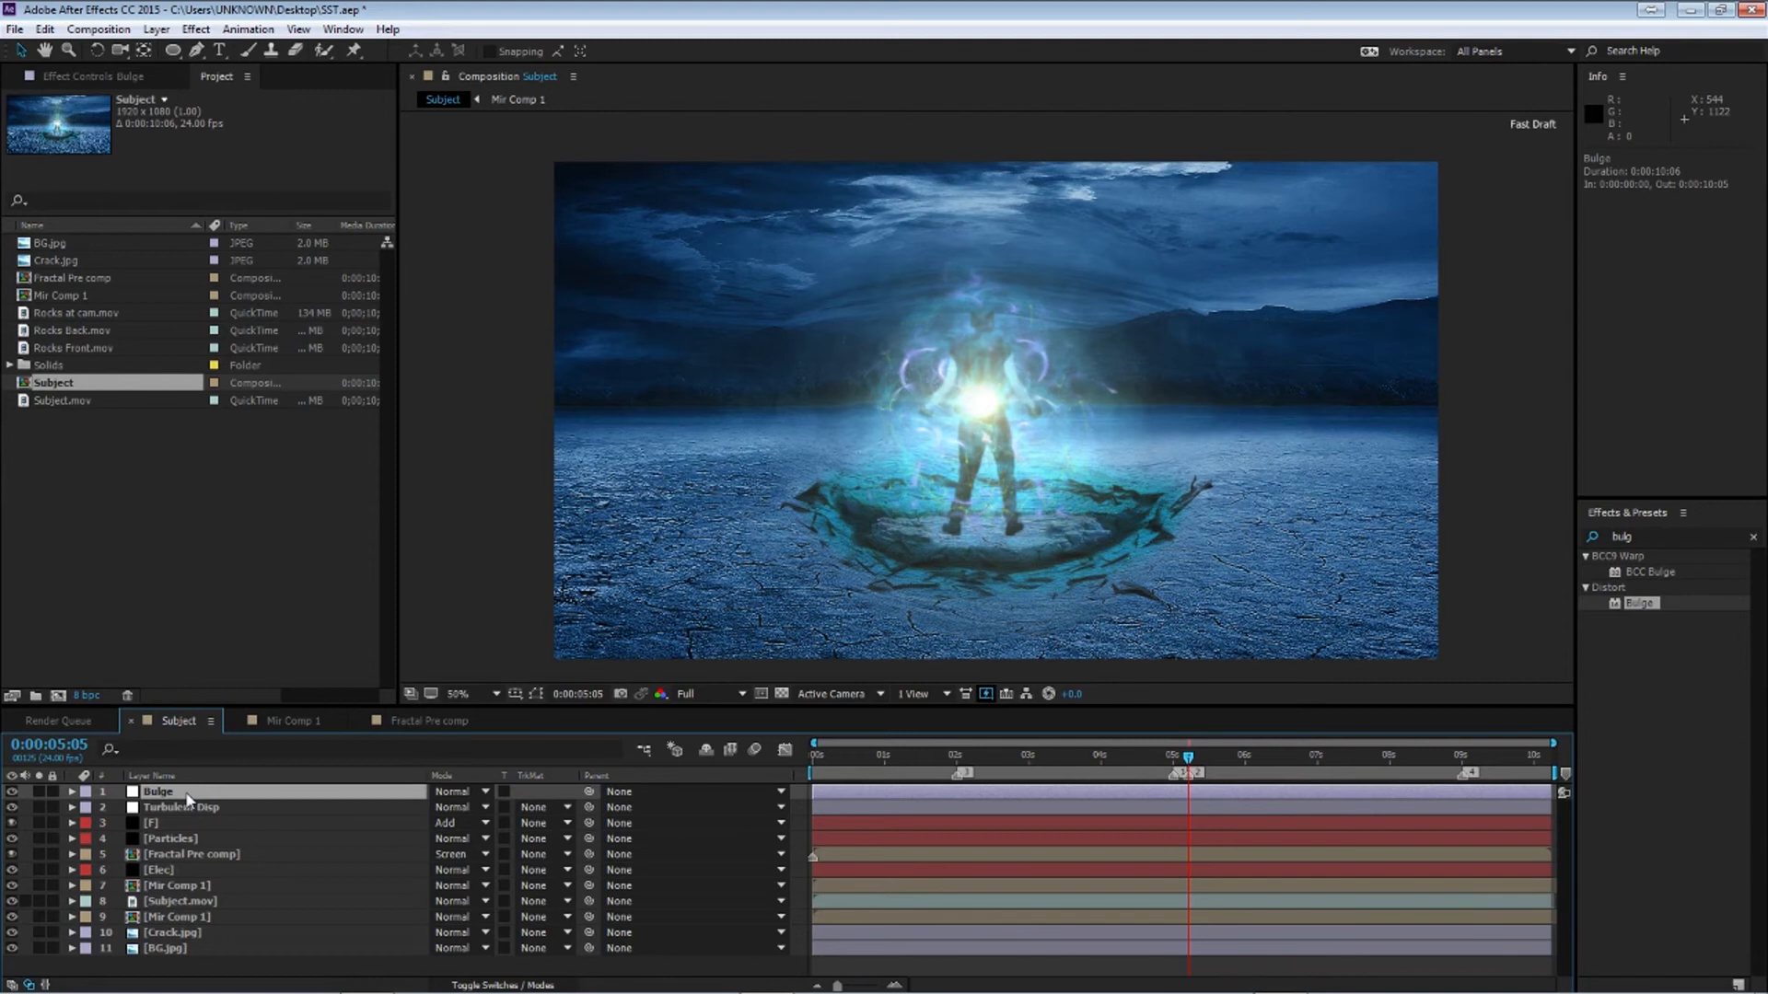
key("ctrl+alt+y")
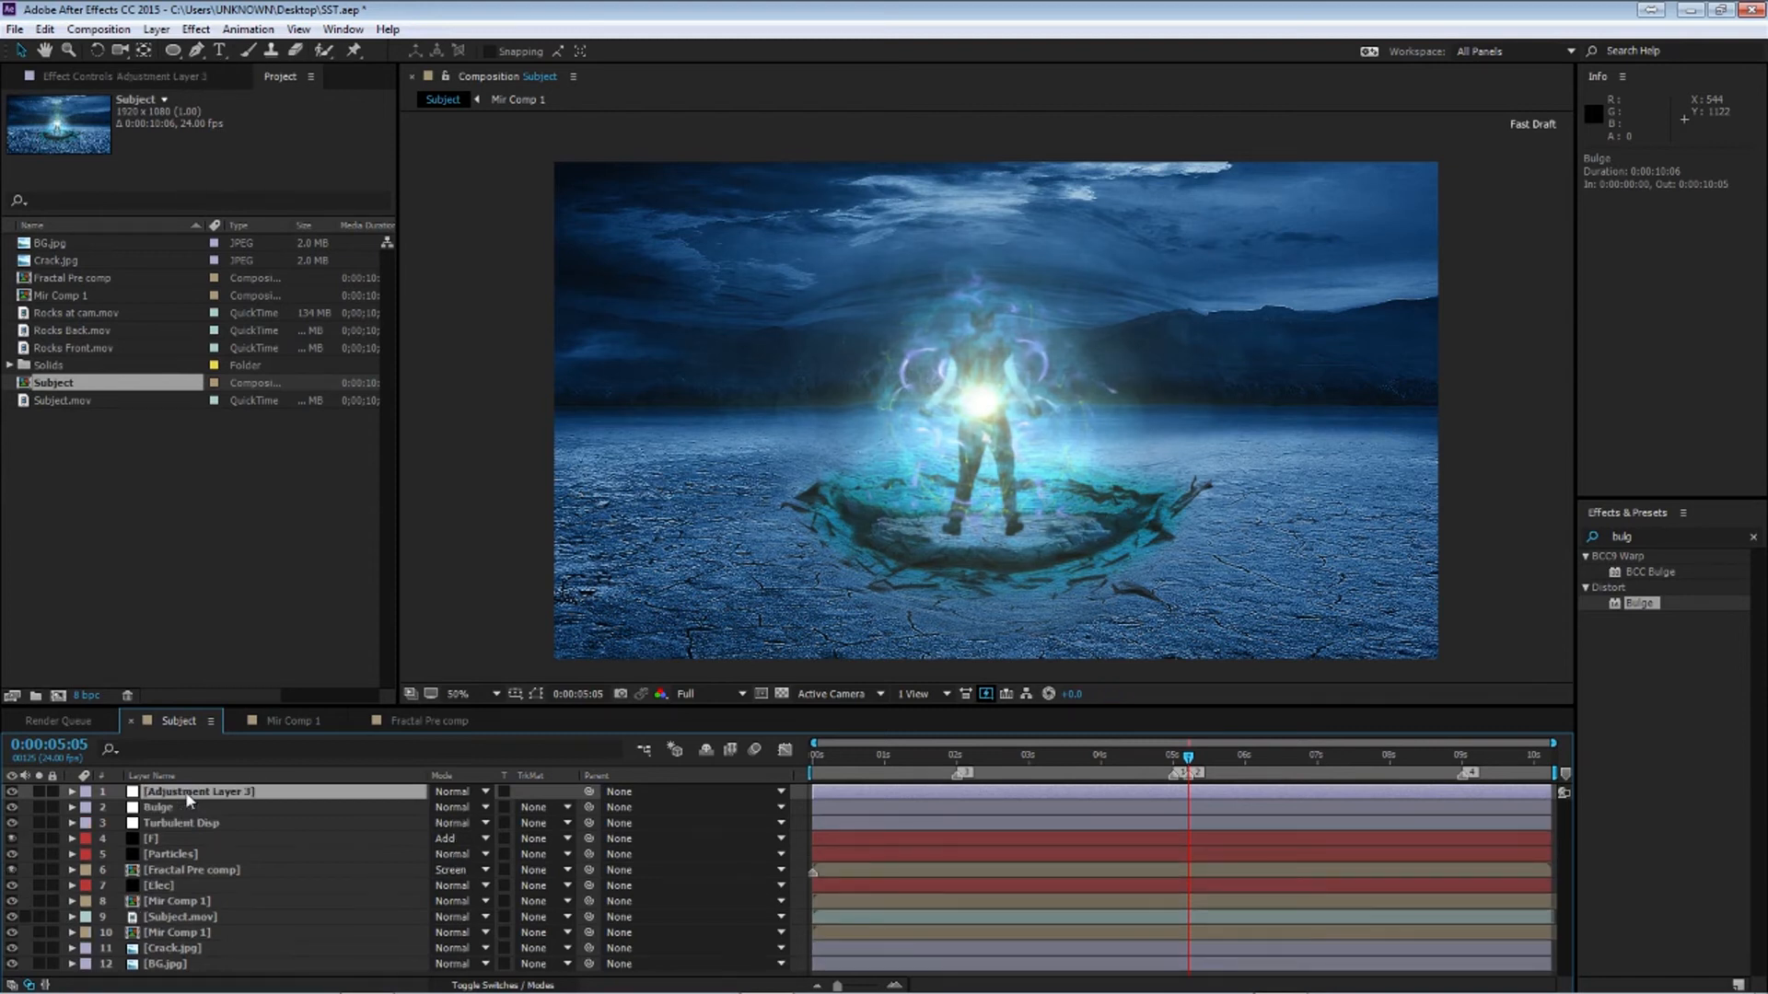
key("Return")
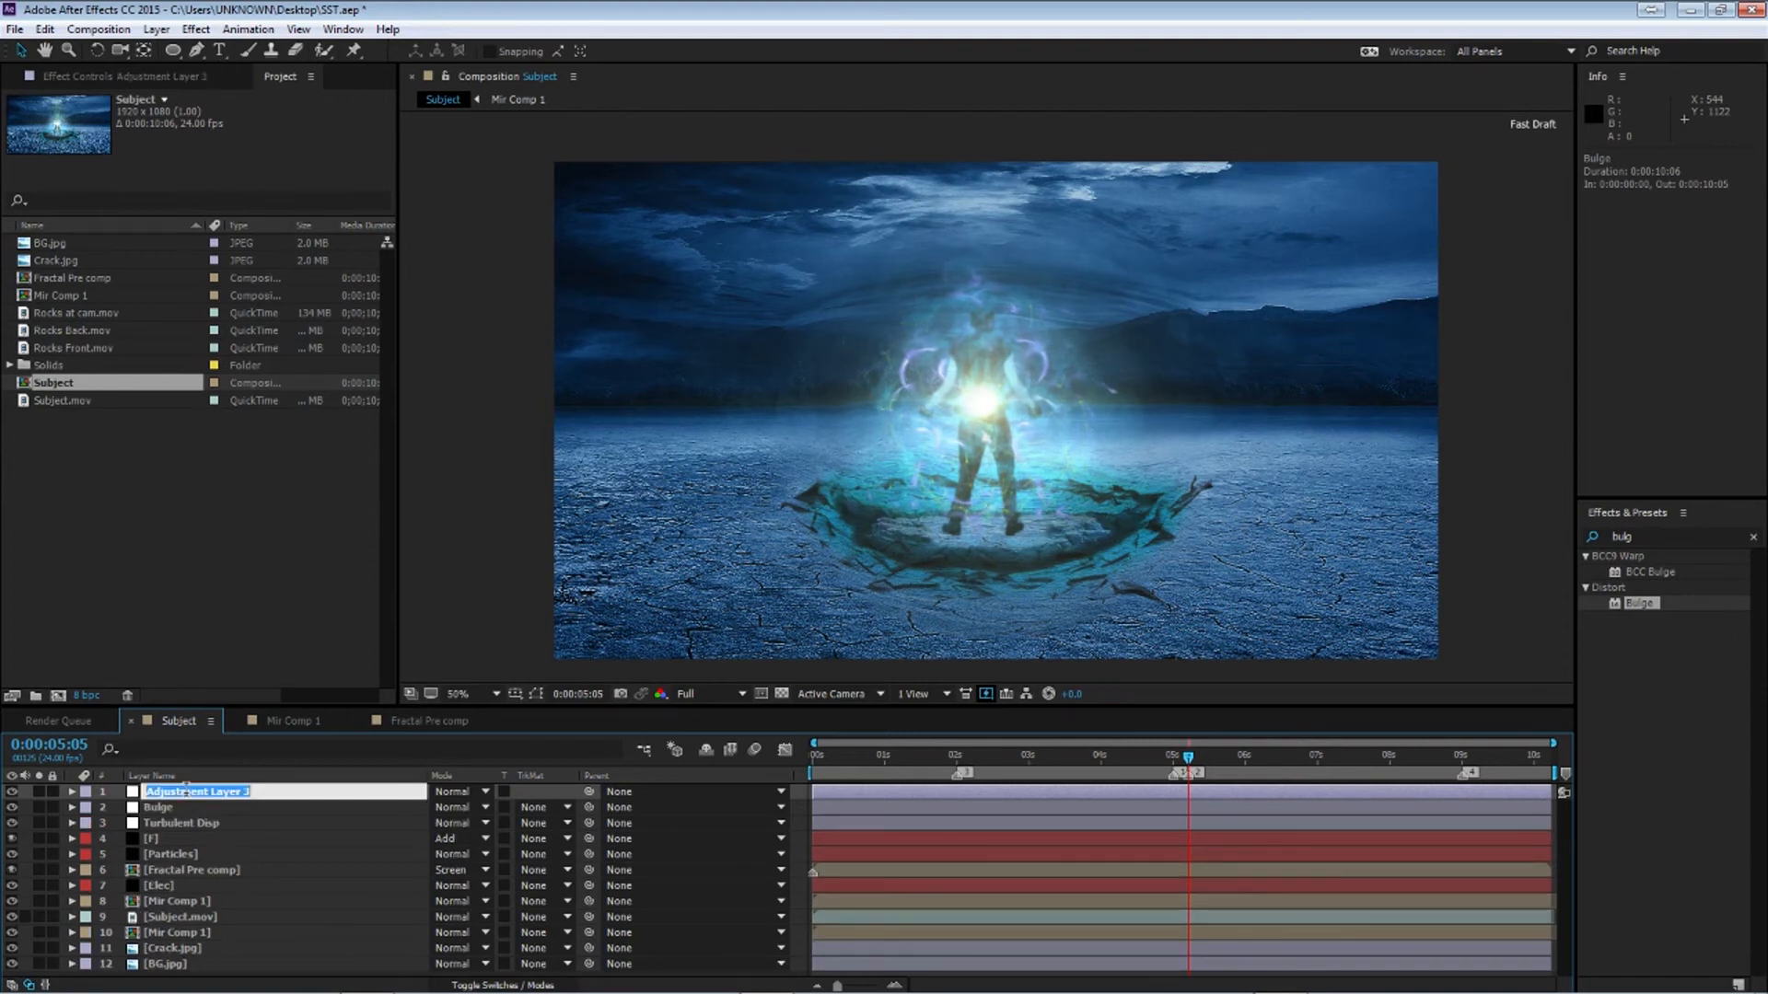
type("Shine")
key("Return")
Search the effects for shine and apply Trapcode Shine to the Shine adjustment layer
left_click(1684, 536)
key("BackSpace")
key("BackSpace")
key("BackSpace")
key("BackSpace")
type("shine")
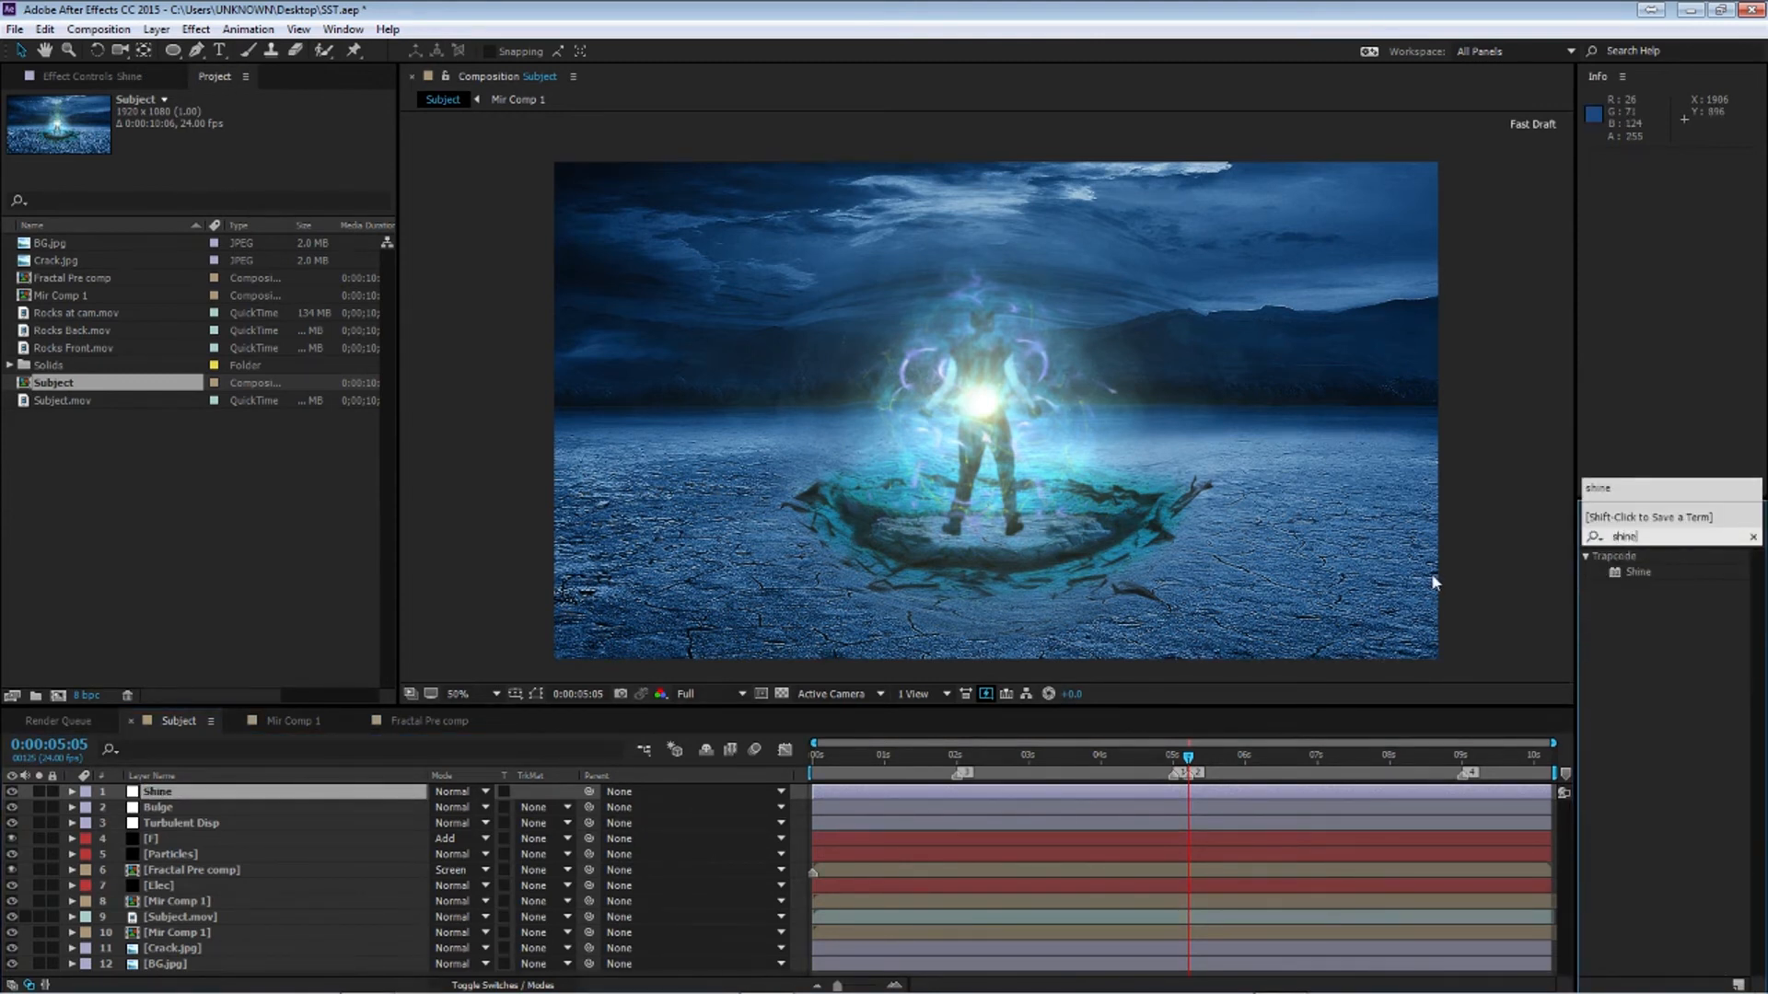
double_click(1655, 568)
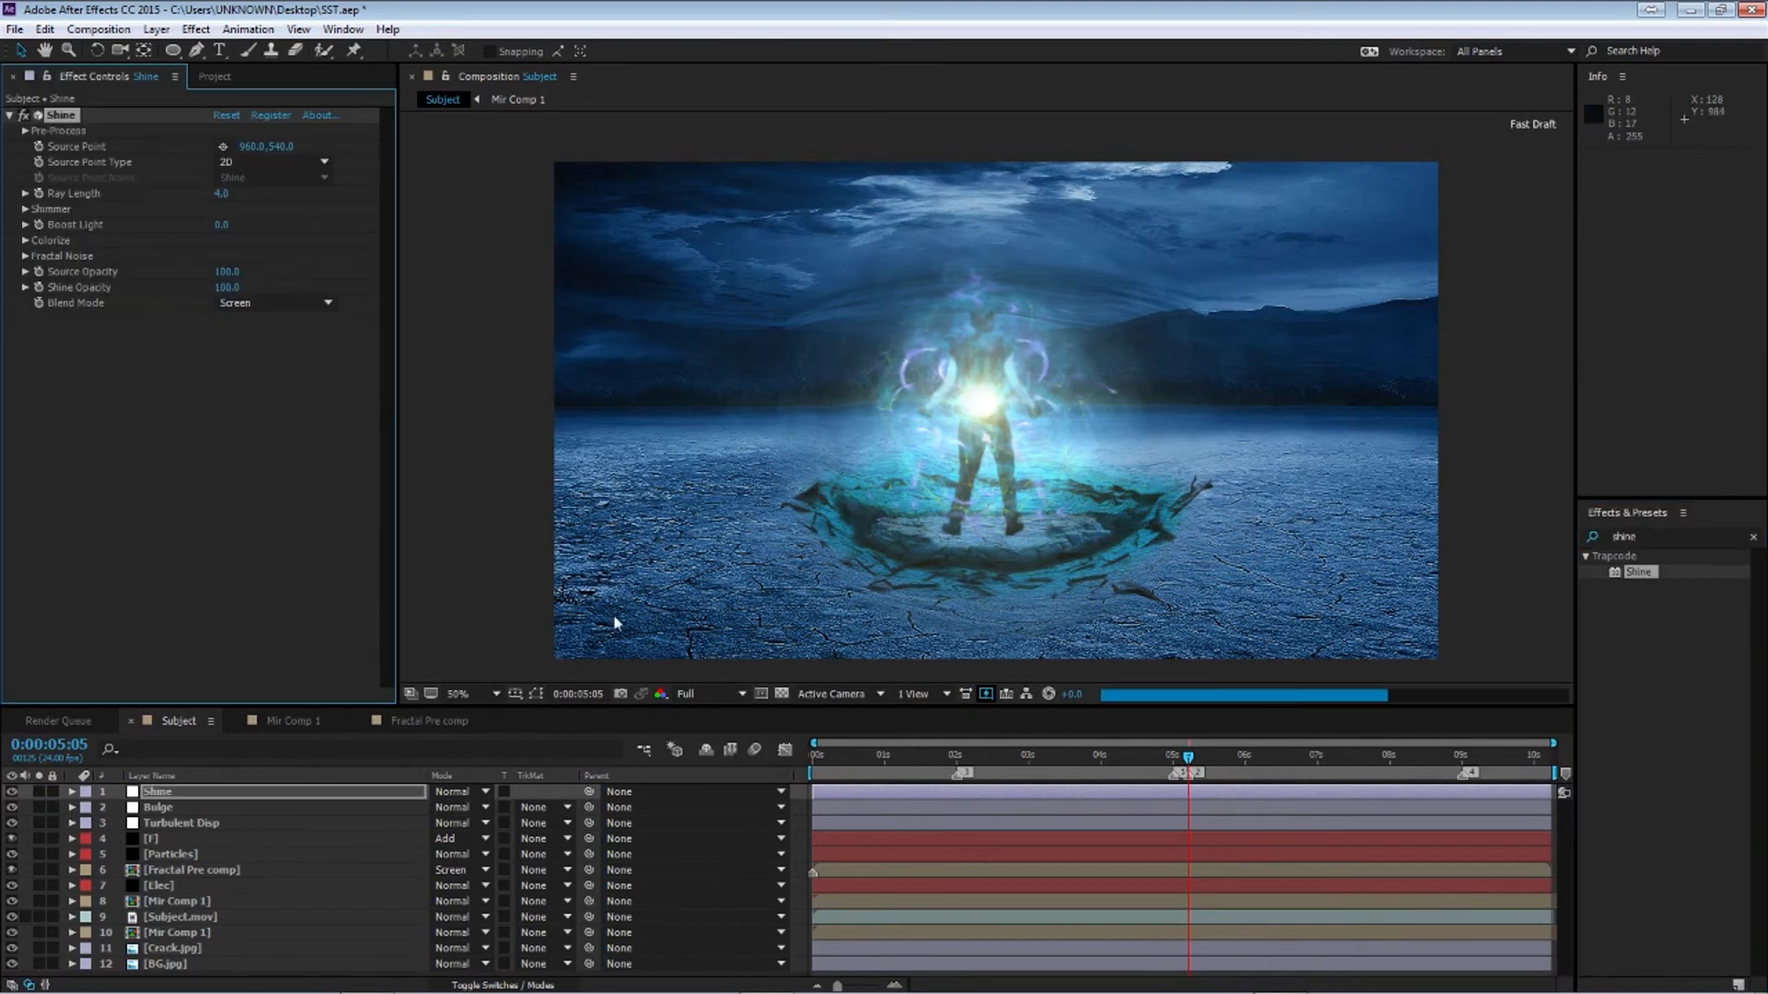
Set the Shine effect's Colorize option to None
left_click(25, 240)
left_click(244, 258)
left_click(276, 233)
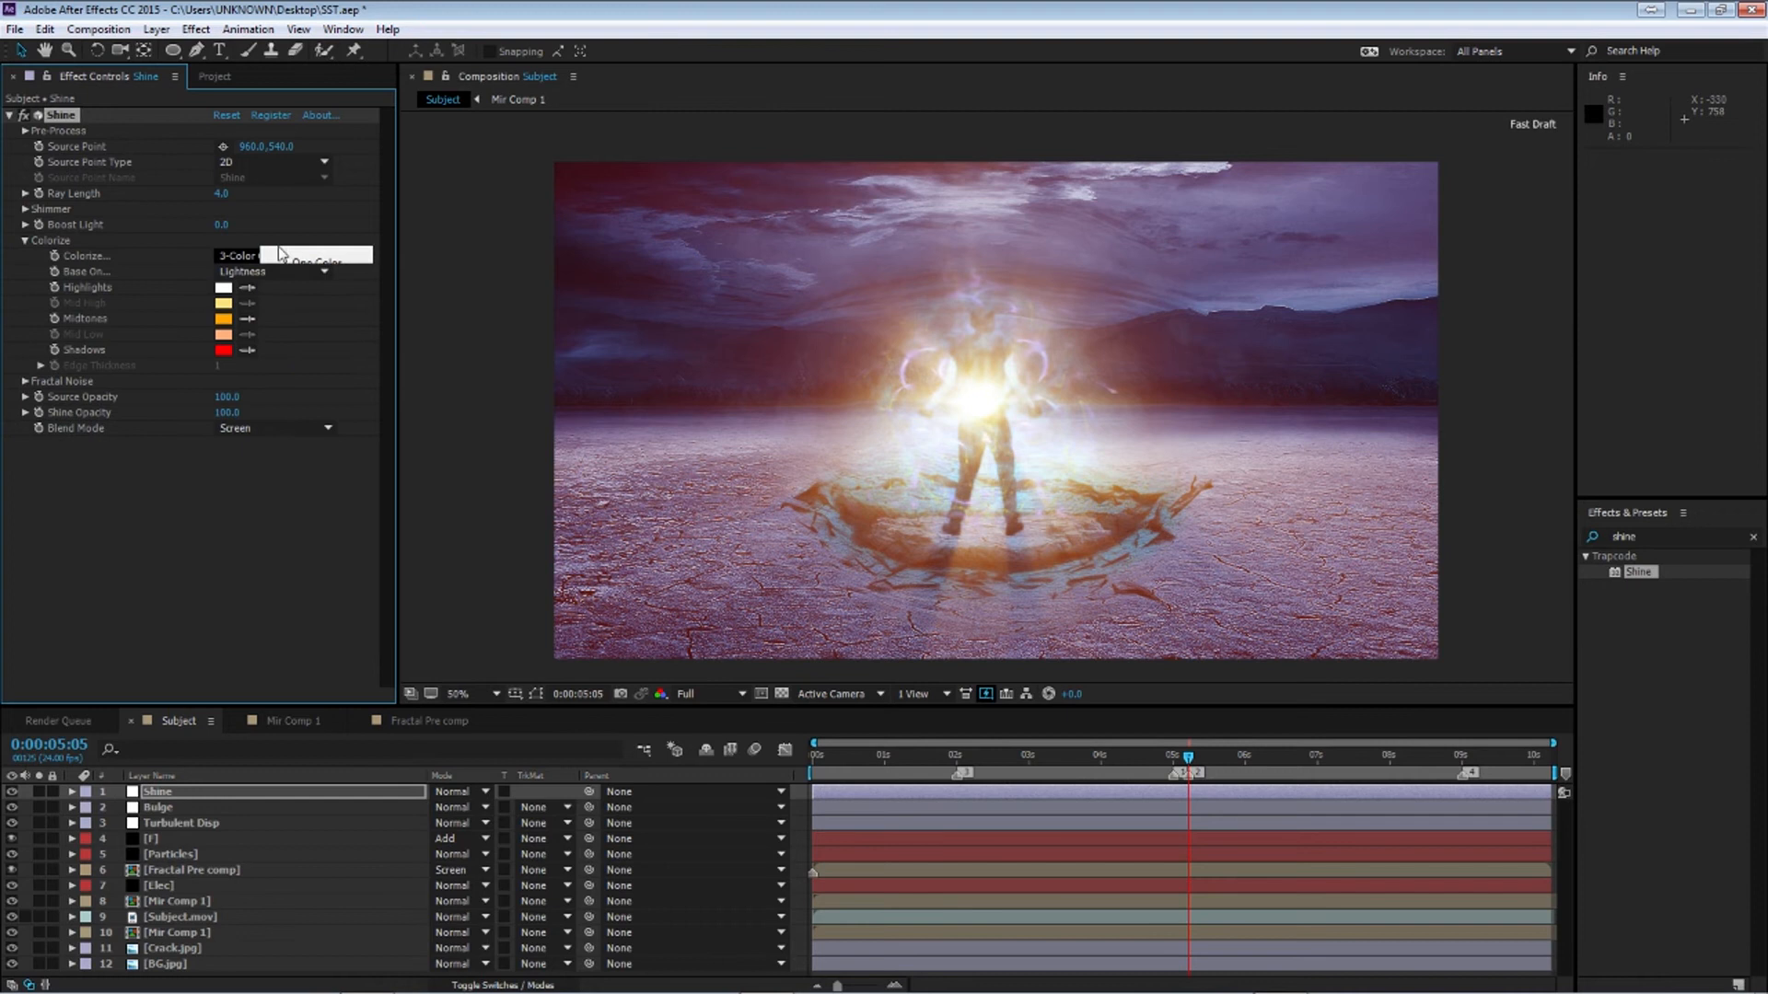
left_click(25, 241)
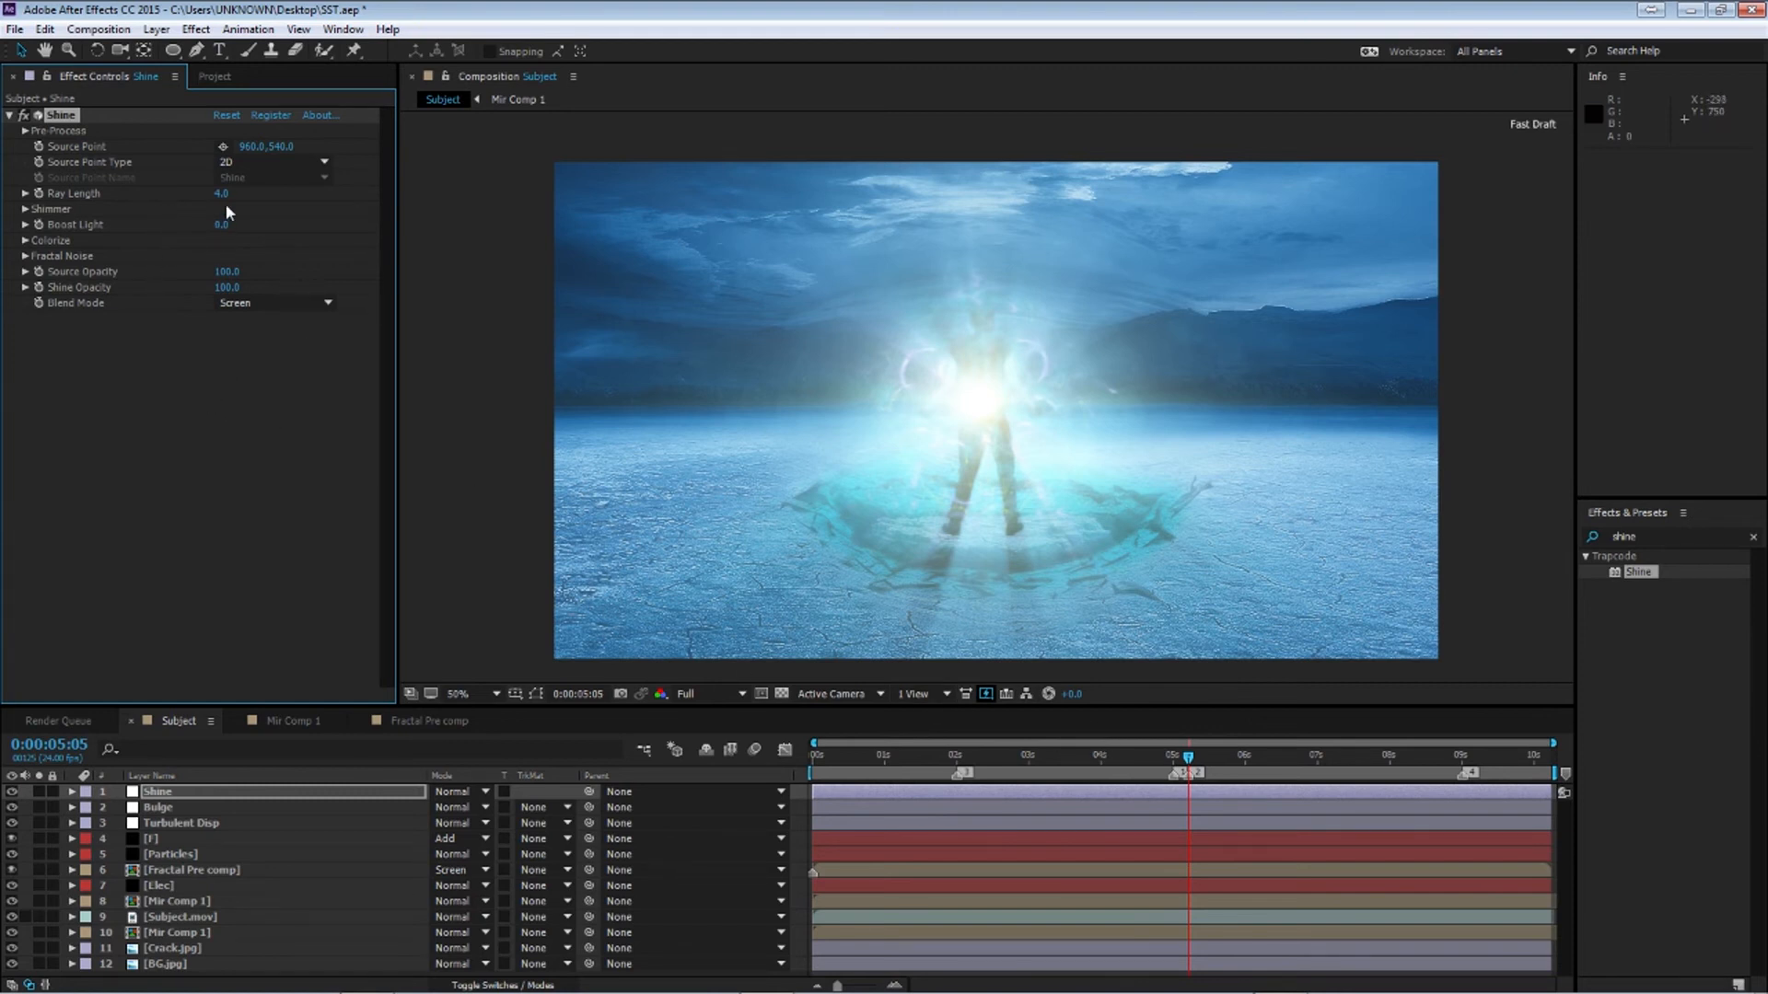
Keyframe Shine's Ray Length at 5:05, then set Ray Length to 0 at 2:00
left_click(39, 193)
left_click_drag(1189, 757, 956, 757)
left_click_drag(222, 194, 5, 182)
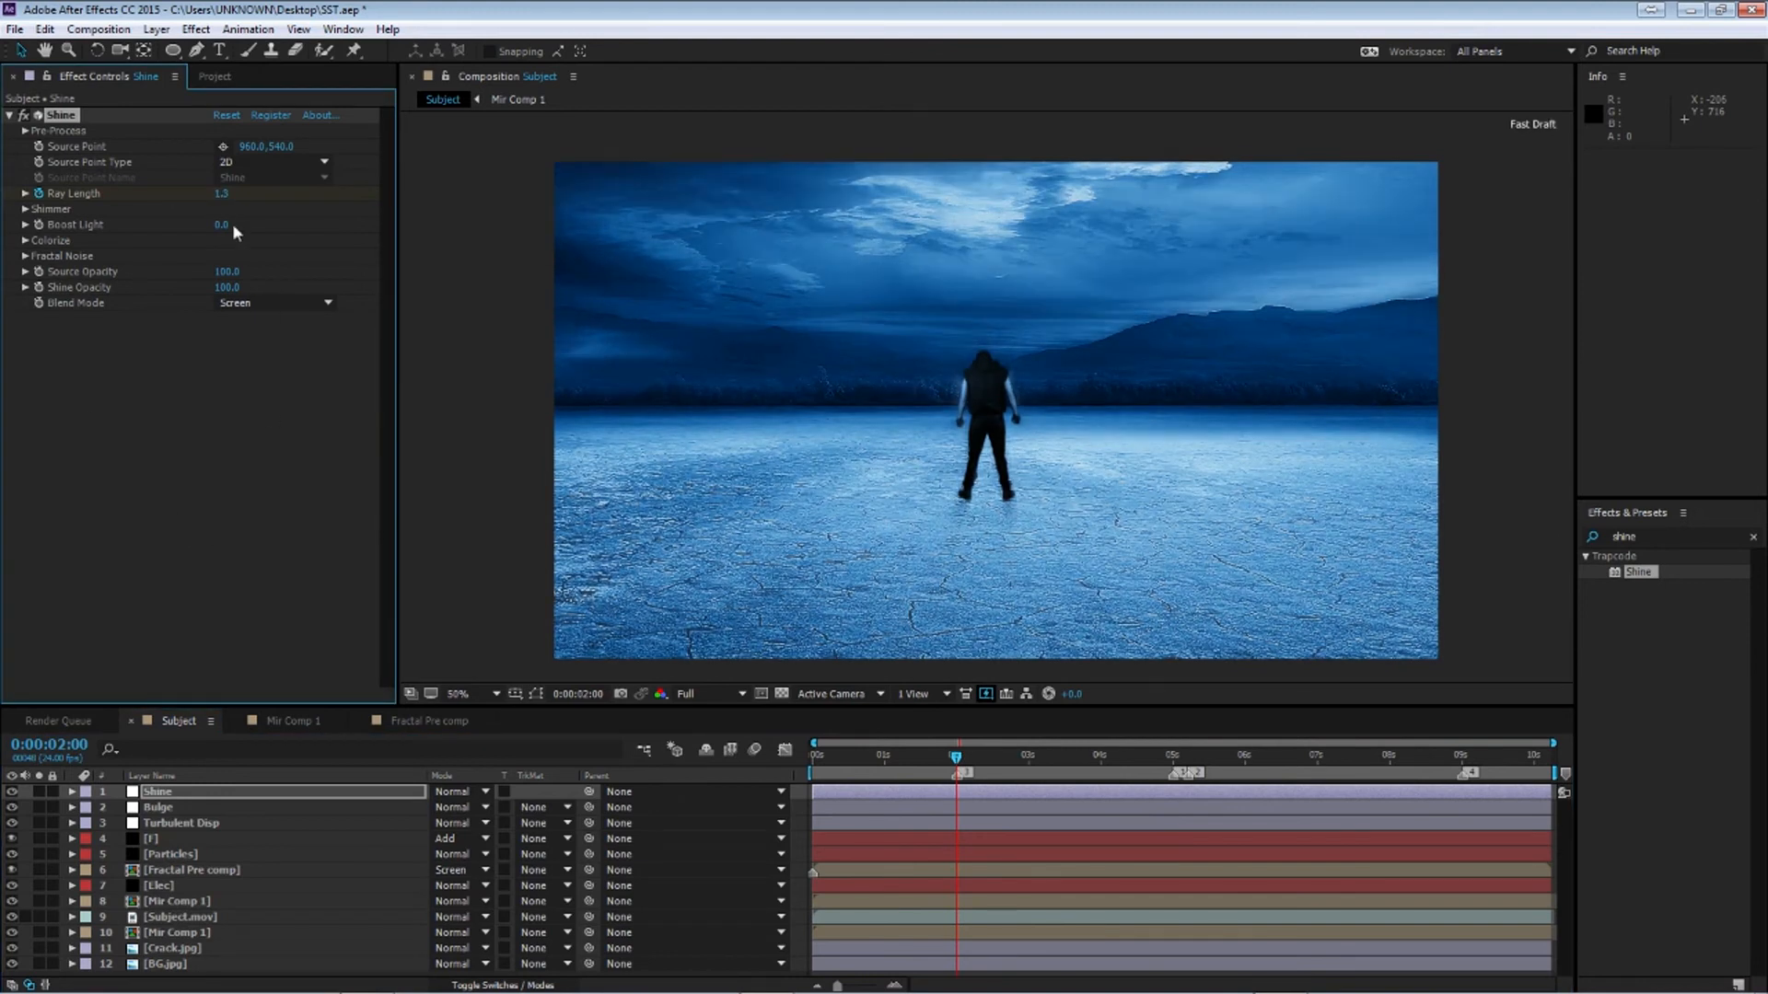
left_click_drag(221, 194, 3, 198)
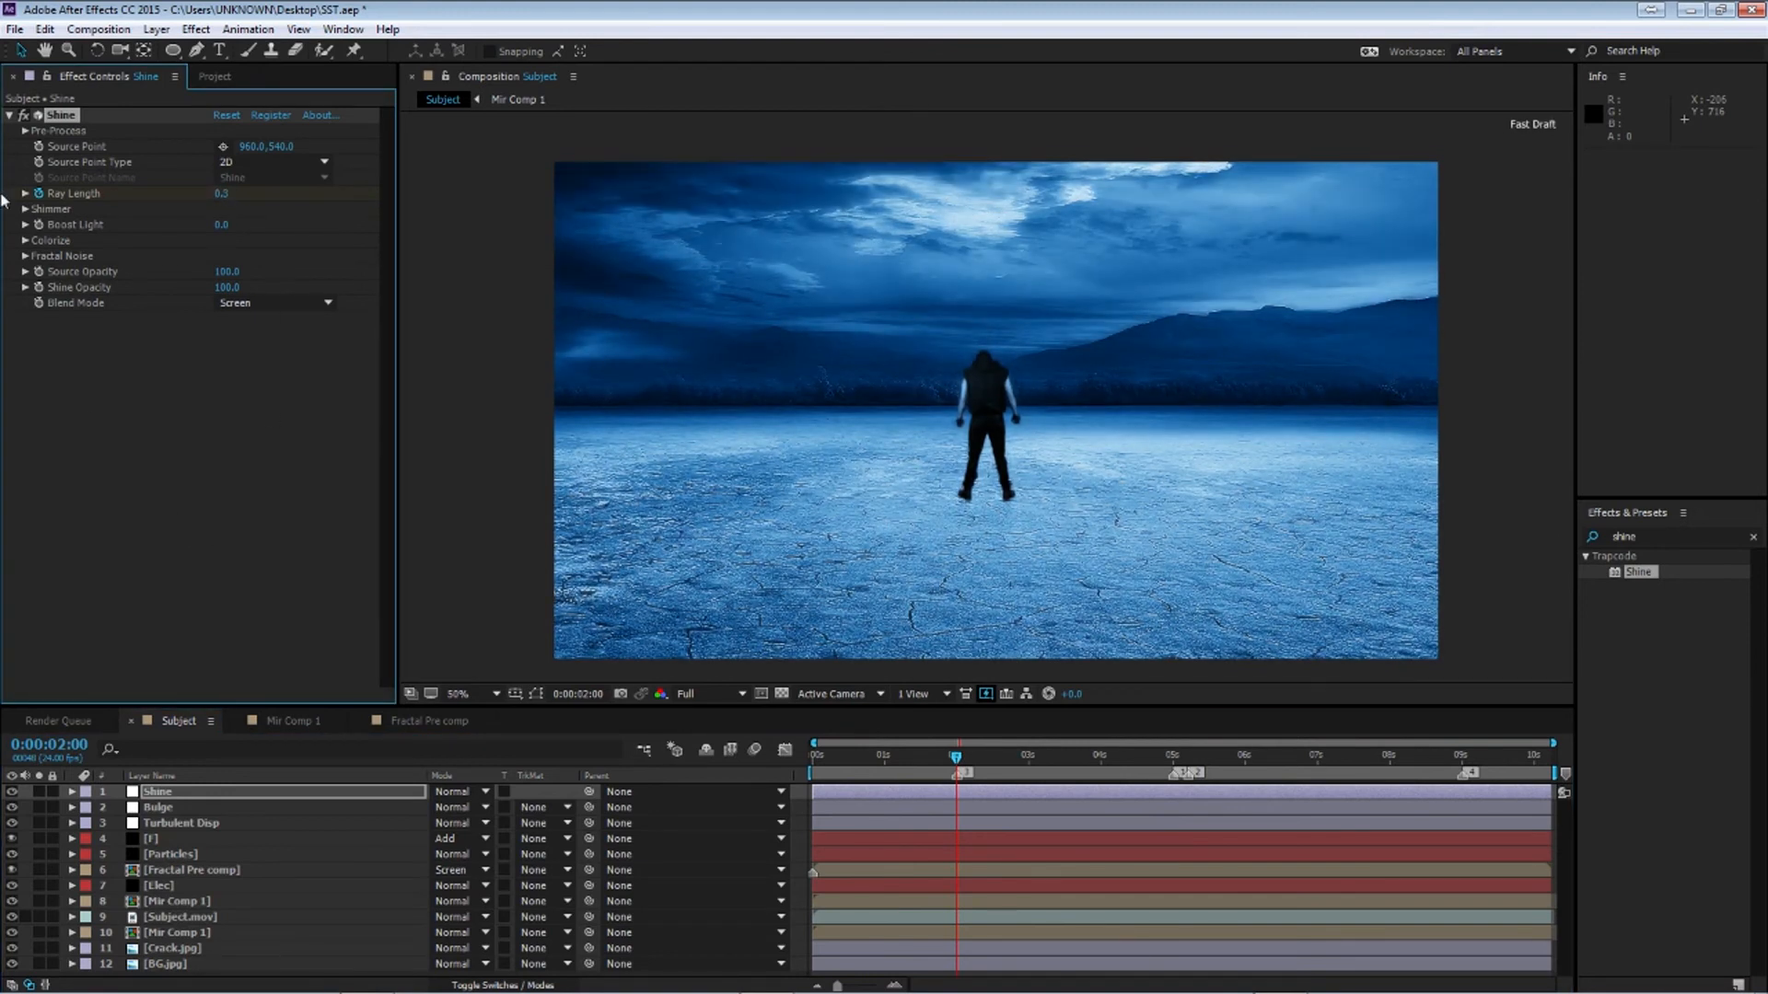
left_click_drag(222, 192, 214, 193)
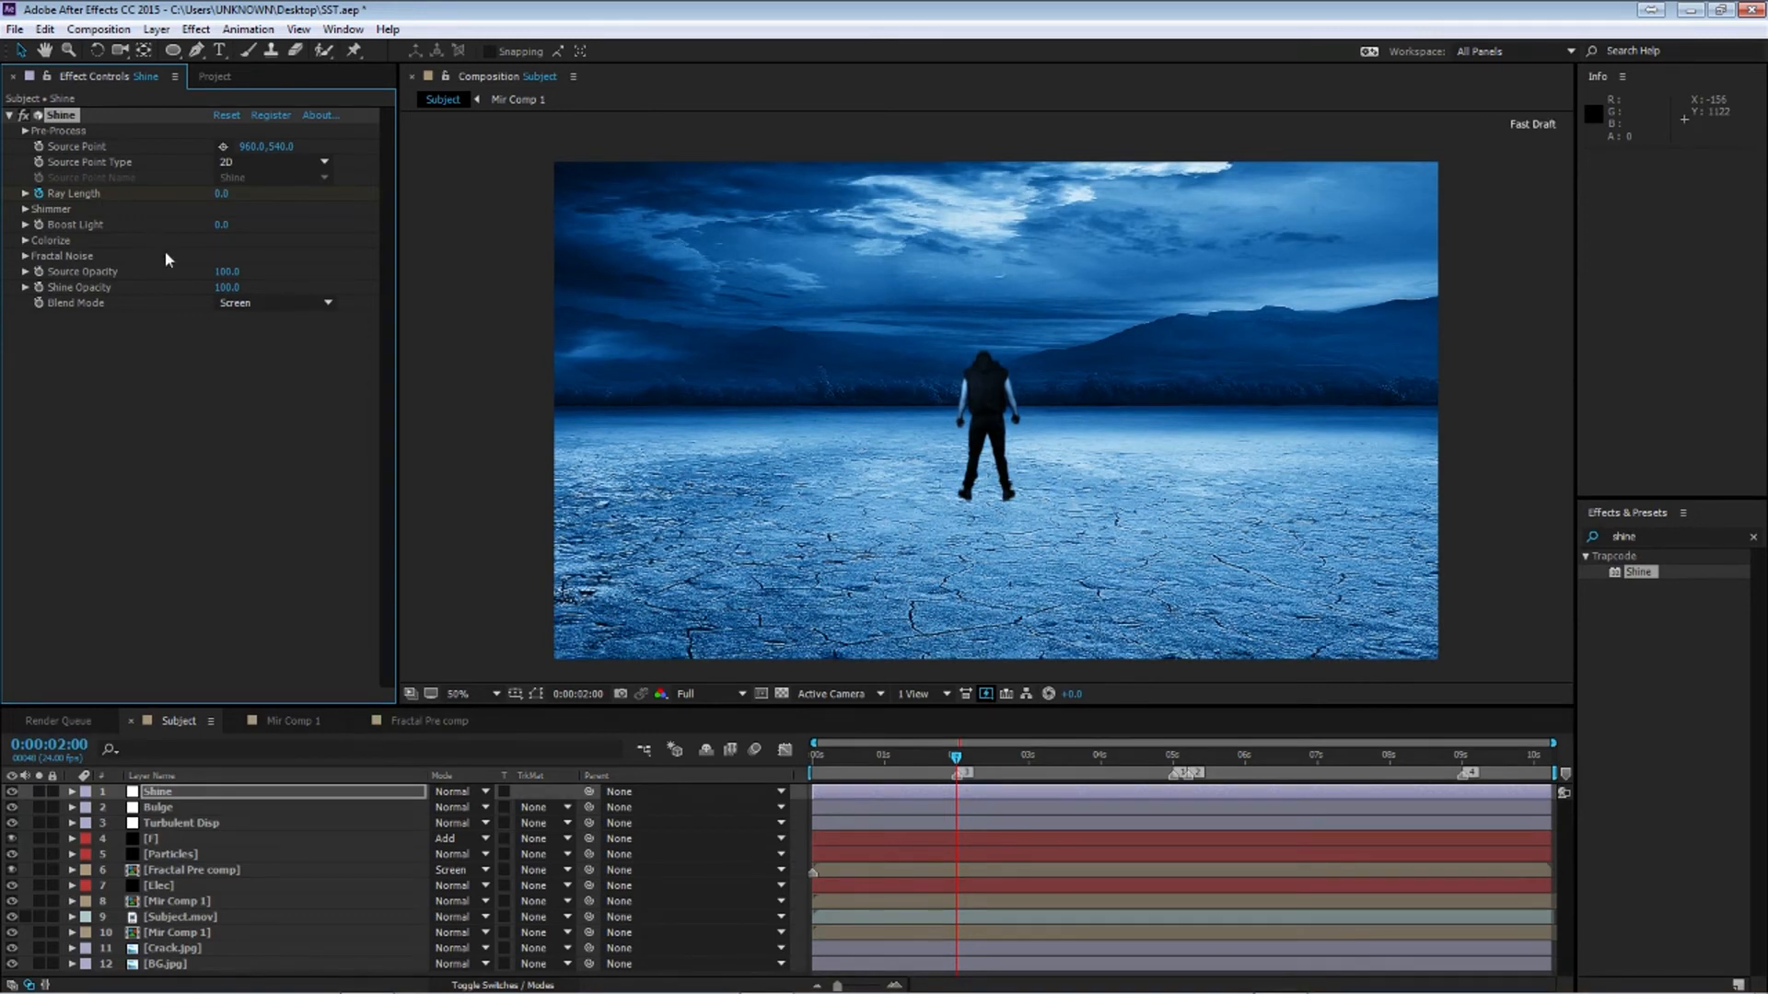
At the end of the composition, set a Ray Length keyframe of 1
key("u")
left_click(964, 810)
left_click_drag(938, 804, 1209, 832)
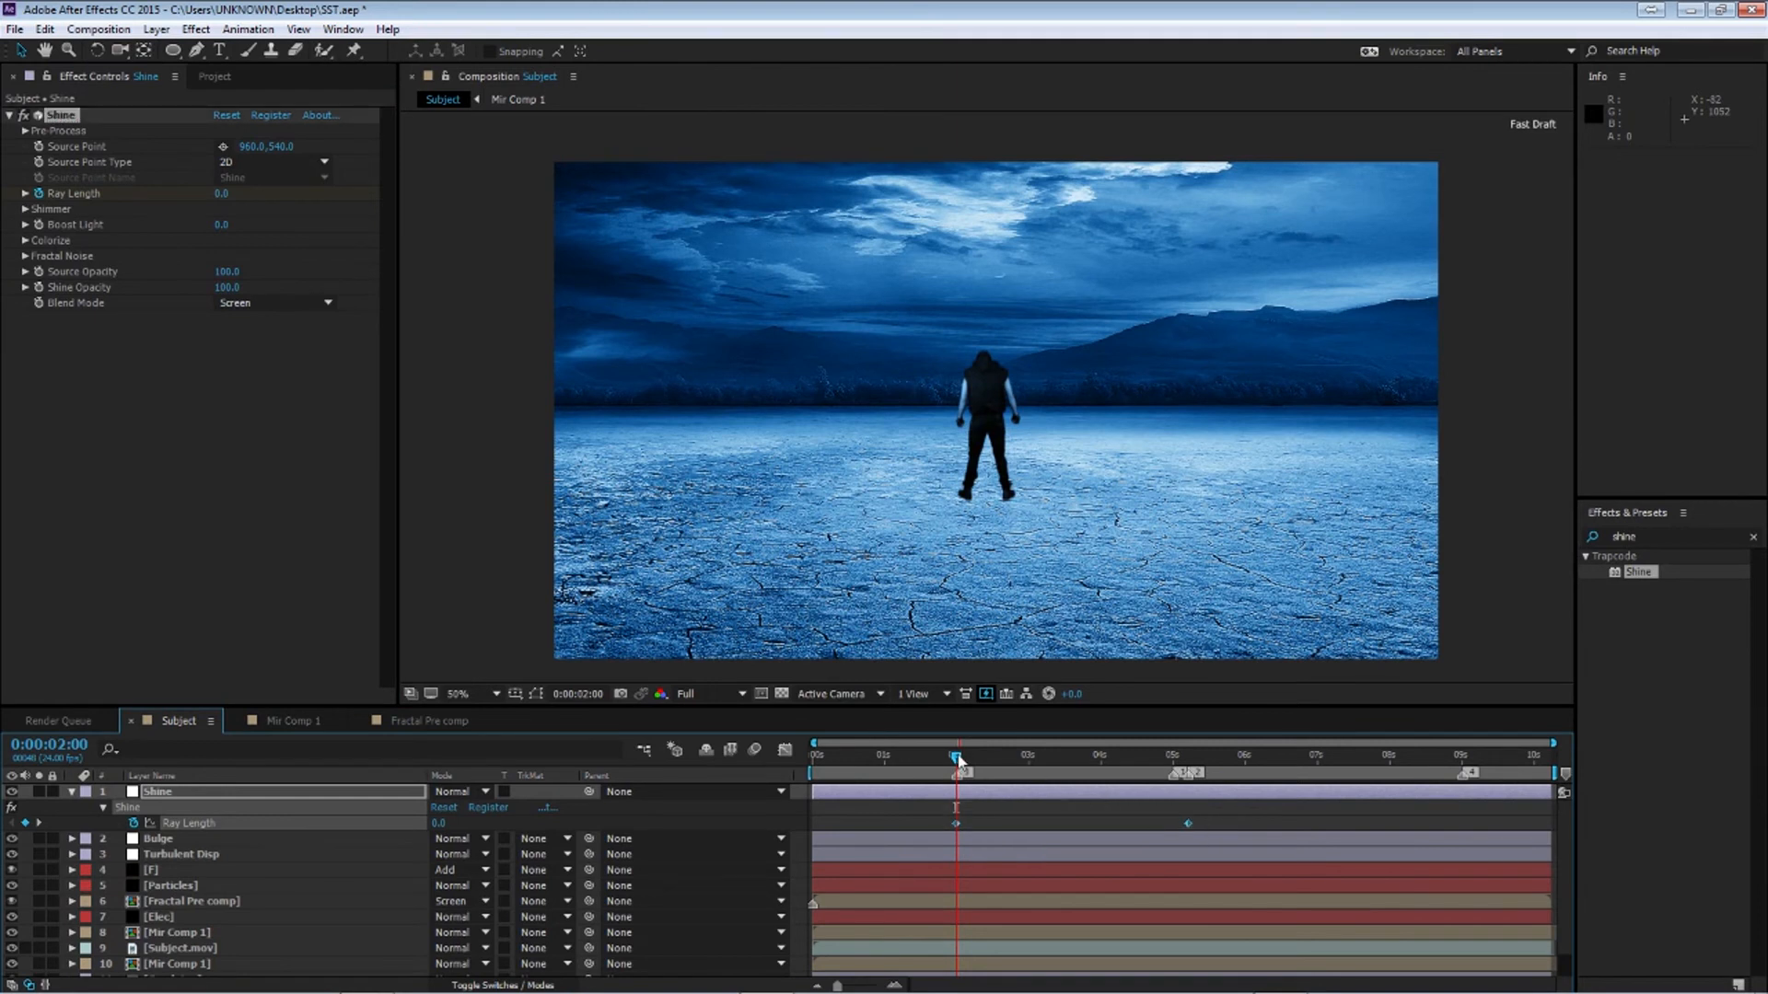
key("End")
left_click(440, 824)
type("1")
key("Return")
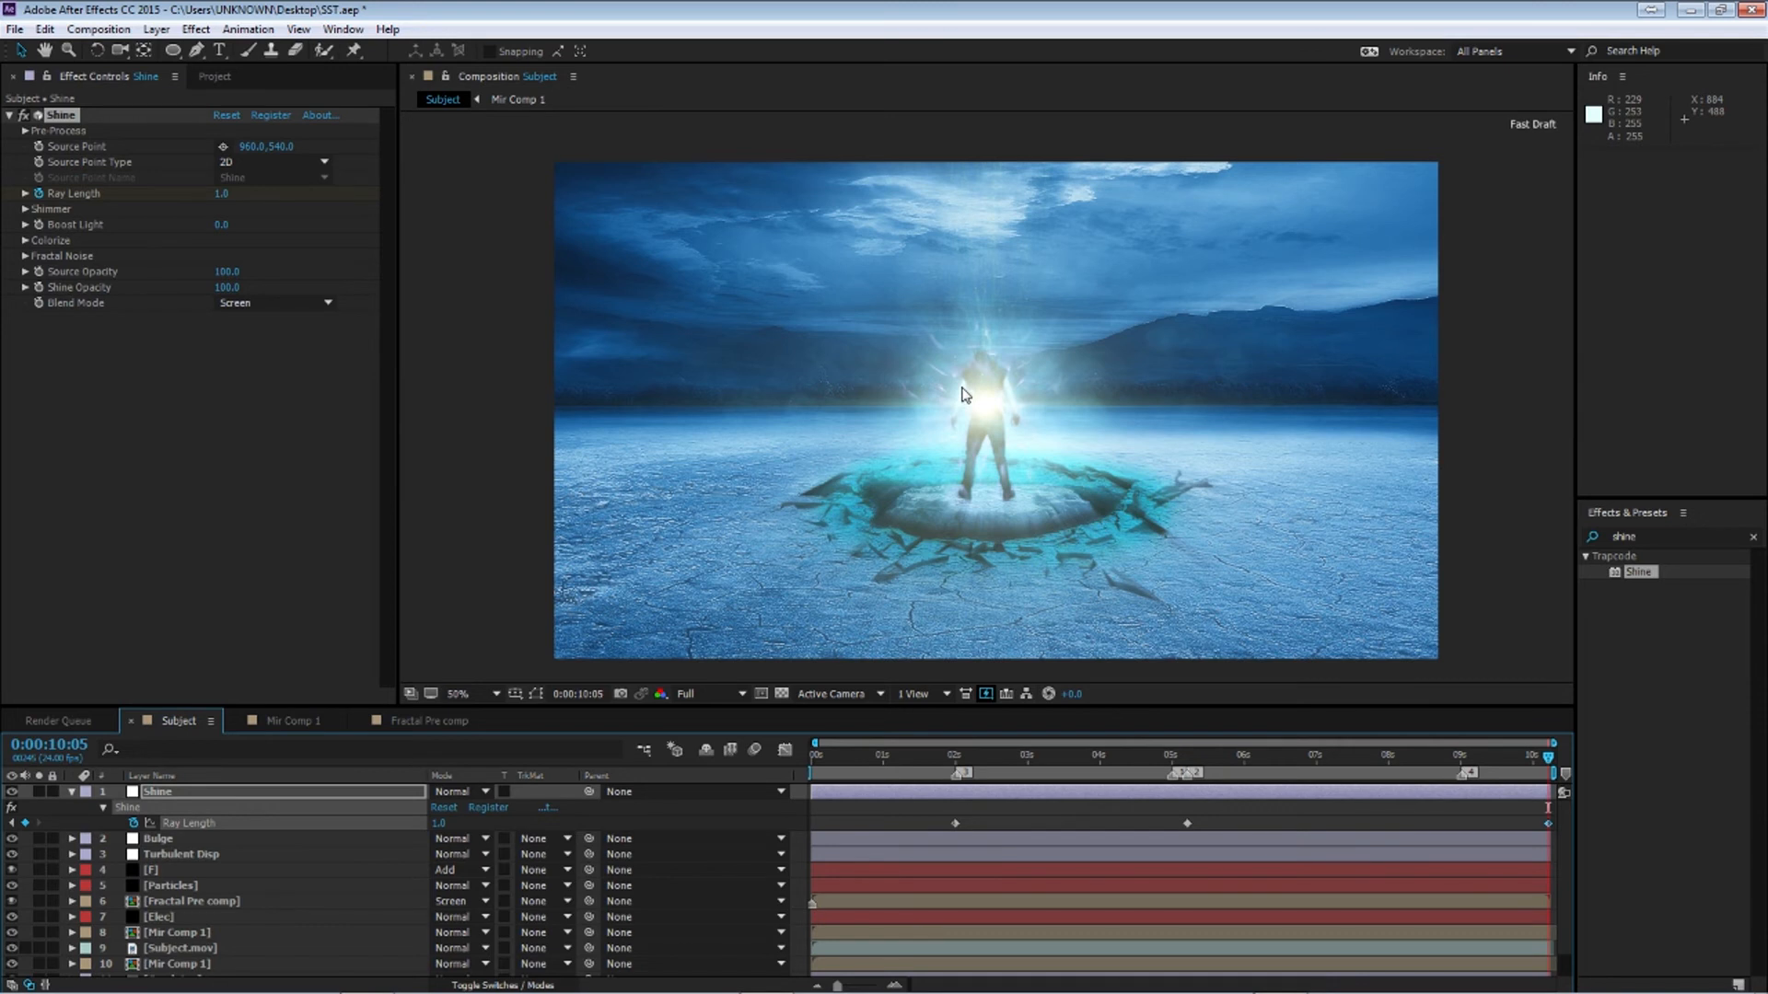
Ease the Shine Ray Length keyframes and adjust their handles in the Graph Editor
left_click(72, 792)
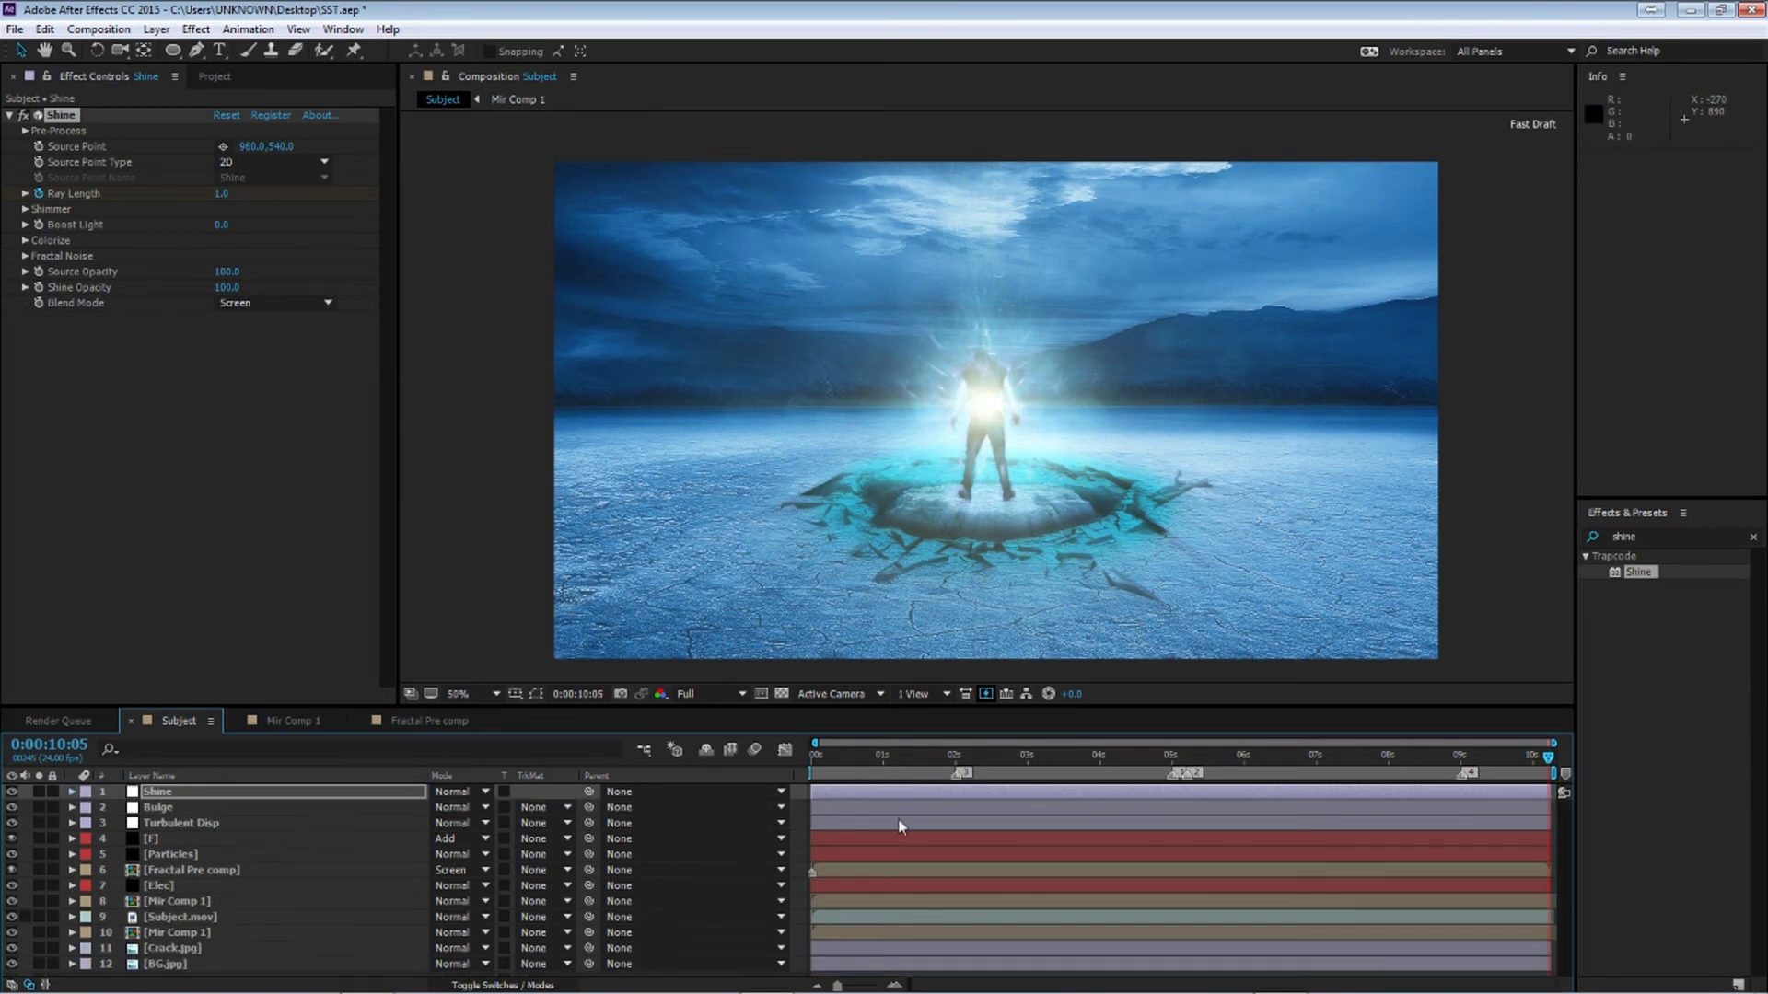
left_click(188, 792)
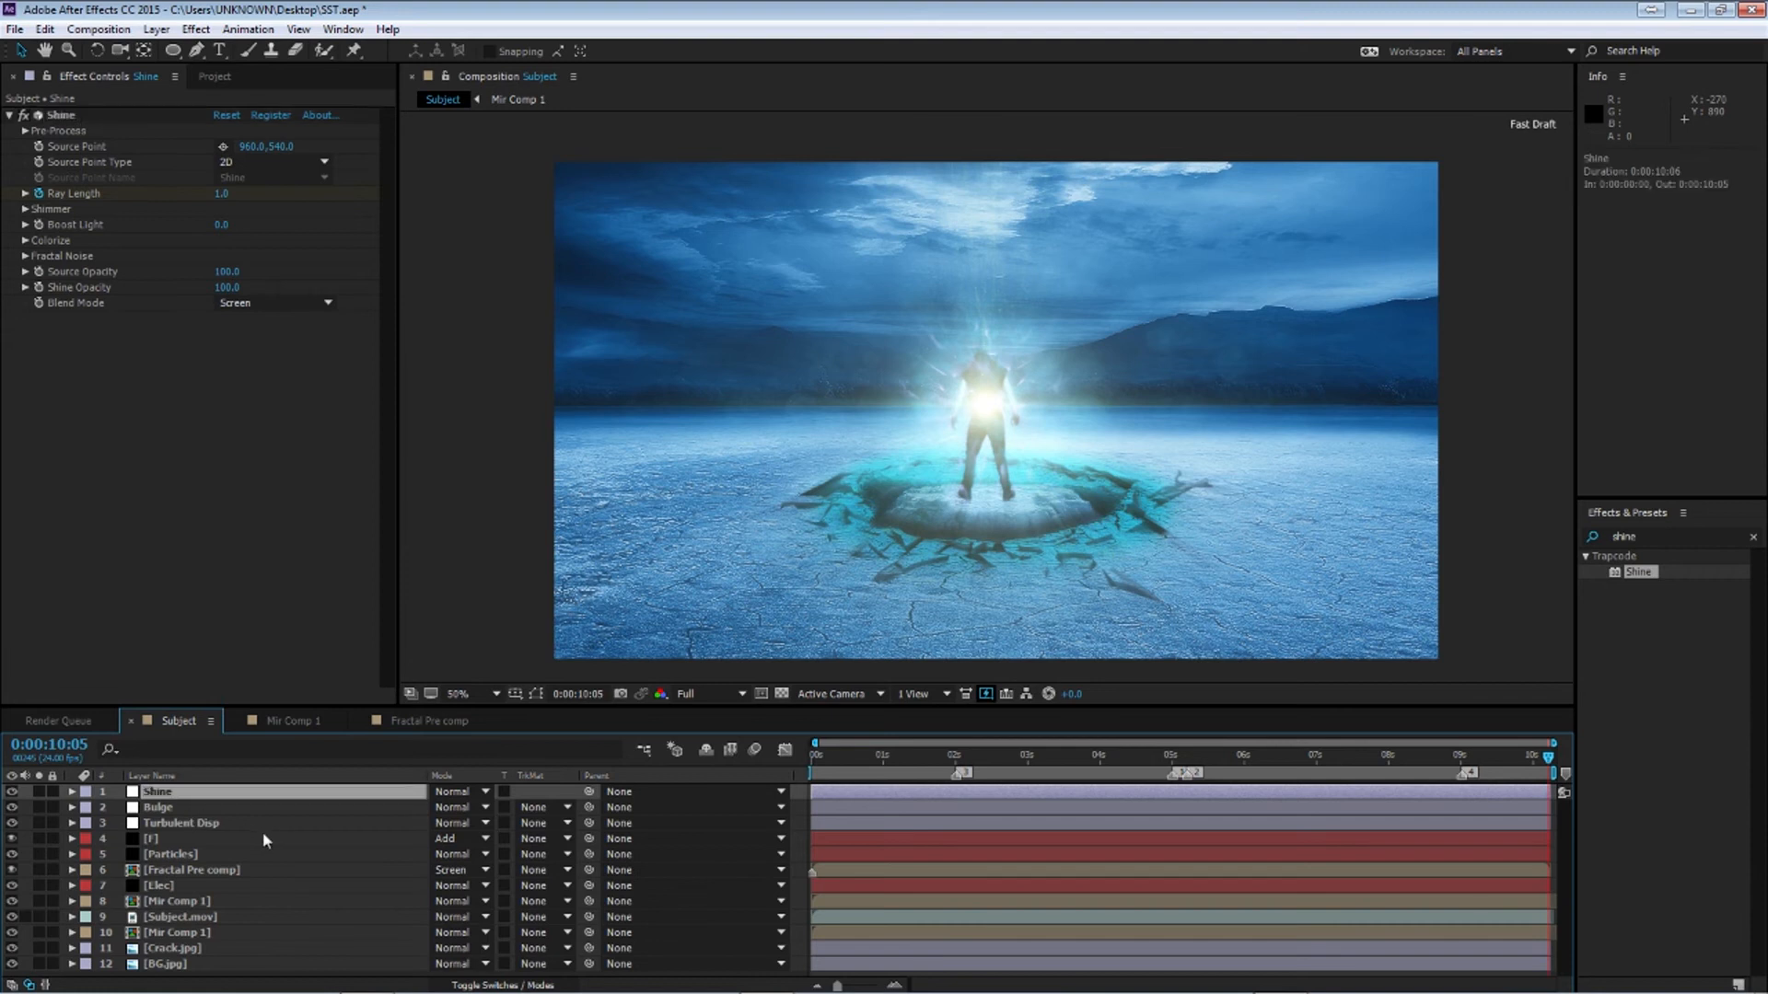
key("u")
left_click_drag(893, 808, 1567, 826)
left_click(784, 752)
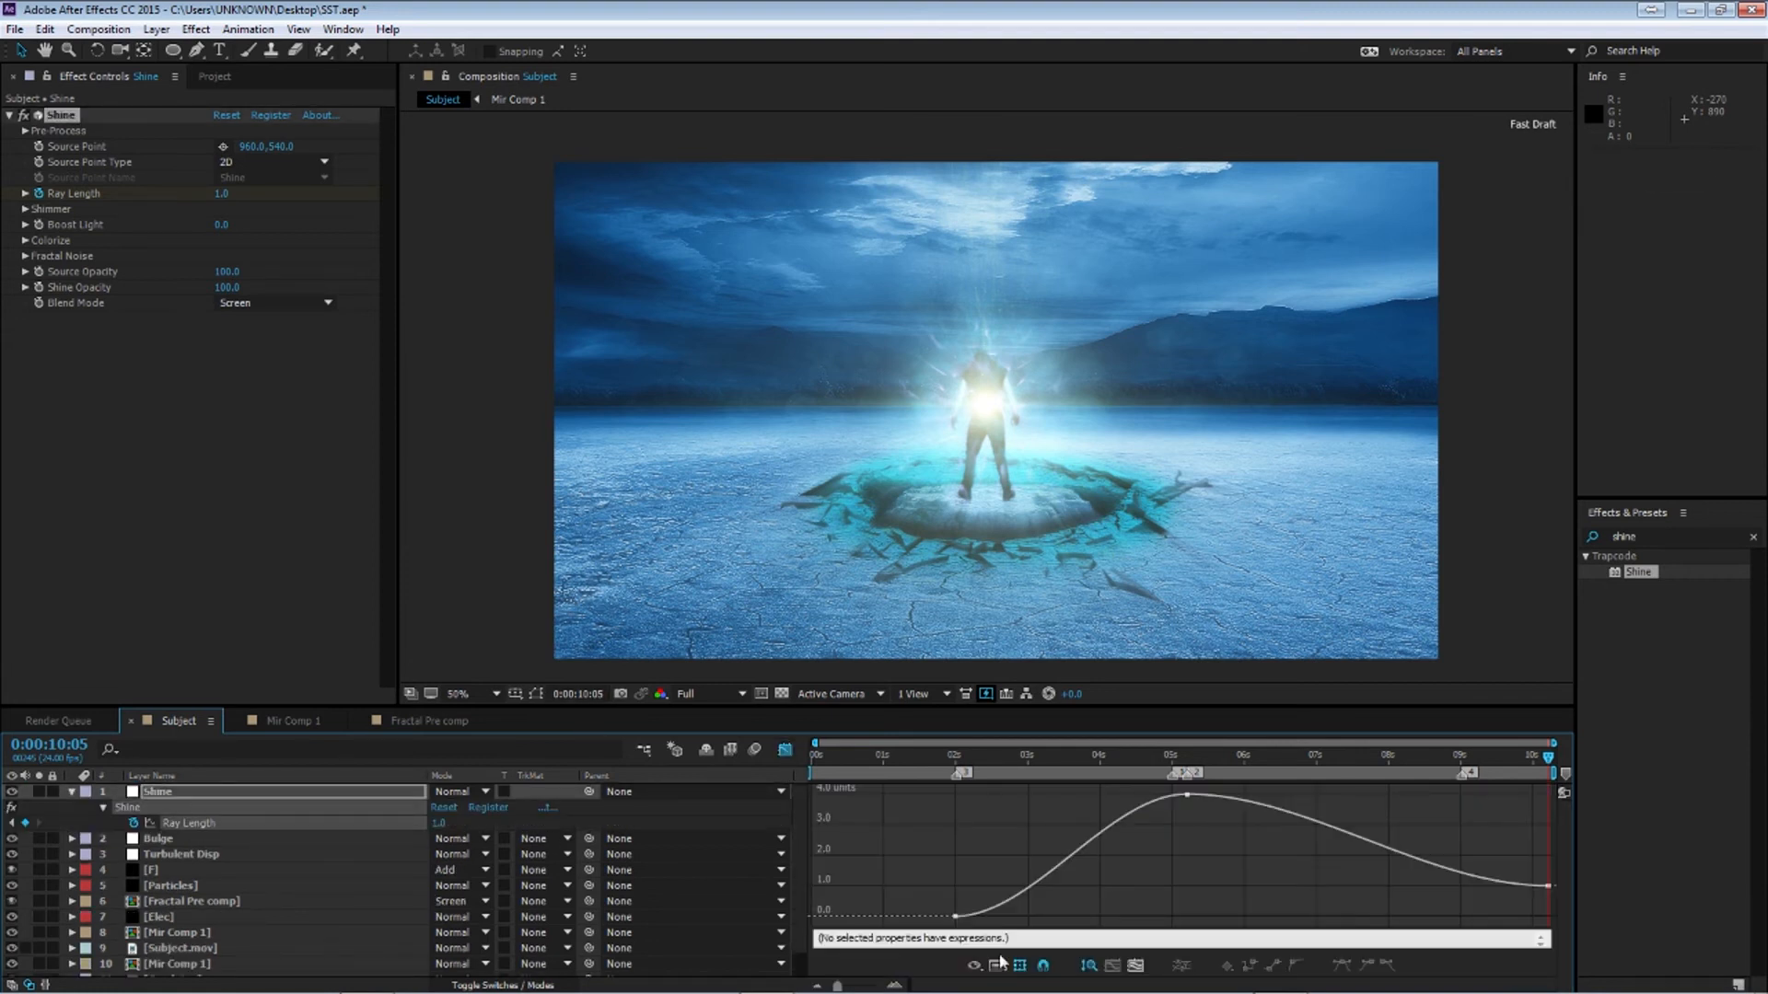
left_click_drag(908, 880, 1035, 944)
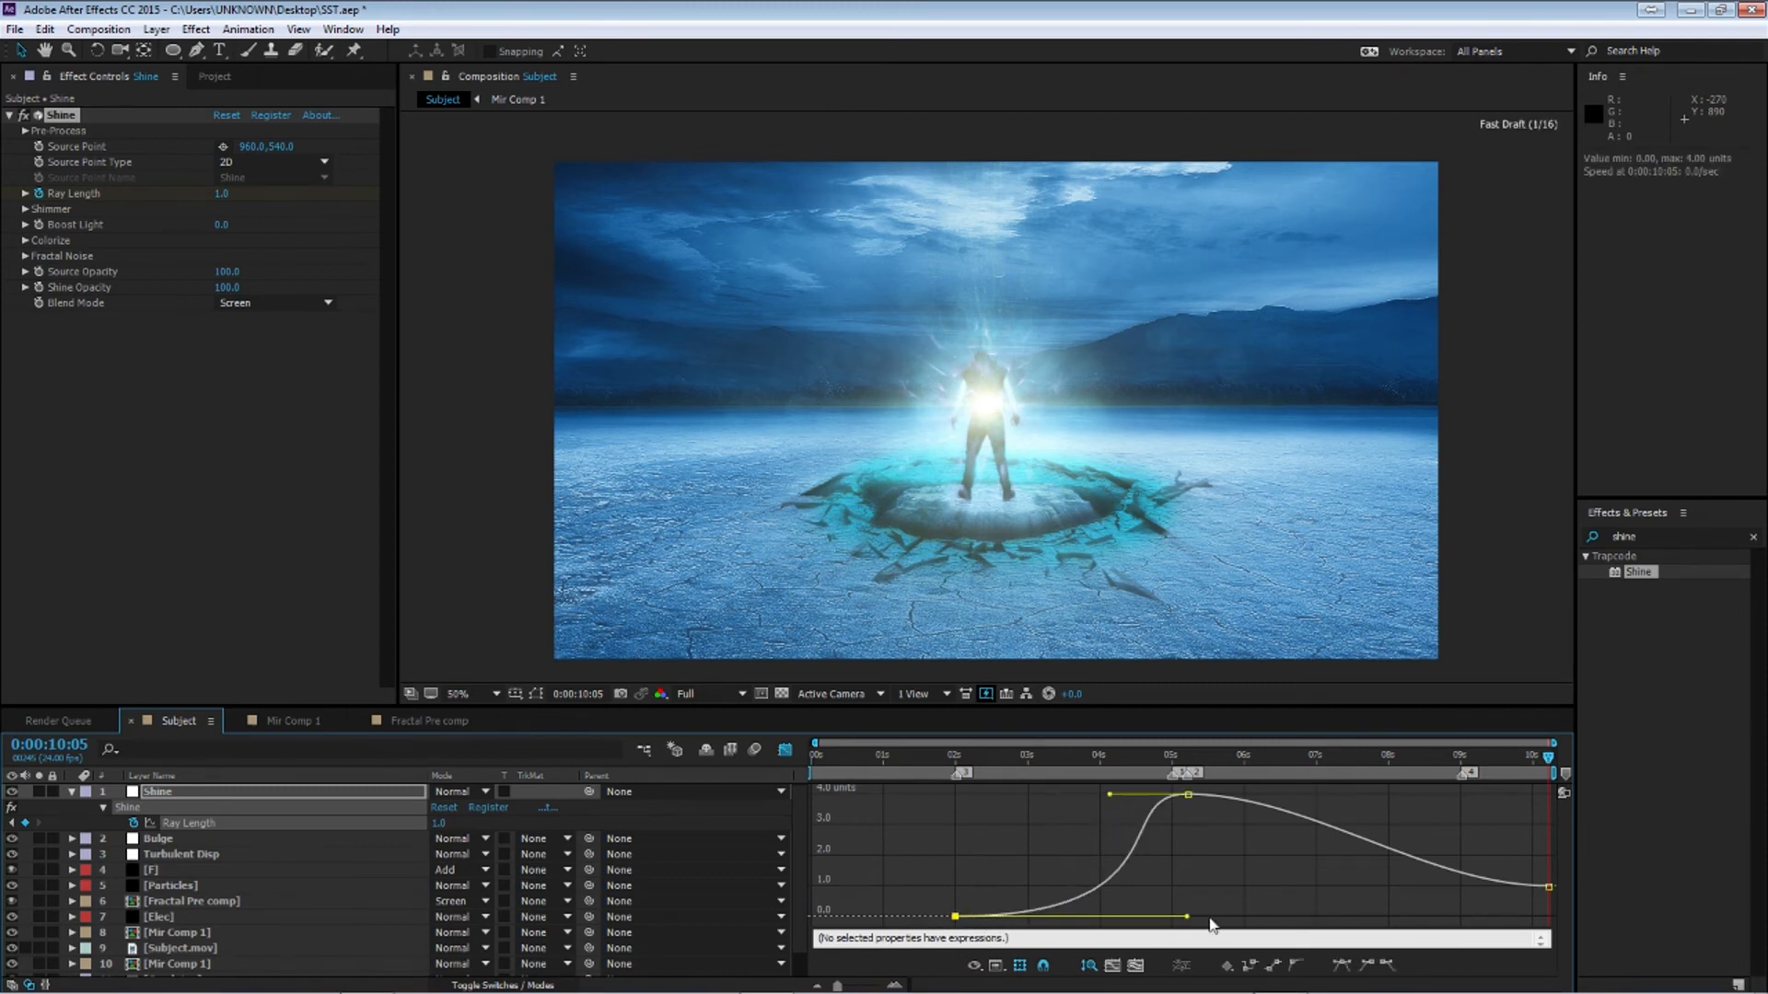
left_click_drag(1560, 795, 1178, 825)
left_click(1295, 965)
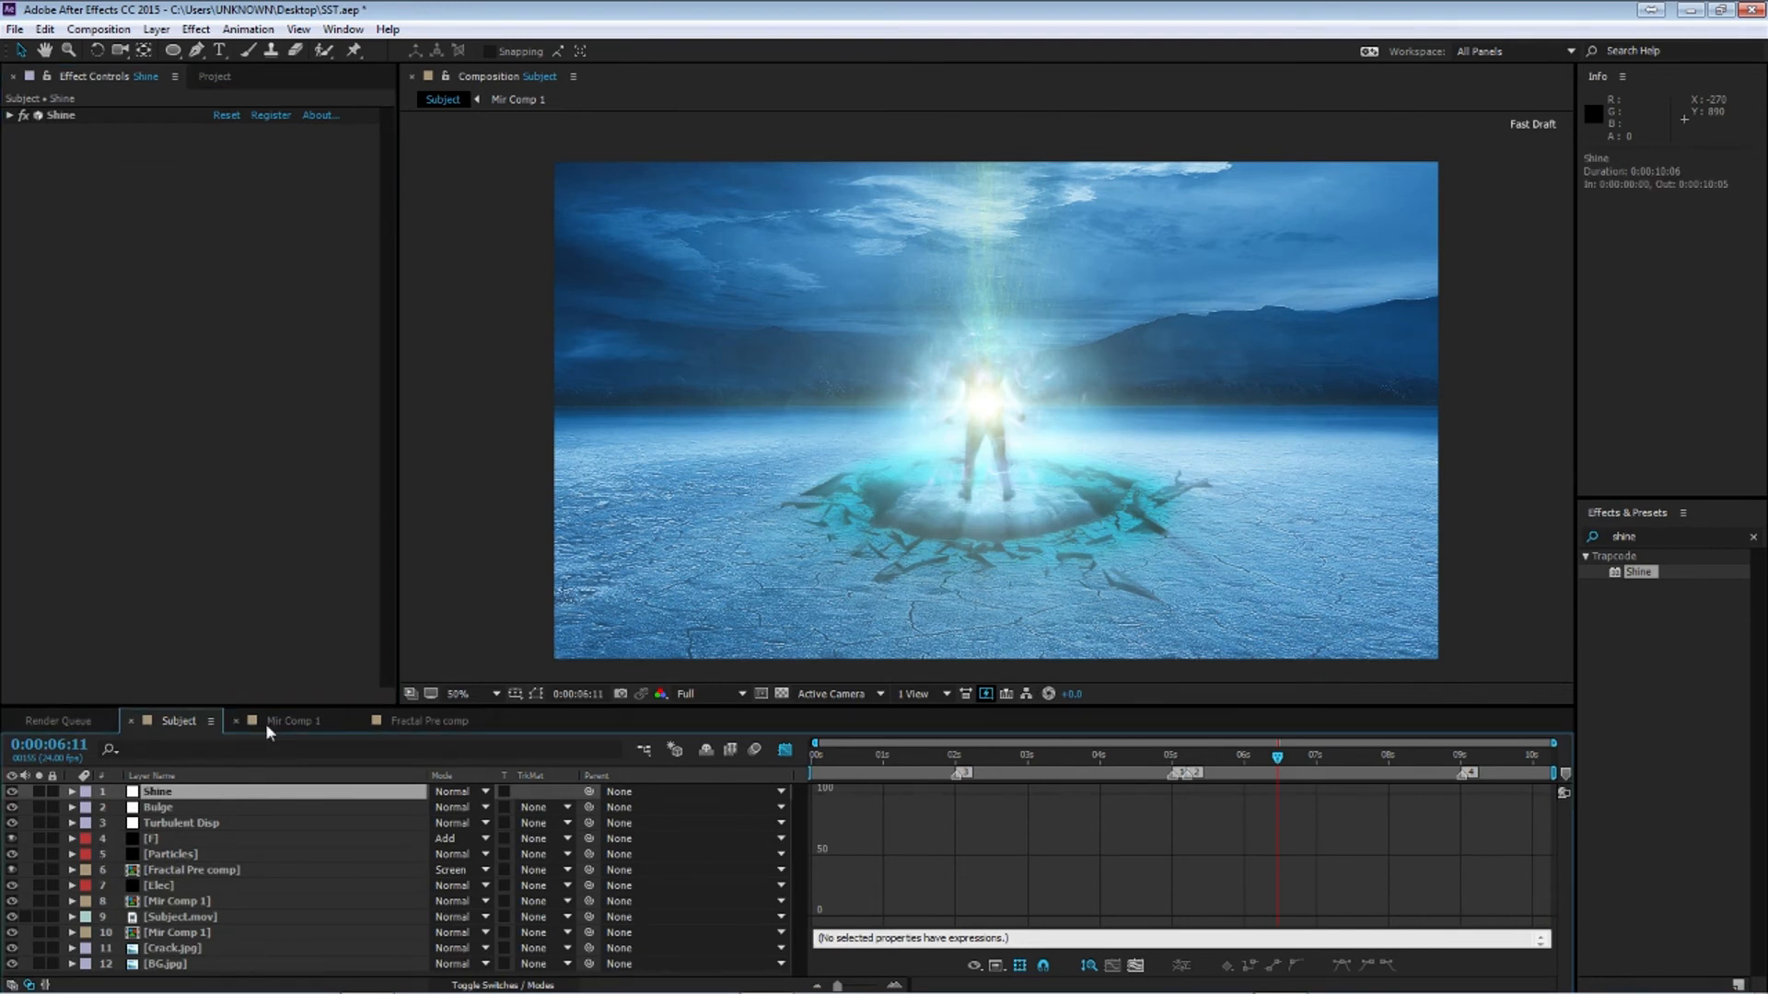
Add a new adjustment layer and apply the Exposure effect to it
key("ctrl+alt+y")
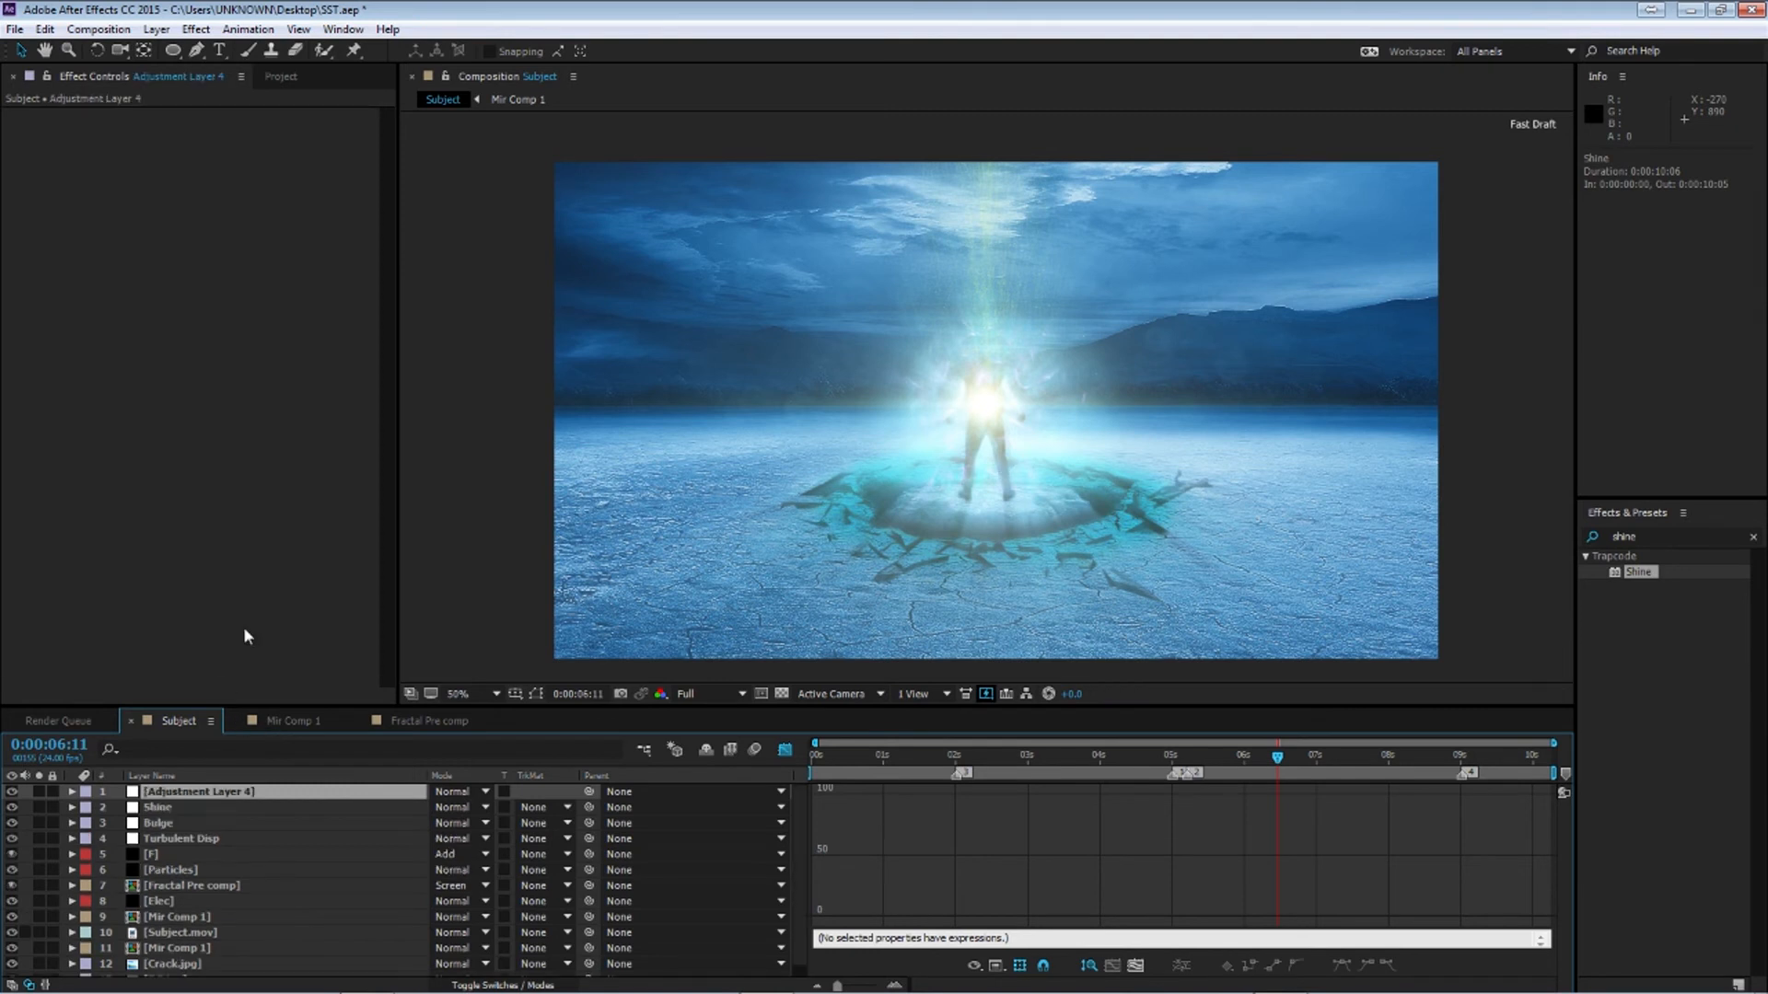
left_click(1643, 537)
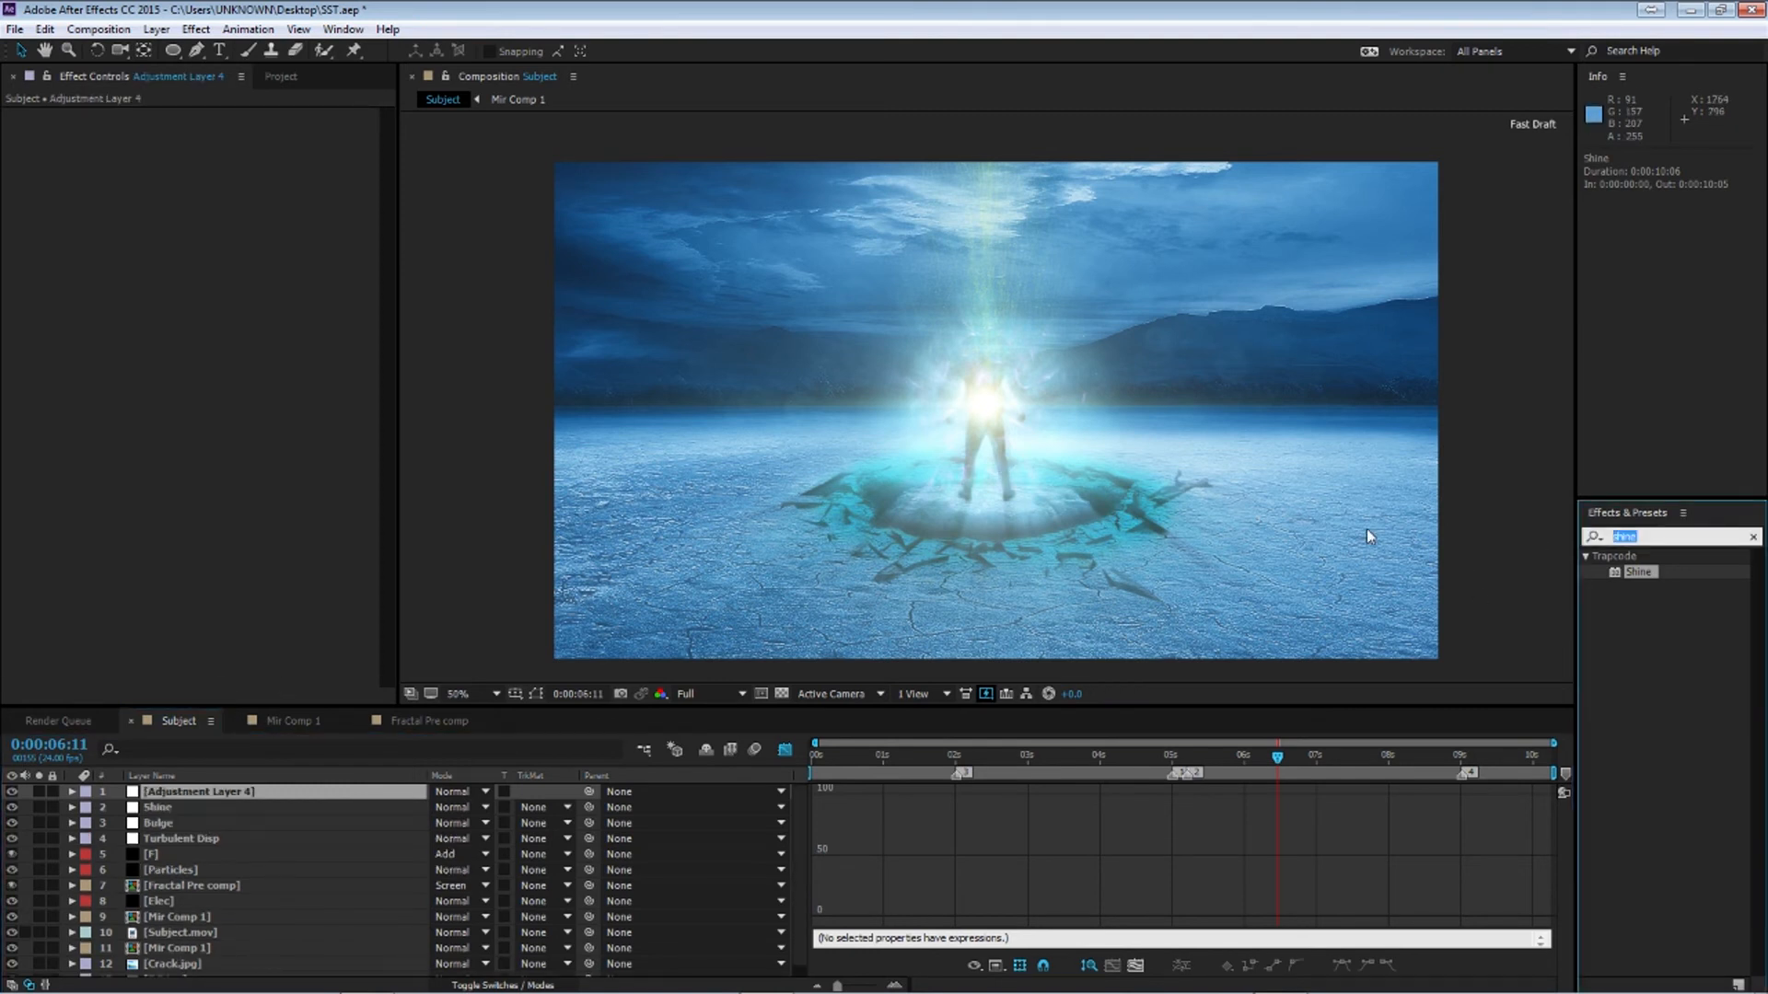
type("expo")
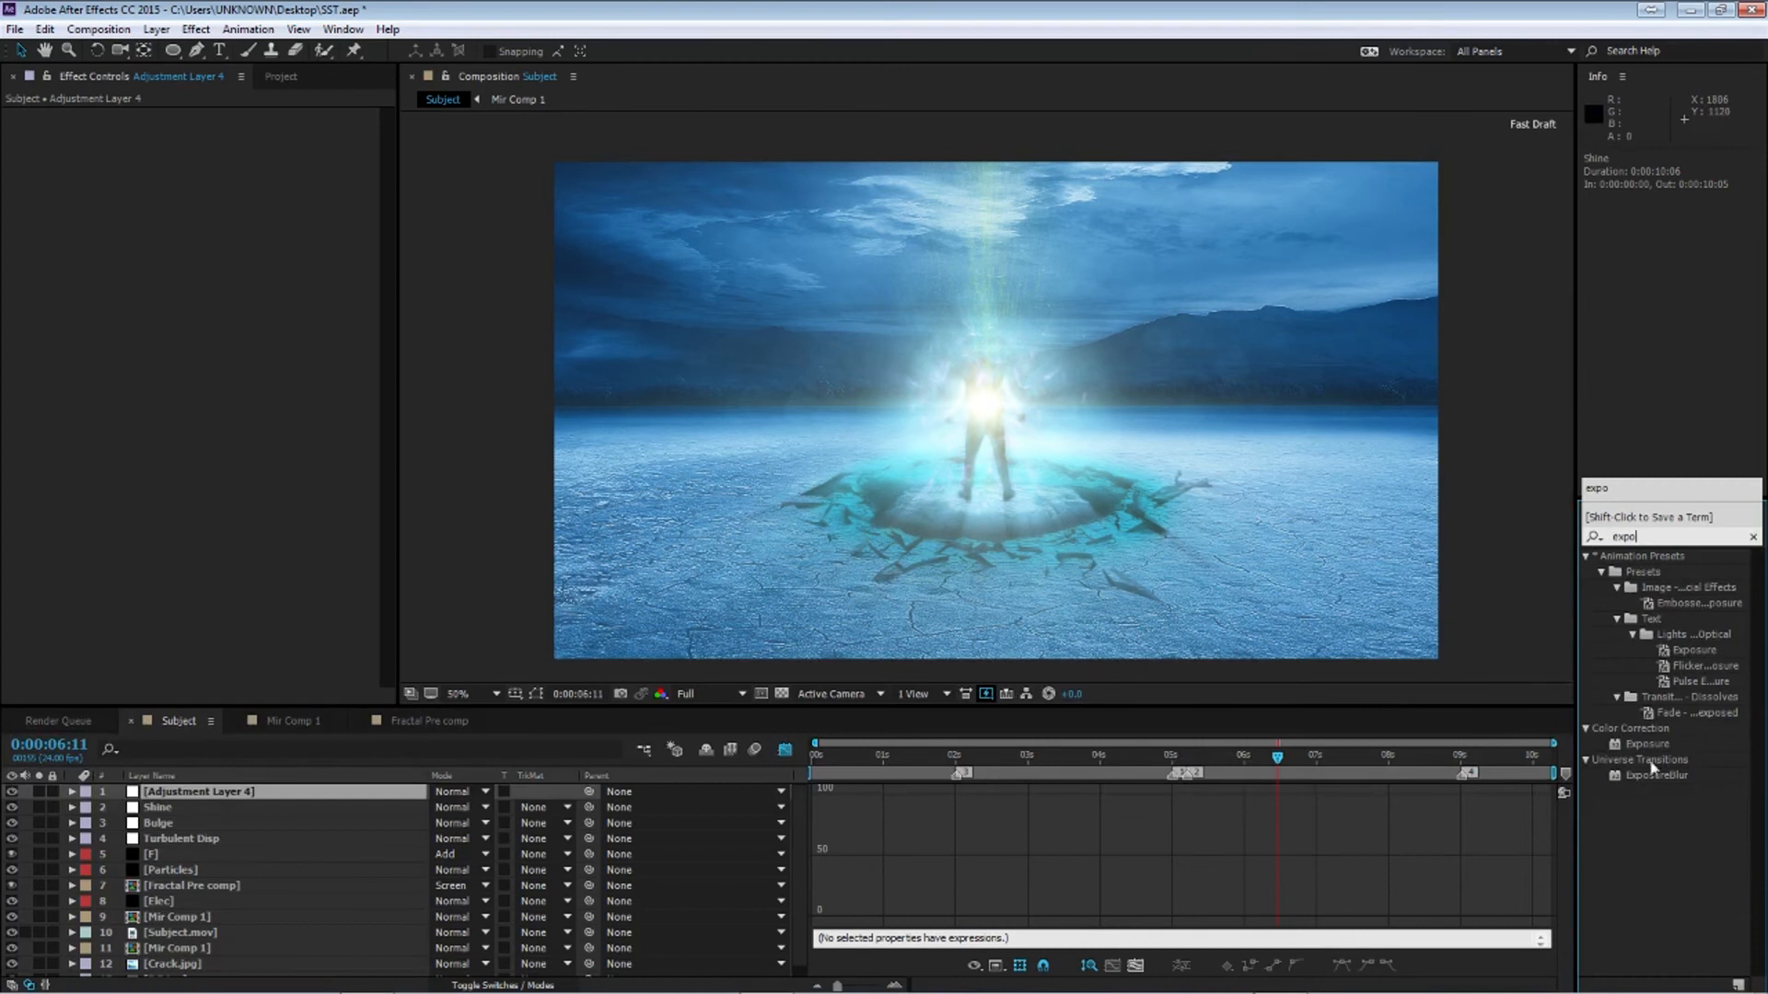
left_click_drag(1648, 745, 297, 797)
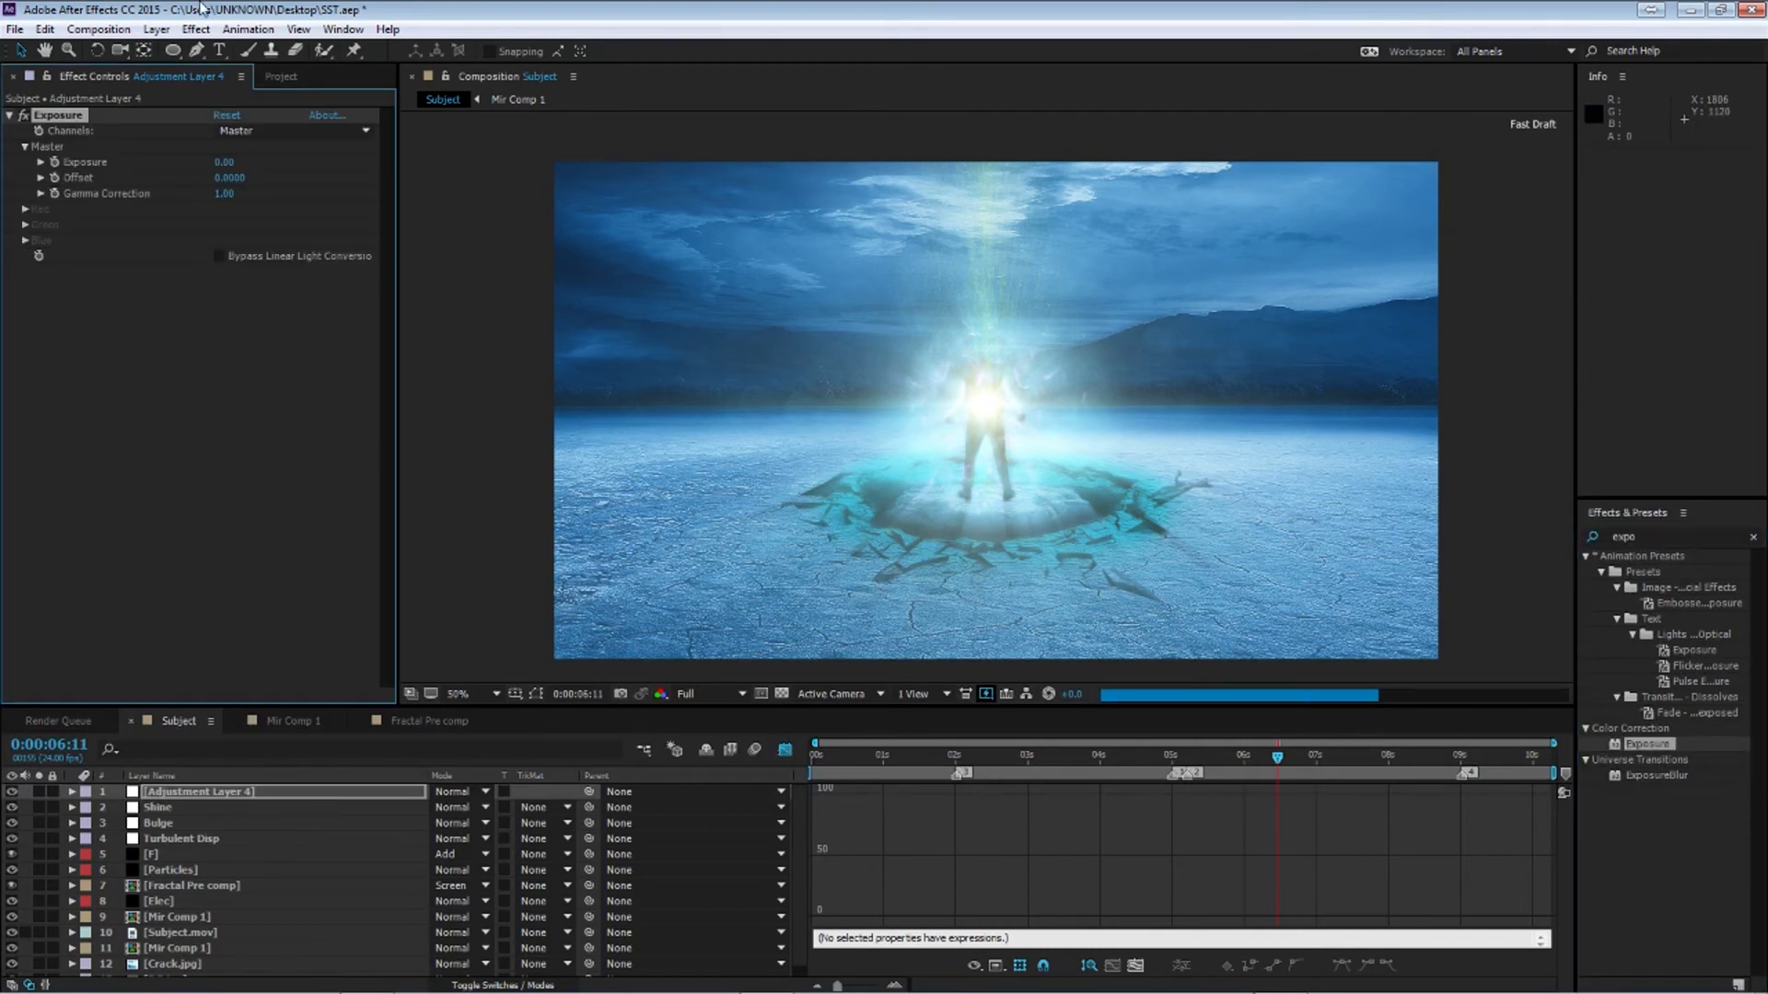
Draw an elliptical mask around the glowing subject on the adjustment layer and set Exposure to 1
left_click(170, 51)
left_click_drag(819, 275, 1160, 560)
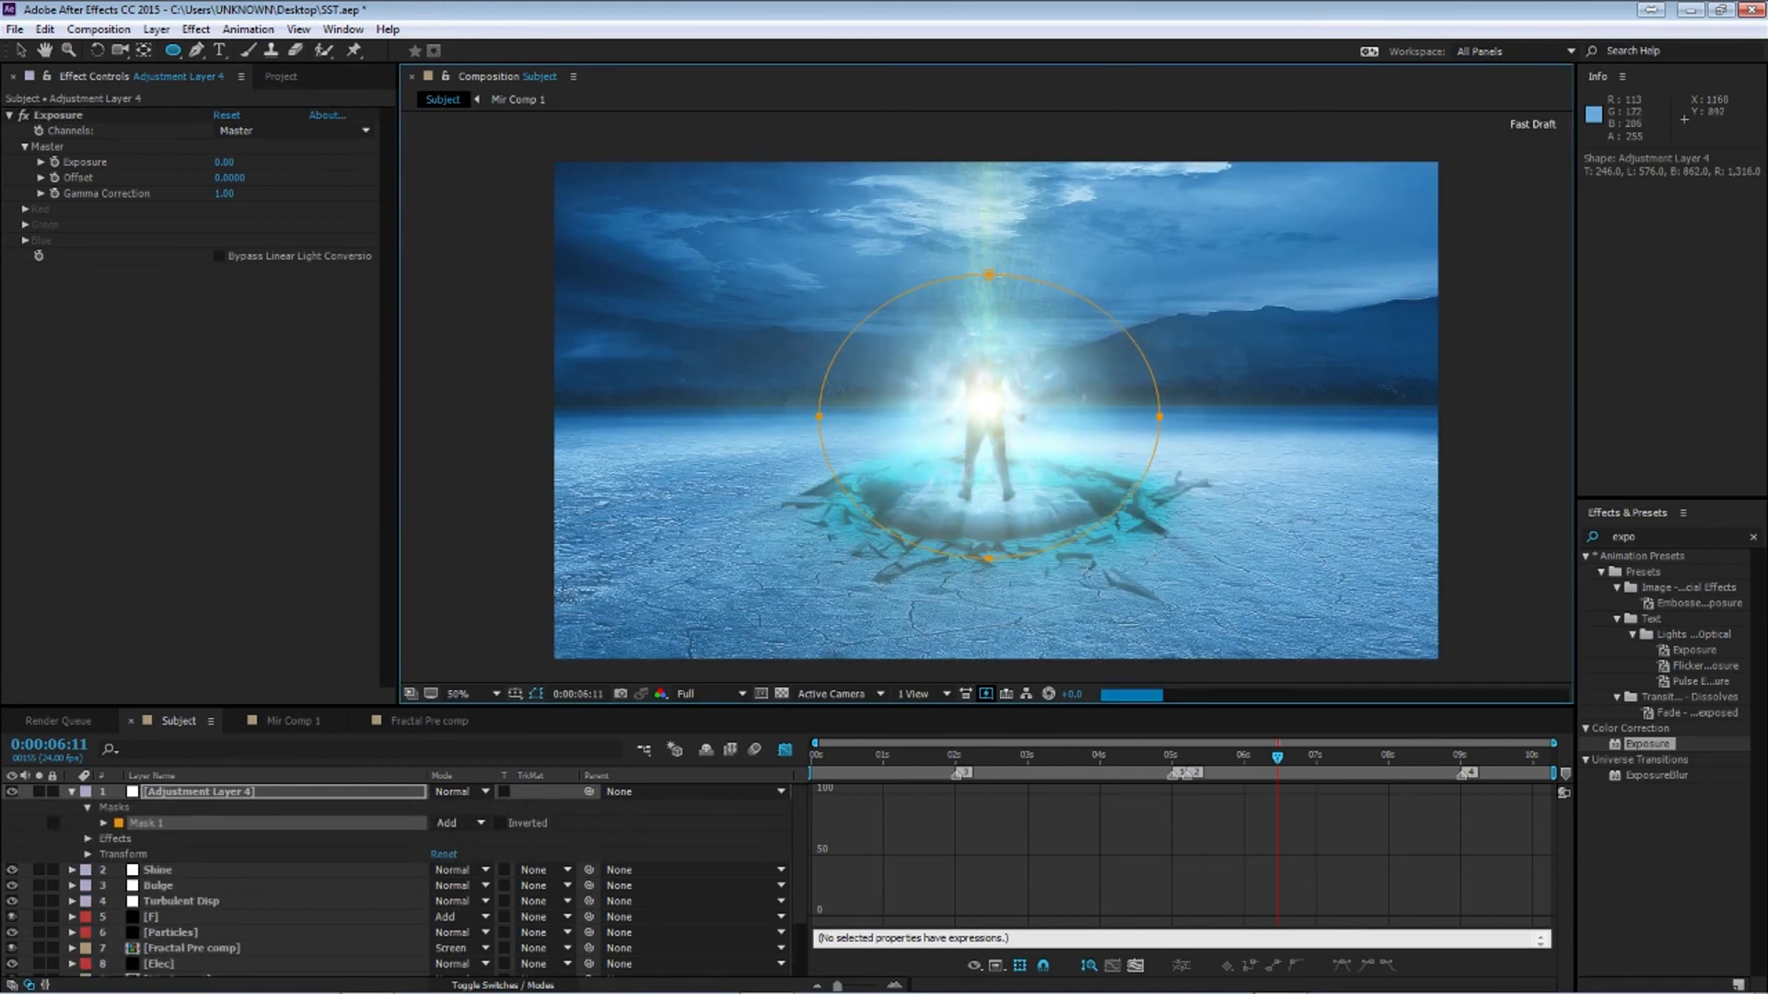
left_click(224, 162)
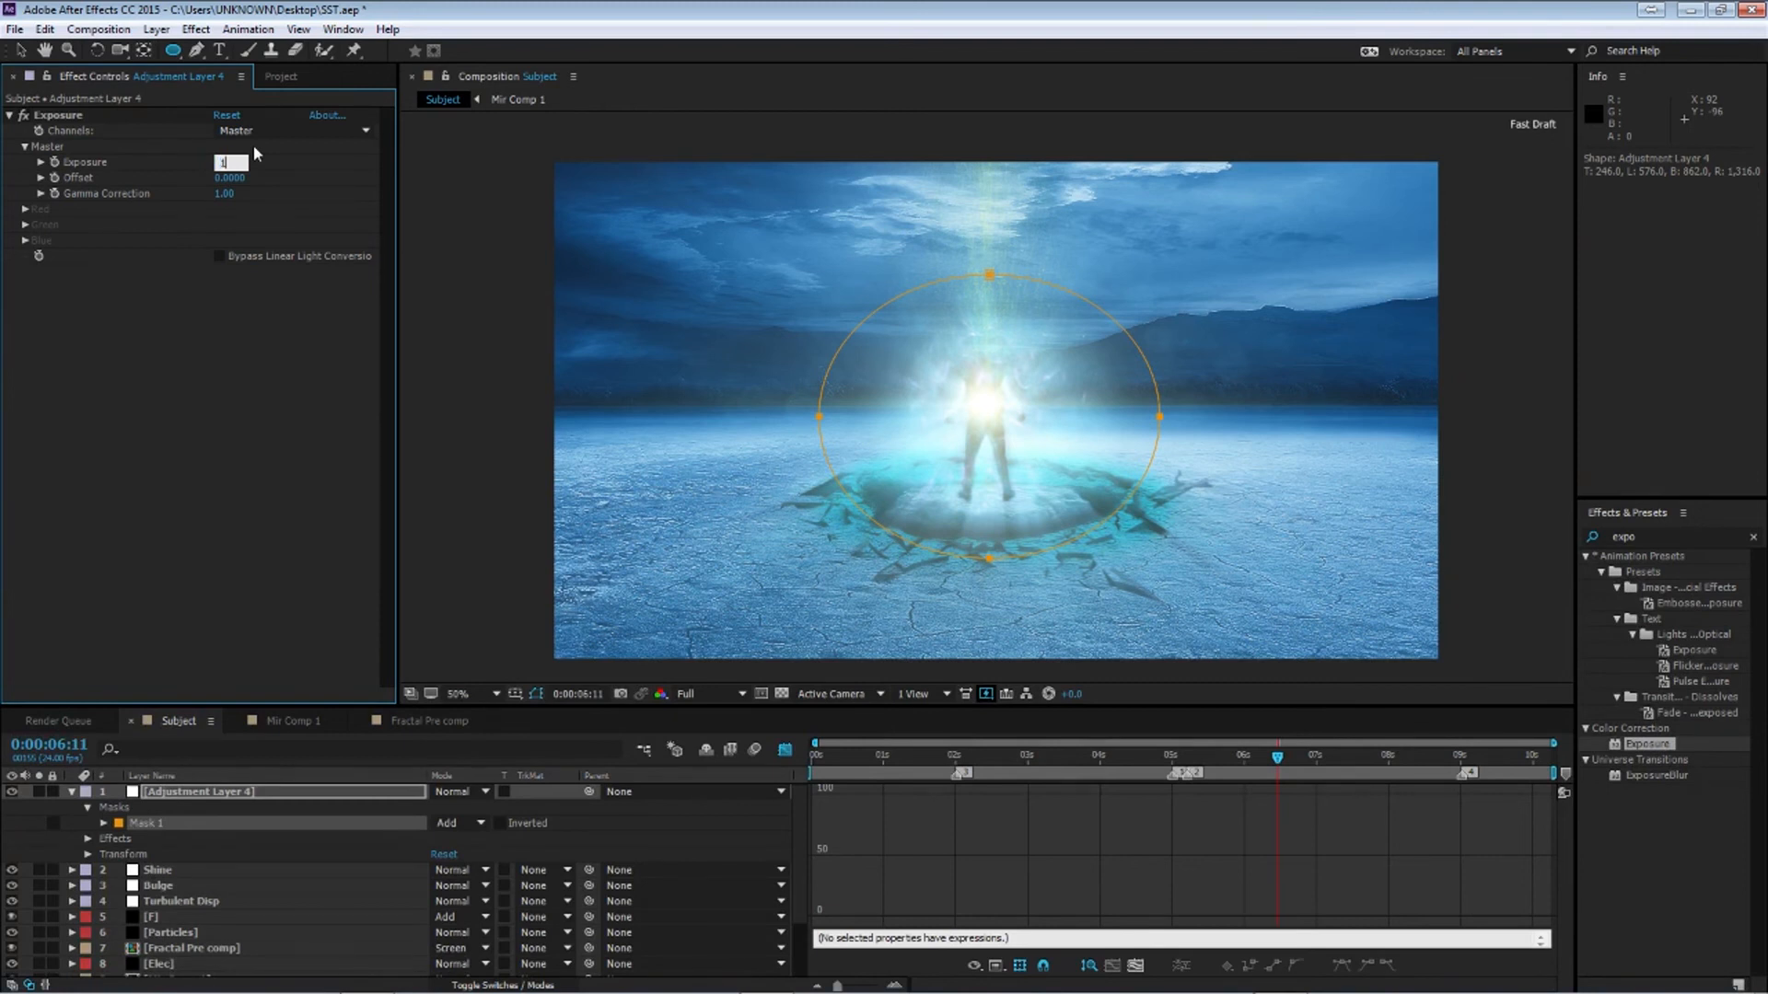
key("Return")
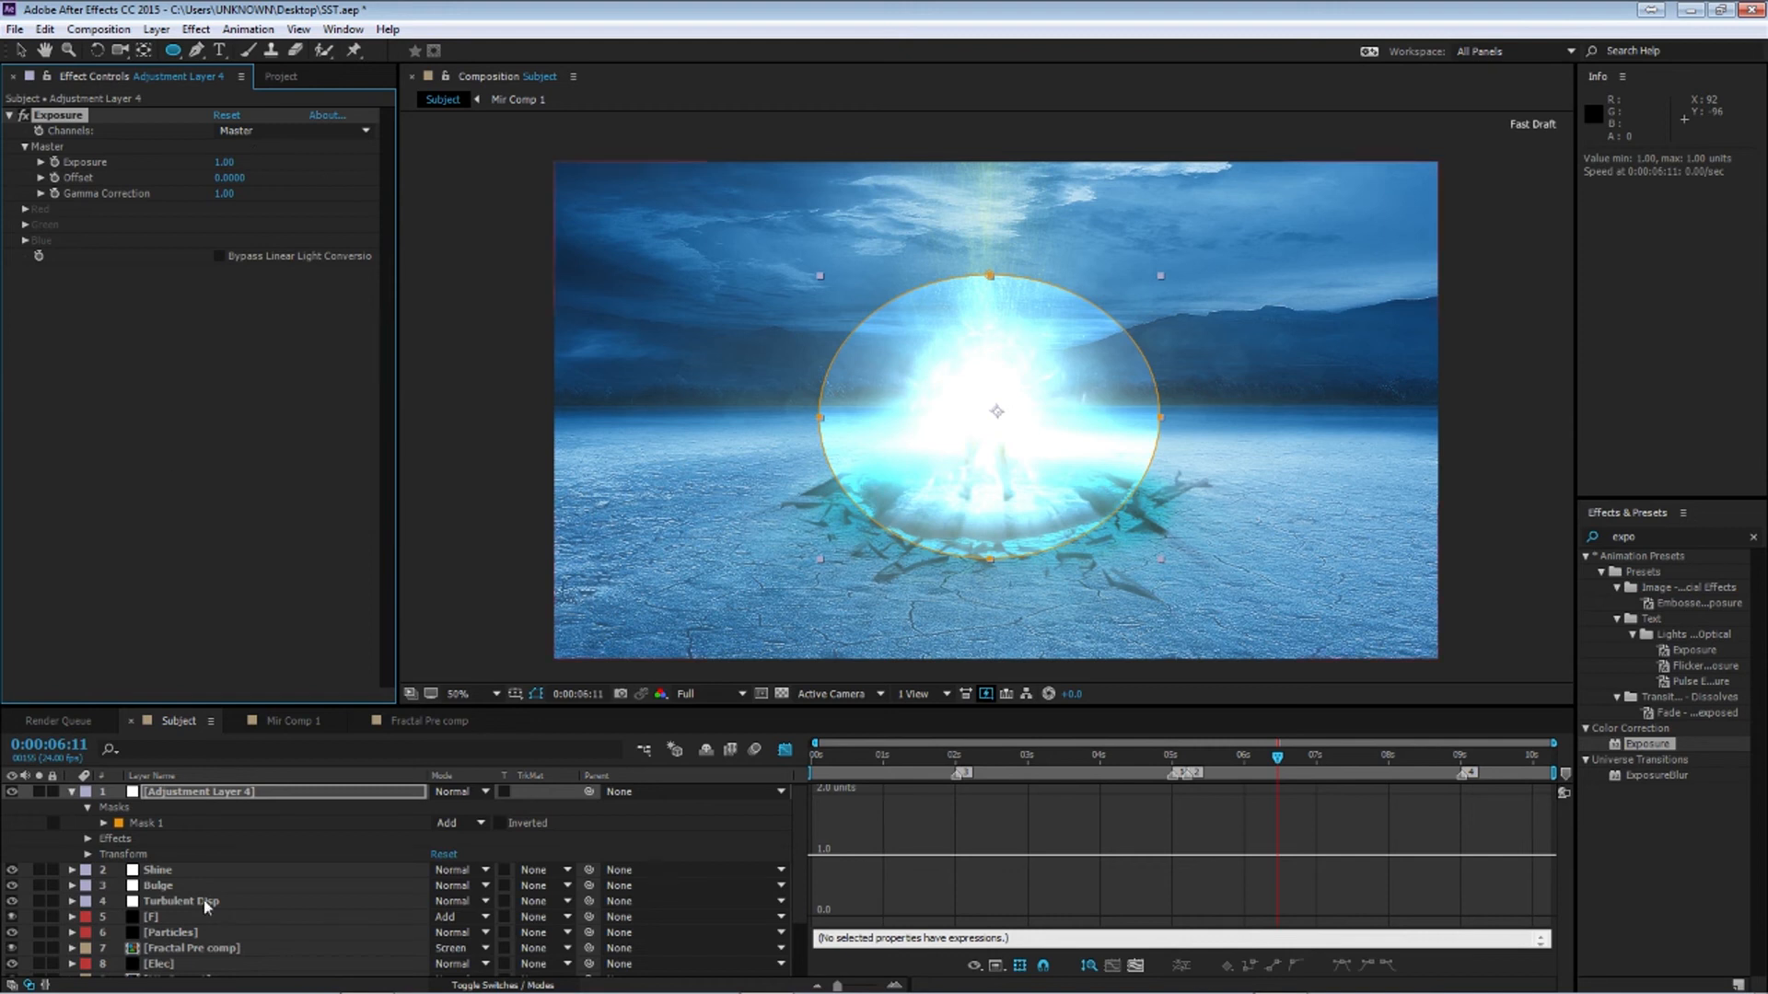
Set the adjustment layer's Opacity to 50% at about 5:05
left_click(193, 805)
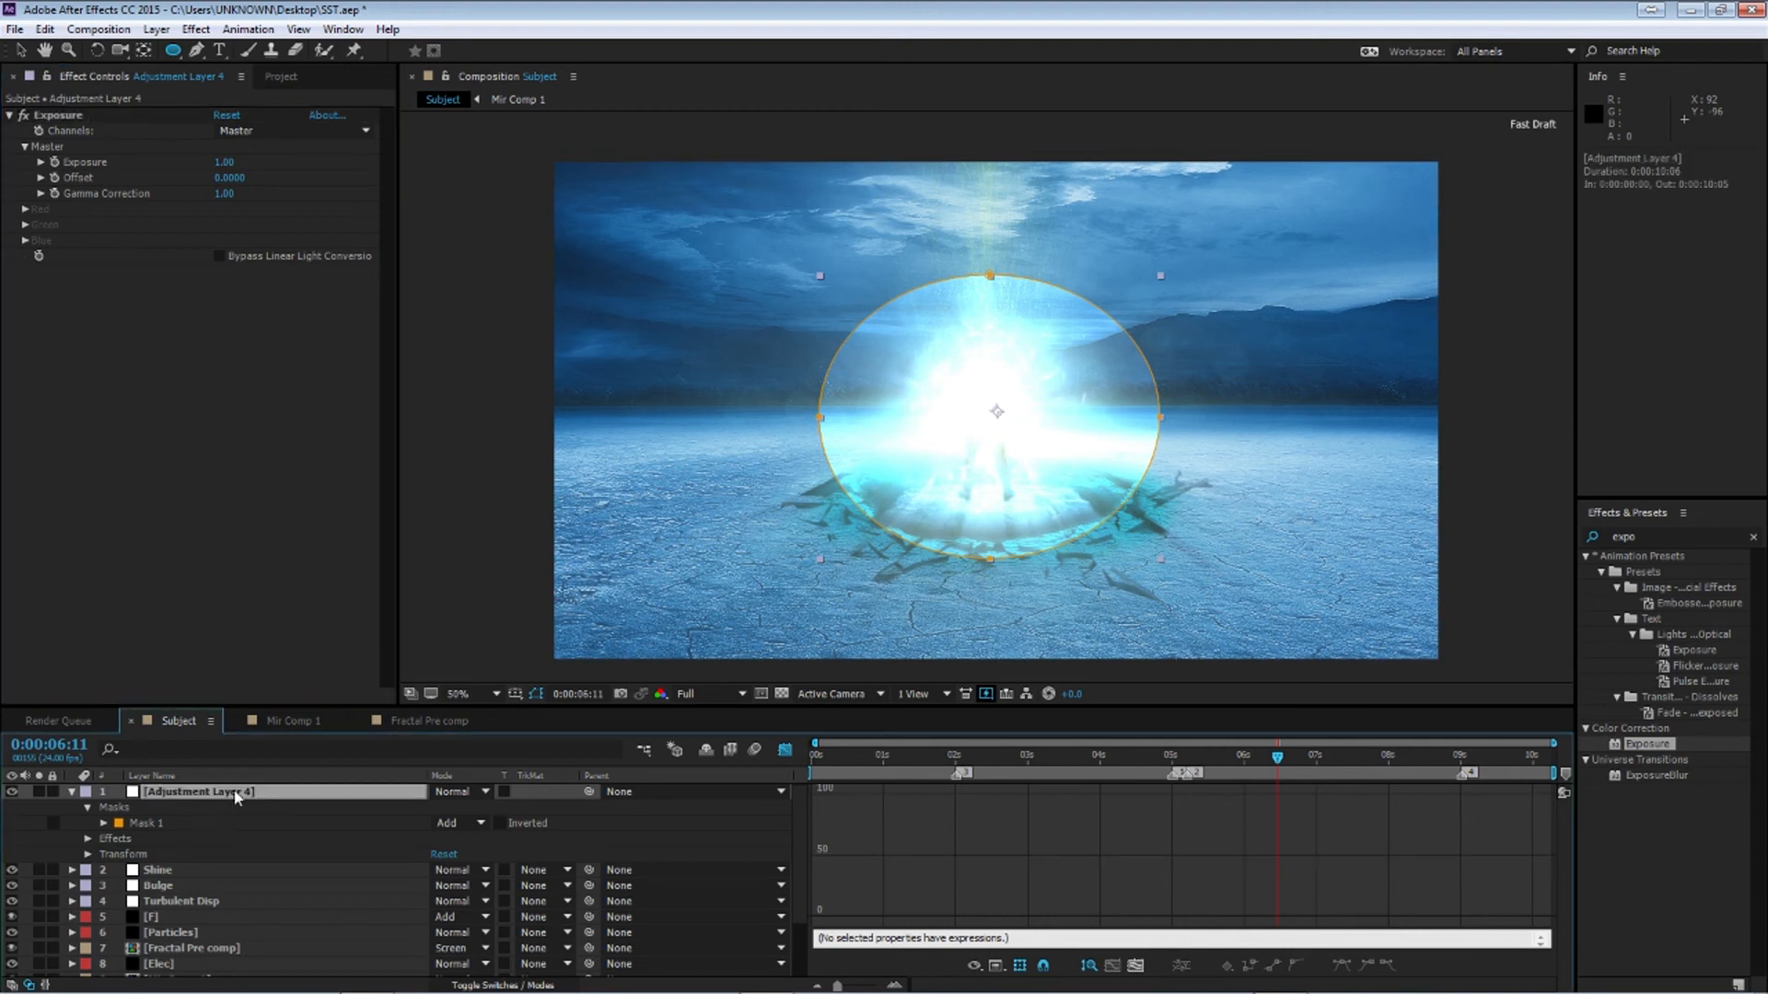
key("t")
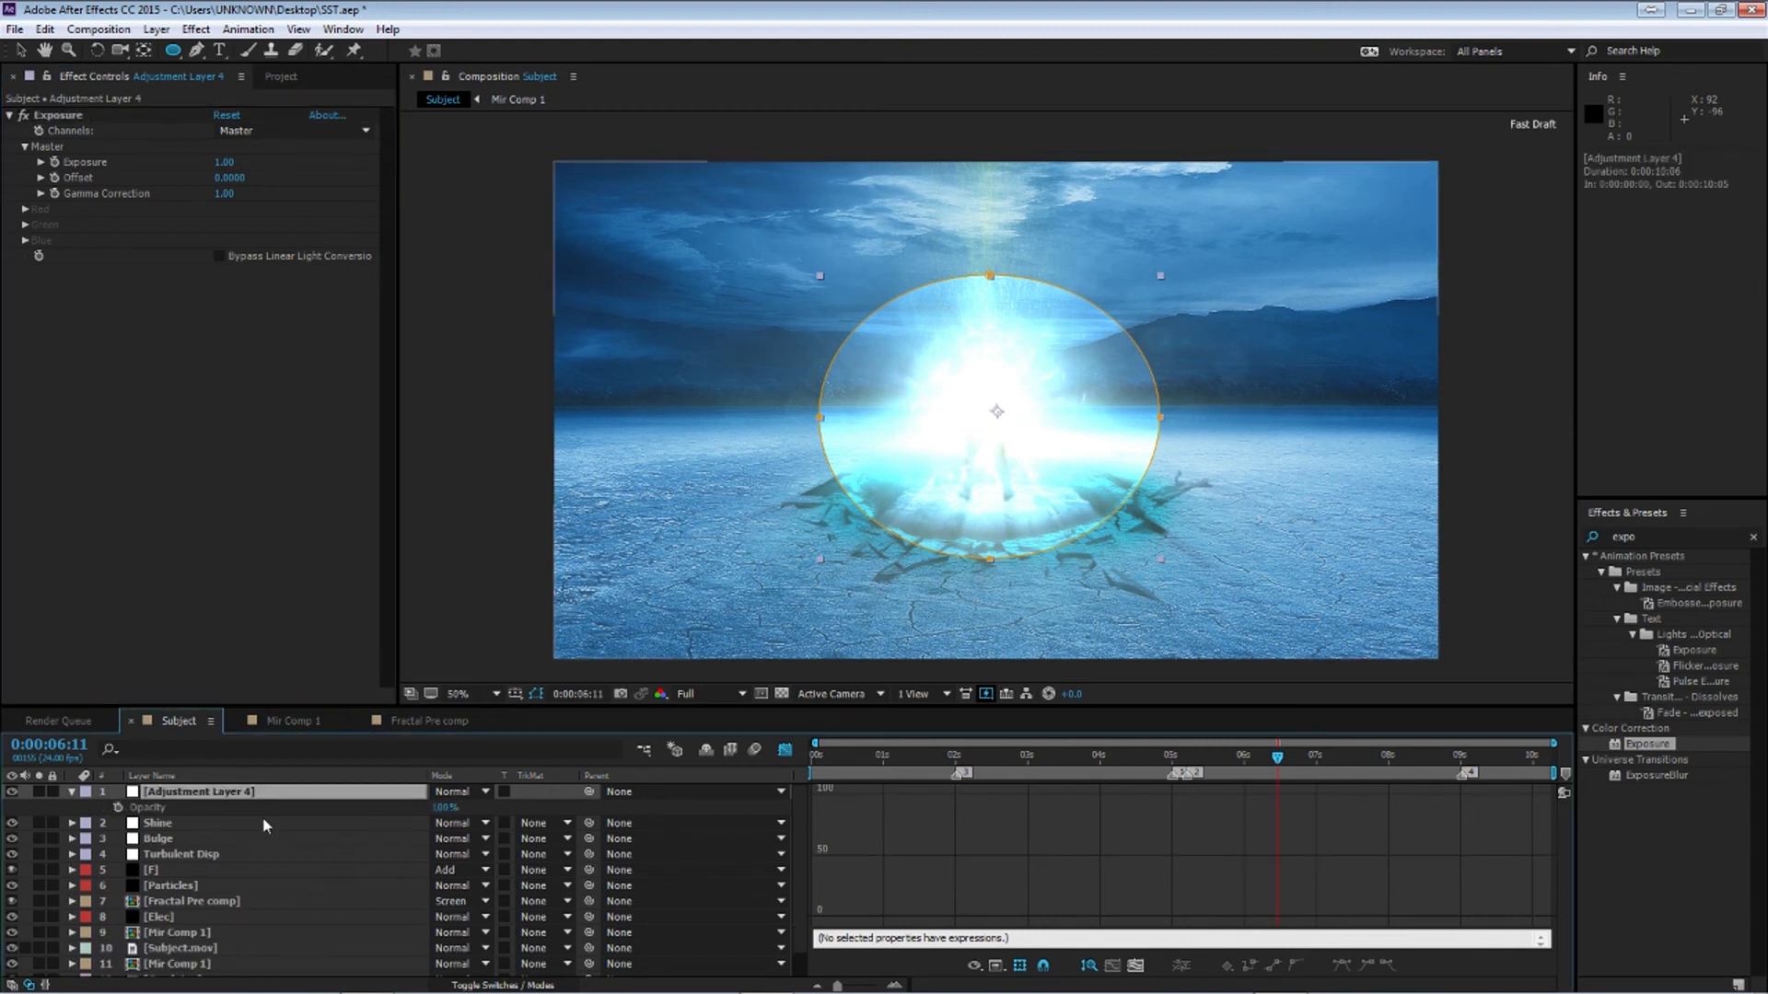
left_click(1189, 762)
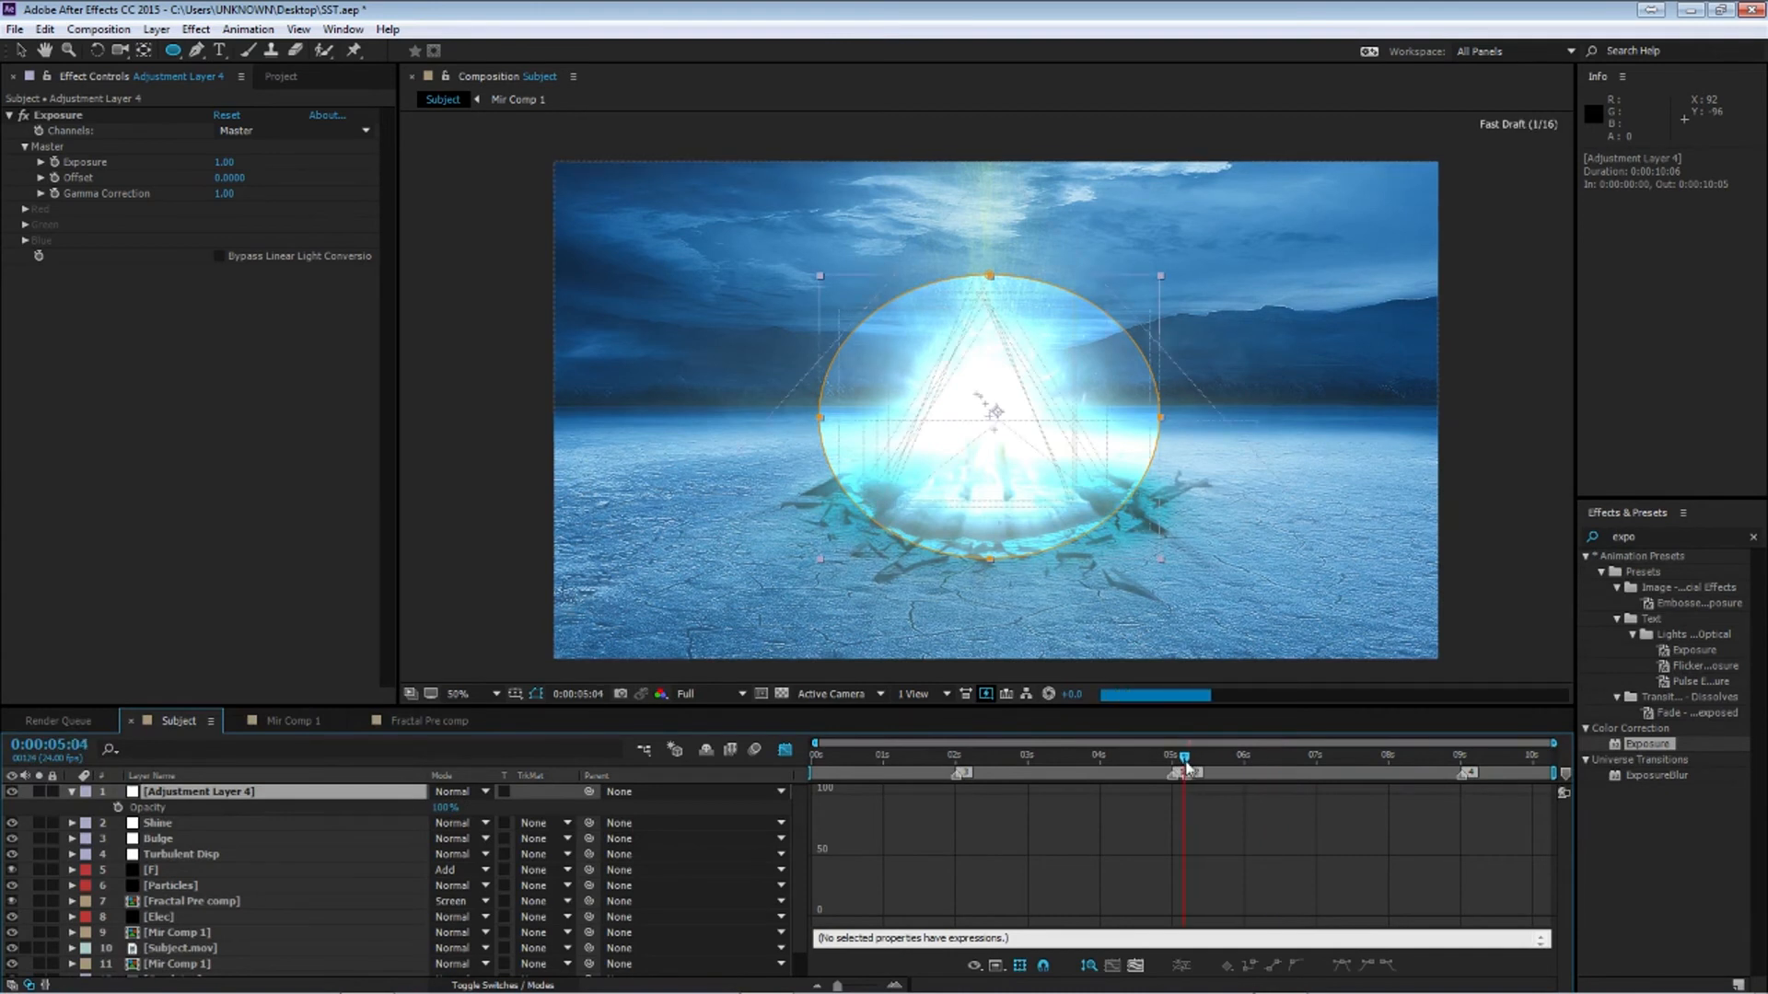
left_click(1187, 766)
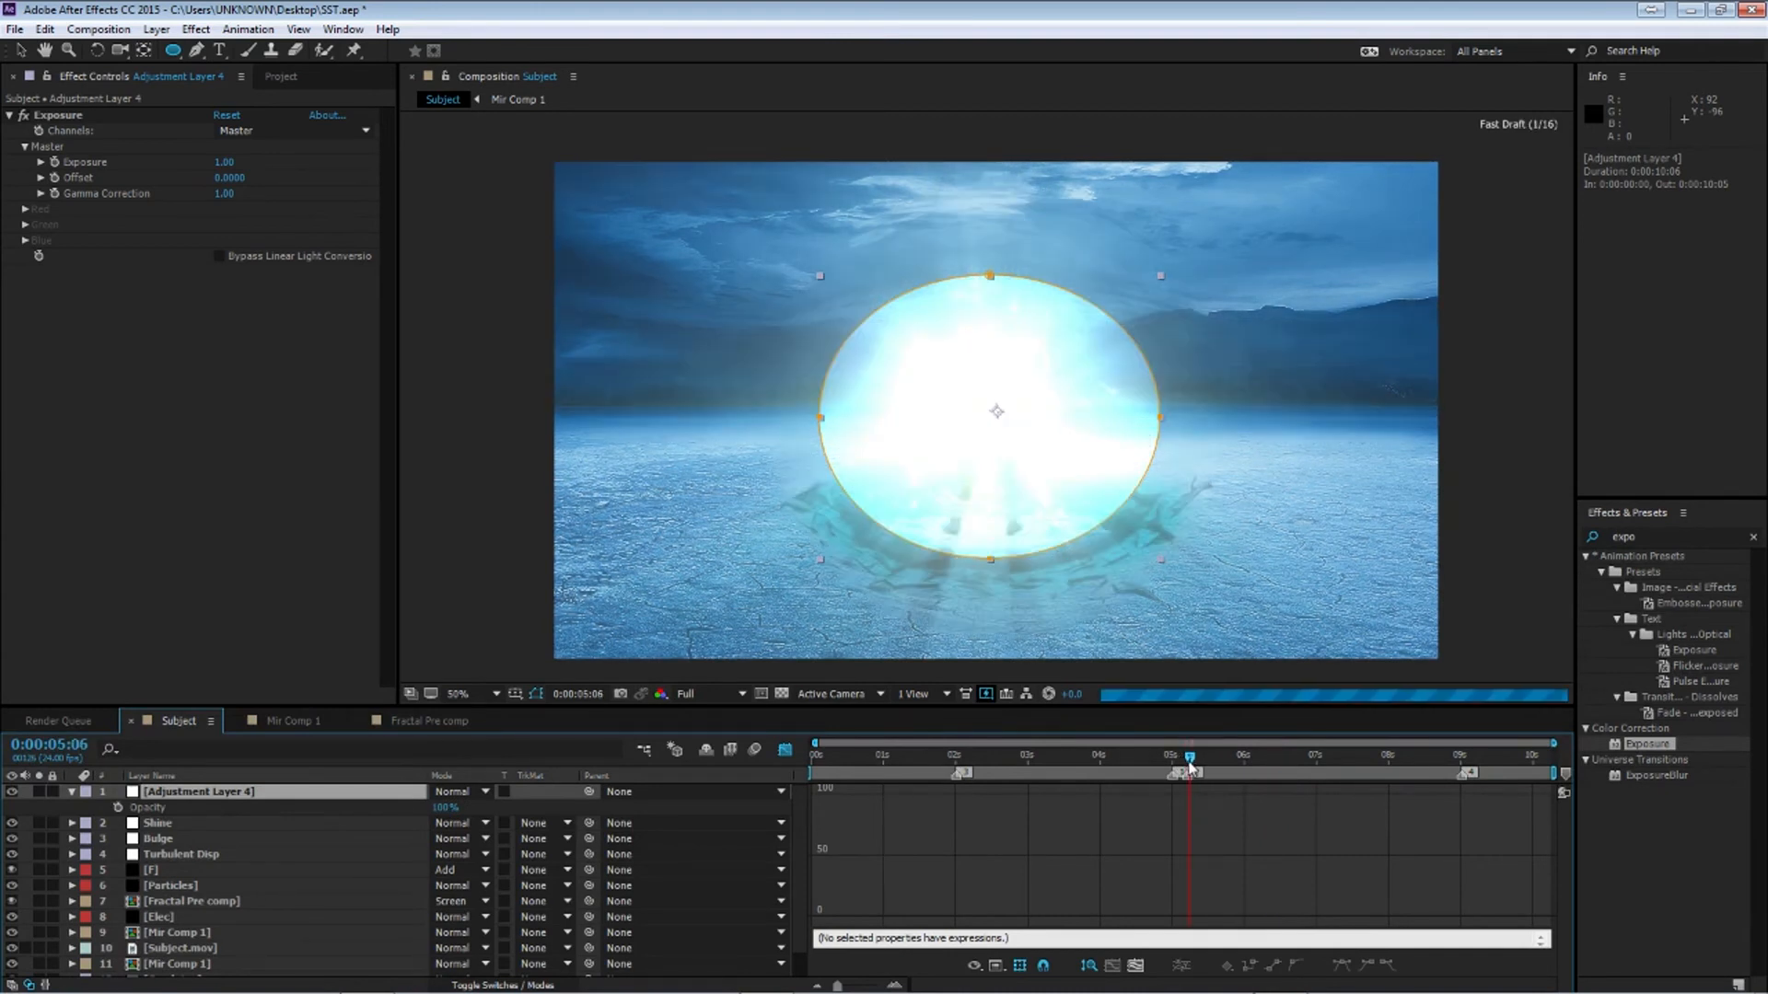
left_click(445, 807)
type("50")
key("Return")
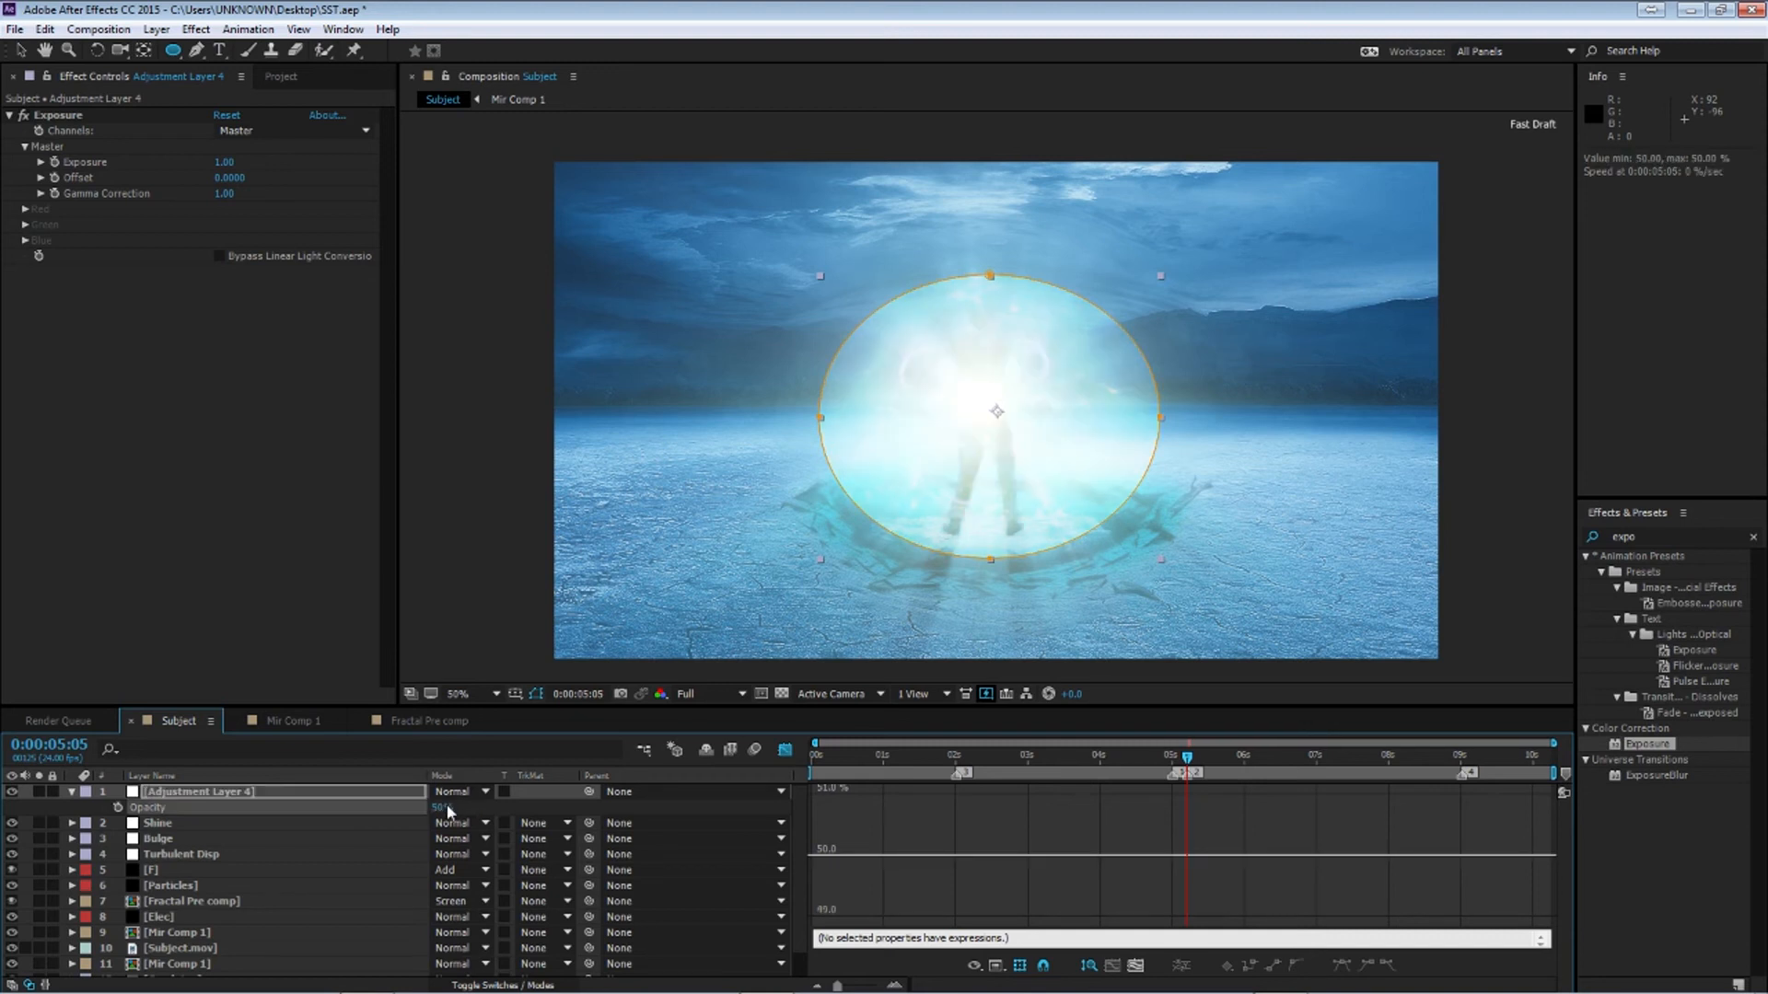
Set the adjustment layer's mask feather to 150 pixels
key("f")
left_click(458, 822)
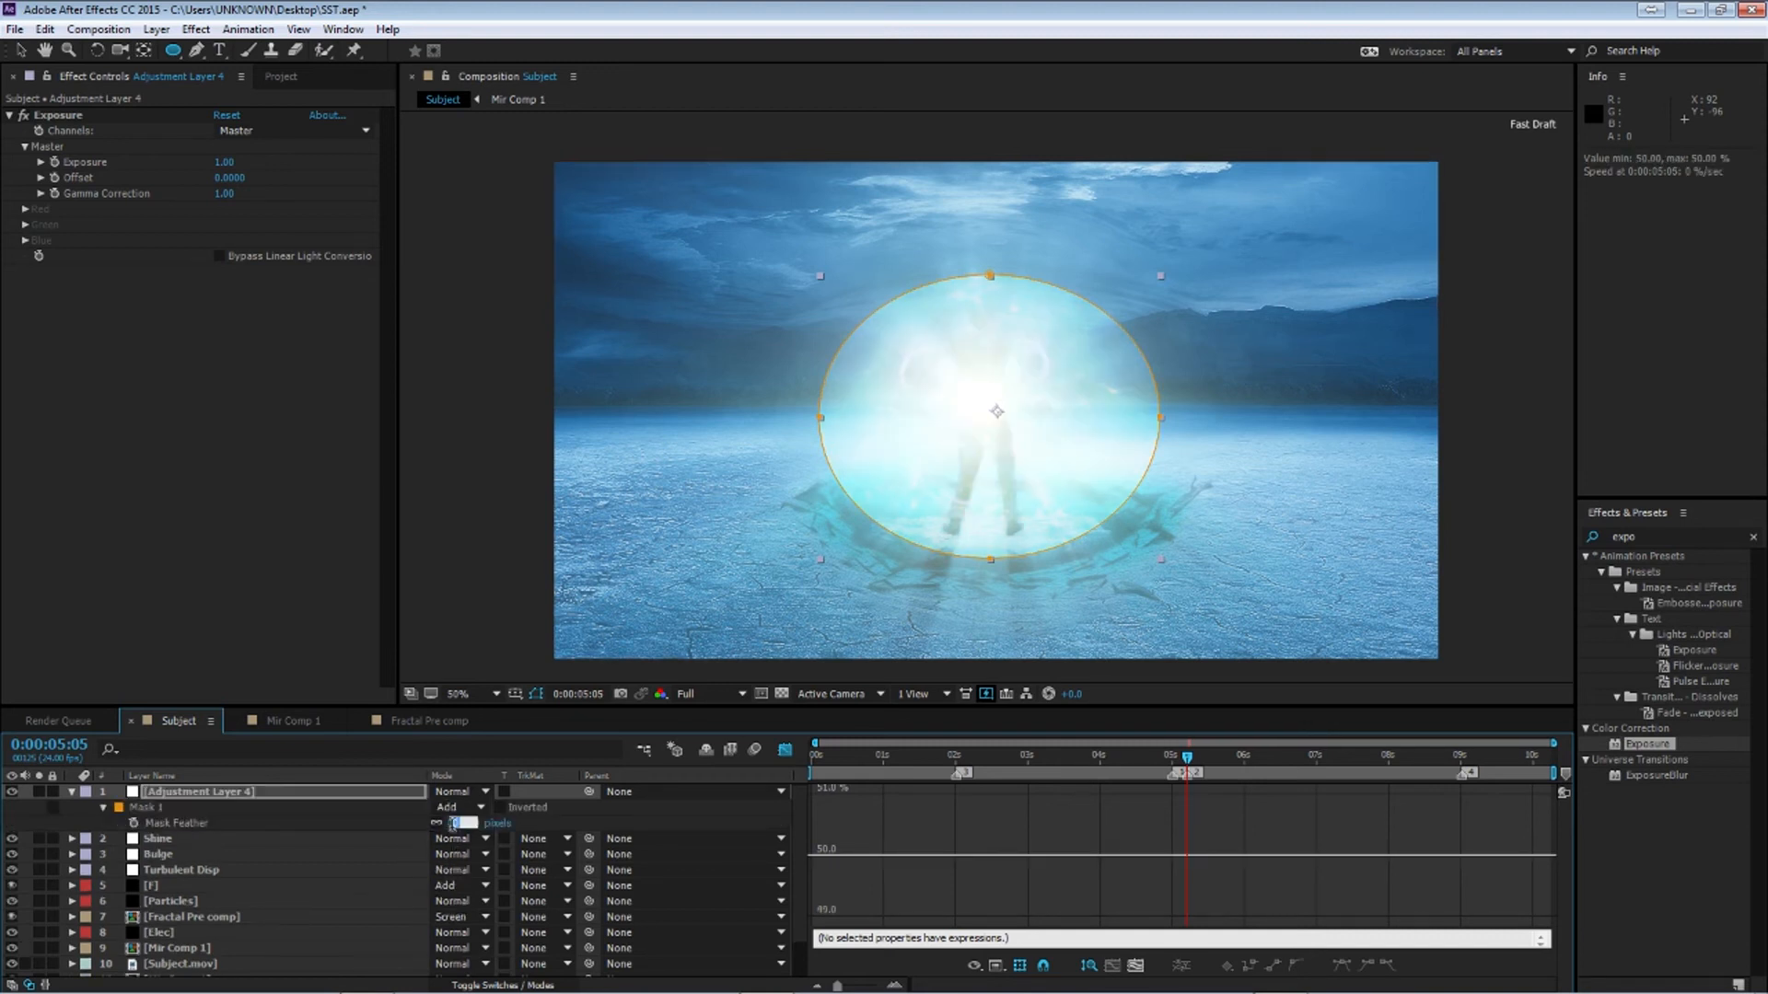
type("150")
key("Return")
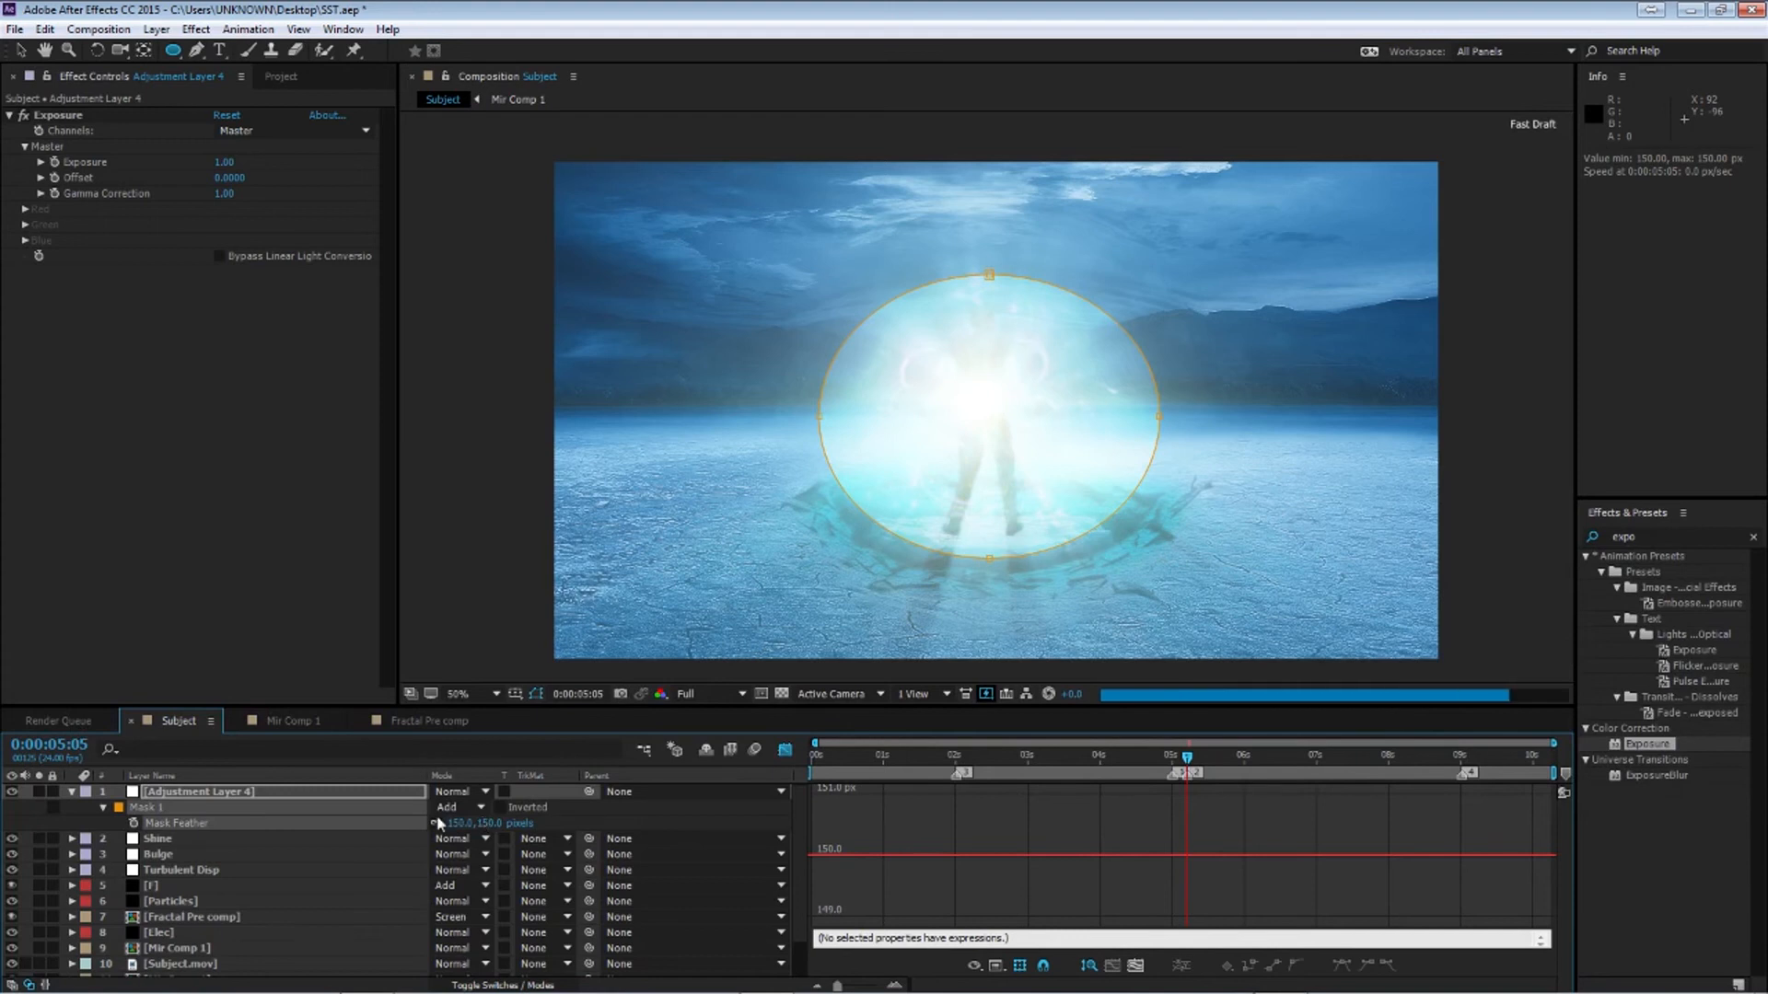
Reselect the adjustment layer and set its Opacity to 25%
left_click(267, 879)
left_click(391, 792)
key("t")
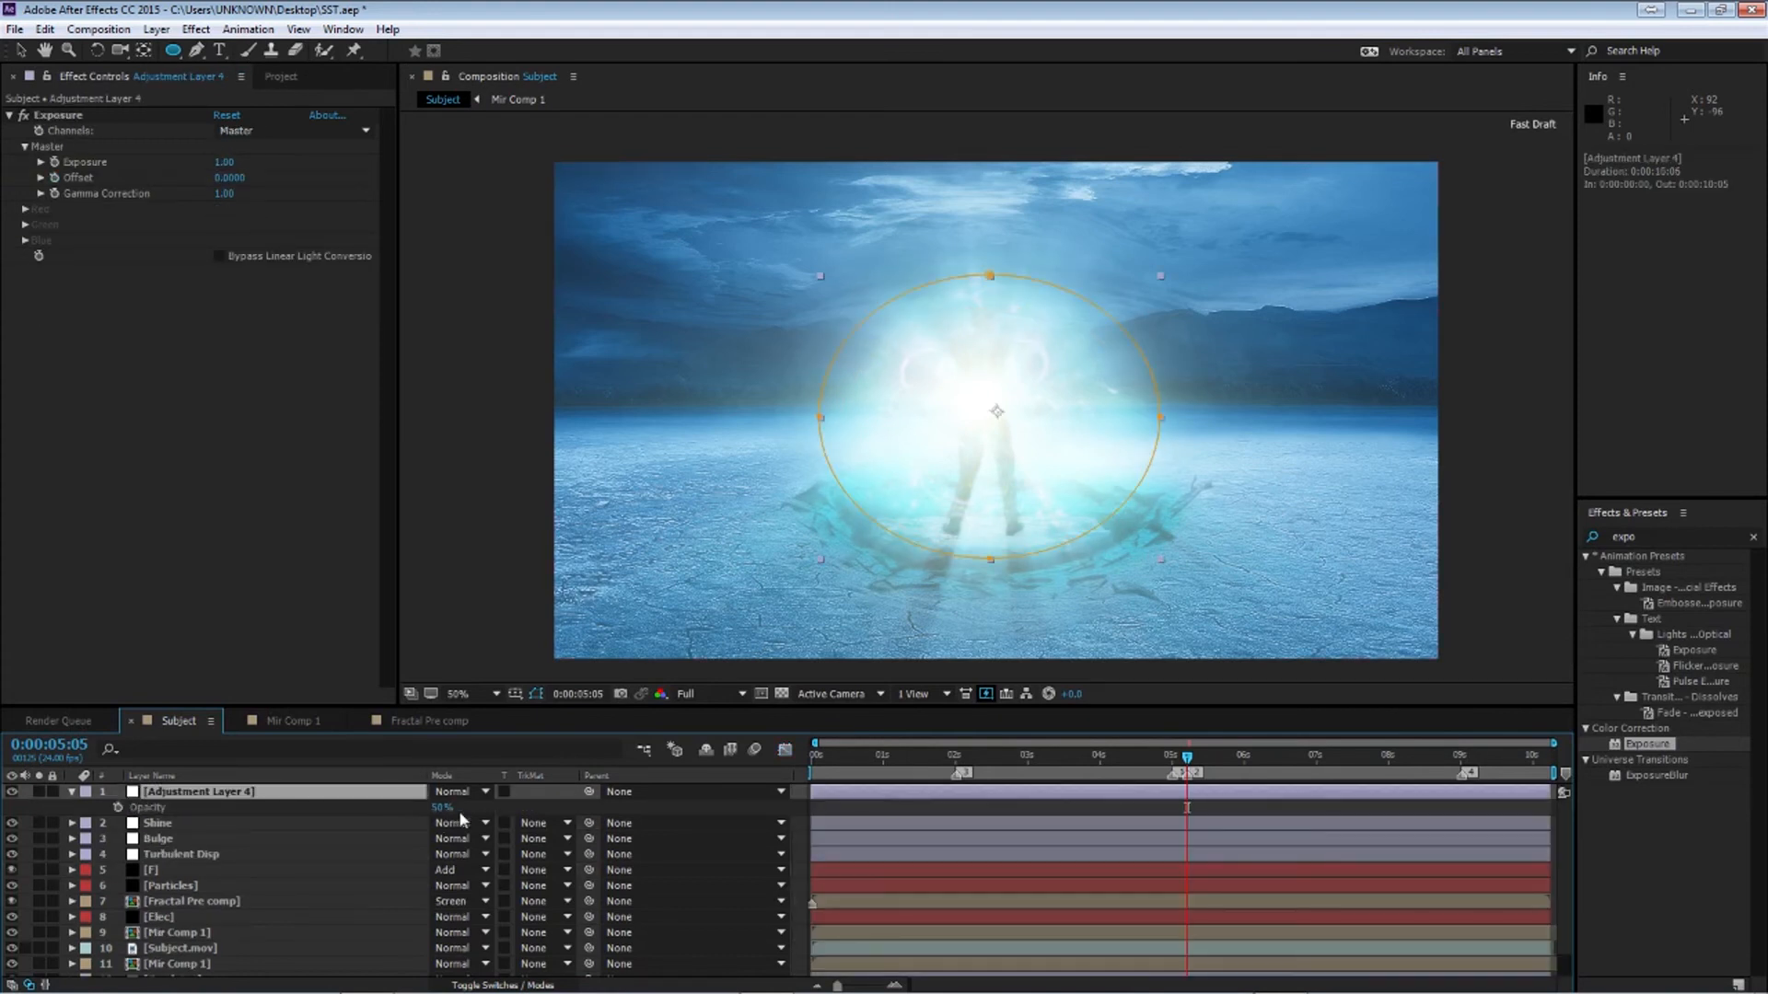
left_click(443, 809)
type("250")
key("Return")
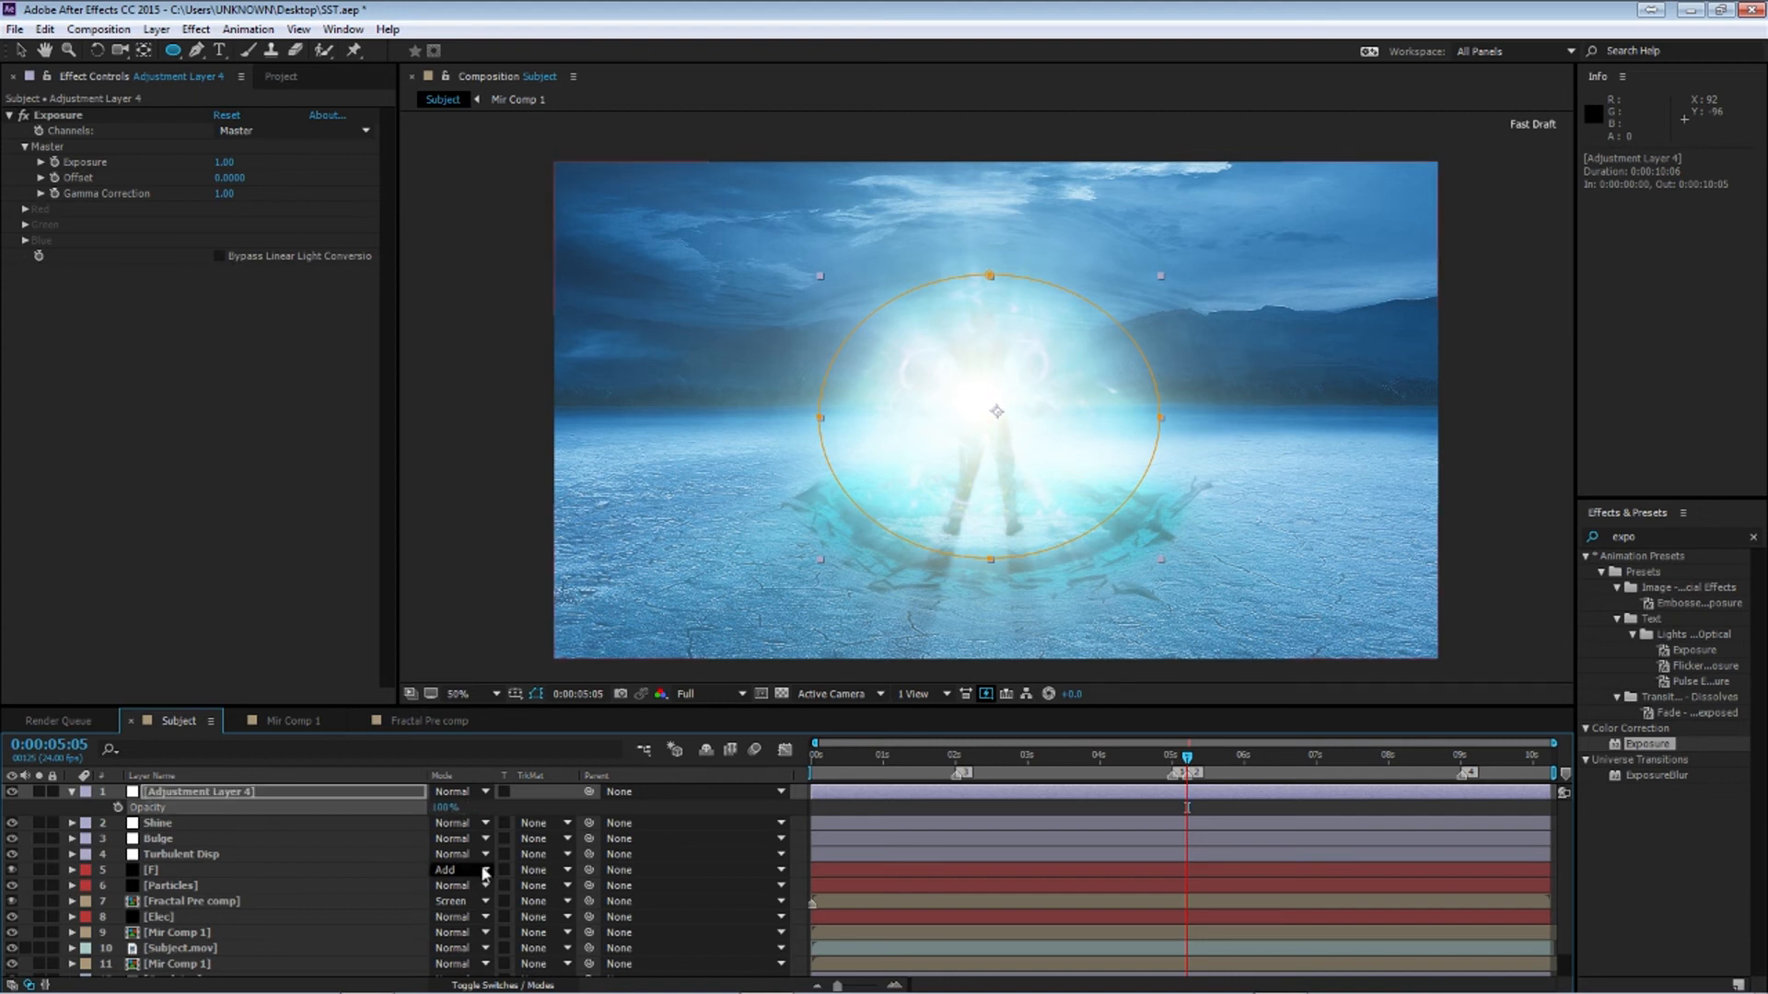
left_click(447, 807)
type("25")
key("Return")
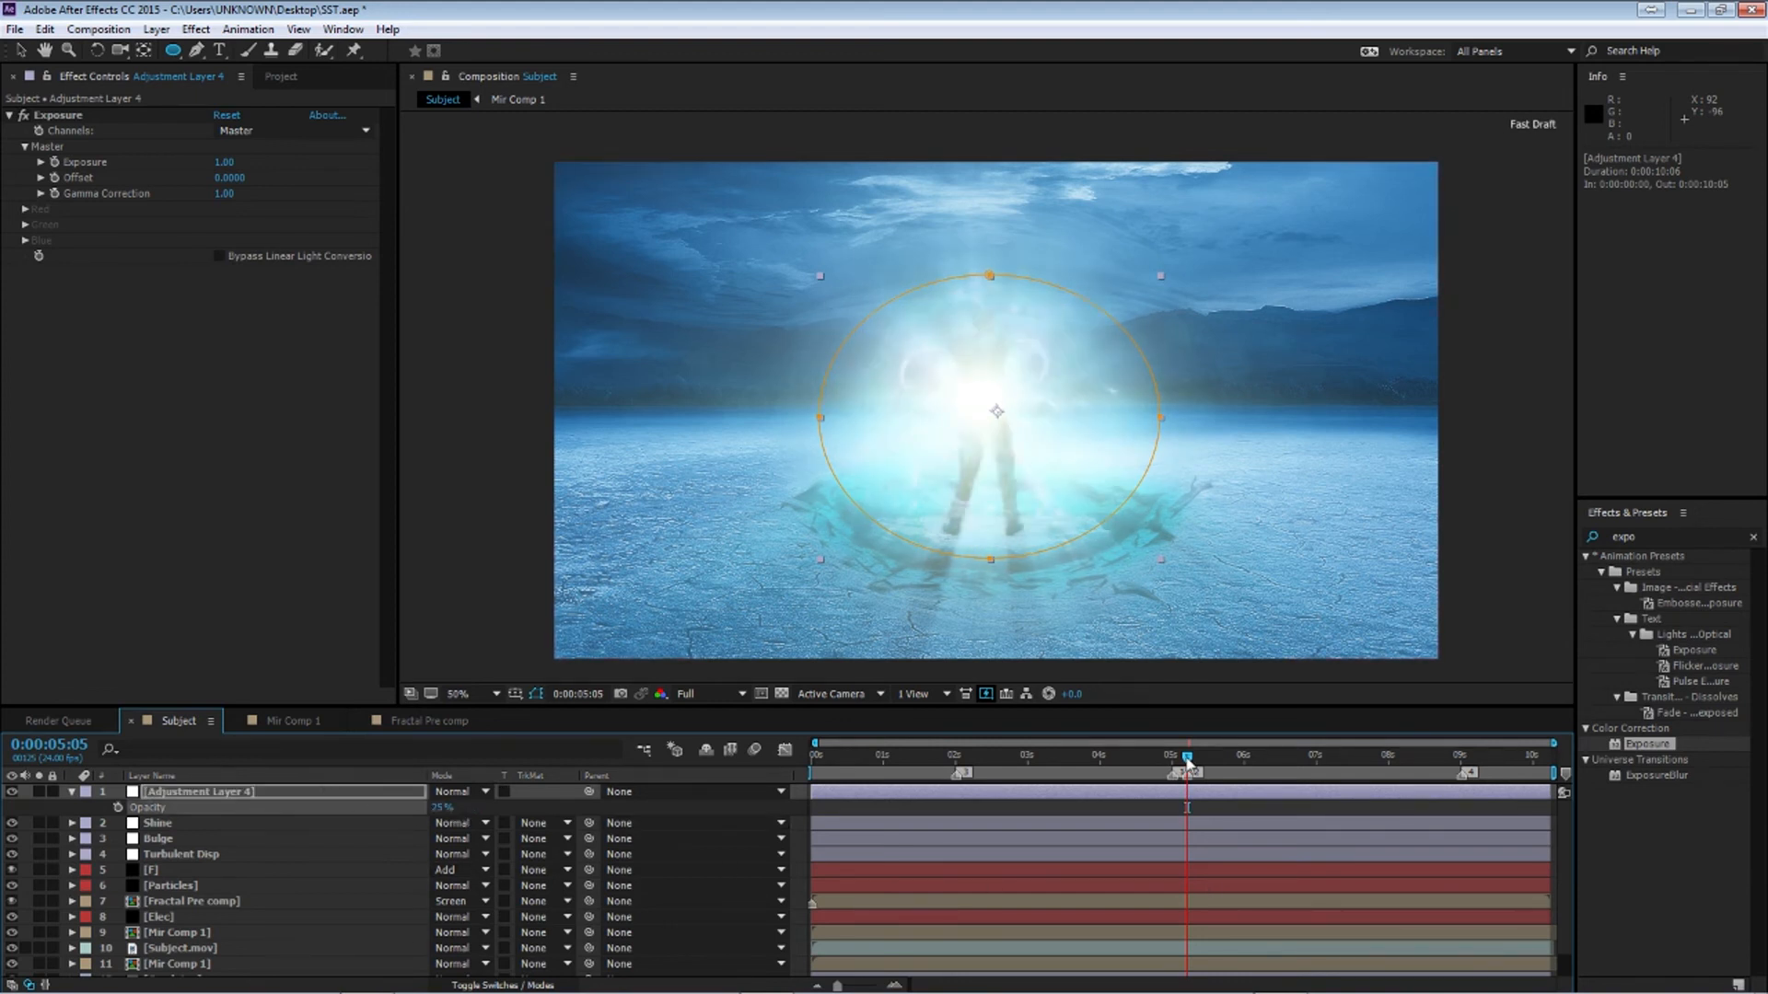
Keyframe the adjustment layer's Opacity at 5:05, then set Opacity to 0% at the start of the composition
left_click(117, 808)
key("Home")
left_click_drag(440, 808, 6, 779)
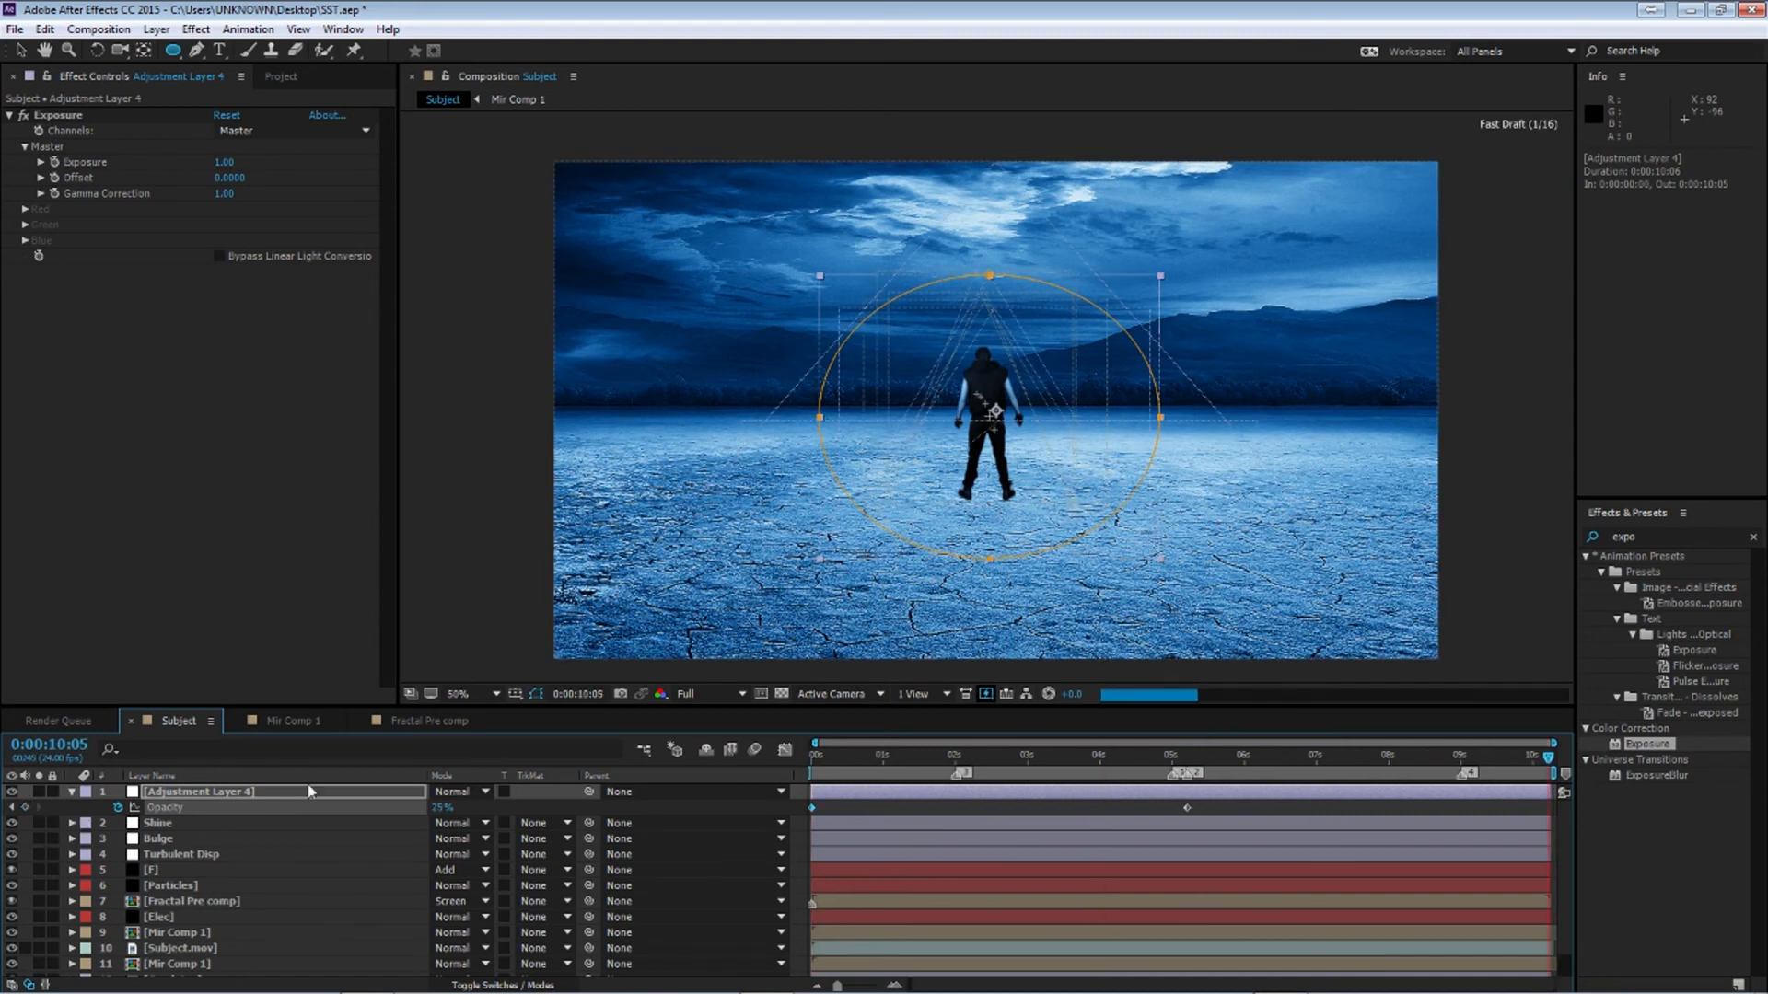
key("End")
key("Home")
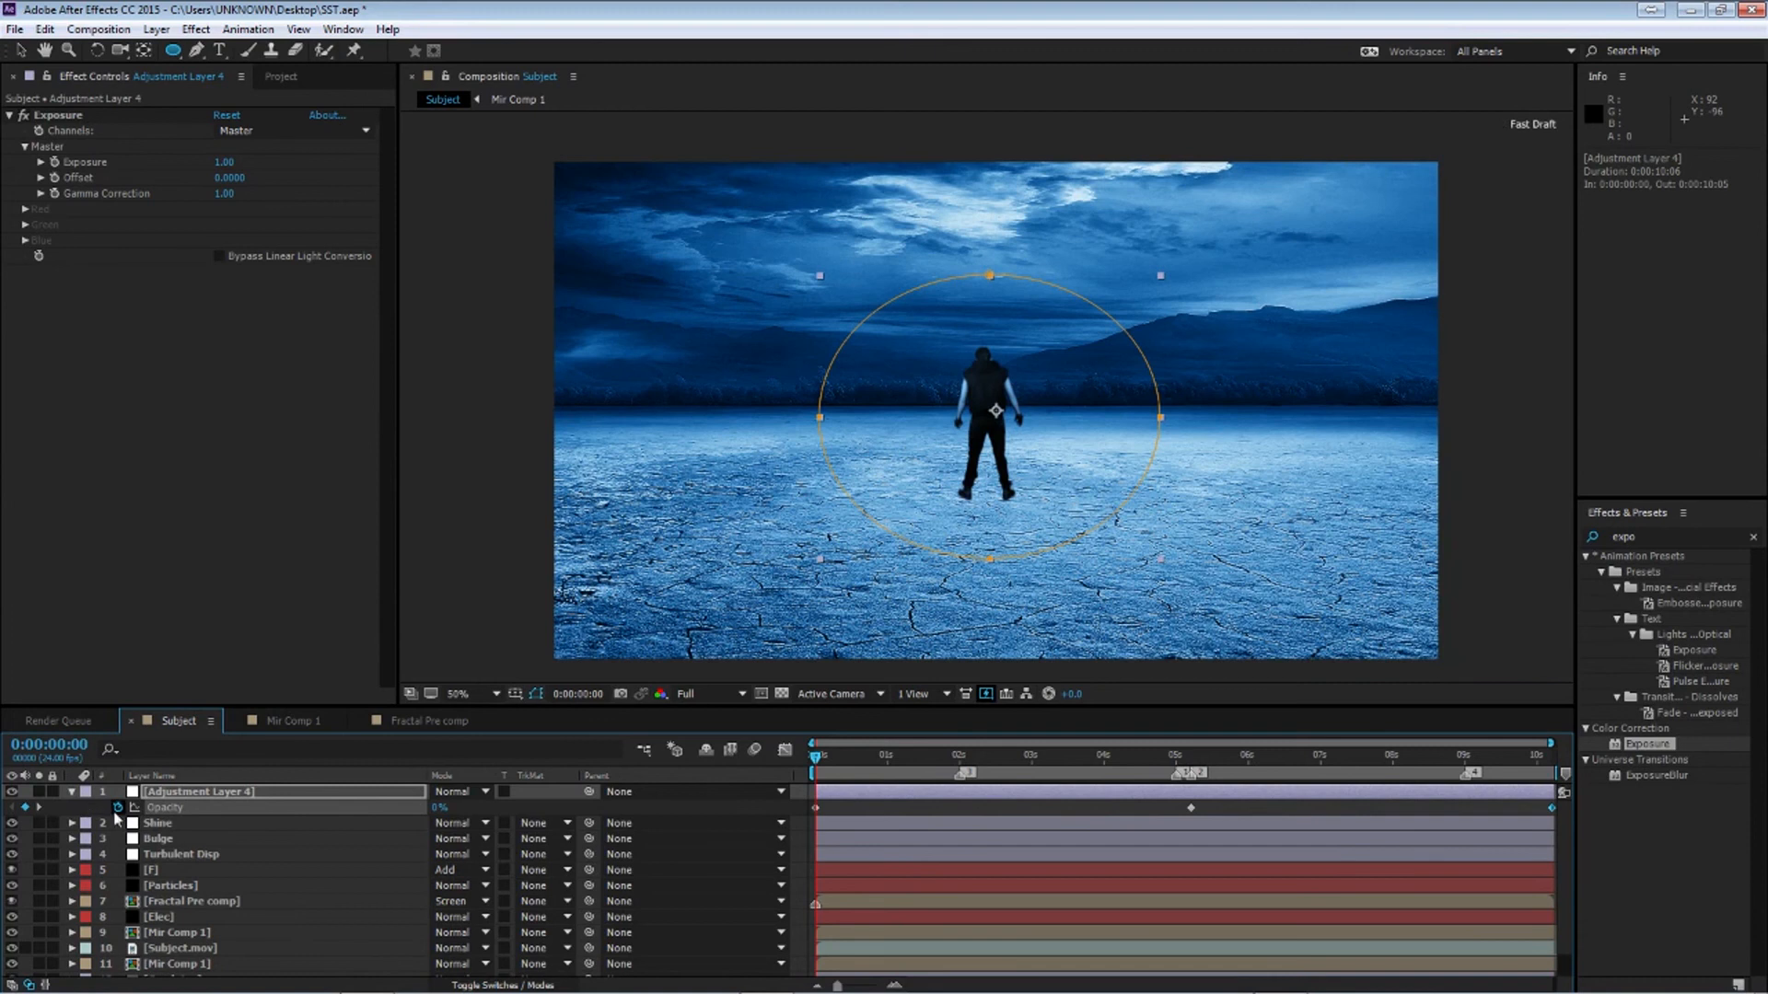
Add an Opacity expression on the adjustment layer beginning with wiggle
left_click(117, 807, "alt")
type("w")
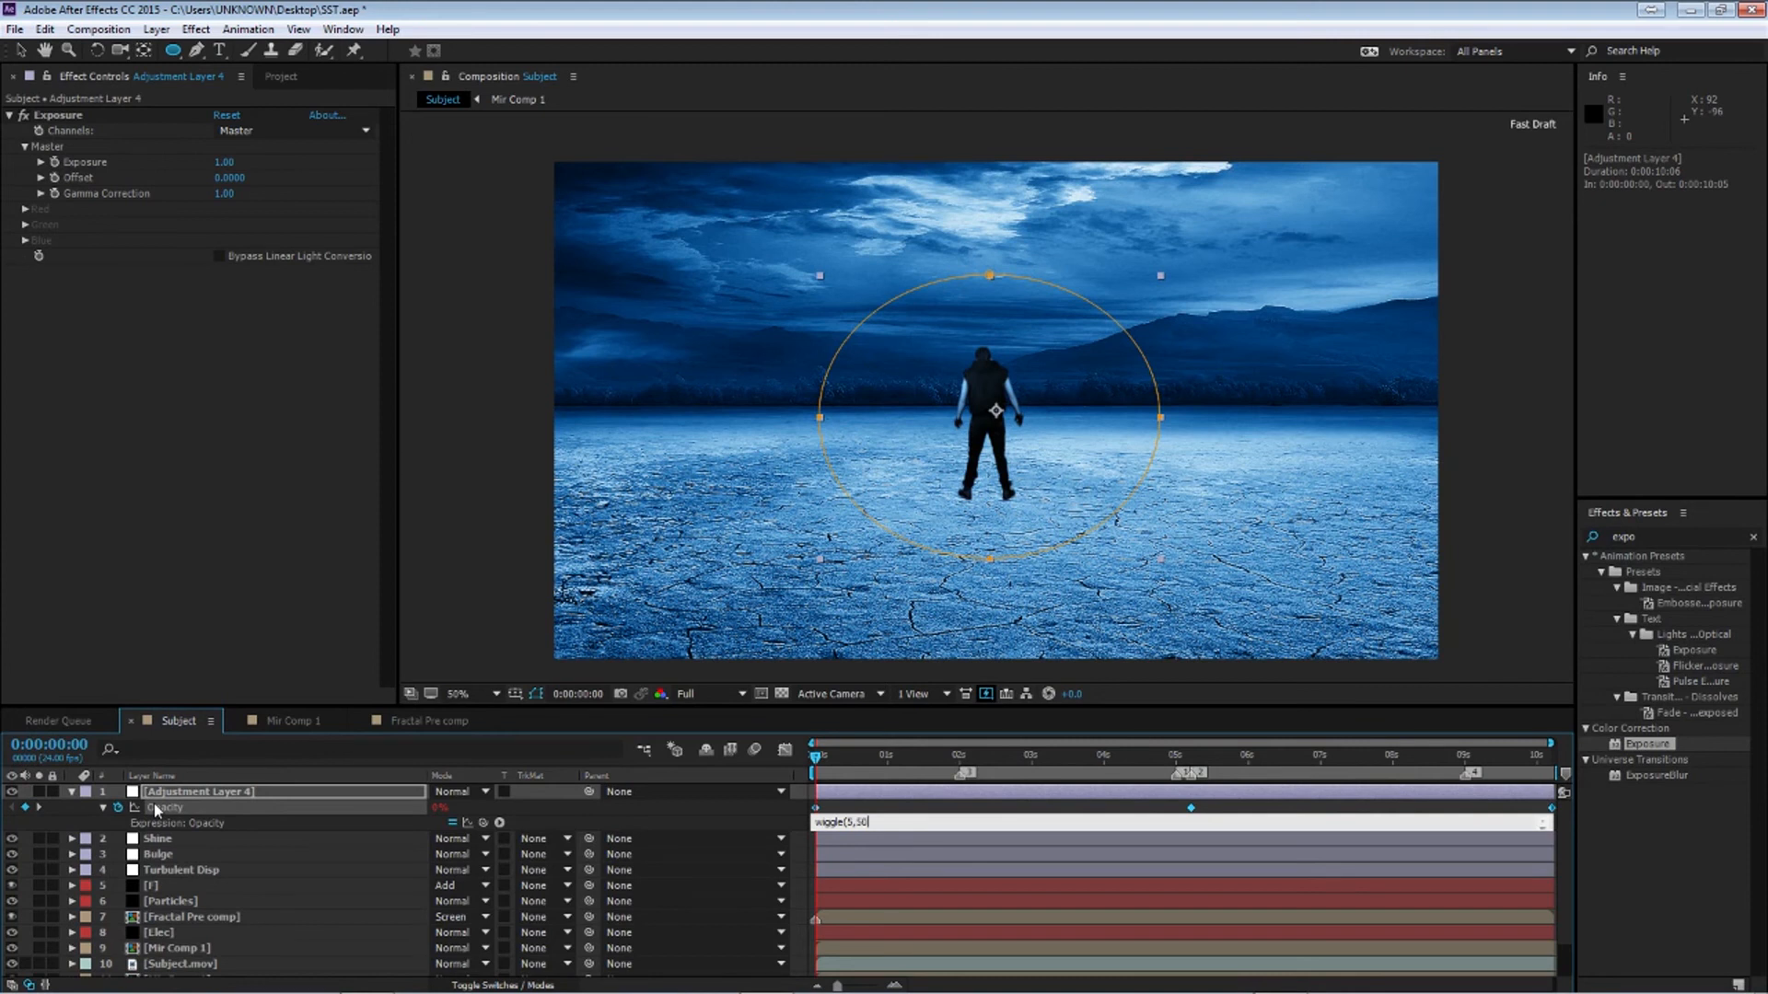
Confirm the adjustment layer's Opacity expression as wiggle(5,50) and deselect it
key("KP_Enter")
key("v")
left_click(863, 790)
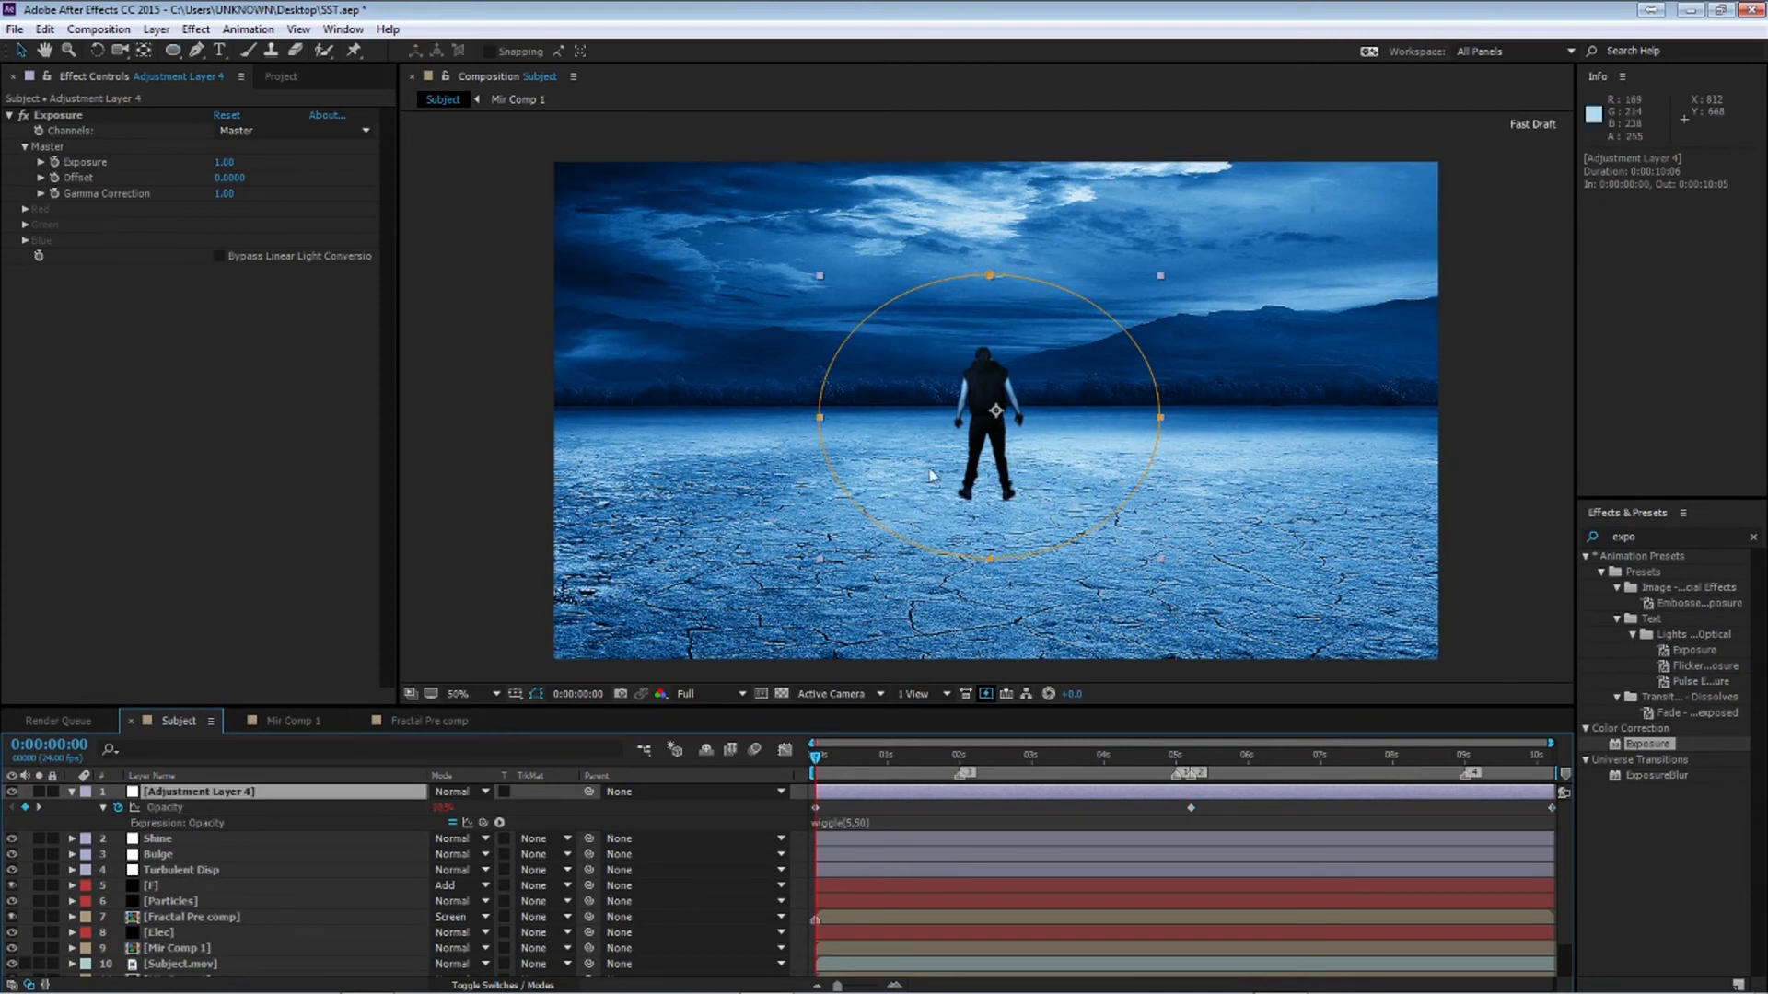
Check the Elec layer's Opacity expression and set the adjustment layer's Opacity expression to wiggle(7.5,100)
scroll(373, 847, "down", 1)
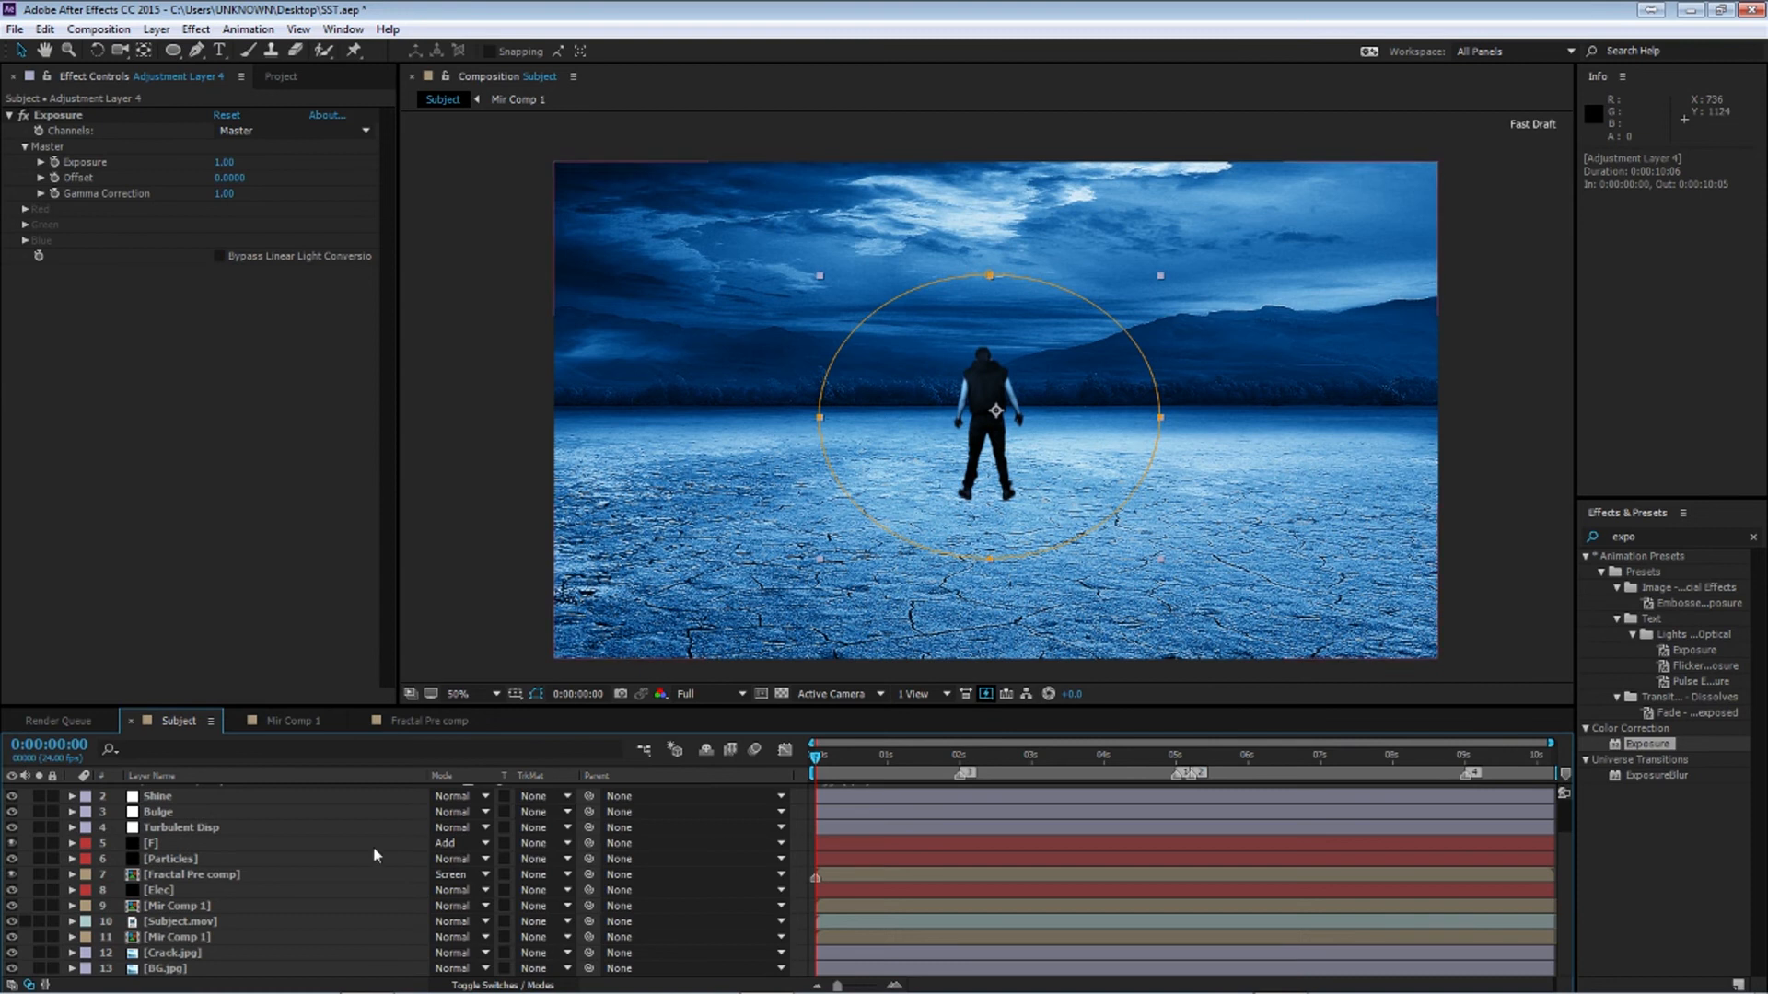
left_click(186, 891)
key("e")
key("e")
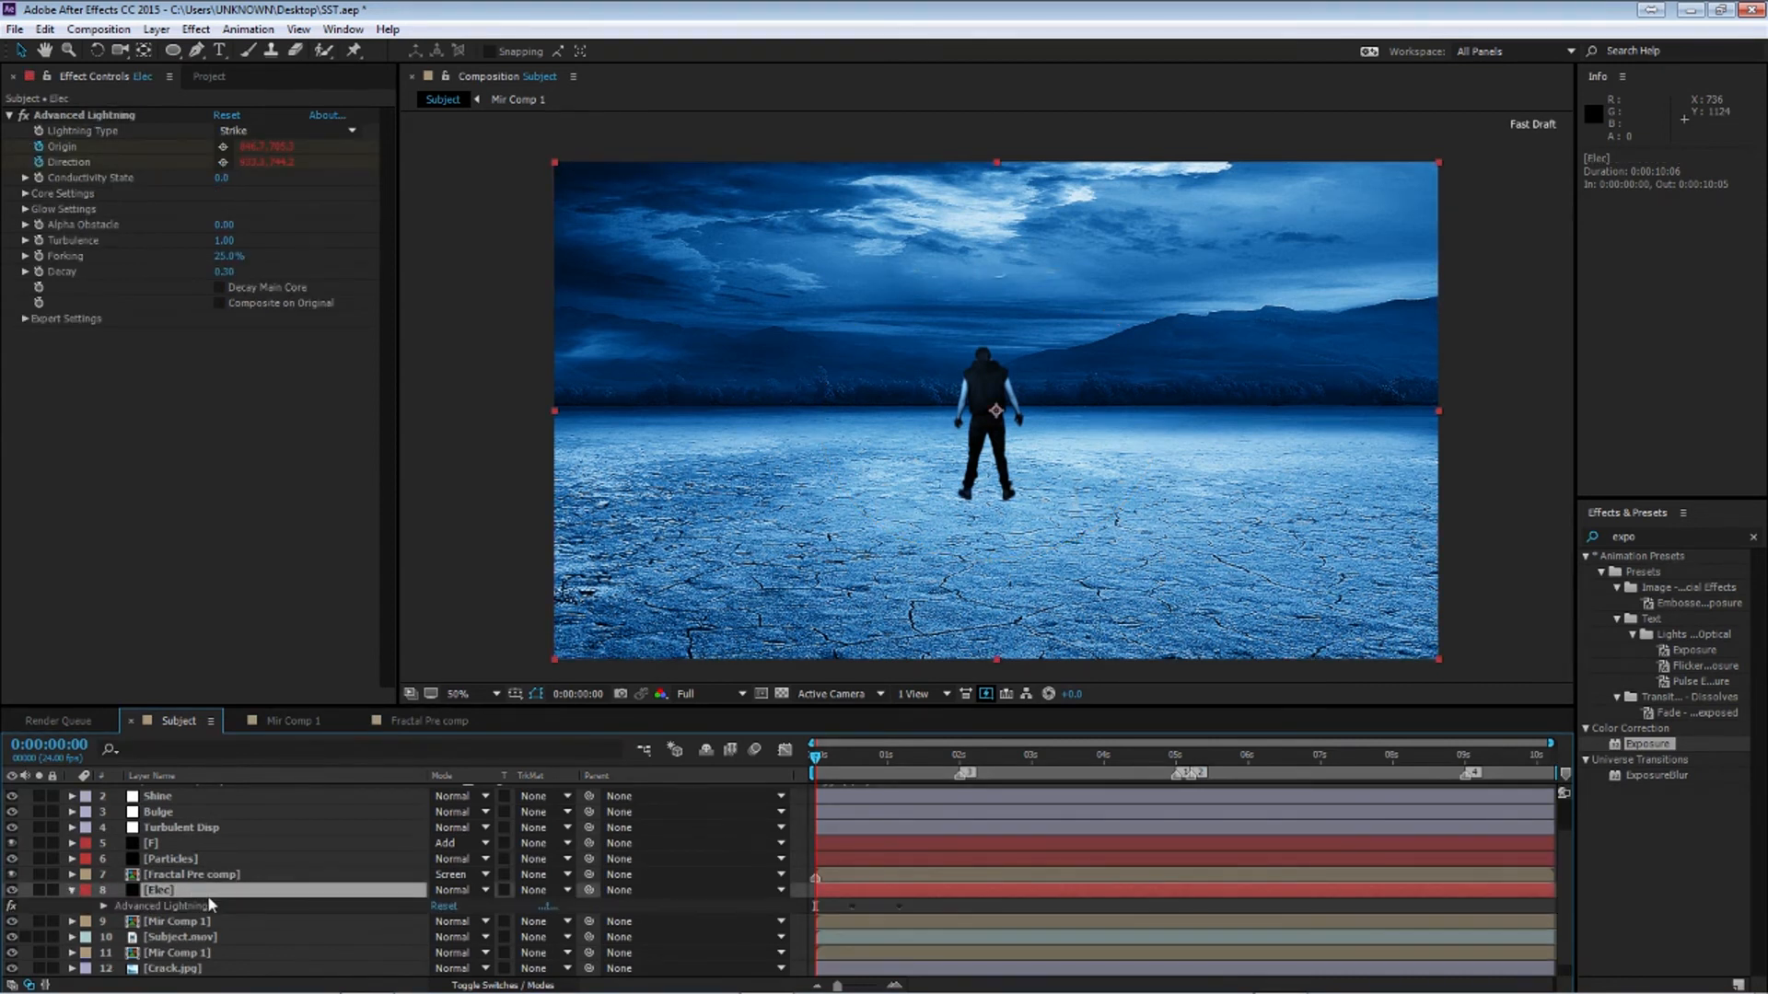
scroll(853, 940, "down", 2)
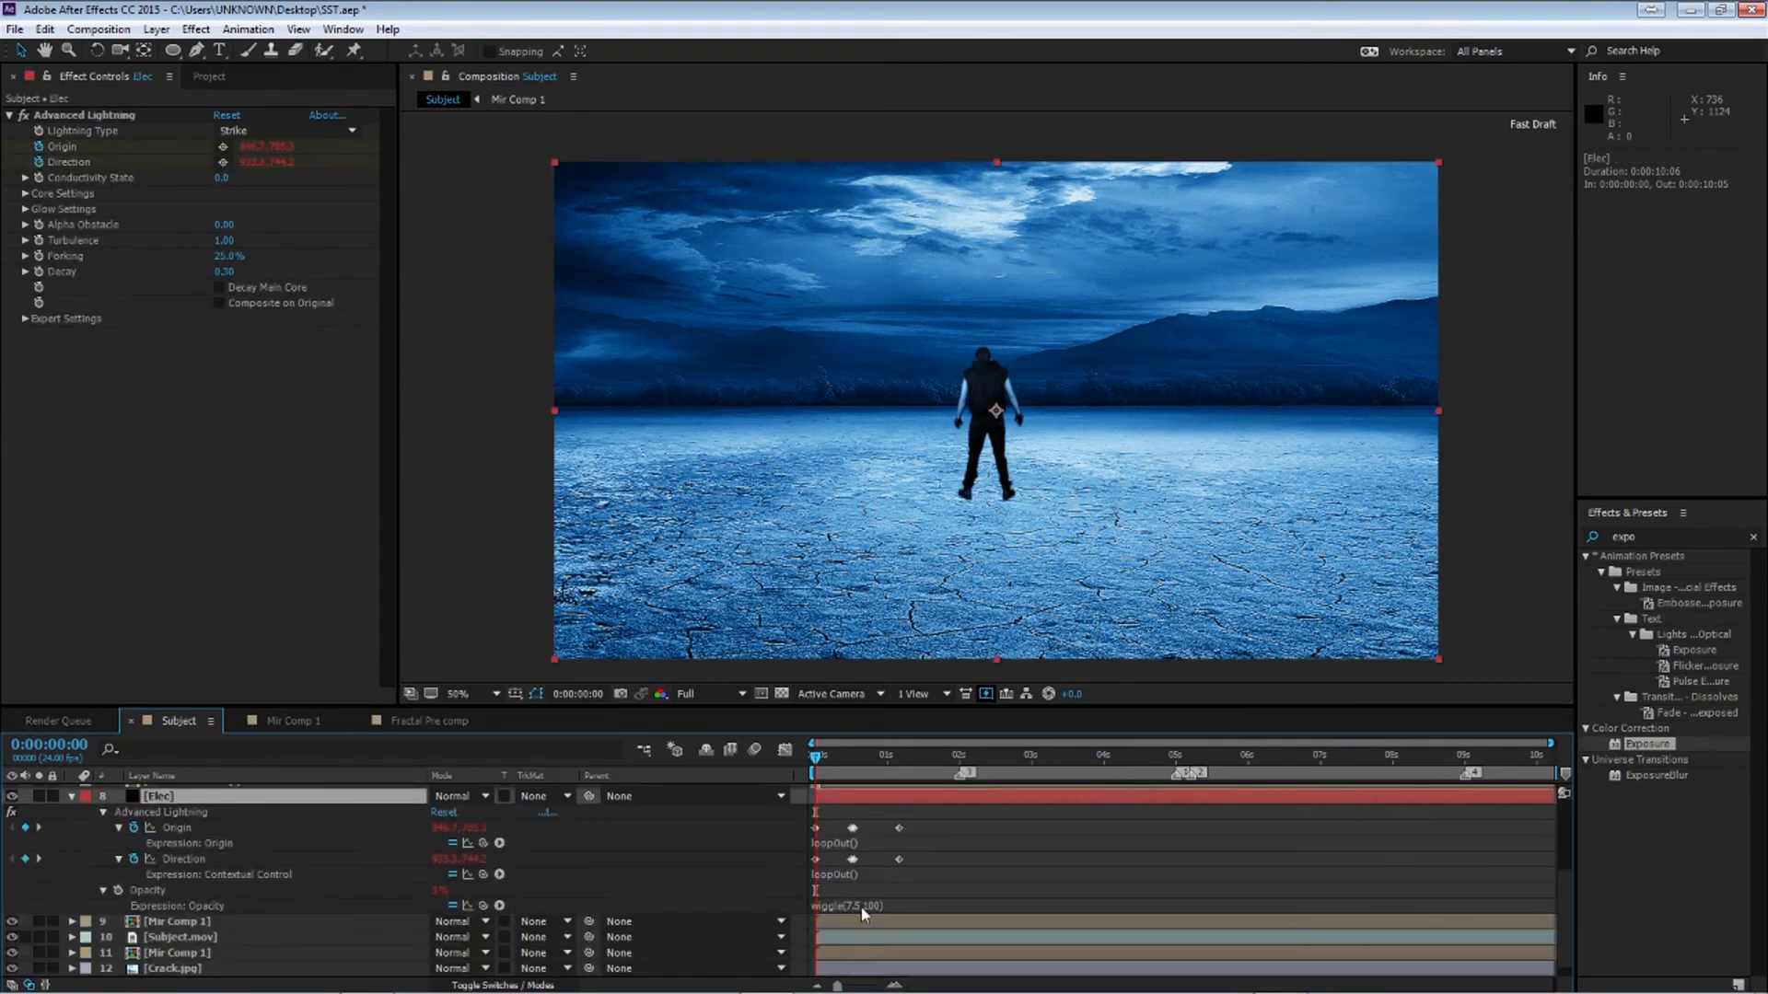
left_click(846, 907)
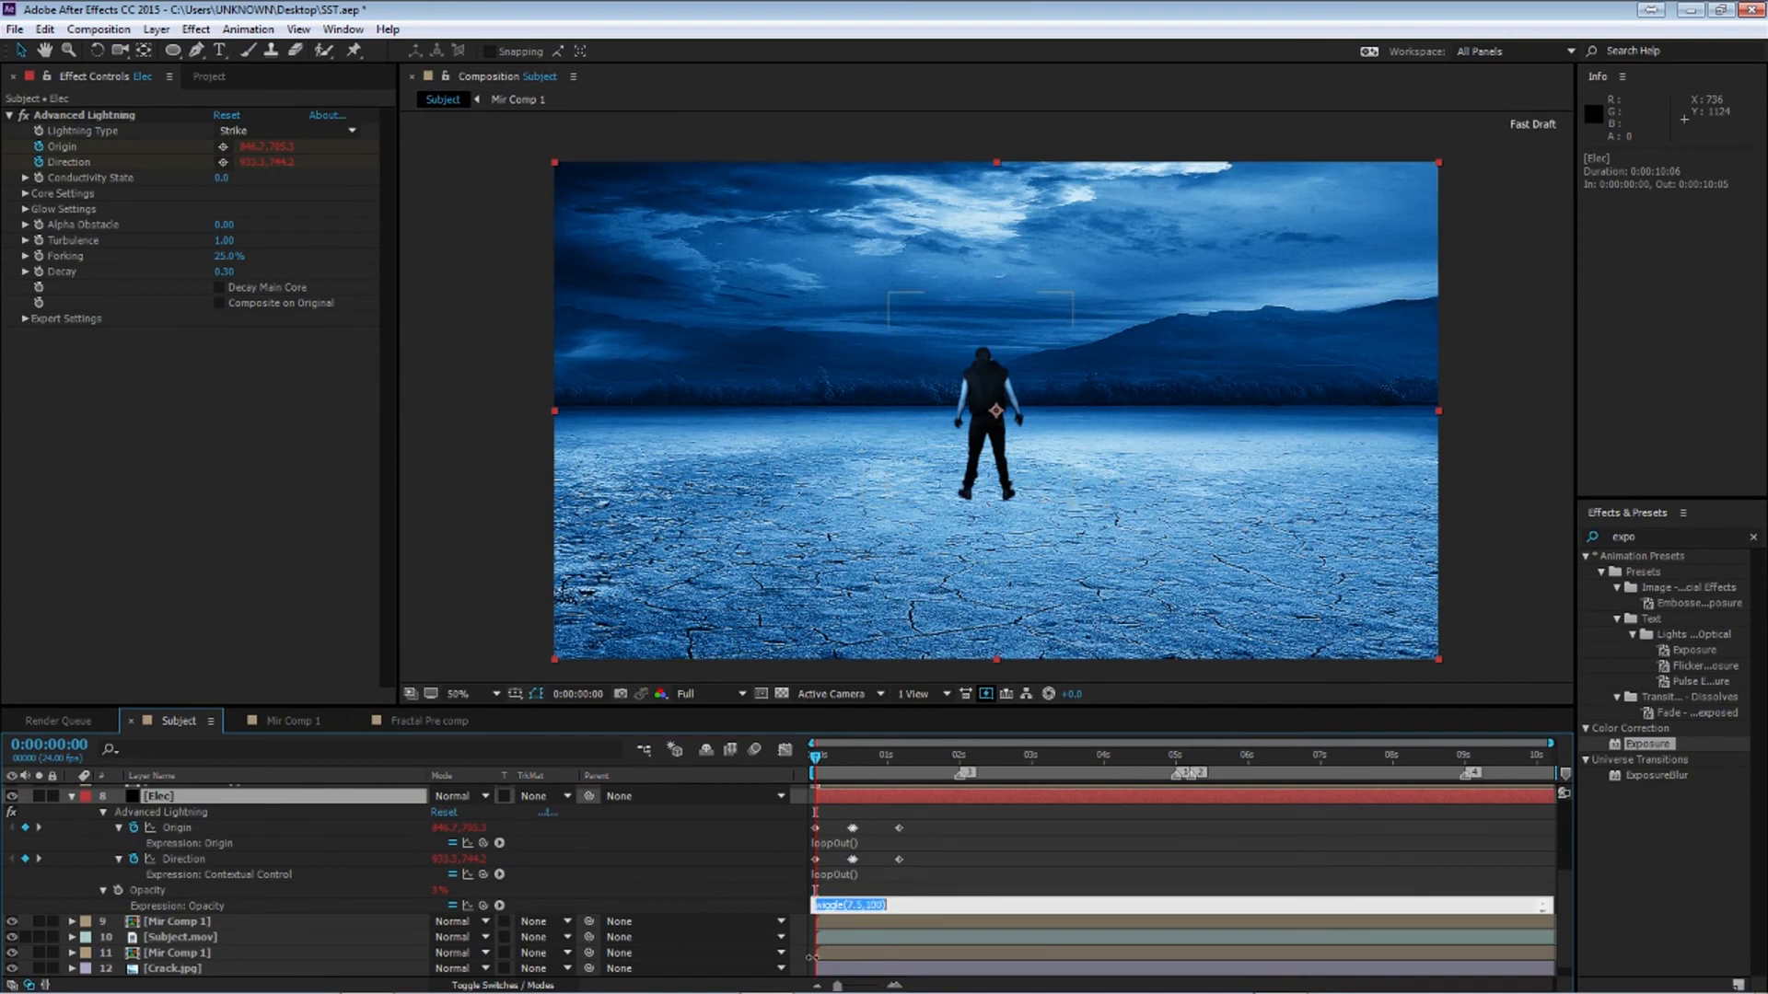
scroll(810, 958, "up", 2)
left_click(840, 822)
type("wiggle(7.5,100)")
left_click(827, 782)
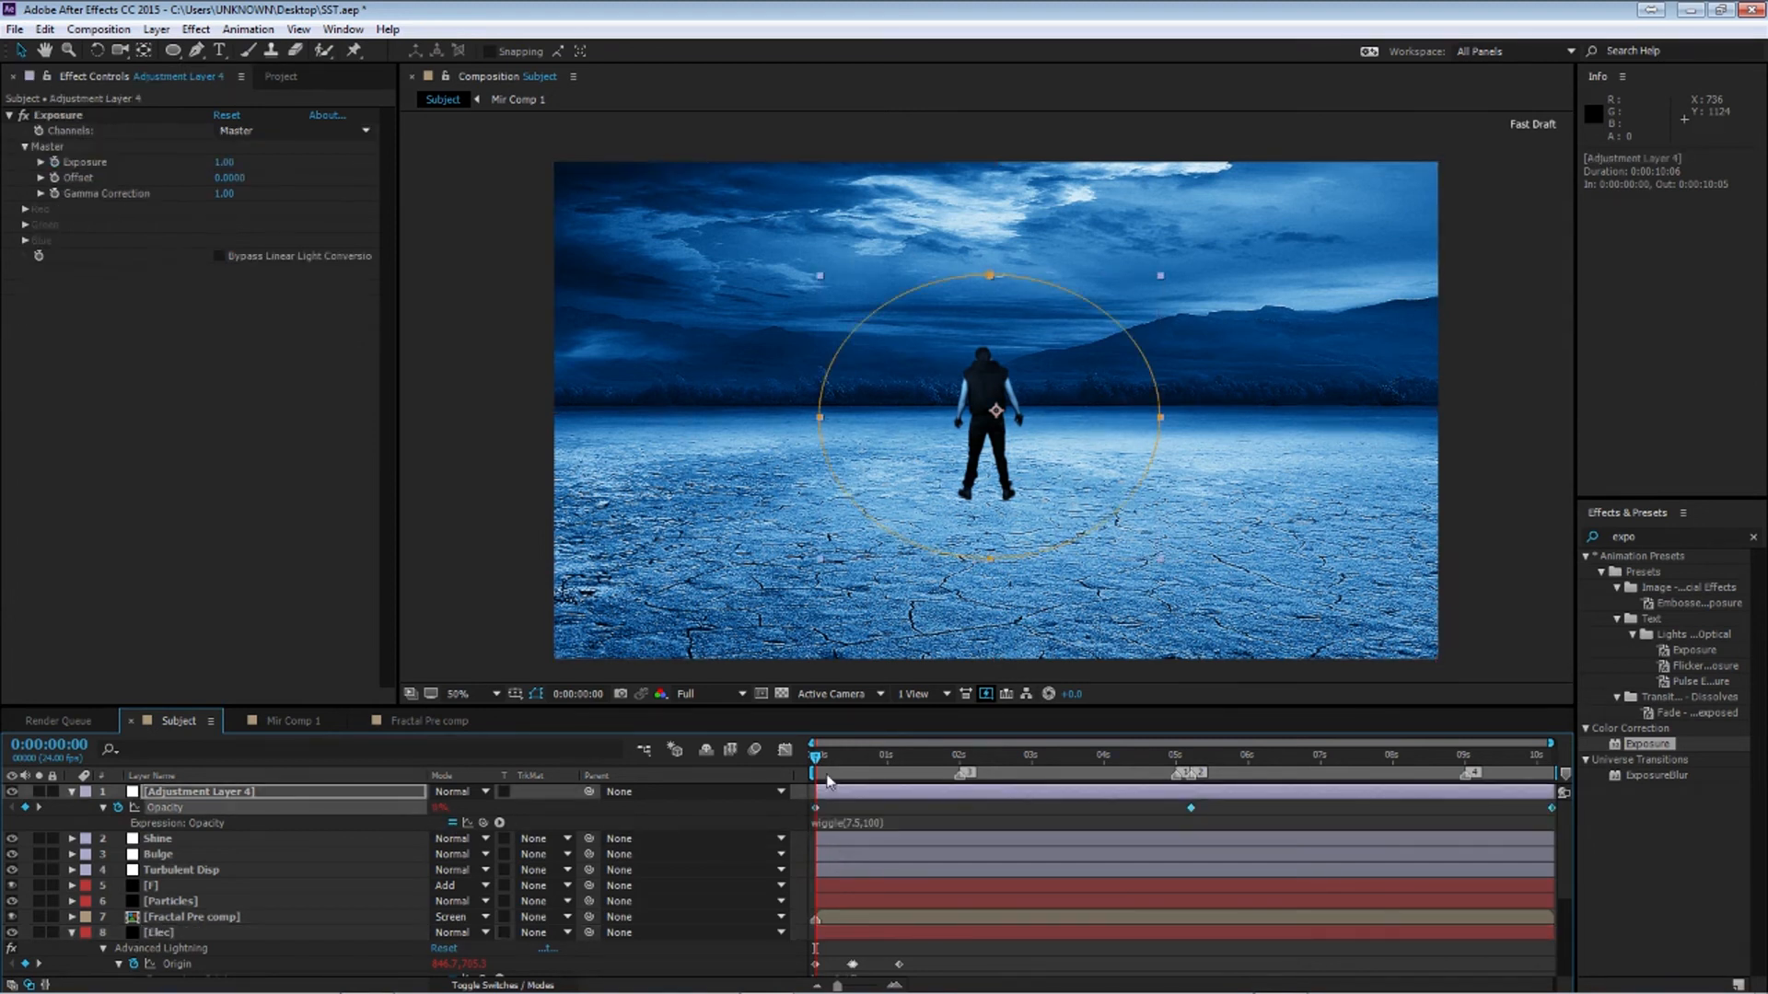
Solo the adjustment layer, Elec, Subject.mov and BG layers to preview the exposure glow around 5:00
left_click(72, 792)
left_click(72, 901)
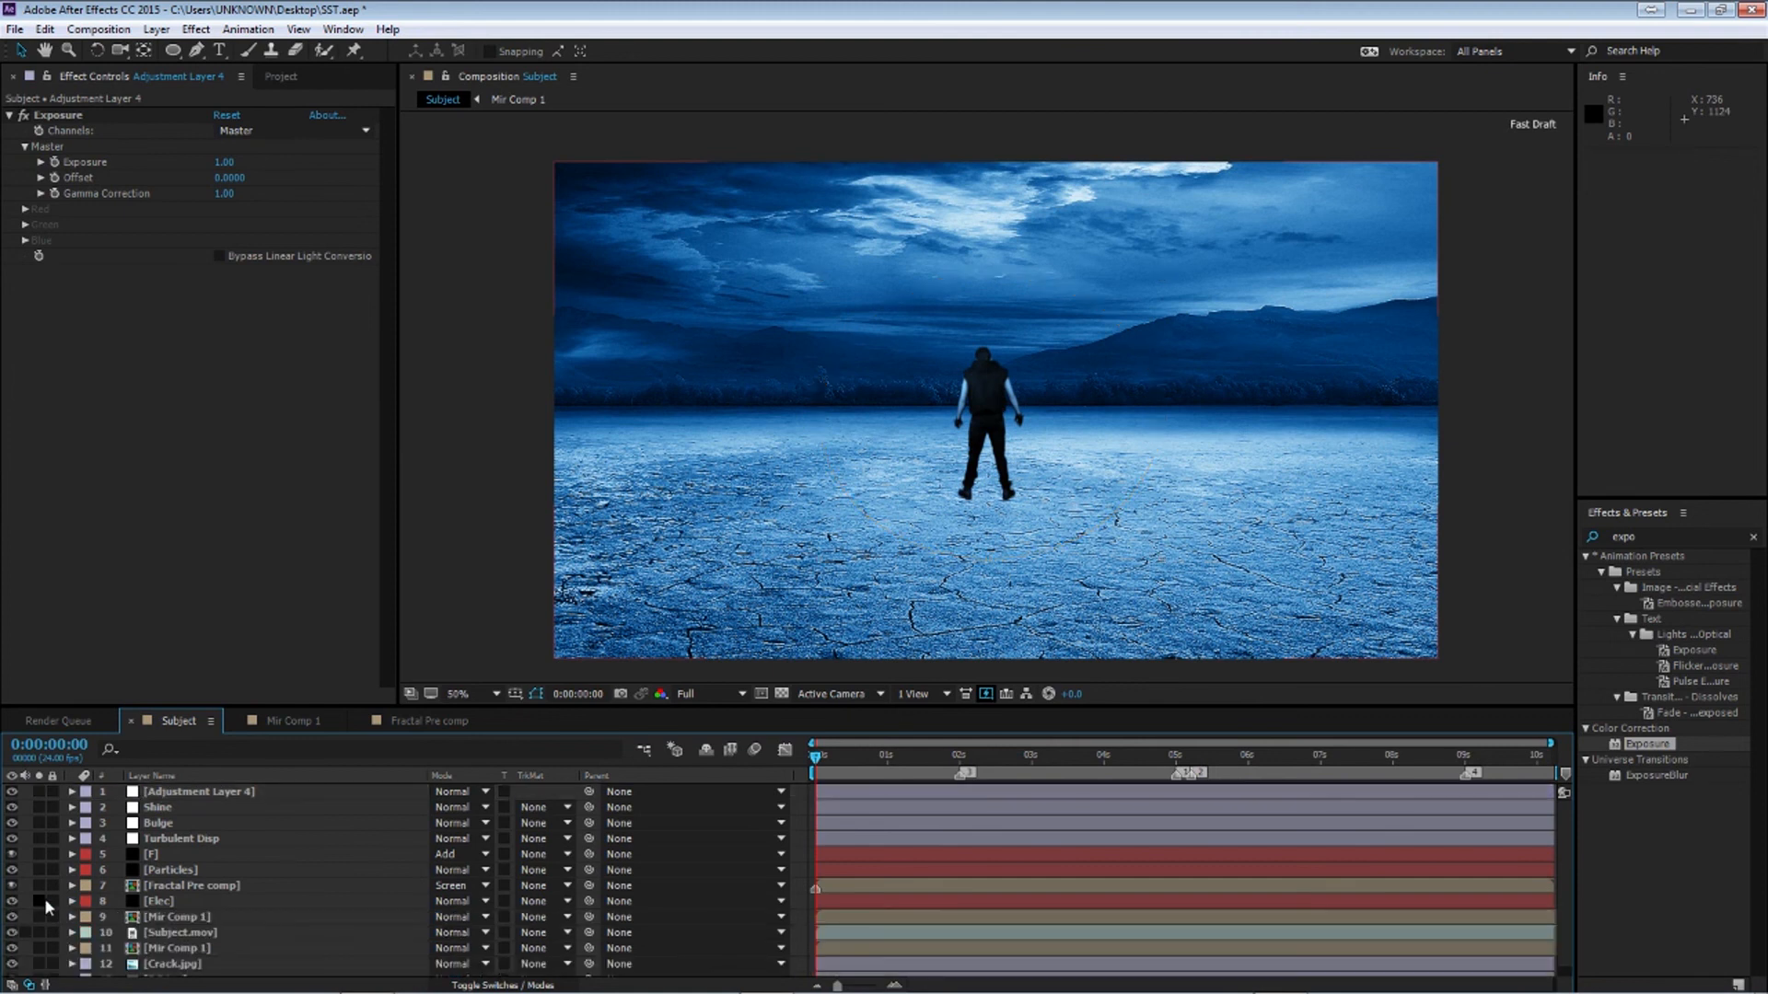
left_click(43, 900)
left_click(39, 789)
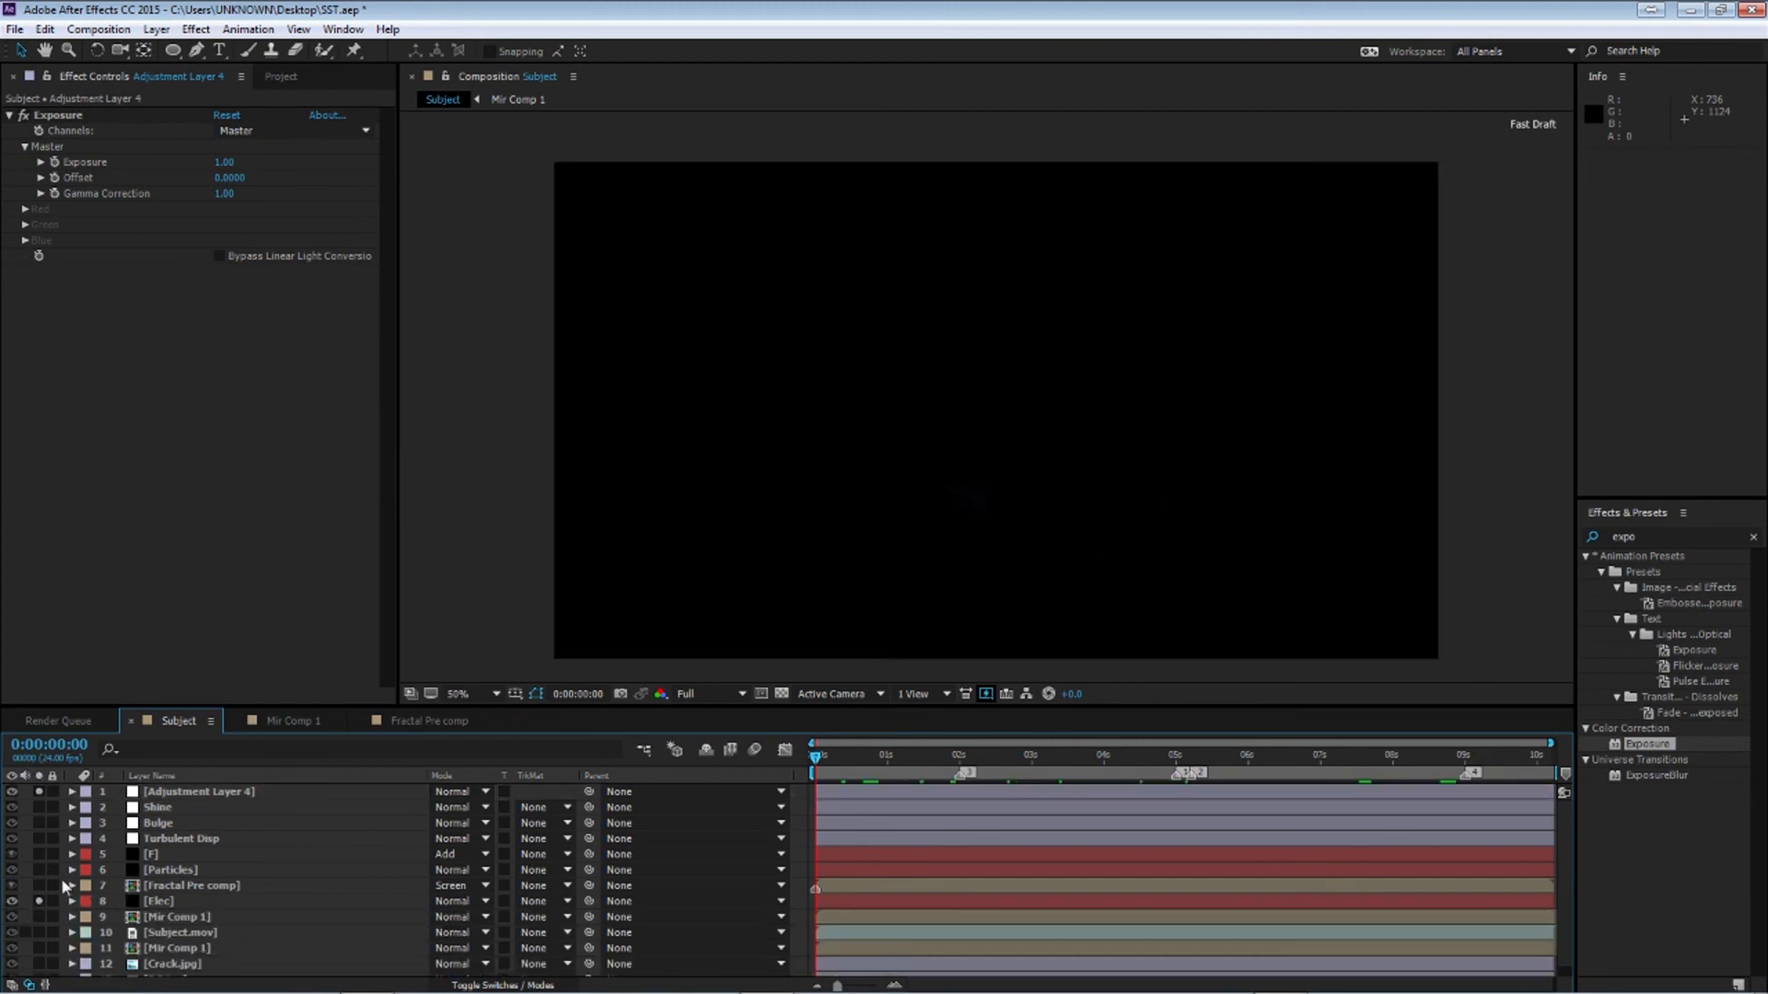
left_click(38, 933)
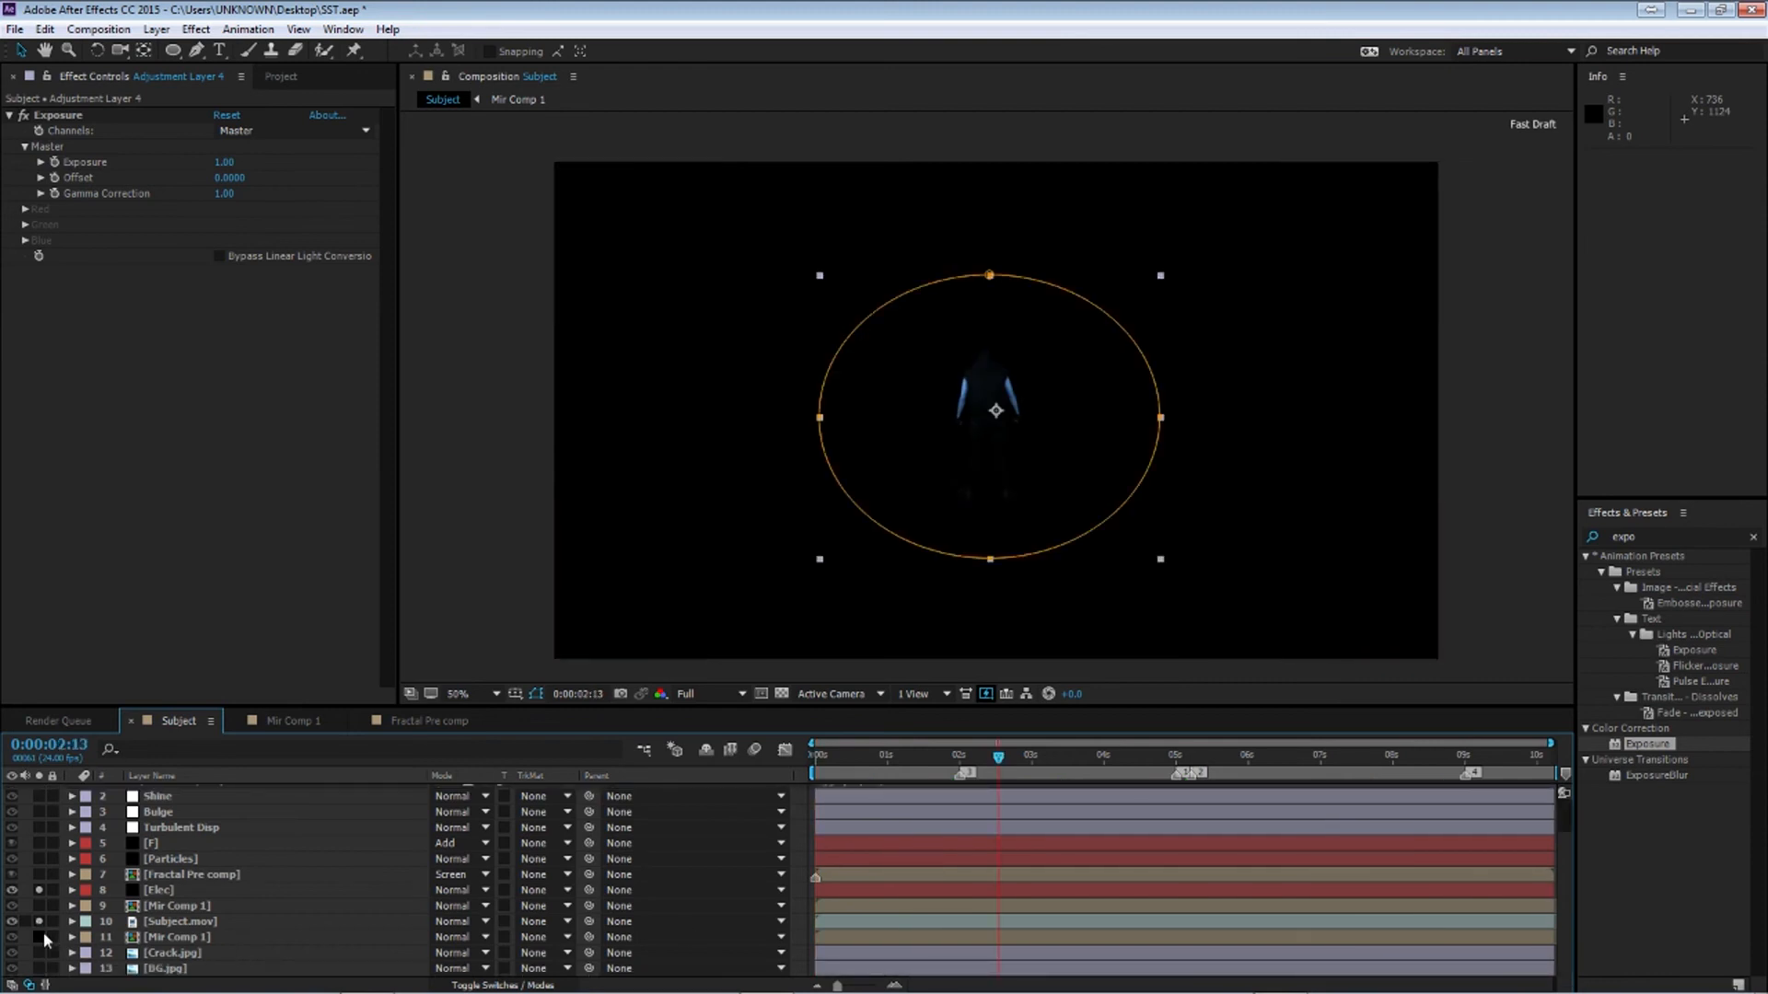
left_click(38, 969)
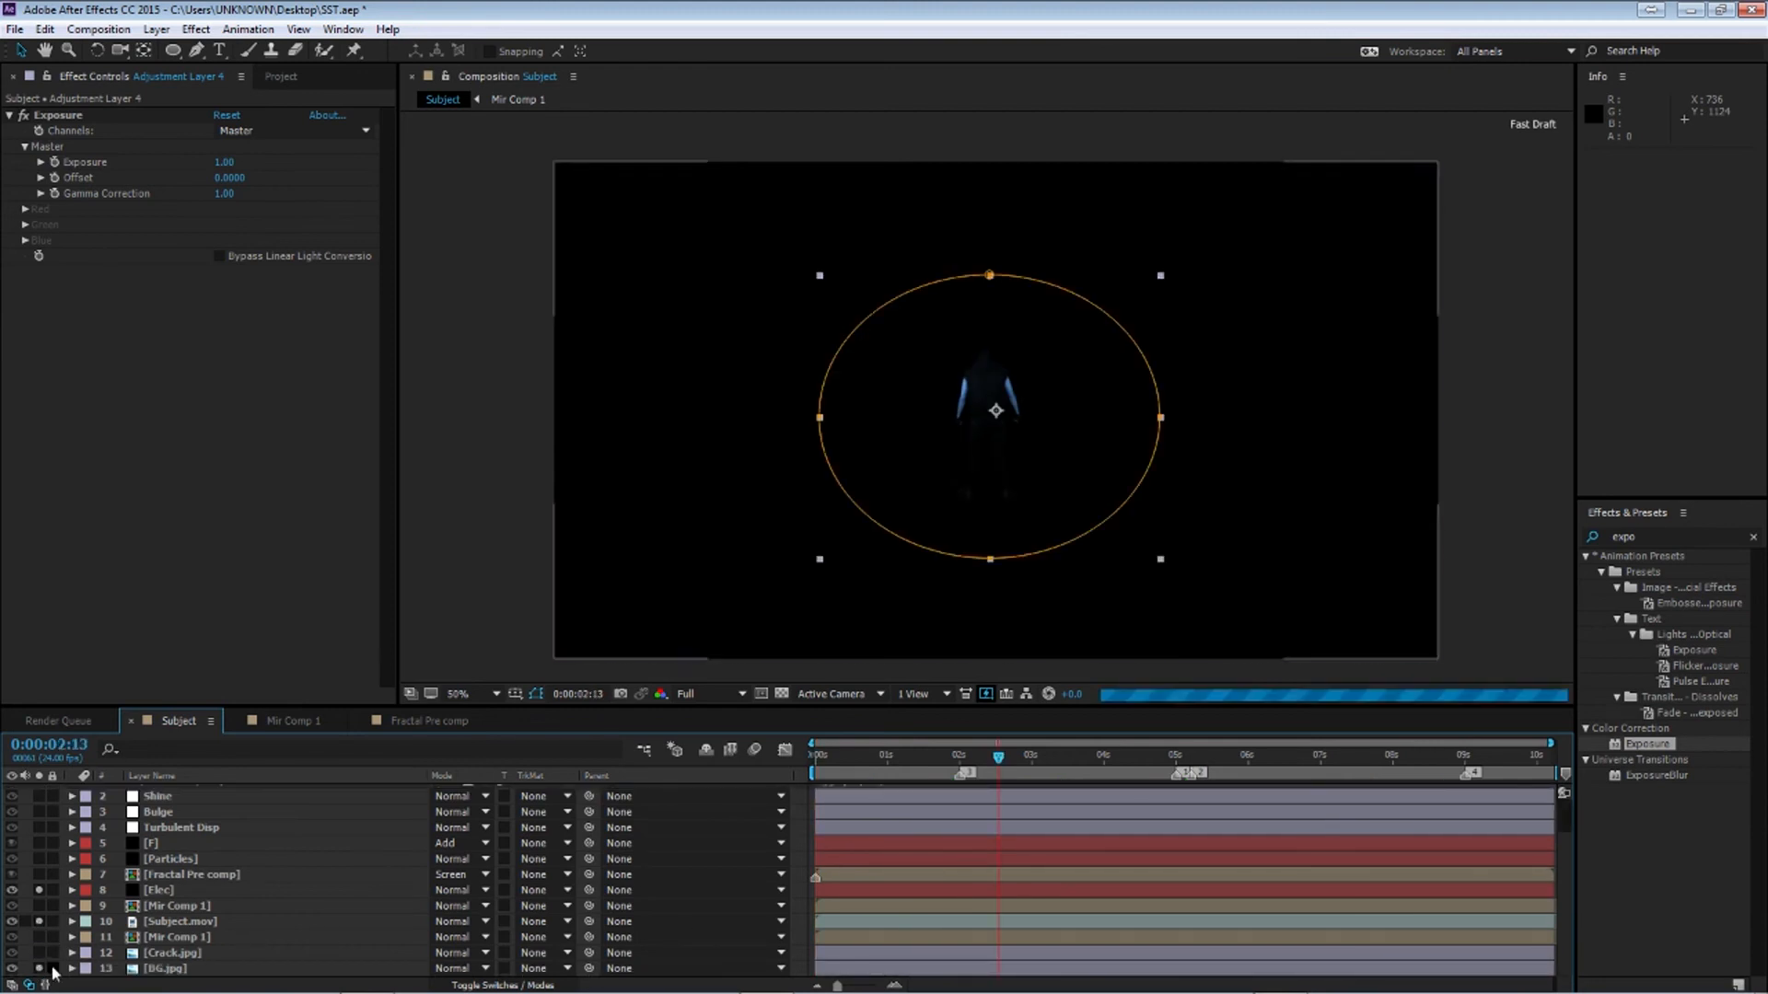
left_click_drag(999, 756, 1199, 766)
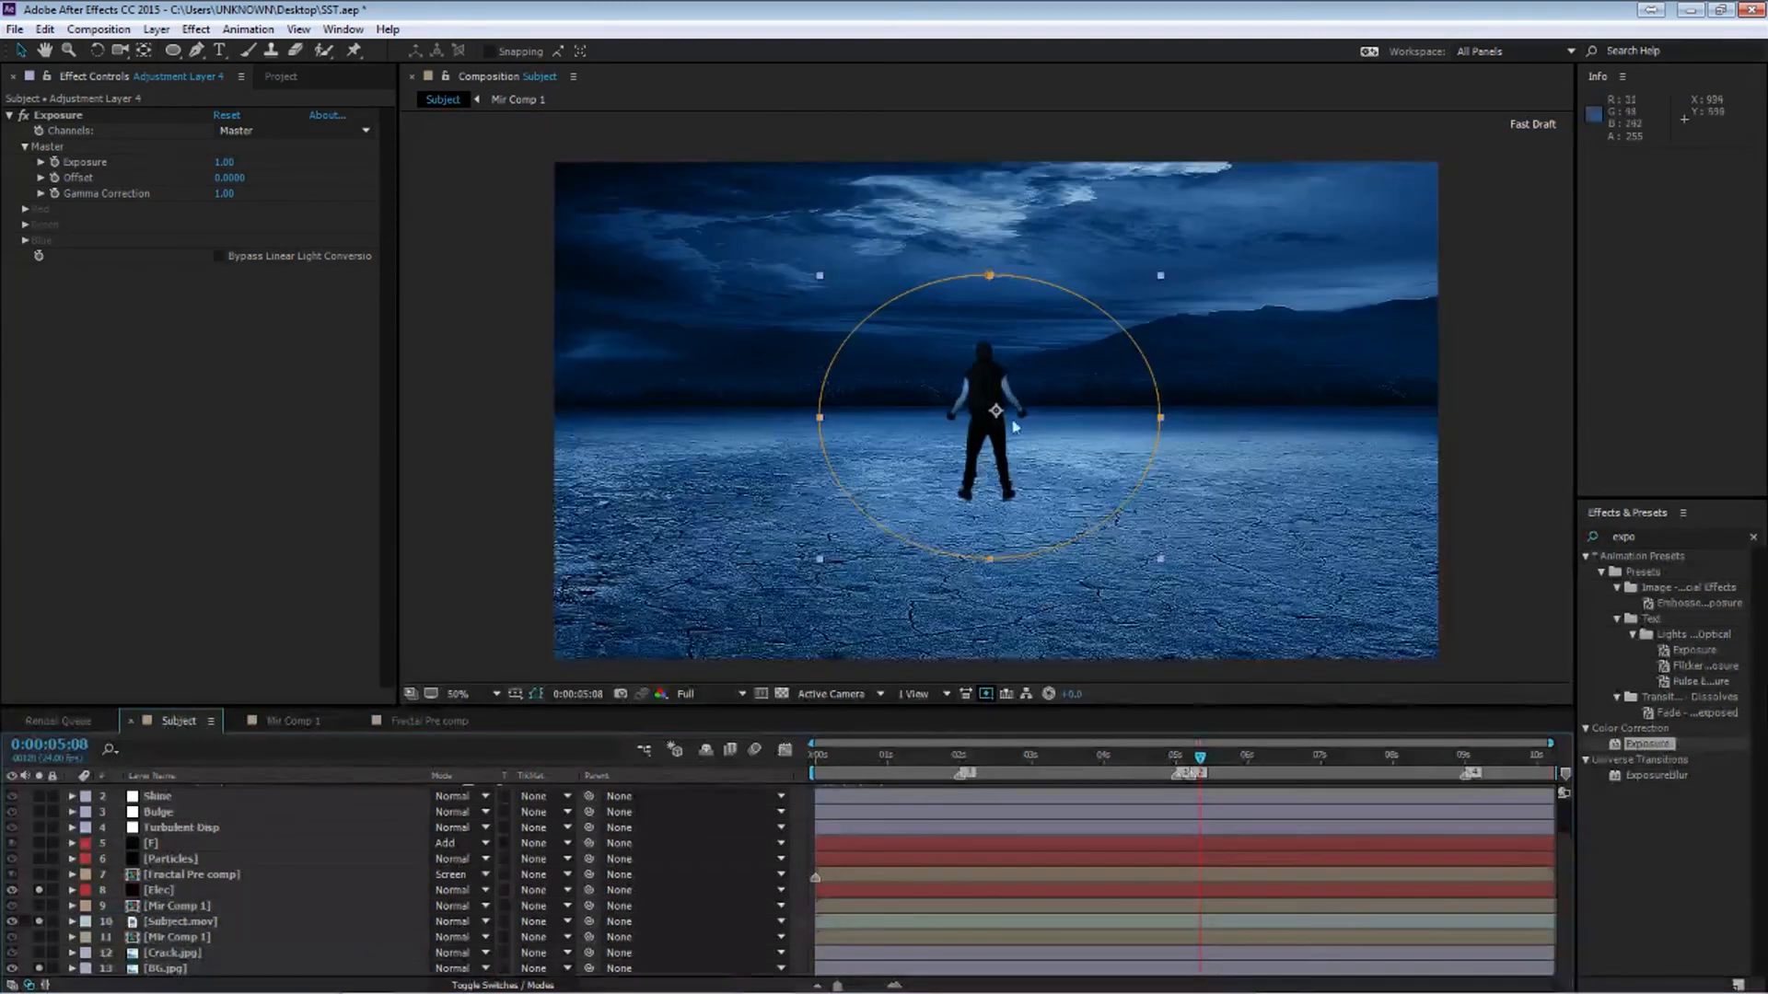
Try the Exposure value at 2, then set it back to 1
left_click(223, 162)
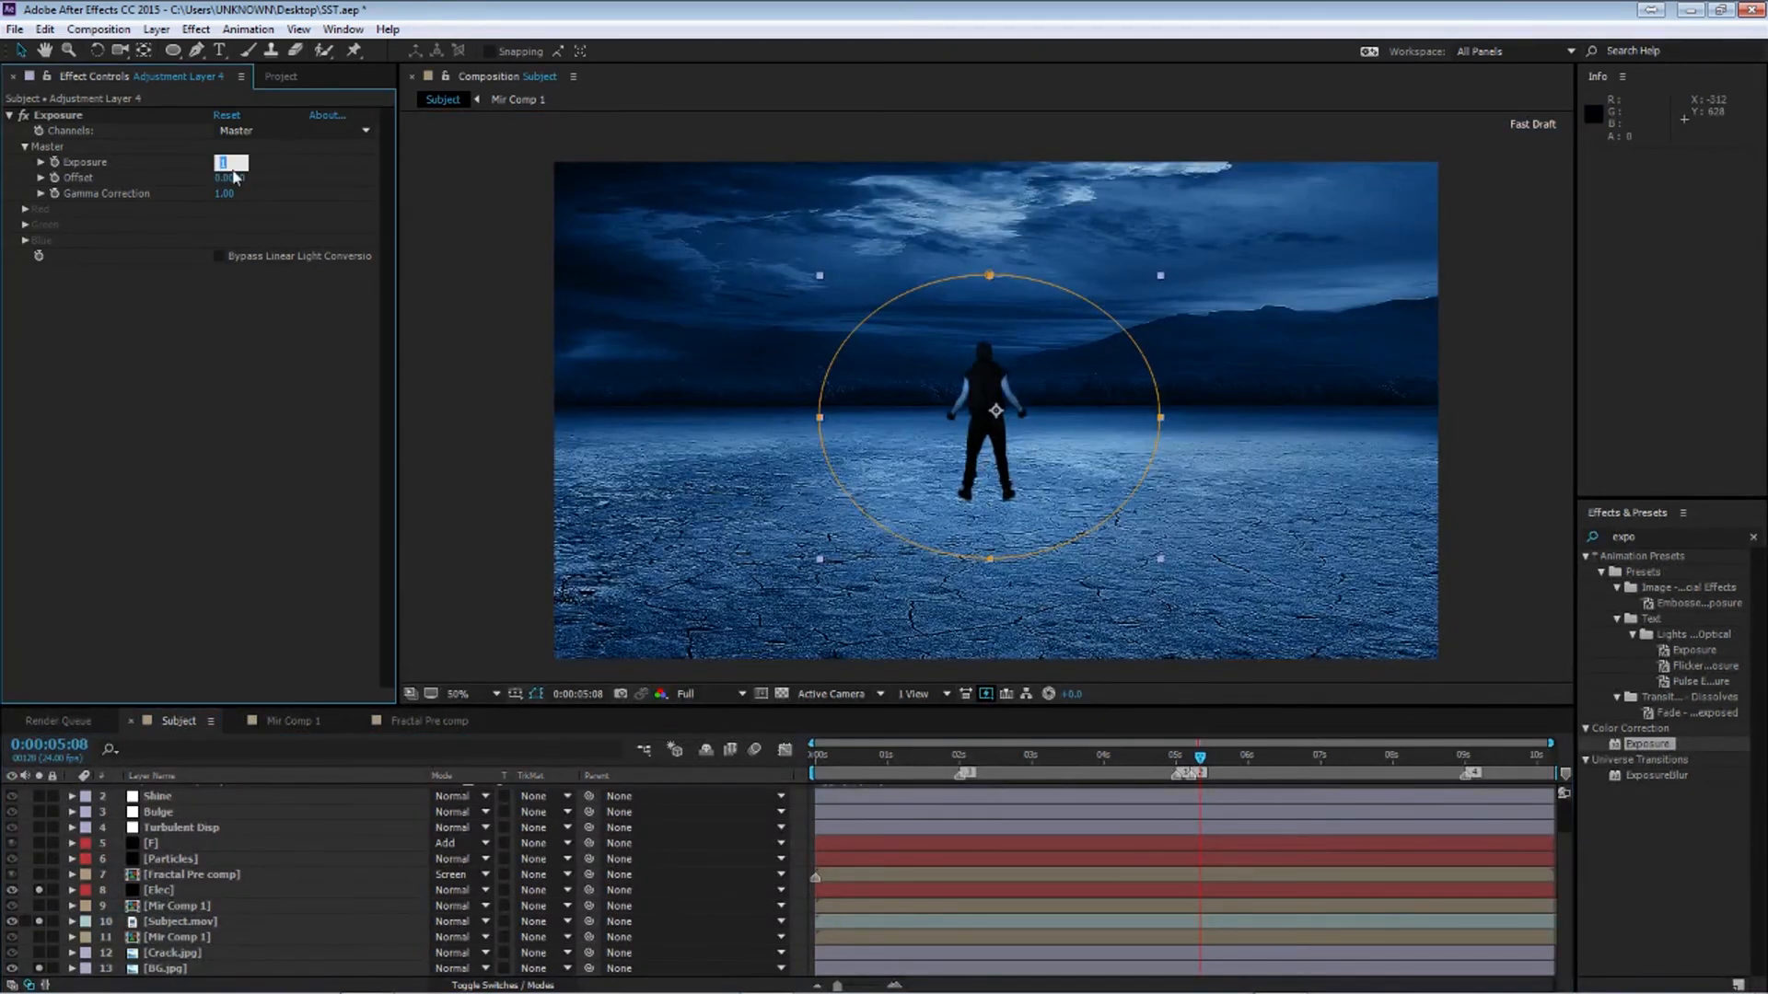
type("2")
key("Return")
left_click_drag(1066, 761, 974, 774)
left_click(225, 162)
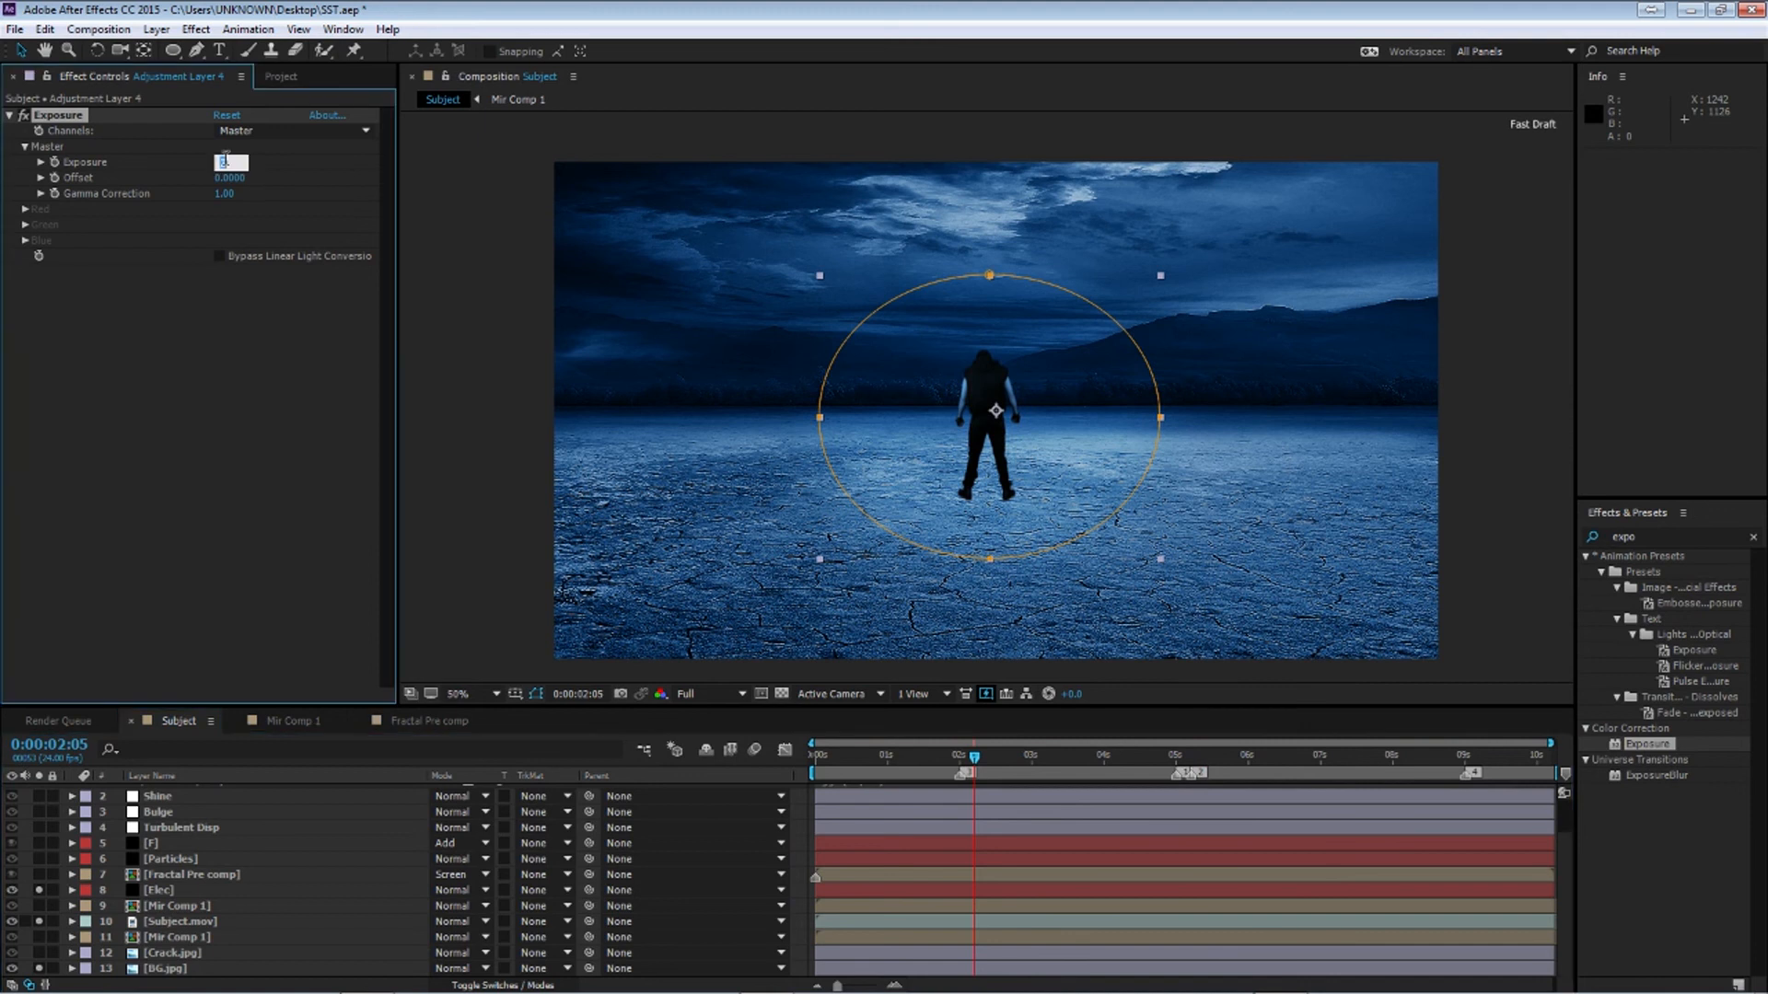
type("1")
key("Return")
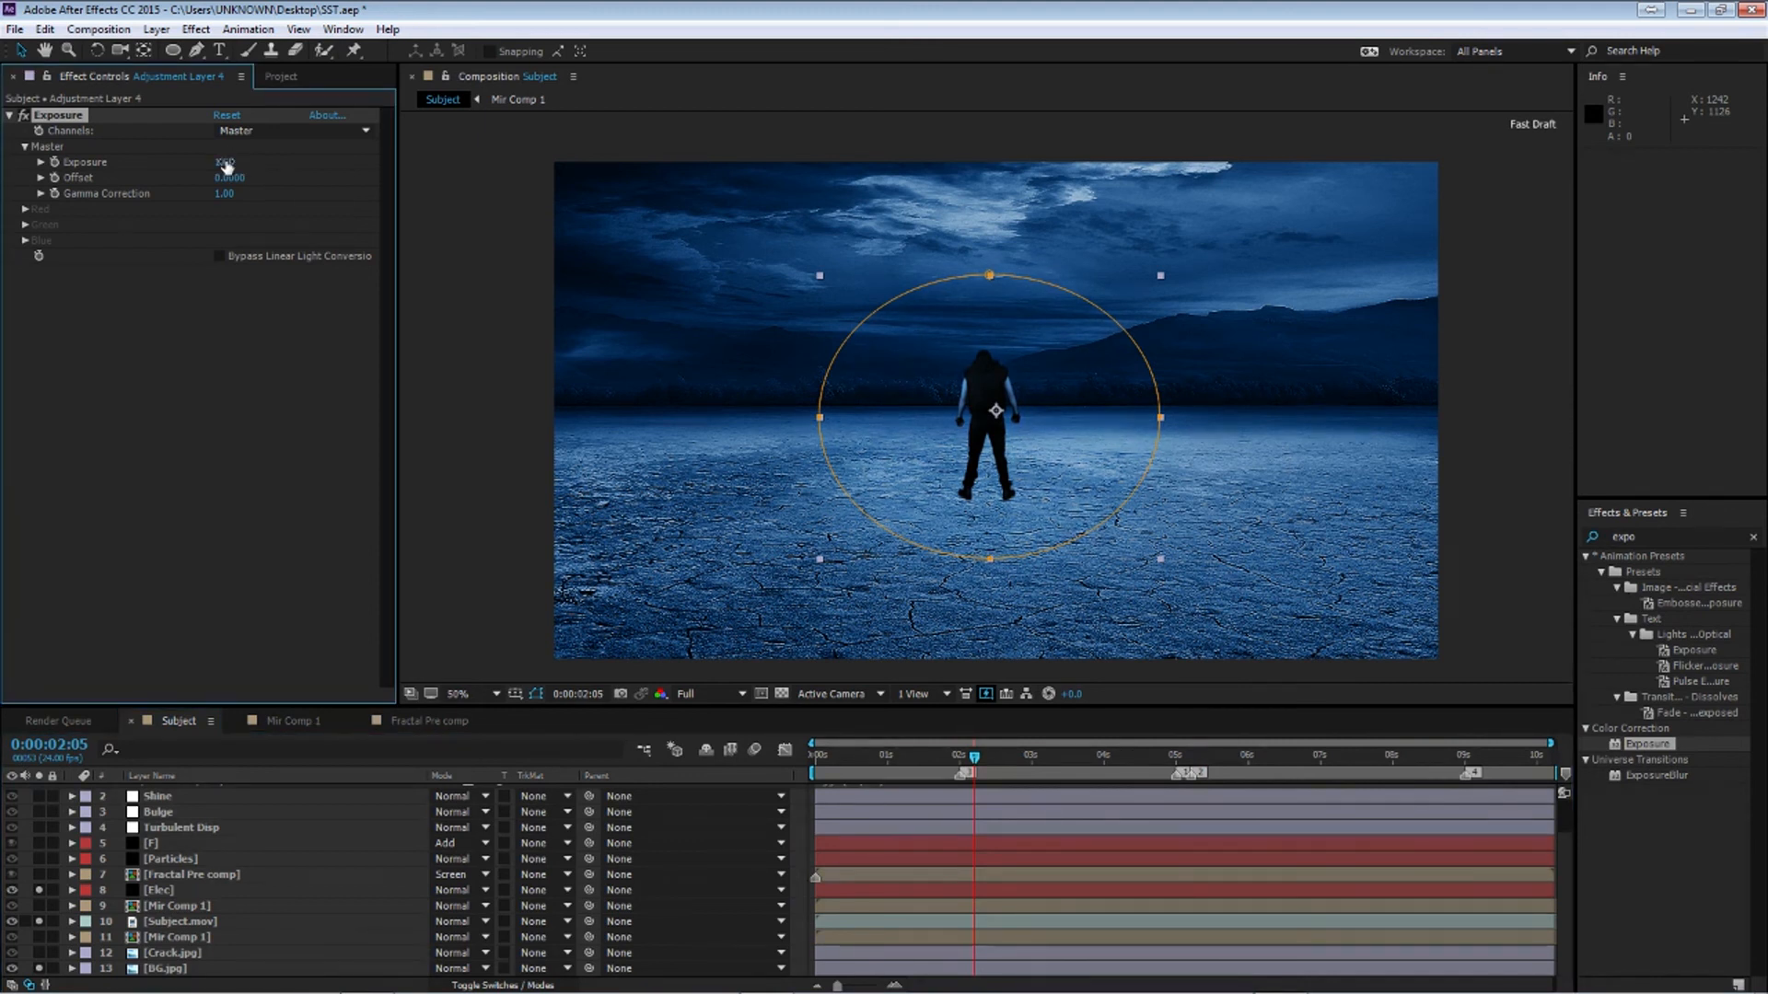
Collapse the Exposure effect and rename the adjustment layer to Exposure
left_click(10, 115)
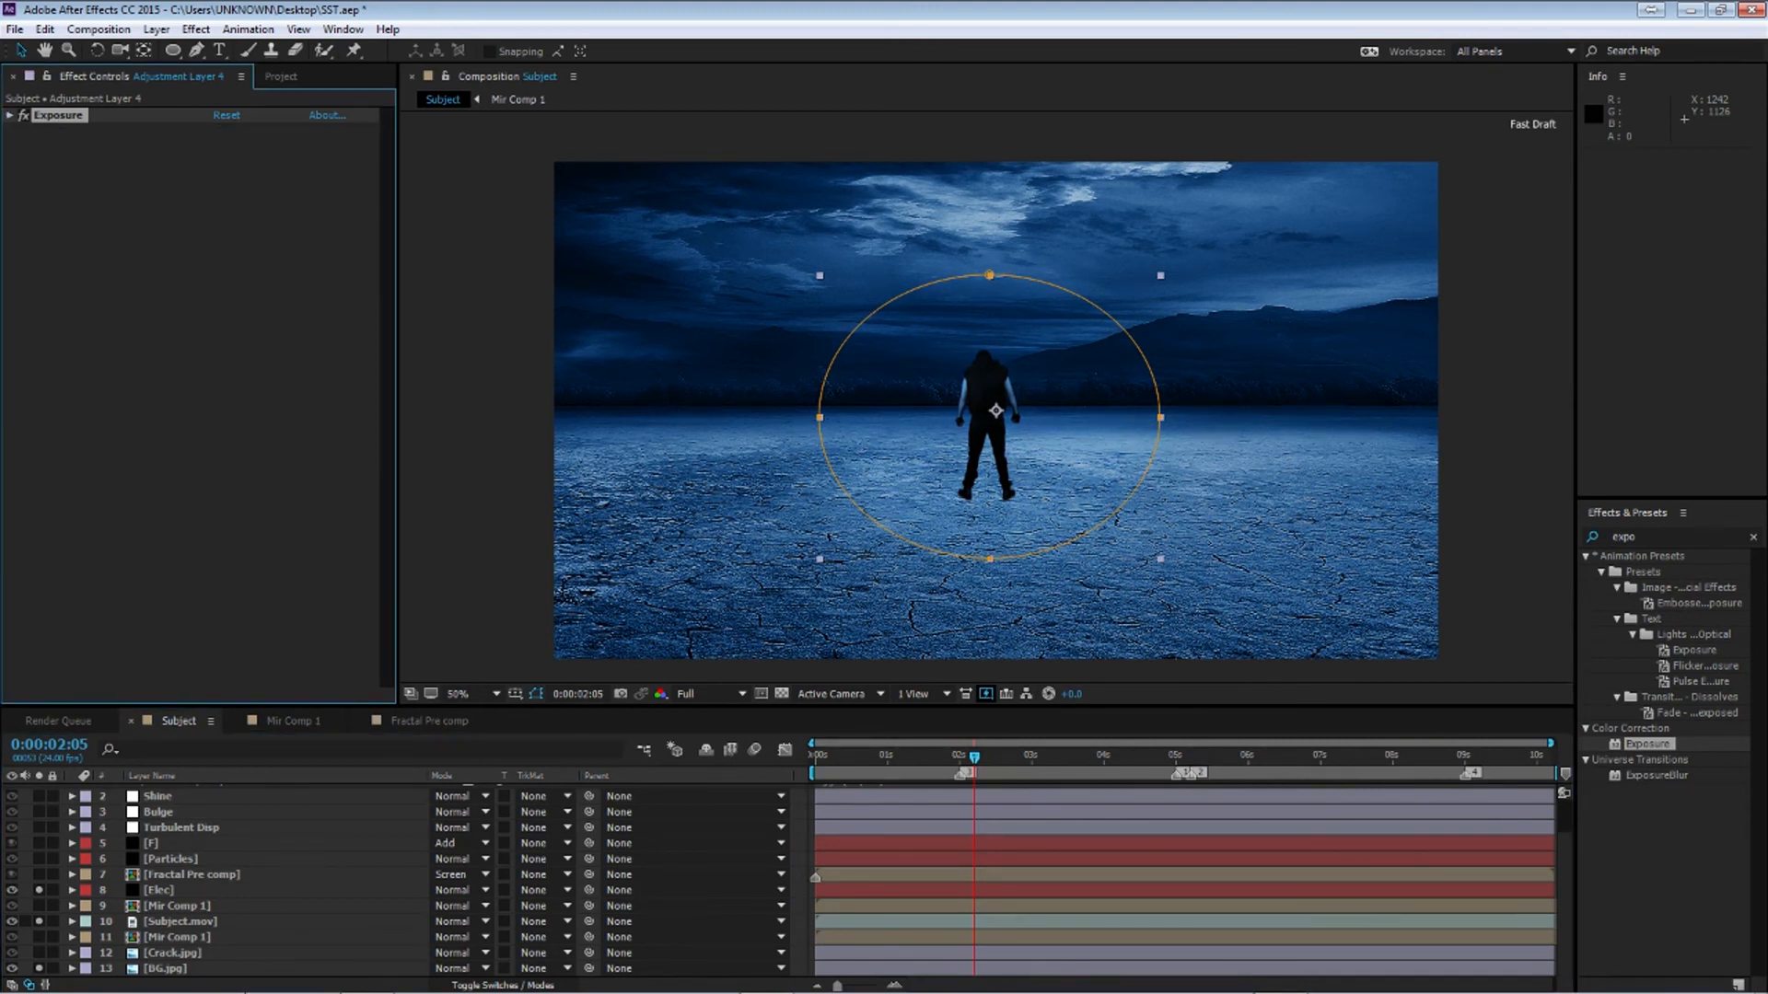
left_click(243, 891)
left_click(256, 842)
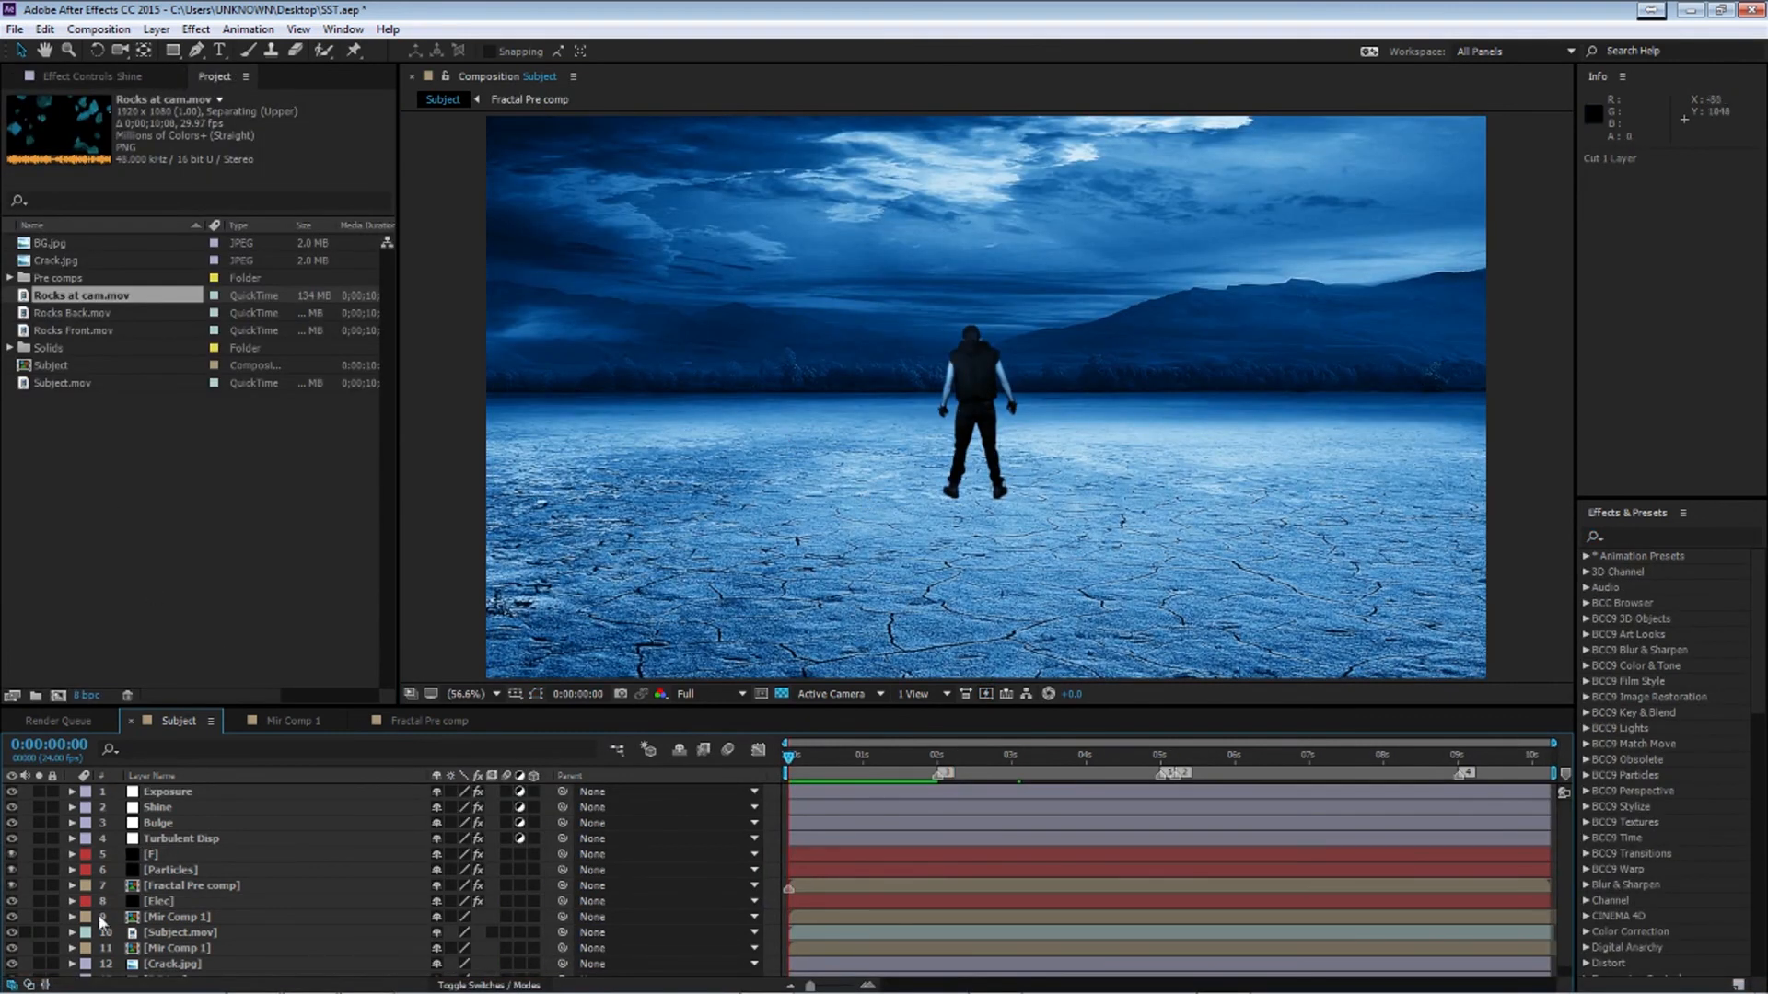
Preview the rocks footage items and add Rocks at cam.mov to the composition below the Shine layer
left_click(70, 330)
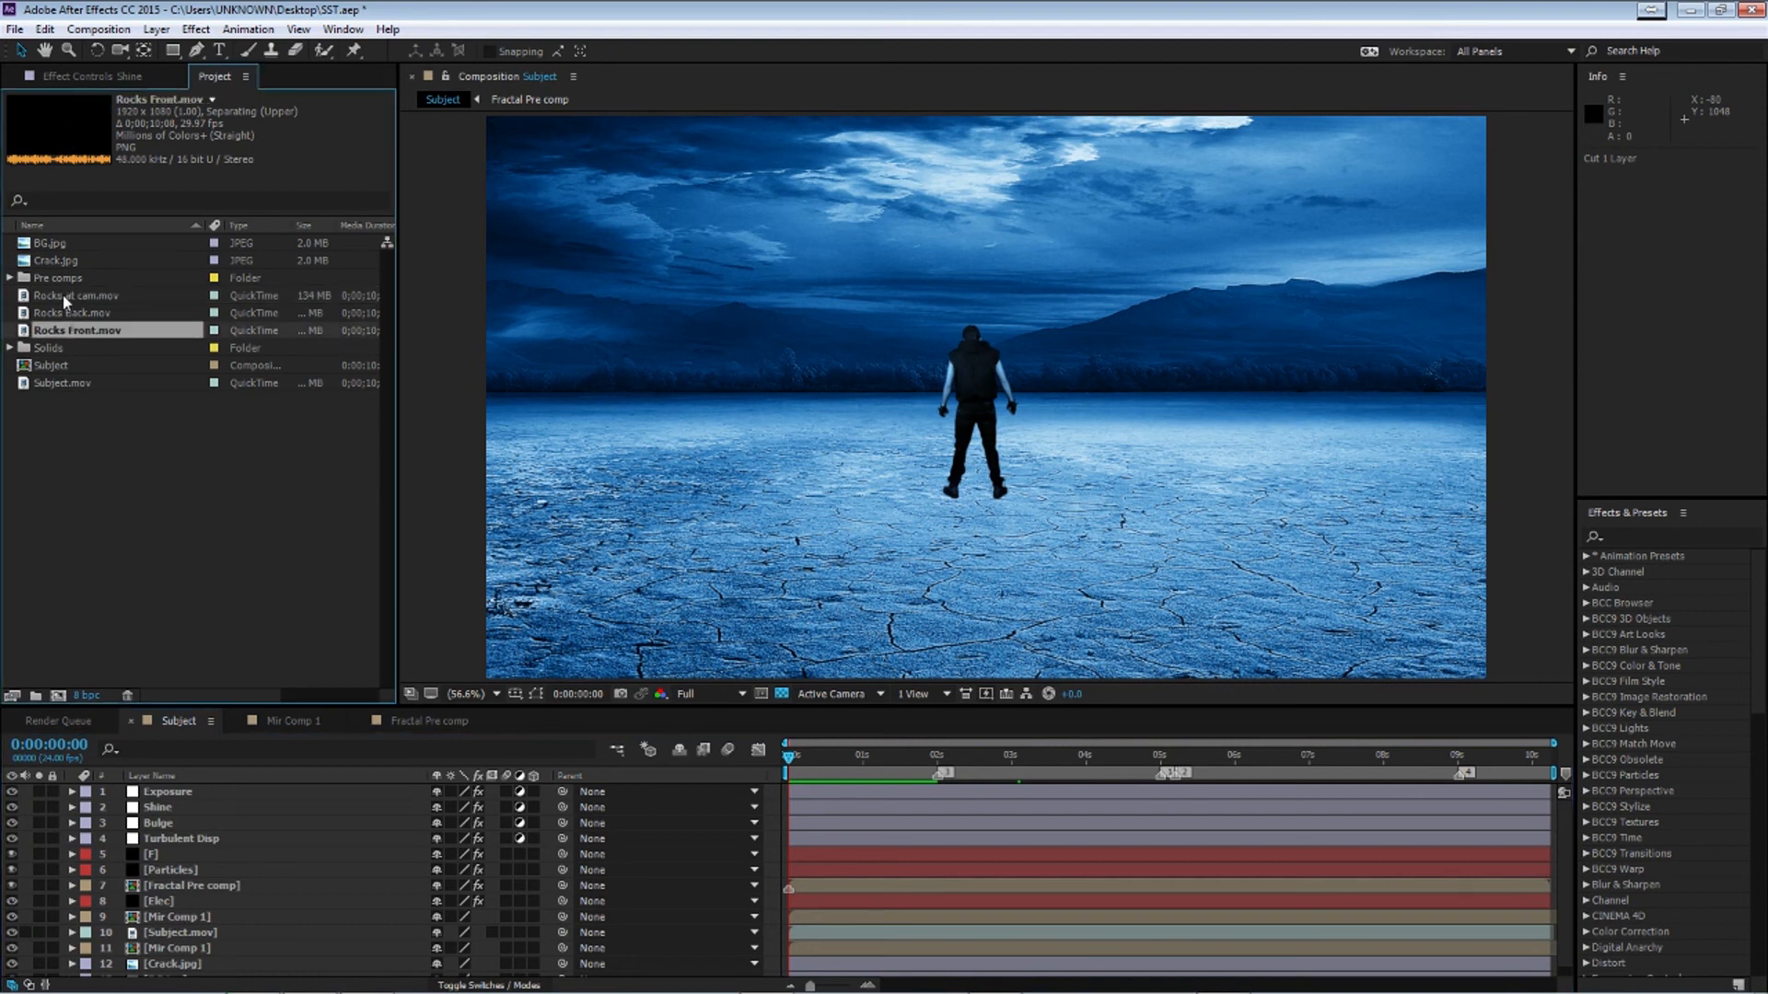
left_click(62, 297)
left_click(61, 313)
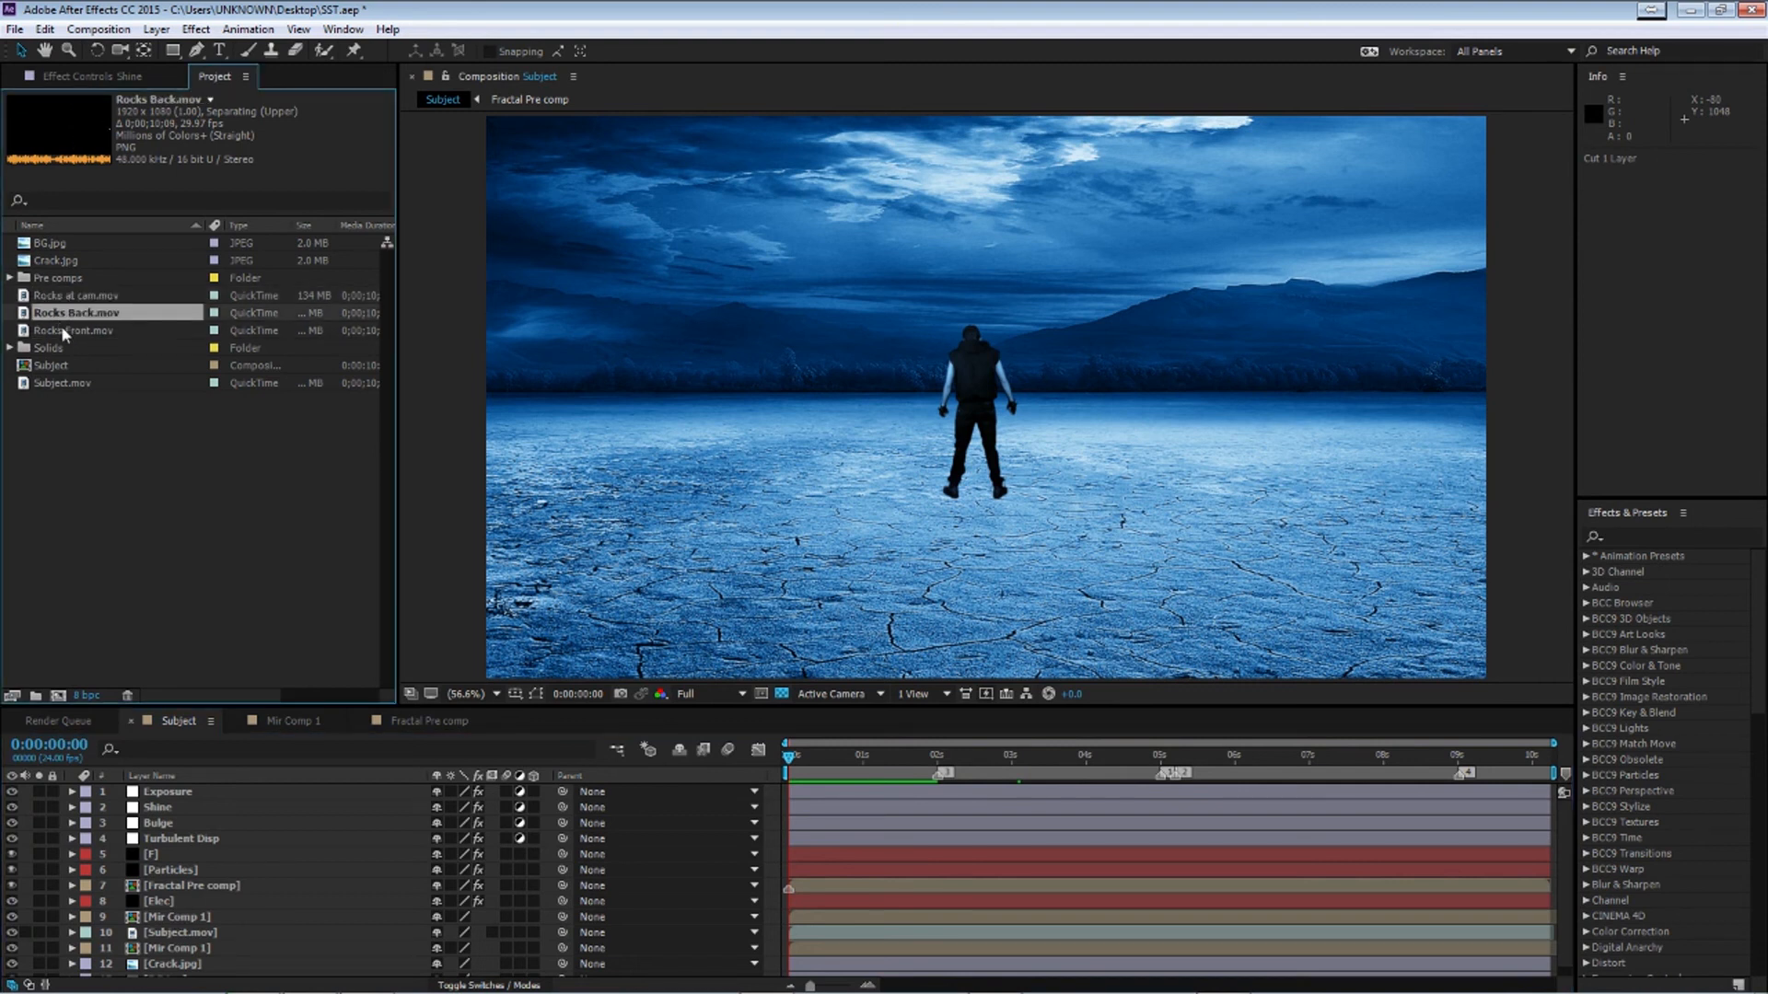
left_click(62, 330)
left_click(57, 297)
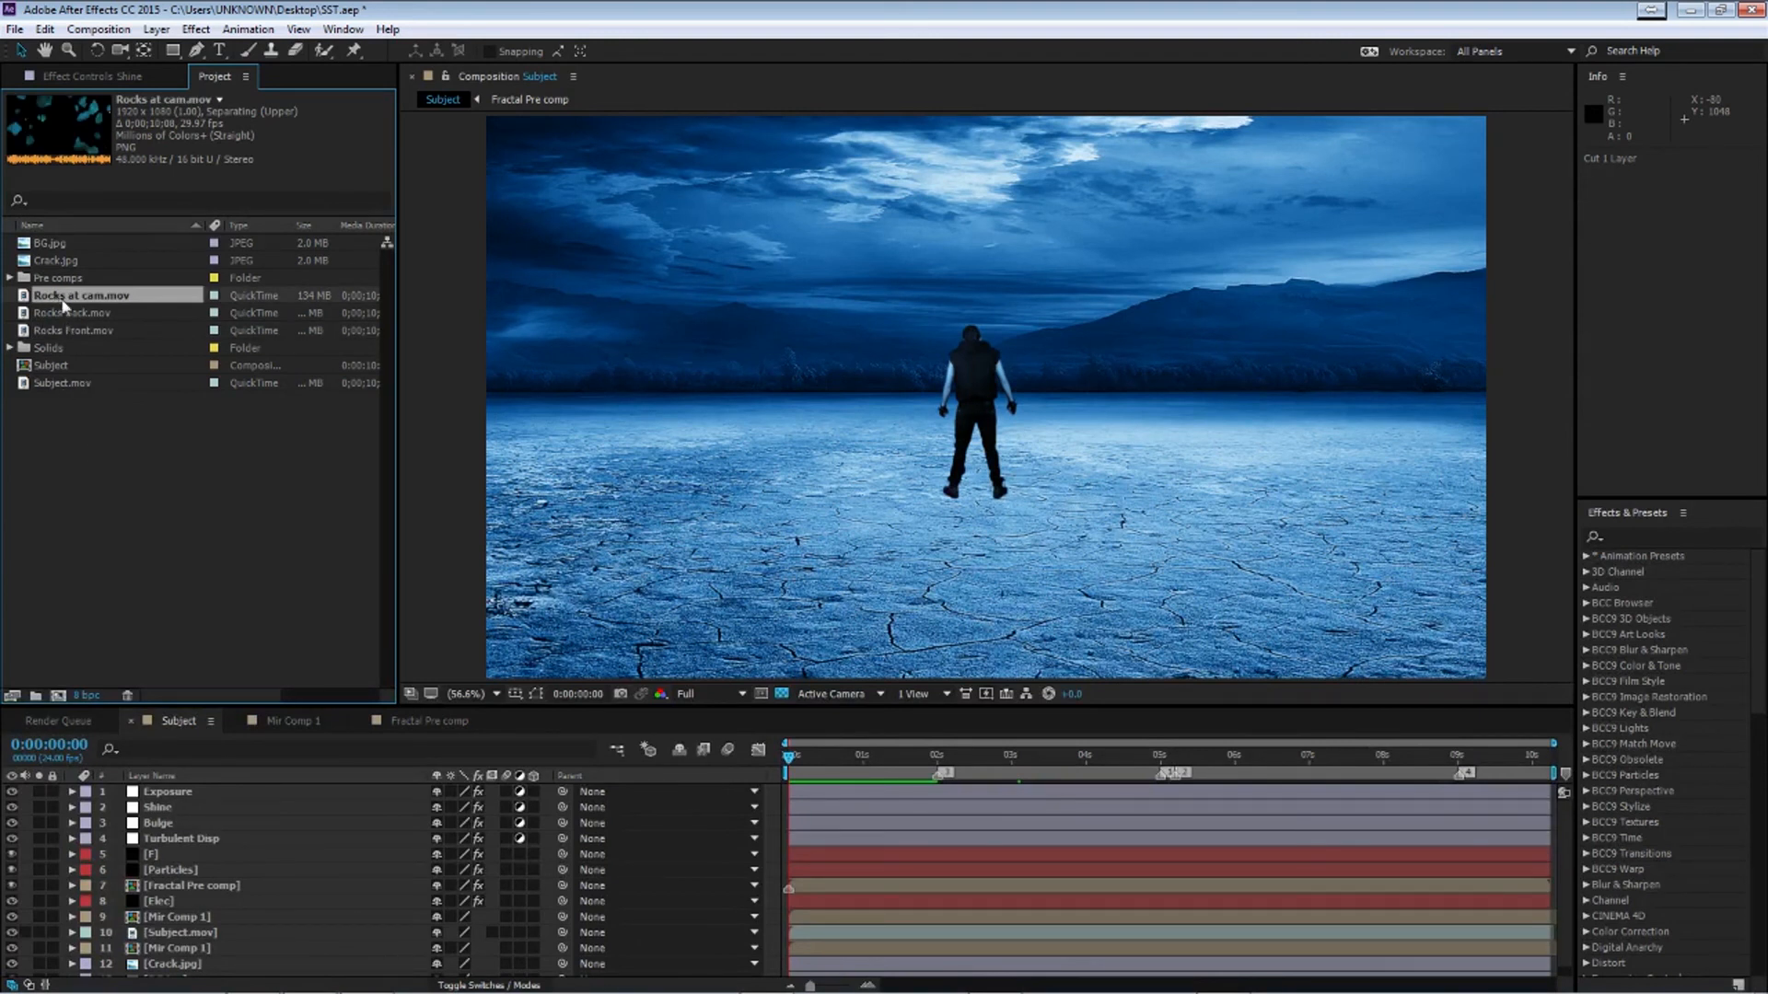
left_click_drag(42, 298, 249, 829)
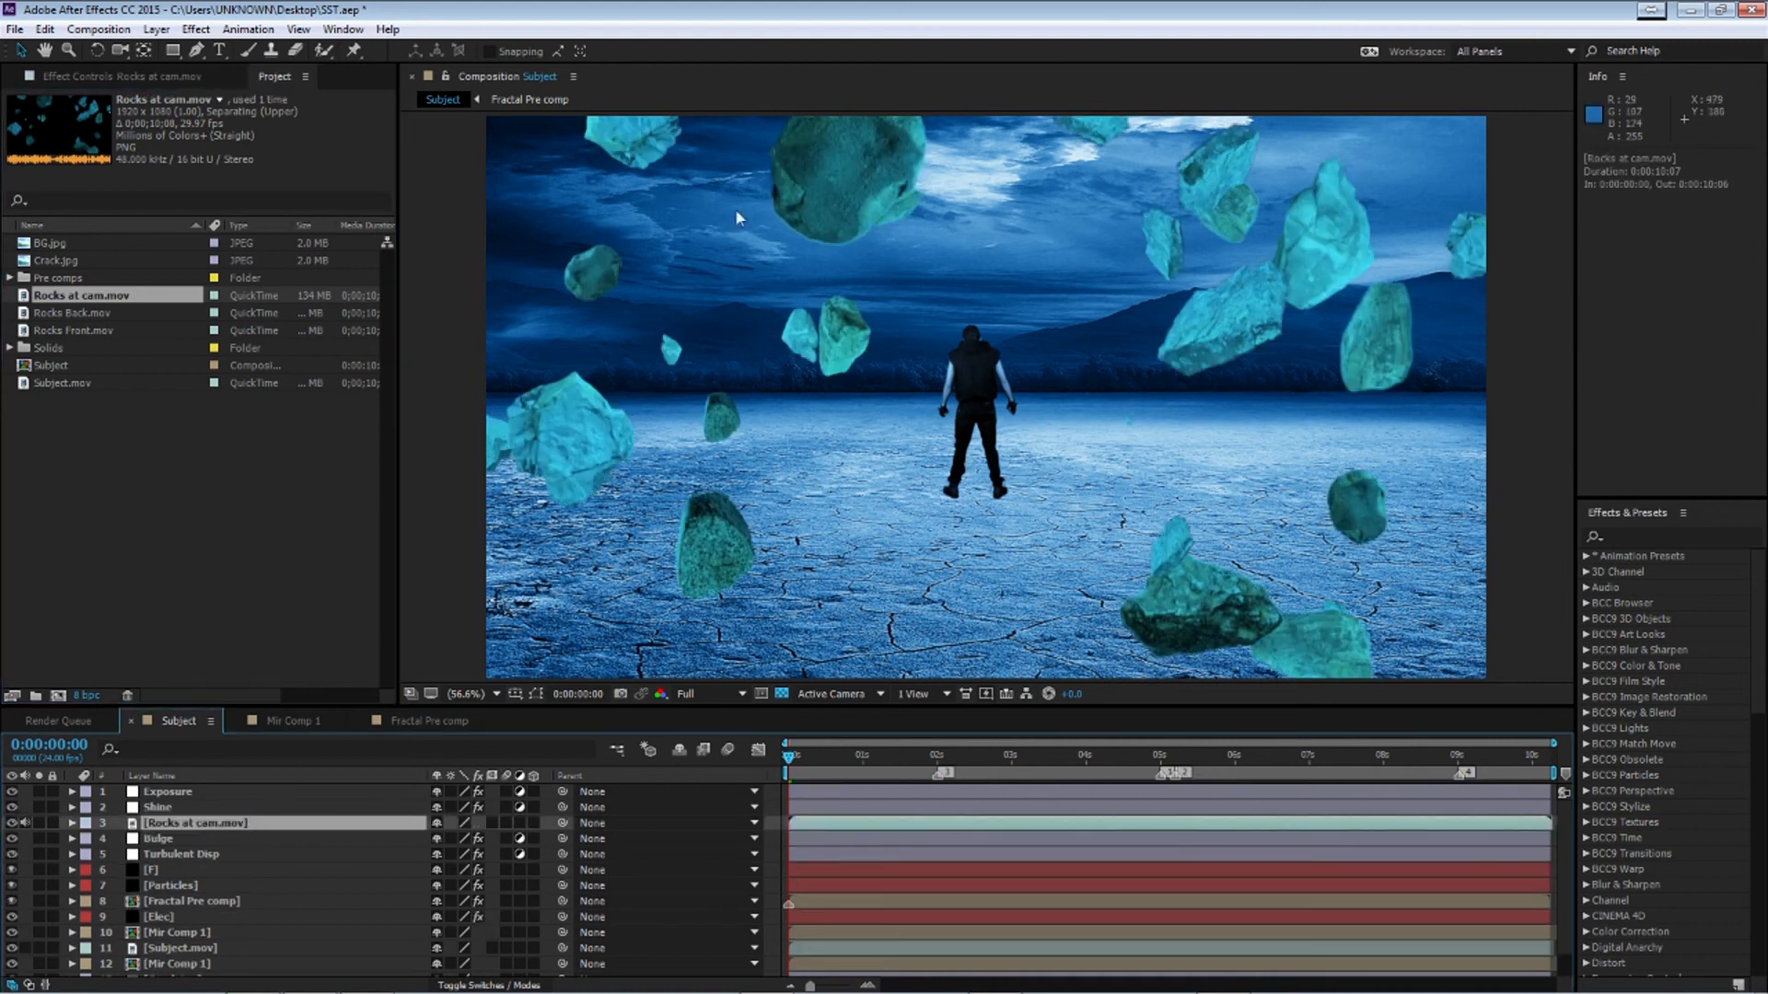
Solo Rocks at cam.mov and scrub the timeline to preview it
left_click(38, 822)
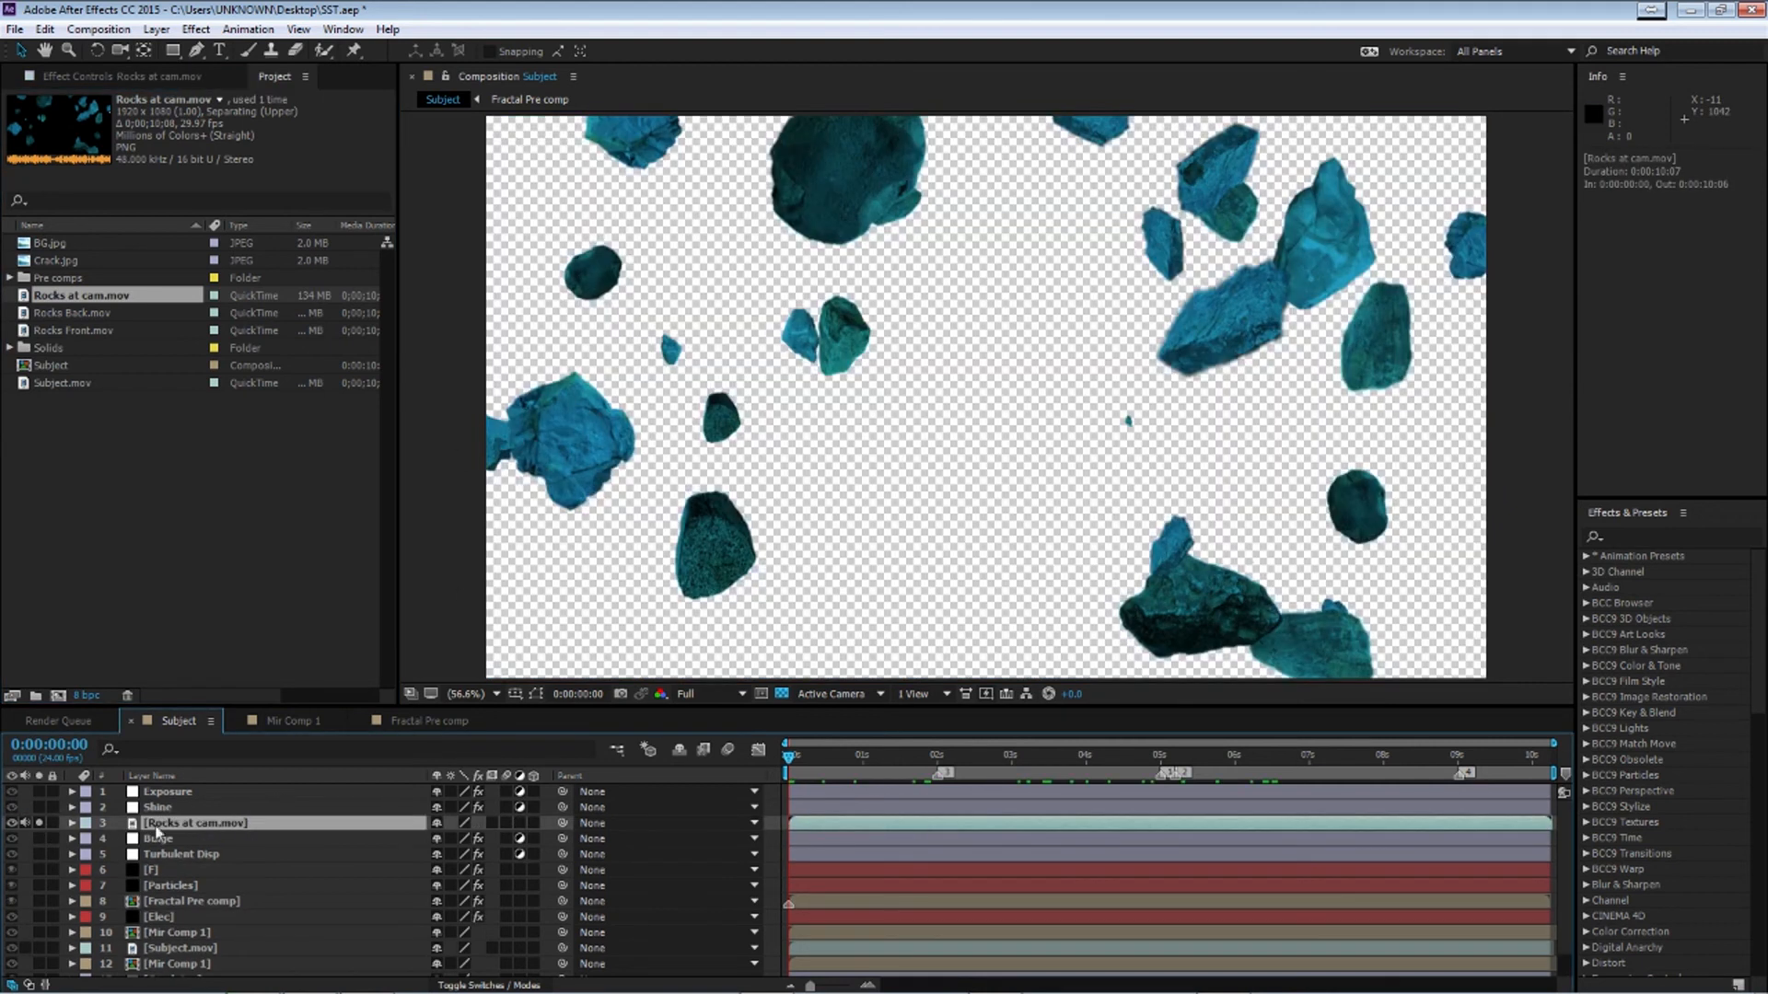
left_click_drag(789, 761, 1194, 778)
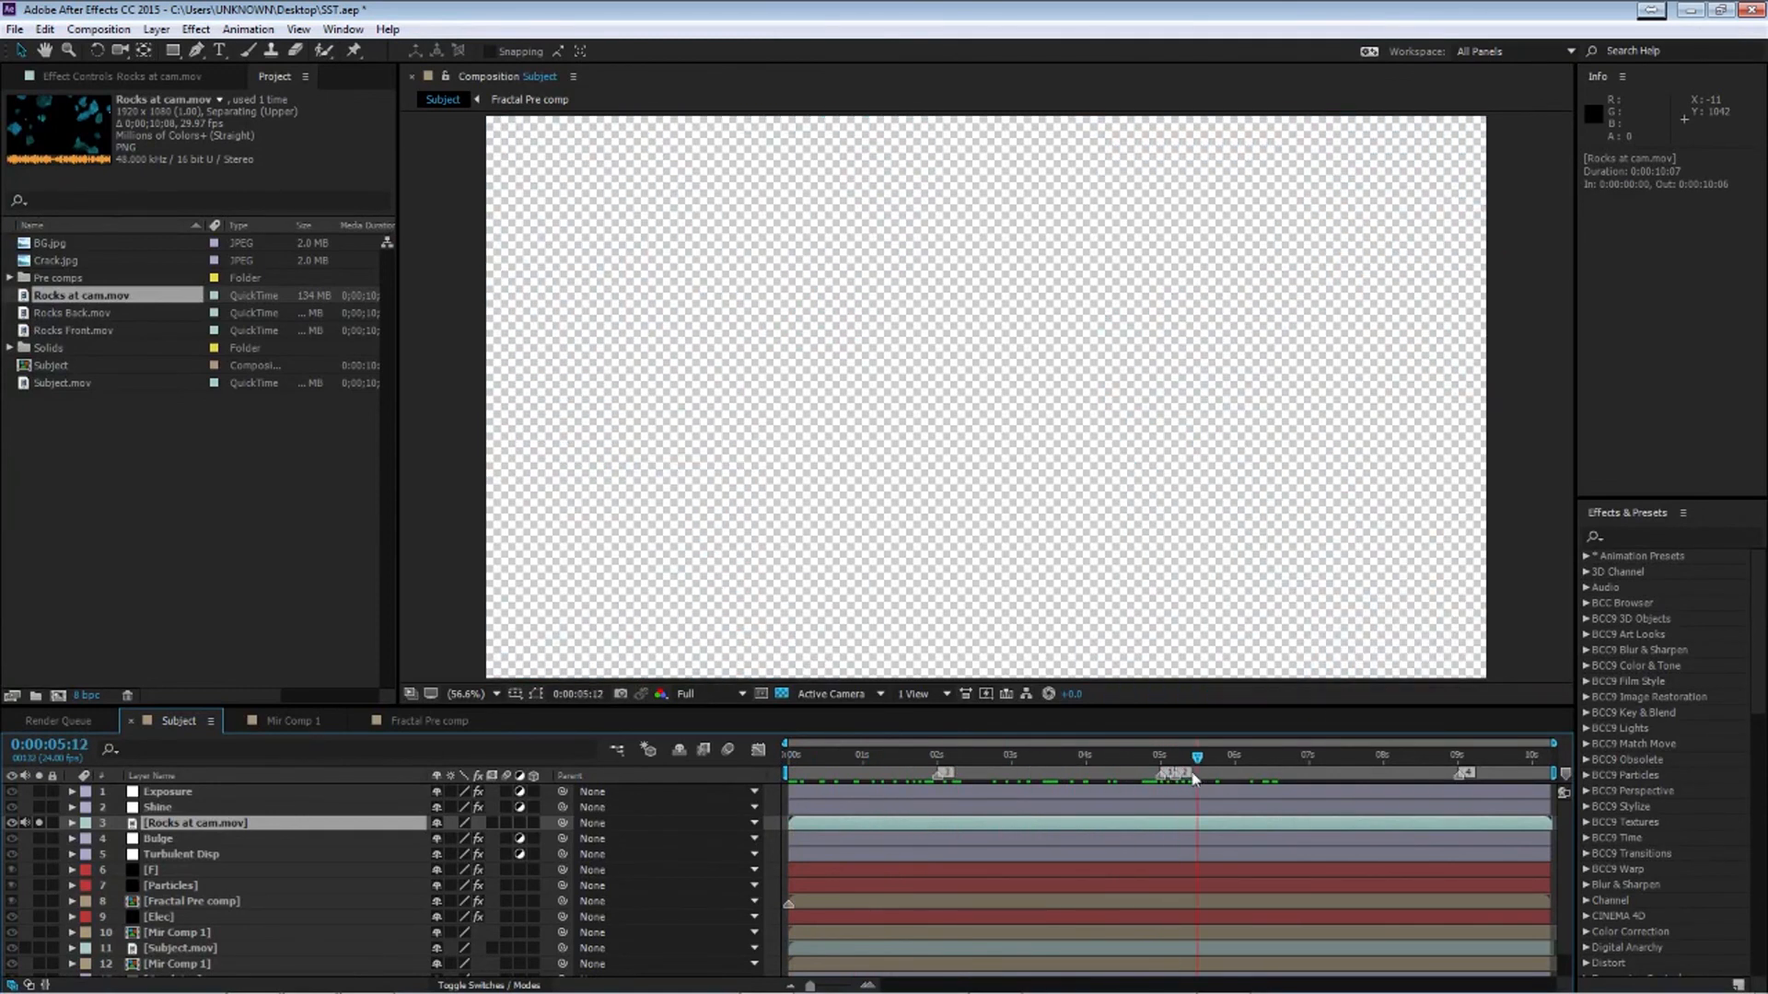
left_click(51, 297)
mouse_move(861, 763)
left_mouse_down()
mouse_move(817, 765)
mouse_move(848, 764)
mouse_move(831, 764)
left_mouse_up()
Add Rocks Back.mov to the composition and place it just below Subject.mov
left_click(62, 316)
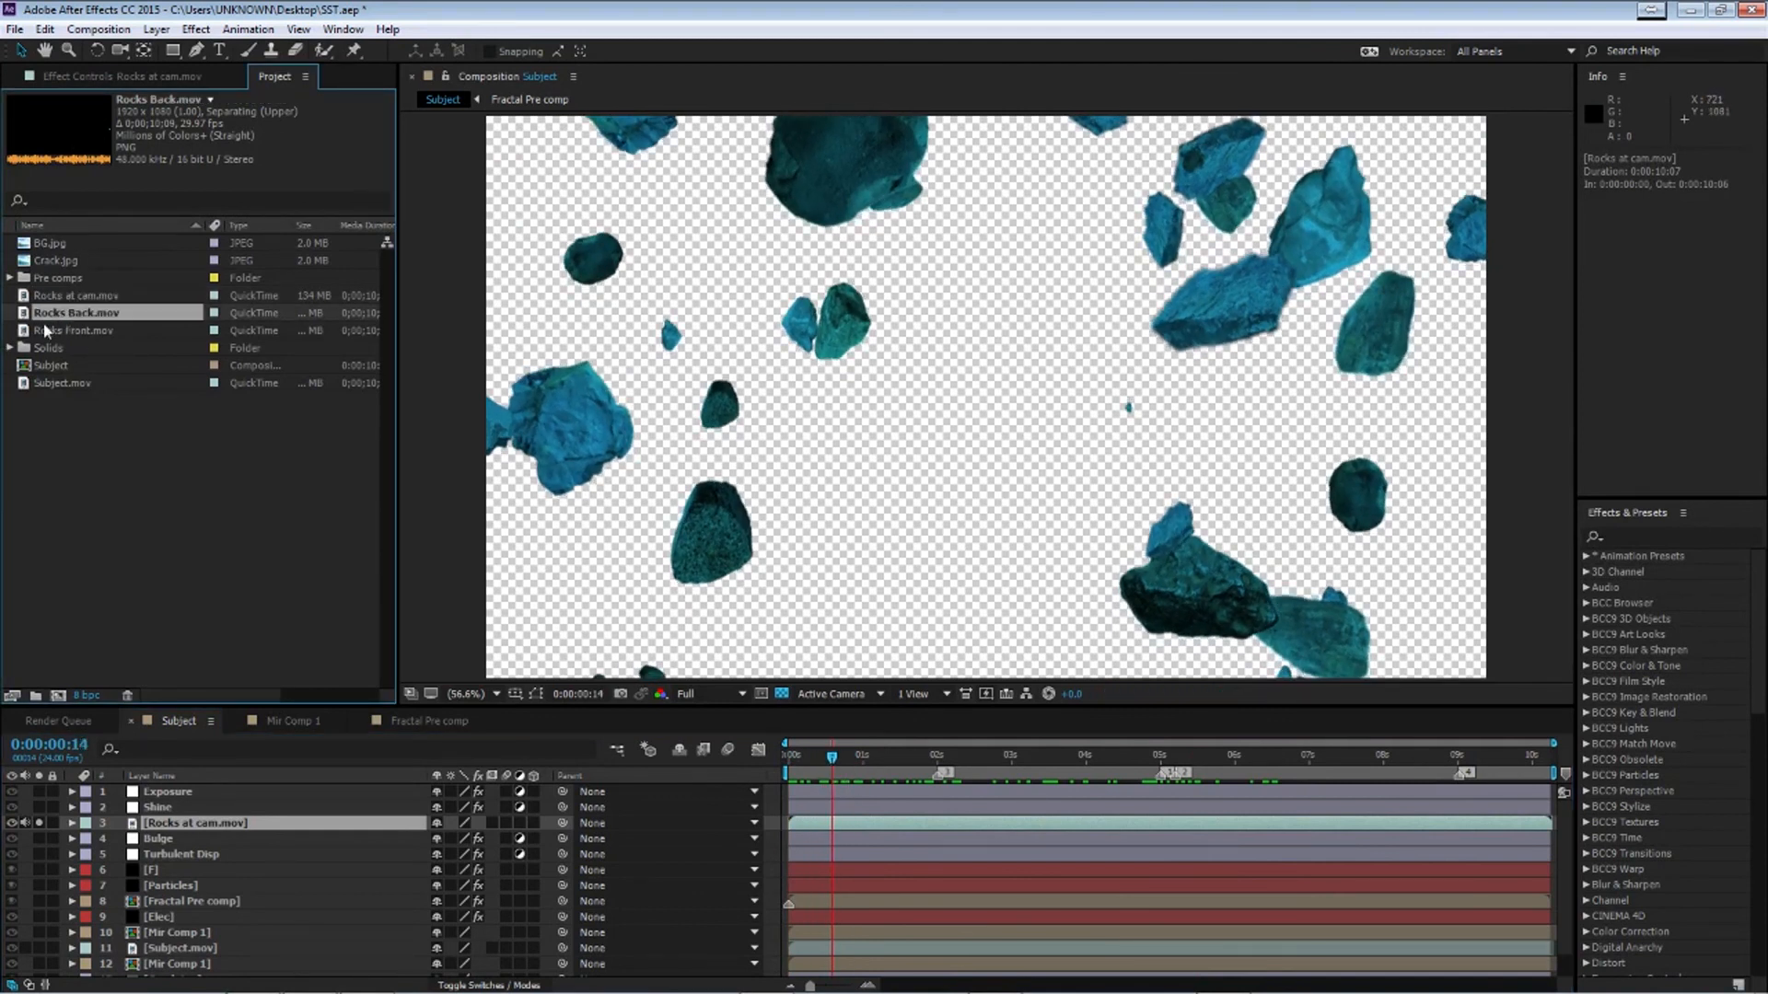
left_click_drag(70, 320, 309, 925)
left_click_drag(188, 893, 256, 930)
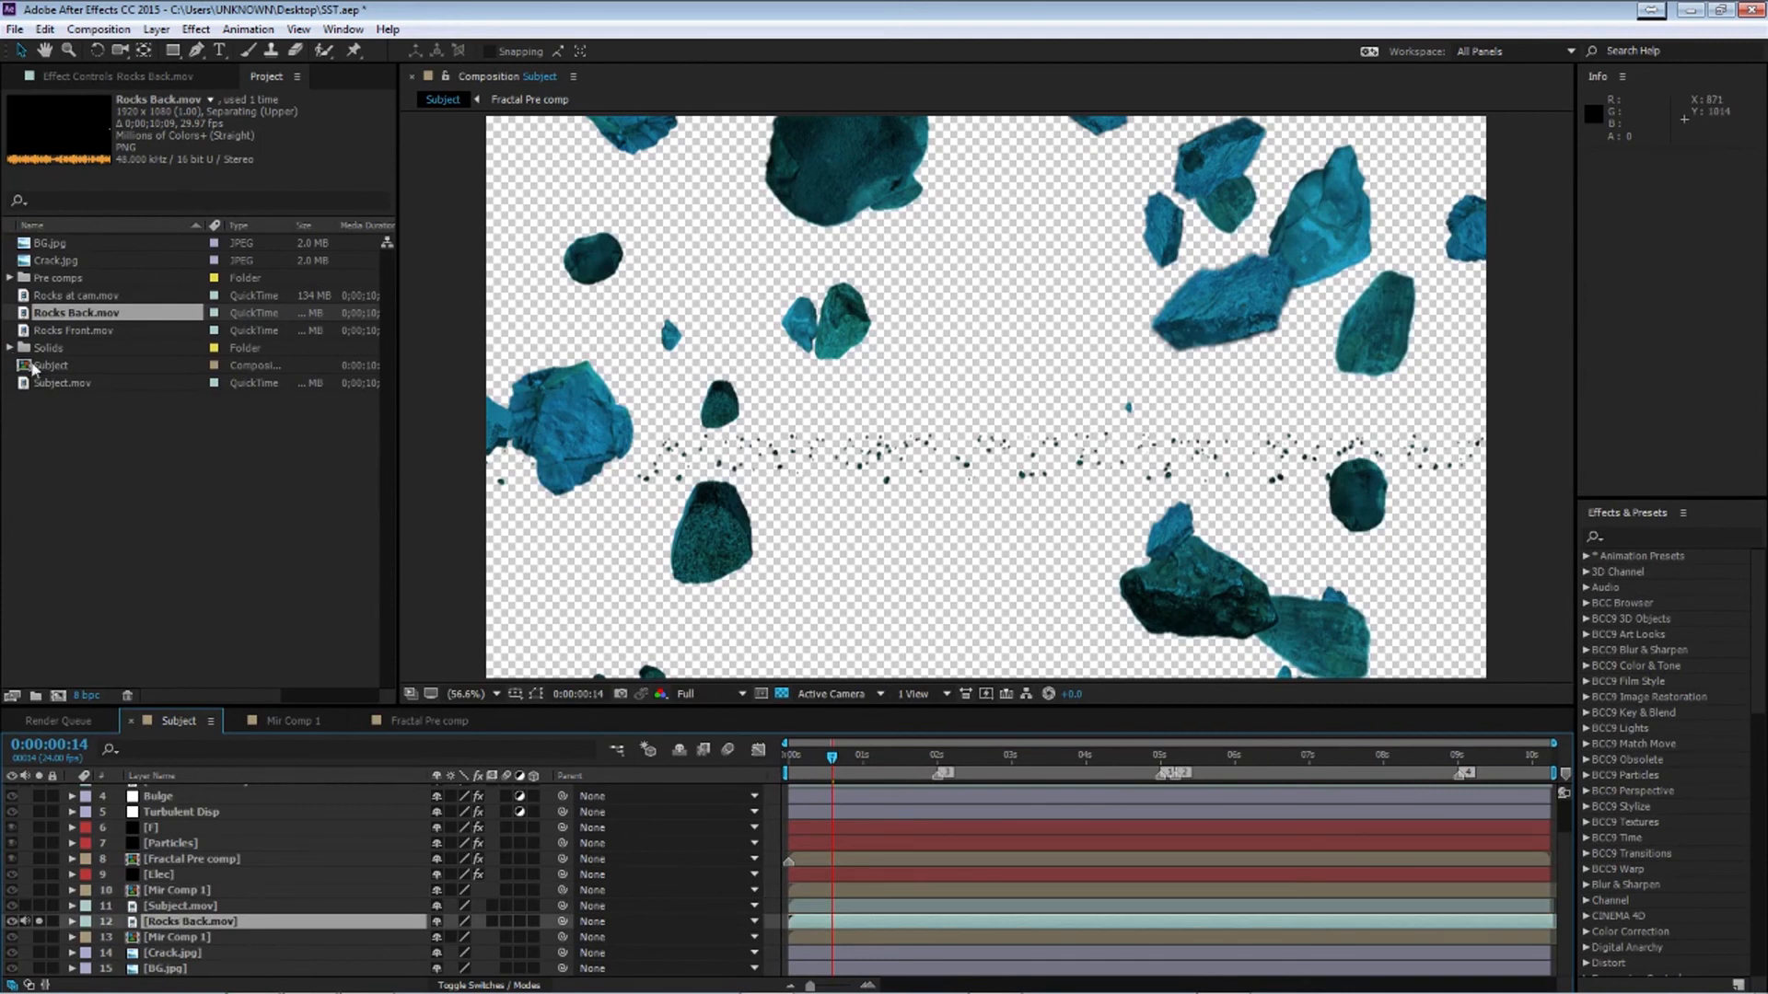
Turn off the solo on Rocks at cam.mov and add Rocks Front.mov directly above Subject.mov
scroll(37, 916, "up", 1)
left_click(37, 824)
left_click(85, 330)
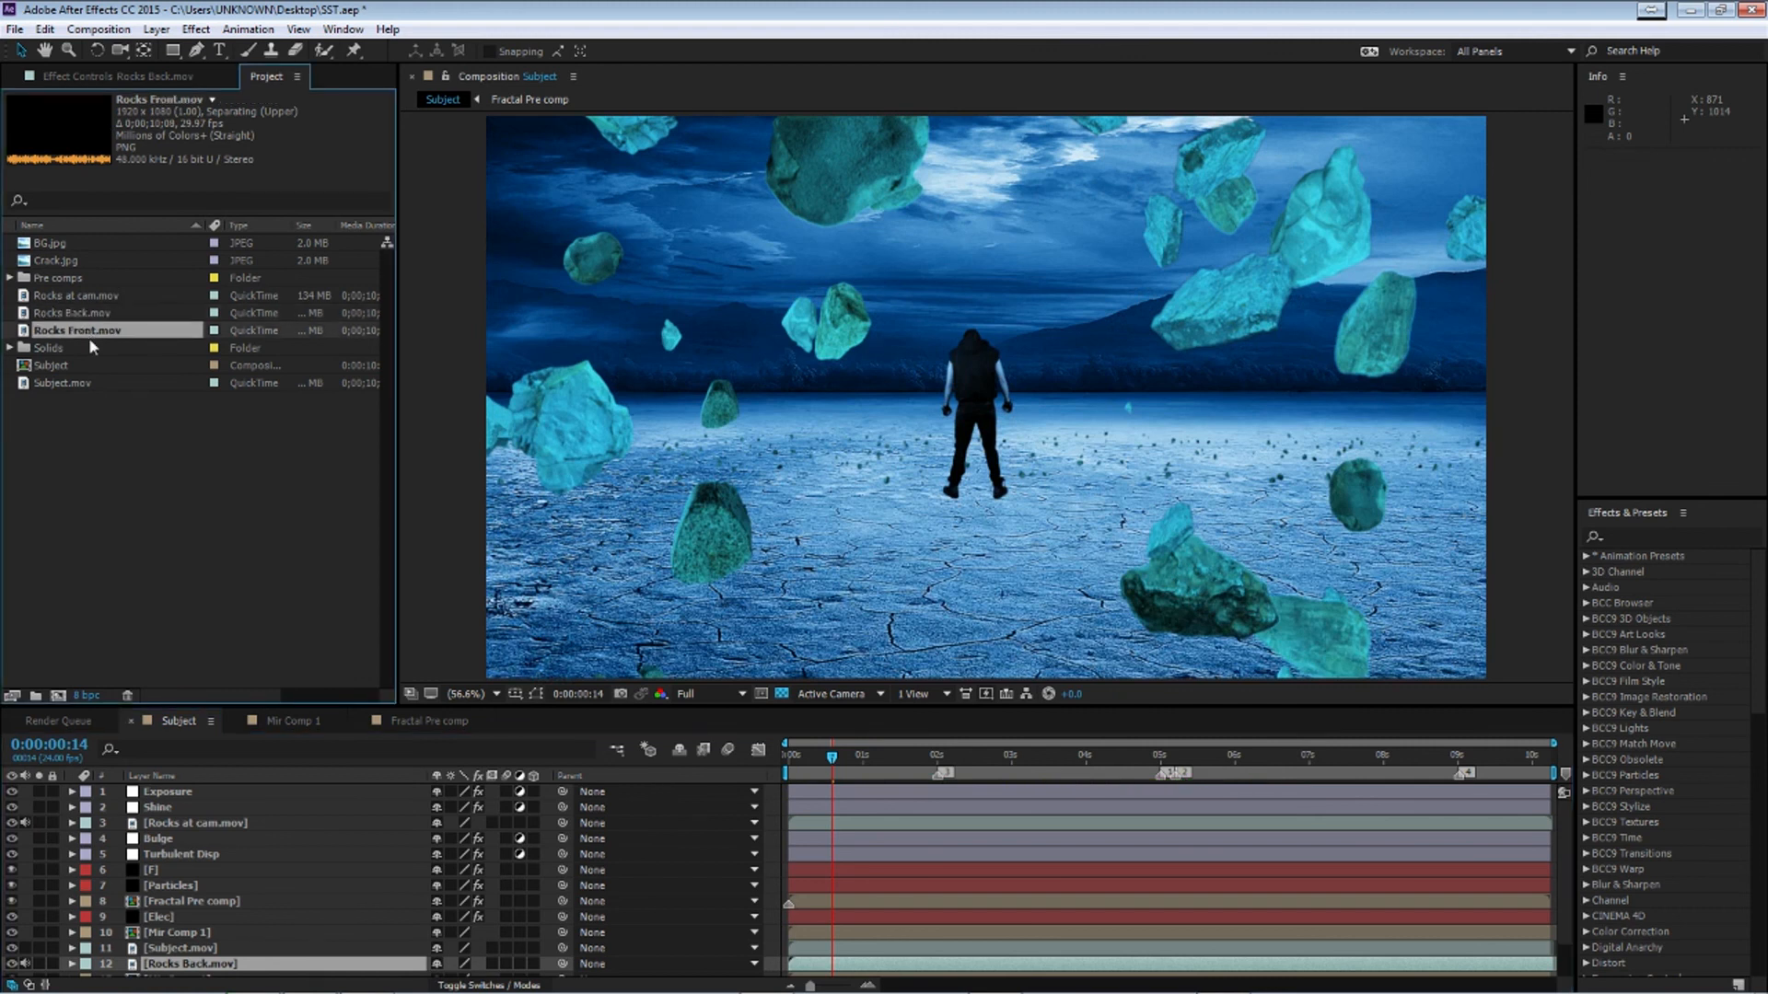
left_click_drag(95, 342, 299, 953)
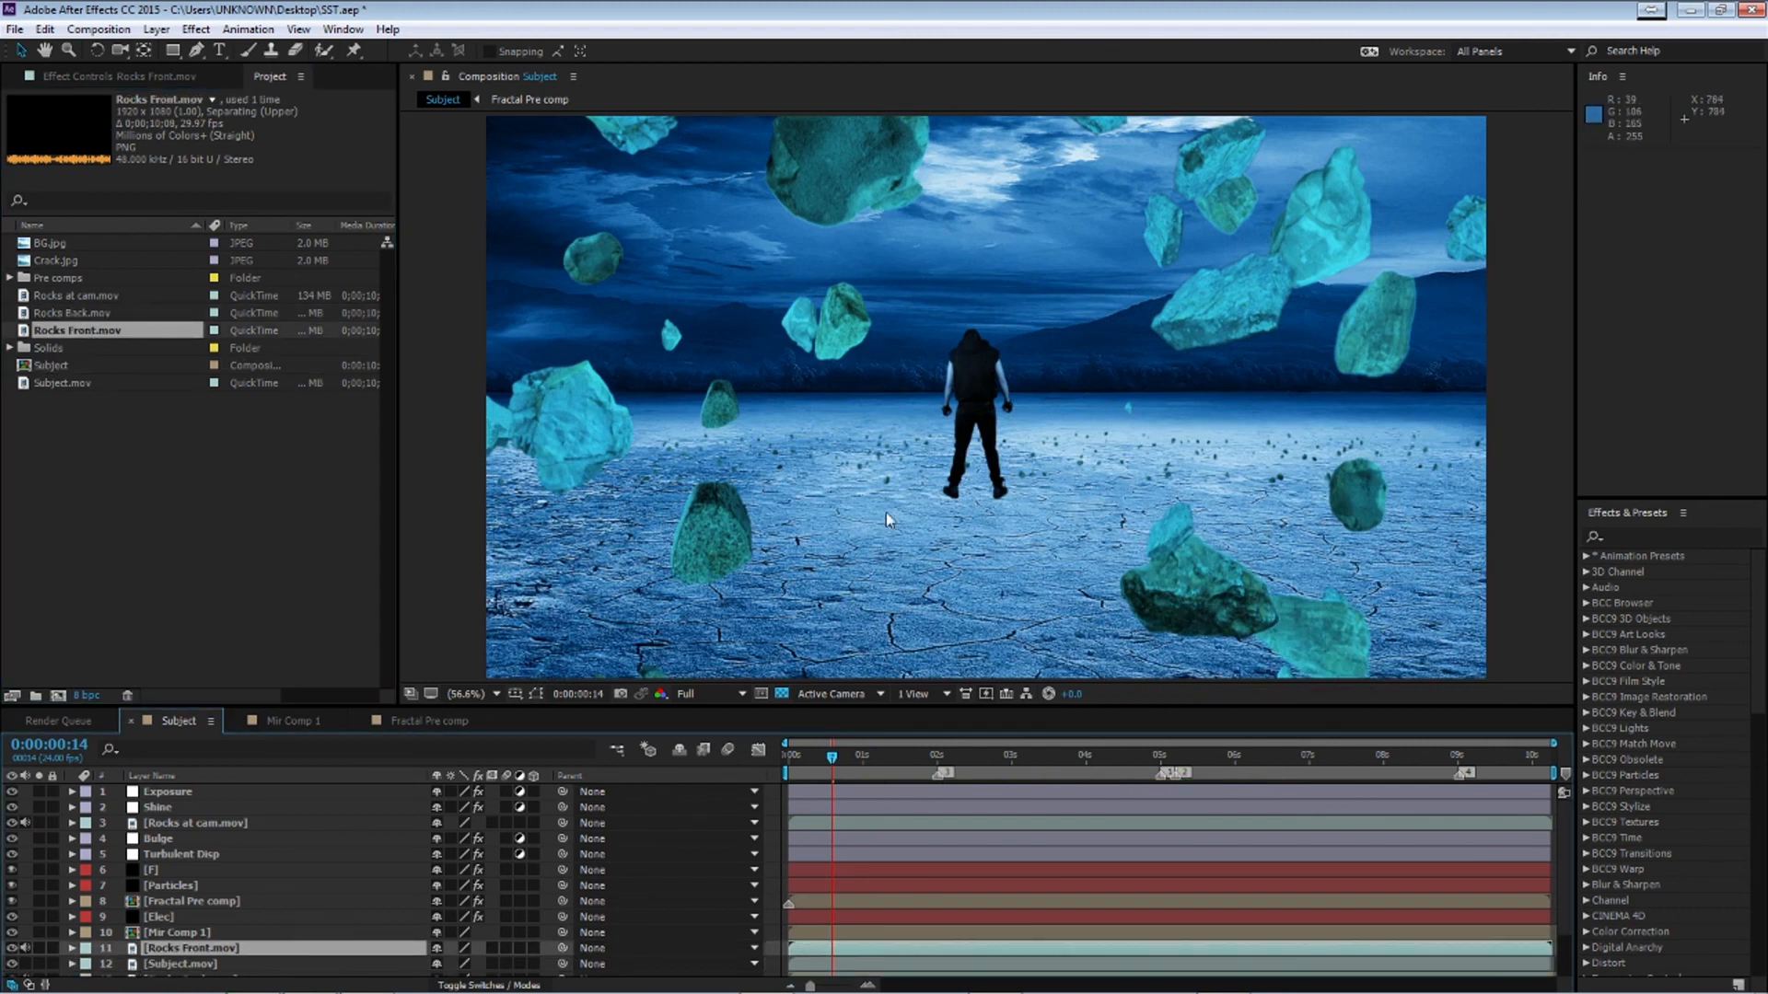
Solo Rocks Front.mov, Subject.mov and Rocks Back.mov and scrub the timeline to preview the ground rocks
scroll(288, 914, "down", 2)
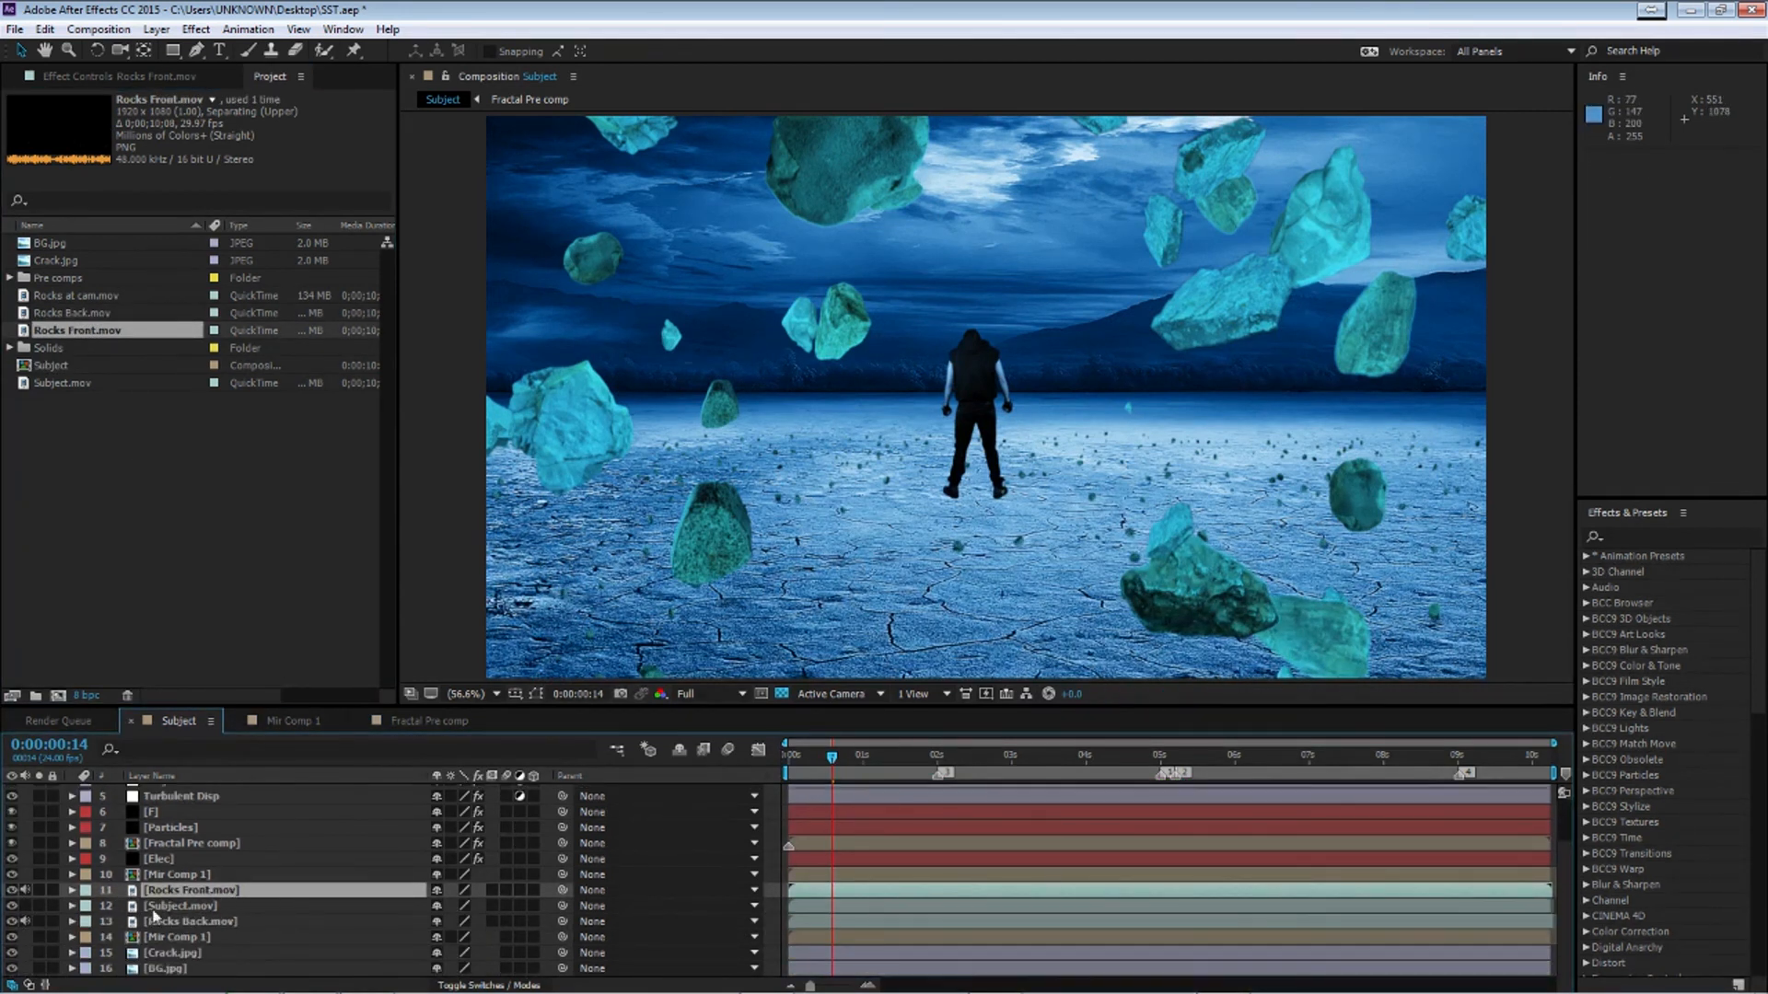
left_click(39, 890)
left_click(39, 906)
left_click(39, 921)
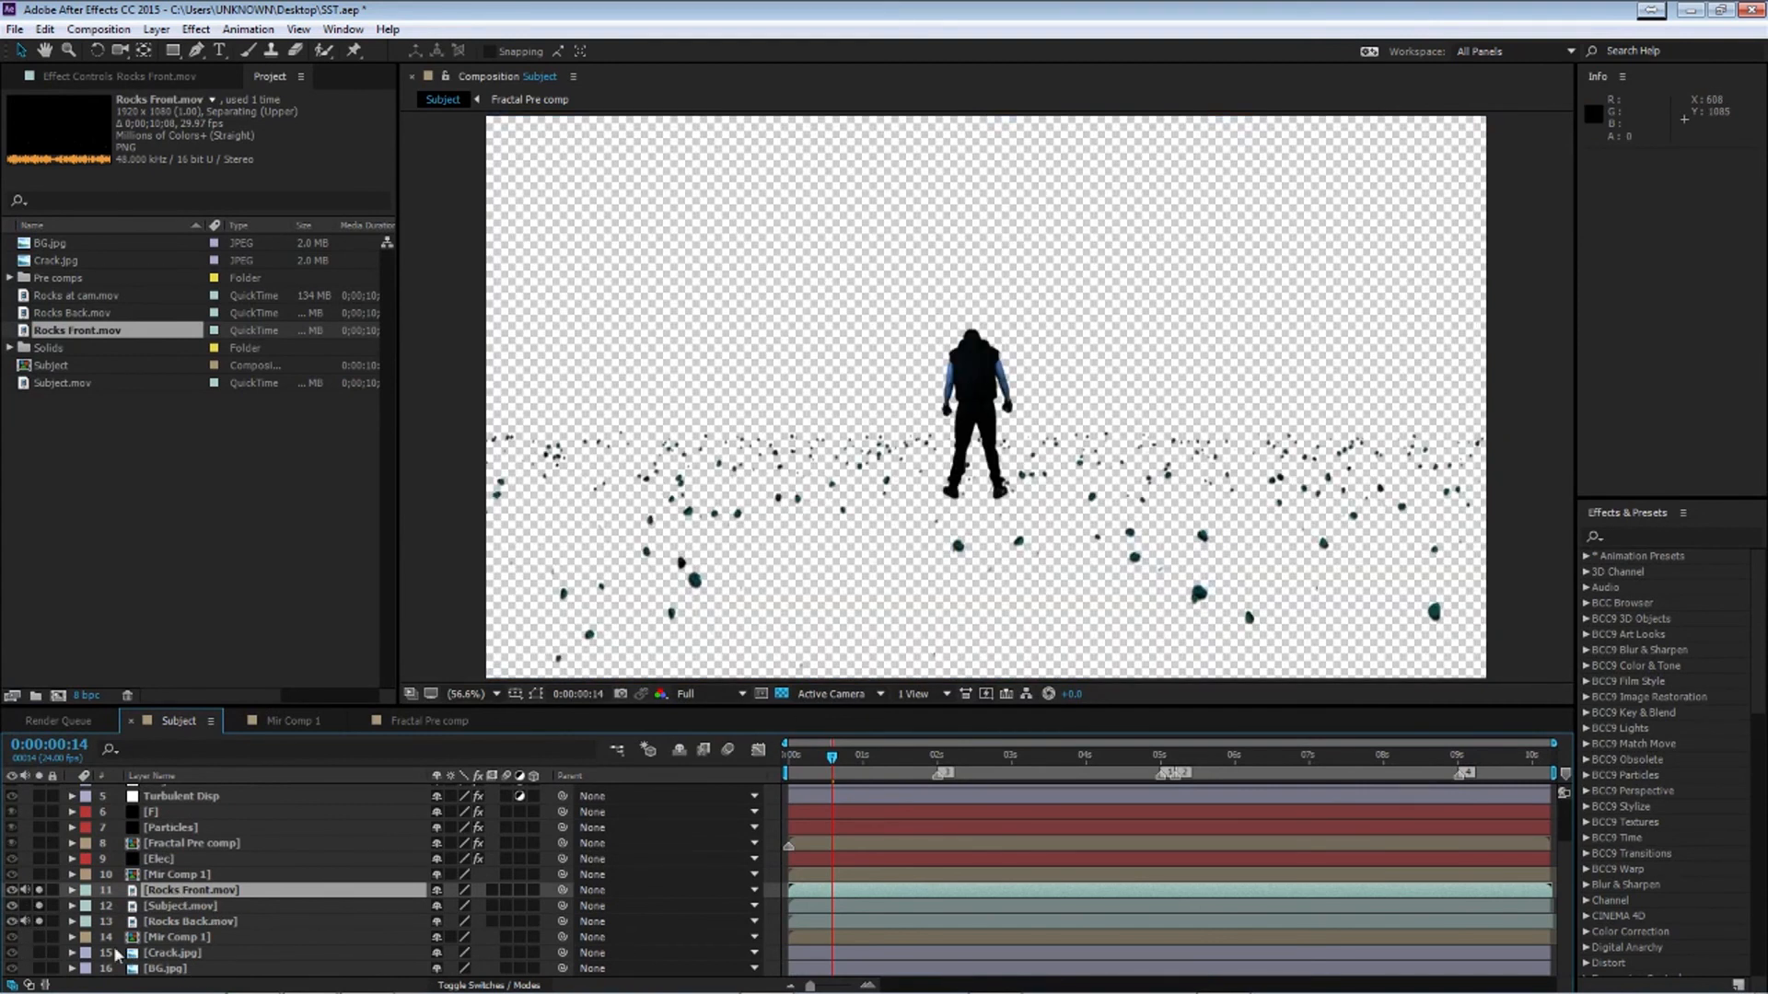
mouse_move(1024, 759)
left_mouse_down()
mouse_move(1138, 765)
mouse_move(1037, 771)
mouse_move(1058, 770)
left_mouse_up()
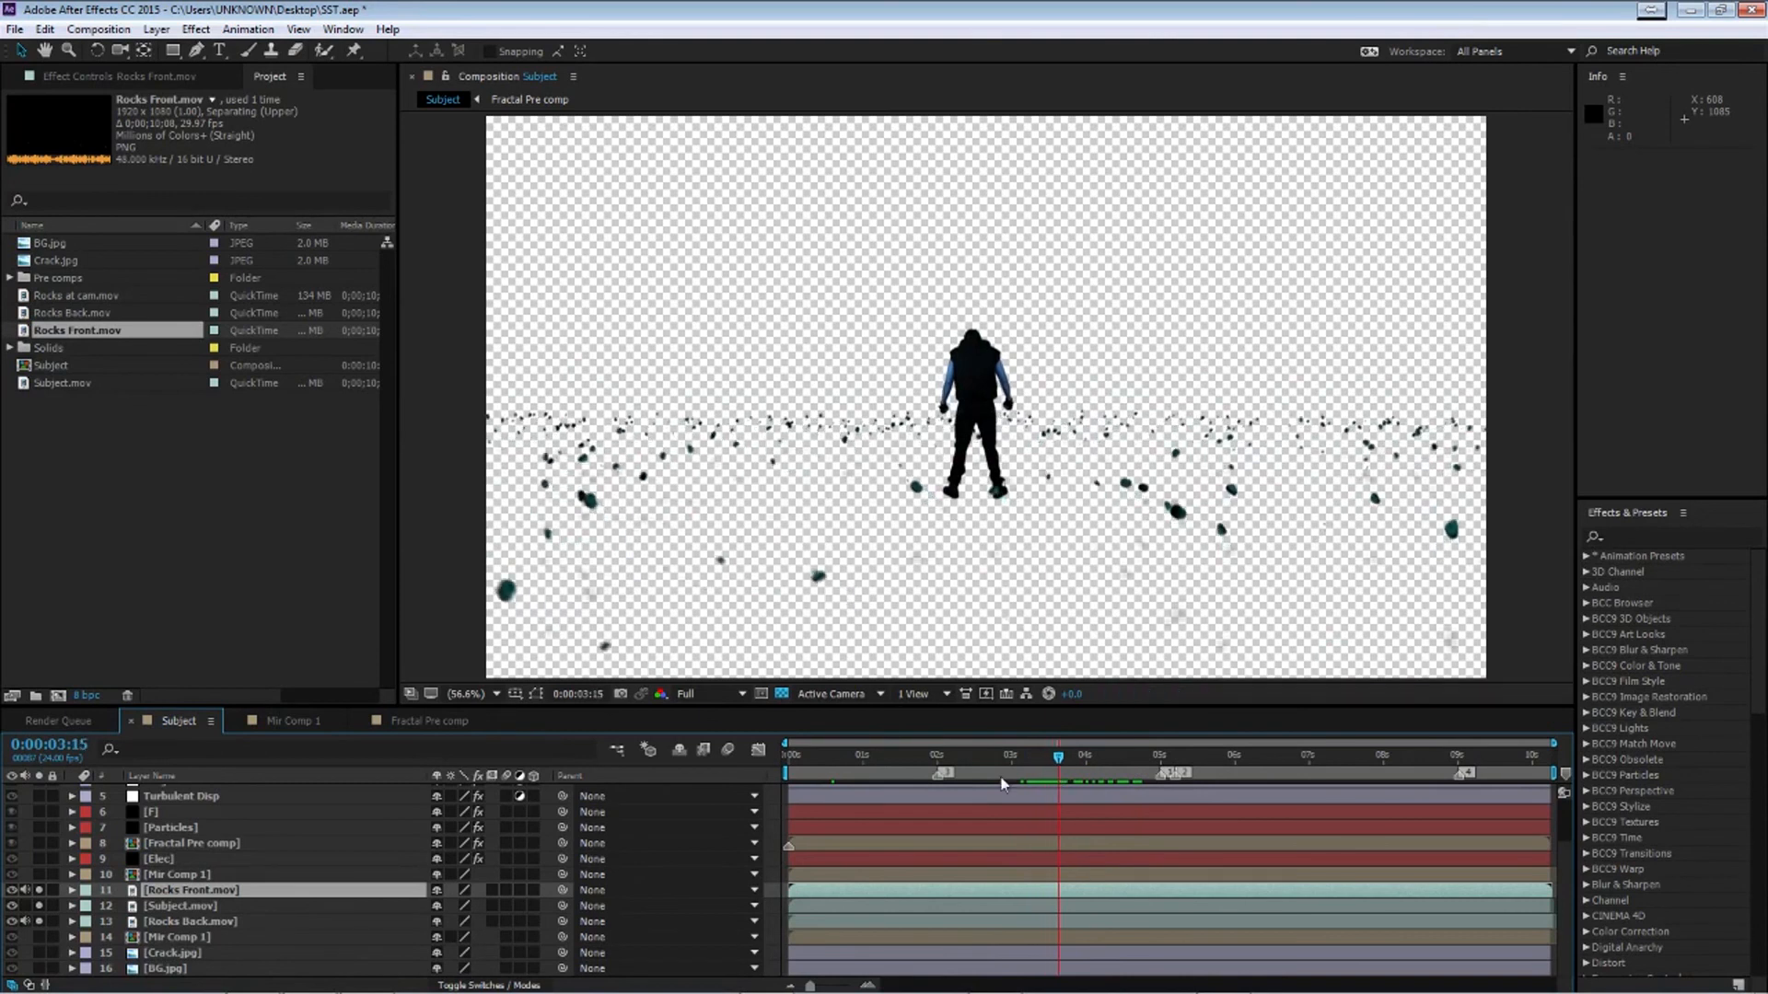
left_click(39, 921)
left_click_drag(1060, 758, 1132, 781)
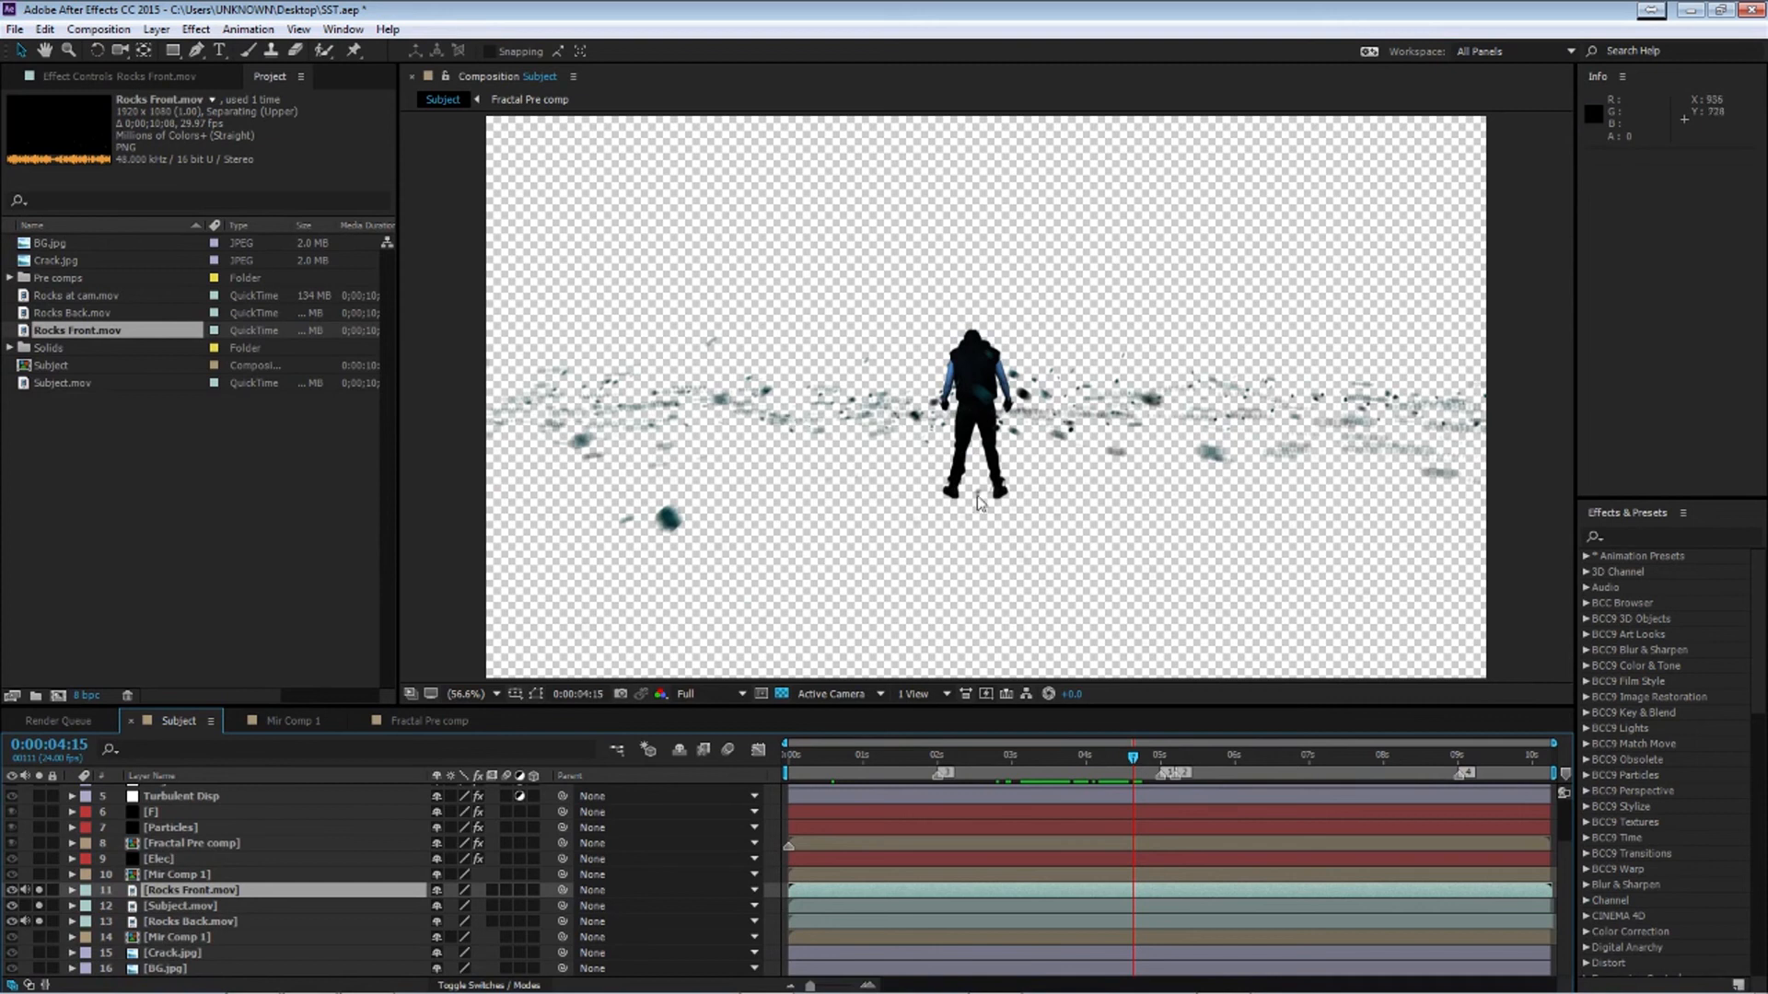
left_click_drag(1124, 761, 1033, 757)
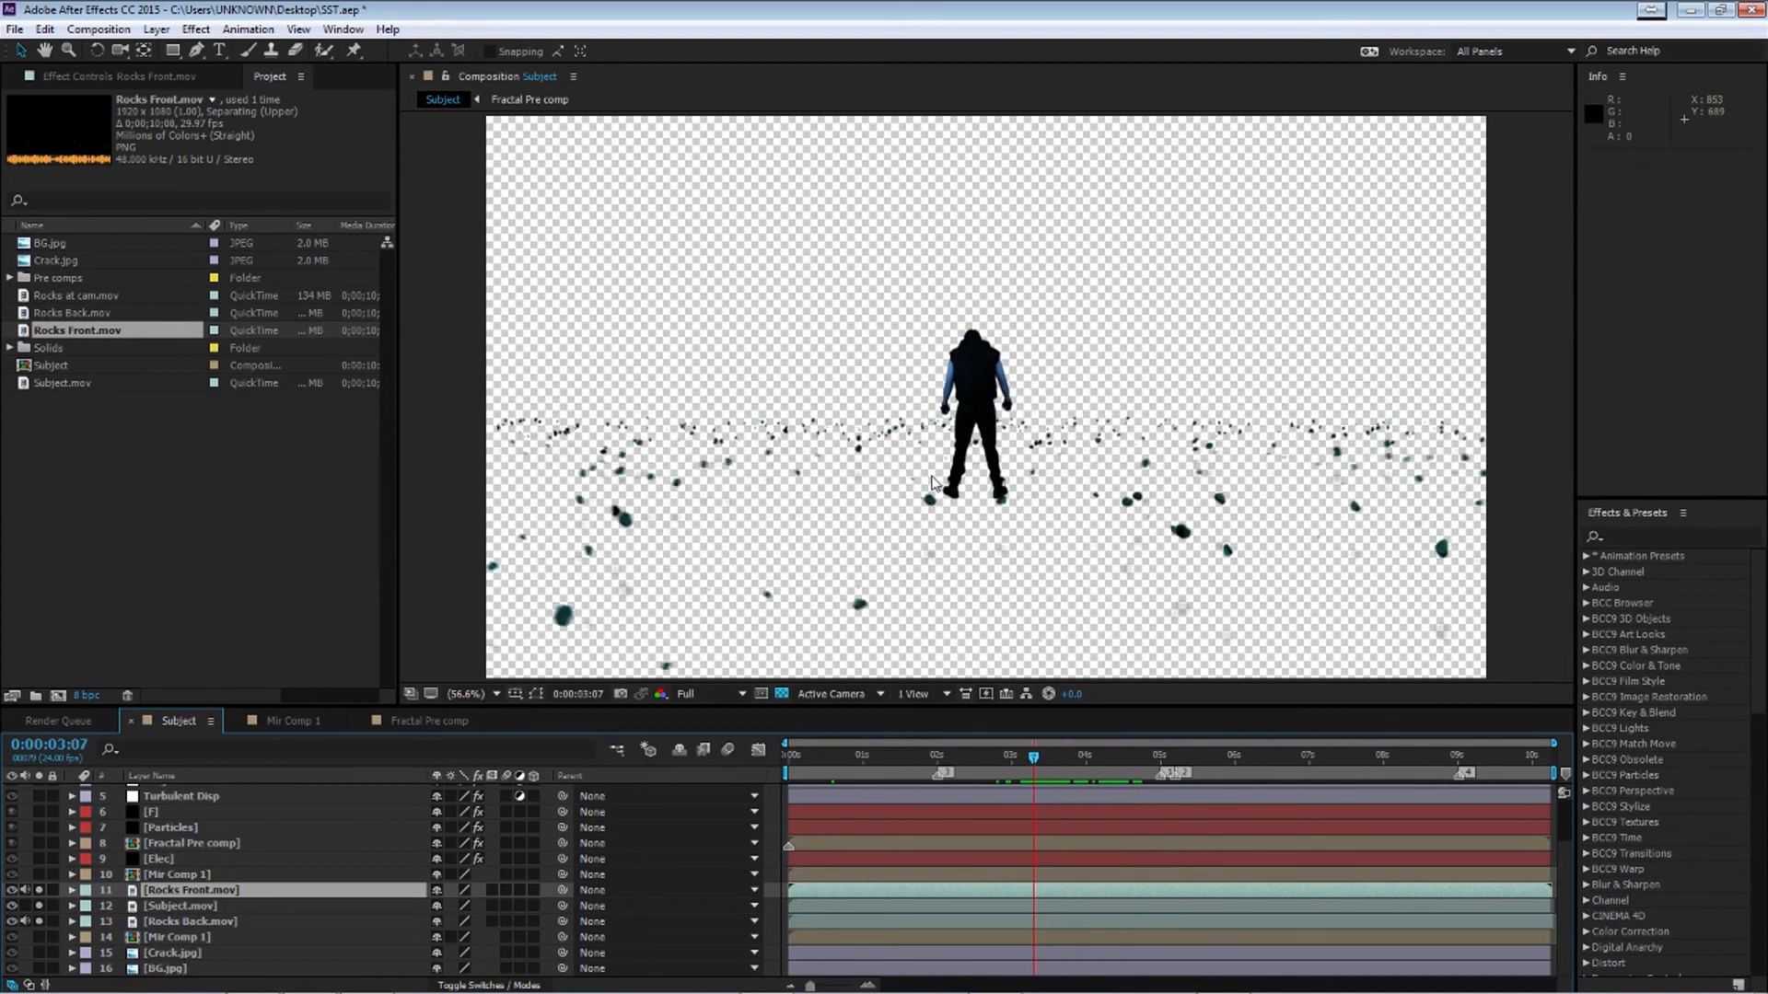
left_click(38, 890)
left_click(39, 907)
left_click(39, 921)
Scrub the composition and inspect the effects on the rock and subject layers
scroll(83, 865, "up", 2)
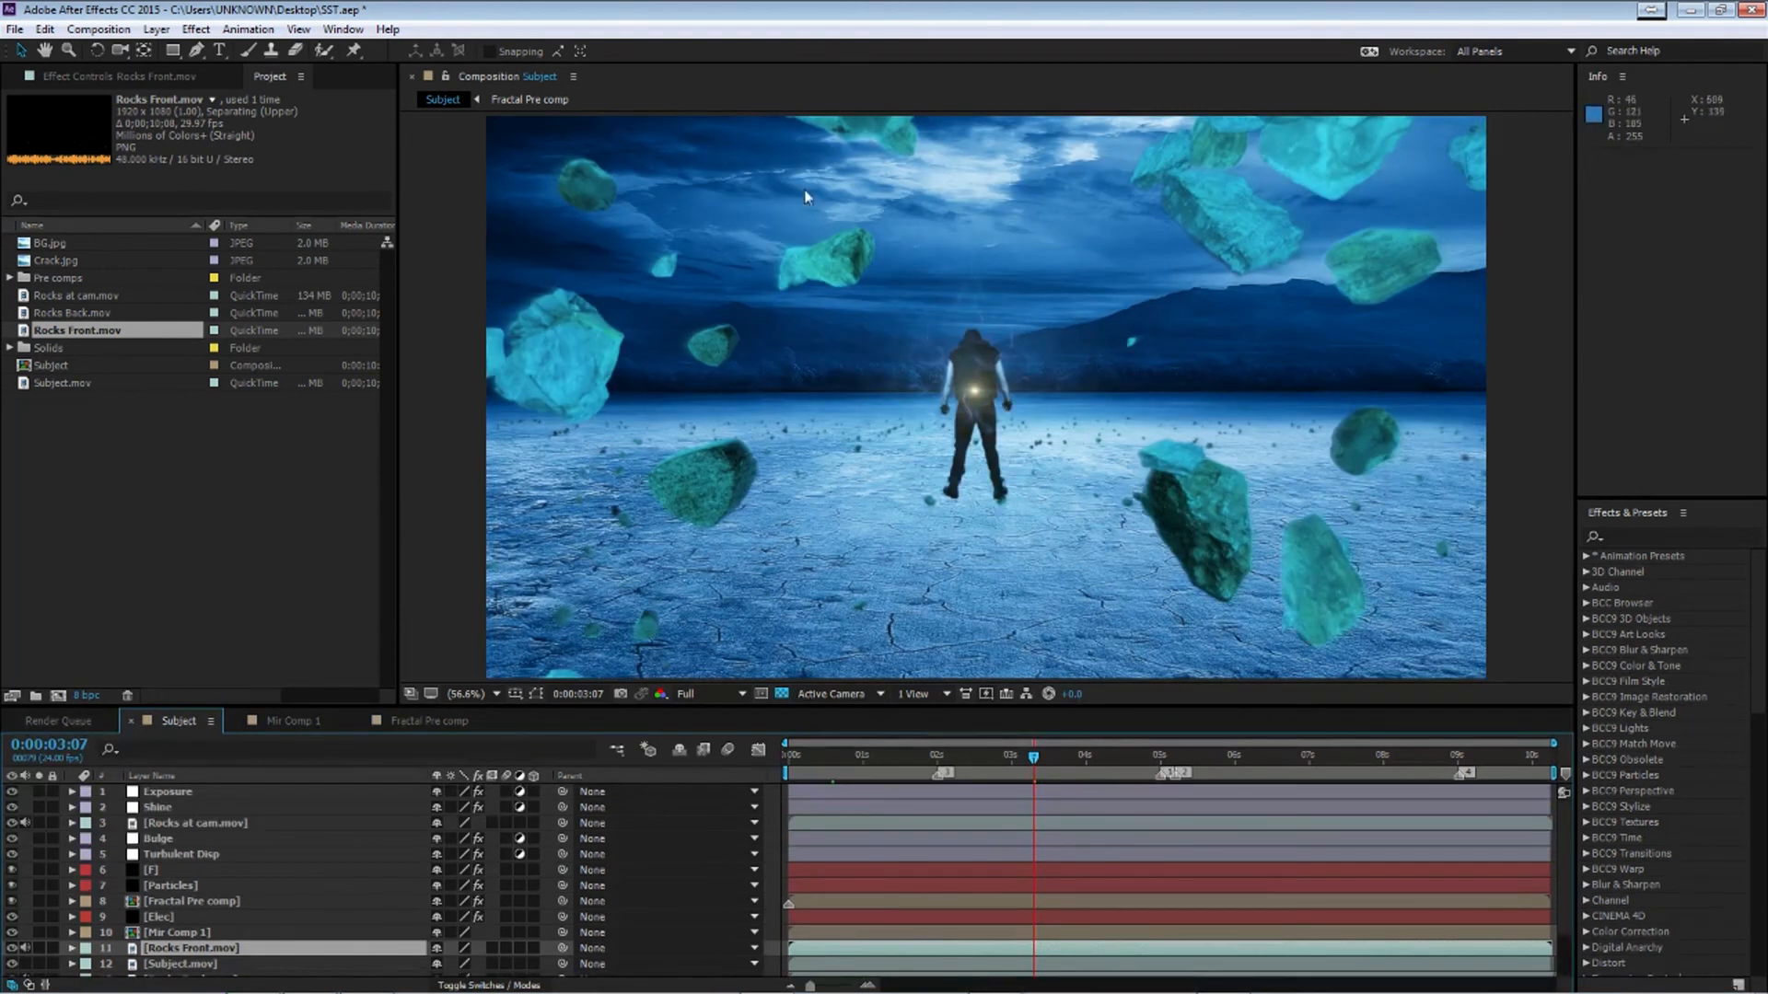
left_click(1168, 756)
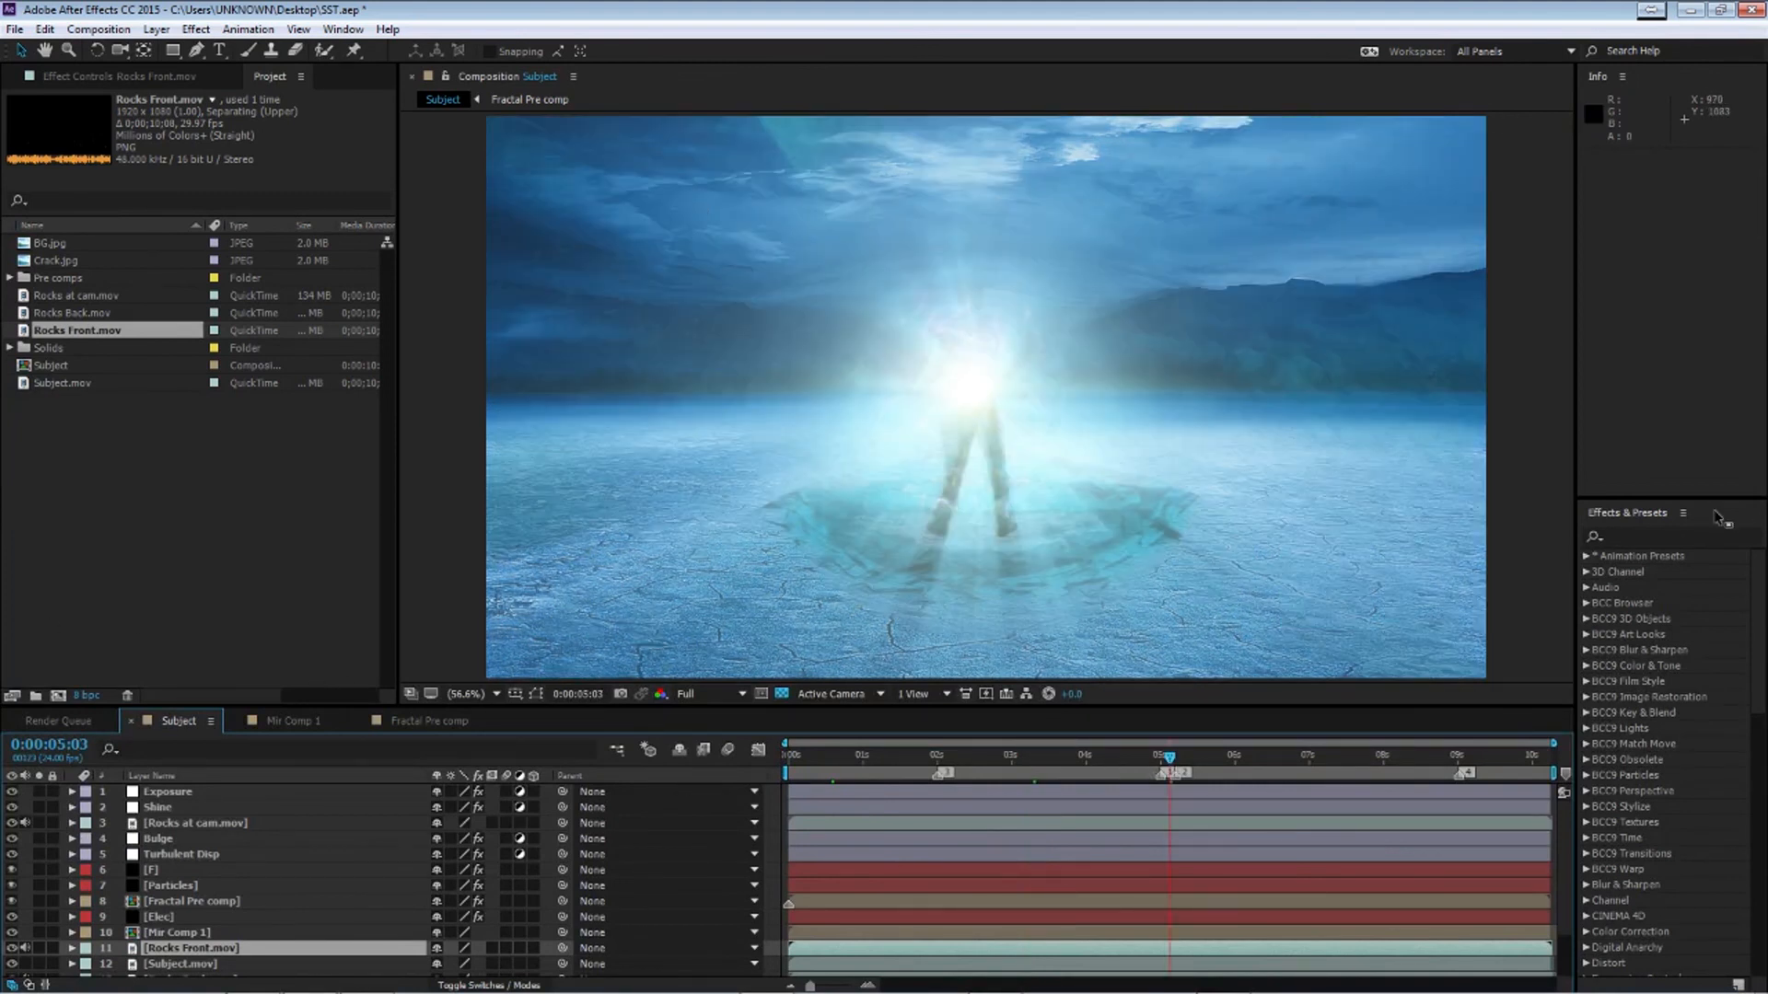
scroll(309, 870, "down", 2)
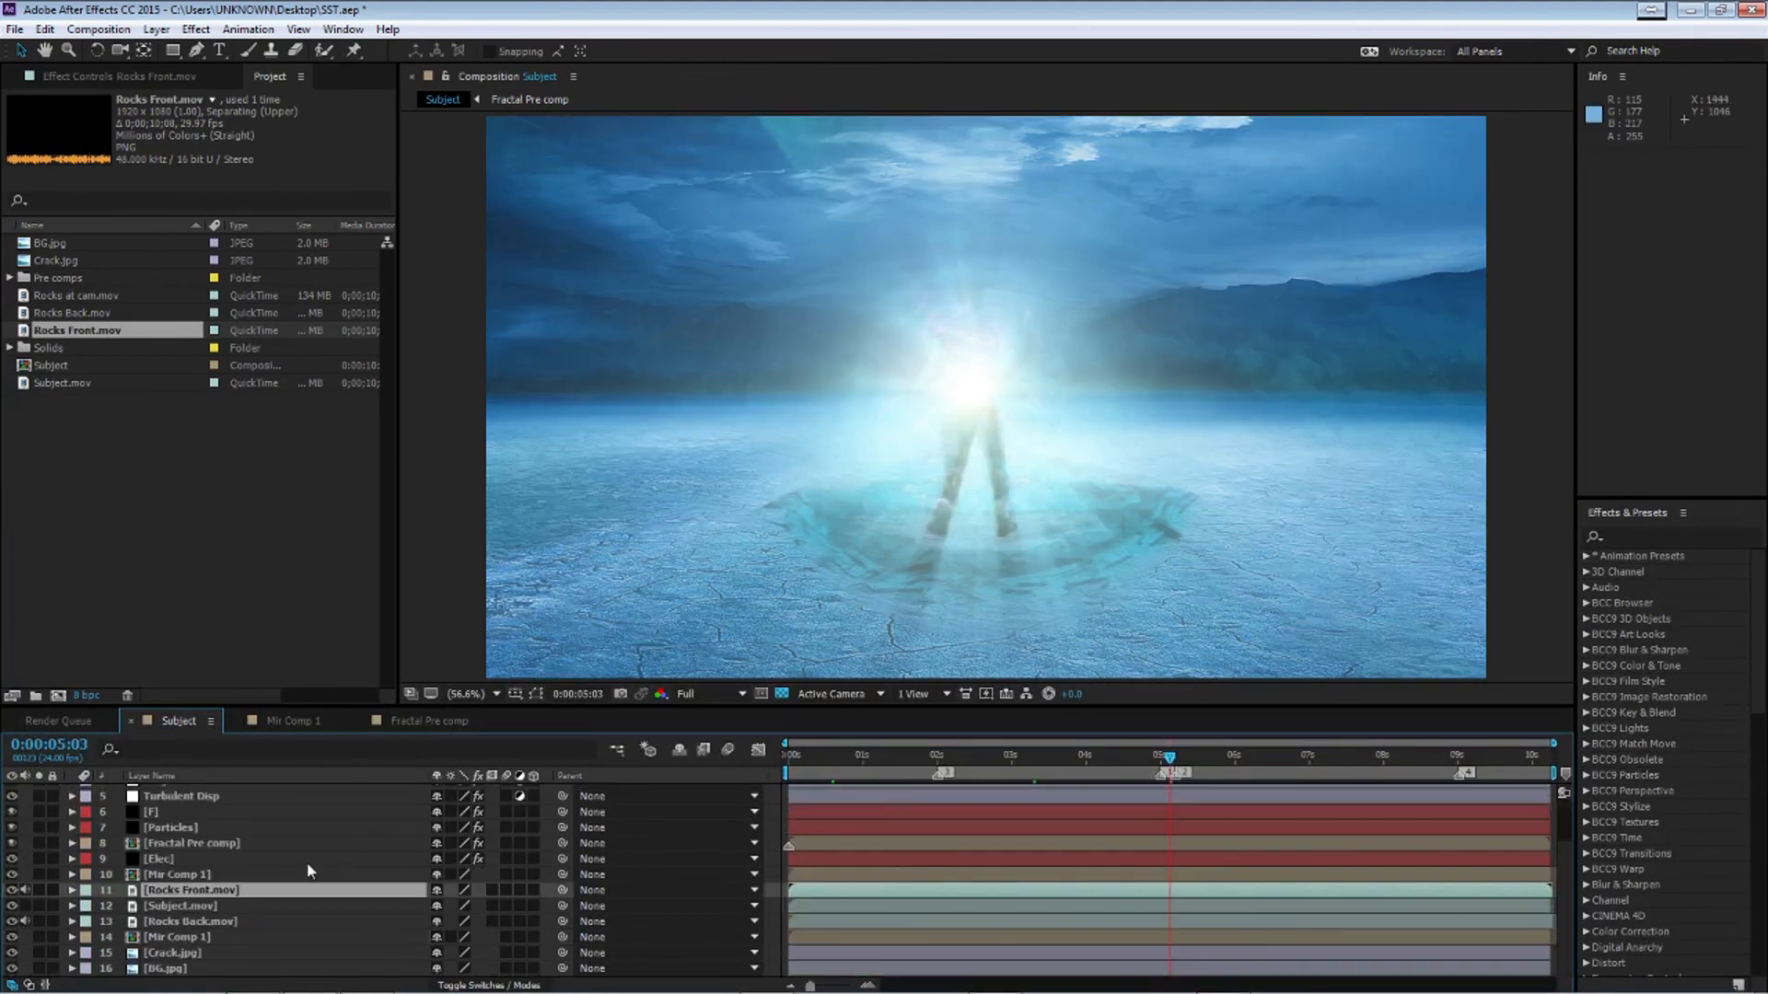
left_click(180, 922)
left_click(167, 908)
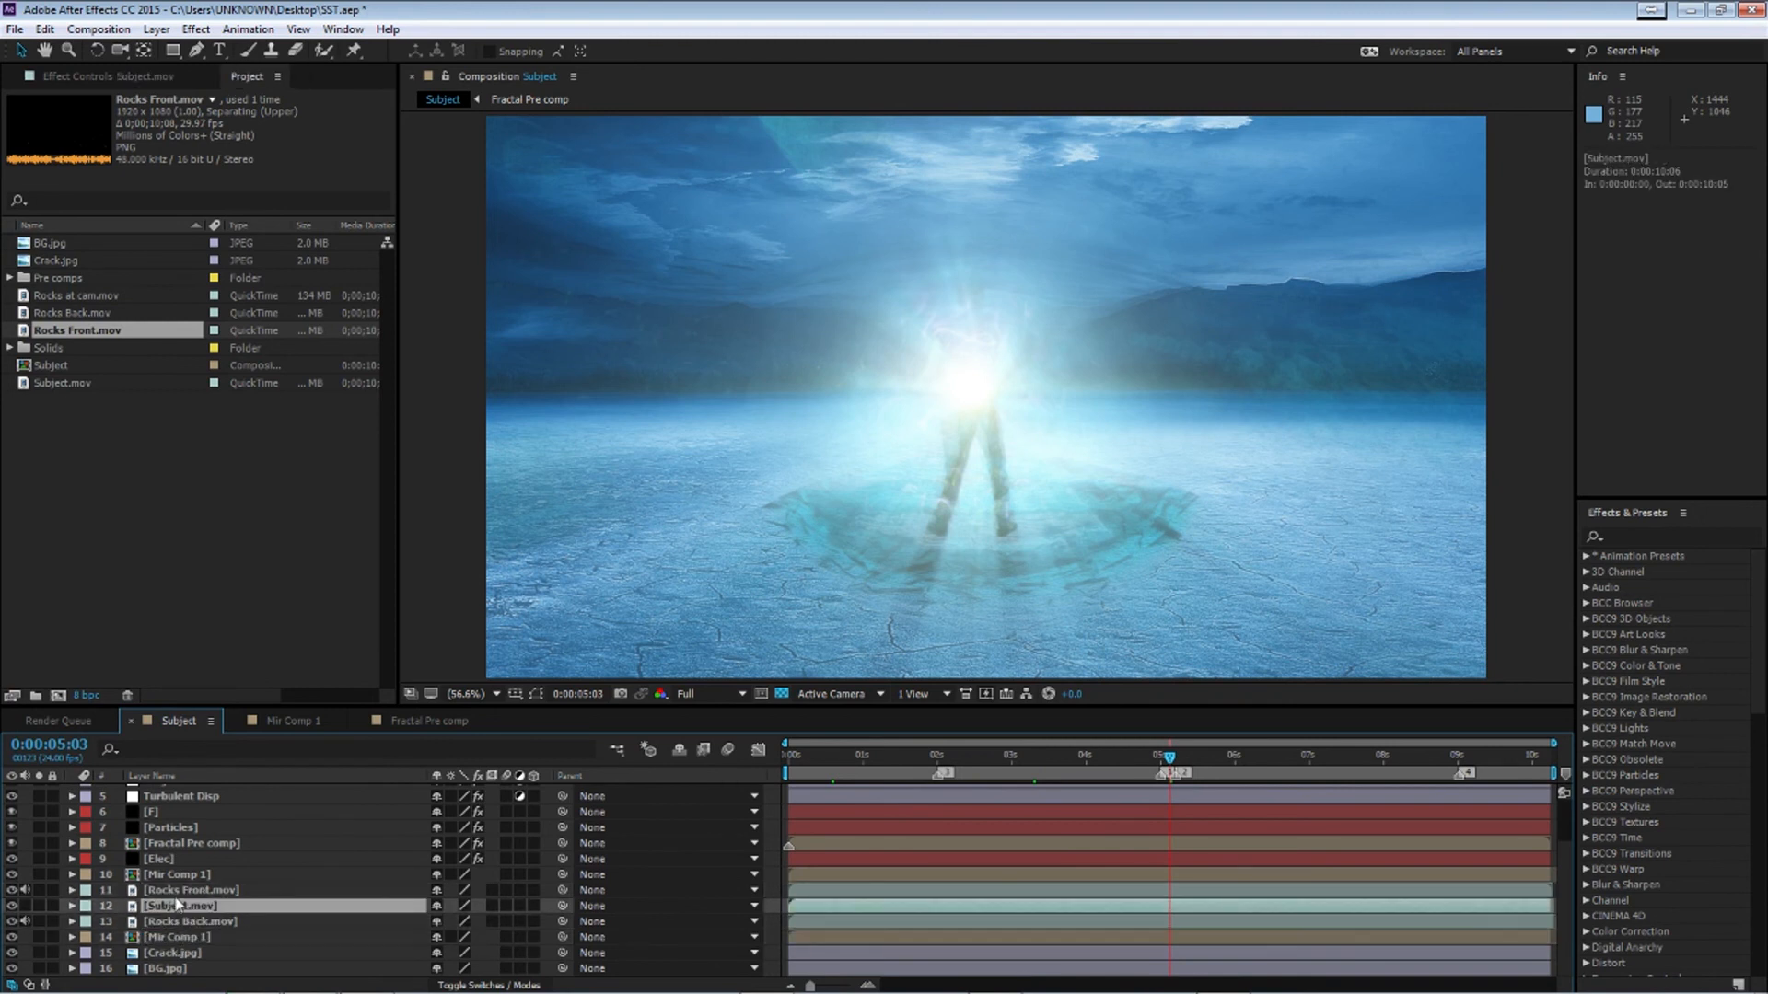
left_click(184, 890)
left_click(127, 76)
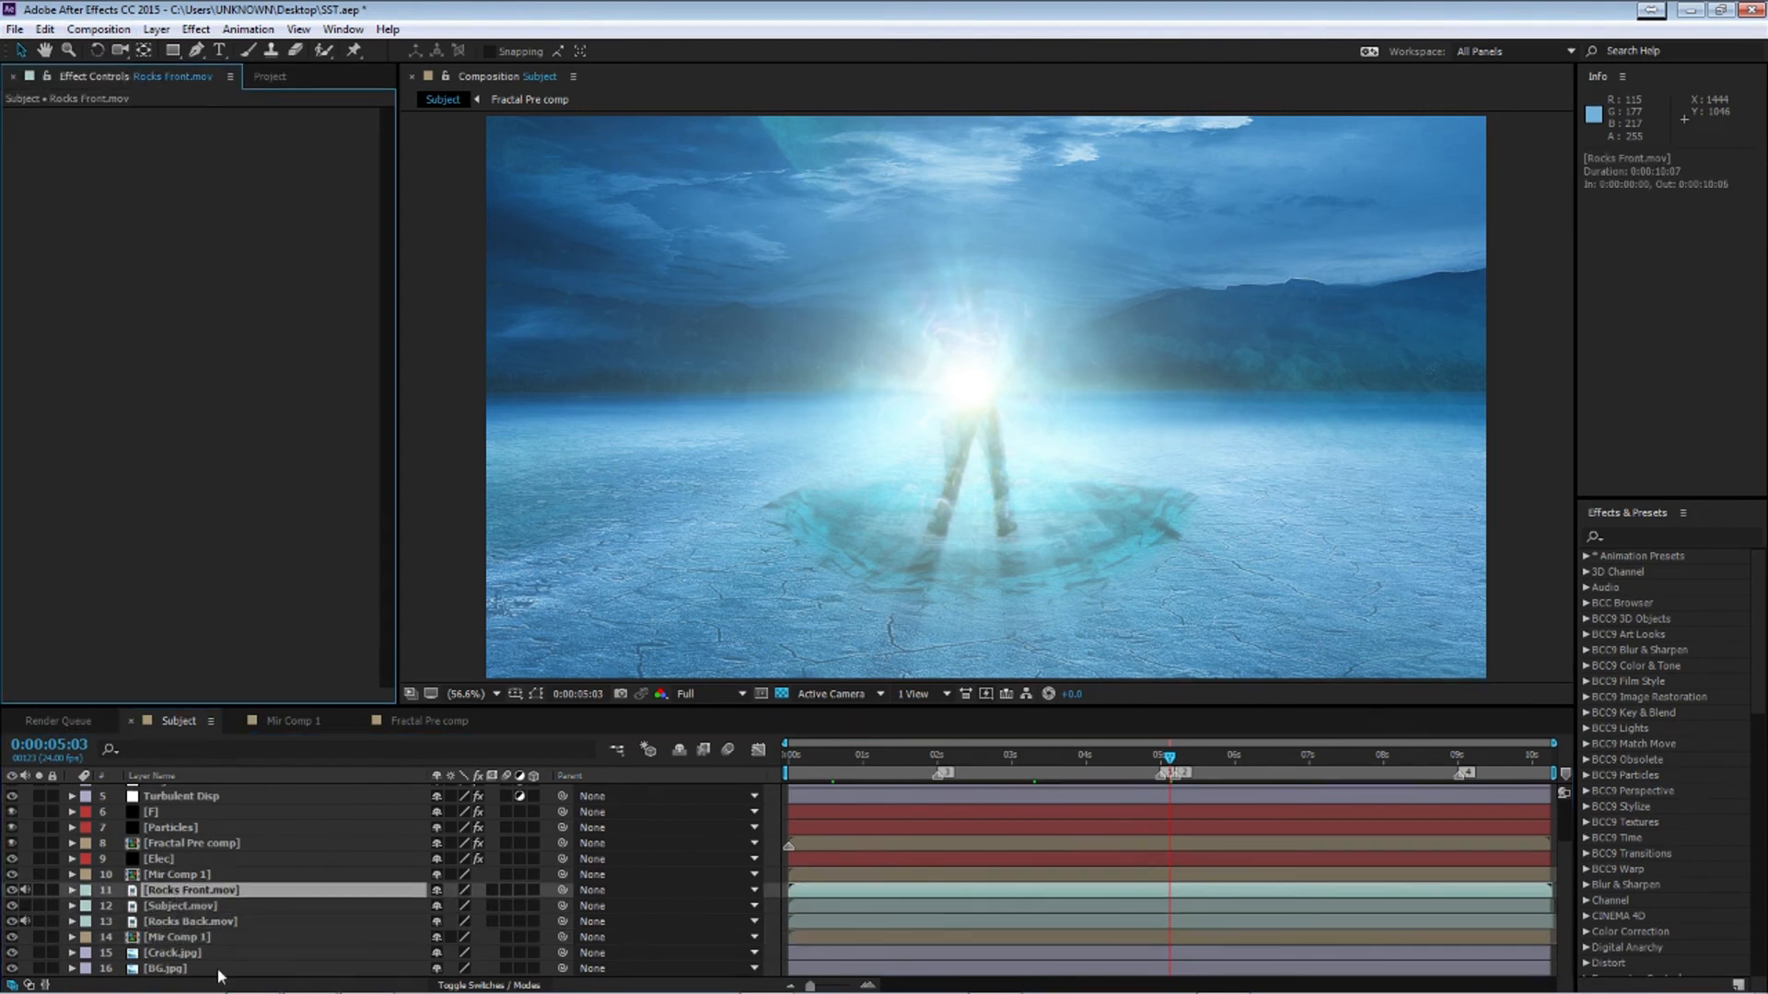
Copy the Hue/Saturation effect from Fractal Pre comp and paste it onto Rocks at cam.mov at the start of the timeline
left_click(182, 970)
left_click(173, 954)
left_click(175, 843)
left_click(82, 133)
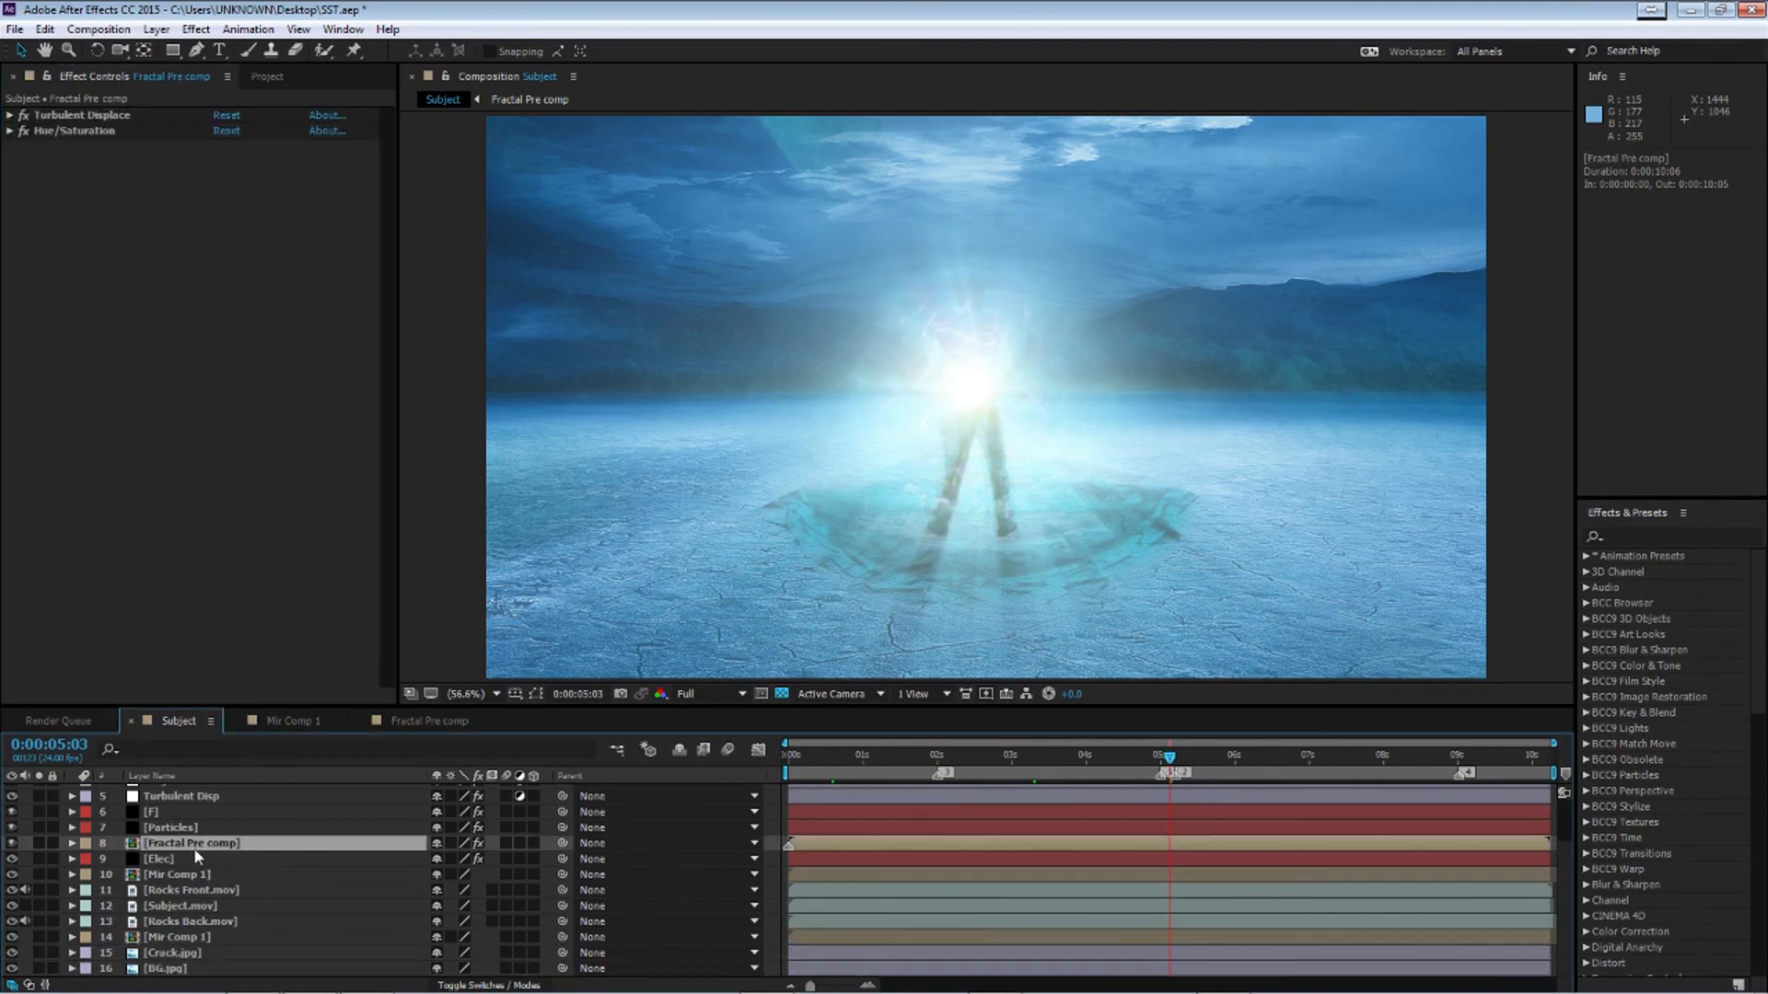
scroll(239, 898, "up", 2)
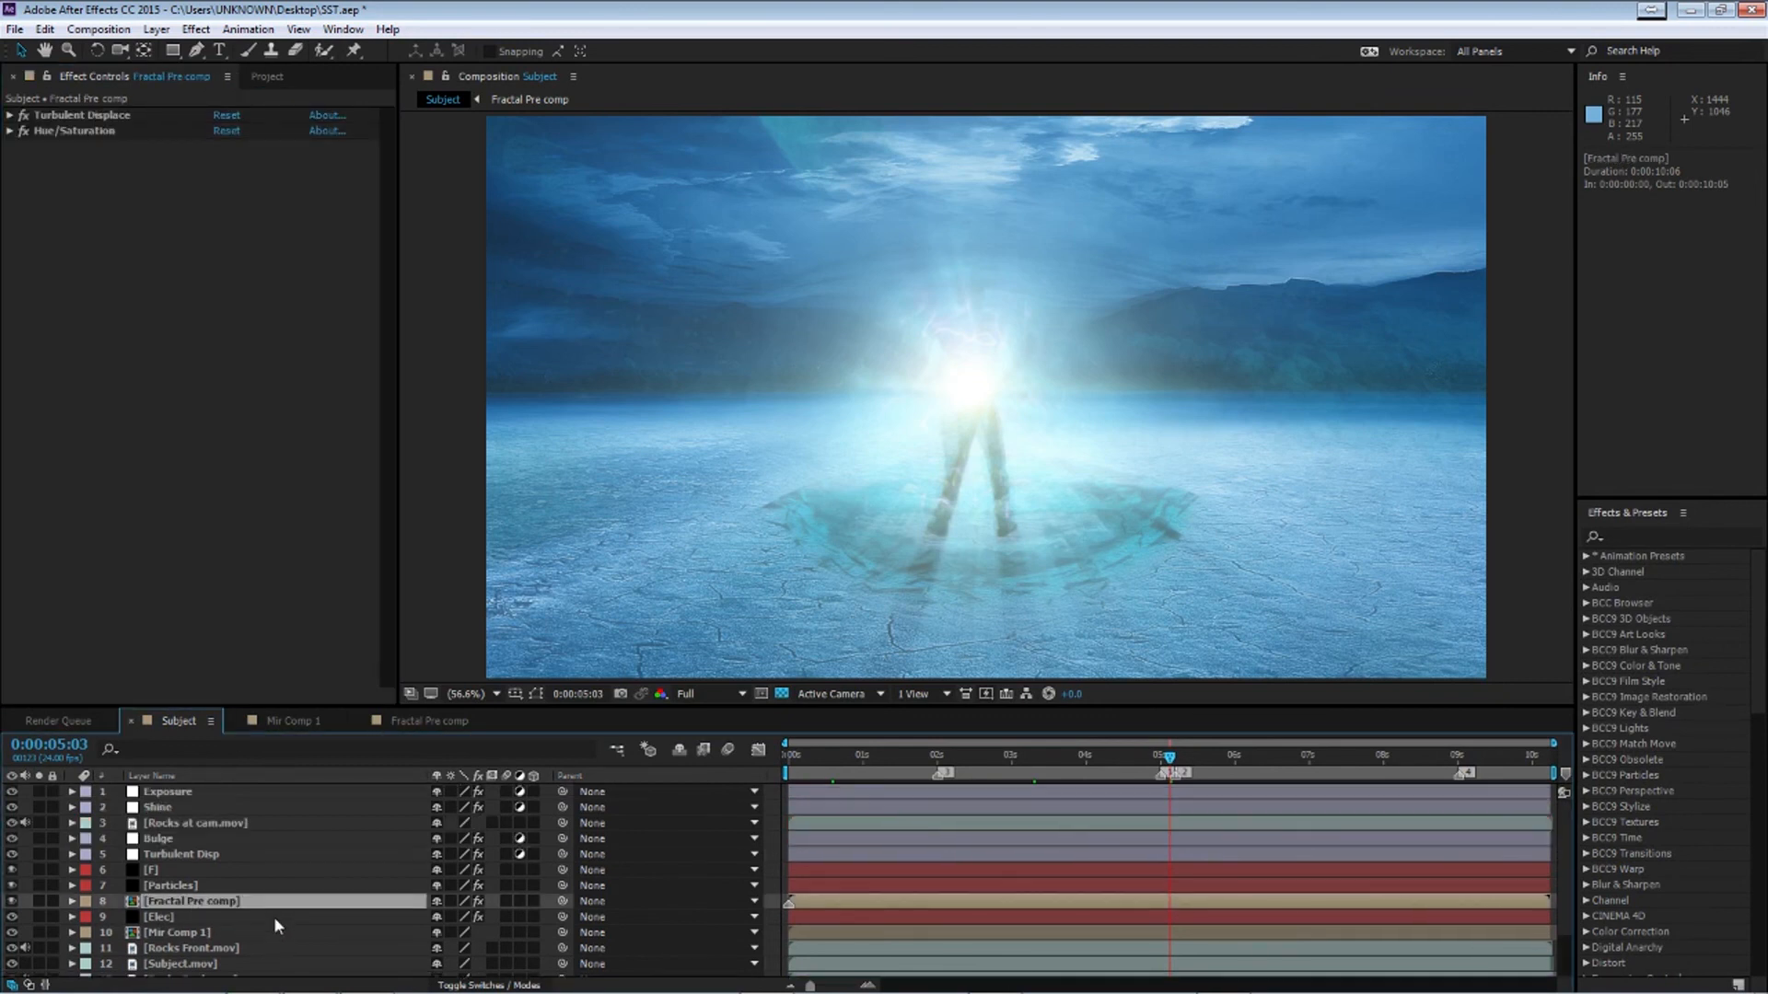
left_click(182, 824)
left_click_drag(805, 758, 521, 767)
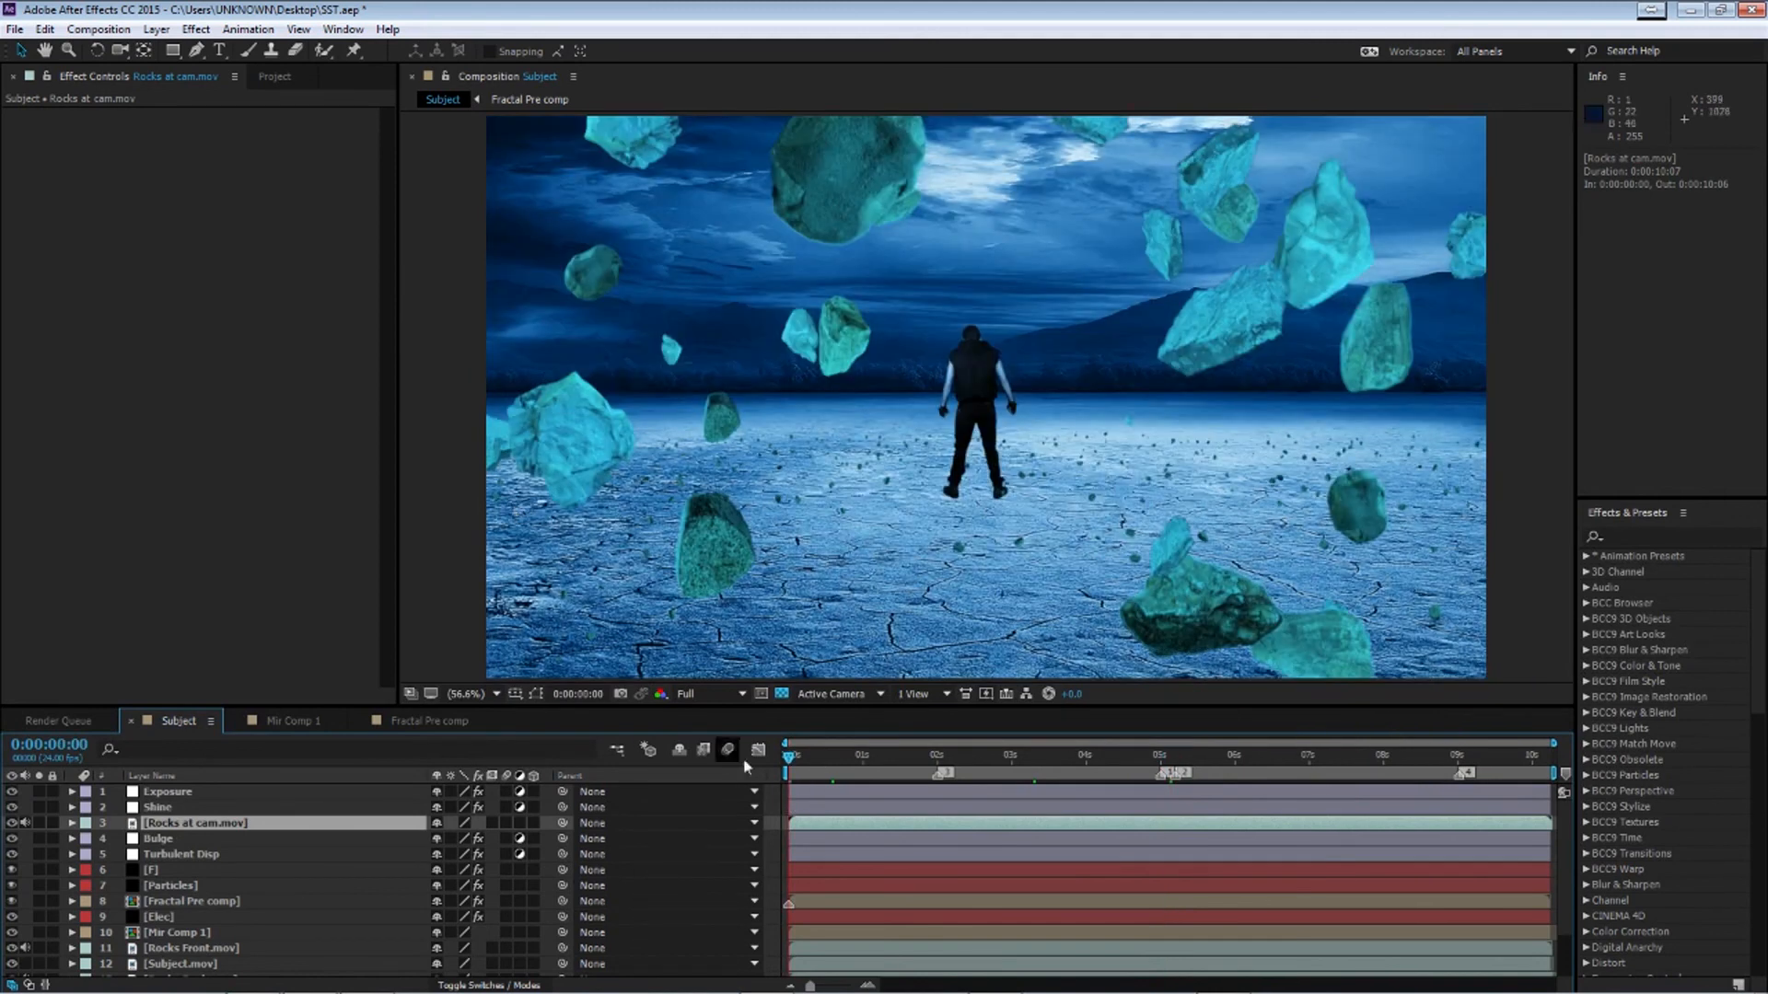
key("ctrl+v")
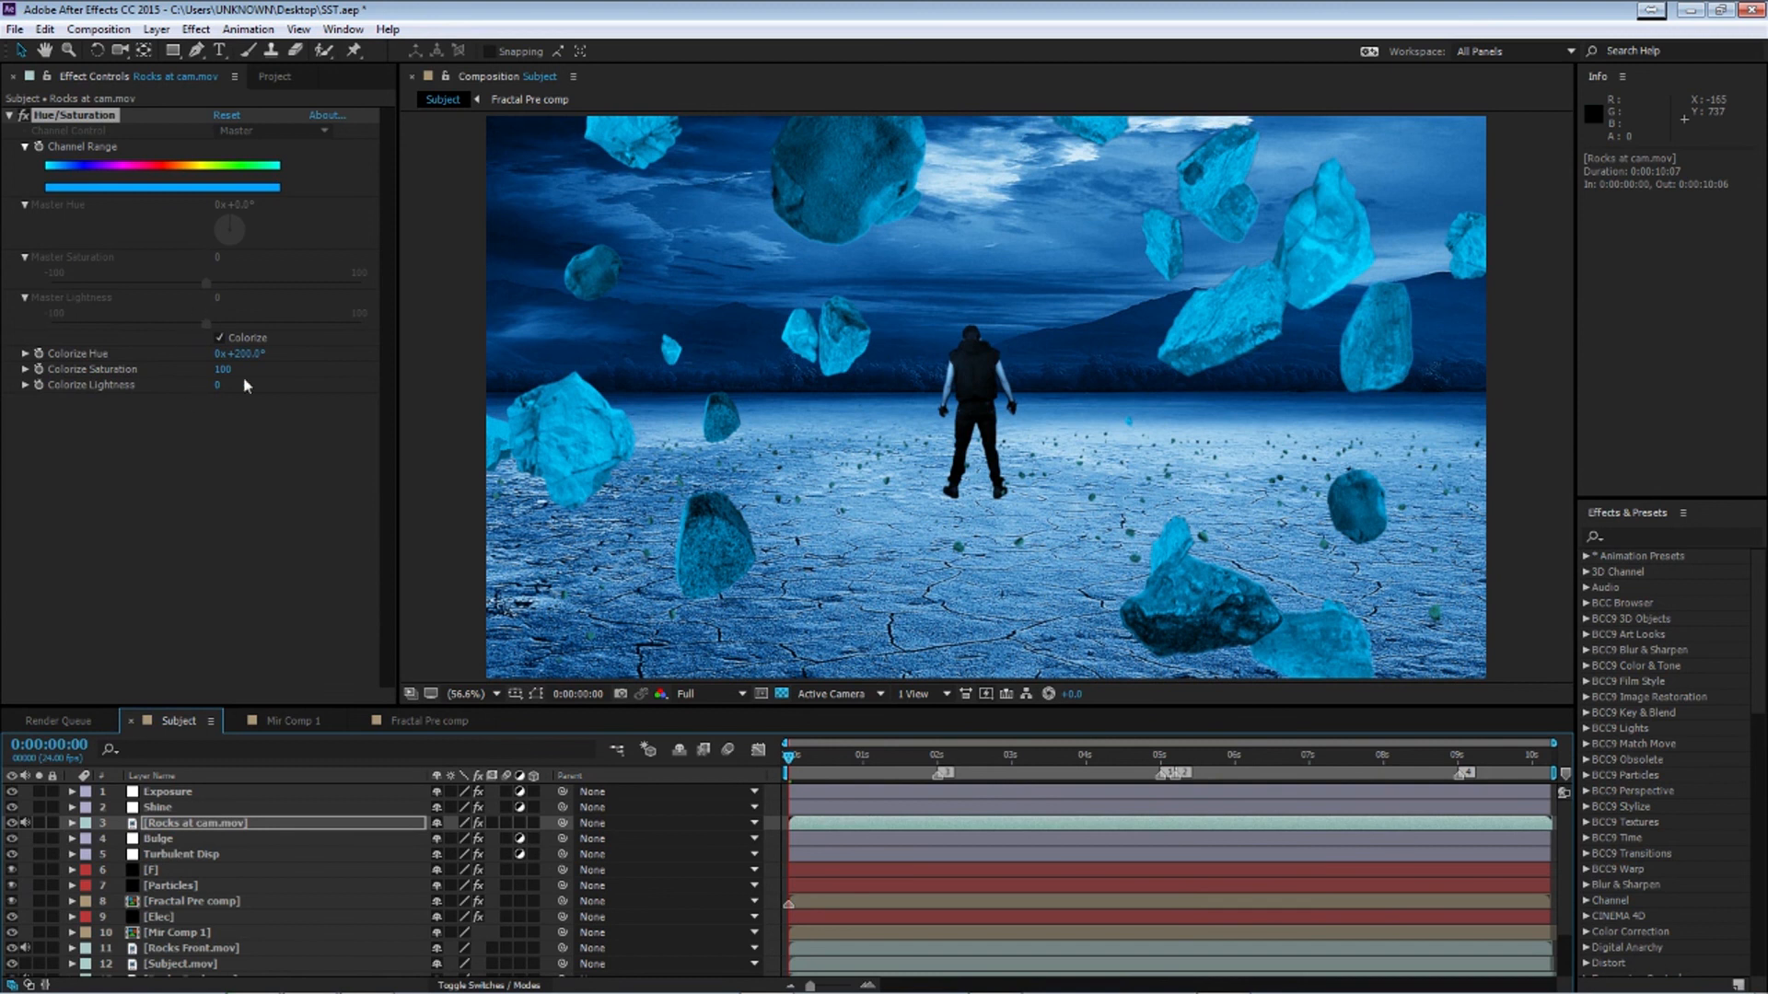
Paste the same Hue/Saturation effect onto Rocks Front.mov and Rocks Back.mov
left_click(118, 192)
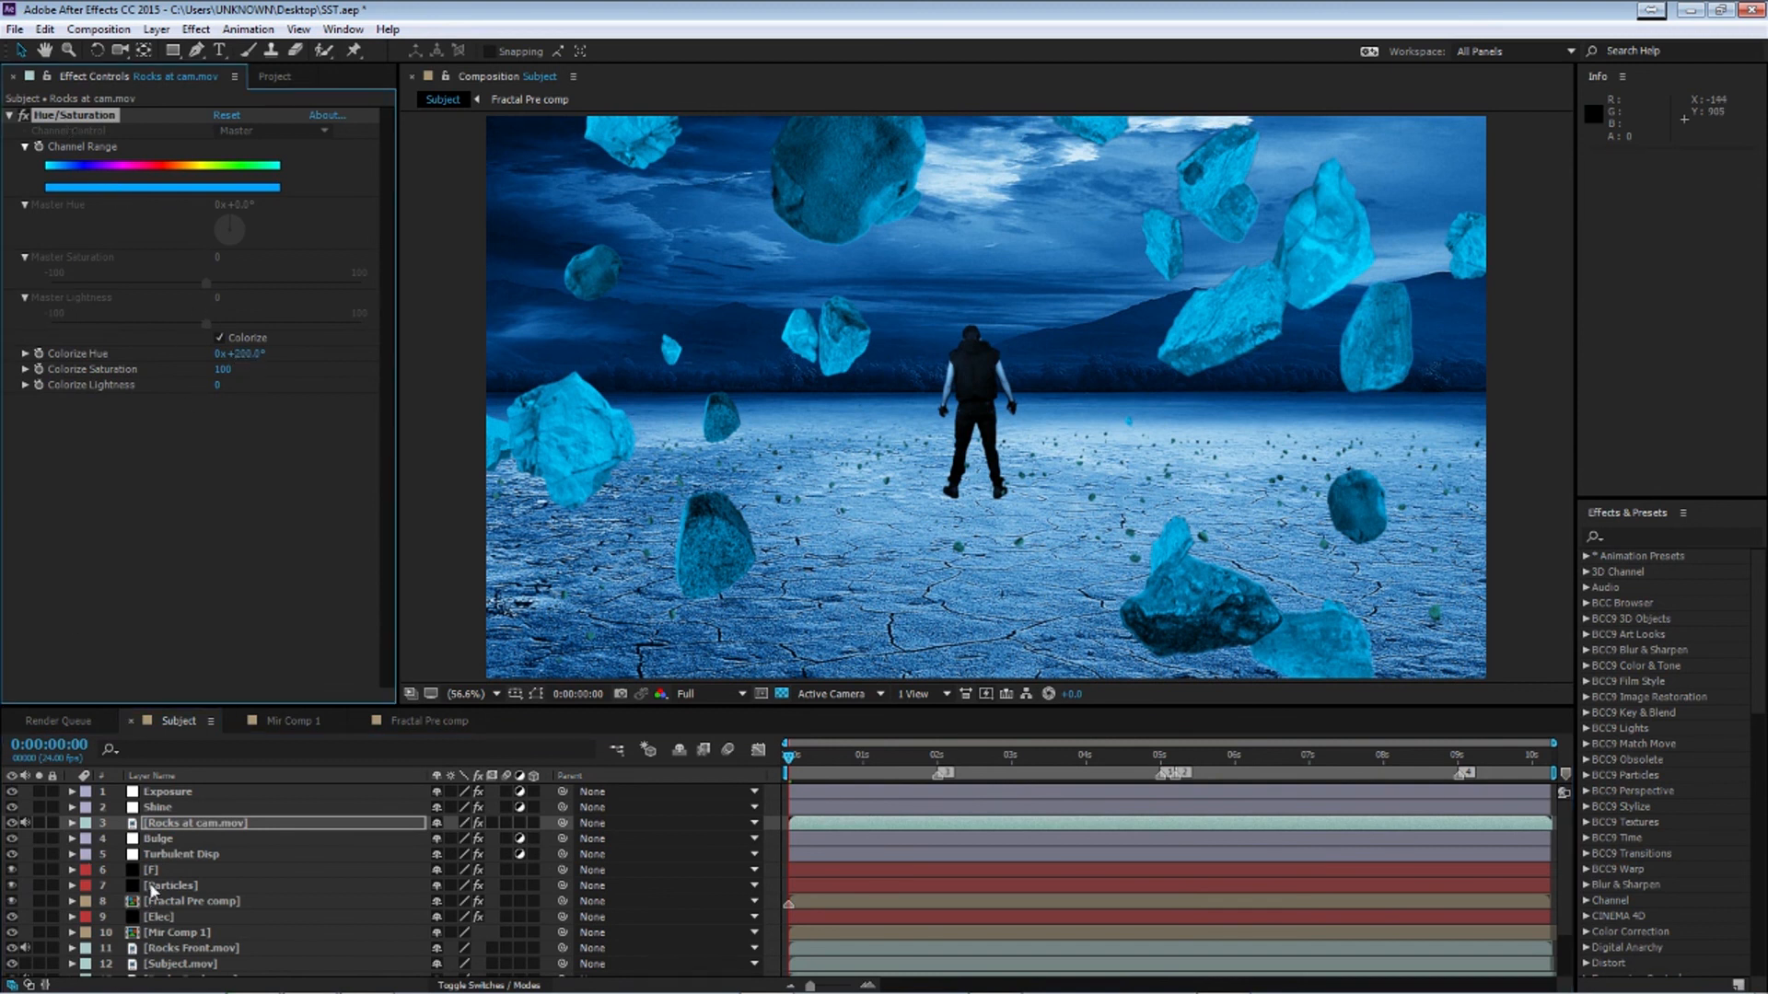
scroll(218, 934, "down", 2)
left_click(174, 891)
left_click(180, 922)
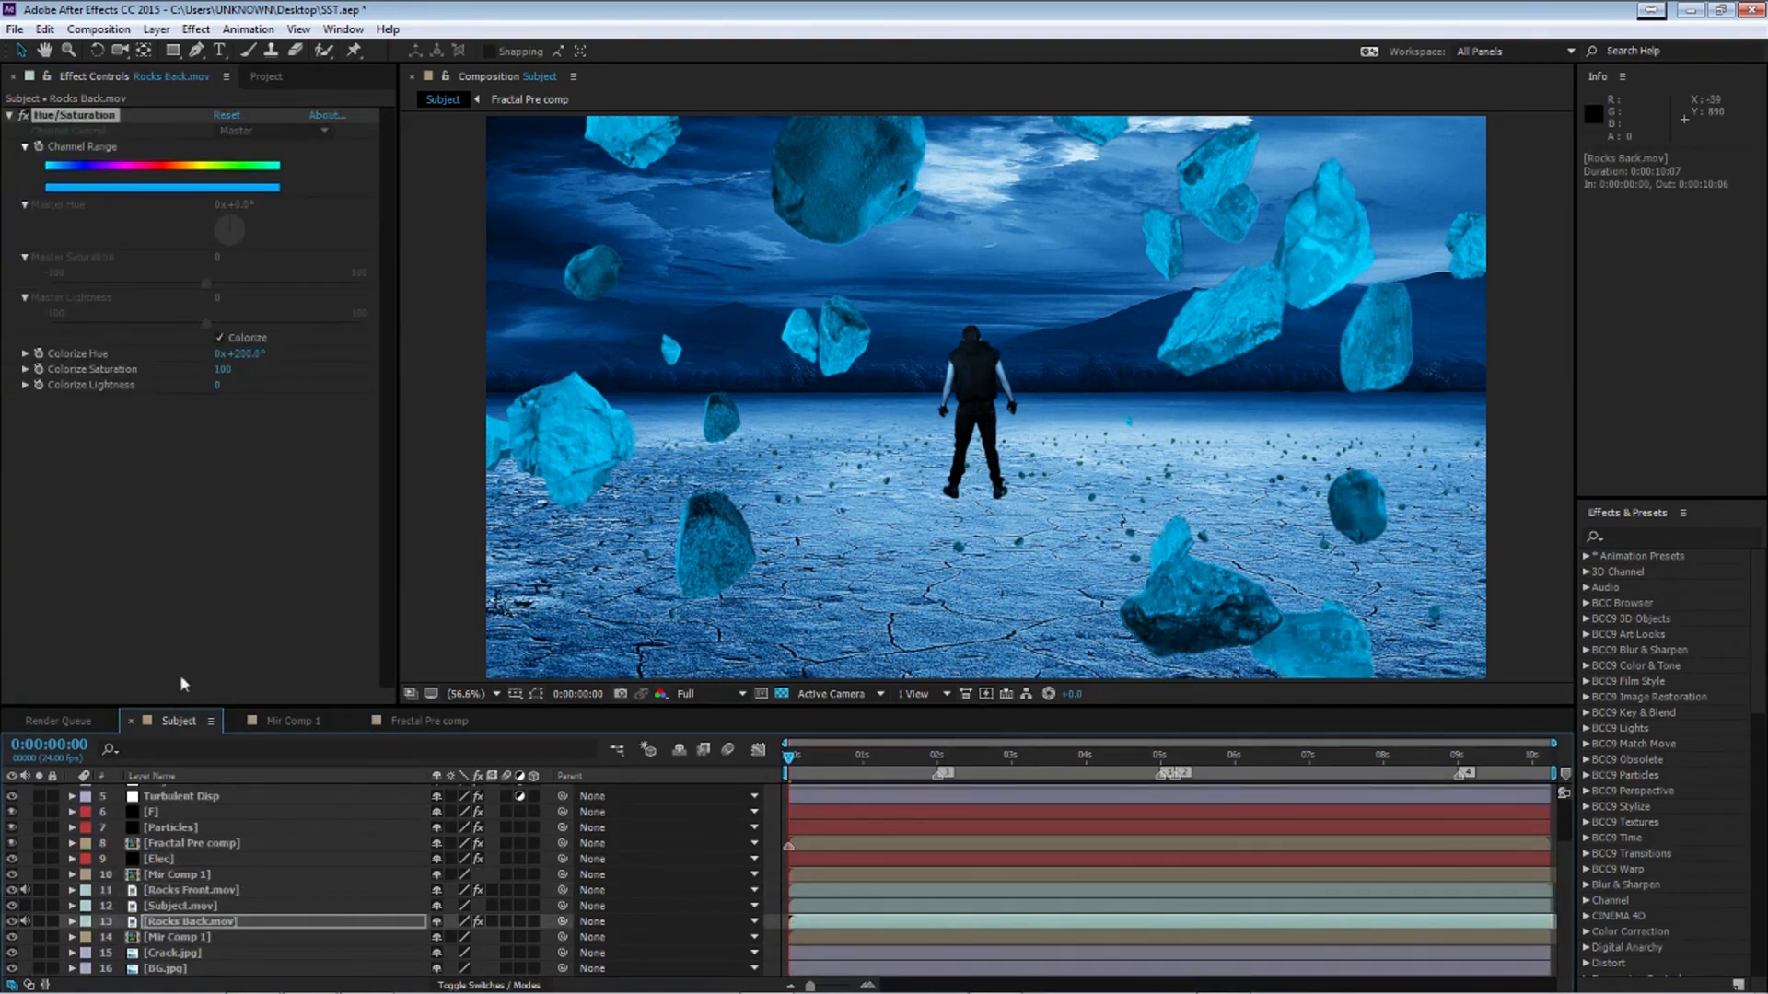
Add a new adjustment layer at the top of the stack and name it CC
scroll(168, 919, "up", 2)
left_click(177, 792)
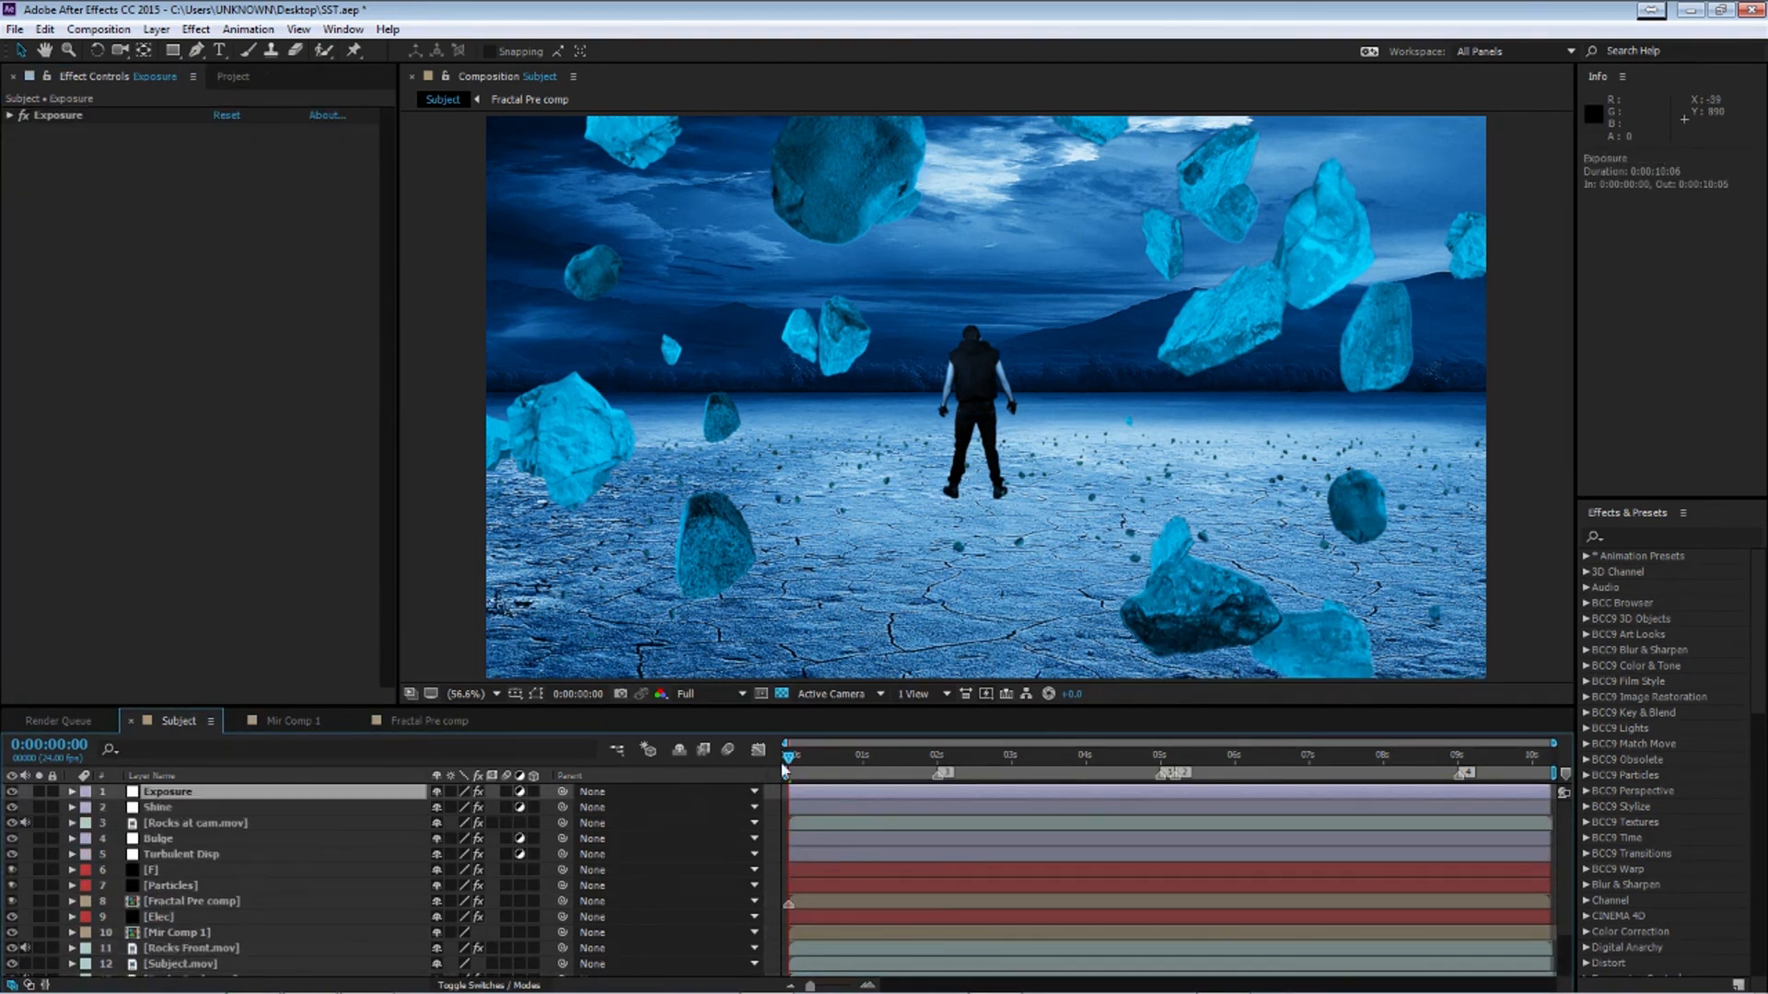
key("ctrl+alt+y")
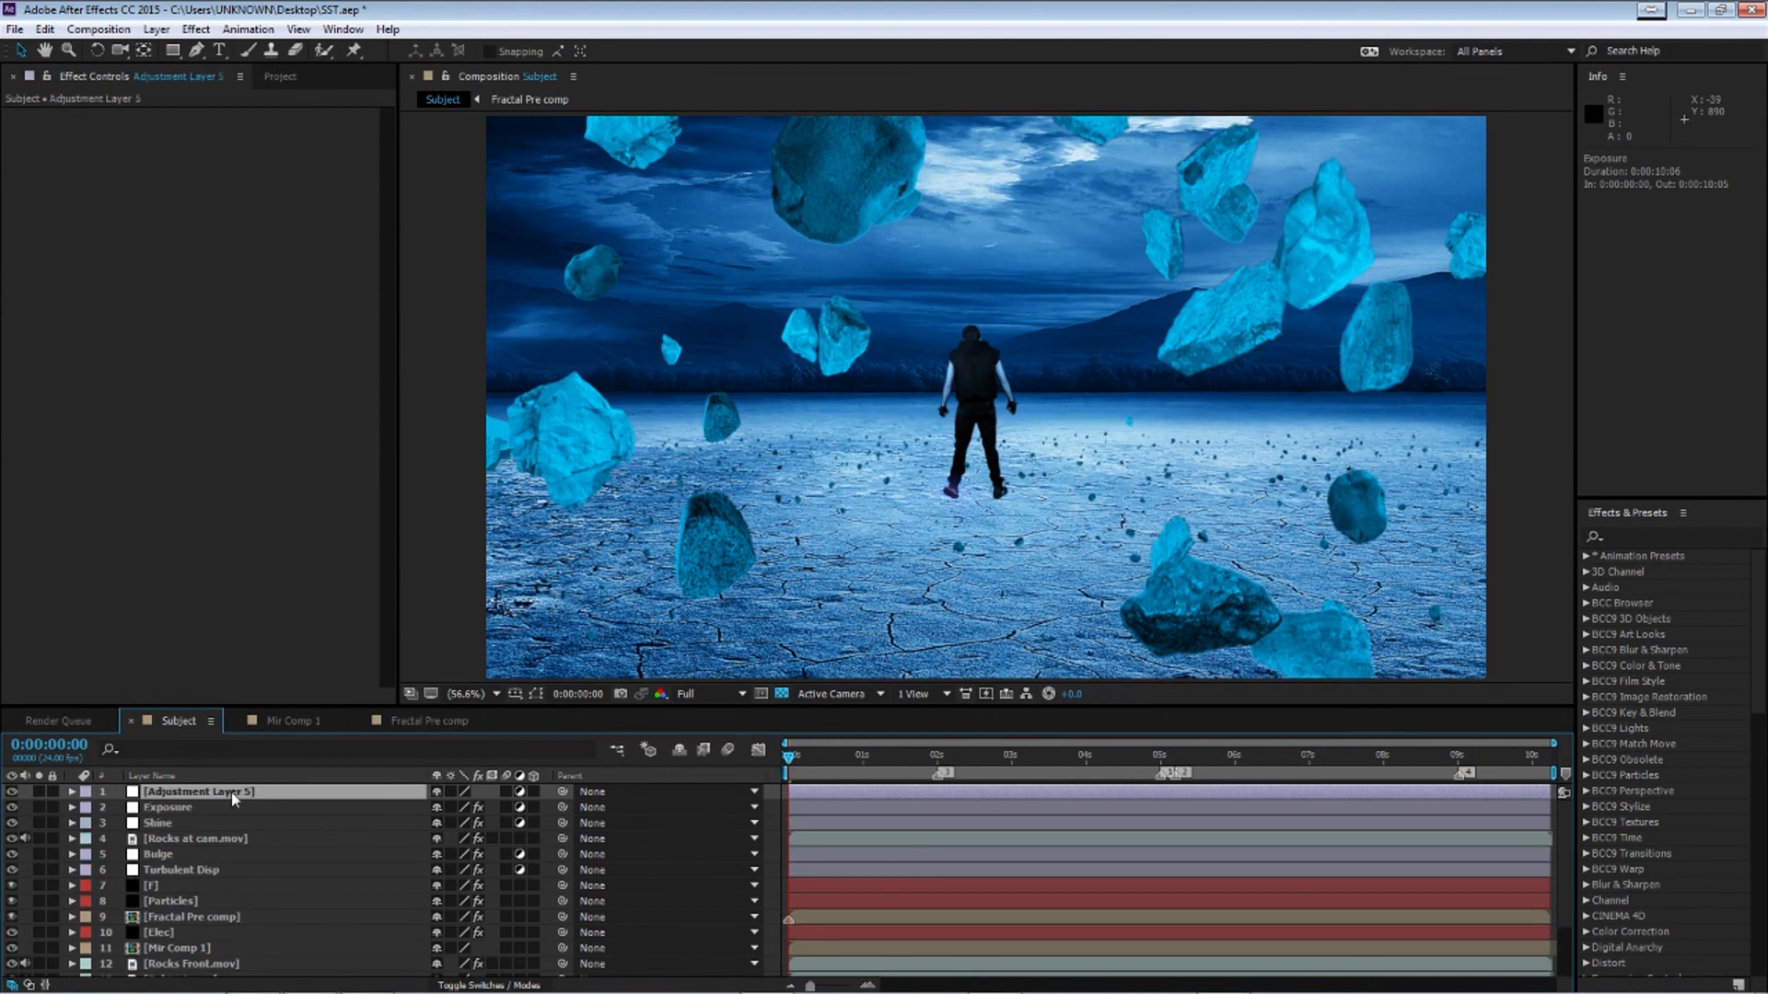
key("Return")
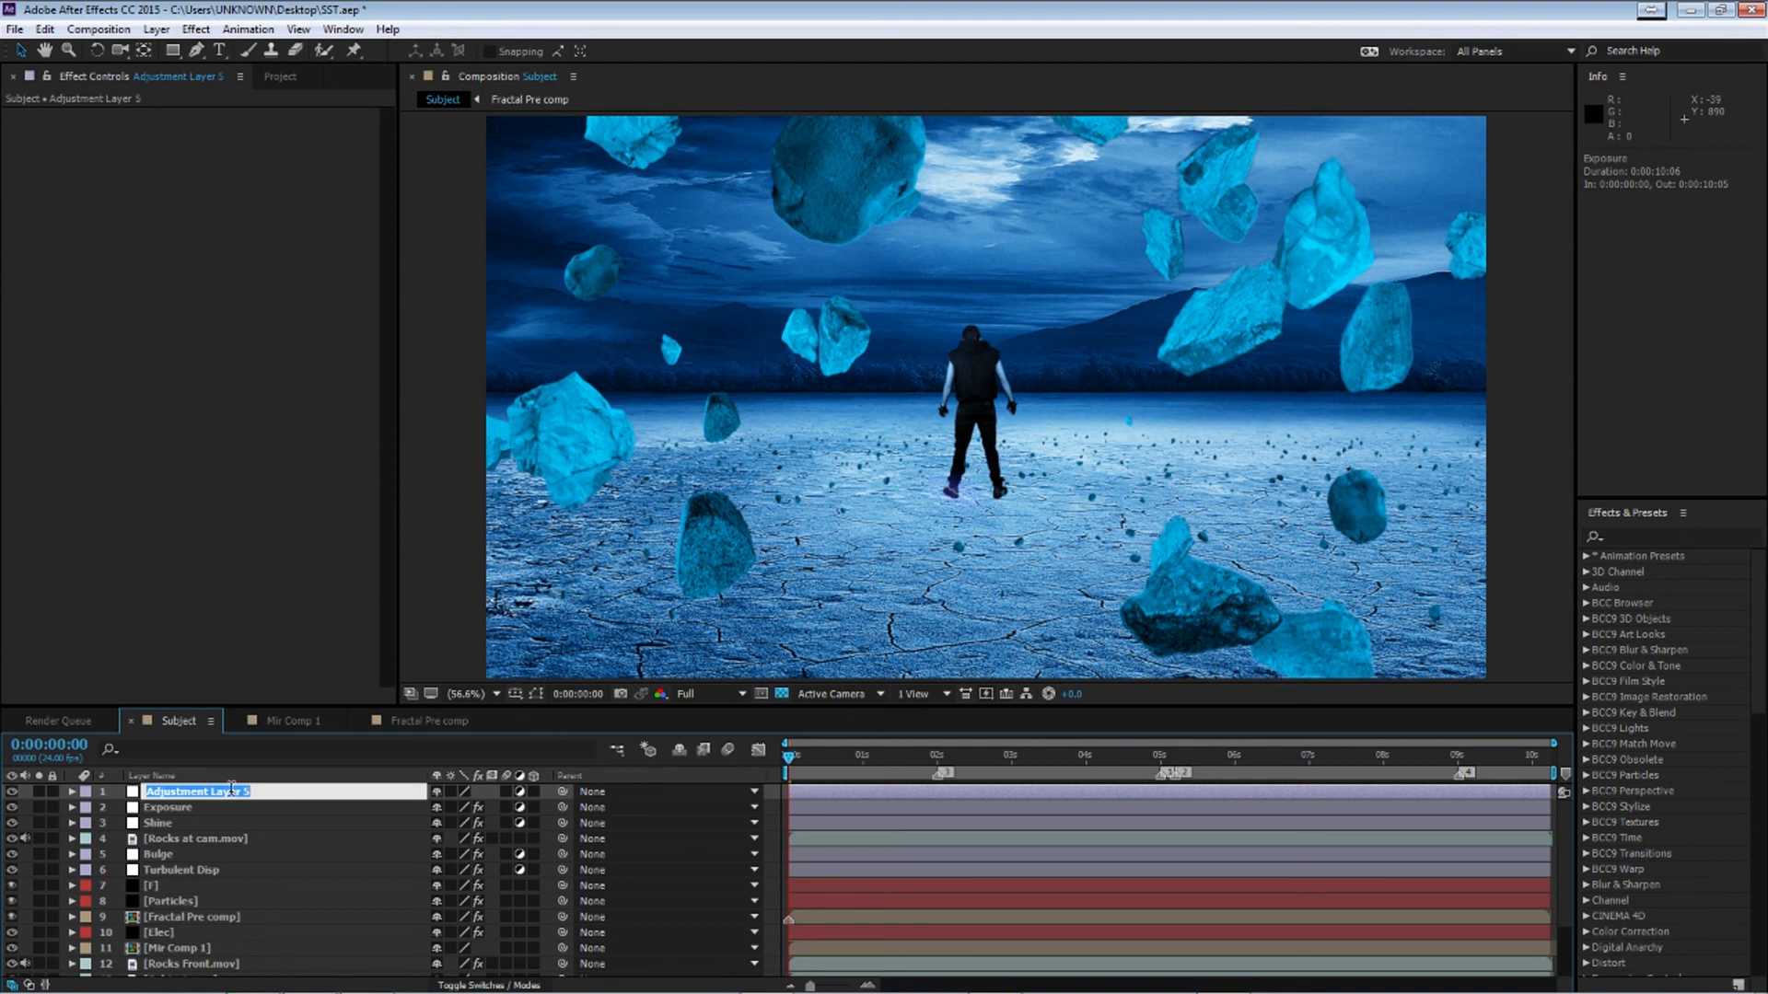
type("CC")
key("Return")
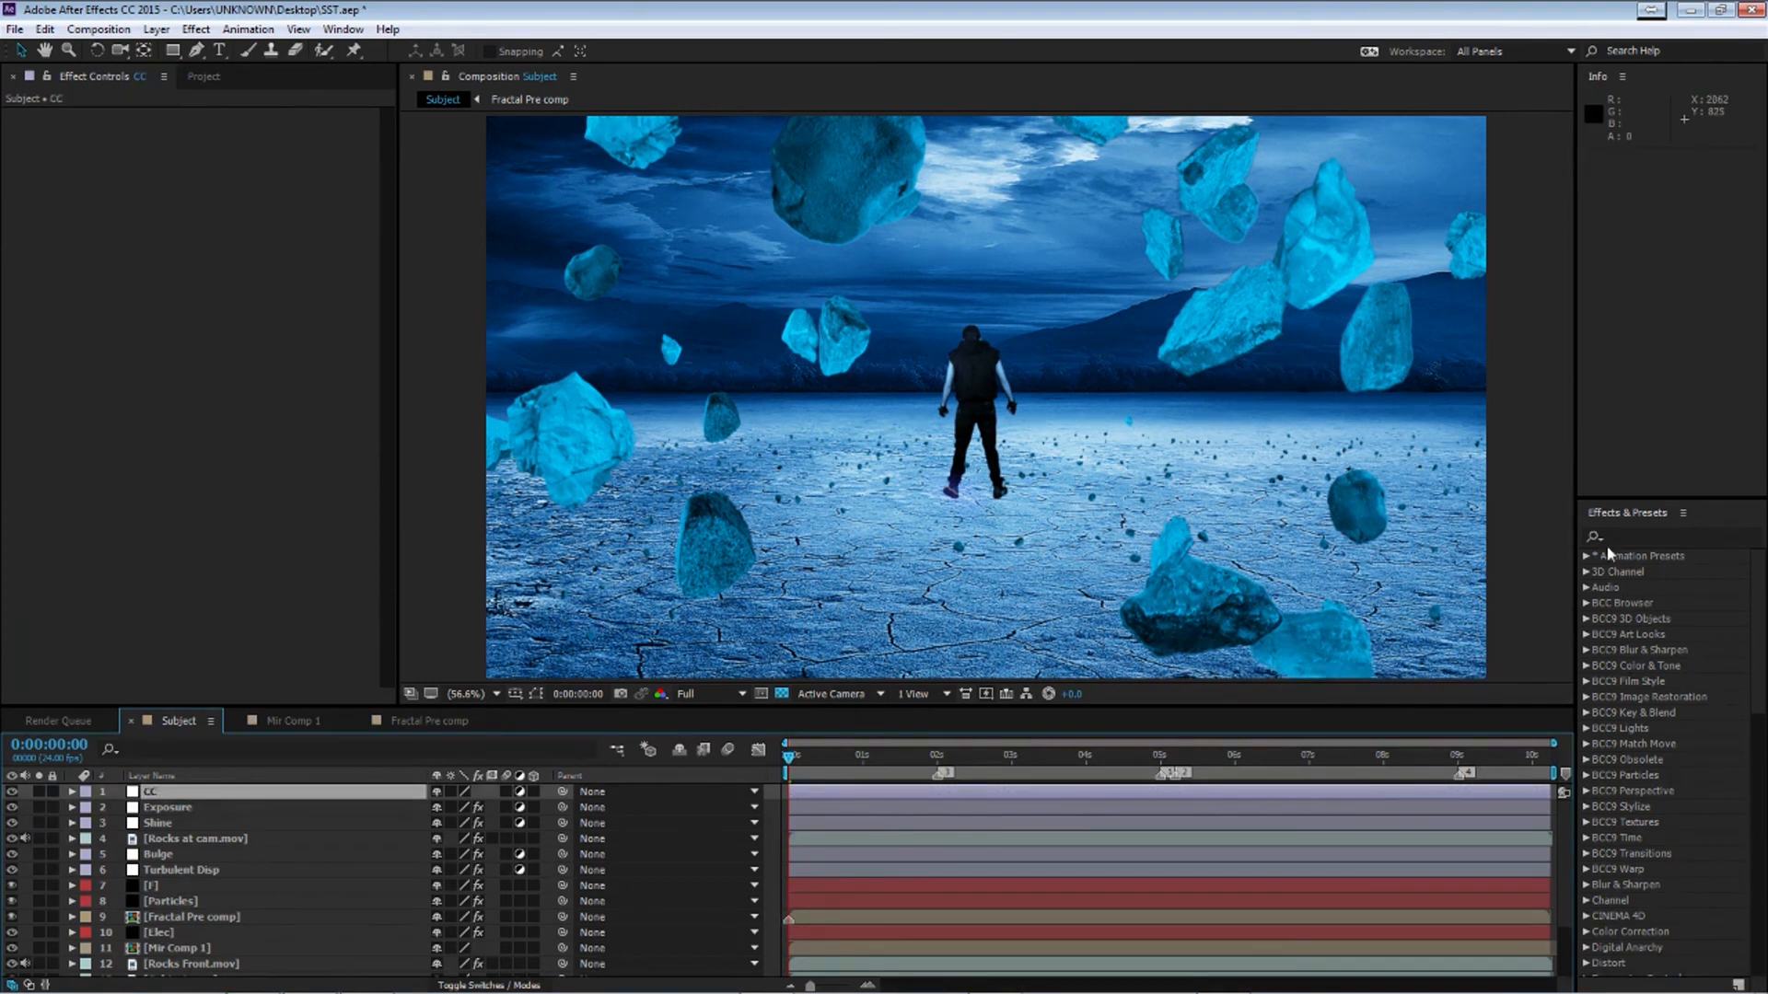
Apply the Magic Bullet Looks effect to the CC layer and open its editor
left_click(1667, 534)
type("look")
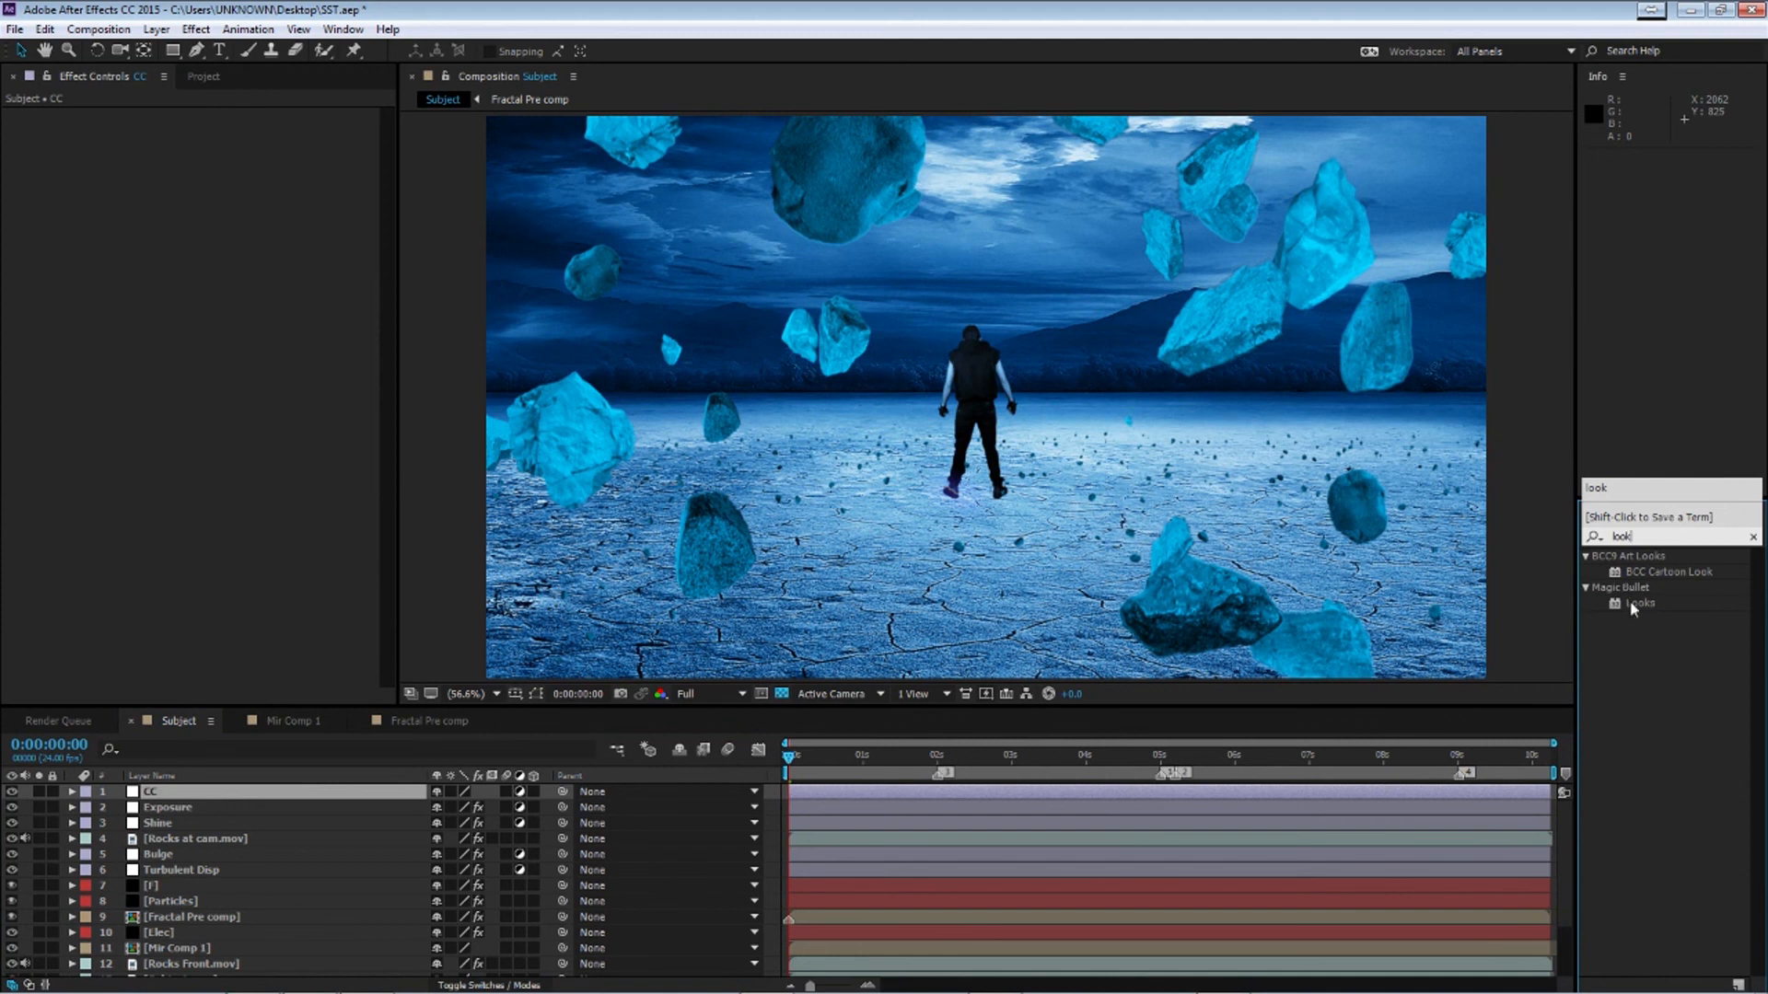
double_click(1633, 604)
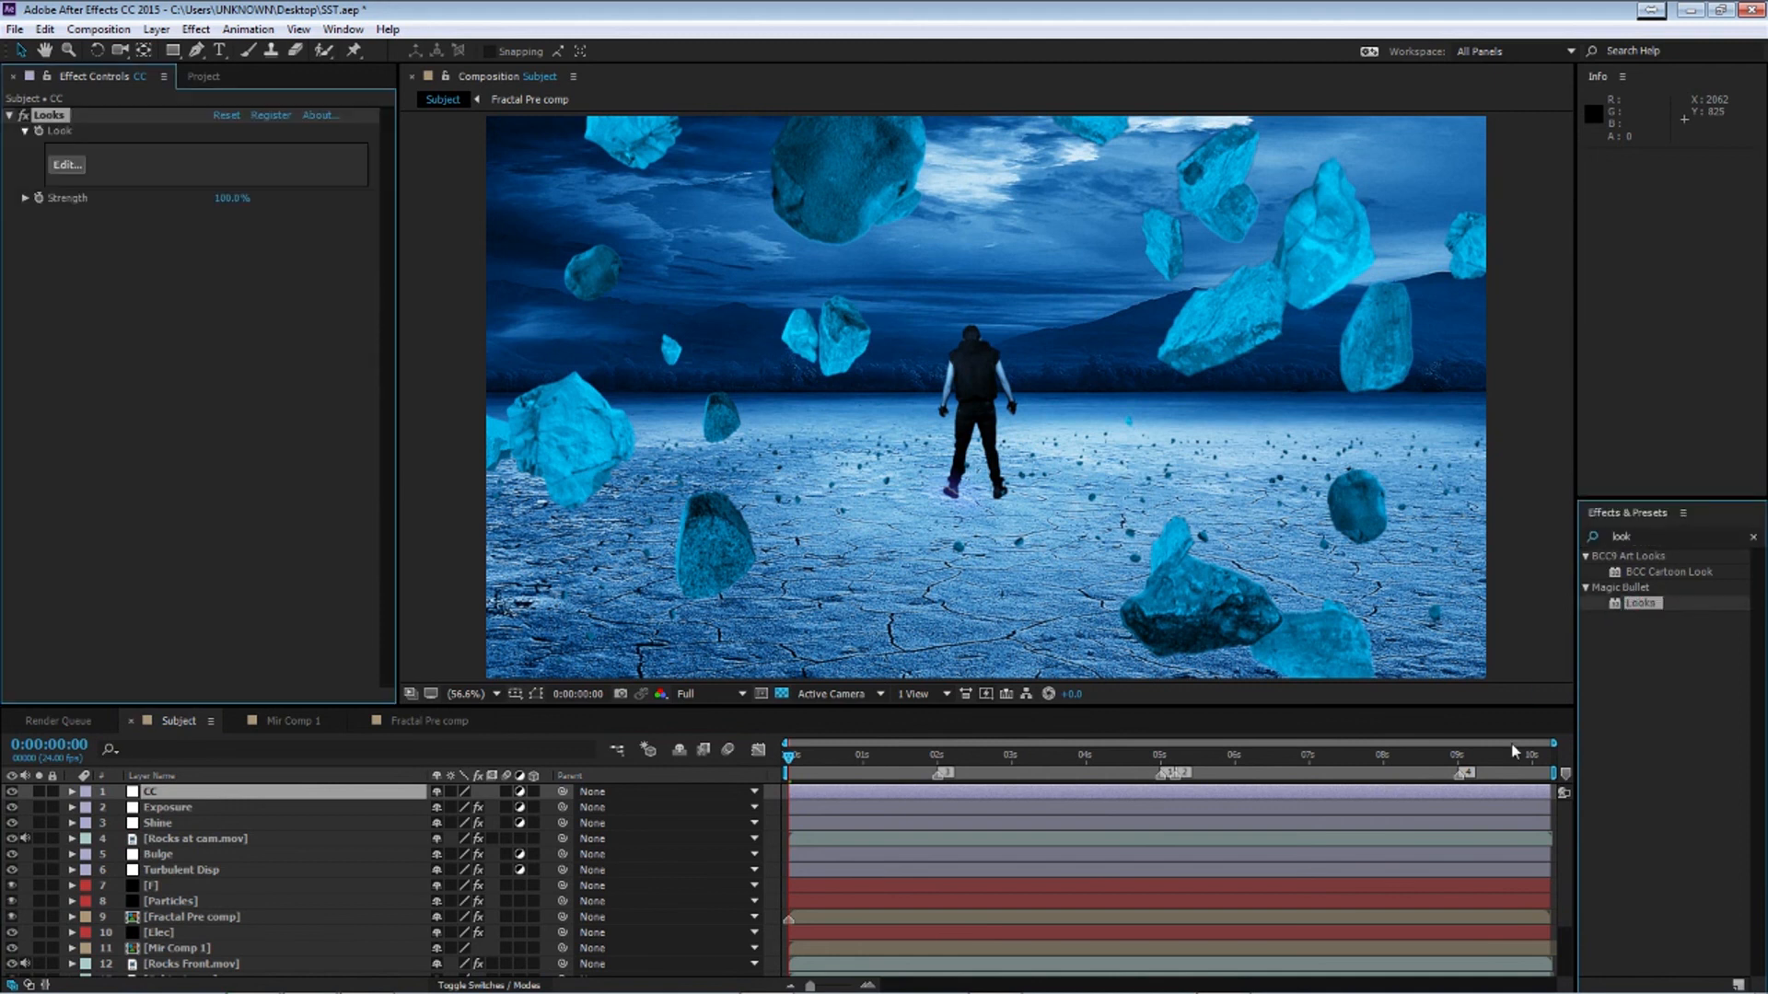
left_click(65, 168)
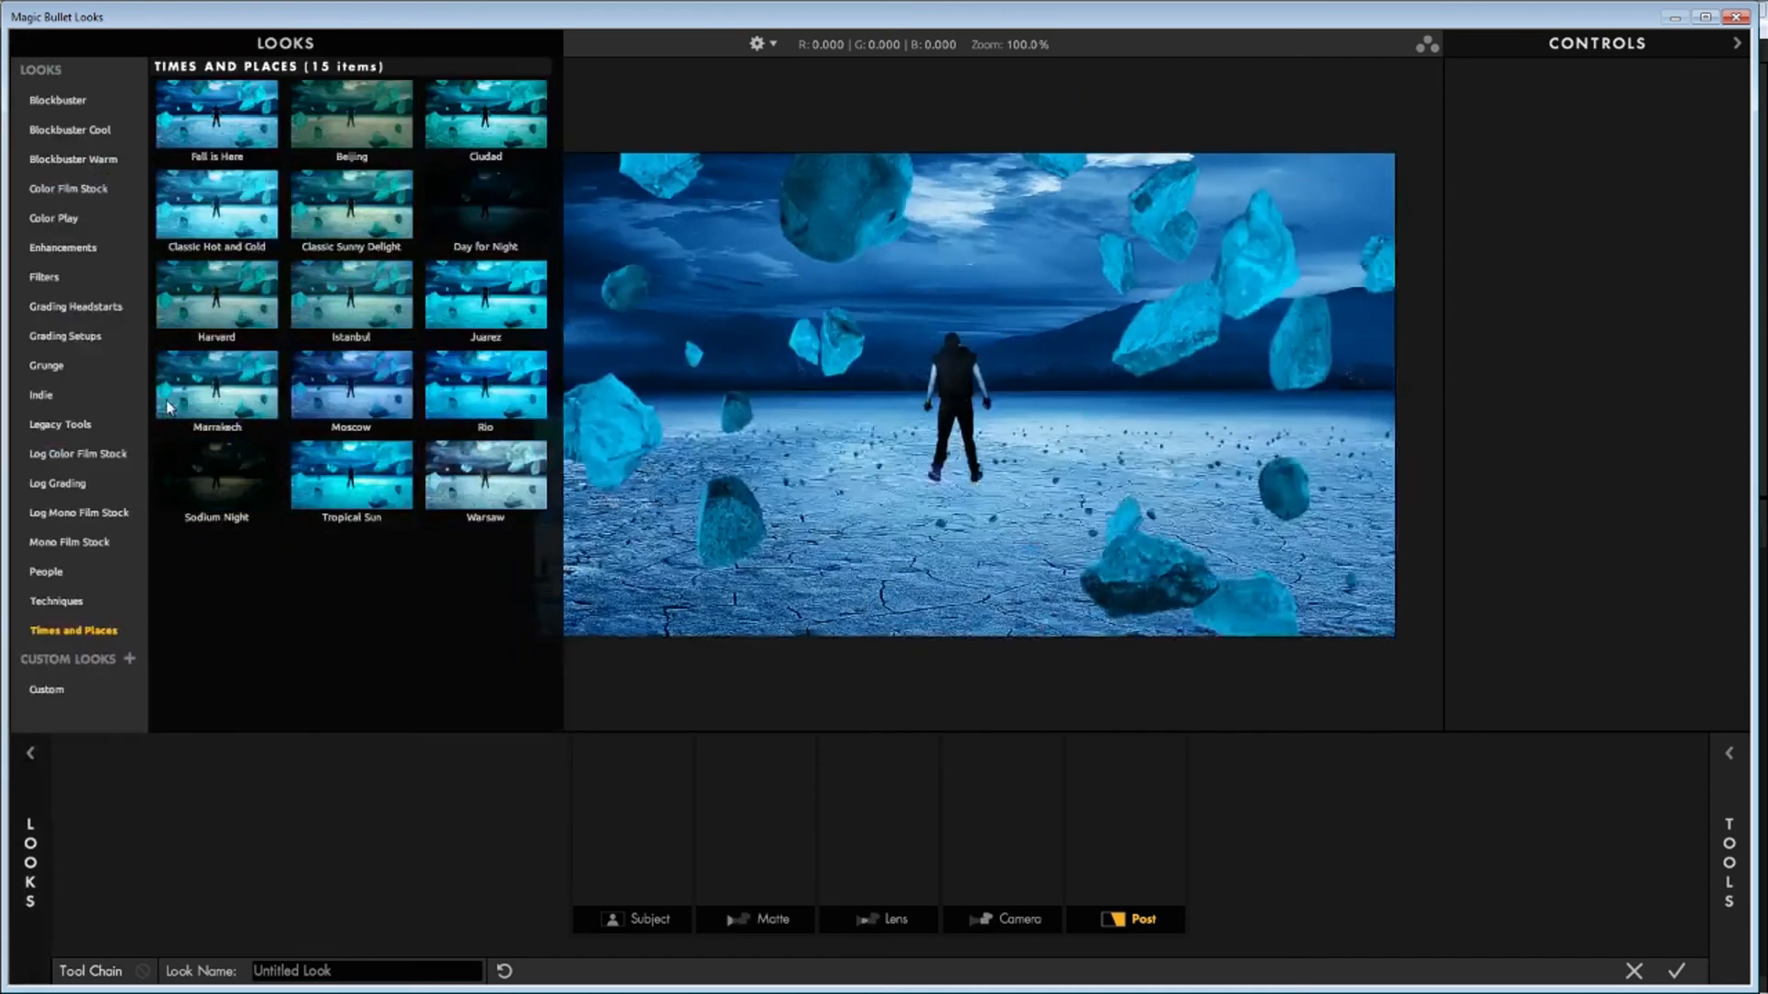
Try the Day for Night and Sodium Night looks and browse the Blockbuster looks in Magic Bullet Looks
left_click(169, 410)
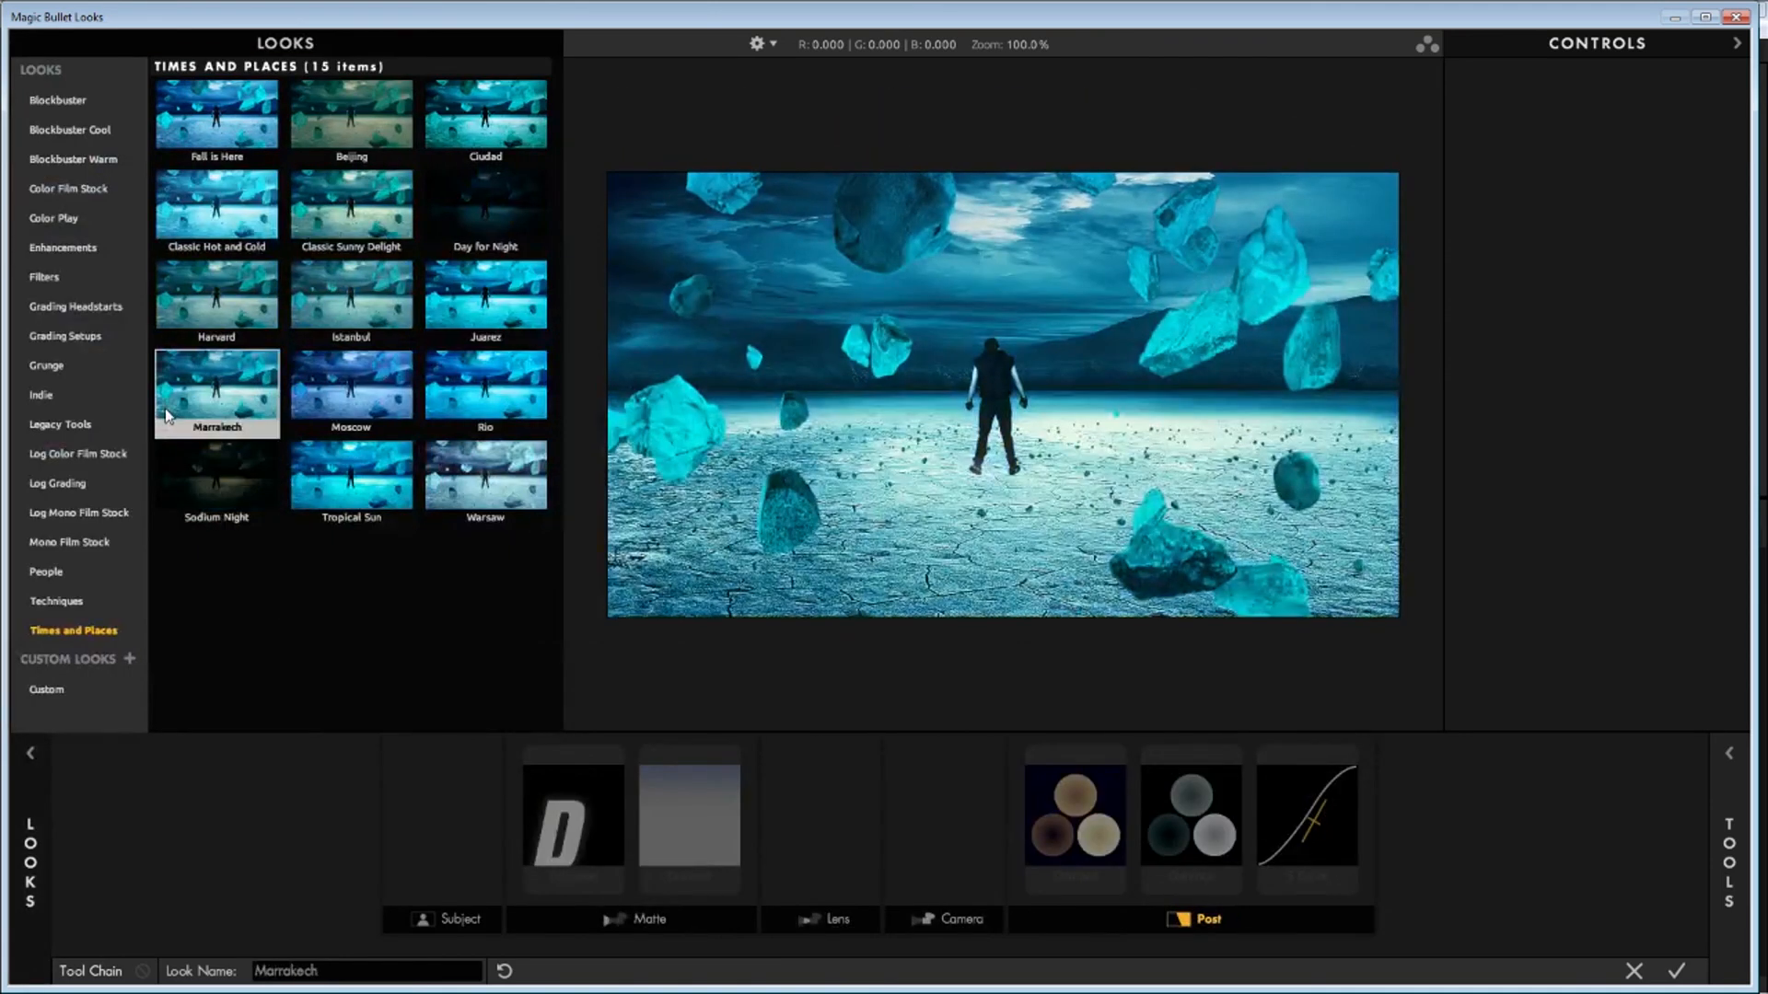
left_click(469, 214)
left_click(365, 497)
left_click(221, 502)
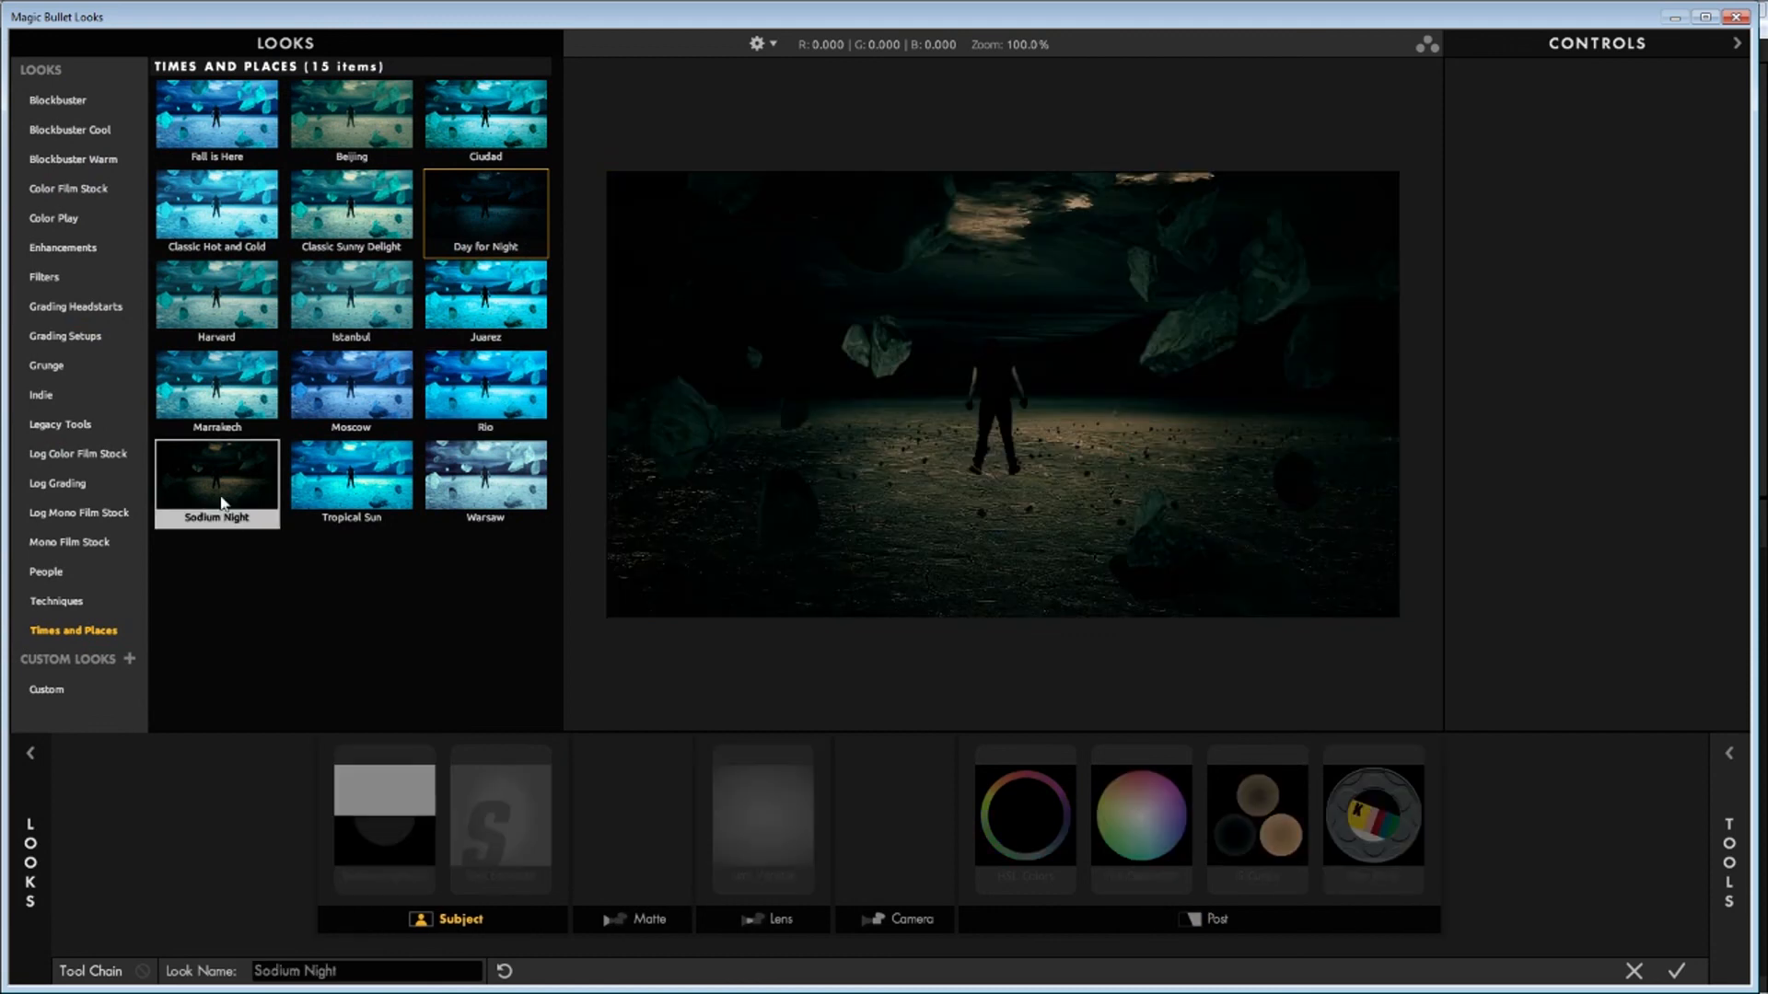
left_click(246, 116)
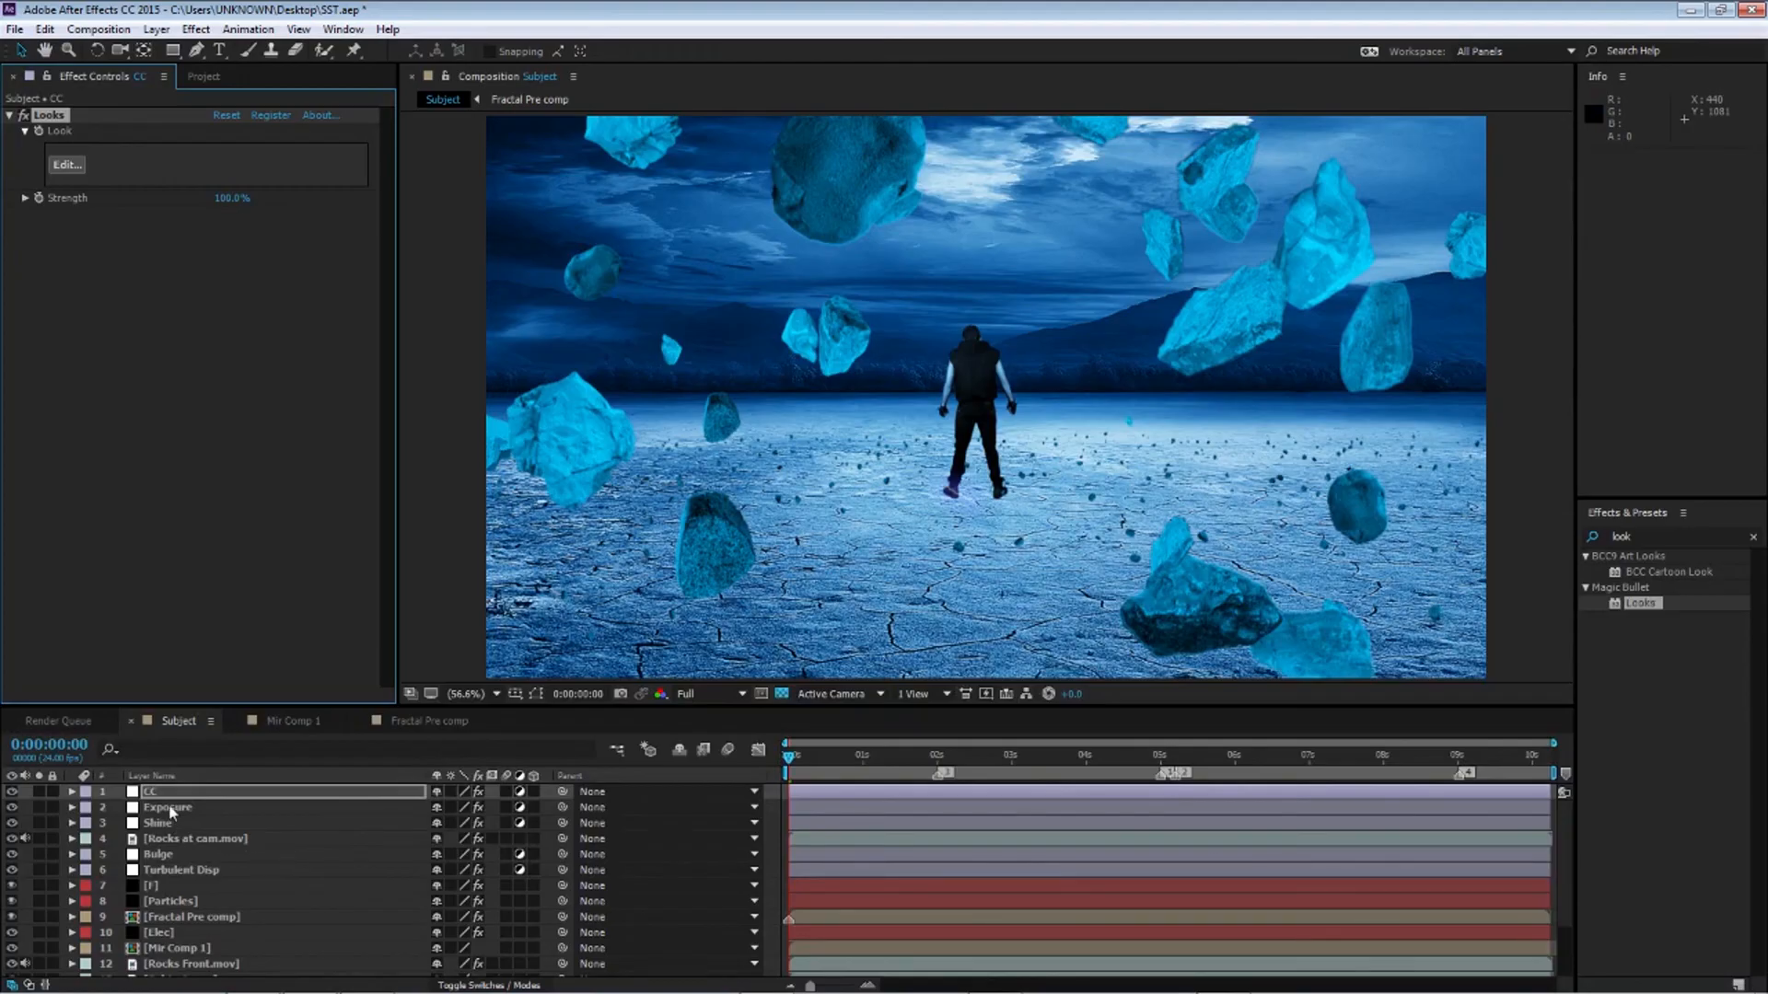
left_click(172, 810)
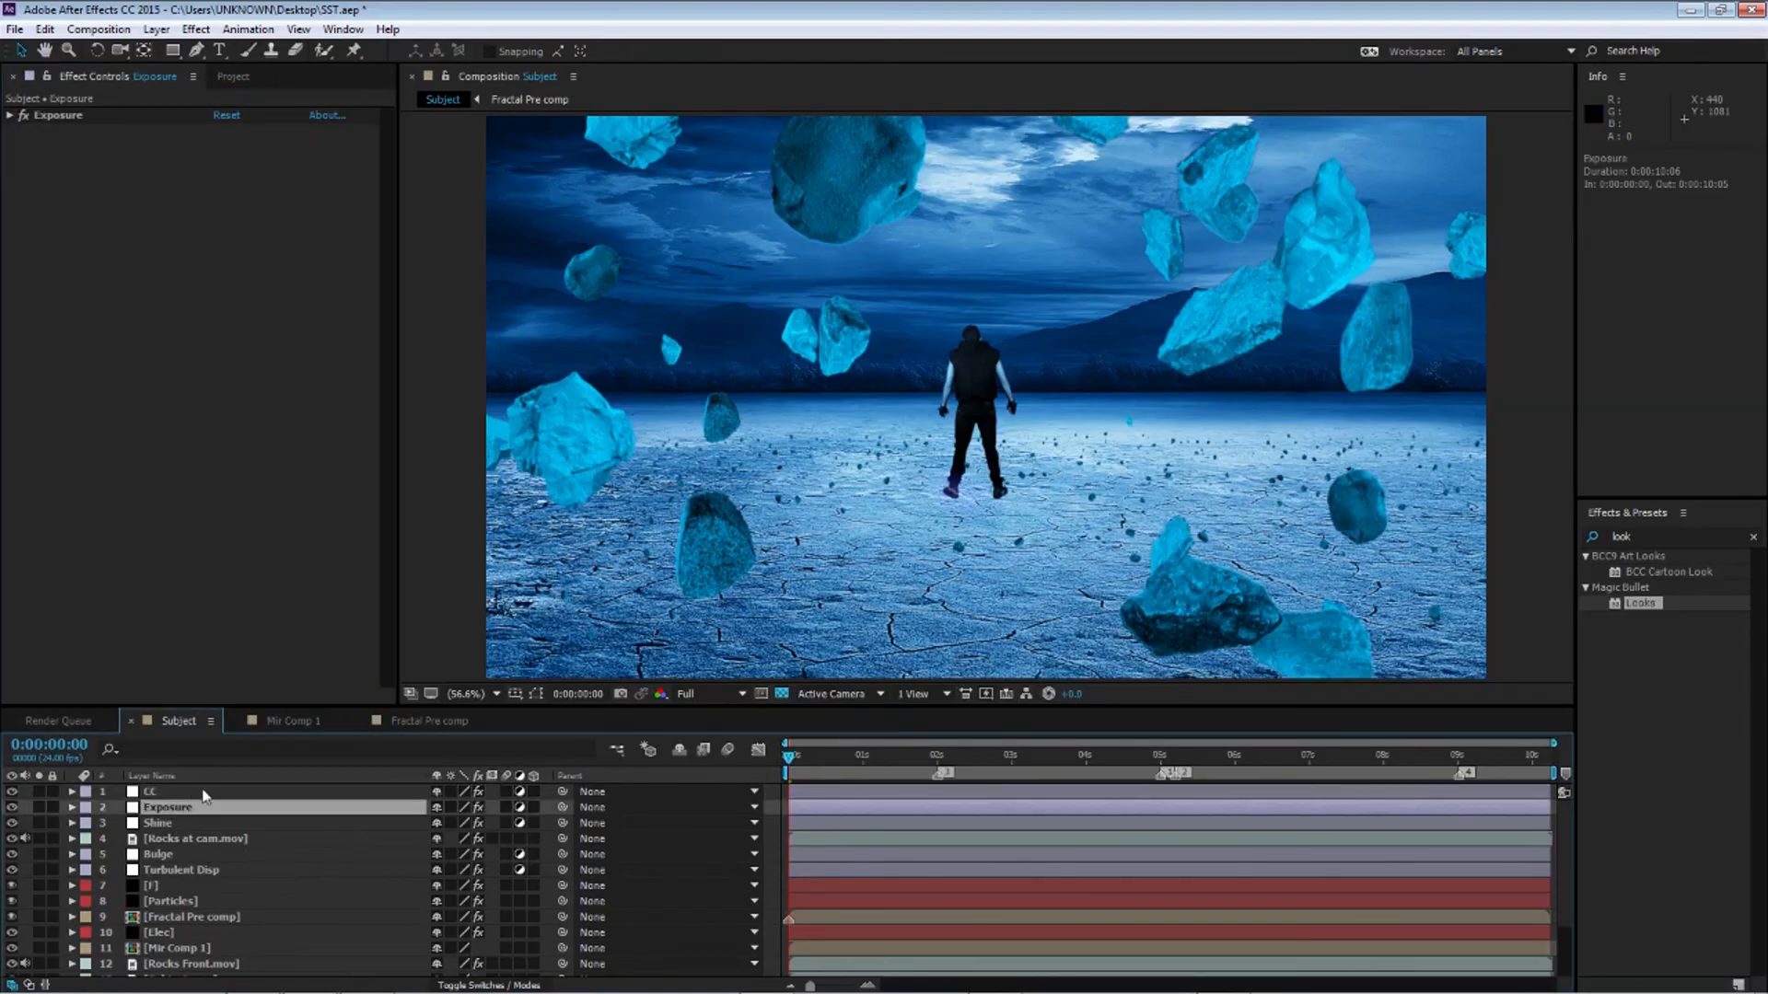
Apply Curves to the CC layer and move it above the Looks effect
left_click(203, 792)
left_click(1652, 536)
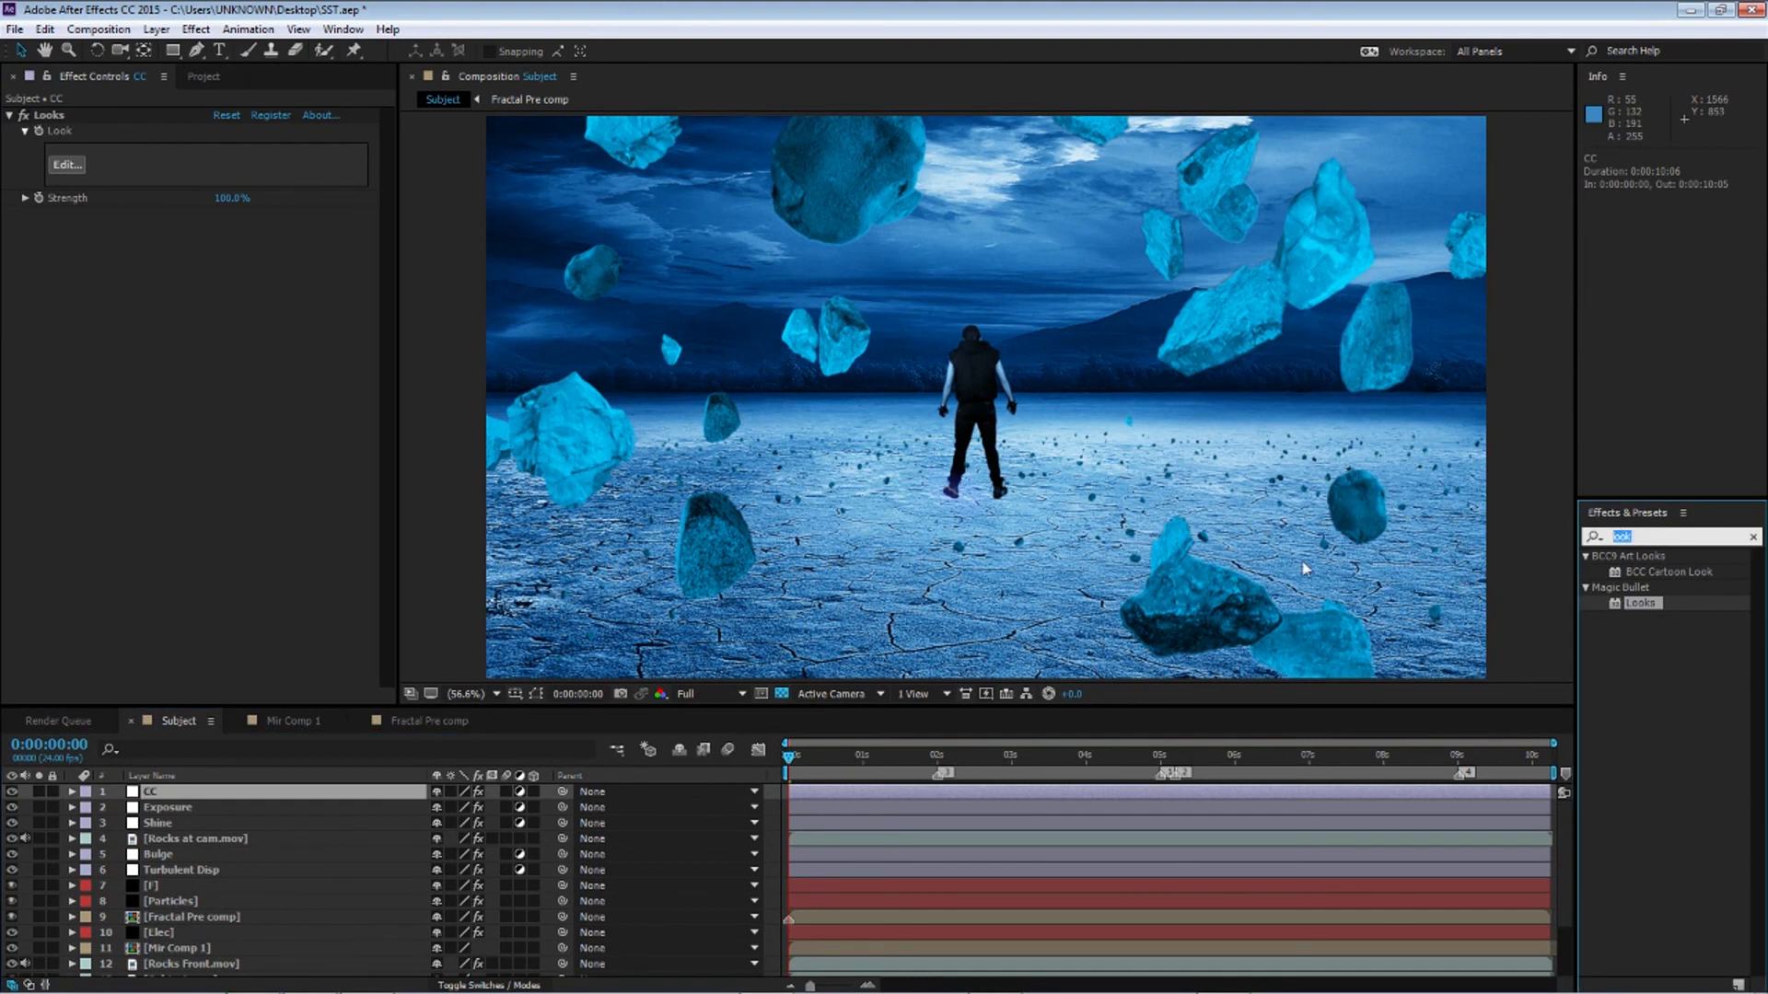
type("curve")
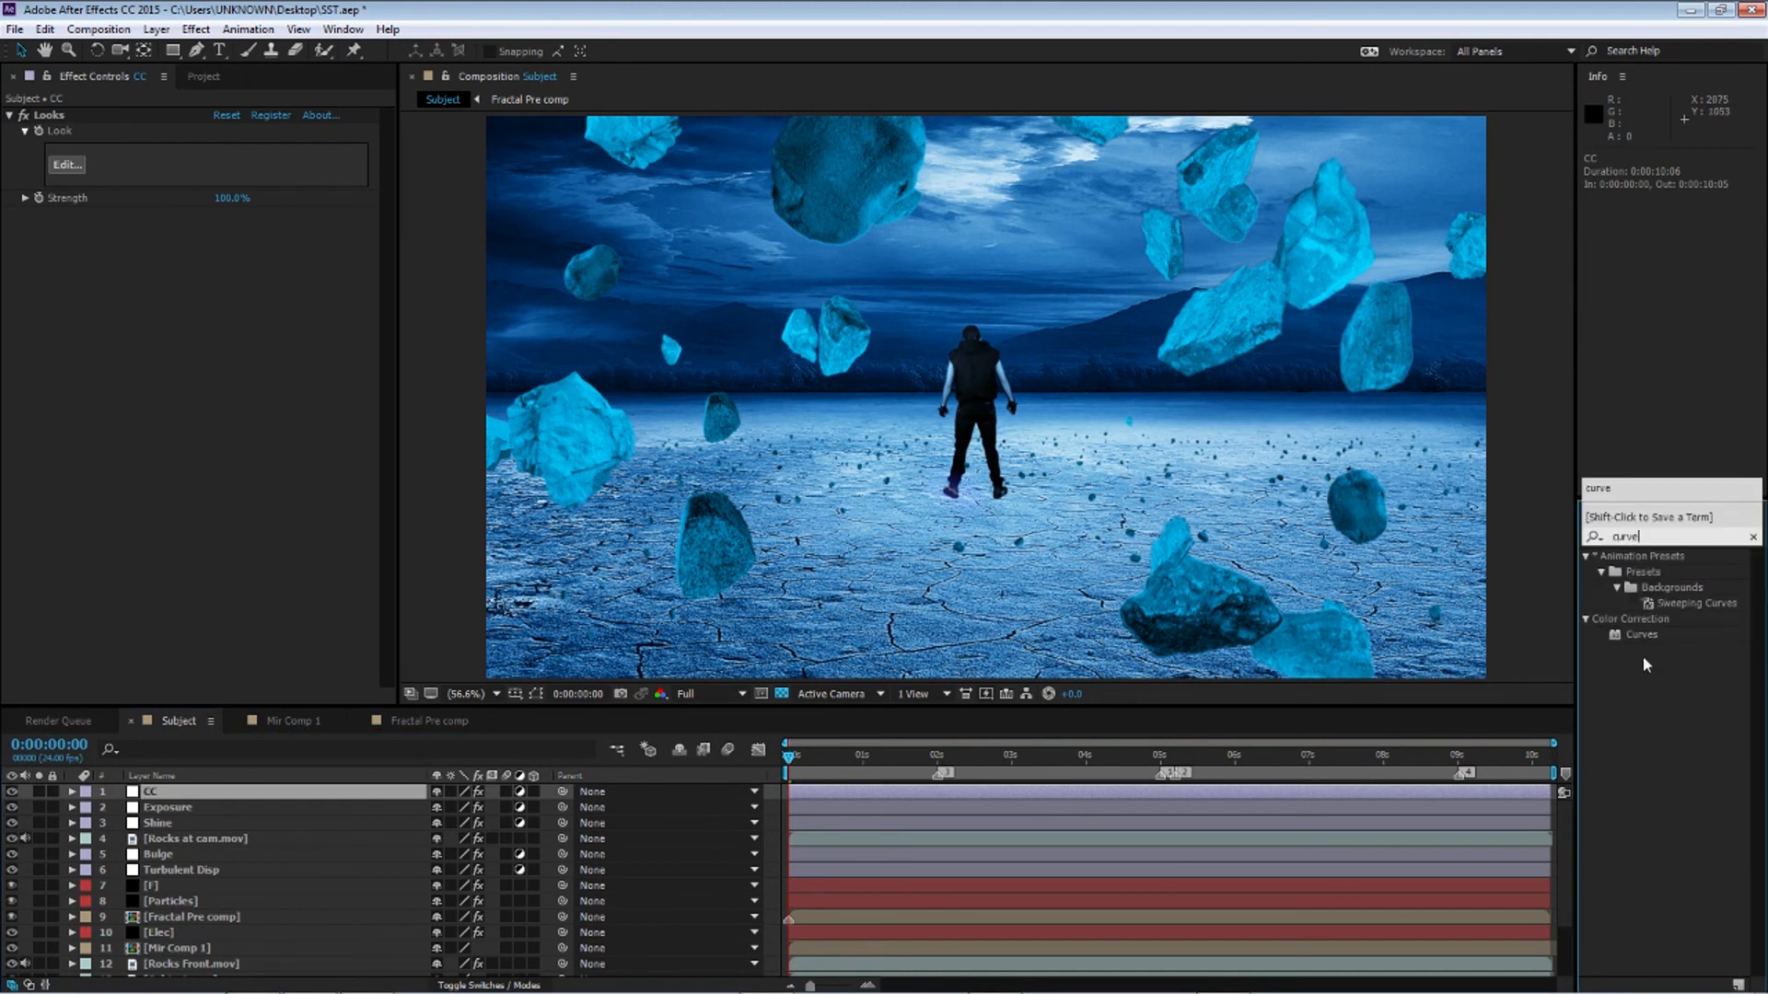
left_click_drag(1640, 642, 91, 485)
left_click_drag(59, 214, 69, 118)
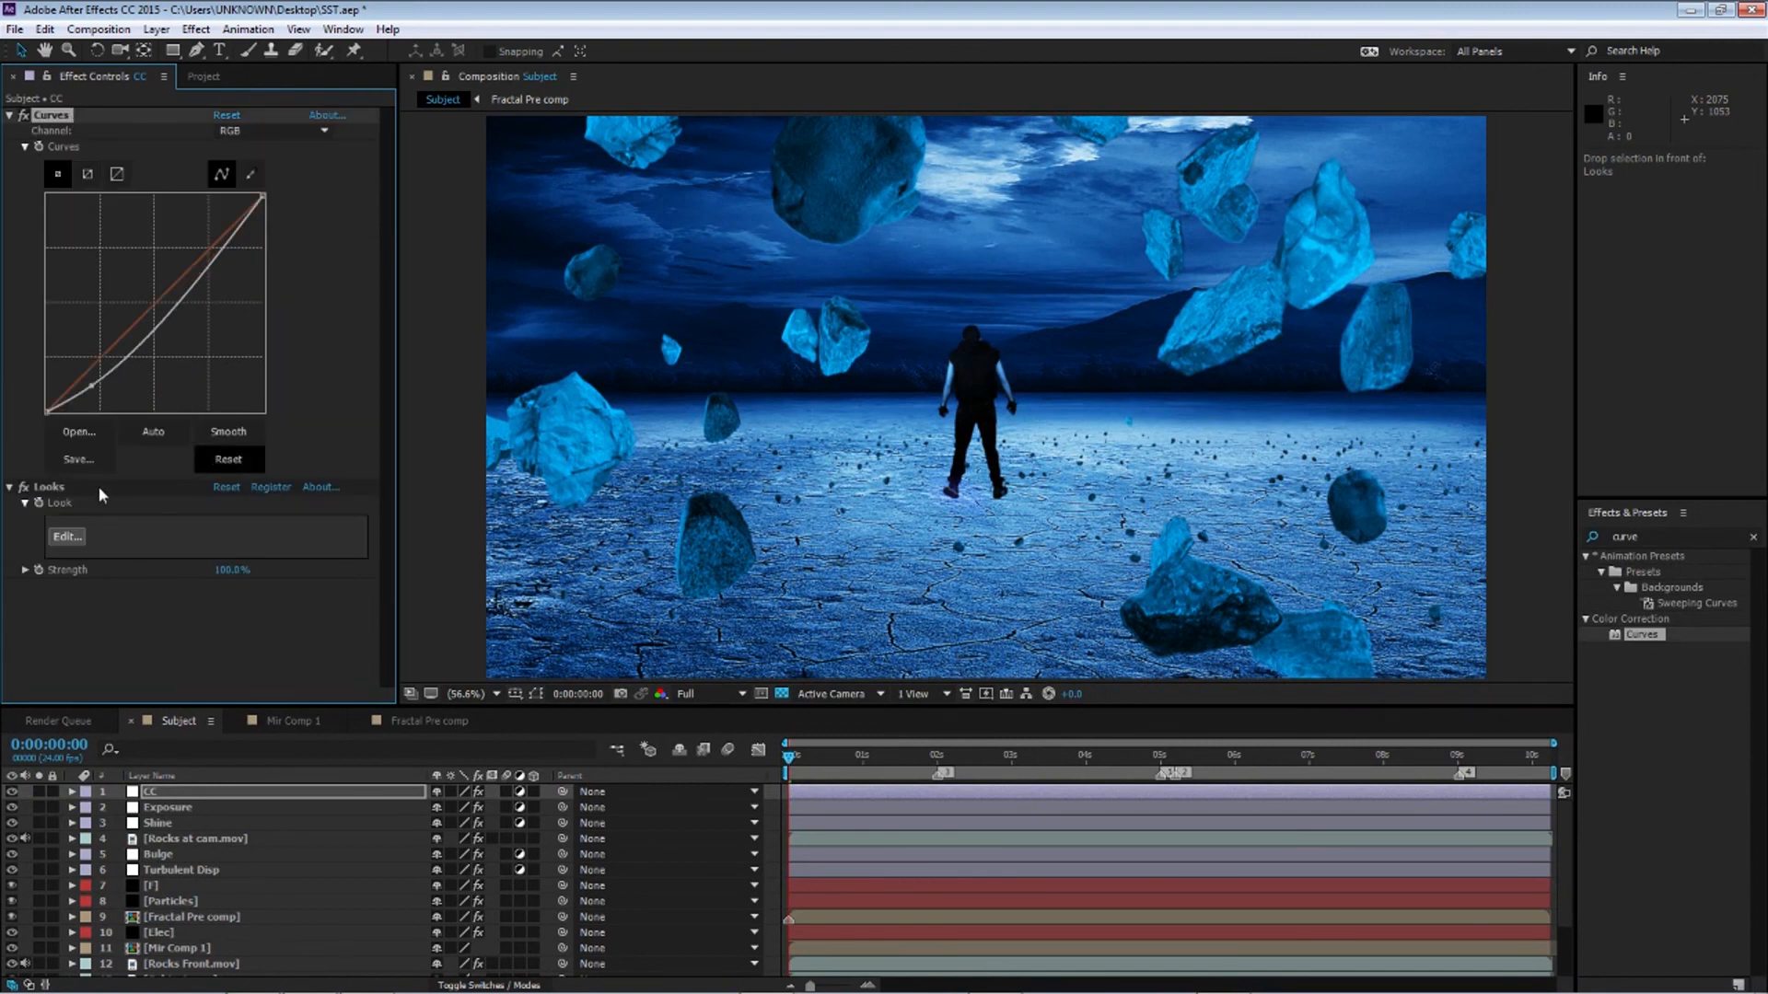
Pull the RGB curve down in the shadows and midtones to darken the scene, and collapse both effects
left_click_drag(91, 385, 103, 396)
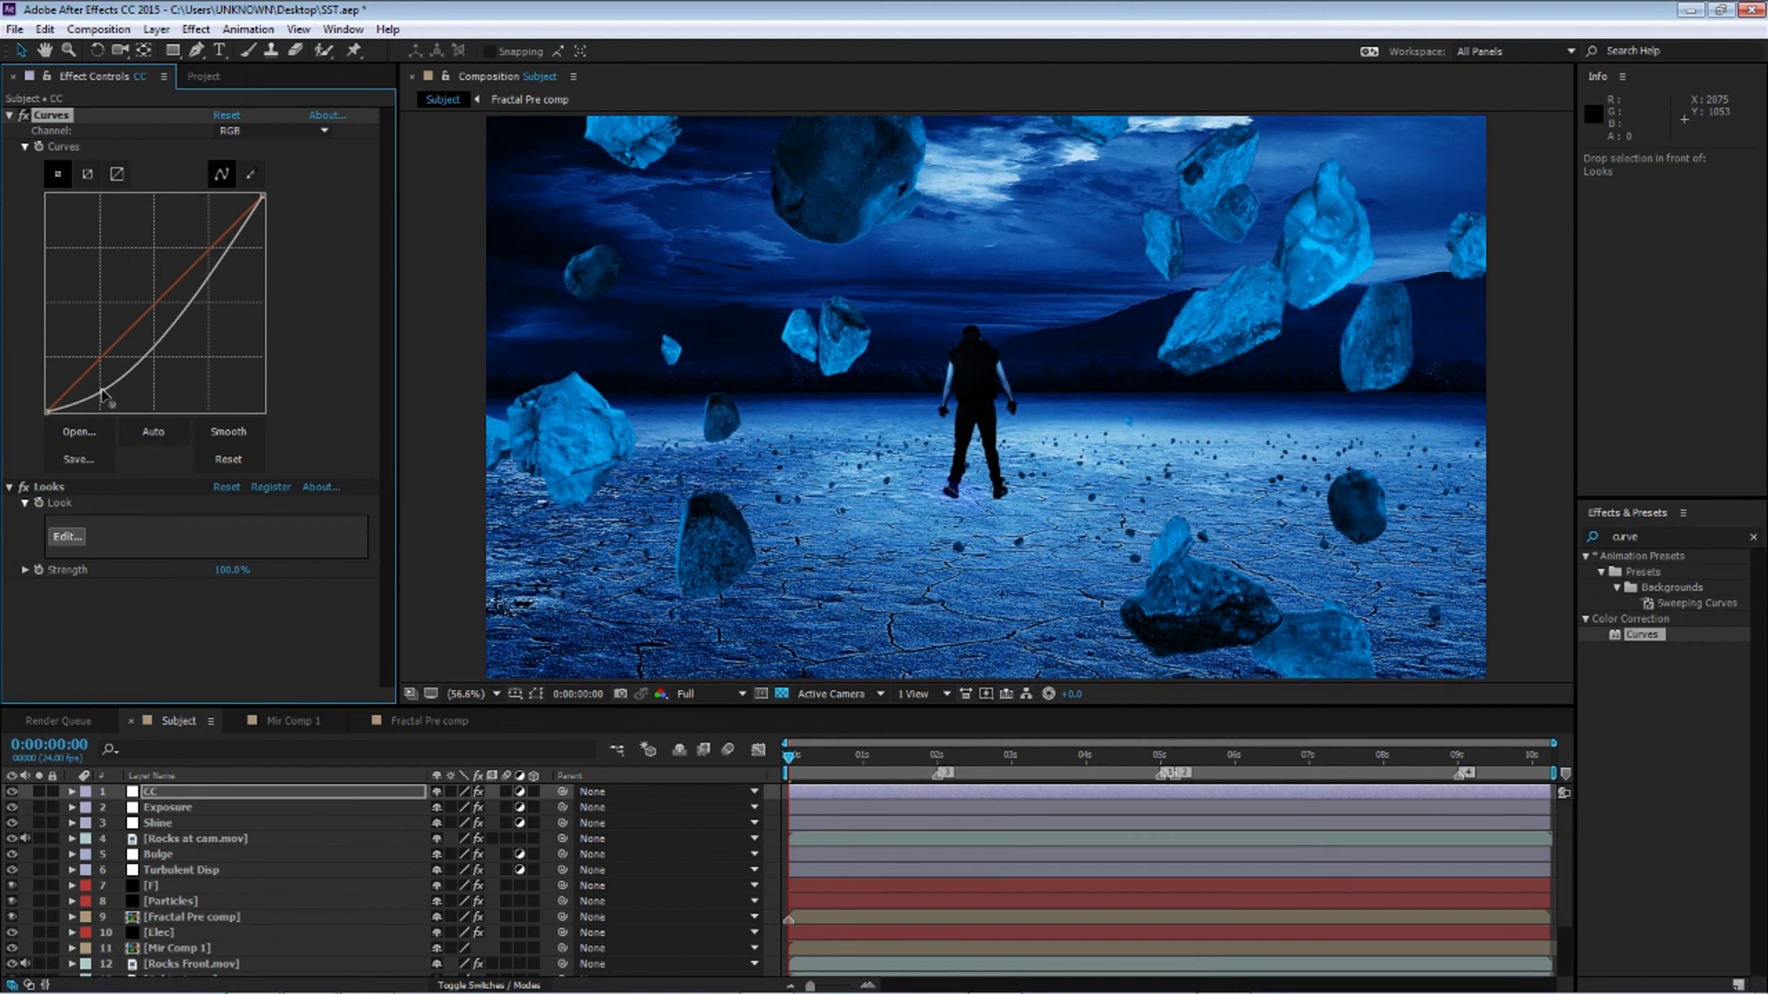
left_click_drag(248, 228, 242, 223)
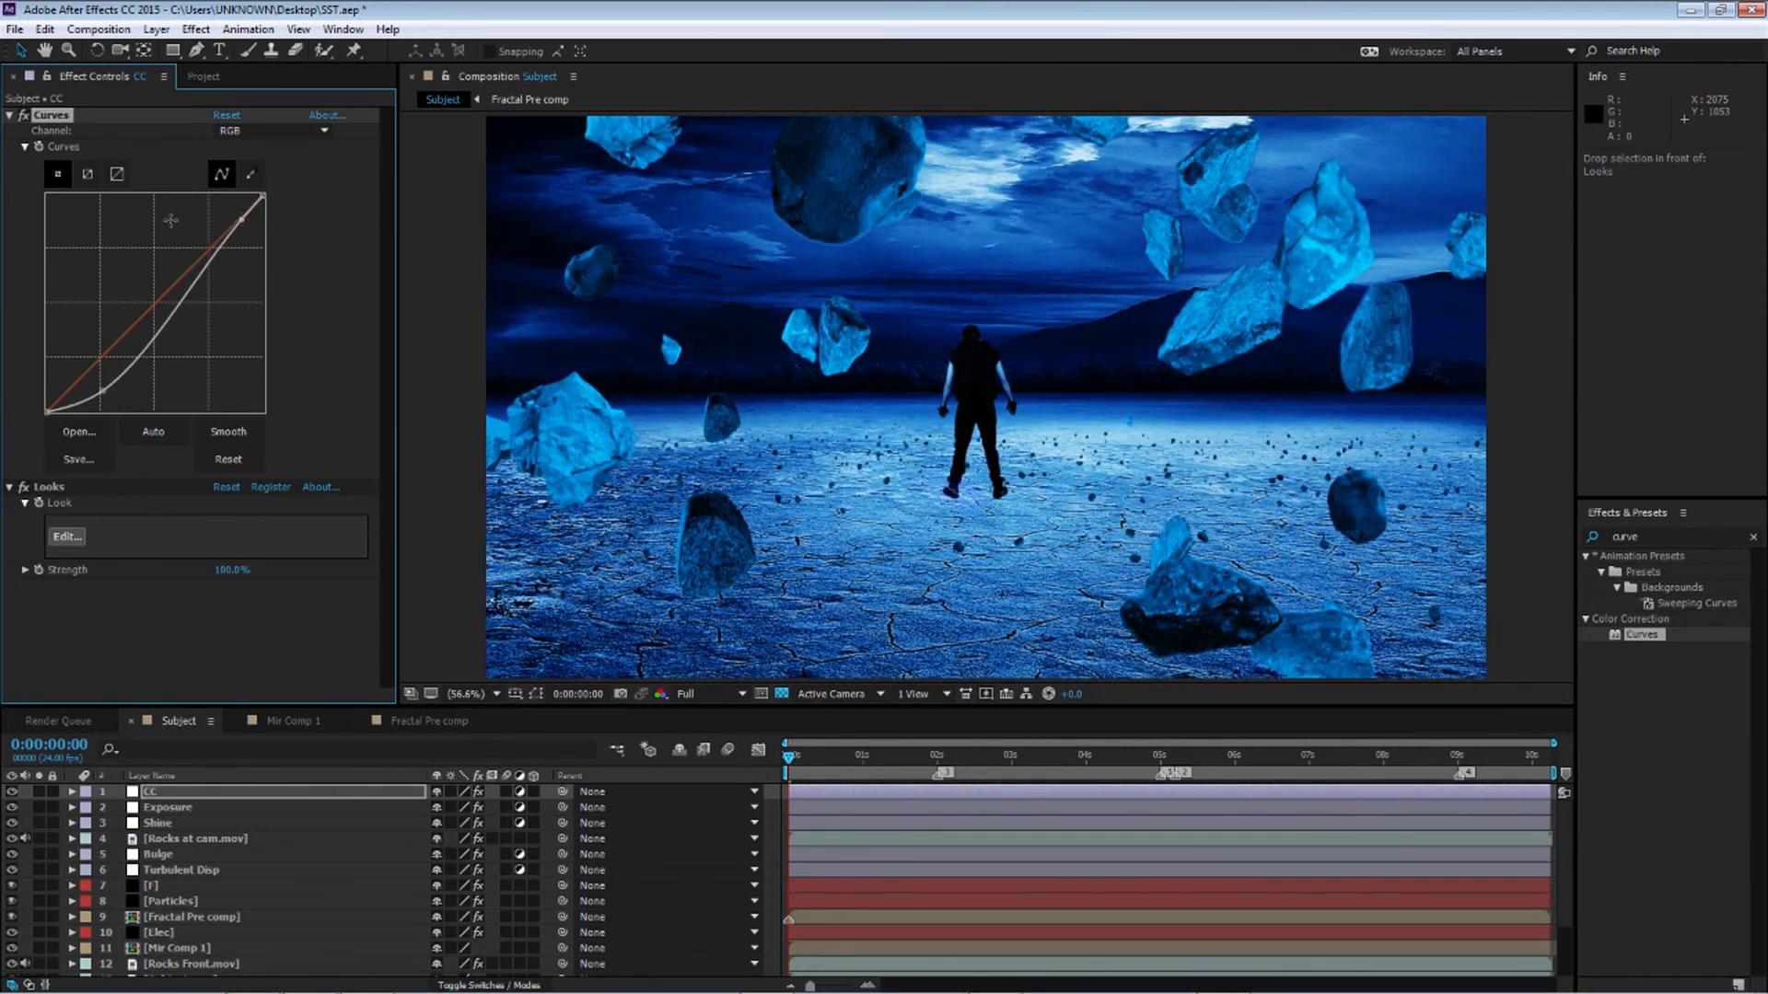
left_click(10, 116)
left_click(11, 131)
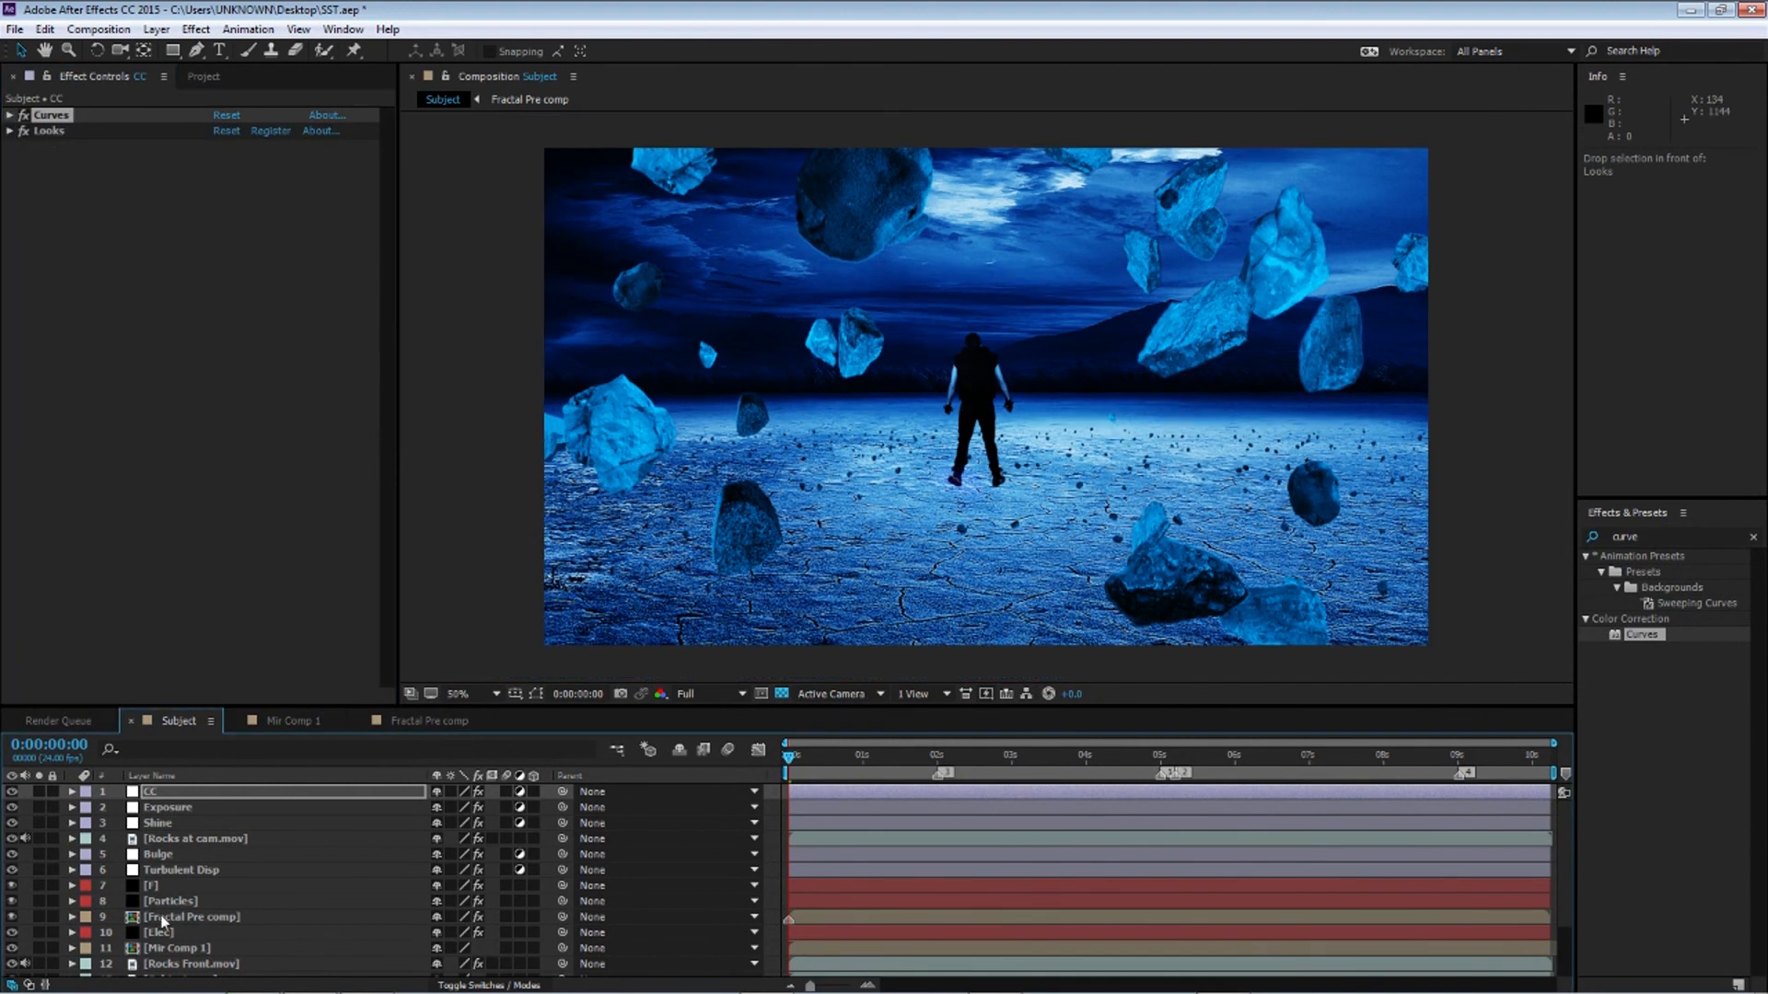
Apply Fast Blur to Rocks at cam.mov
left_click(173, 839)
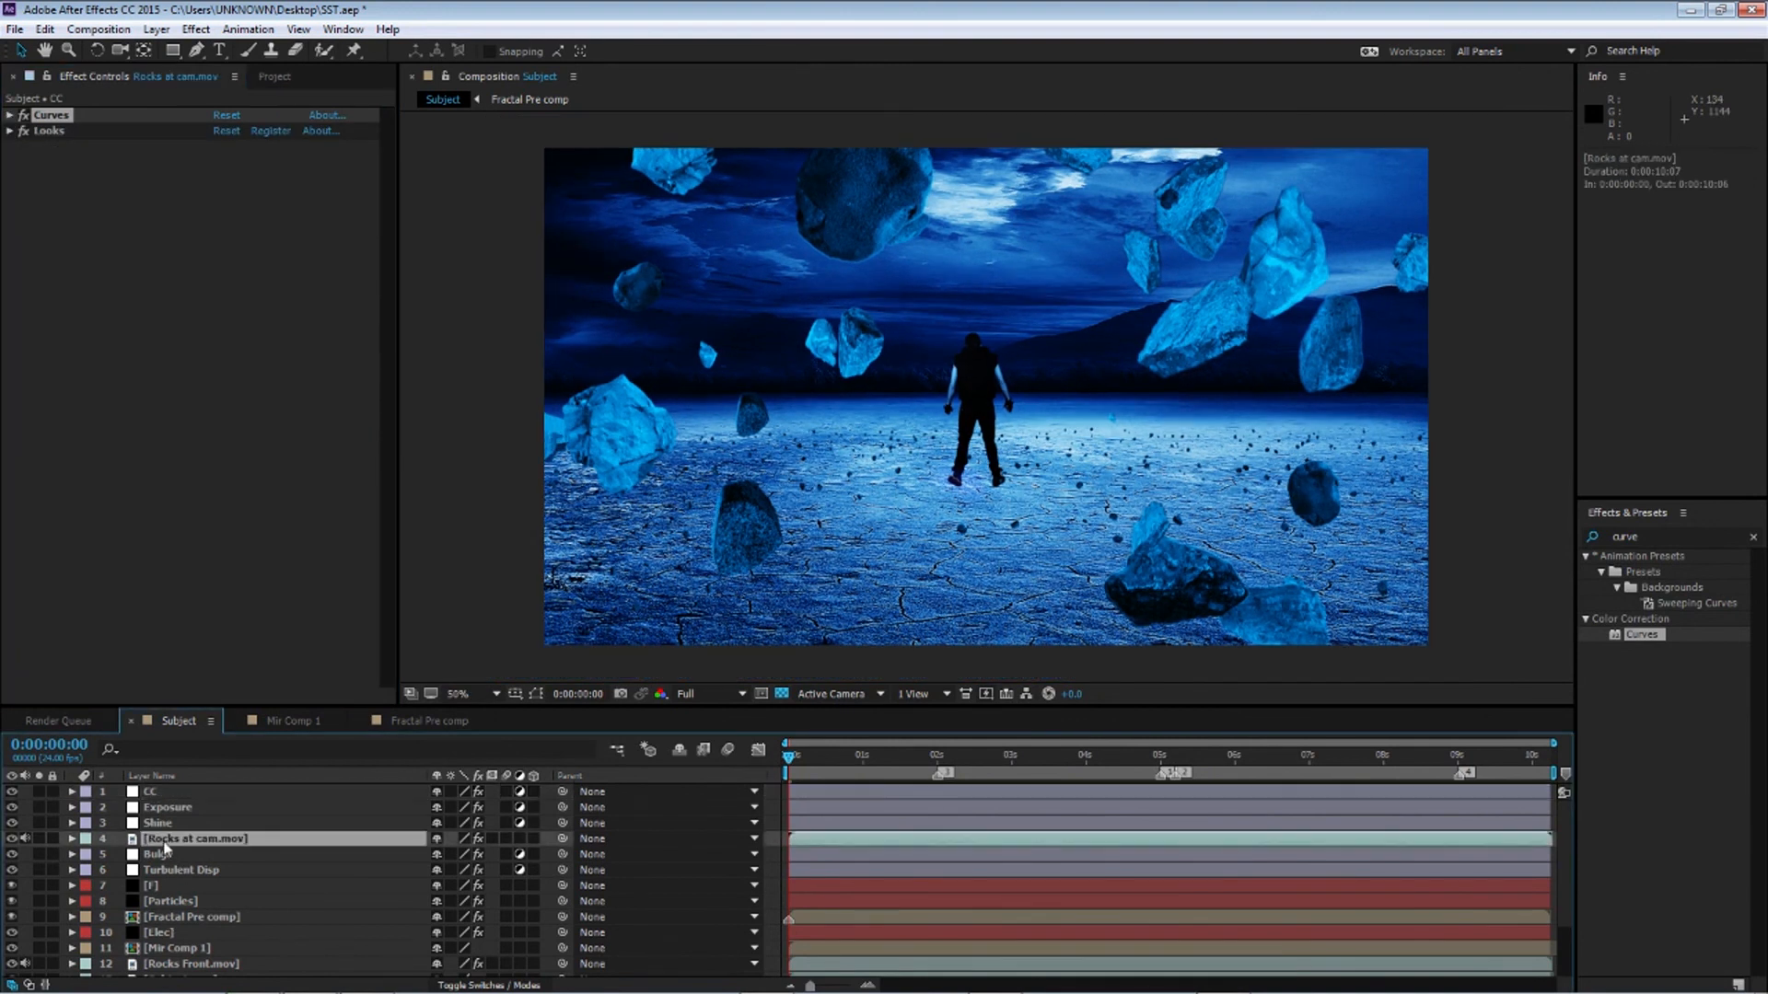
left_click(1657, 536)
type("blur")
scroll(1661, 714, "down", 3)
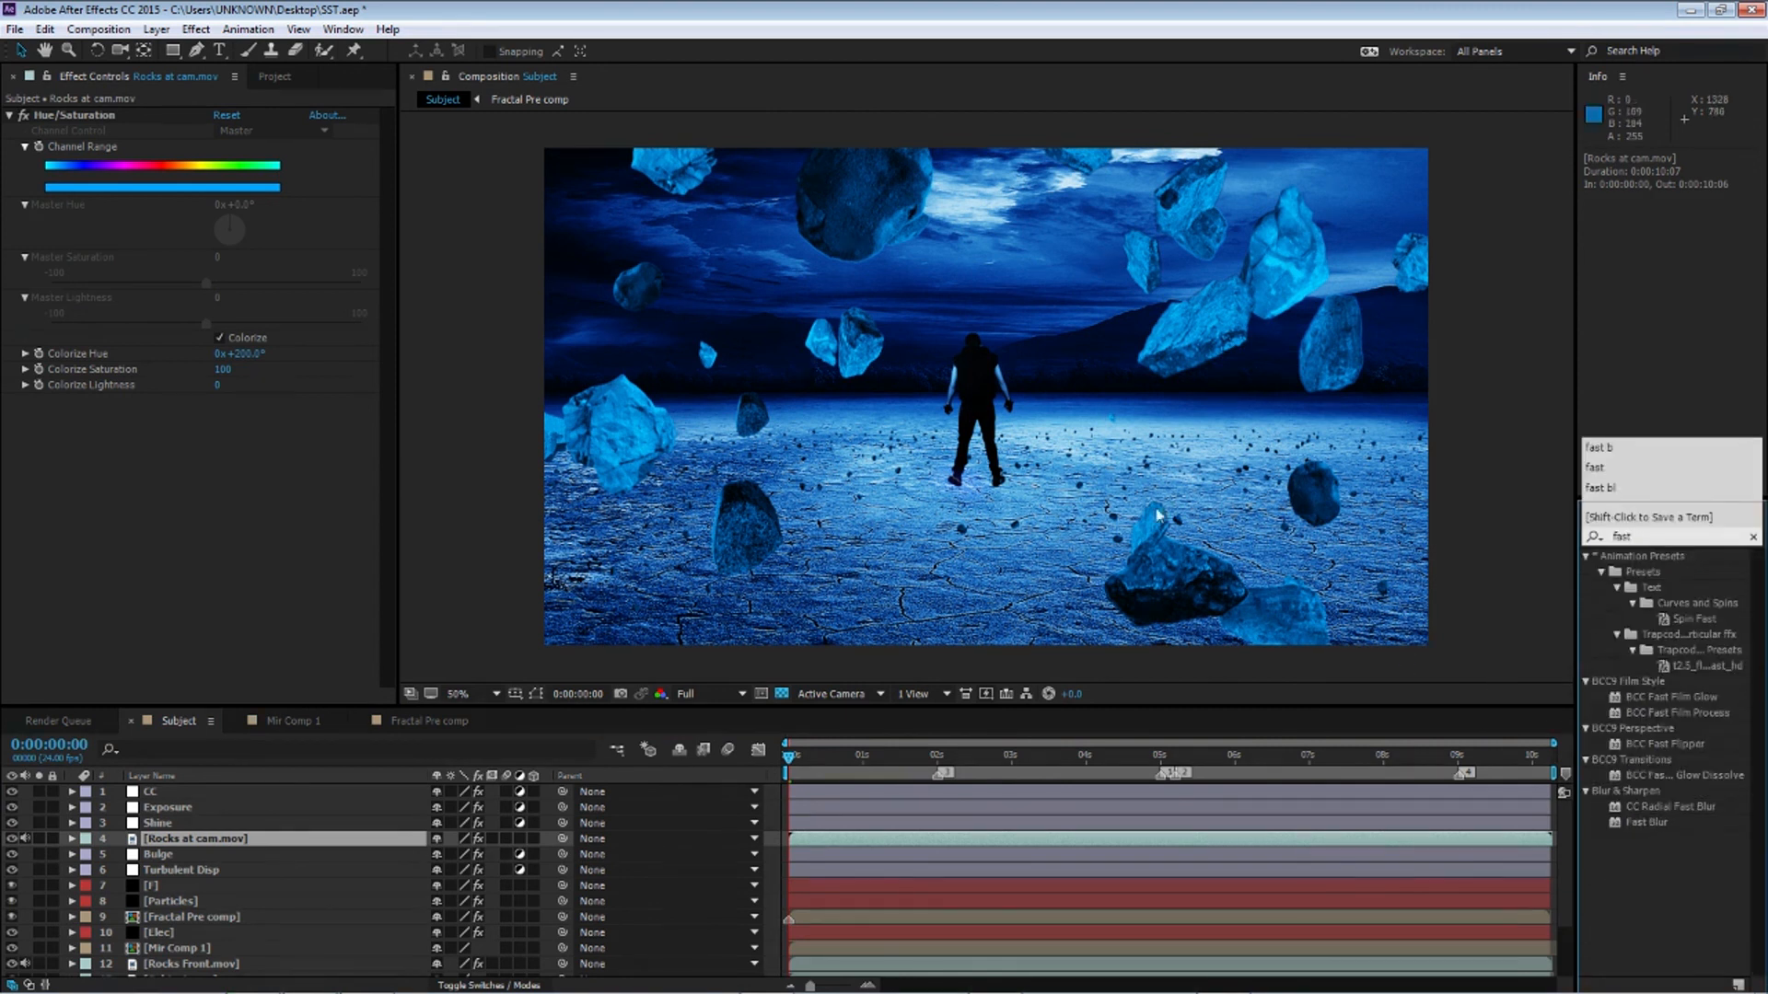
left_click_drag(1644, 824, 201, 842)
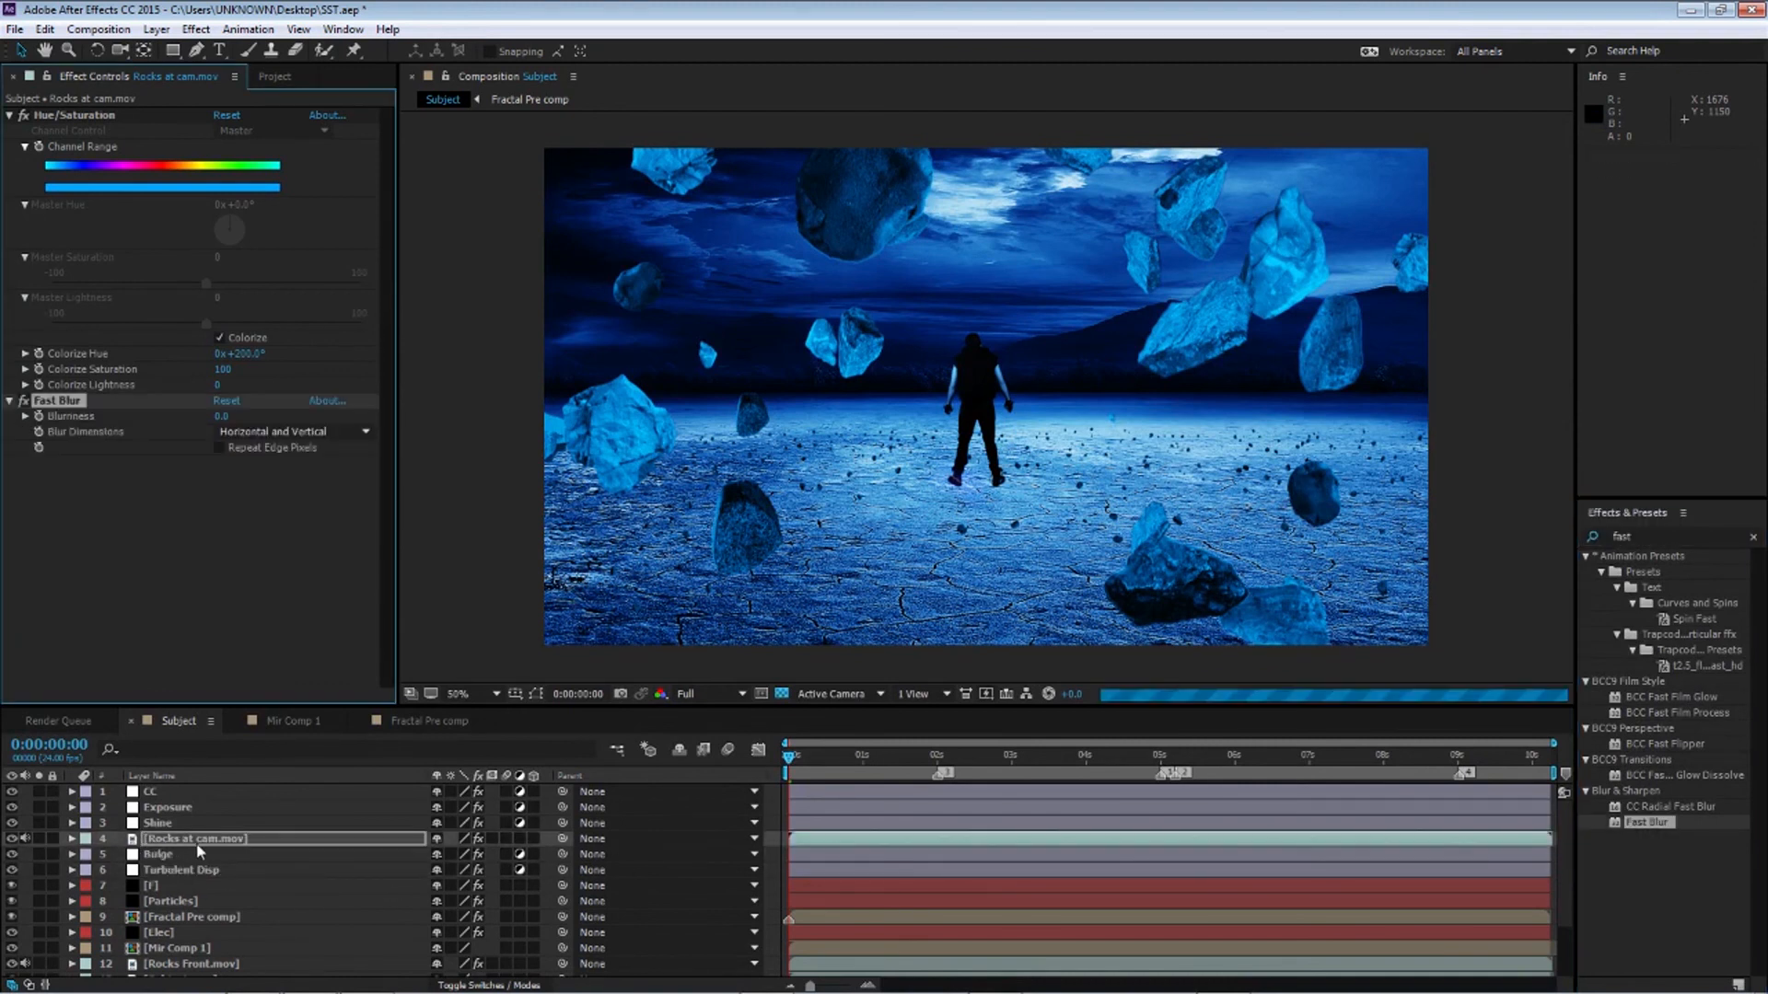
Set the Fast Blur Blurriness to 5 and collapse the rock layer's effects
type("10")
key("Return")
left_click(219, 416)
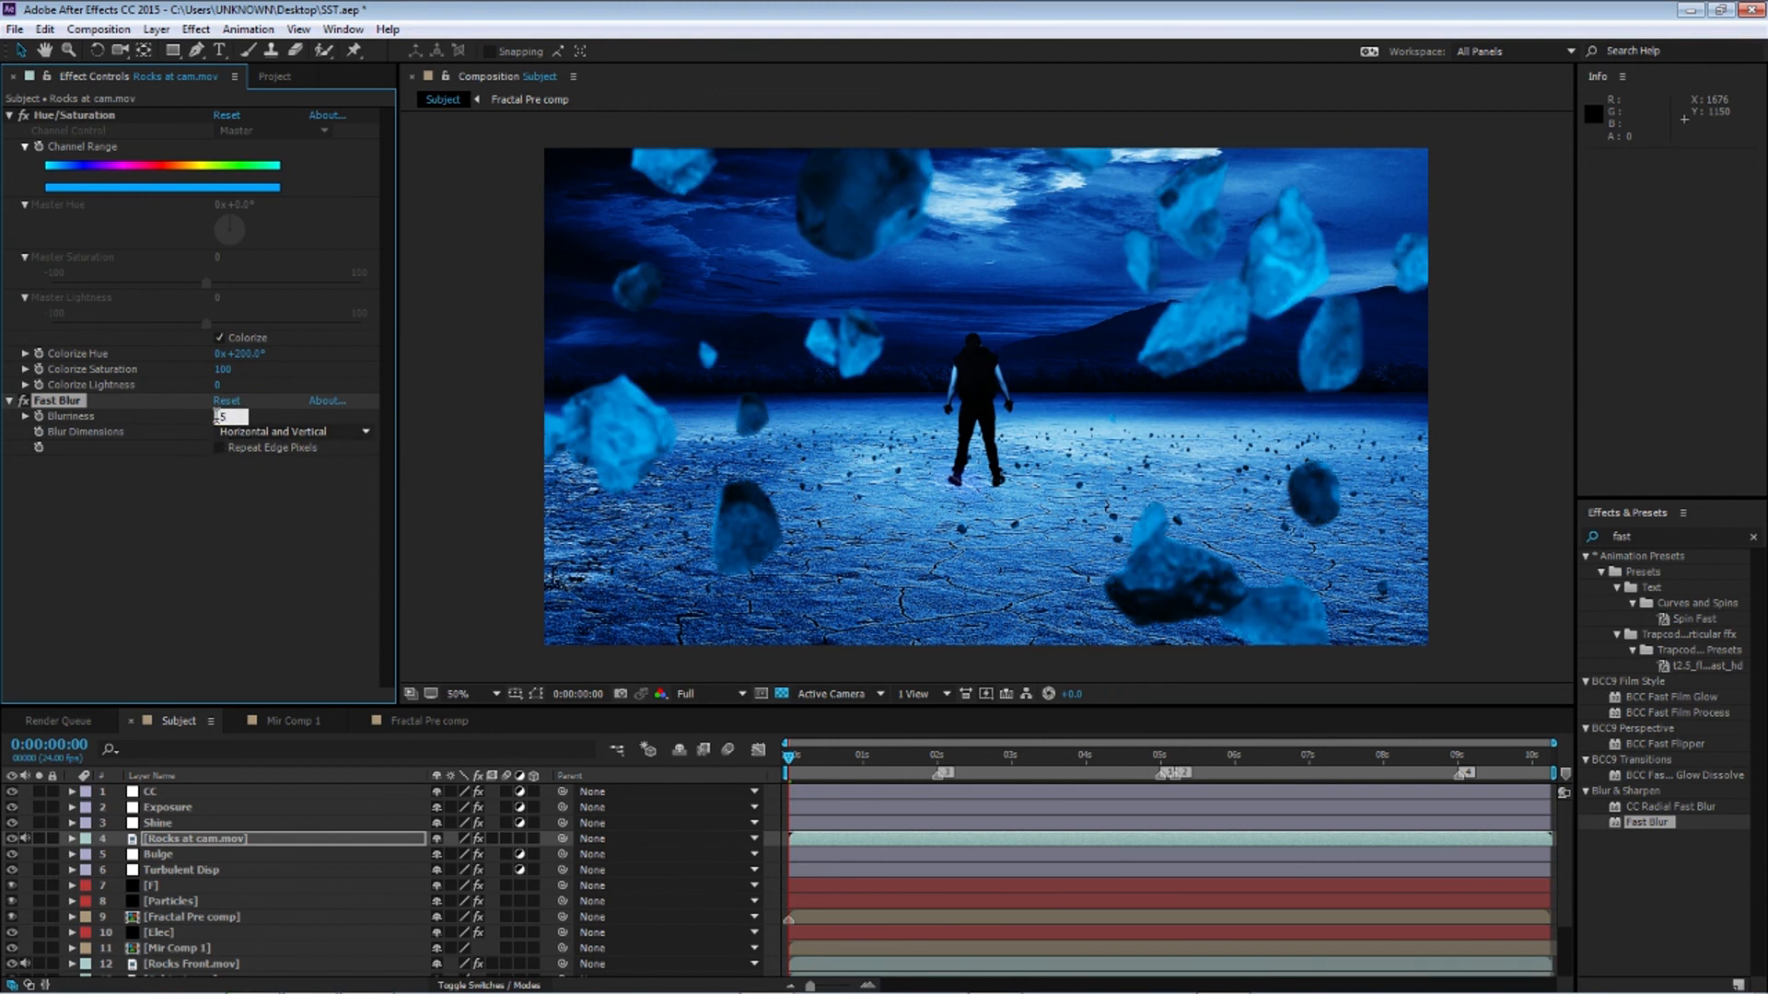
key("Return")
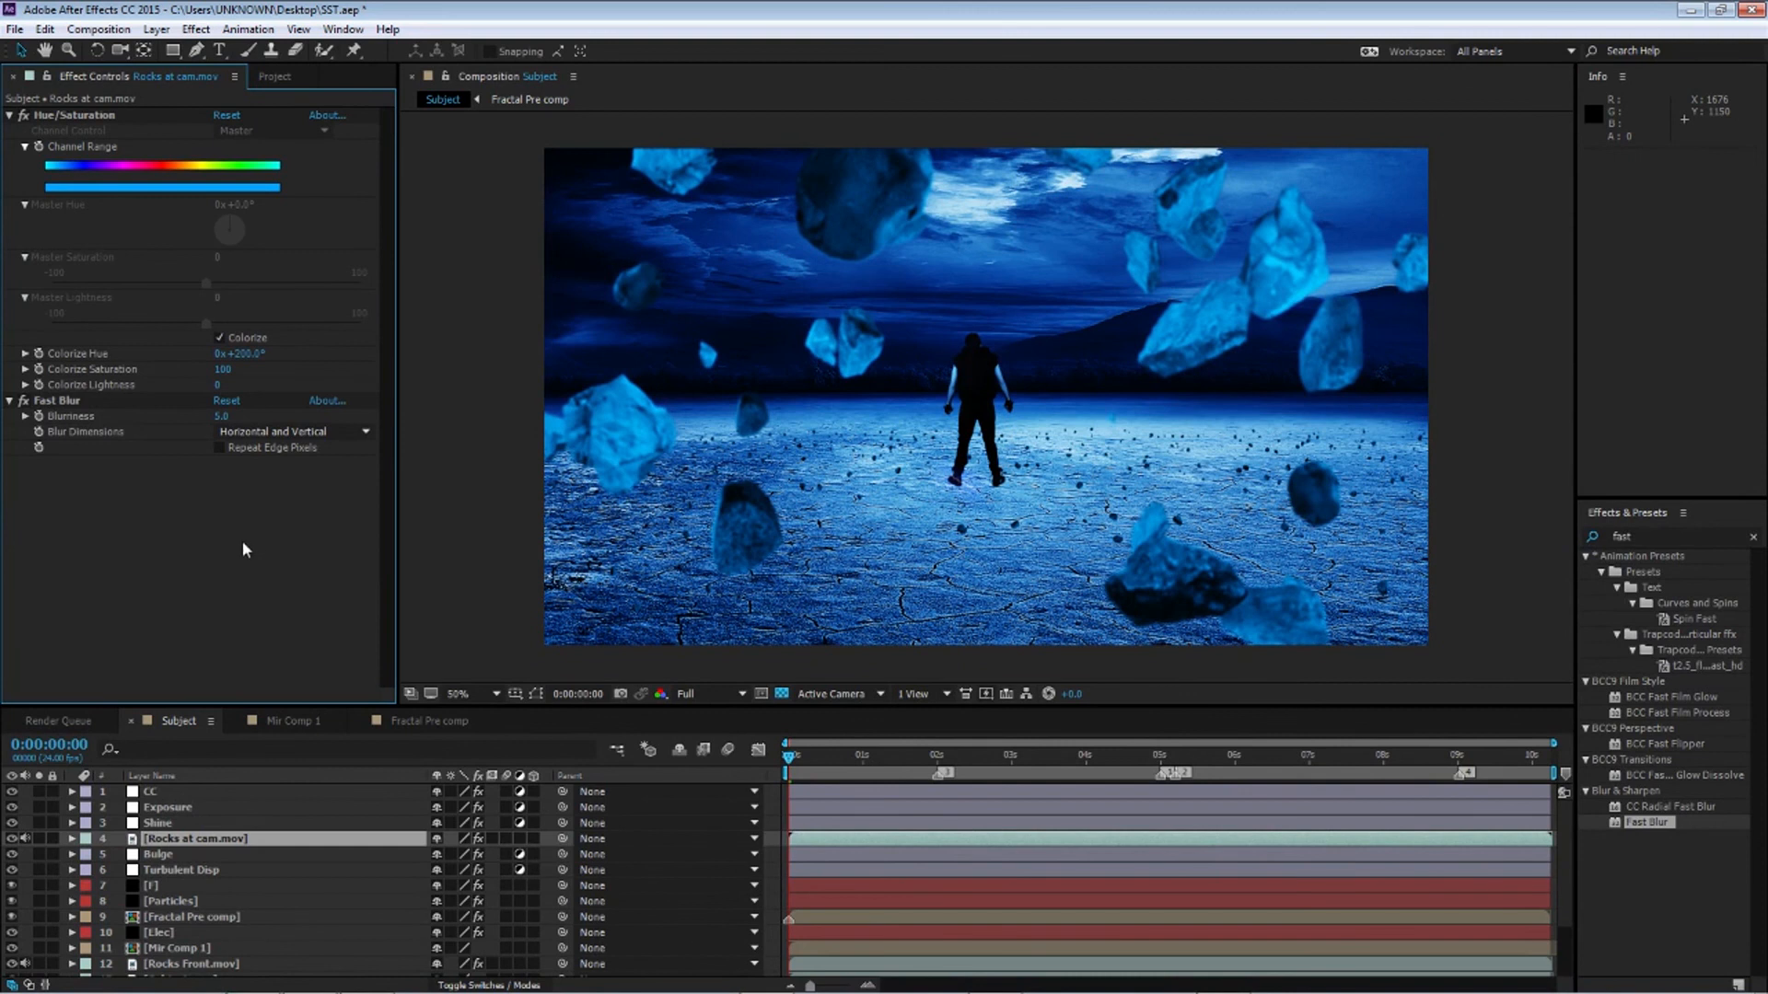
left_click(219, 416)
key("Return")
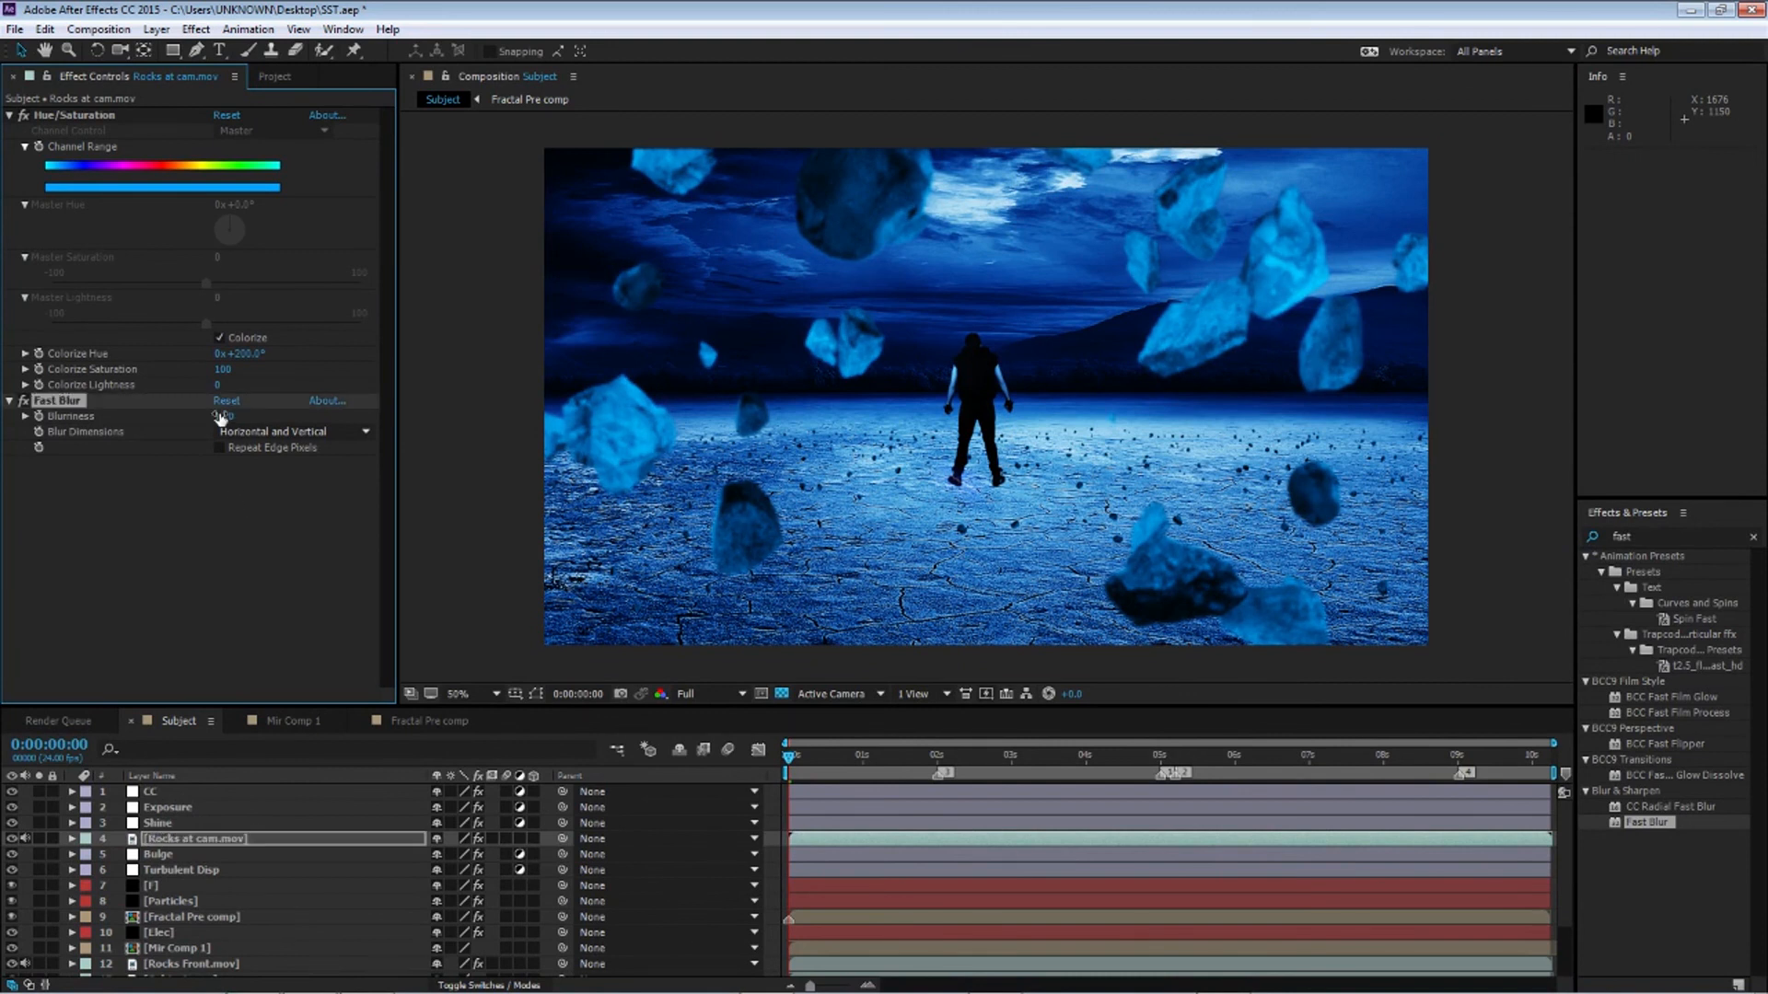
left_click(11, 401)
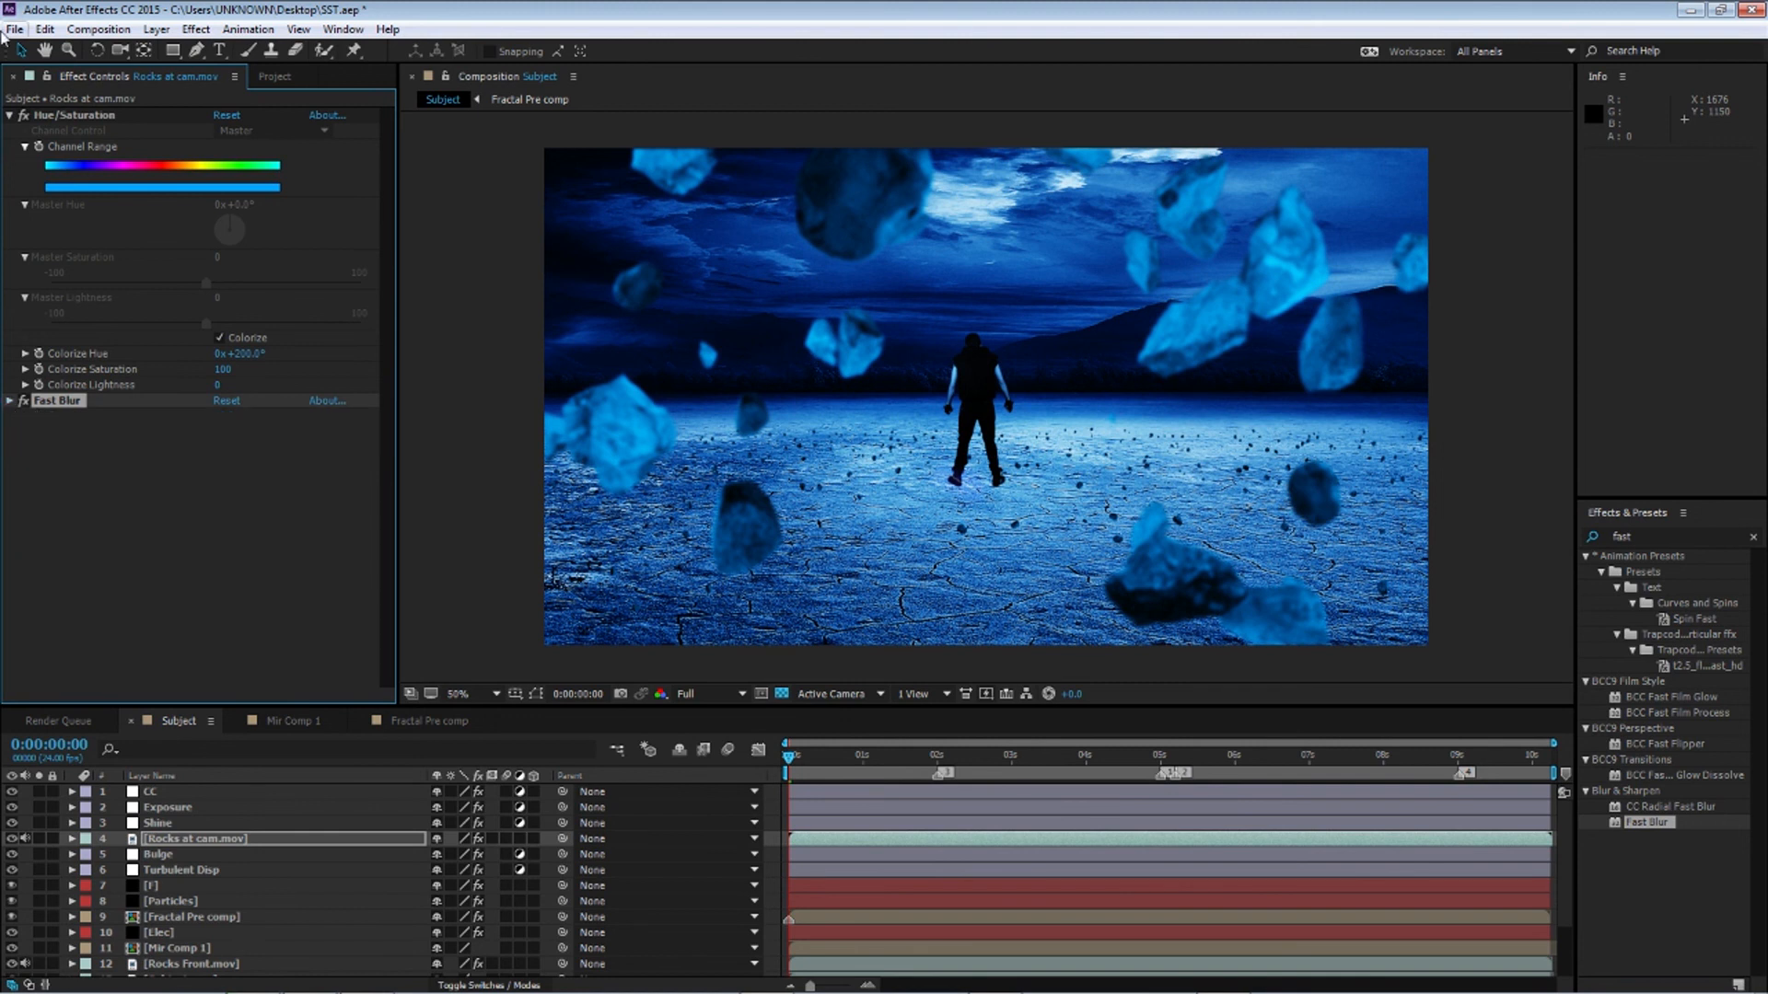
left_click(10, 115)
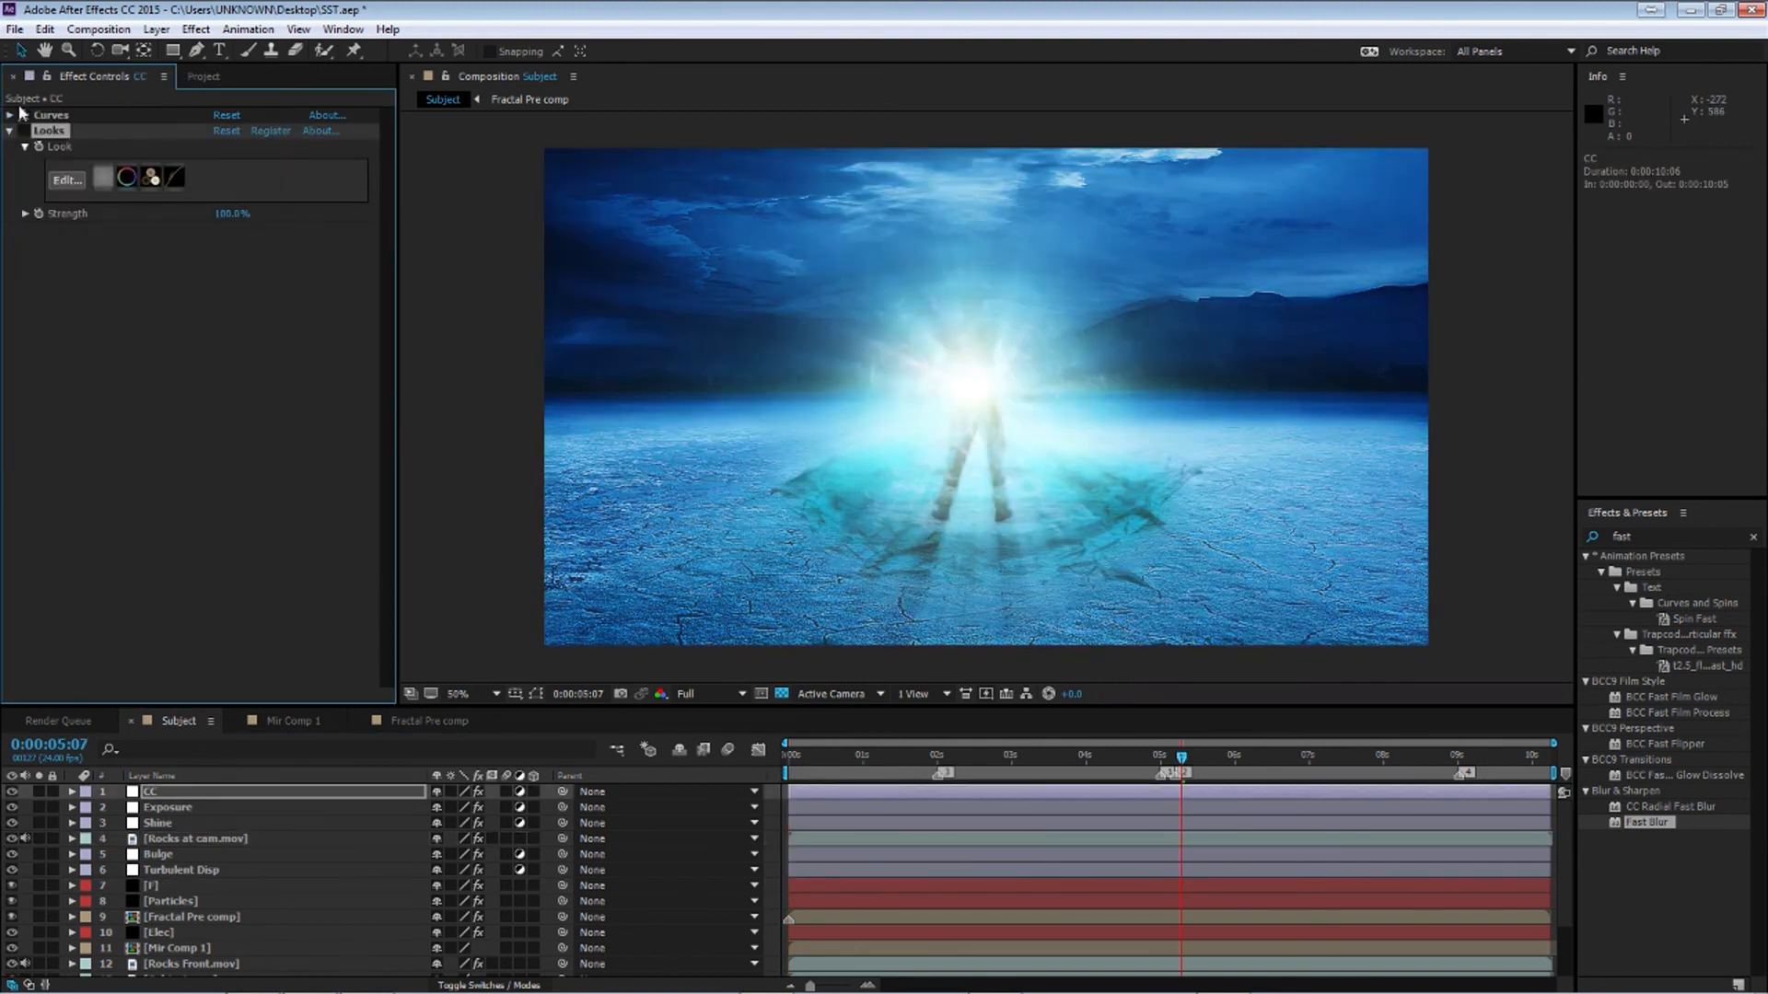
Open the Looks editor on the CC layer and apply the Classic Tension look from the Blockbuster category
left_click(24, 116)
left_click(24, 132)
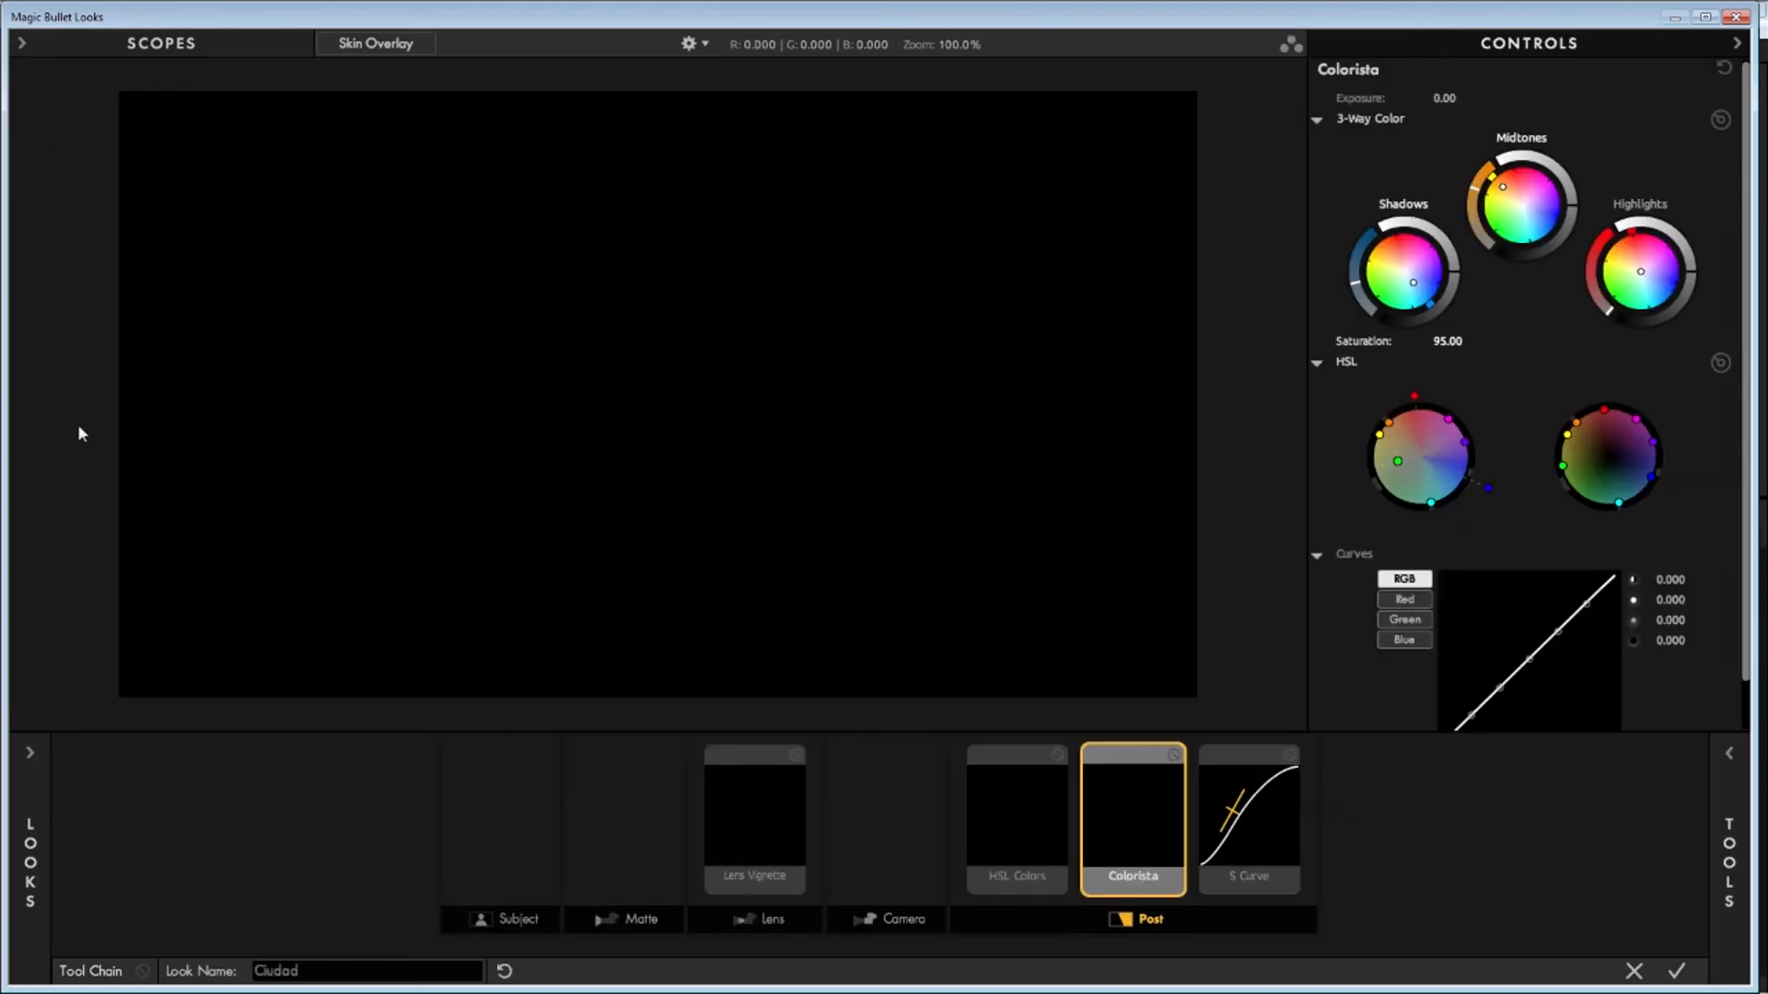
left_click(33, 820)
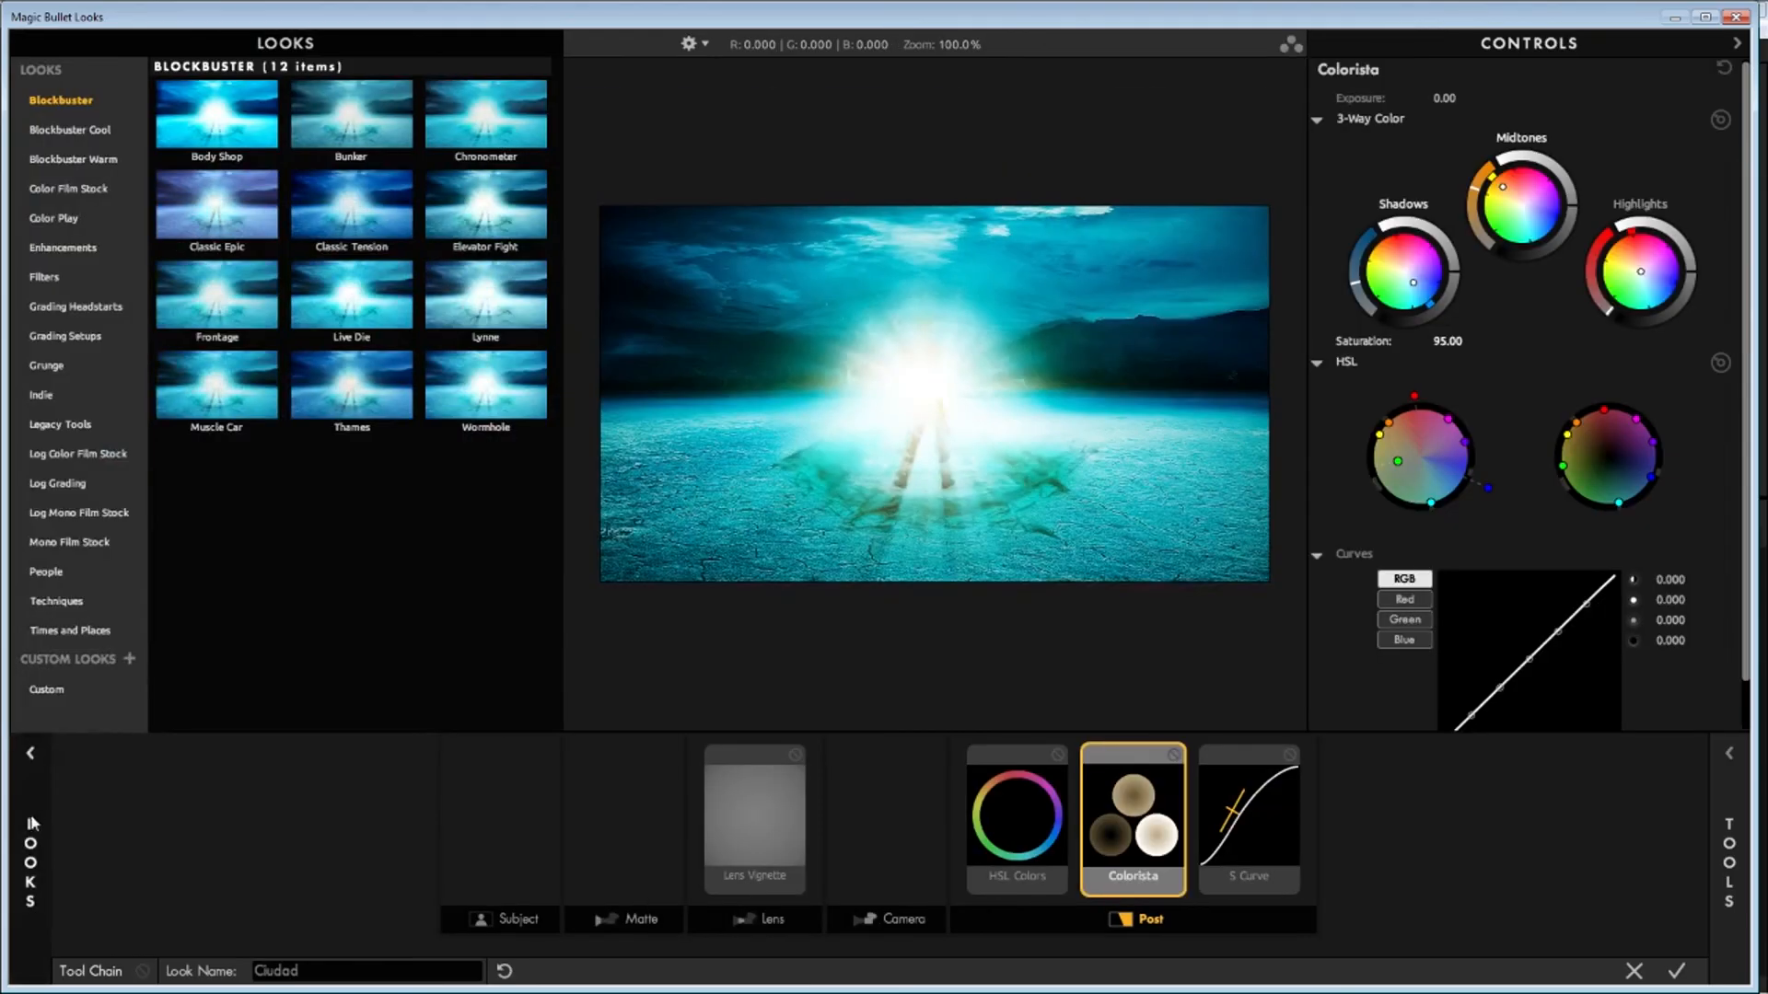
left_click(64, 130)
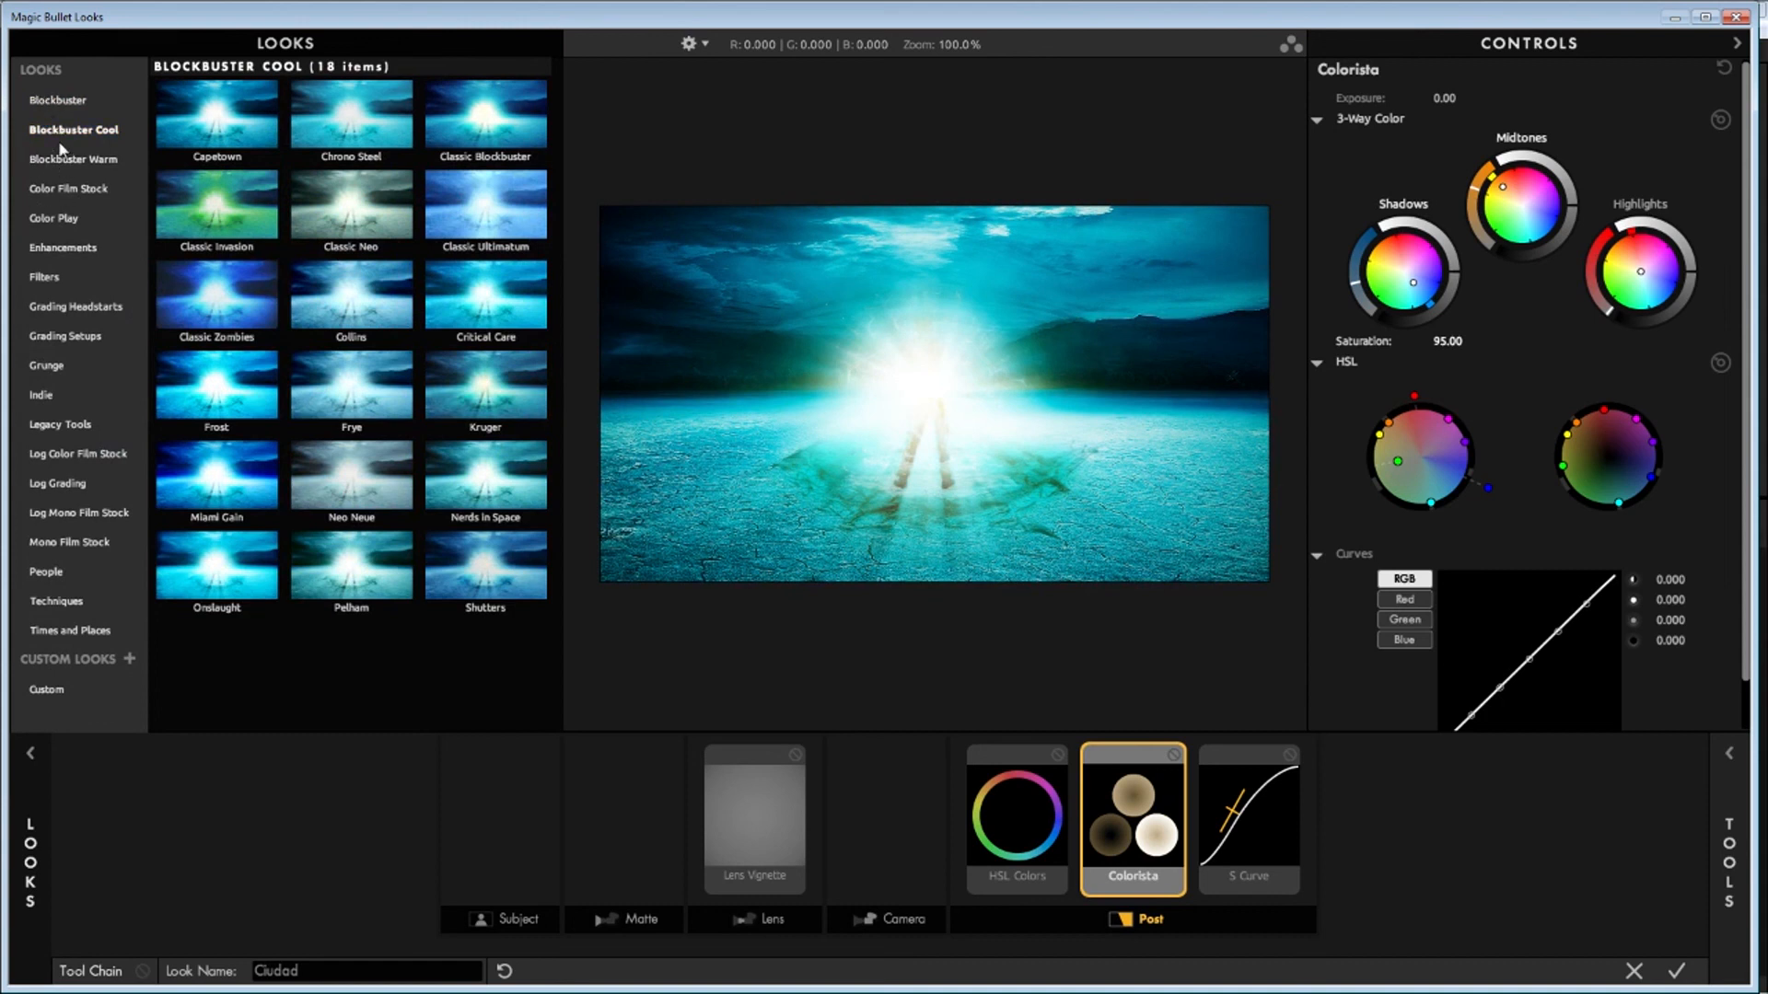
left_click(58, 103)
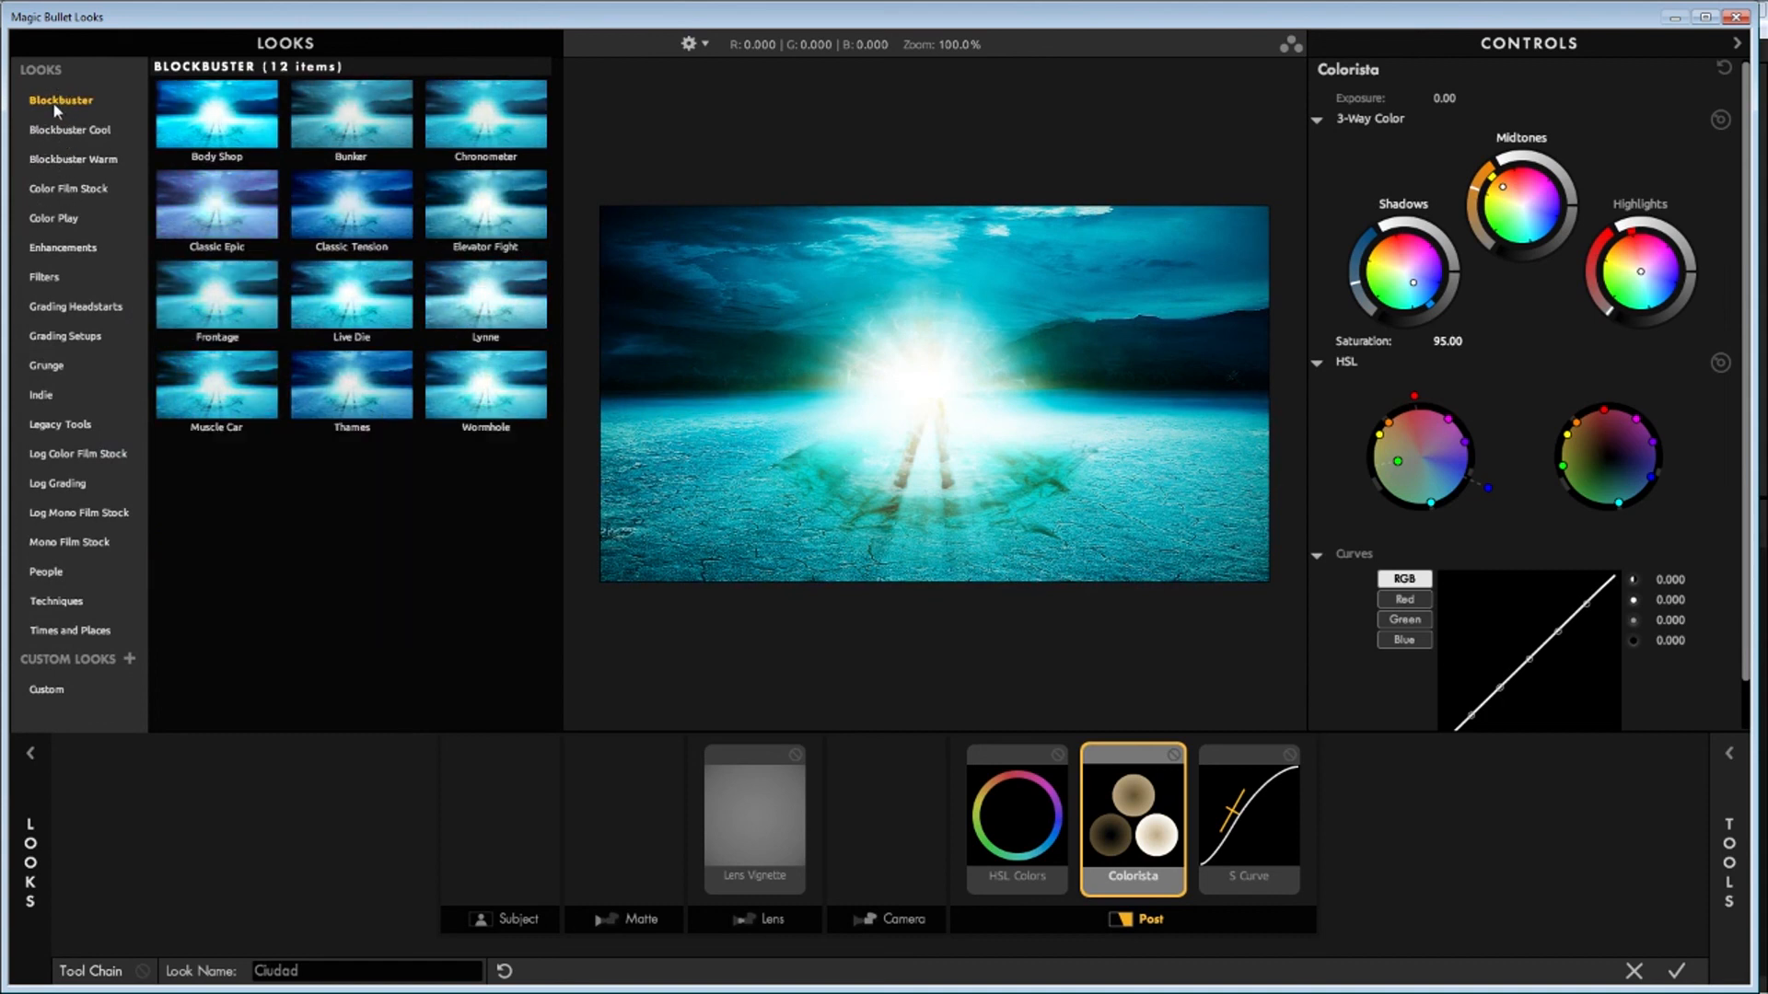
left_click(324, 208)
left_click(1729, 861)
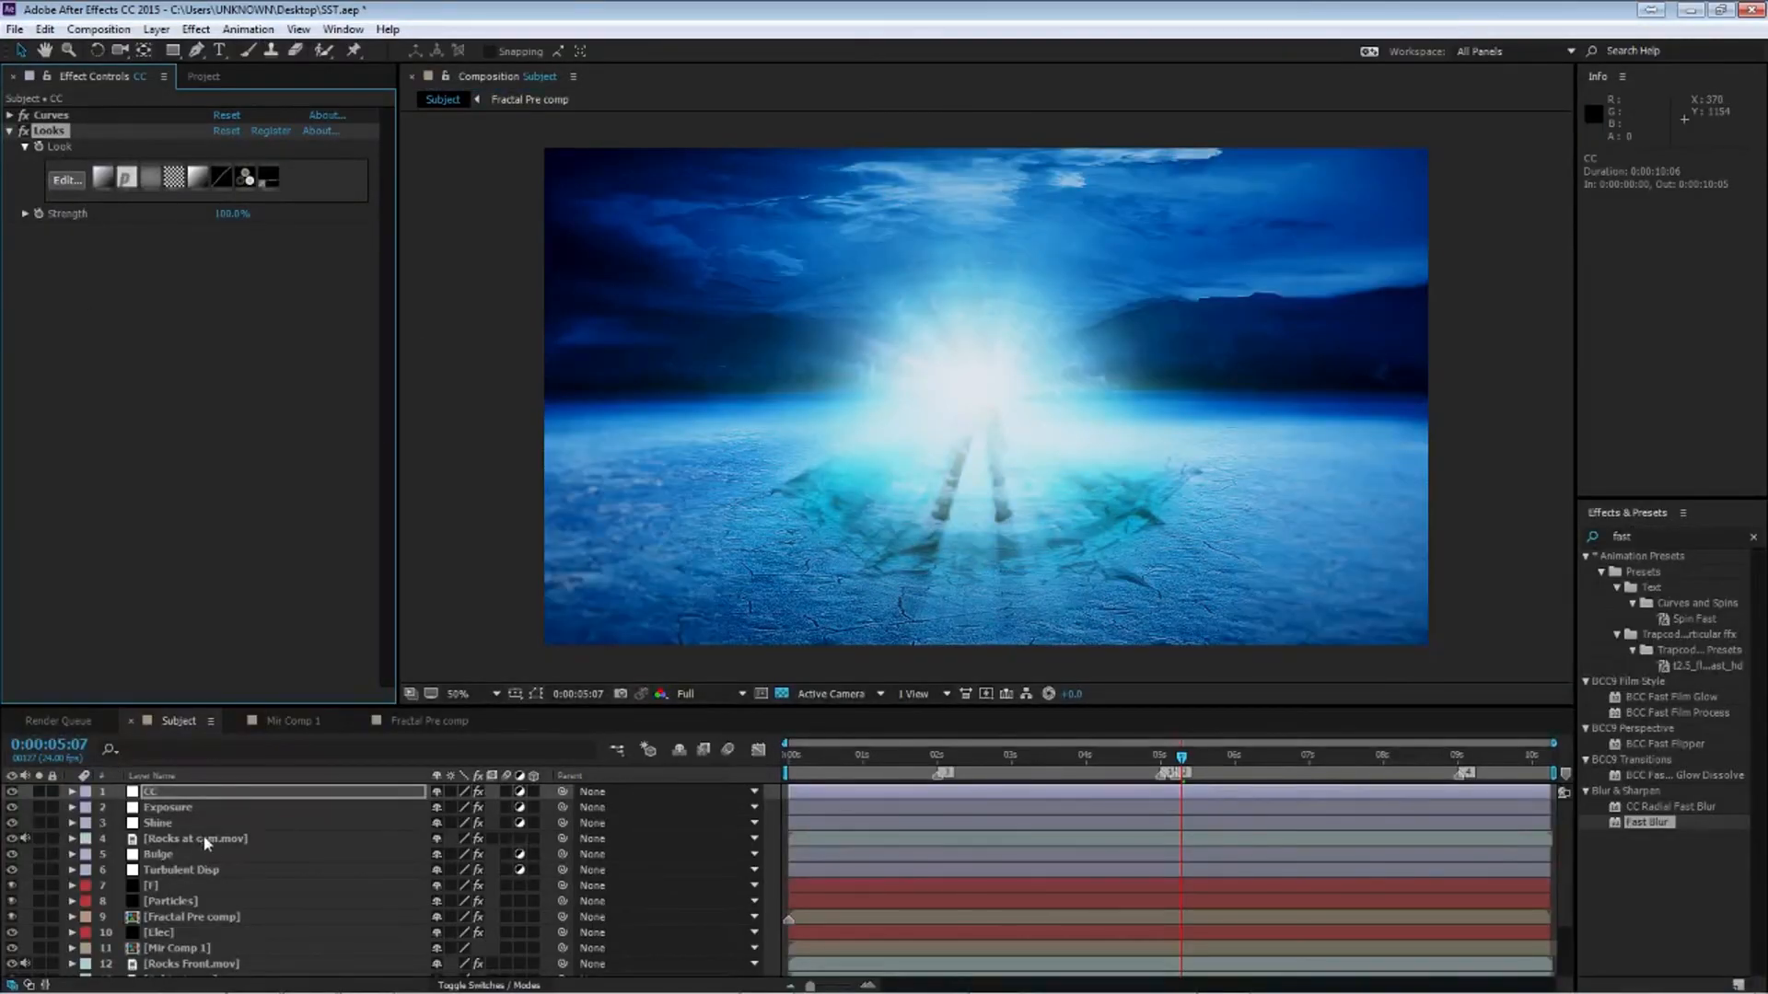
Create a new solid named vignet above the Exposure layer
left_click(169, 824)
left_click(170, 808)
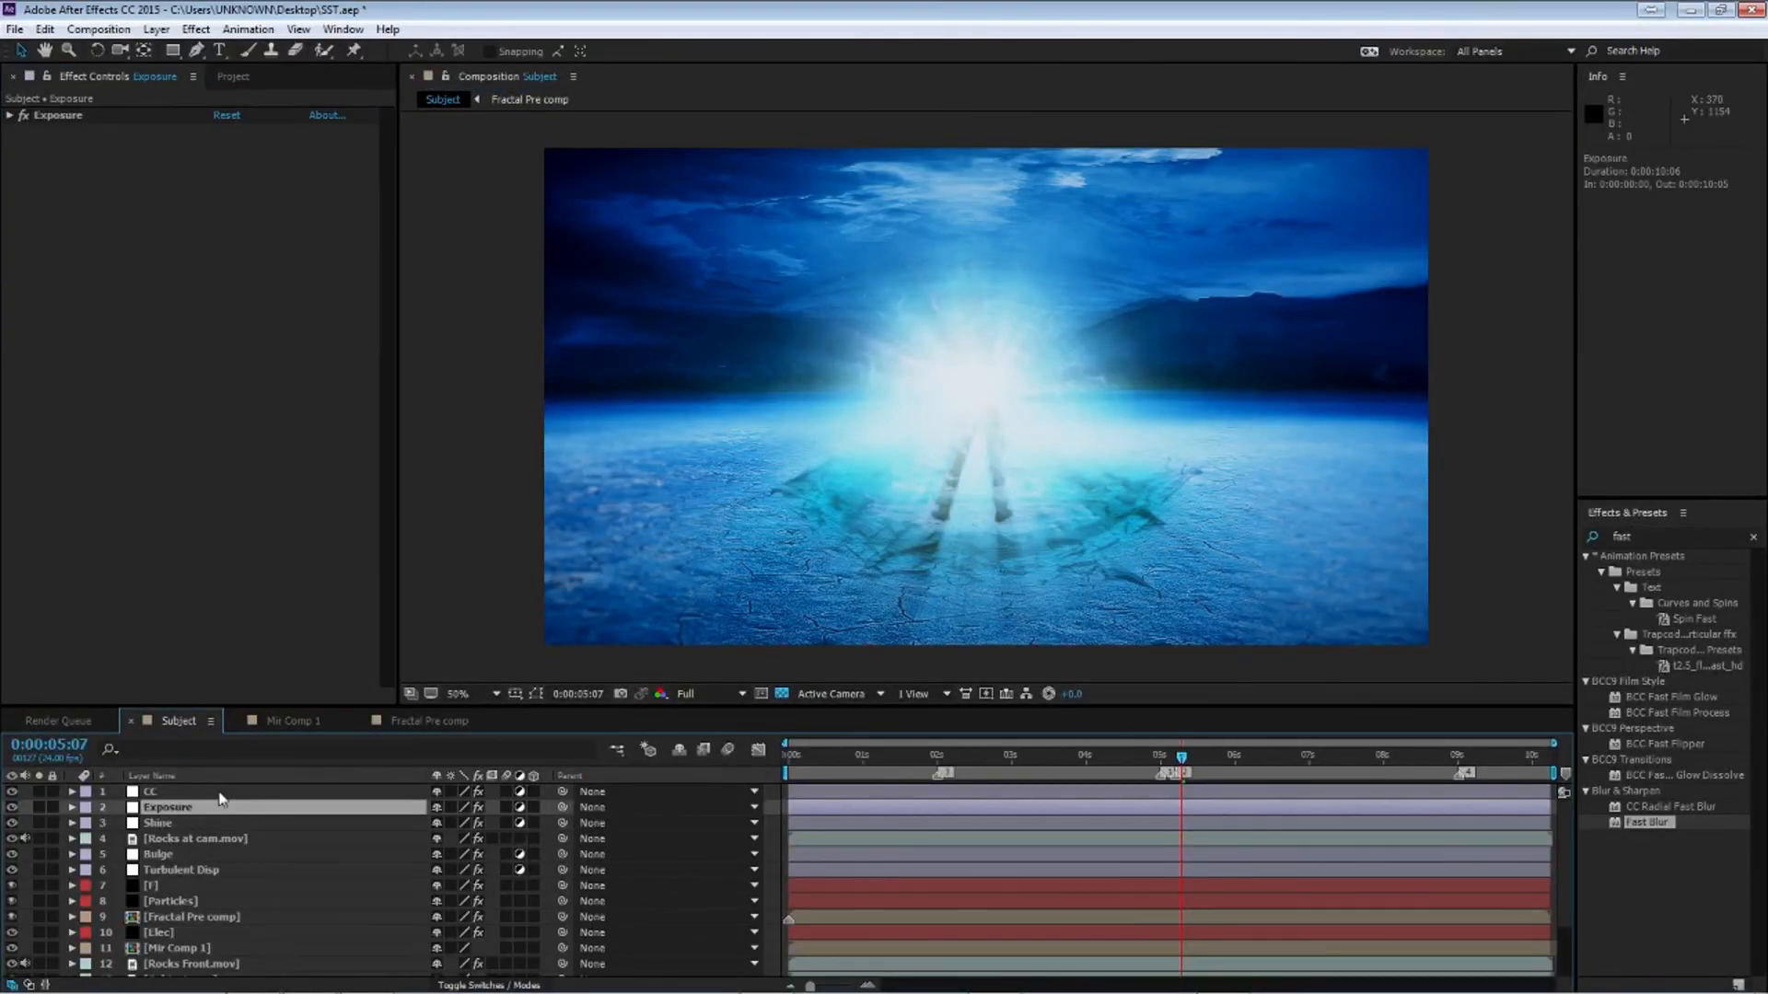
key("ctrl+y")
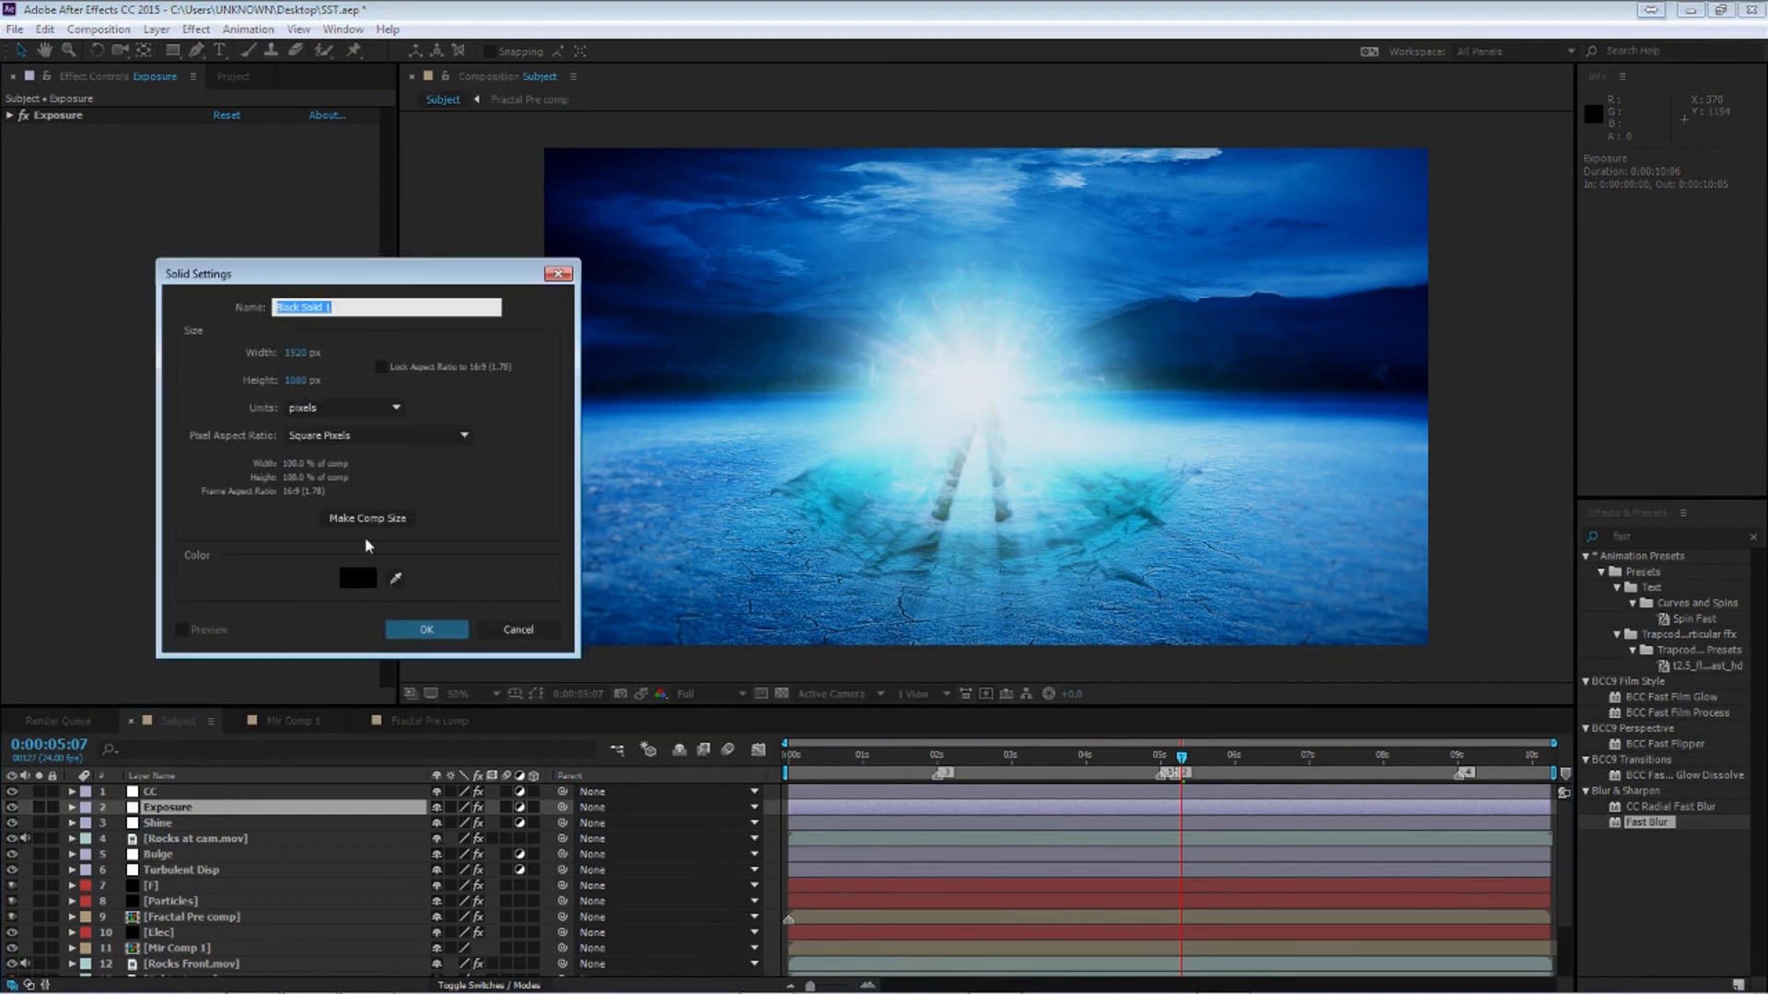
type("vignet")
key("Return")
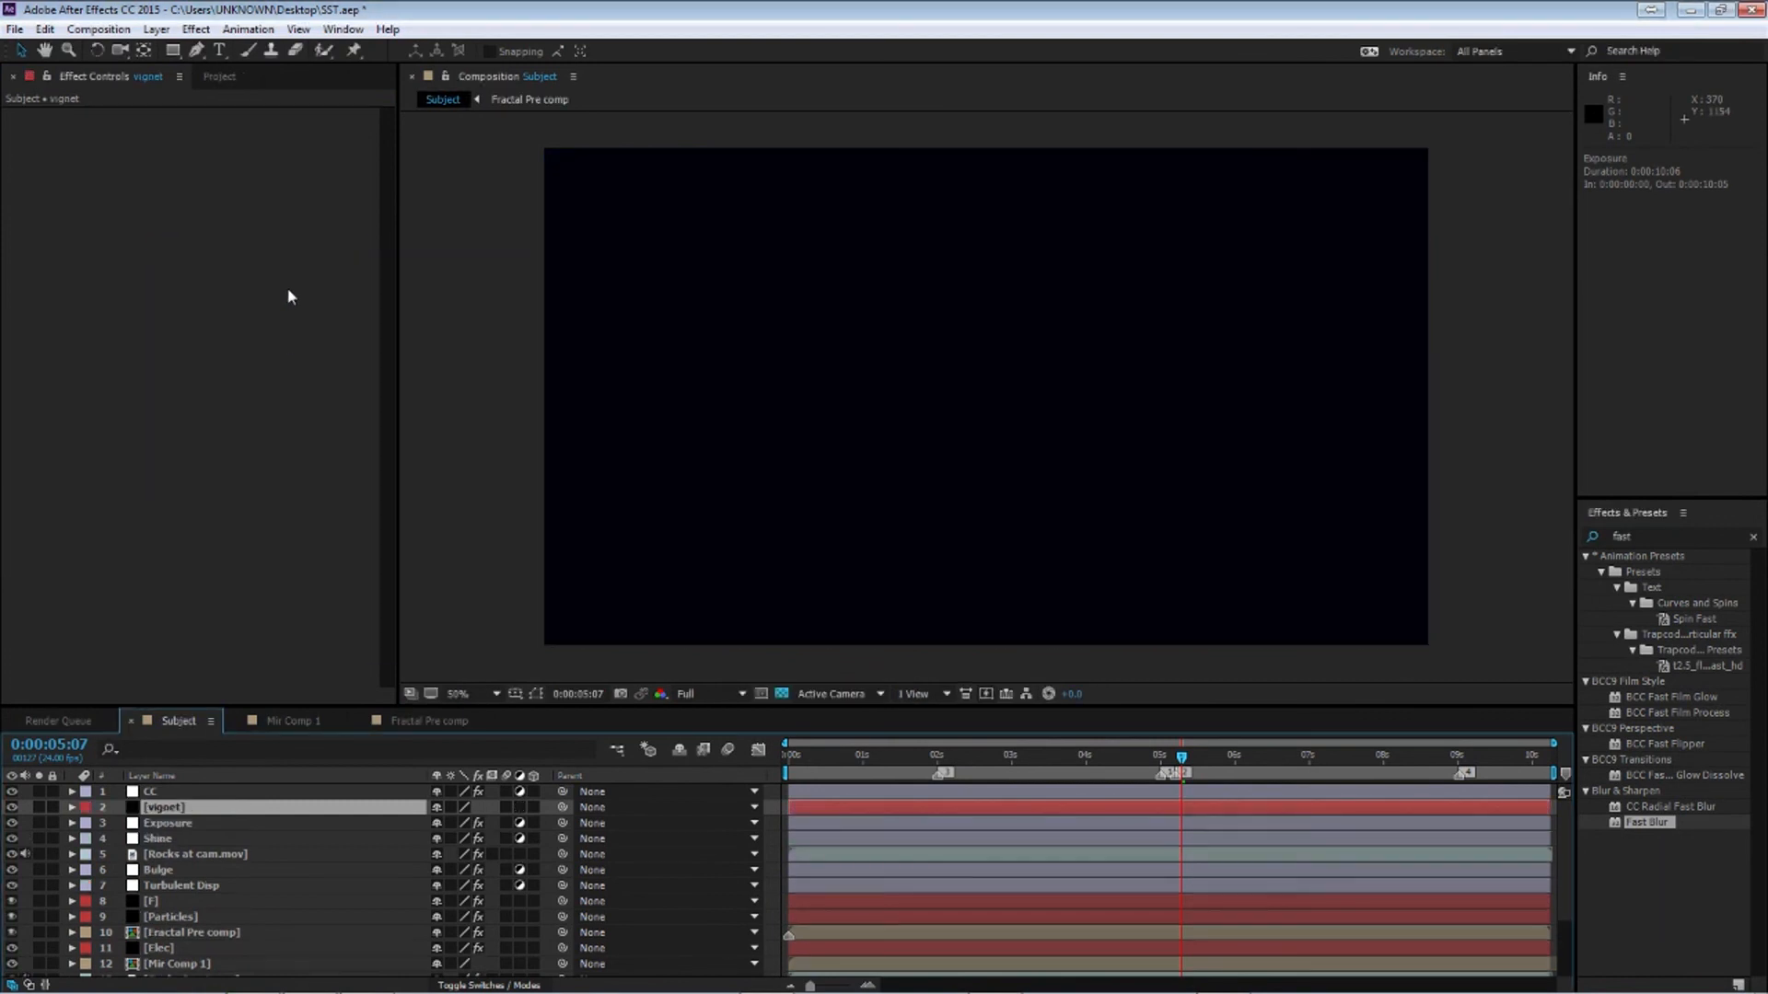
Draw an elliptical mask almost filling the frame on the vignet solid
left_click(172, 51)
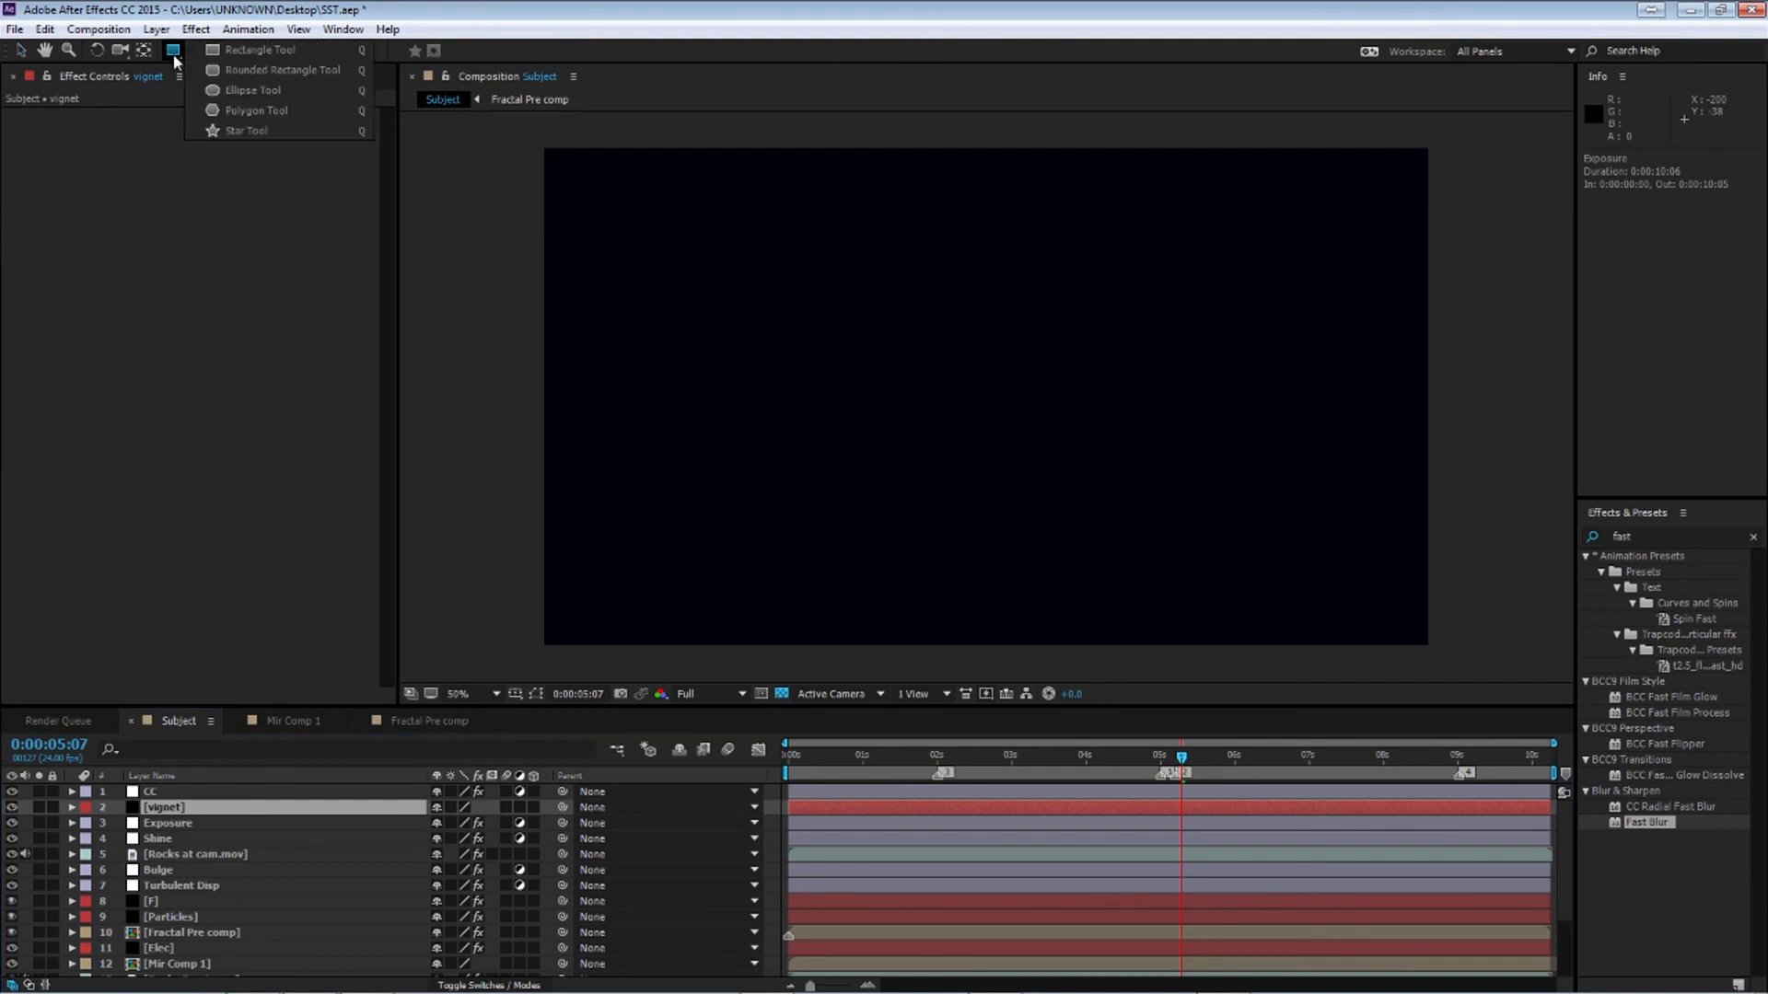
left_click(253, 90)
left_click_drag(560, 170, 1386, 631)
Set the vignet mask's feather to 250 pixels
key("f")
left_click(461, 839)
type("150.0,150.0 pixels")
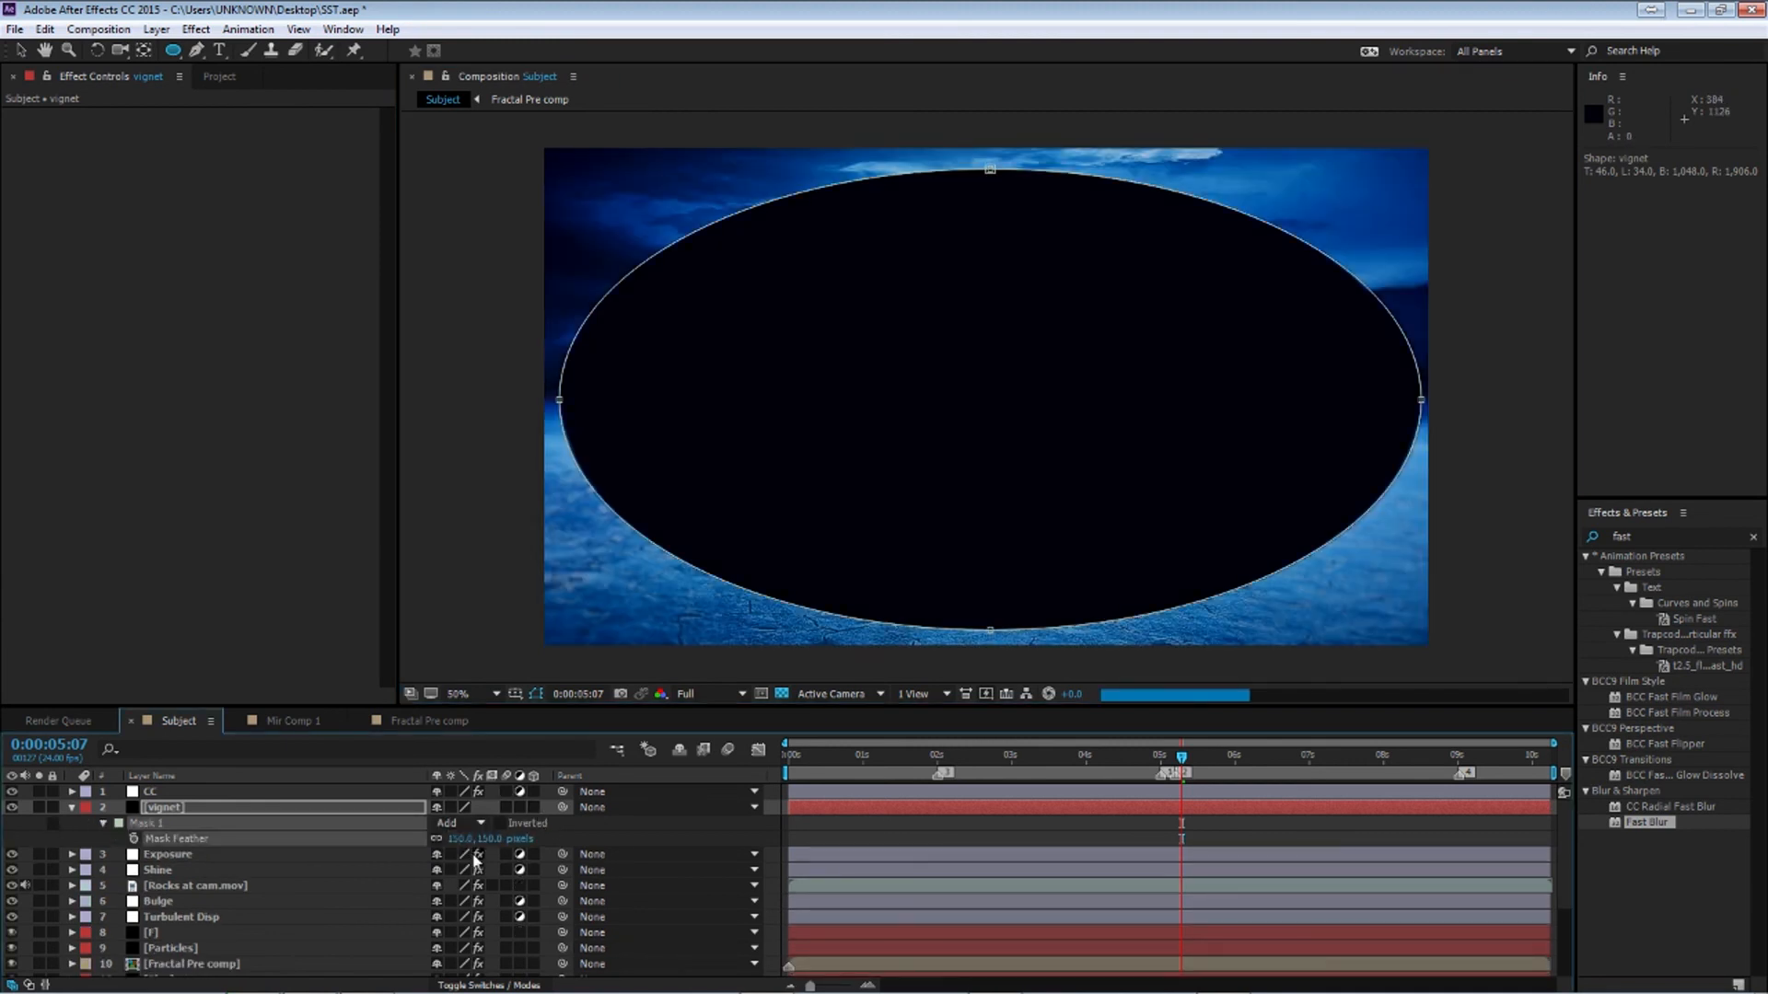
key("Return")
left_click(456, 837)
type("250")
key("Return")
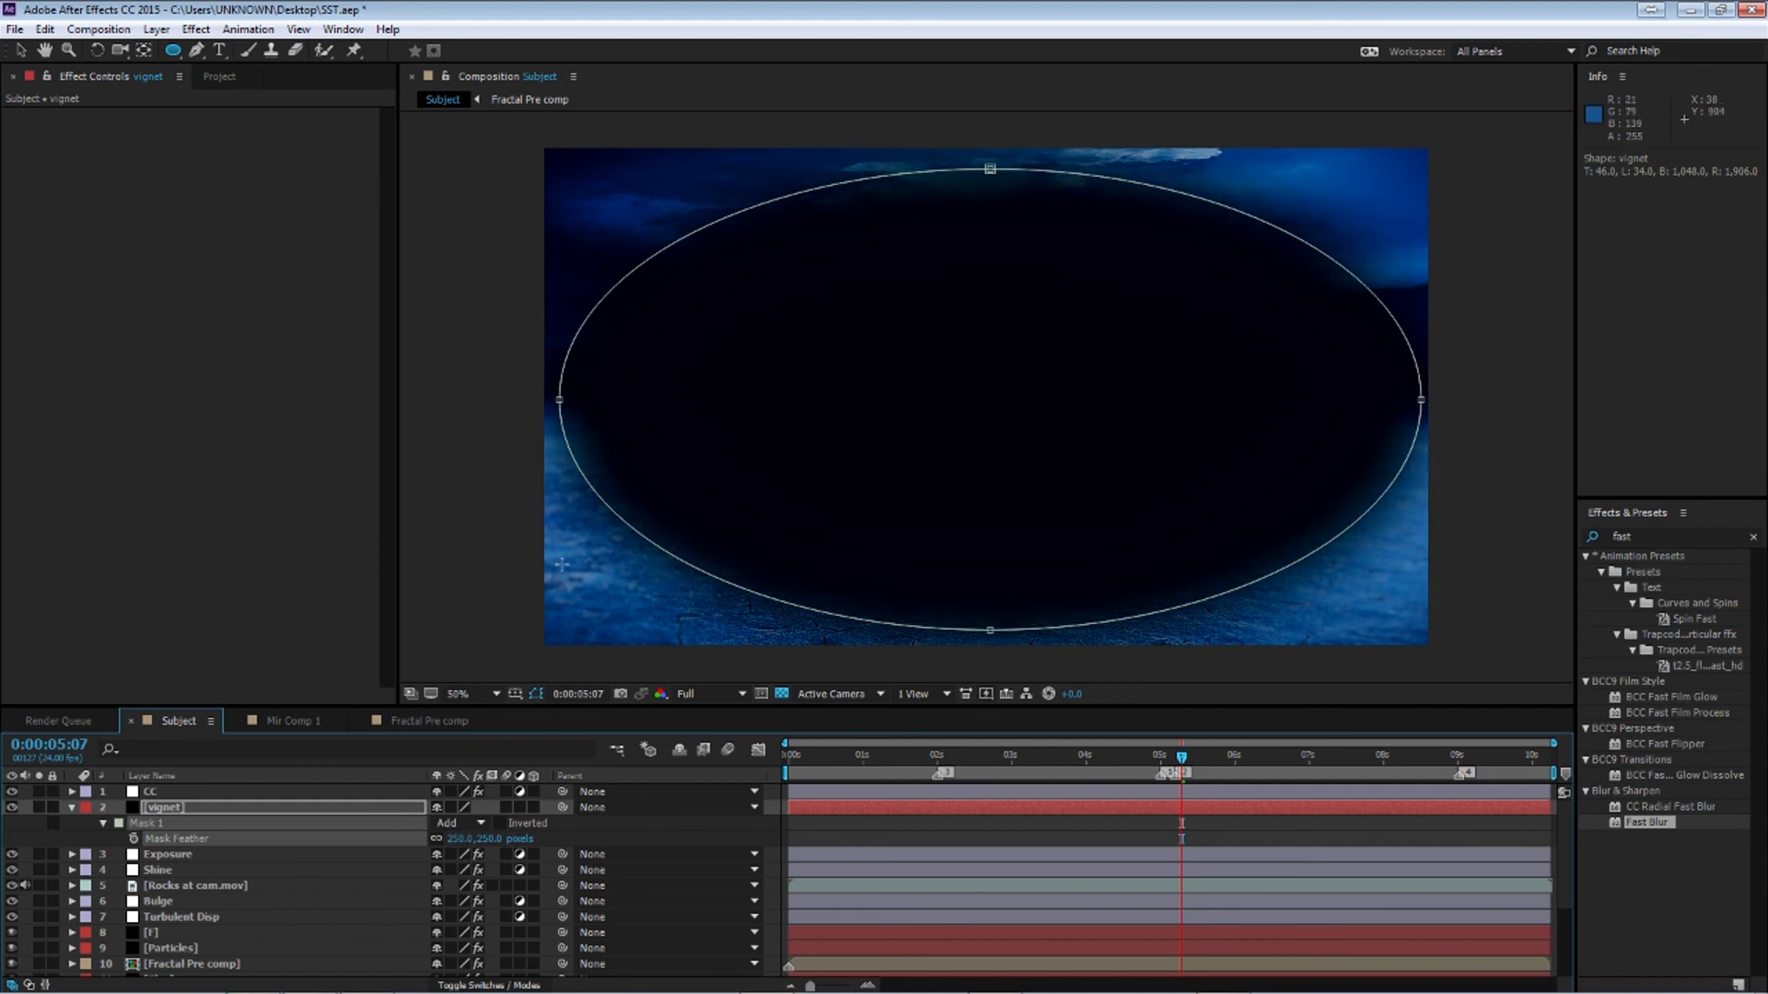
Switch the vignet mask mode to Subtract and collapse the layer
left_click(458, 823)
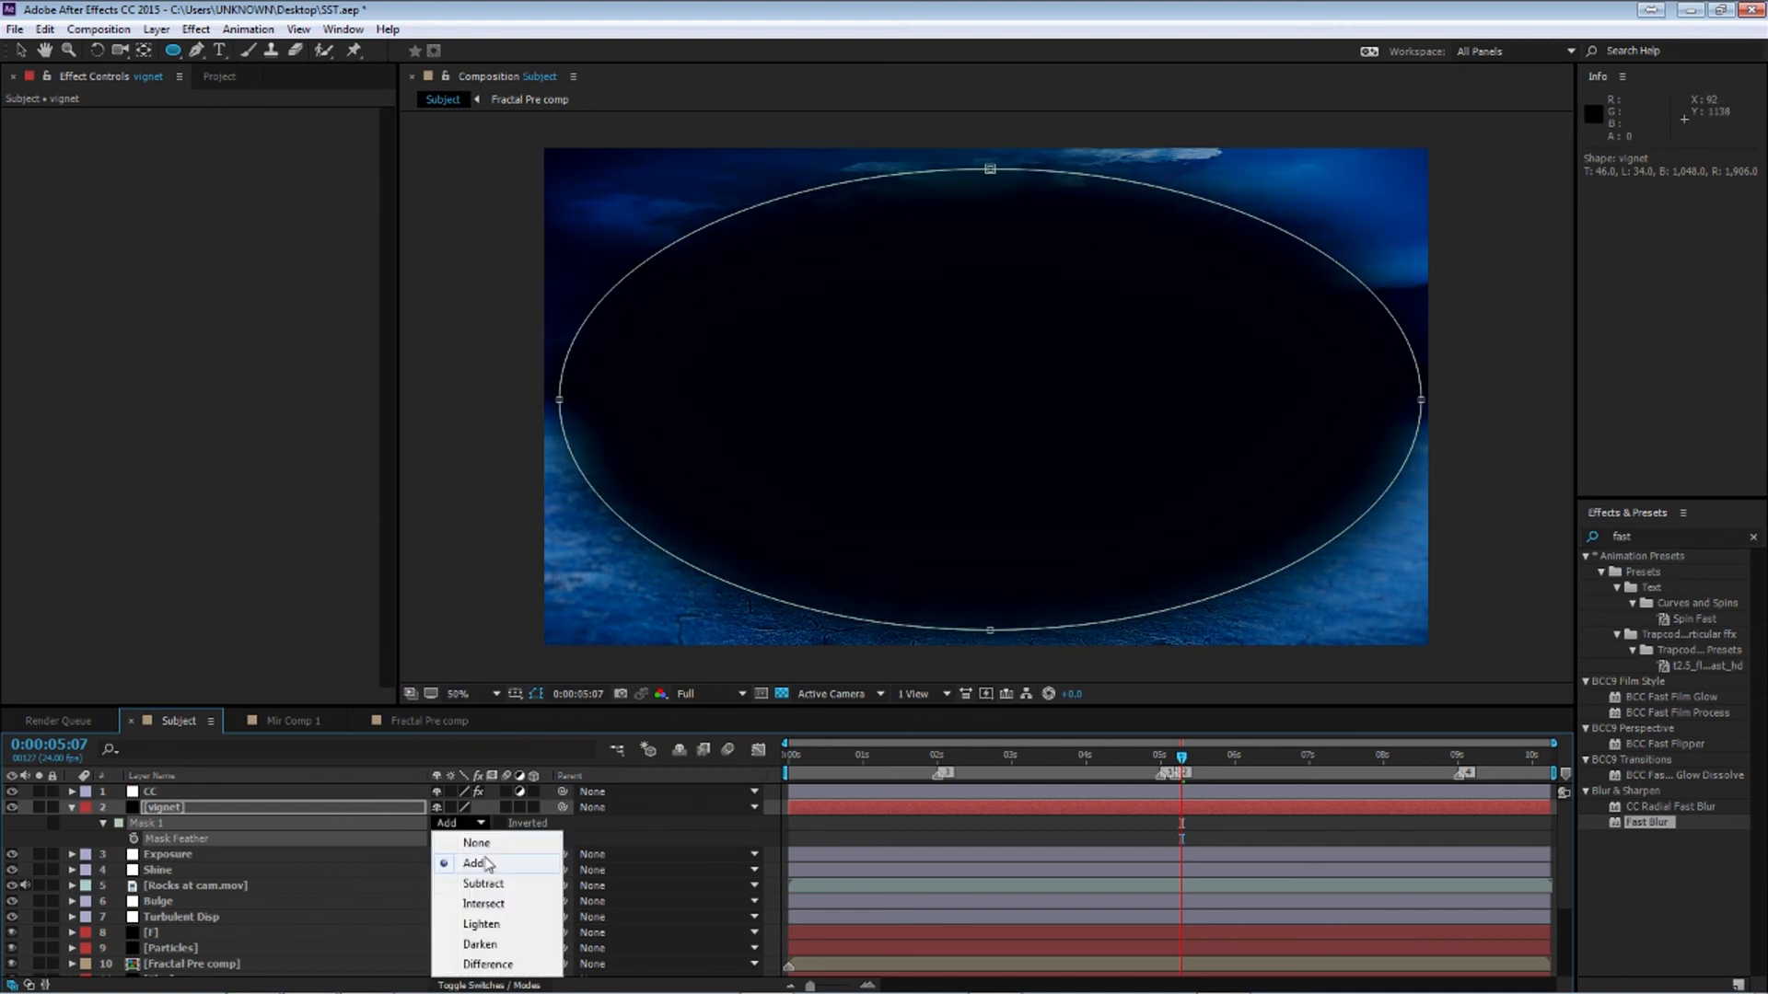
left_click(497, 886)
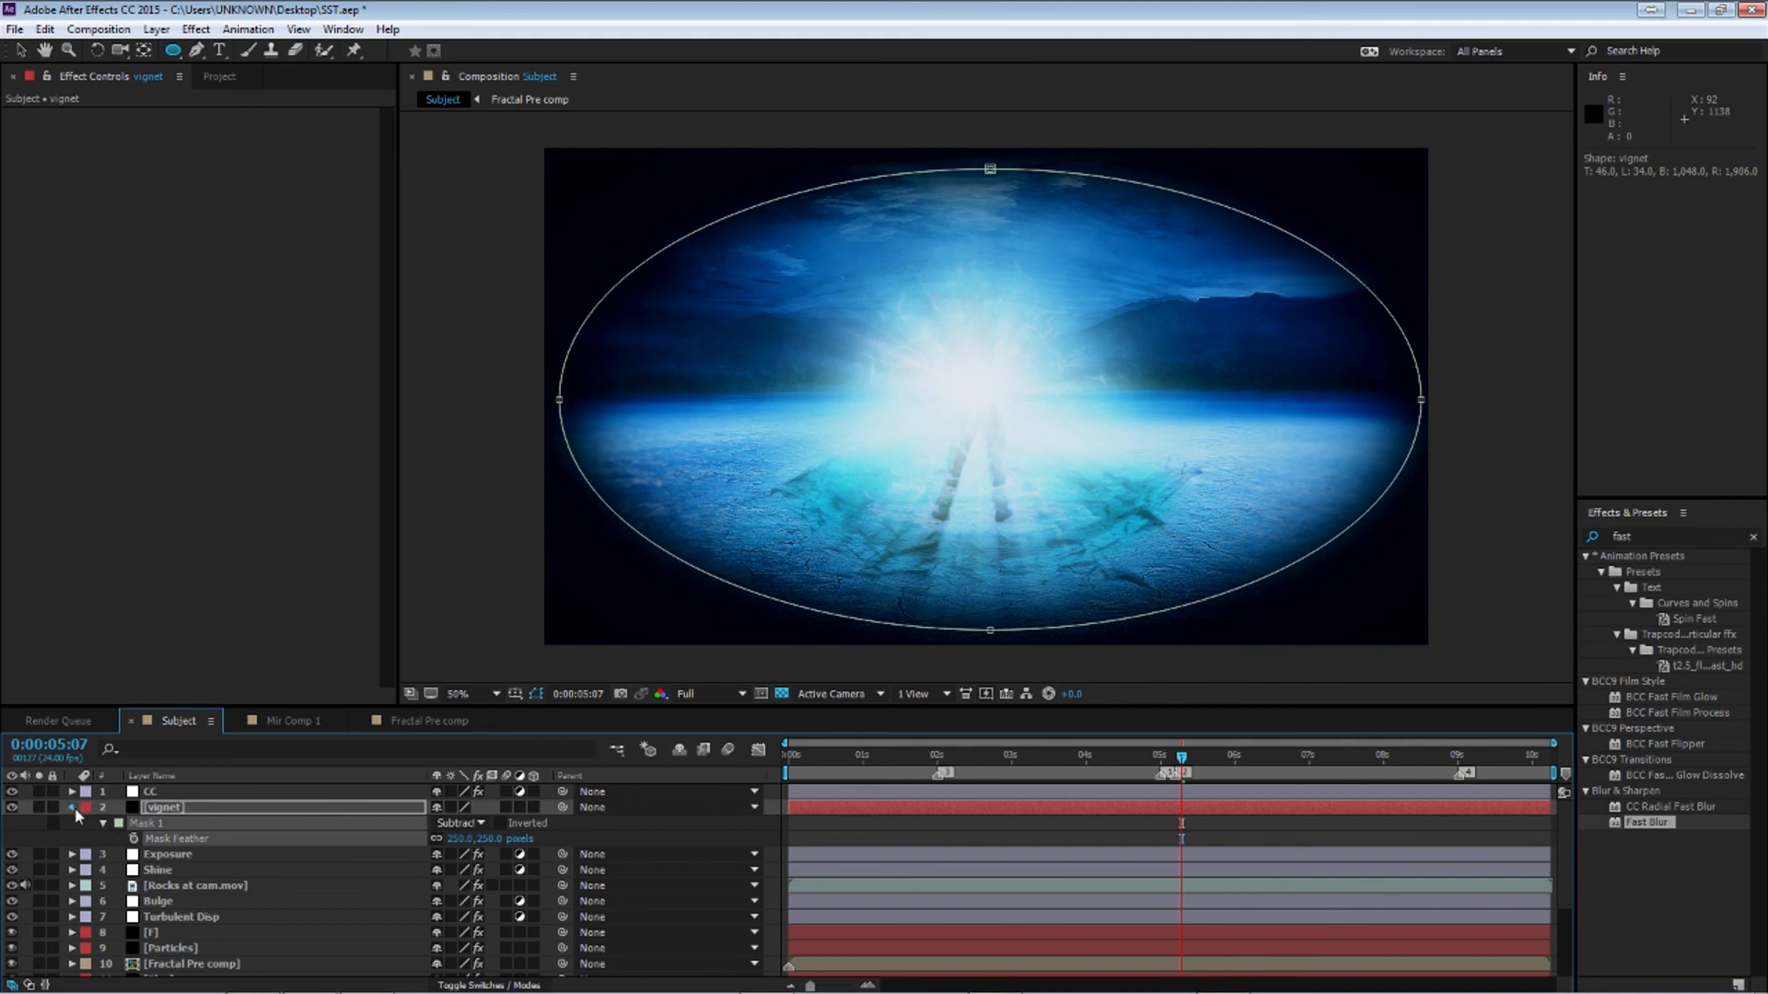
left_click(72, 807)
Set the vignet layer's opacity to 50%
left_click(184, 947)
left_click(193, 809)
key("t")
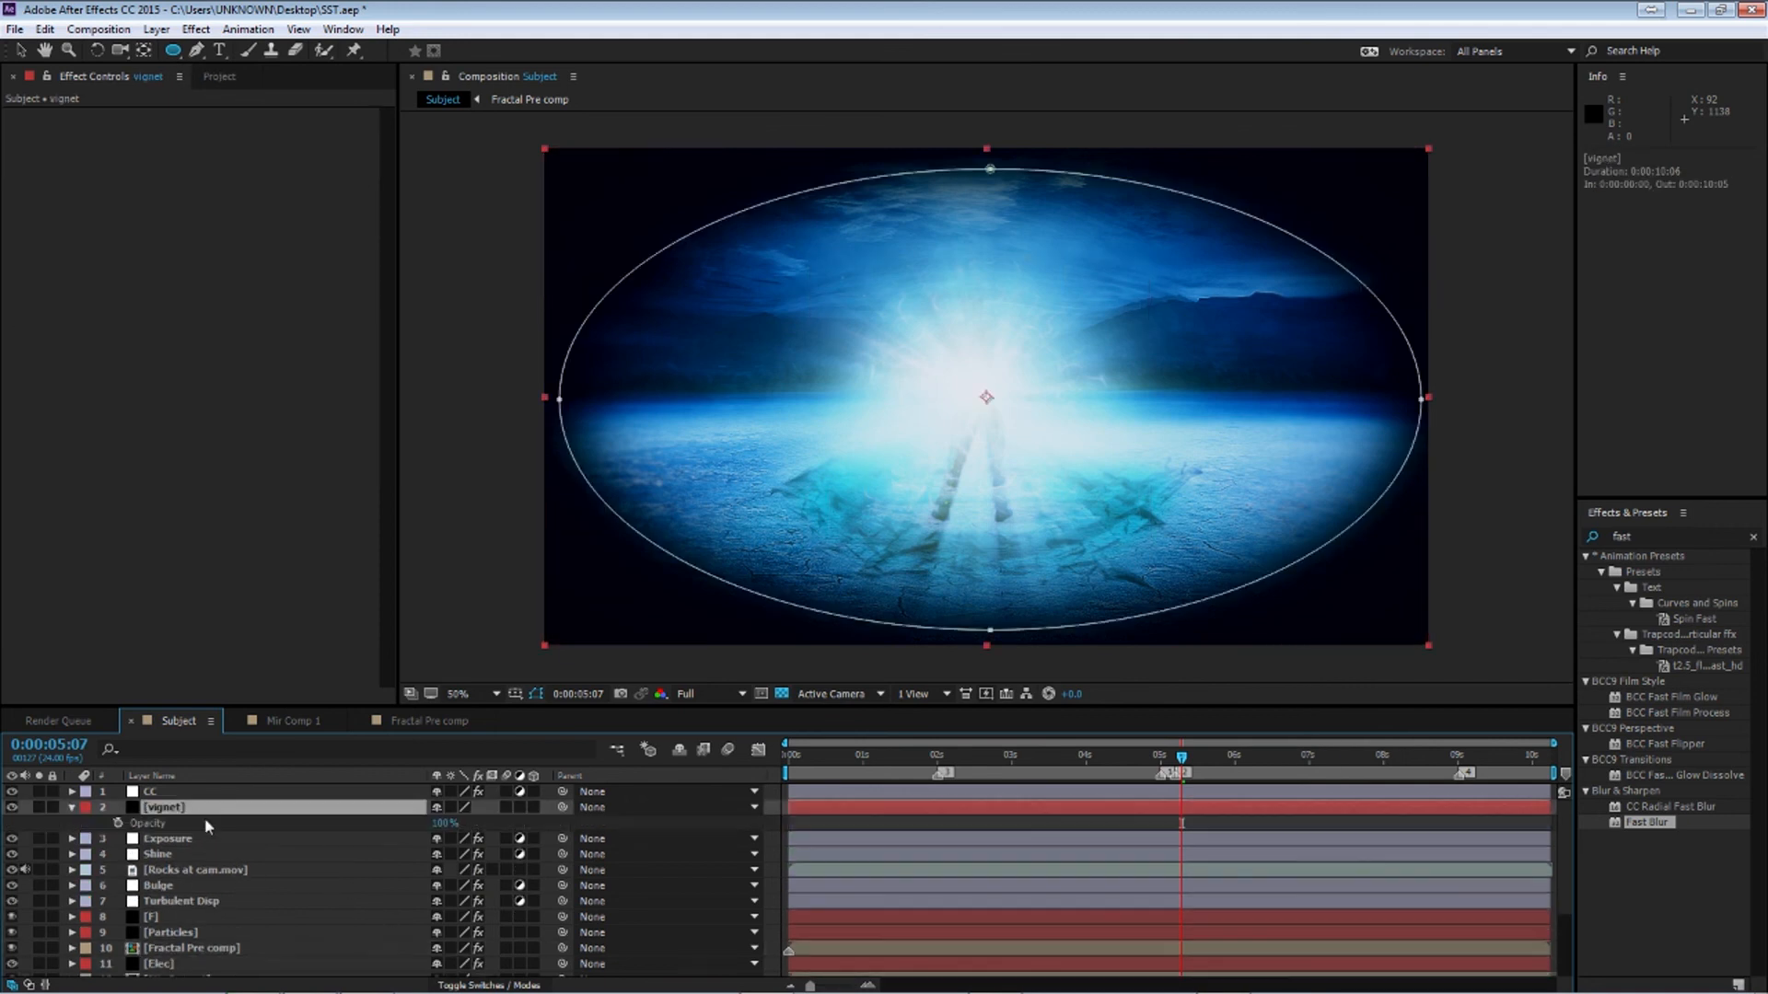
left_click(445, 823)
type("50")
key("Return")
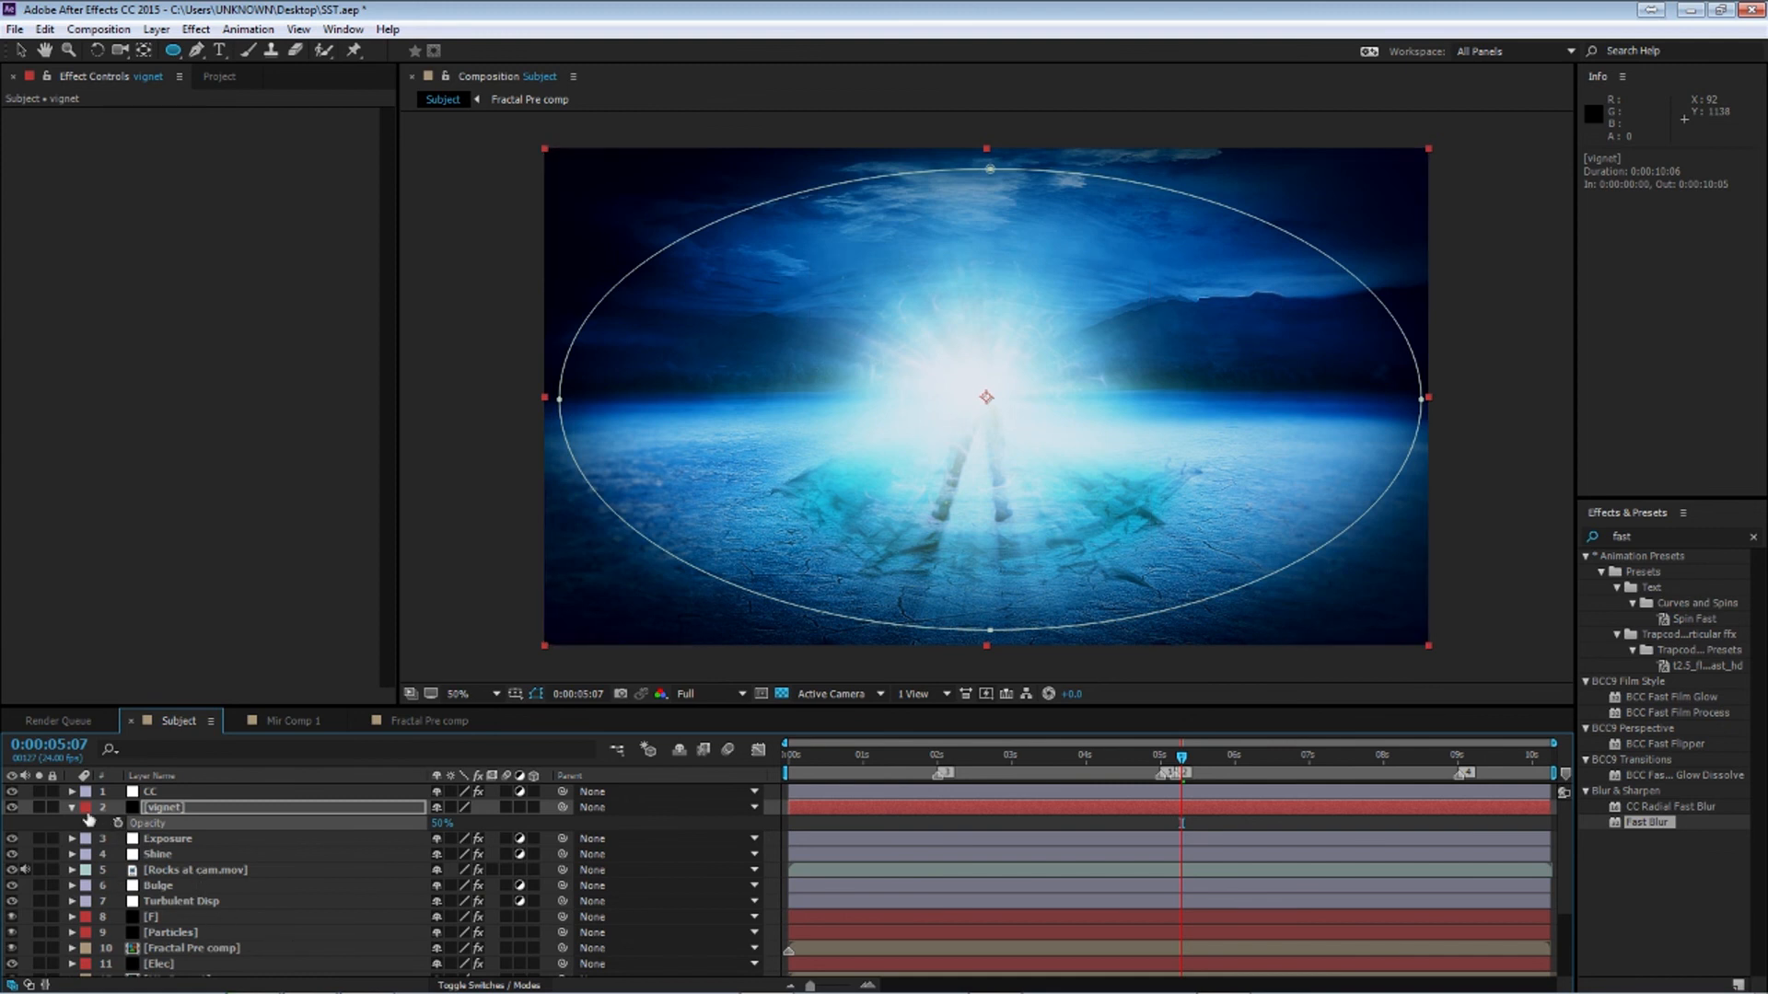
Lower the vignet layer's opacity to 25%
left_click(72, 806)
left_click(215, 887)
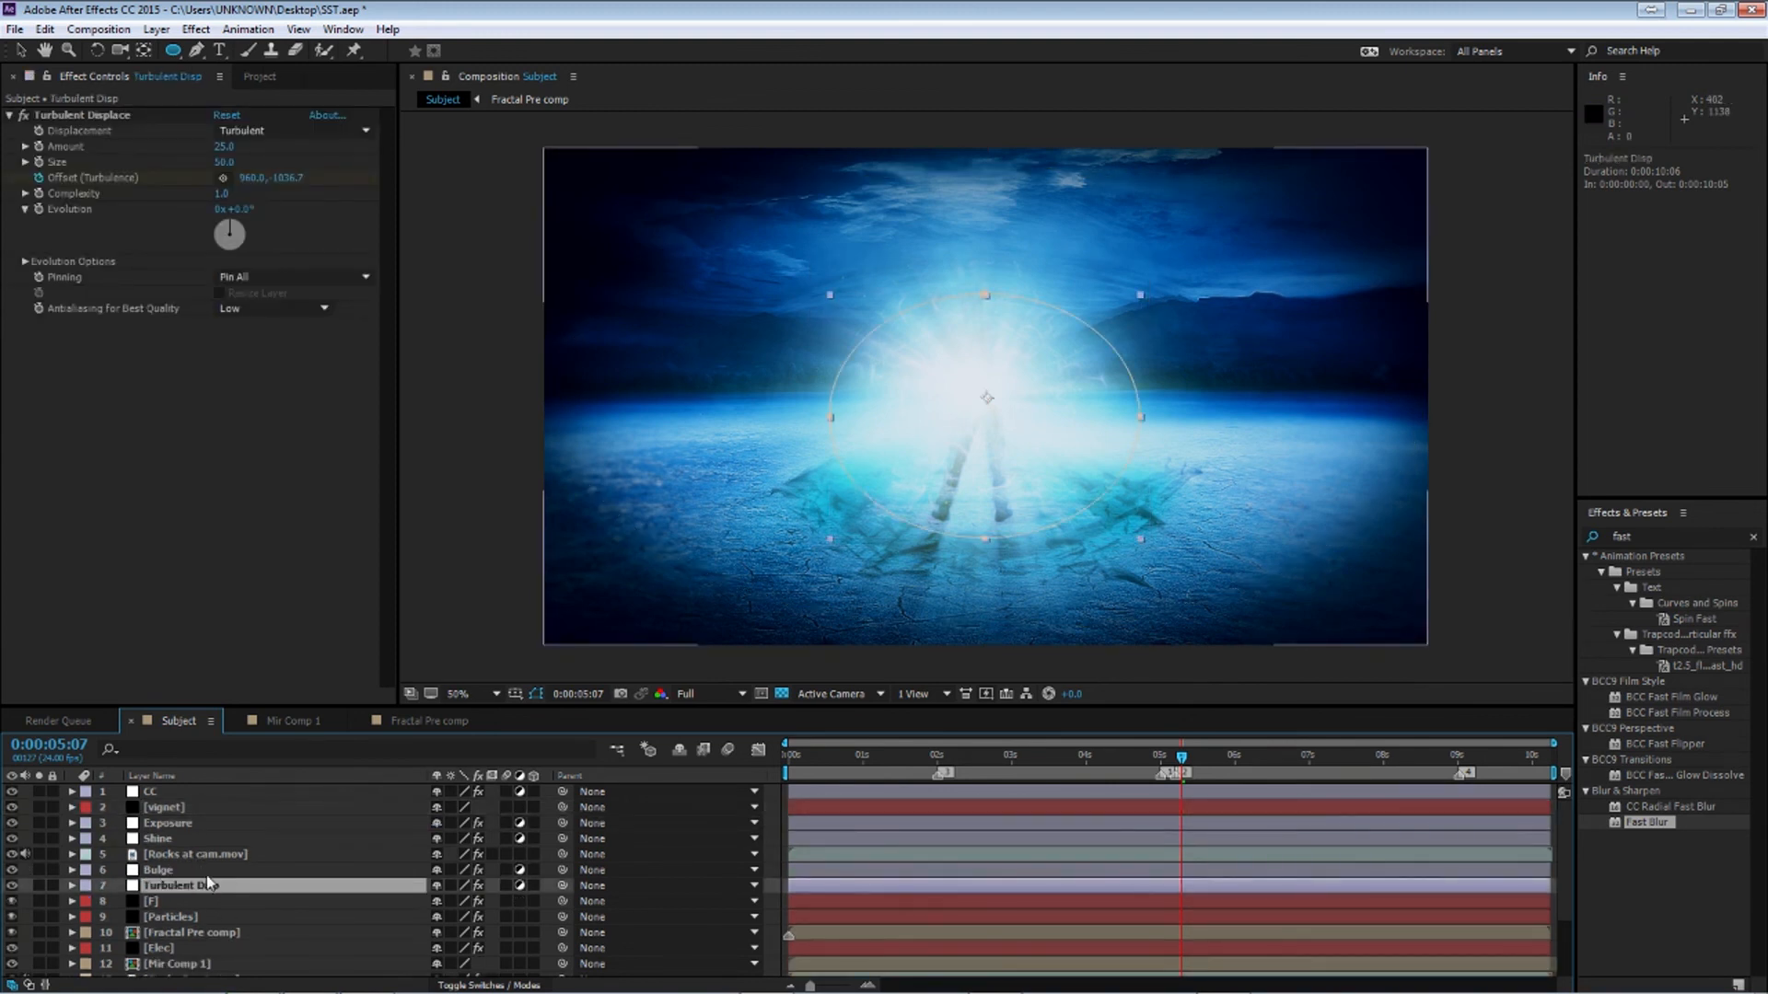
left_click(167, 809)
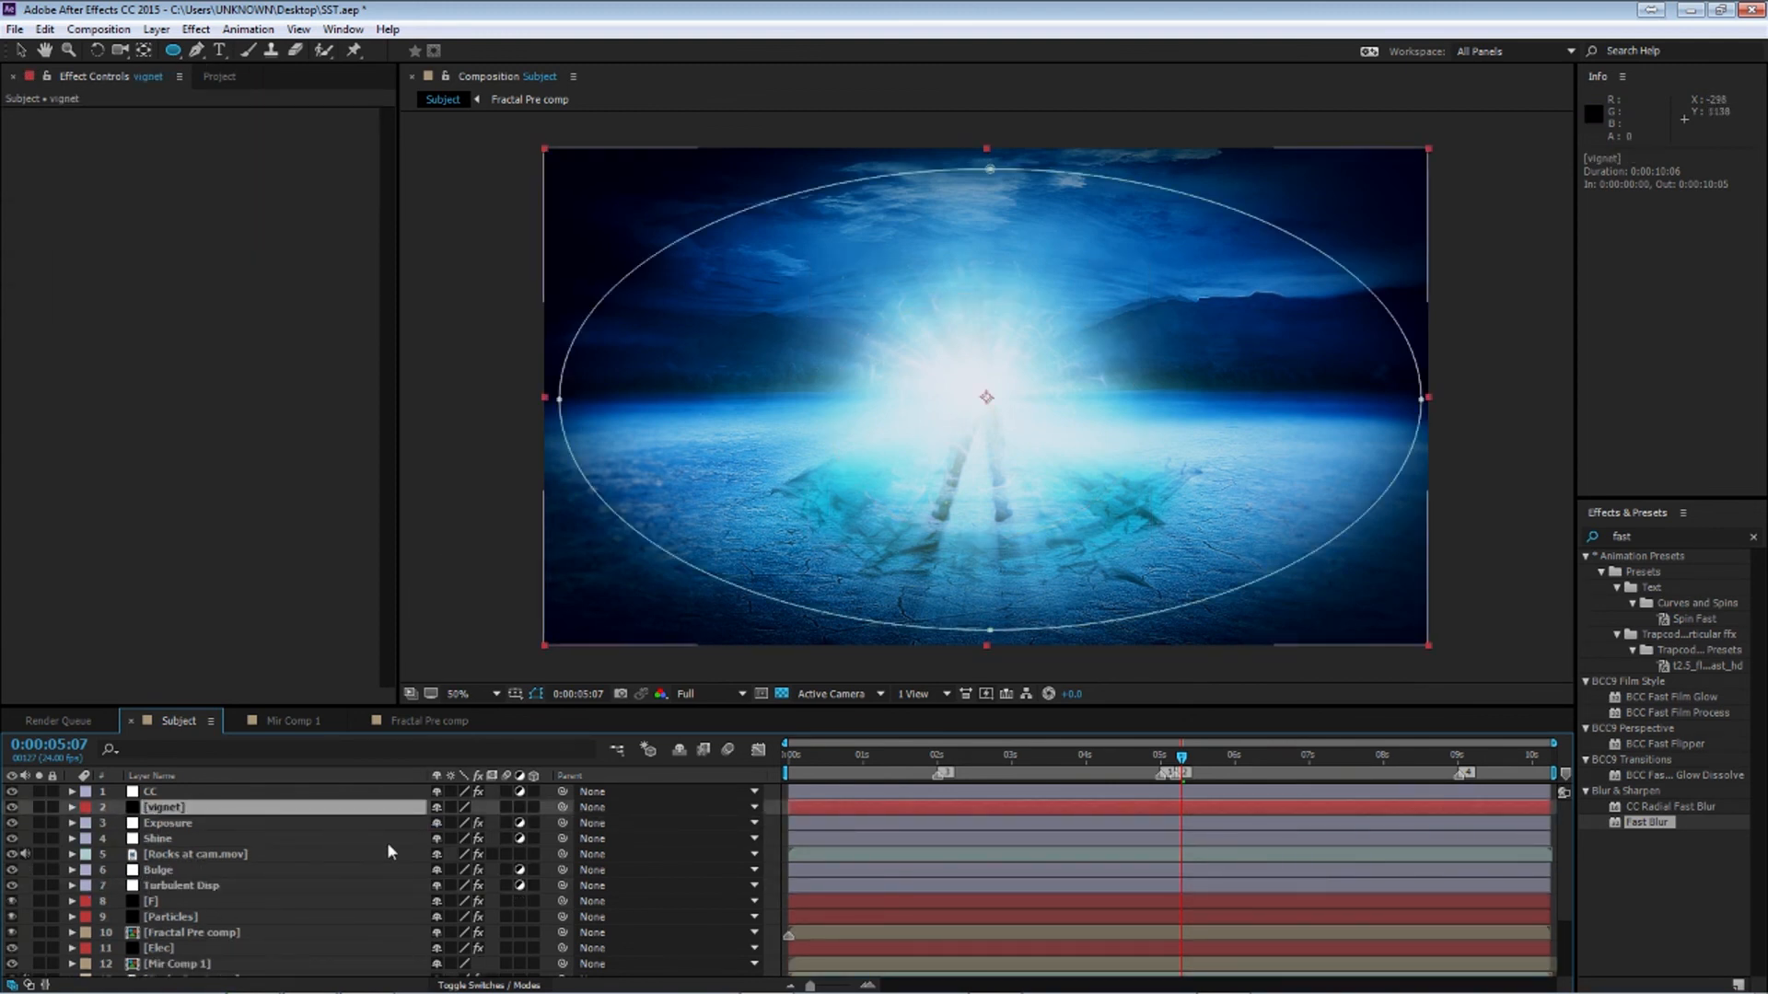
key("t")
left_click(441, 825)
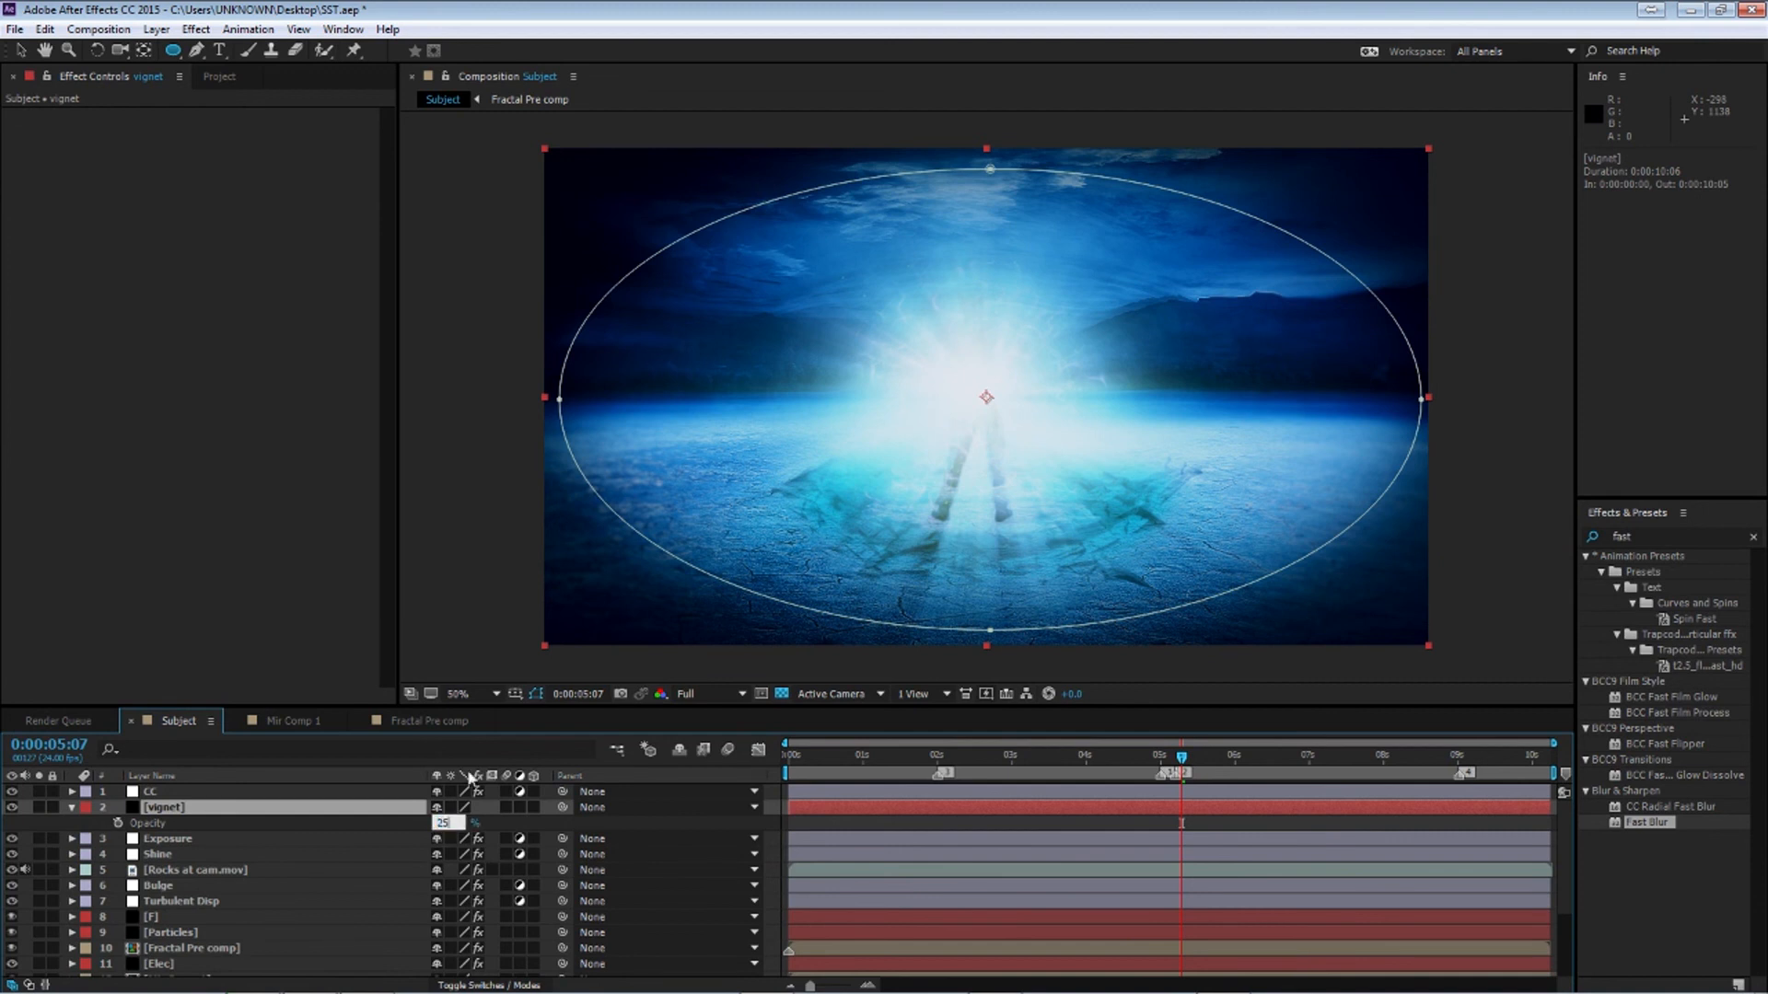
type("25")
key("Return")
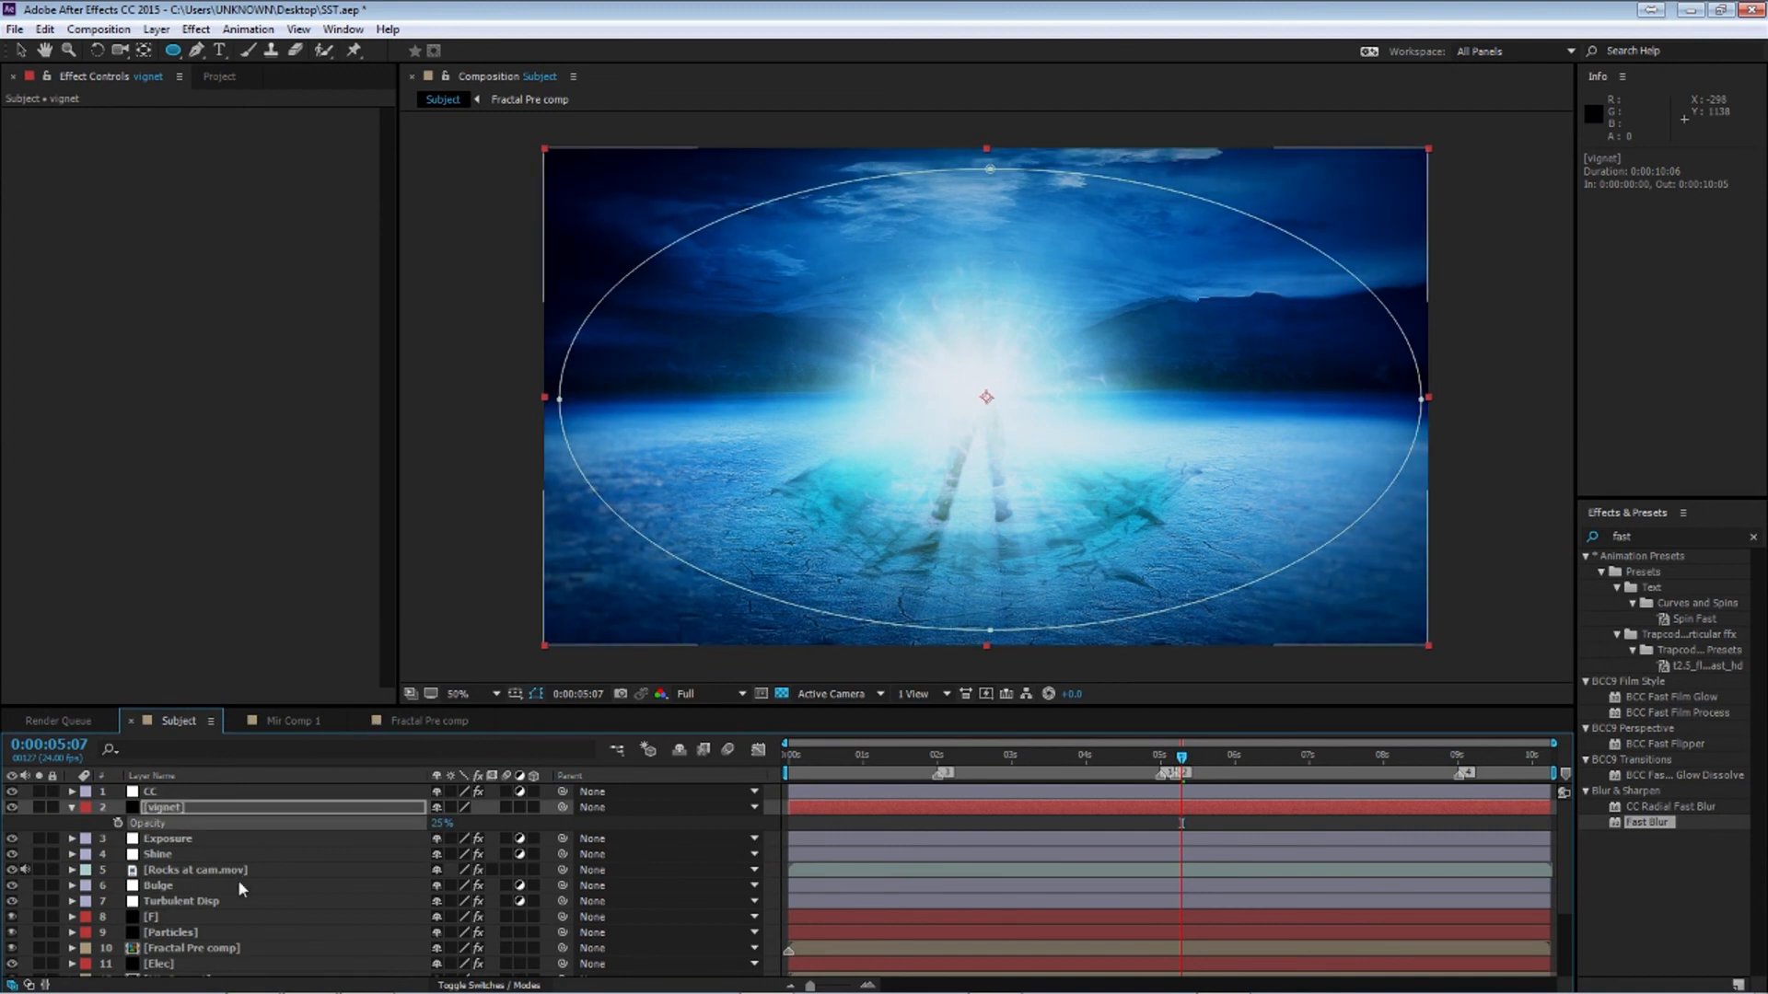
Collapse the vignet layer and return the current time to the first frame
left_click(241, 882)
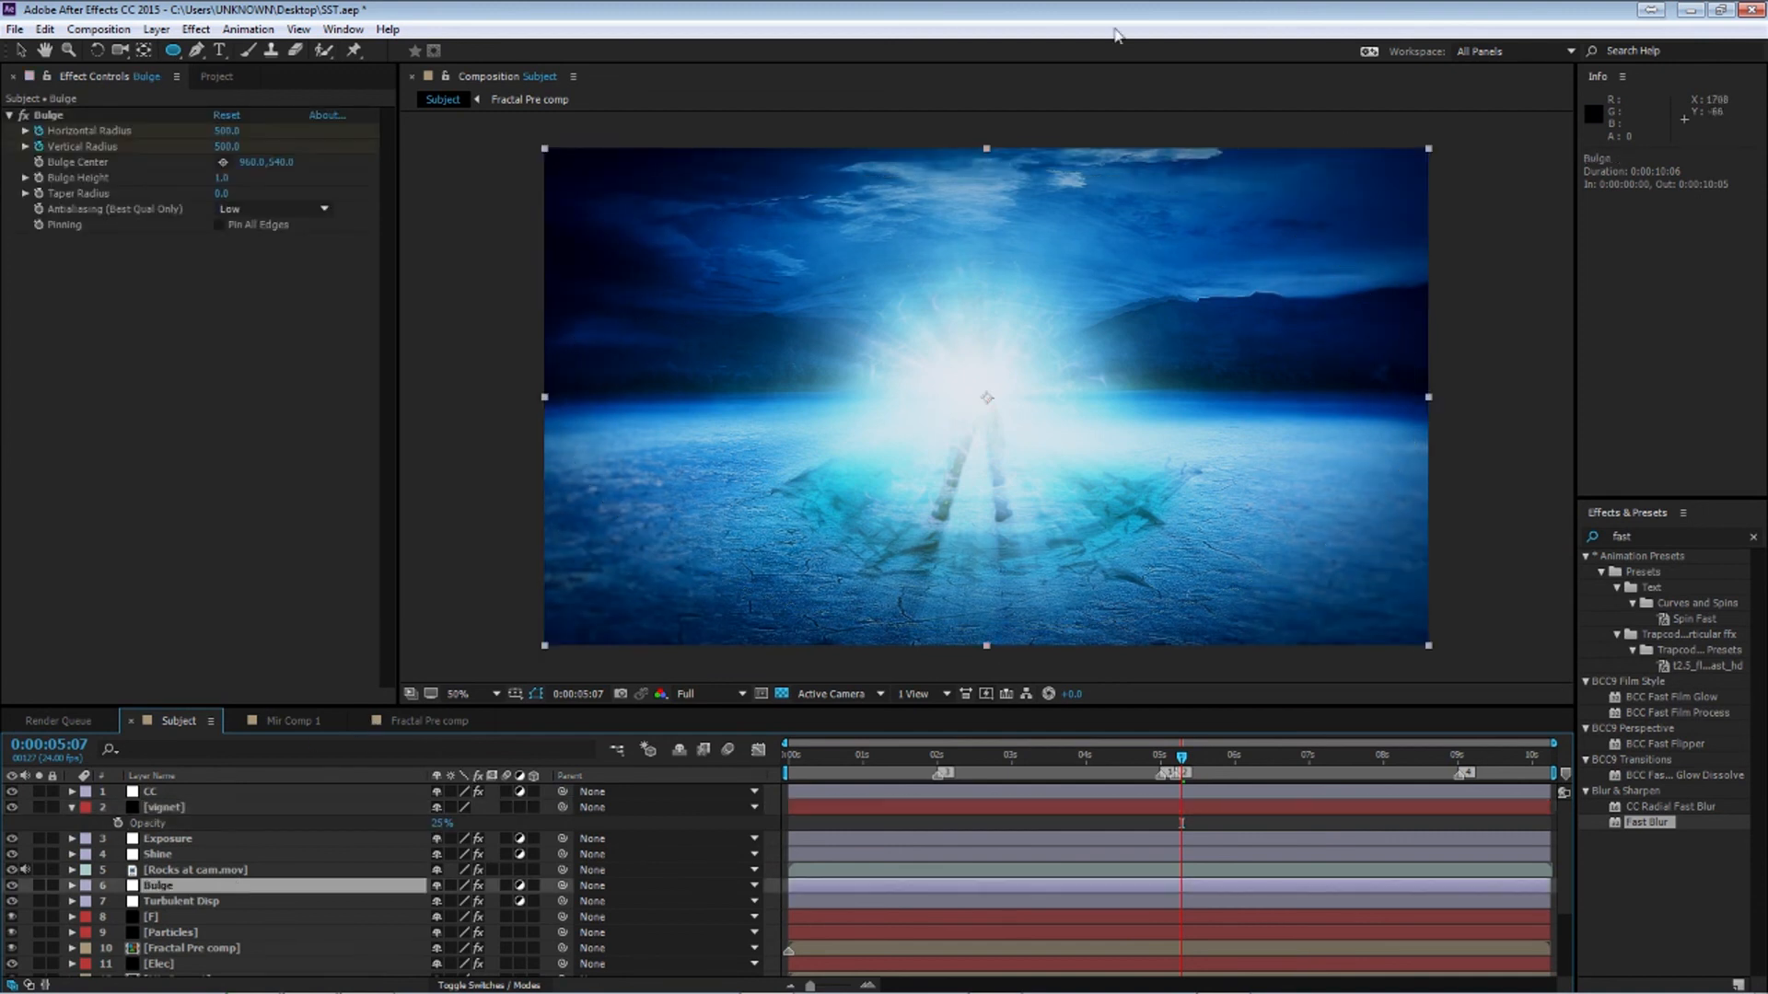
left_click(73, 807)
left_click(281, 856)
left_click(941, 774)
key("Home")
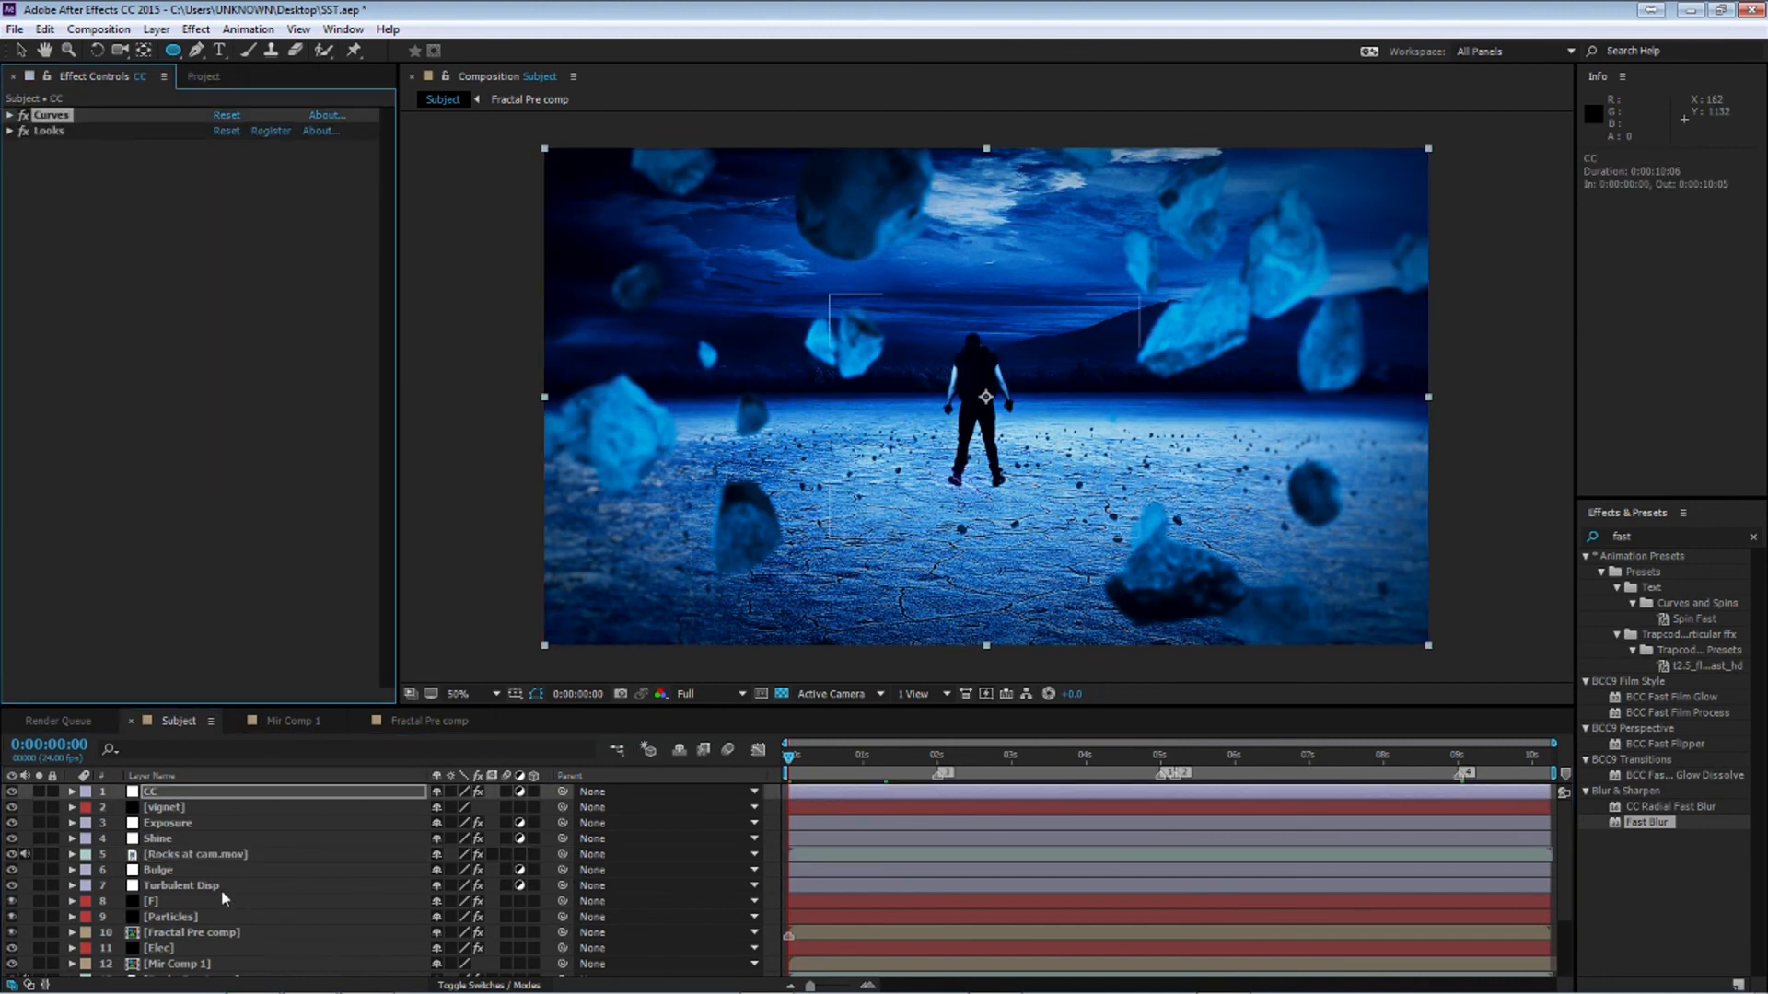
Enable motion blur for the composition
scroll(234, 894, "down", 1)
scroll(234, 894, "down", 1)
scroll(223, 889, "up", 2)
left_click(727, 749)
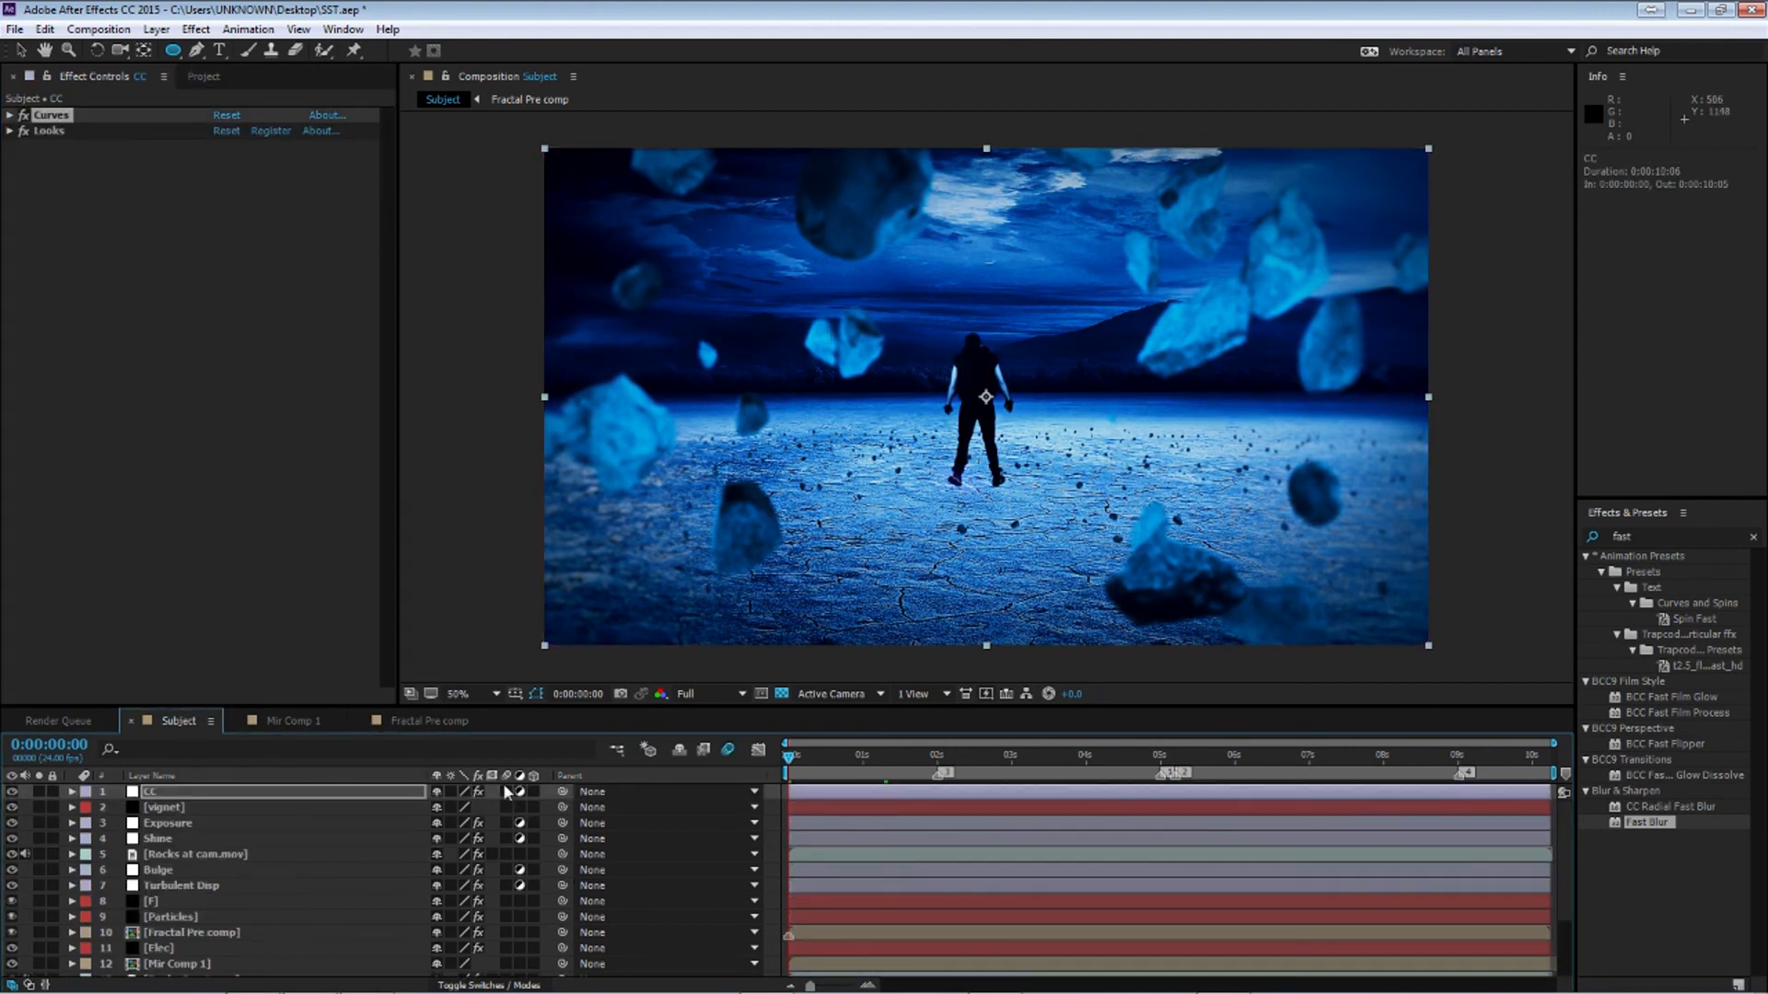
scroll(306, 936, "down", 1)
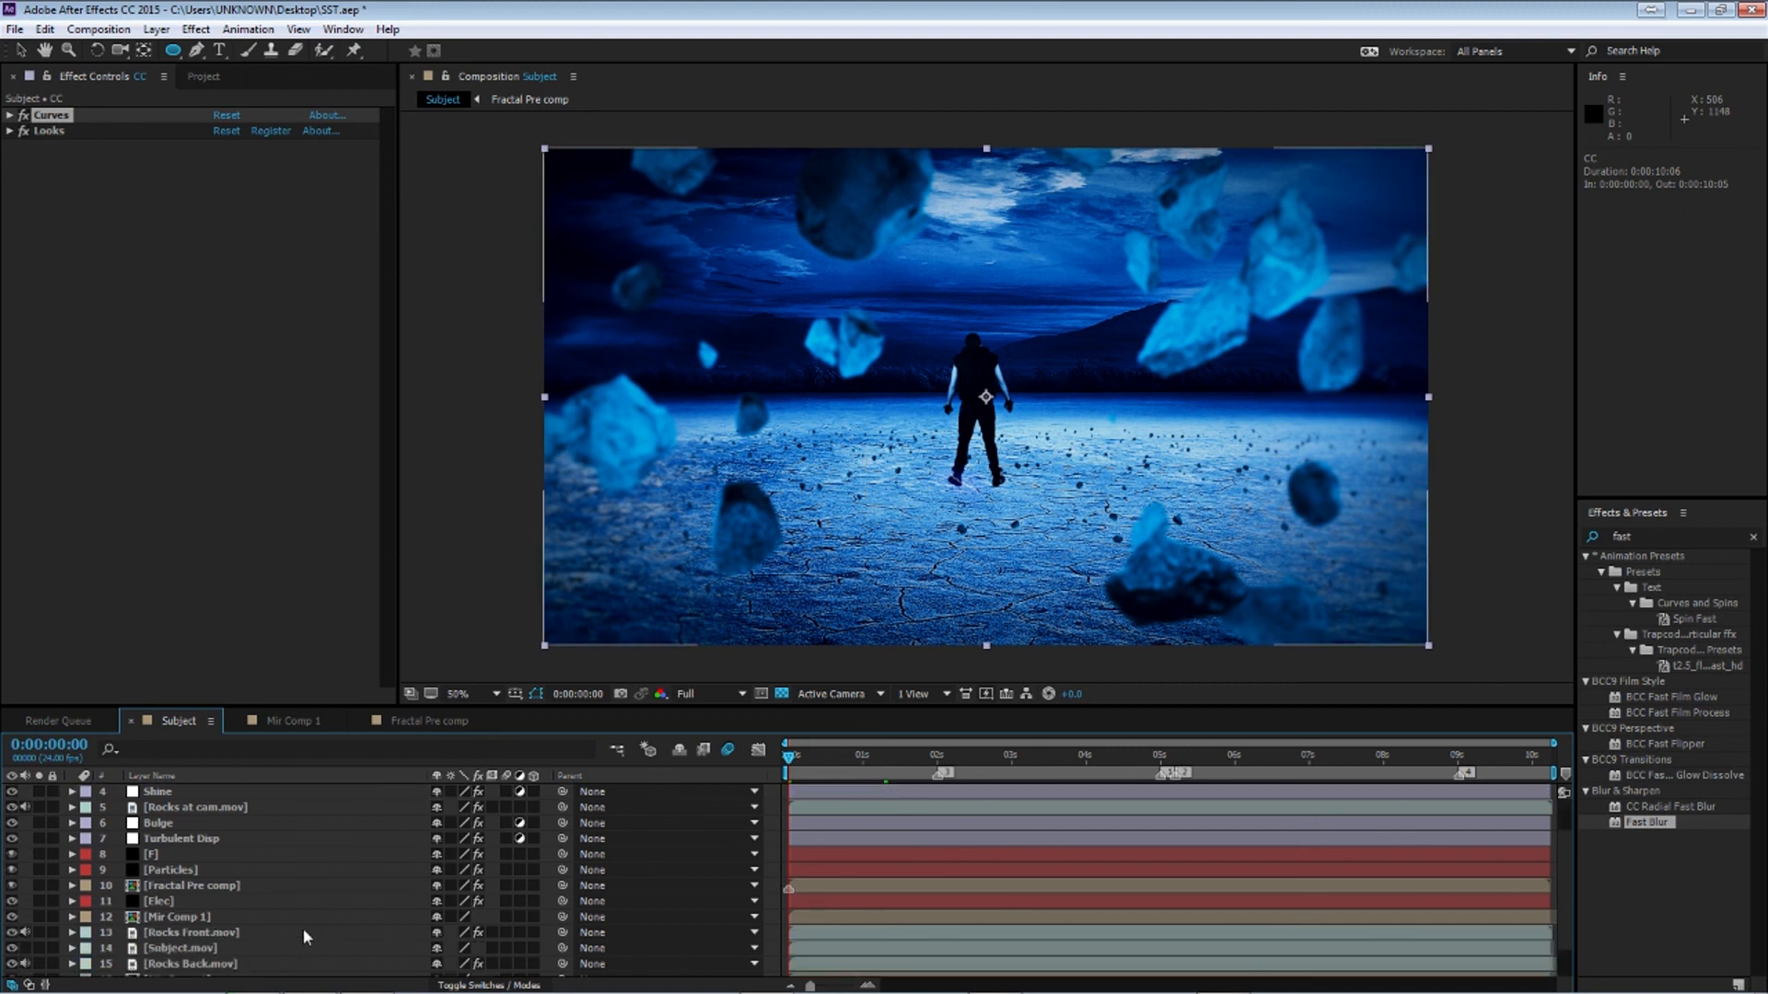